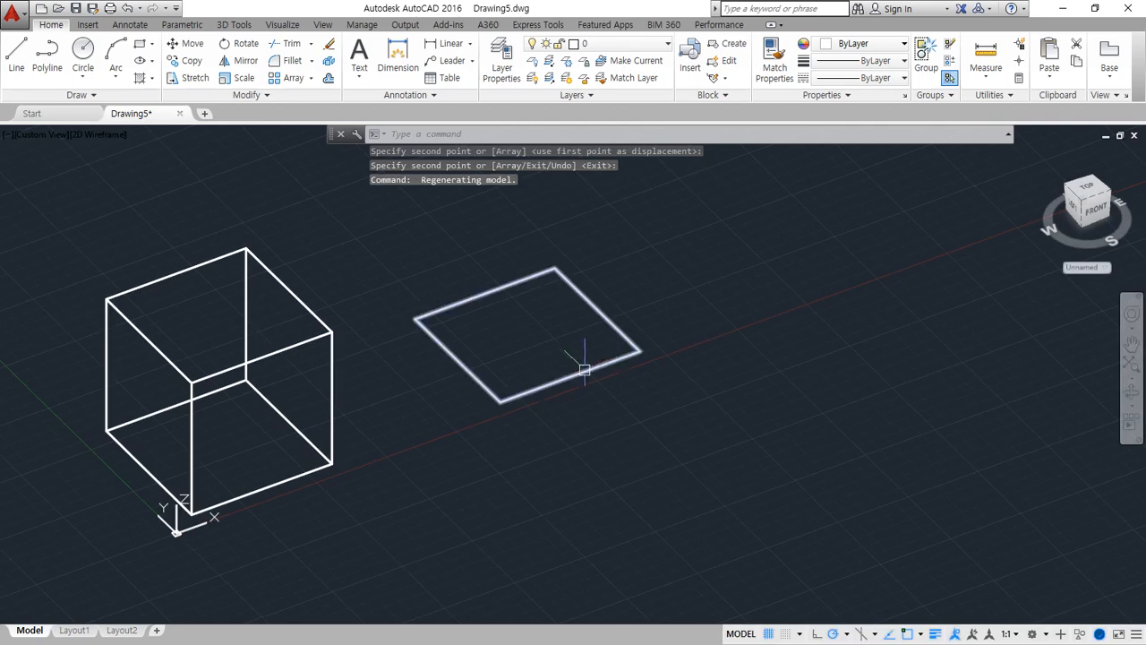
Draw a 100-unit line straight up along +Z from the right corner of the standalone square
middle_click_drag(567, 375, 519, 415)
type("l")
key("Return")
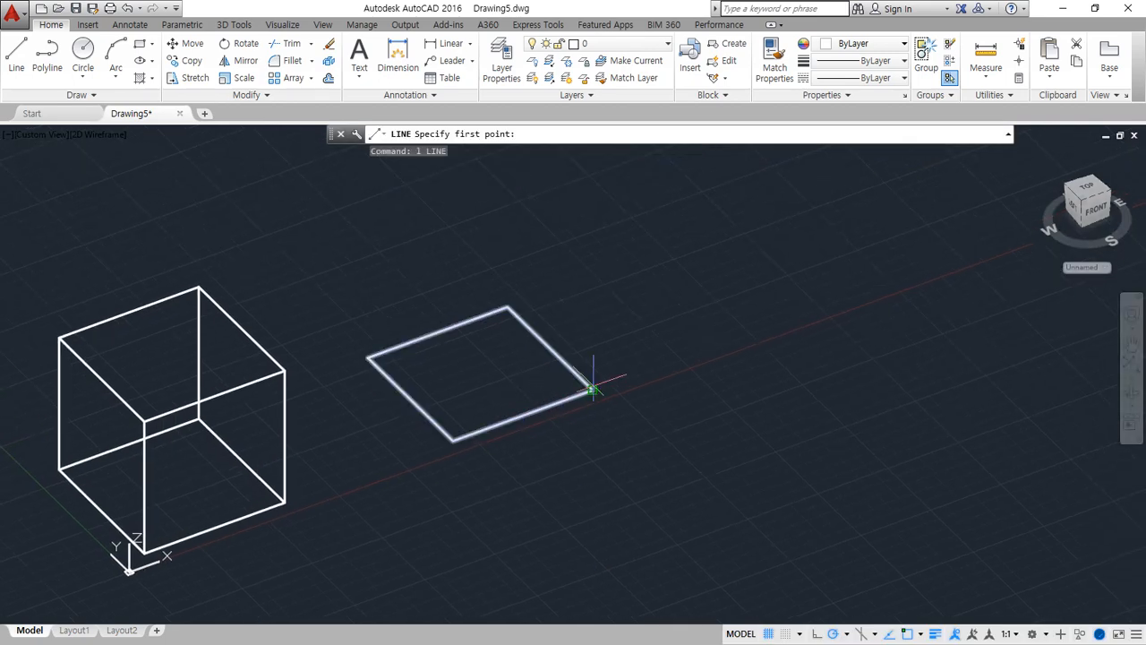
left_click(593, 391)
key("Escape")
key("space")
left_click(592, 390)
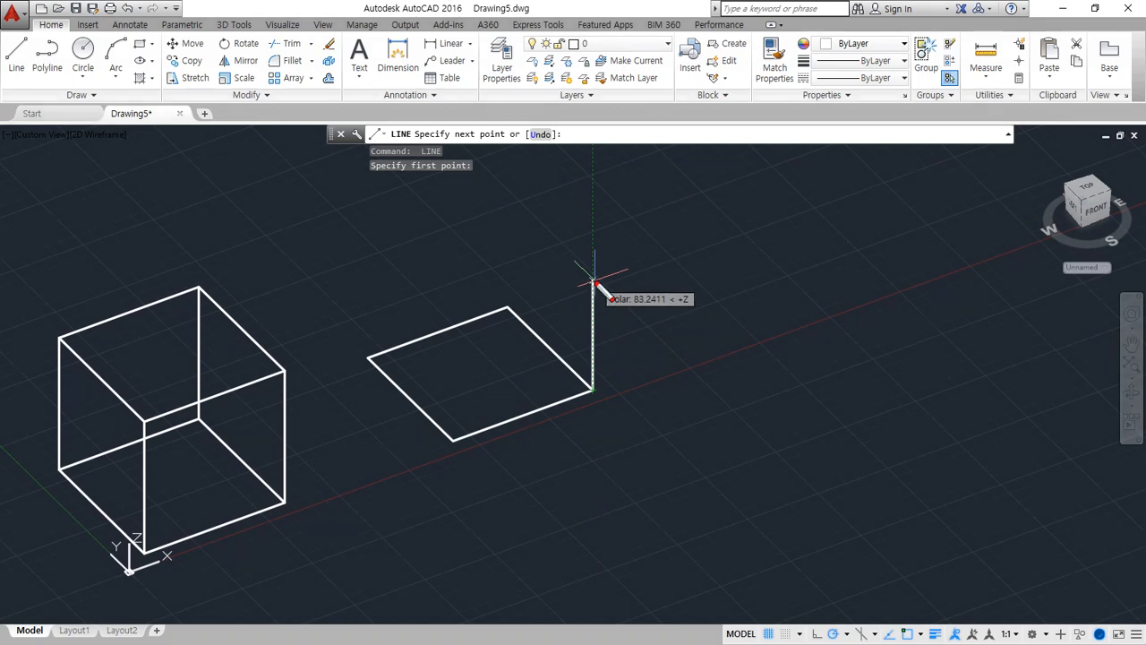
mouse_move(693, 330)
left_mouse_down()
mouse_move(602, 295)
mouse_move(709, 311)
mouse_move(692, 322)
left_mouse_up()
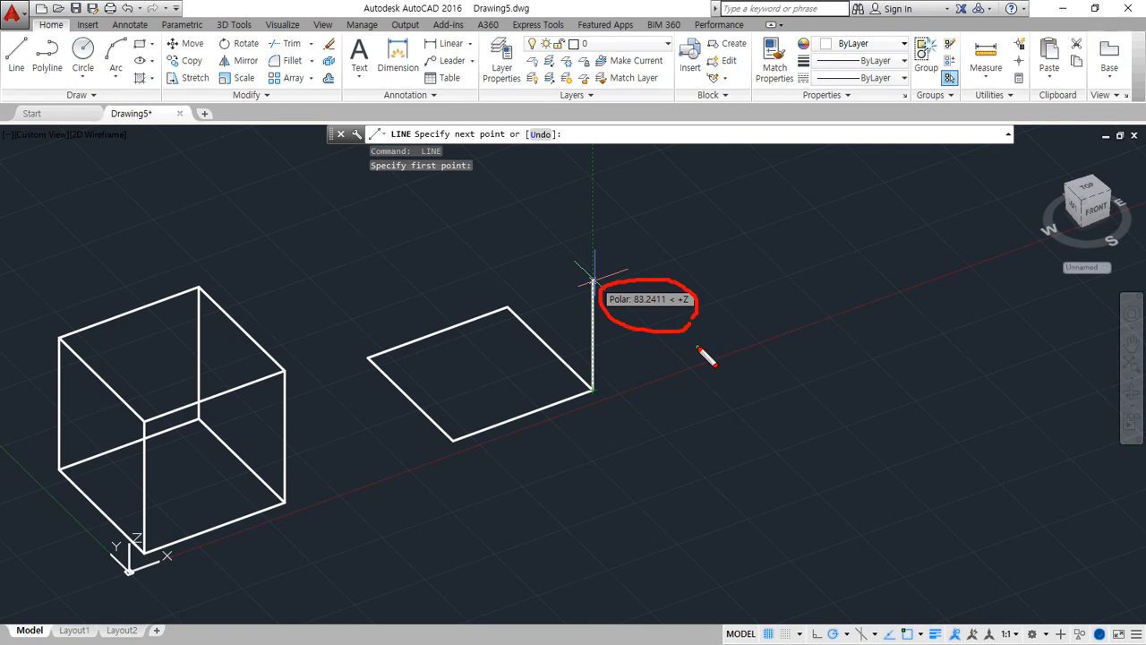
key("Escape")
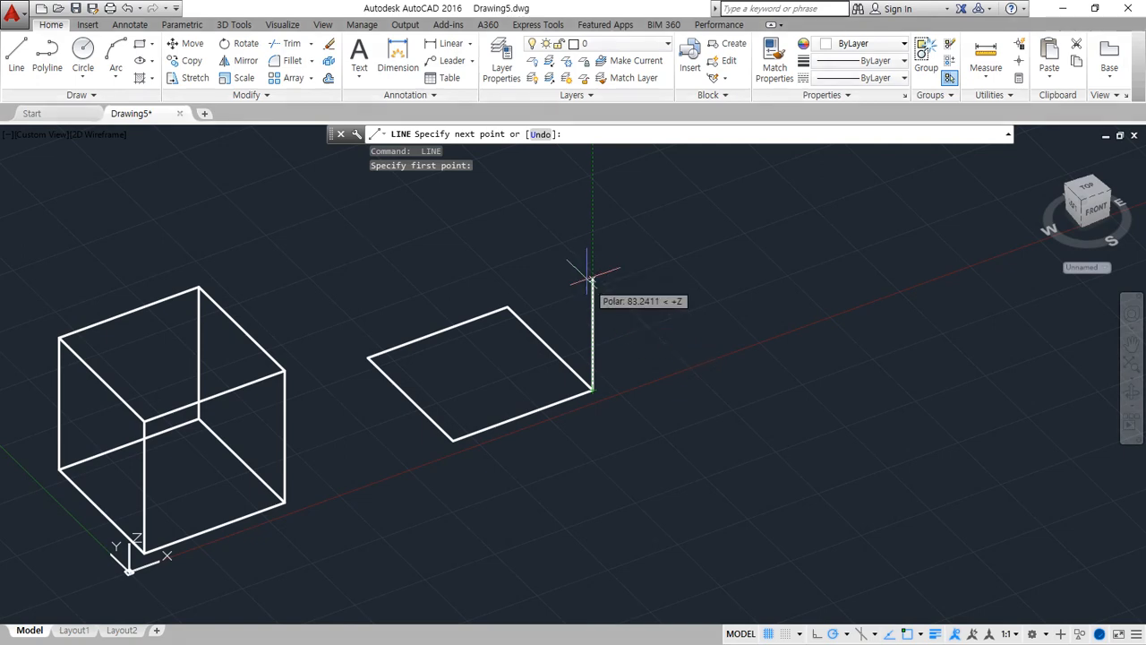
type("00")
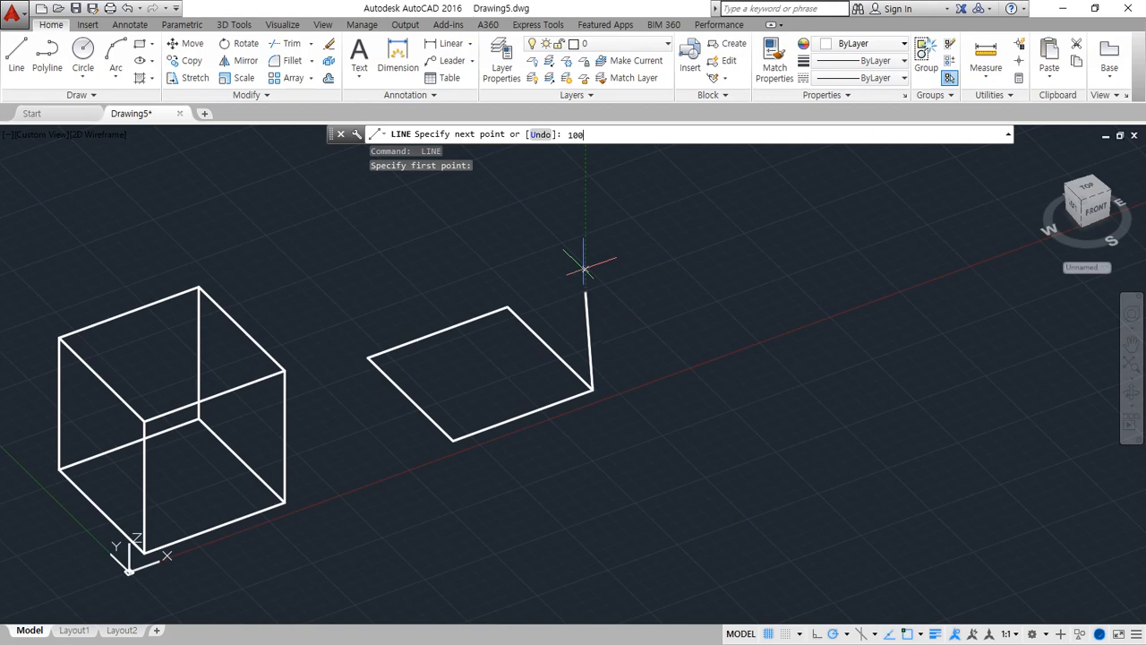
key("Return")
key("ctrl+z")
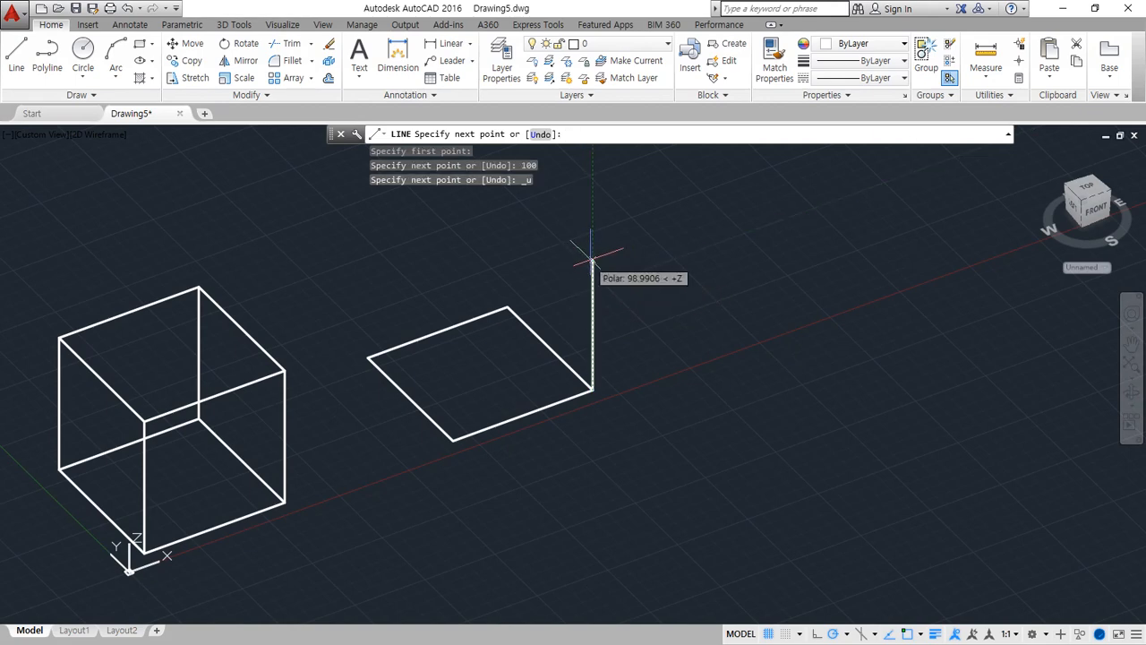
type("100")
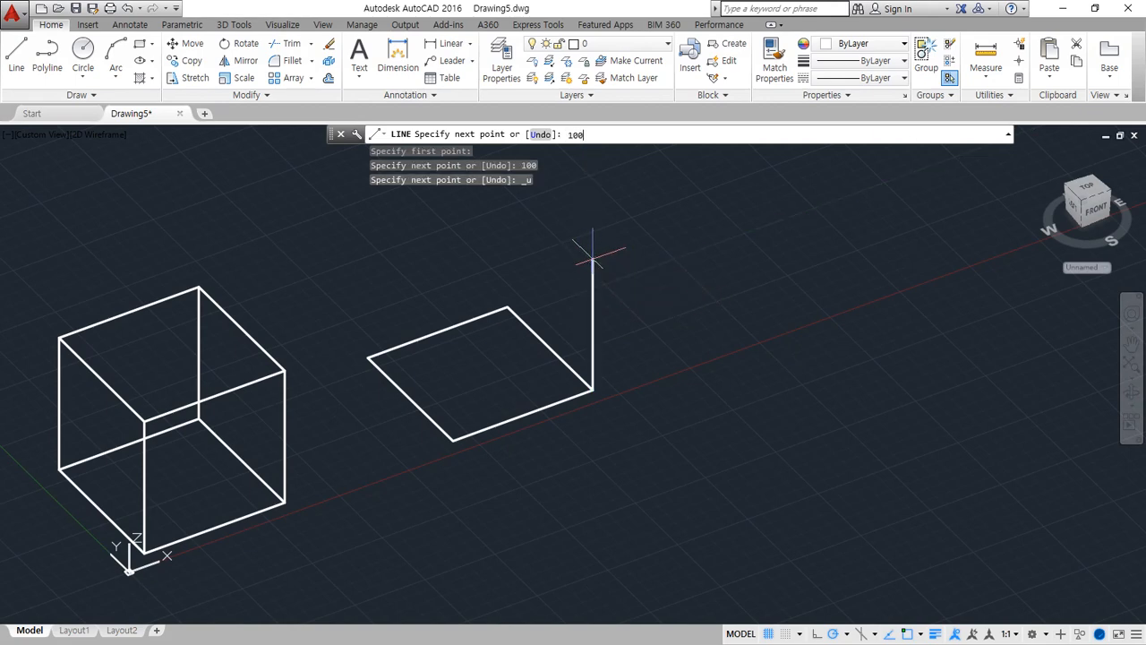
key("Return")
Draw a 100-unit line straight up along +Z from the square's back corner
key("Return")
mouse_move(532, 384)
middle_mouse_down("shift")
mouse_move(478, 363)
mouse_move(451, 329)
mouse_move(522, 388)
middle_mouse_up("shift")
key("Return")
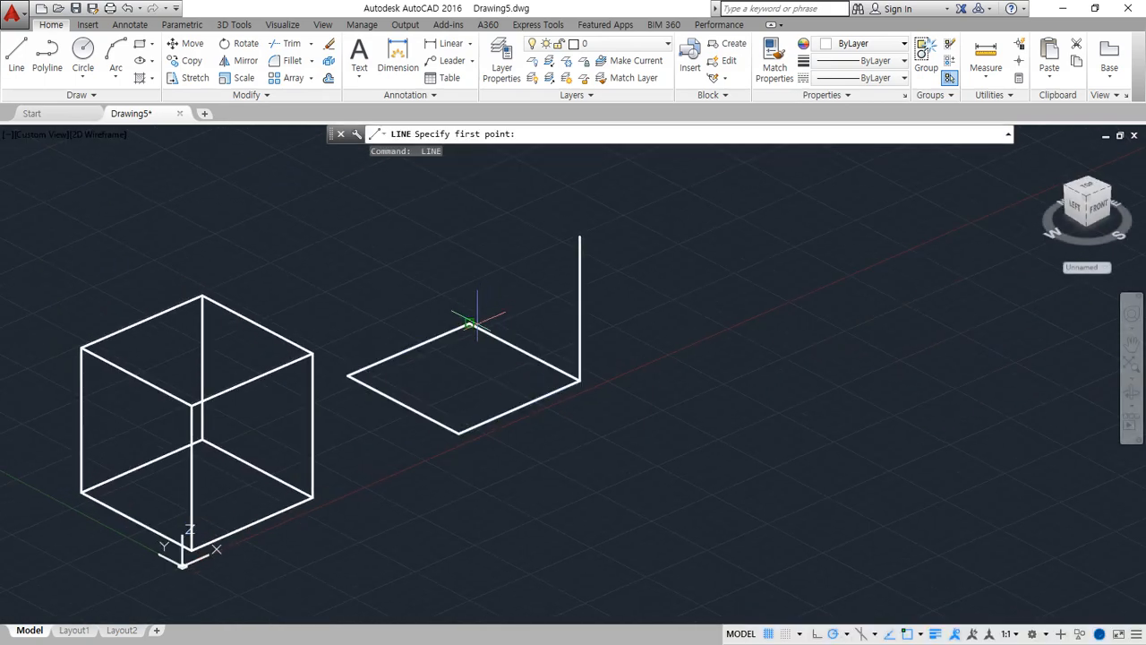
left_click(469, 324)
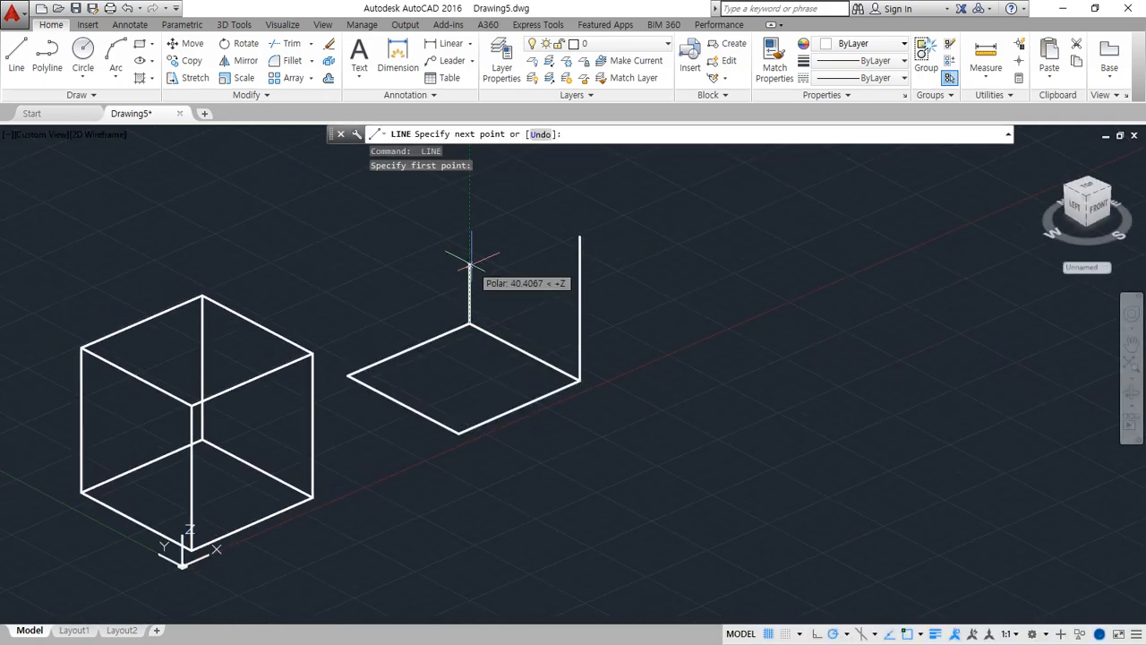
type("100")
key("Return")
key("Return")
key("Return")
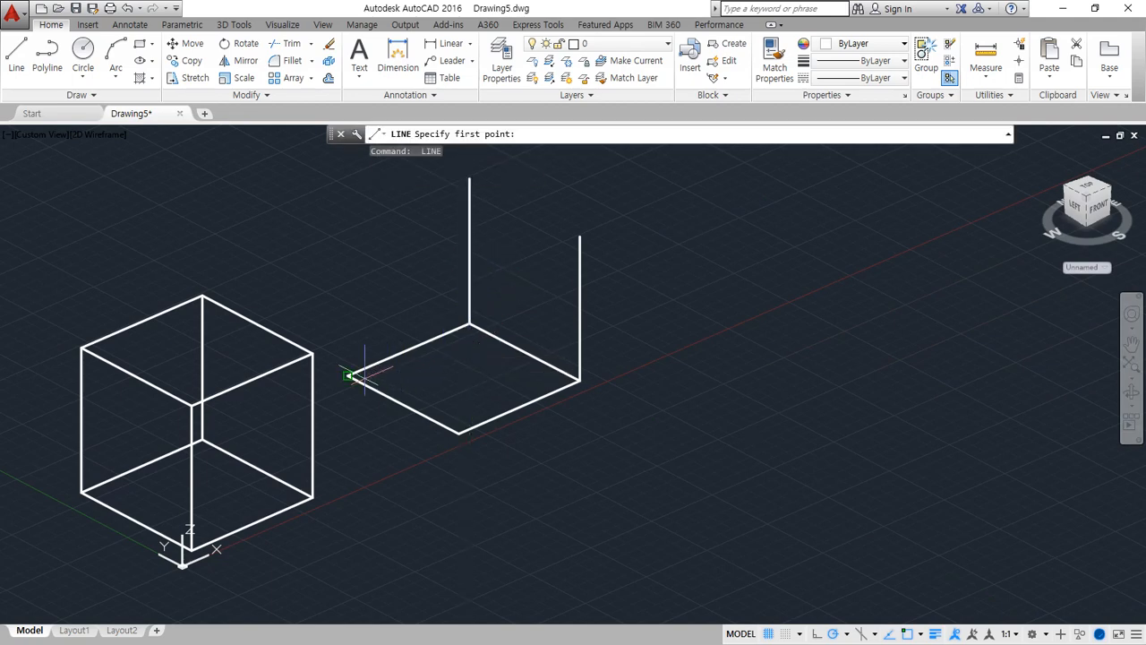
Draw a 100-unit line straight up along +Z from the square's left corner
left_click(347, 375)
type("100")
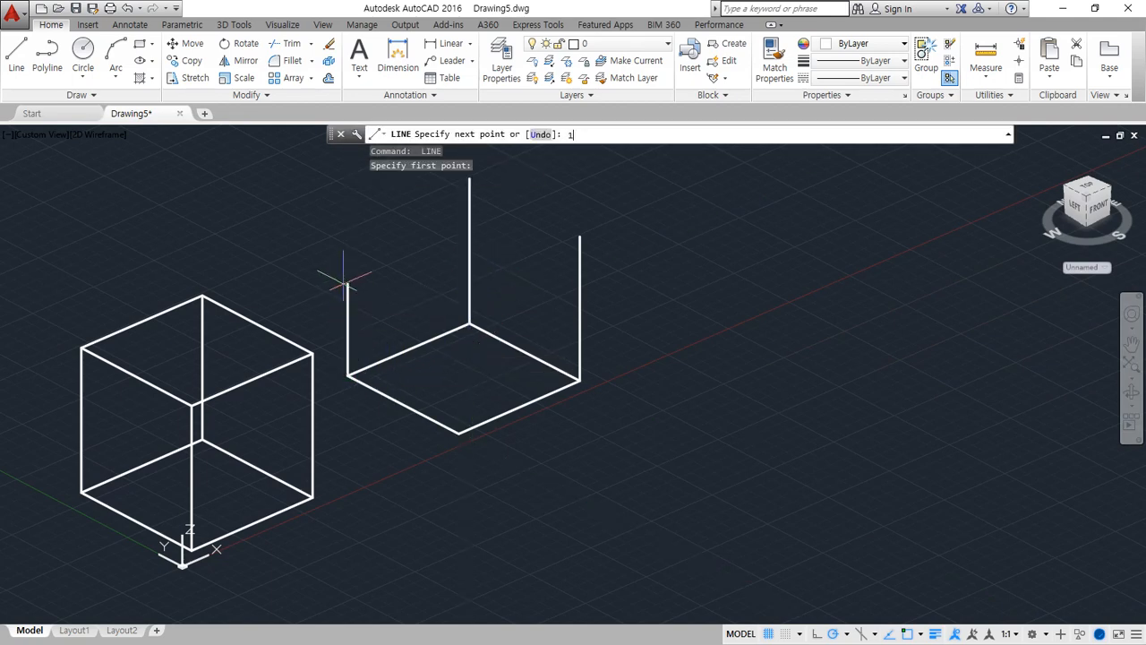
key("Return")
key("Return")
Draw a 100-unit line straight up along +Z from the square's front corner
key("Return")
left_click(459, 433)
key("Escape")
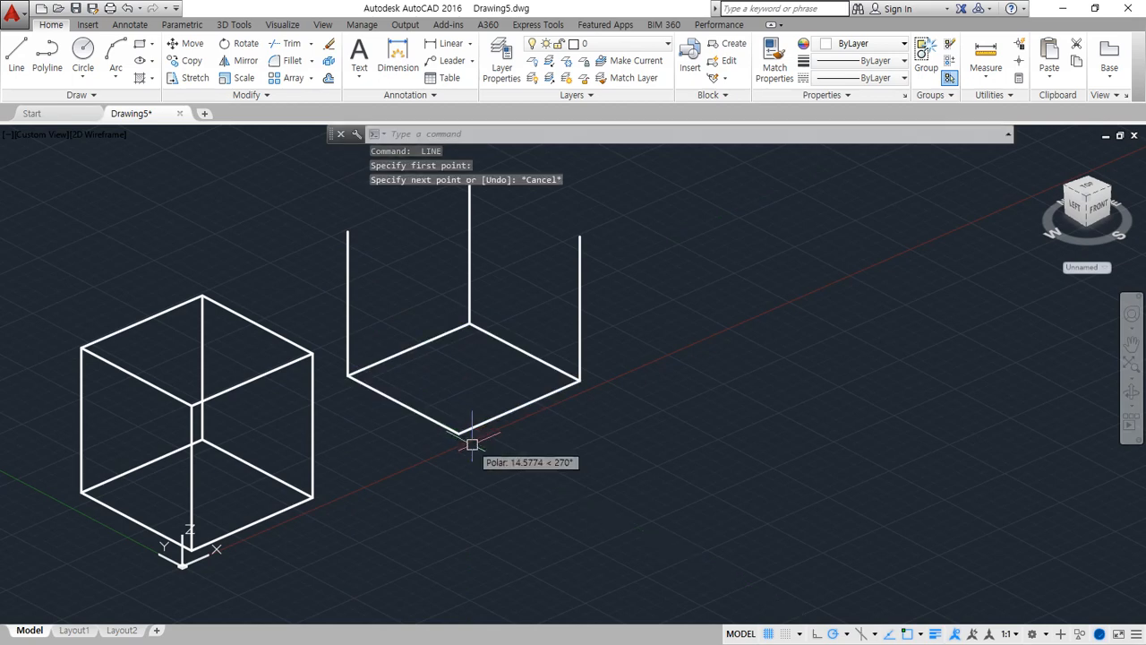
key("Return")
left_click(459, 433)
type("1")
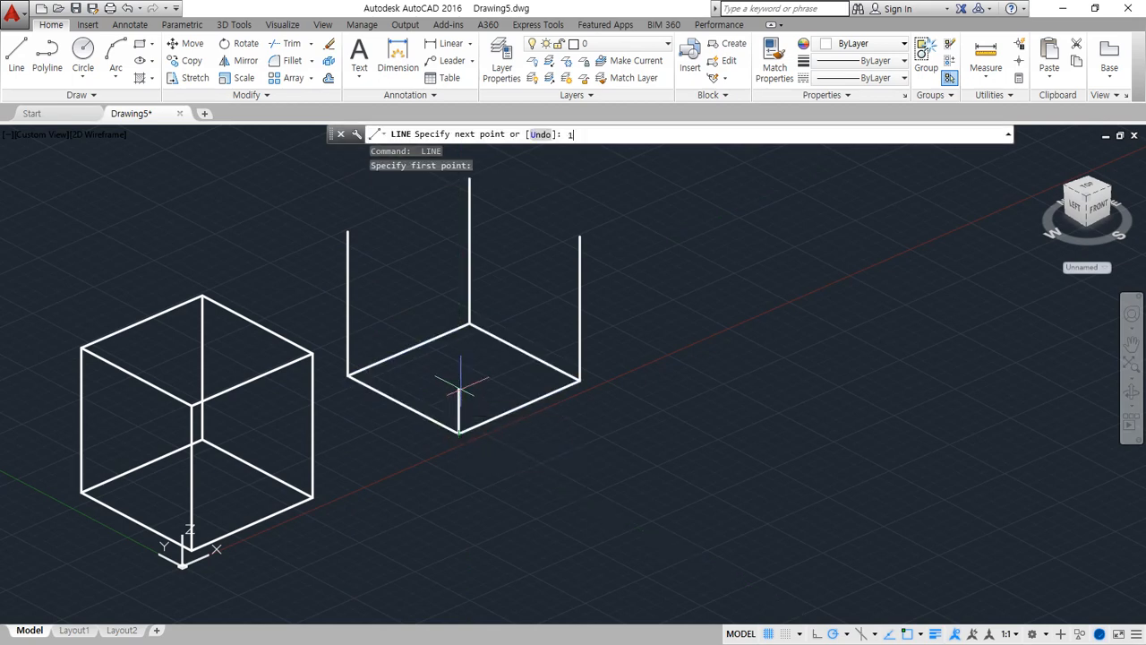
key("Return")
key("Return")
middle_click_drag(521, 385, 511, 433)
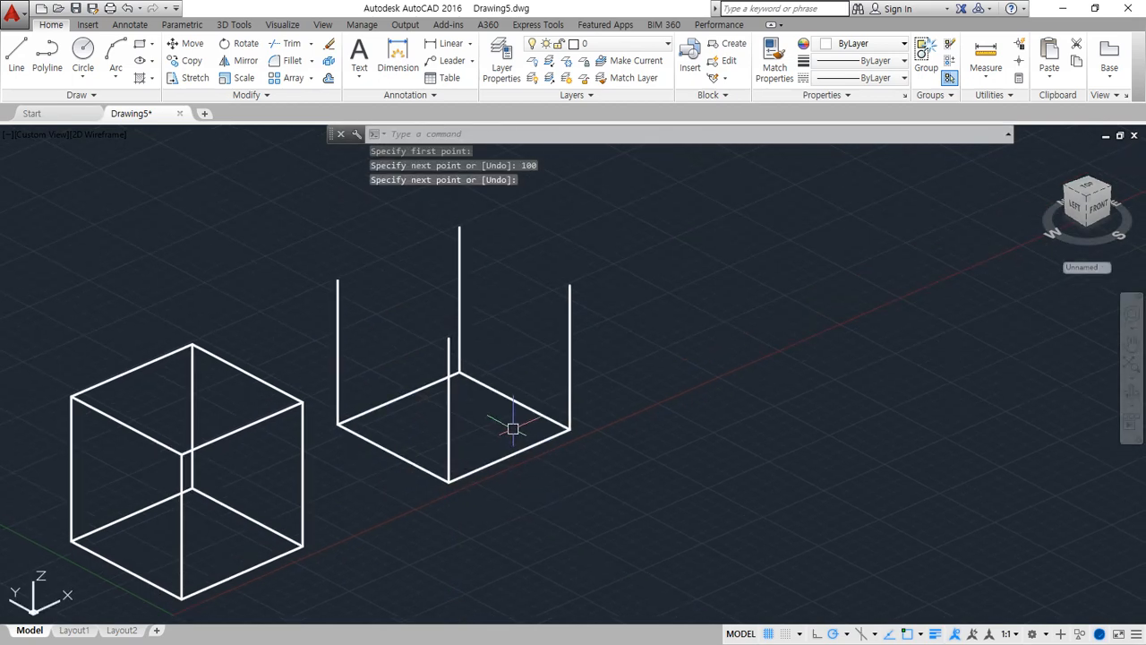
type("p")
key("Return")
key("Escape")
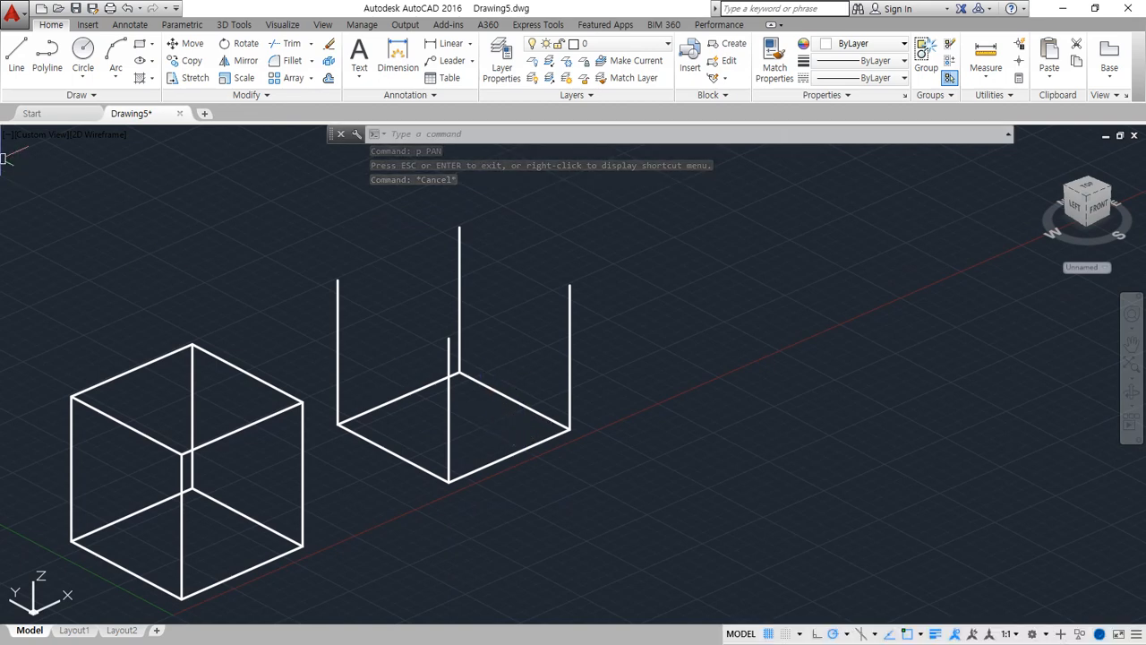
scroll(462, 391, "down", 2)
middle_click_drag(621, 388, 532, 402)
type("rec")
key("Return")
key("Escape")
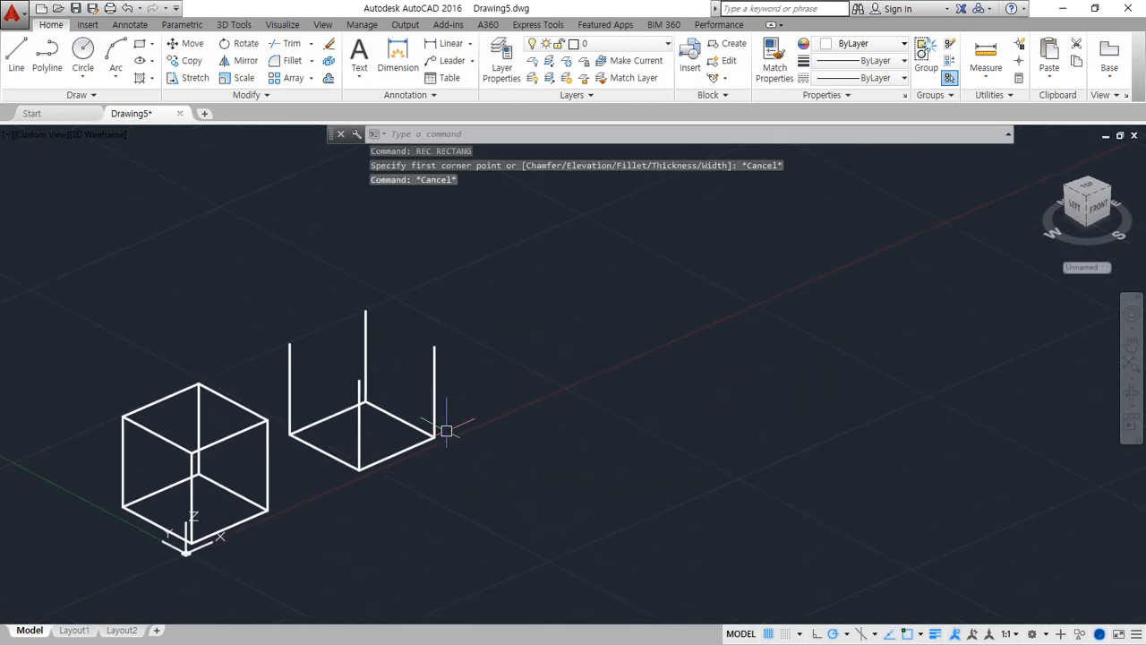
Copy the base square of the unfinished box to an empty spot farther along the X axis
type("co")
key("Return")
left_click(428, 440)
key("Return")
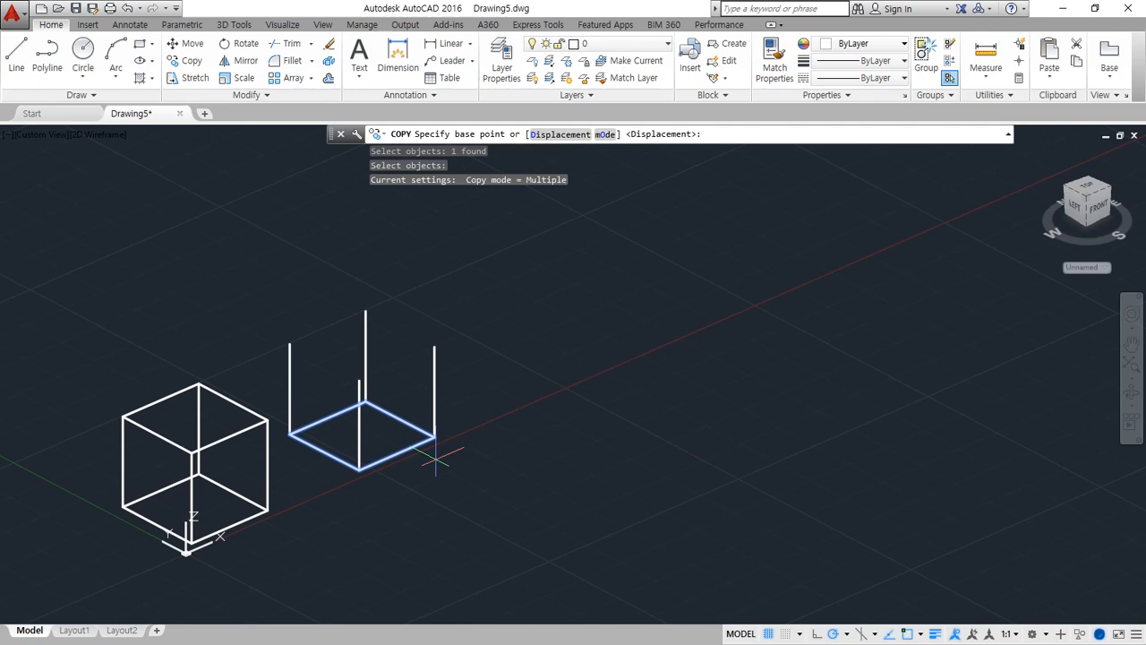
left_click(360, 468)
key("Return")
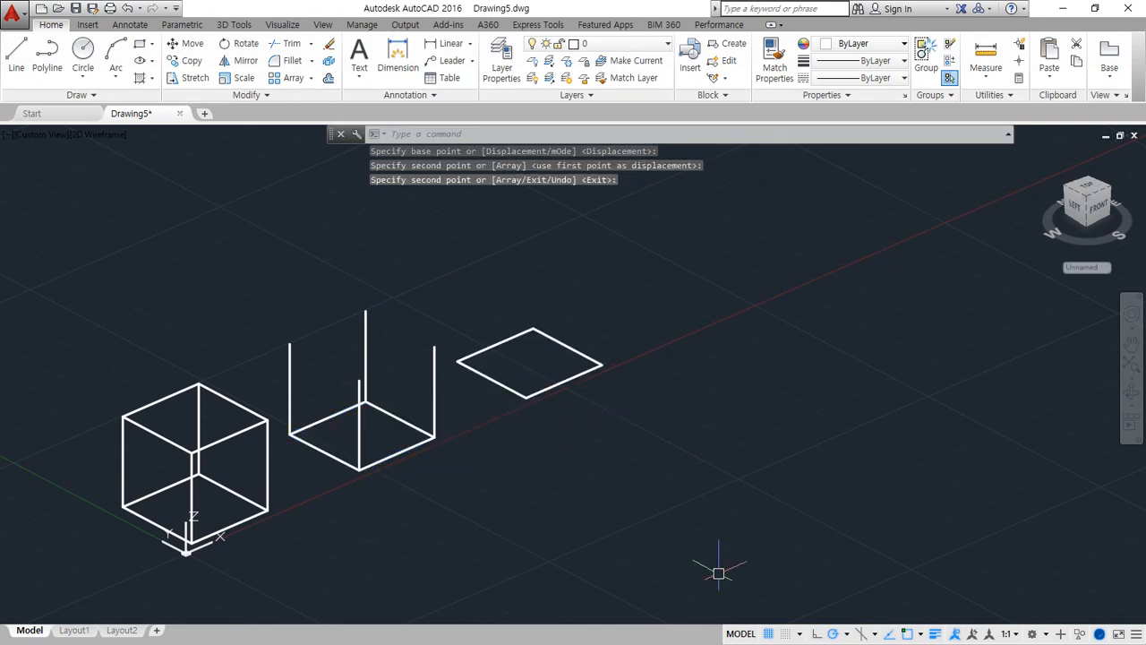
Turn off polar tracking and object snap tracking, and draw a line upward by eye from the copied square's right corner
left_click(832, 632)
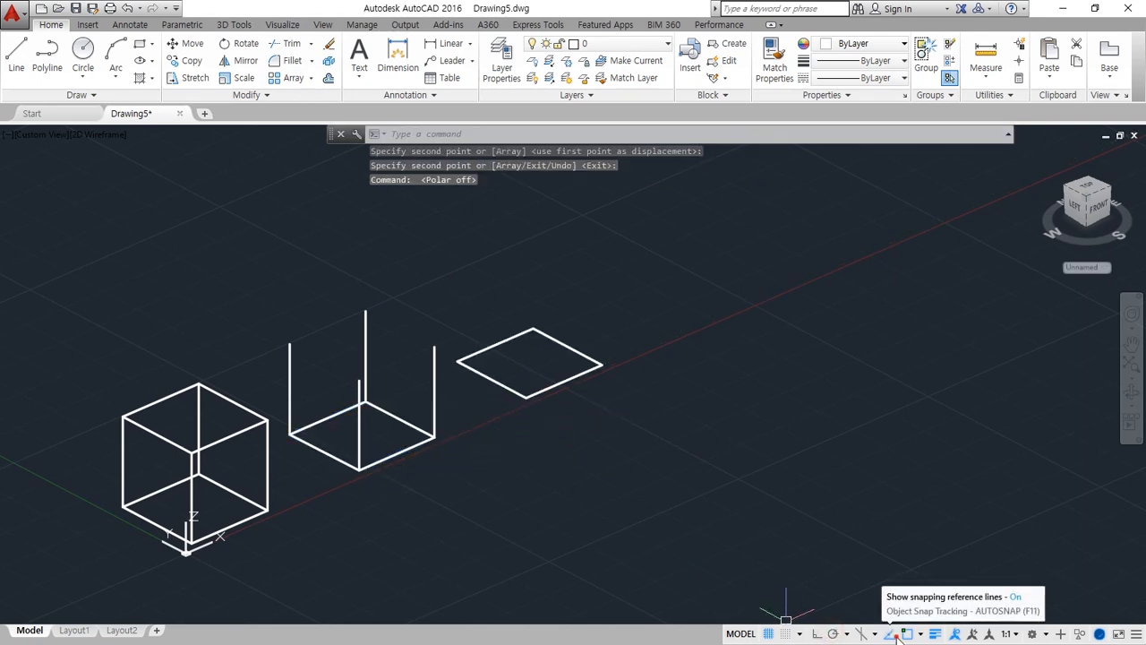
left_click(889, 633)
type("l")
key("Return")
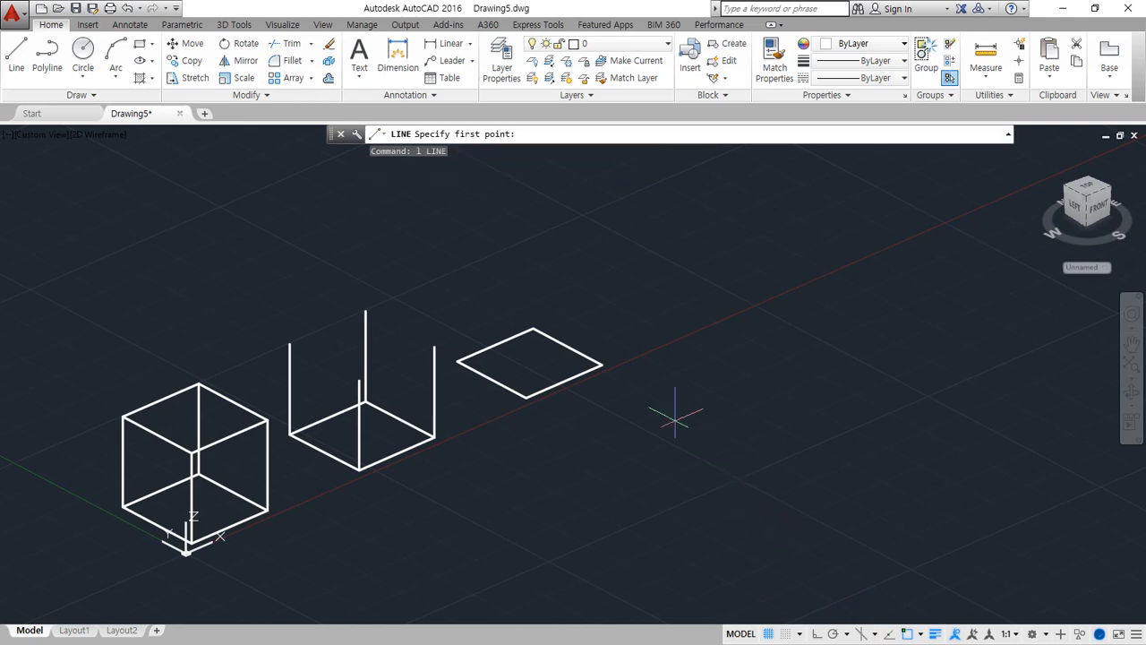
left_click(602, 363)
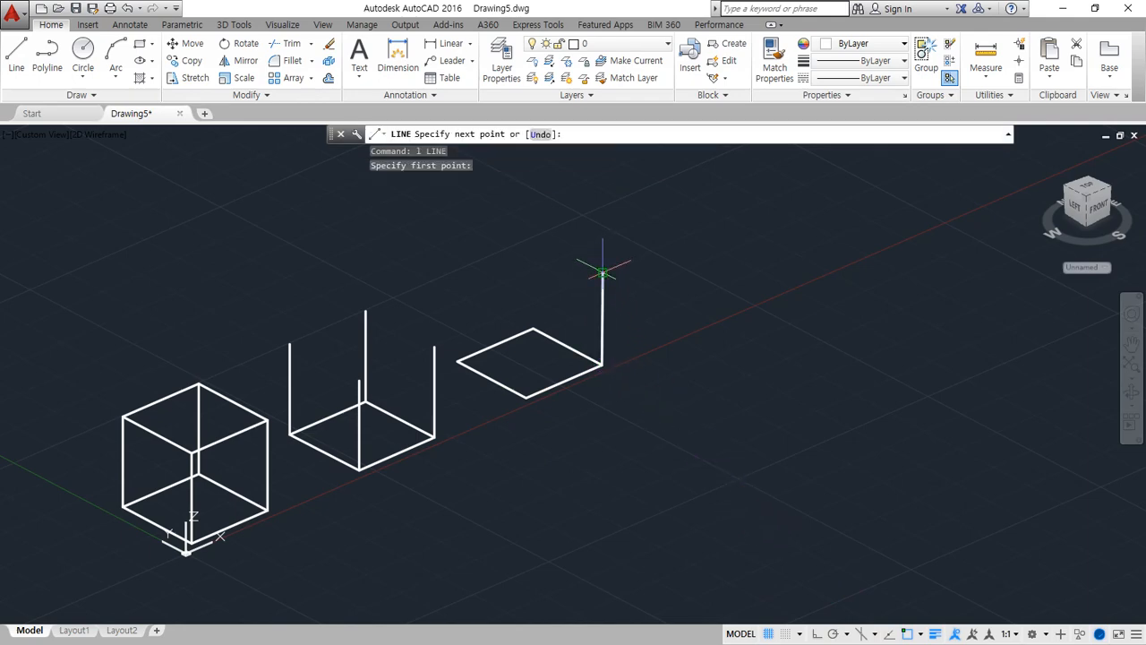
left_click(602, 271)
key("Return")
Copy the upright line from the right corner to the back, left and front corners of the third square
type("co")
key("Return")
left_click(603, 320)
key("Return")
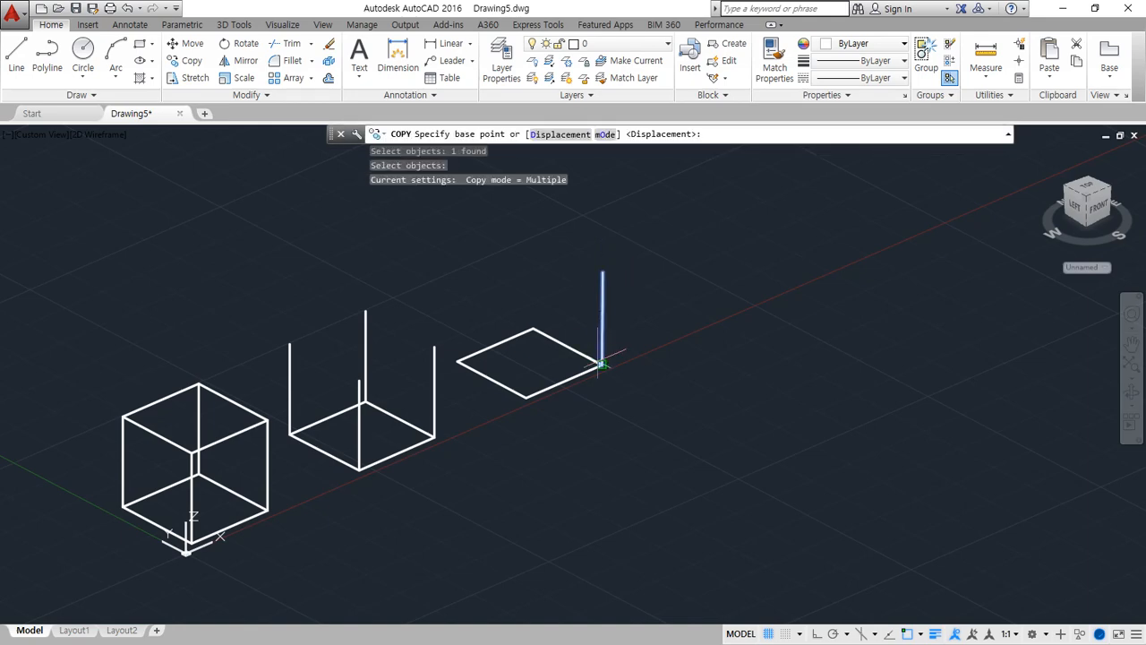
left_click(602, 363)
left_click(533, 329)
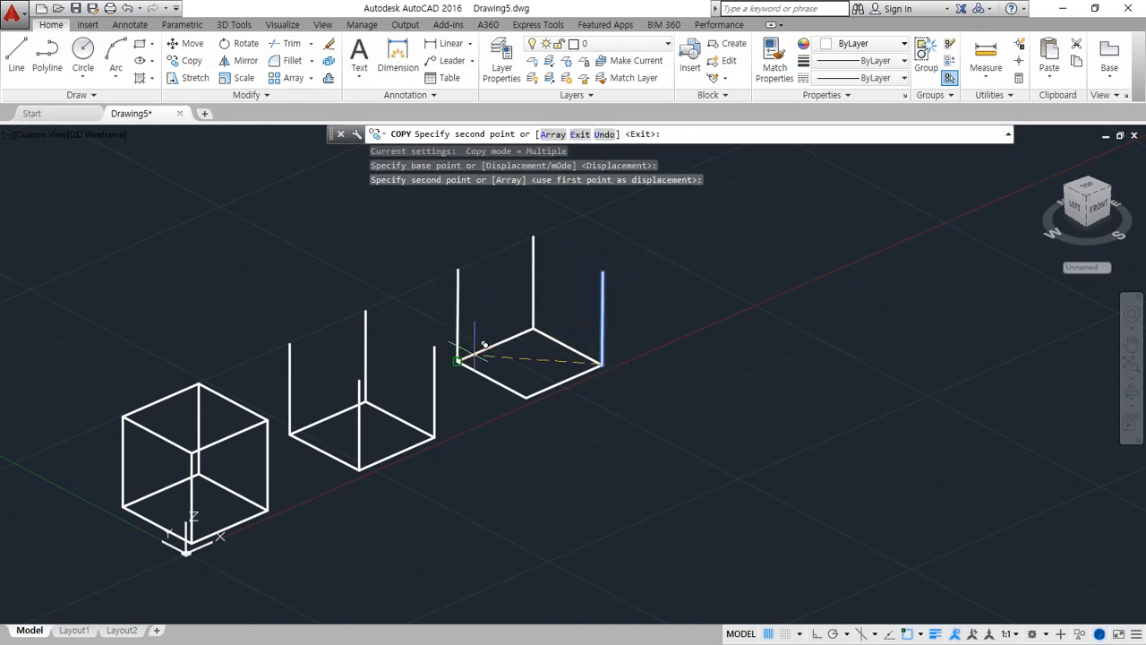
left_click(458, 360)
left_click(525, 393)
key("Return")
Copy the third square from the foot to the upper end of its right upright line to close the box
type("cp")
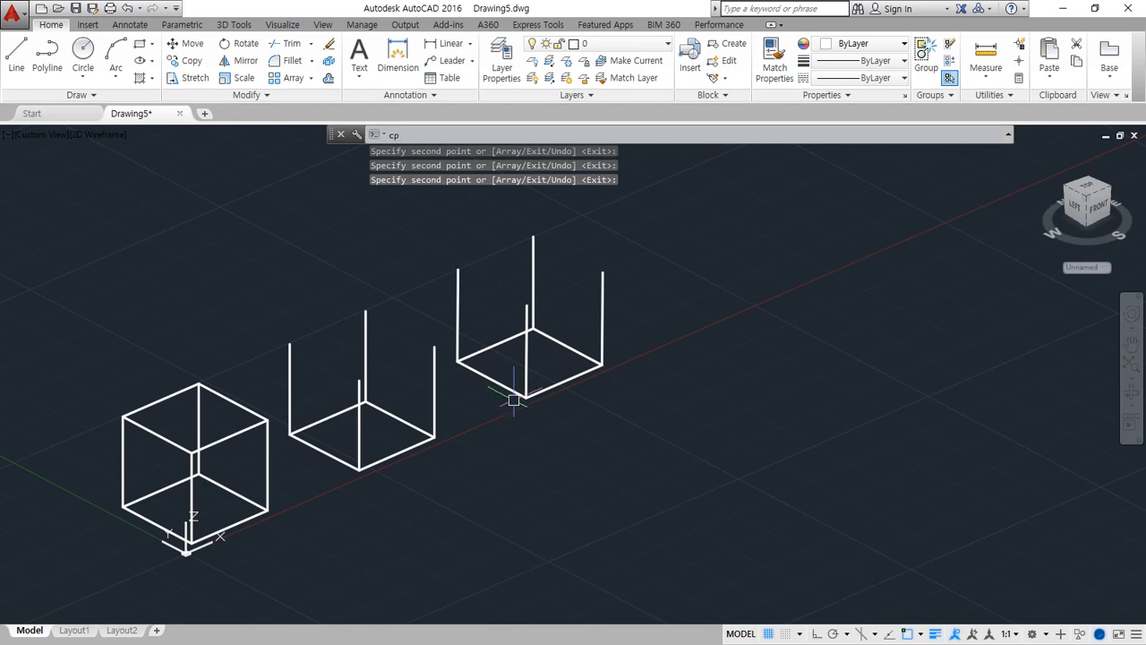
key("Return")
left_click(560, 383)
key("Return")
left_click(602, 364)
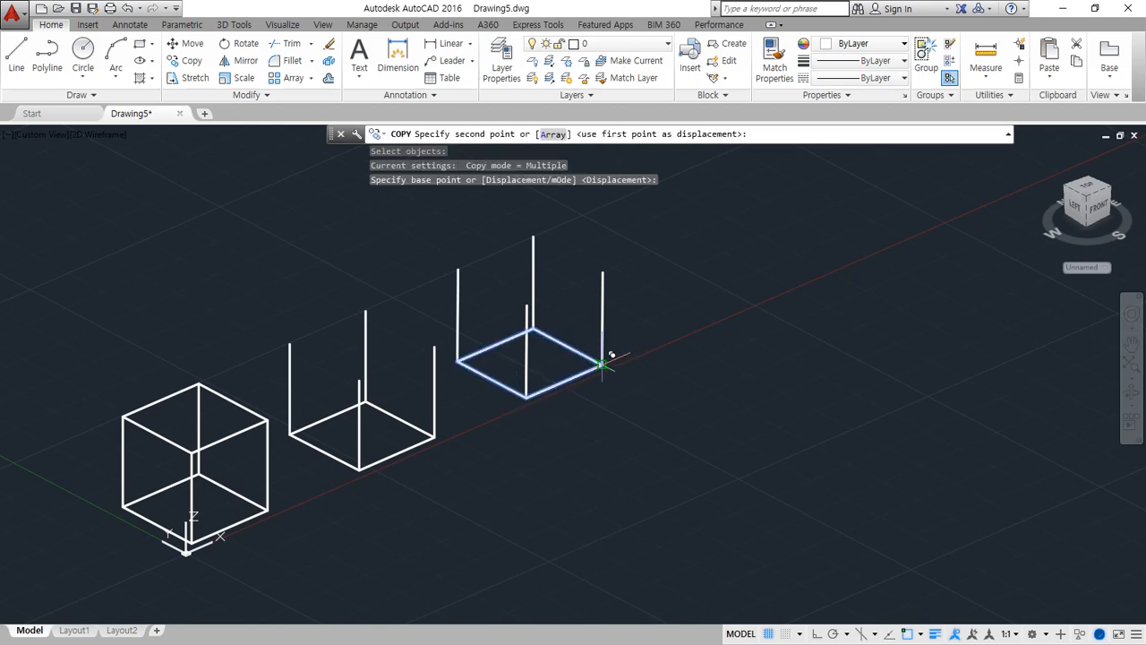
left_click(603, 271)
key("Escape")
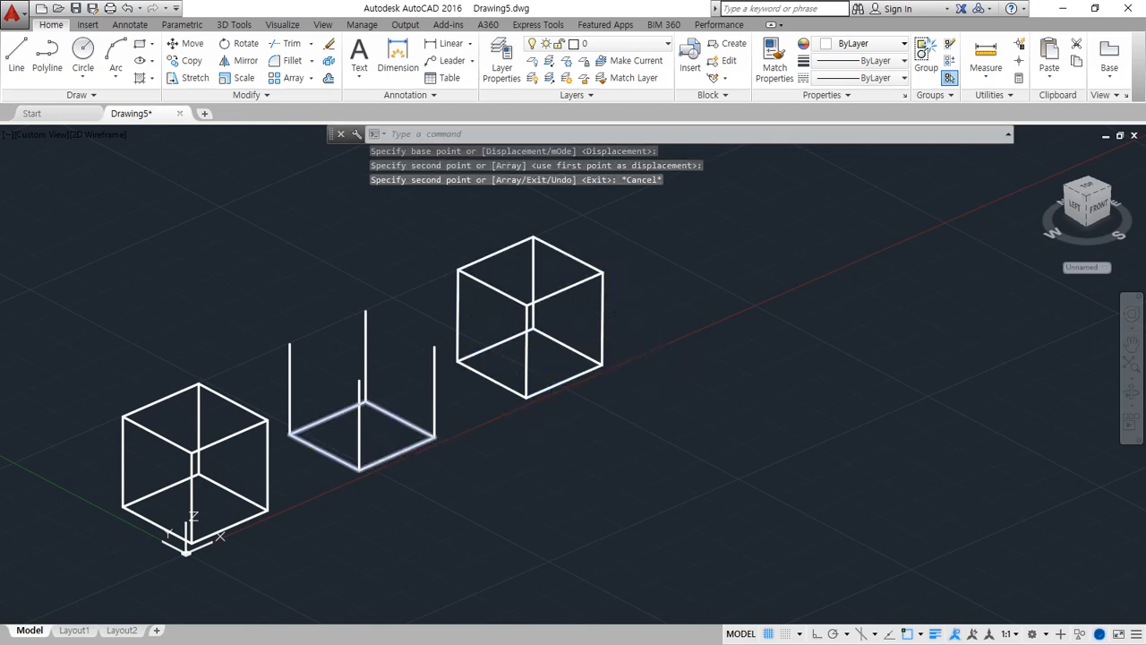
mouse_move(385, 477)
left_mouse_down()
mouse_move(263, 463)
mouse_move(456, 390)
mouse_move(384, 477)
left_mouse_up()
mouse_move(540, 411)
left_mouse_down()
mouse_move(482, 379)
mouse_move(639, 389)
left_mouse_up()
key("Escape")
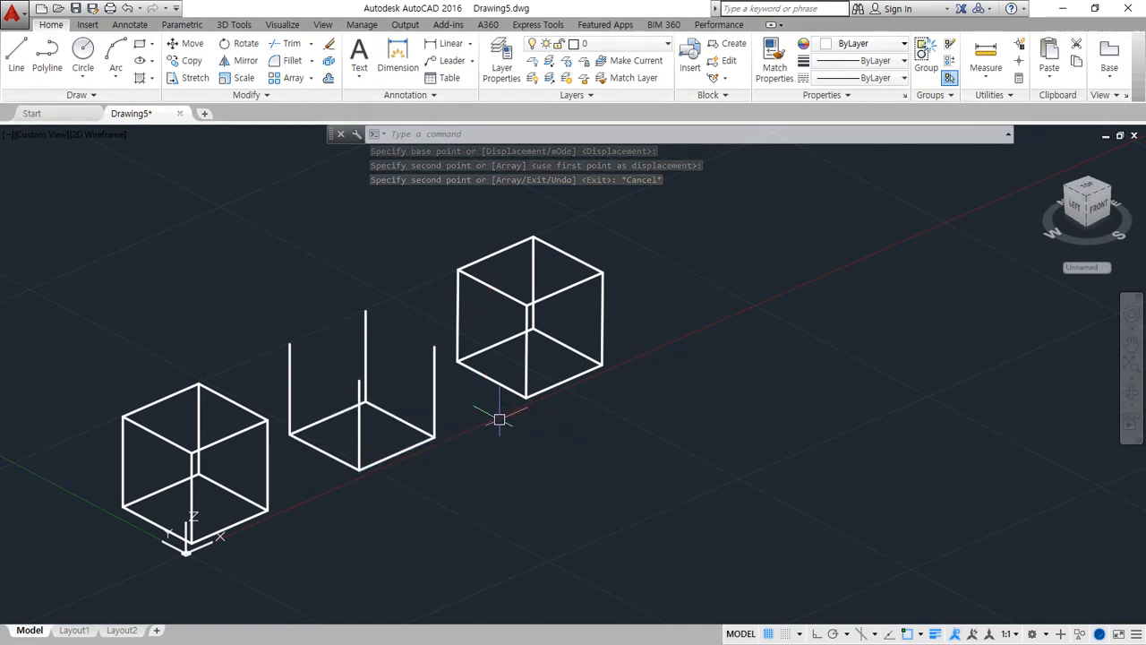
Copy the middle box's base square from the foot to the upper end of its right upright line
type("co")
key("Return")
left_click(434, 435)
key("Return")
left_click(435, 436)
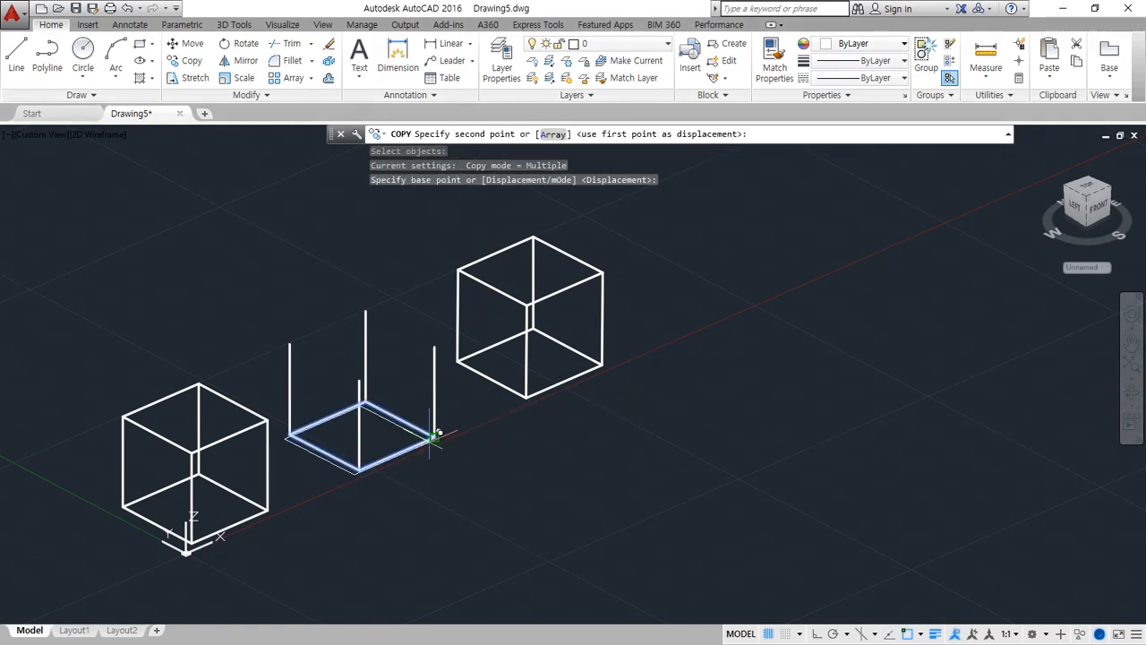
left_click(435, 345)
key("Return")
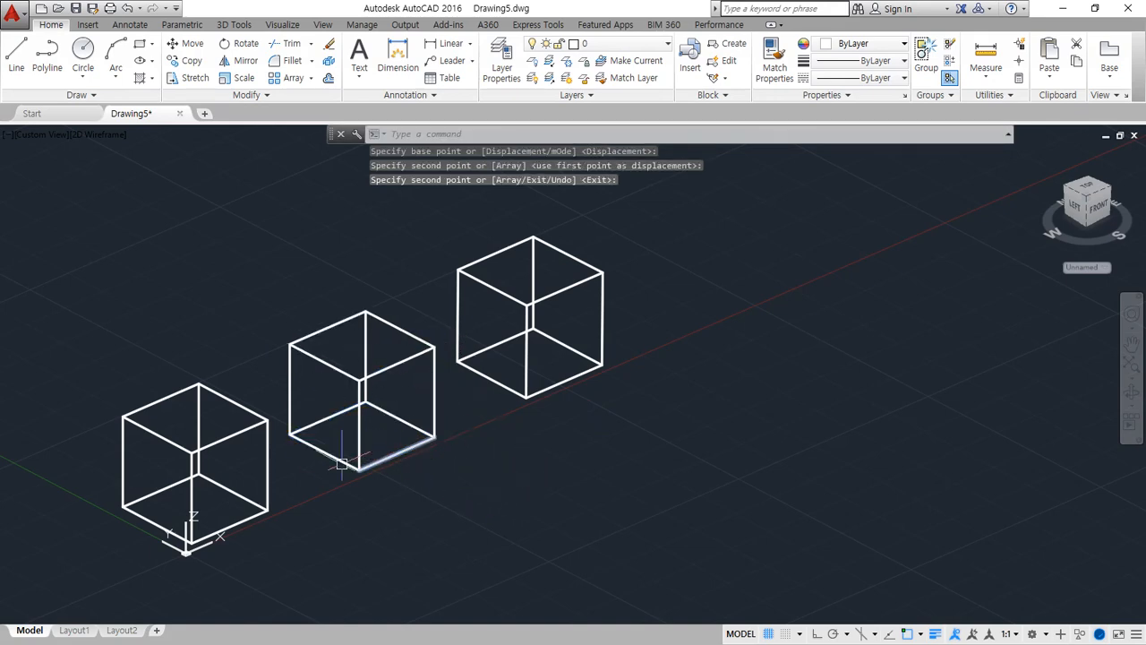
mouse_move(231, 437)
left_mouse_down()
mouse_move(184, 371)
mouse_move(436, 243)
mouse_move(517, 240)
left_mouse_up()
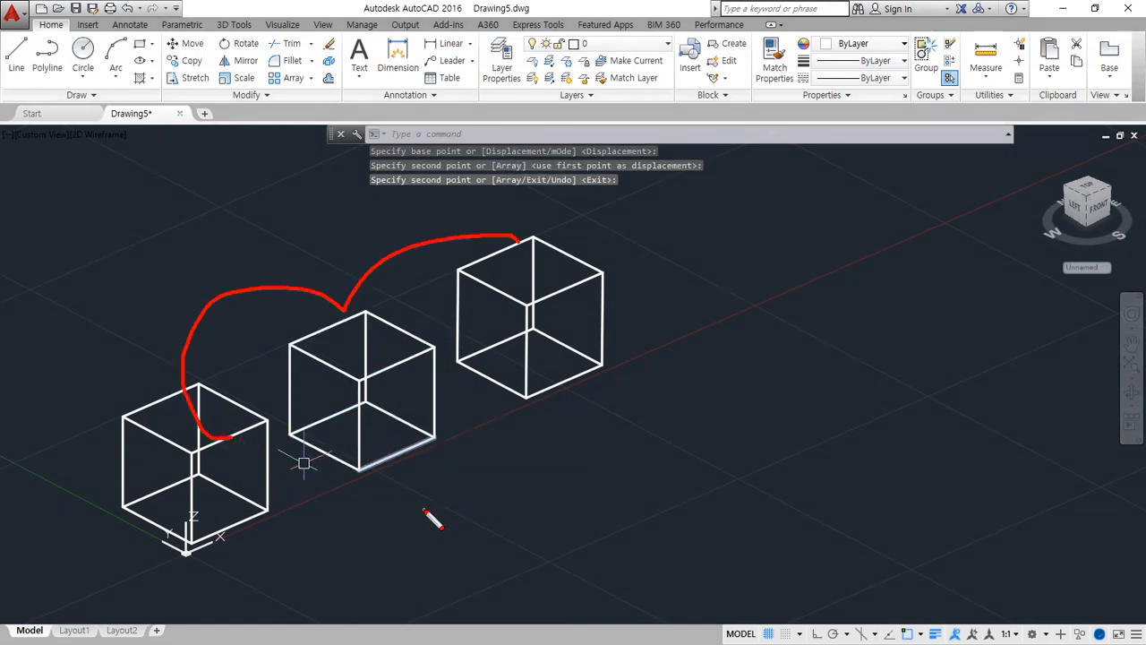
key("ctrl+z")
mouse_move(693, 189)
left_mouse_down()
mouse_move(629, 239)
mouse_move(652, 249)
mouse_move(637, 231)
left_mouse_up()
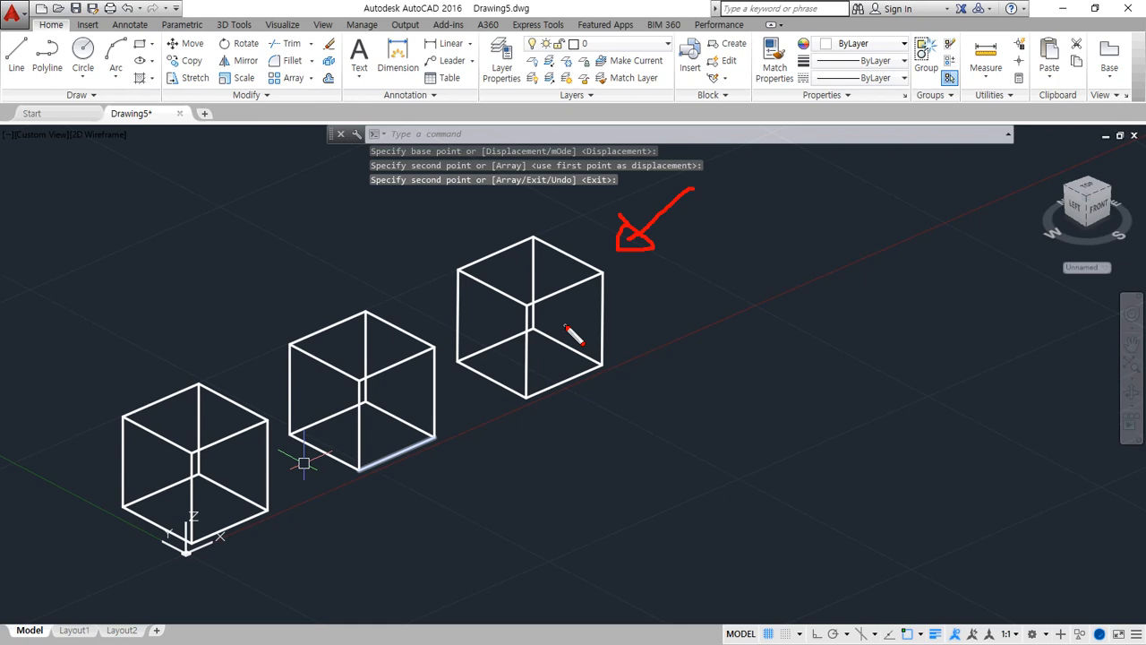
key("Escape")
Turn on polar tracking and object snap tracking
mouse_move(594, 422)
middle_mouse_down("shift")
mouse_move(504, 373)
mouse_move(517, 365)
mouse_move(542, 428)
mouse_move(631, 425)
mouse_move(593, 393)
mouse_move(578, 422)
mouse_move(507, 400)
mouse_move(596, 399)
mouse_move(599, 415)
middle_mouse_up("shift")
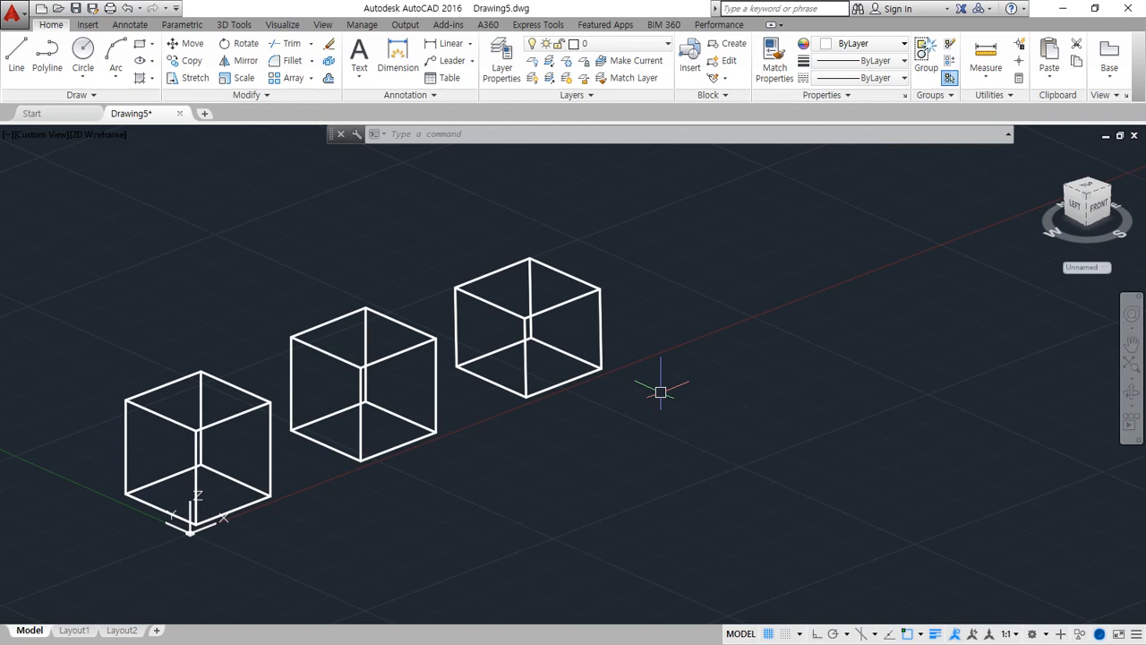
left_click(833, 633)
left_click(891, 633)
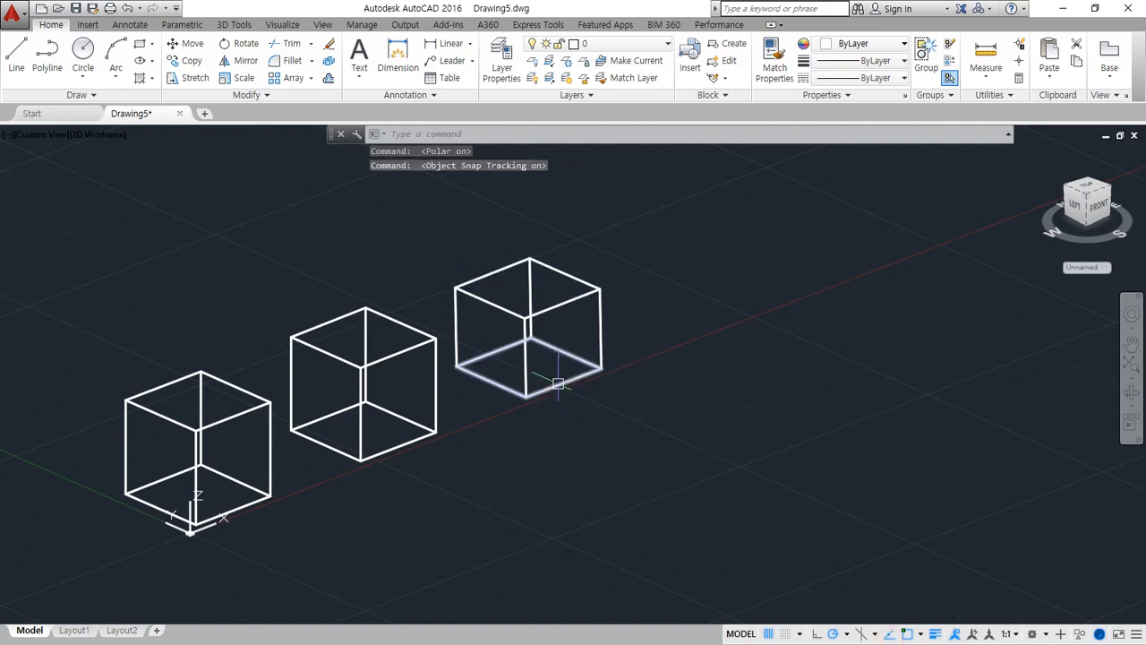
Delete all lines and squares of the third box, the one drawn by eye without tracking
middle_click_drag(555, 384, 469, 371, "shift")
left_click(777, 496)
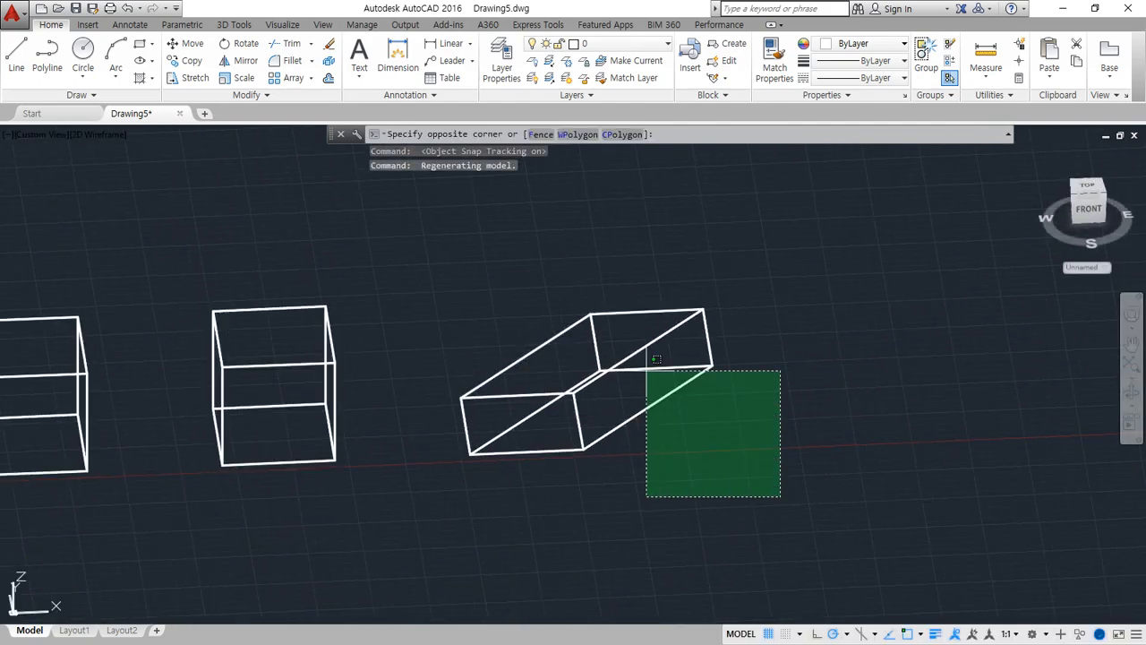
left_click(483, 288)
key("Delete")
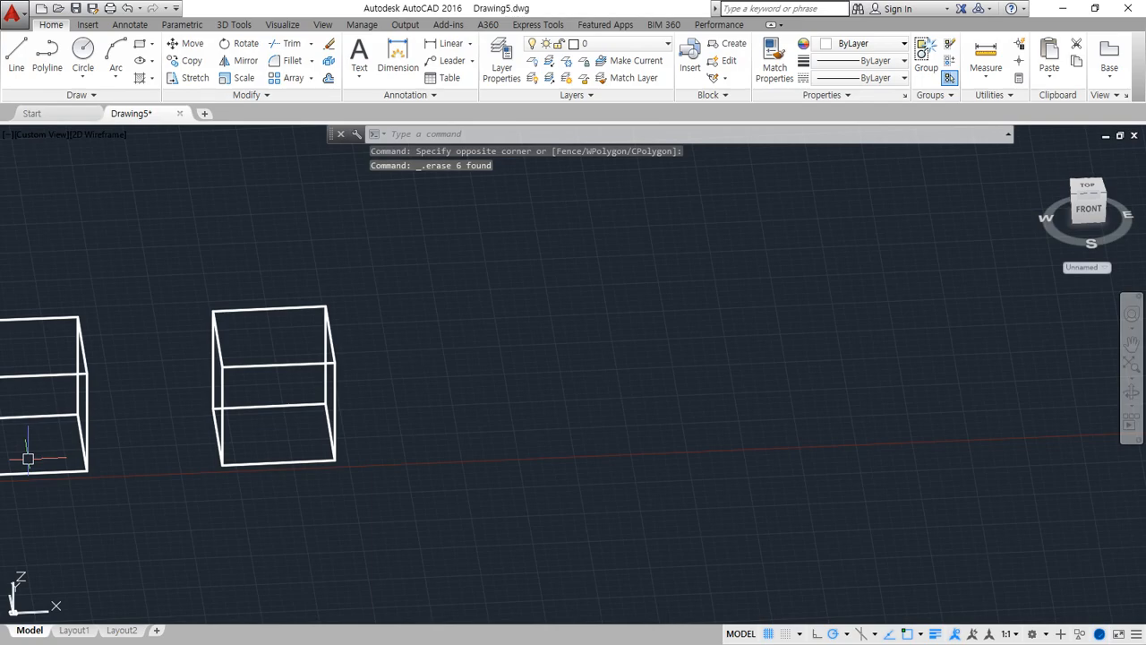
Switch to the Notepad lesson notes and add the heading "3. 작업면 제어하기" below the Z-axis section
key("alt+Tab")
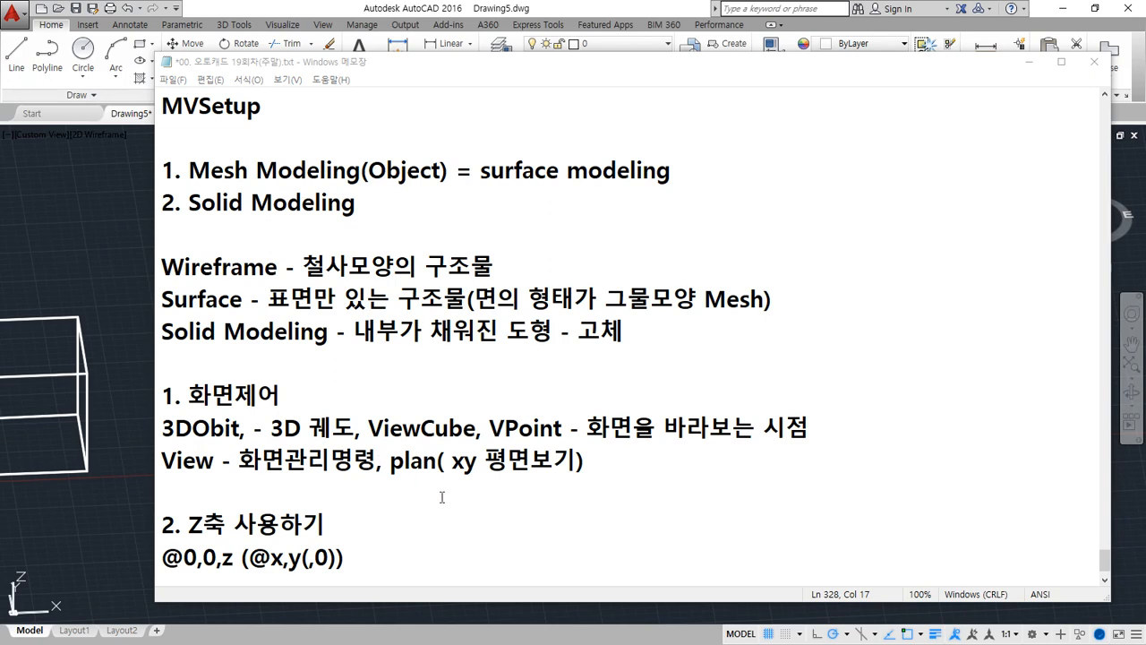
scroll(438, 500, "down", 1)
left_click(442, 530)
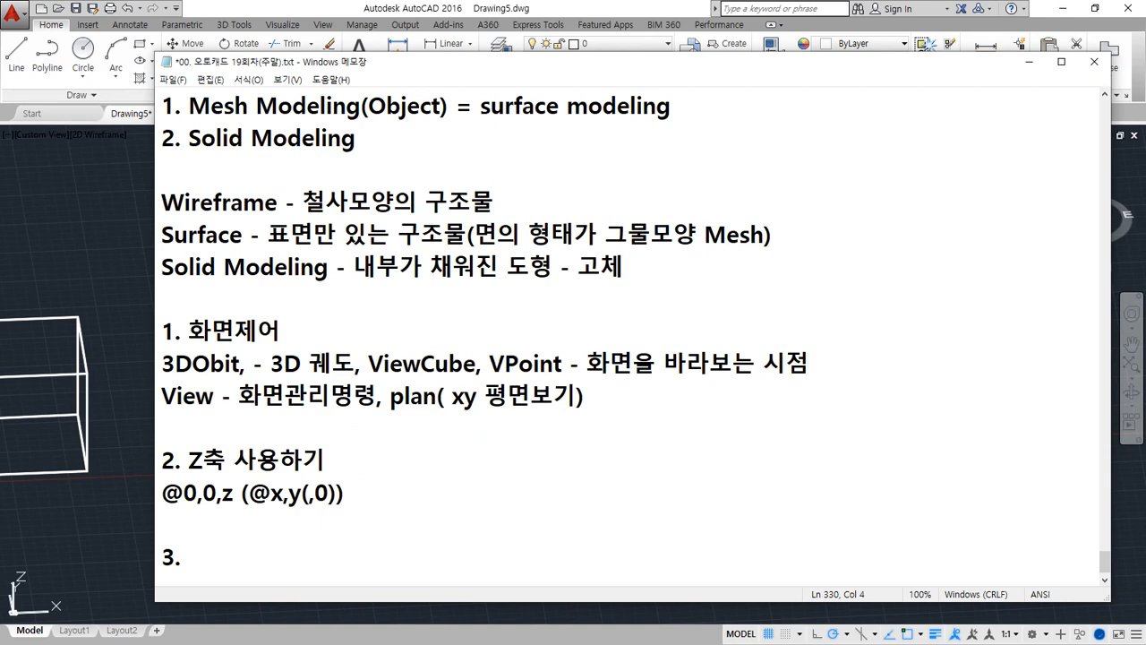
type("작여")
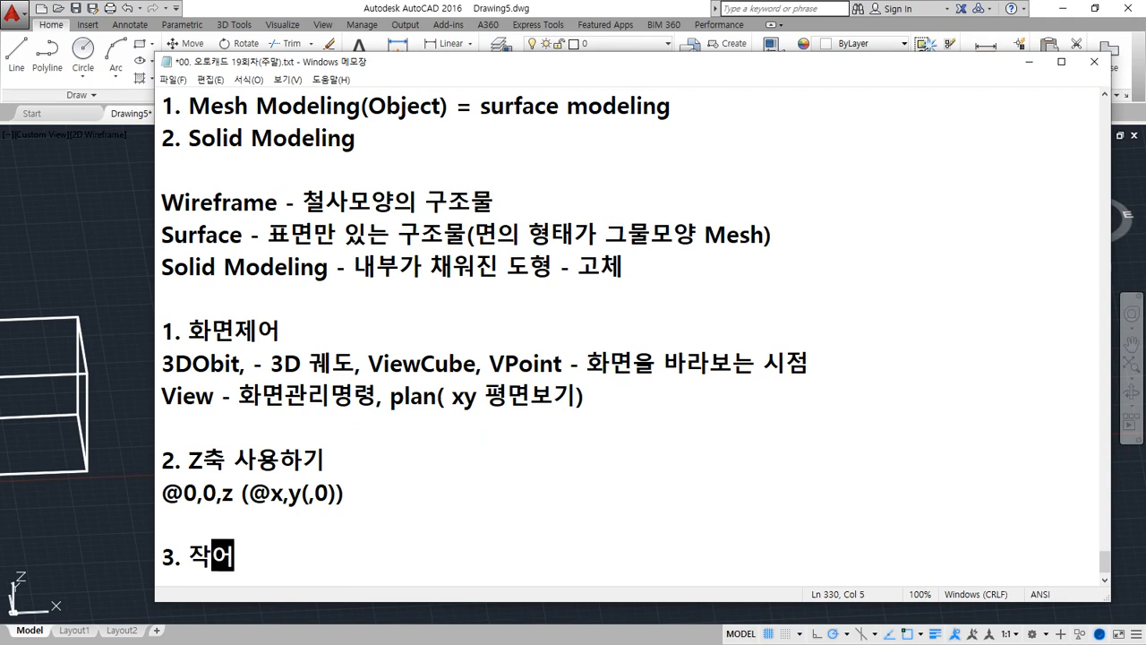
type("면 제어하기")
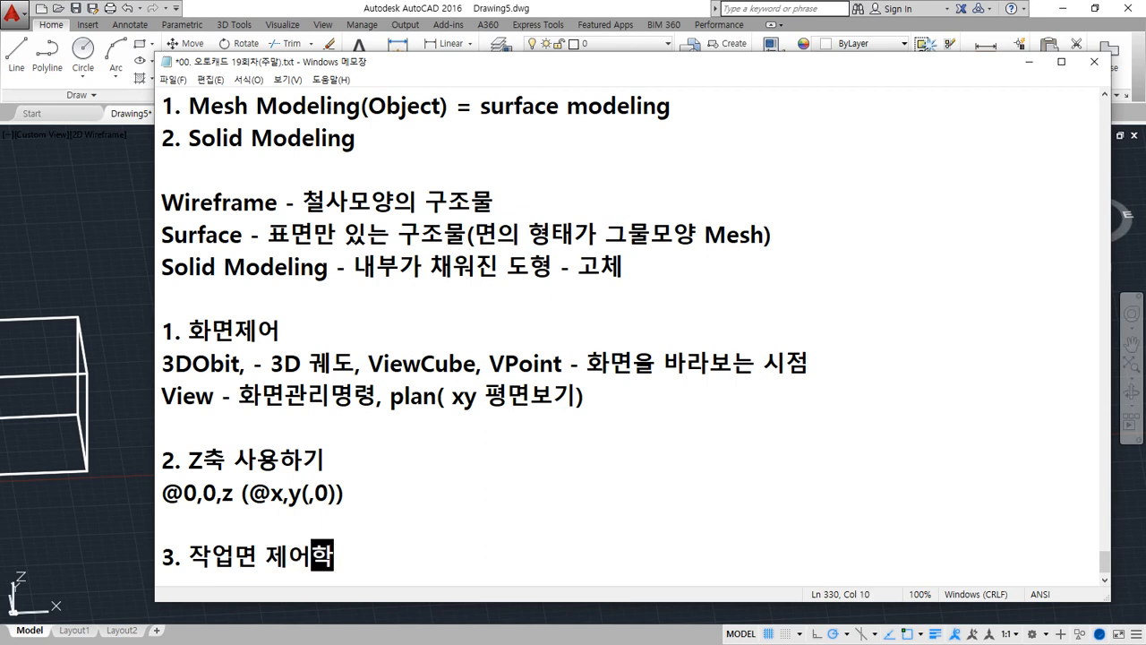
scroll(399, 504, "down", 1)
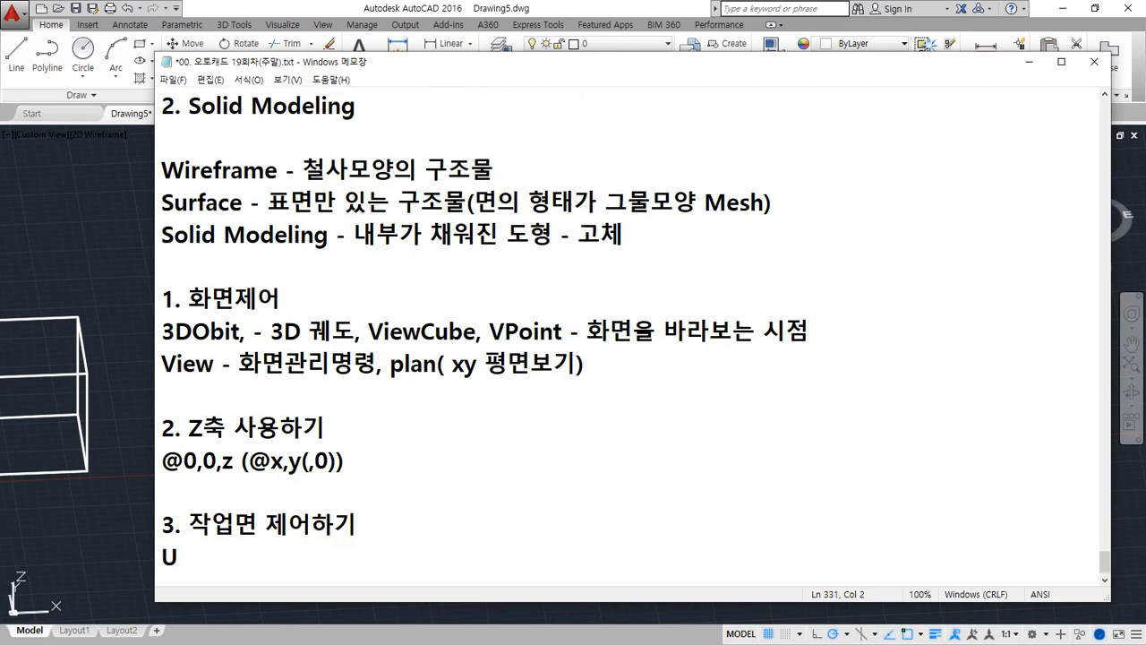
Add the lines "UCS" and "WCS" under the third heading of the notes
key("Return")
key("Return")
key("Return")
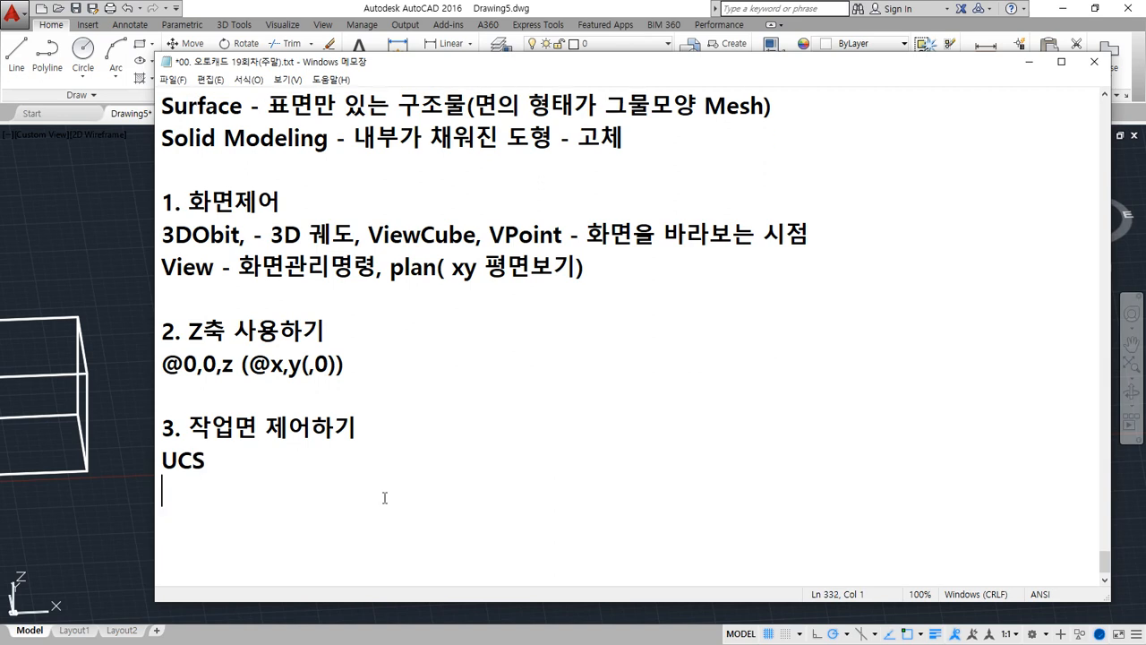
type("ucs")
type("WCS")
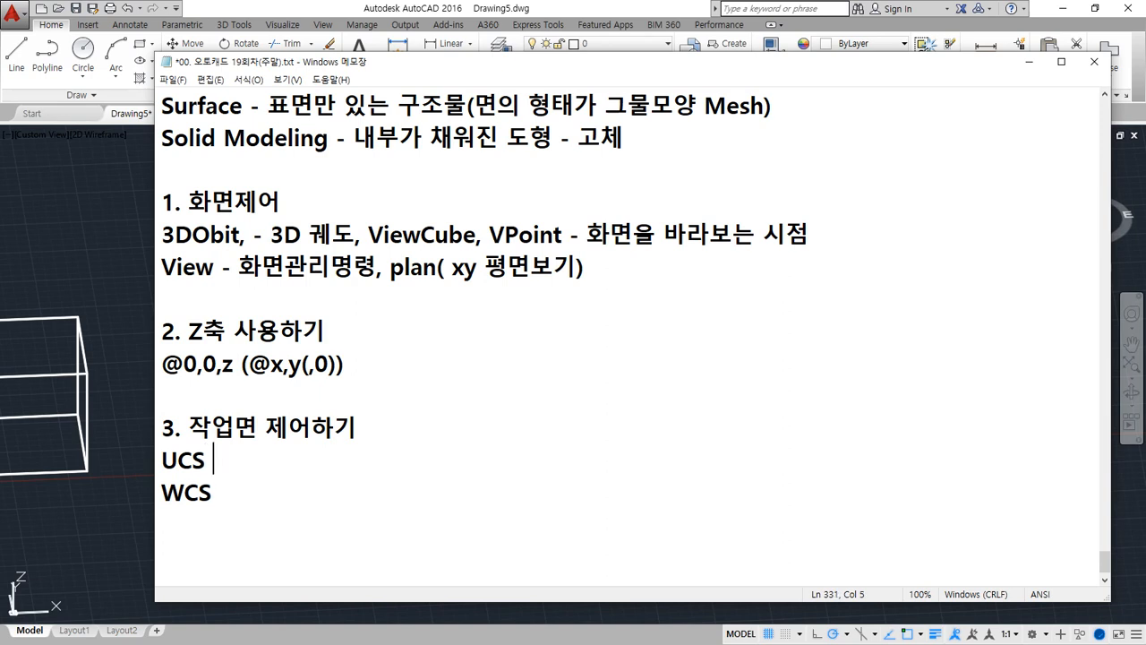
Complete the UCS line with the explanation "-user coordinate system 사용자 좌표계"
type("ser coord")
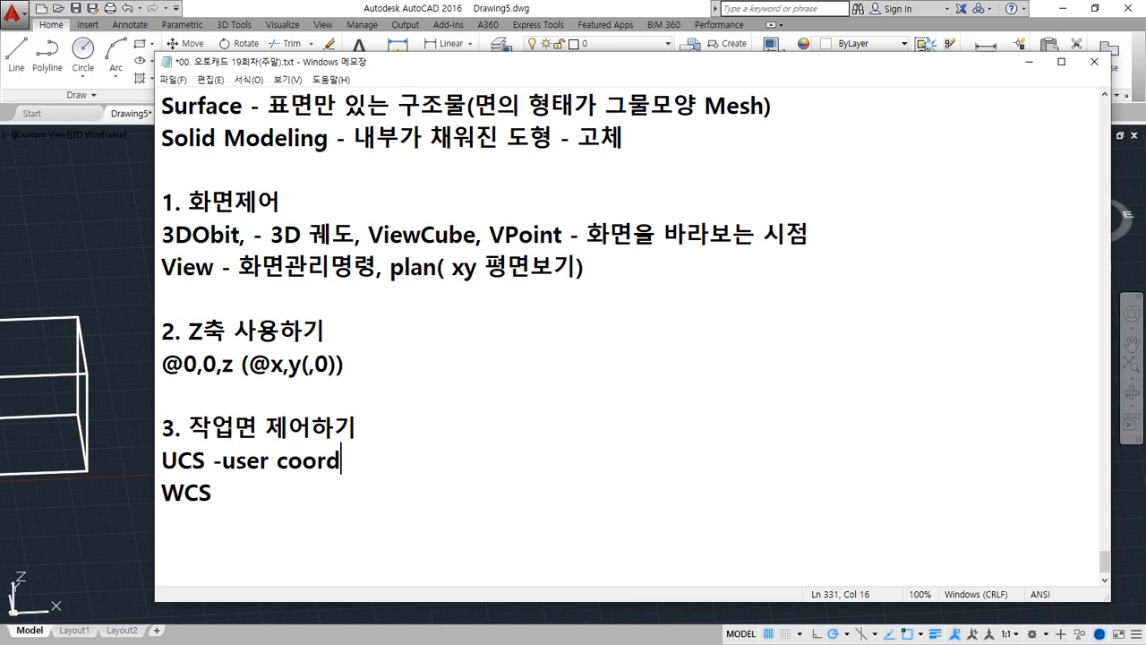
type("inate")
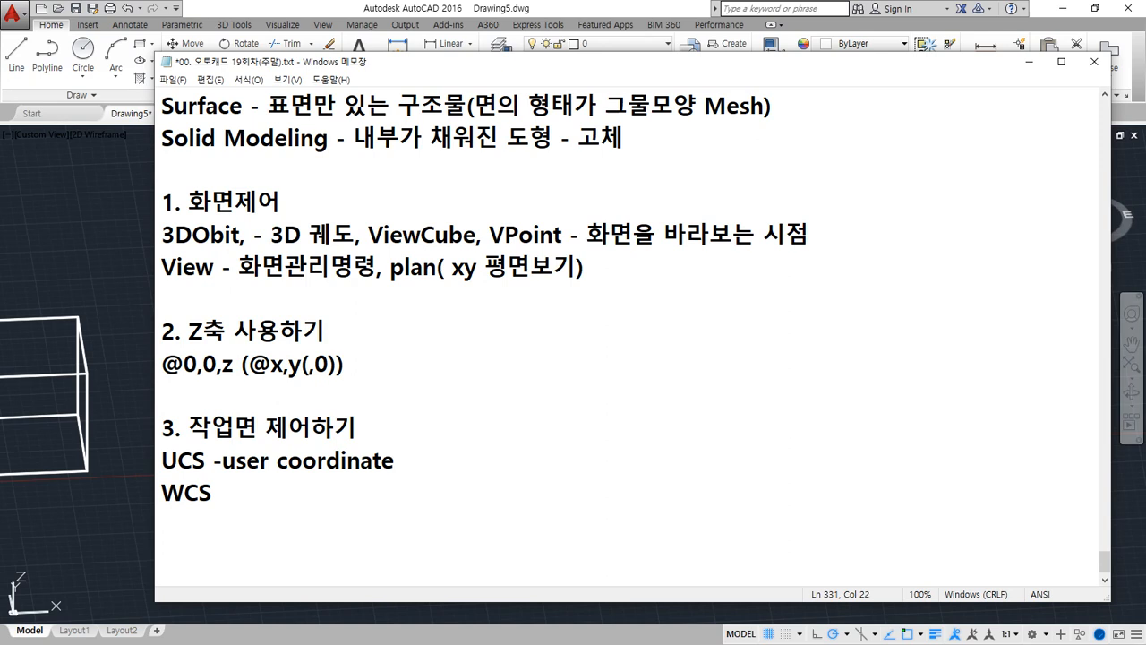
type(" system")
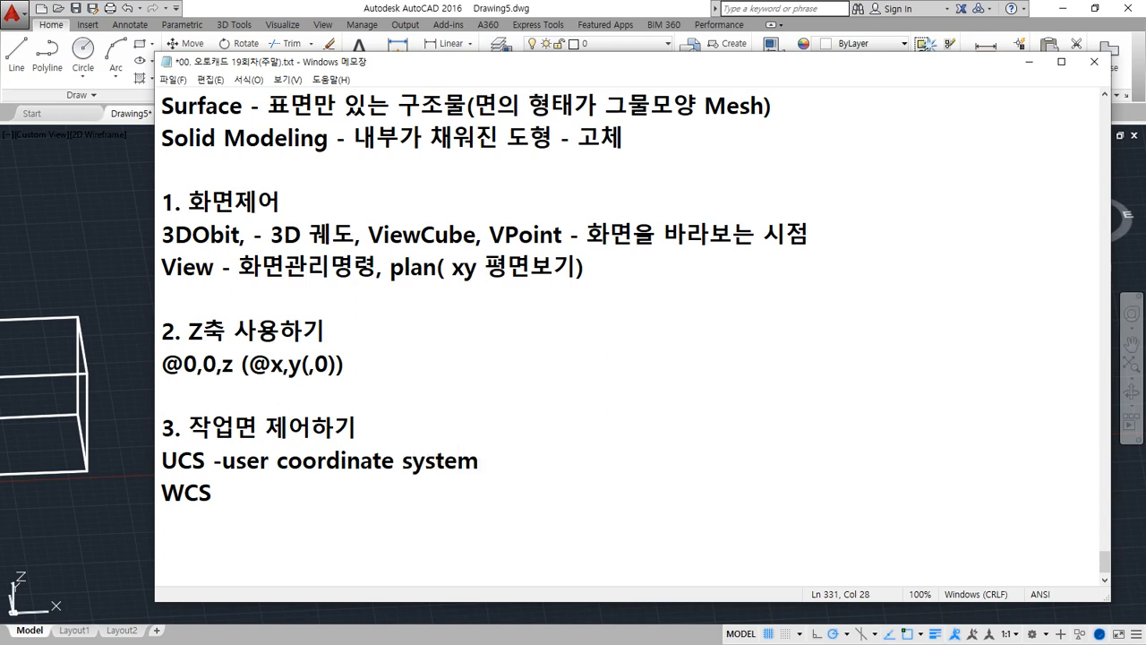
type(" 사용자 좌표")
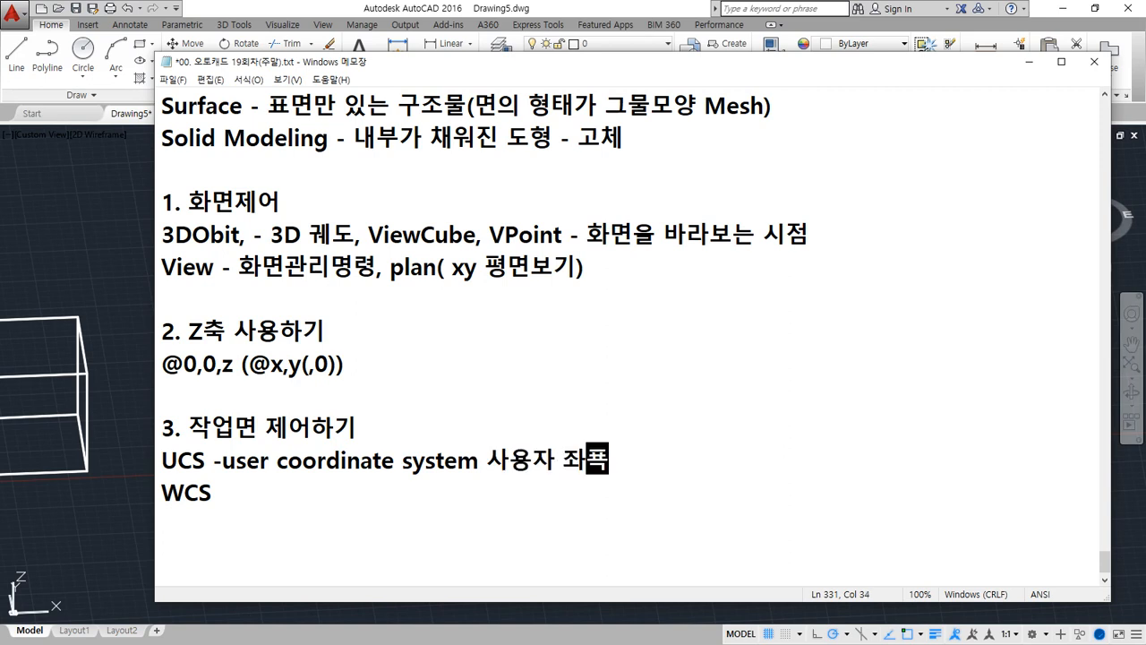
type("계")
Complete the WCS line with the explanation "- World coordinate system 전체 좌표계"
left_click(385, 497)
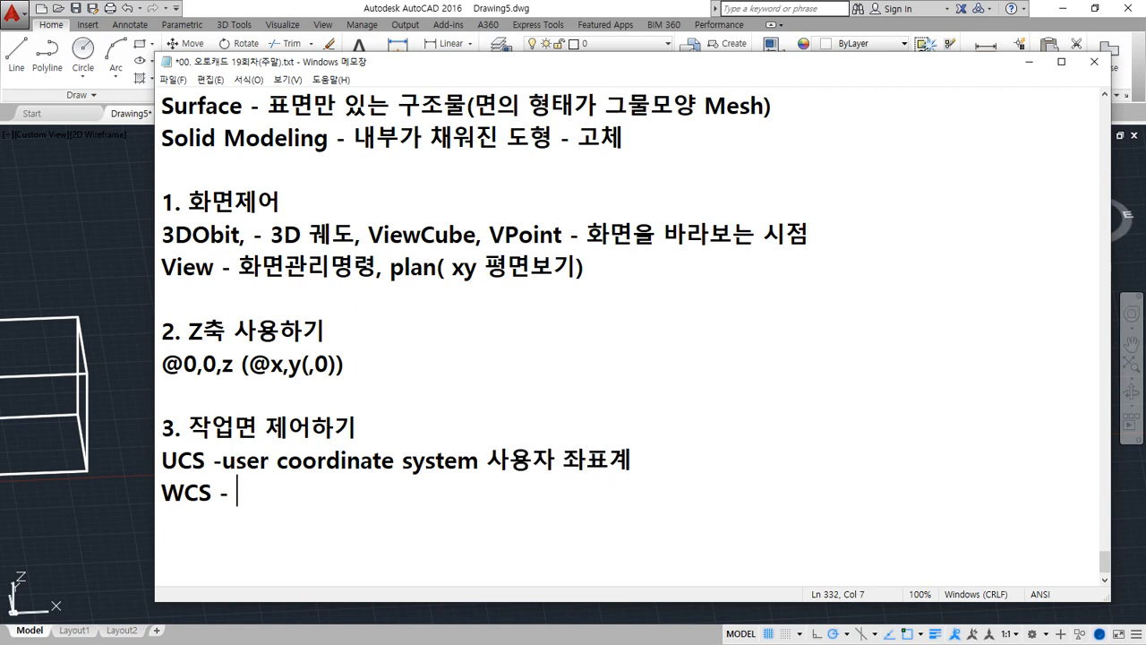
type("- W")
type("orld")
type("or")
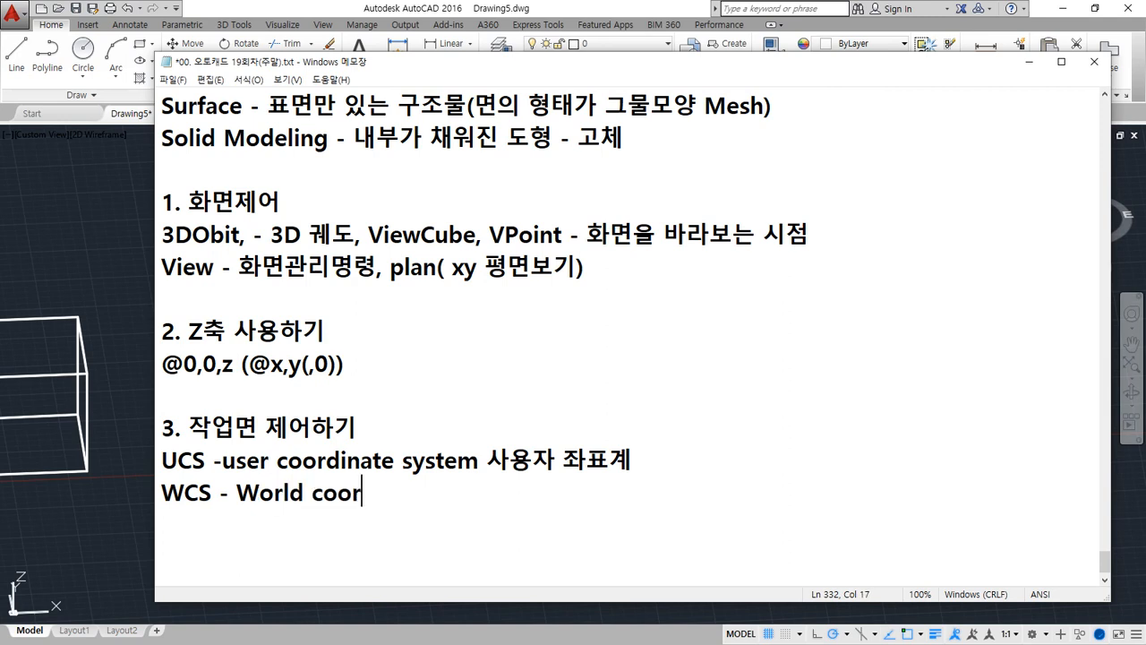
type("dinate ")
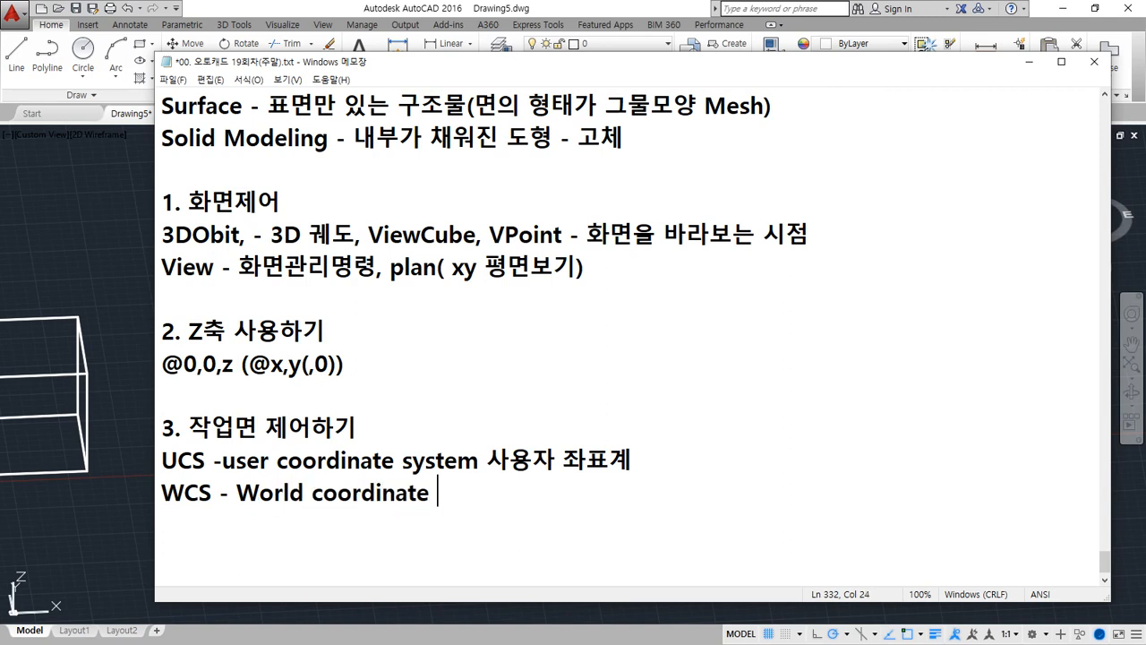
type("syste")
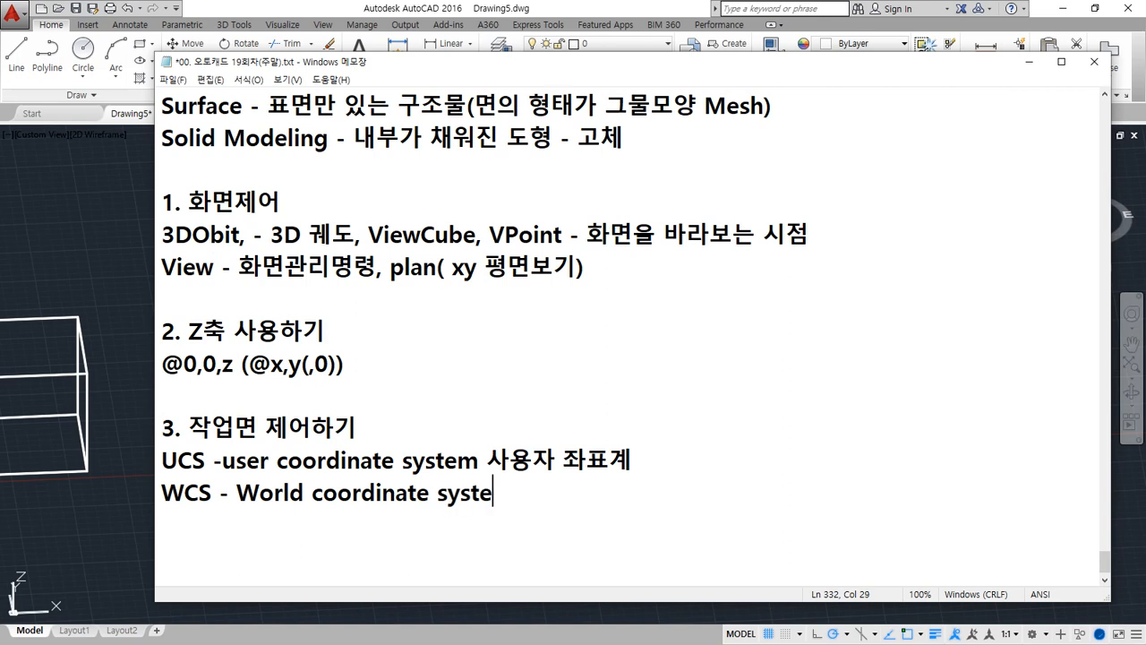
key("BackSpace")
key("BackSpace")
type("tem ")
type("전체 좌표")
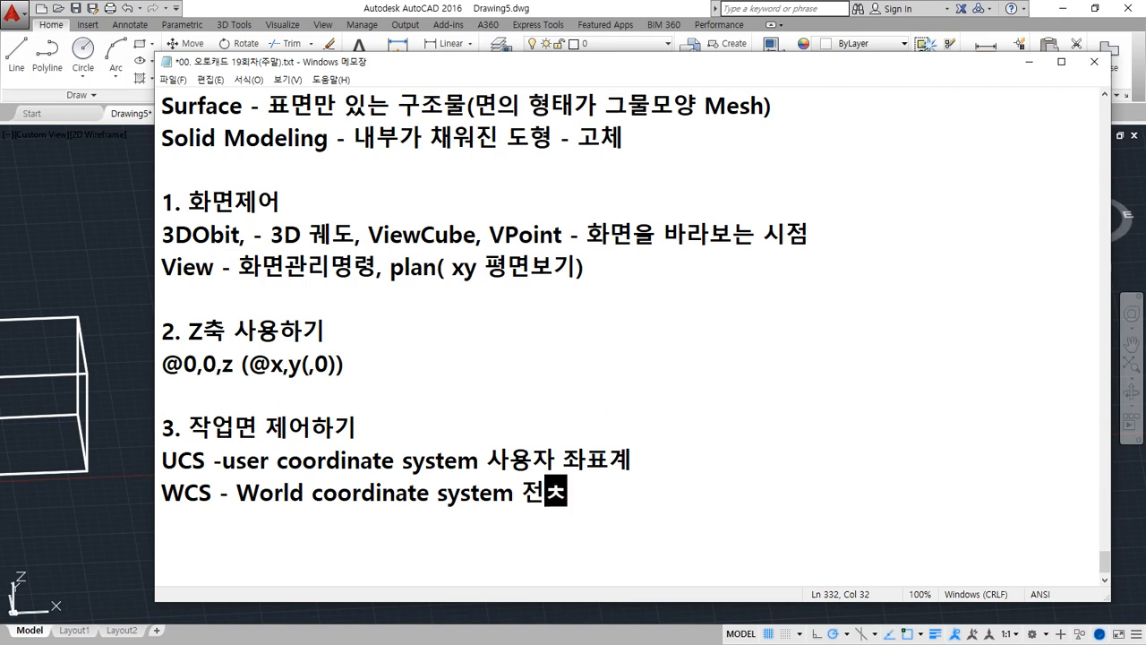
type("계")
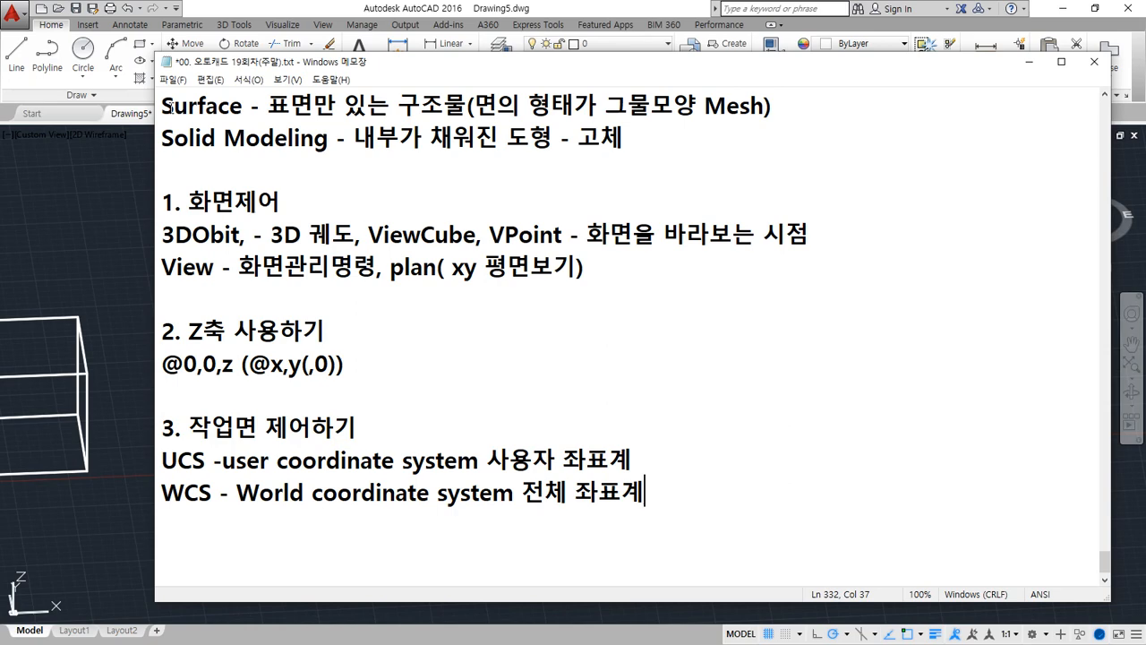
Switch back to the AutoCAD drawing and examine how the first box's base square lies relative to the X and Y axes
left_click(492, 5)
mouse_move(198, 396)
middle_mouse_down()
mouse_move(652, 303)
mouse_move(767, 363)
middle_mouse_up()
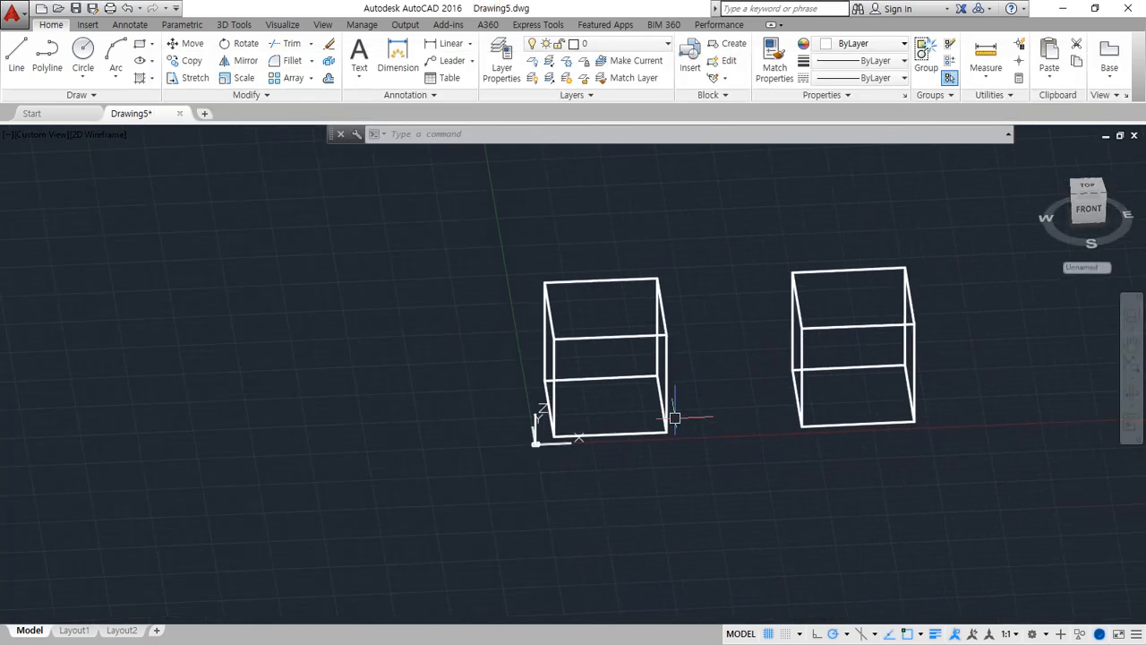
middle_click_drag(677, 435, 757, 412, "shift")
scroll(757, 412, "up", 4)
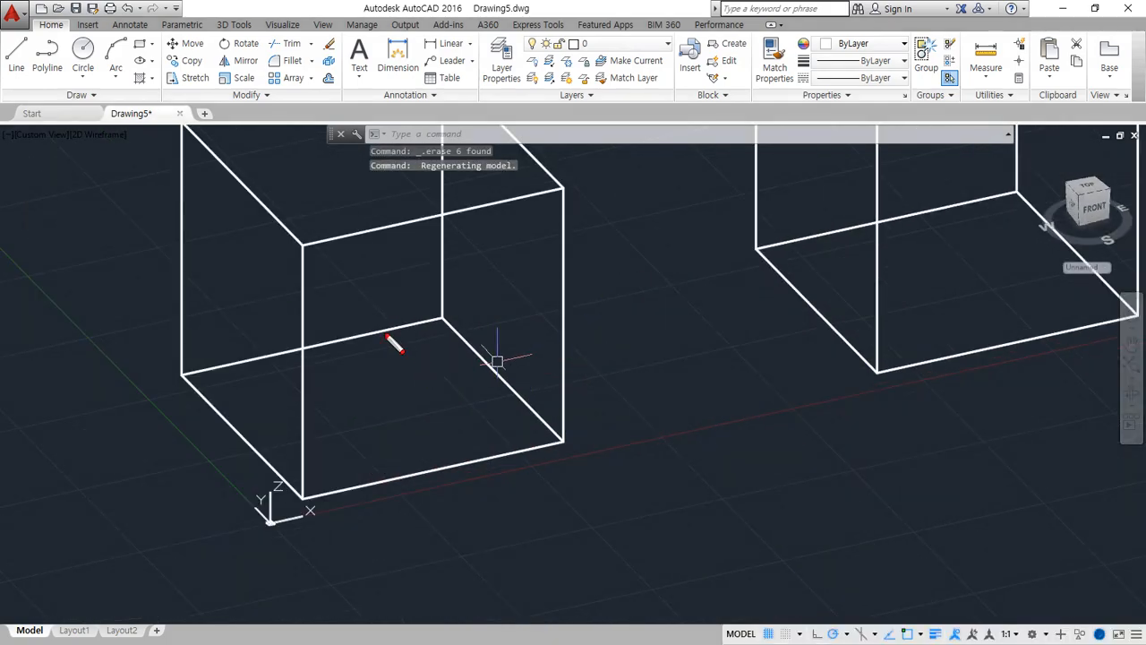
mouse_move(261, 524)
left_mouse_down()
mouse_move(261, 535)
mouse_move(409, 514)
mouse_move(220, 476)
mouse_move(240, 463)
left_mouse_up()
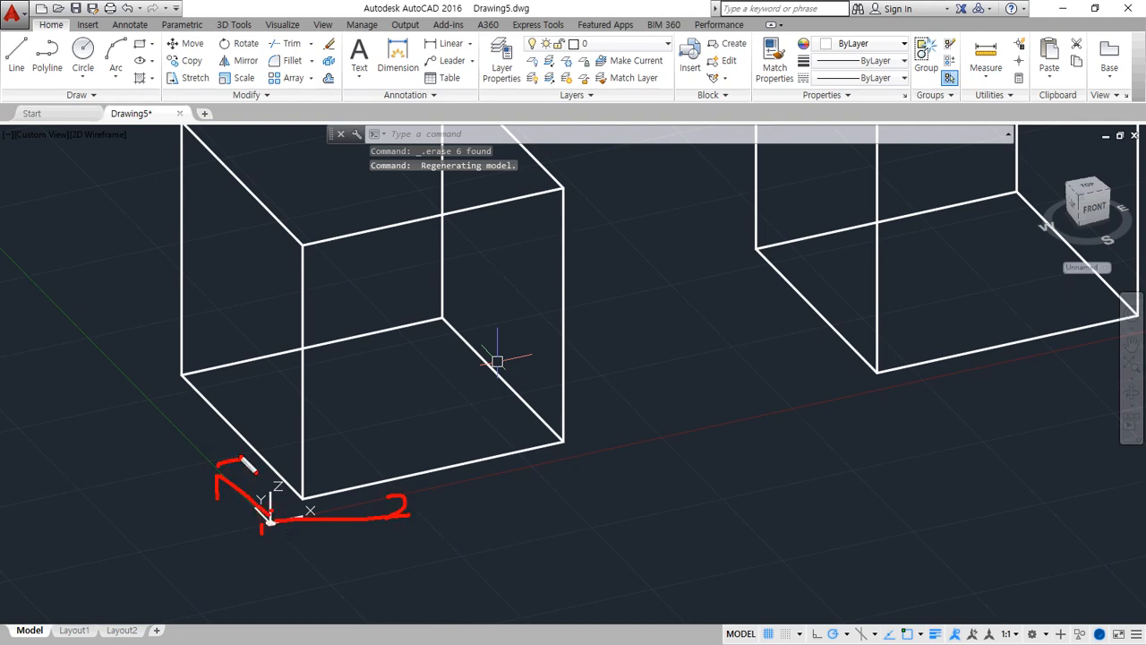
mouse_move(183, 379)
left_mouse_down()
mouse_move(303, 495)
mouse_move(560, 439)
mouse_move(449, 333)
mouse_move(269, 347)
mouse_move(179, 369)
left_mouse_up()
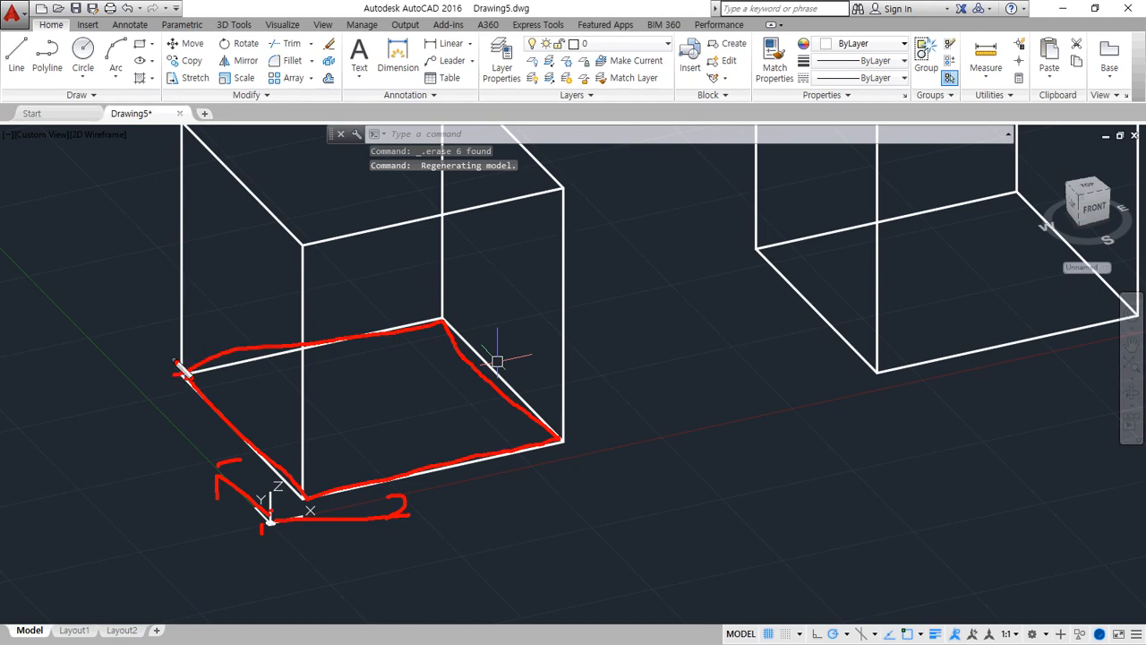
key("Escape")
Draw a circle with a radius of about 23 inside the first box's base square
type("c")
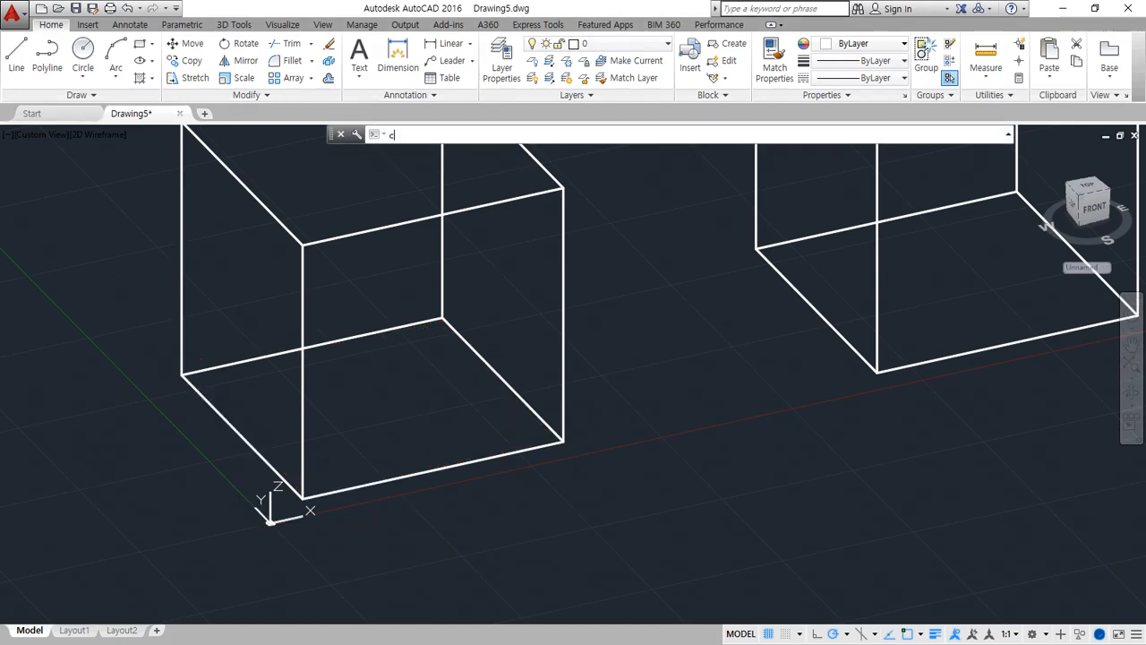
key("Return")
left_click(397, 414)
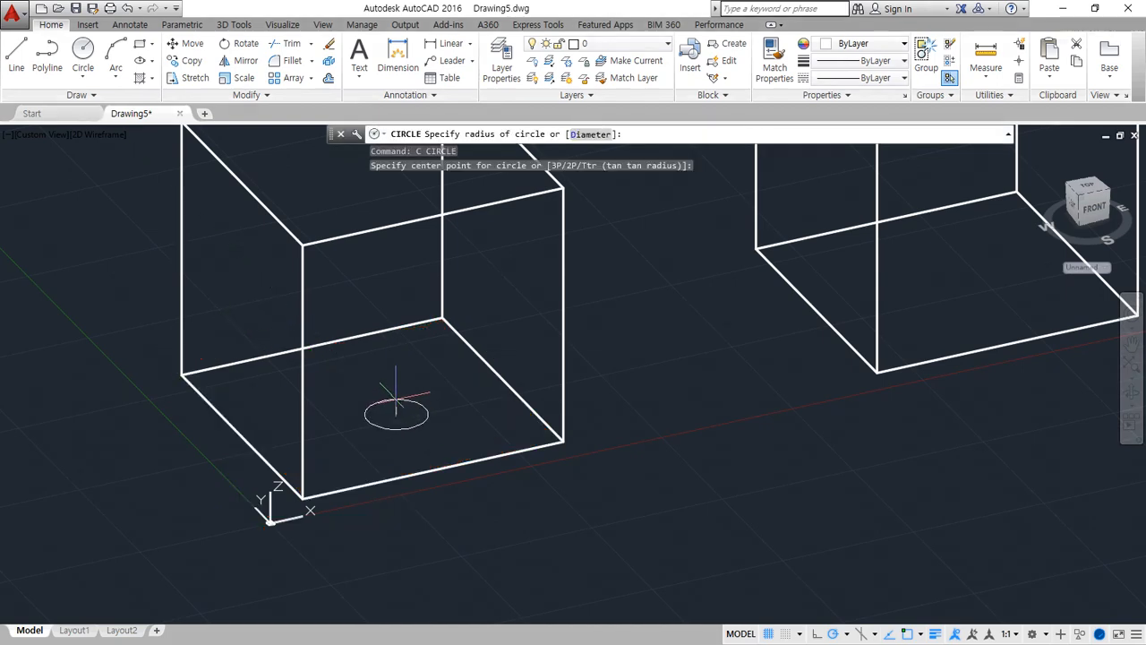
left_click(394, 384)
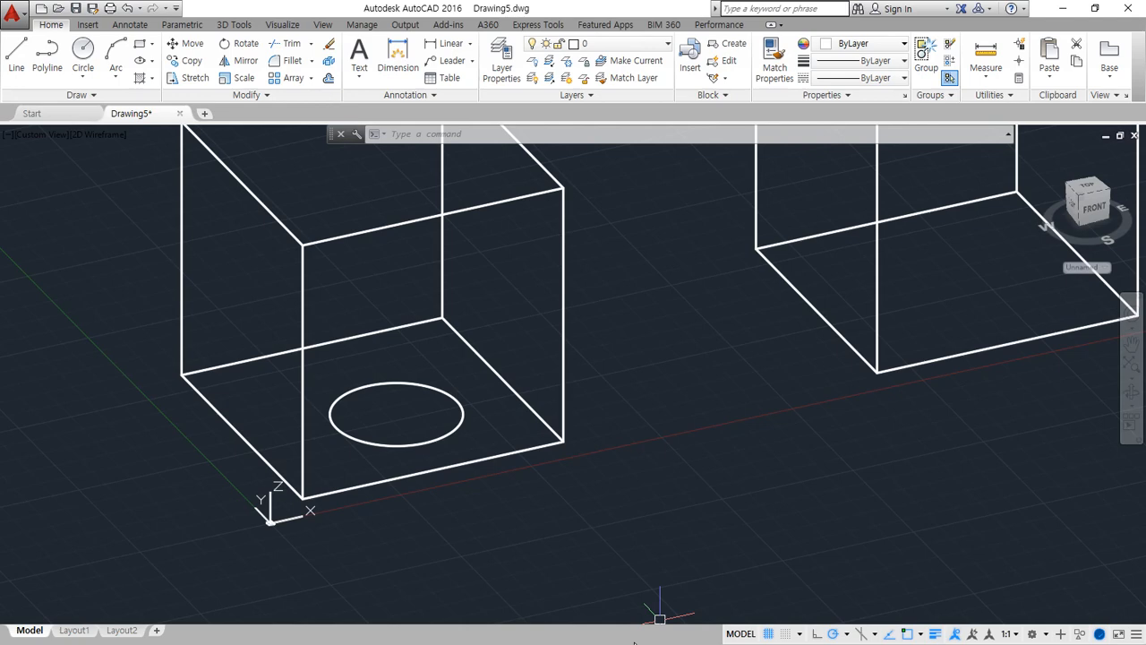
Erase the circle from the first box's base
left_click(452, 432)
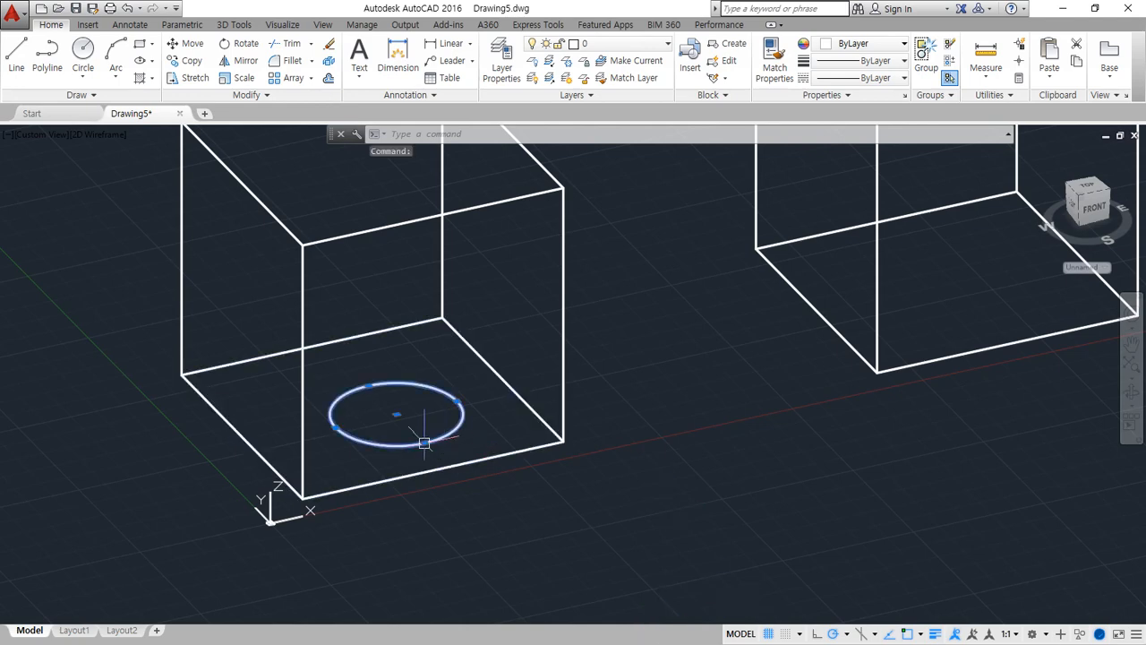
type("e")
key("Return")
Draw a closed loop of lines through the midpoints of the first box's front and back horizontal edges, halving it along X
middle_click_drag(424, 377, 476, 429)
type("l")
key("Return")
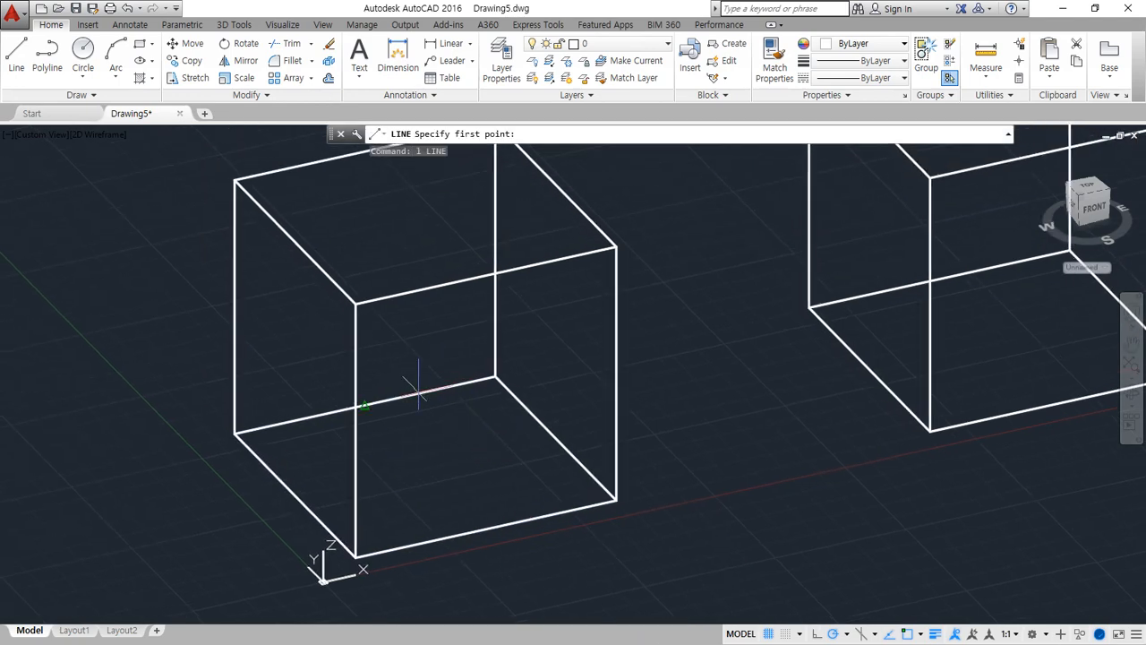
left_click(365, 406)
left_click(483, 528)
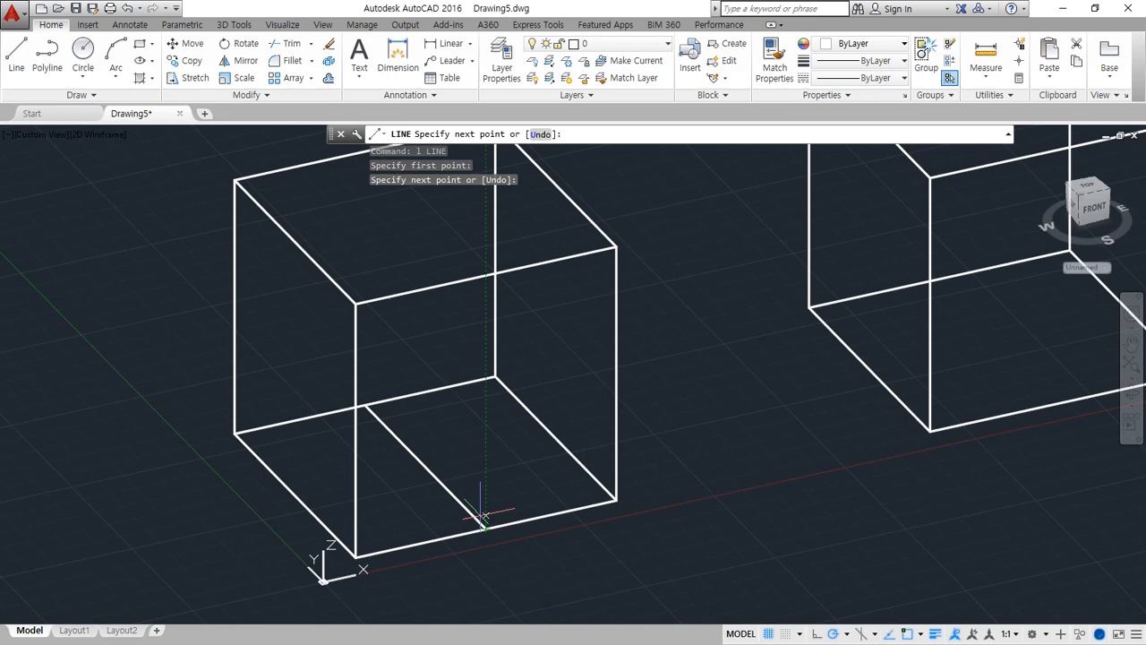
left_click(485, 275)
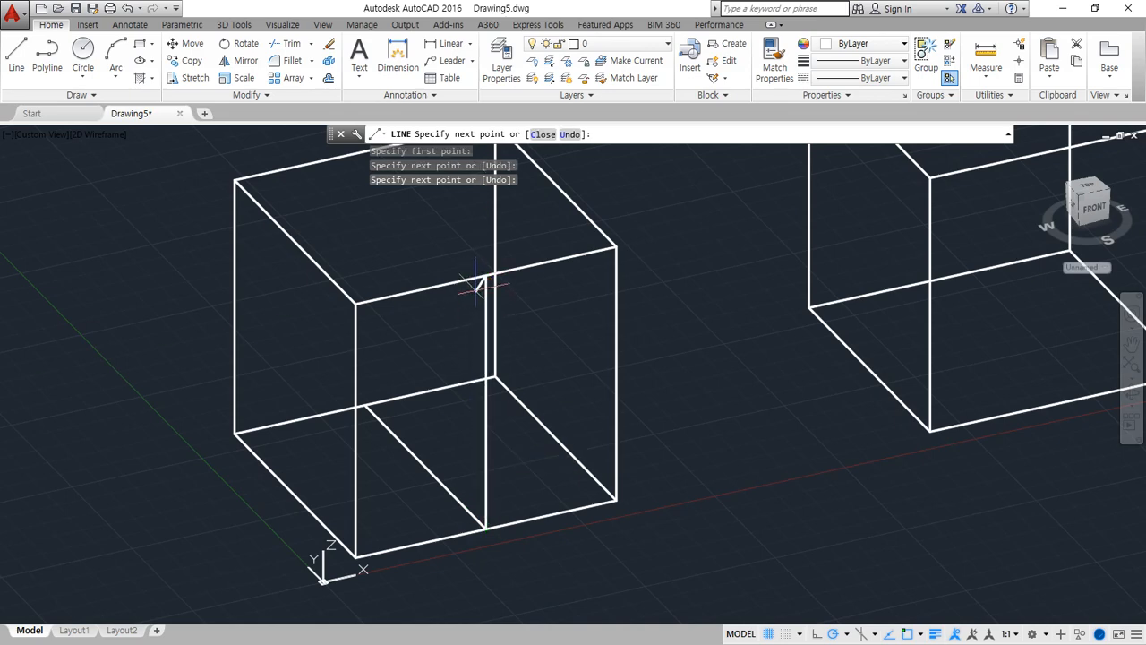
left_click(366, 154)
left_click(366, 405)
key("Return")
key("Return")
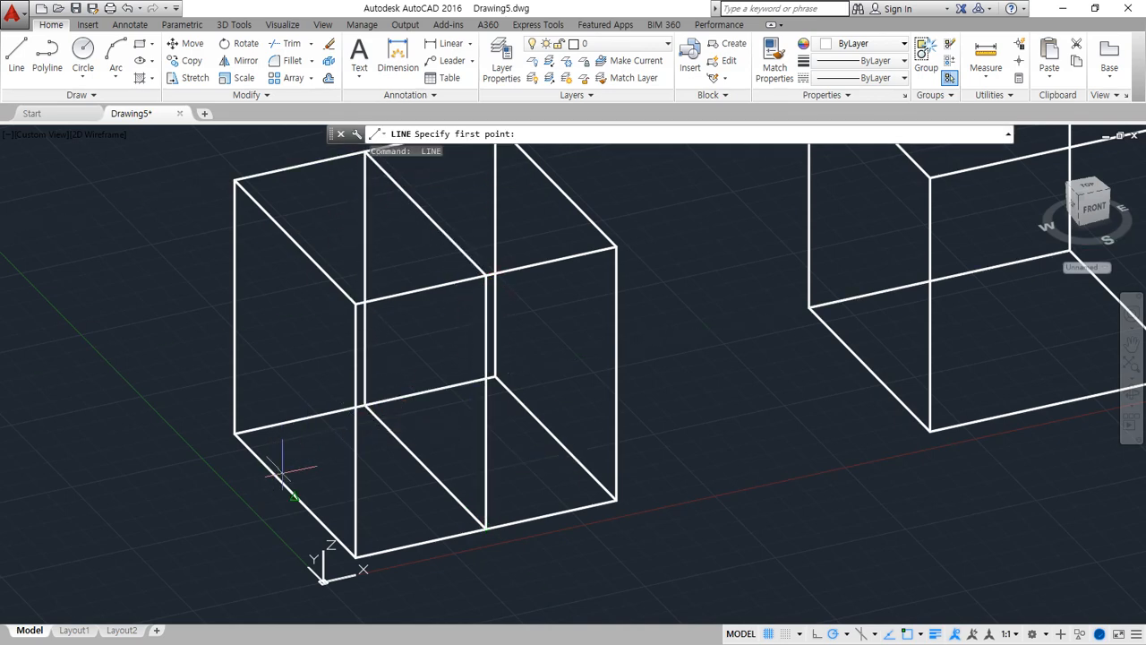
Draw a second closed loop of lines through the midpoints of the first box's left and right horizontal edges, halving it along Y
left_click(293, 491)
left_click(298, 246)
middle_click_drag(302, 248, 529, 268, "shift")
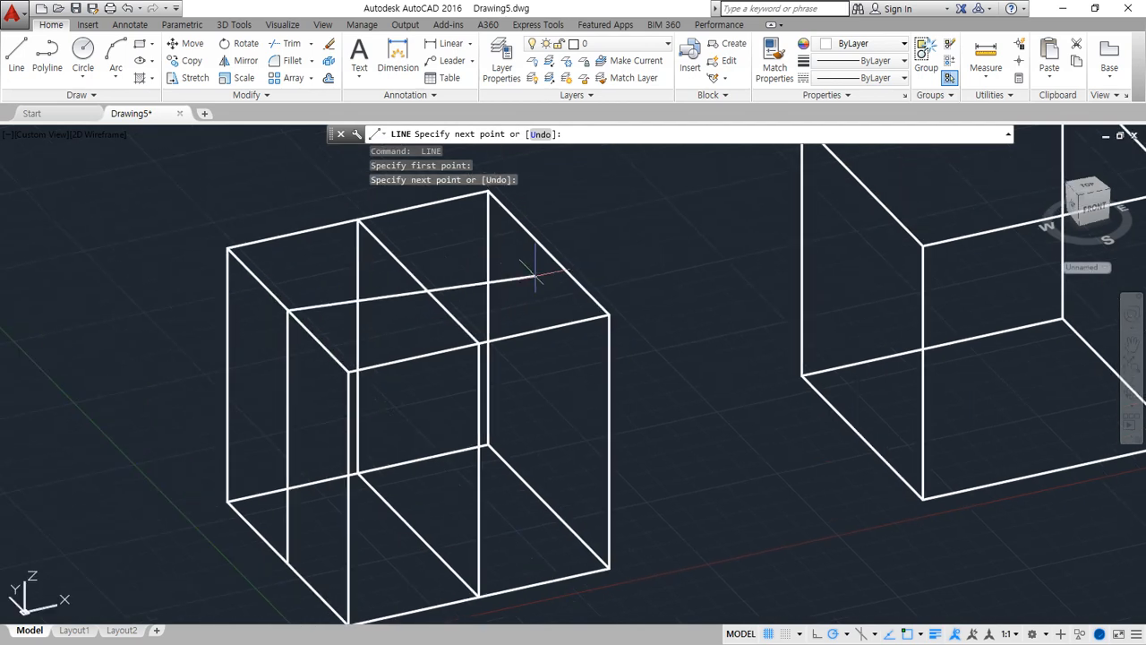
left_click(545, 507)
left_click(288, 562)
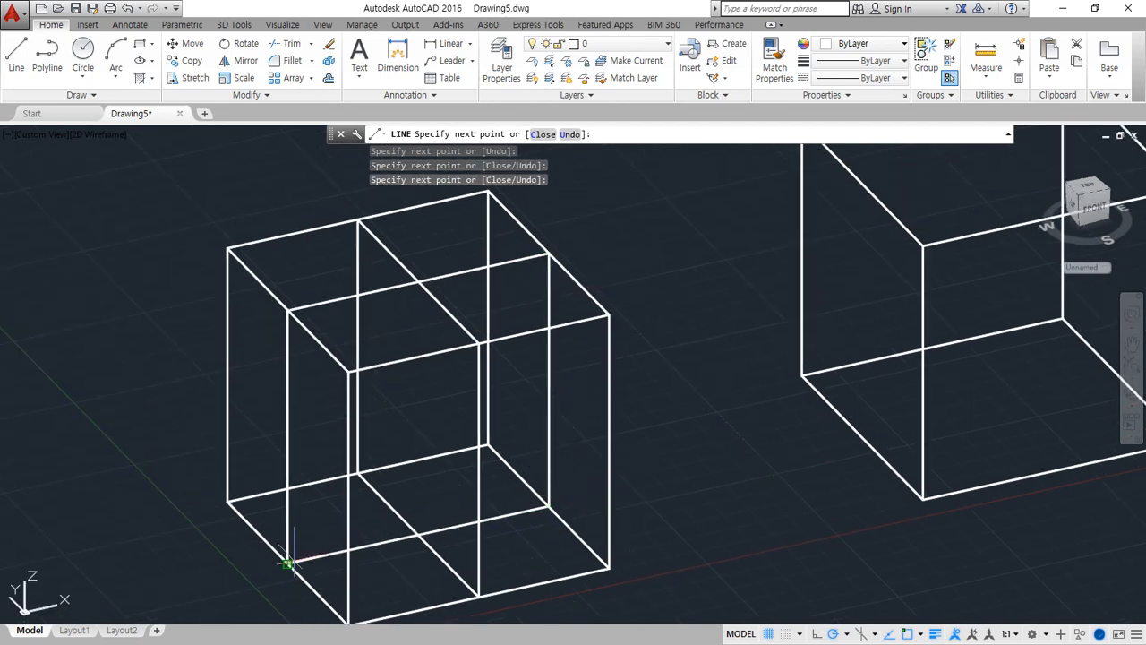
key("Return")
Draw a circle of radius 30 centred where the base midlines of the first box cross, and undo it
middle_click_drag(430, 562, 440, 553)
type("c")
key("Return")
left_click(428, 525)
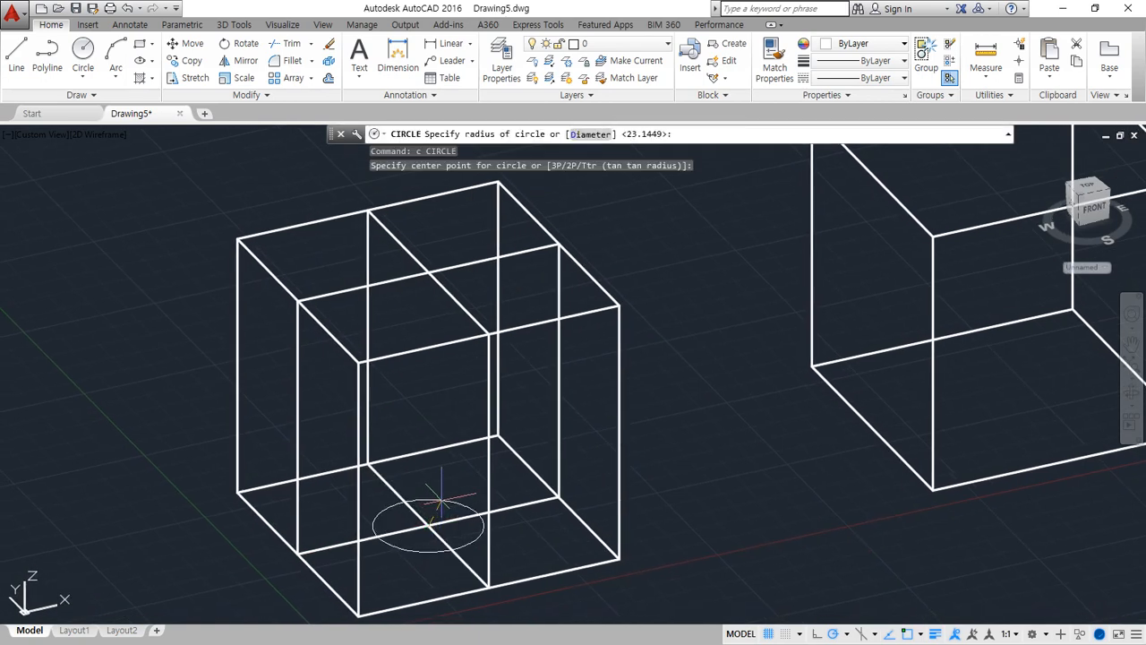
type("30")
key("Return")
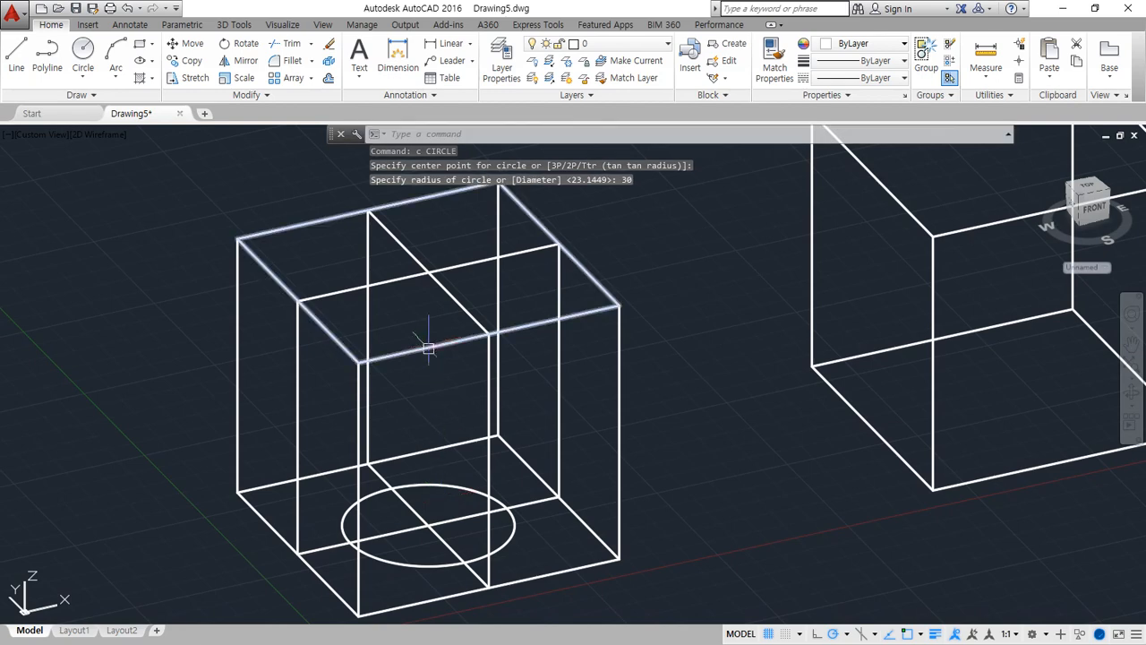
key("ctrl+z")
Draw circles of radius 20 centred where the midlines cross on the first box's base and top face
key("Return")
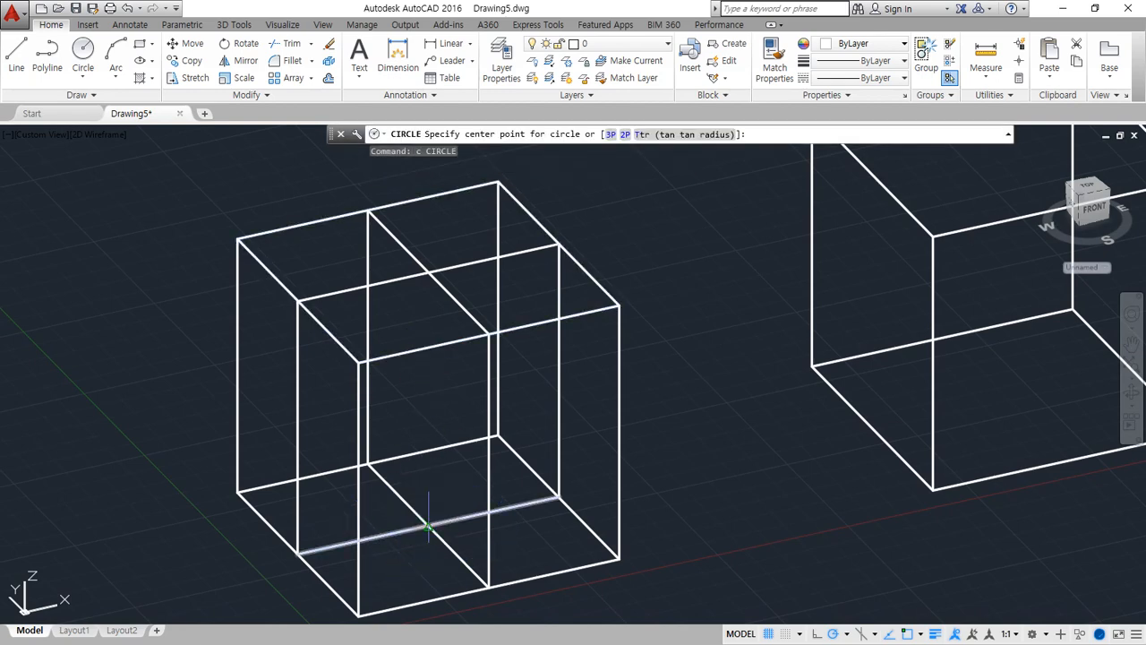
left_click(428, 526)
type("2")
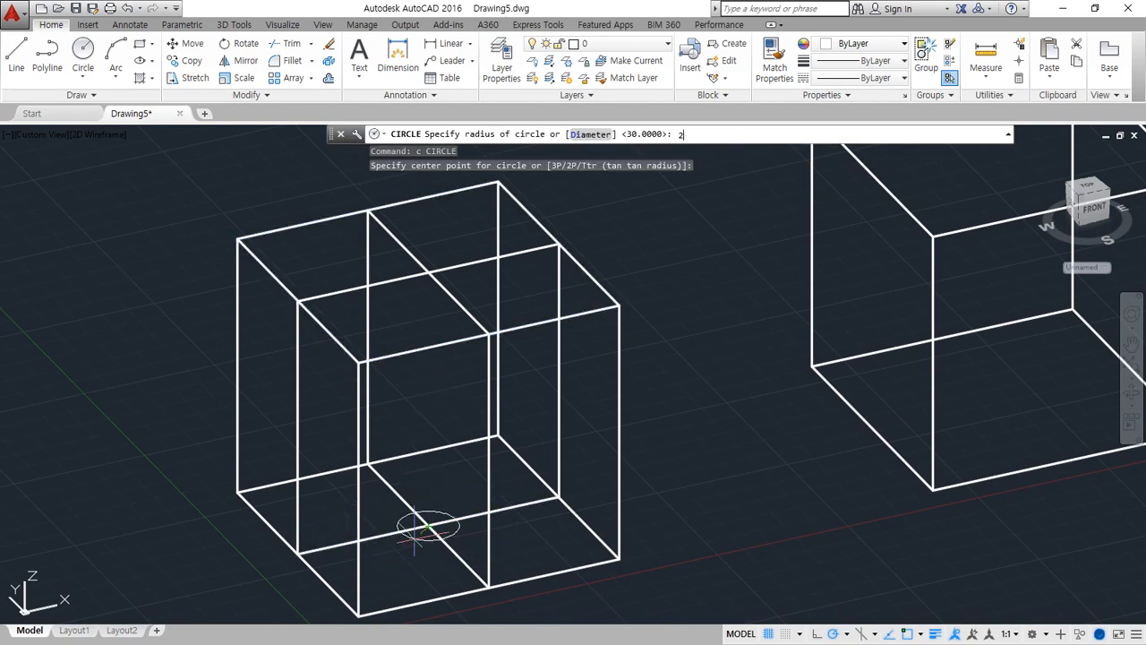
type("0")
key("Return")
key("Return")
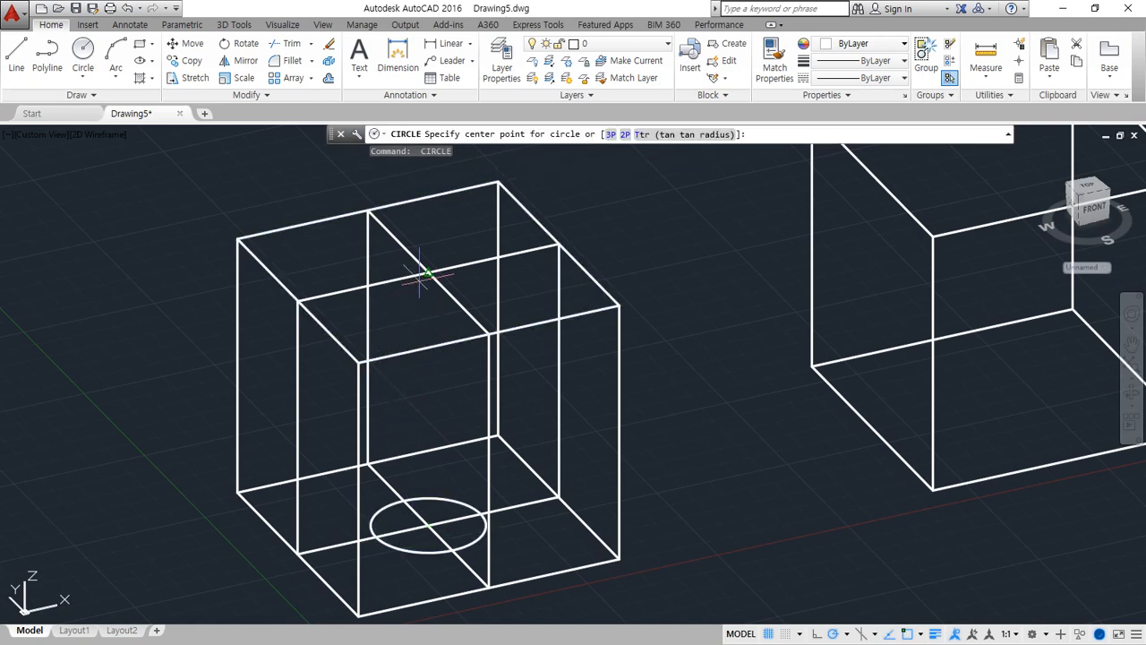
left_click(428, 271)
key("Return")
Erase the four crossing midlines on the first box's top face and base
left_click(434, 278)
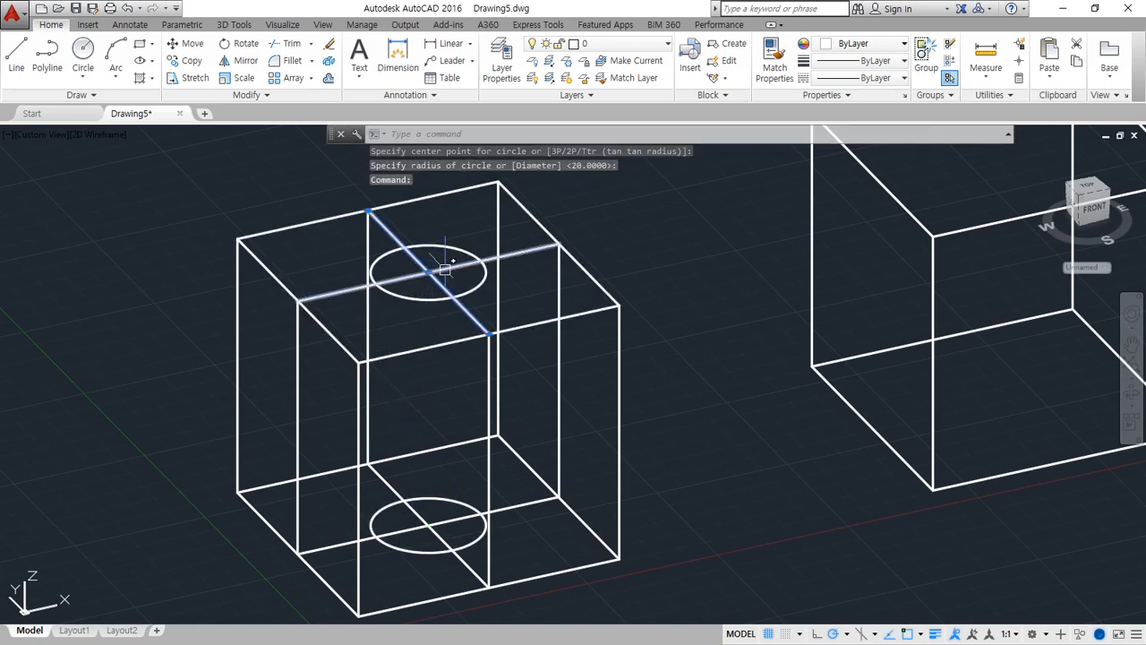
left_click(454, 266)
left_click(447, 519)
left_click(461, 558)
type("e")
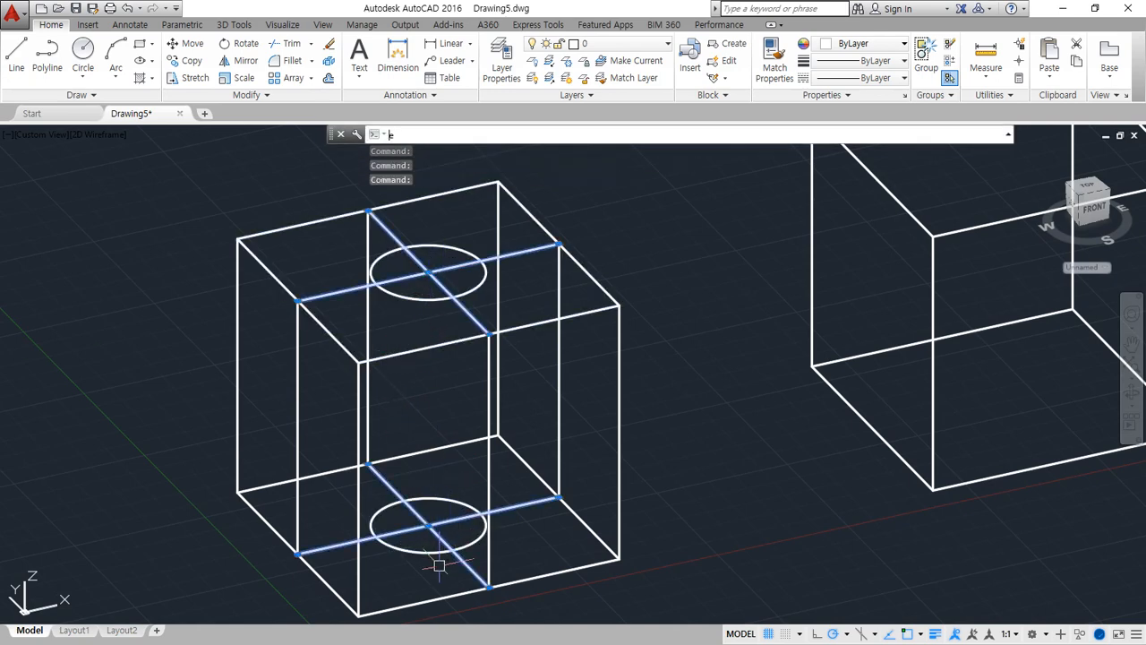
key("Return")
Set a three-point UCS on the first box's front face, with X along its bottom edge and Y up its vertical edge
middle_click_drag(380, 544, 435, 453, "shift")
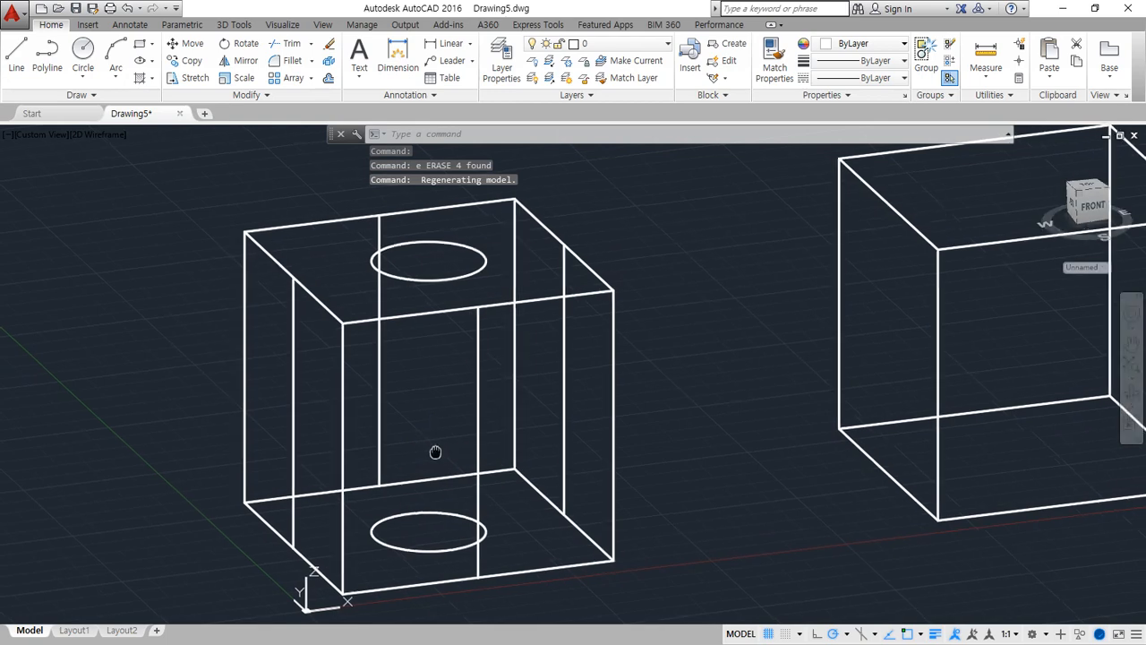
type("ucs")
key("Return")
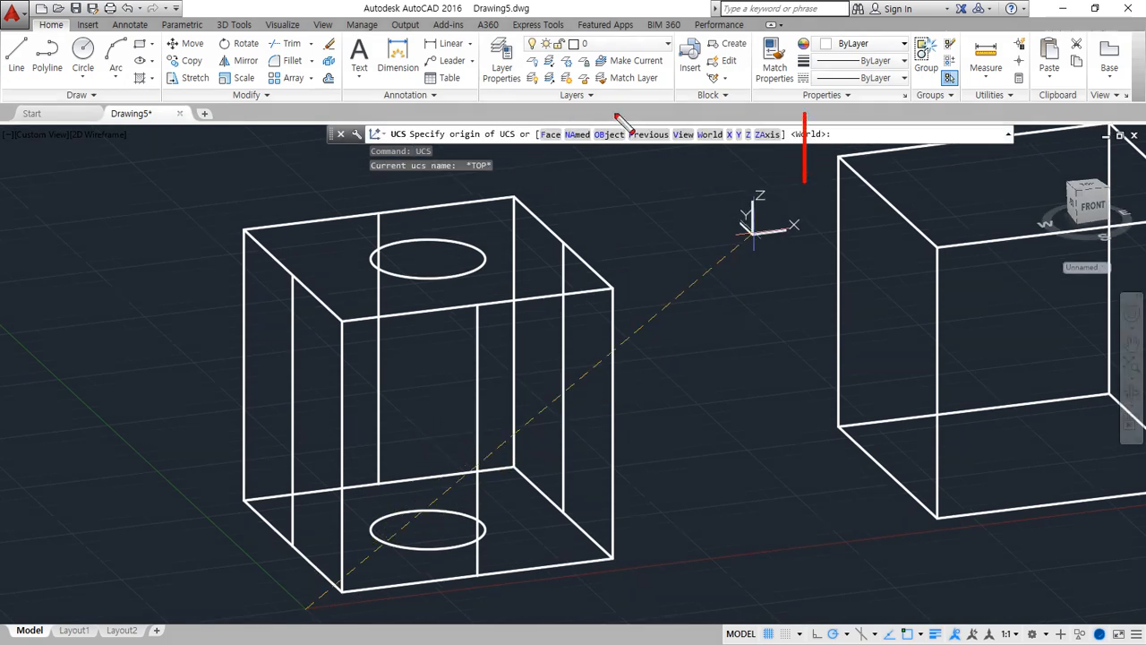
mouse_move(797, 152)
left_mouse_down()
mouse_move(759, 163)
mouse_move(626, 109)
mouse_move(858, 157)
mouse_move(789, 170)
left_mouse_up()
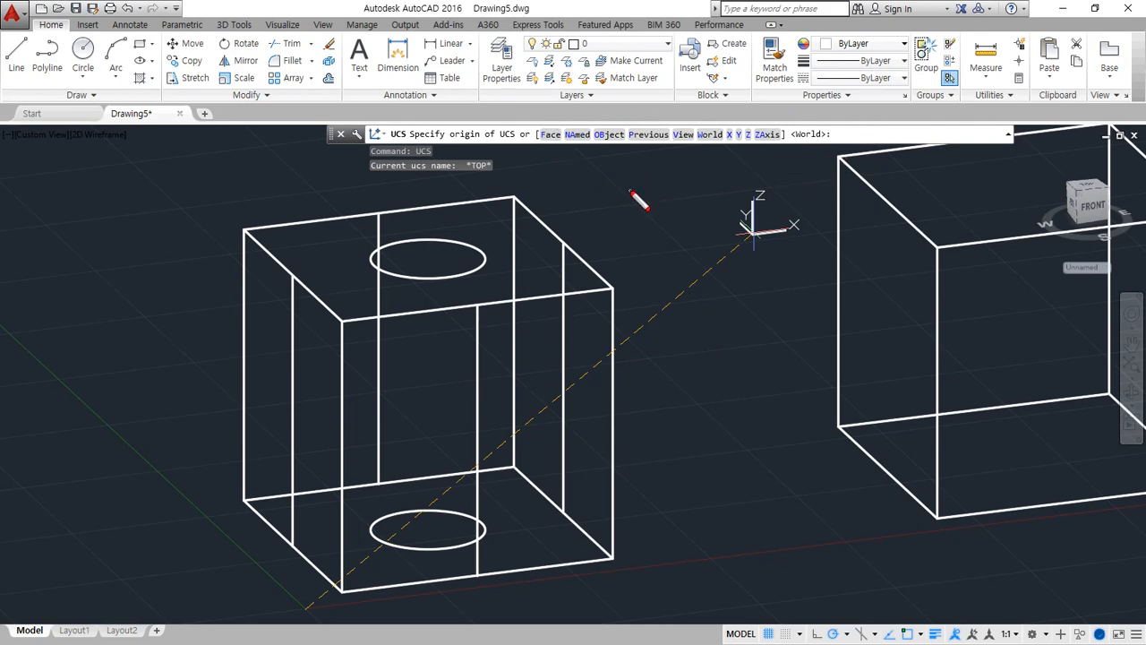
mouse_move(664, 262)
left_mouse_down()
mouse_move(696, 279)
mouse_move(678, 291)
left_mouse_up()
mouse_move(707, 258)
left_mouse_down()
mouse_move(714, 243)
mouse_move(712, 312)
mouse_move(721, 283)
left_mouse_up()
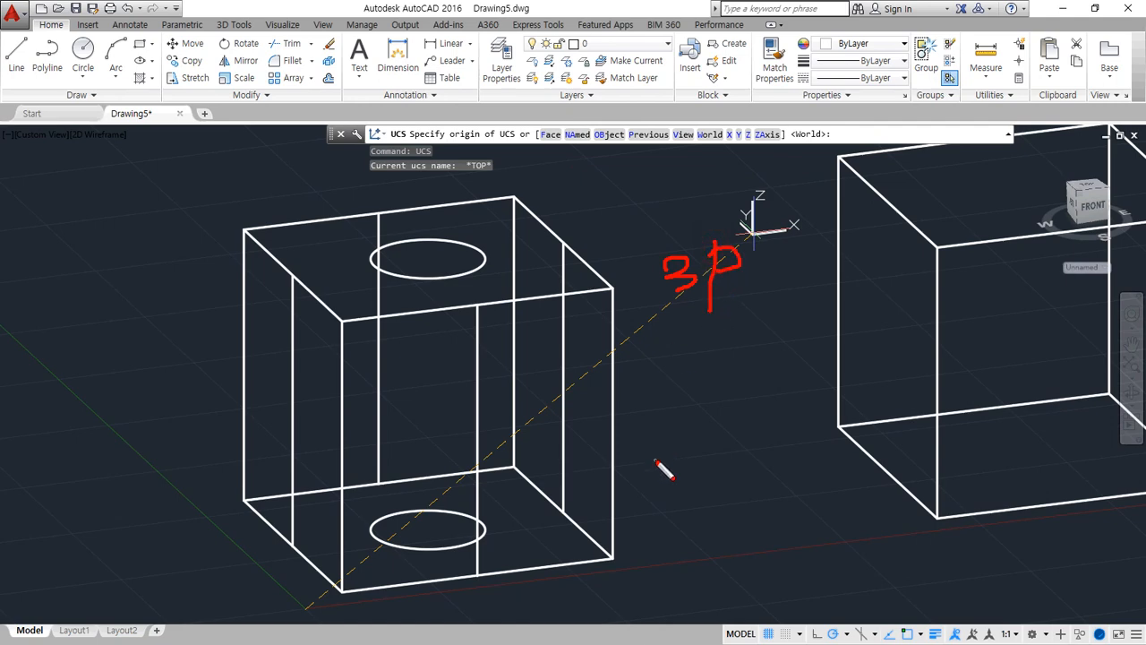
key("Escape")
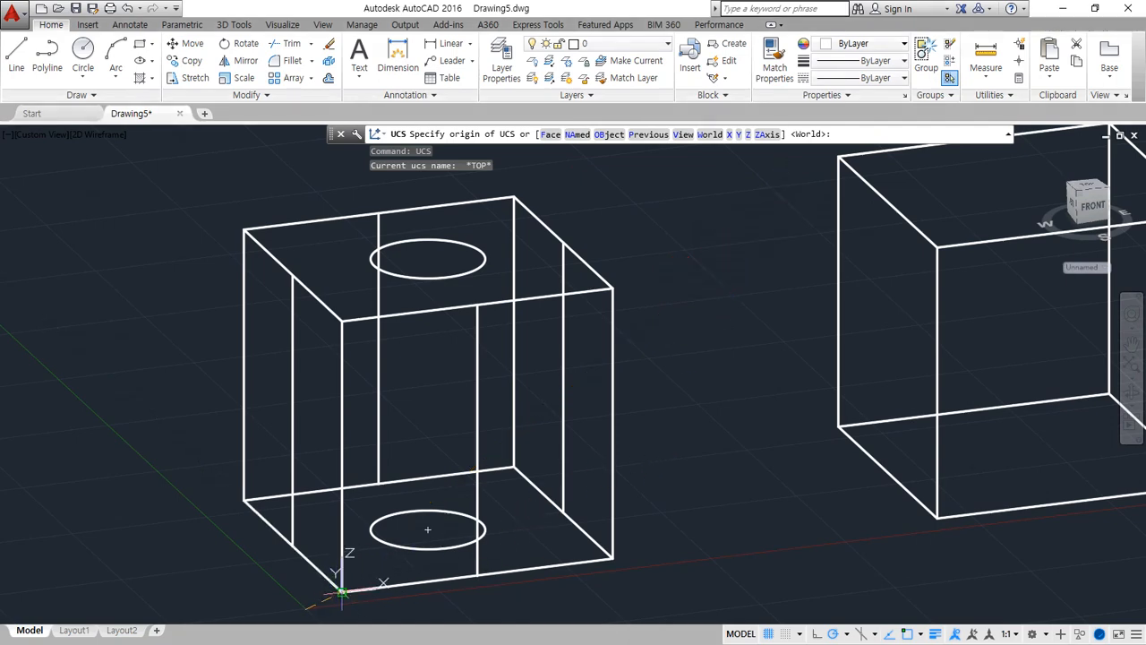
left_click(342, 591)
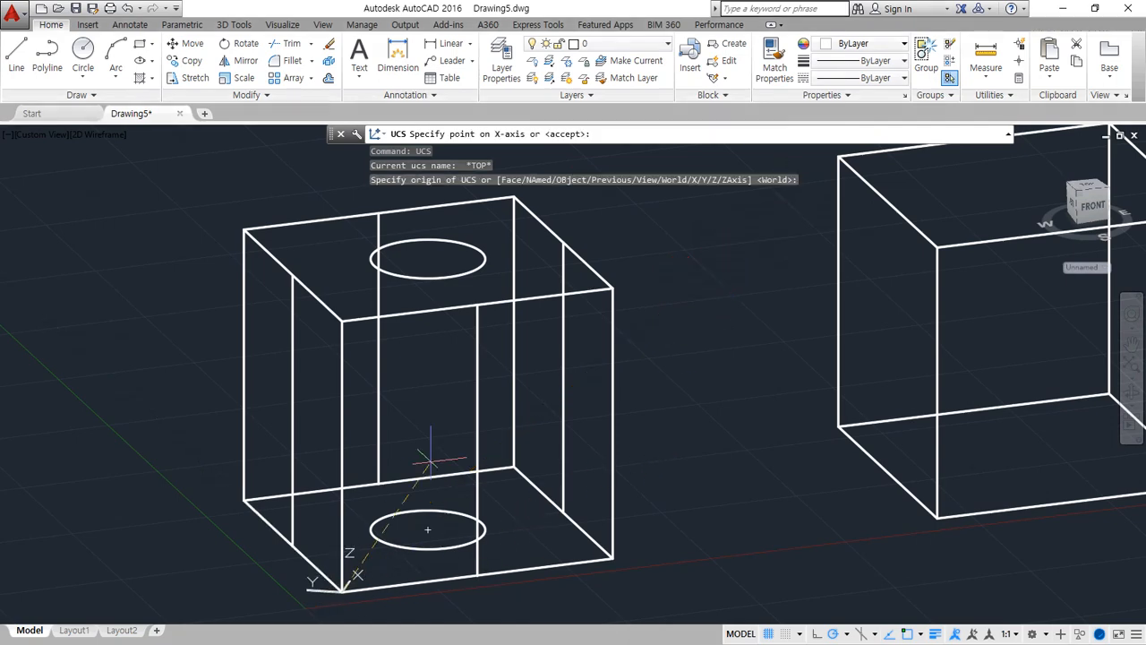
left_click(612, 558)
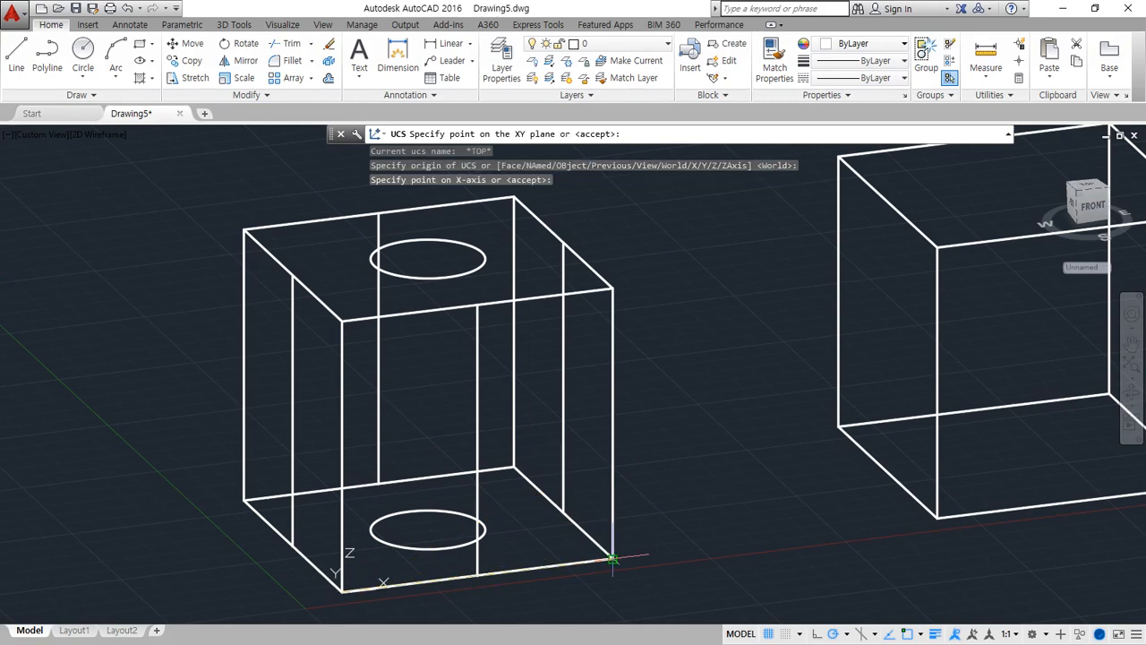
left_click(338, 320)
Draw circles of radius 20 centred on the midpoints of the vertical midlines on the first box's front and back faces
middle_click_drag(300, 488, 195, 478, "shift")
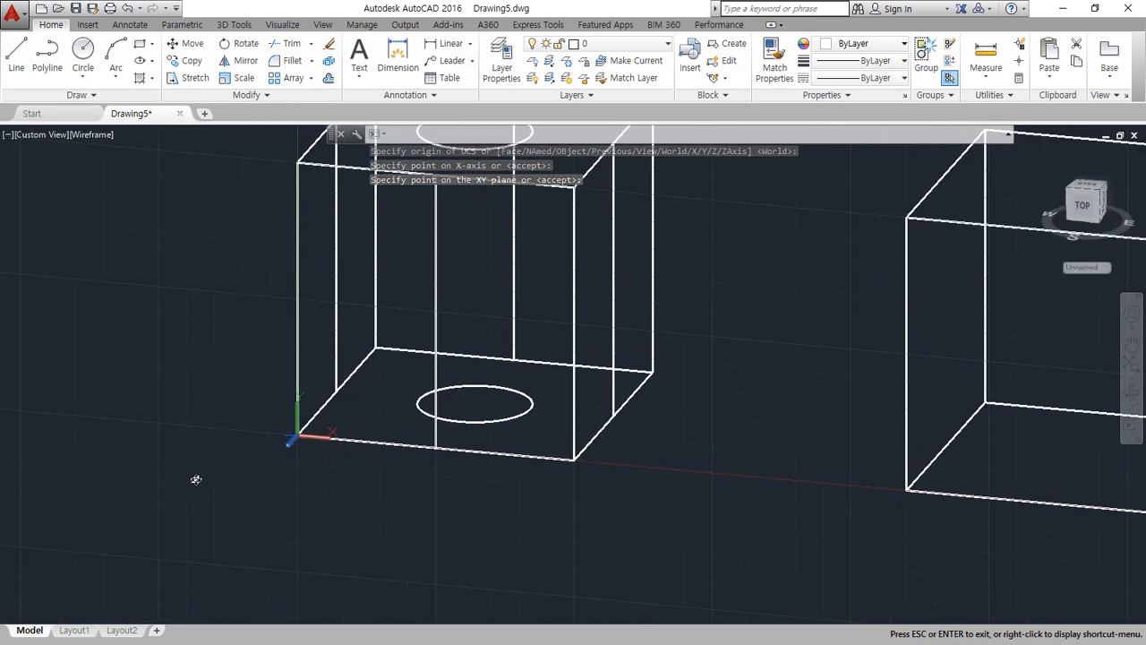
middle_click_drag(469, 339, 420, 445)
type("c")
key("Return")
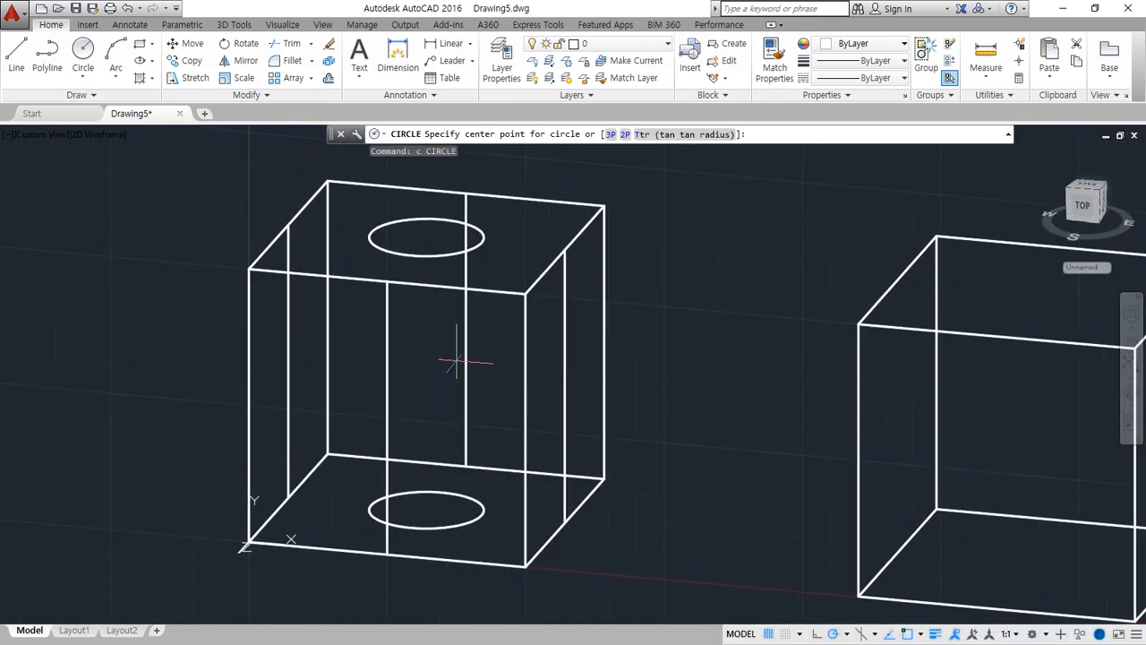
left_click(463, 351)
key("Return")
key("Return")
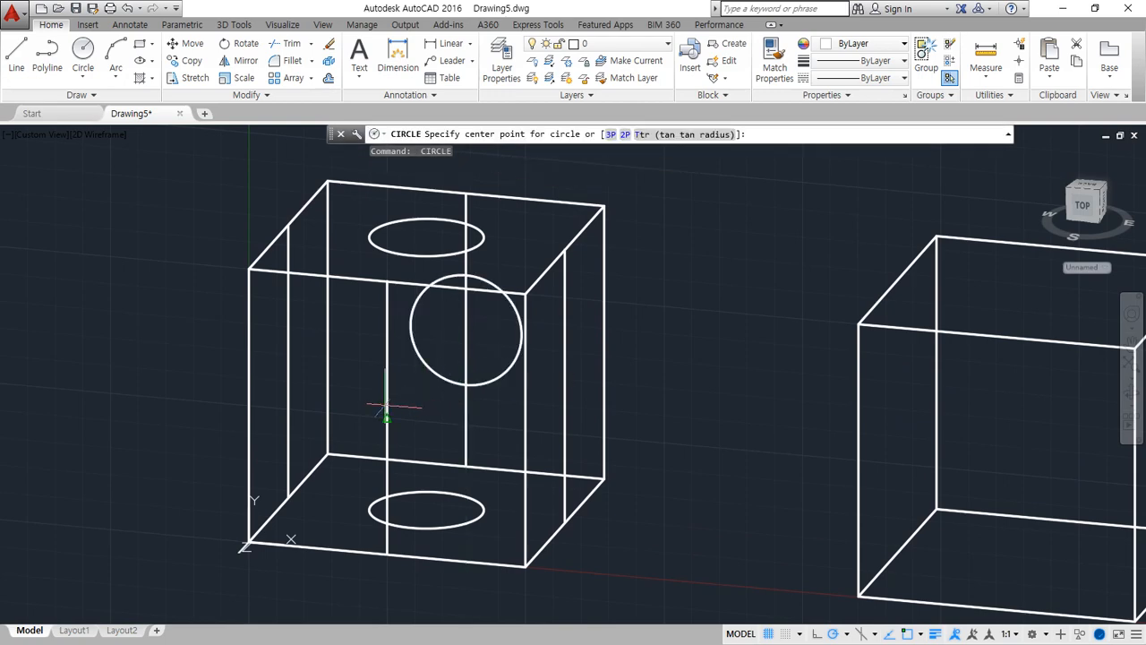
left_click(385, 407)
key("Return")
Erase the vertical midlines on the first box's front and back faces
left_click(466, 409)
left_click(386, 404)
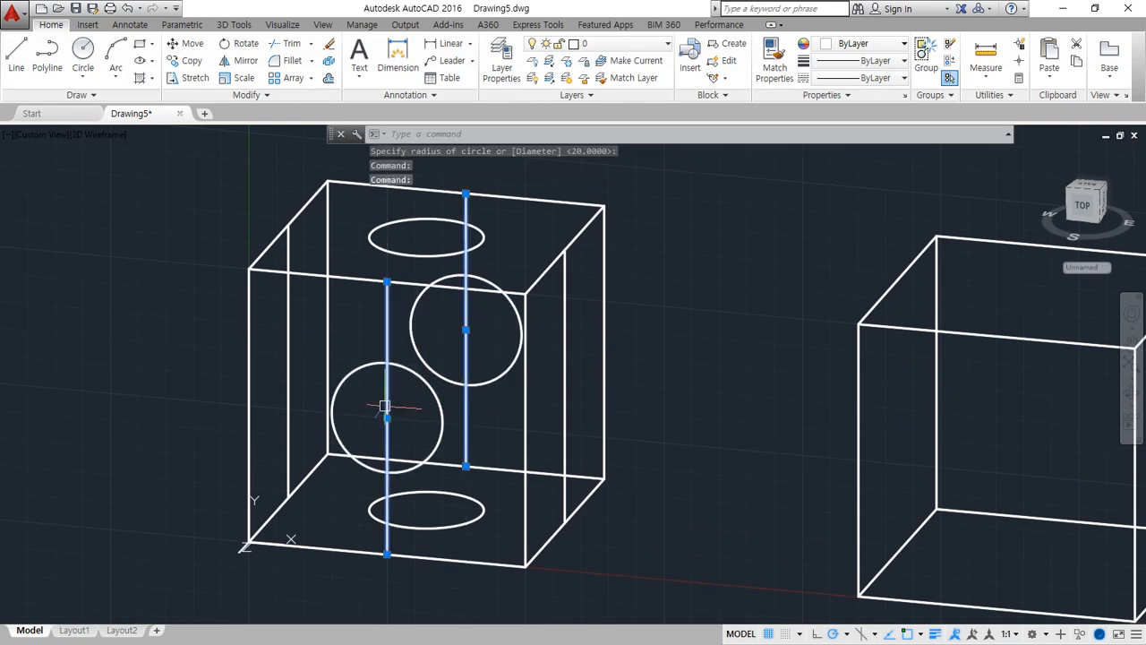
type("e")
key("Return")
Set a three-point UCS on the first box's right face, with X running backwards along its bottom edge and Y upwards
mouse_move(456, 455)
middle_mouse_down("shift")
mouse_move(453, 429)
mouse_move(489, 412)
mouse_move(556, 435)
mouse_move(529, 409)
mouse_move(542, 430)
mouse_move(442, 452)
middle_mouse_up("shift")
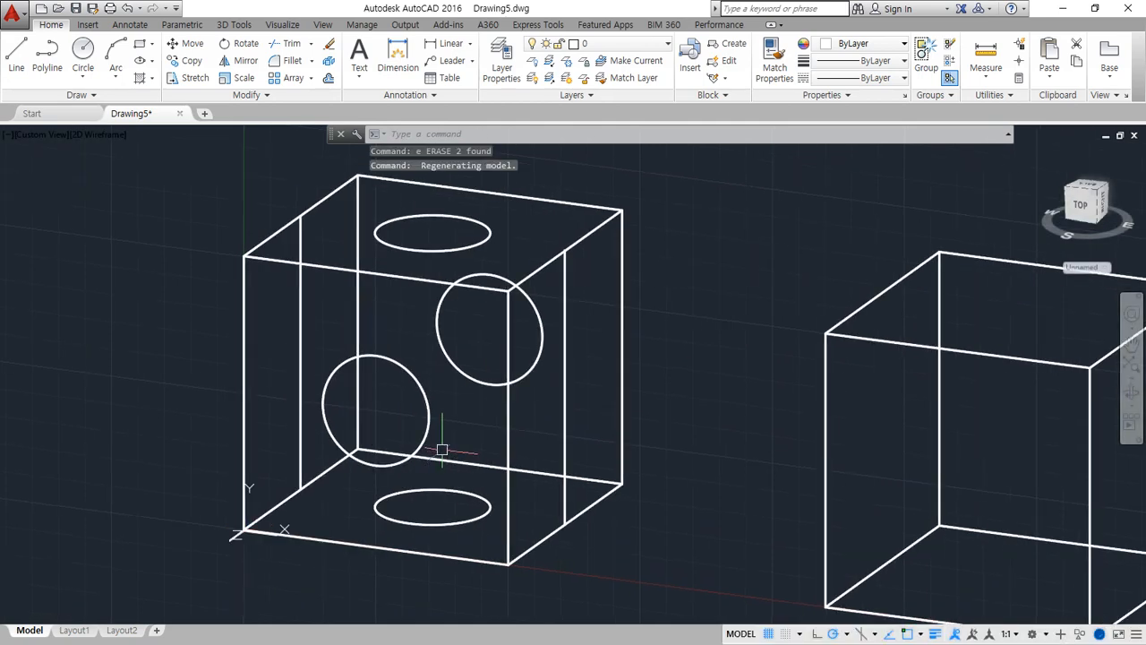
type("ucs")
key("Return")
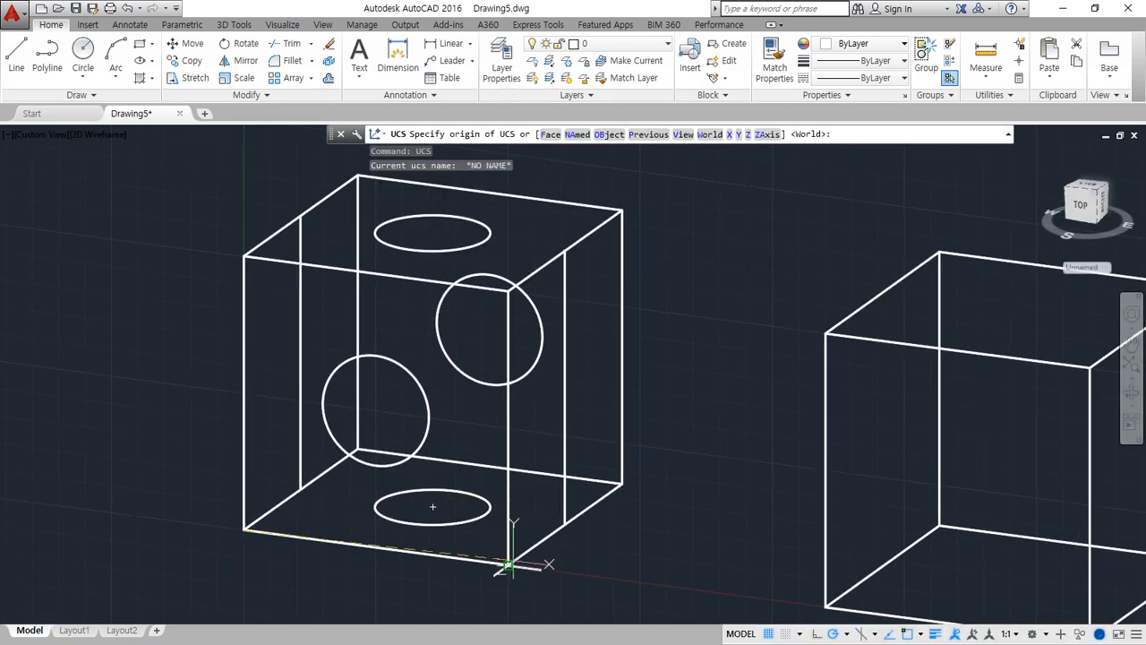
left_click(508, 566)
left_click(621, 483)
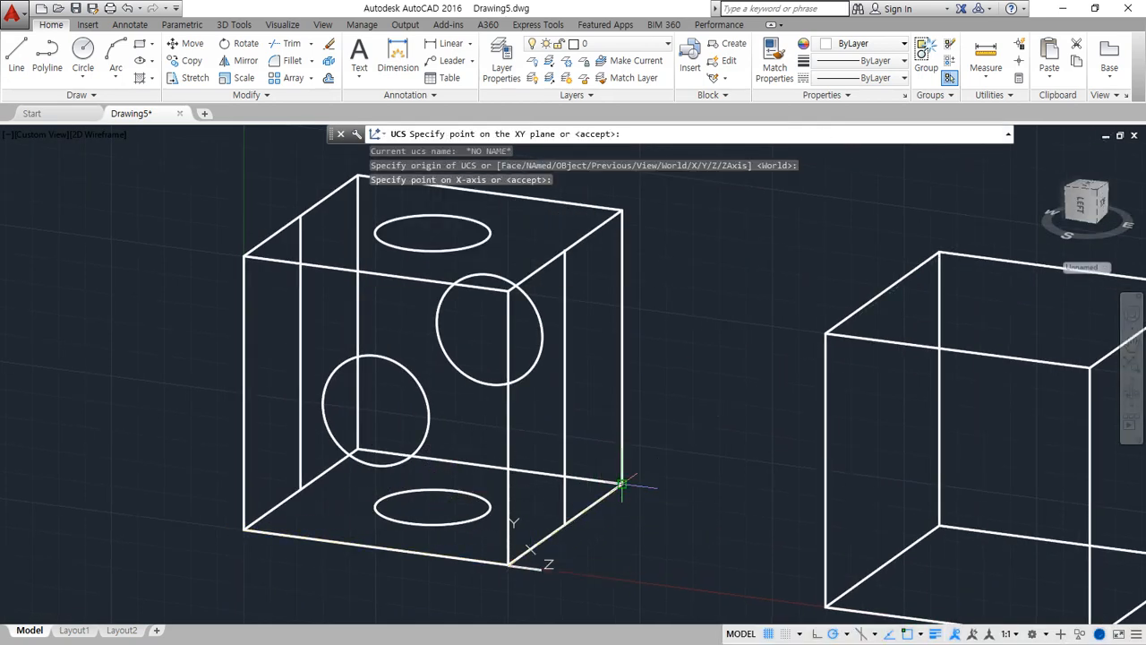
left_click(508, 294)
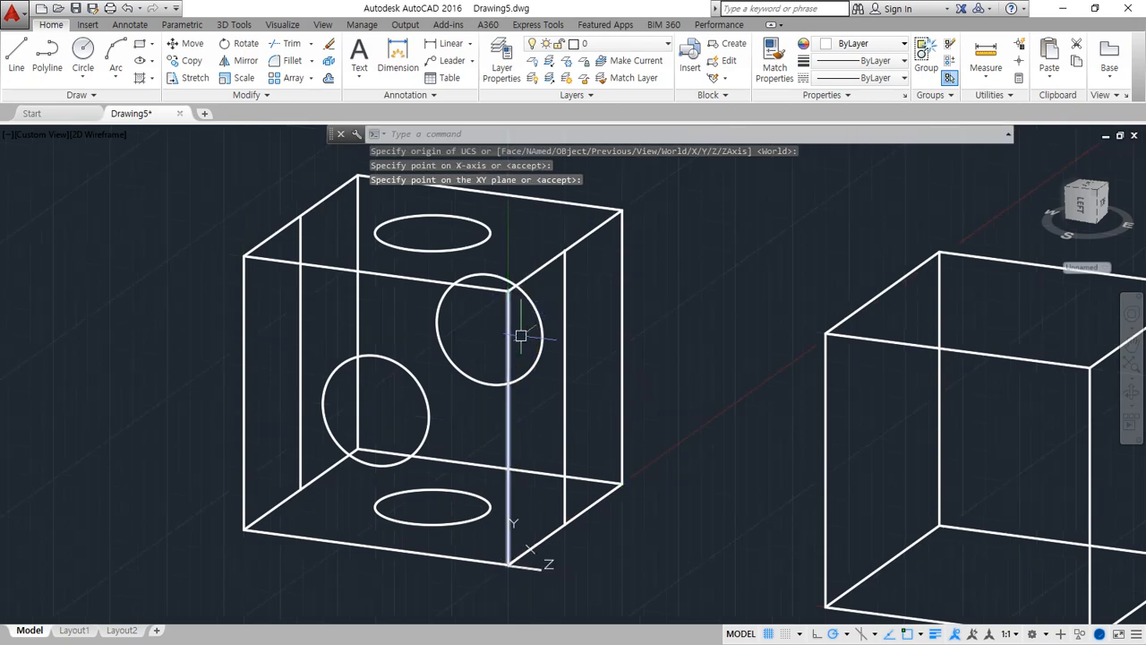
Draw circles of radius 20 centred on the midpoints of the vertical midlines on the first box's right and left faces
type("c")
key("Return")
left_click(565, 380)
key("Return")
key("Return")
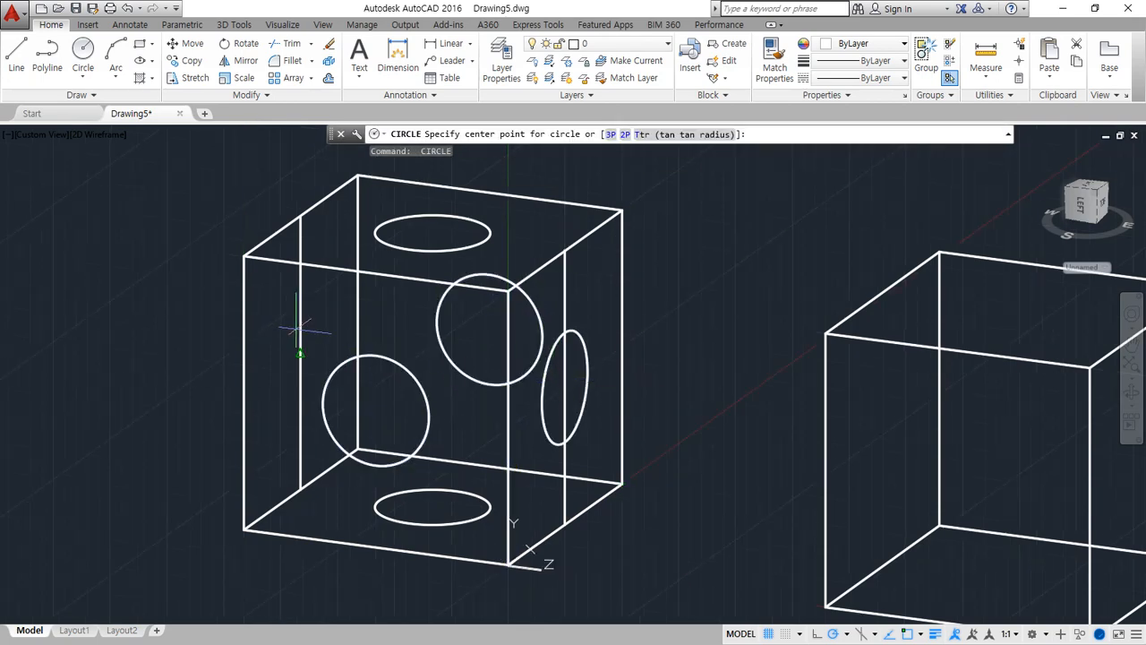
left_click(300, 352)
key("Return")
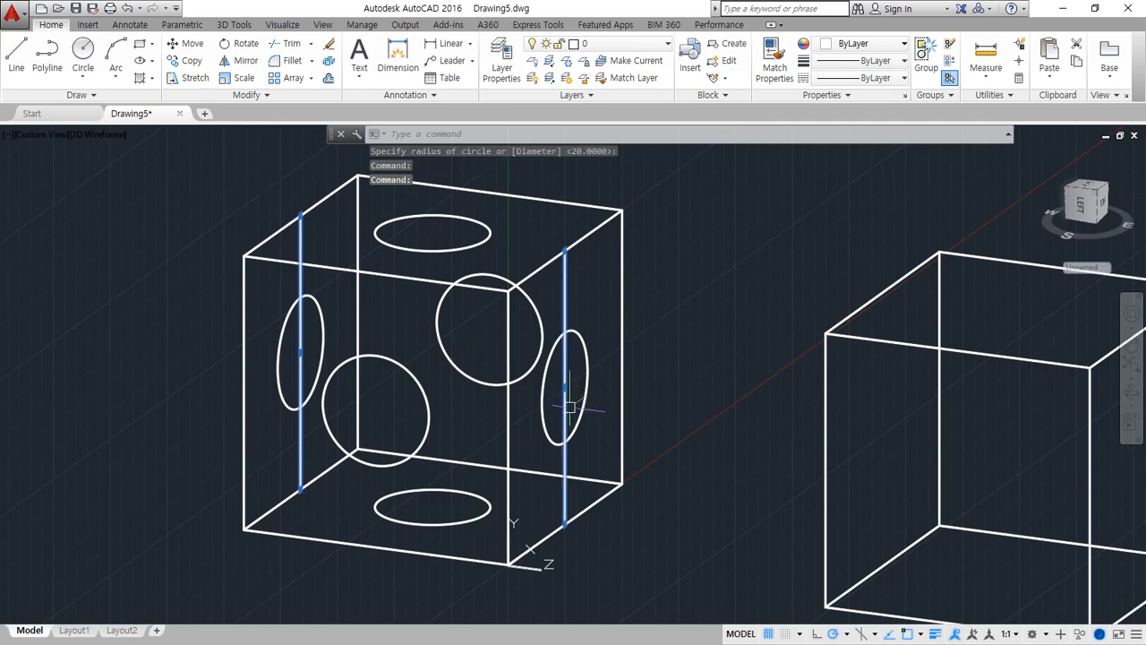
Erase the vertical midlines on the first box's right and left faces
type("e")
key("Return")
mouse_move(624, 498)
middle_mouse_down("shift")
mouse_move(618, 453)
mouse_move(670, 455)
mouse_move(471, 456)
mouse_move(508, 475)
mouse_move(540, 456)
mouse_move(583, 537)
mouse_move(597, 511)
mouse_move(569, 528)
middle_mouse_up("shift")
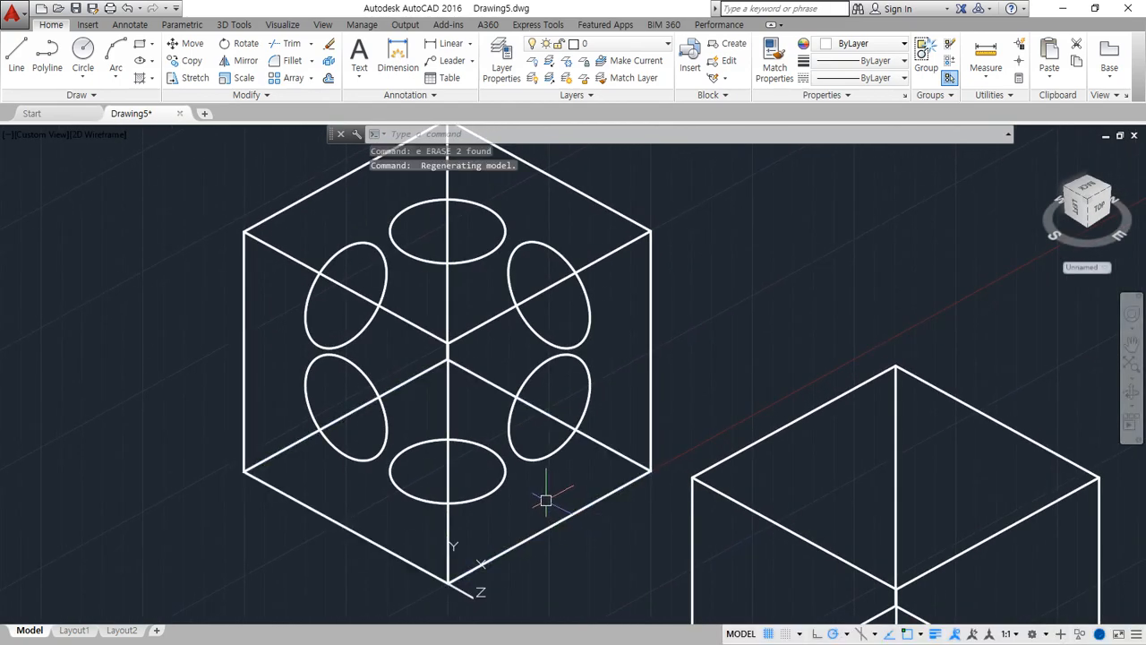
Switch to the Notepad lesson notes and review the modeling definitions, selecting the Wireframe line
left_click(638, 11)
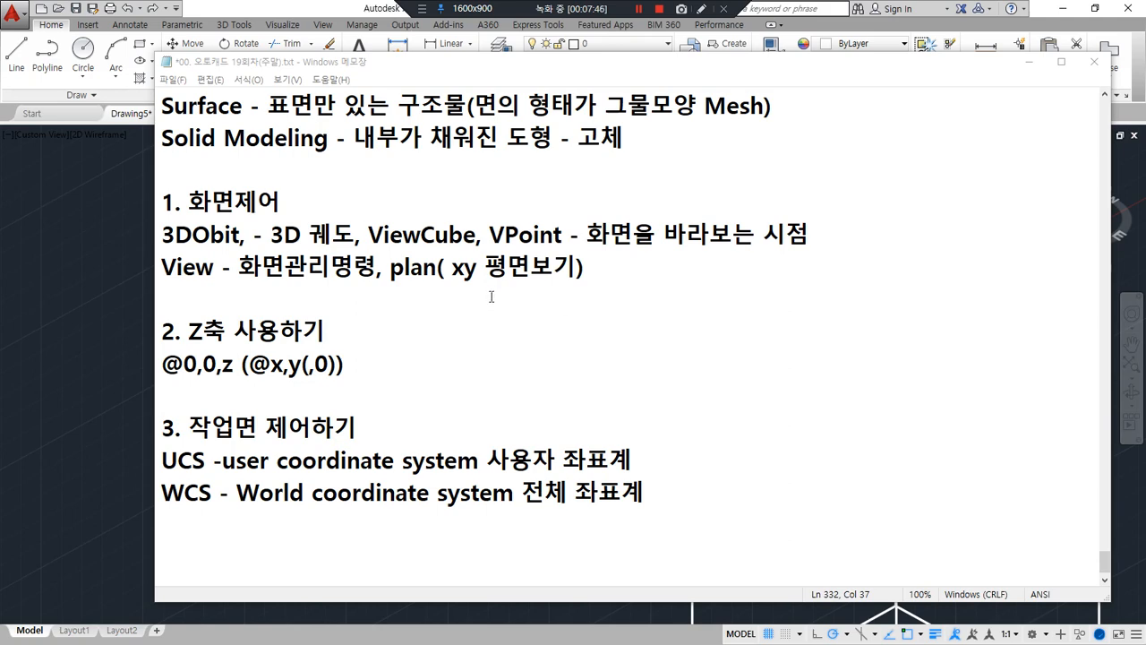
scroll(309, 202, "up", 2)
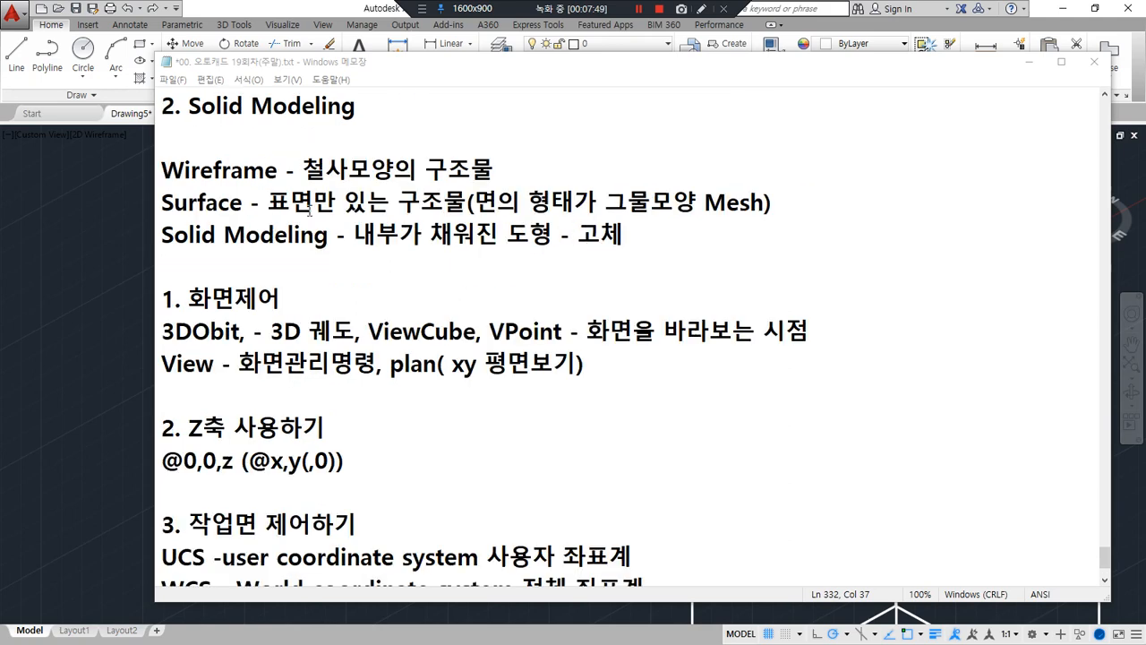
left_click_drag(163, 266, 494, 267)
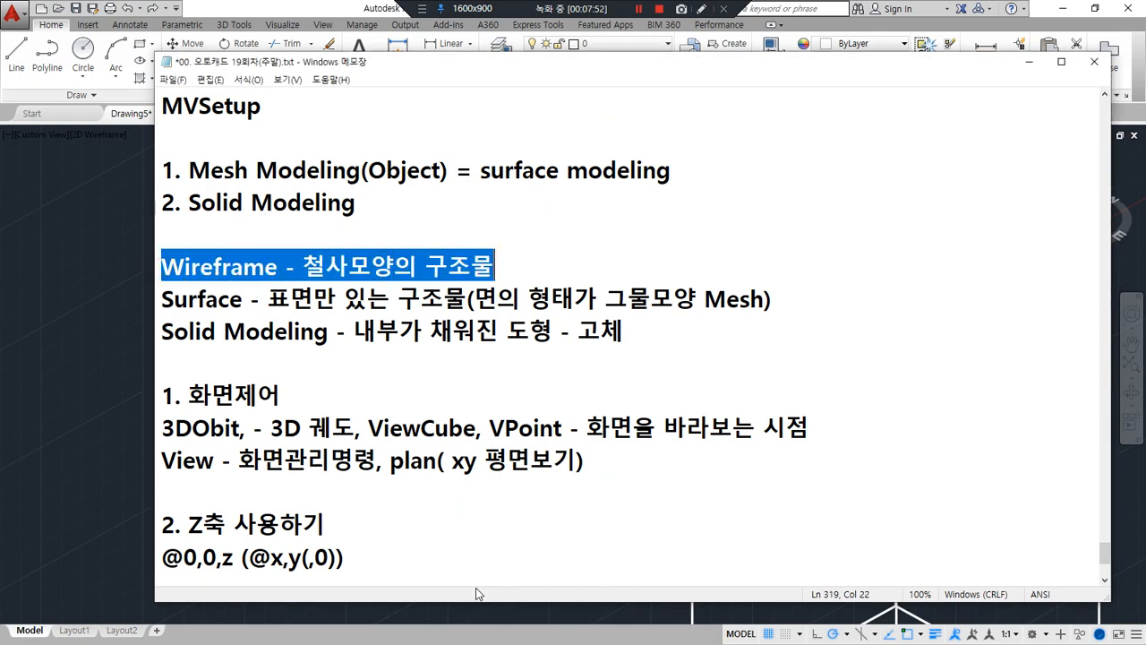
left_click(639, 10)
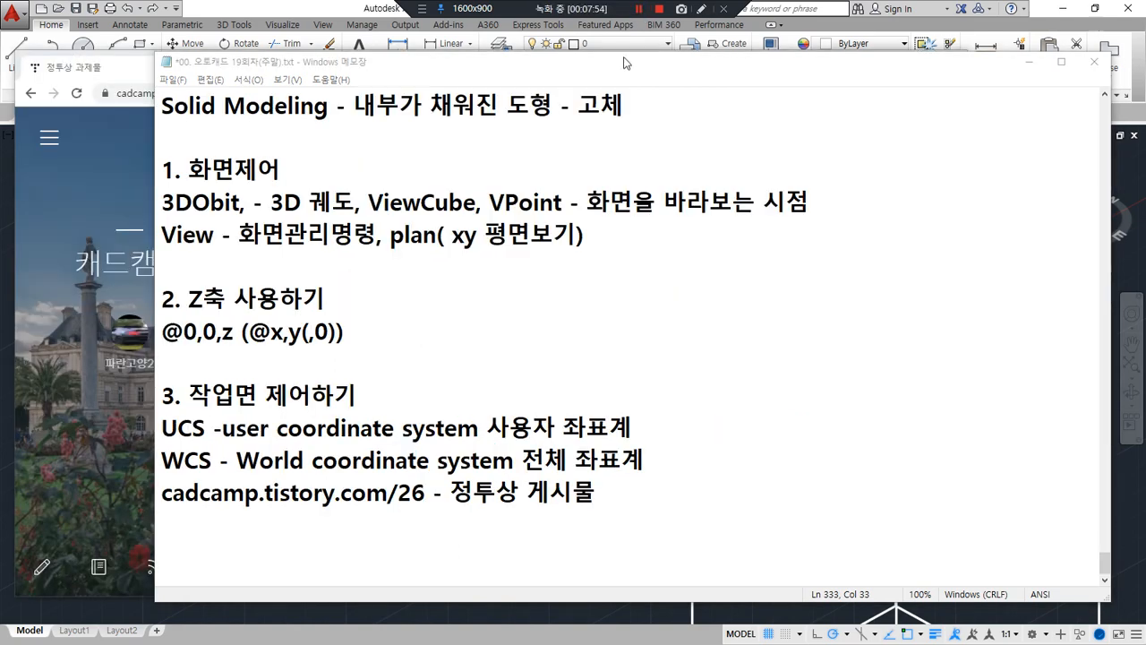
Switch to the browser page cadcamp.tistory.com/26 and examine the three rows of isometric exercise figures
left_click(128, 70)
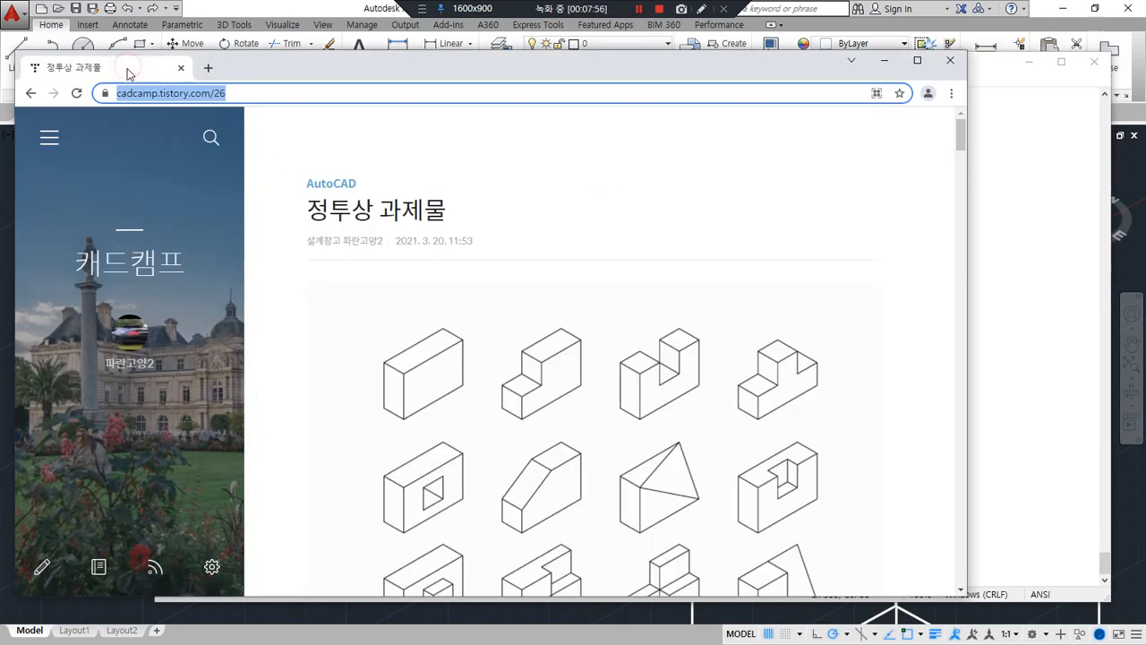
scroll(489, 332, "down", 2)
mouse_move(590, 520)
left_mouse_down()
mouse_move(351, 389)
mouse_move(716, 168)
mouse_move(813, 481)
mouse_move(611, 499)
left_mouse_up()
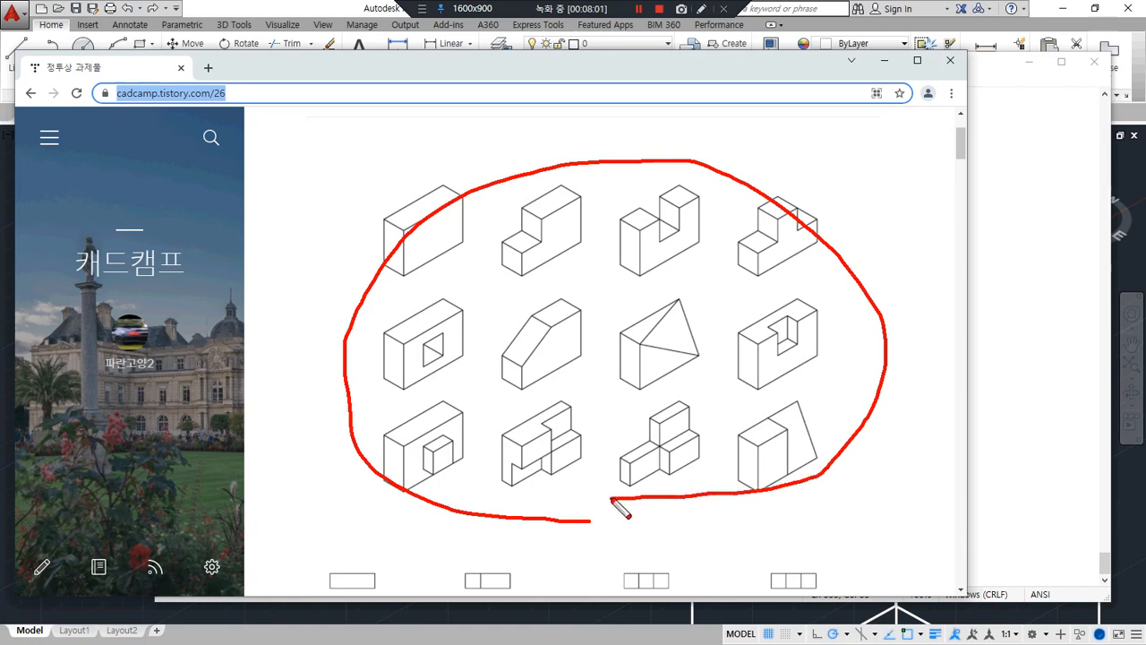
left_click_drag(402, 287, 776, 287)
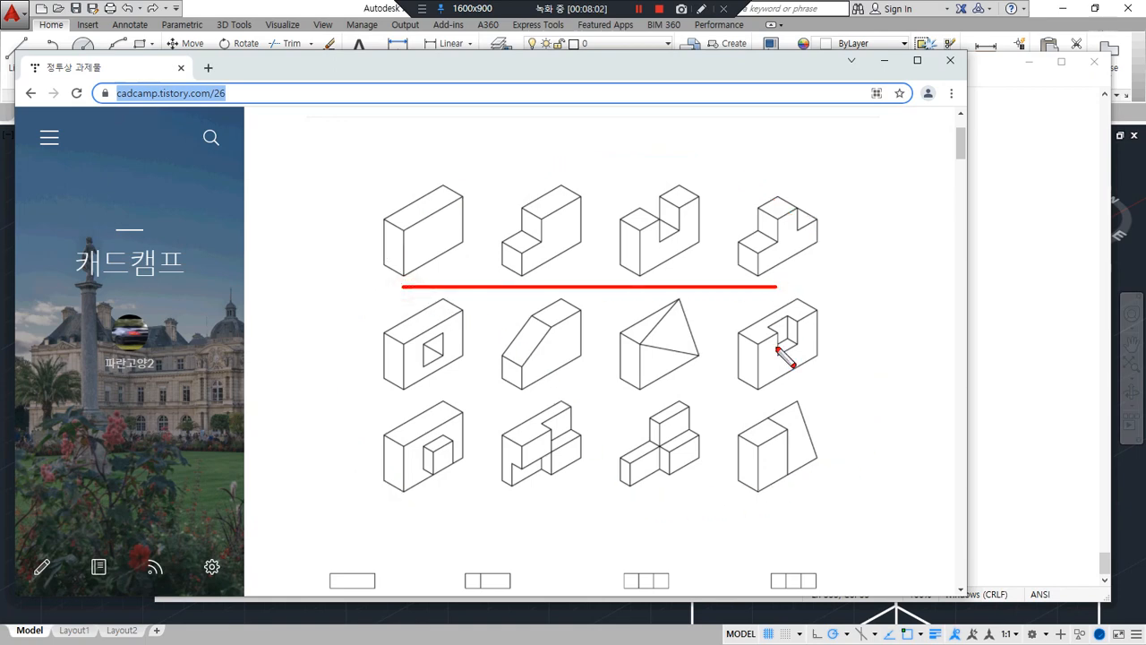
left_click_drag(791, 381, 396, 379)
left_click_drag(411, 495, 794, 505)
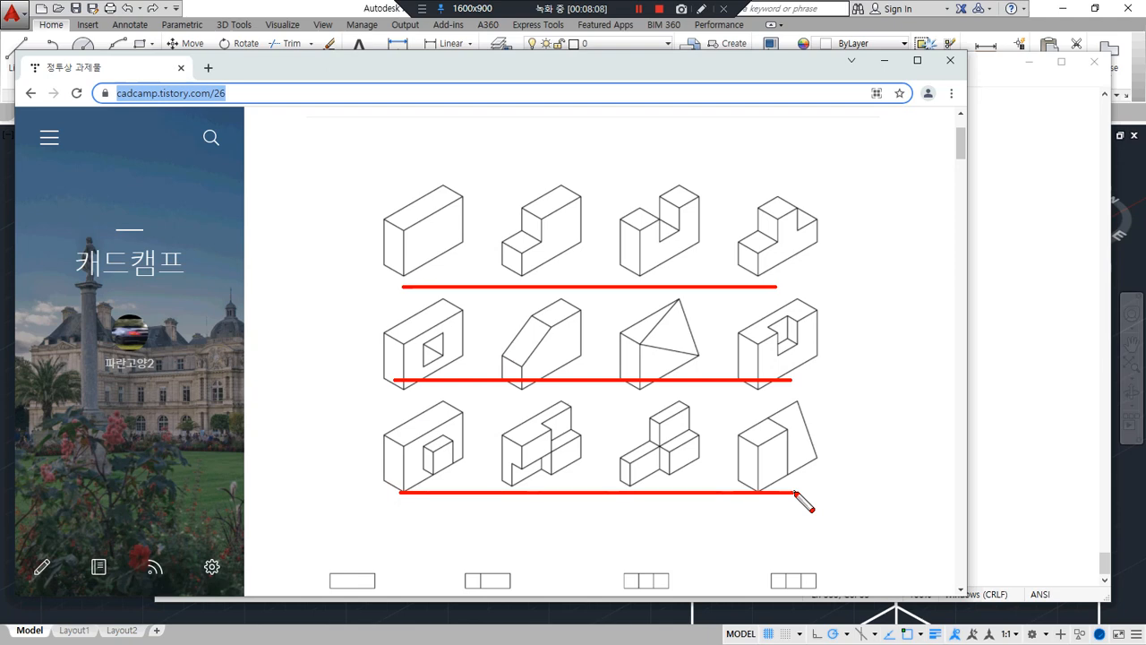
key("Escape")
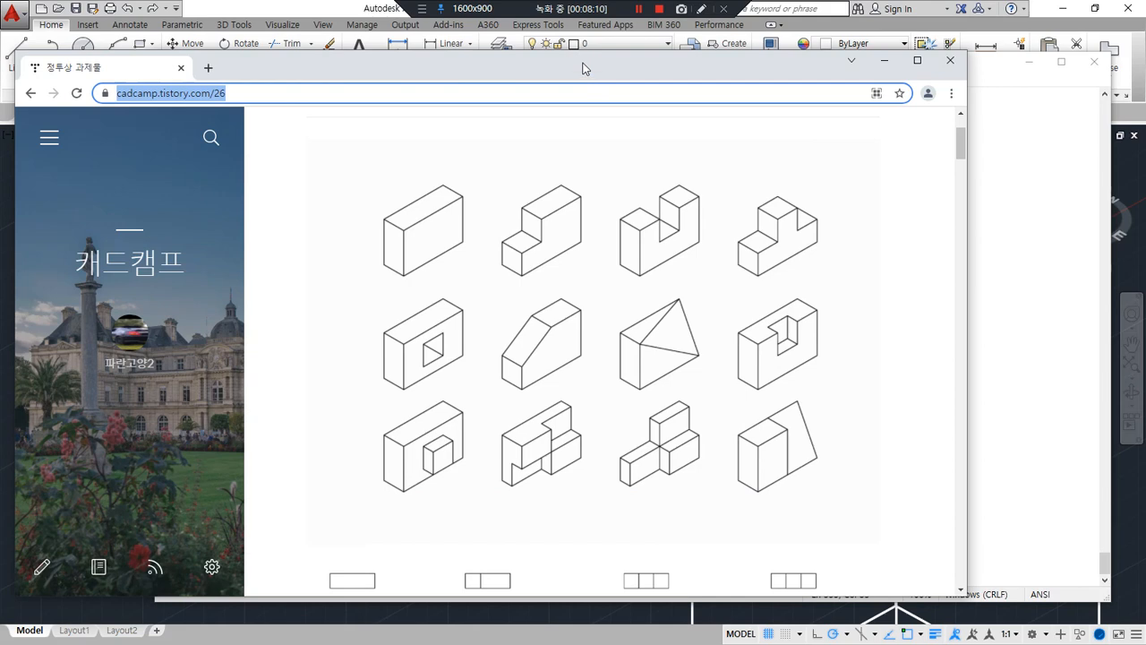
Move the browser window aside, switch back to AutoCAD and erase both wireframe boxes with all their circles
left_click_drag(583, 65, 0, 101)
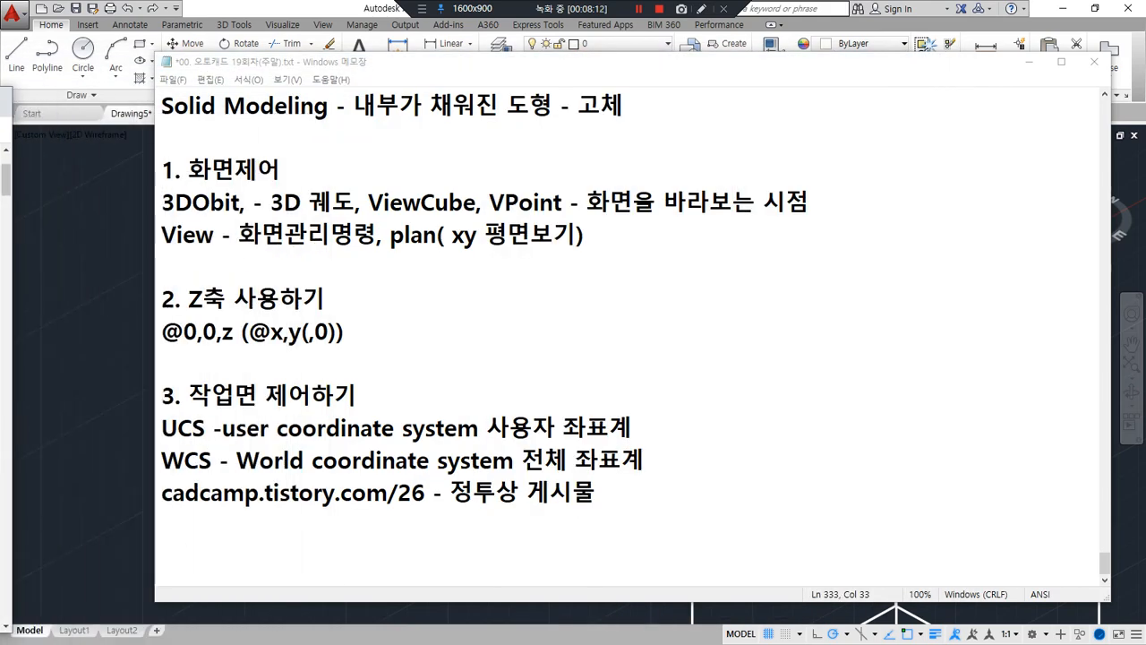
left_click(92, 220)
scroll(767, 567, "down", 5)
left_click(803, 614)
left_click(355, 314)
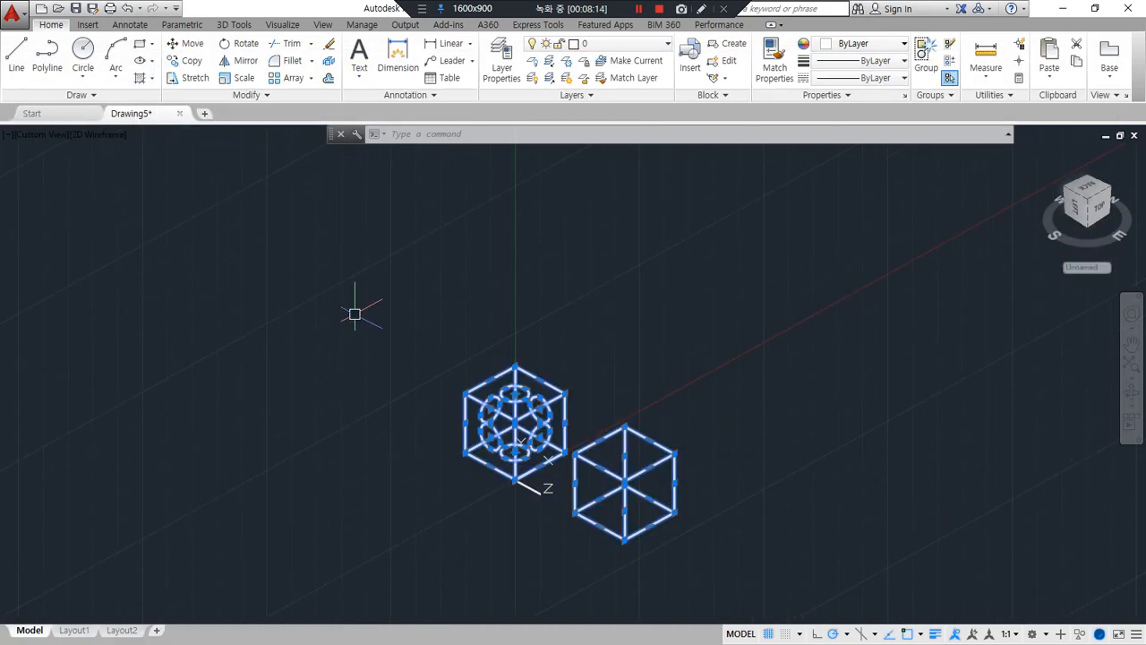
type("e")
key("Return")
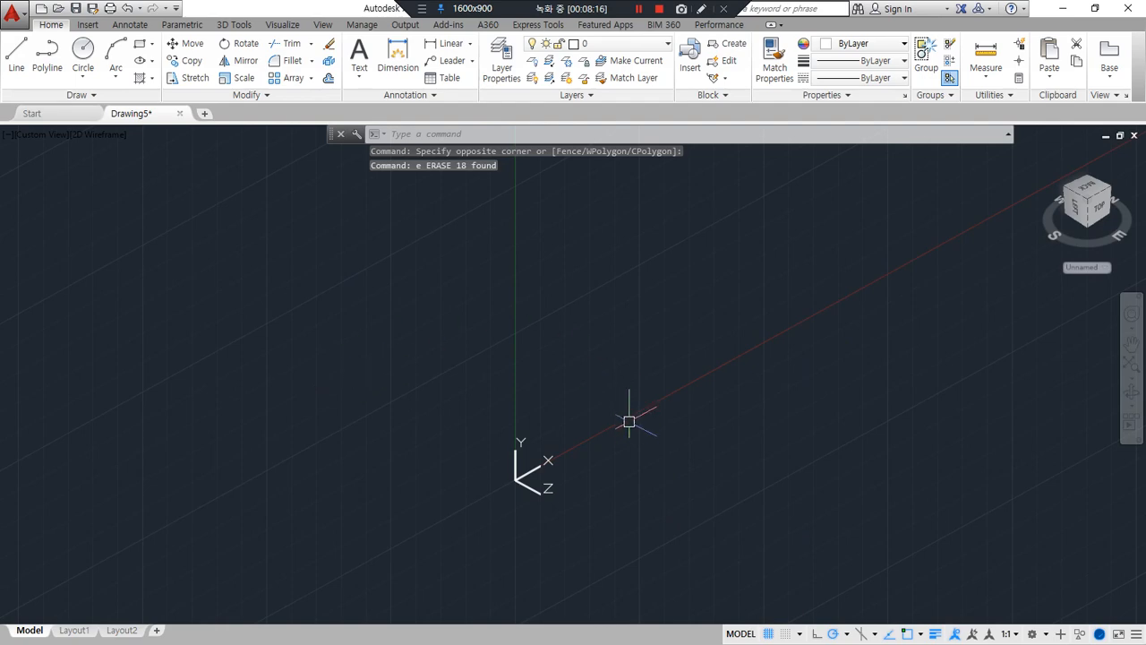
Reset the user coordinate system to World
type("ucs")
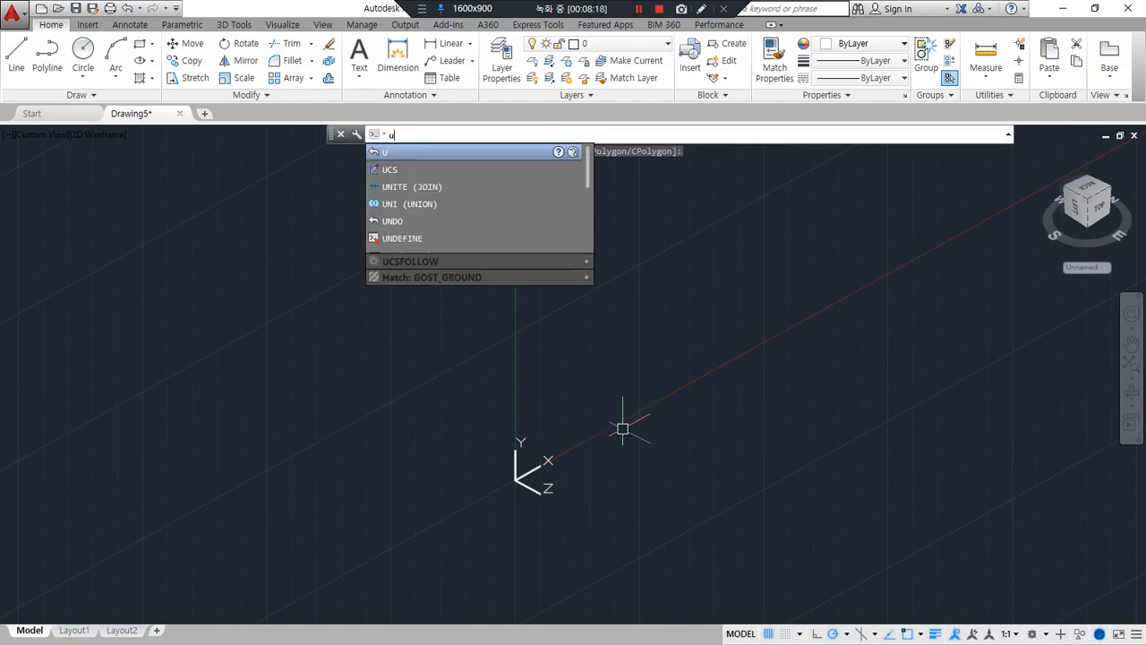
key("Return")
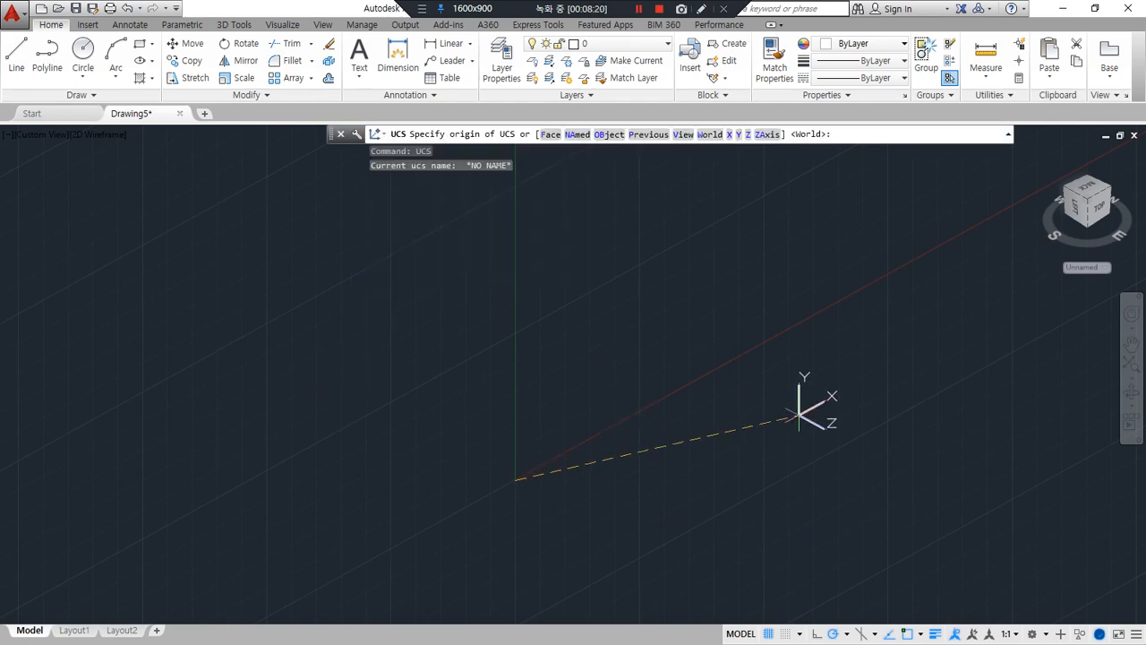
key("Return")
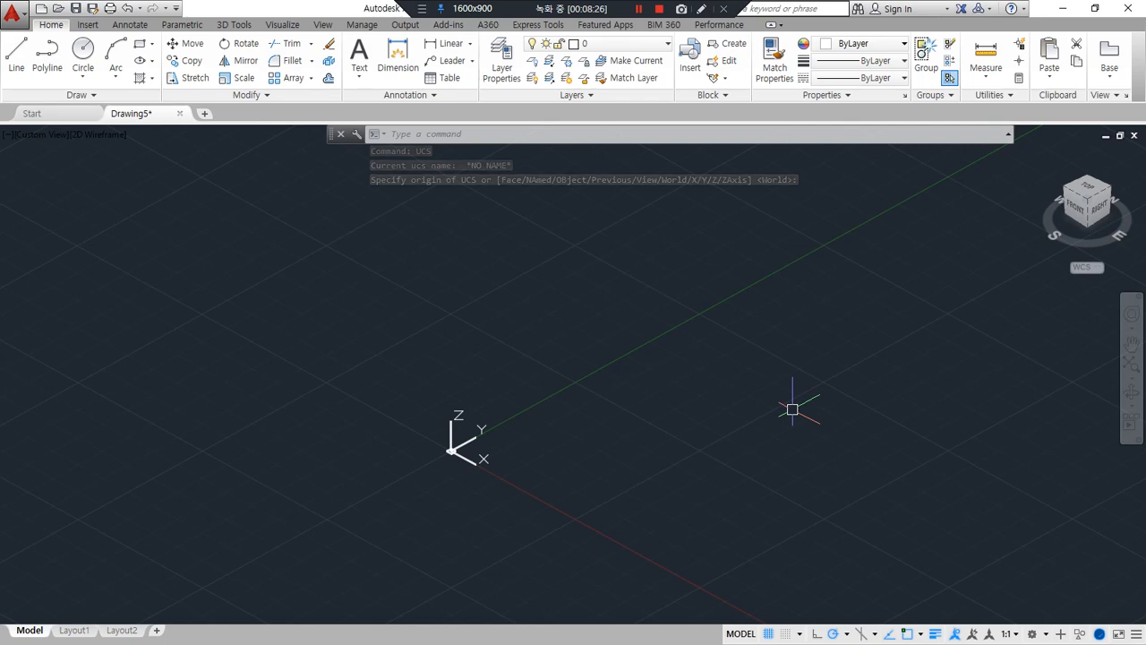
Define a vertical UCS with a new origin, its X axis along world X and its Y axis pointing up, using Ortho
type("ucs")
key("Return")
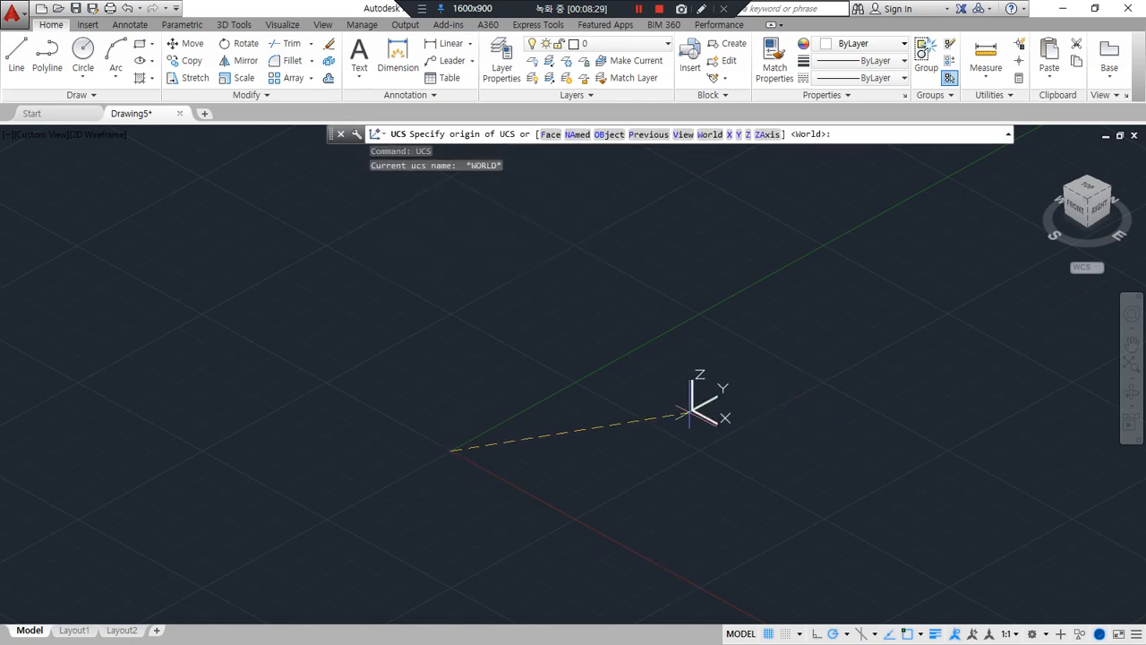
left_click(515, 440)
key("F8")
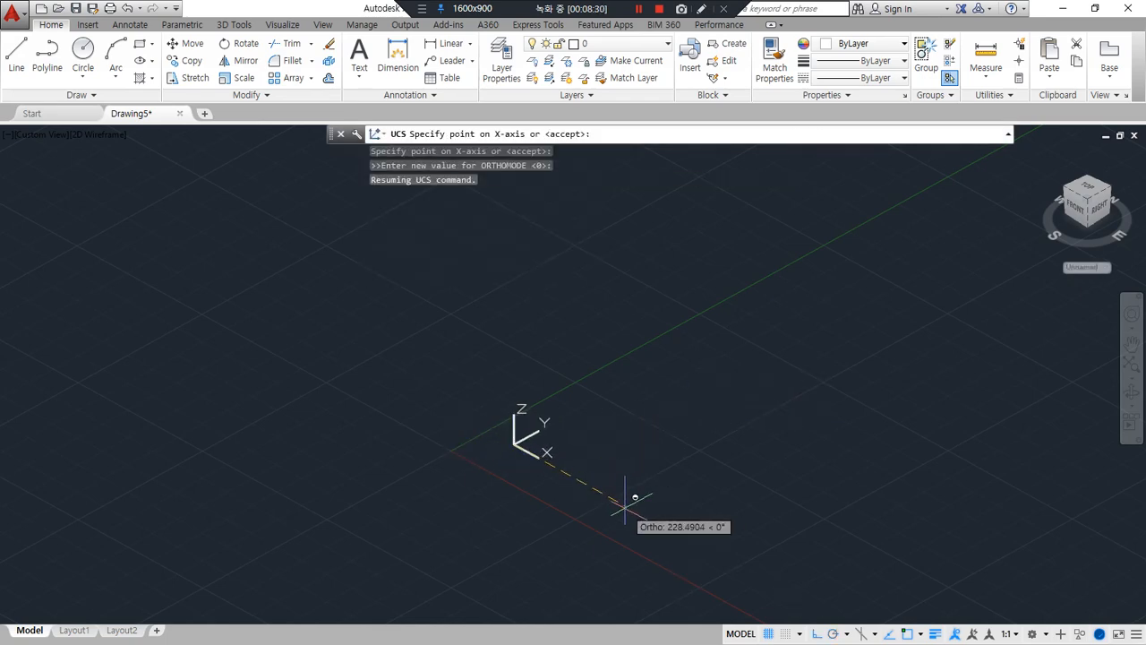
left_click(625, 507)
left_click(519, 363)
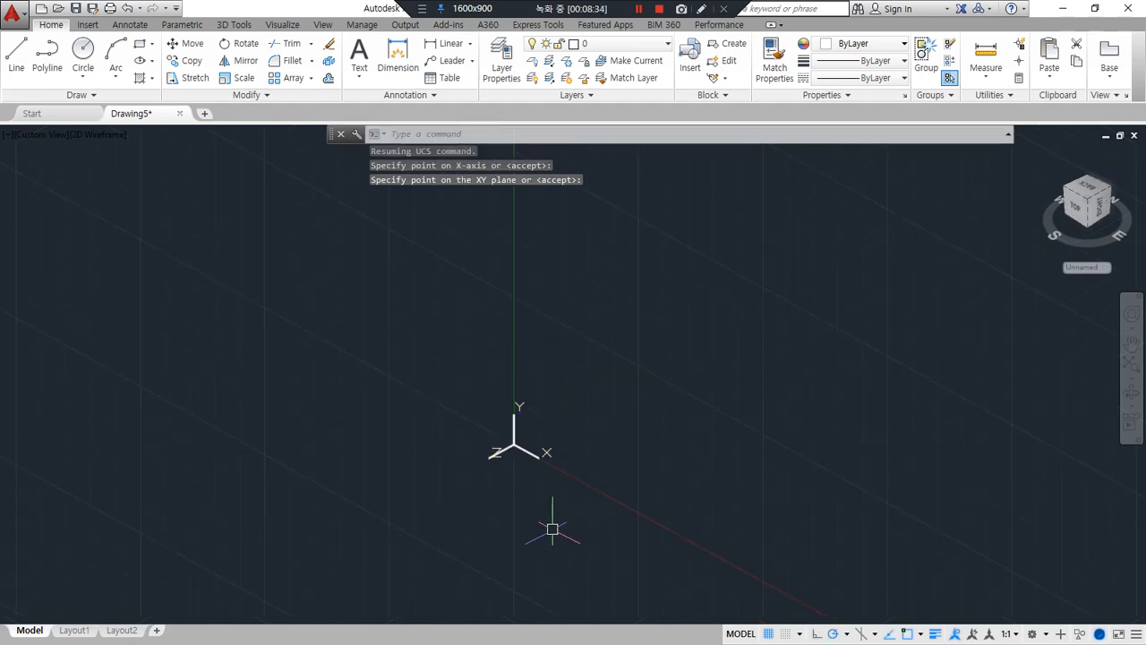
Return the work plane to the World UCS using the command's default option
key("Return")
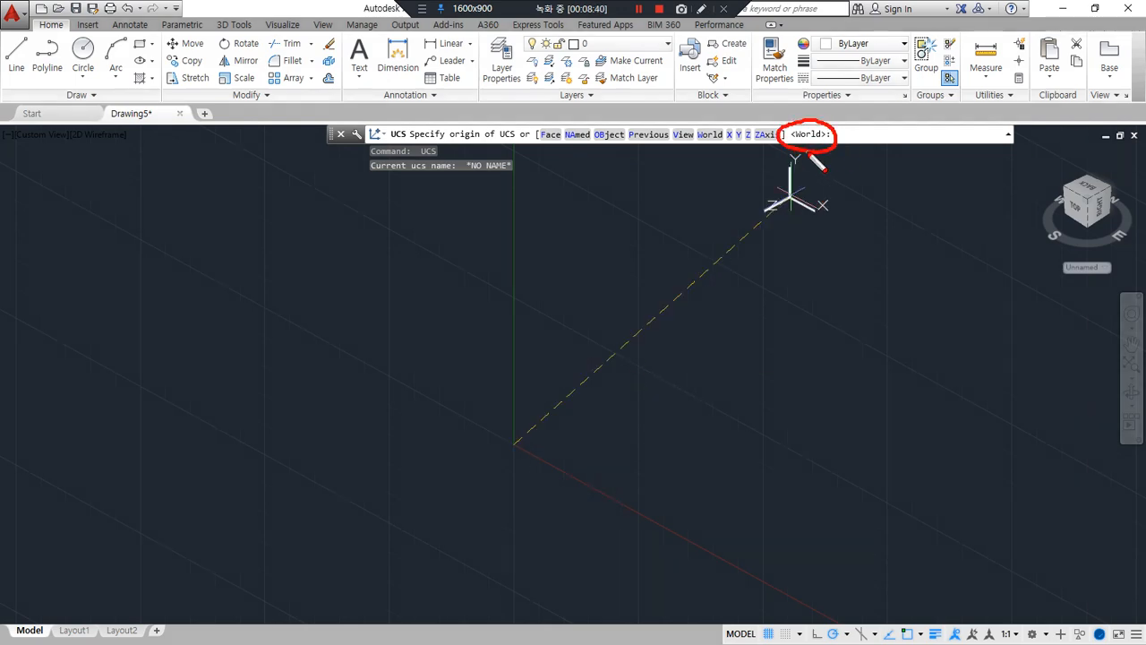
key("Escape")
key("Return")
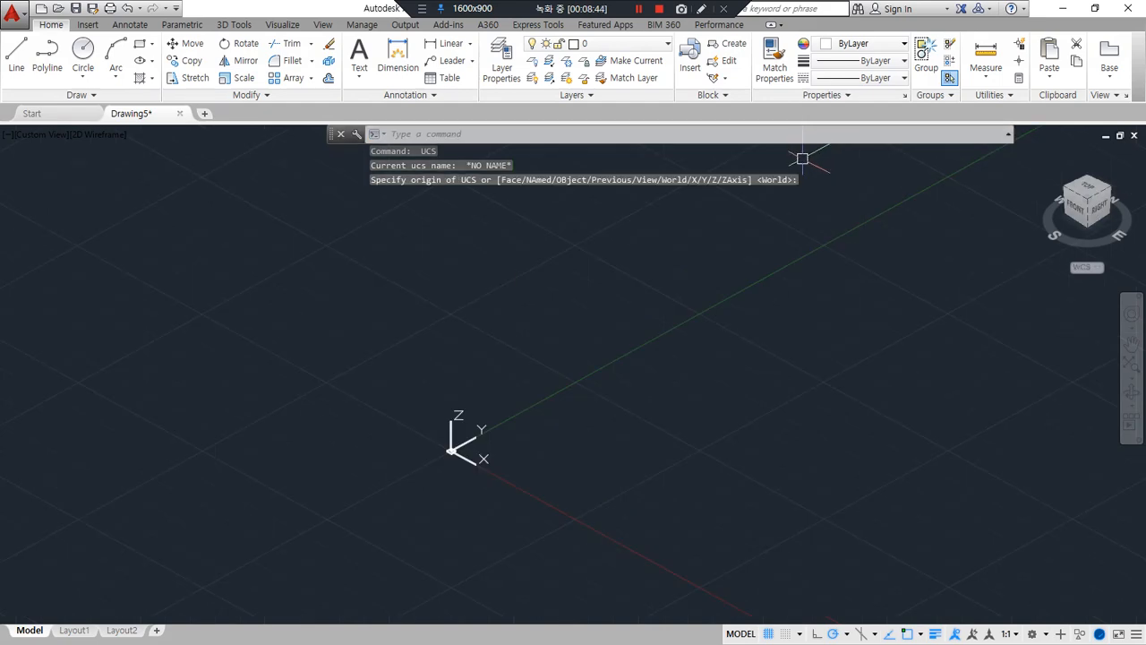
Set up a vertical work plane again by picking a new UCS origin, an Ortho X-axis point and a point straight above the origin
key("Return")
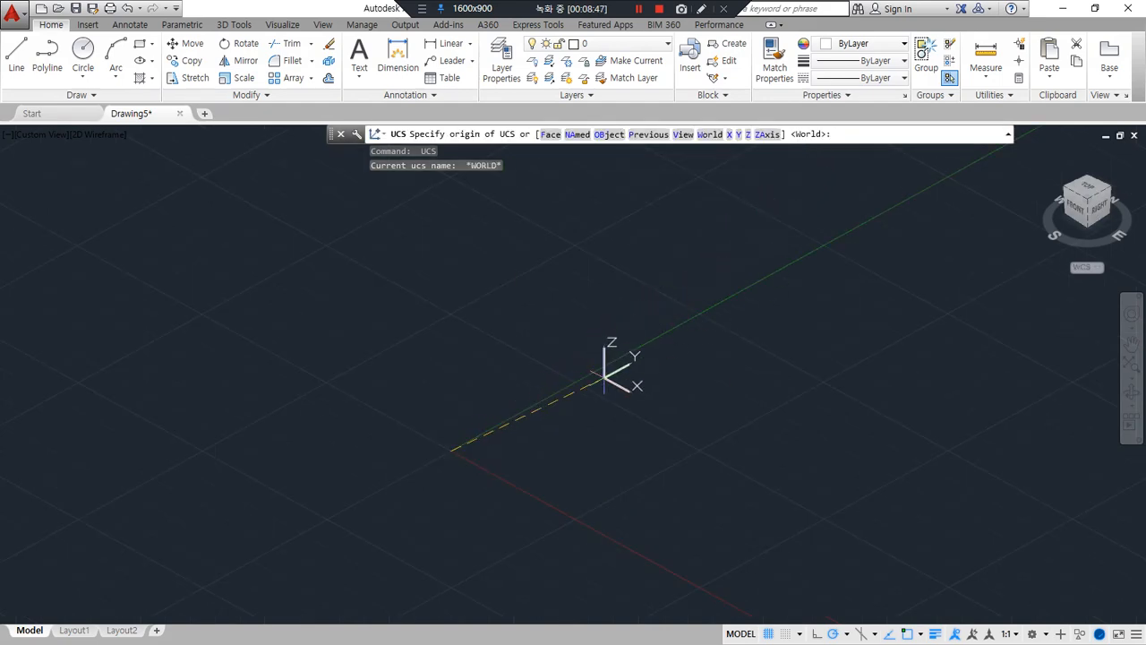
left_click(637, 401)
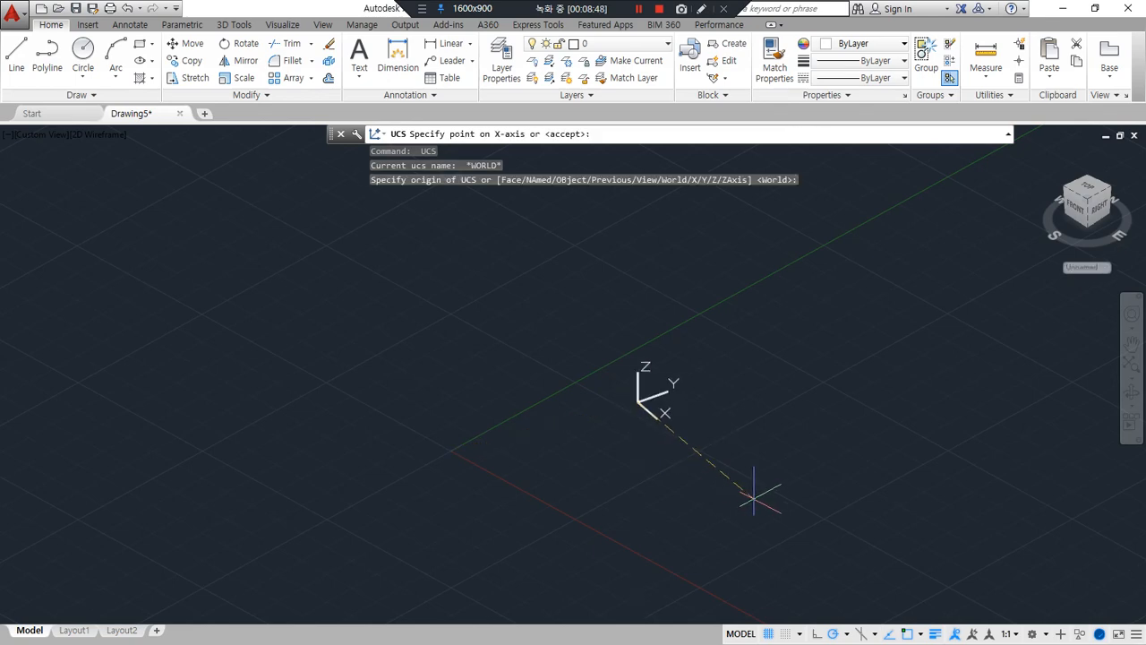
key("F8")
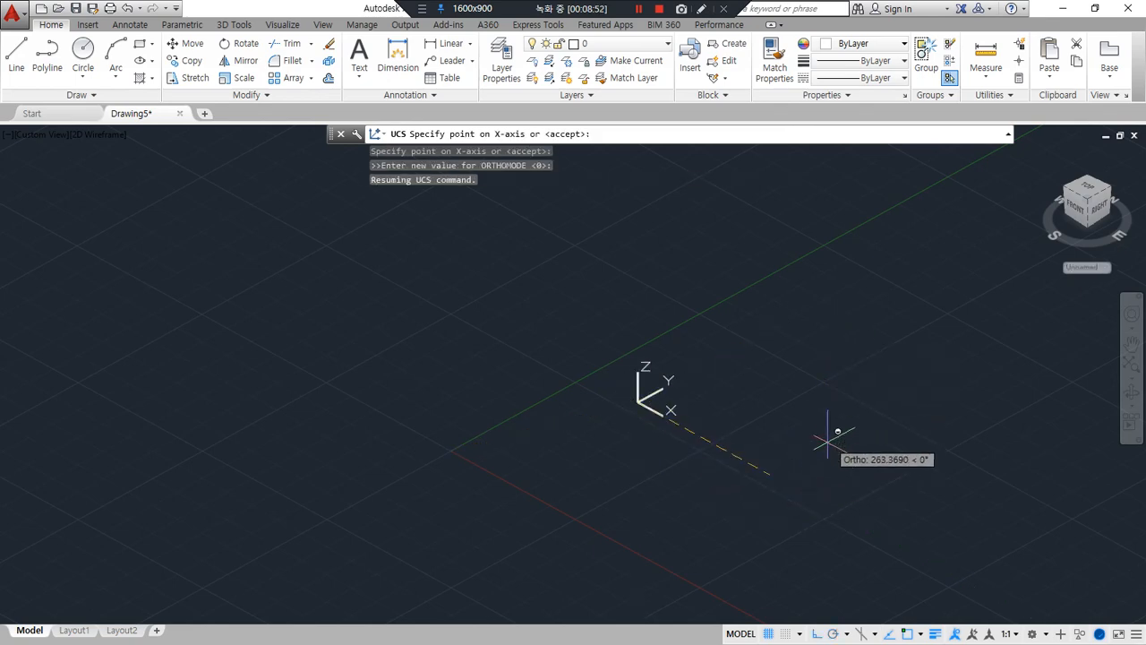
left_click(810, 482)
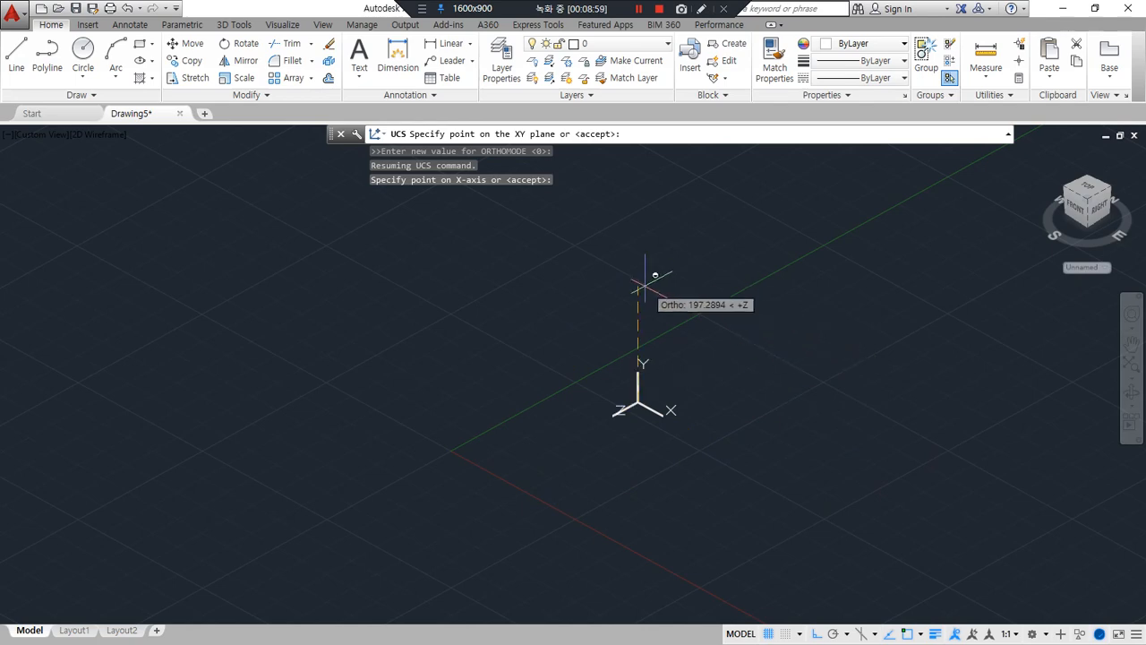
left_click(646, 279)
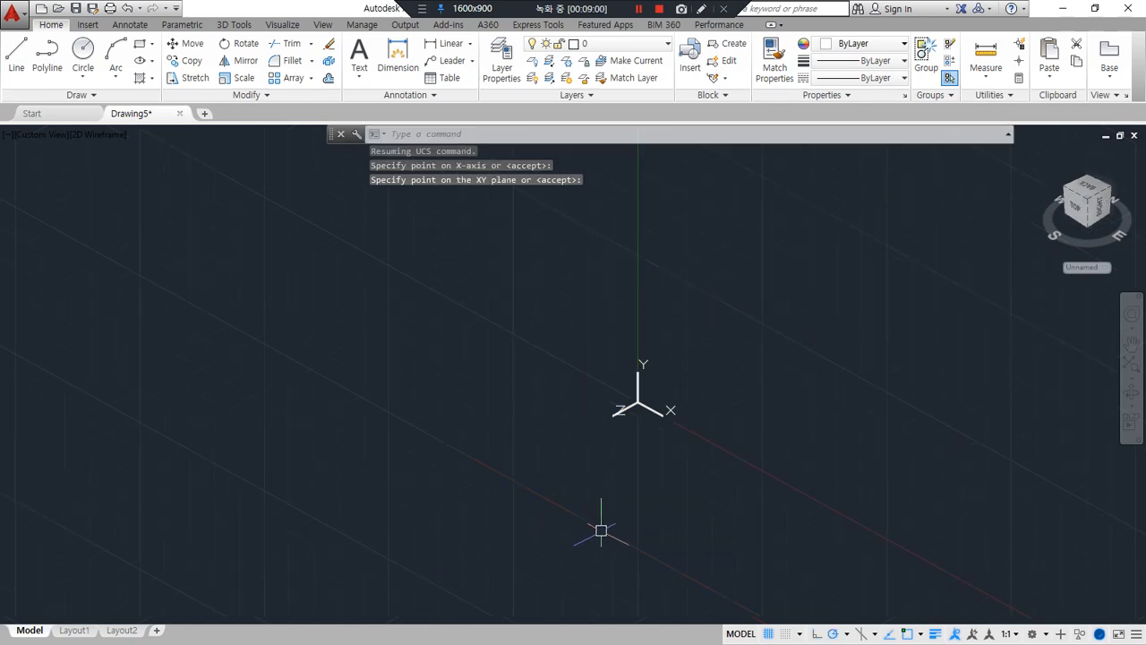
Restore the World UCS from the vertical work plane
mouse_move(626, 541)
left_mouse_down()
mouse_move(511, 377)
mouse_move(773, 454)
mouse_move(672, 544)
left_mouse_up()
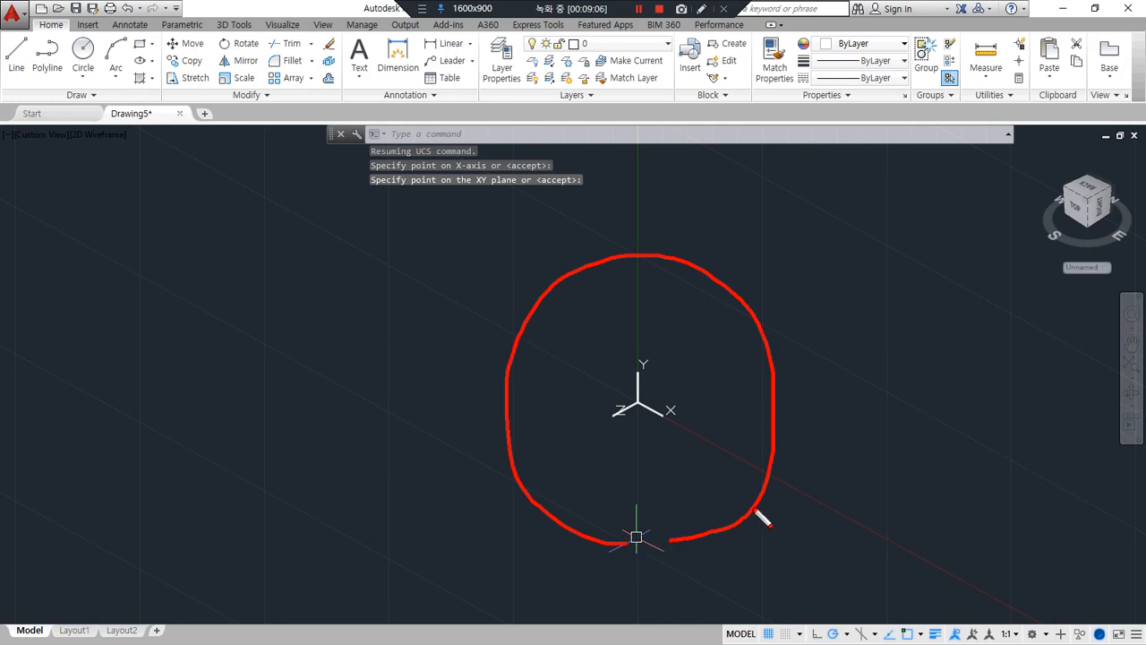
key("Return")
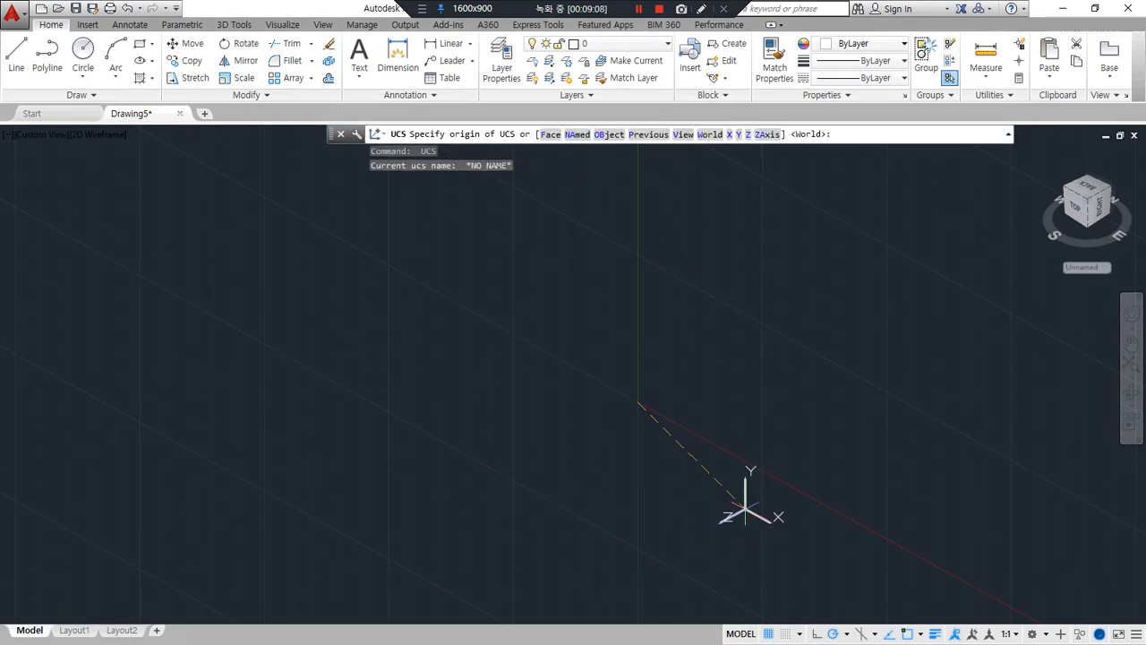
key("Return")
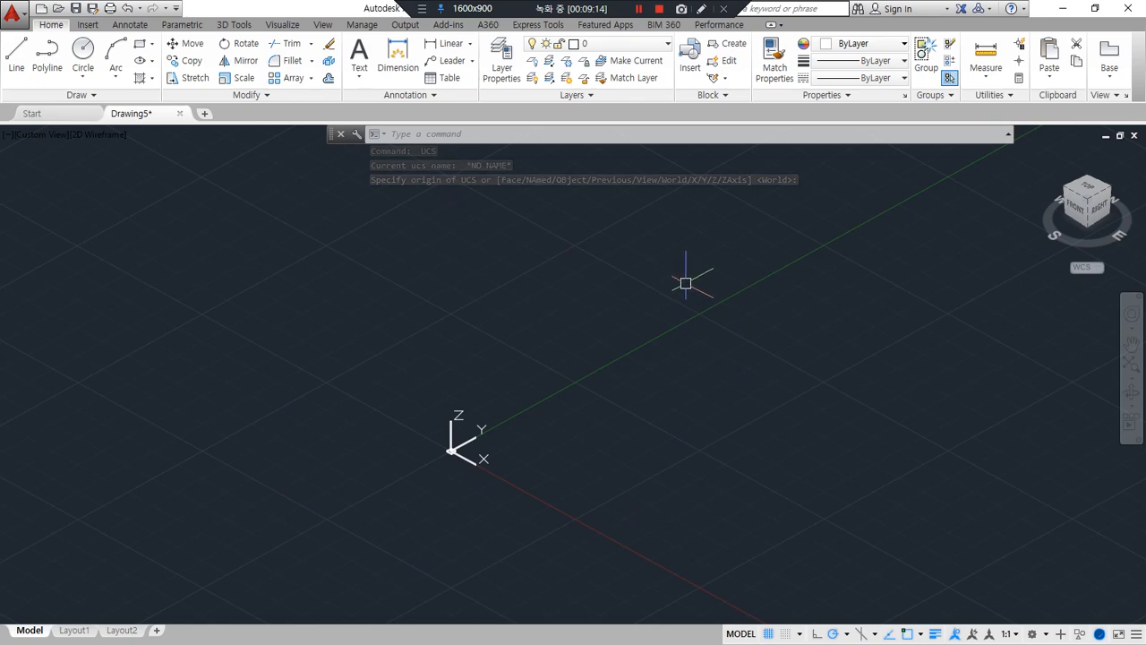
Draw a 30 by 10 rectangle on the World XY plane
type("REC")
key("Return")
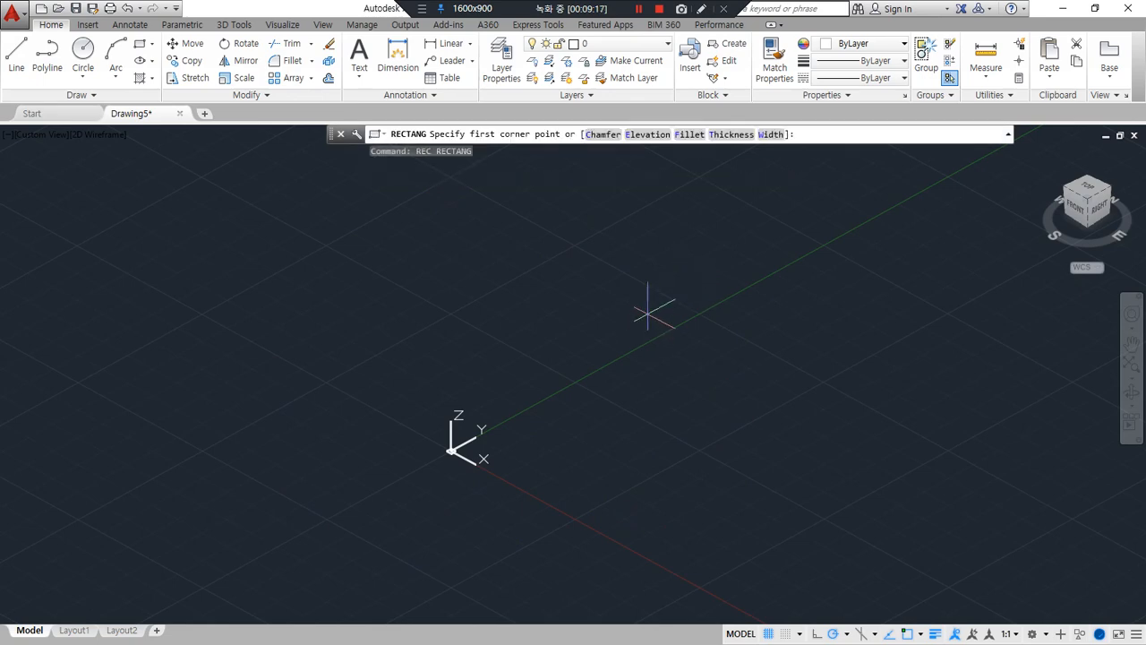
left_click(563, 454)
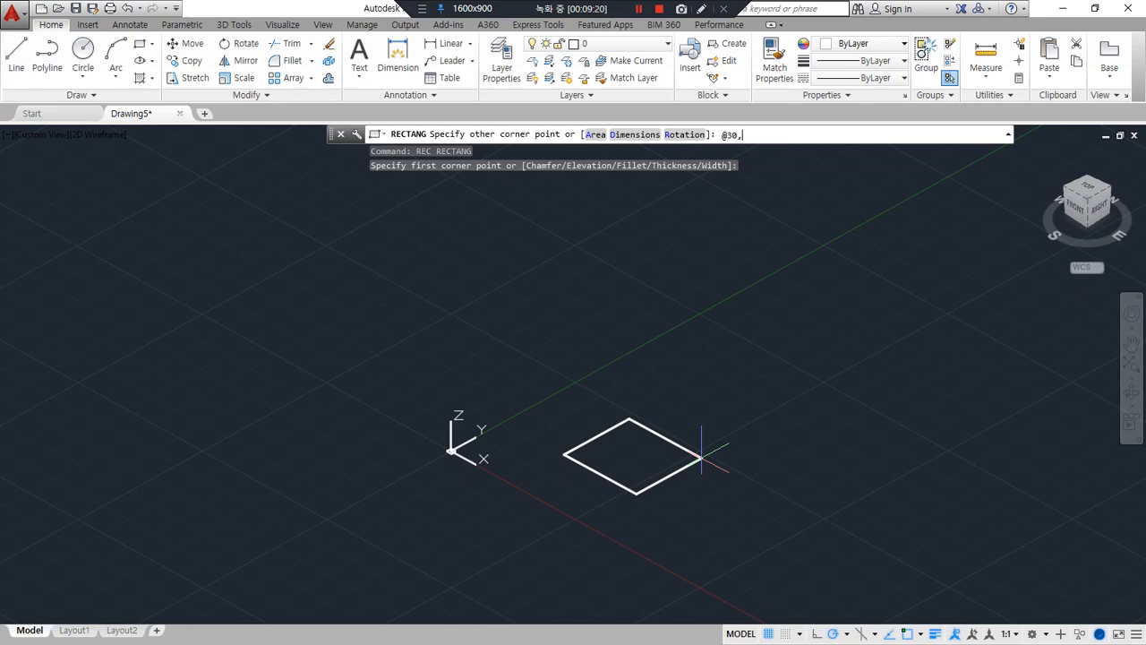
key("Return")
Draw a 20-unit vertical line up from the rectangle's front-left corner
middle_click_drag(701, 456, 547, 494, "shift")
middle_click_drag(512, 447, 469, 510)
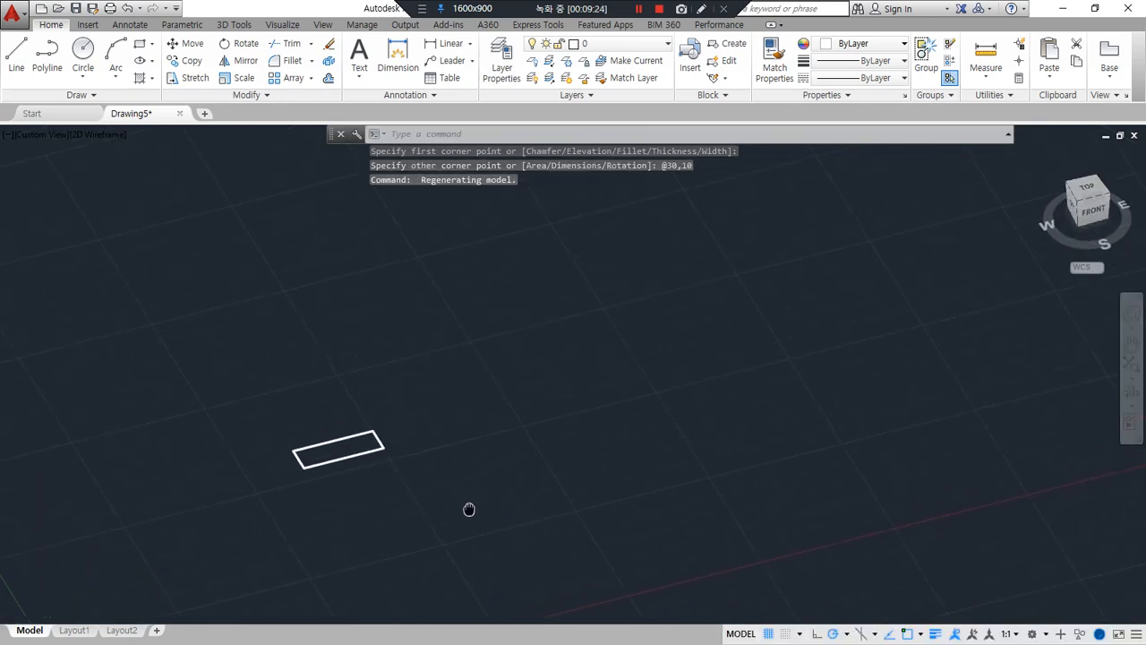
type("l")
key("Return")
scroll(308, 483, "up", 4)
left_click(305, 440)
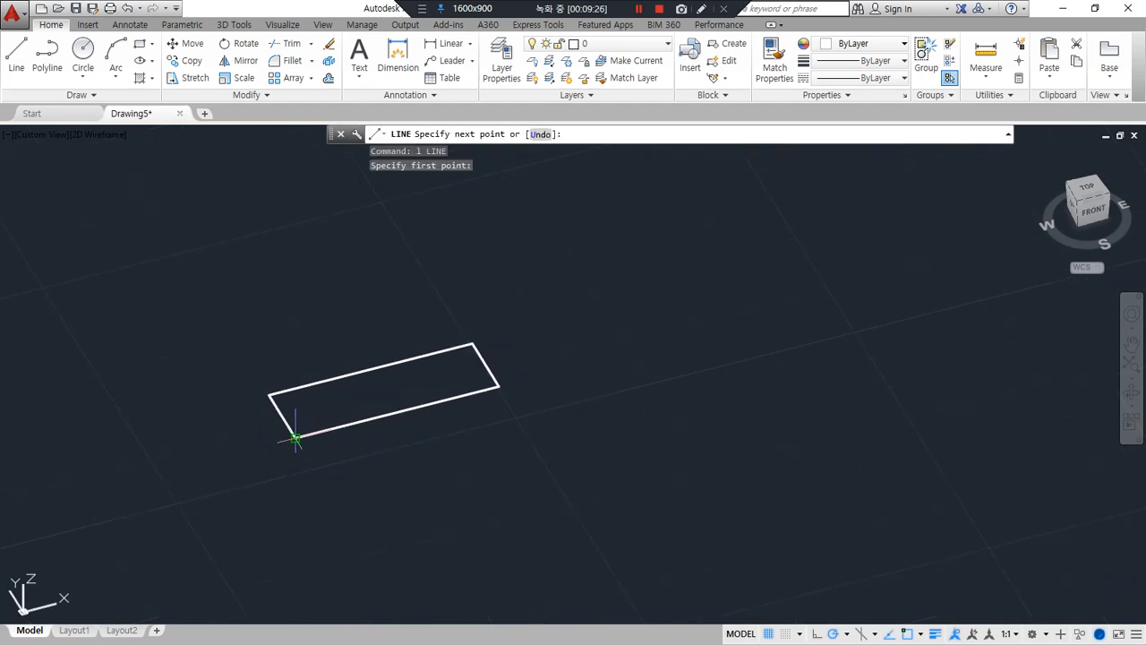
type("20")
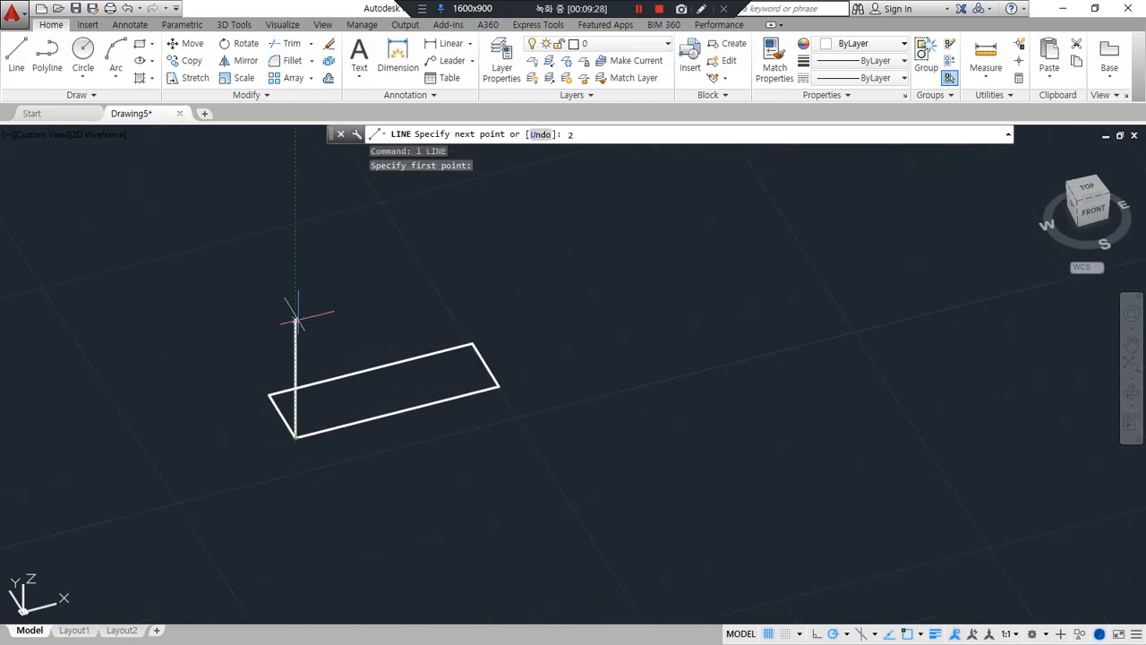
key("Return")
Copy the vertical line from its lower endpoint to the other three corners of the rectangle
key("Return")
type("co")
key("Return")
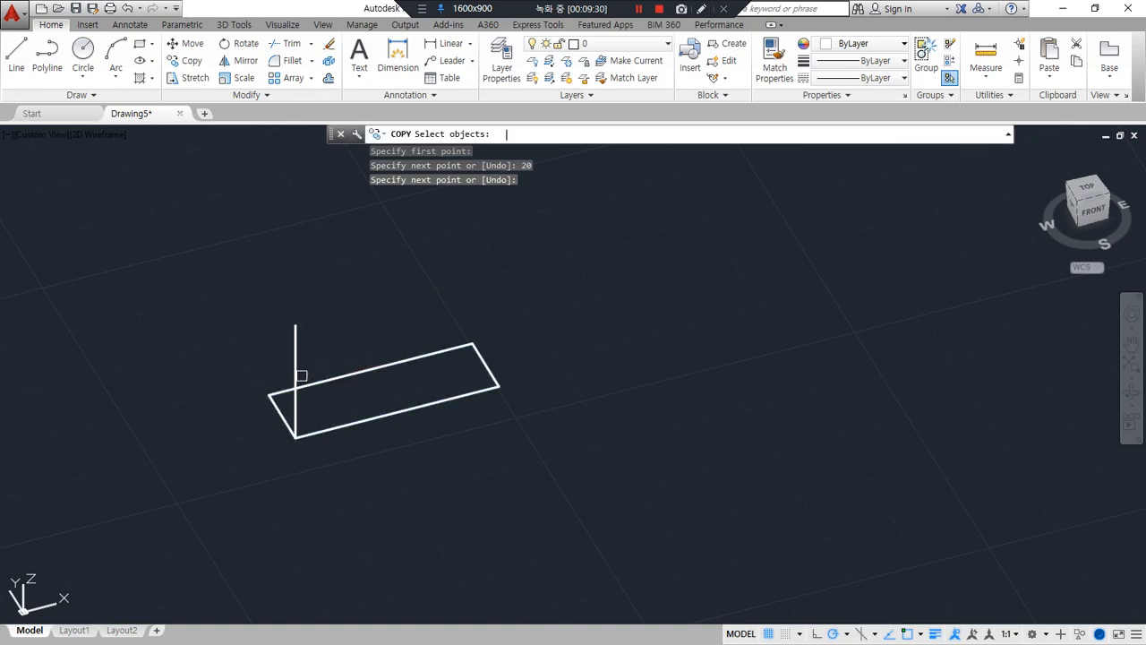
left_click(296, 367)
key("Return")
left_click(295, 436)
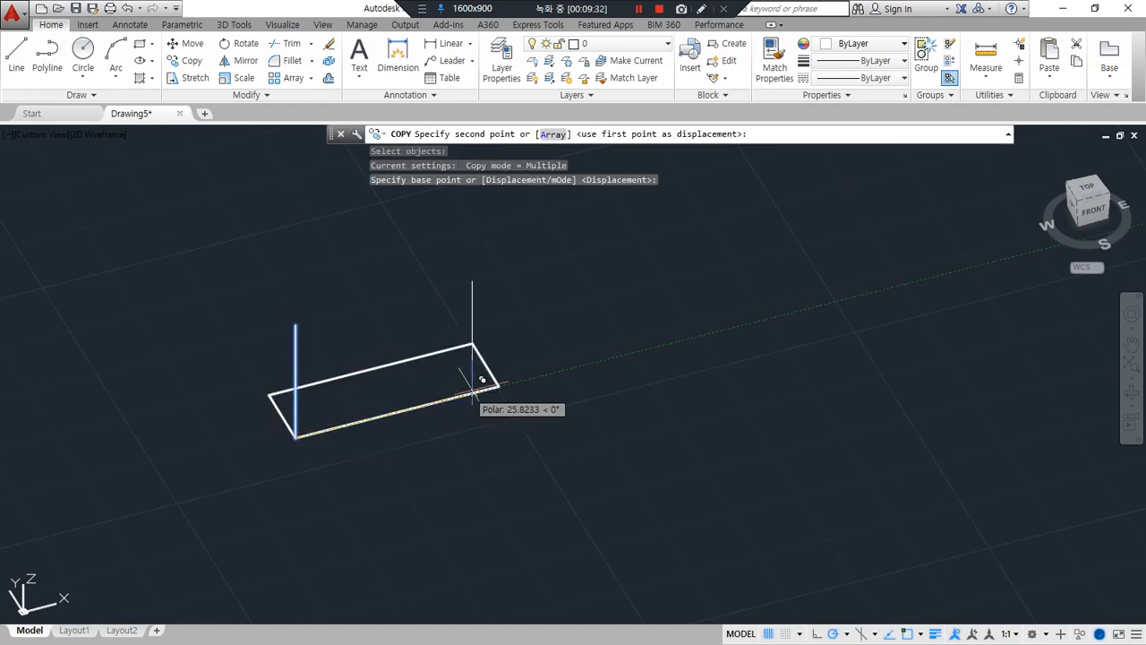
left_click(499, 387)
left_click(472, 343)
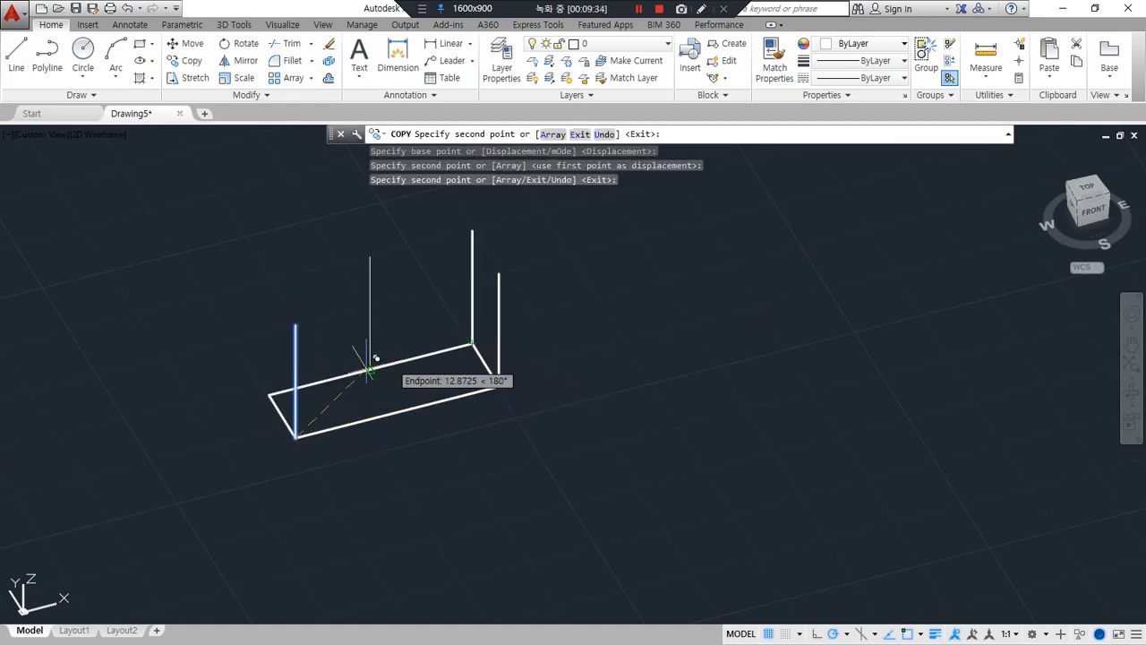
left_click(269, 394)
key("Return")
key("Return")
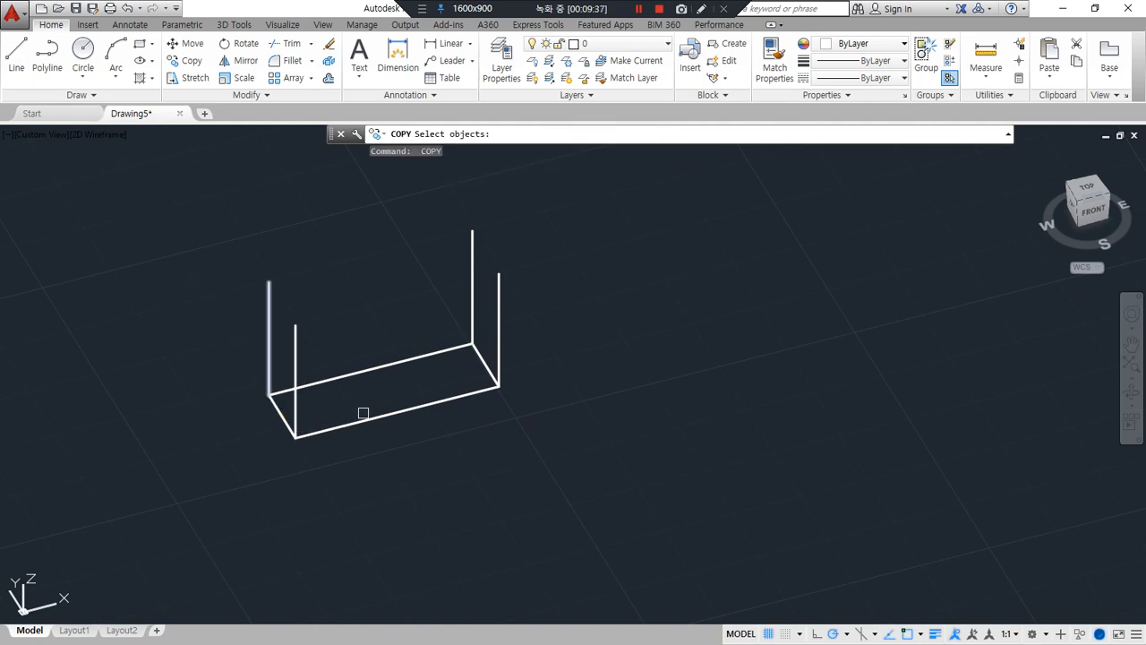
Copy the base rectangle up to the top ends of the vertical lines to close the wireframe box
left_click(486, 389)
key("Return")
left_click(498, 387)
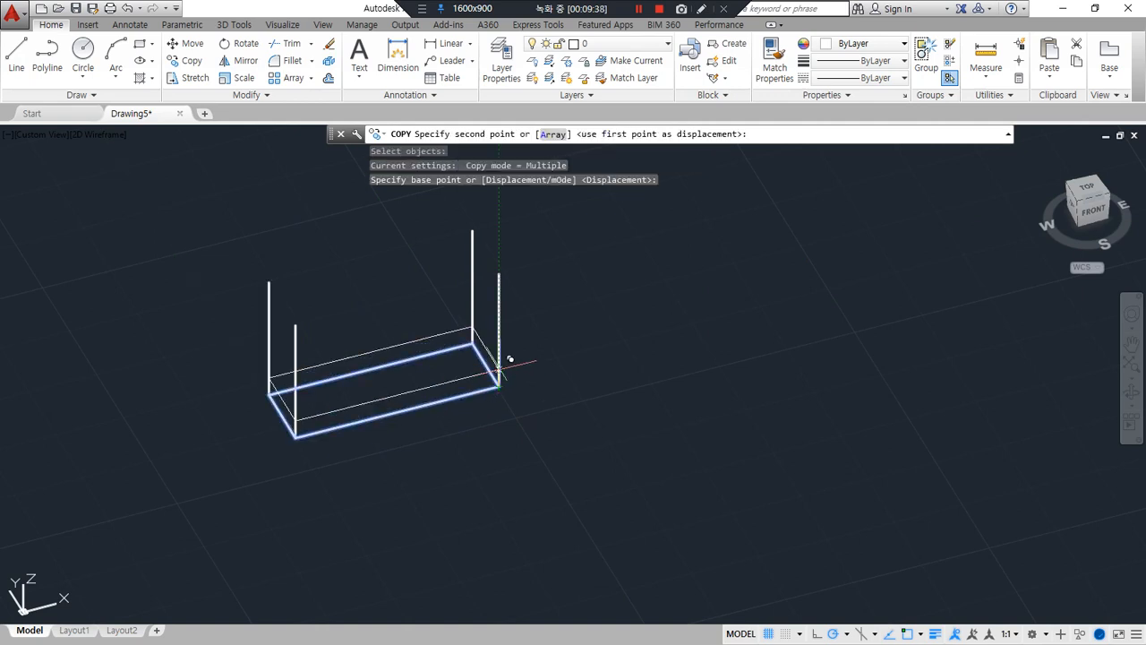
left_click(504, 270)
key("Return")
middle_click_drag(494, 399, 503, 446)
key("Escape")
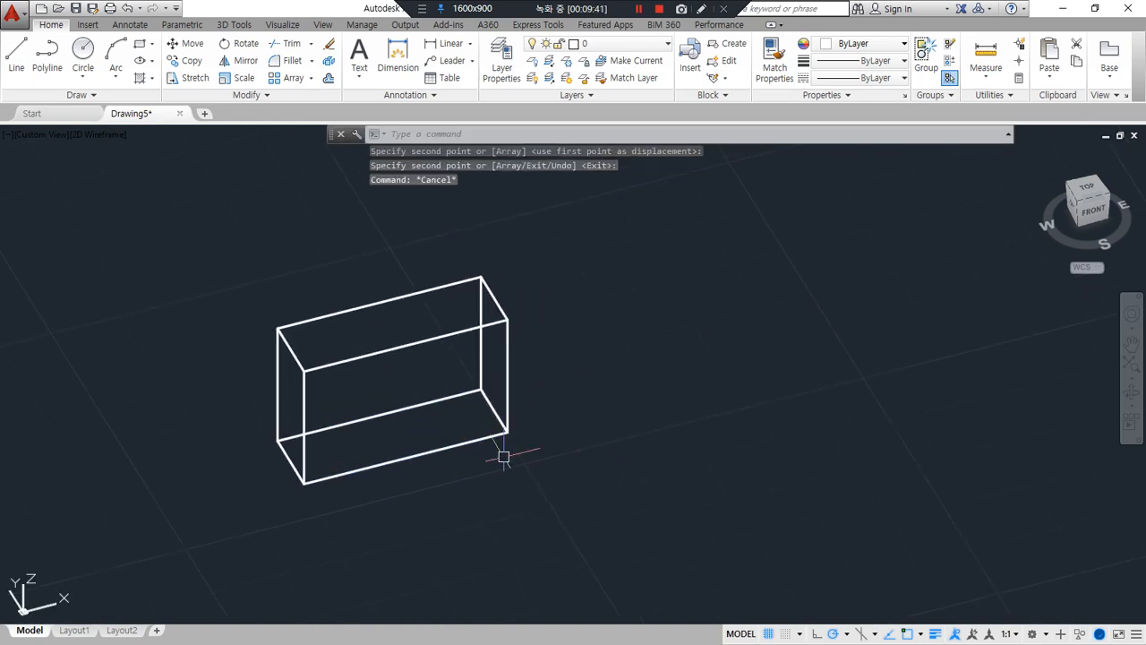
mouse_move(448, 507)
left_mouse_down()
mouse_move(212, 295)
mouse_move(547, 483)
left_mouse_up()
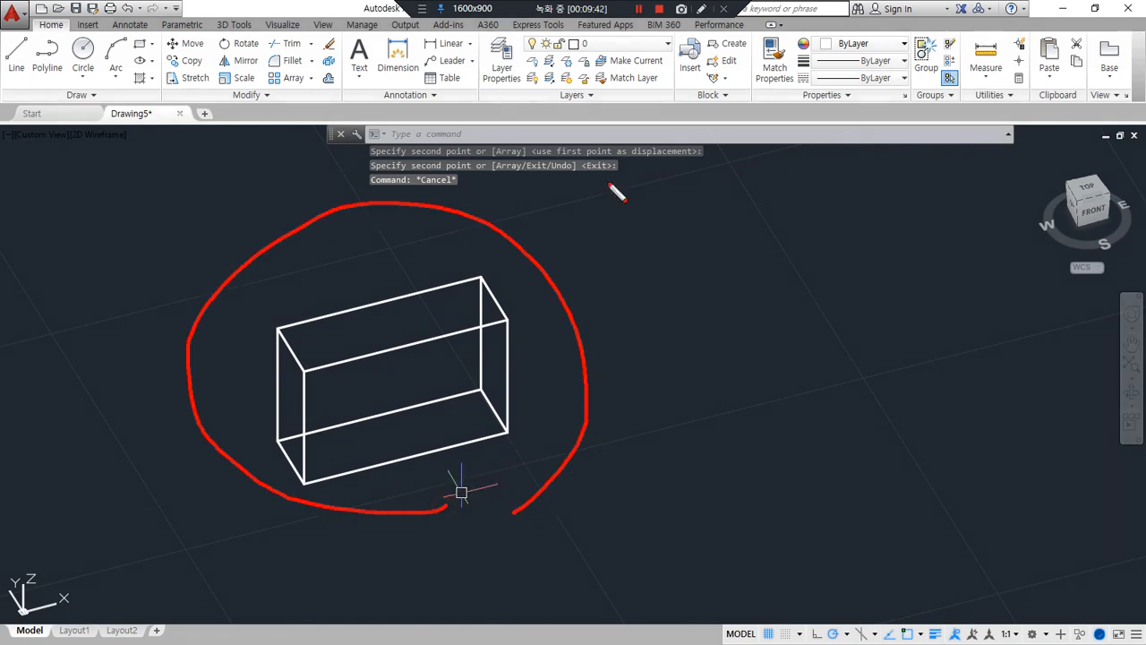
key("Escape")
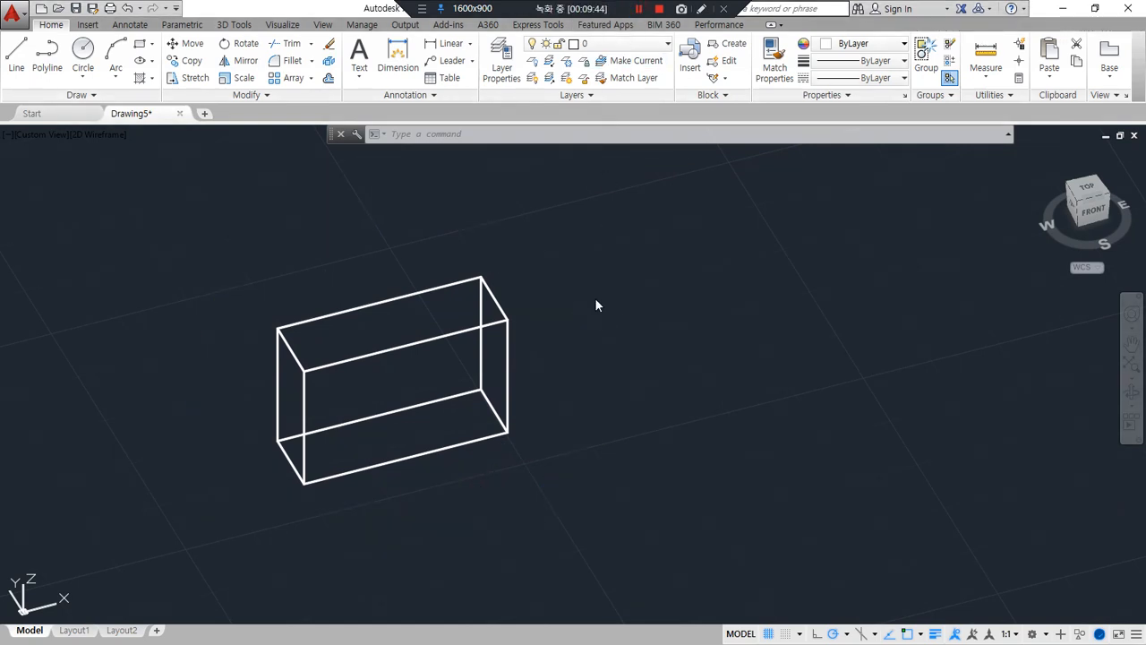
Create a rectangular array of the whole wireframe box
scroll(608, 296, "down", 2)
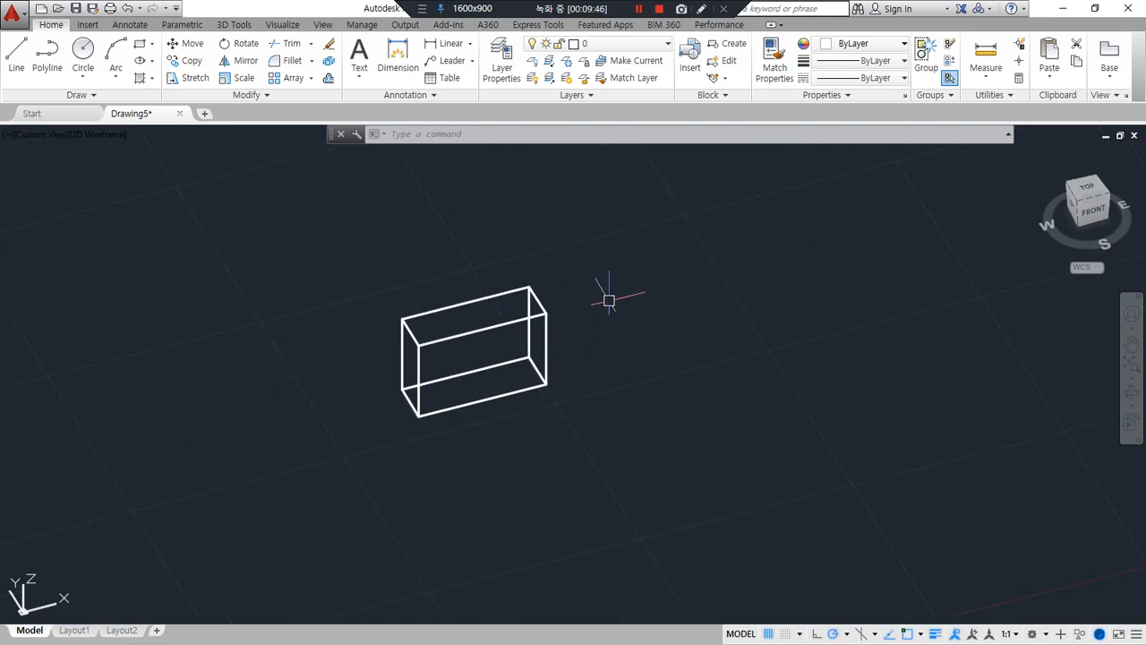
middle_click_drag(609, 296, 578, 328)
type("ar")
key("Return")
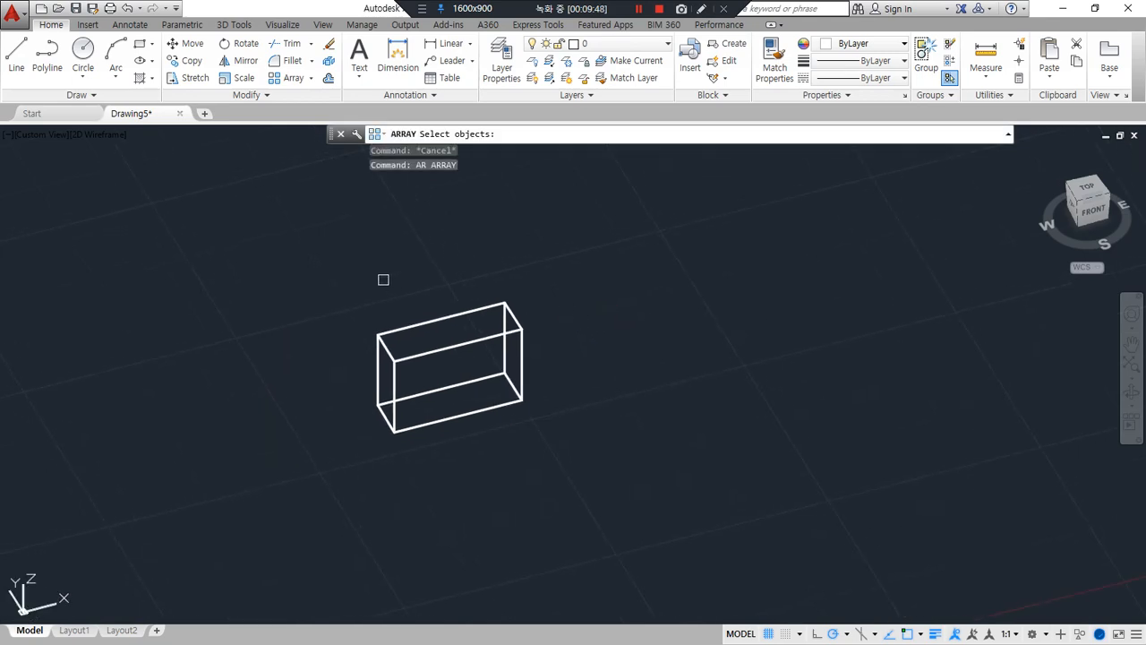
left_click(276, 252)
left_click(607, 489)
key("Return")
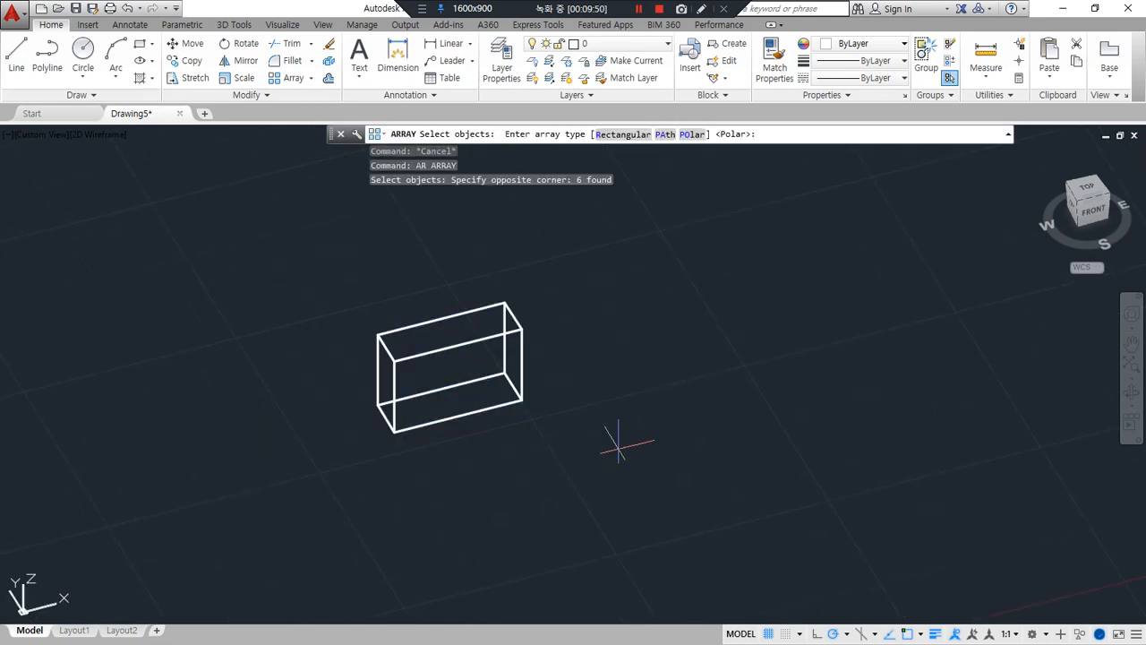
left_click(622, 135)
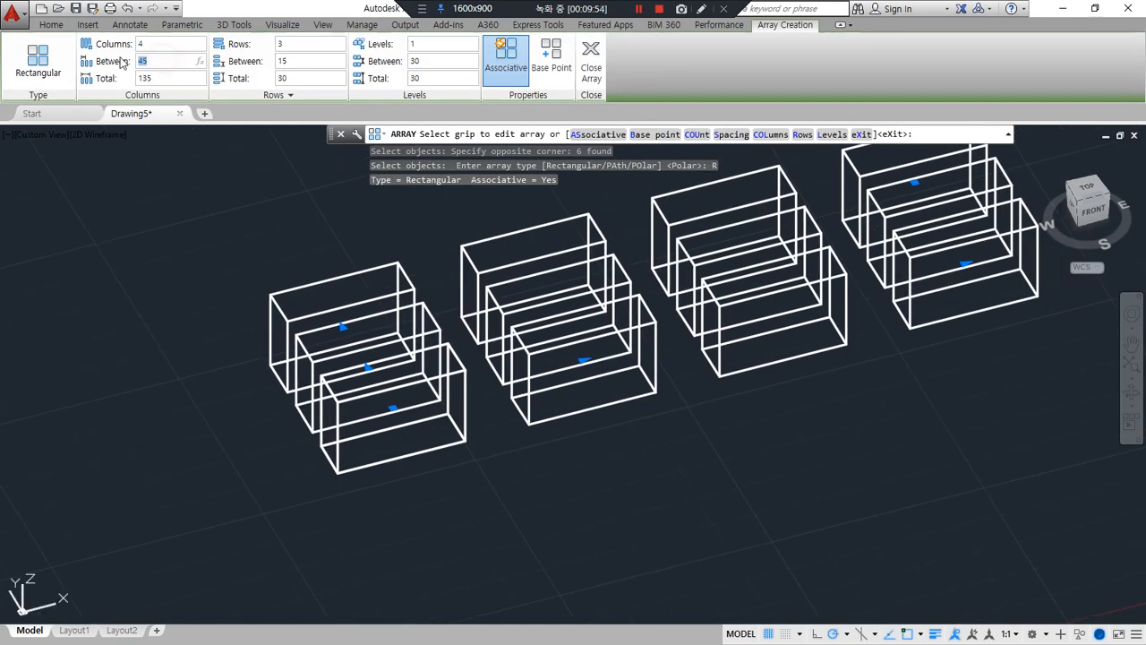
Set the spacing of the rectangular array to 100 between columns and 100 between rows
type("00")
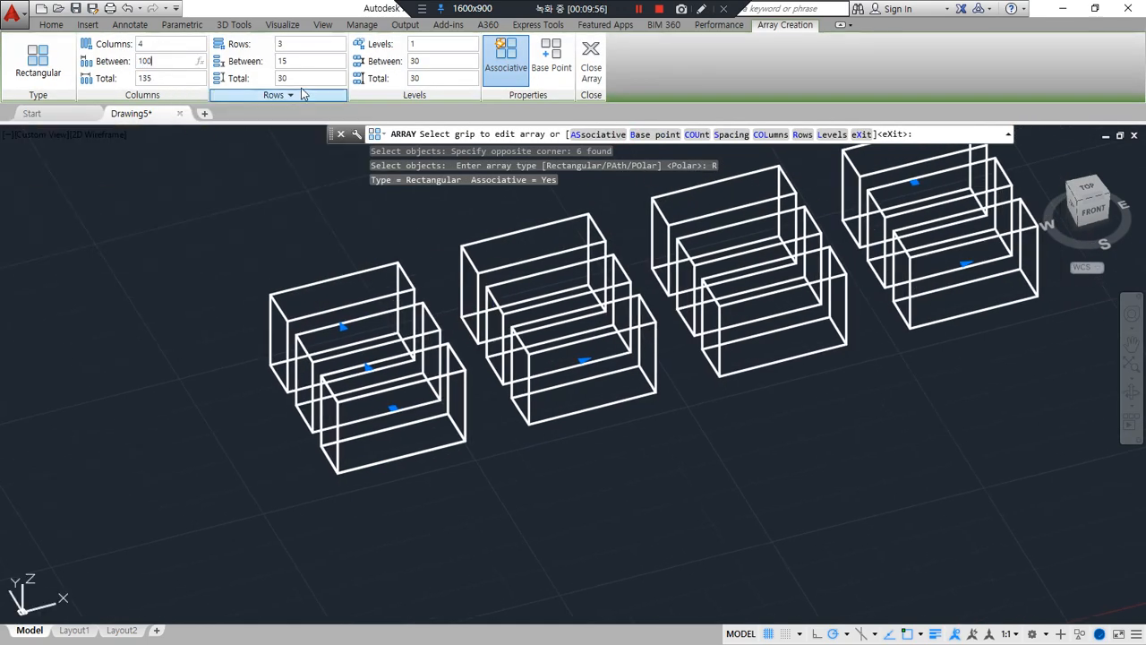
key("Return")
type("100")
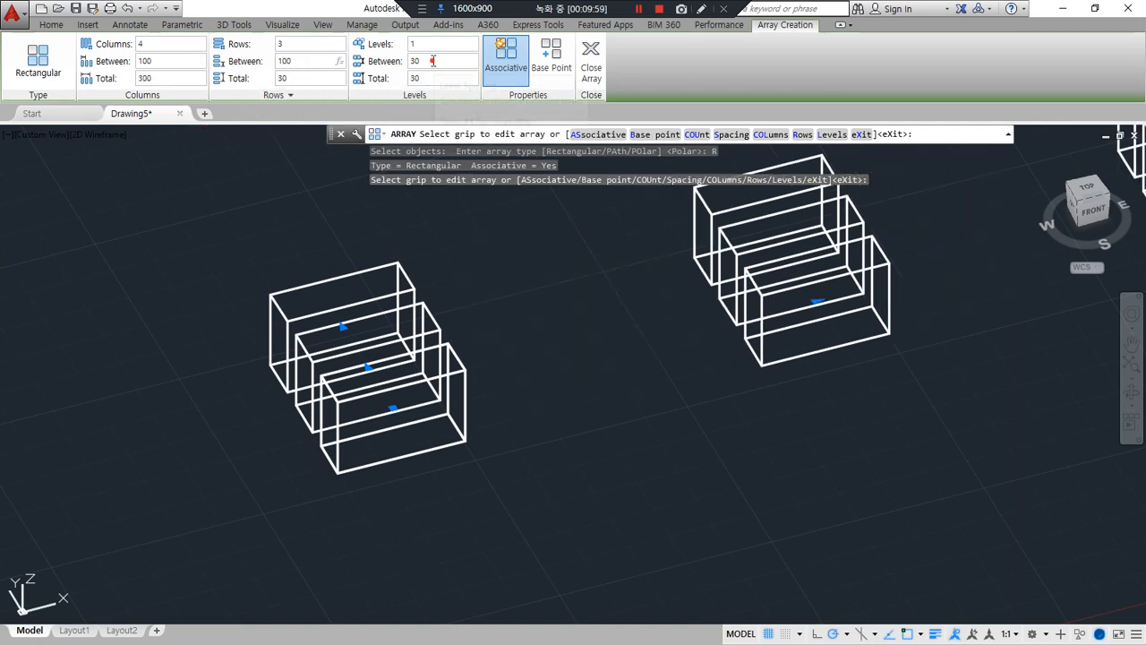
key("Return")
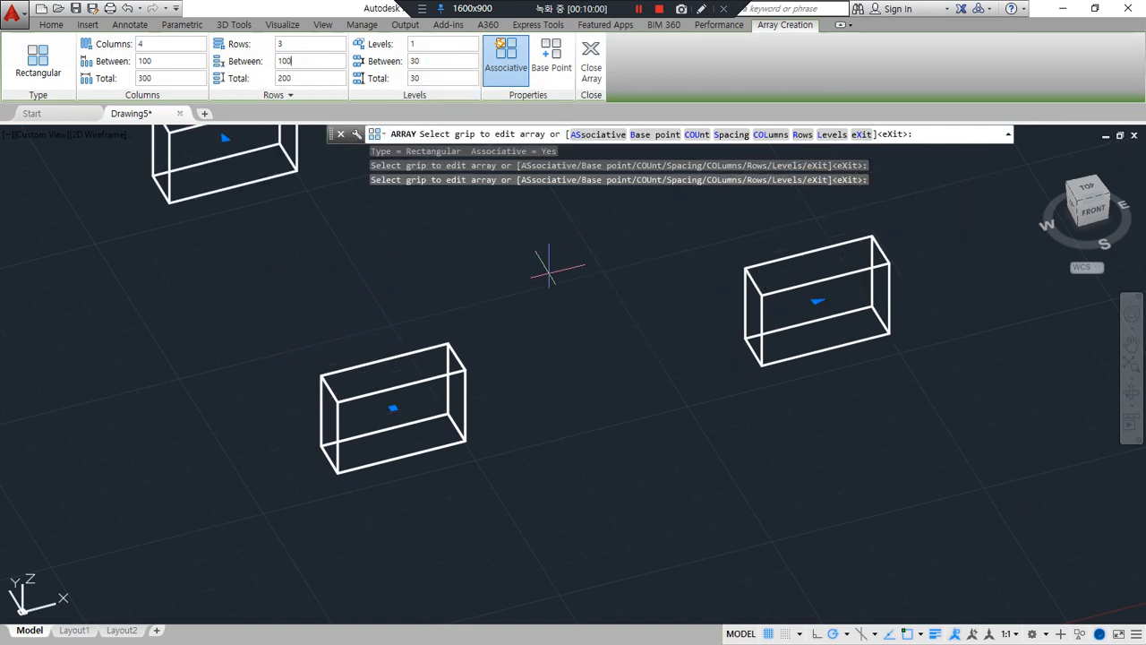
scroll(549, 266, "down", 5)
scroll(470, 376, "up", 3)
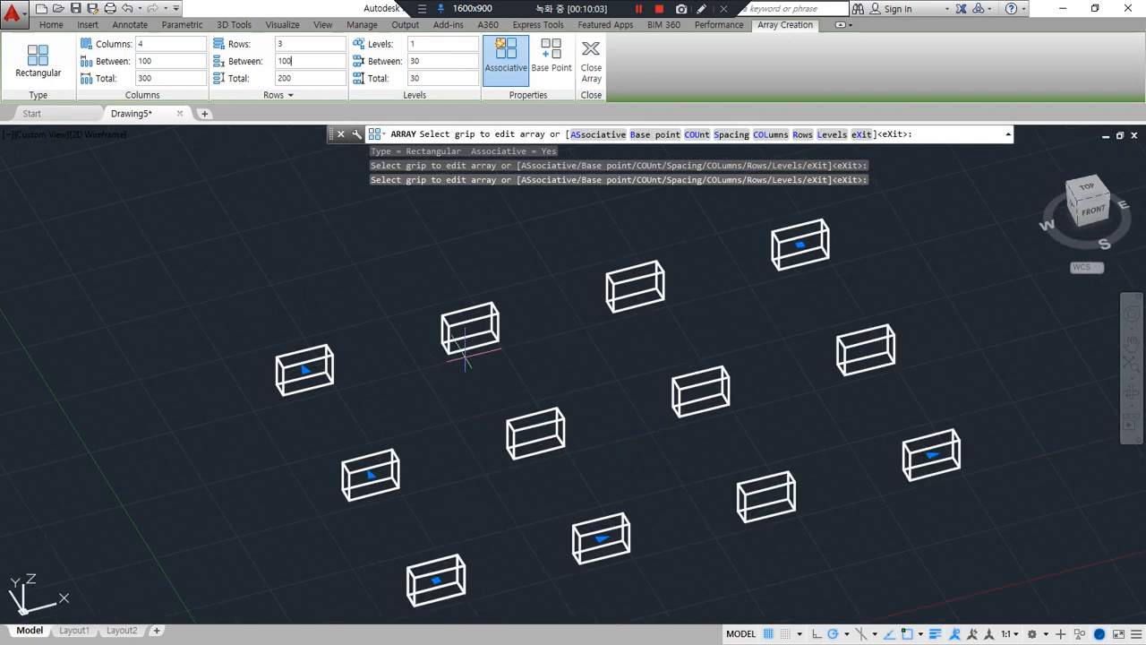
middle_click_drag(465, 354, 403, 329)
left_click_drag(251, 393, 779, 235)
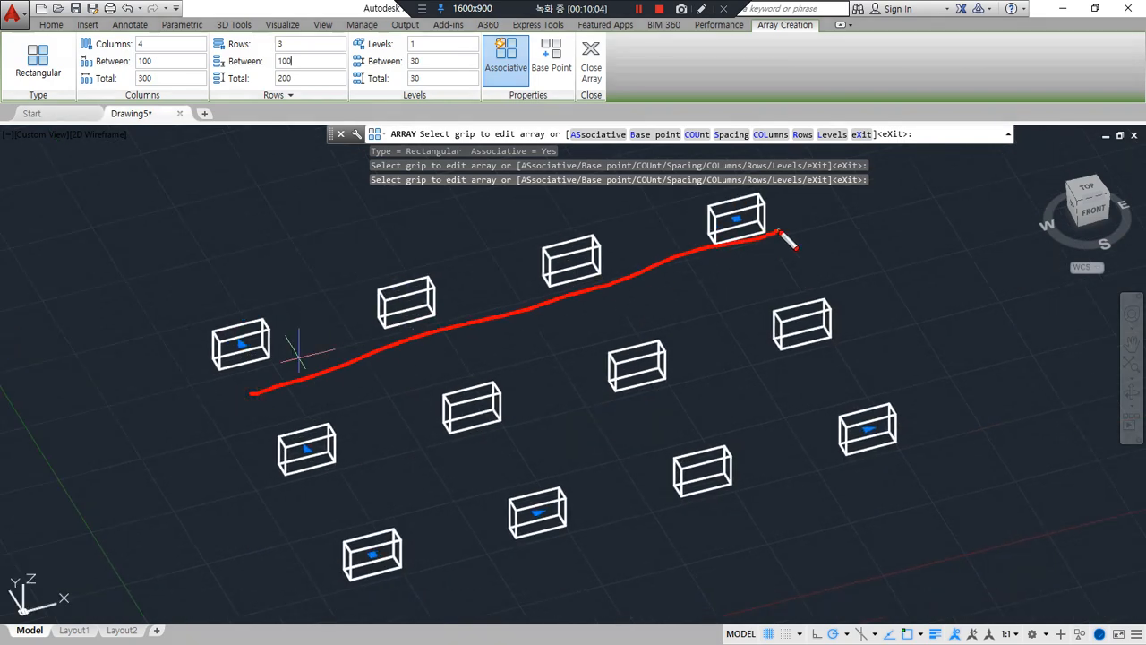
mouse_move(346, 511)
left_mouse_down()
mouse_move(498, 491)
mouse_move(870, 385)
left_mouse_up()
left_click_drag(895, 476, 450, 578)
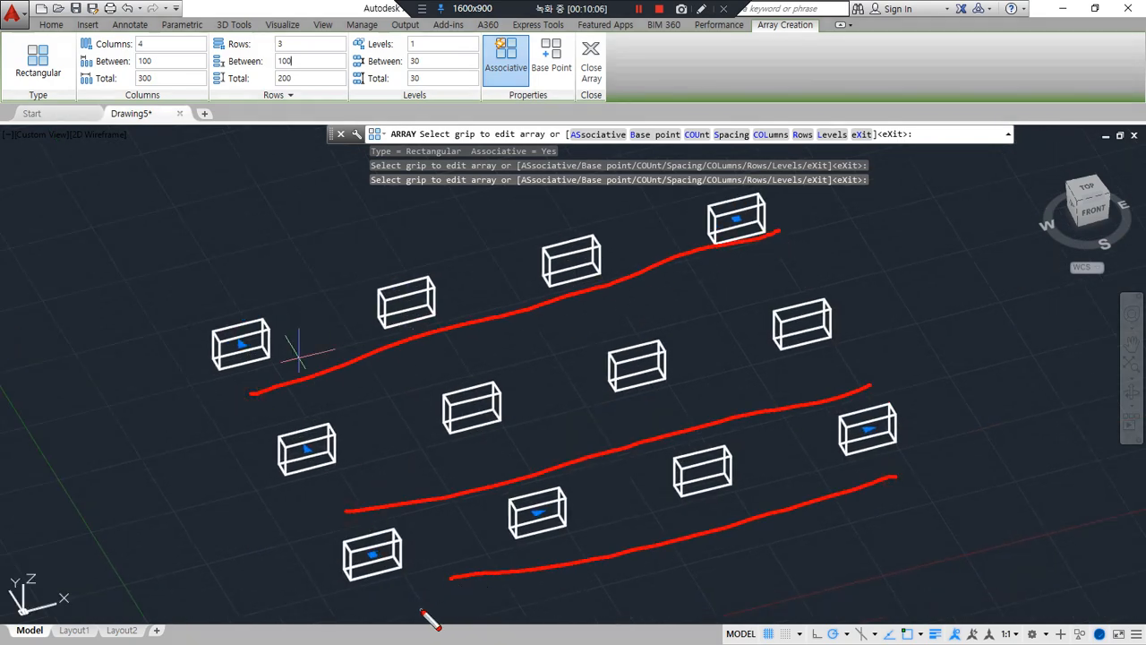
mouse_move(318, 420)
left_mouse_down()
mouse_move(296, 348)
mouse_move(397, 252)
mouse_move(520, 208)
mouse_move(752, 202)
left_mouse_up()
key("Escape")
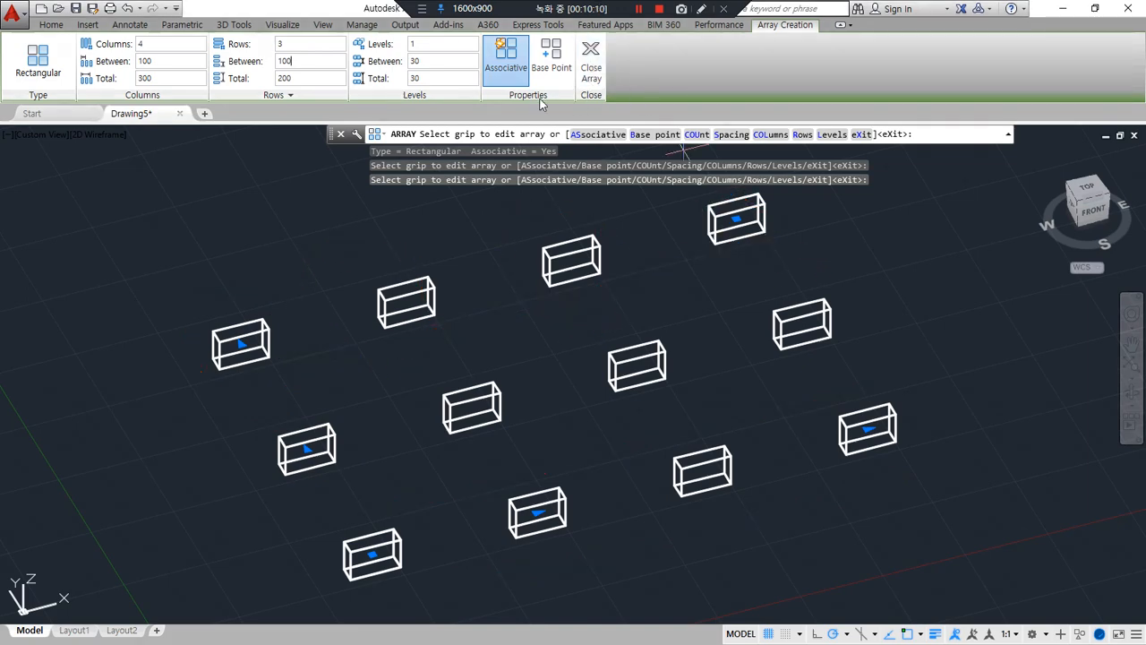
Make the array non-associative and finish it
left_click_drag(517, 101, 517, 46)
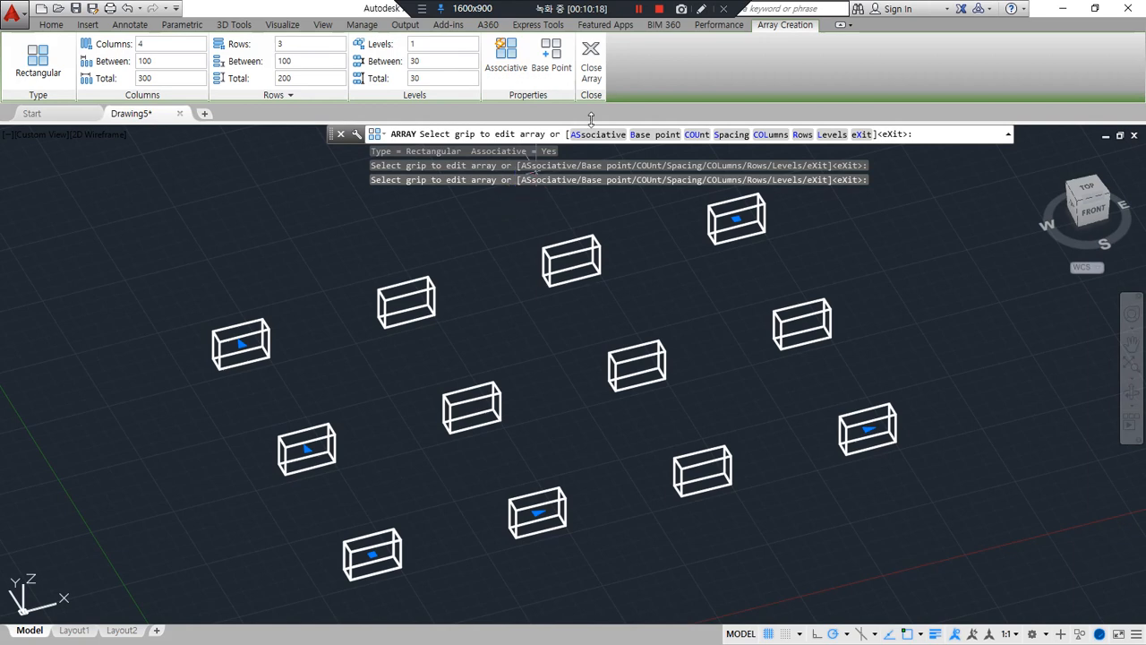
left_click(592, 63)
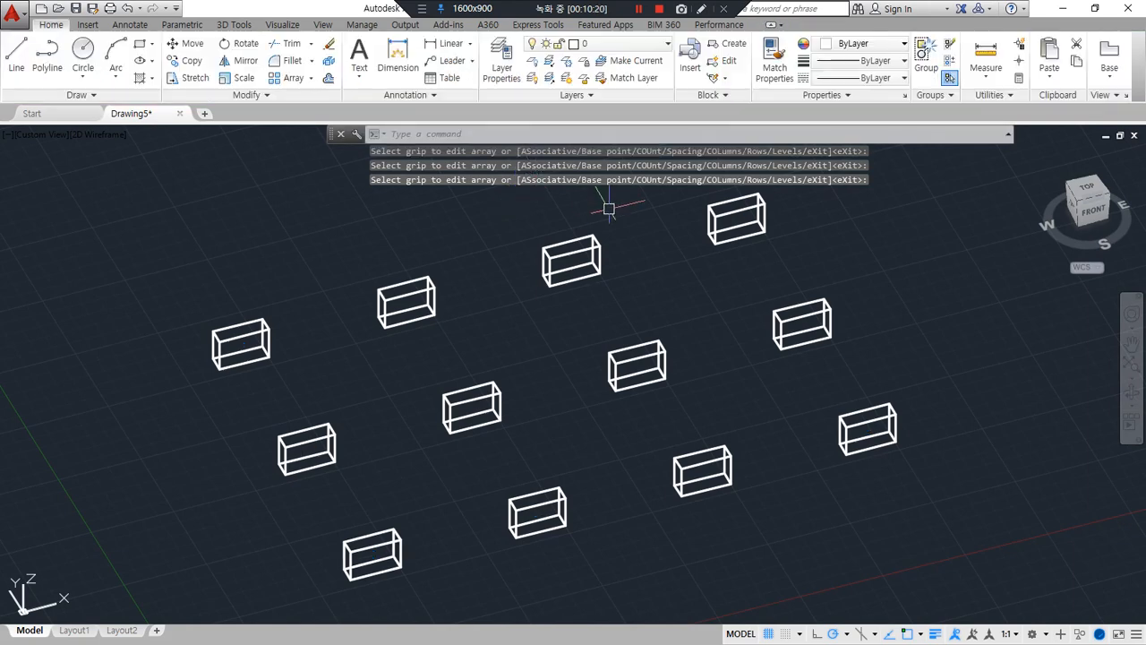
key("Escape")
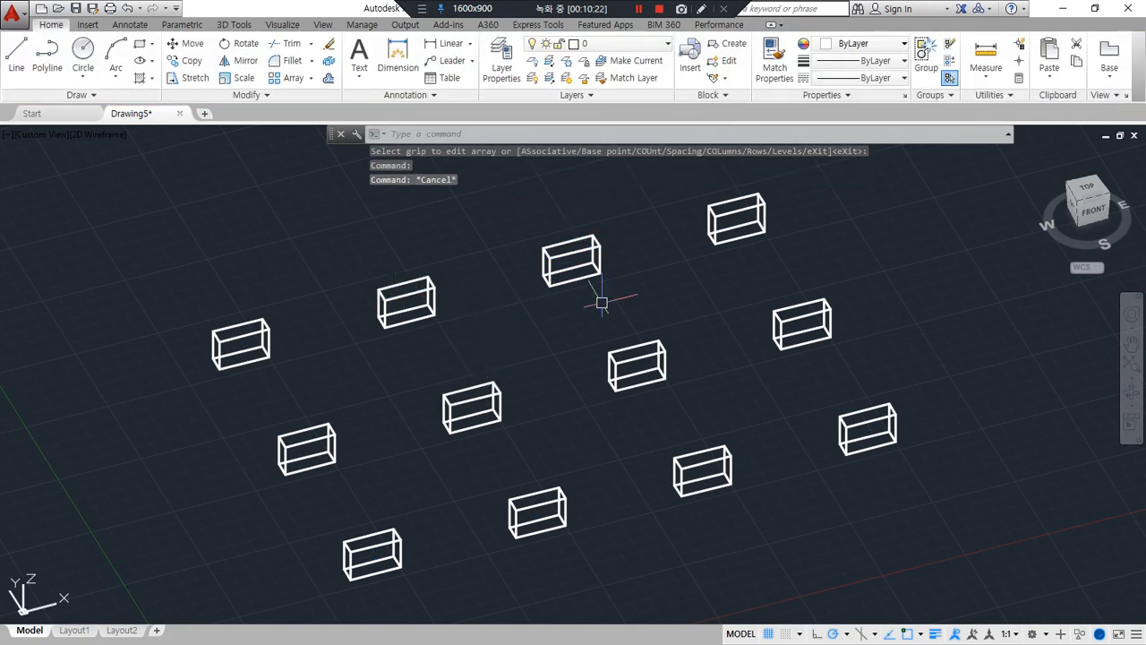
Draw a line across the left end face of one box, joining the midpoints of its two vertical edges
scroll(420, 267, "up", 6)
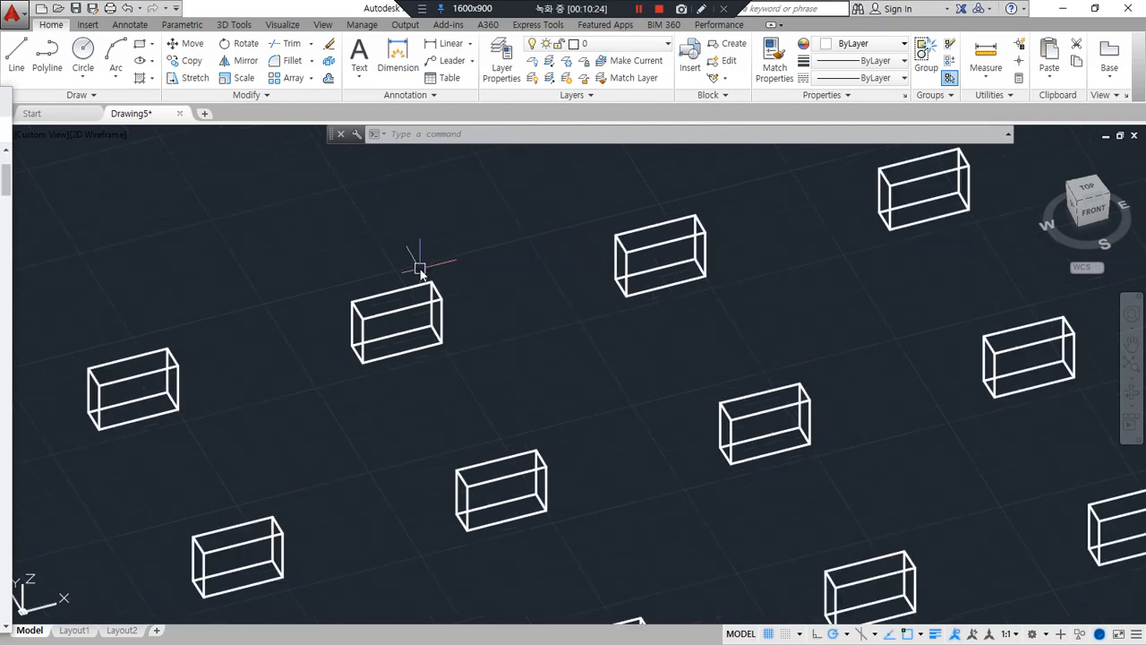
scroll(357, 420, "up", 2)
mouse_move(376, 426)
middle_mouse_down("shift")
mouse_move(425, 427)
mouse_move(486, 389)
mouse_move(474, 398)
middle_mouse_up("shift")
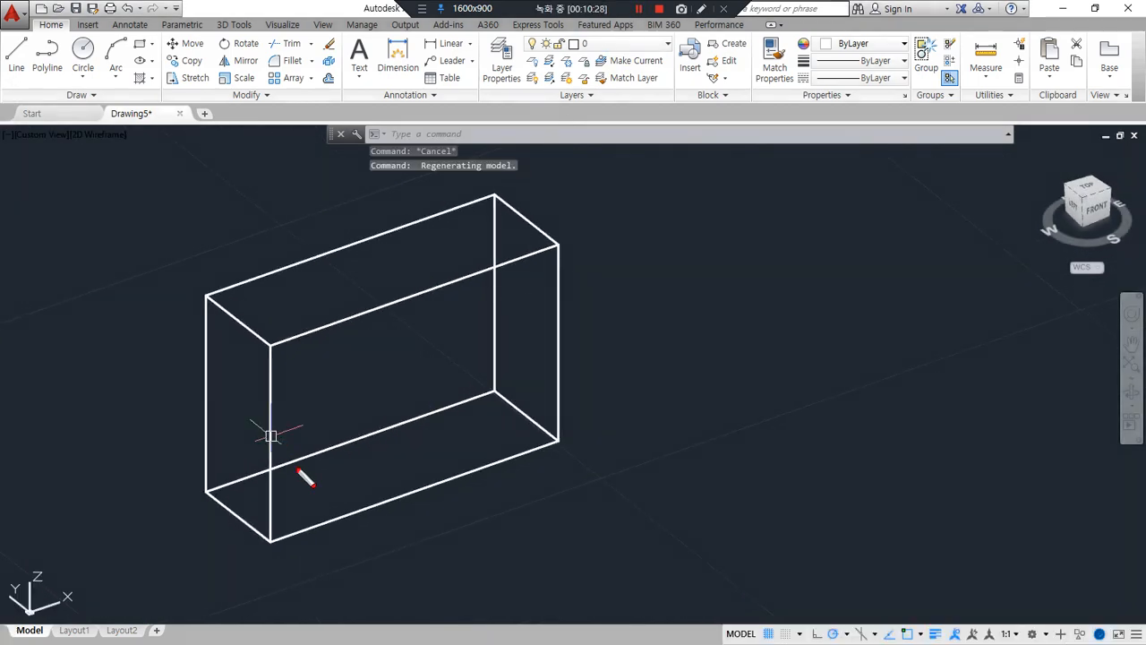
mouse_move(275, 481)
left_mouse_down()
mouse_move(329, 257)
mouse_move(310, 480)
left_mouse_up()
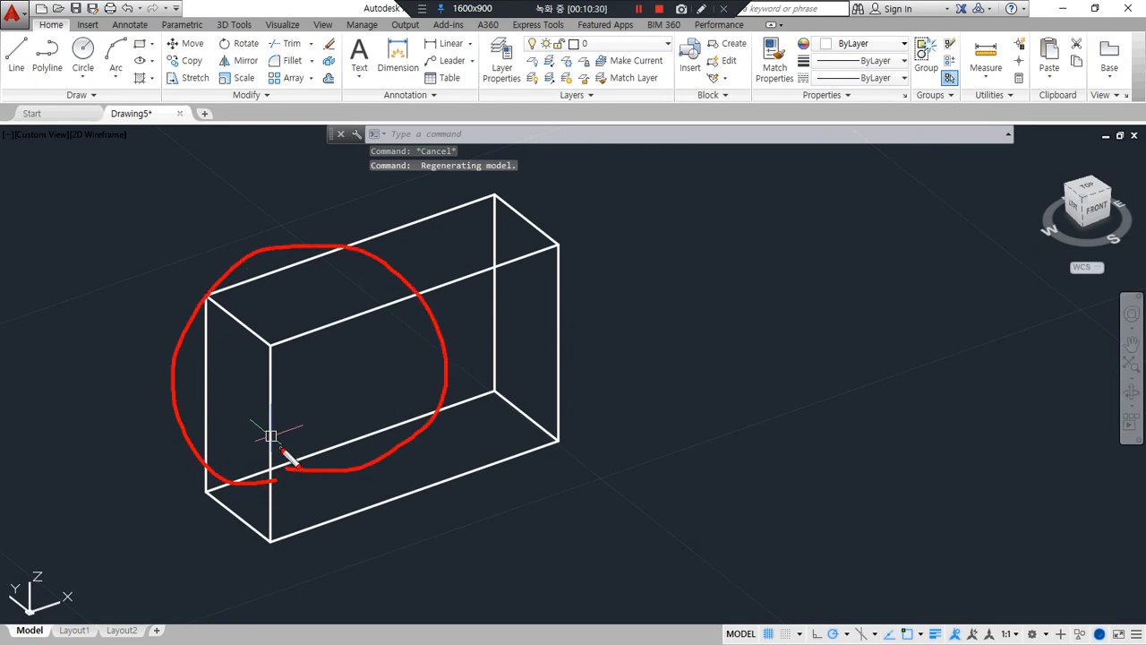
type("l")
key("Return")
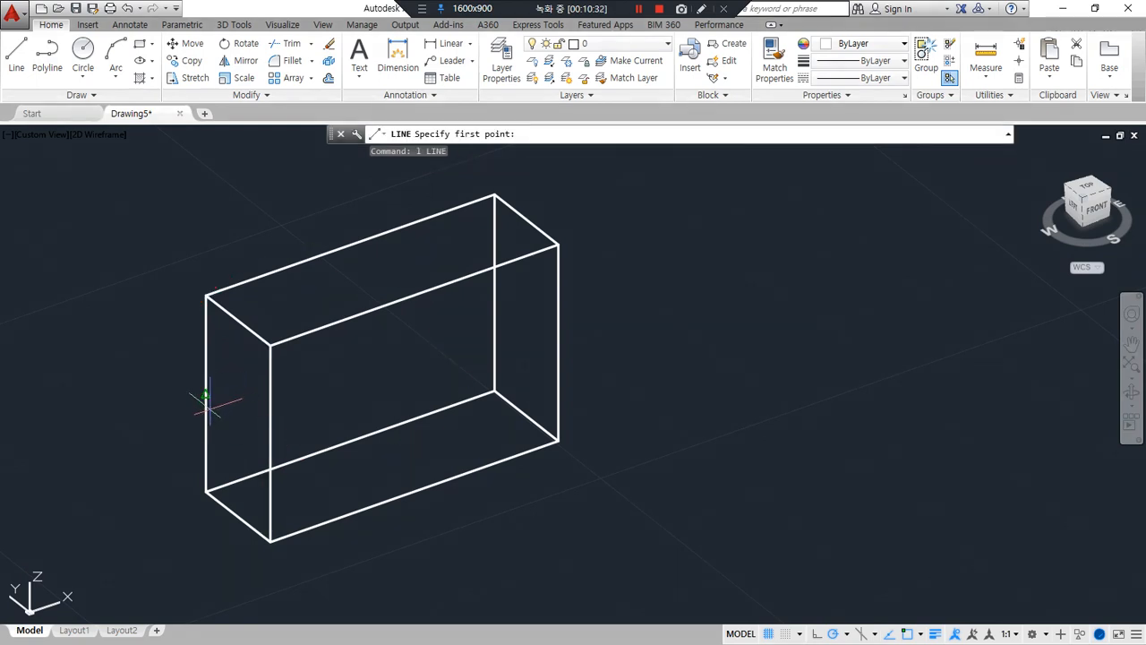
left_click(206, 396)
left_click(270, 439)
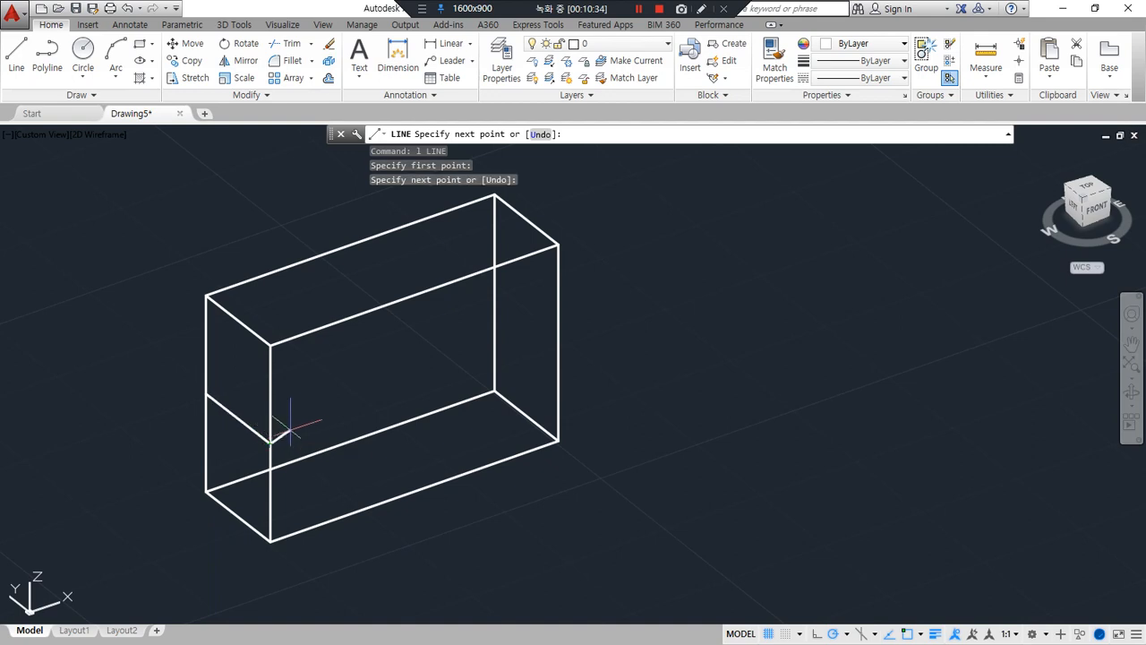
key("Escape")
Align the UCS to the box's front face: origin at the lower-left corner, X along the bottom edge, Y toward the upper-left corner
mouse_move(313, 439)
left_mouse_down()
mouse_move(208, 370)
mouse_move(405, 430)
left_mouse_up()
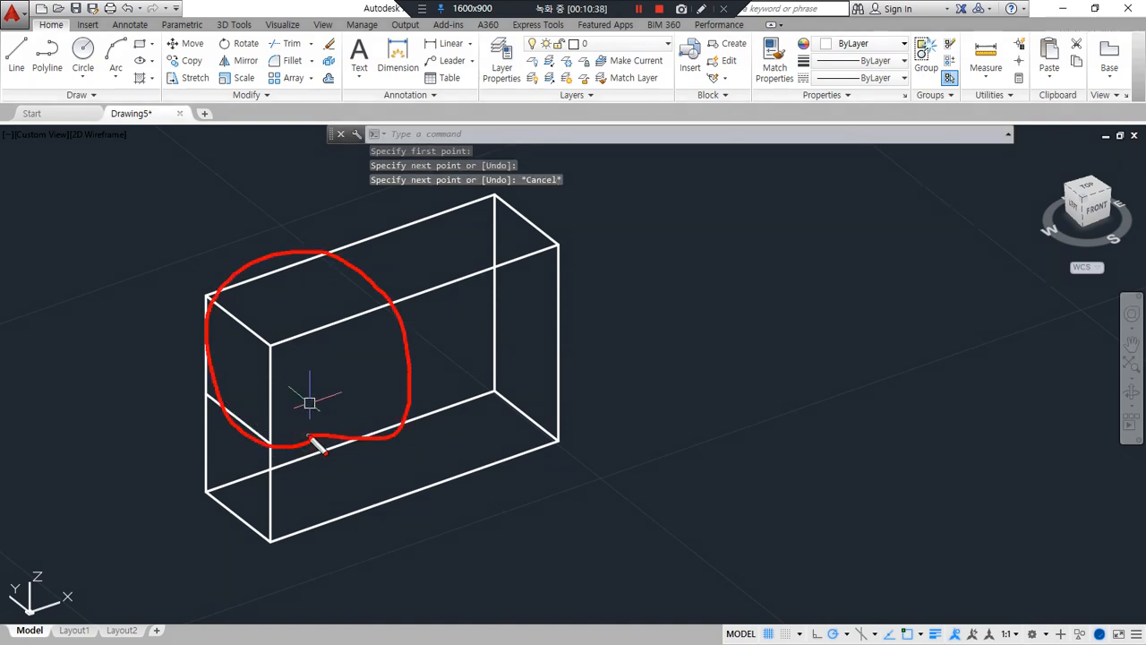
key("Escape")
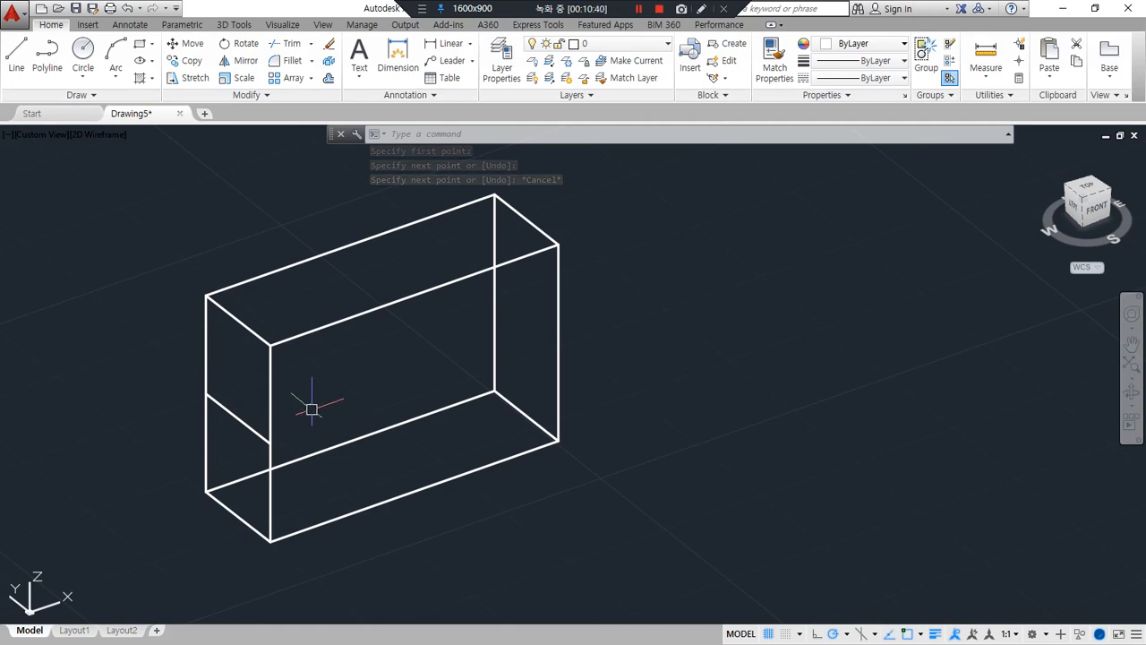
type("u")
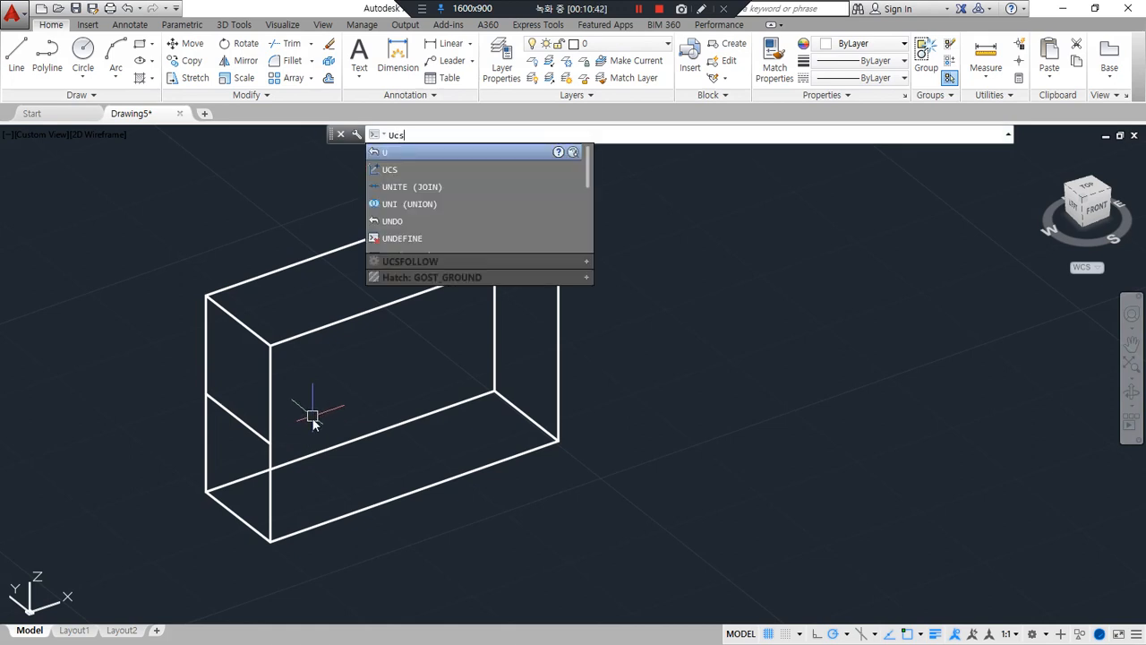
type("cs")
key("Return")
left_click(270, 542)
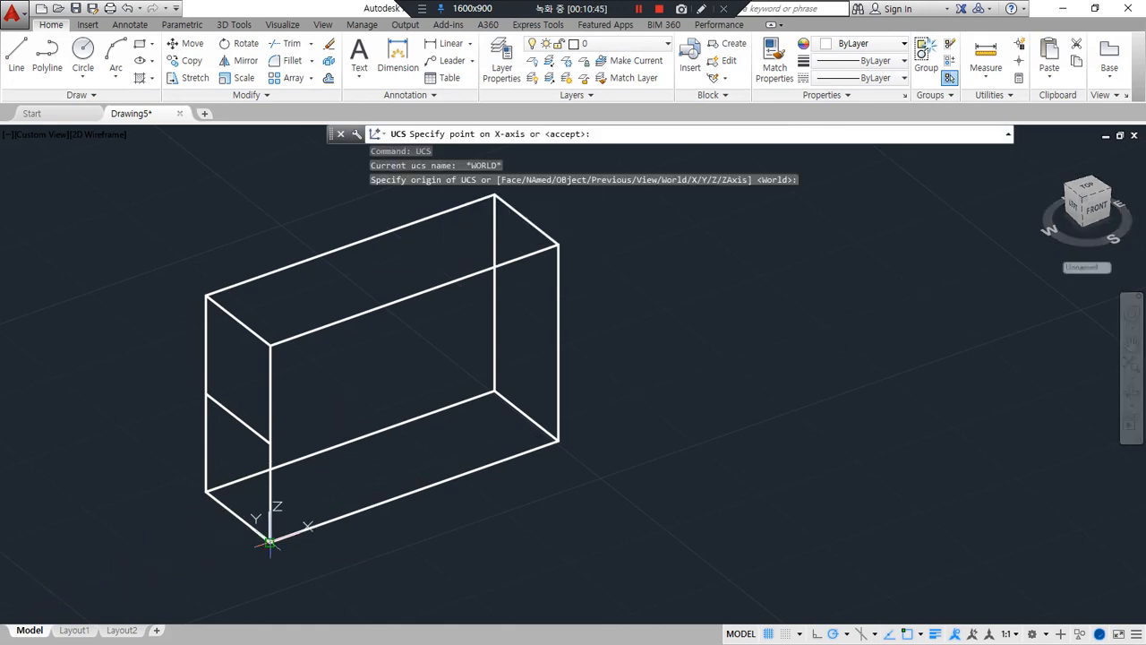
left_click(559, 439)
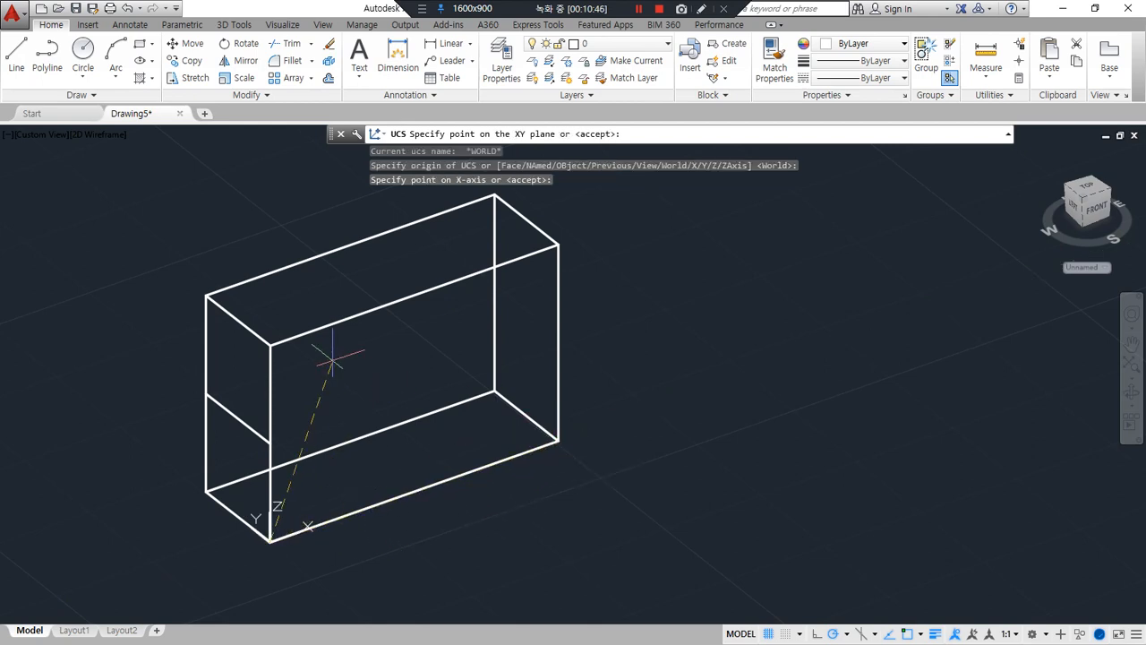
left_click(270, 345)
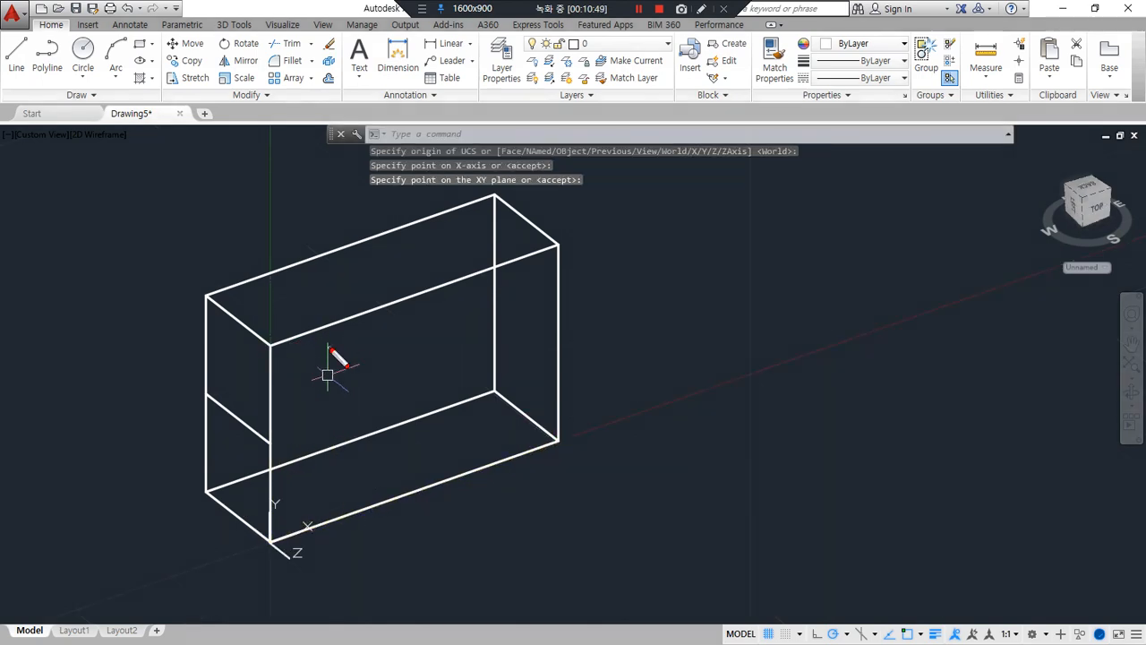
Try to offset the box's two left vertical edges inward and its top rectangle by 10
left_click_drag(371, 371, 285, 450)
left_click_drag(518, 281, 340, 481)
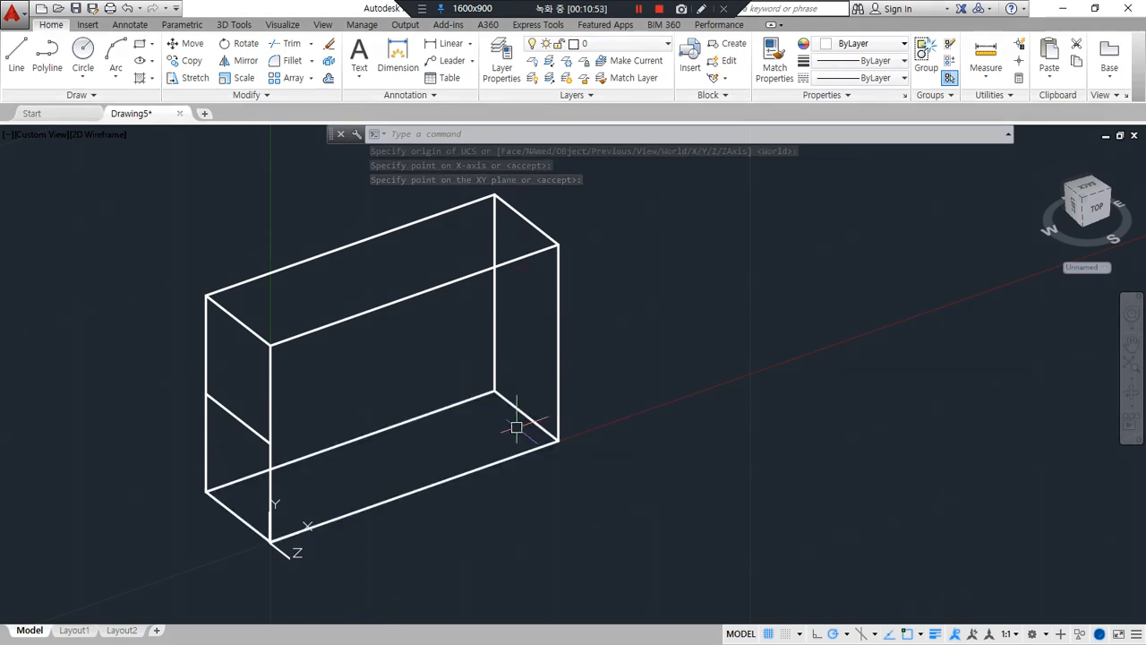
type("o")
key("Return")
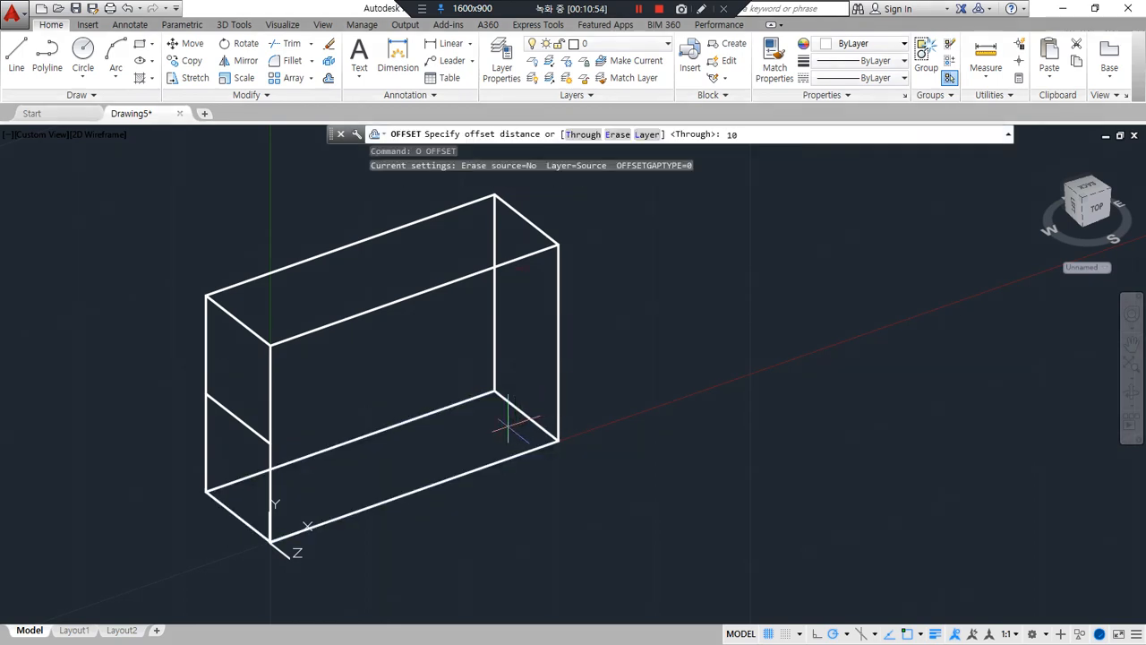
type("10")
key("Return")
left_click(268, 377)
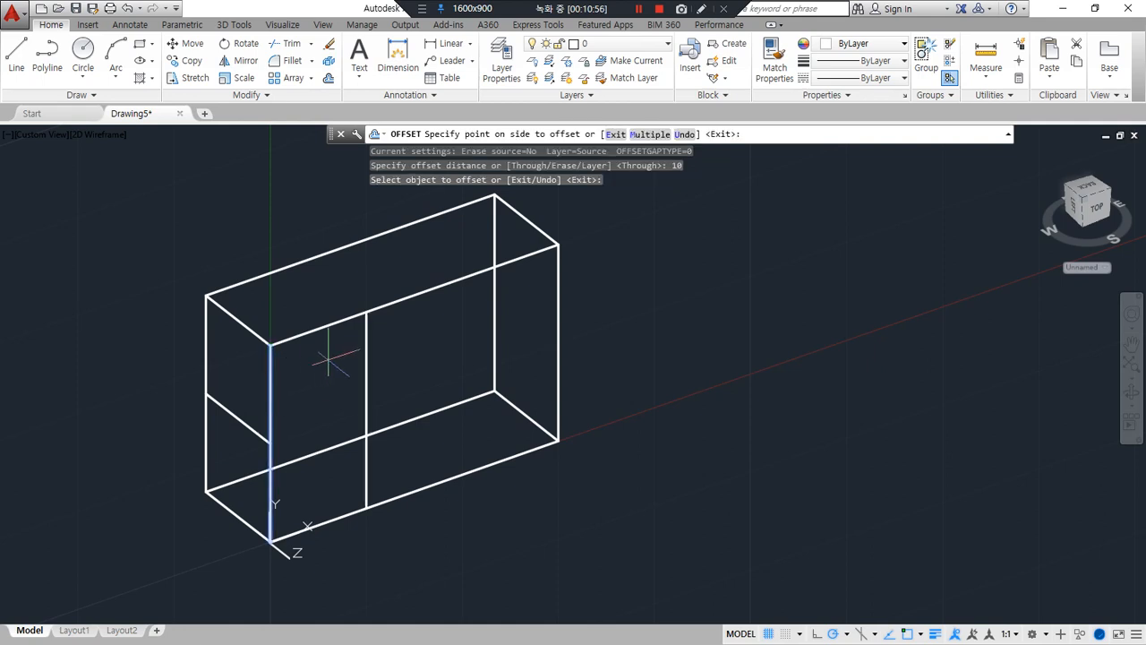
left_click(328, 350)
left_click(208, 353)
left_click(314, 289)
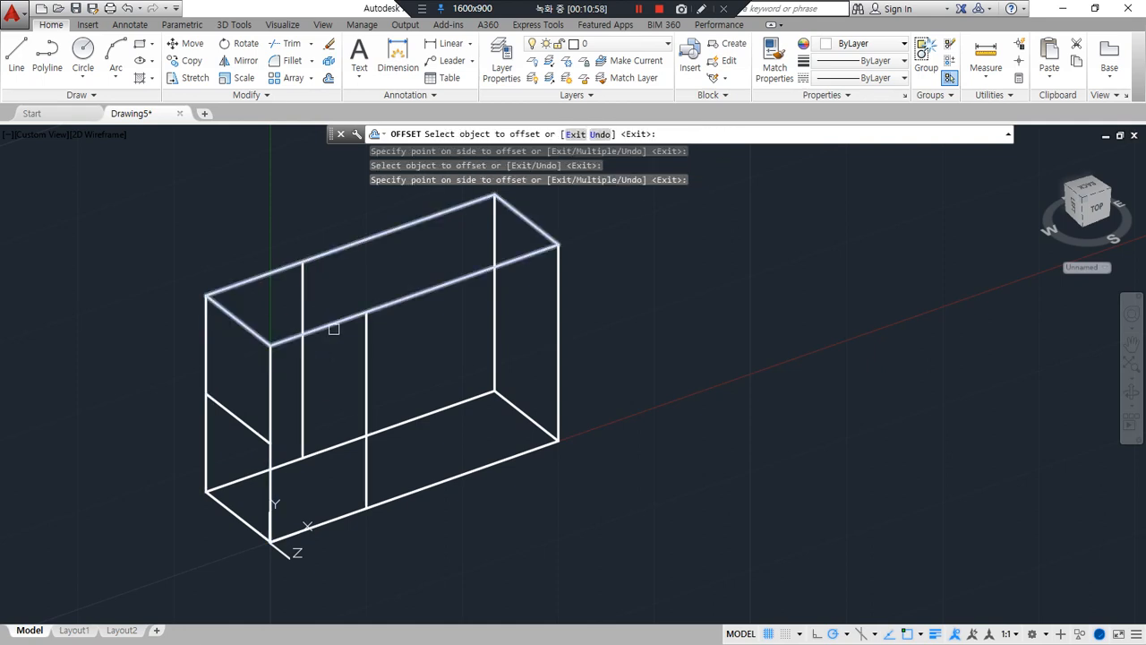
left_click(329, 325)
left_click(339, 357)
key("Escape")
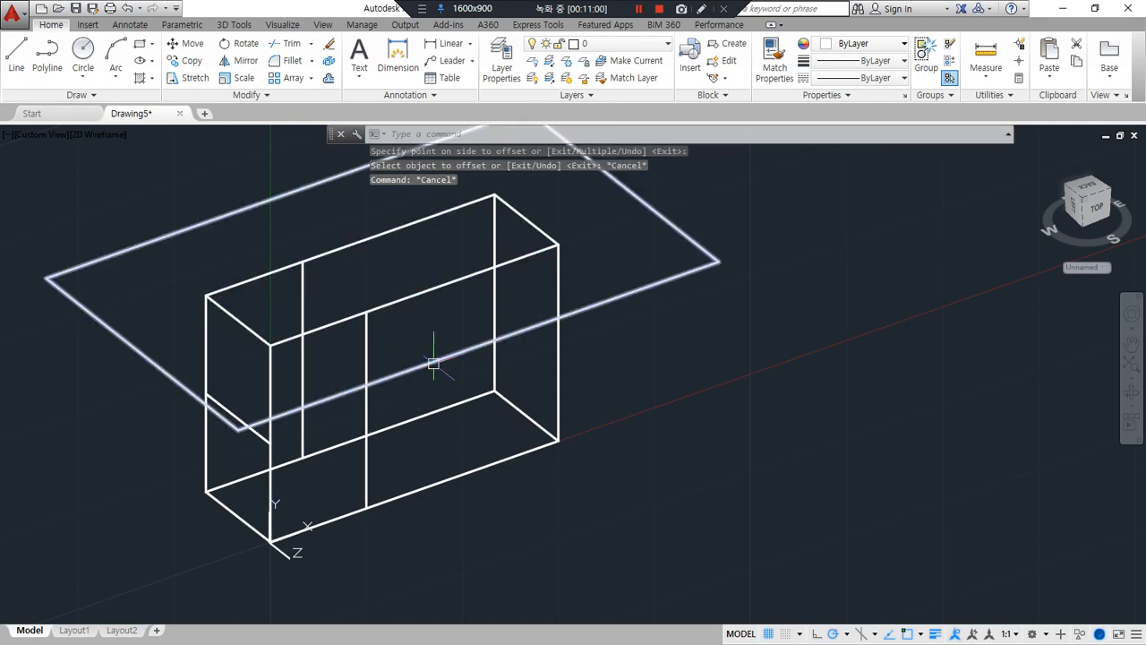
Explode the offset top rectangle, and undo both that explosion and the offsets
left_click(421, 362)
type("x")
key("Return")
key("ctrl+z")
key("ctrl+z")
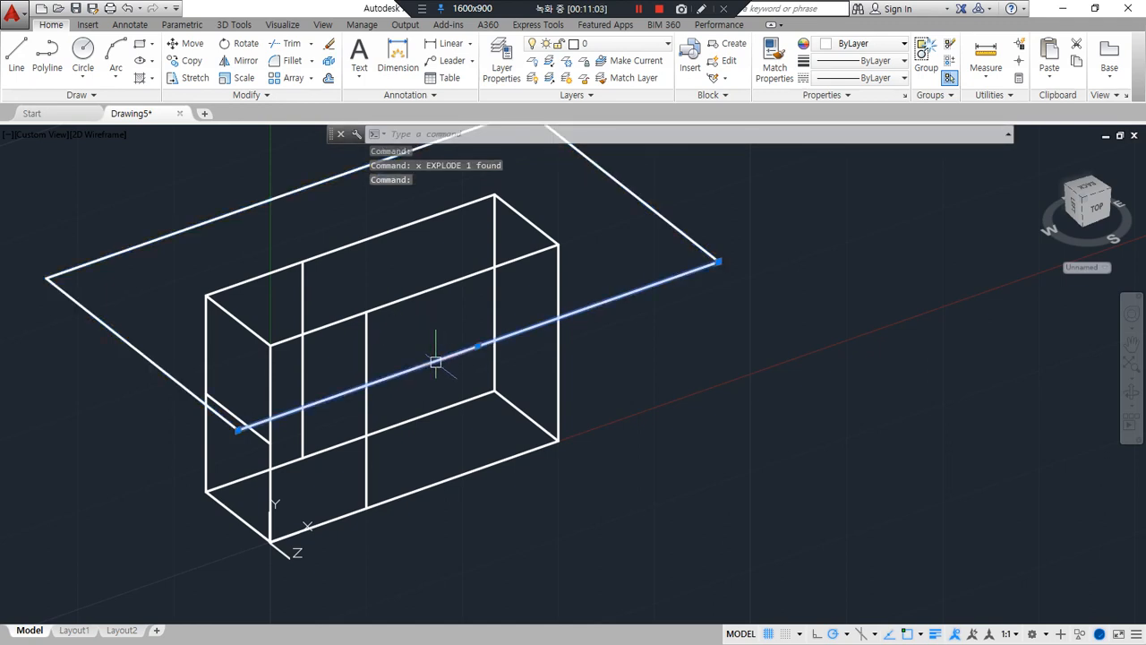
Explode the box's top rectangle into separate lines
left_click(379, 308)
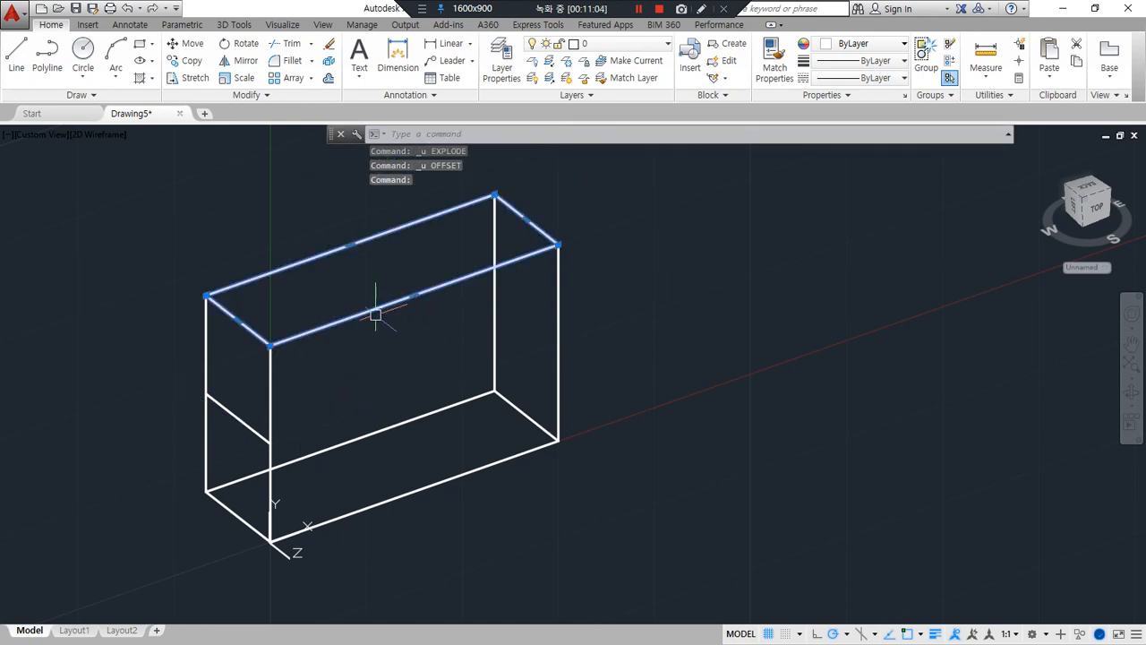
type("x")
key("Return")
key("Escape")
Offset the box's two left vertical edges inward and its two long top edges downward by 10
type("o")
key("Return")
type("10")
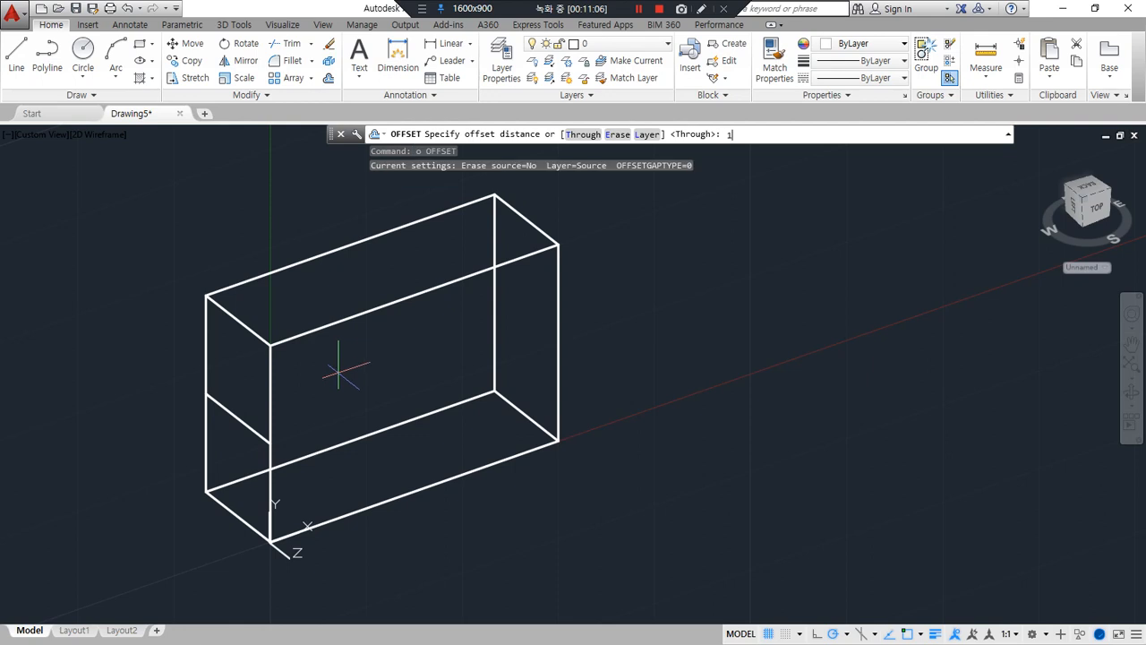
key("Return")
left_click(271, 391)
left_click(289, 385)
left_click(327, 325)
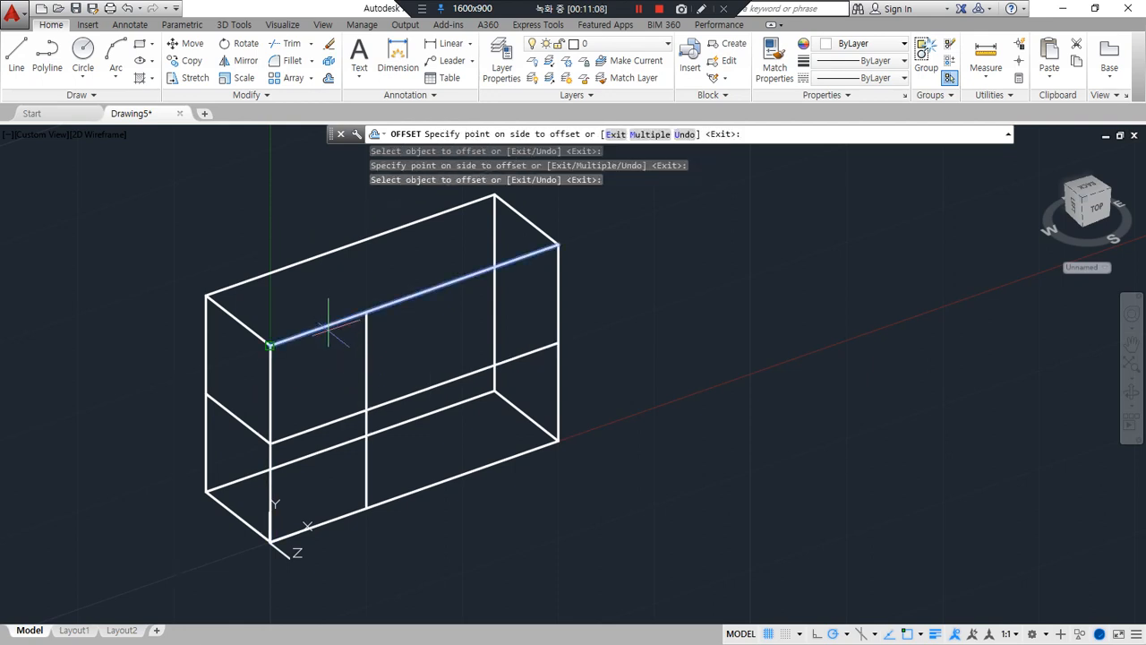
left_click(302, 295)
left_click(302, 262)
left_click(300, 273)
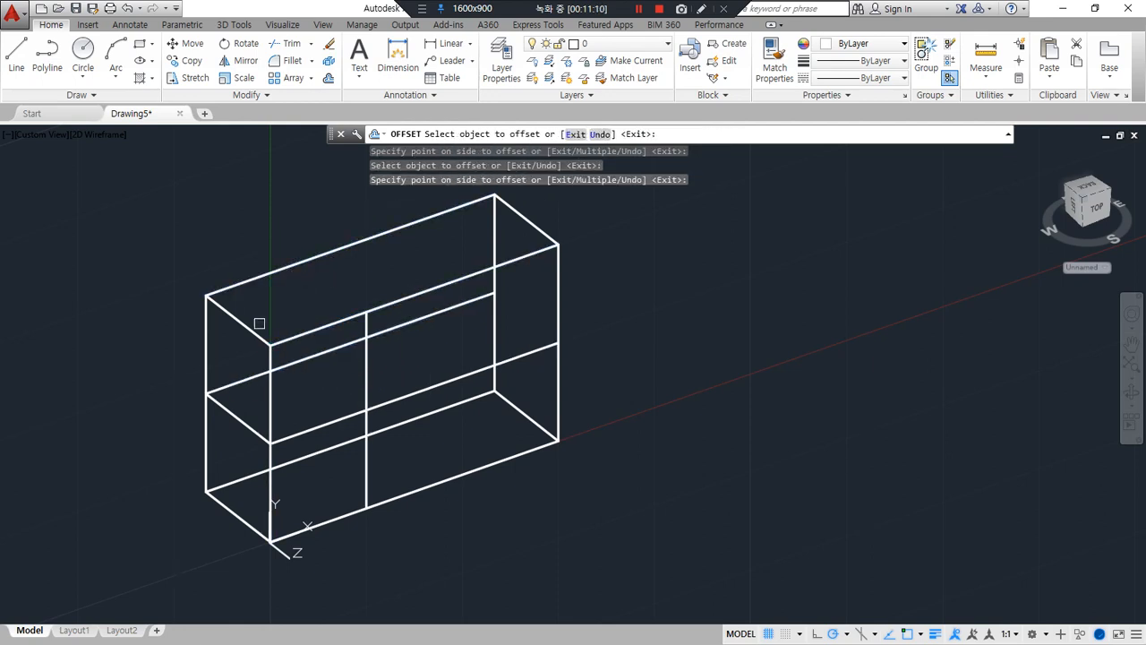
left_click(206, 343)
left_click(298, 367)
Fillet the offset horizontal and vertical lines into sharp inner notch corners on the back and front faces
type("f")
key("Return")
left_click(285, 362)
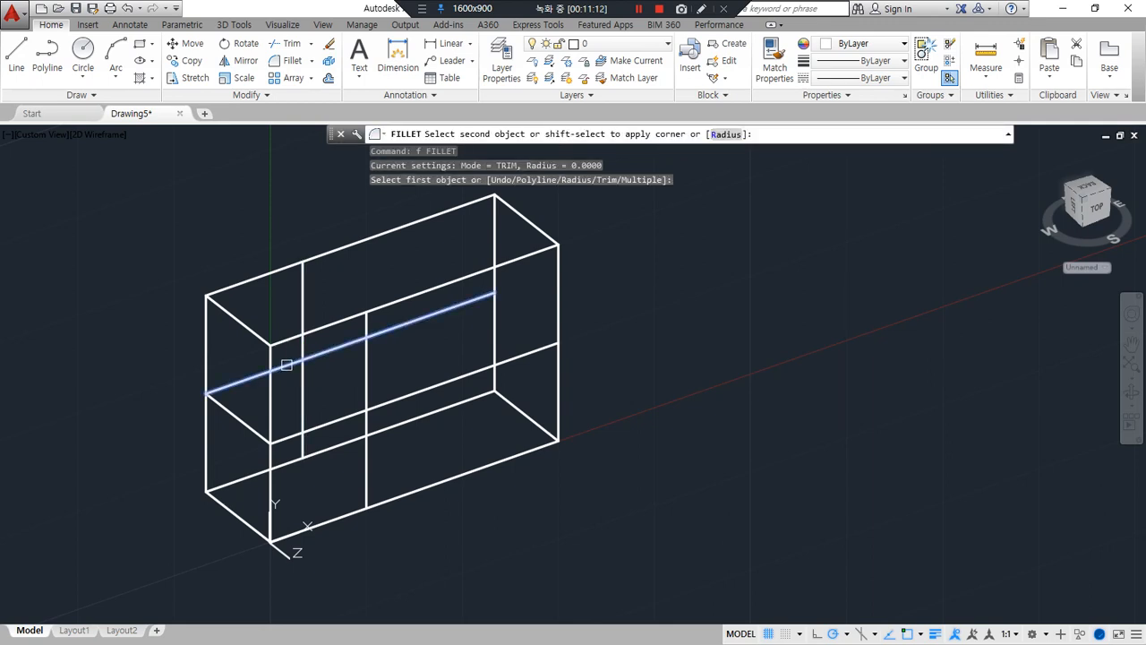
left_click(303, 346)
key("Return")
left_click(366, 395)
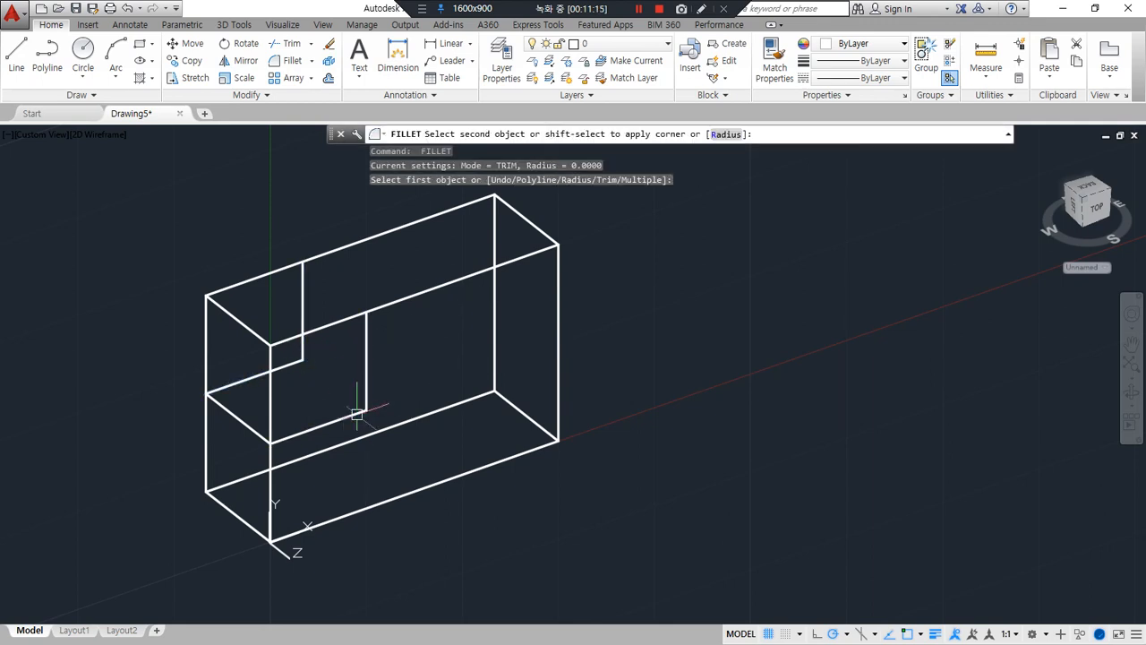
left_click(322, 427)
Fillet the mid-height line on the left face with both left vertical edges, removing the edge portions above it
key("Return")
left_click(281, 446)
left_click(270, 461)
key("Return")
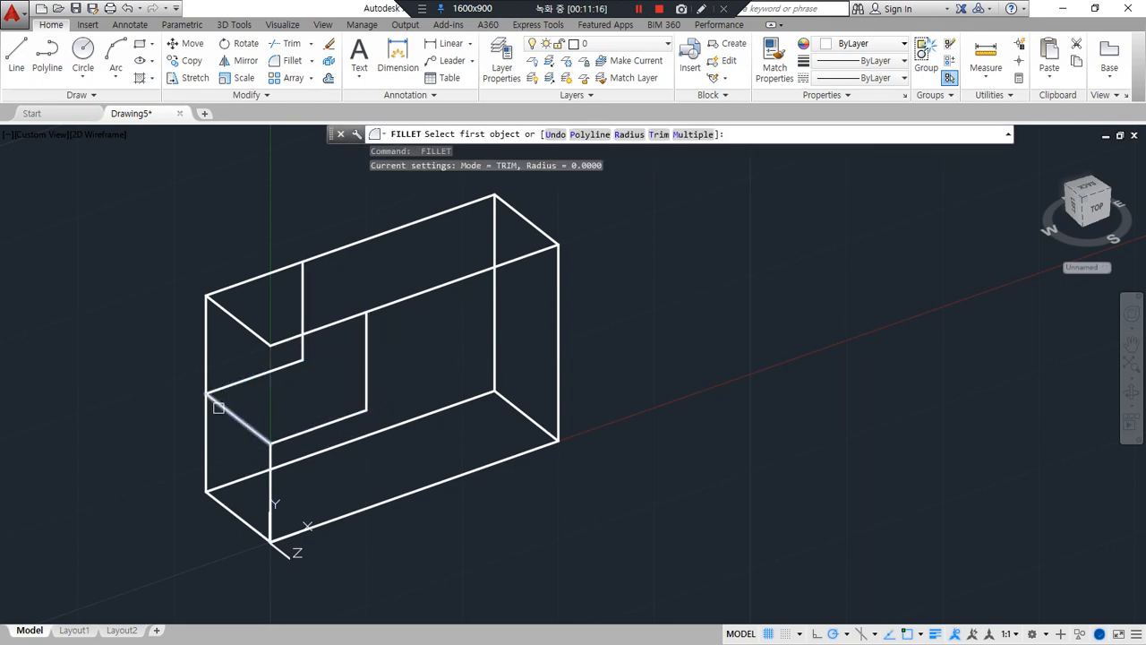
left_click(219, 404)
left_click(205, 419)
Fillet the two long top edges with the notch's vertical lines, removing the top edge portions over the notch on both faces
key("Return")
left_click(386, 302)
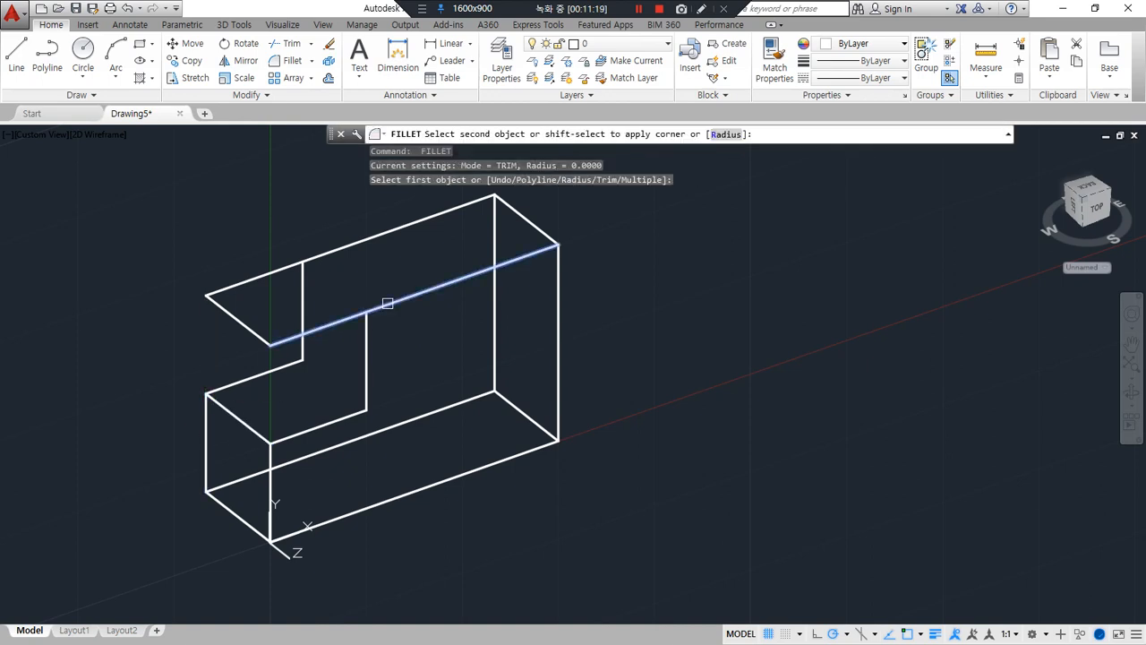
left_click(368, 330)
key("Return")
left_click(319, 262)
left_click(303, 296)
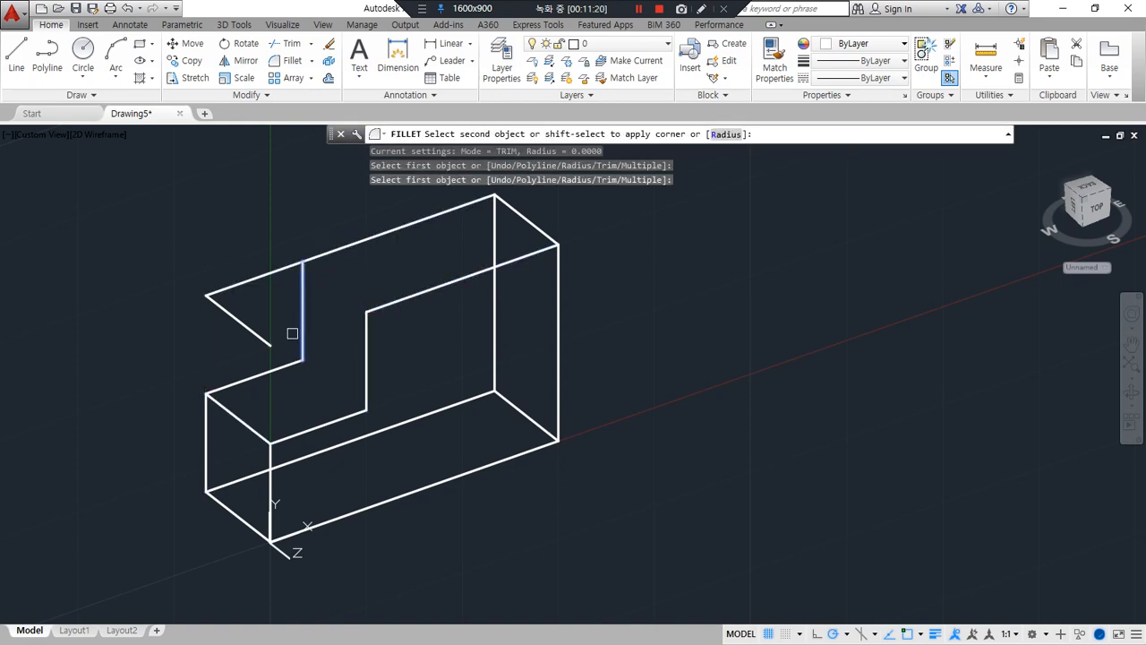
left_click(325, 253)
Copy the leftover top left depth edge to the notch's upper and inner corners to connect the front and back faces
type("co")
key("Return")
left_click(238, 319)
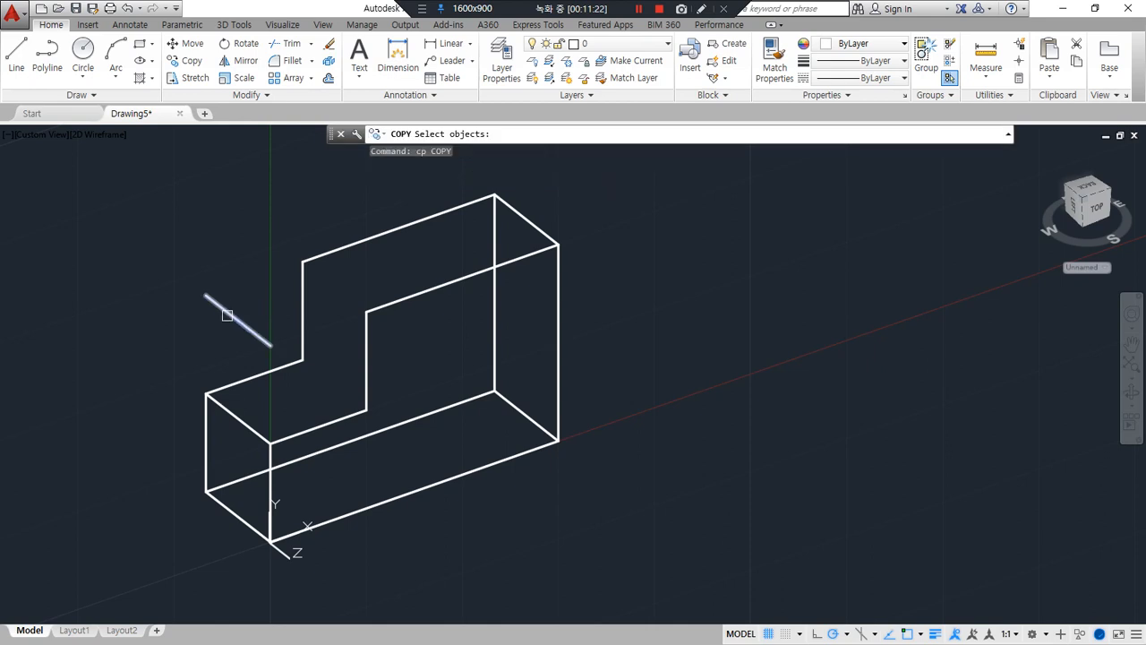
key("Return")
left_click(205, 295)
left_click(303, 261)
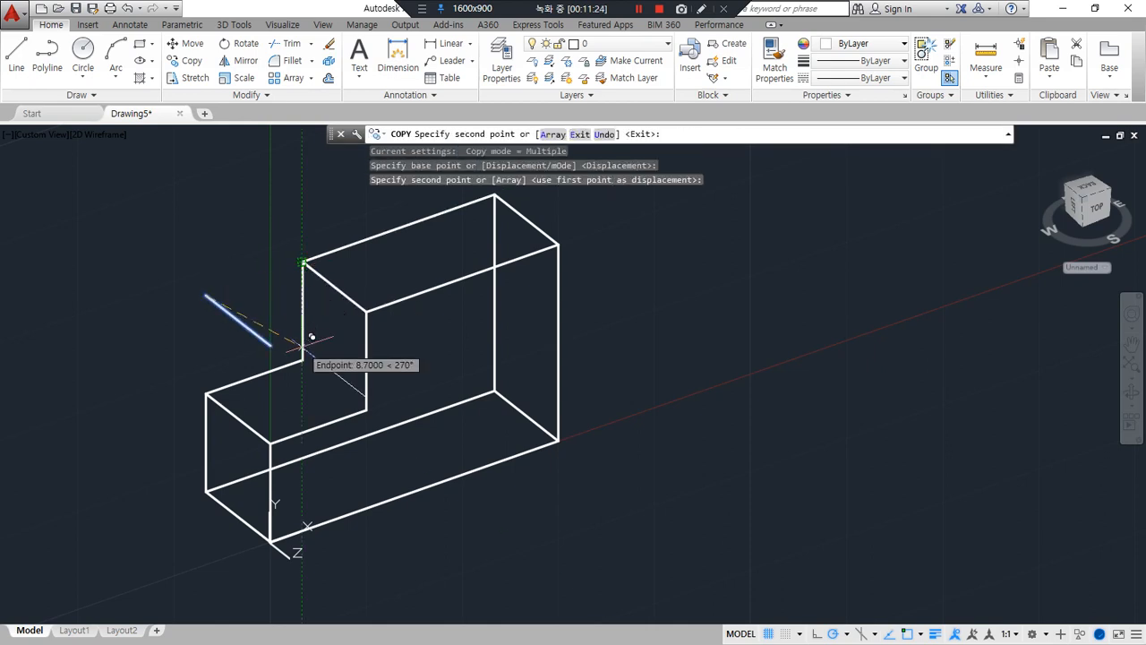
left_click(302, 359)
key("Return")
Erase the leftover depth edge floating above the notch
left_click(229, 312)
type("e")
key("Return")
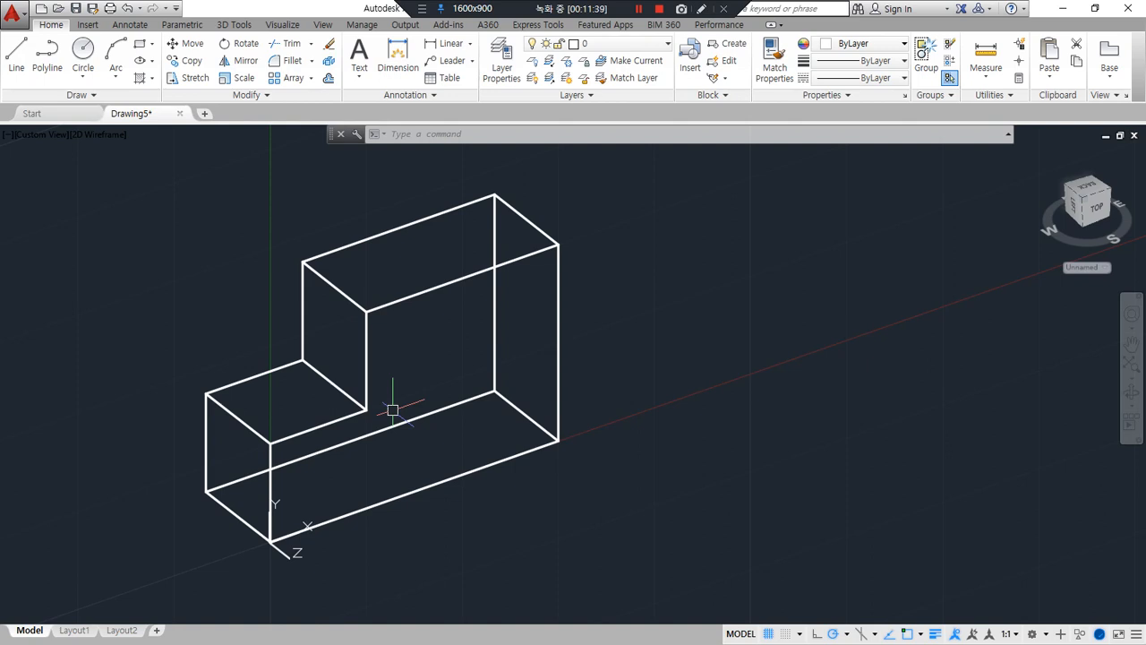
Align the UCS with the next box's front face, origin at its lower-left corner, X along the bottom edge, Y up the vertical edge
scroll(700, 228, "down", 5)
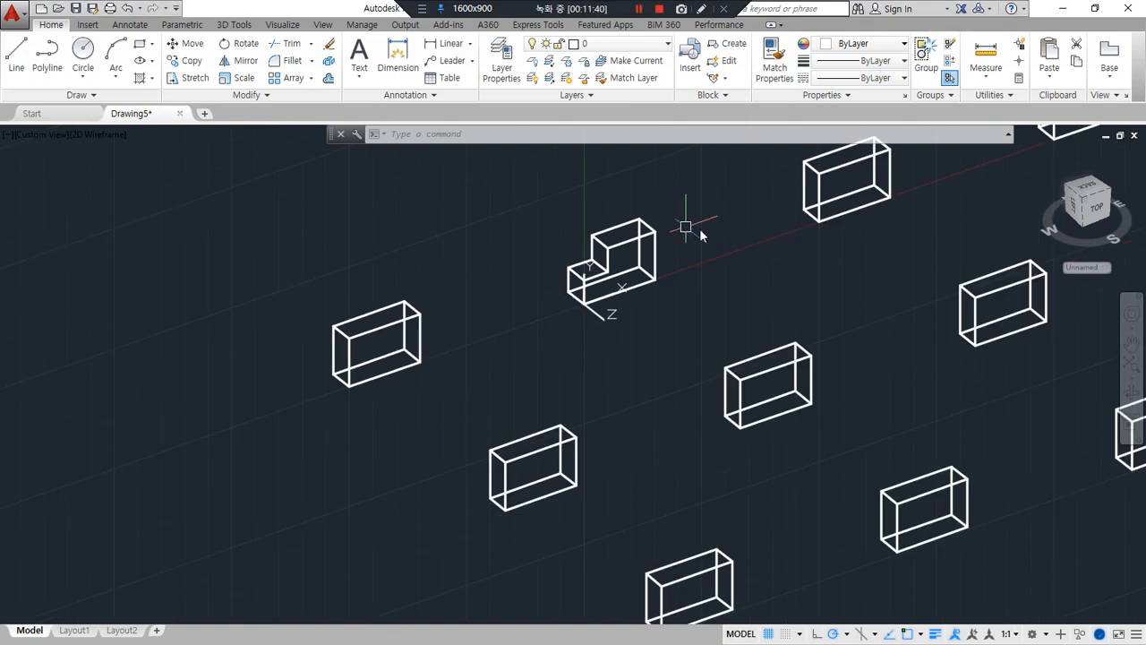
mouse_move(685, 302)
middle_mouse_down()
mouse_move(532, 414)
mouse_move(450, 437)
middle_mouse_up()
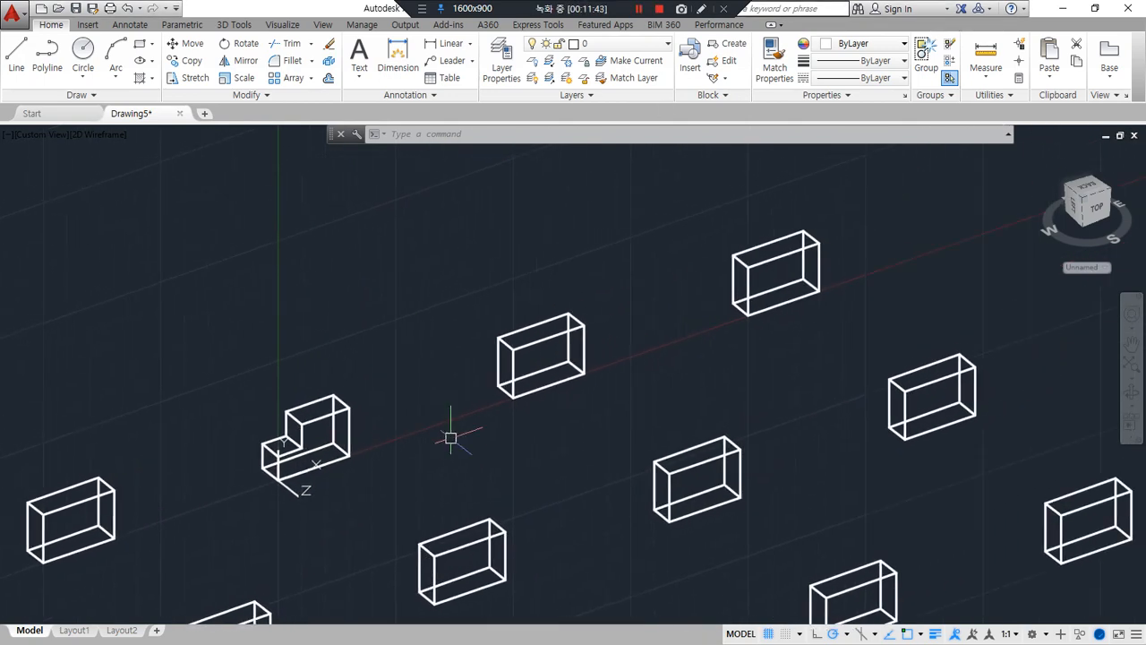
left_click(0, 182)
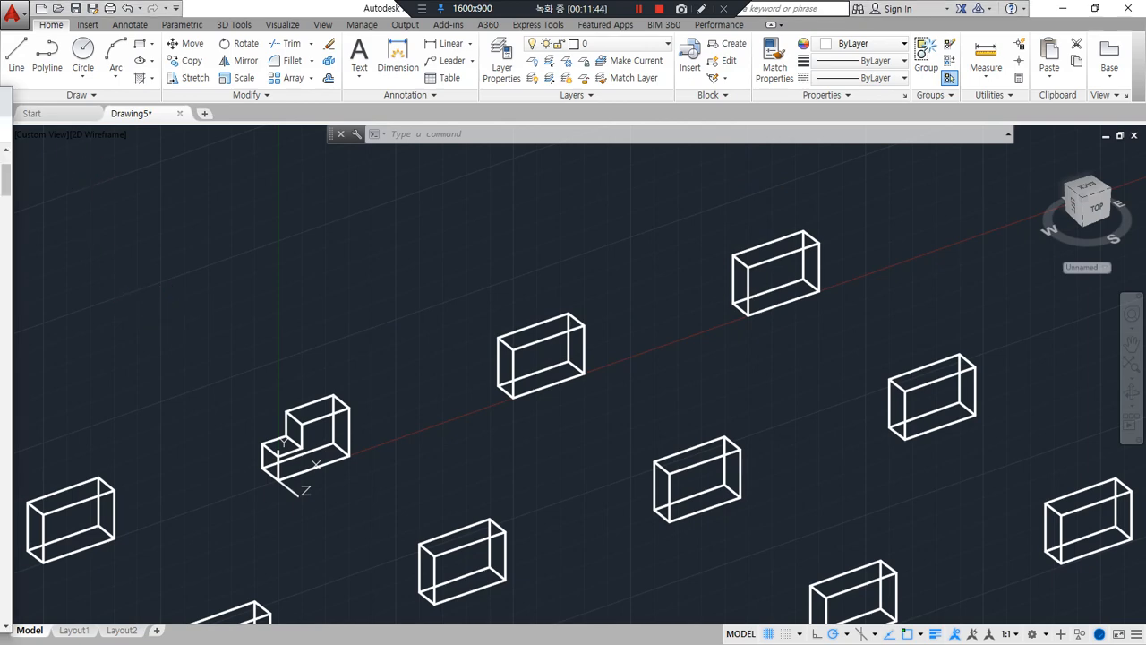
scroll(545, 356, "up", 5)
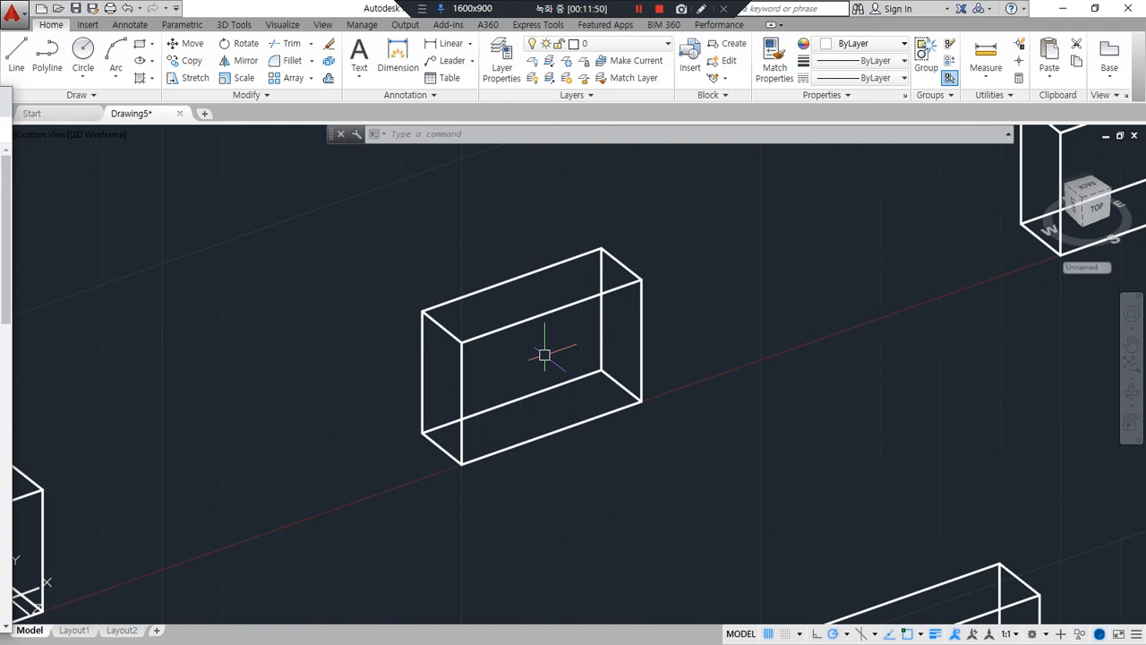
left_click(609, 427)
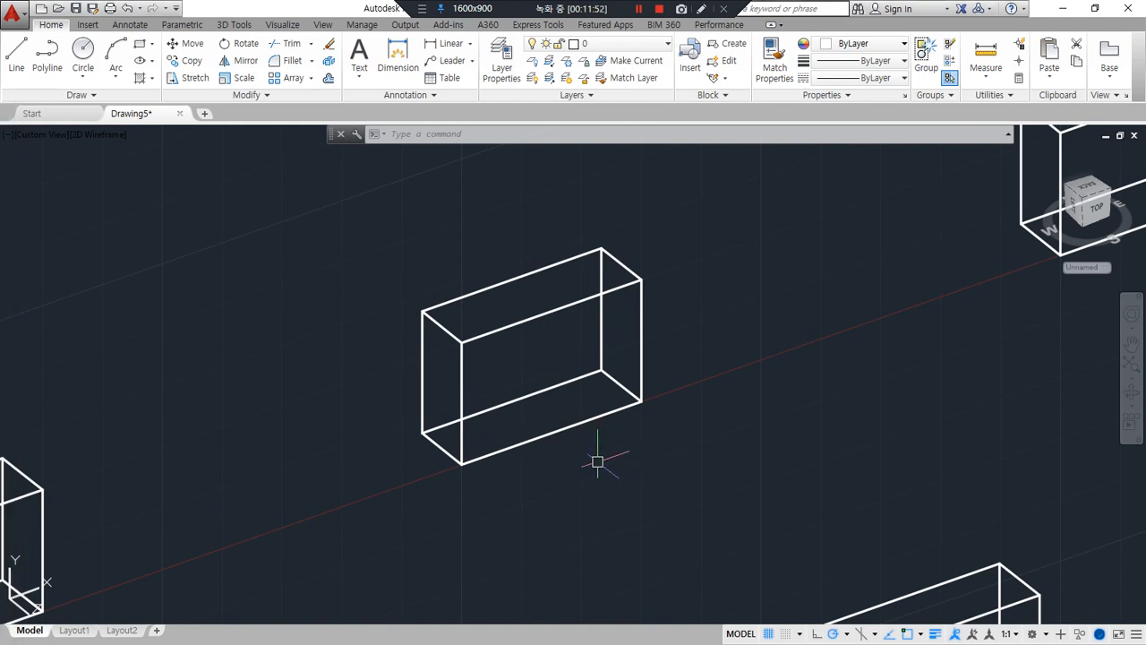
type("ucs")
key("Return")
left_click(461, 465)
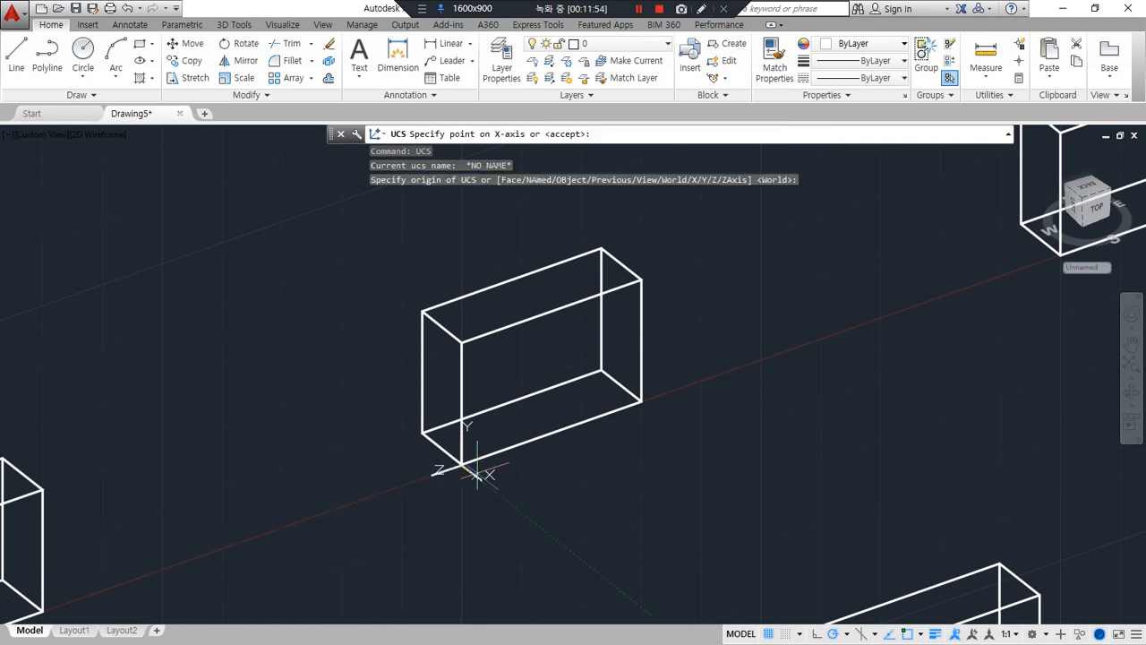
left_click(639, 402)
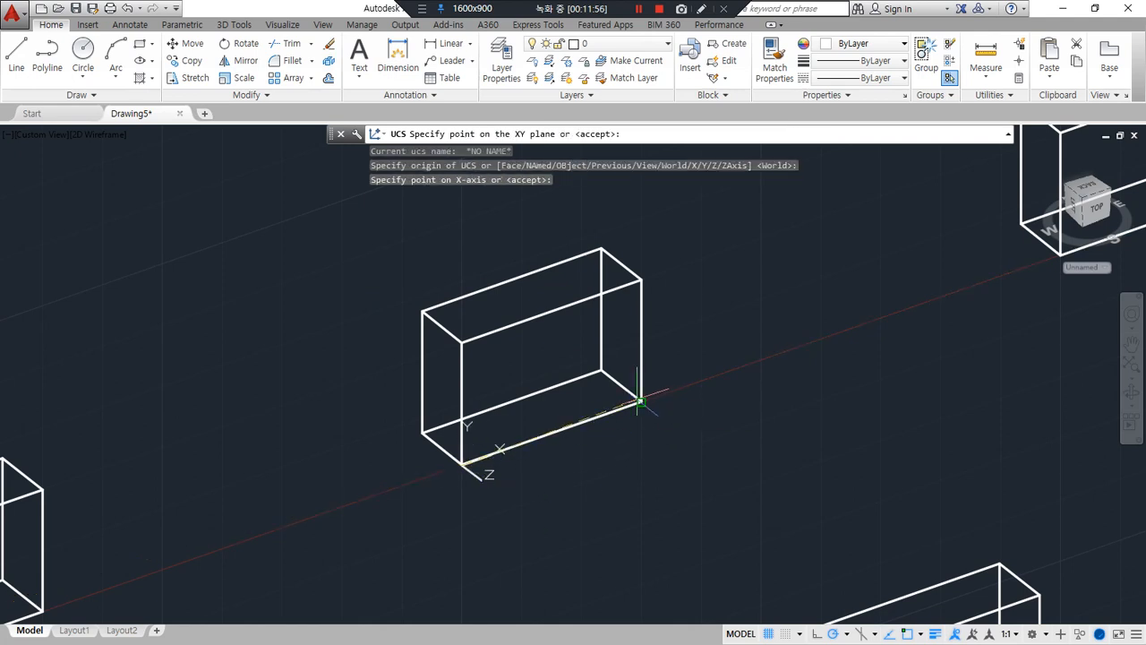
left_click(462, 343)
Explode the box's rectangles and all remaining rectangles in the drawing into separate lines
type("x")
key("Return")
left_click(540, 287)
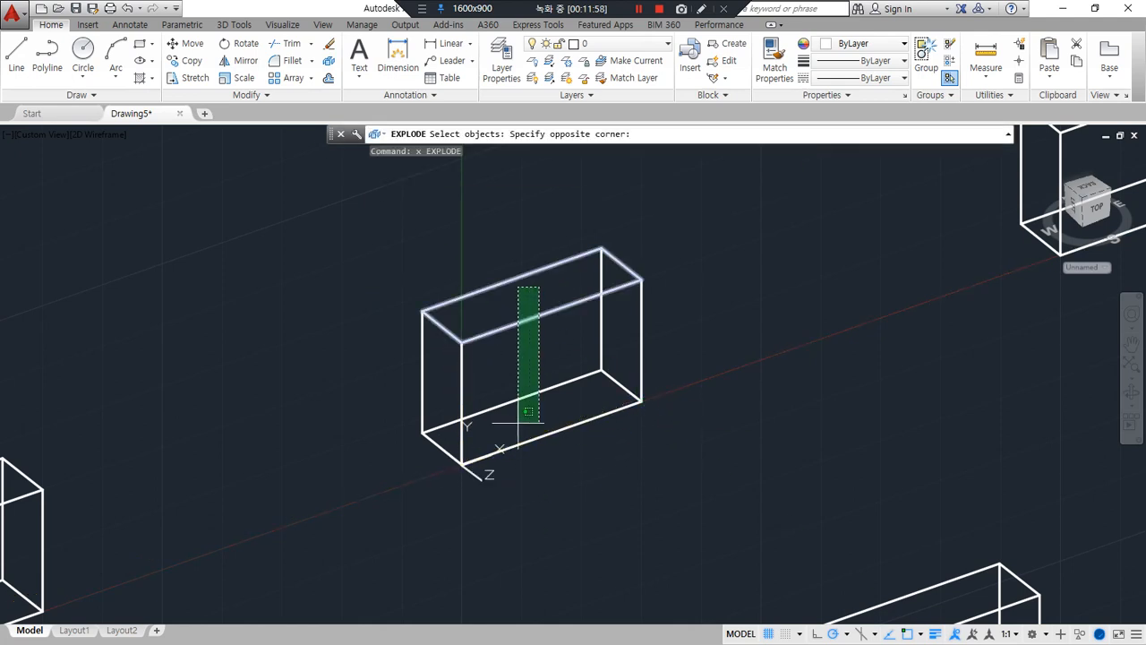
left_click(502, 472)
key("Return")
key("Return")
type("all")
key("Return")
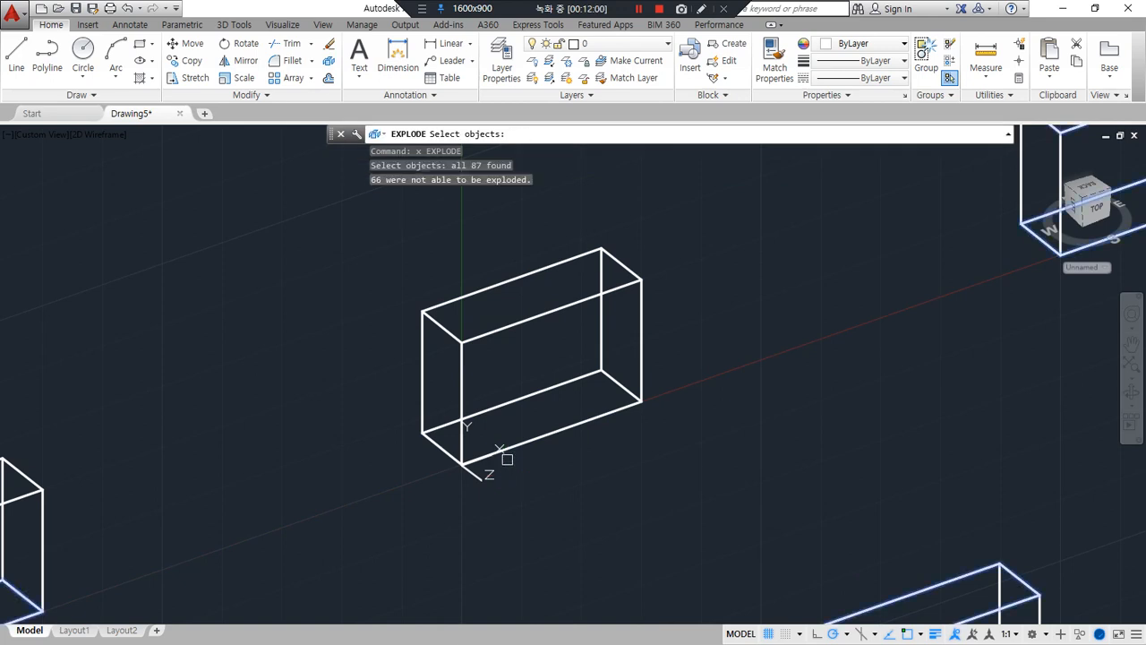
key("Return")
Offset the front face's two vertical edges inward and its top edge downward by 10
type("o")
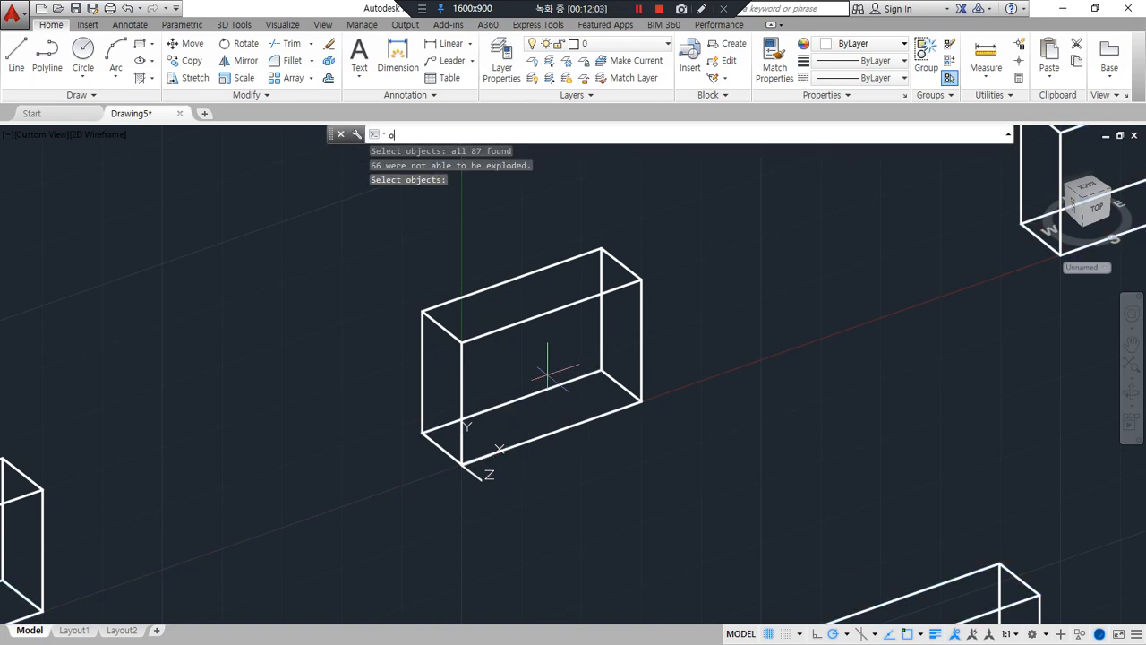
key("Return")
type("10")
key("Return")
left_click(461, 372)
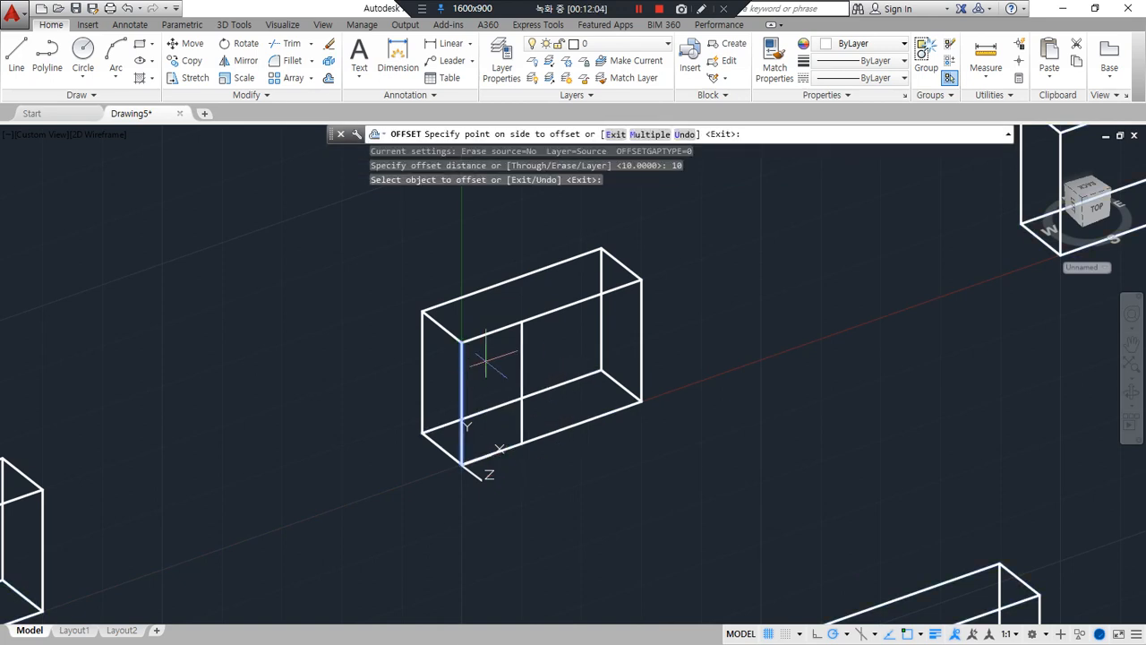
left_click(501, 354)
left_click(639, 319)
left_click(560, 326)
left_click(524, 318)
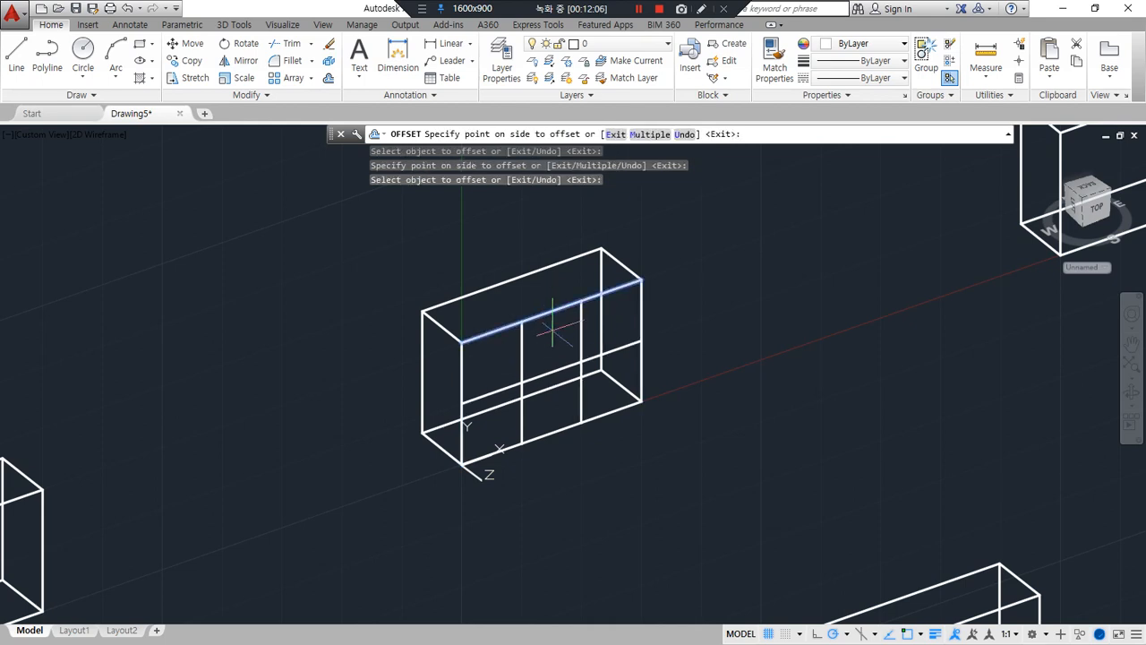
left_click(568, 340)
scroll(571, 344, "up", 4)
key("Return")
Fillet the offset horizontal line with both offset vertical lines to form the notch's sharp lower corners on the front face
type("f")
key("Return")
left_click(591, 348)
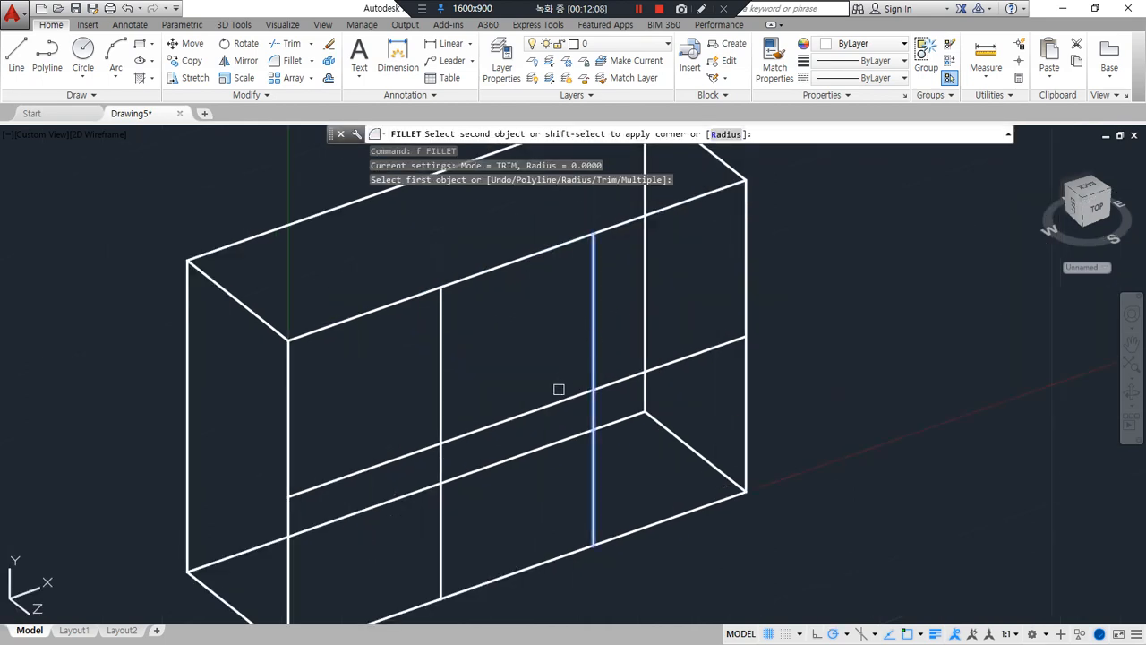
left_click(538, 405)
Trim the front face's top edge between the notch's two vertical lines
key("Return")
left_click(475, 424)
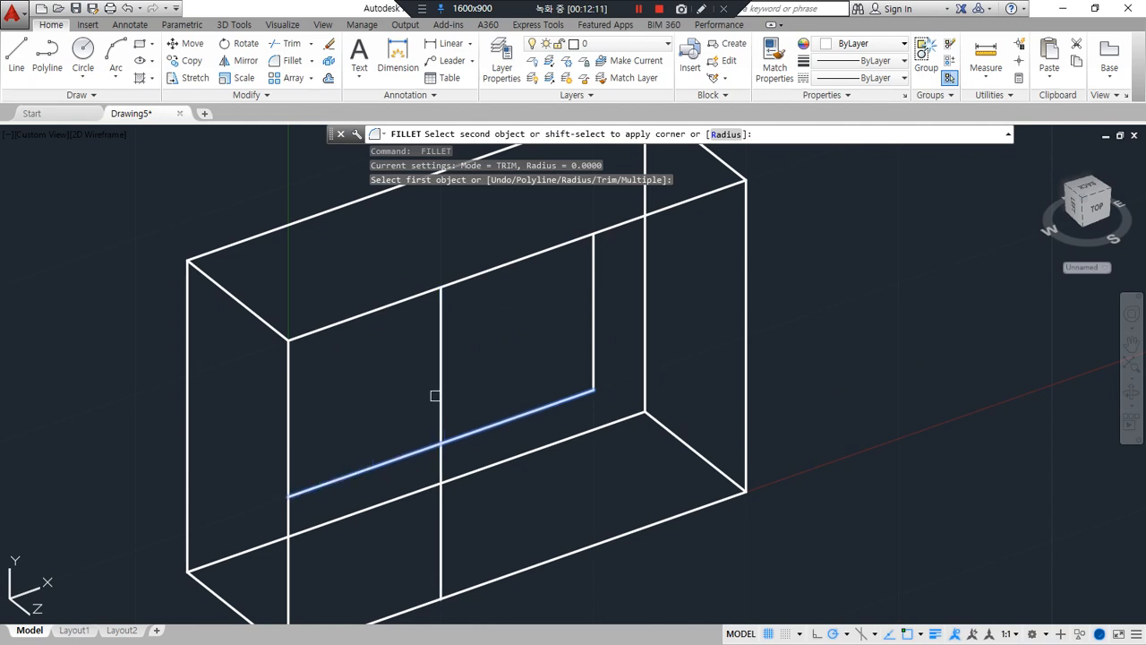
left_click(439, 395)
type("tr")
key("Return")
key("Return")
left_click(511, 258)
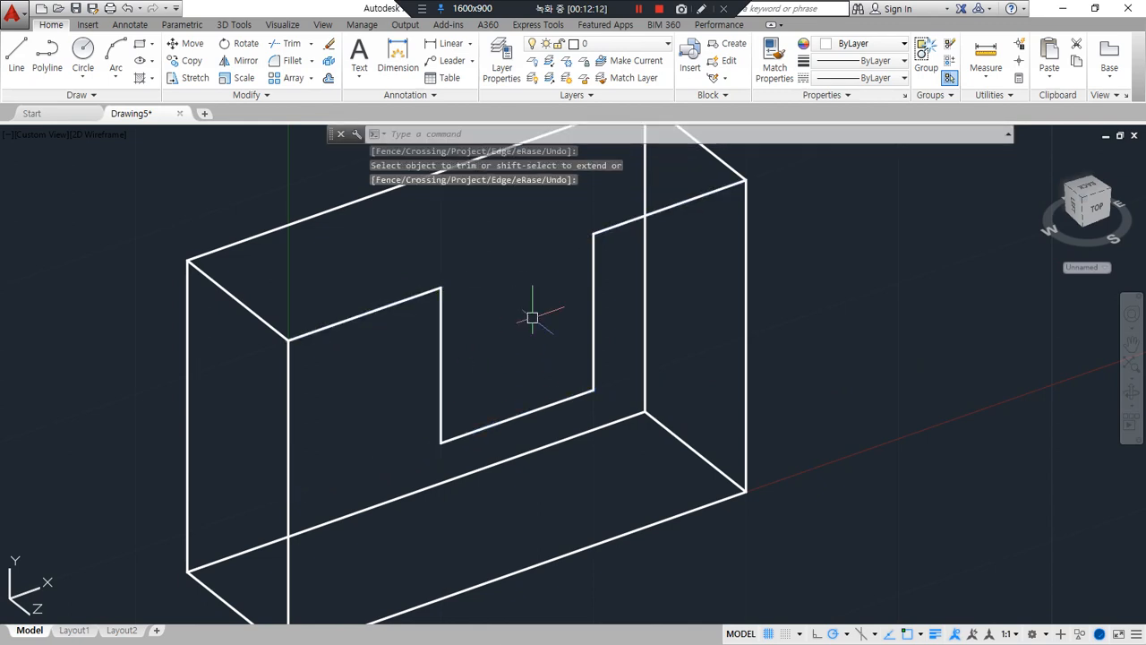
scroll(532, 317, "down", 3)
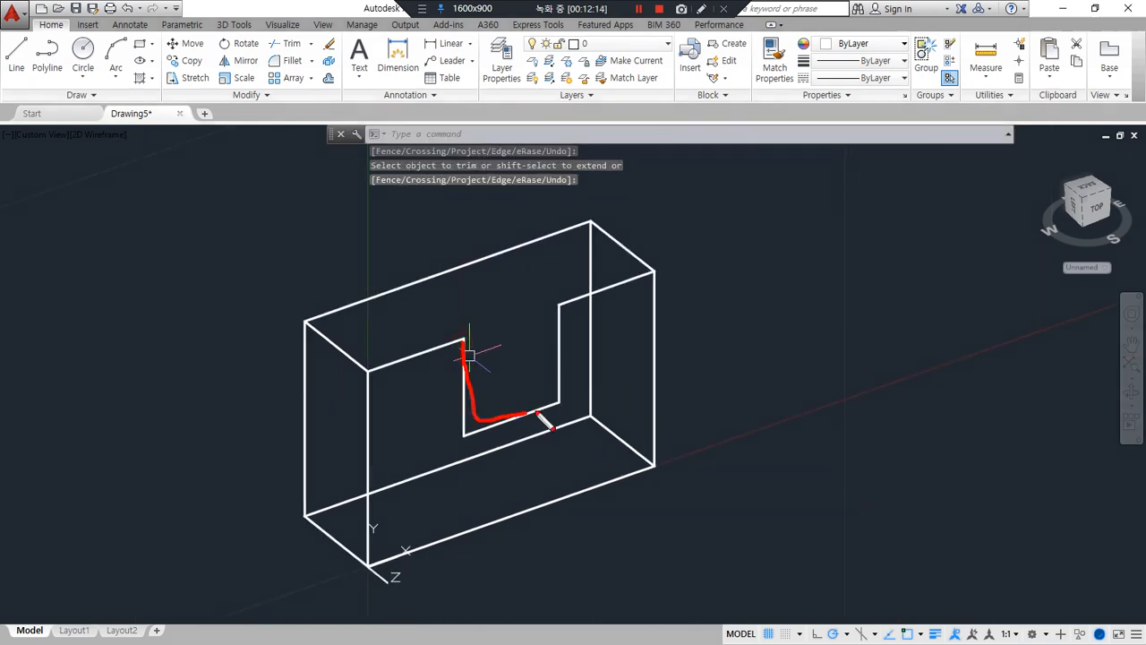
left_click_drag(476, 468, 589, 376)
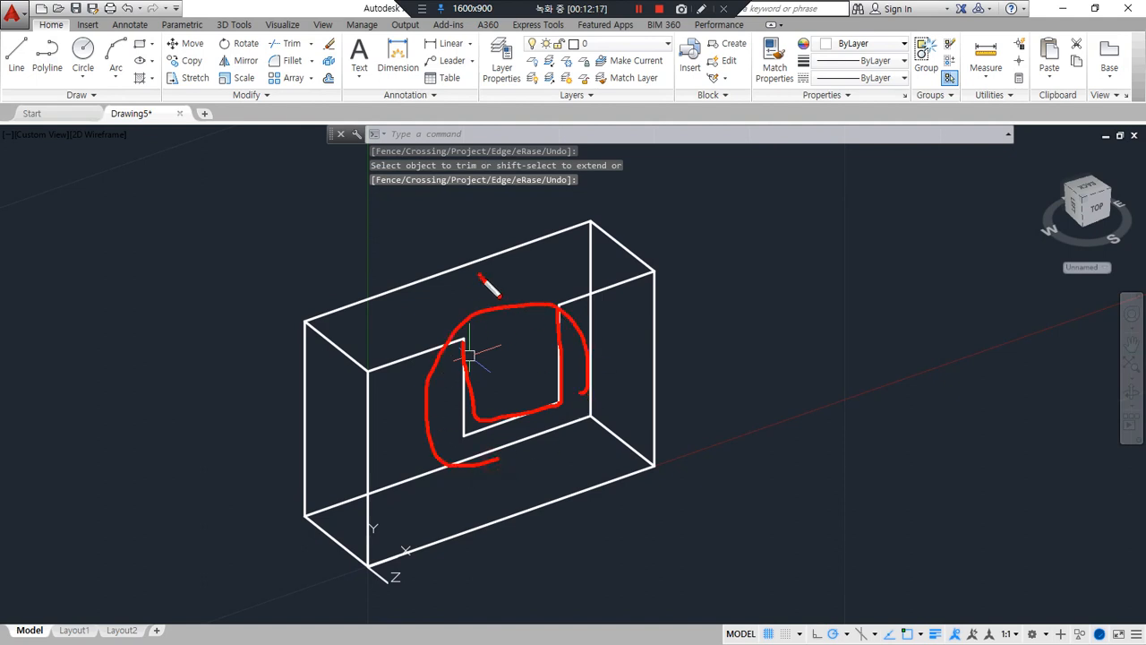
left_click_drag(483, 271, 490, 236)
key("Escape")
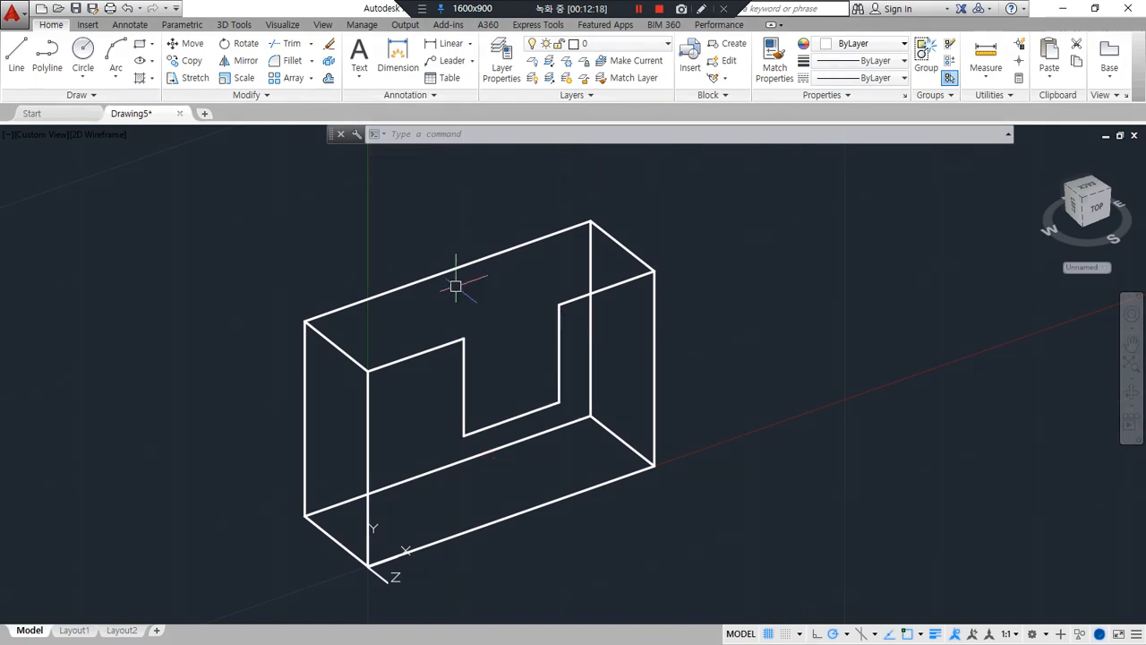
type("cl")
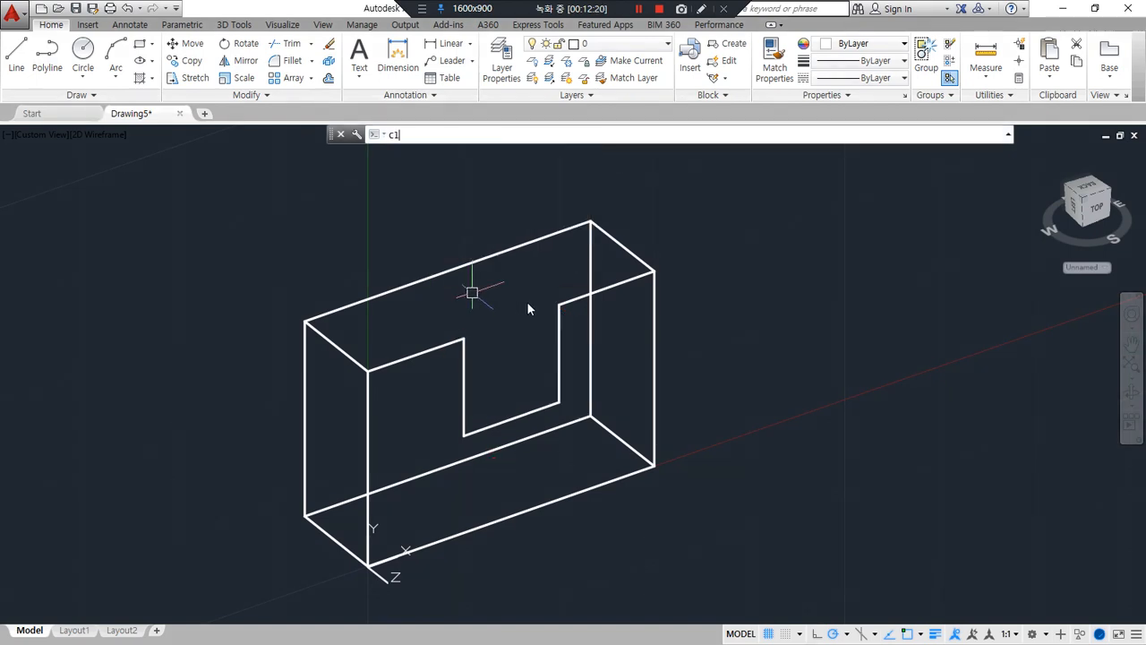
key("space")
key("Escape")
Copy the three notch lines from the front face to the back face, using the box's top left corners as reference points
type("cp")
key("space")
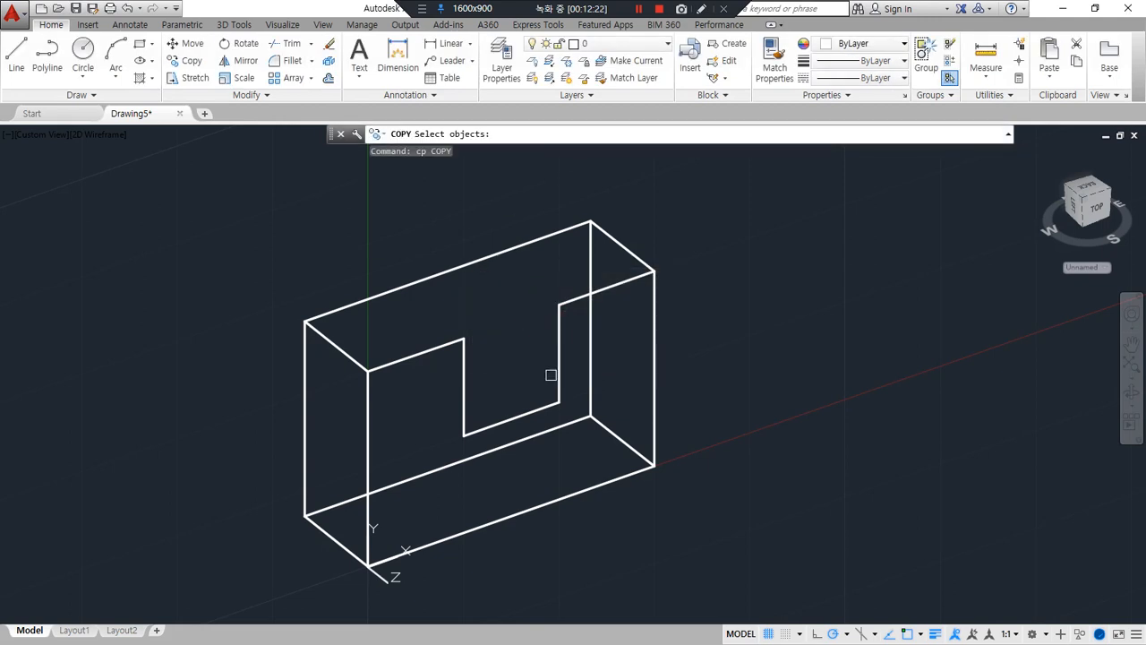
left_click(556, 373)
left_click(521, 411)
left_click(469, 383)
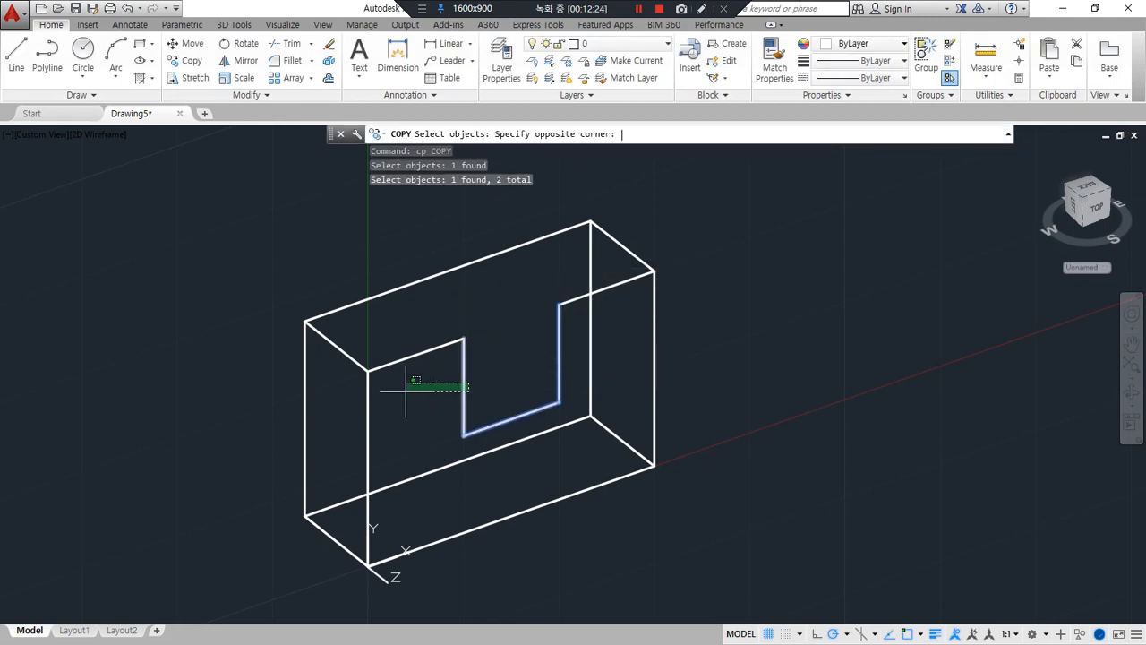
key("space")
left_click(402, 391)
key("space")
left_click(368, 369)
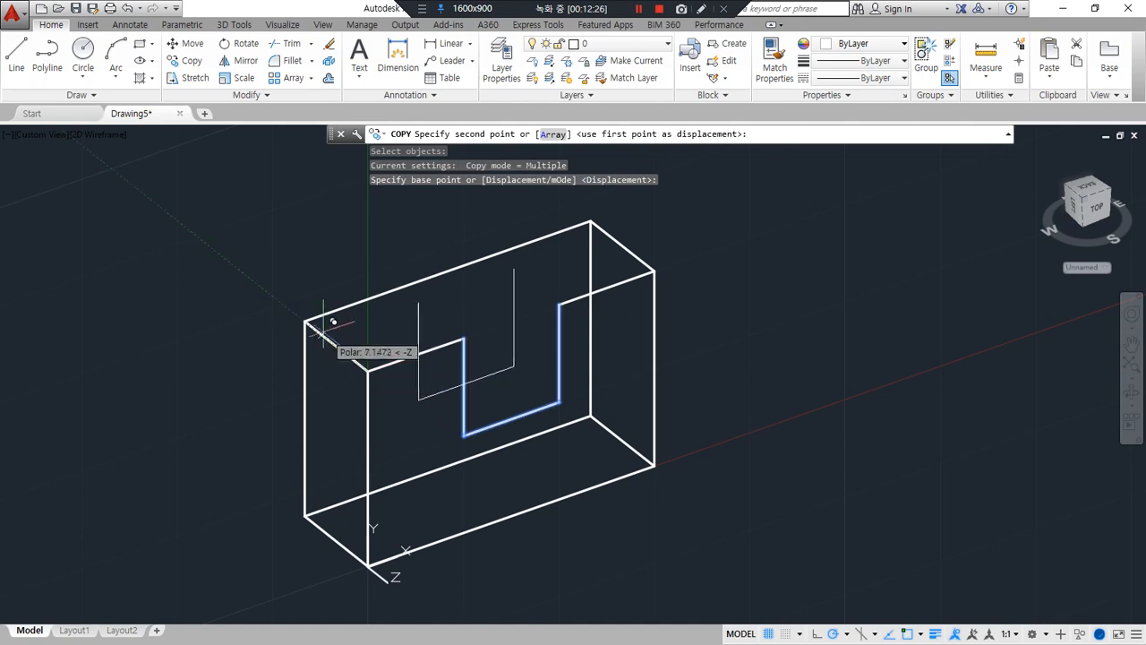
left_click(305, 319)
key("space")
Trim the back face's top edge between the copied notch's vertical lines
type("tr")
key("space")
key("space")
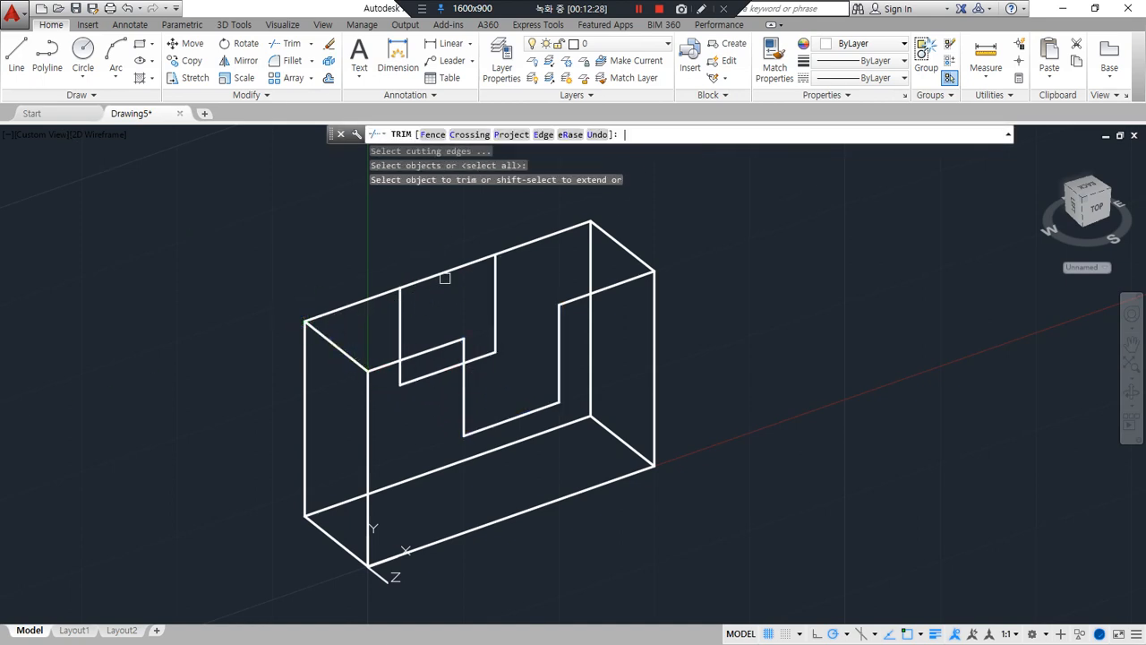
left_click(448, 273)
key("space")
Draw a line joining the notch's upper right corners on the back and front faces
type("l")
key("space")
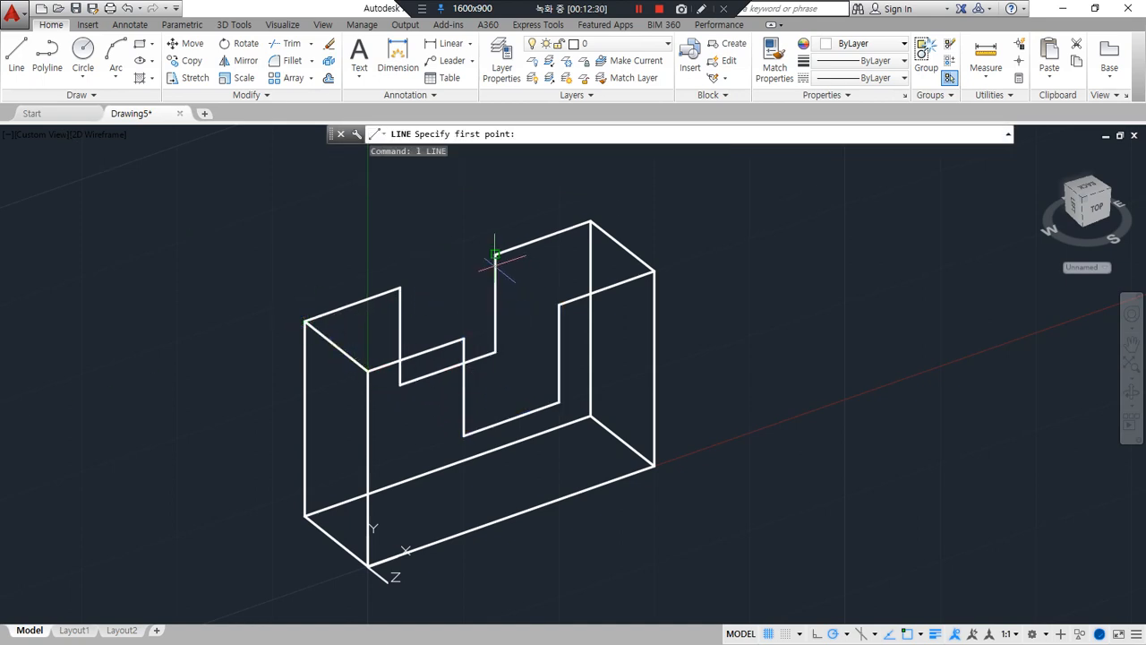
left_click(495, 255)
left_click(558, 304)
Copy the connecting line to the notch's two bottom corners and its upper left corner
key("space")
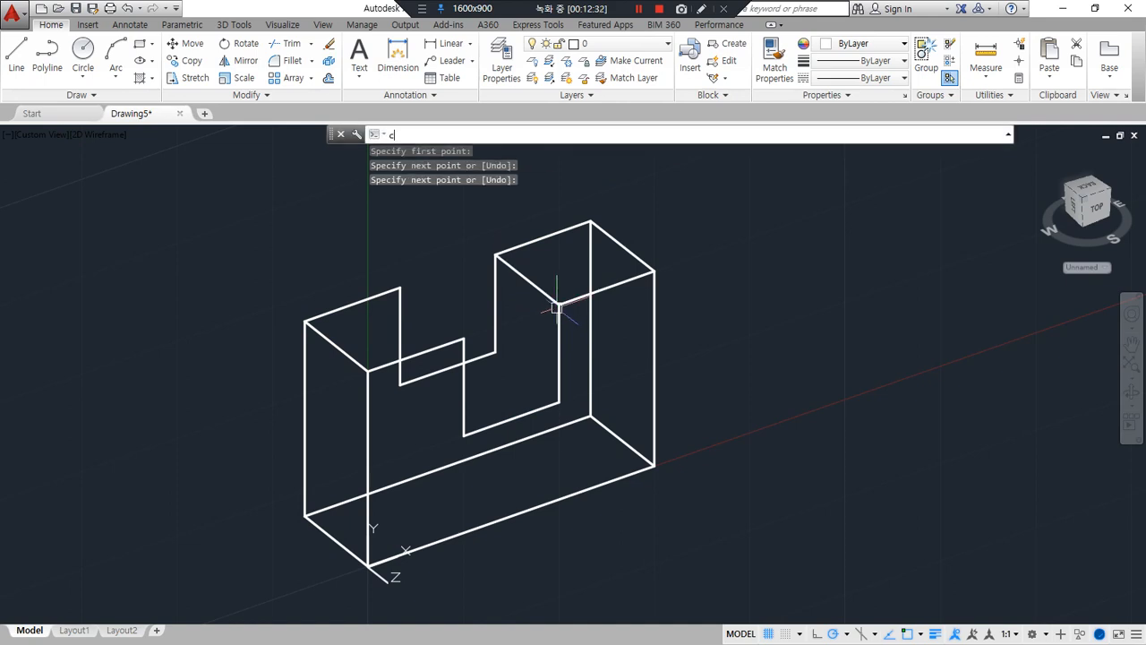
type("co")
key("space")
left_click(531, 285)
key("space")
left_click(495, 255)
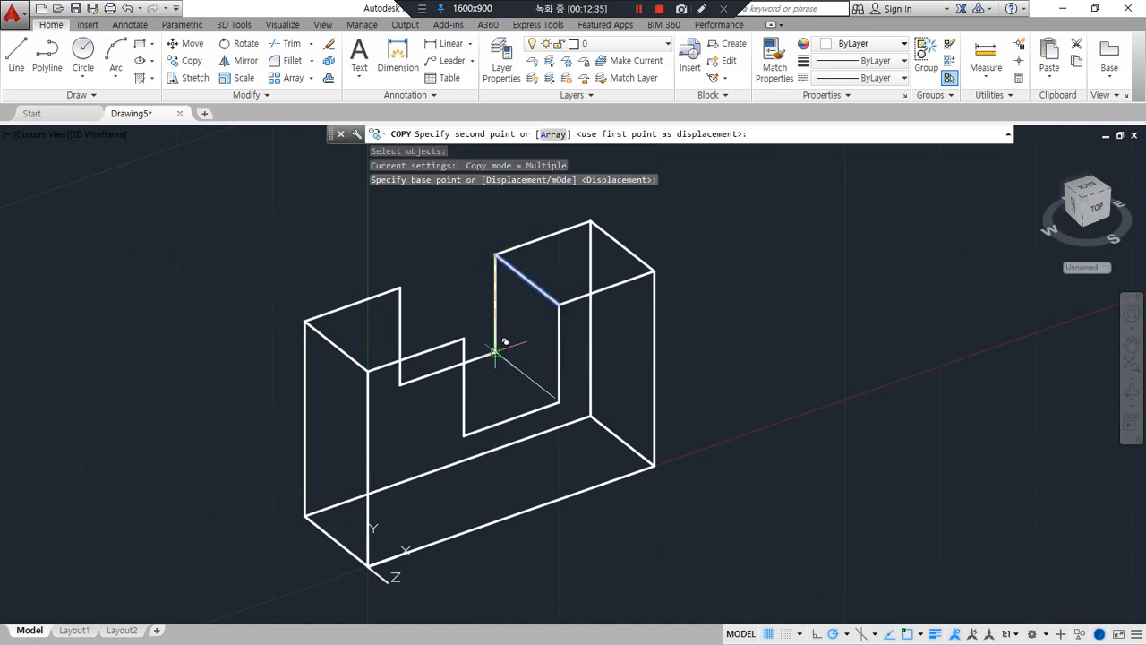
left_click(495, 353)
left_click(400, 385)
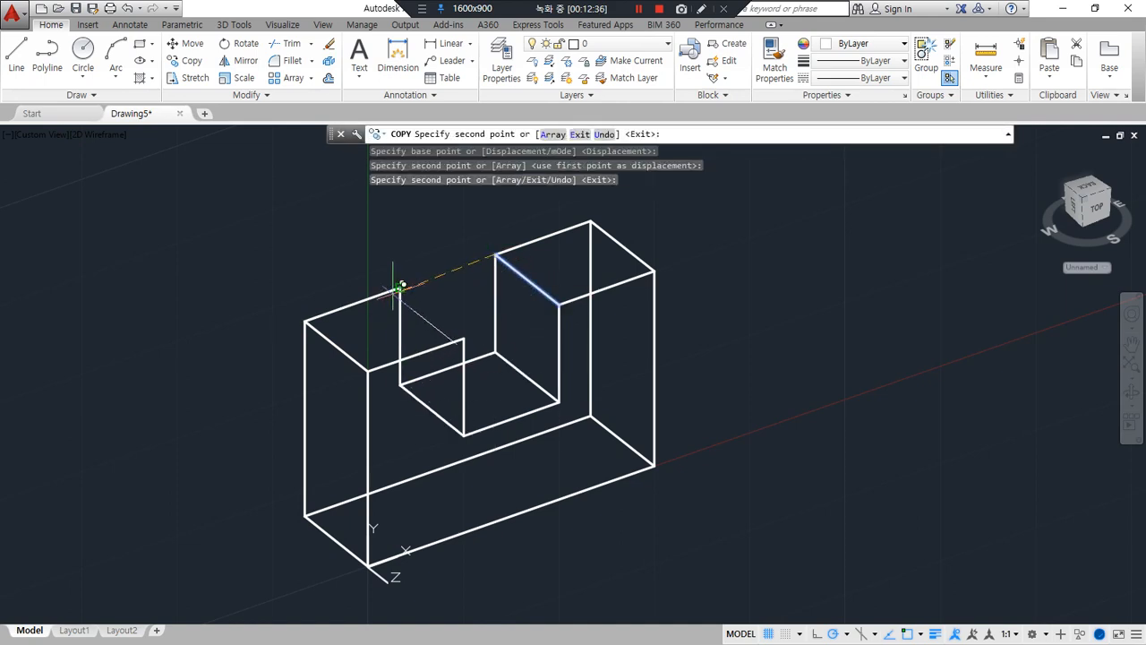
left_click(397, 287)
key("space")
Set the UCS on the next plain box's front face, with its origin at the lower left corner and X along the bottom edge
middle_click_drag(607, 357, 119, 511)
mouse_move(659, 360)
middle_mouse_down()
mouse_move(446, 418)
mouse_move(221, 535)
middle_mouse_up()
type("ucs")
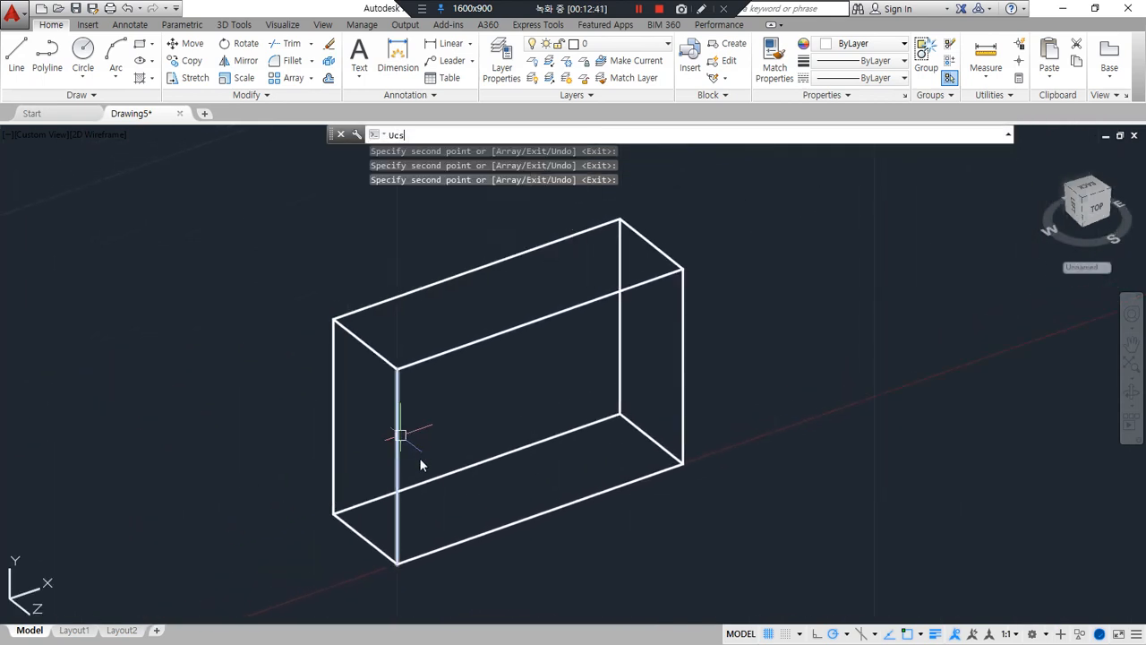
key("Return")
left_click(397, 564)
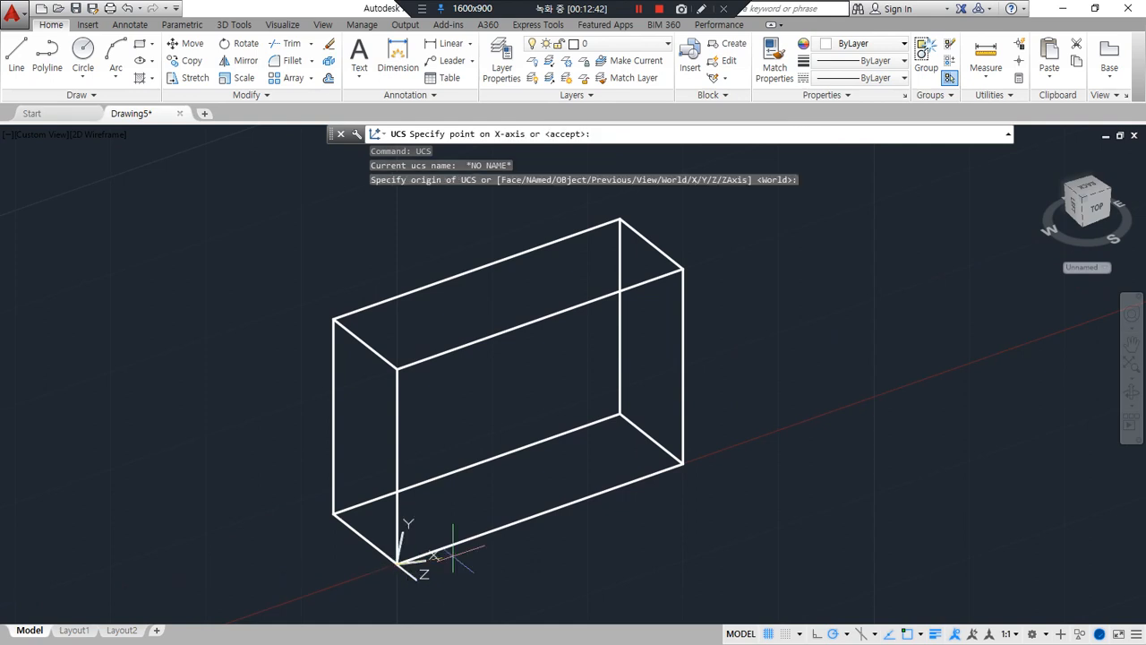
left_click(682, 464)
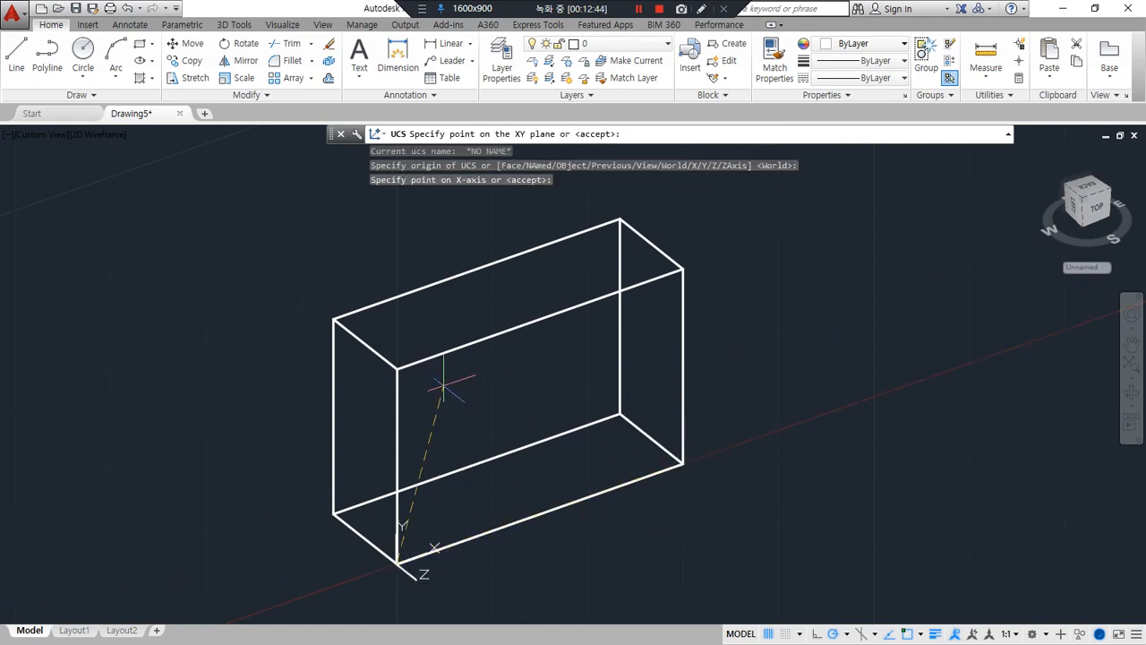
left_click(401, 370)
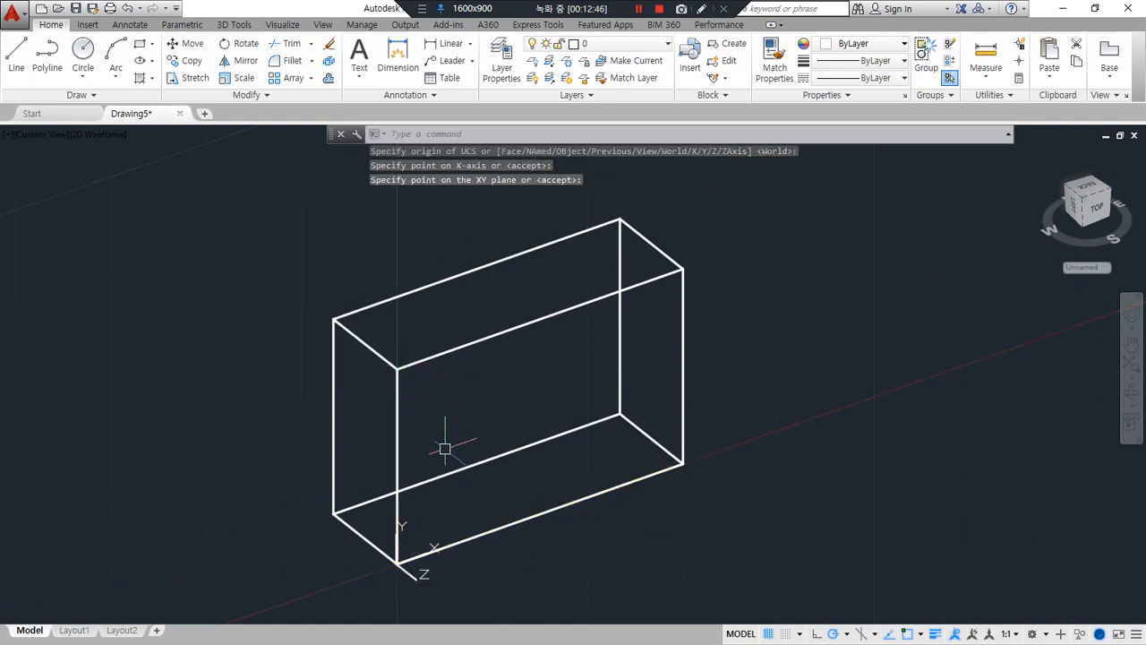
left_click(492, 336)
key("Escape")
key("Escape")
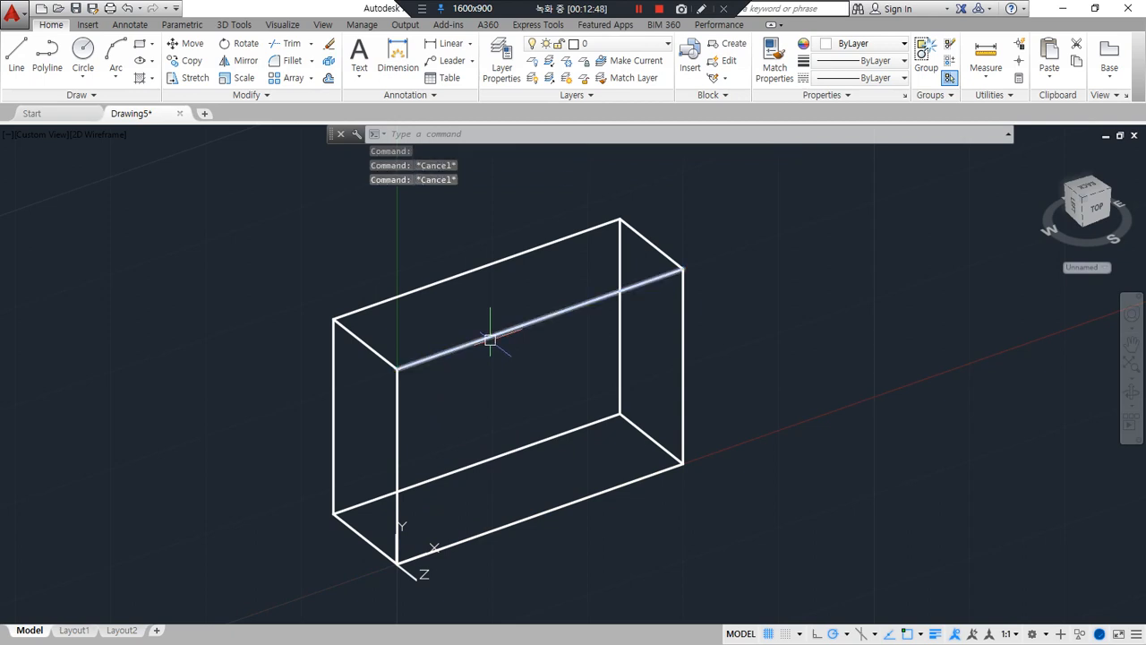
Offset the front face's top edge 10 downward and both vertical side edges 10 inward
type("o")
key("Return")
type("10")
key("Return")
left_click(499, 333)
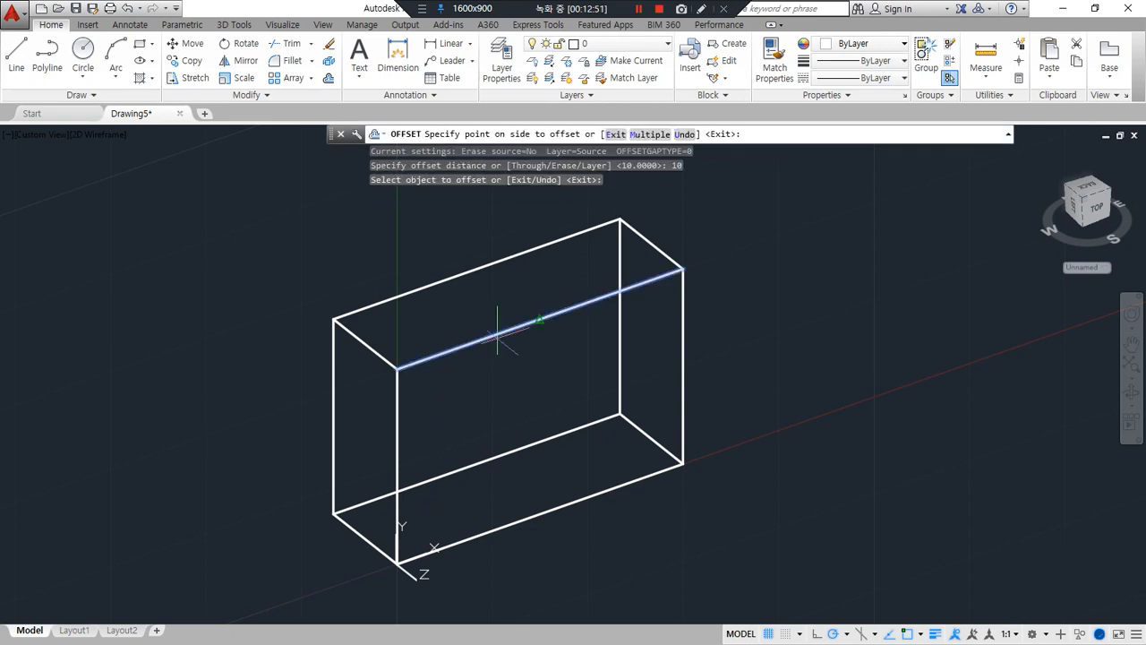
left_click(457, 394)
left_click(397, 397)
left_click(466, 380)
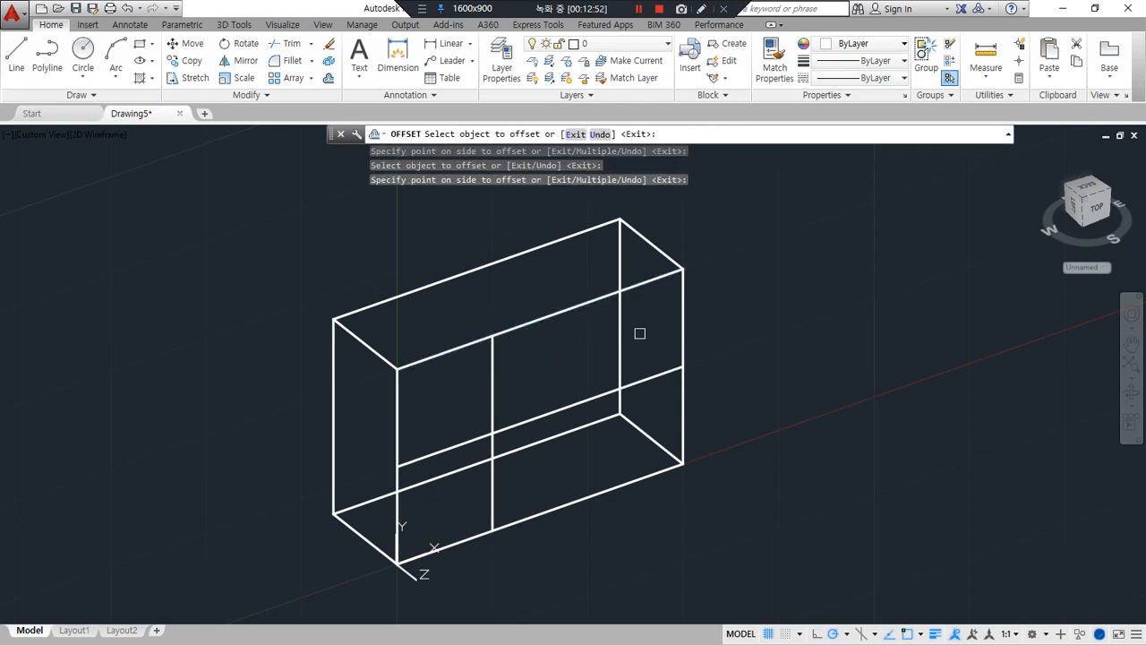
left_click(682, 320)
left_click(578, 328)
key("Escape")
Trim the front face to an inverted T outline, removing both upper corners, the middle horizontal segment and the lower vertical segments
type("tr")
key("Return")
key("Return")
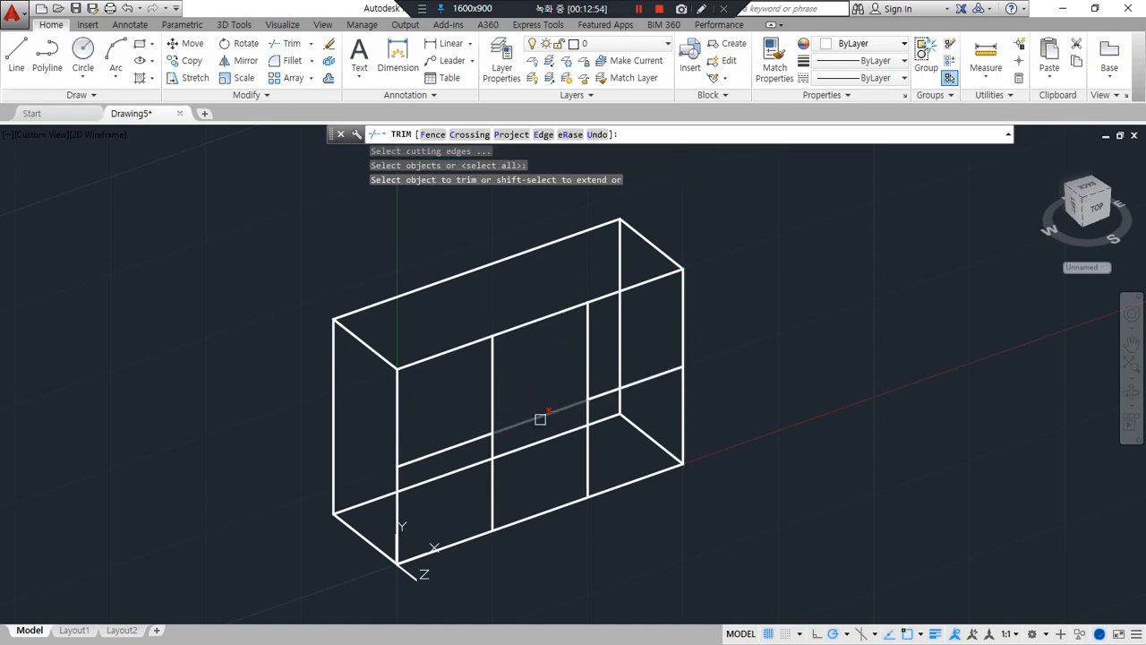
left_click(540, 419)
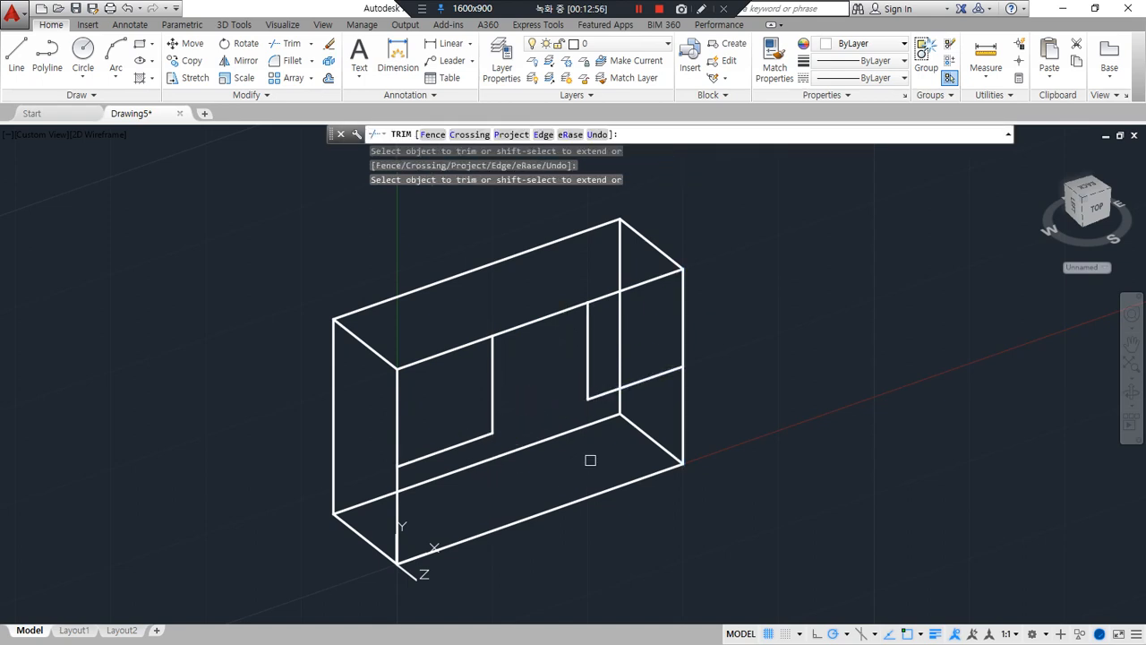
left_click(677, 316)
left_click(640, 281)
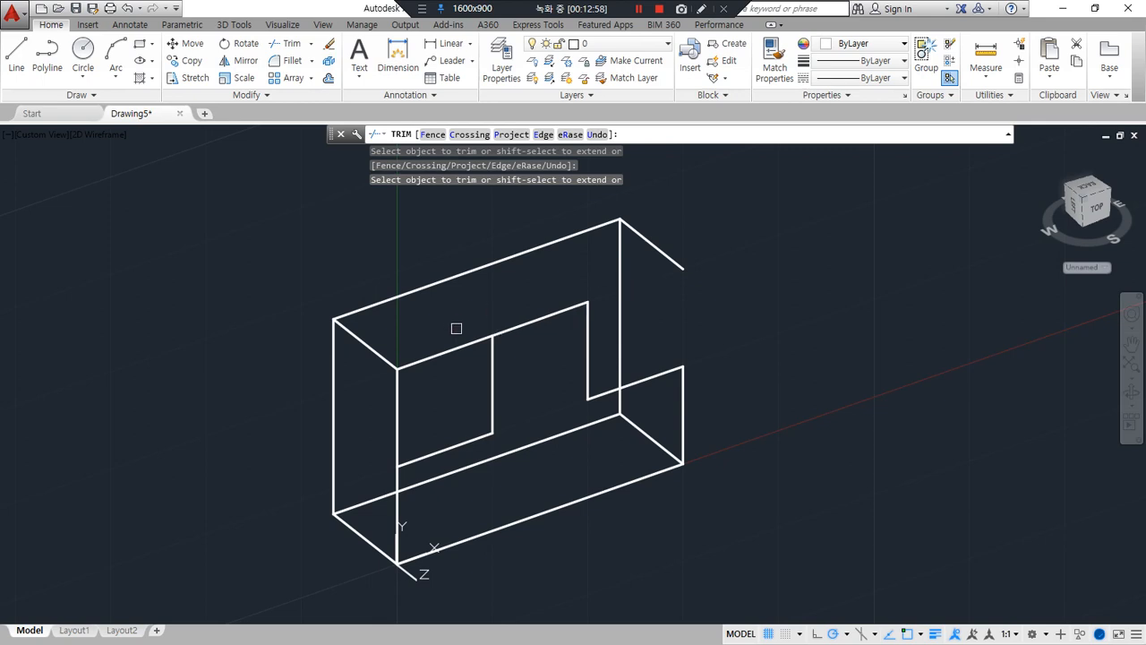
left_click(400, 416)
key("Return")
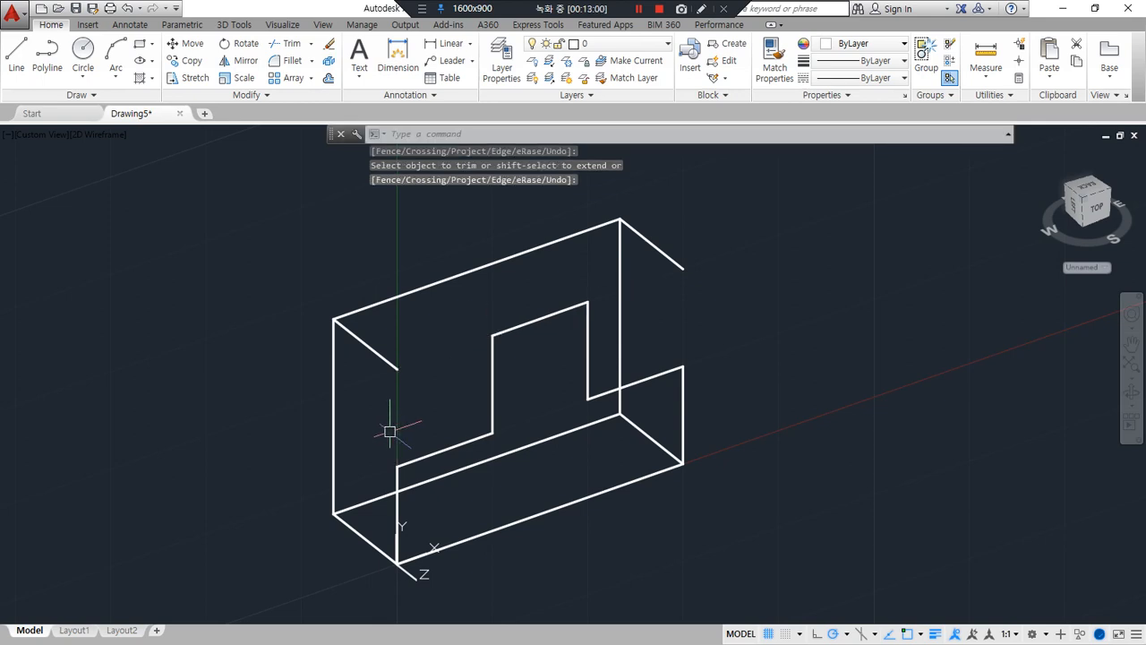
Copy the front face's four step lines to the back face, using the box's top left corners as reference points
type("cp")
key("Return")
left_click(607, 391)
left_click(587, 373)
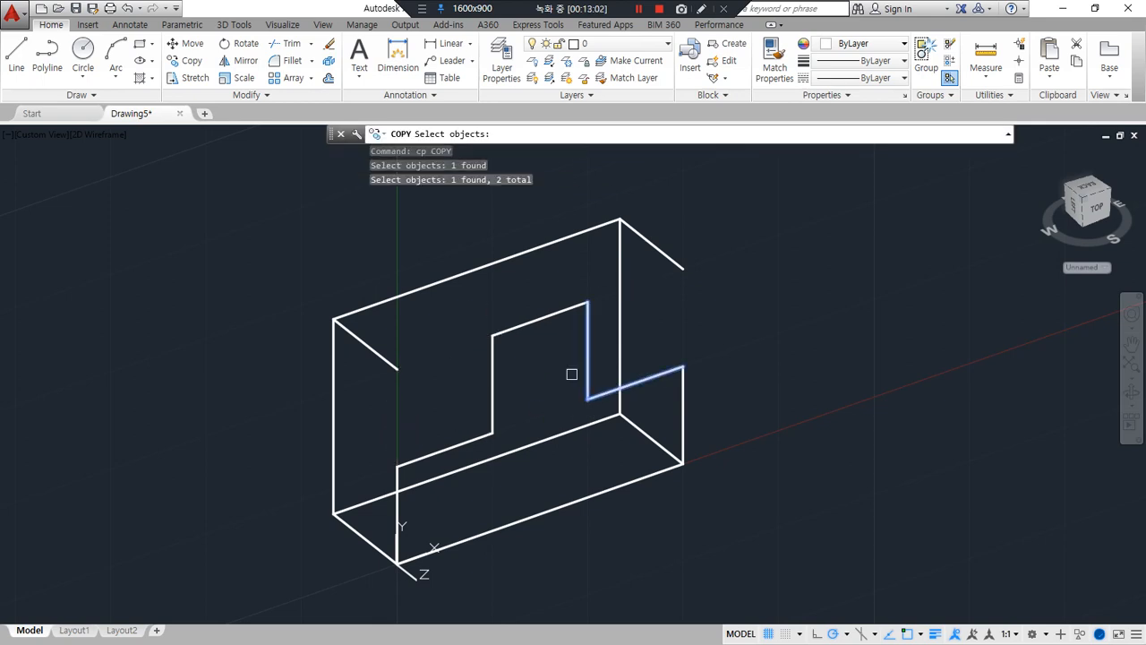
left_click(488, 390)
left_click(441, 449)
key("Return")
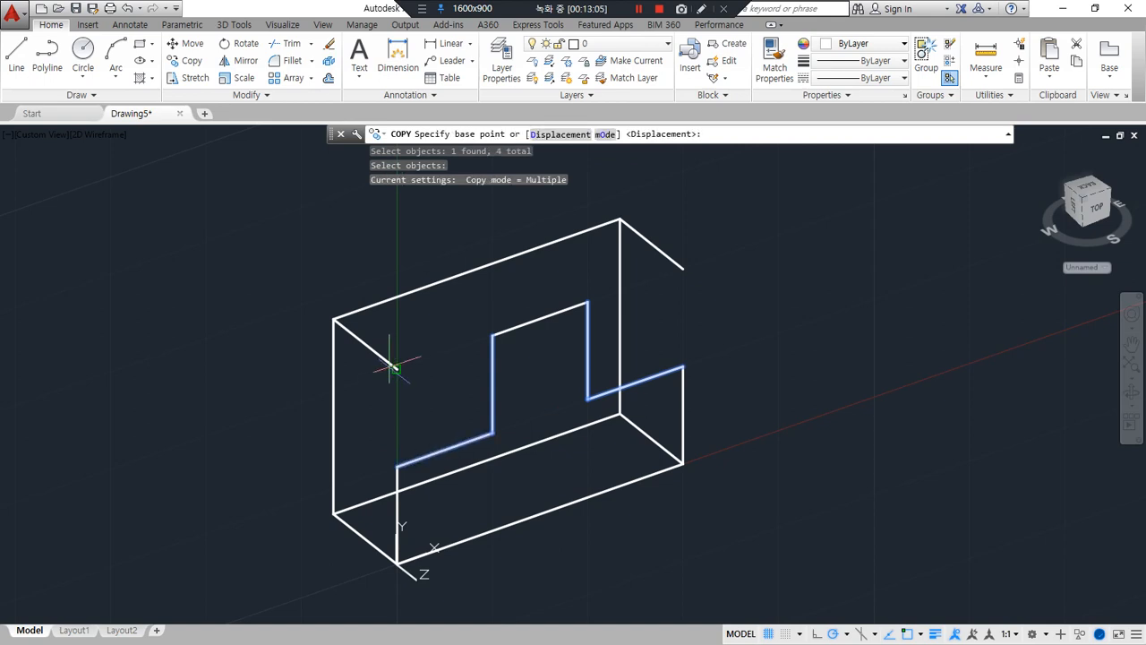
left_click(396, 368)
left_click(333, 319)
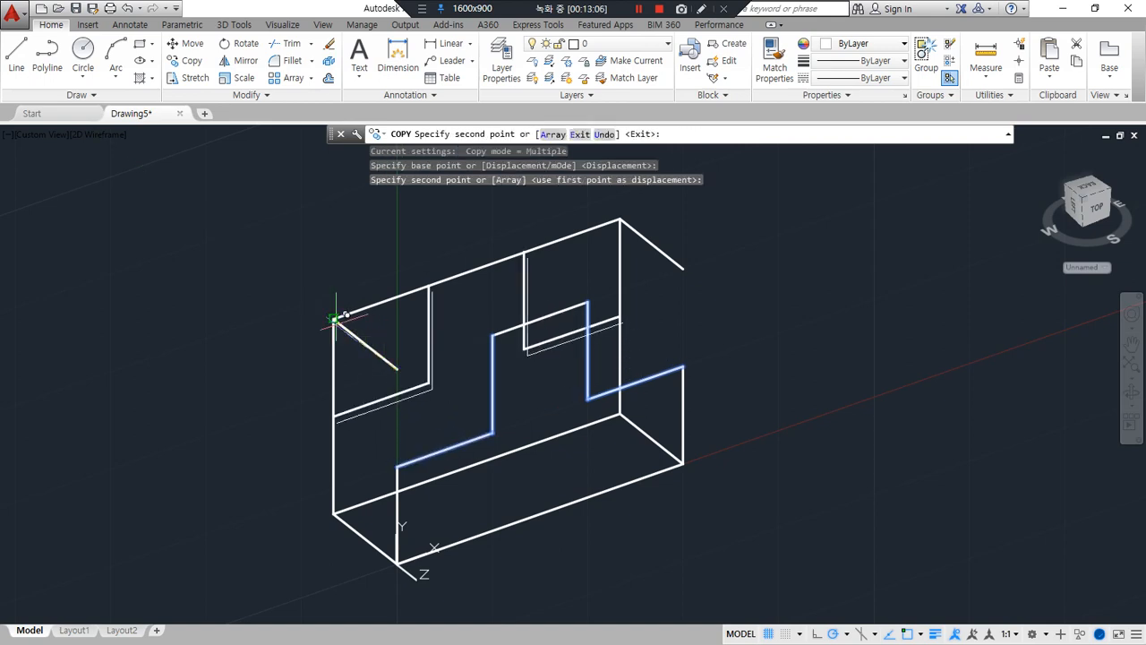
key("Return")
Fillet the back face's outline with the copied step lines into sharp corners, removing both upper corner areas
type("f")
key("Return")
left_click(333, 435)
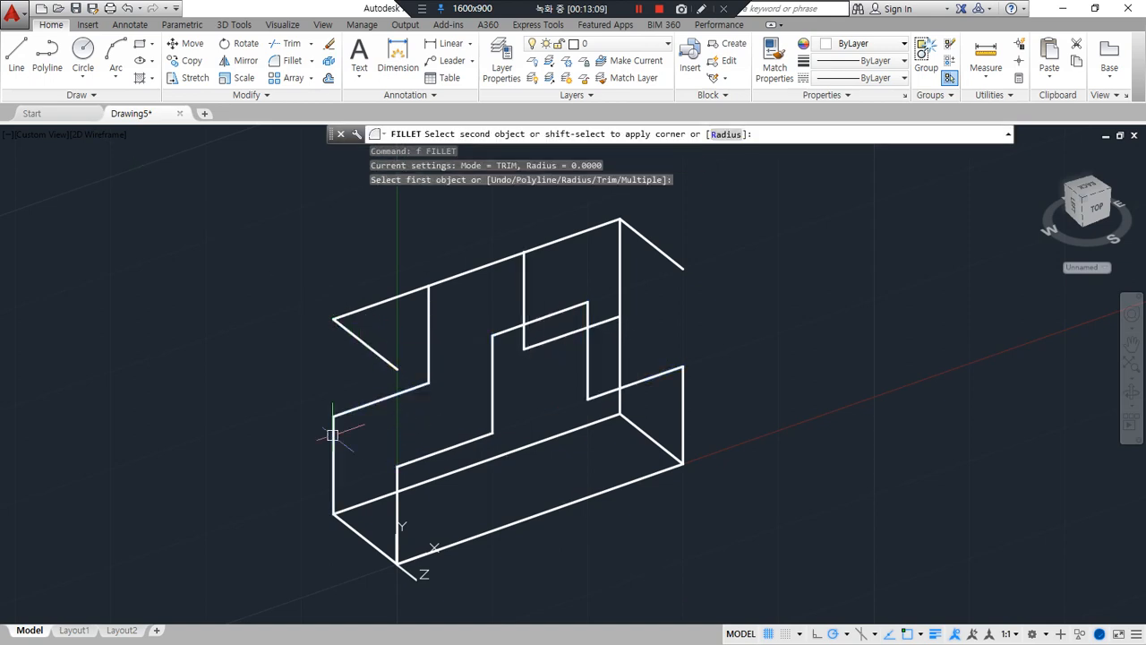
left_click(376, 402)
left_click(429, 305)
left_click(443, 283)
key("Return")
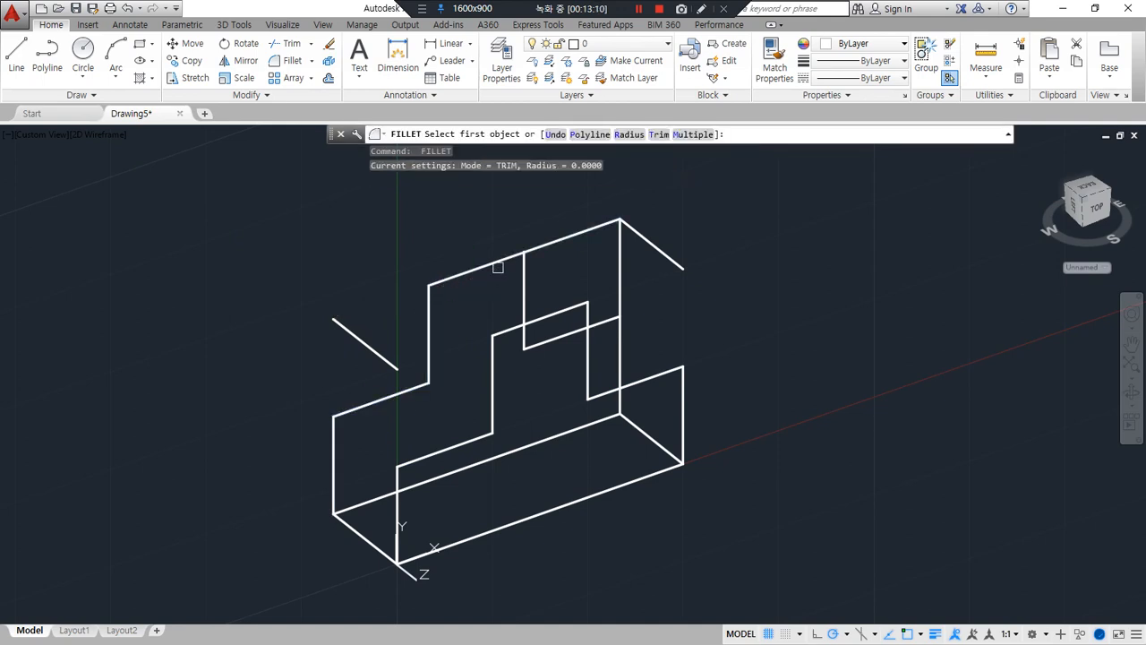
left_click(492, 263)
left_click(525, 278)
key("Return")
left_click(612, 317)
left_click(619, 336)
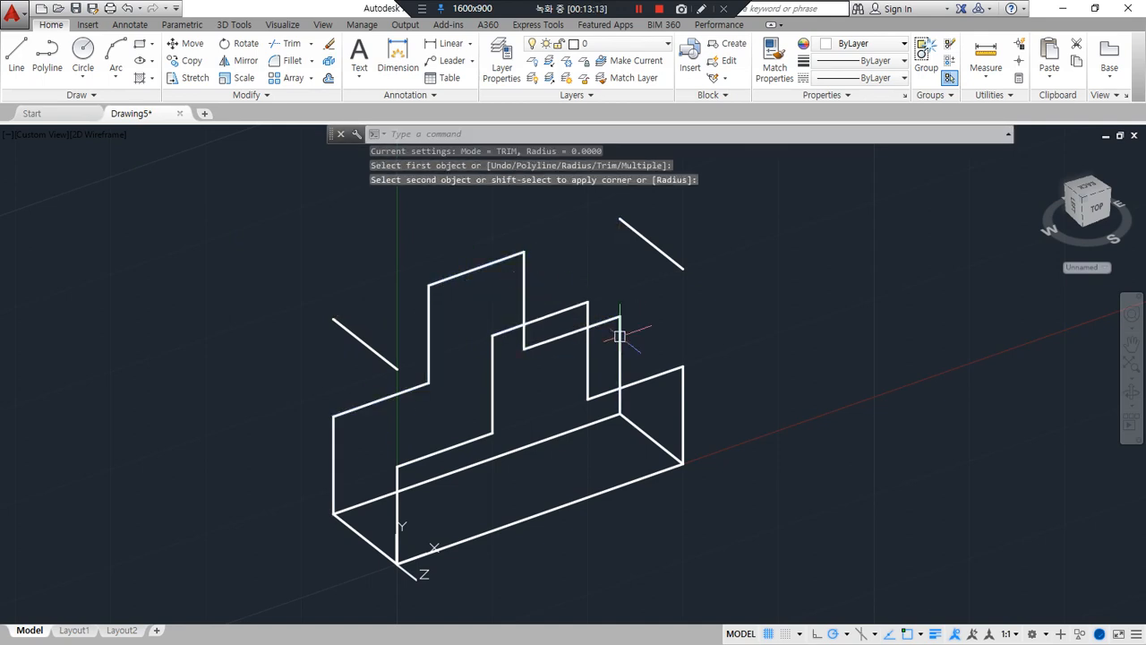
Copy the leftover top right depth edge from its front endpoint to the six upper corners of the front face's stepped outline
type("co")
key("Return")
left_click(665, 263)
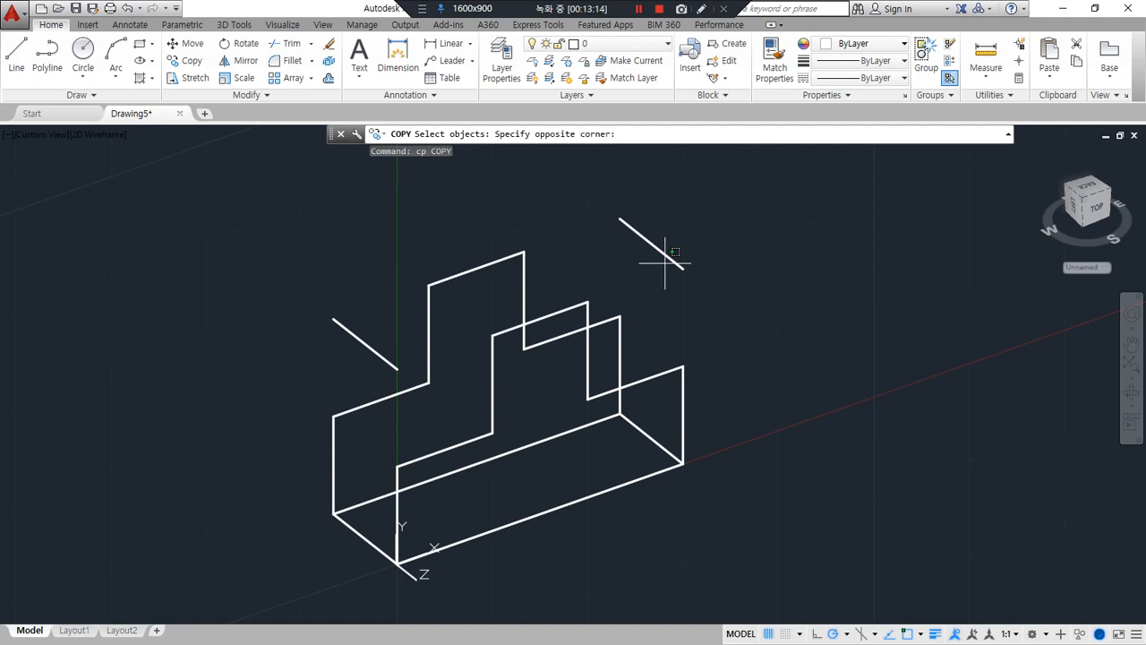
left_click(658, 228)
key("Return")
left_click(682, 268)
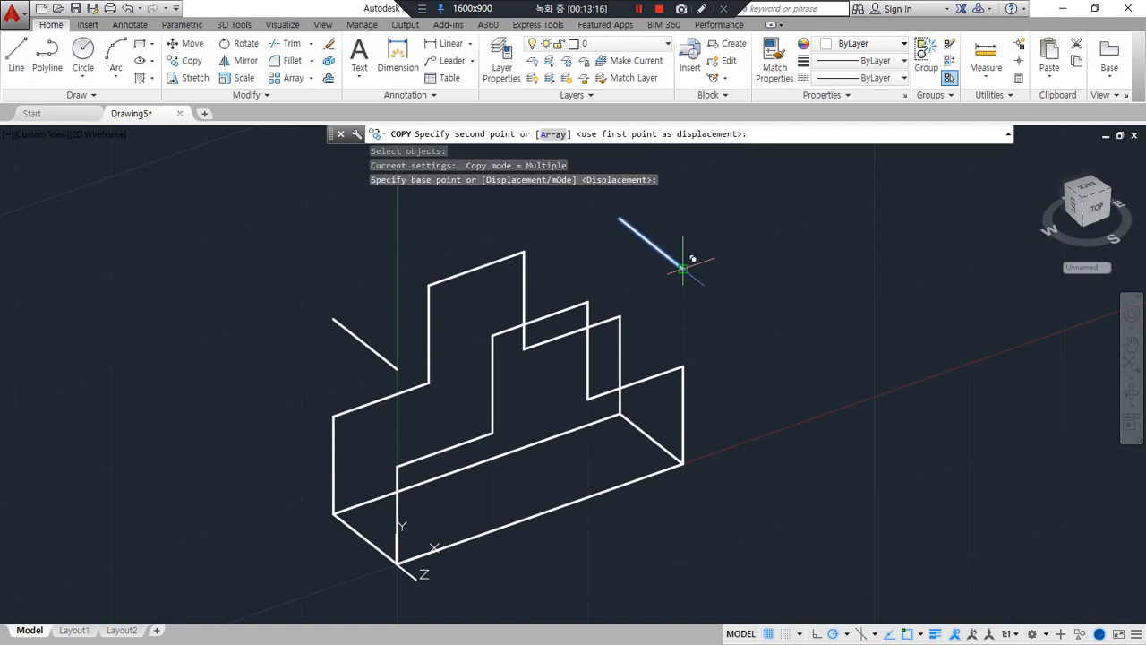
left_click(682, 367)
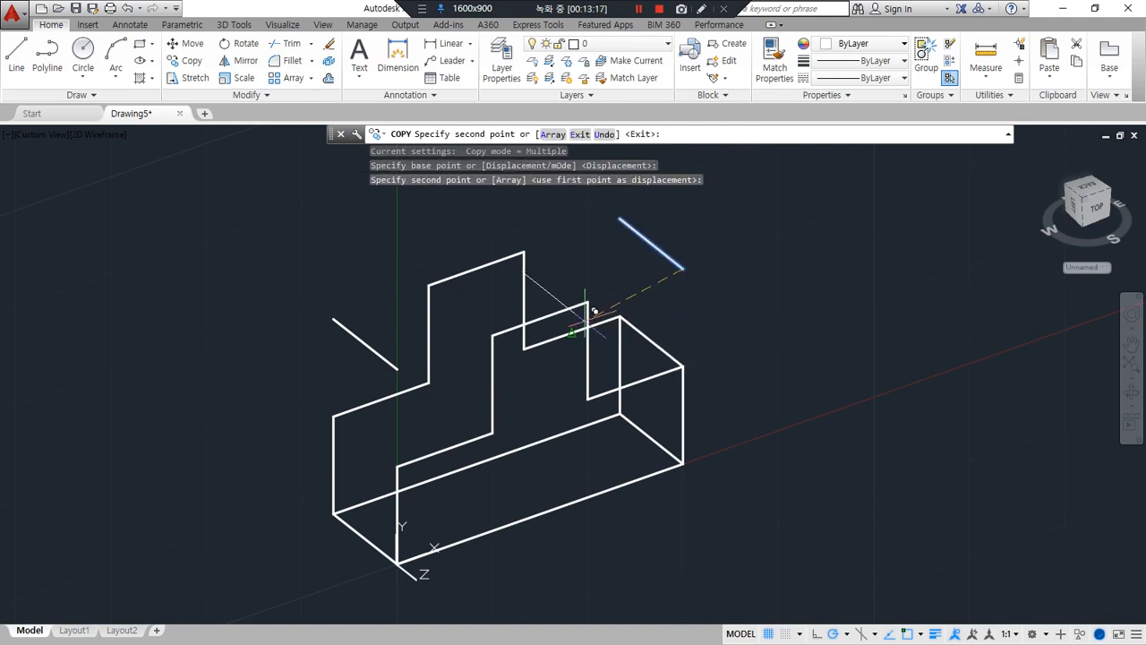
left_click(588, 392)
left_click(587, 303)
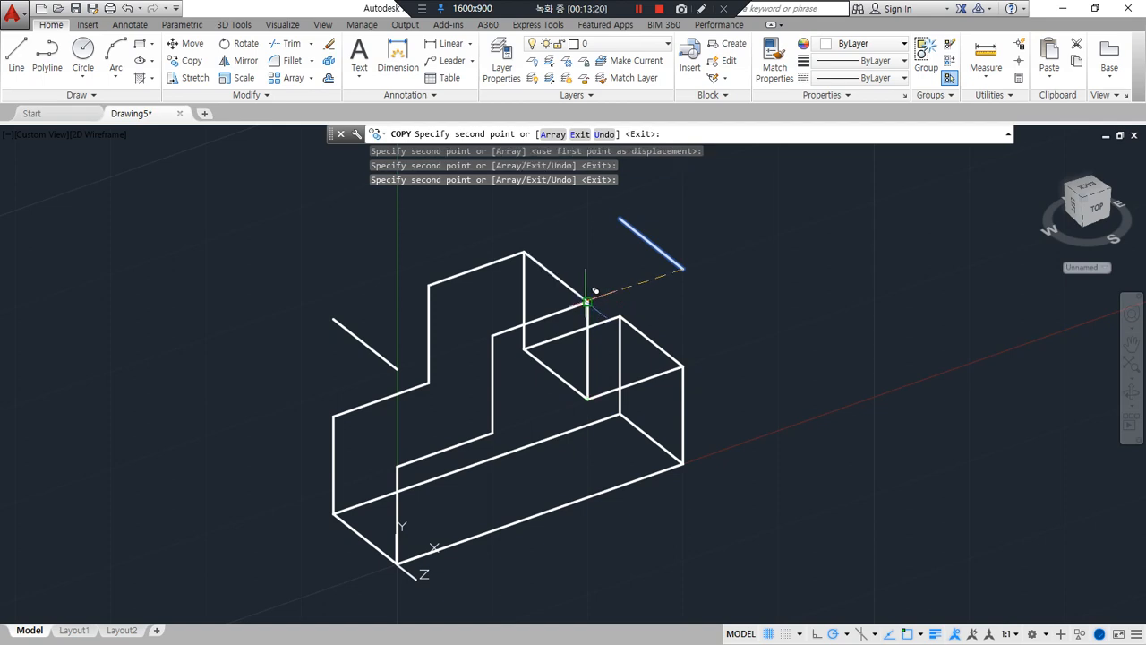
left_click(492, 335)
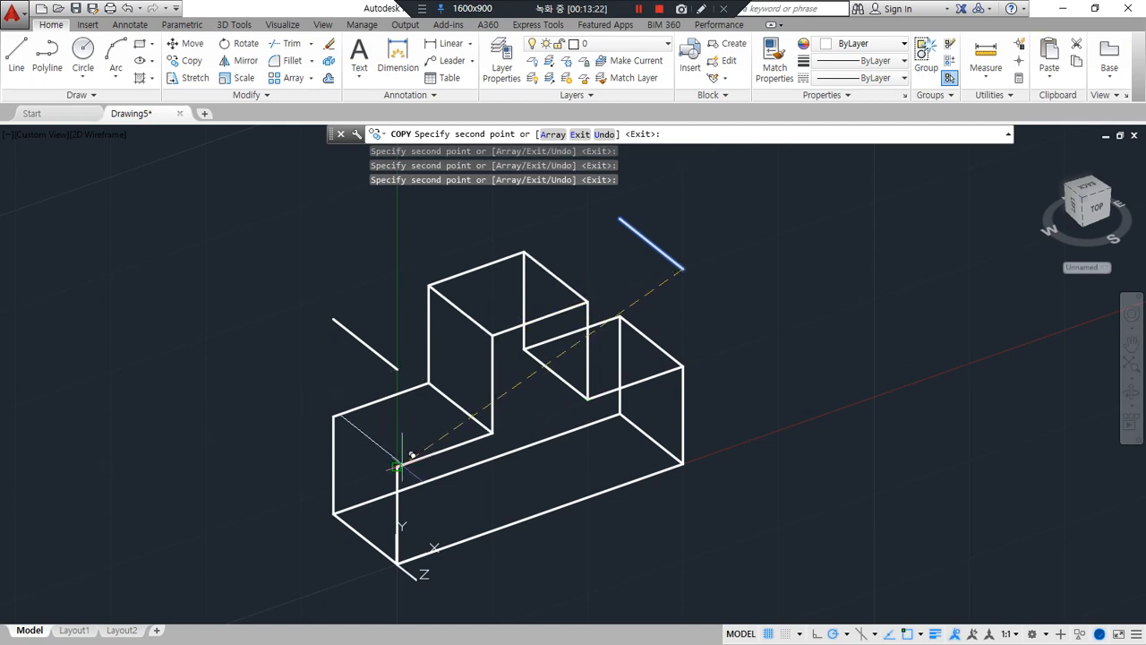
key("Return")
Erase the two leftover depth edges floating at the box's former top corners
left_click(369, 340)
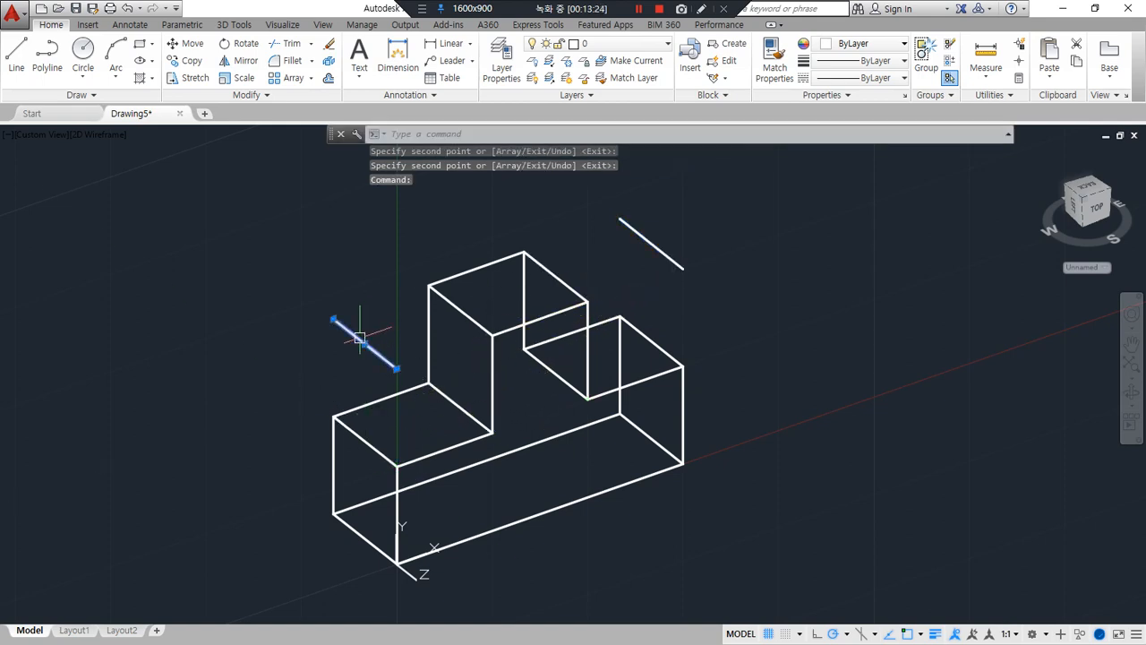
left_click(652, 245)
type("e")
key("Return")
Set the UCS on the front face of a plain box in the second row, with its origin at the lower left corner
scroll(633, 404, "down", 5)
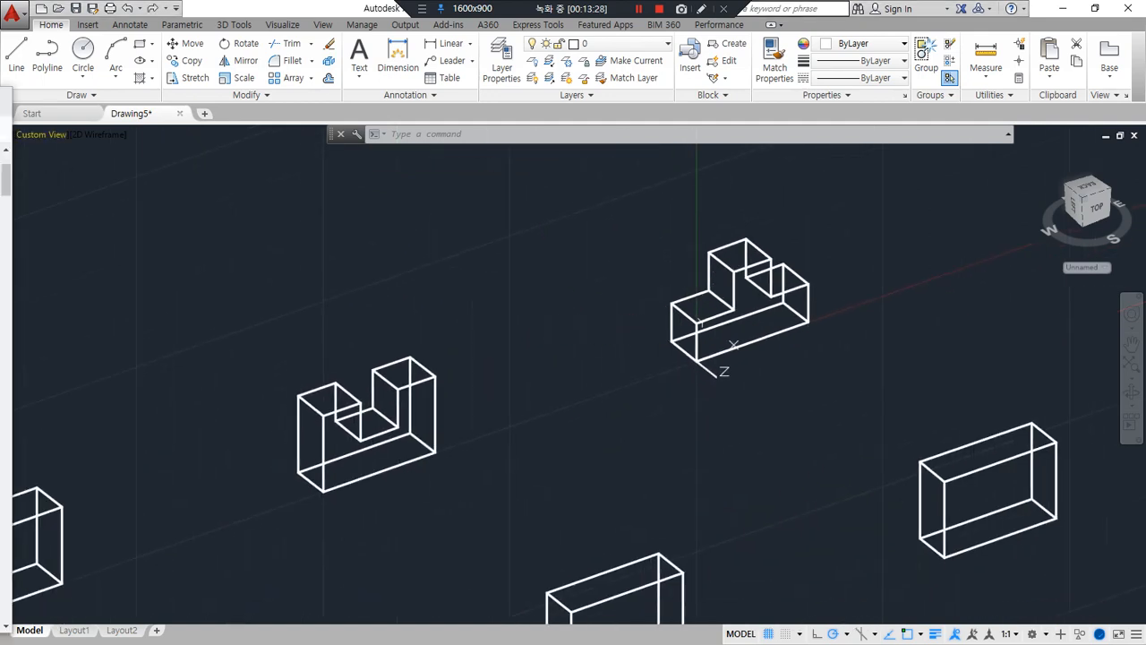
scroll(537, 397, "down", 5)
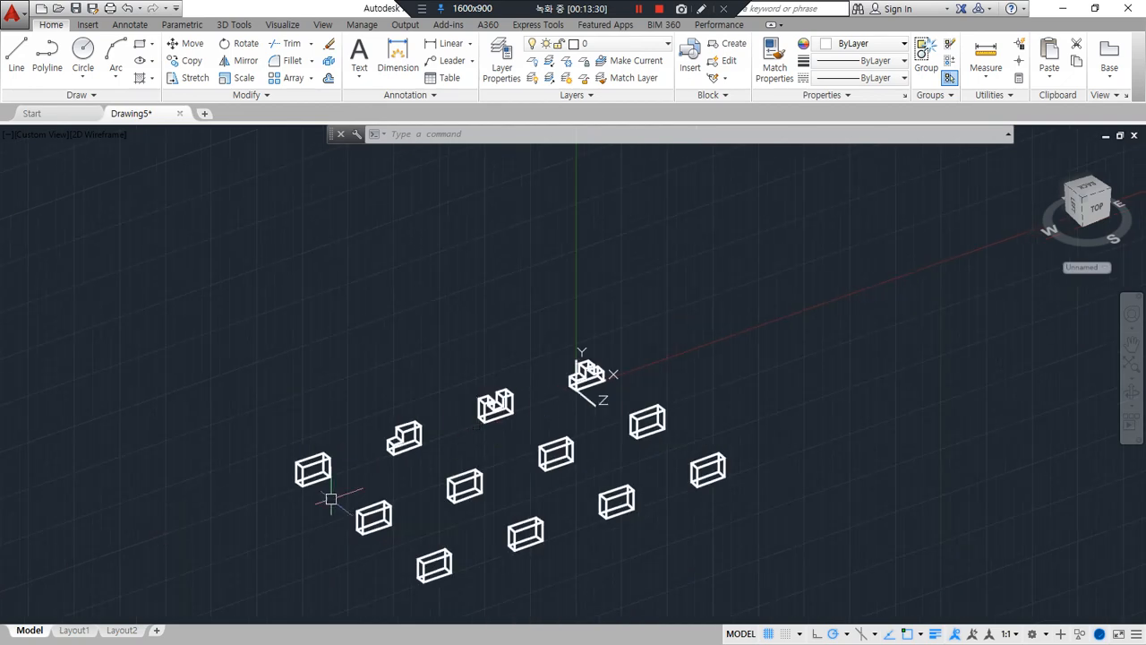
scroll(327, 494, "up", 3)
scroll(471, 530, "up", 3)
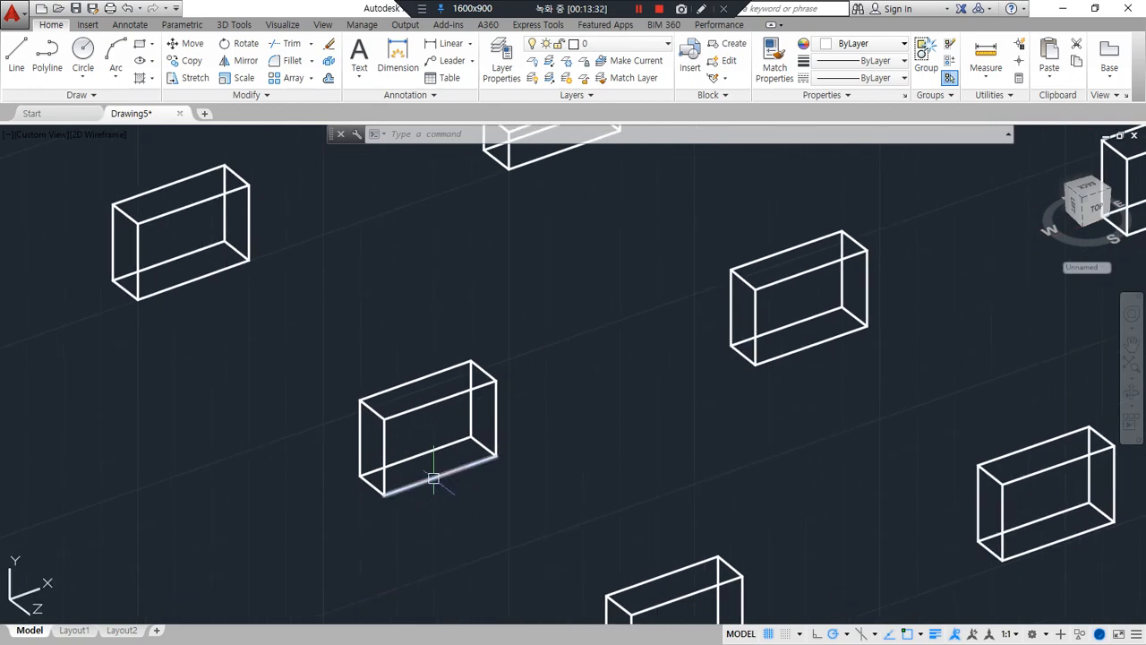
type("p")
key("Return")
type("u")
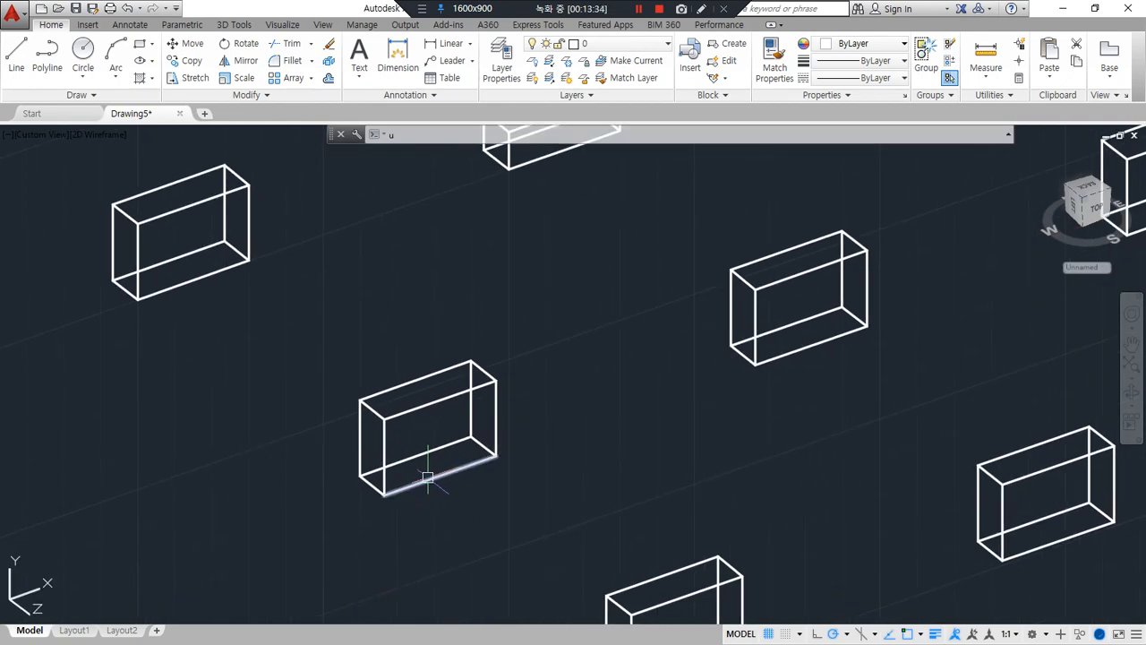
type("cs")
key("Return")
left_click(385, 494)
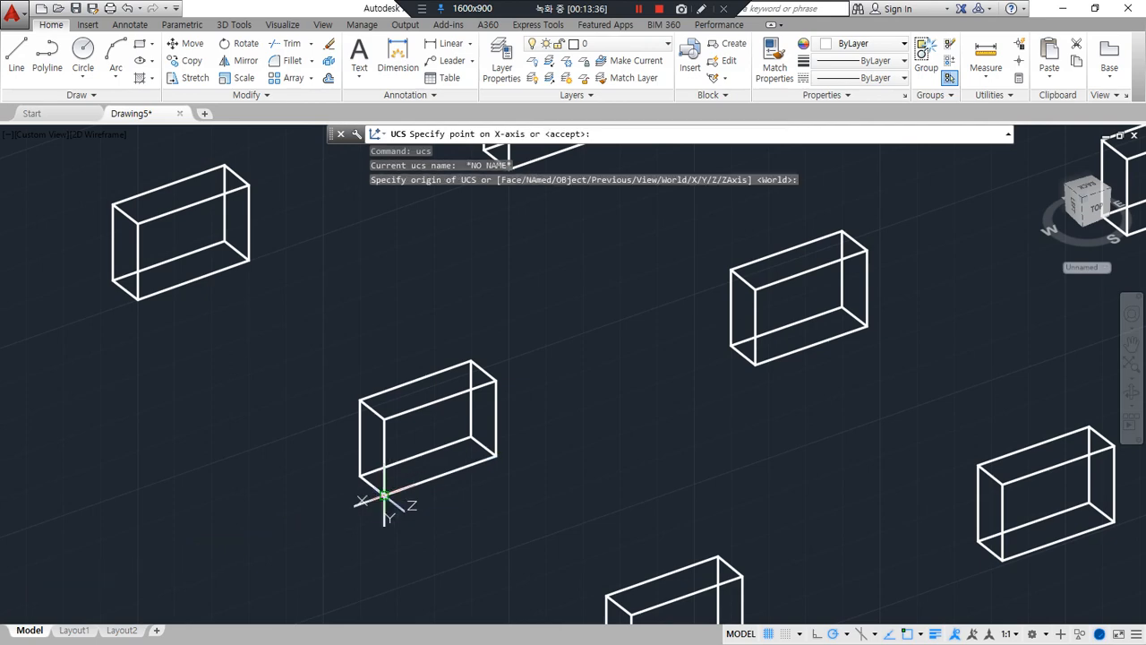
left_click(495, 457)
left_click(384, 420)
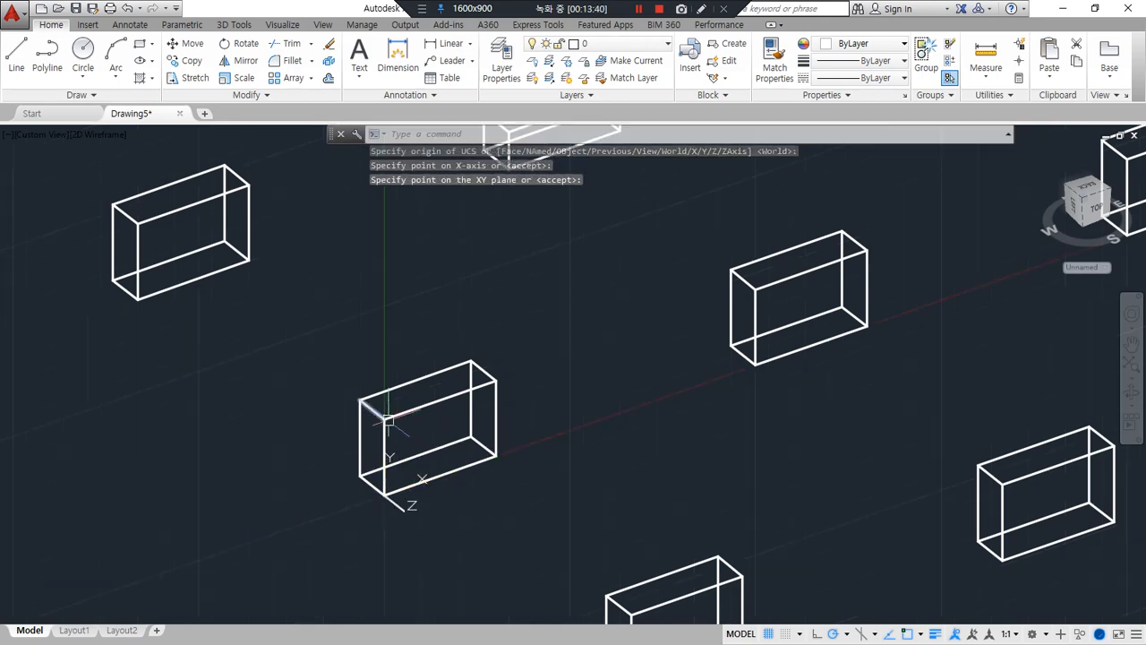
Draw vertical and horizontal centre lines on the front face between the midpoints of its opposite edges
scroll(394, 422, "up", 5)
type("l")
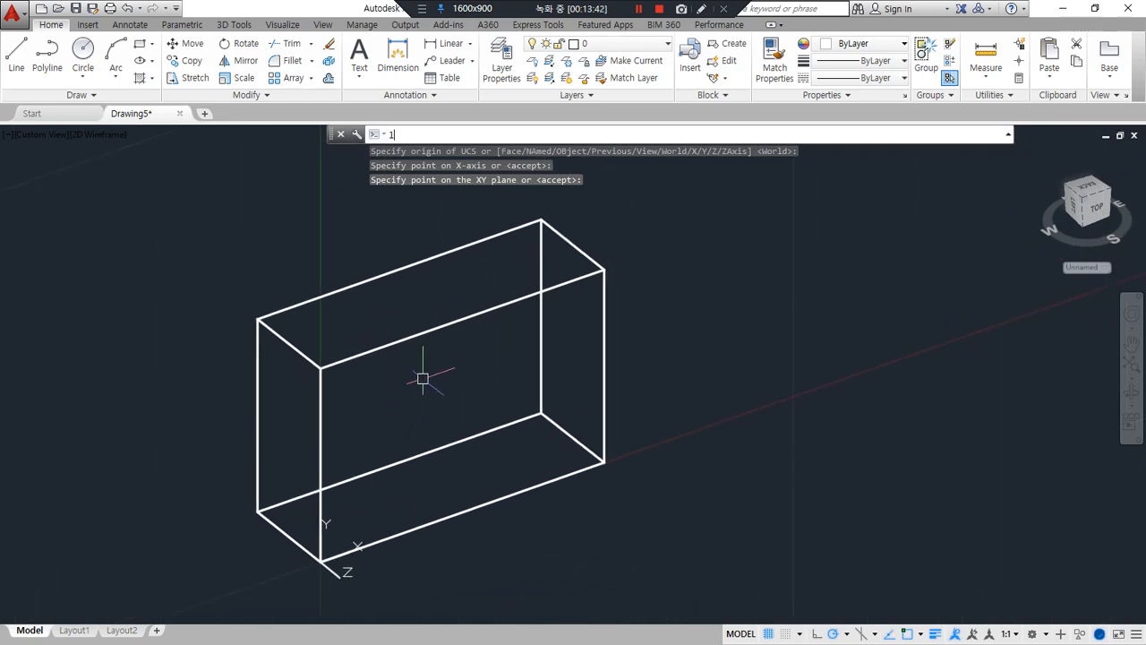
key("Return")
left_click(462, 320)
left_click(462, 512)
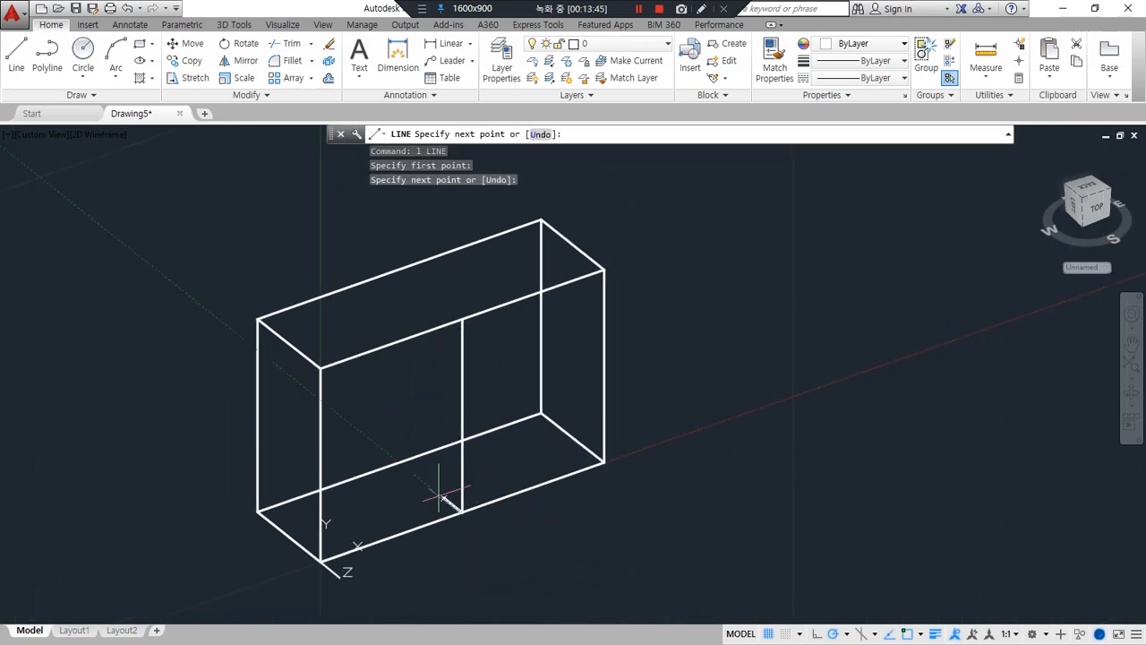
key("Return")
key("Return")
left_click(320, 464)
left_click(603, 366)
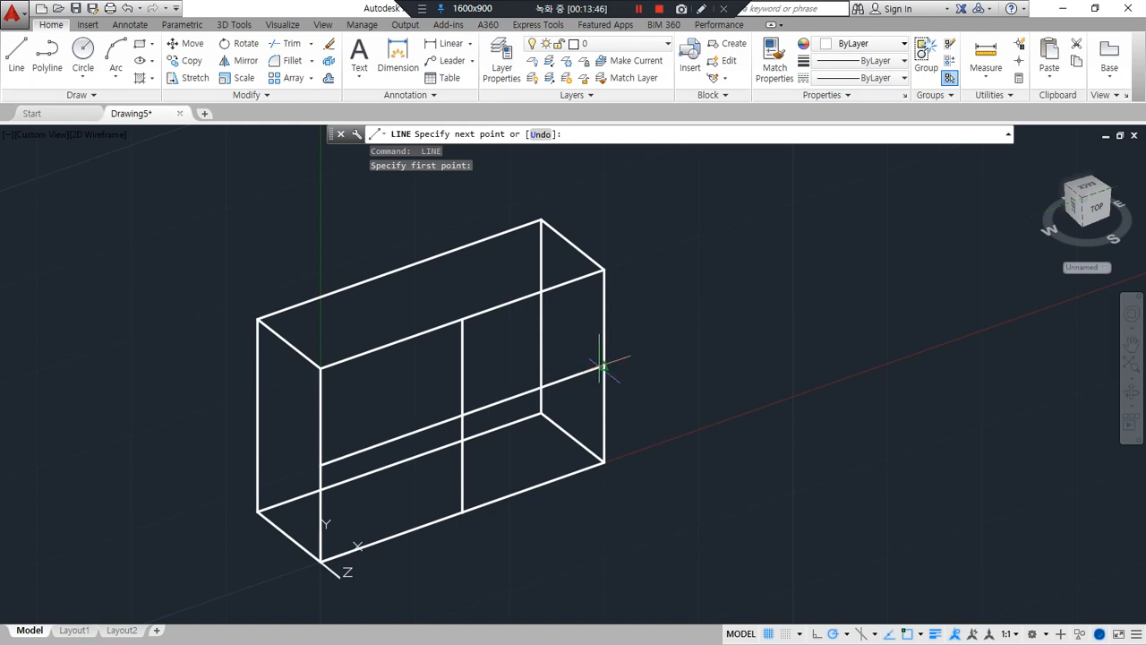
key("Return")
Offset the front face's vertical and horizontal centre lines to both sides by a quarter of the face's height
type("o")
key("Return")
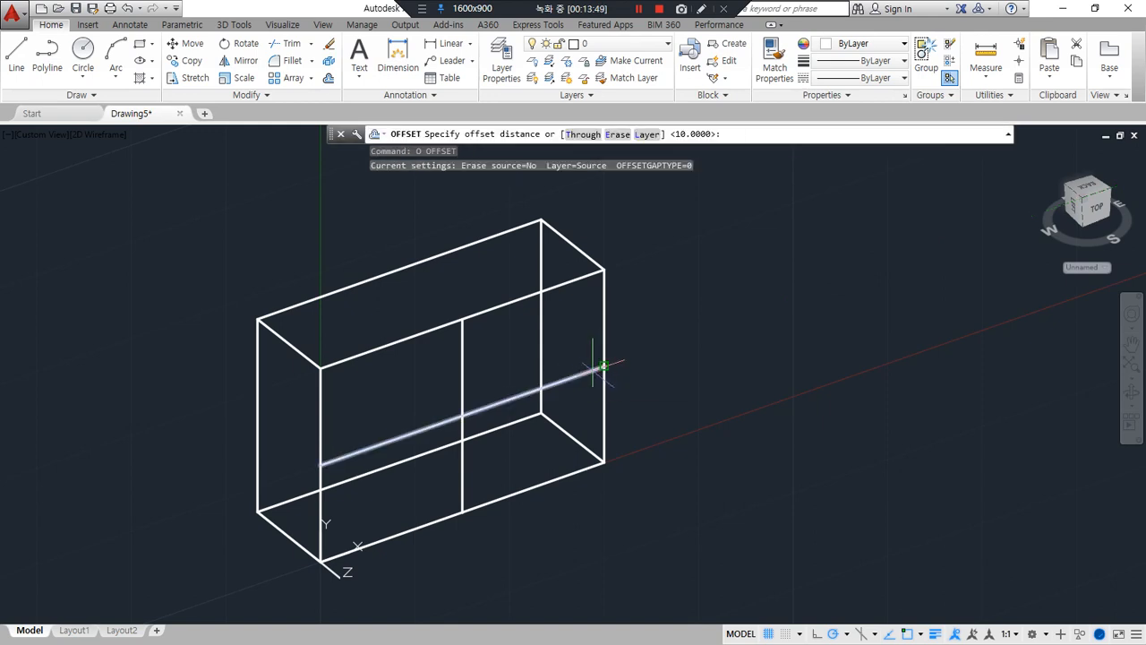
key("Return")
left_click(463, 379)
left_click(486, 379)
left_click(462, 378)
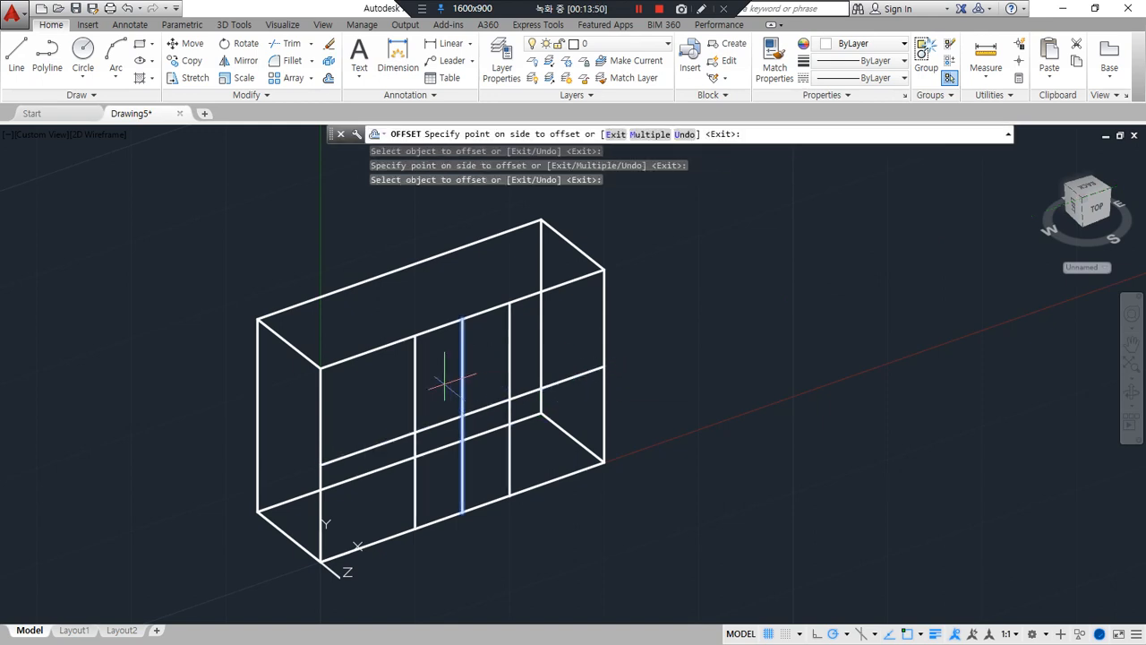
left_click(441, 428)
left_click(441, 428)
left_click(439, 409)
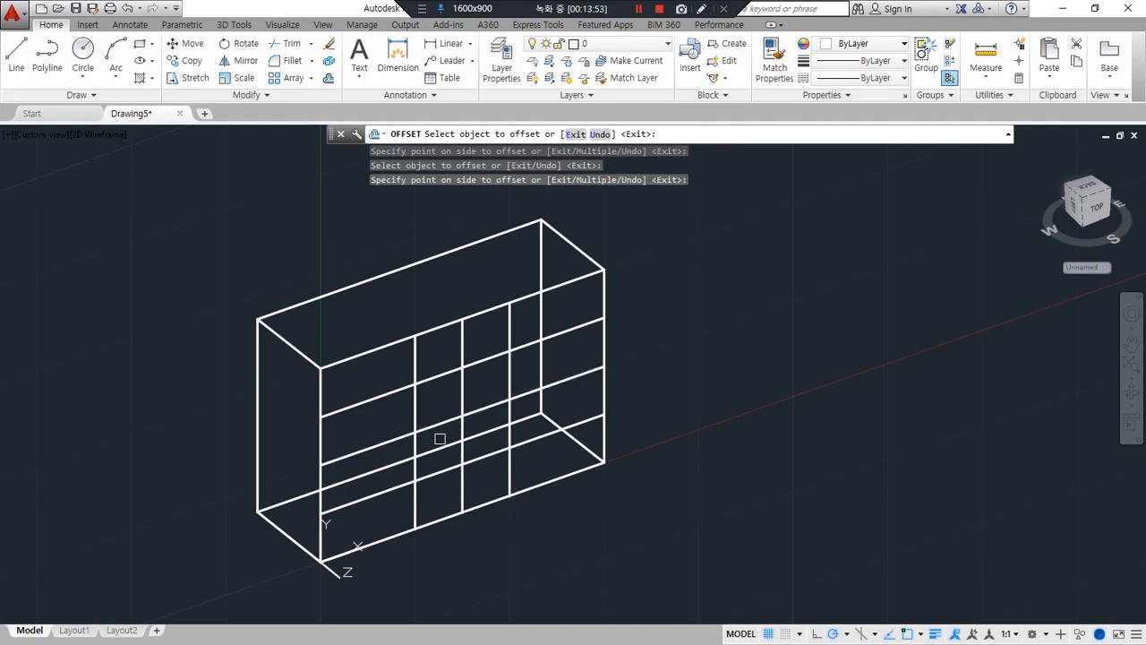
Finish offsetting and erase the original vertical and horizontal centre lines on the box's front face
key("Return")
left_click(437, 423)
left_click(462, 402)
type("e")
key("Return")
Fillet the four offset lines with zero radius at their corners to form a closed square on the front face
type("f")
key("Return")
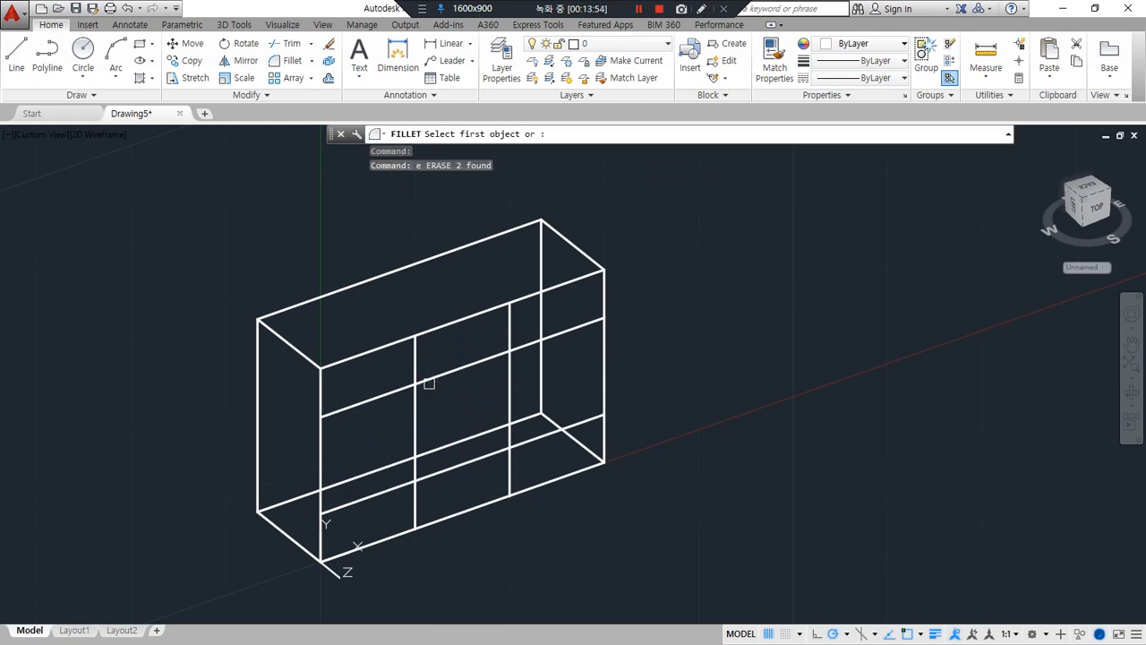
left_click(430, 380)
left_click(413, 401)
key("Return")
left_click(415, 422)
left_click(440, 468)
key("Return")
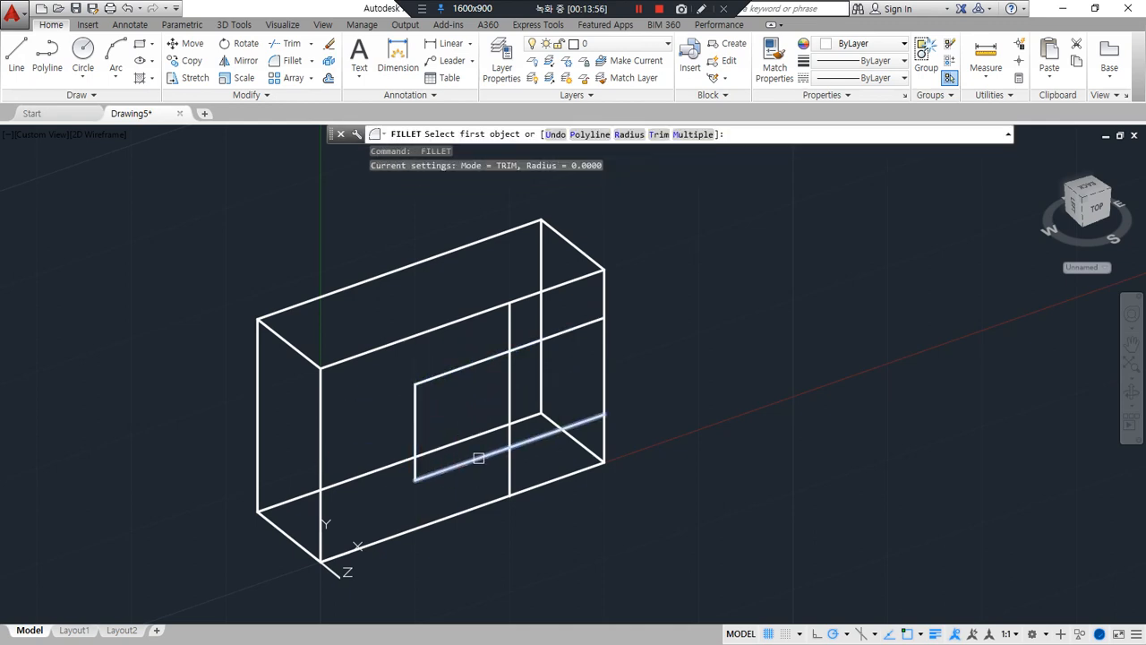
left_click(478, 458)
left_click(510, 411)
key("Return")
left_click(509, 390)
left_click(488, 357)
left_click(480, 364)
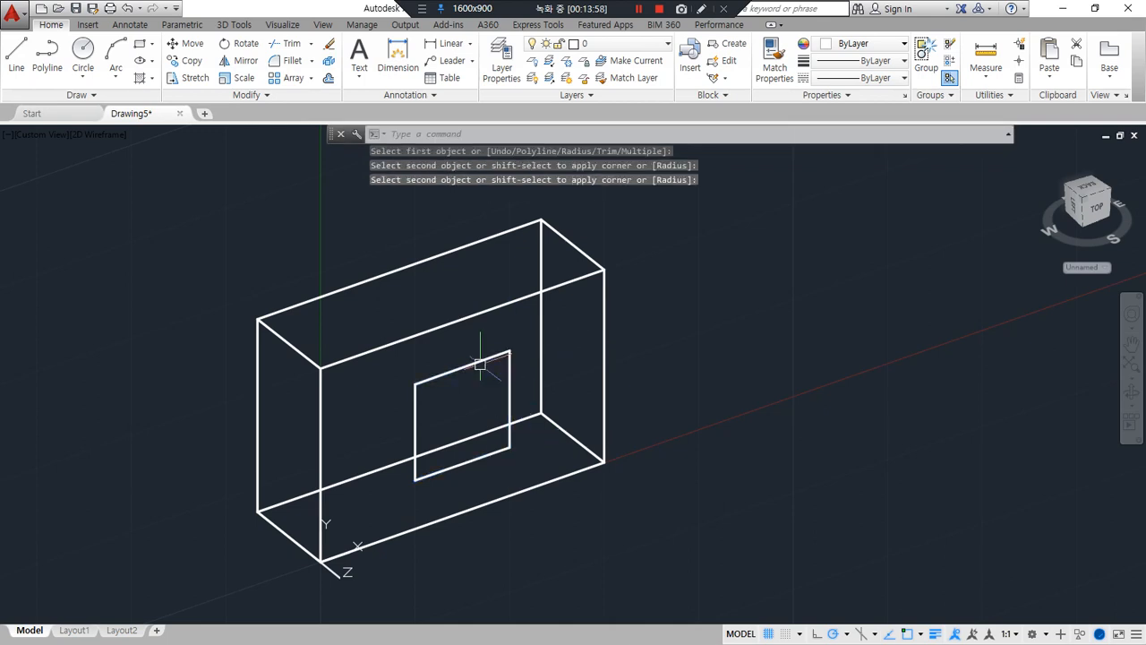
Erase the filleted square from the front face
left_click(369, 291)
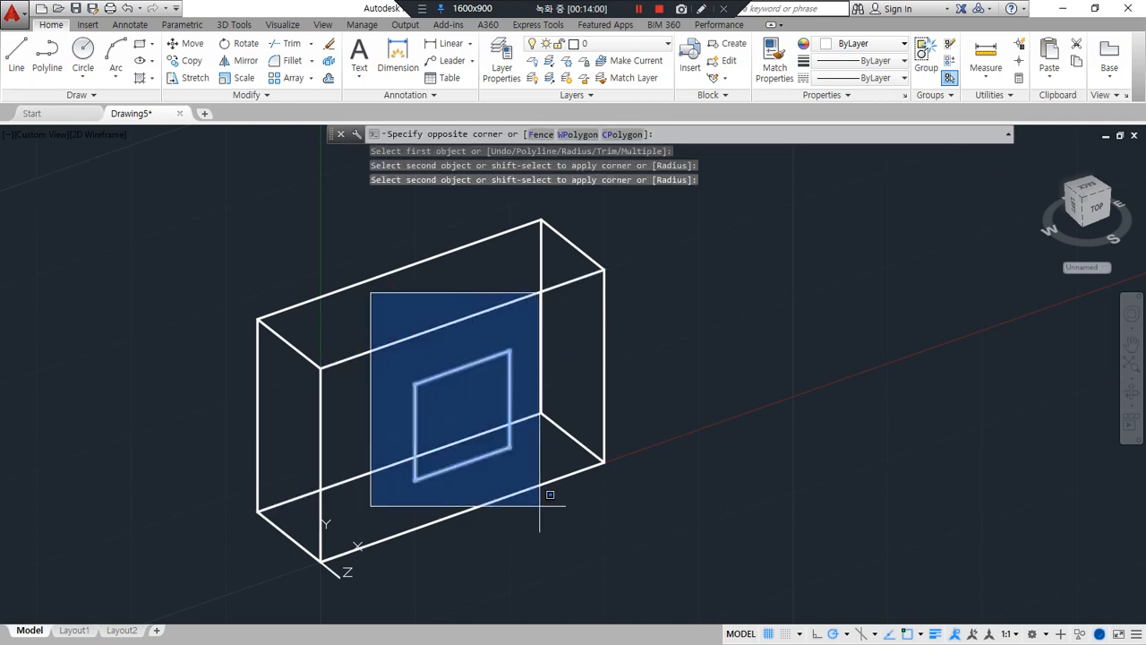
left_click(569, 533)
type("e")
key("Return")
Draw a 10 by 10 rectangle on the front face, starting at its lower left corner
type("rec")
key("Return")
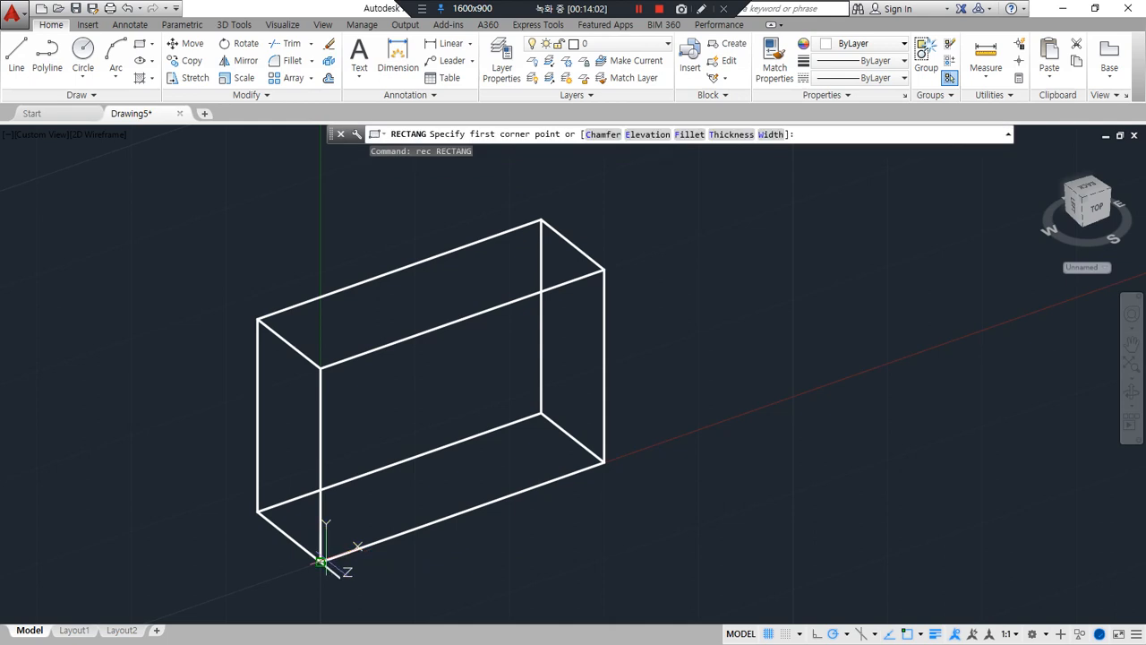
left_click(322, 560)
type("@10,")
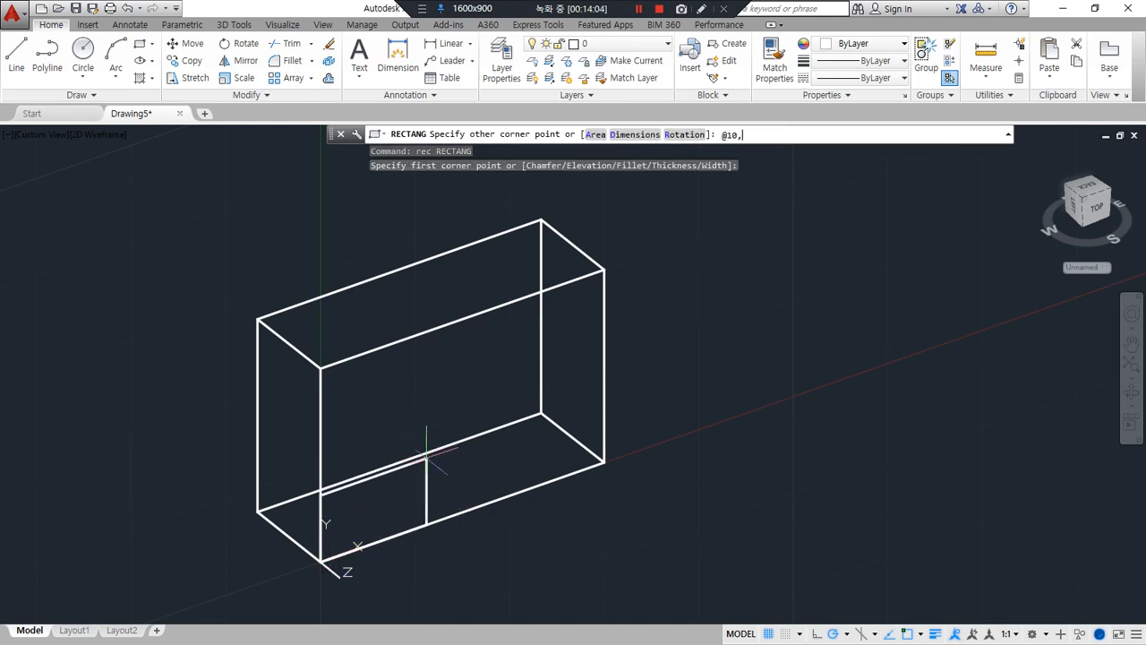
type("10")
key("Return")
Draw a diagonal across the front face and another across the 10 by 10 square as centring guides
type("l")
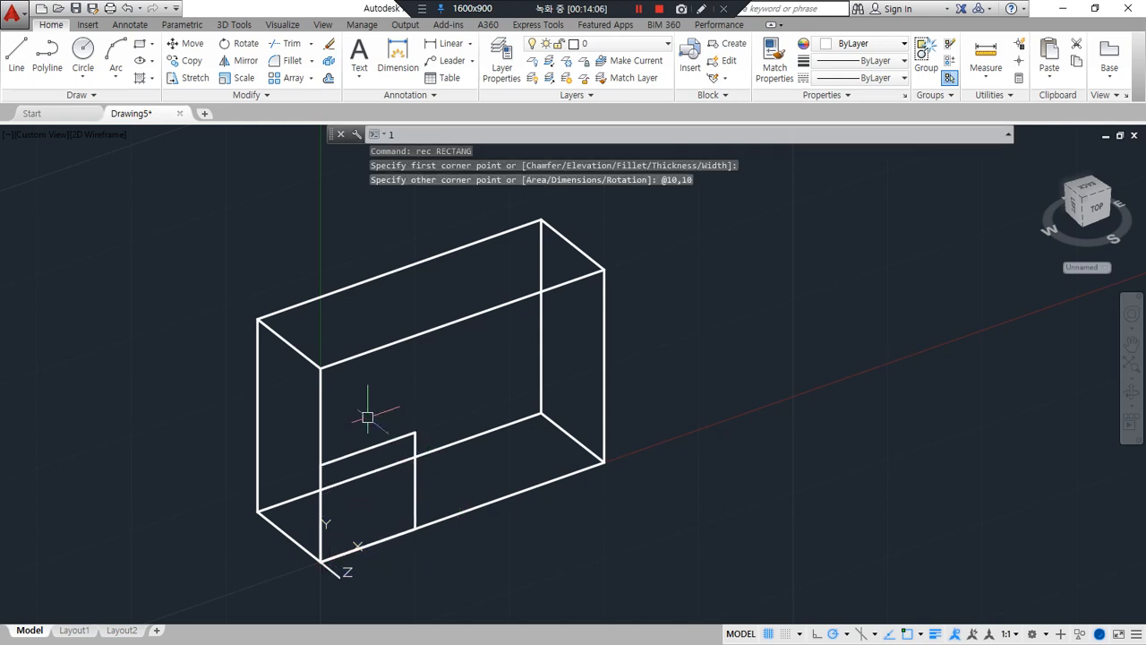
key("Return")
left_click(321, 367)
left_click(605, 461)
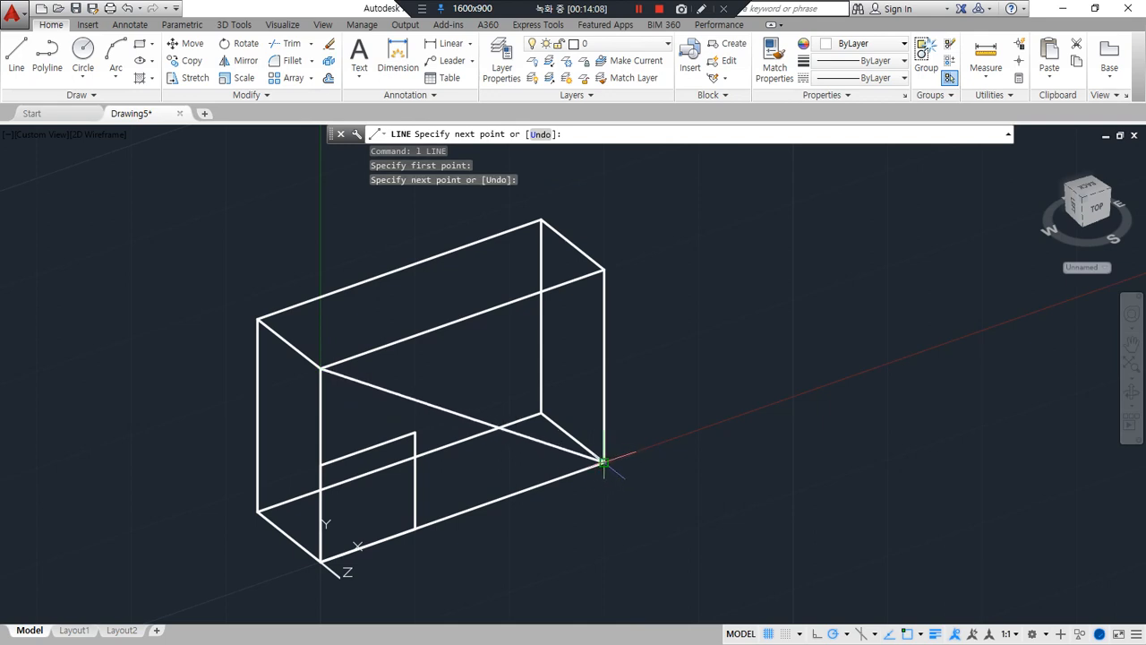
key("Return")
key("Return")
left_click(415, 433)
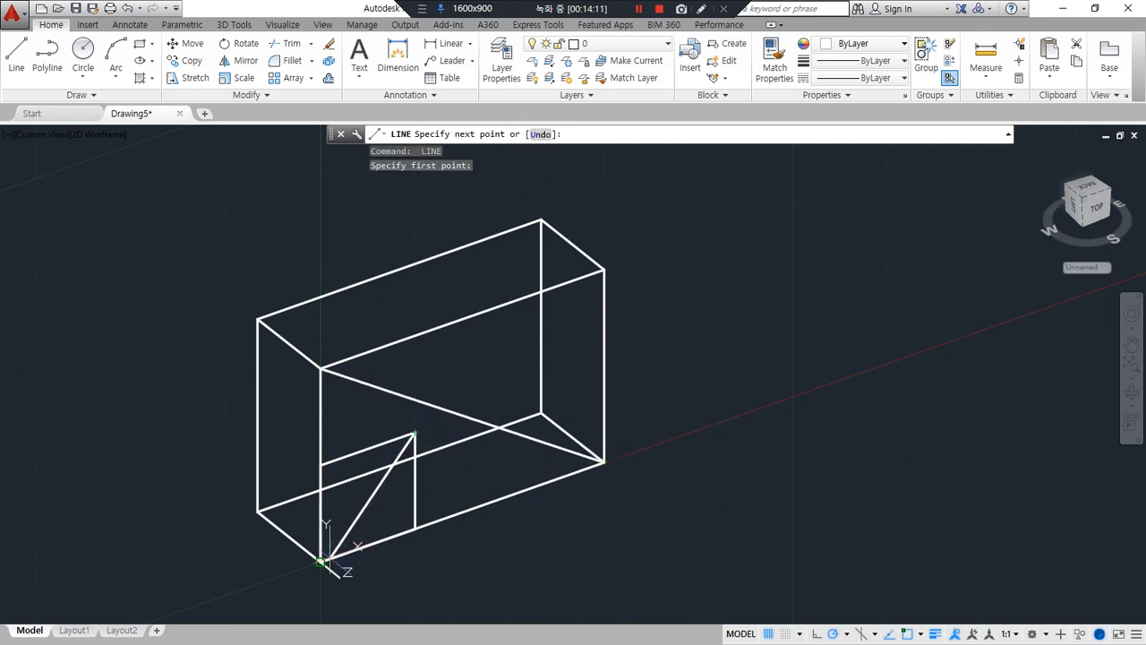
left_click(320, 562)
key("Return")
Centre the square on the front face by moving its diagonal's midpoint onto the face diagonal's midpoint, and erase both diagonals
type("m")
key("Return")
left_click(416, 503)
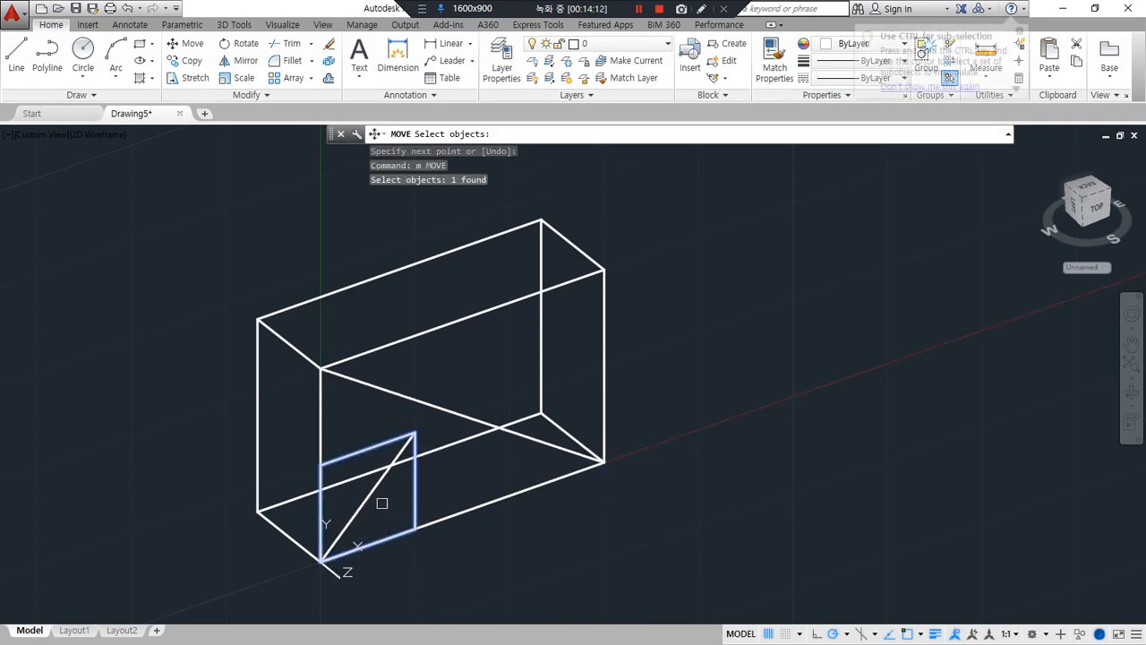
left_click(360, 507)
key("Return")
left_click(358, 511)
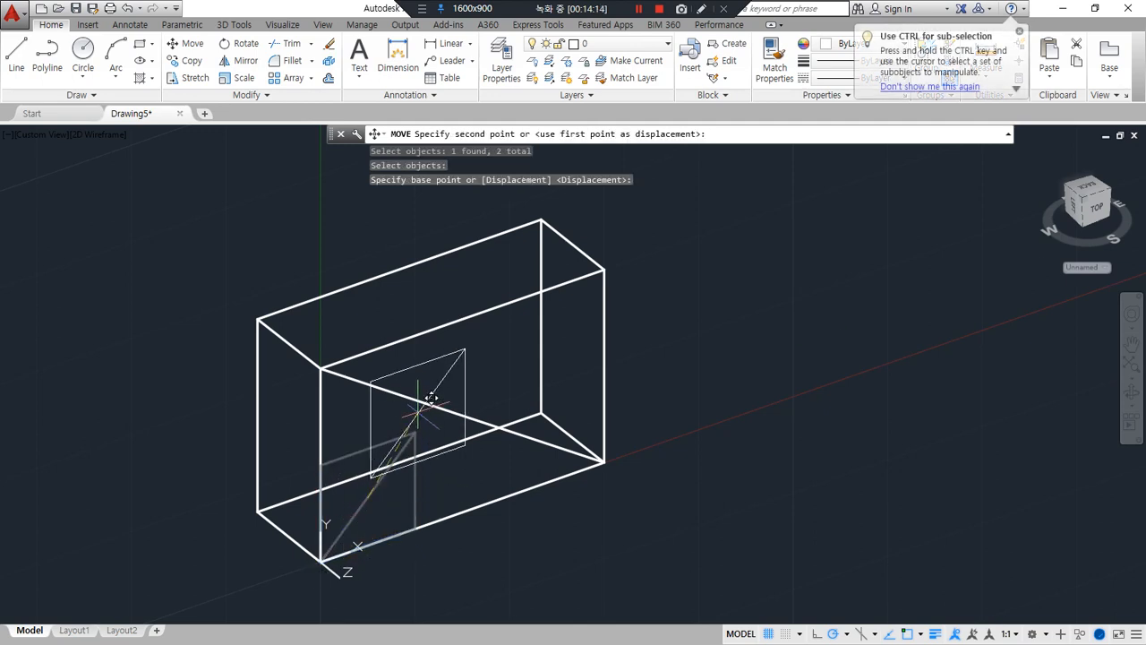
left_click(461, 417)
left_click(473, 419)
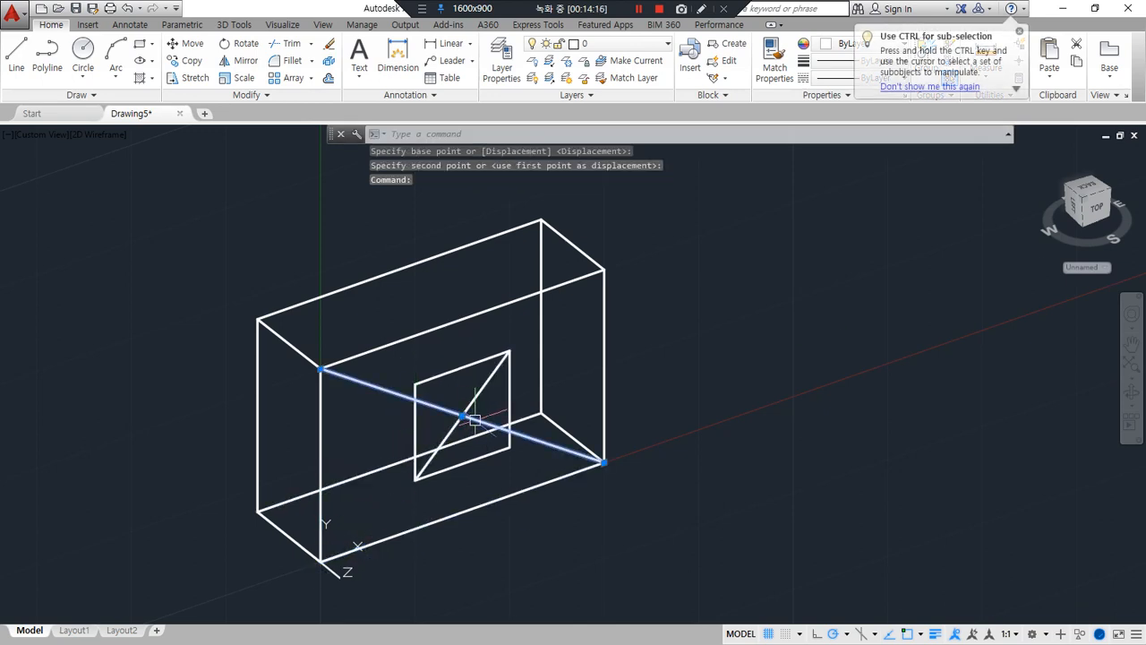
key("Delete")
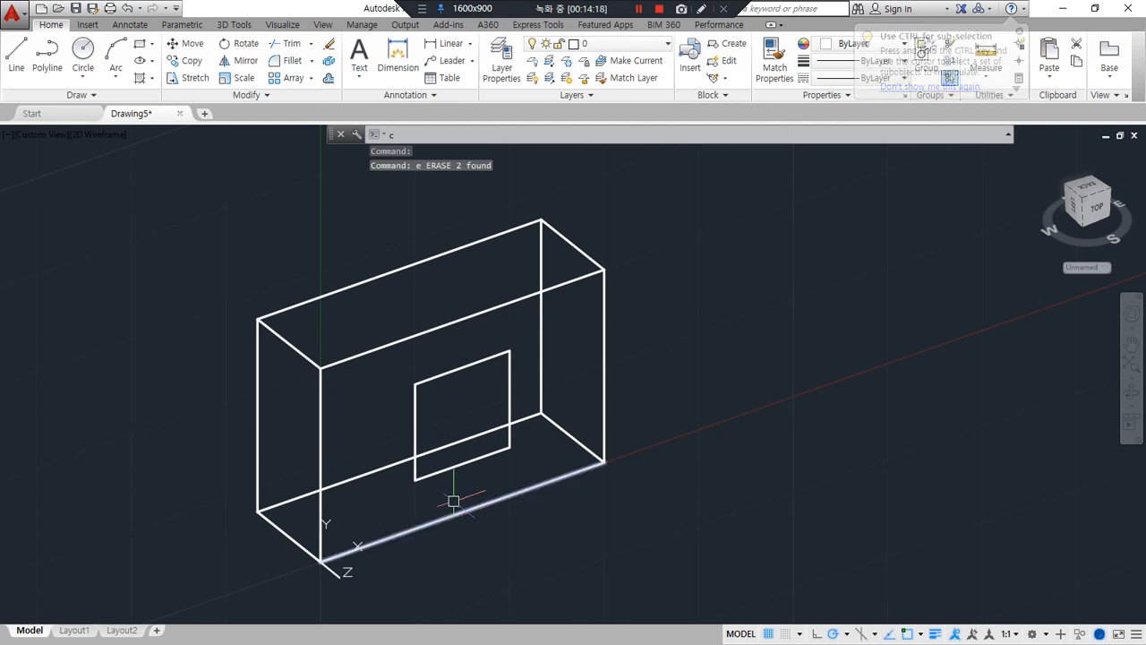
Copy the centred square from the front face to the back face, using the box's upper left depth edge as displacement
type("cp")
key("Return")
left_click(416, 369)
key("Return")
left_click(321, 368)
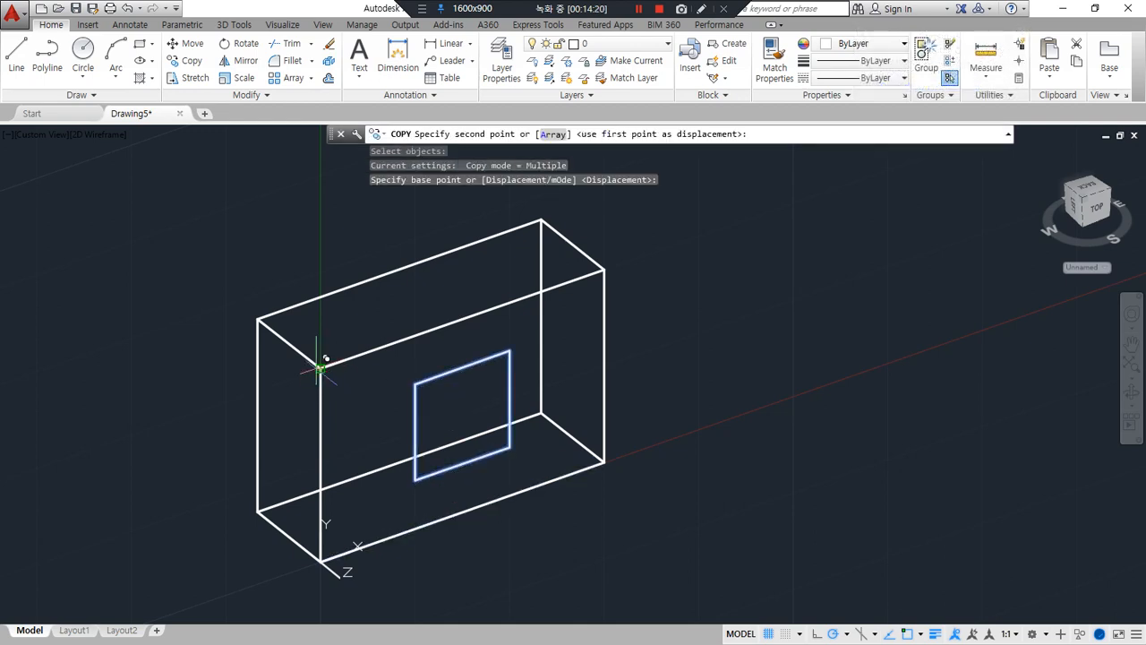
left_click(258, 319)
key("Return")
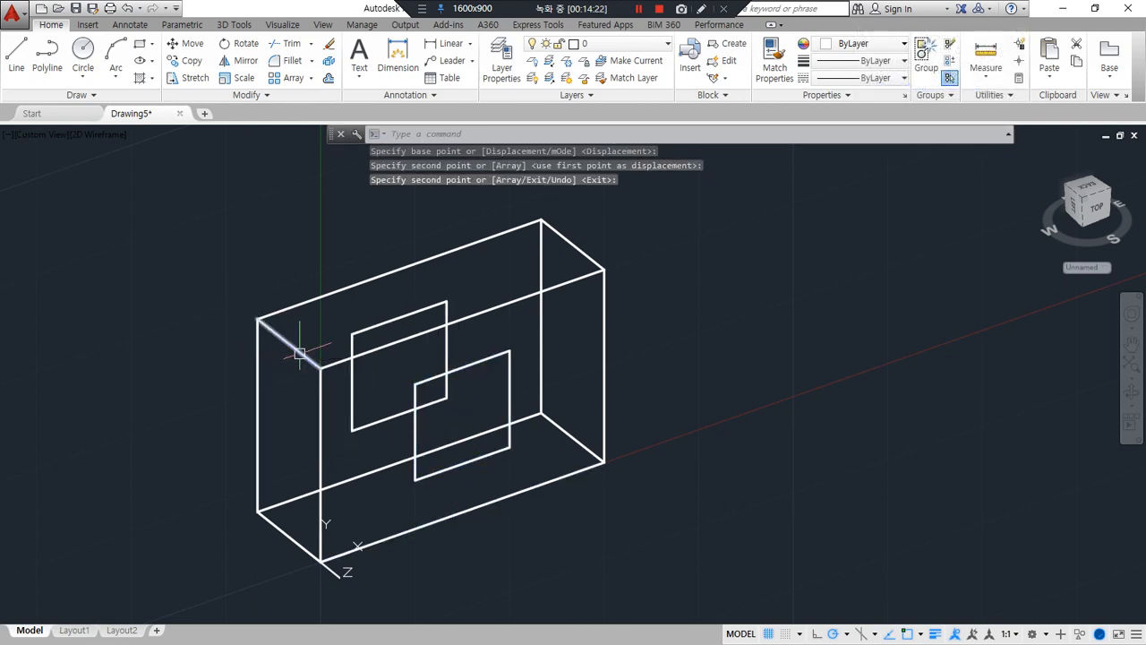
Connect the upper corners of the front and back squares with two depth lines
type("l")
key("Return")
left_click(447, 302)
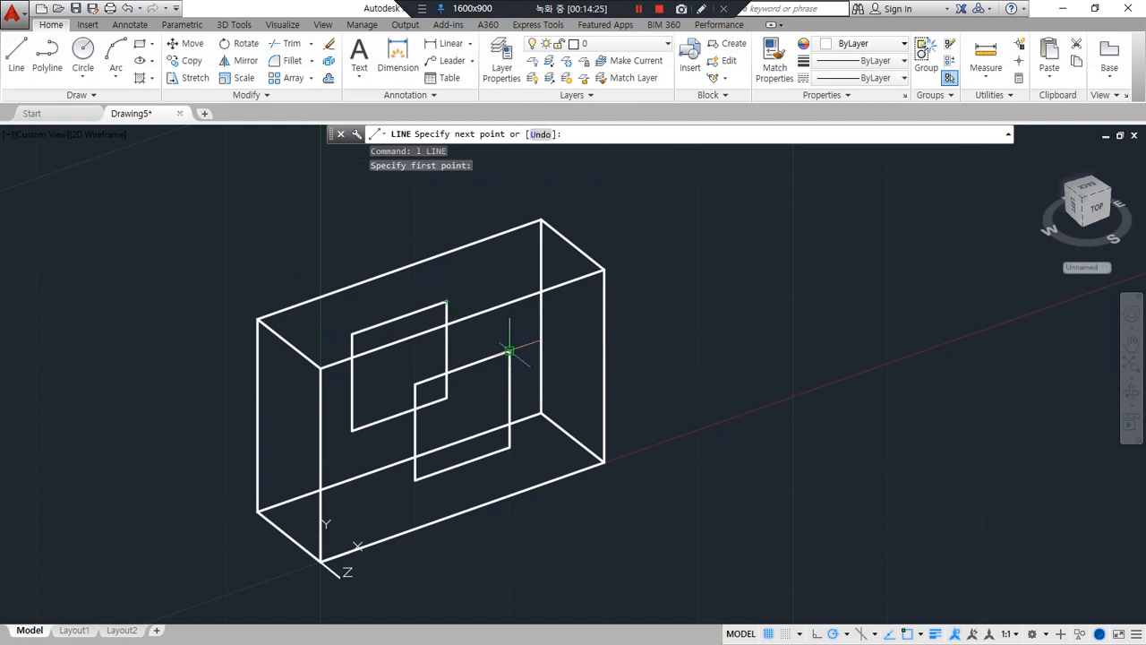
left_click(510, 351)
key("Return")
key("Return")
left_click(415, 382)
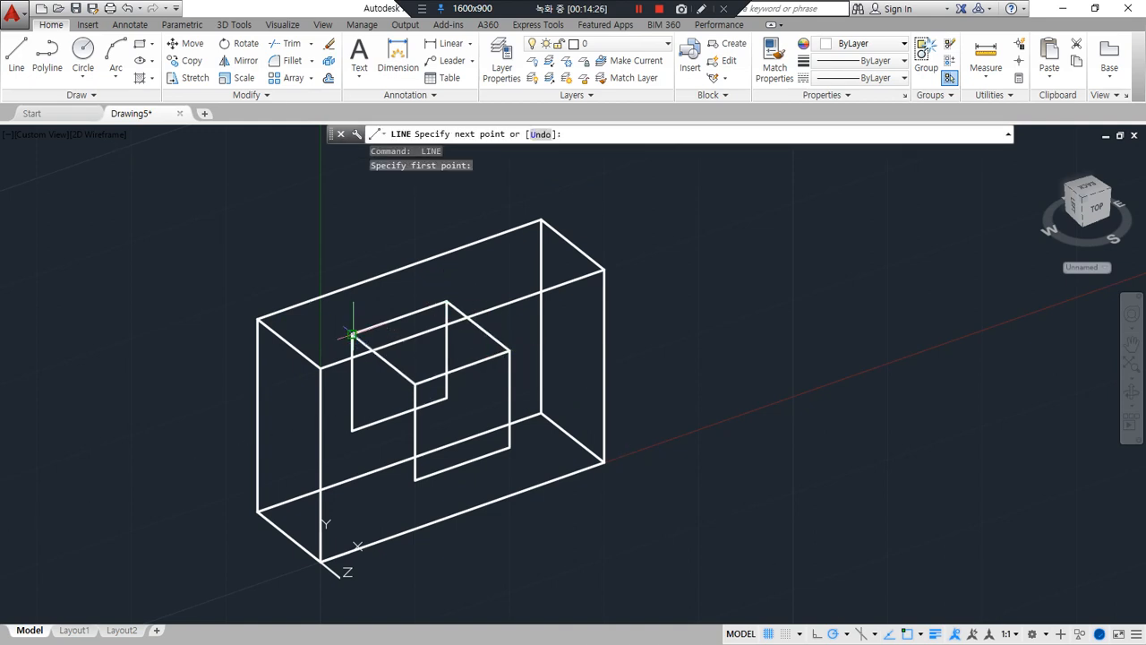
left_click(352, 334)
key("Return")
key("Return")
Connect the lower corners of the front and back squares with two depth lines to complete the square through-hole
left_click(351, 430)
left_click(414, 479)
key("Return")
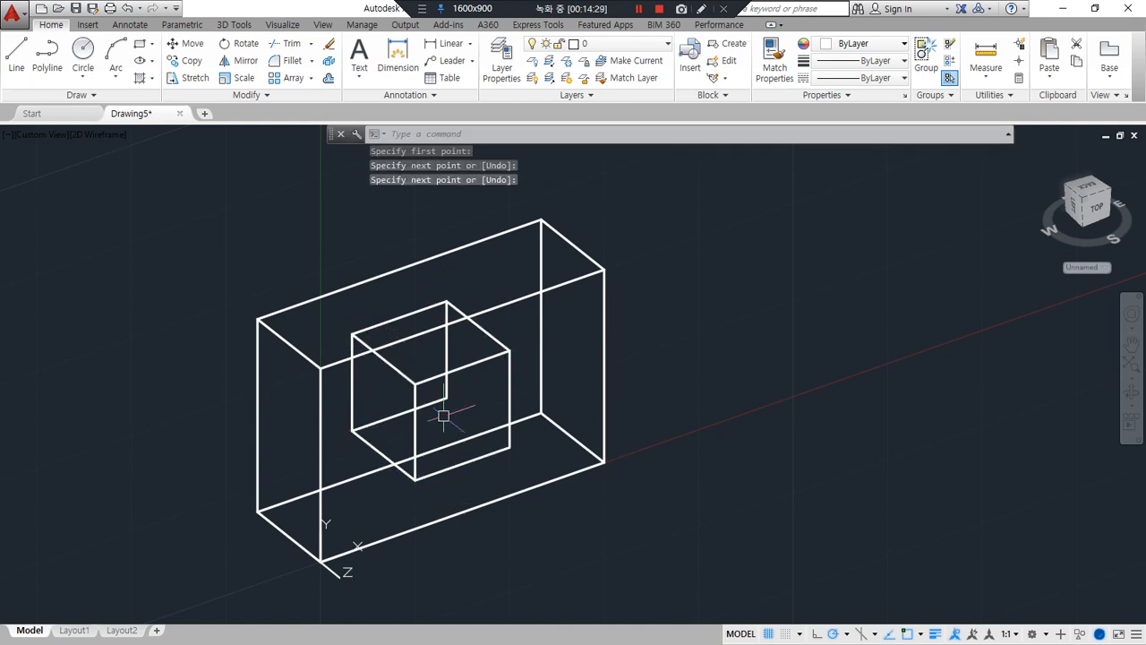
key("Return")
left_click(446, 398)
left_click(509, 445)
key("Return")
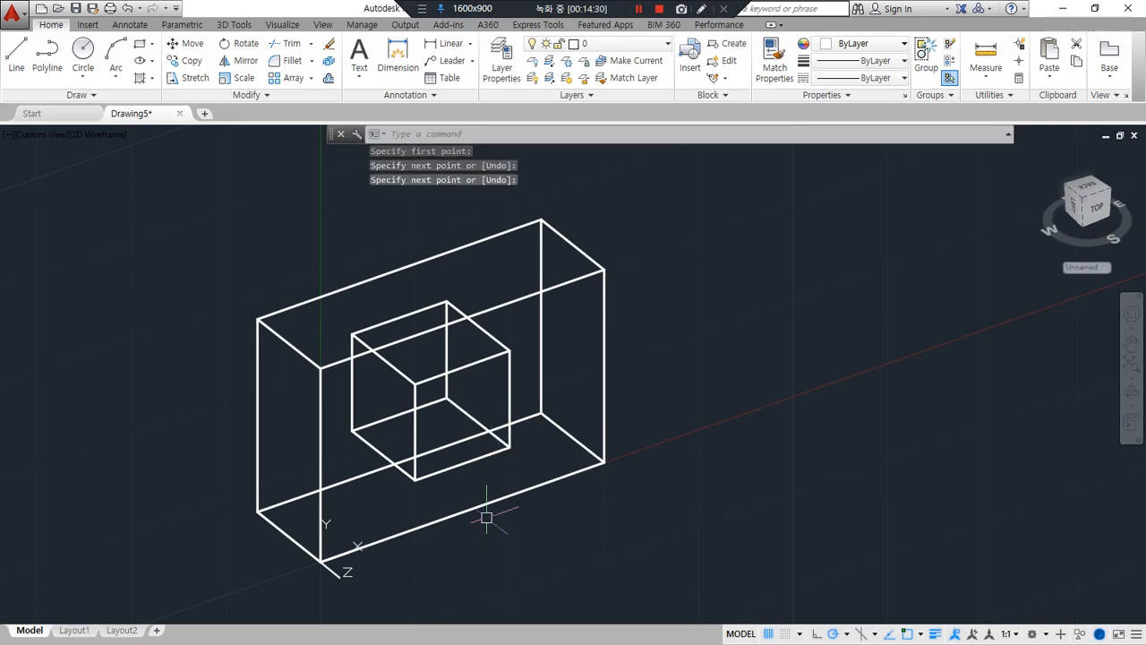
Set the UCS on the next plain box's front face, with the origin at its lower left corner and X along its bottom edge
middle_click_drag(487, 517, 439, 523, "shift")
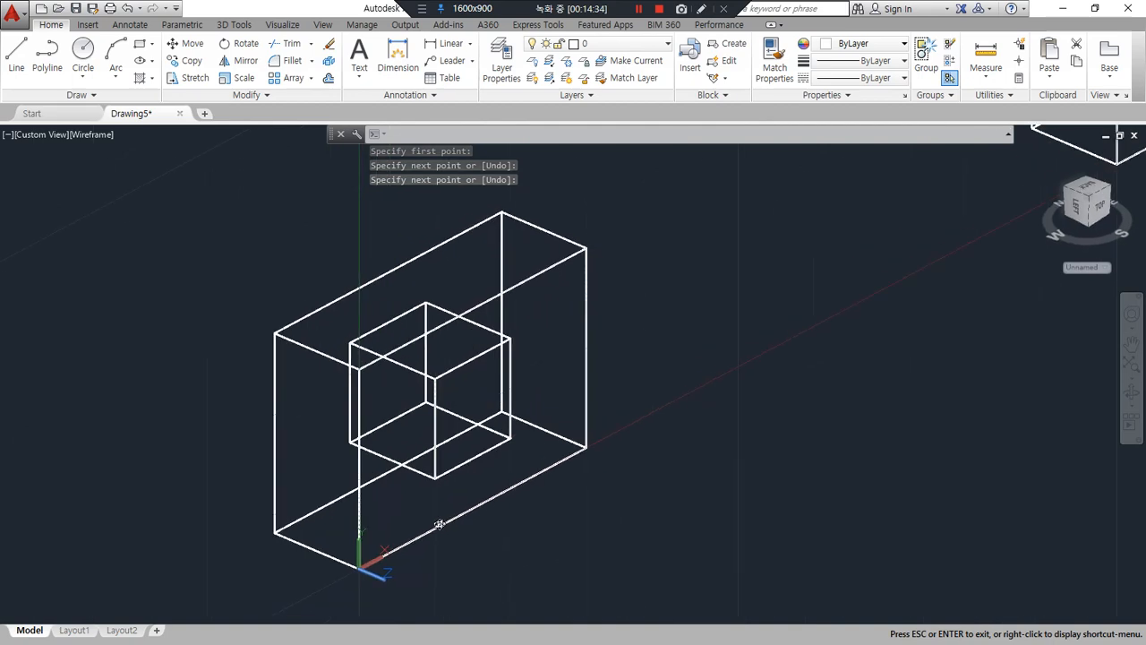
scroll(453, 509, "up", 2)
scroll(454, 510, "down", 4)
middle_click_drag(621, 427, 301, 609)
scroll(687, 395, "up", 2)
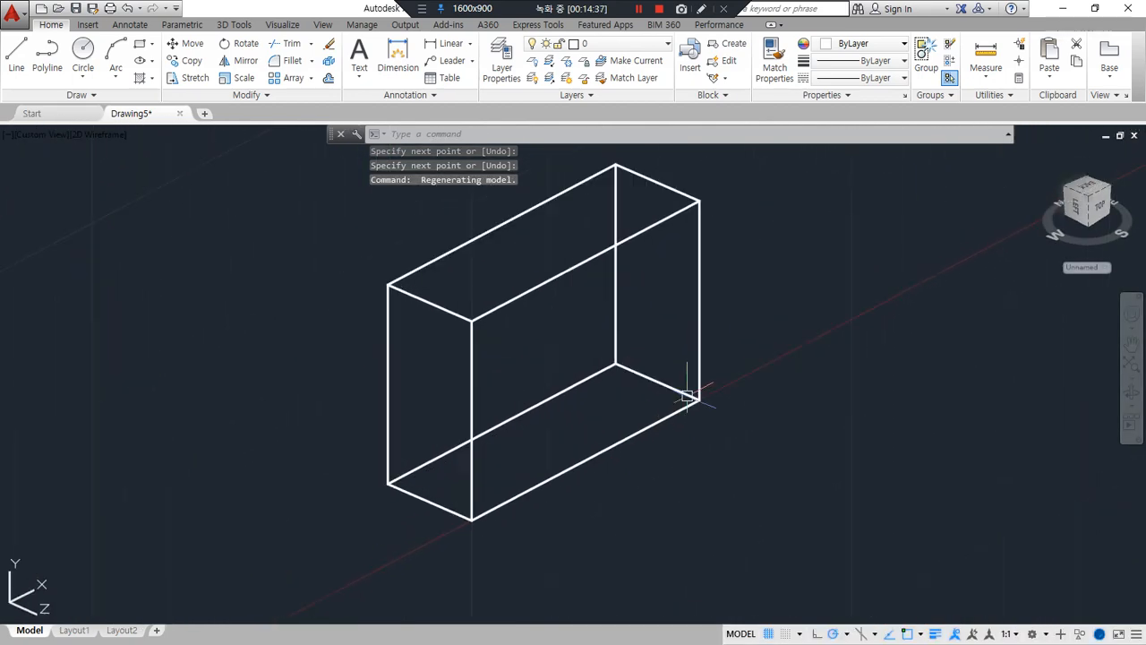
middle_click_drag(576, 468, 565, 429, "shift")
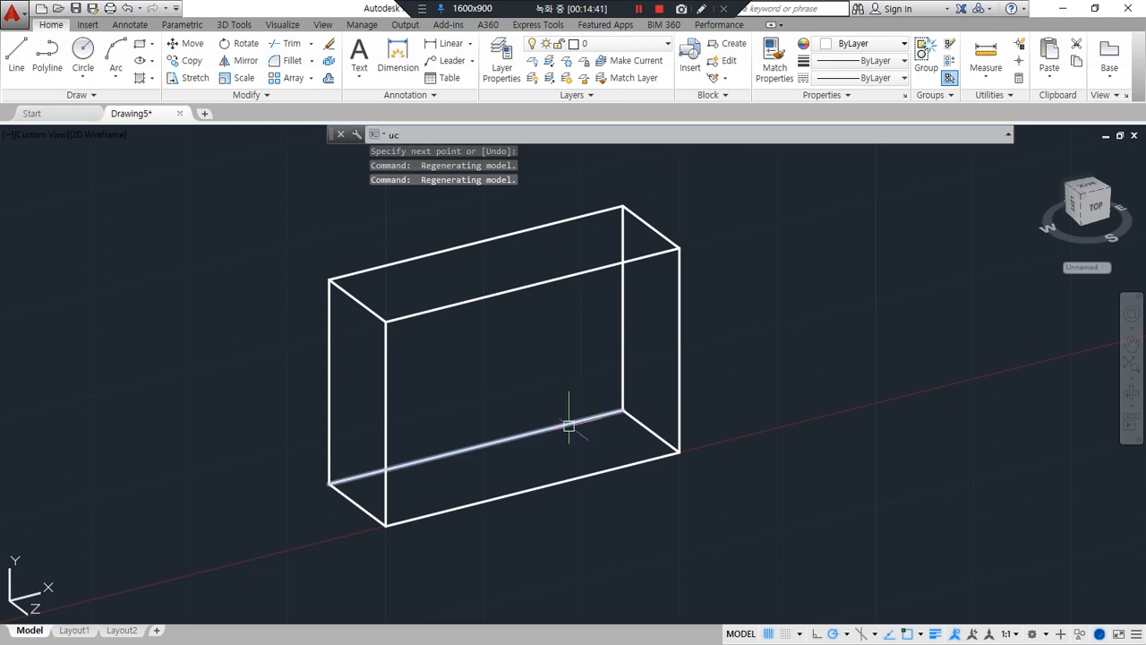
type("s")
key("Return")
left_click(386, 524)
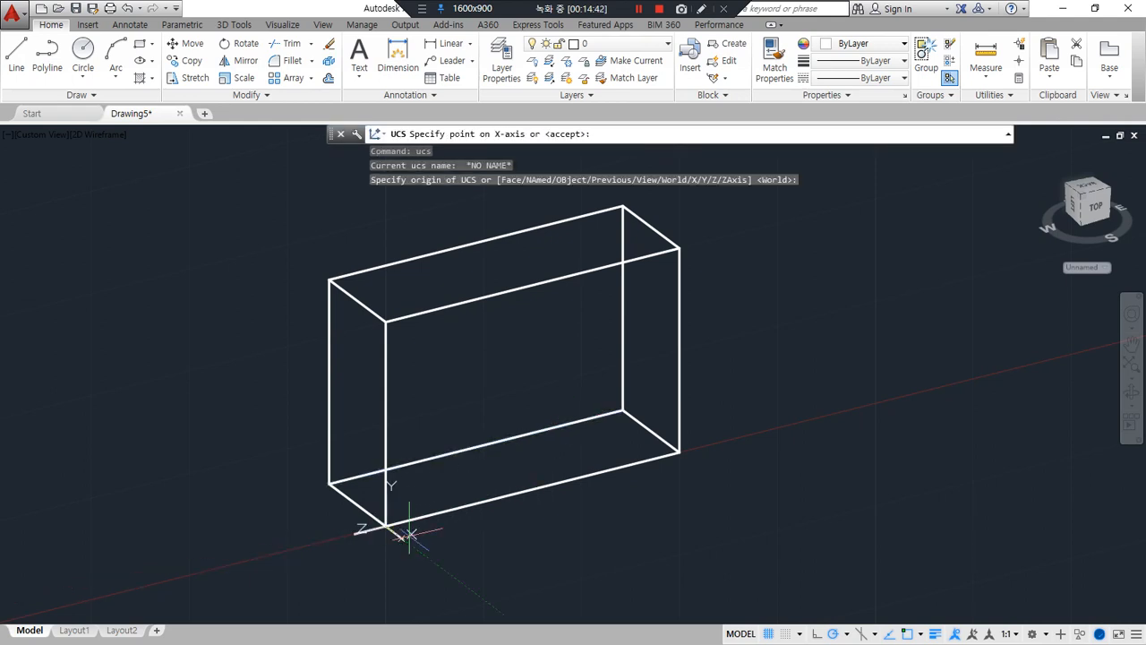
left_click(676, 454)
left_click(385, 320)
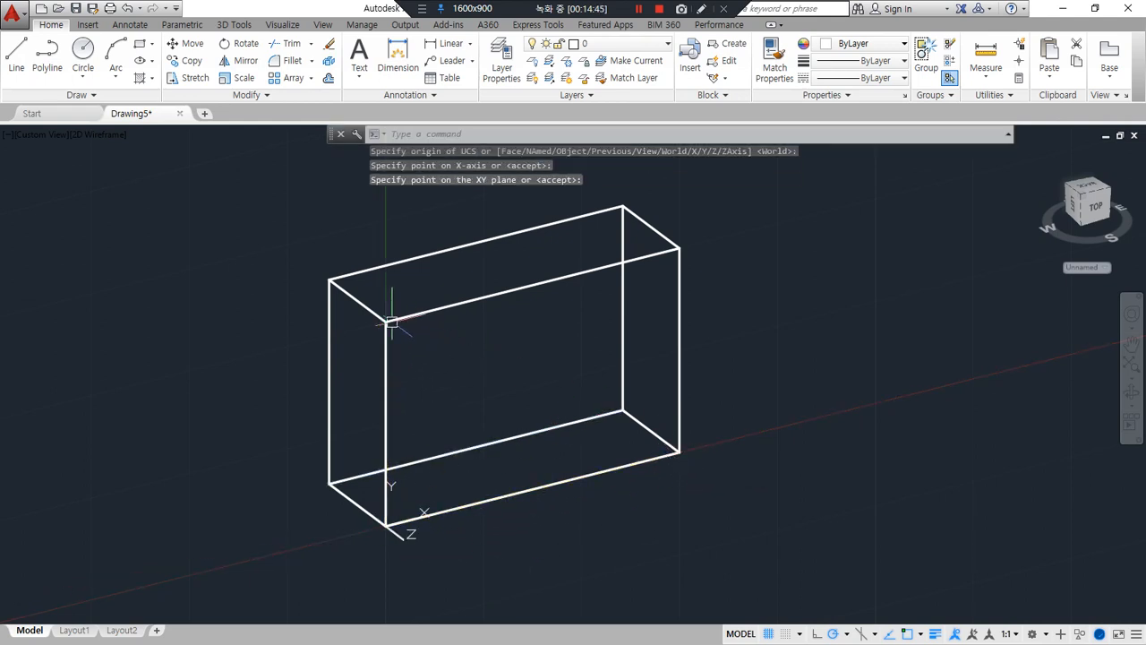
Draw a closed line loop for a sloped cut through the midpoints of the left vertical edges and the long top edges
type("l")
key("Return")
left_click(386, 421)
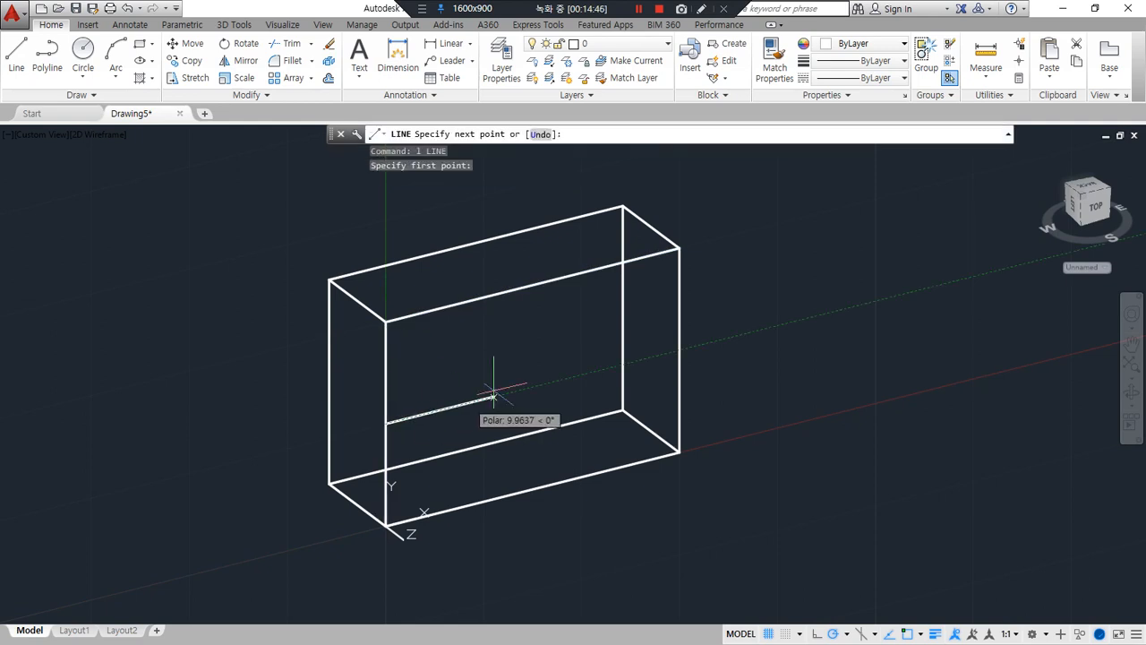
left_click(532, 286)
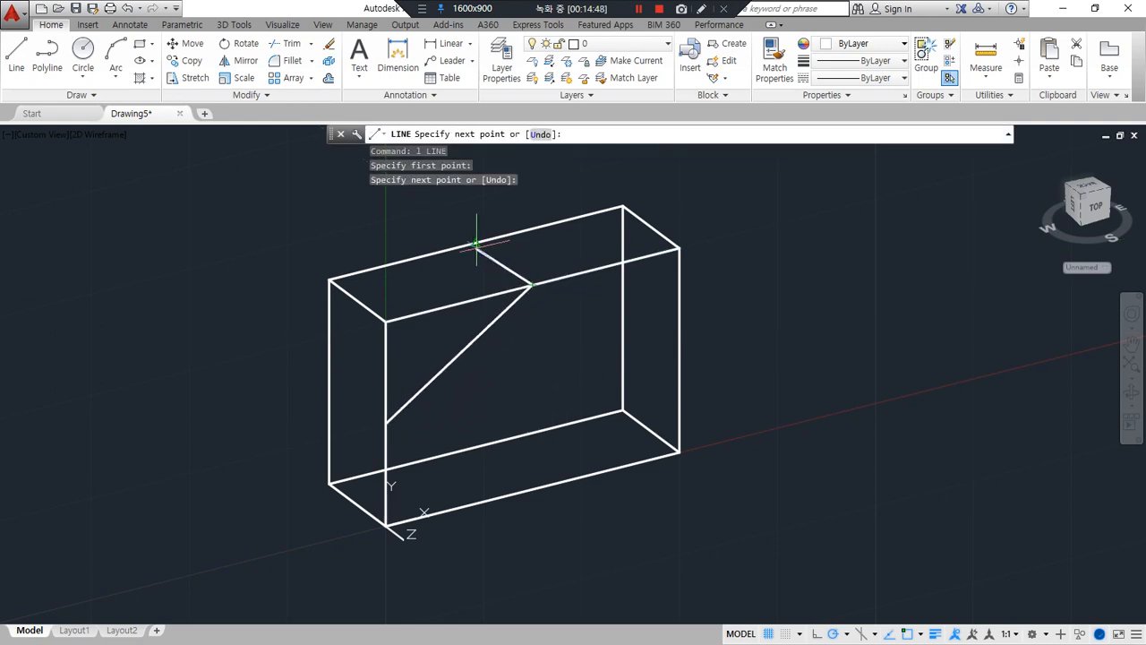
left_click(476, 251)
left_click(330, 382)
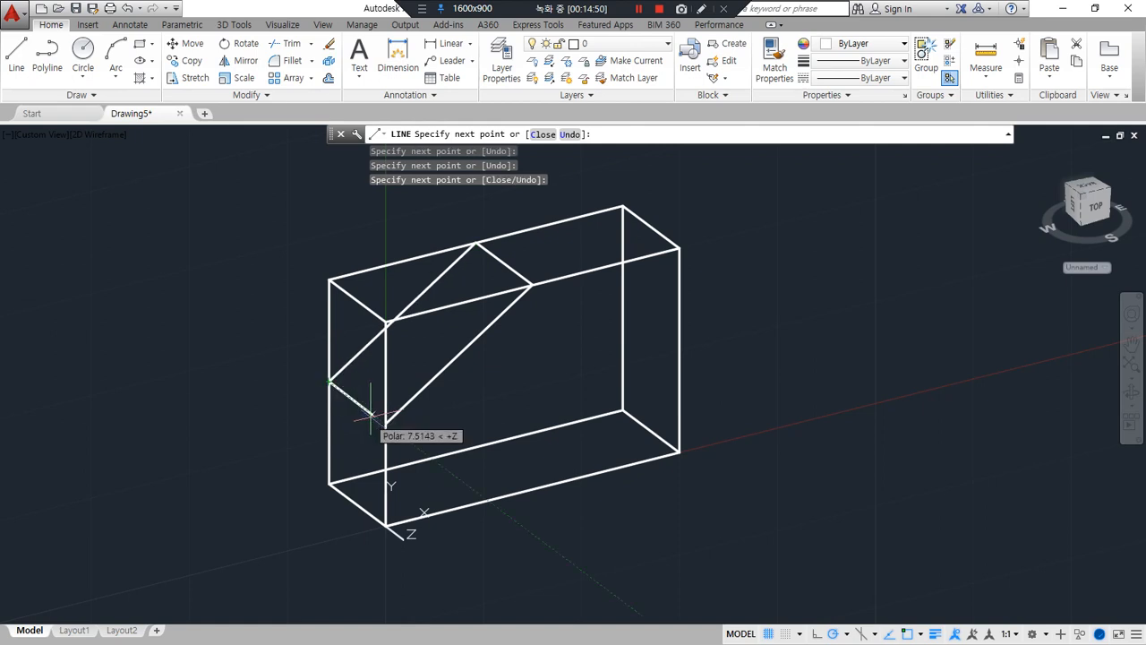
left_click(386, 420)
key("Return")
Trim the box edges beyond the sloped cut and erase the leftover upper left depth edge
type("tr")
key("Return")
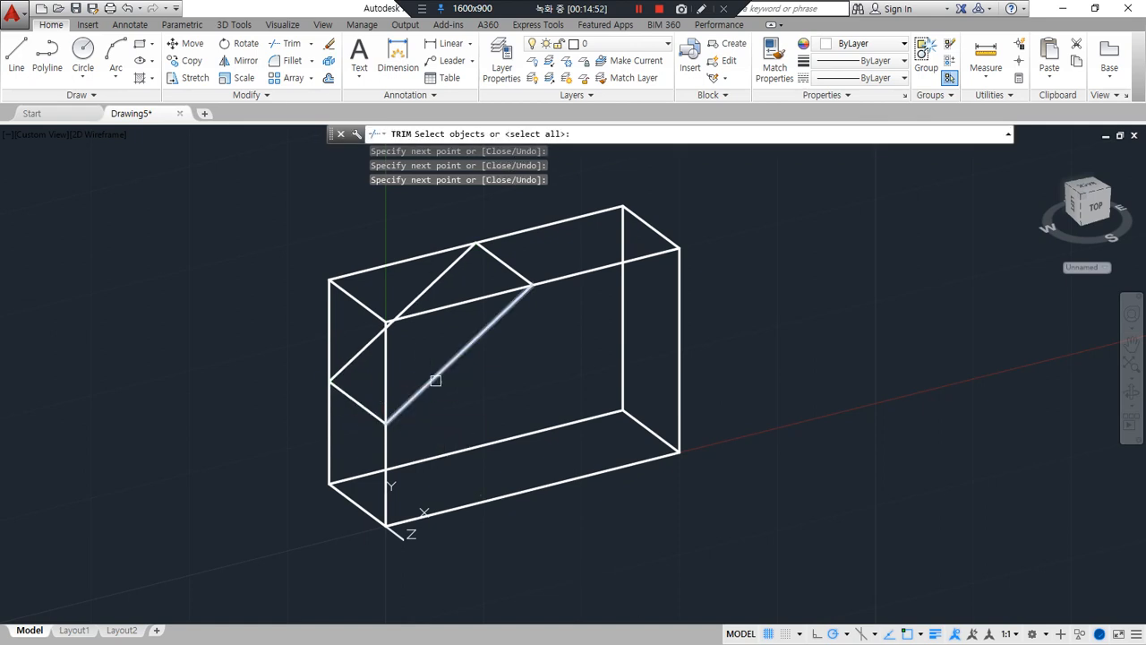
key("Return")
left_click(385, 353)
left_click(379, 313)
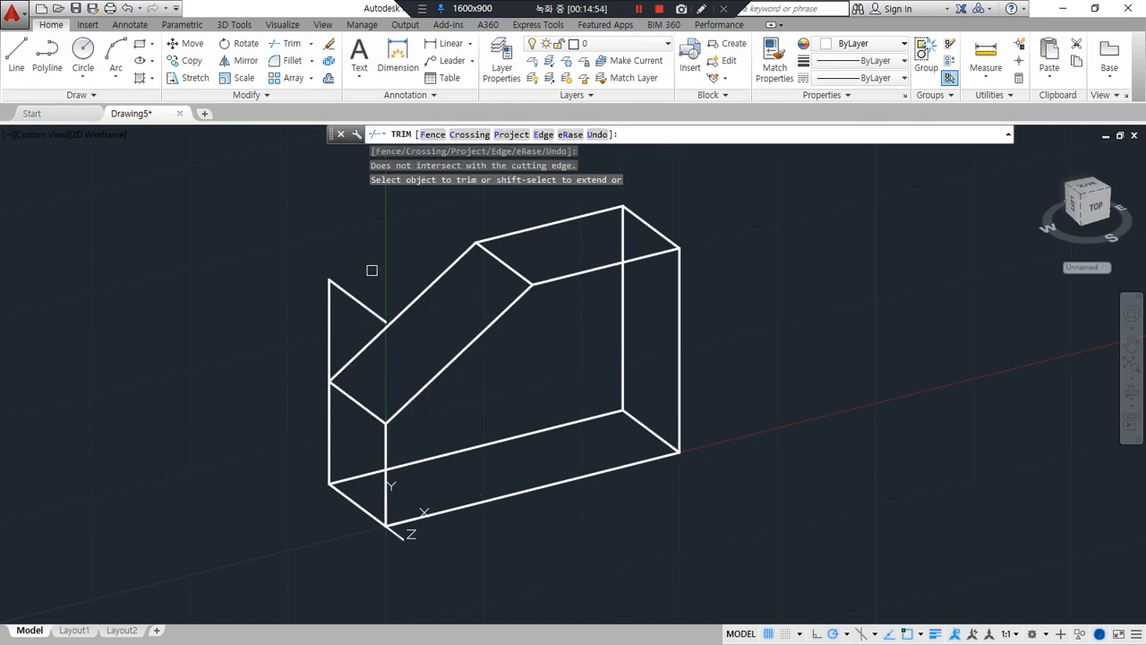
left_click(328, 309)
key("Return")
left_click(358, 301)
type("e")
key("Return")
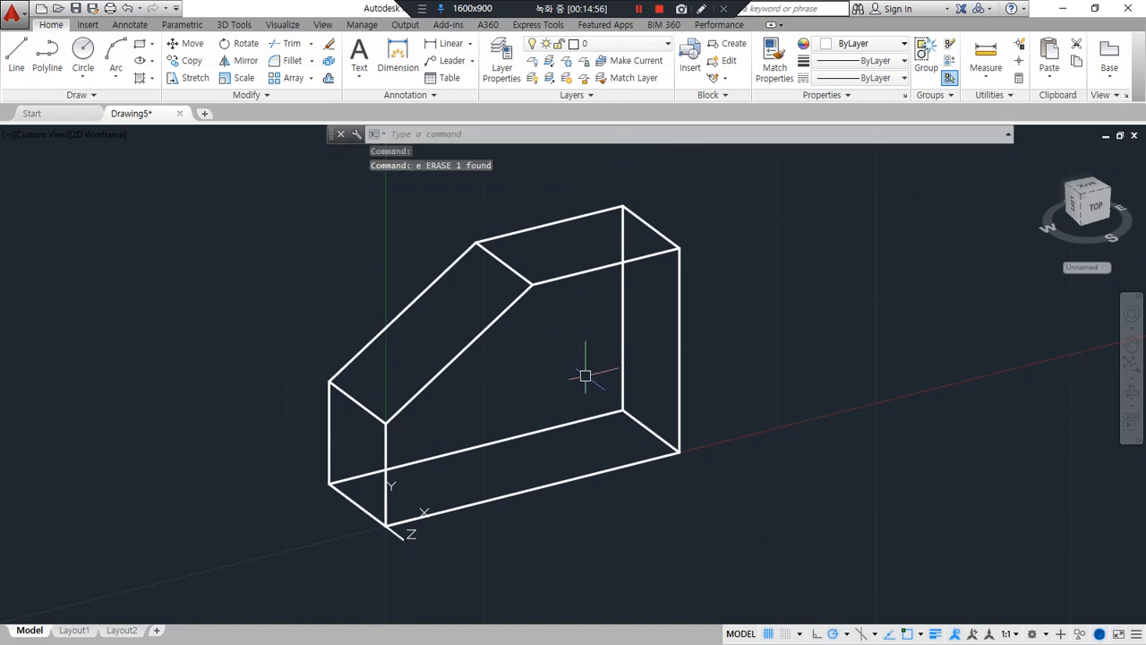
Draw a closed triangle on the next plain box linking the top back right, top front left and bottom front right corners
middle_click_drag(804, 331, 149, 507)
middle_click_drag(891, 307, 702, 369)
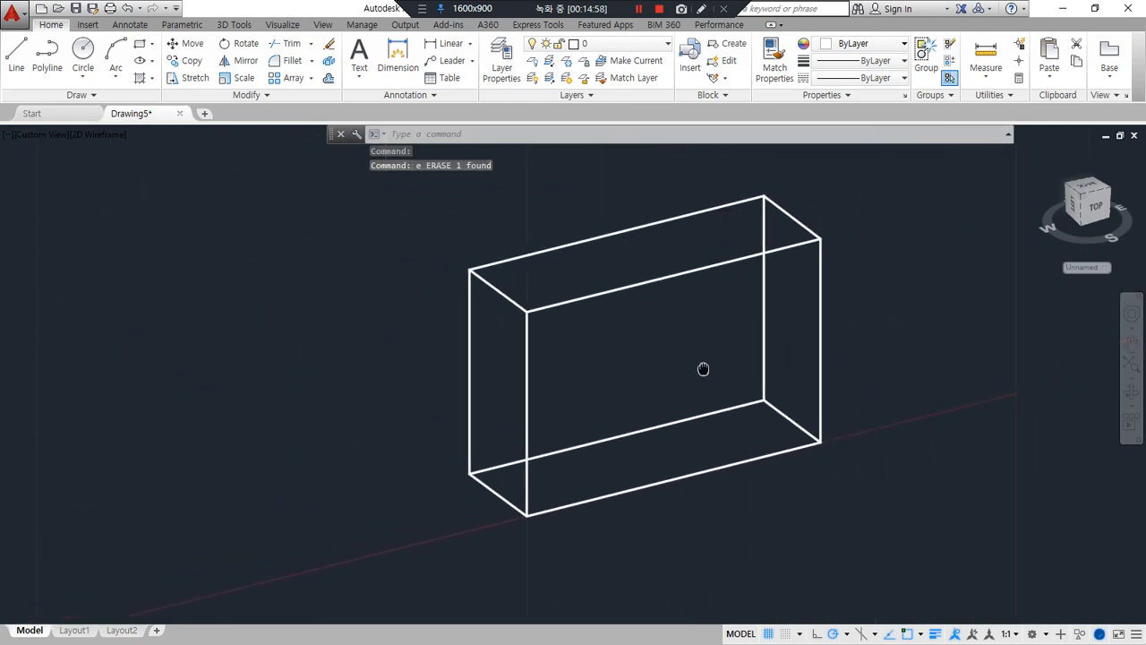
type("l")
key("Return")
left_click(764, 198)
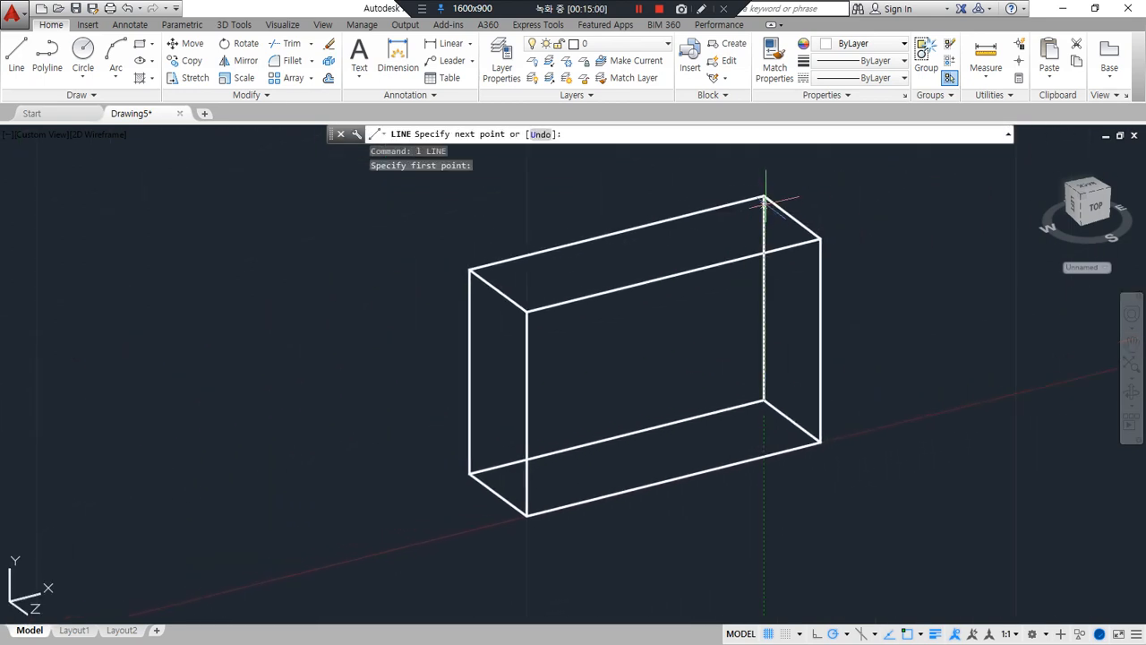
left_click(527, 310)
left_click(820, 440)
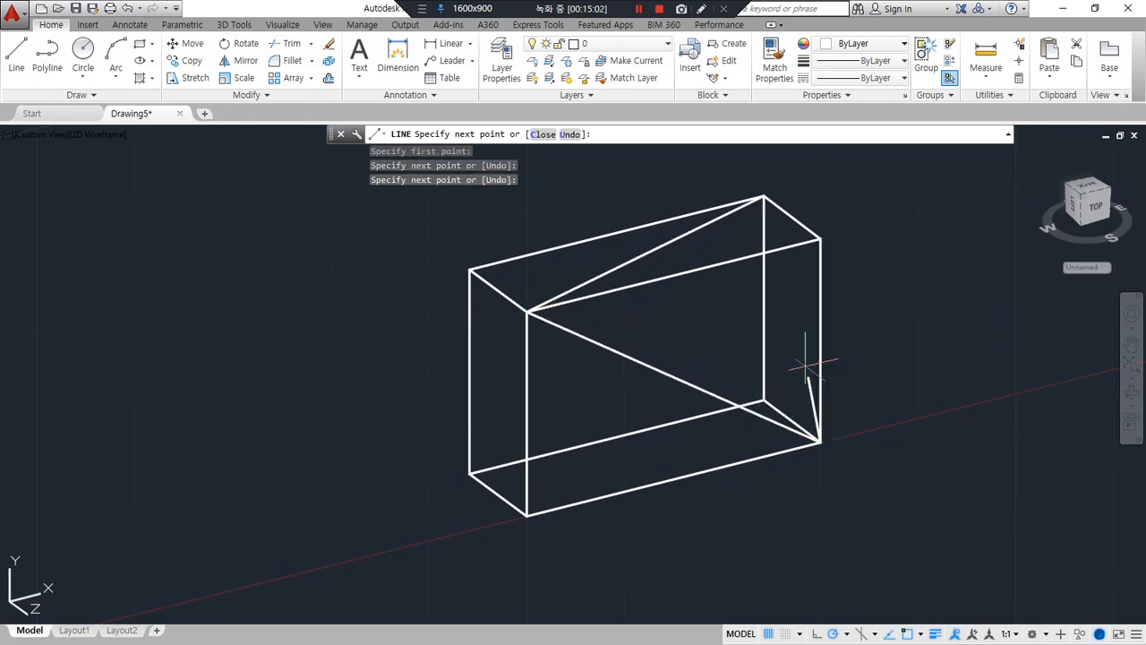
left_click(763, 198)
key("Return")
Erase the three box edges meeting at the top front right corner outside the triangular cut
left_click(840, 227)
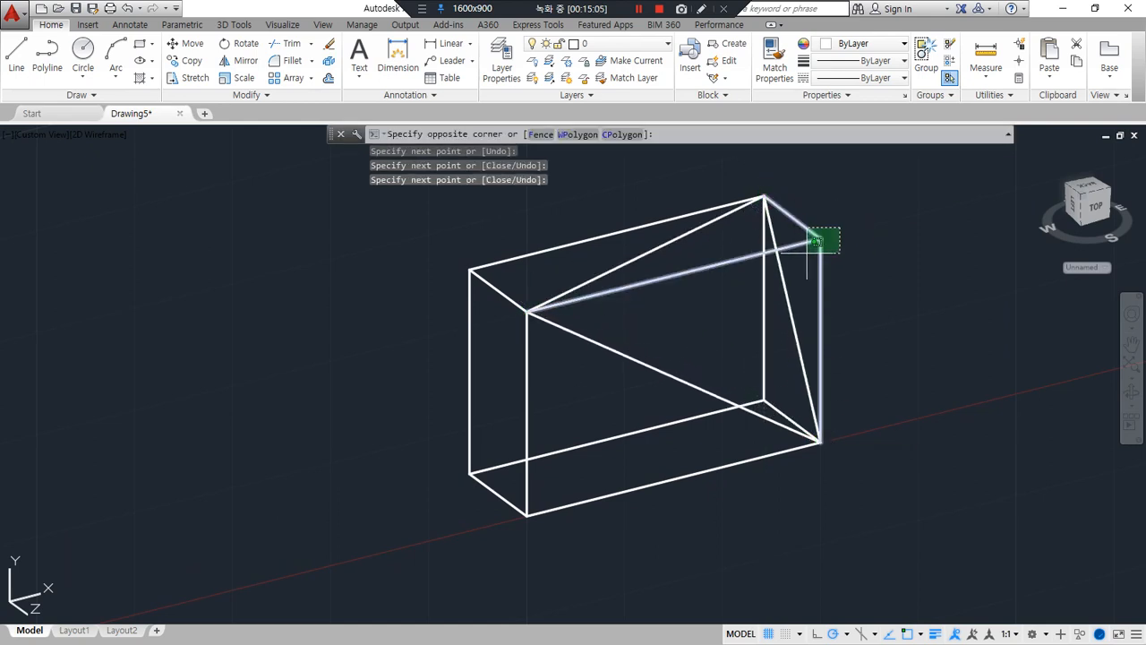
left_click(808, 253)
key("Delete")
middle_click_drag(776, 299, 0, 431)
middle_click_drag(785, 319, 465, 481)
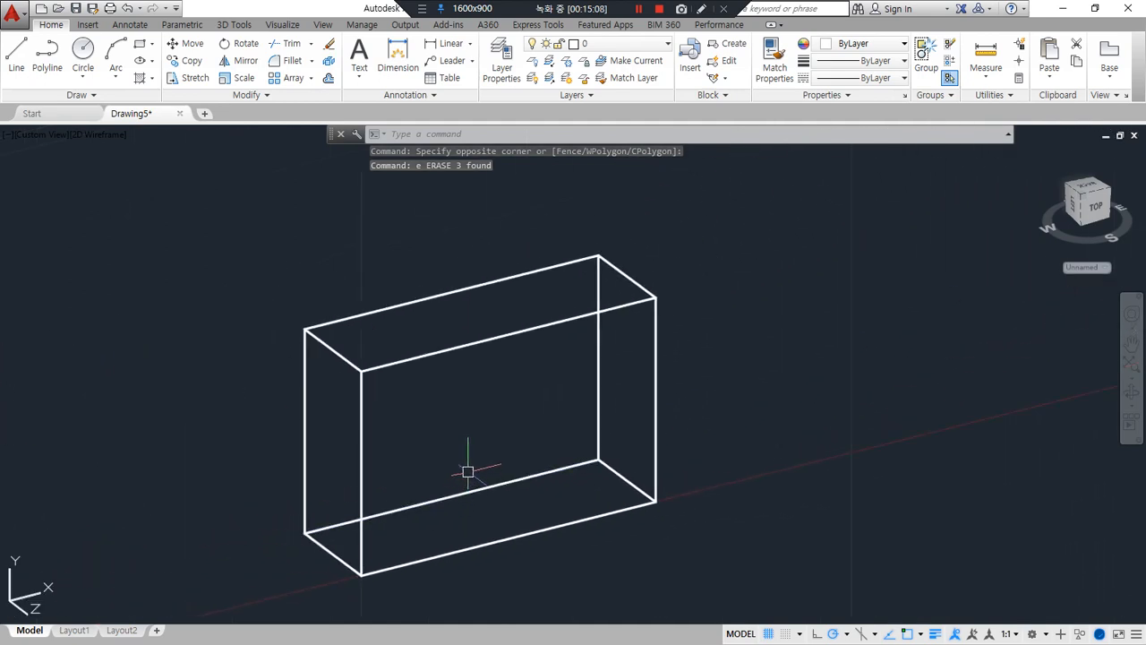
Align the UCS to the next plain box's front face, with origin at its lower left corner and X along the bottom edge
type("ucs")
key("Return")
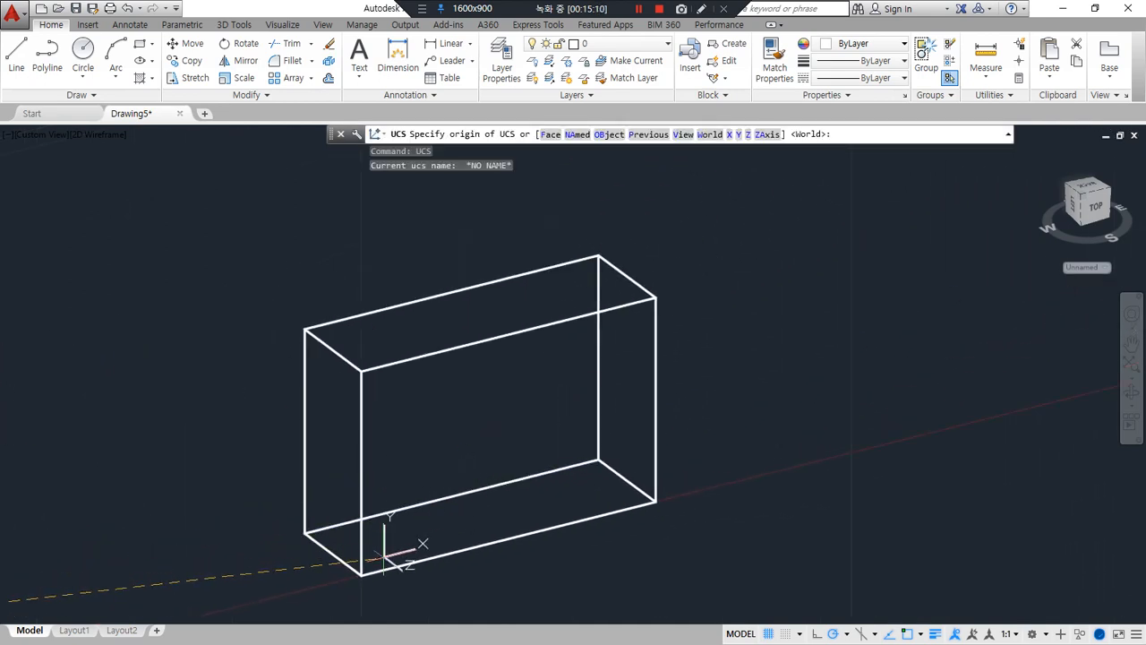
left_click(361, 574)
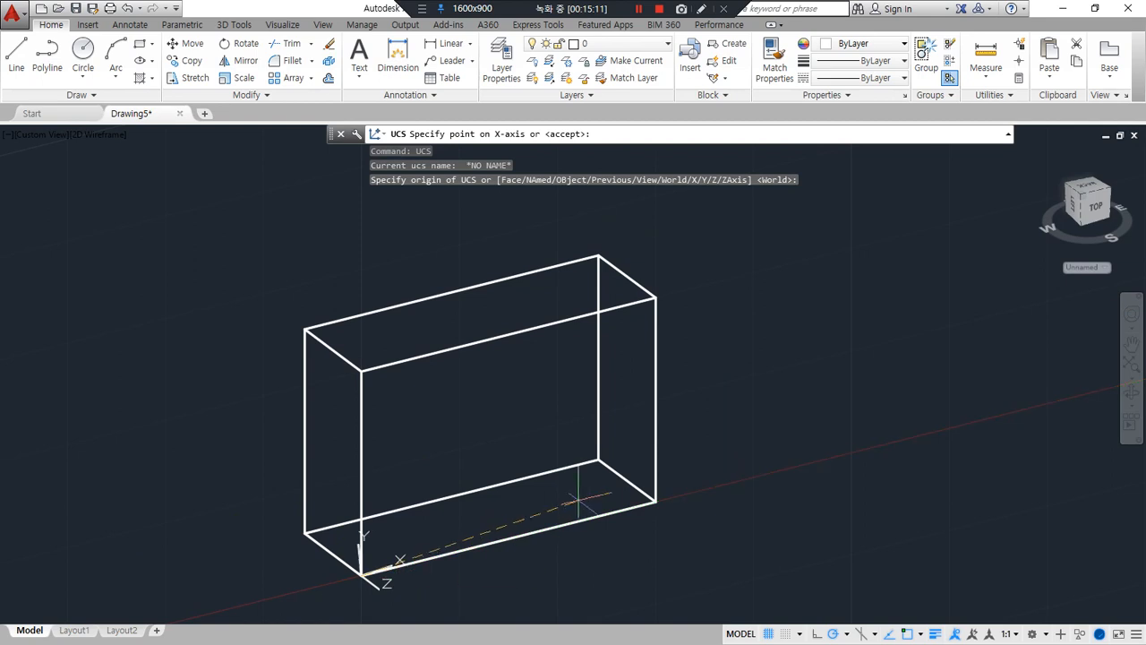
left_click(656, 502)
left_click(361, 370)
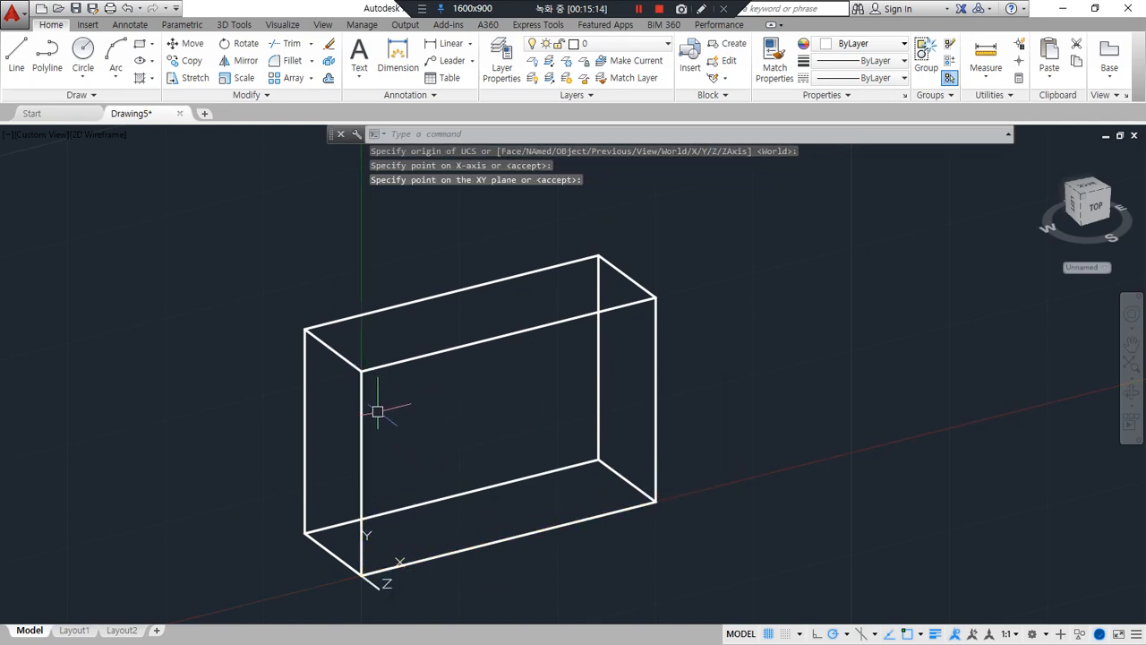
Offset the front face's left, top and right edges inward by 10 to lay out a notch
type("o")
key("Return")
type("1")
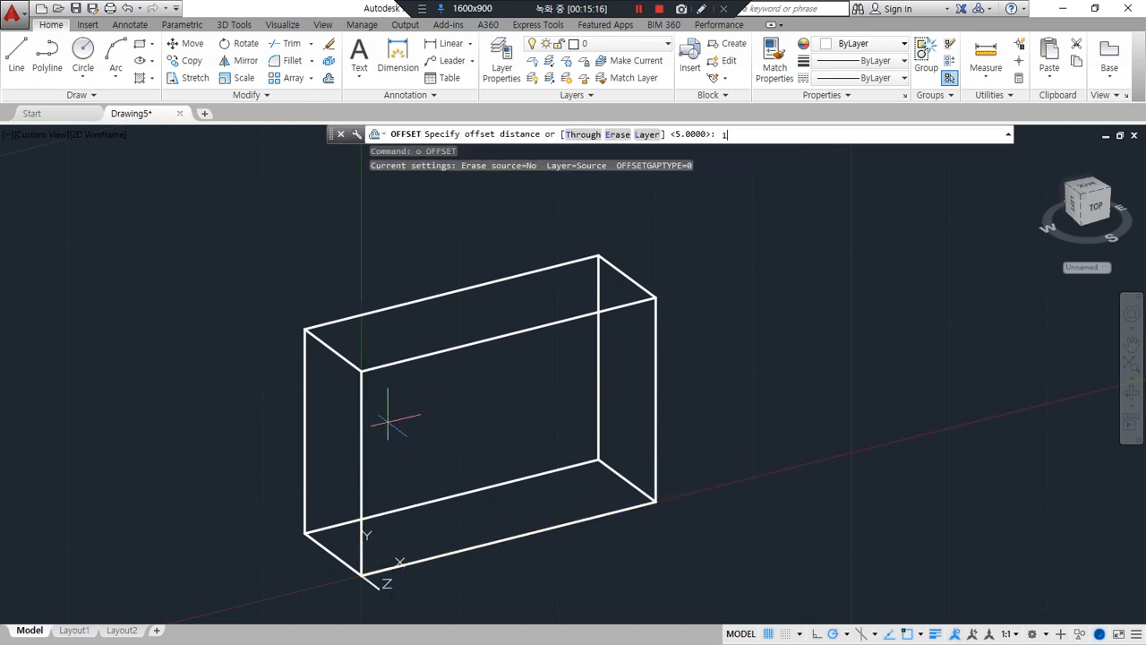
type("0")
key("Return")
left_click(361, 421)
left_click(457, 389)
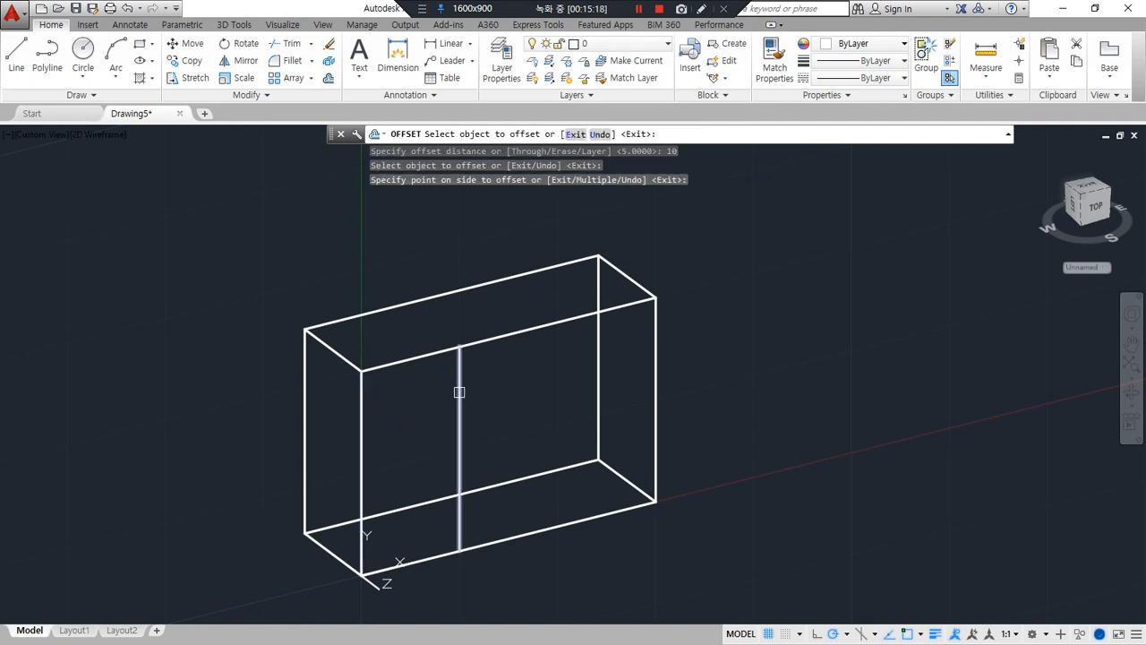
left_click(499, 335)
left_click(516, 395)
left_click(652, 358)
left_click(547, 374)
key("Return")
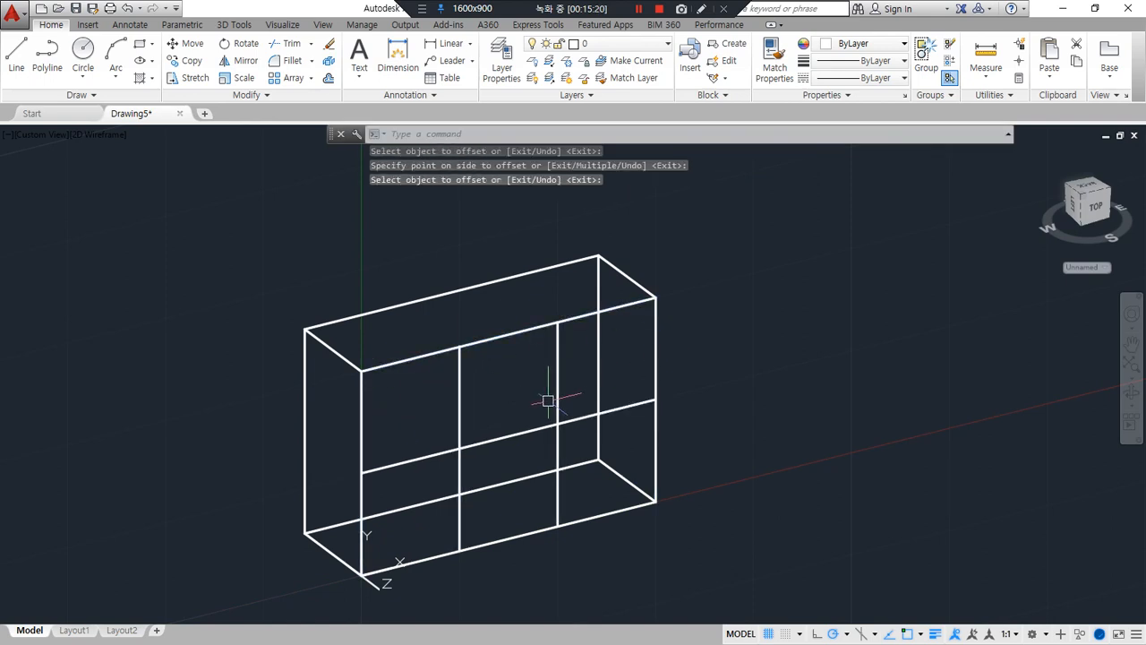
Fillet the offset lines with zero radius at both lower corners to form the notch's U-shaped outline on the front face
type("f")
key("Return")
left_click(553, 403)
left_click(527, 427)
left_click(528, 427)
key("Return")
left_click(494, 440)
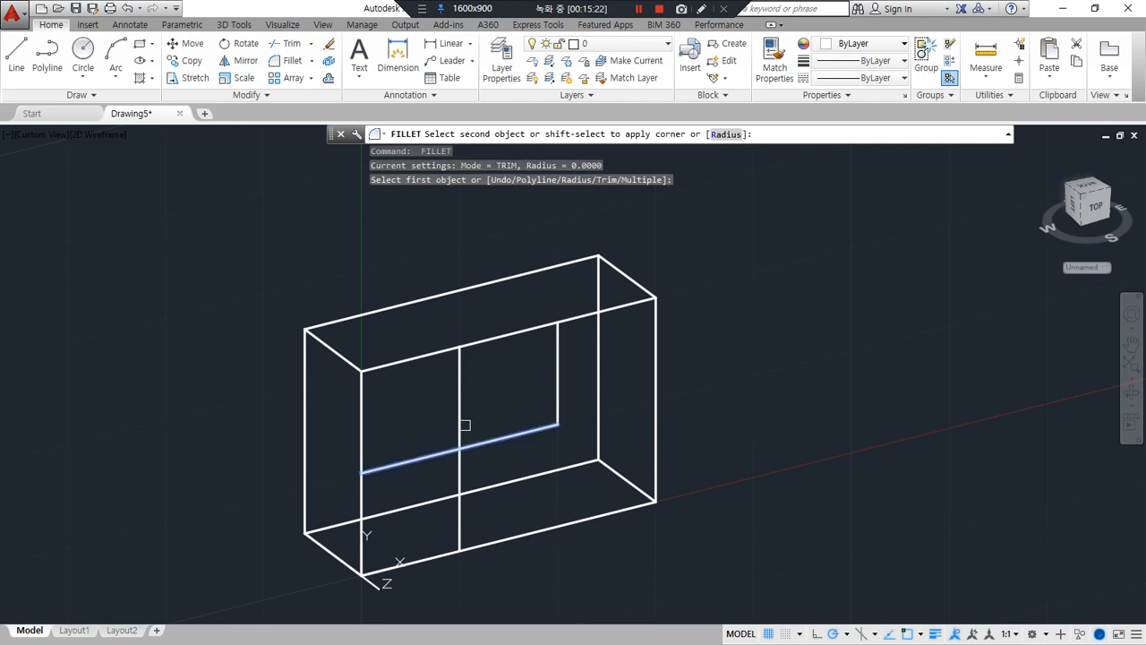
left_click(463, 424)
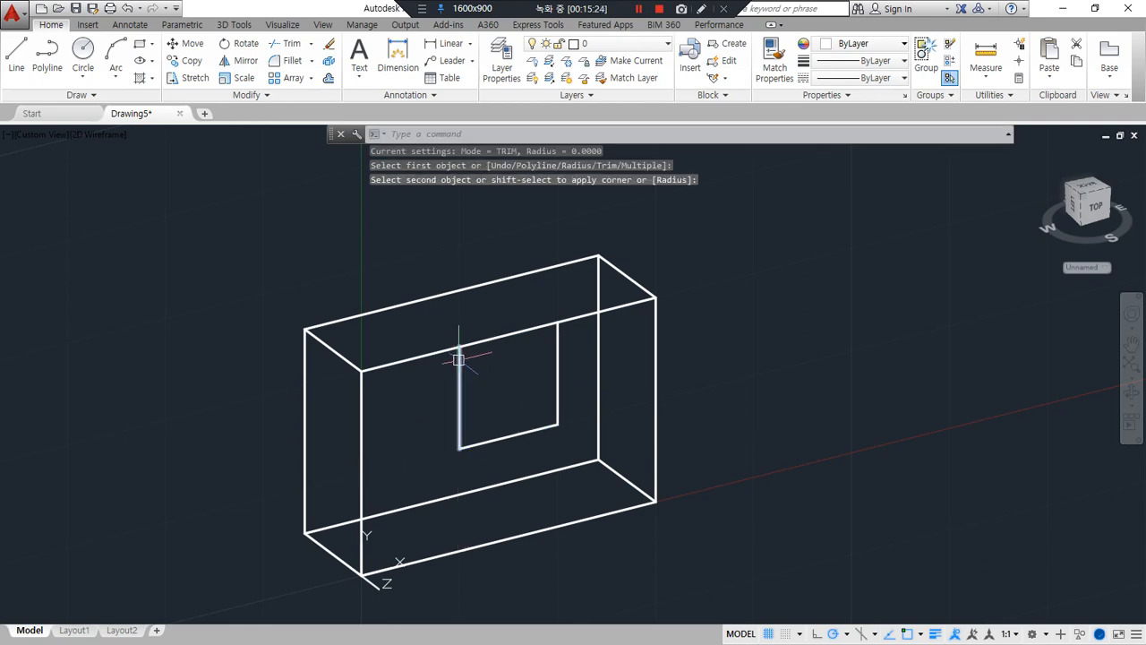
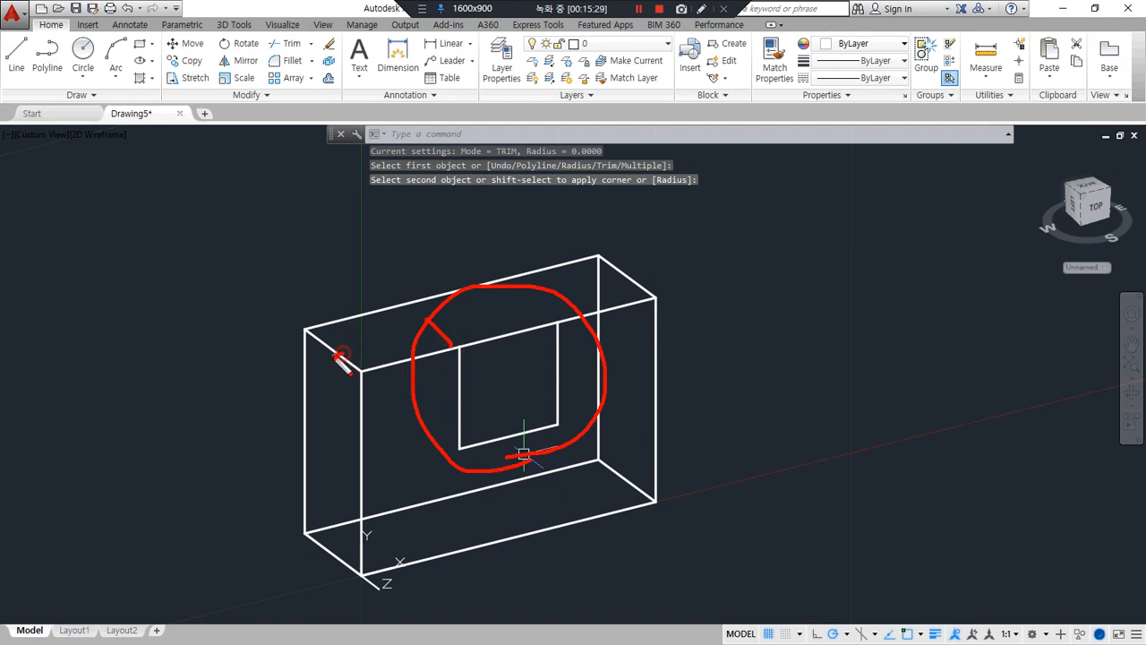
Copy the notch's U-shaped outline from the front face's upper left corner back to the midpoint of the box's top left side edge
key("Escape")
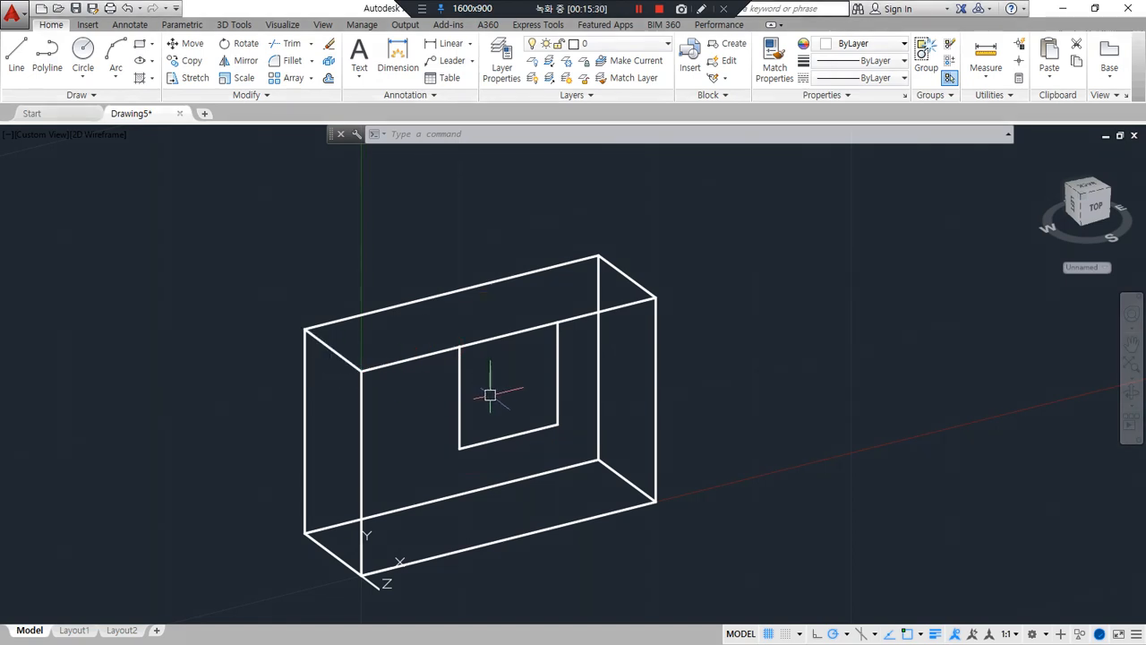
type("cp")
key("Return")
left_click(562, 383)
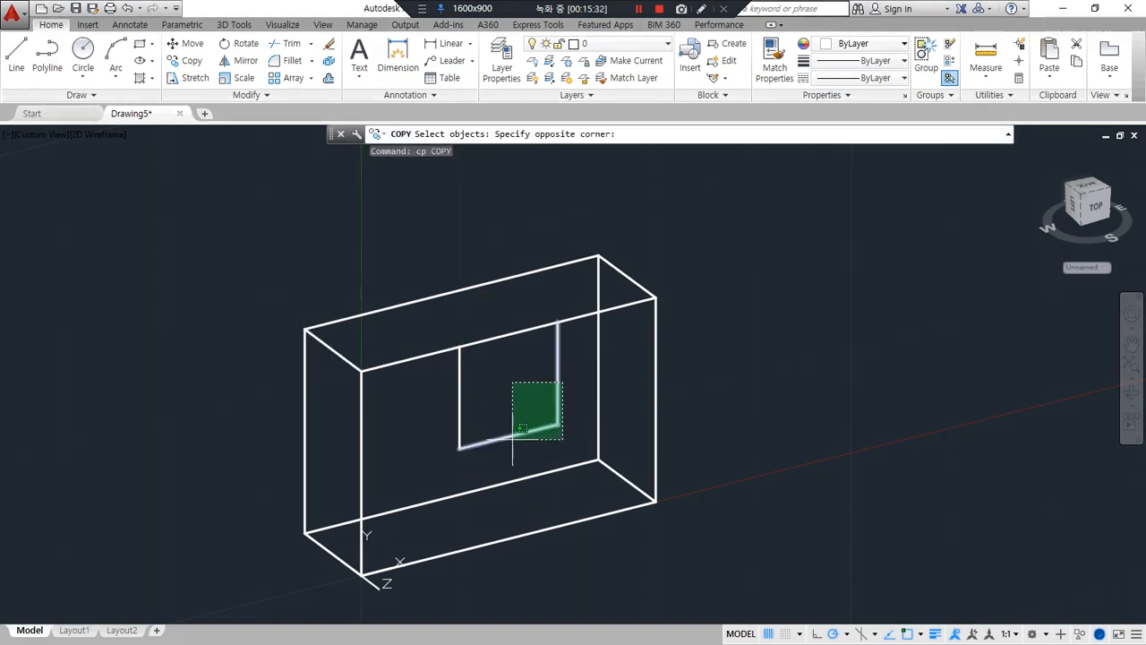
left_click(512, 440)
key("Return")
scroll(362, 368, "up", 4)
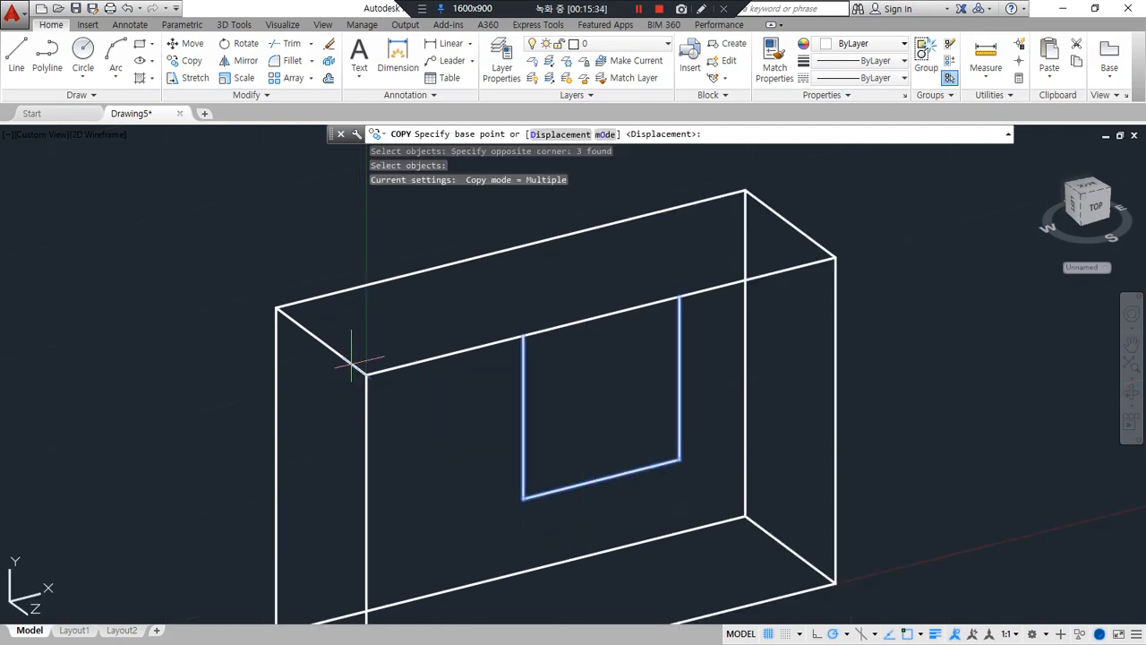
left_click(374, 383)
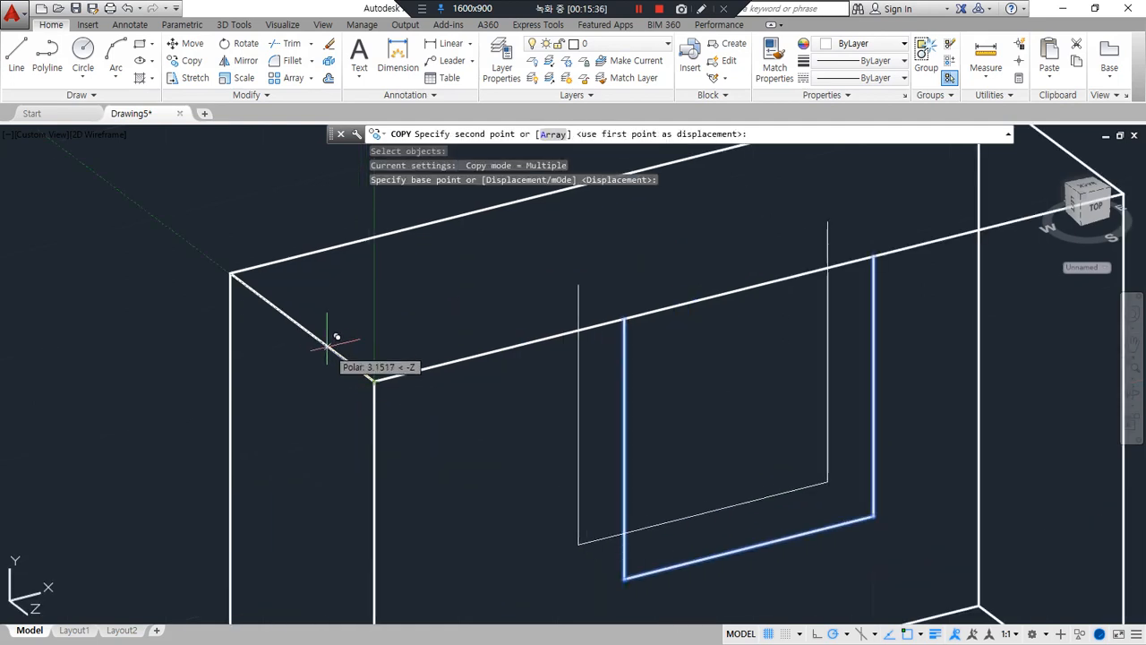
left_click(304, 327)
key("Return")
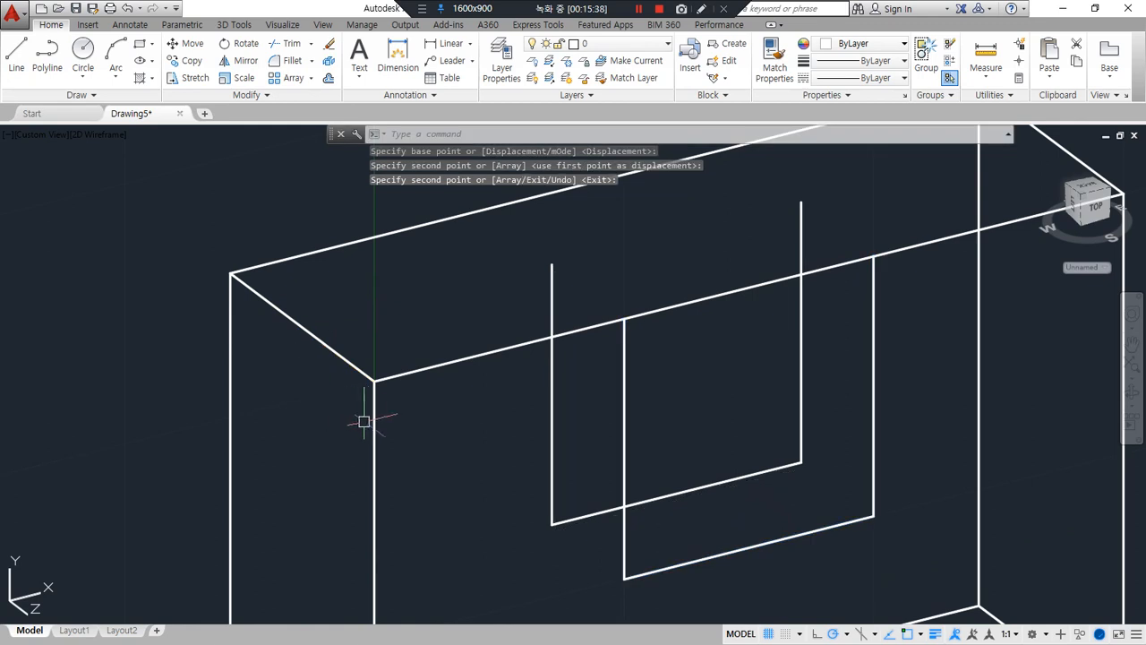
Draw connected lines joining the upper ends of the front and copied notch outlines to close the notch's top opening
type("l")
key("Return")
left_click(873, 257)
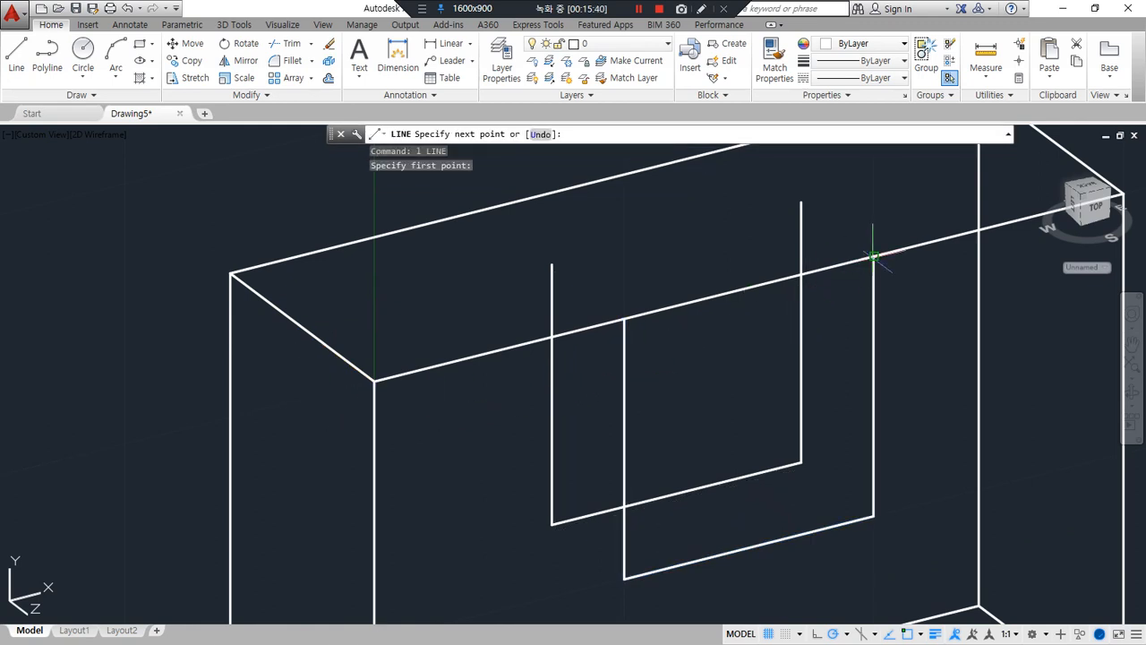
left_click(800, 204)
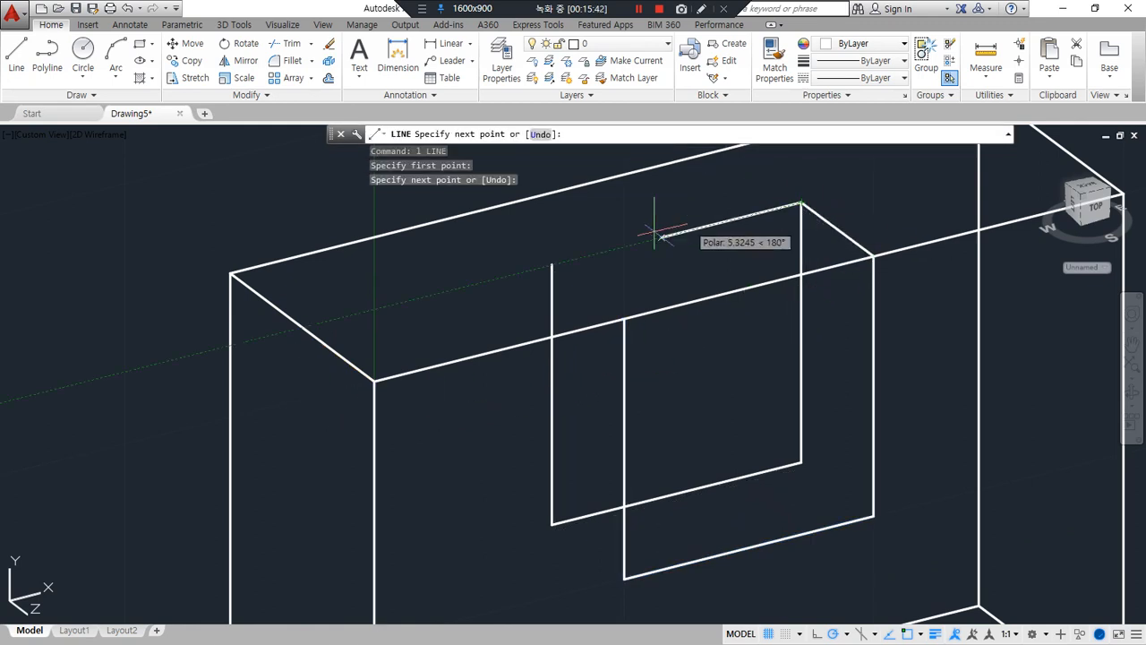
left_click(552, 265)
left_click(624, 321)
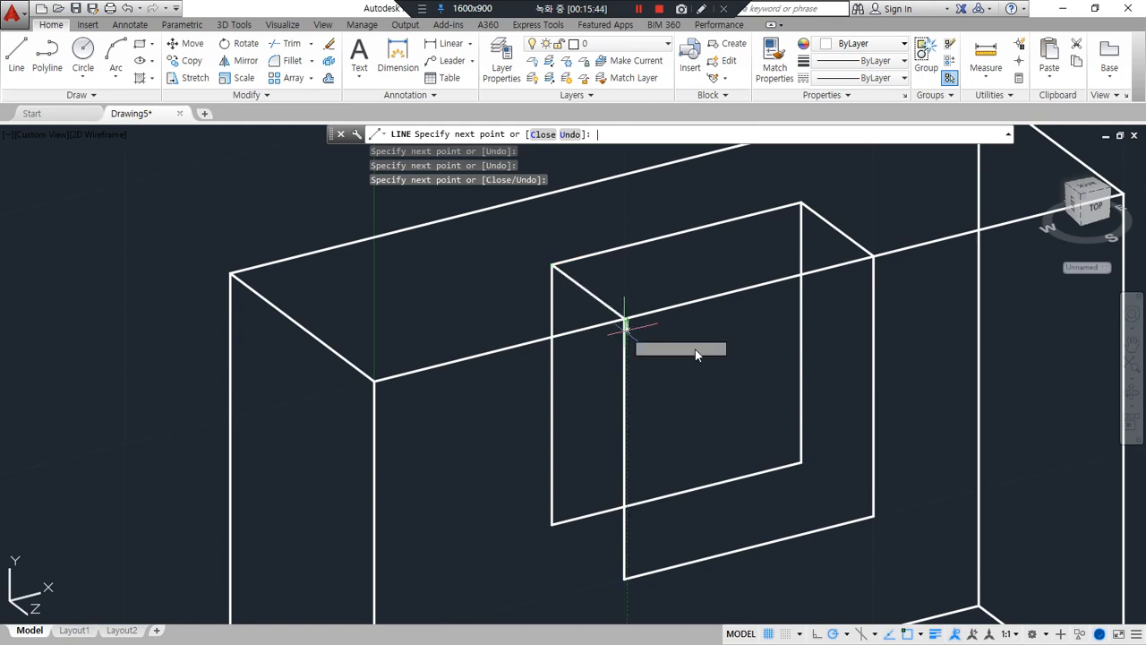
key("space")
Trim away the section of the box's top front edge that spans the notch opening
type("tr")
key("space")
key("space")
left_click(734, 291)
key("space")
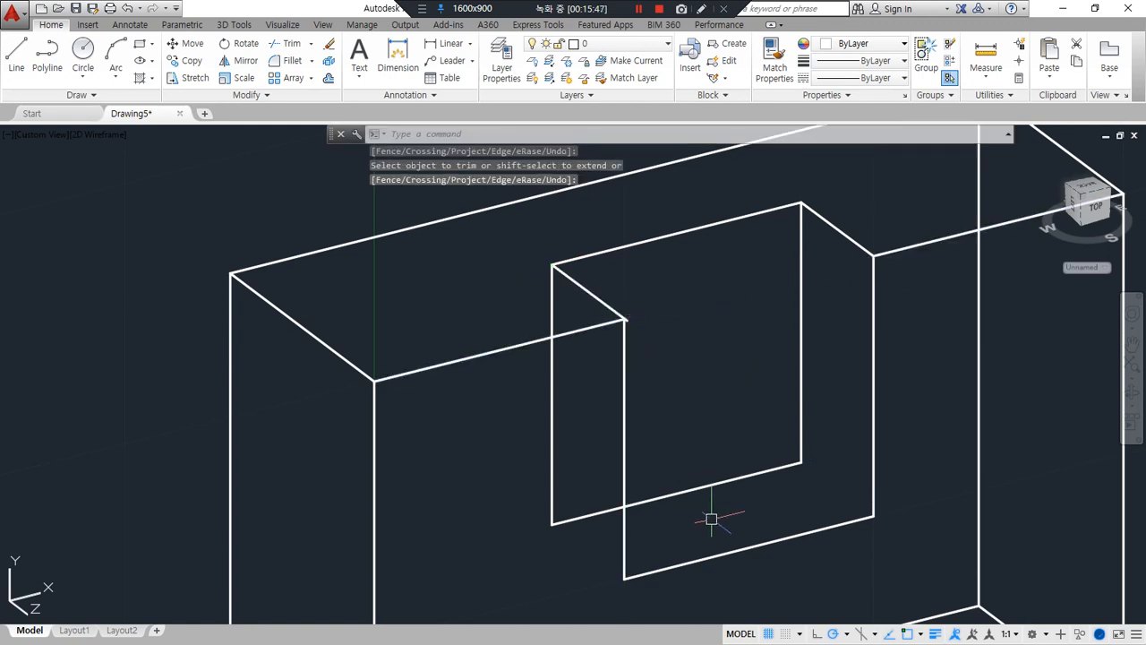
Draw two depth lines connecting the lower corners of the front and back notch outlines
type("l")
key("space")
left_click(871, 515)
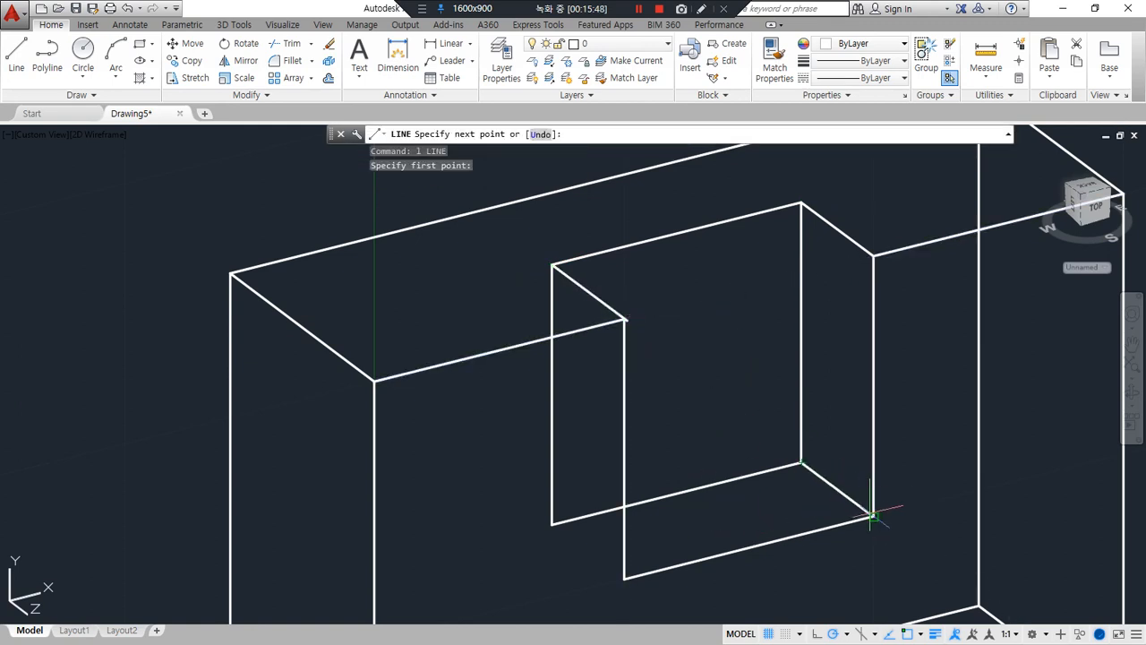
key("space")
key("space")
left_click(553, 524)
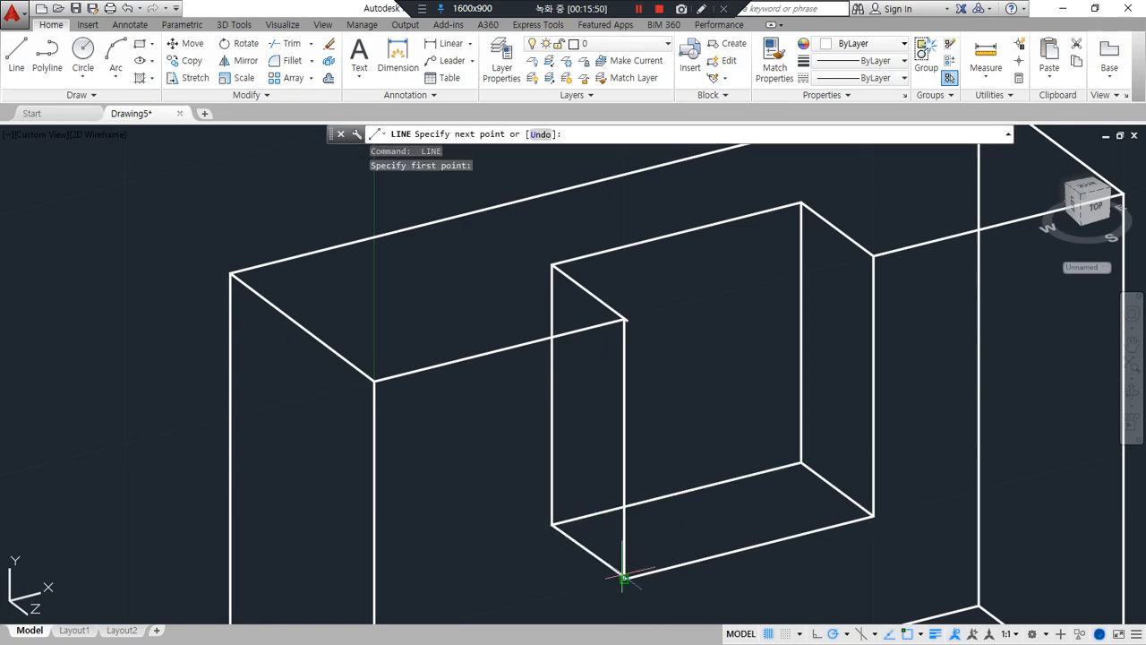
left_click(624, 578)
key("space")
scroll(724, 555, "down", 6)
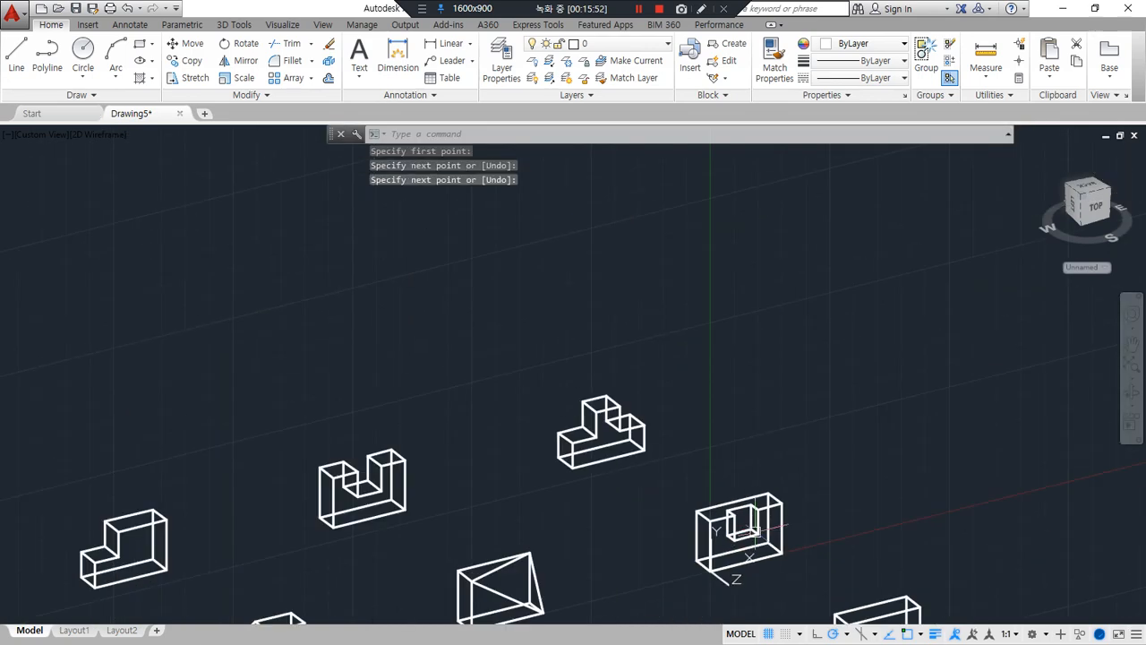
Move the UCS origin to the front face's lower left corner on the leftmost plain box of the nearest row, keeping the axis directions
middle_click_drag(659, 539, 766, 369)
middle_click_drag(709, 458, 767, 404)
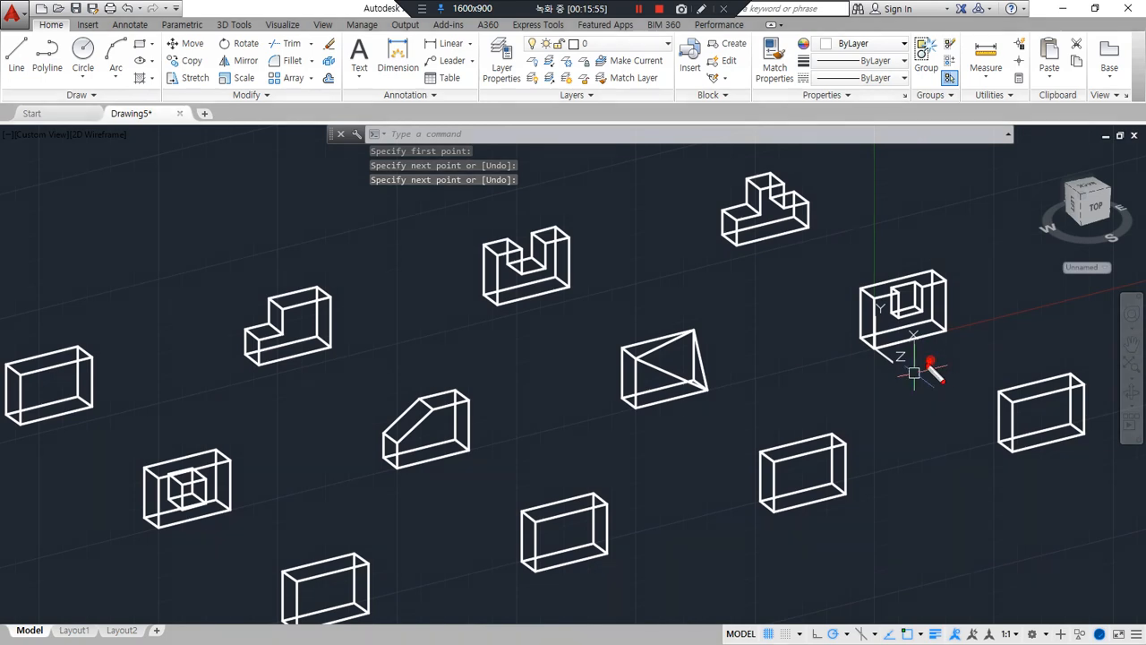
left_click_drag(931, 363, 322, 518)
key("Escape")
middle_click_drag(177, 549, 158, 446)
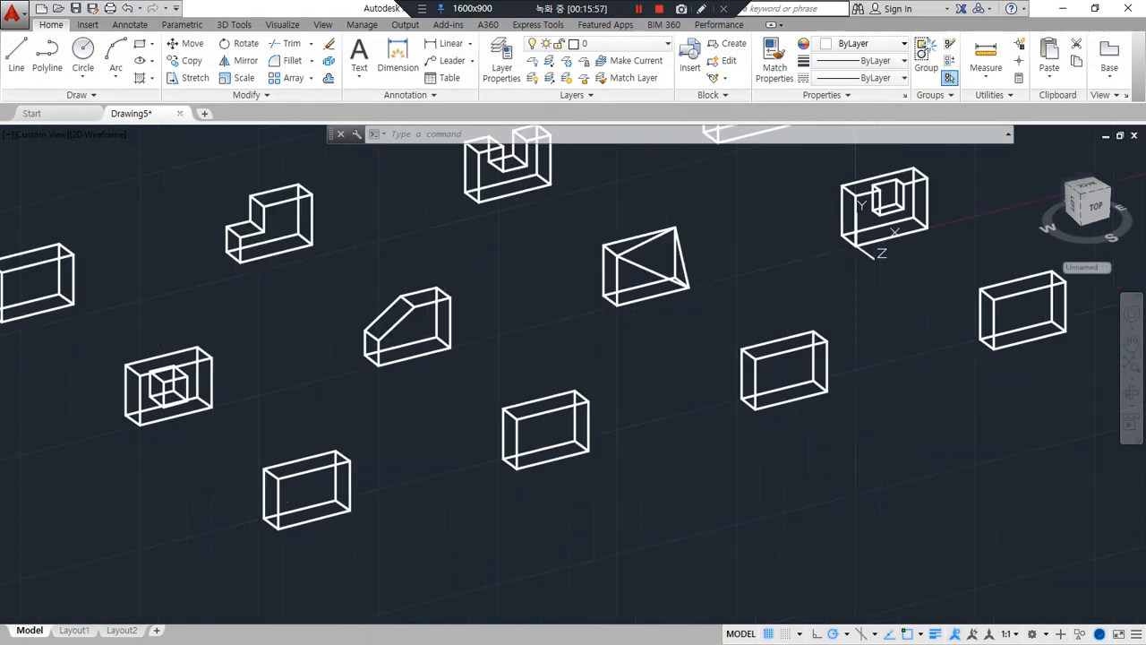
key("Escape")
scroll(331, 518, "up", 5)
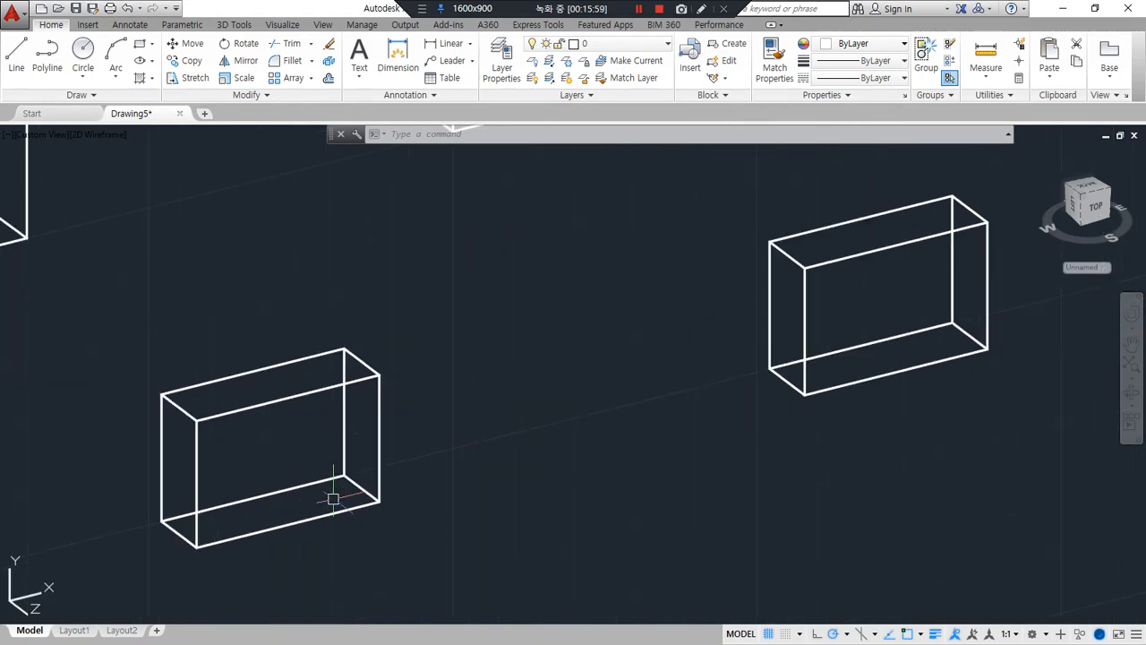
middle_click_drag(295, 458, 386, 408)
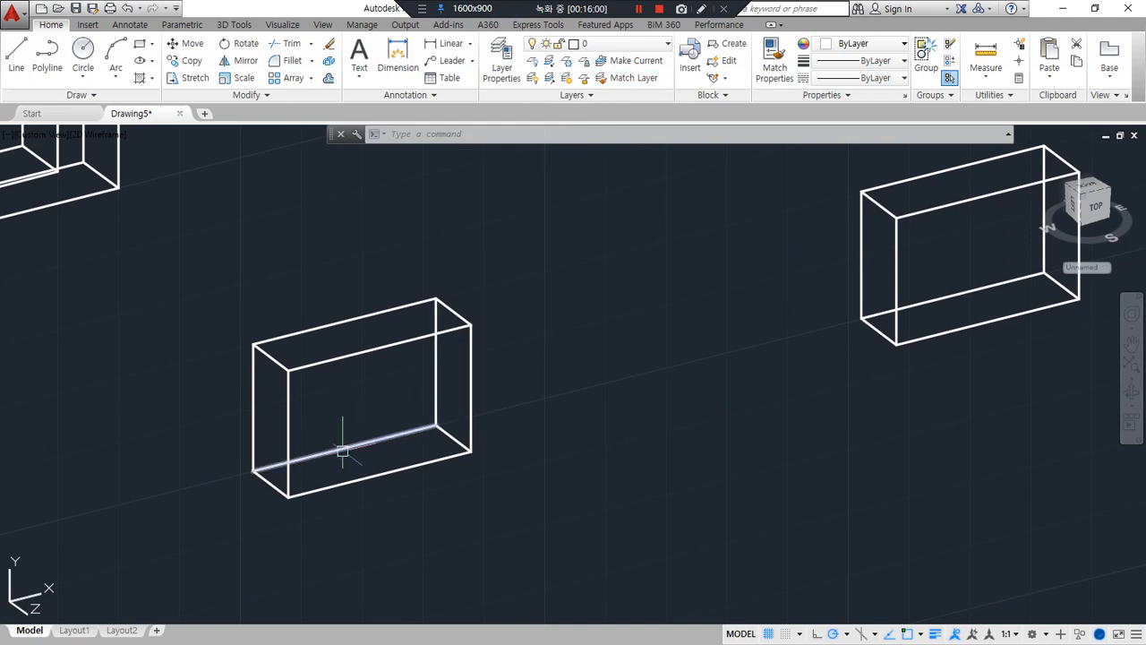
type("ucs")
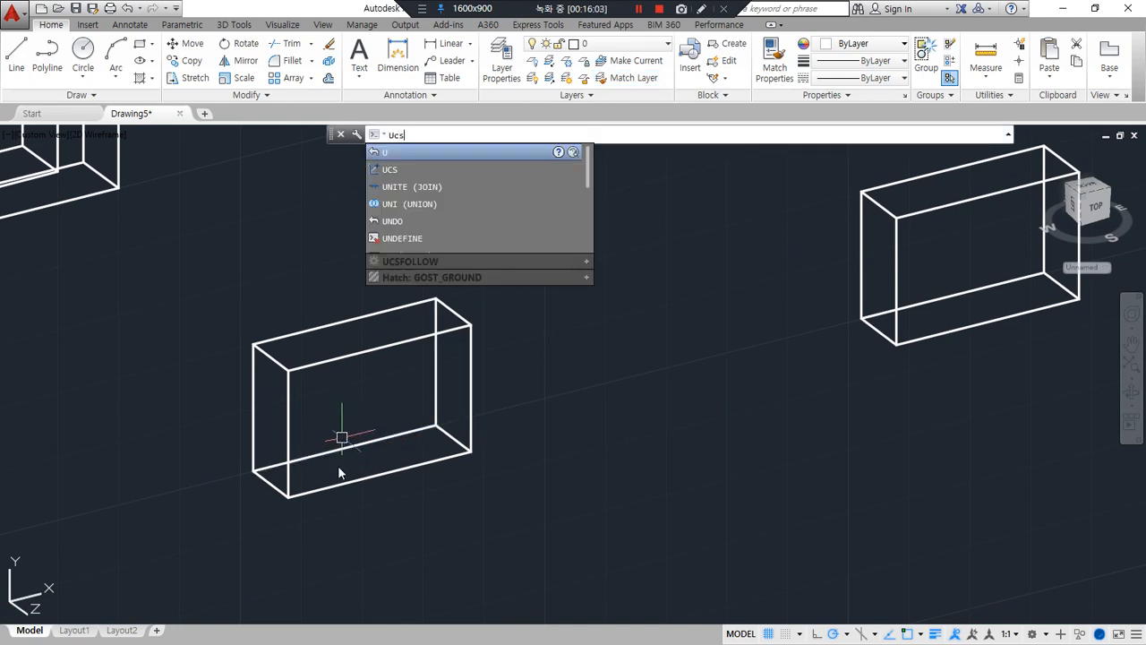
key("Return")
left_click(288, 498)
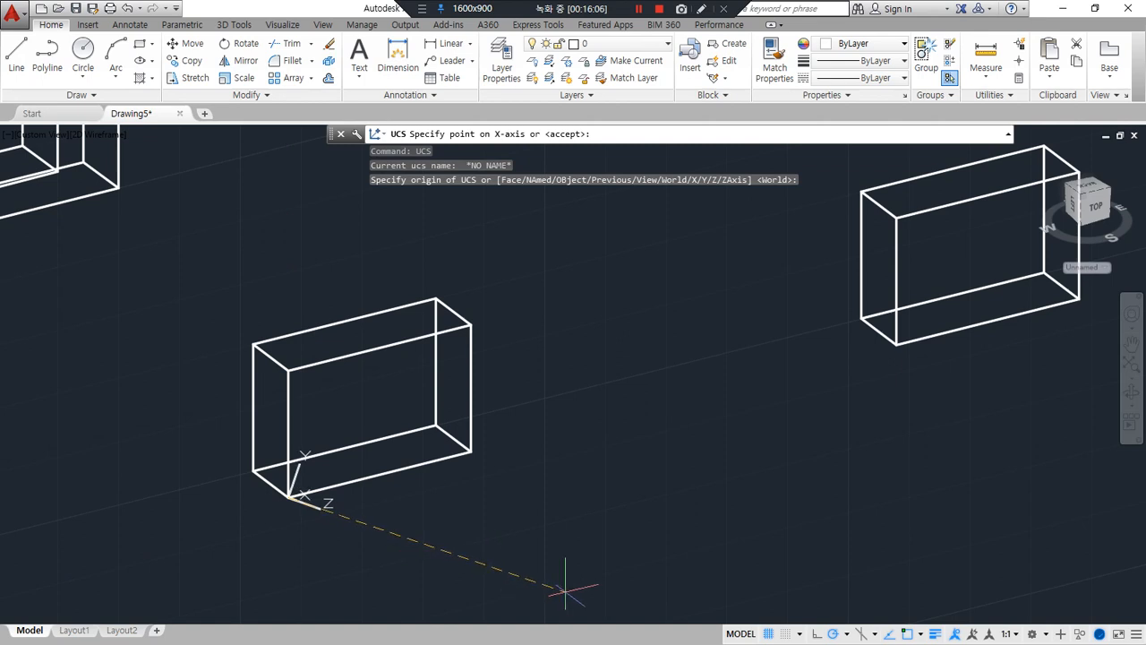
key("Return")
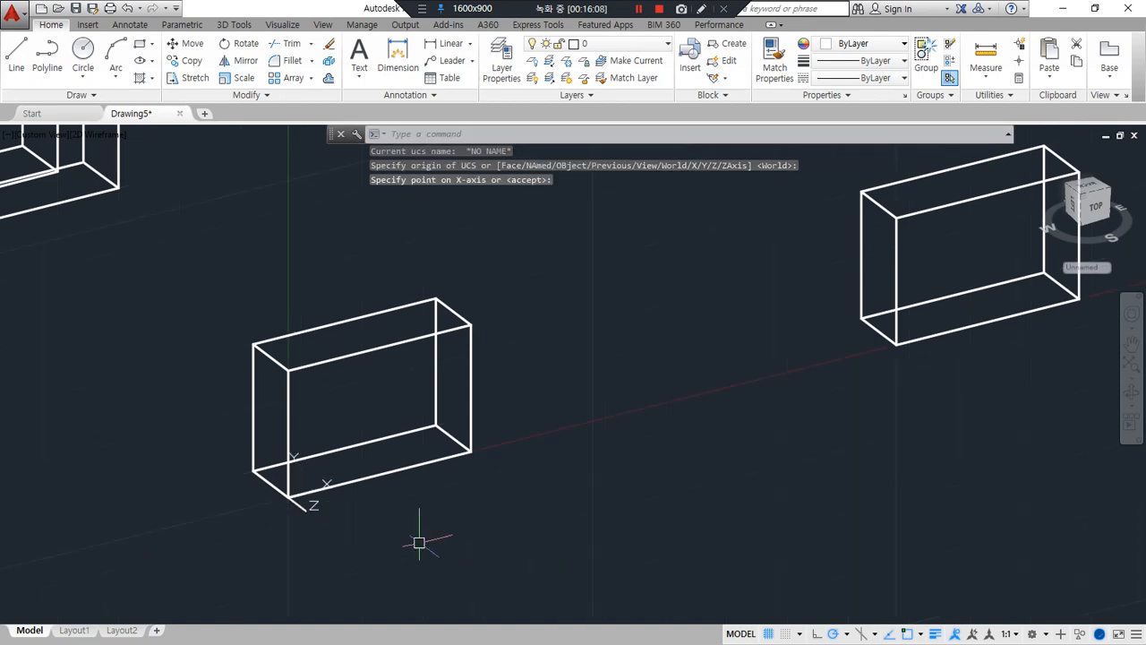
Draw a 10 by 10 rectangle on the front face from its lower left corner
scroll(344, 453, "up", 2)
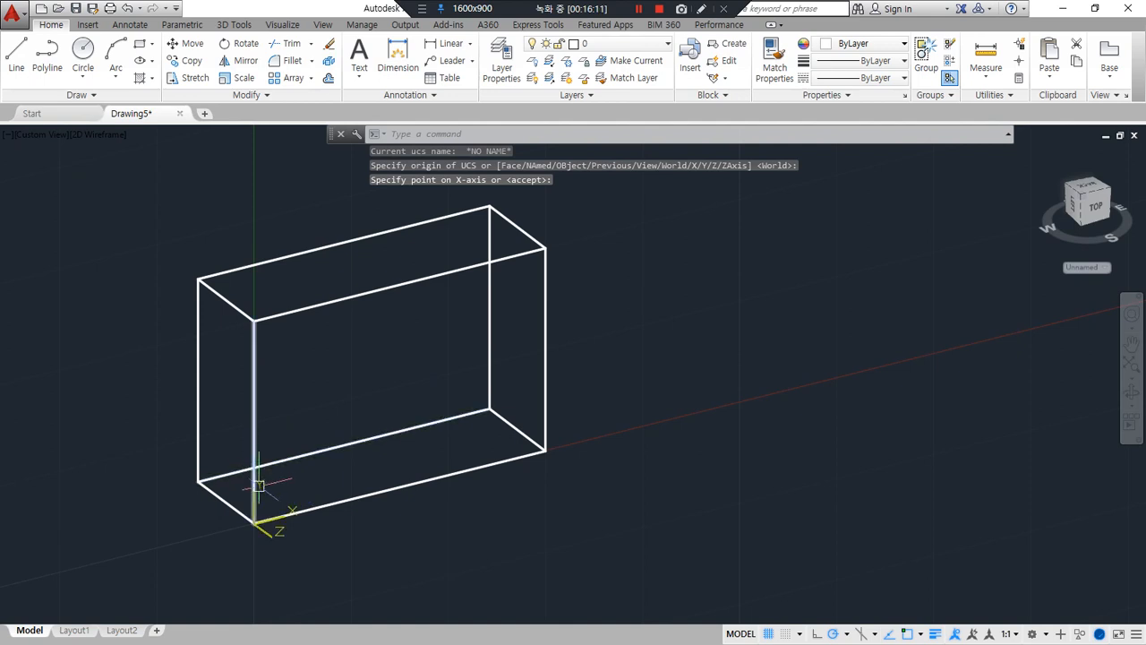
type("rec")
key("Return")
left_click(255, 521)
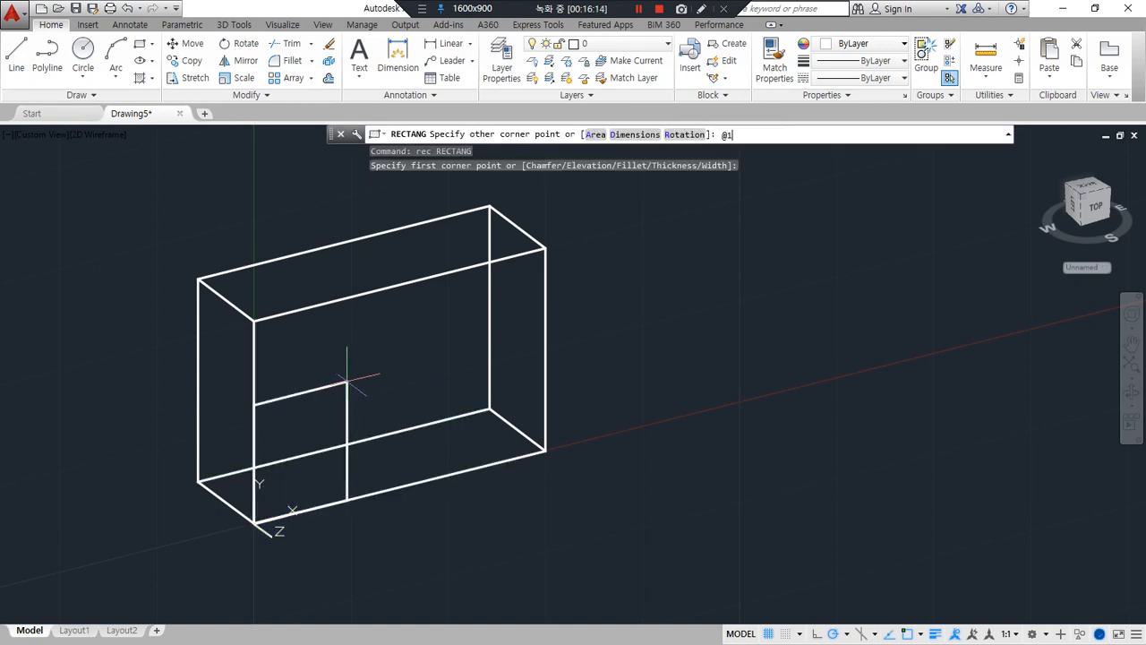
type("@10,10")
key("Return")
Draw a diagonal line across the square from its upper left to its lower right corner
type("l")
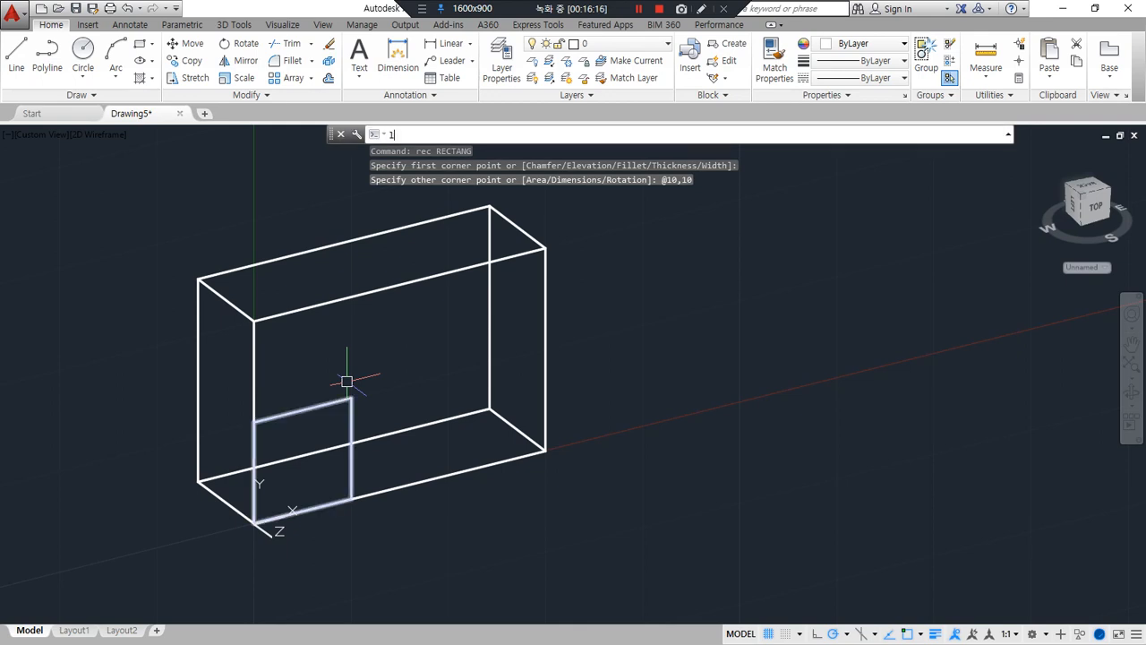
key("Return")
left_click(255, 422)
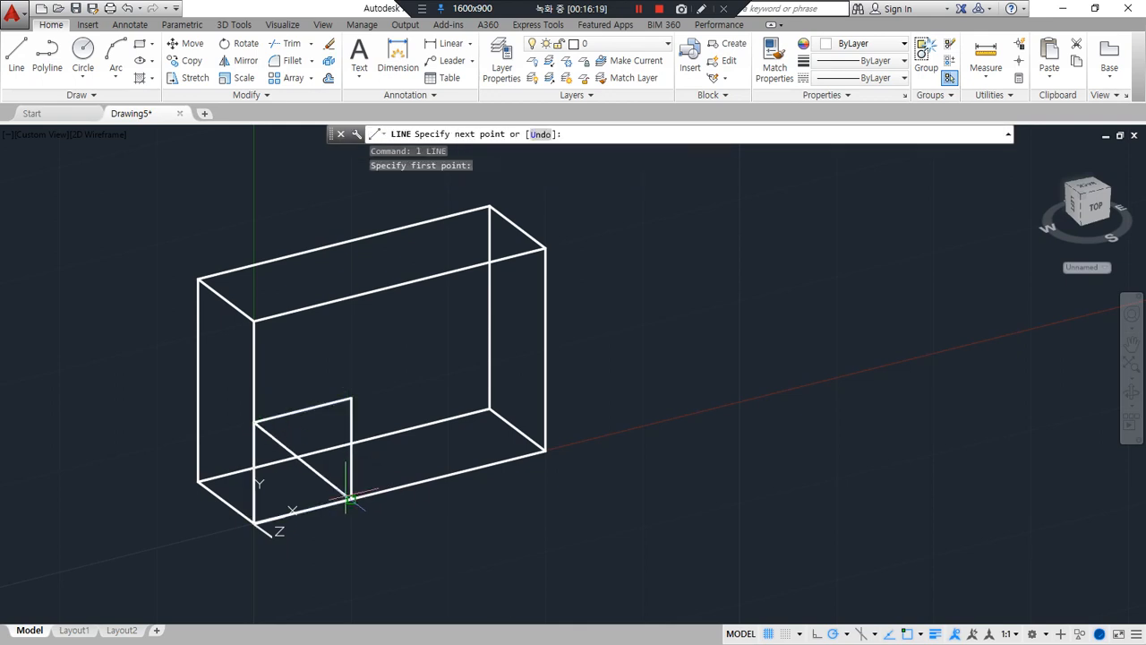
left_click(350, 498)
key("Return")
key("Return")
Draw a vertical guide line between the midpoints of the front face's top and bottom edges
left_click(419, 283)
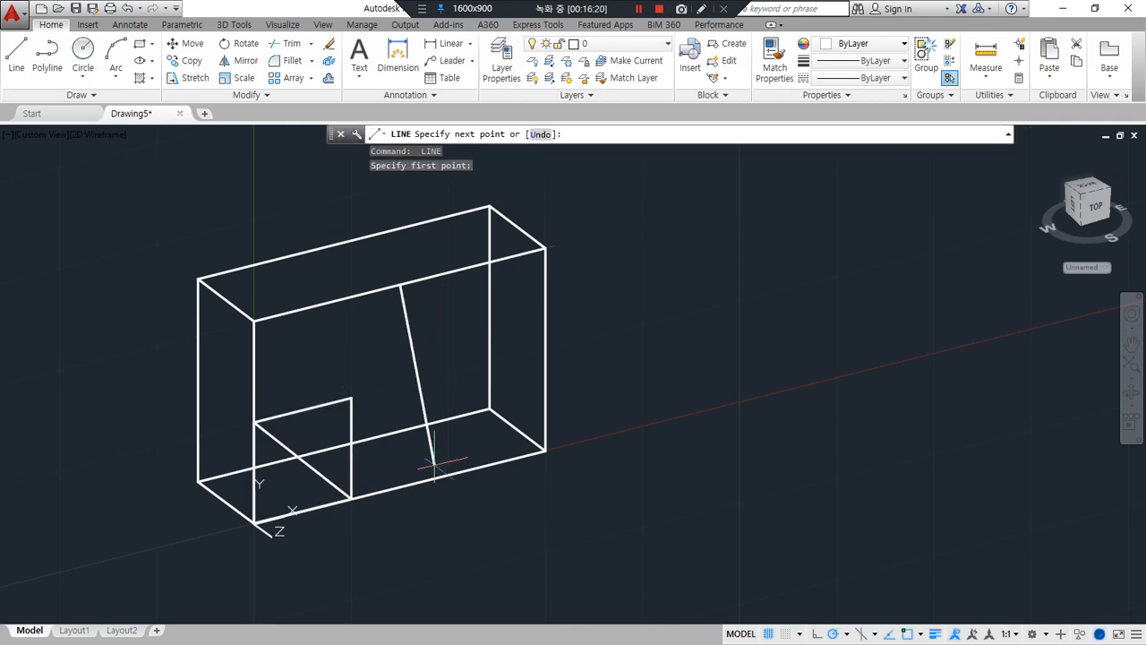
left_click(413, 485)
key("Return")
Copy the square and its diagonal from the diagonal's midpoint to the vertical guide line's midpoint
type("co")
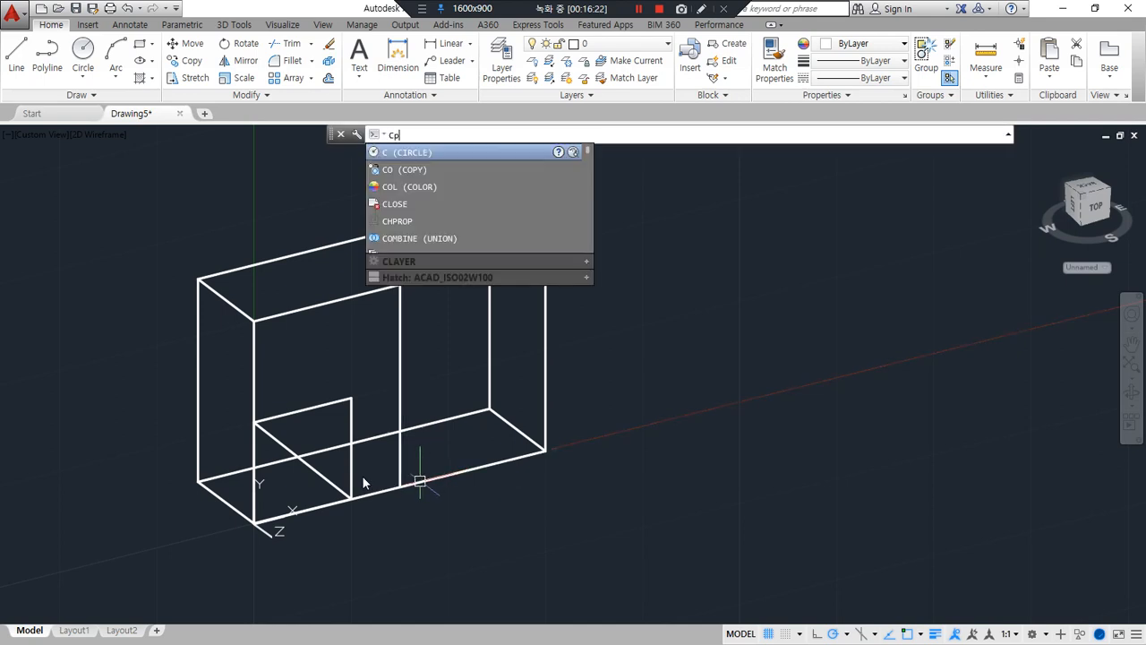
key("Return")
left_click(351, 465)
left_click(316, 470)
key("Return")
left_click(324, 466)
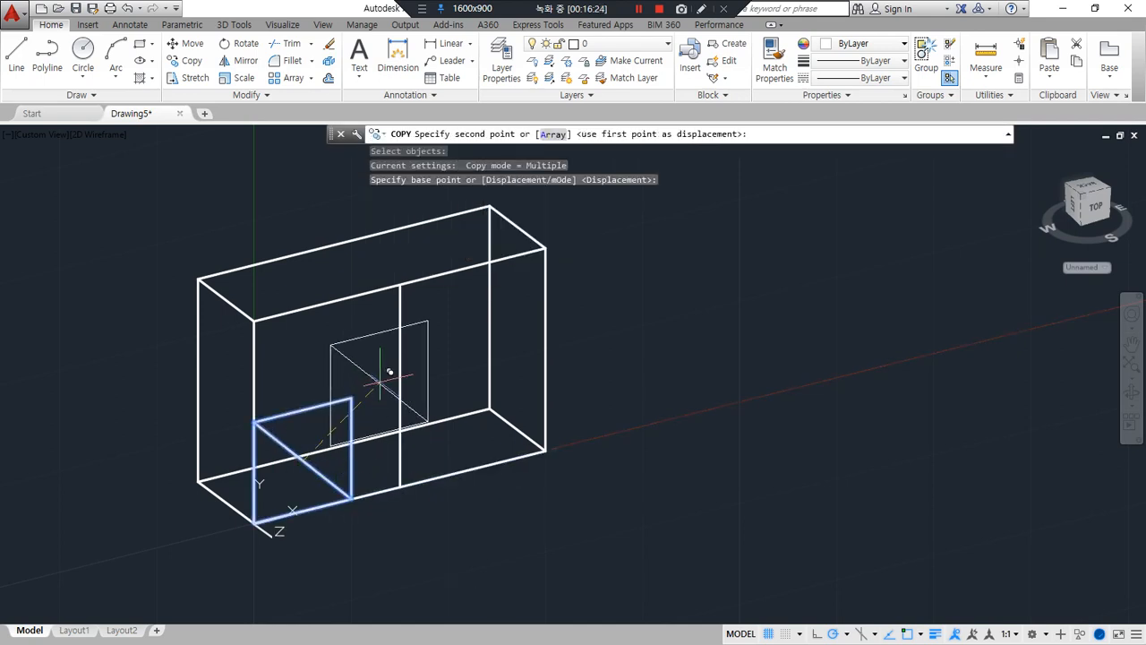
left_click(399, 387)
key("Escape")
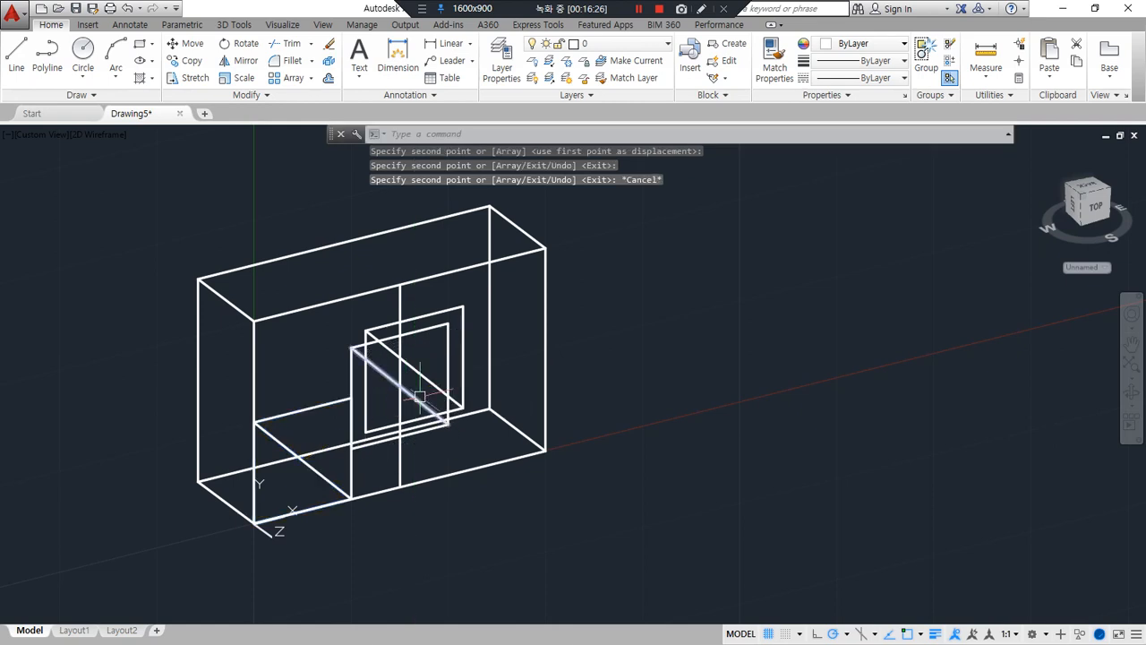
Erase the stray off-centre copy and the original corner square, together with their diagonals
left_click(414, 368)
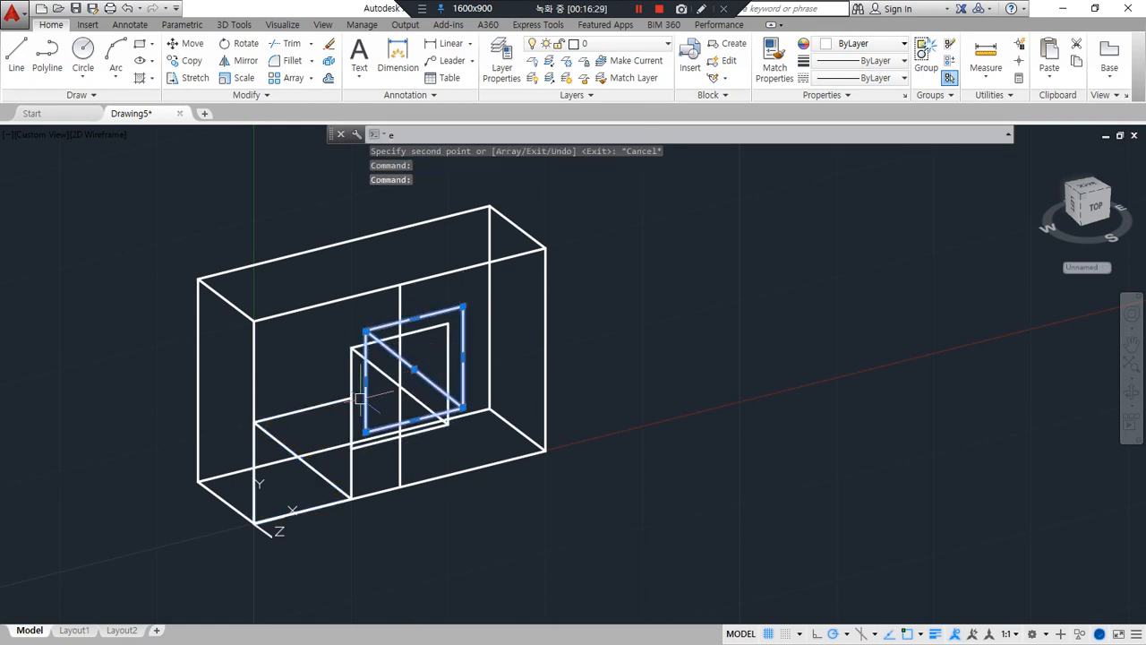
type("e")
key("Return")
left_click(324, 394)
left_click(283, 444)
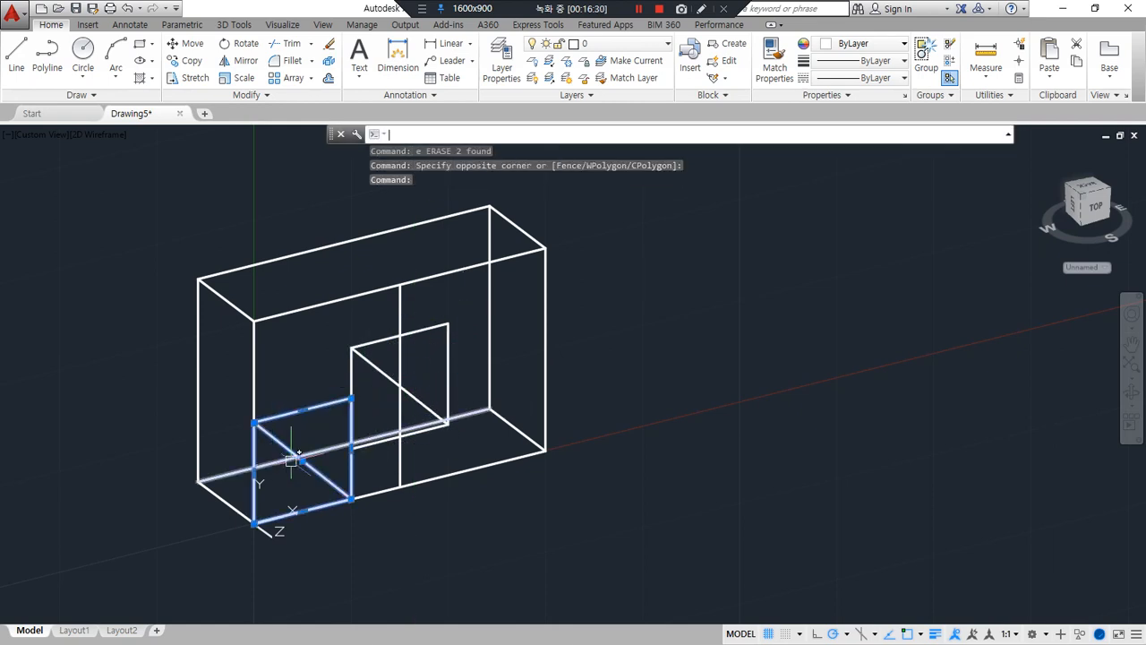
key("Delete")
Erase the vertical guide line and the diagonal inside the centred square
left_click(399, 386)
type("e")
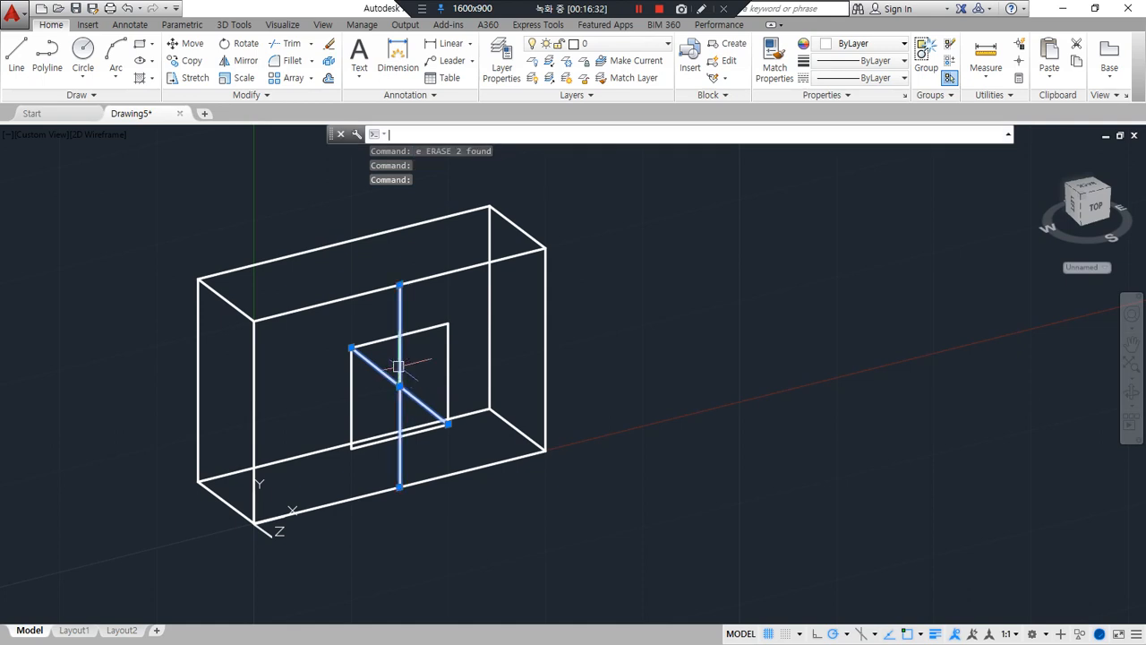
key("Return")
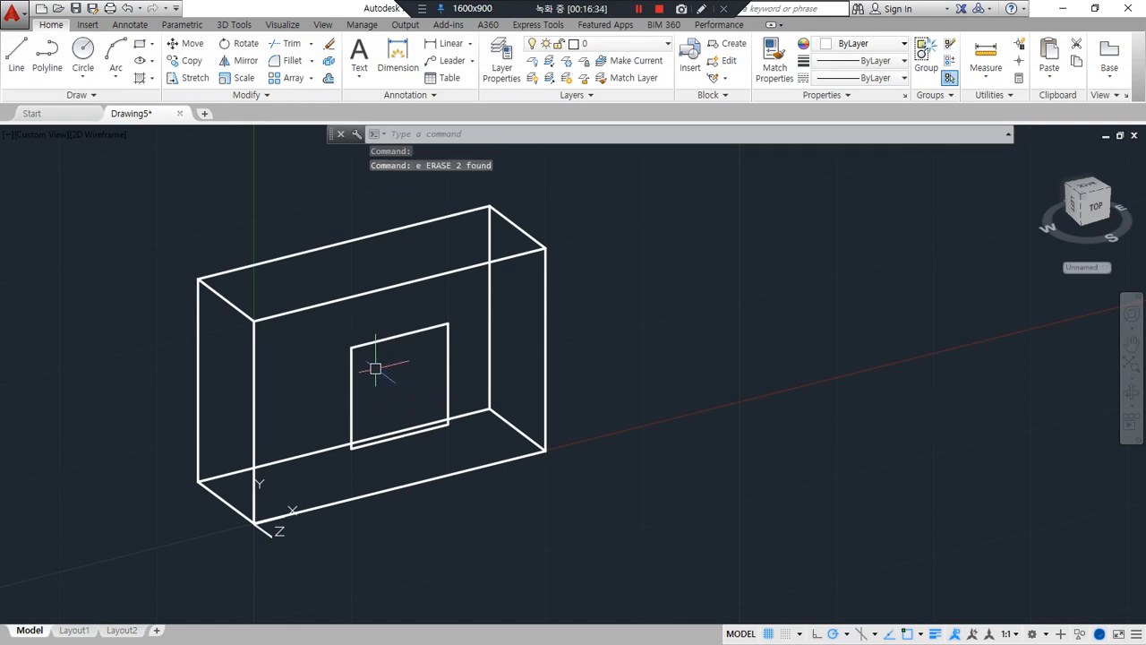
Copy the centred square using the top left side edge's rear endpoint as base point and that edge's midpoint as second point
type("cp")
key("Return")
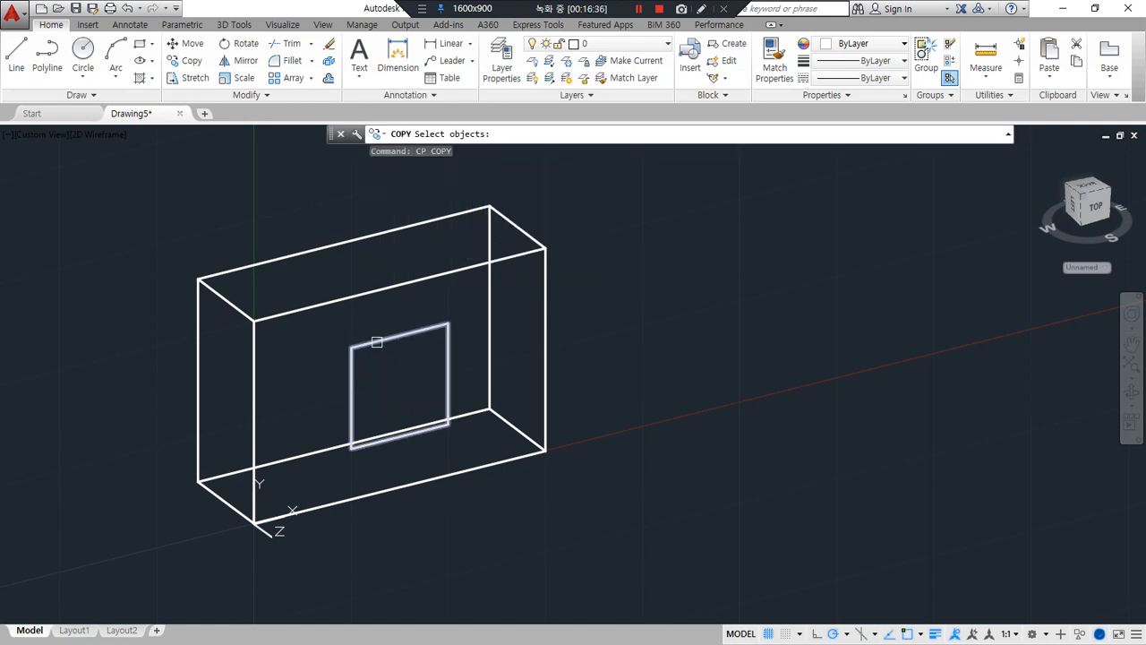
left_click(373, 341)
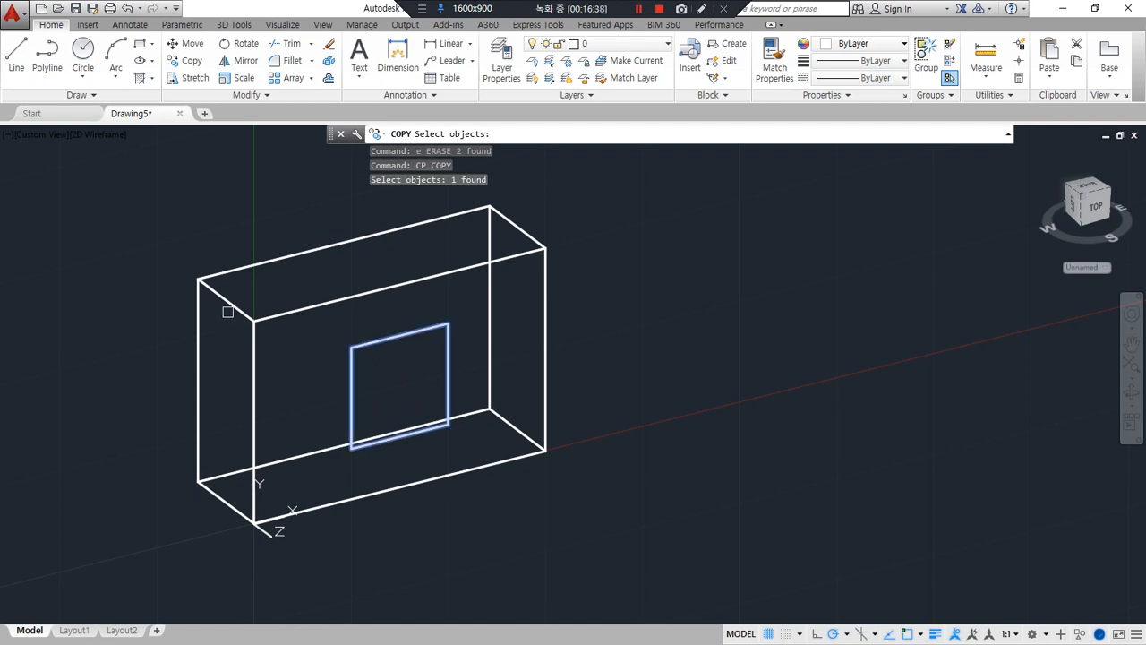
key("Return")
left_click(198, 278)
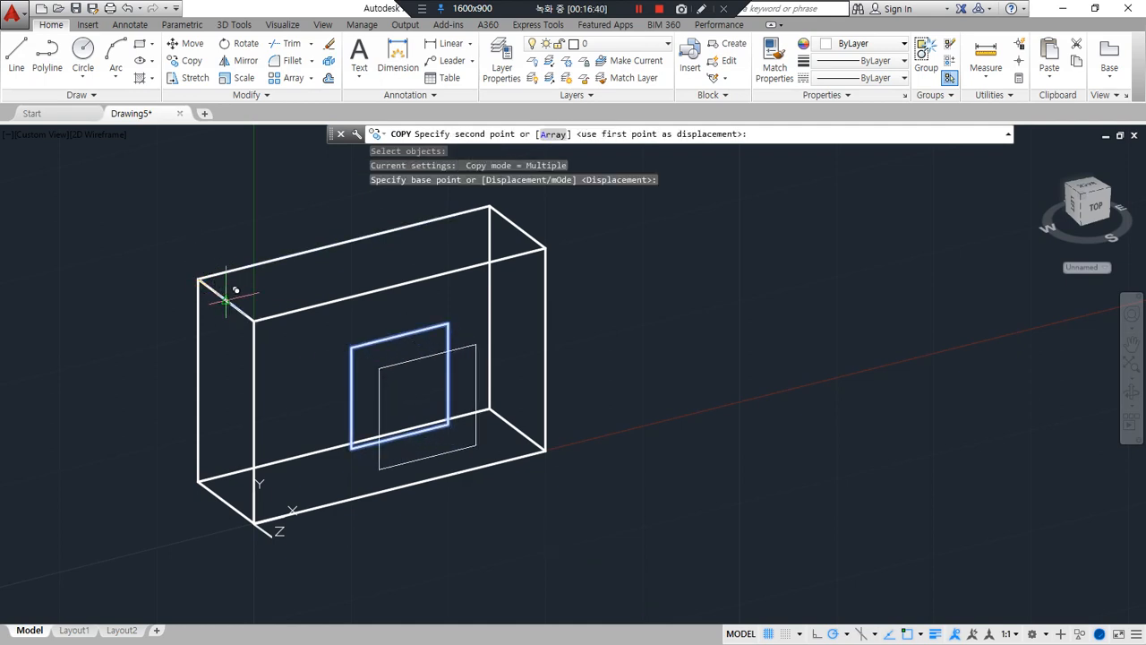
left_click(225, 300)
key("Return")
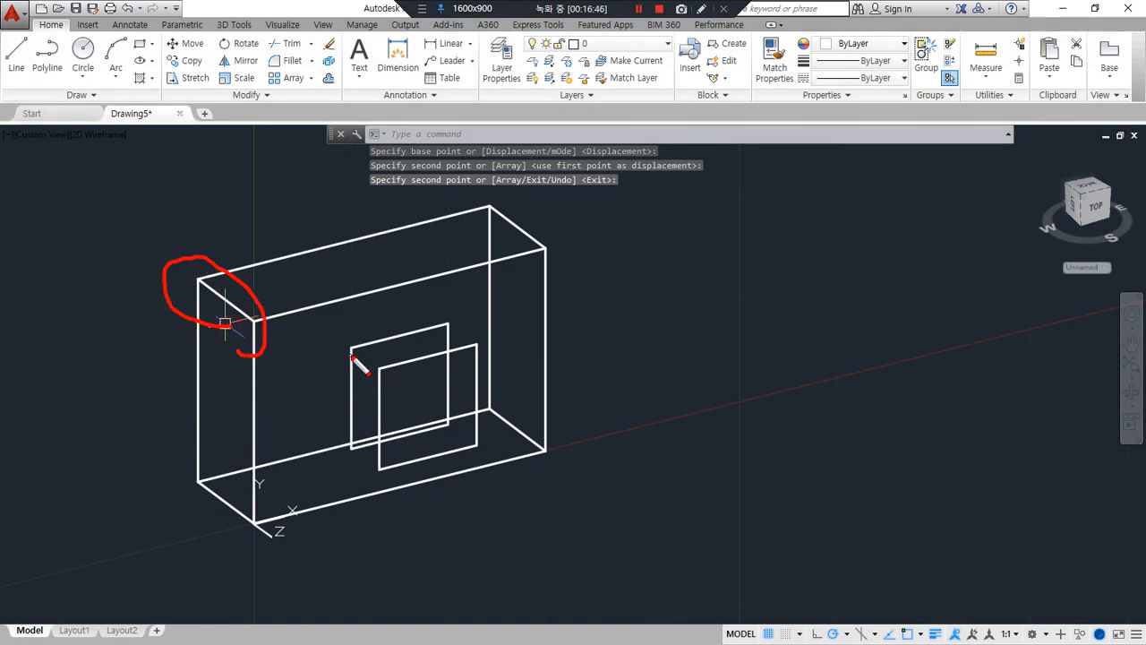
Draw a line joining the upper right corner of the rear inner square to that of the front inner square
key("Escape")
type("l")
key("Return")
left_click(448, 324)
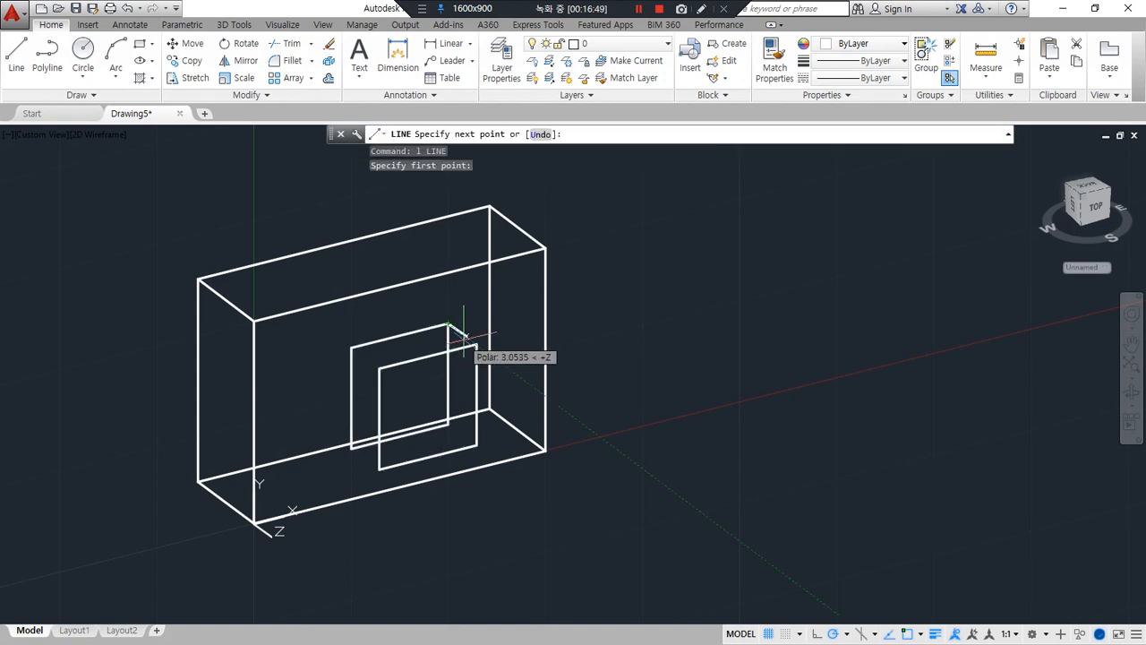
left_click(477, 344)
key("Return")
Copy the connecting line to the other three corners of the inner squares, using its rear endpoint as base point
type("o")
key("Return")
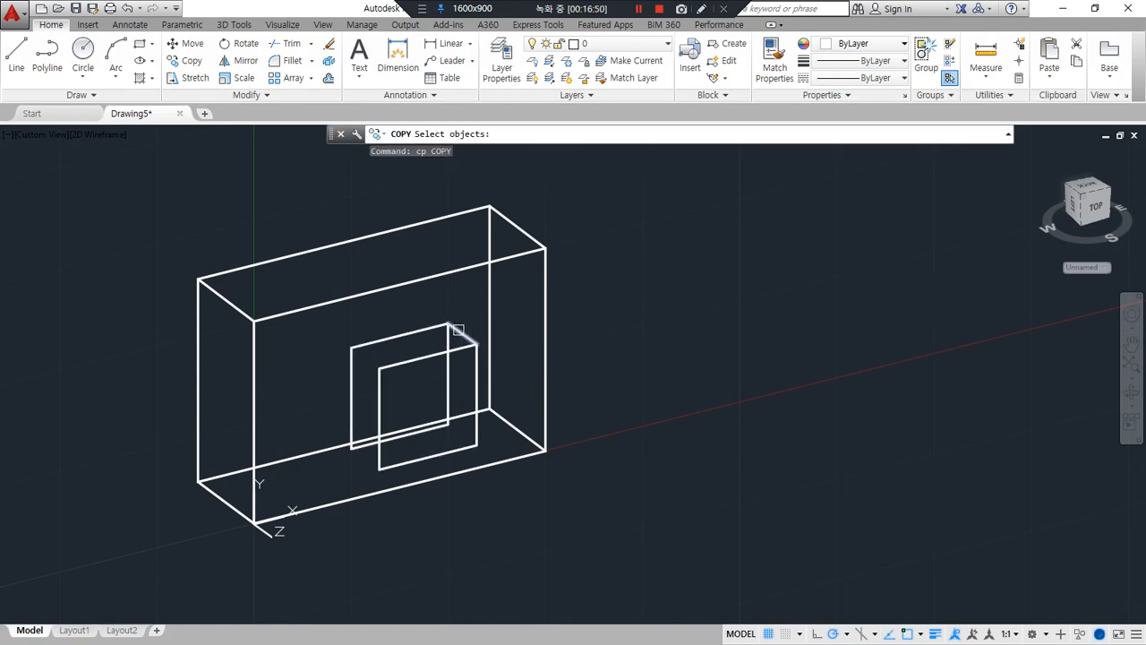
left_click(467, 339)
key("Return")
left_click(447, 324)
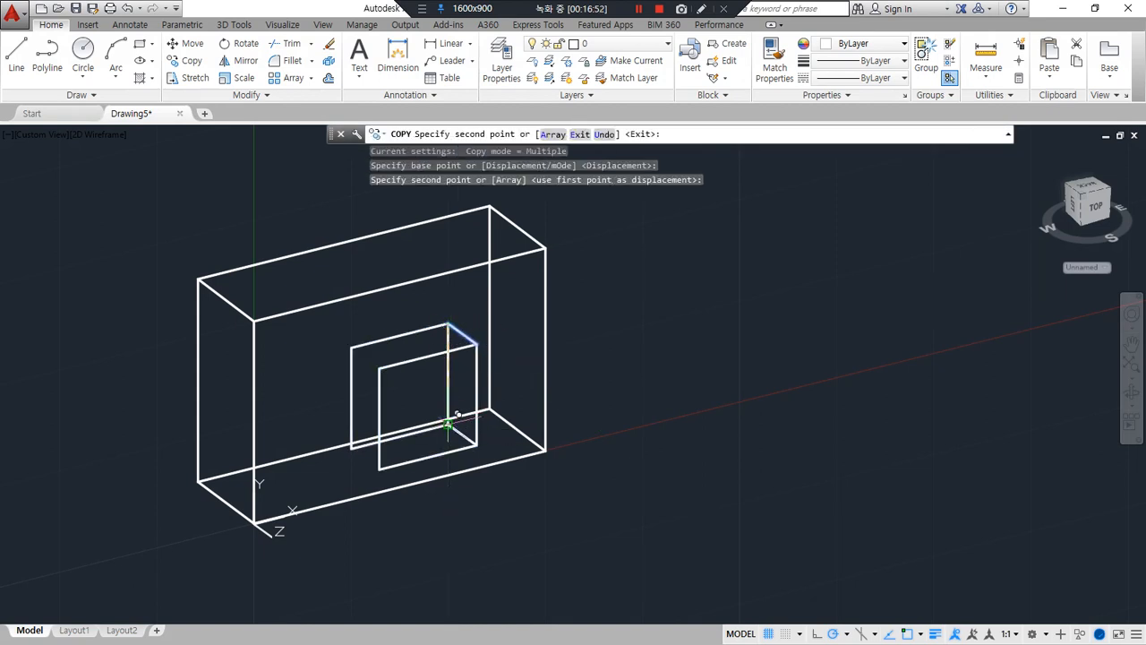
left_click(351, 447)
left_click(351, 349)
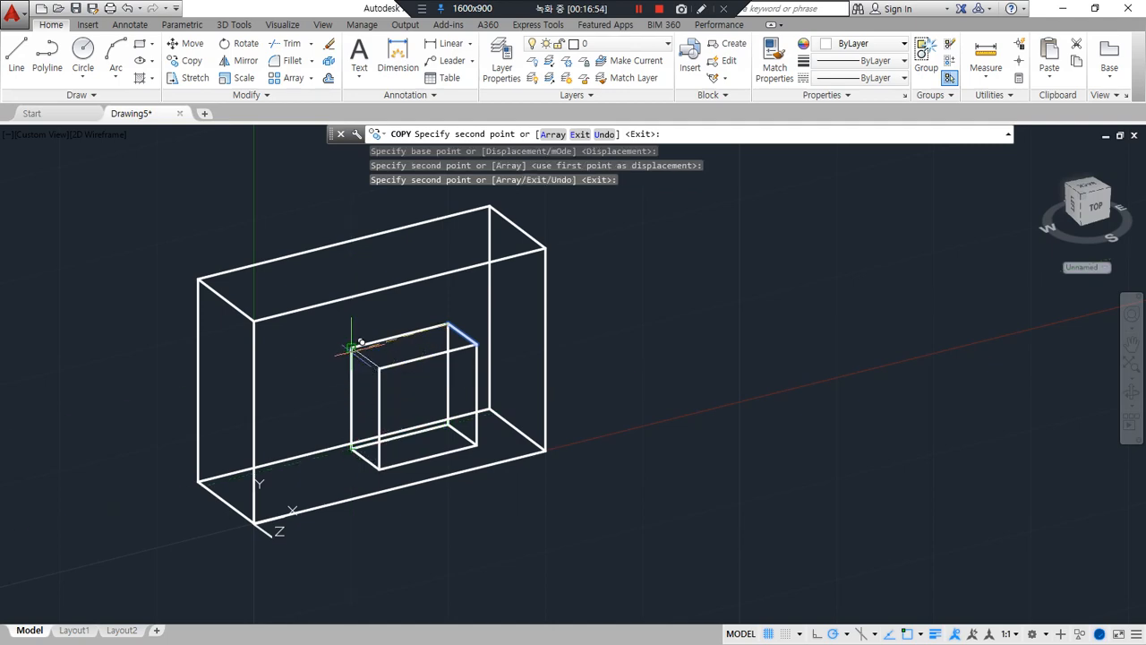
key("Return")
Set the UCS on the next box with its origin at the lower front left corner, X along the bottom front edge and Y up the vertical edge
mouse_move(280, 481)
middle_mouse_down("shift")
mouse_move(416, 461)
mouse_move(292, 485)
mouse_move(302, 486)
middle_mouse_up("shift")
middle_click_drag(547, 358, 409, 420)
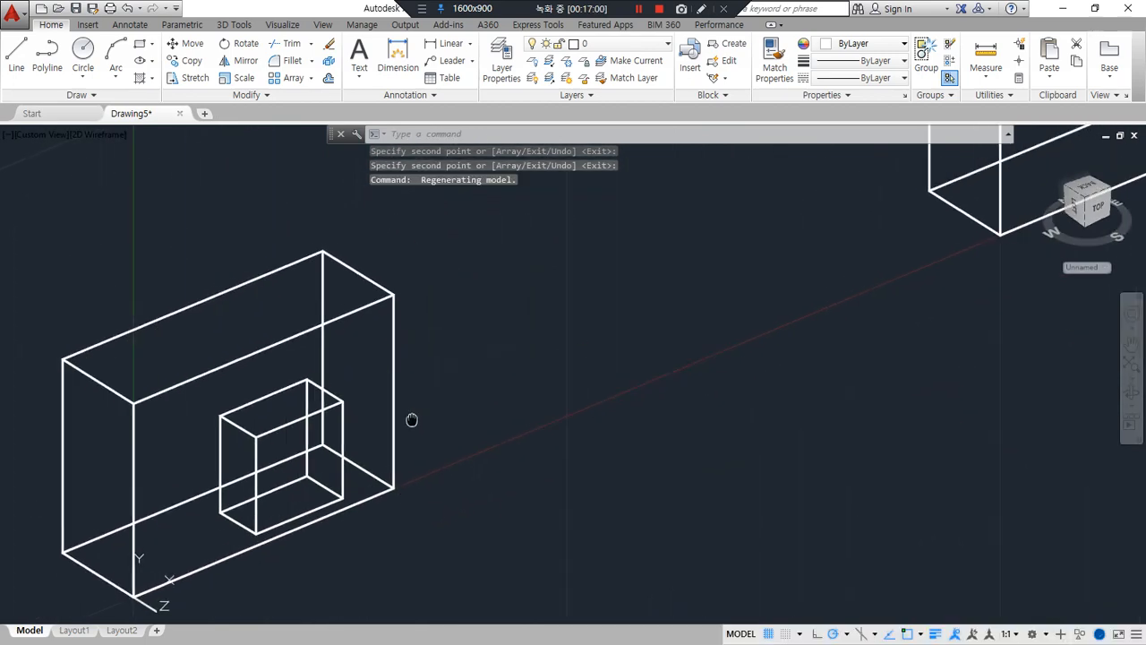
middle_click_drag(987, 243, 600, 430)
mouse_move(785, 303)
middle_mouse_down()
mouse_move(458, 515)
mouse_move(558, 404)
middle_mouse_up()
key("Return")
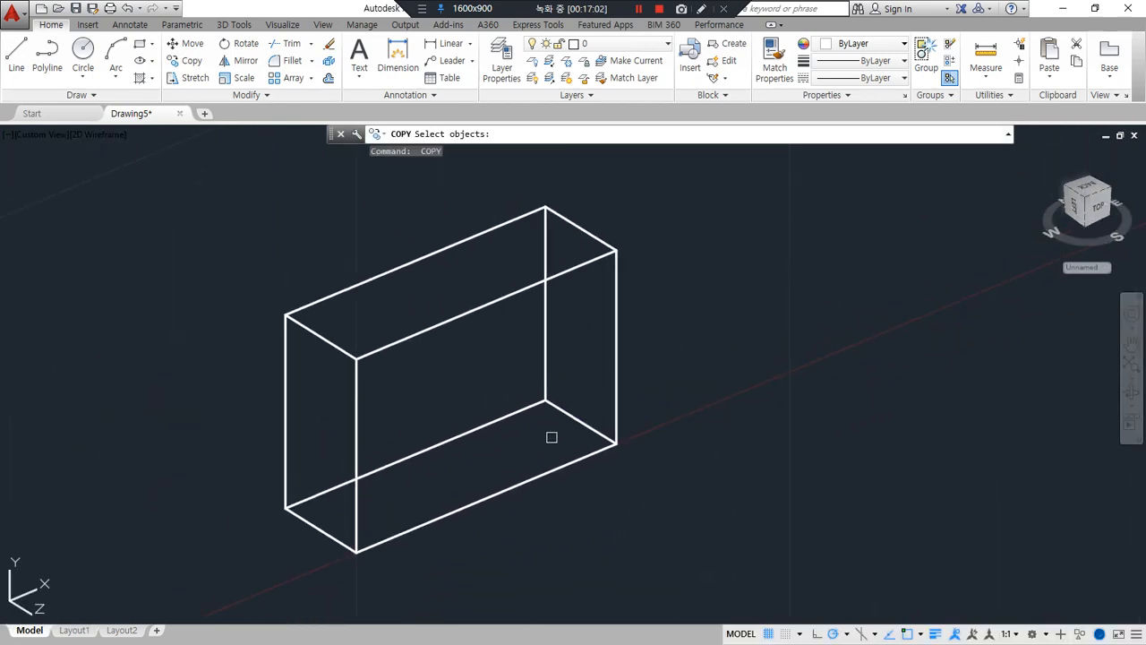
key("Escape")
key("Escape")
type("uc")
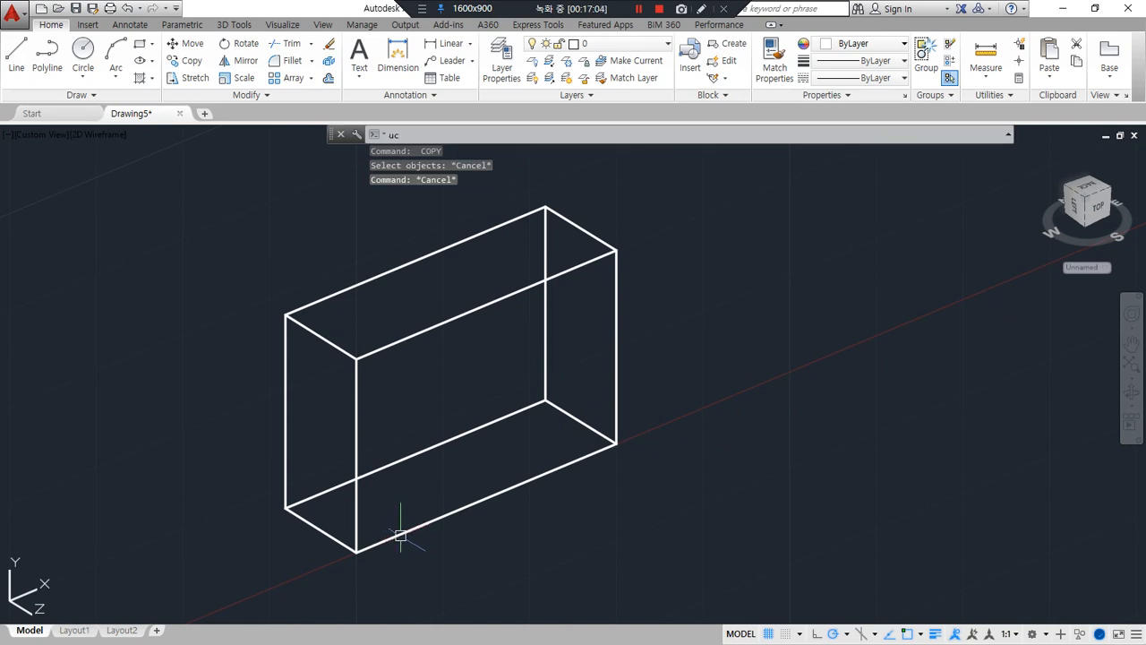
type("s")
key("Return")
left_click(356, 554)
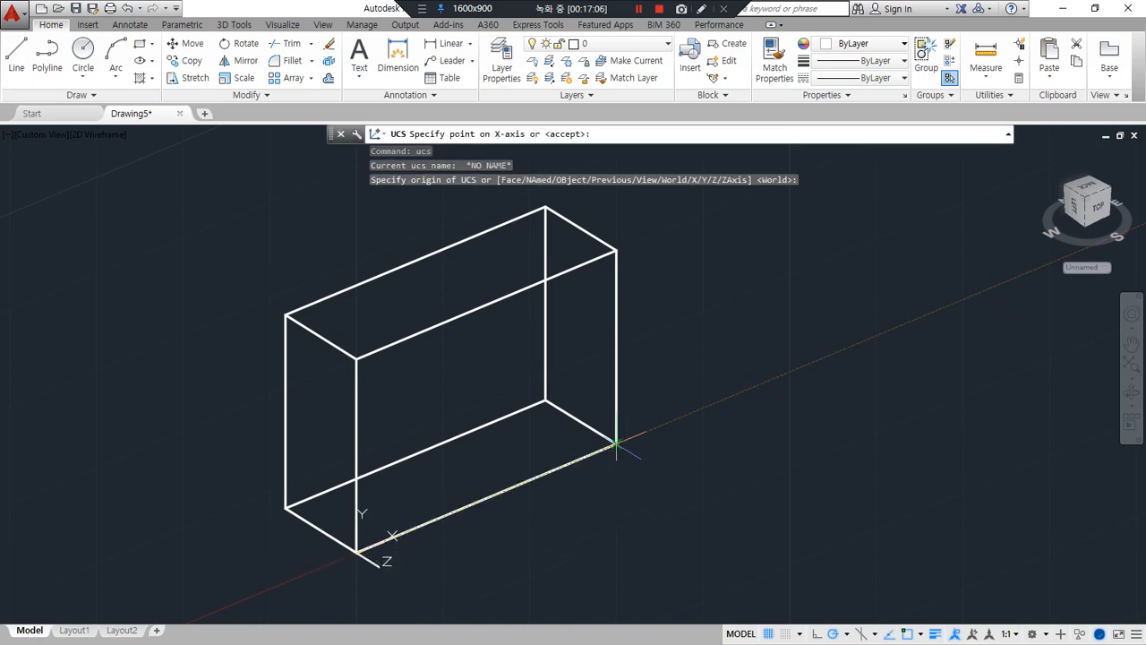
left_click(616, 442)
left_click(356, 358)
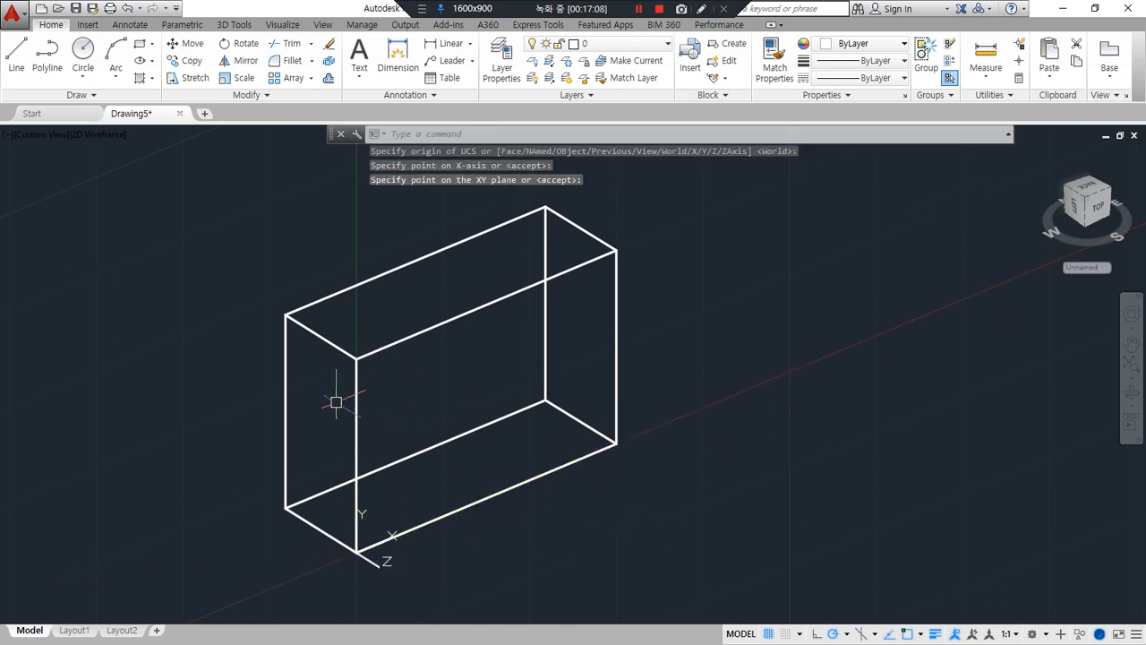
Draw a closed loop of lines through the midpoints of the box's four side depth edges, forming a vertical mid-plane rectangle
type("l")
key("Return")
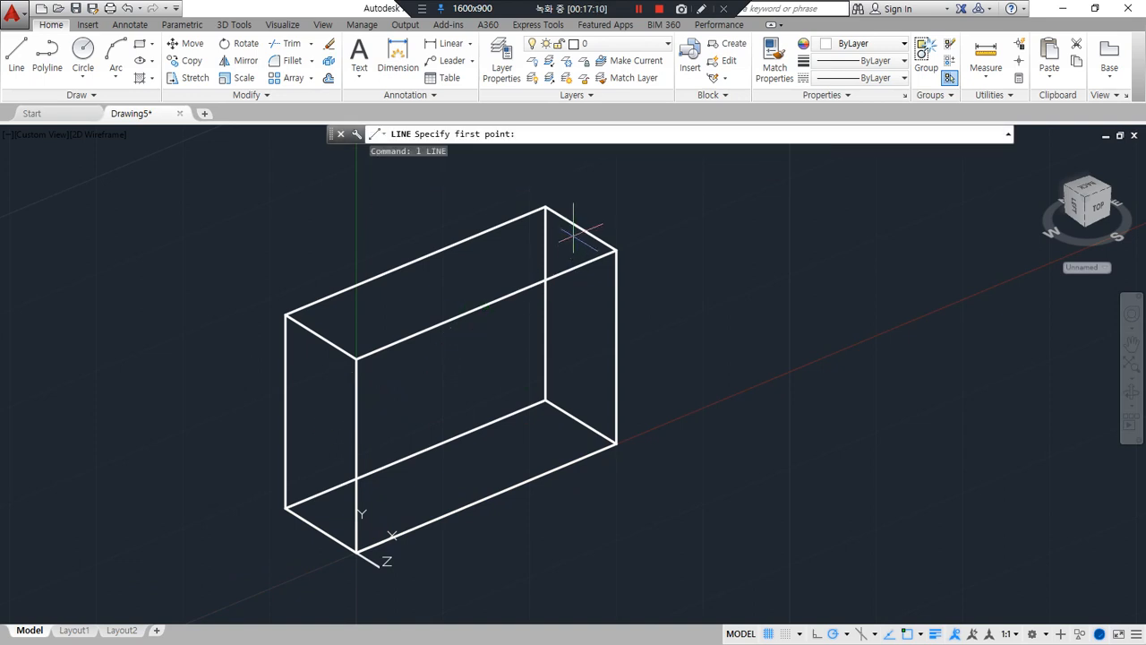
left_click(574, 233)
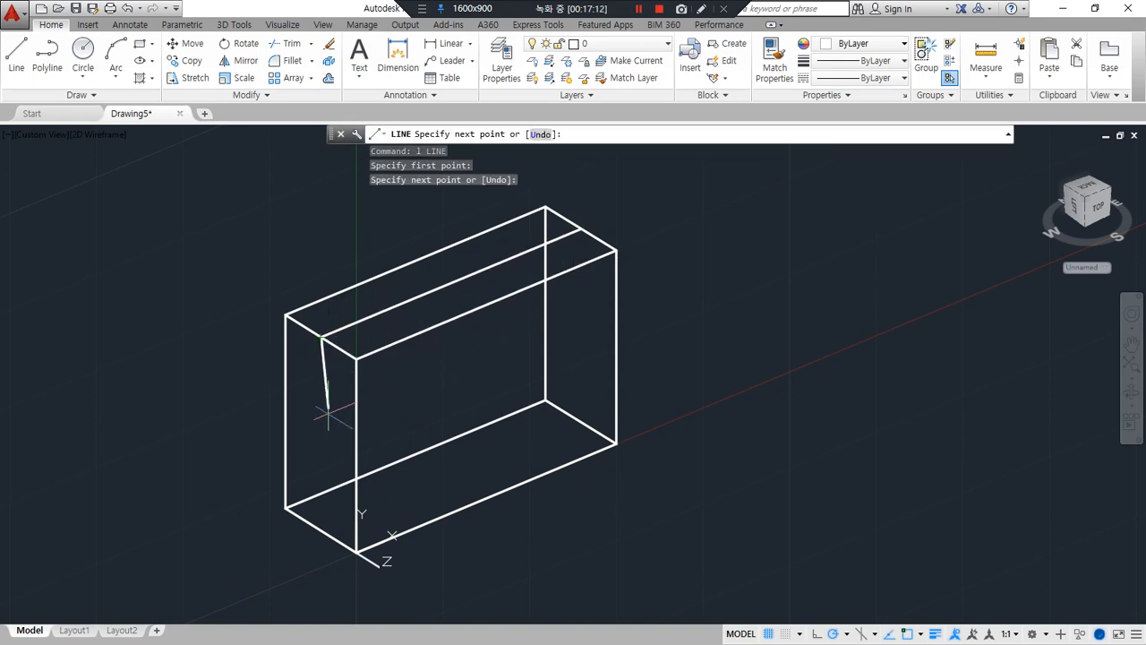
left_click(321, 529)
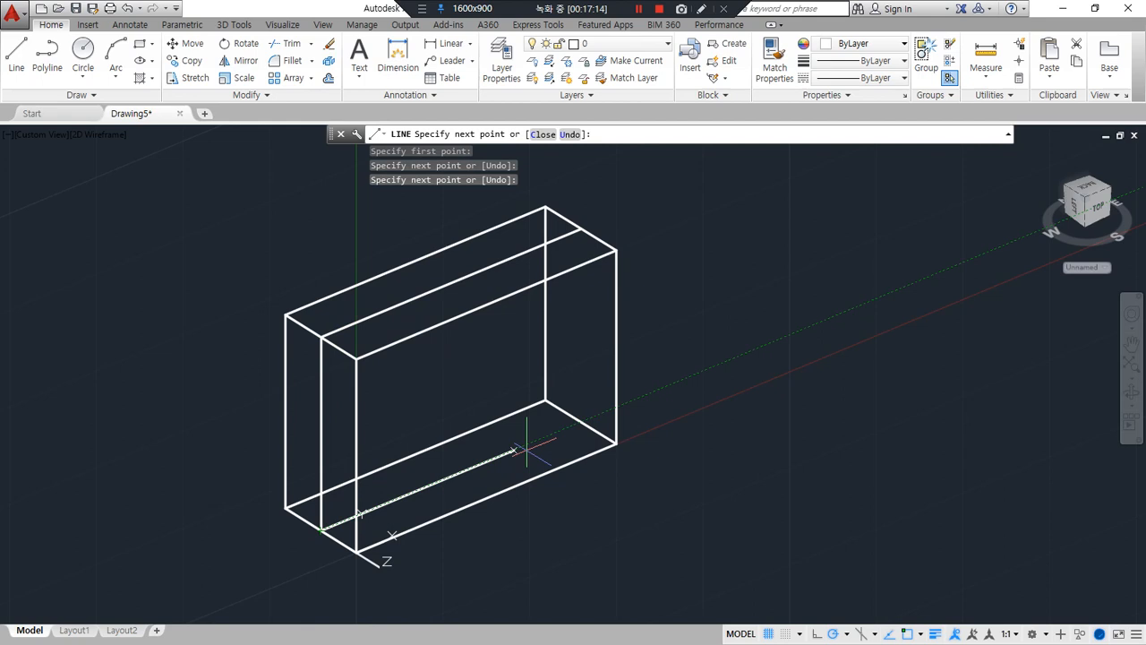
left_click(580, 420)
left_click(581, 231)
key("Return")
key("Return")
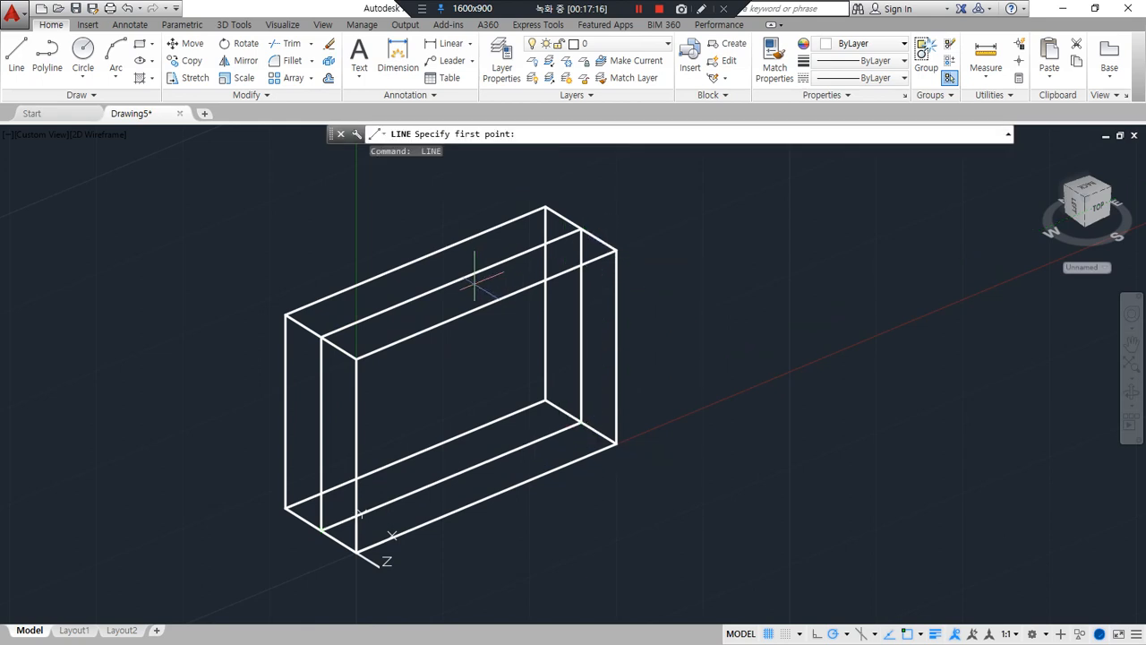
Draw connected lines from the mid-plane's top midpoint through the front face's top and bottom edge midpoints to the mid-plane's bottom midpoint
left_click(452, 283)
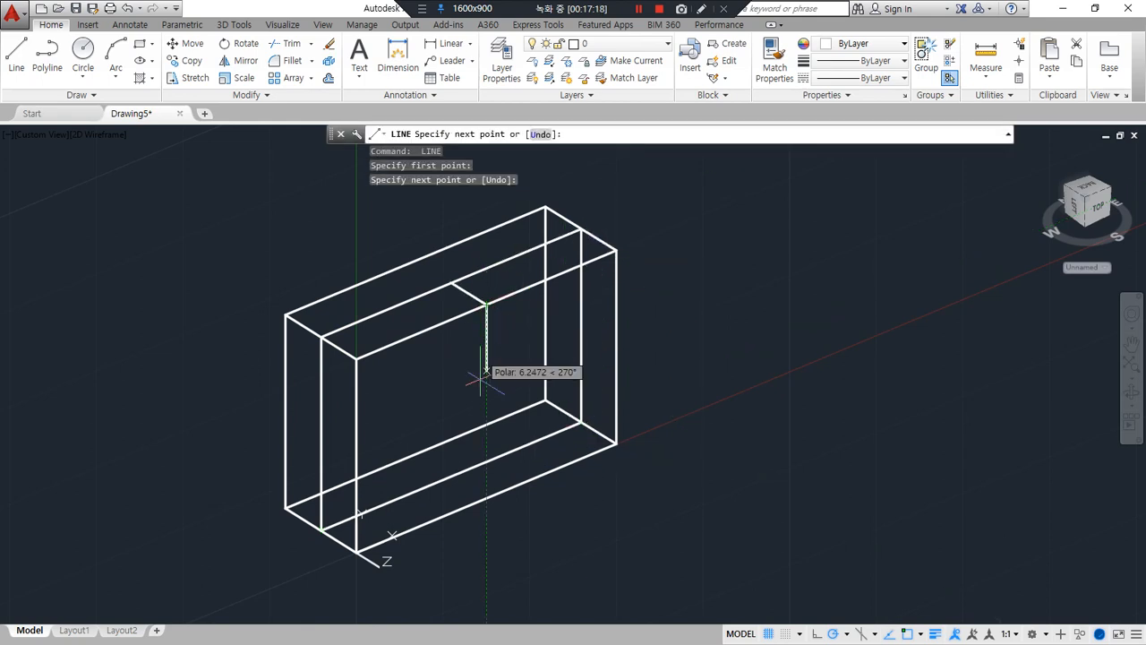
left_click(486, 497)
left_click(452, 476)
key("Return")
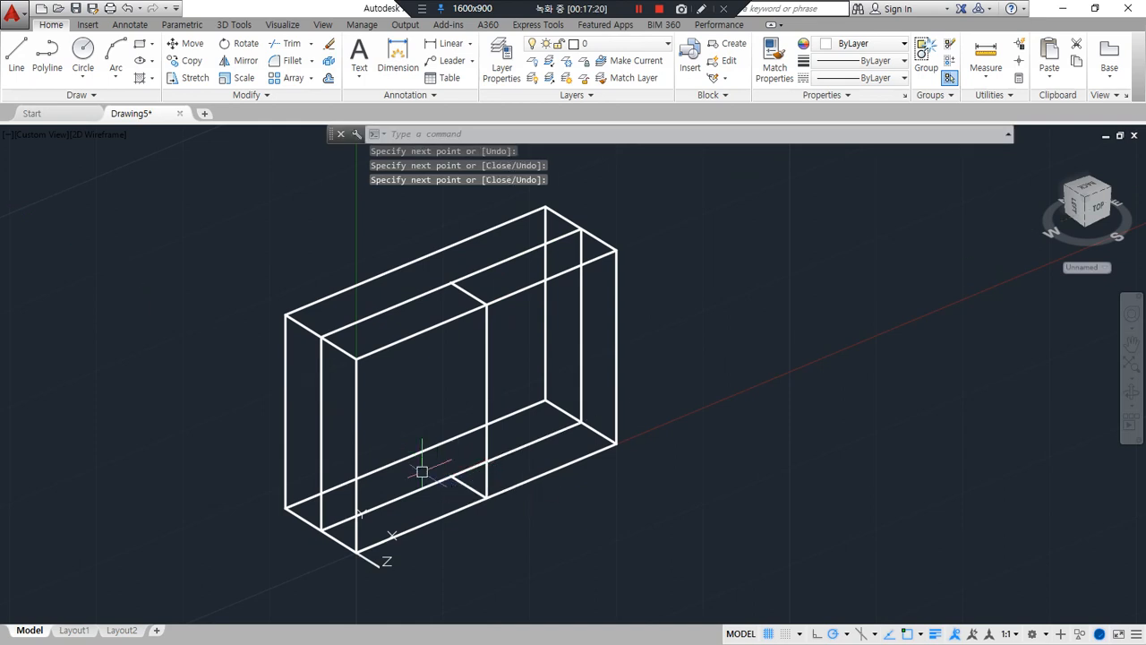
Draw a closed horizontal rectangle at half height through the vertical midpoints of the mid-plane and the front face
key("Return")
left_click(322, 435)
left_click(357, 454)
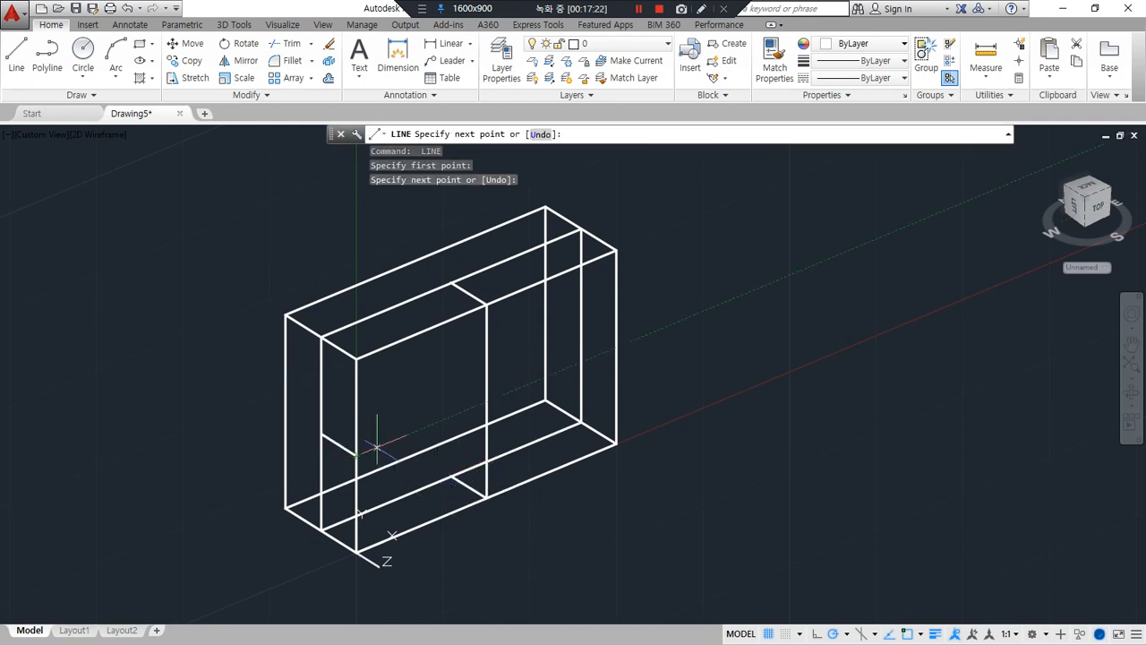
left_click(616, 347)
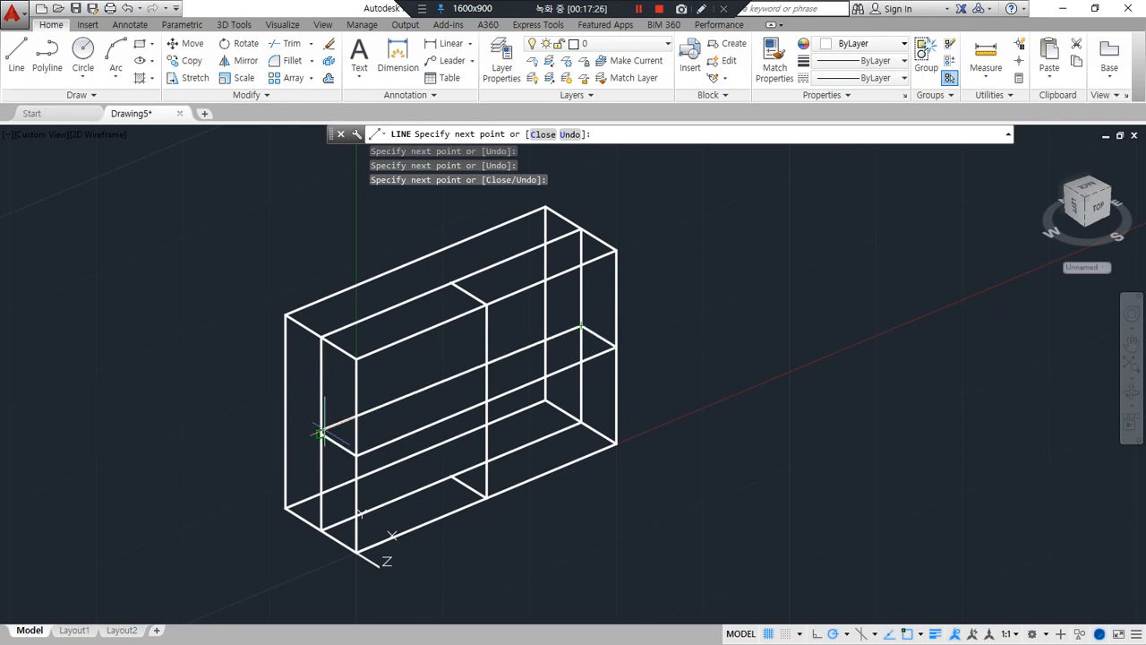
left_click(321, 436)
key("Return")
key("Return")
Draw a vertical line joining the midpoints of the mid-plane's top and bottom lines
left_click(452, 283)
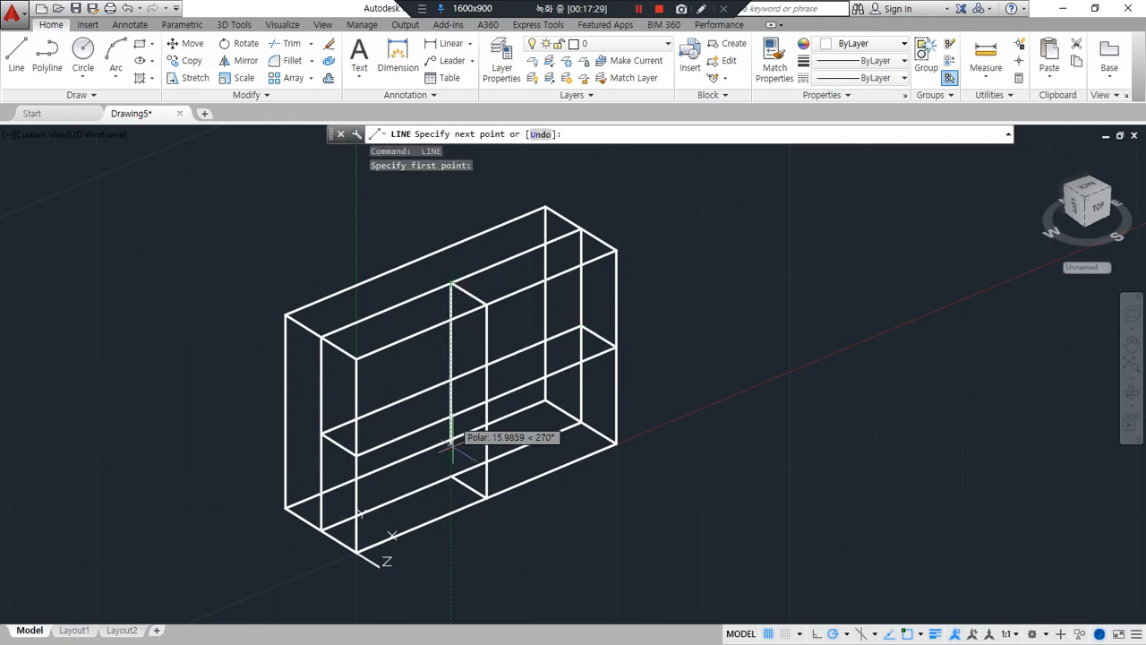
left_click(452, 476)
key("Return")
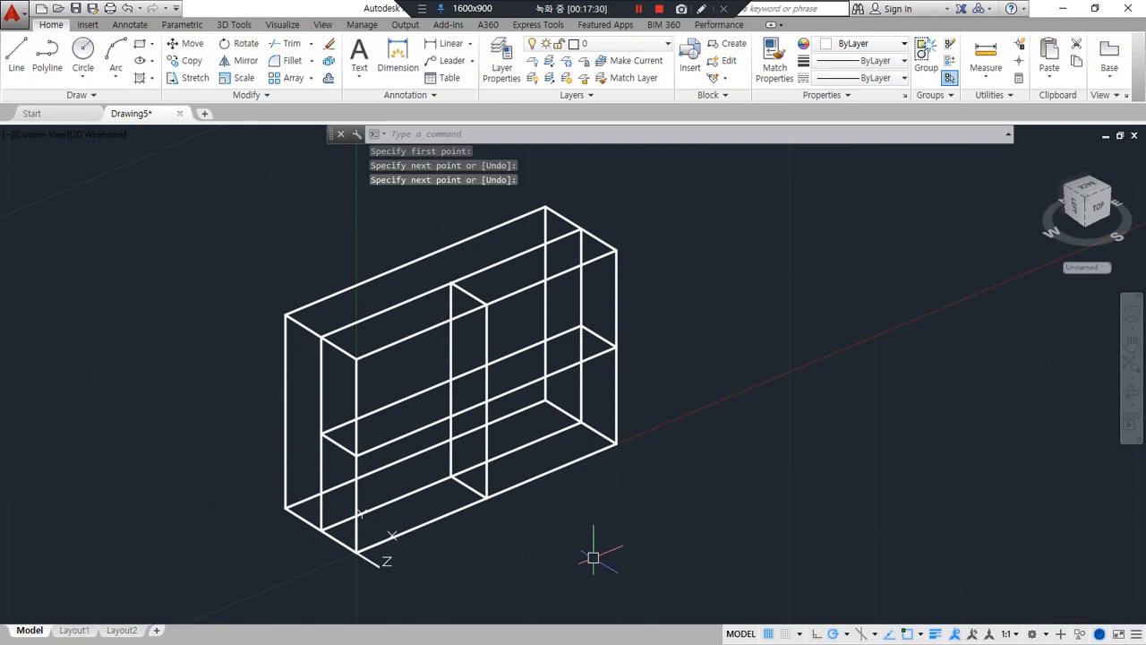
Trim the top right side edge to its rear half and the mid-plane's top line to its right half with zero-radius fillets
type("f")
key("Return")
left_click(568, 236)
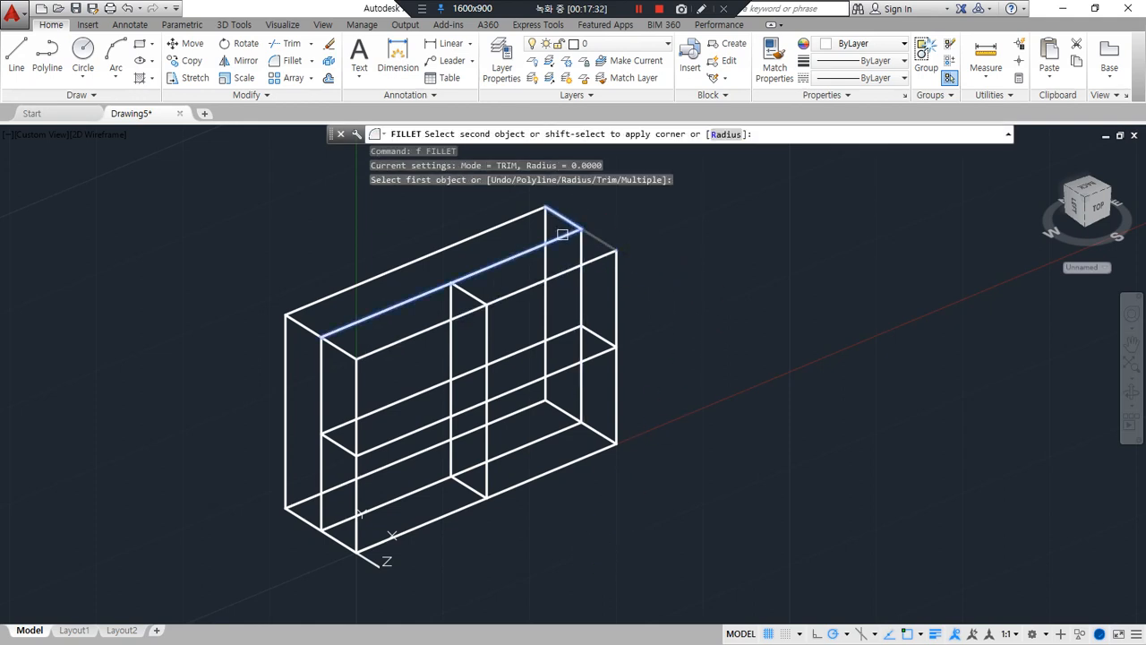
type("f")
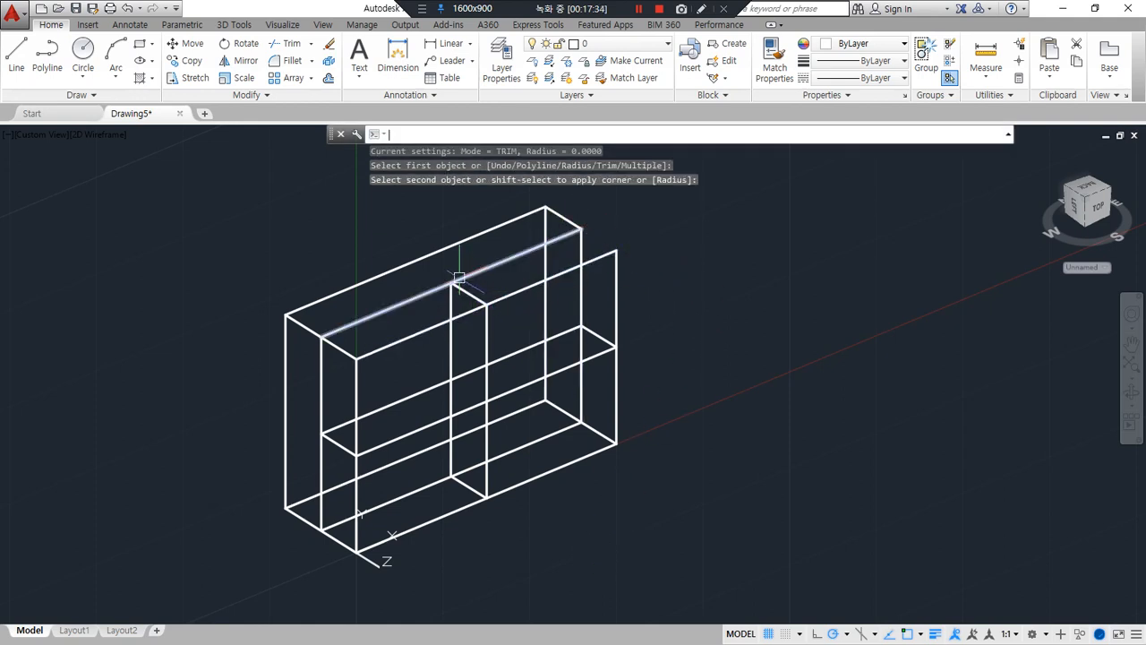
key("Return")
left_click(475, 272)
left_click(467, 290)
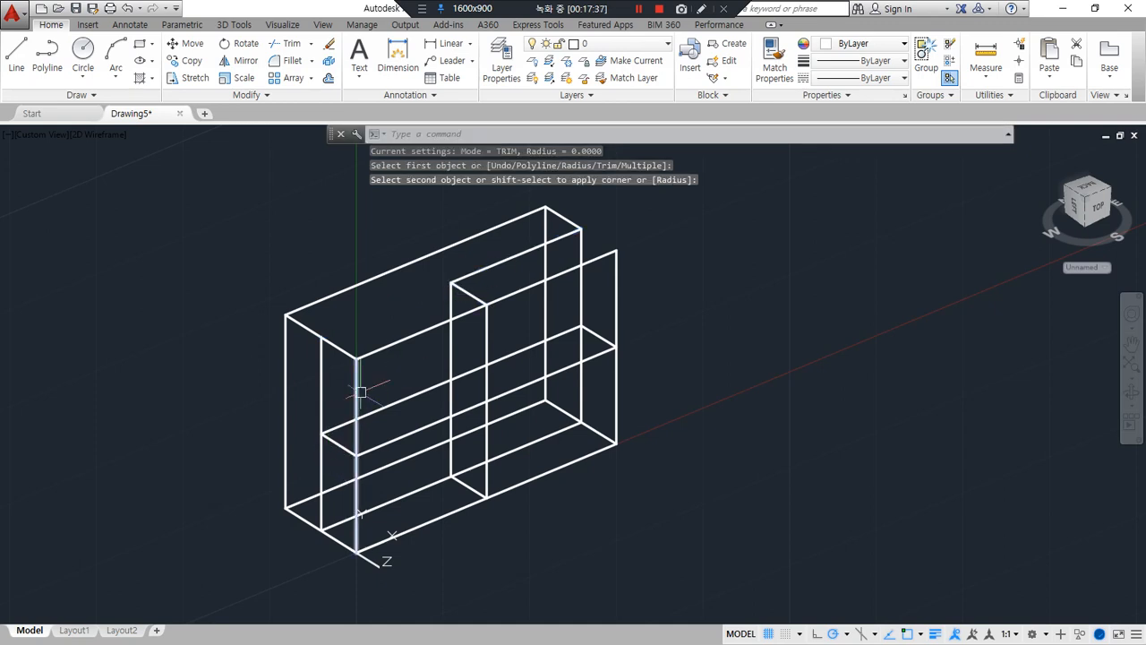
Fillet the front top edge with the short central depth line at zero radius, keeping the edge's left half
left_click(469, 307)
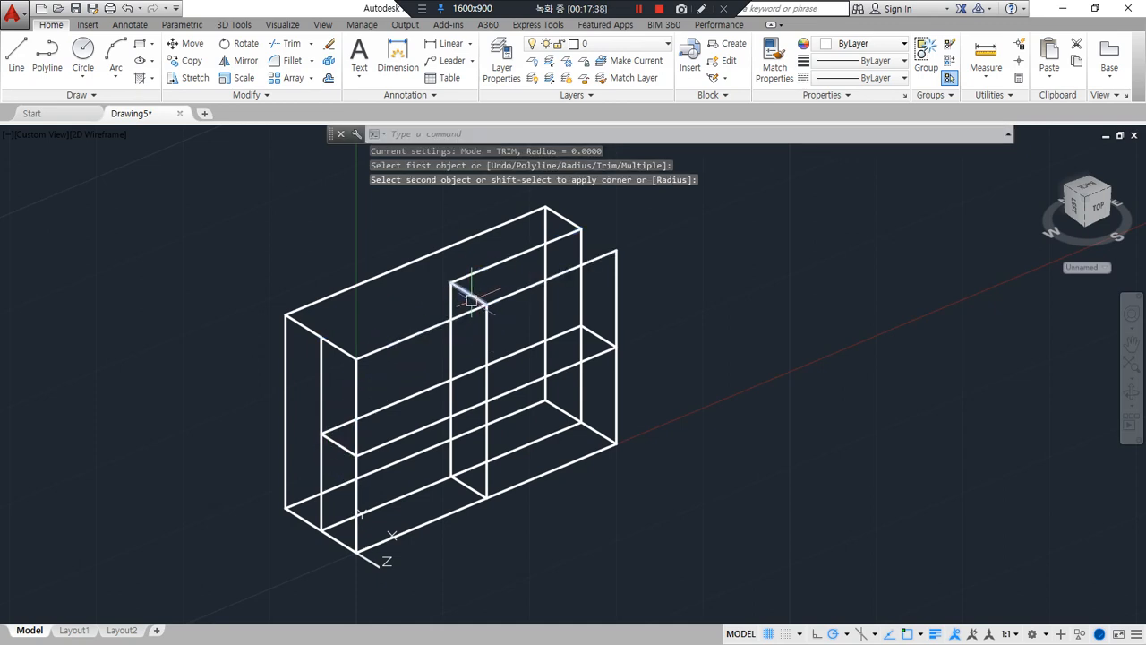
key("Return")
left_click(472, 297)
left_click(467, 312)
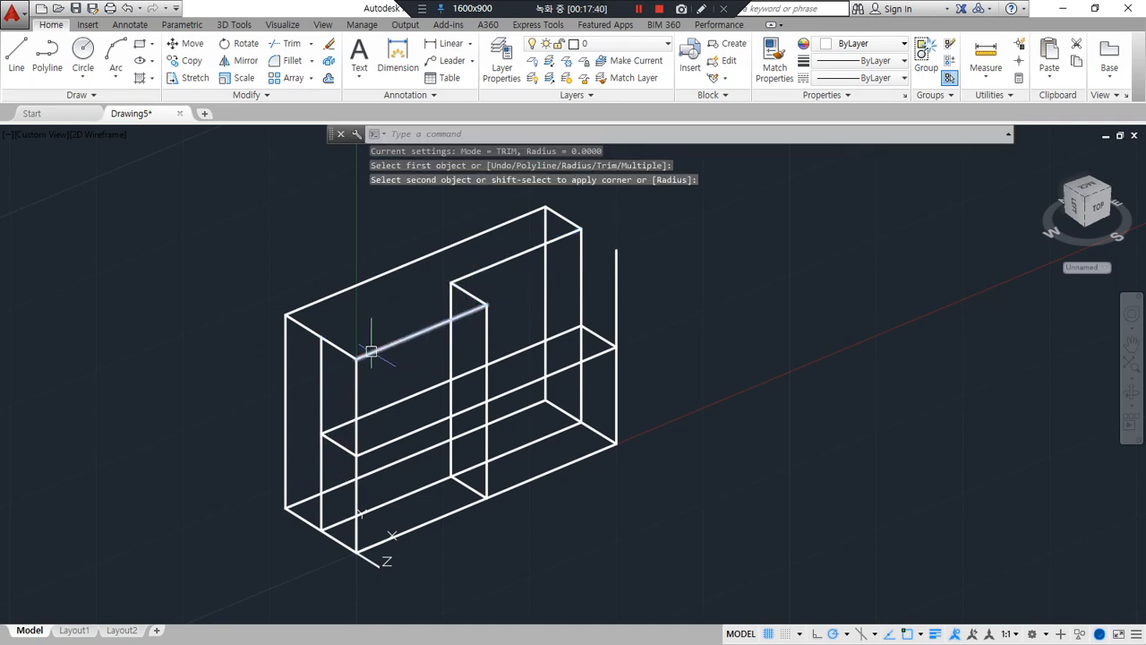
Trim the mid-plane's left vertical to its lower half and the bottom left side edge to its rear half using zero-radius fillets
key("Return")
left_click(334, 445)
left_click(320, 462)
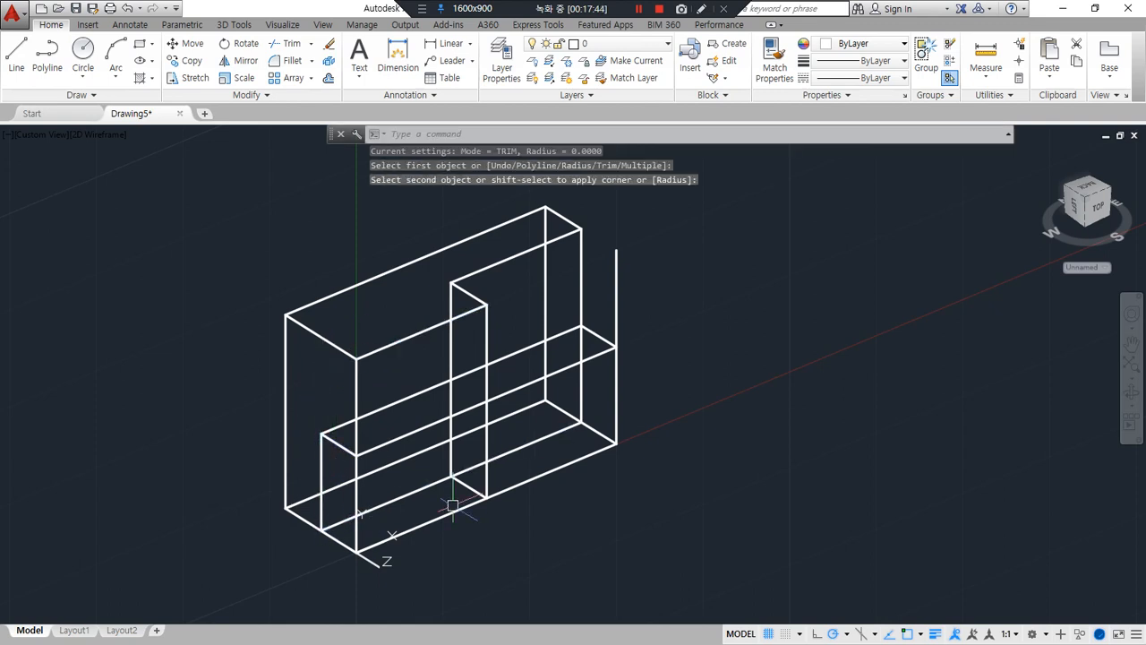
key("Return")
left_click(321, 512)
left_click(307, 522)
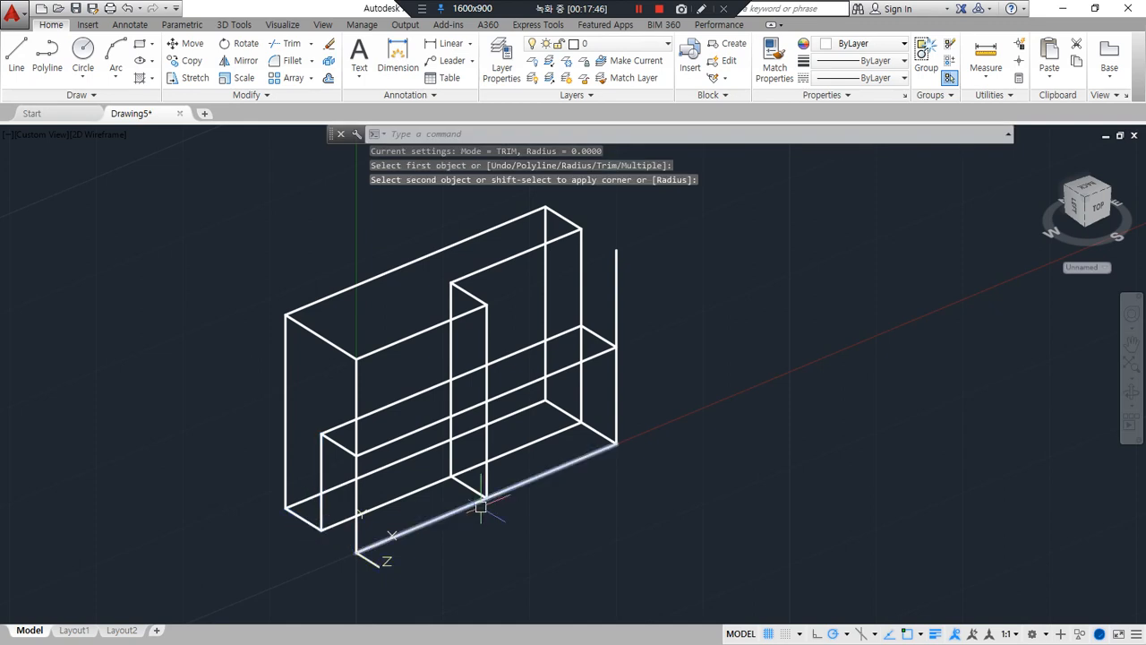
Trim the front bottom edge to its right half and the front right vertical edge to its lower half using zero-radius fillets
key("Return")
left_click(506, 487)
left_click(486, 403)
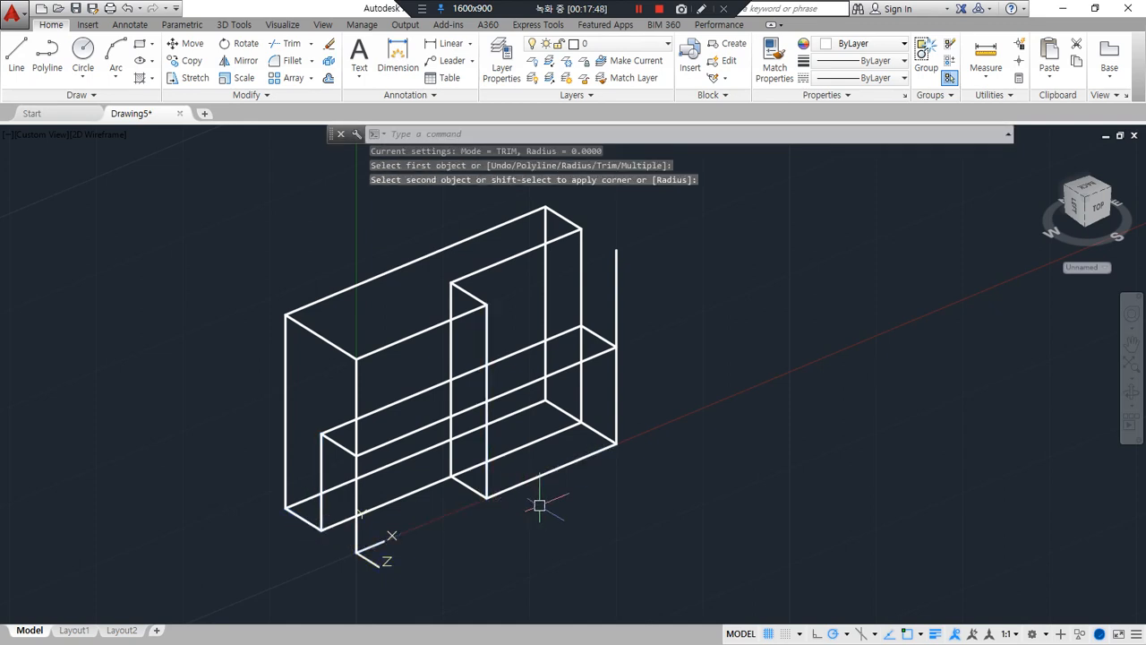
key("Return")
left_click(616, 380)
left_click(604, 365)
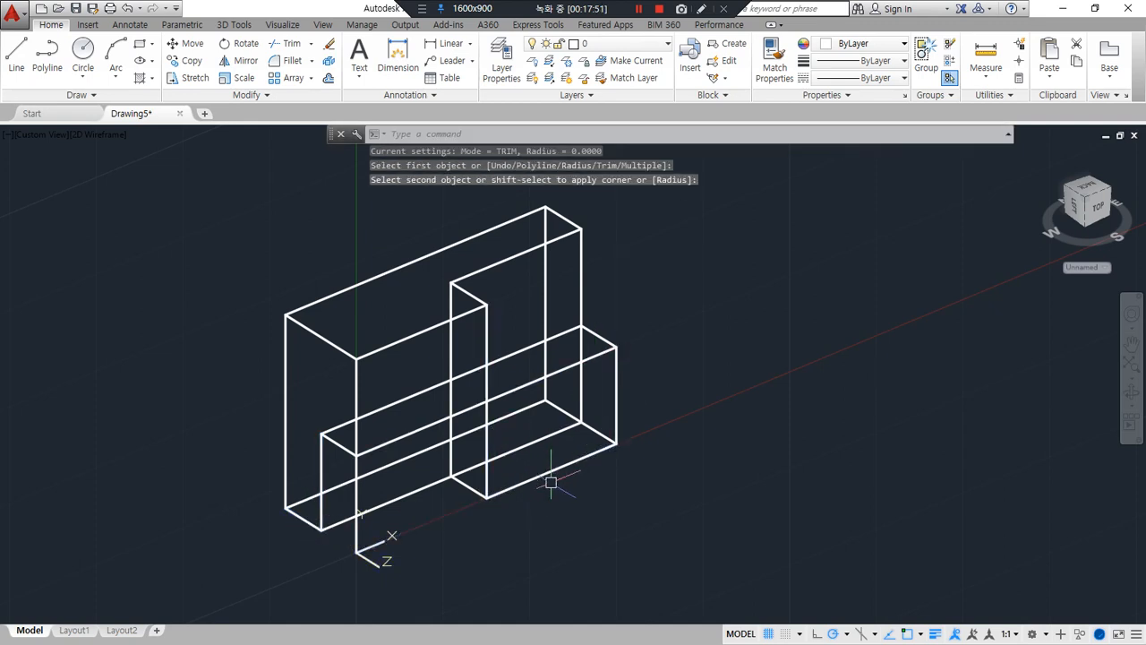
Draw a depth line joining the midpoints of the two central vertical lines
type("l")
key("Return")
left_click(486, 400)
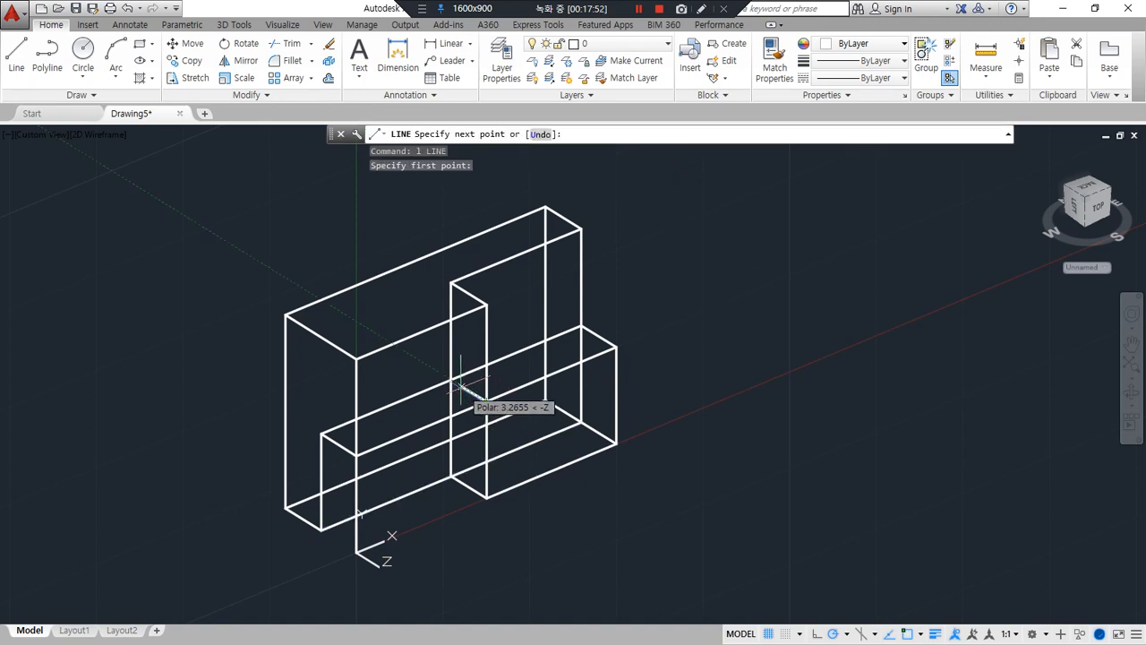
left_click(450, 381)
key("Return")
Trim the mid-plane's bottom line to its left half and its right vertical to its upper half using zero-radius fillets
key("Return")
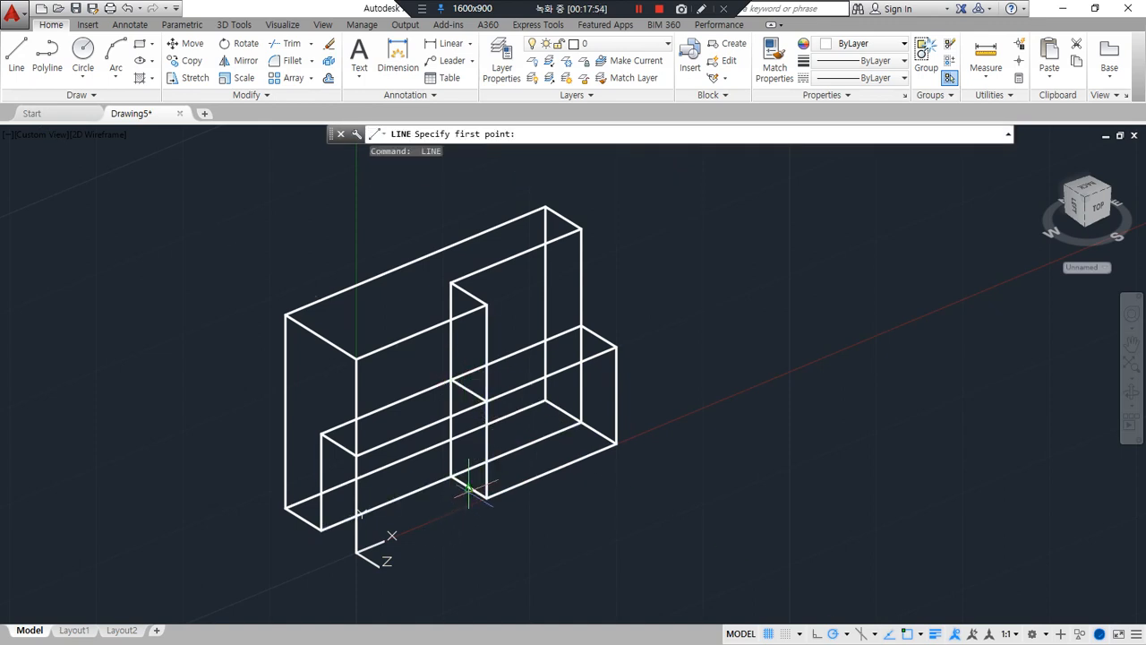
key("Escape")
type("f")
key("Return")
left_click(444, 484)
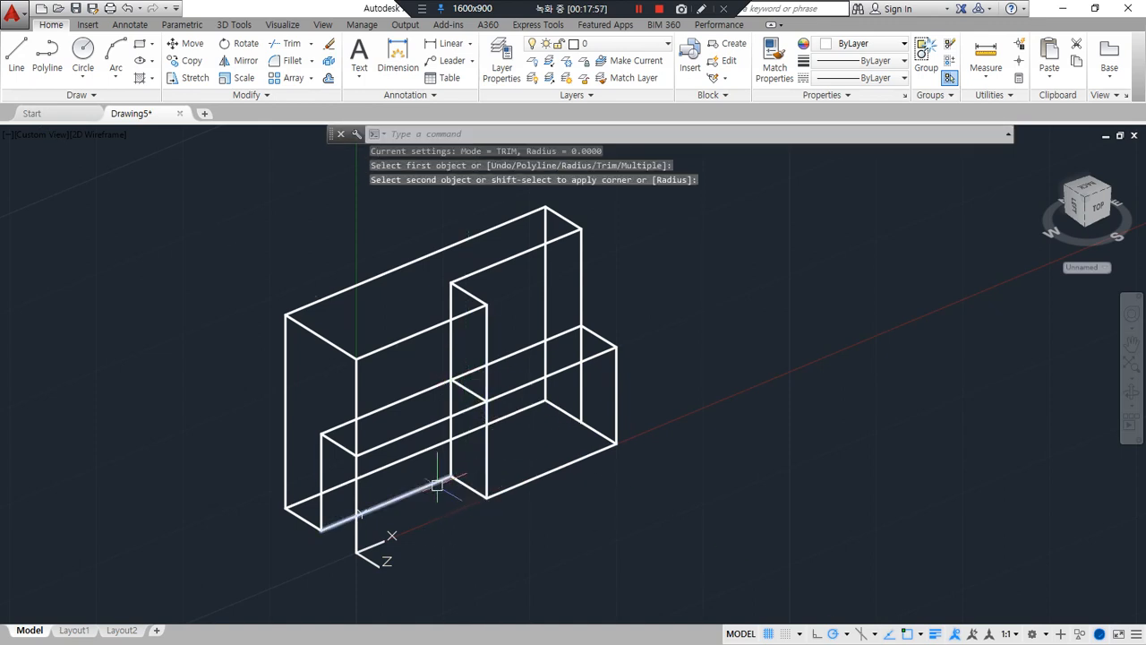
type("f")
key("Return")
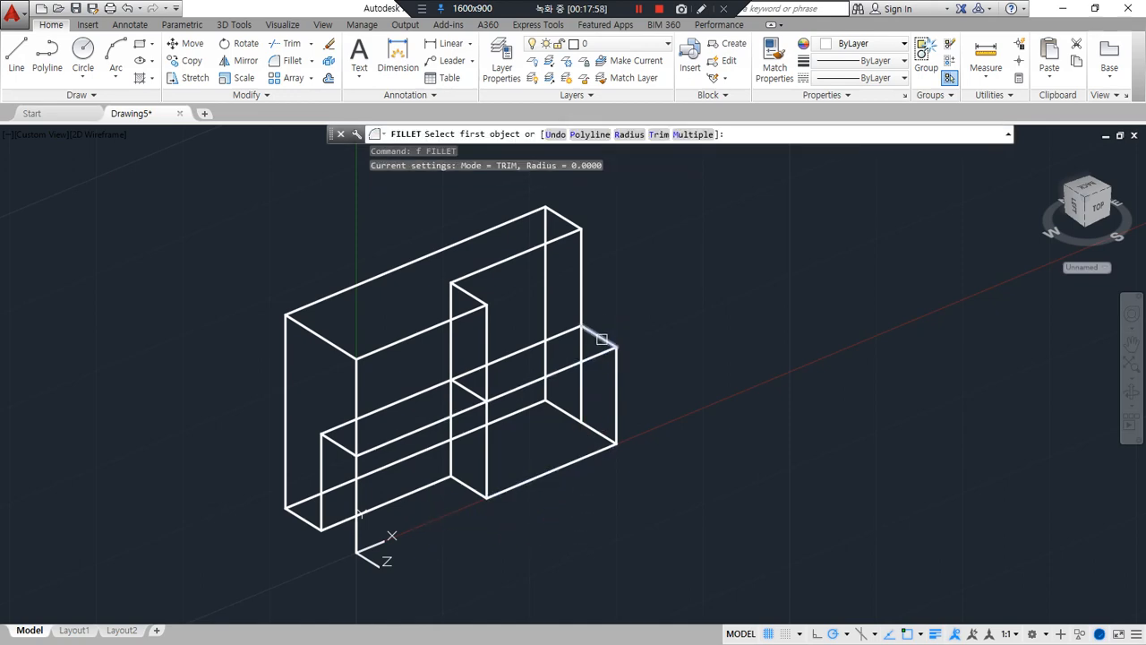
left_click(601, 338)
left_click(581, 314)
Trim the front left vertical edge to its upper half with a zero-radius fillet at the half-height line
mouse_move(565, 556)
middle_mouse_down("shift")
mouse_move(591, 519)
mouse_move(414, 527)
mouse_move(573, 540)
middle_mouse_up("shift")
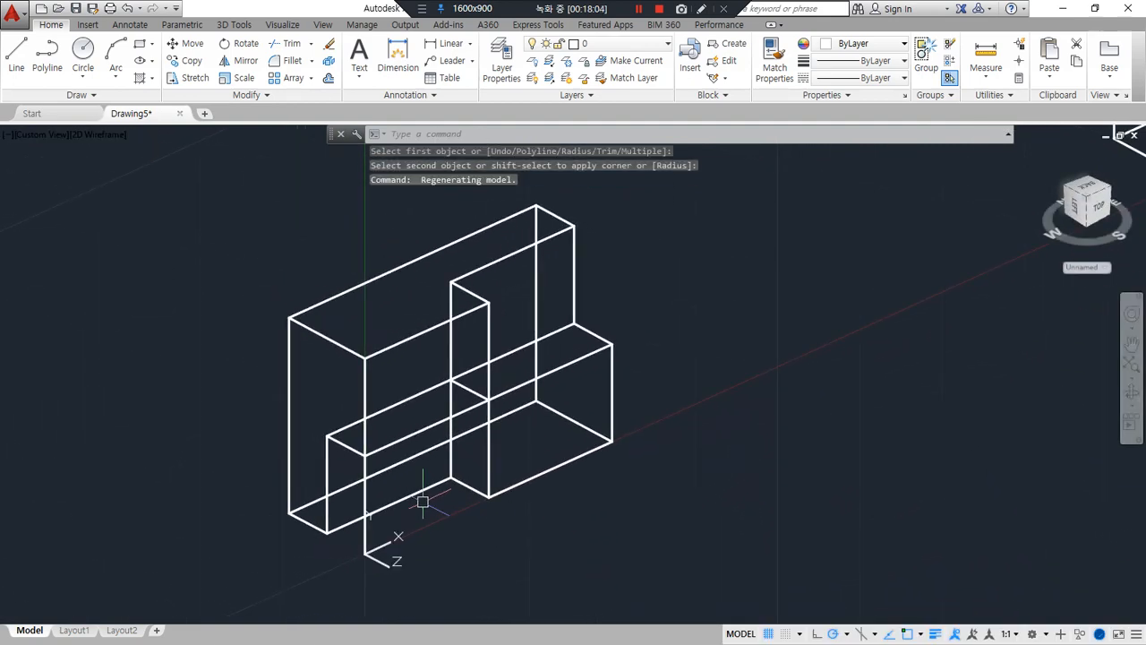
type("f")
key("Return")
left_click(384, 446)
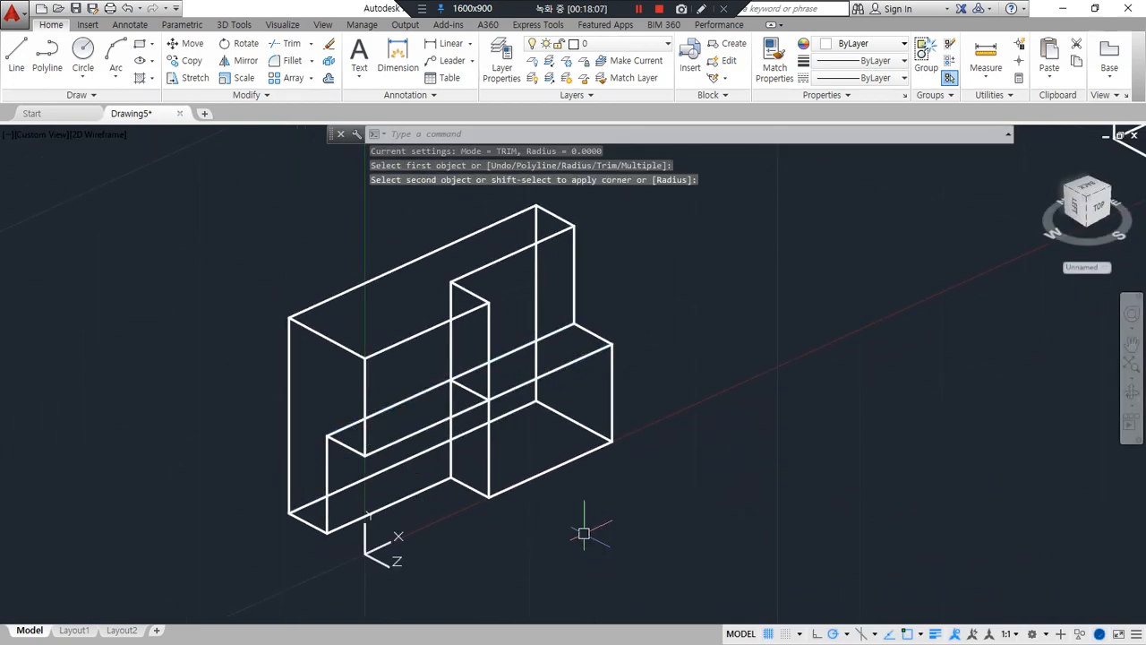
Draw a closed rectangle through the mid-depth of the next box, connecting the midpoints of its four depth edges
middle_click_drag(583, 532, 560, 535, "shift")
middle_click_drag(650, 453, 195, 619)
mouse_move(695, 457)
middle_mouse_down()
mouse_move(534, 507)
mouse_move(372, 584)
middle_mouse_up()
middle_click_drag(586, 470, 553, 515)
type("l")
key("Return")
left_click(689, 240)
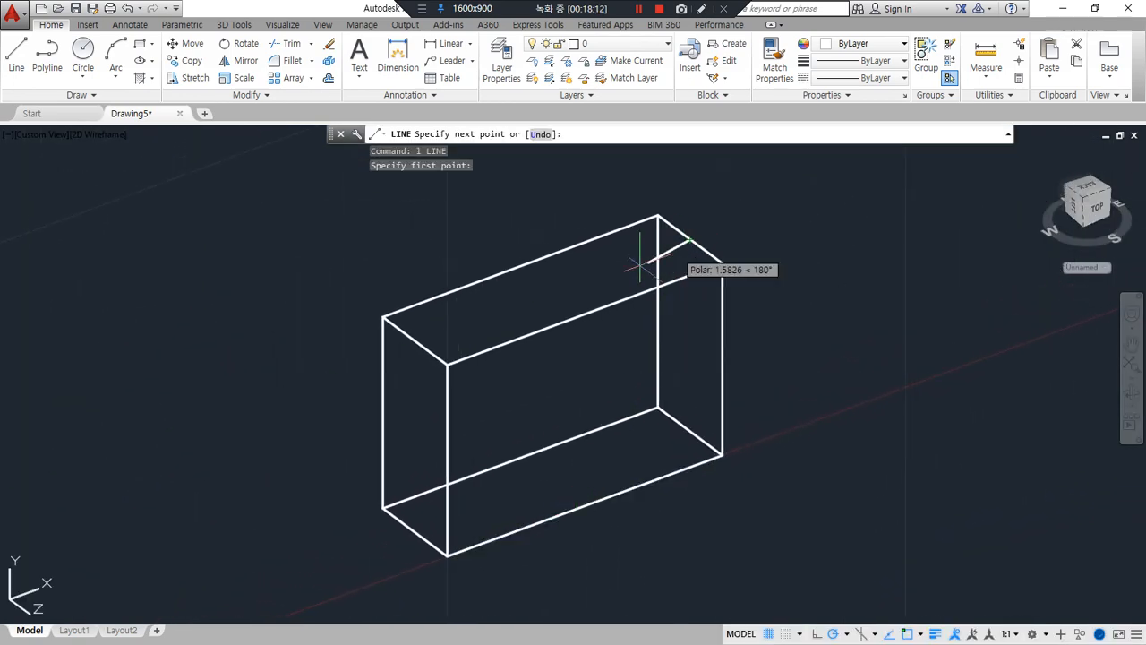
left_click(414, 341)
left_click(415, 531)
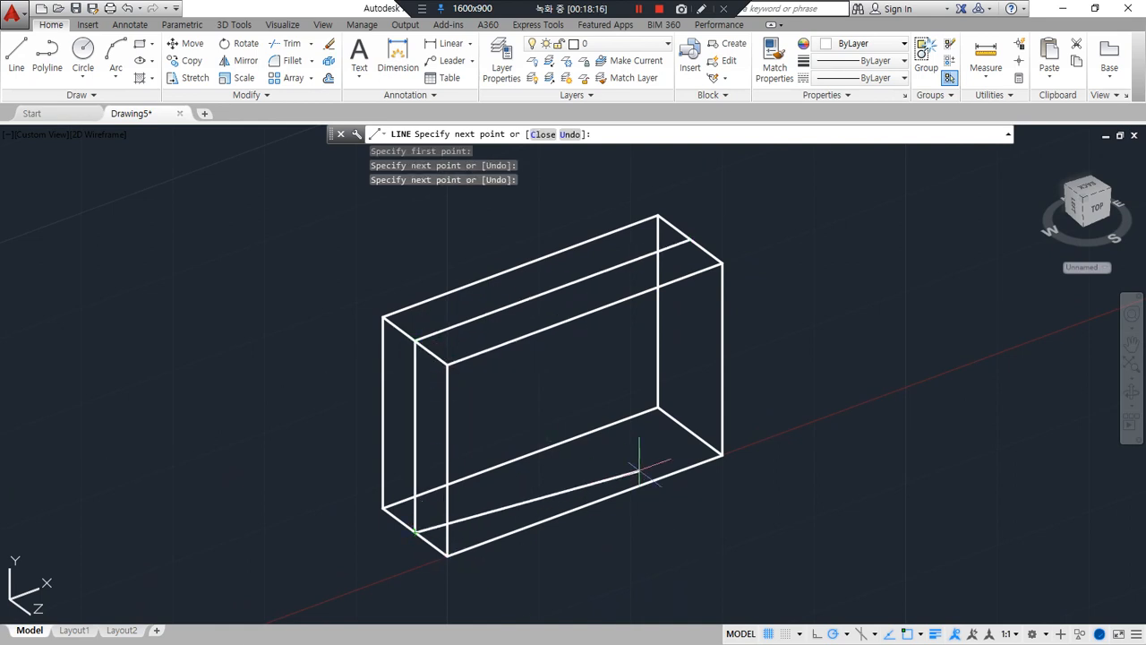
left_click(689, 431)
type("c")
key("Return")
key("Return")
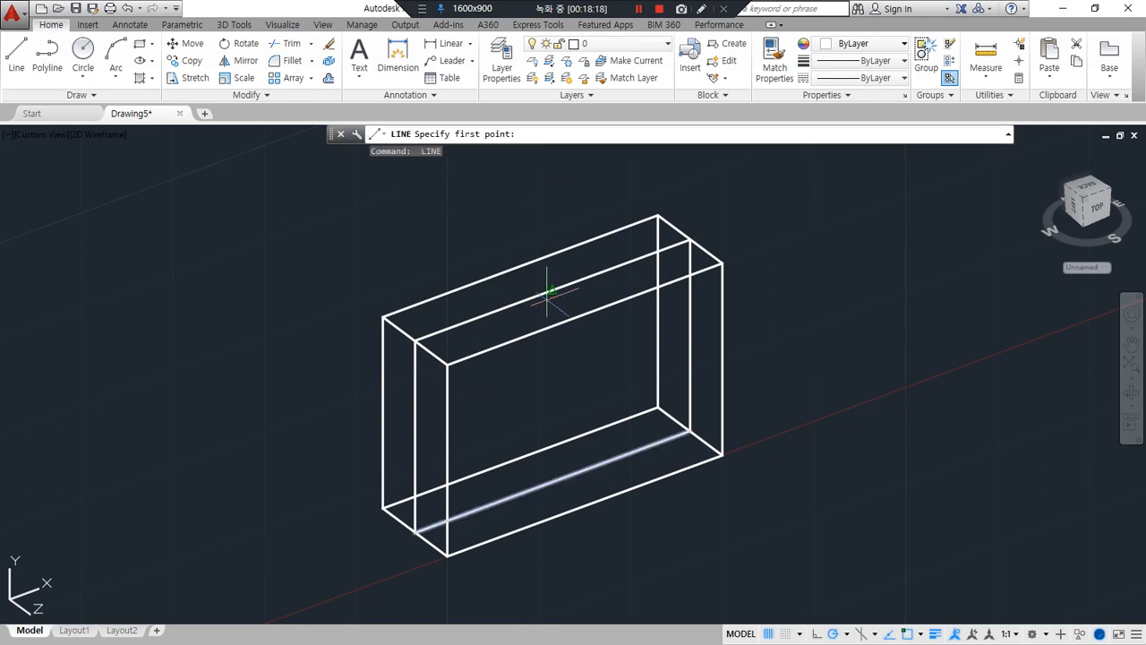
Draw a closed rectangle across the middle of the box's length, joining the midpoints of its four long edges
left_click(527, 270)
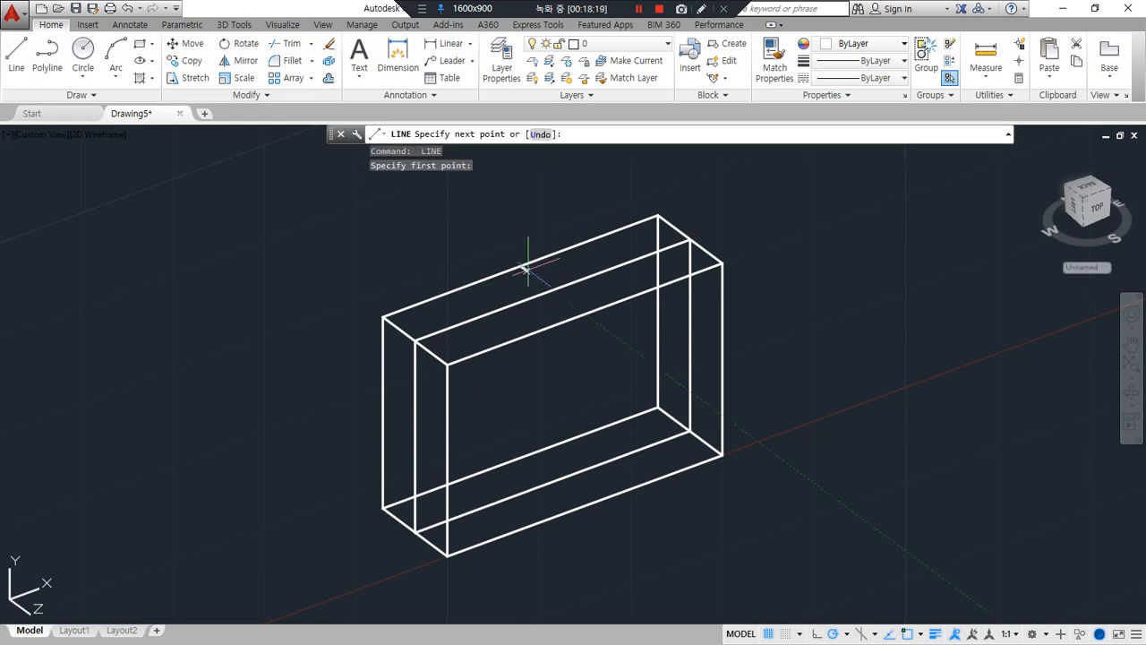
left_click(584, 313)
left_click(583, 503)
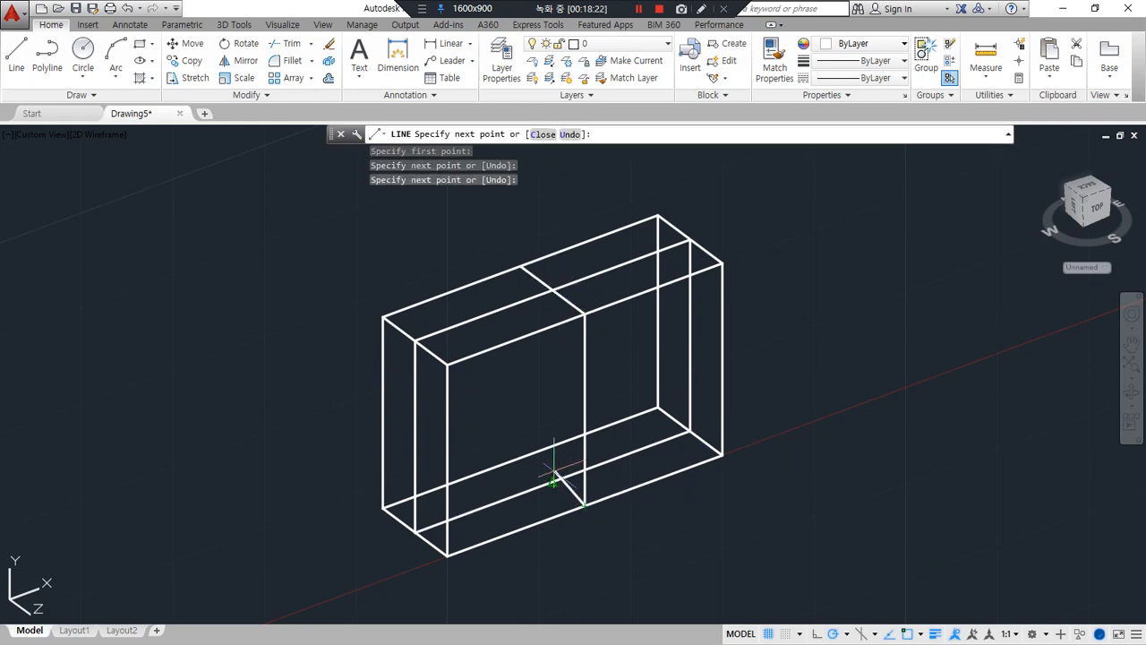
left_click(523, 457)
type("c")
key("Return")
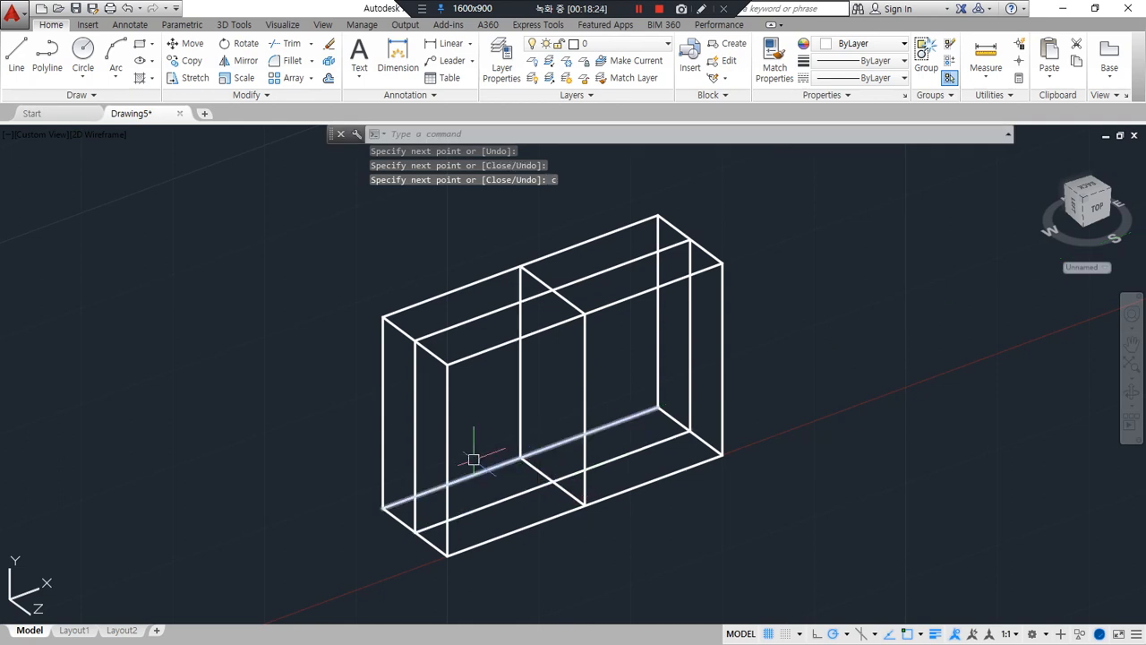
Draw a closed horizontal rectangle at half height through the midpoints of the box's four vertical edges
key("Return")
left_click(383, 413)
left_click(448, 458)
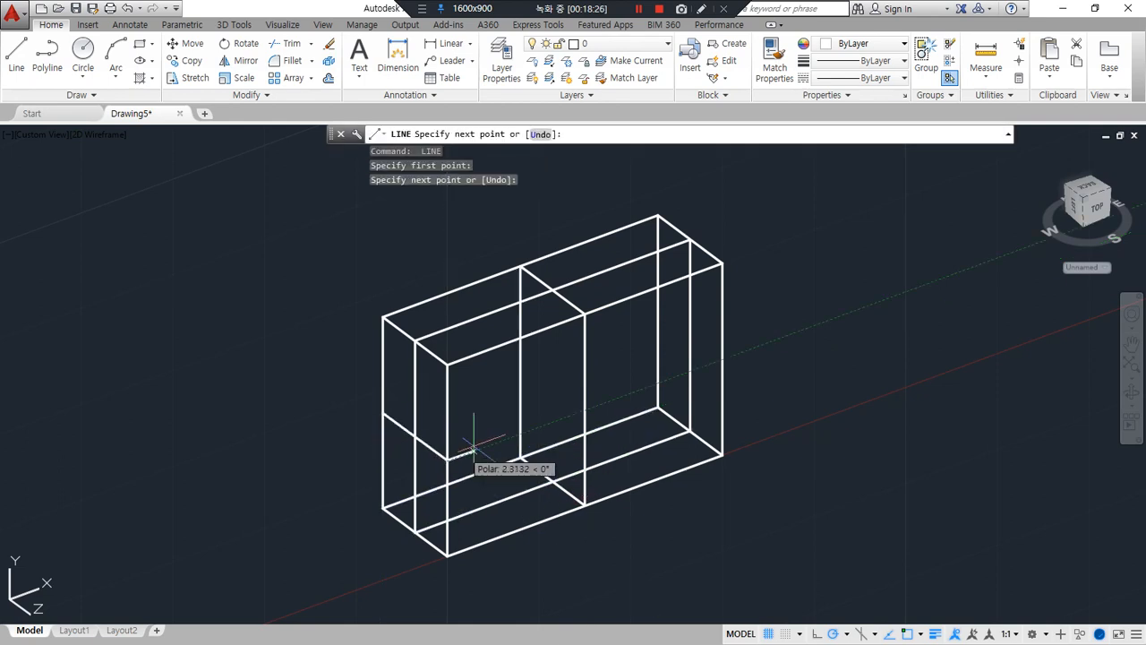
left_click(722, 360)
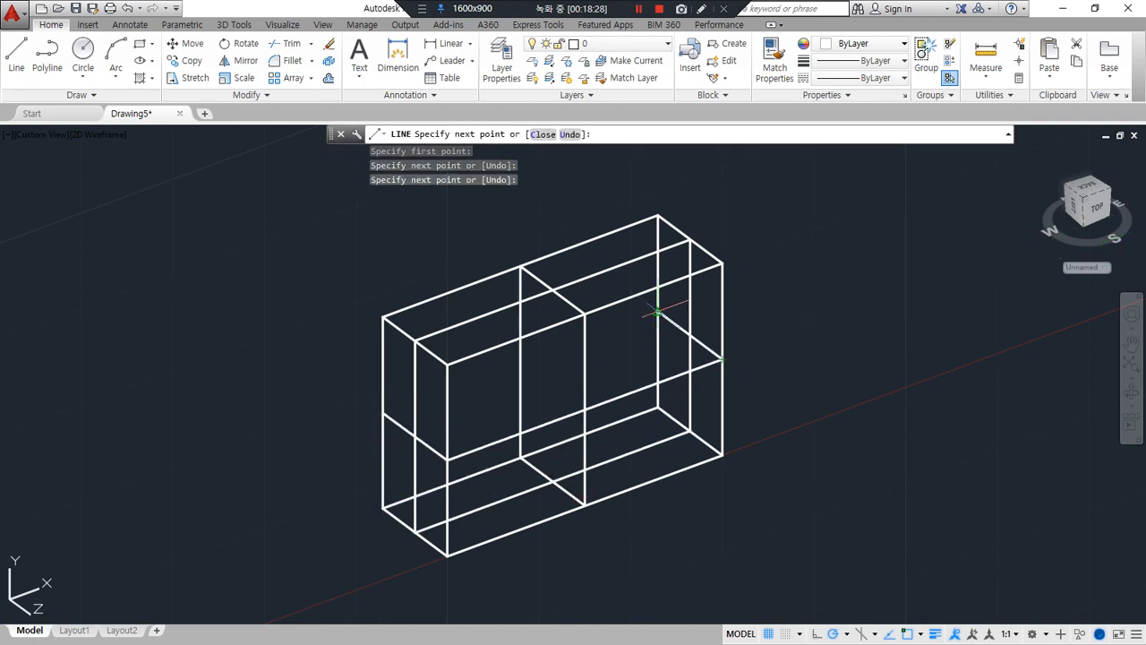
left_click(667, 317)
type("c")
key("Return")
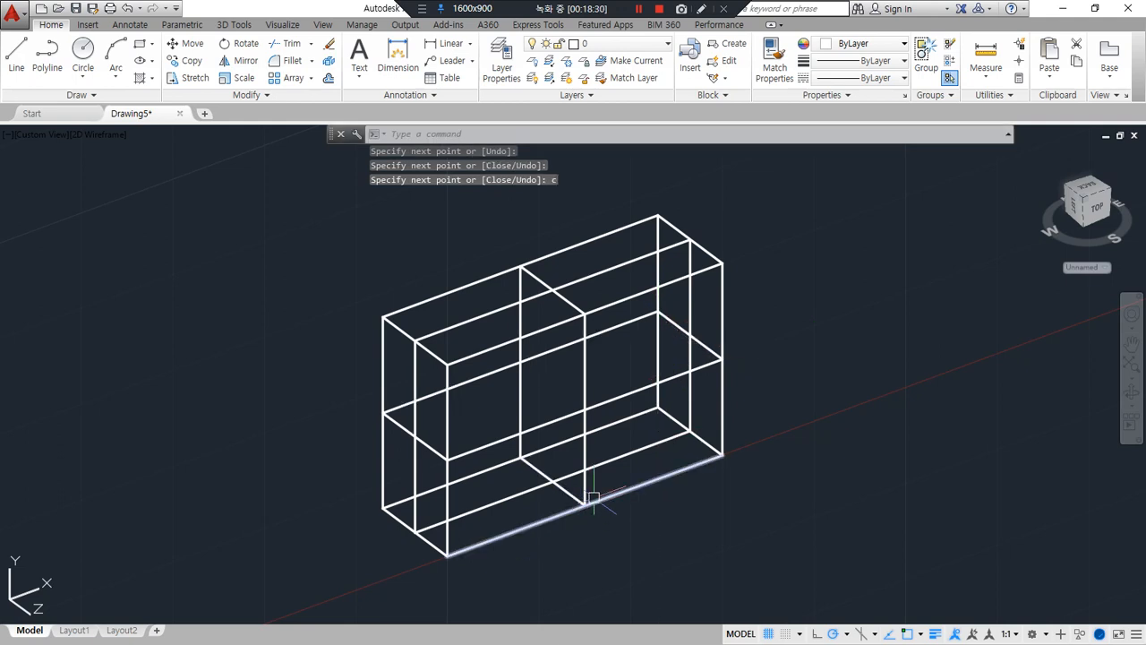
Trim the top mid-depth line to its right half and the top central depth line to its back half with a zero-radius fillet
type("f")
key("Return")
left_click(579, 284)
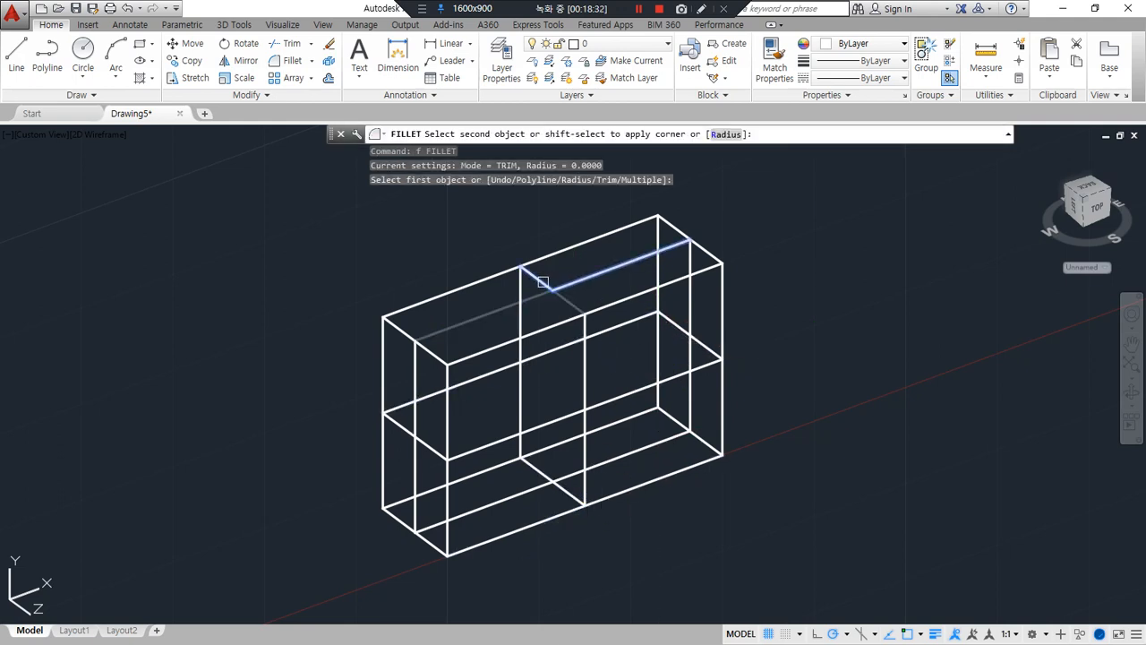
left_click(541, 280)
Draw a vertical line from the new top inner corner down to the crossing of the bottom center lines
type("l")
key("Return")
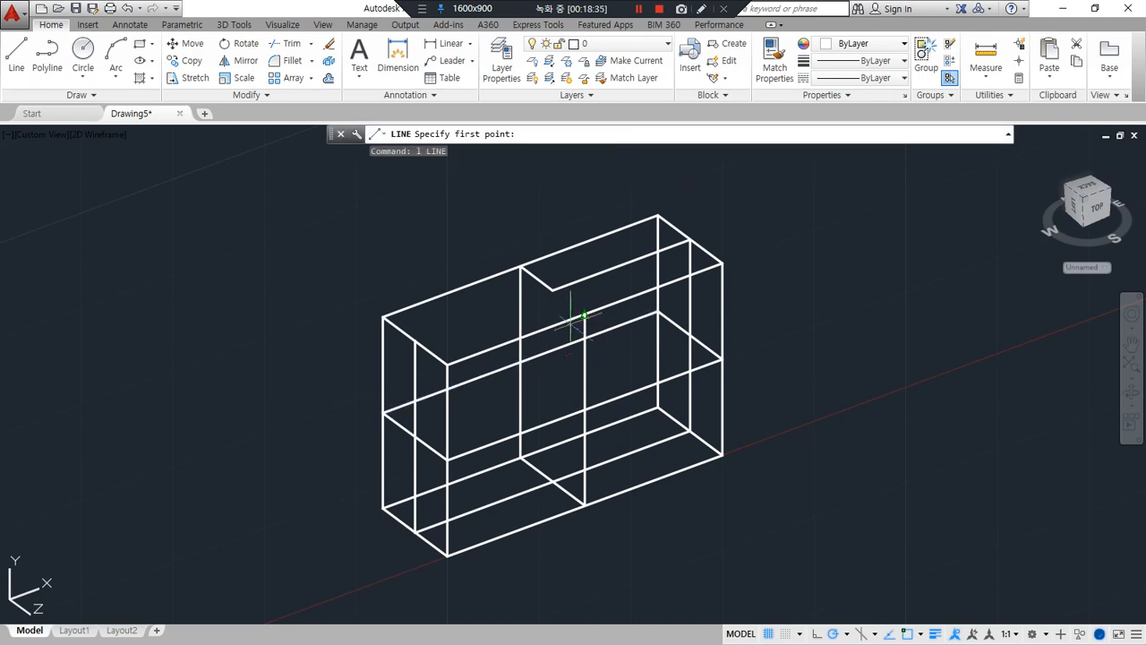
left_click(553, 287)
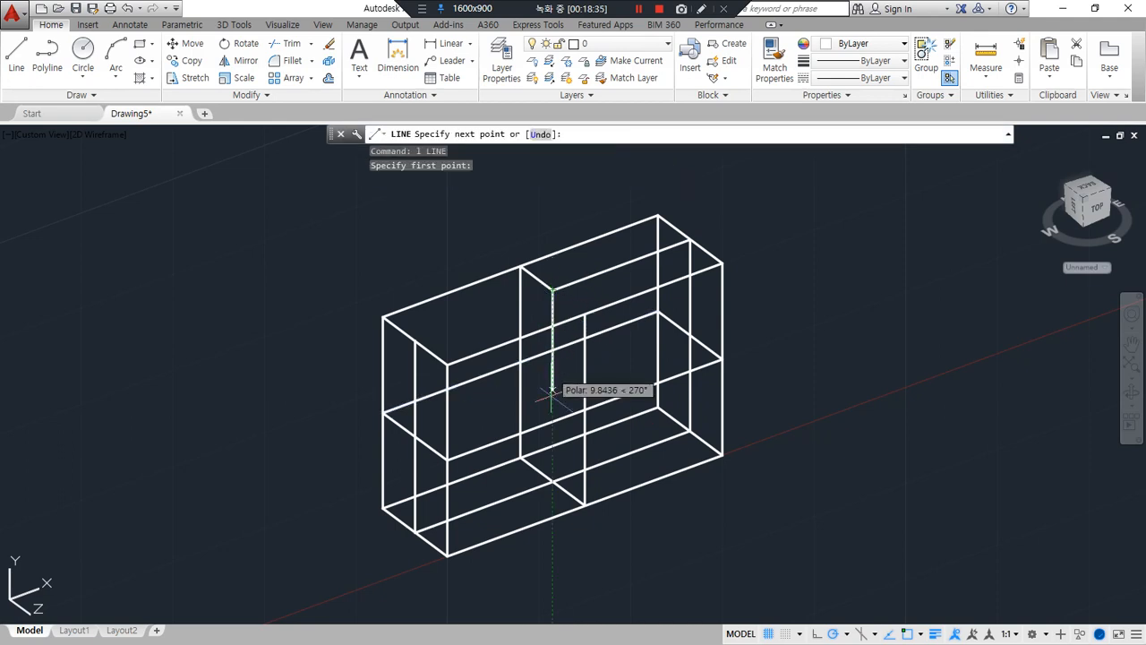
left_click(553, 484)
key("Return")
key("Return")
Draw the central depth line and the full-length mid-depth line at half height inside the box
left_click(578, 404)
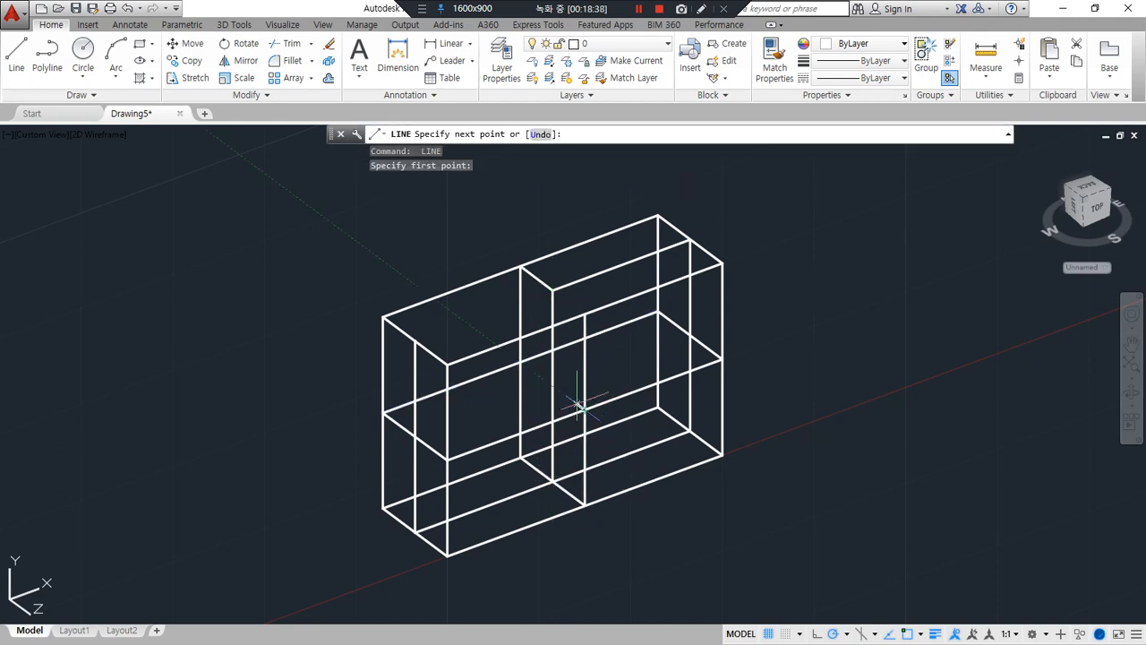
left_click(519, 362)
key("Return")
key("Return")
left_click(415, 436)
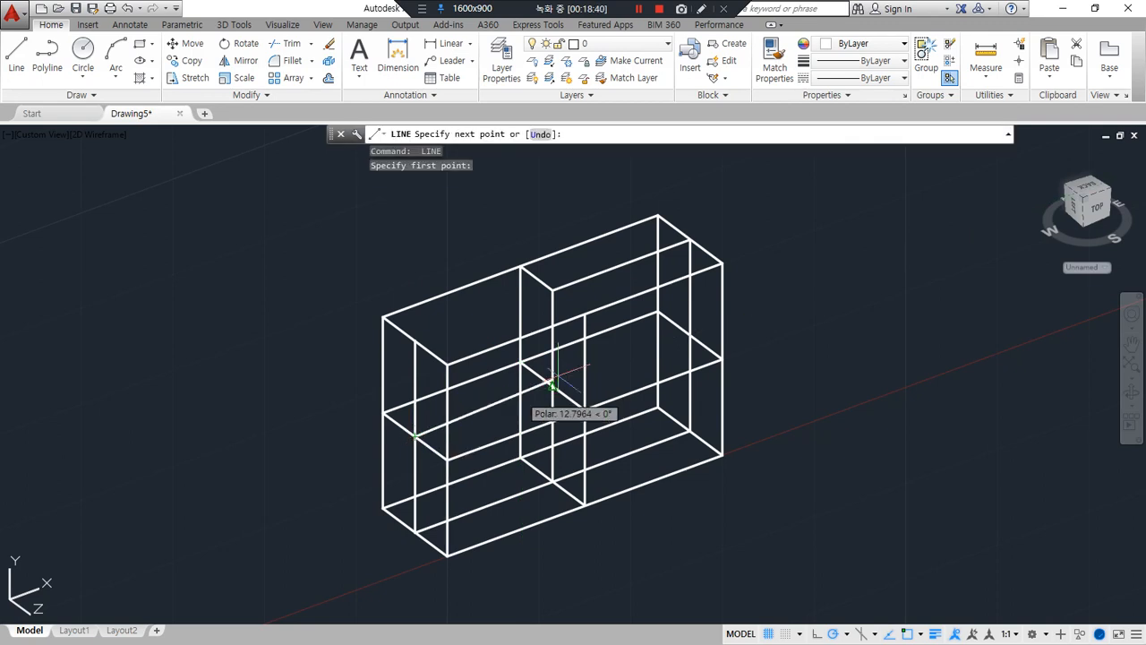
left_click(689, 336)
key("Return")
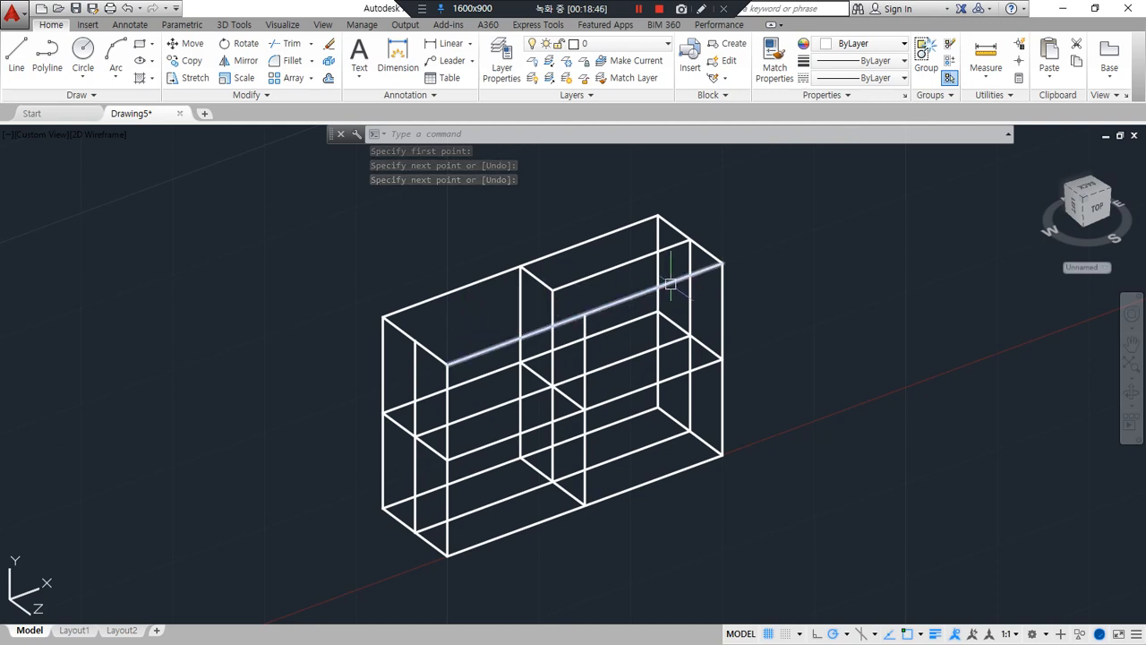
key("Return")
left_click(688, 242)
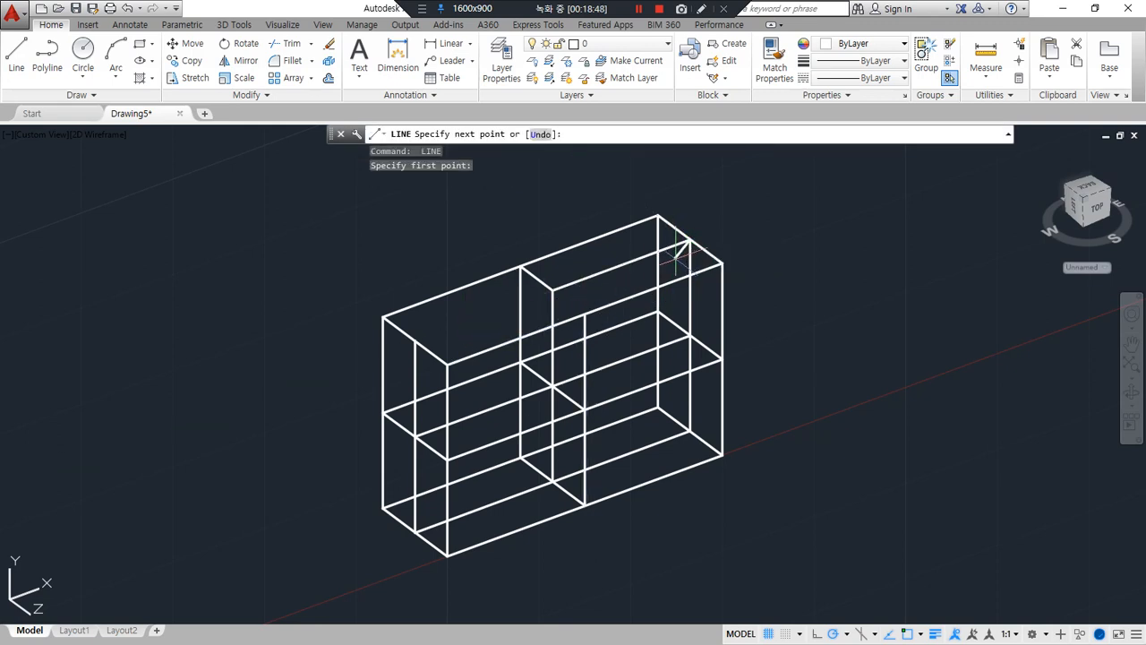
key("Escape")
Trim the top right depth edge to its back half and the front right vertical edge to its lower half using zero-radius fillets
type("f")
key("Return")
left_click(669, 250)
left_click(707, 254)
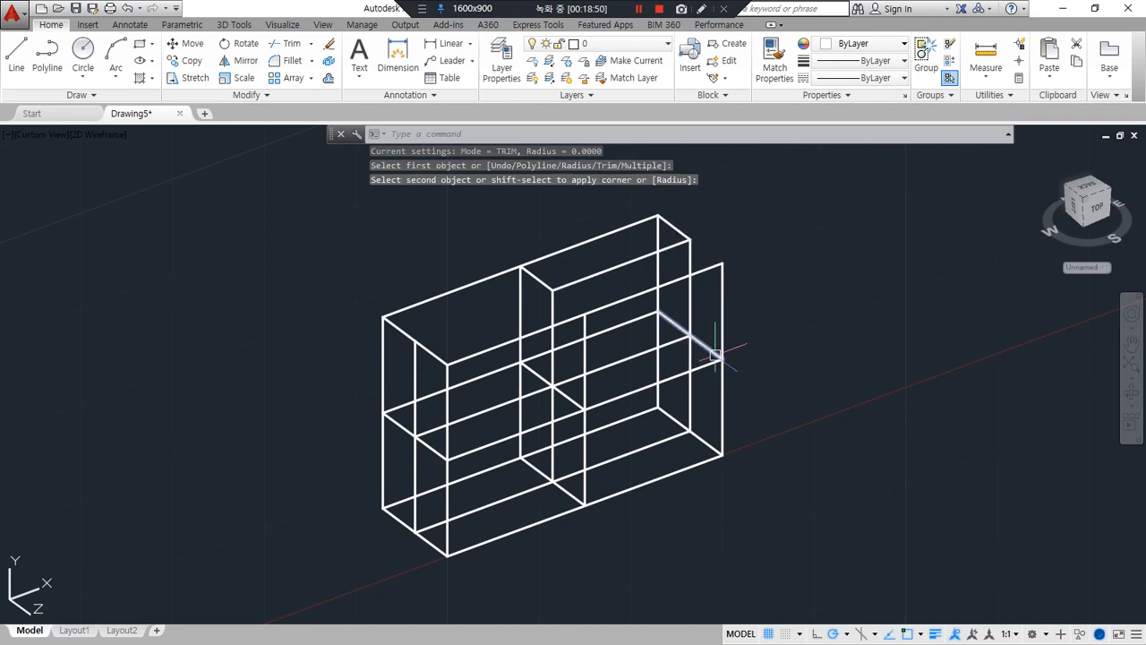
key("Return")
left_click(722, 374)
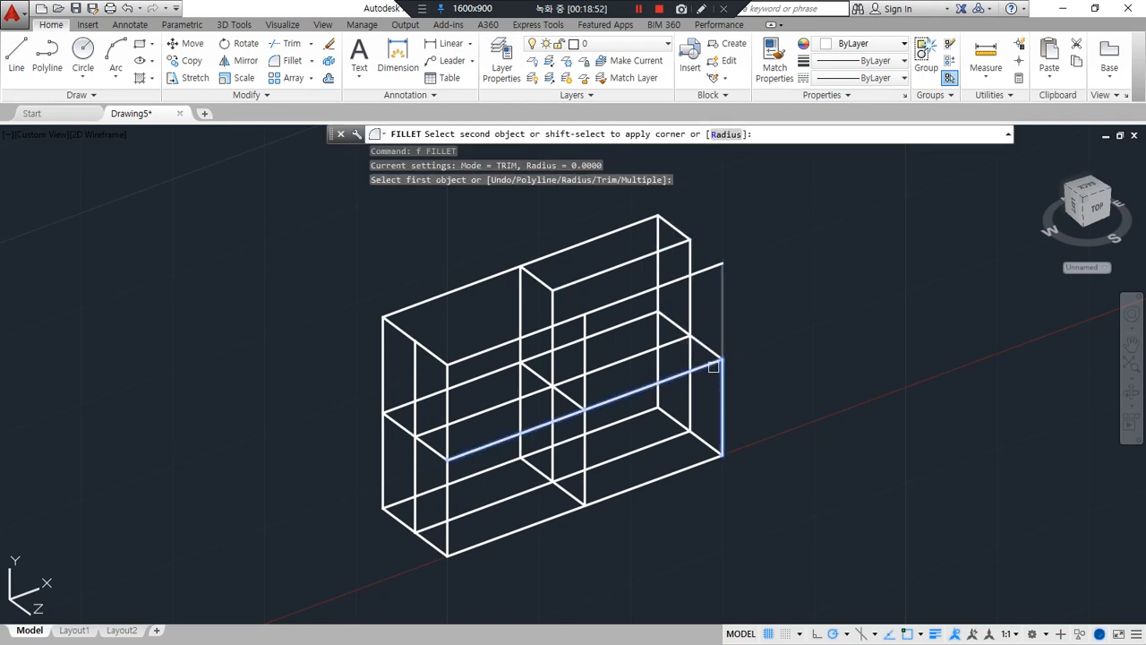
left_click(713, 363)
Trim the front half-height line and front bottom edge to their right halves and the central front vertical to its lower half with zero-radius fillets
key("Return")
left_click(596, 399)
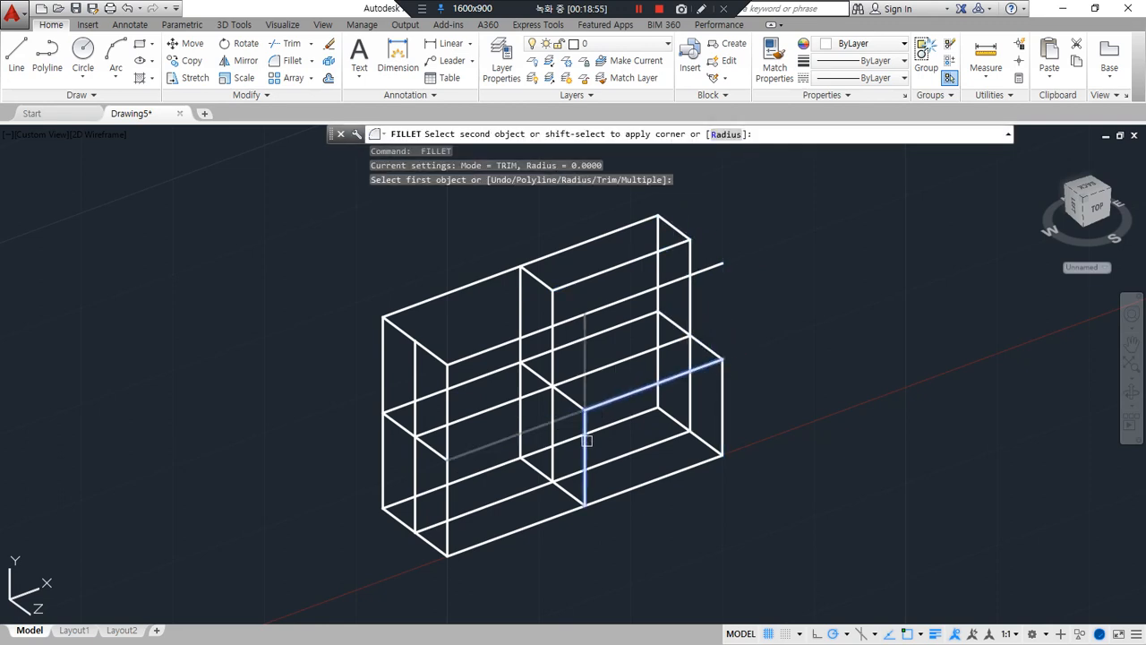
left_click(587, 438)
key("Return")
left_click(593, 491)
left_click(602, 496)
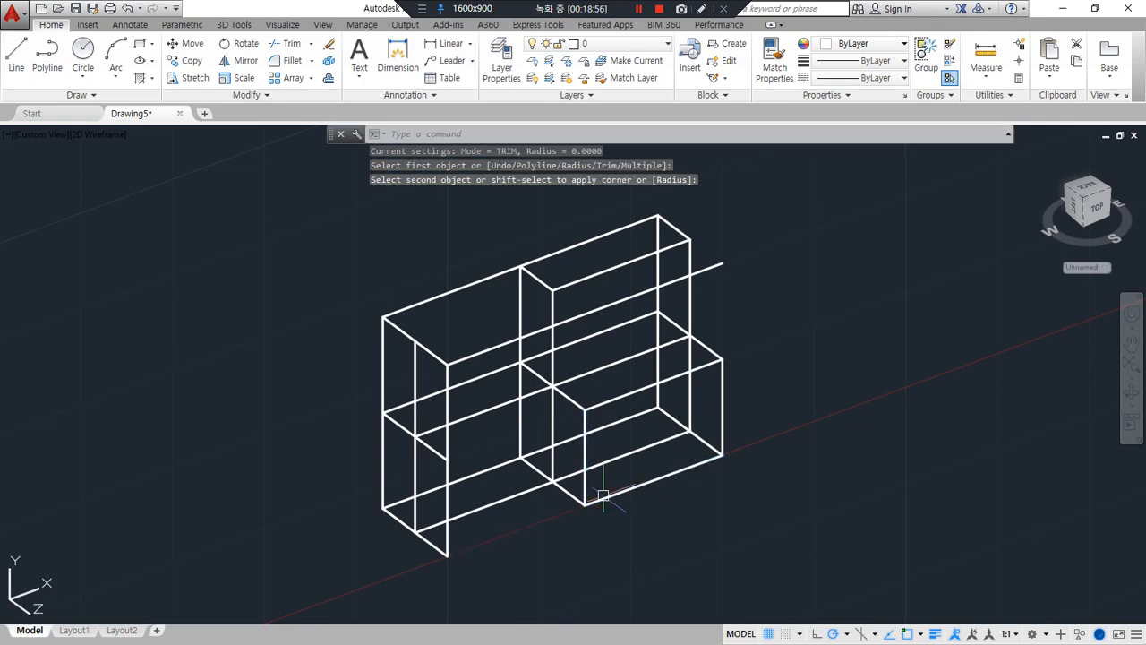
Fillet the bottom center lines at zero radius to their left and front halves, and trim the bottom left depth edge to its back half
key("Return")
left_click(545, 488)
left_click(542, 488)
key("Return")
left_click(438, 524)
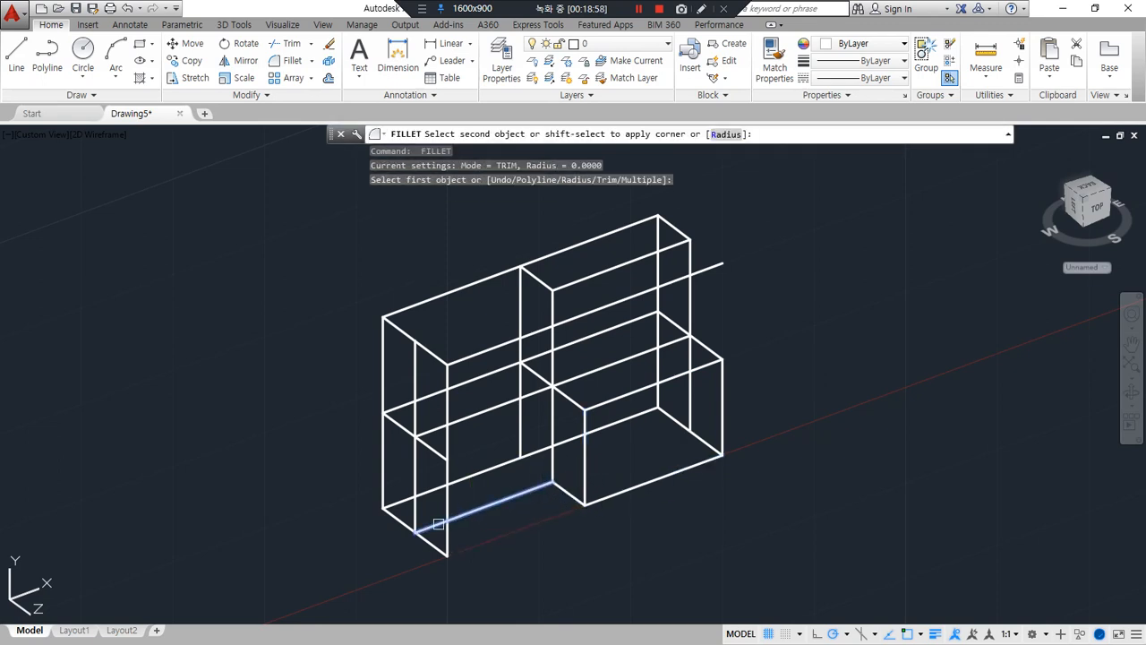
left_click(396, 524)
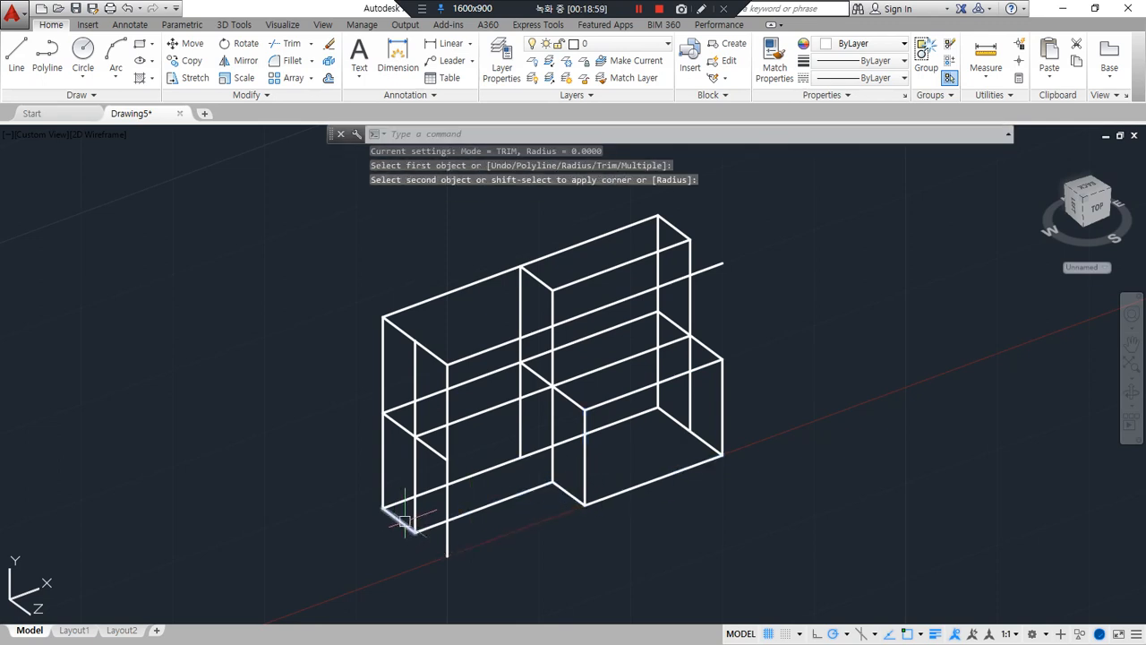
Fillet the left end at zero radius, keeping the lower halves of its mid-depth and back verticals and the back half of its half-height line
key("Return")
left_click(412, 461)
left_click(401, 427)
key("Return")
left_click(397, 424)
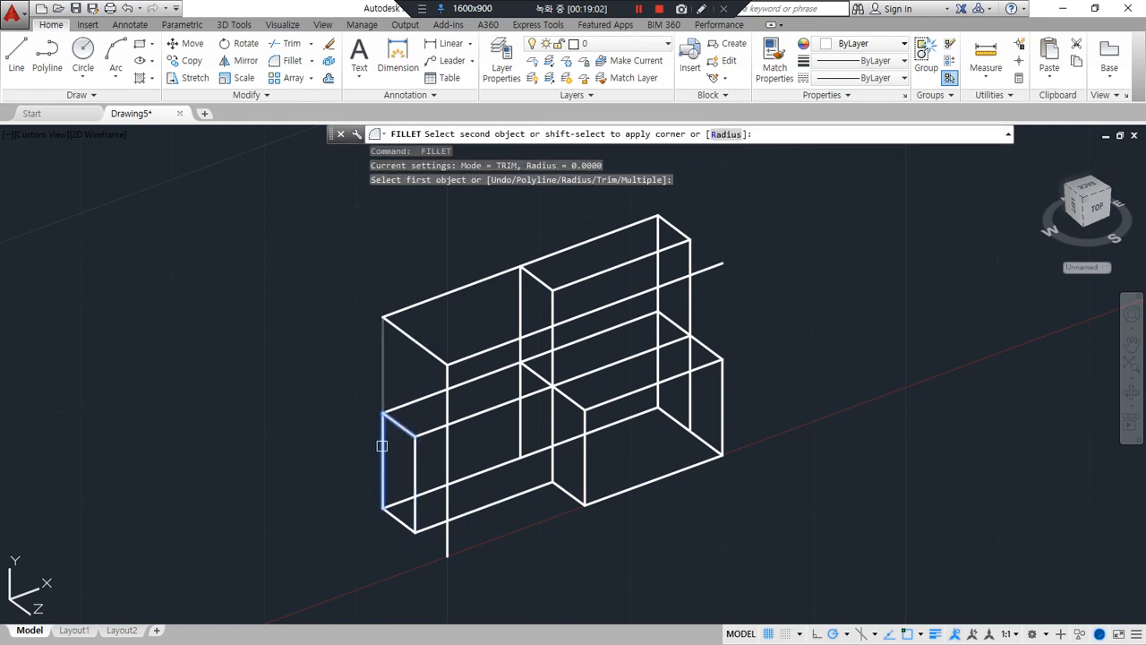
left_click(383, 445)
left_click(466, 378)
left_click(446, 365)
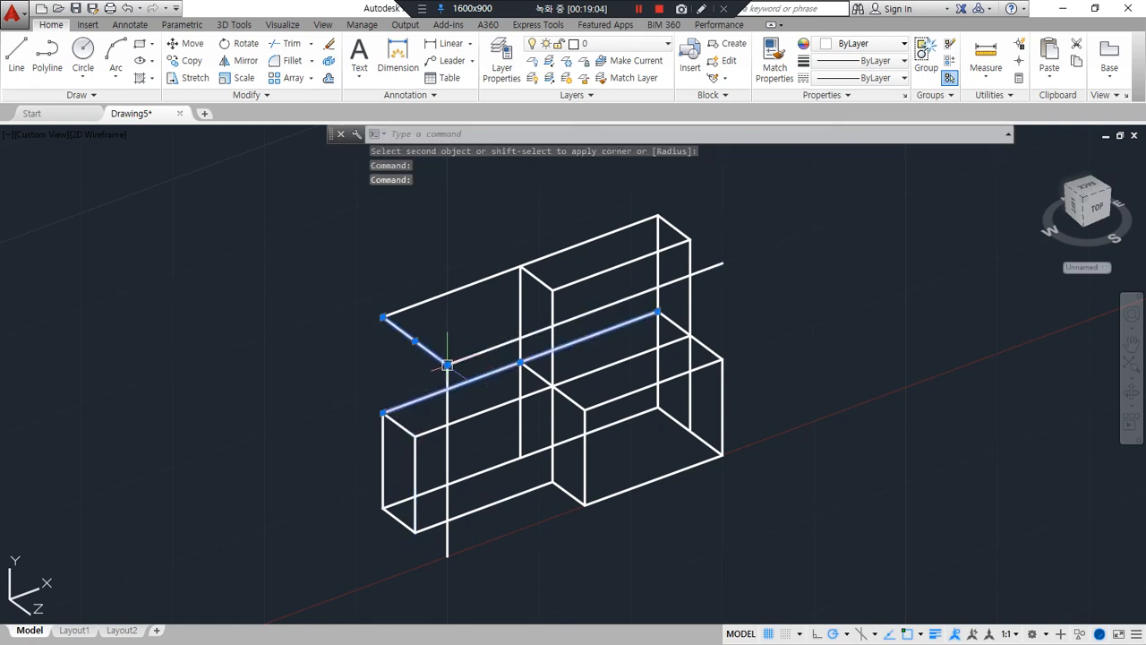
key("Escape")
key("Escape")
Fillet the back face at zero radius, keeping the top edge's right half, central vertical's upper half and half-height line's left half
type("f")
key("Return")
left_click(537, 277)
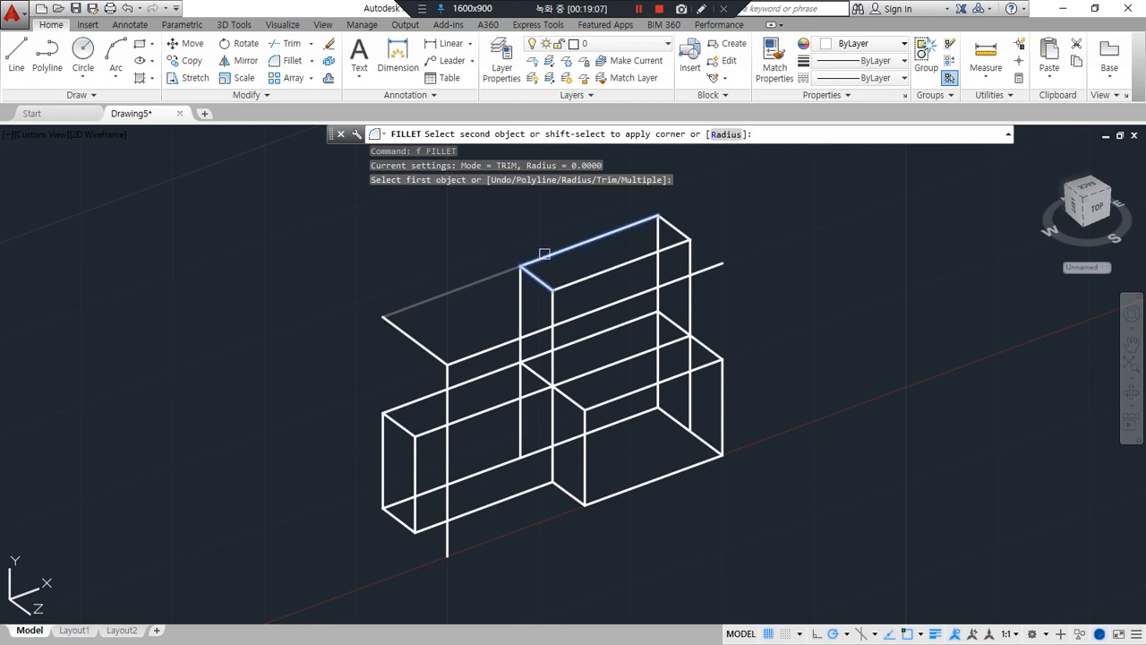
left_click(544, 255)
key("Return")
left_click(520, 351)
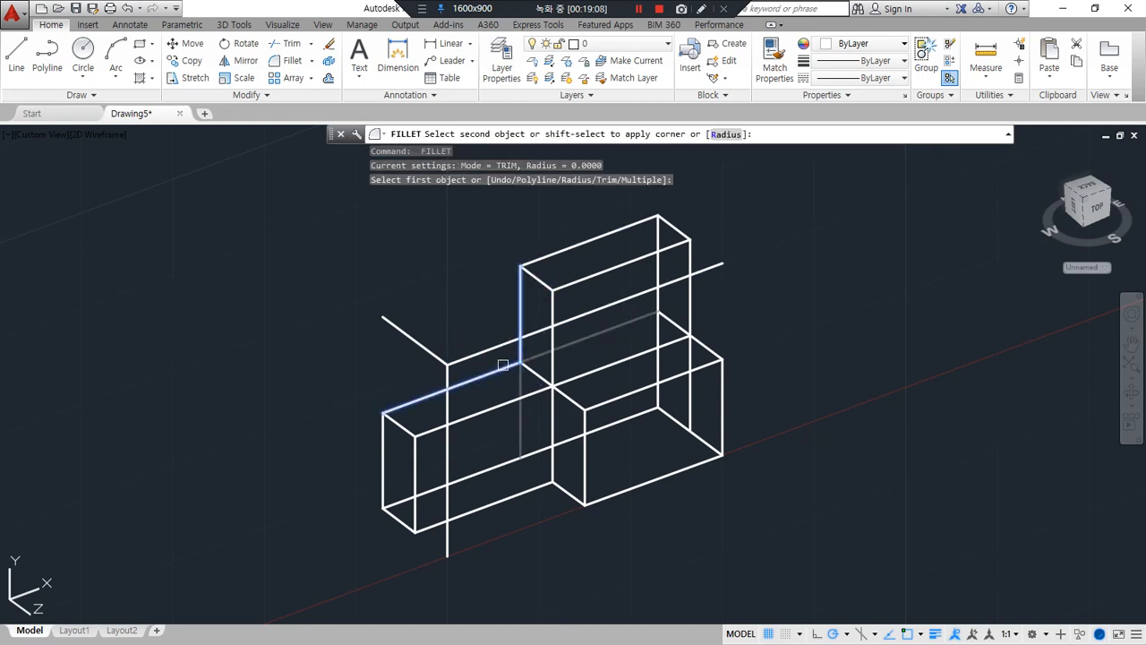
left_click(503, 365)
Erase the three leftover lines: the top left depth edge, the front left vertical and the front top edge
left_click_drag(460, 374, 438, 368)
type("e")
key("Return")
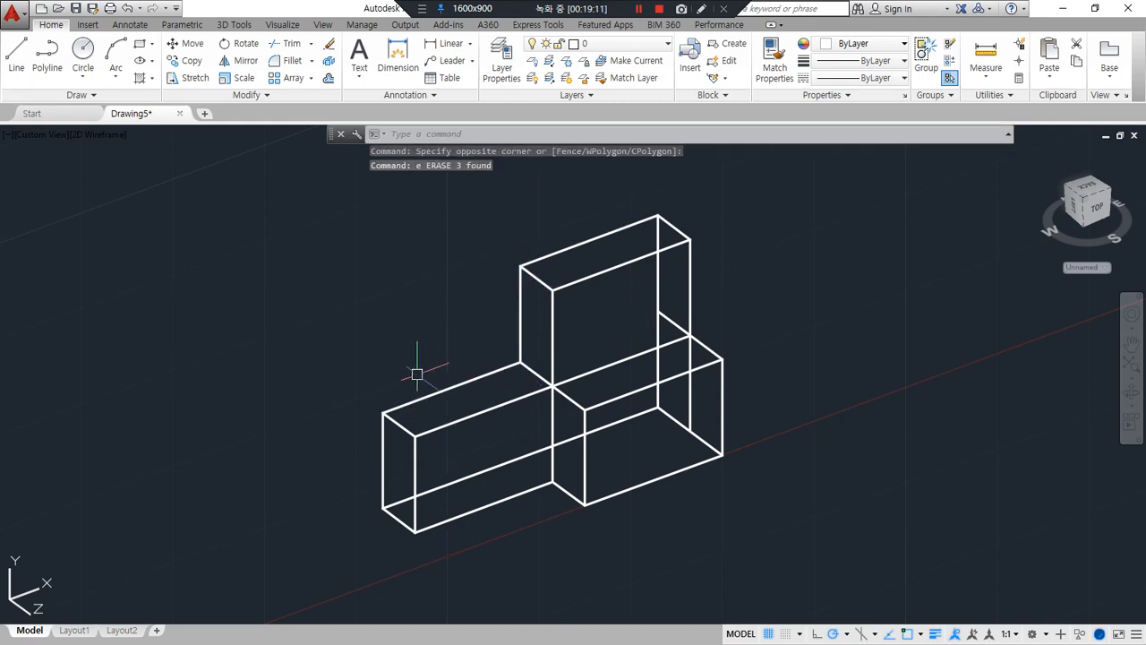
Trim the right end's half-height depth line to its front half and its mid-depth vertical to its upper half with a zero-radius fillet
type("f")
key("Return")
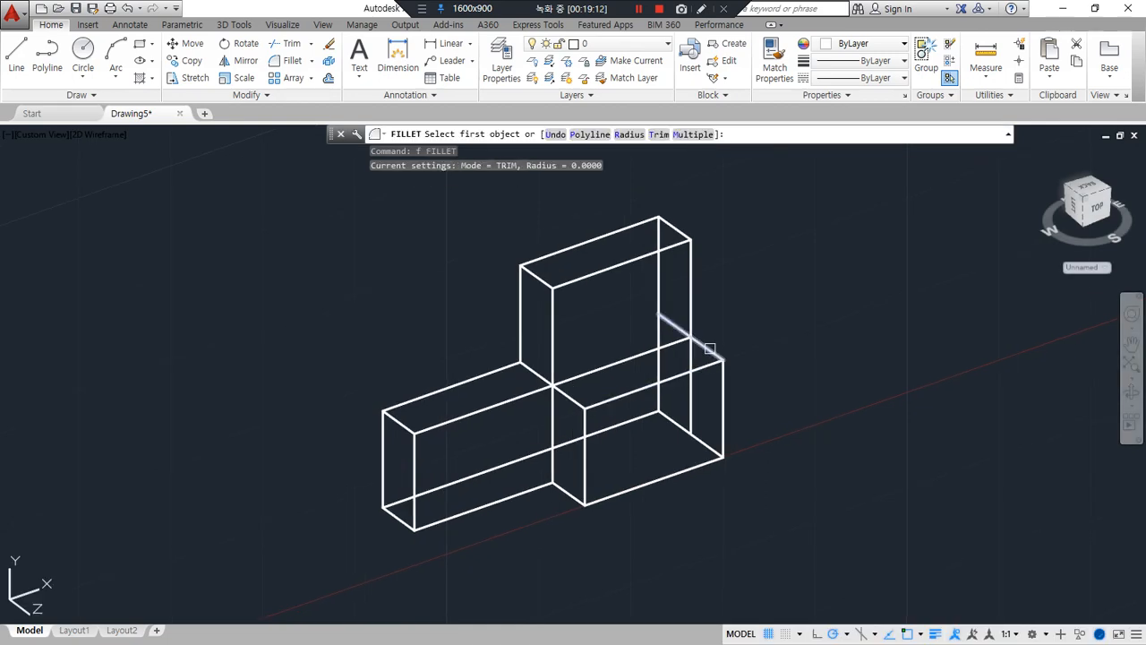
left_click(710, 348)
left_click(696, 320)
left_click(691, 315)
Draw a closed rectangle across the middle of the next box's length through the midpoints of its long edges
middle_click_drag(745, 441, 325, 453, "shift")
middle_click_drag(800, 409, 670, 443)
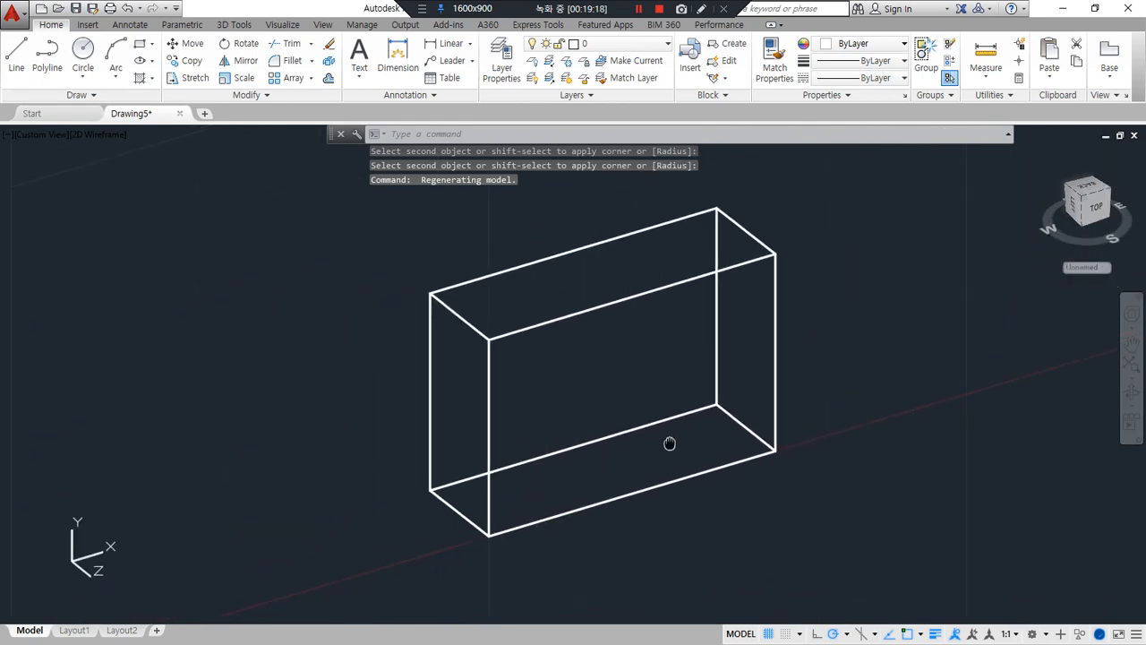
type("l")
key("Return")
left_click(573, 252)
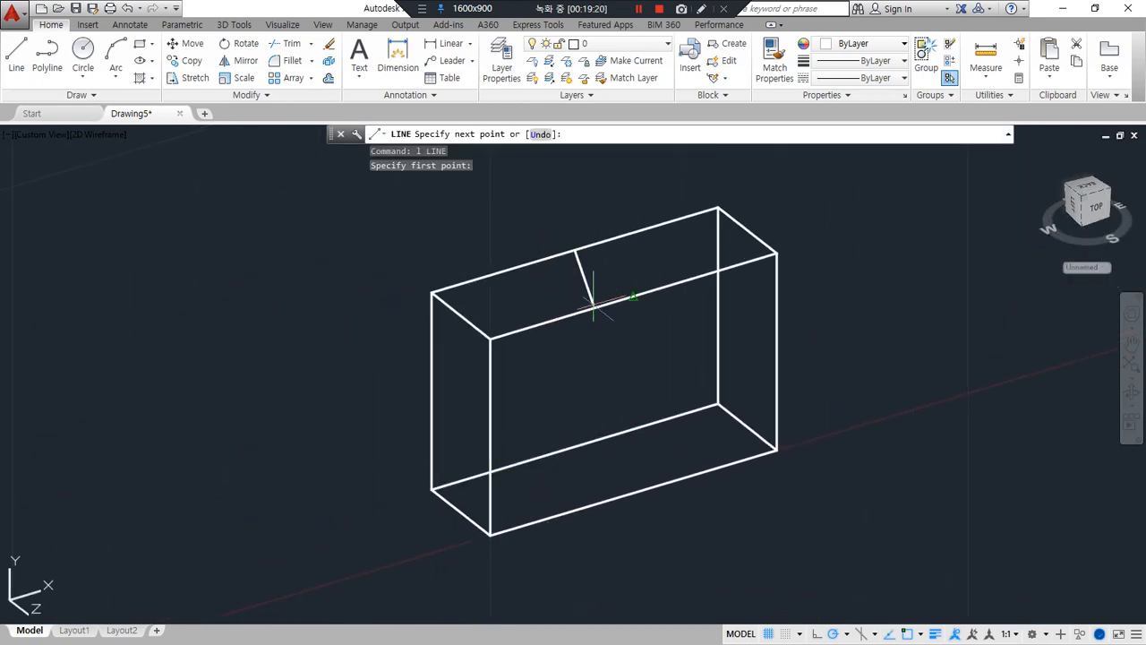
left_click(633, 294)
left_click(633, 492)
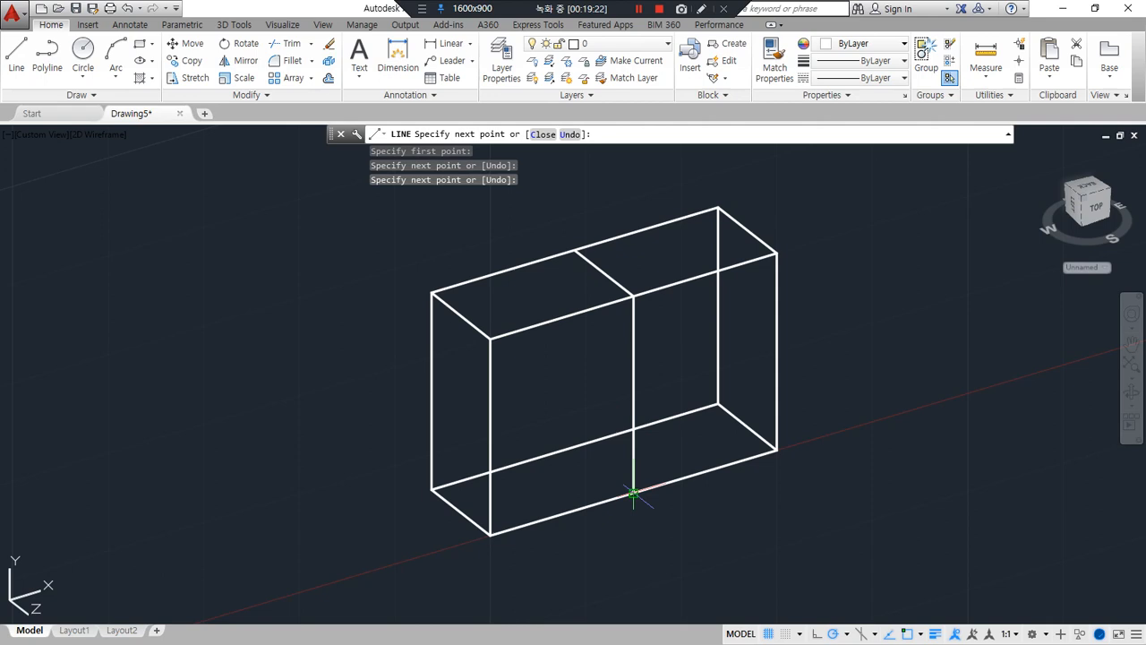
left_click(576, 447)
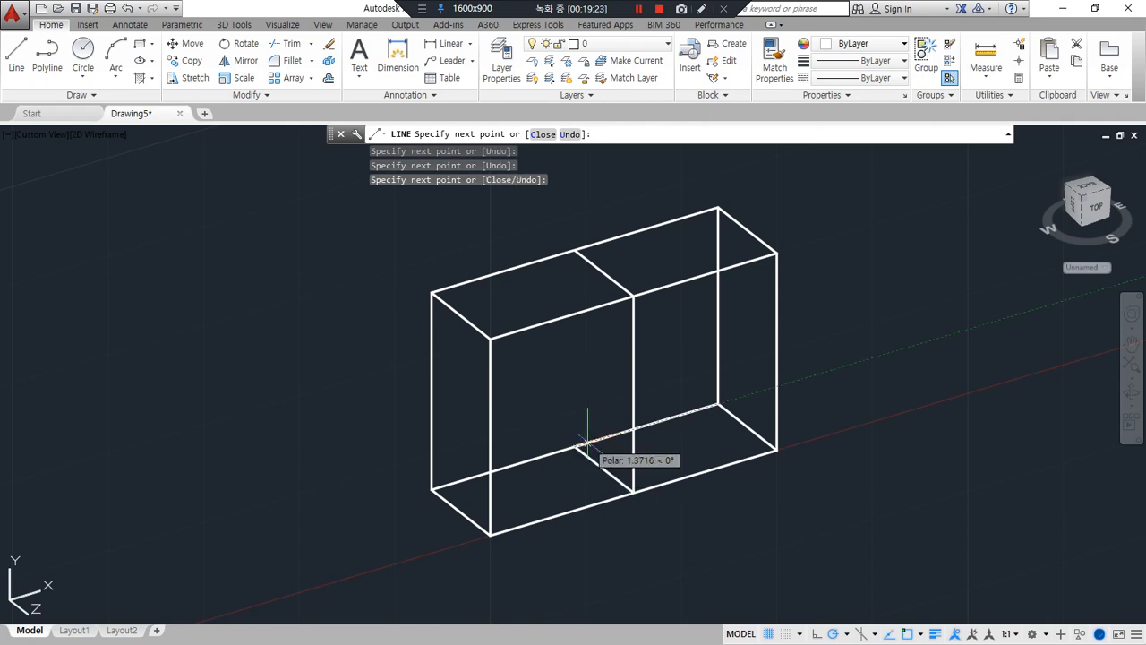
left_click(574, 253)
Draw diagonals from the top back corner to the bottom front corner on the central rectangle and the box's right end
left_click(633, 491)
key("Return")
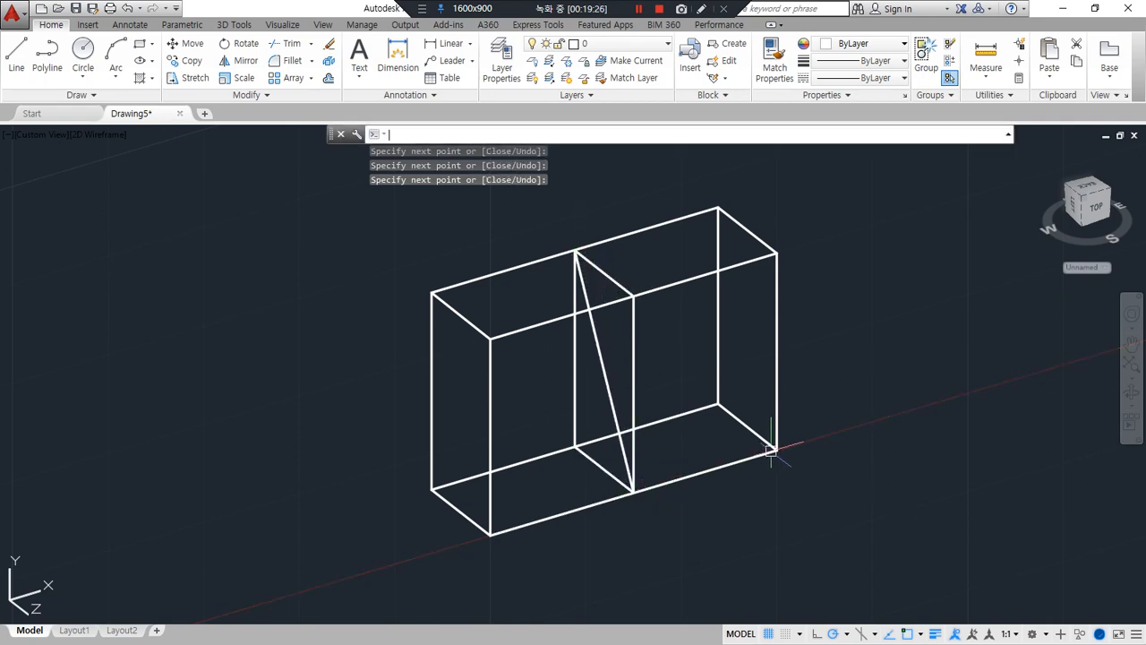
key("Return")
left_click(776, 450)
left_click(718, 209)
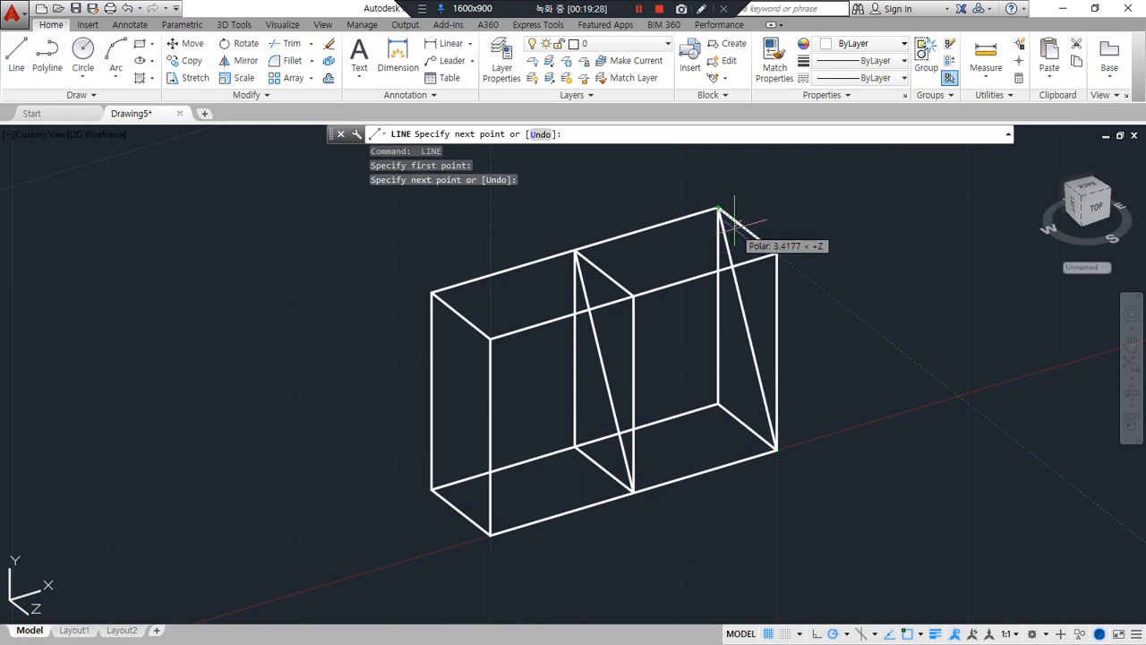
type("e")
key("Return")
key("Escape")
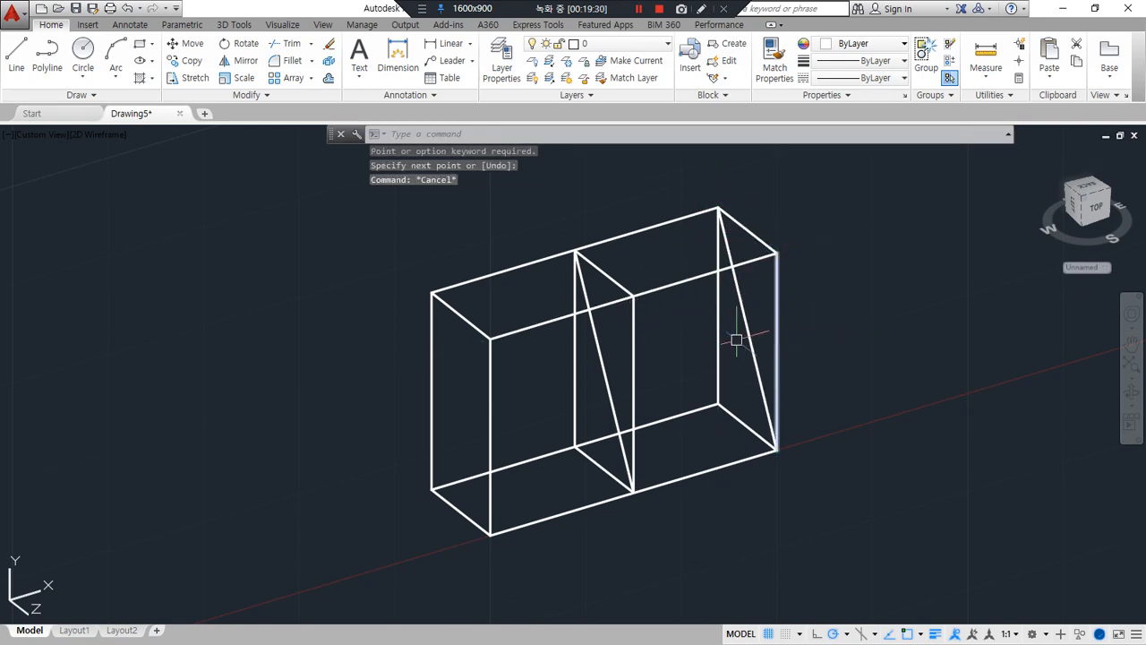
Trim the box's front top edge back to its left half with a zero-radius fillet against the central rectangle
type("f")
key("Return")
left_click(716, 270)
left_click(611, 283)
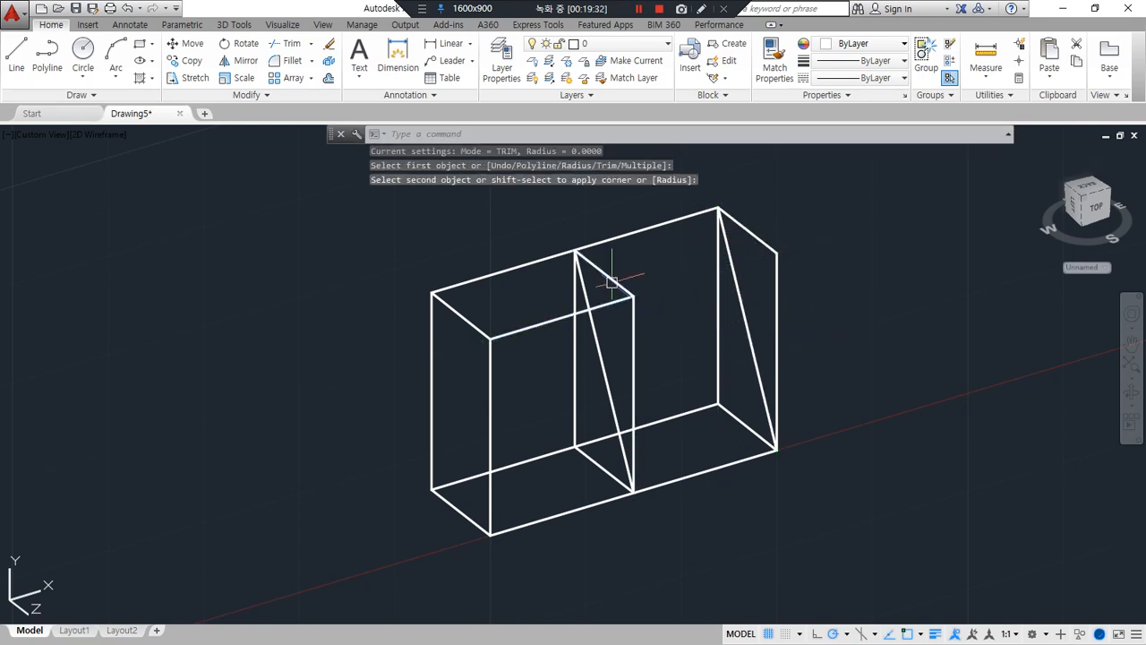
Erase the top depth edge and the front vertical at the box's right end
left_click(778, 225)
left_click(762, 264)
type("e")
key("Return")
scroll(736, 372, "down", 4)
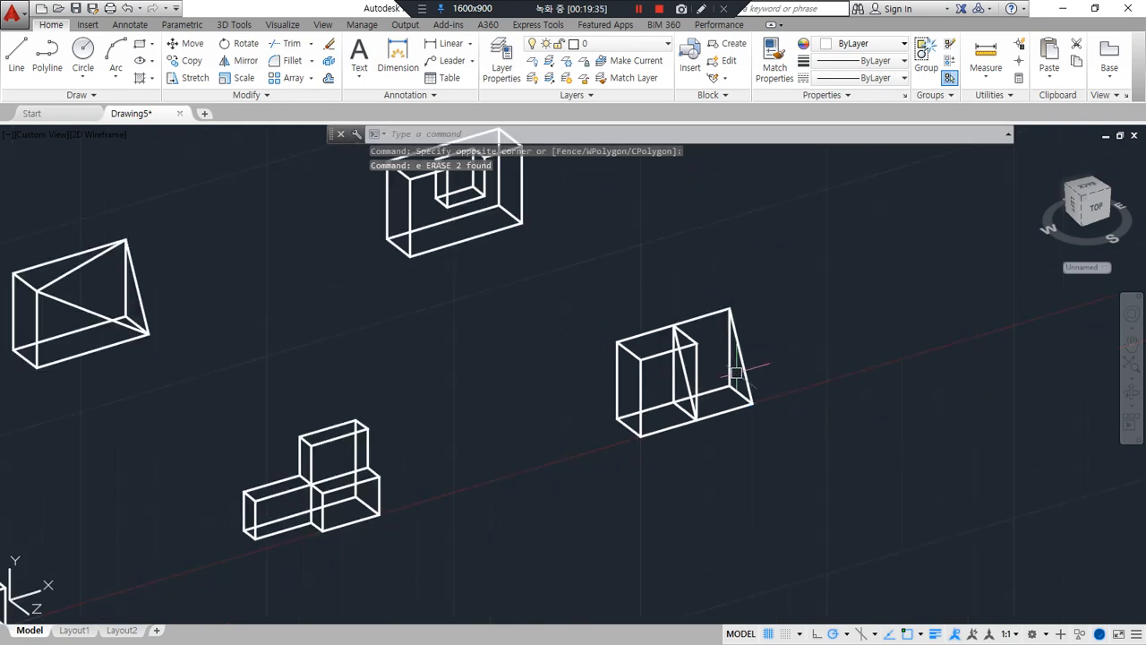
scroll(654, 385, "up", 2)
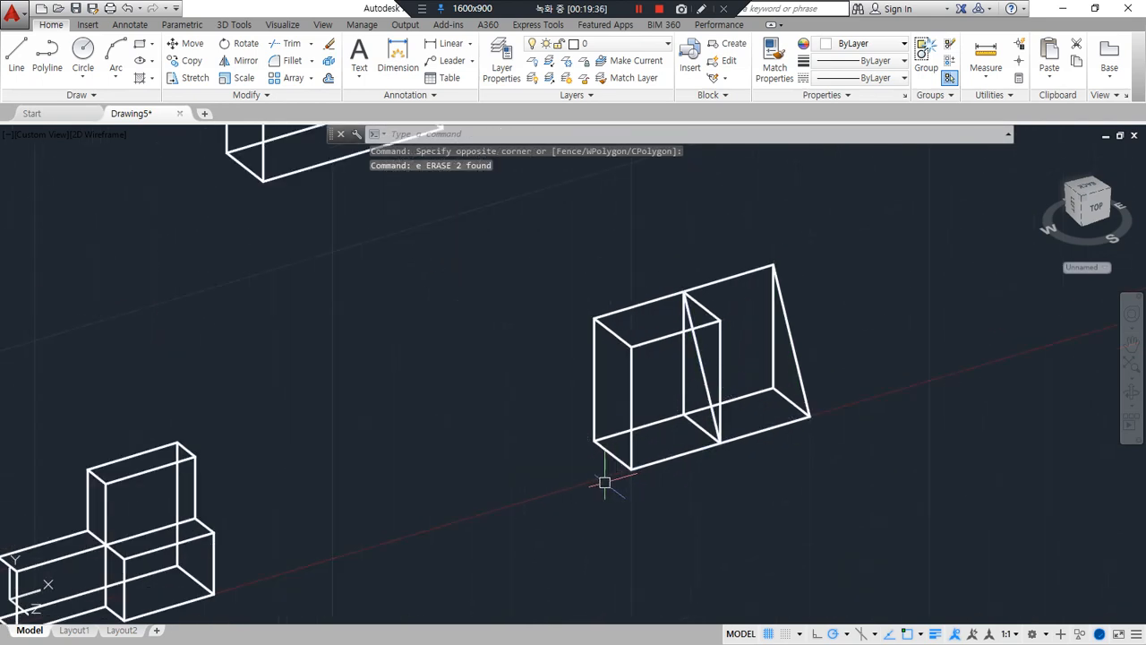
scroll(525, 442, "down", 2)
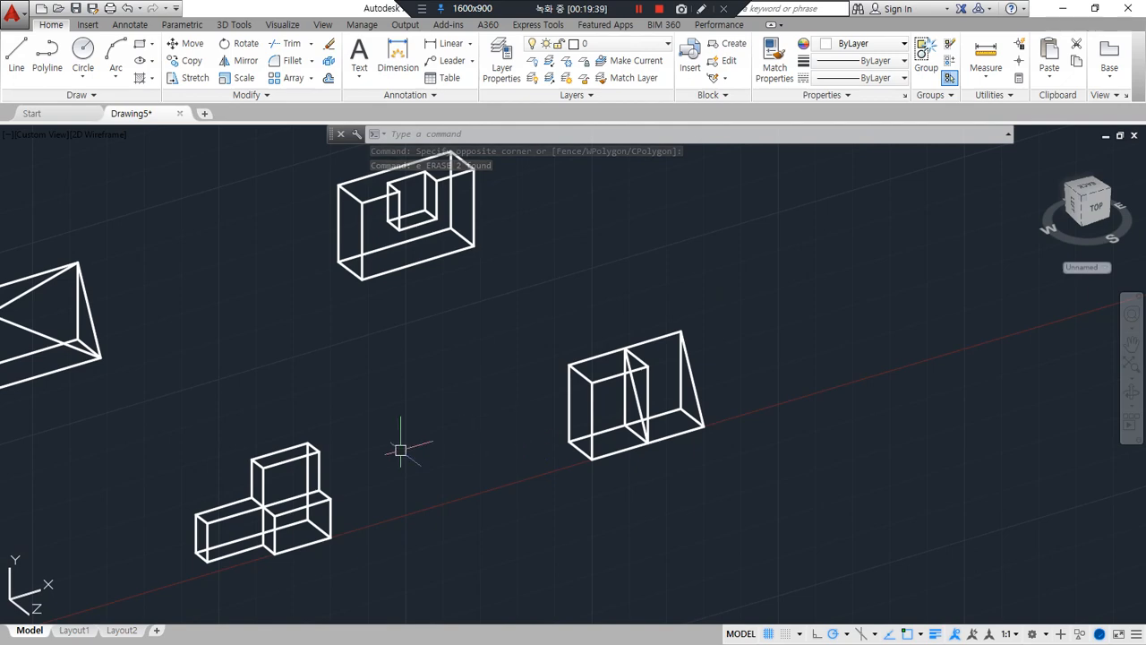
middle_click_drag(400, 450, 752, 327)
Switch to the Notepad lecture notes and append "(PEdit, Join)" to the polyline rule under "4. Solid 명령"
left_click(640, 9)
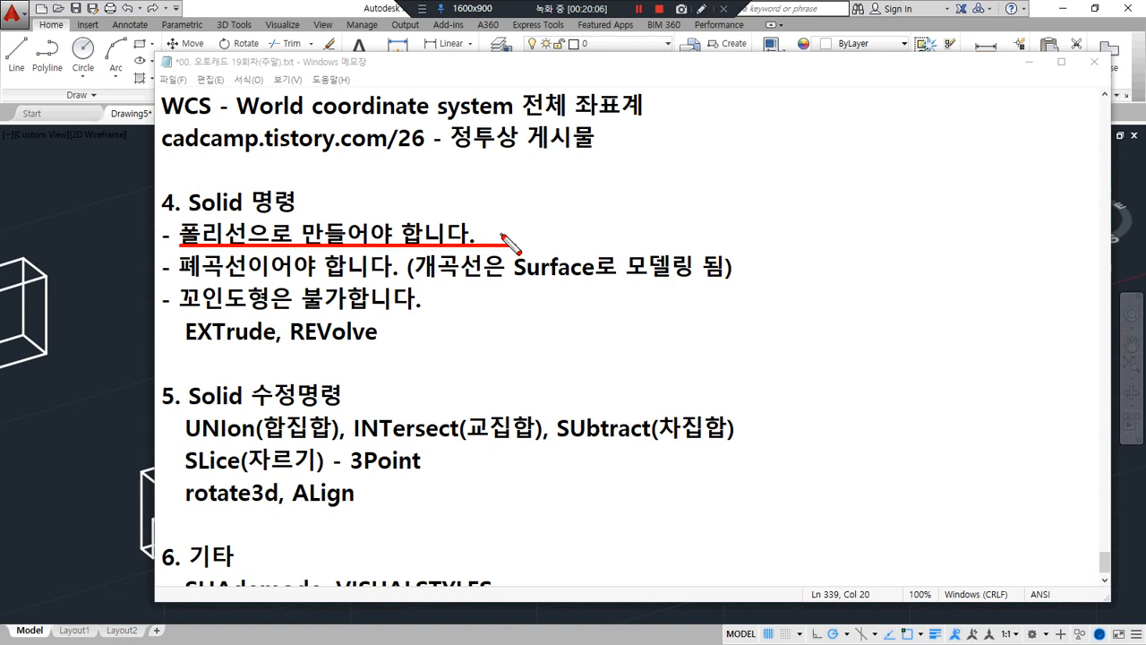
key("Escape")
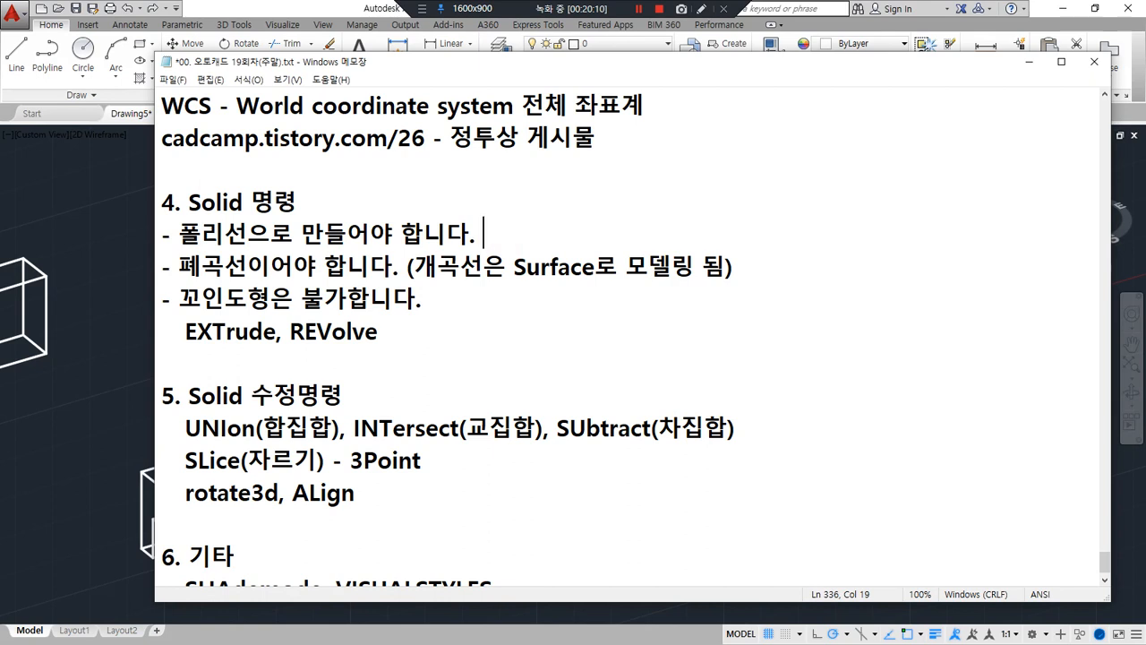
type("(PE")
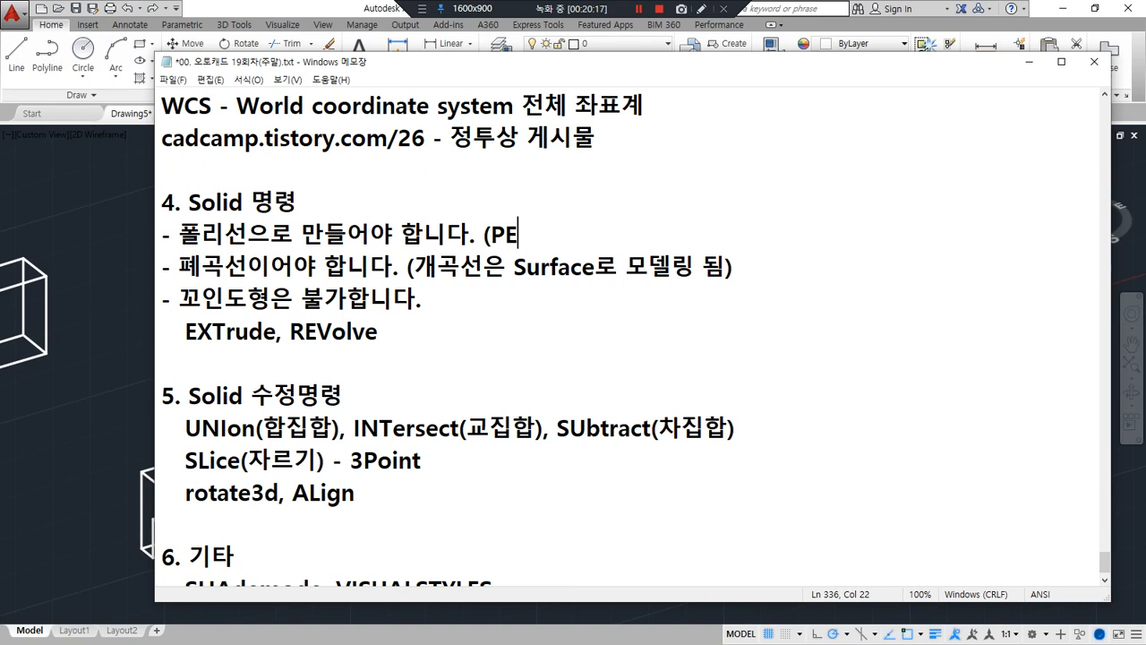
type("dit")
type(", Join)")
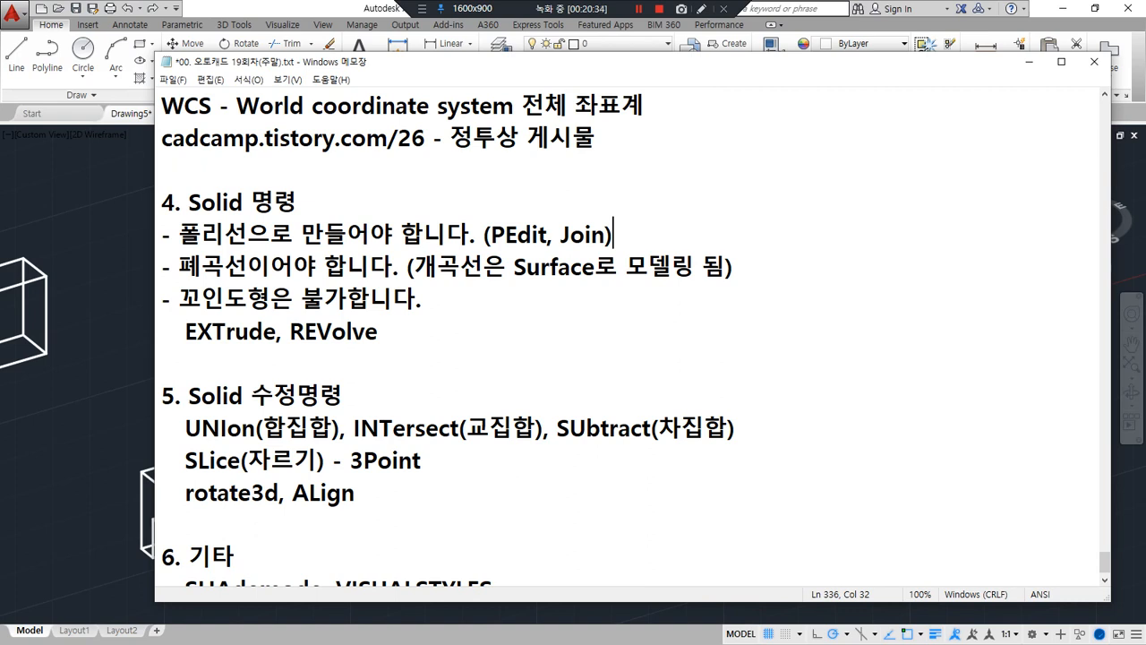
Switch back to AutoCAD and start a new drawing from the default template
left_click(79, 171)
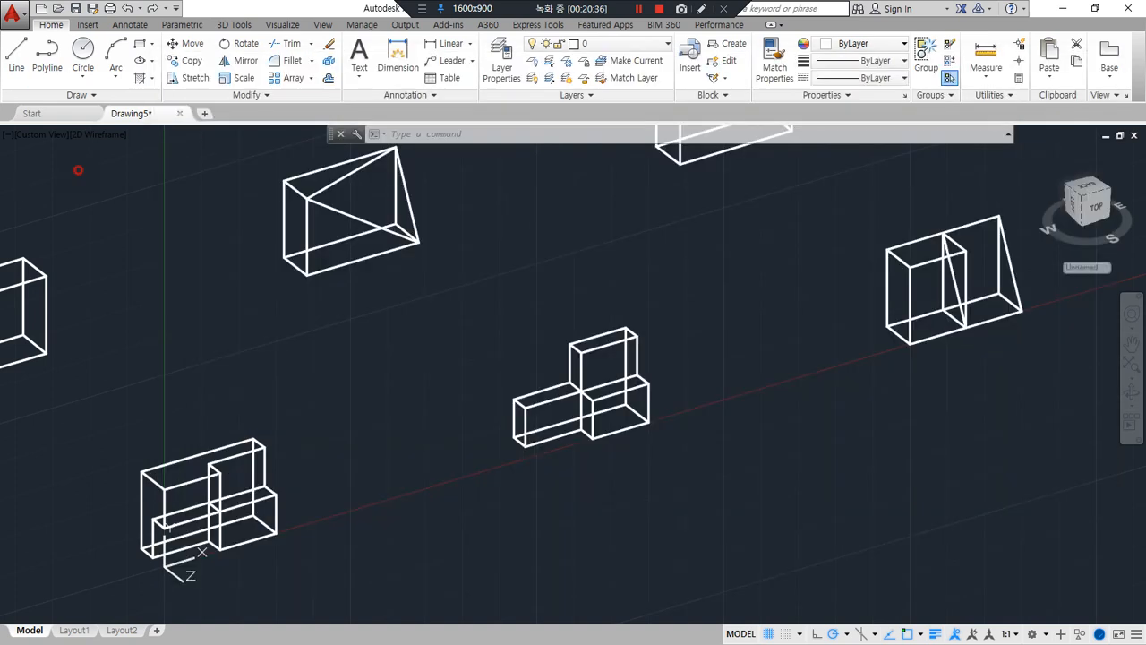
left_click(204, 114)
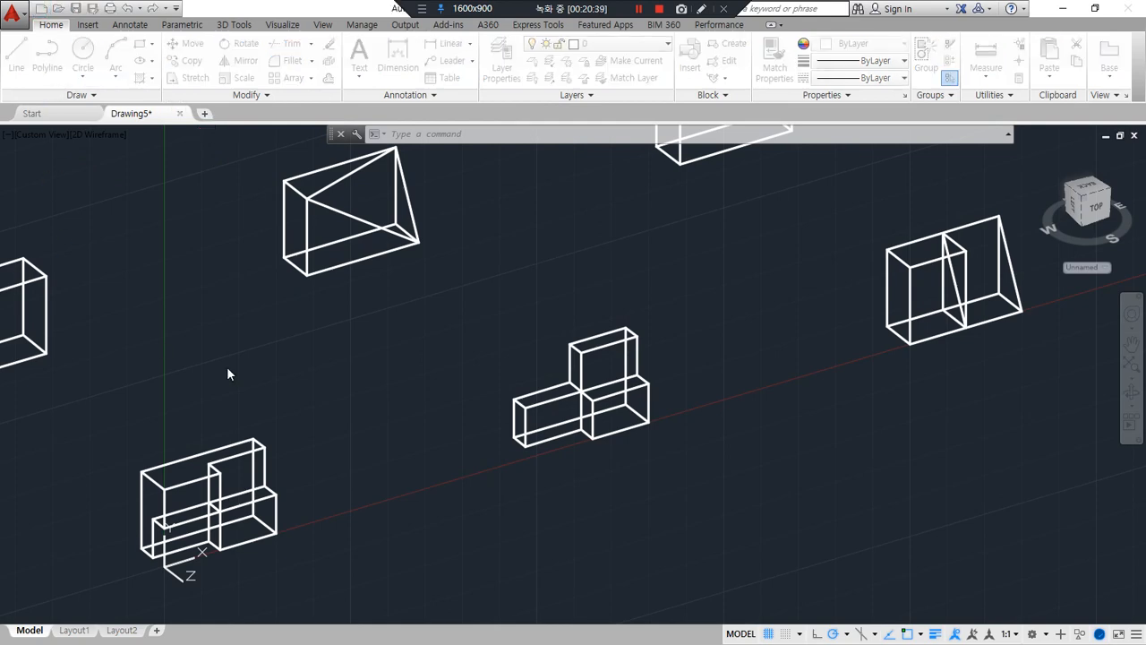
key("Return")
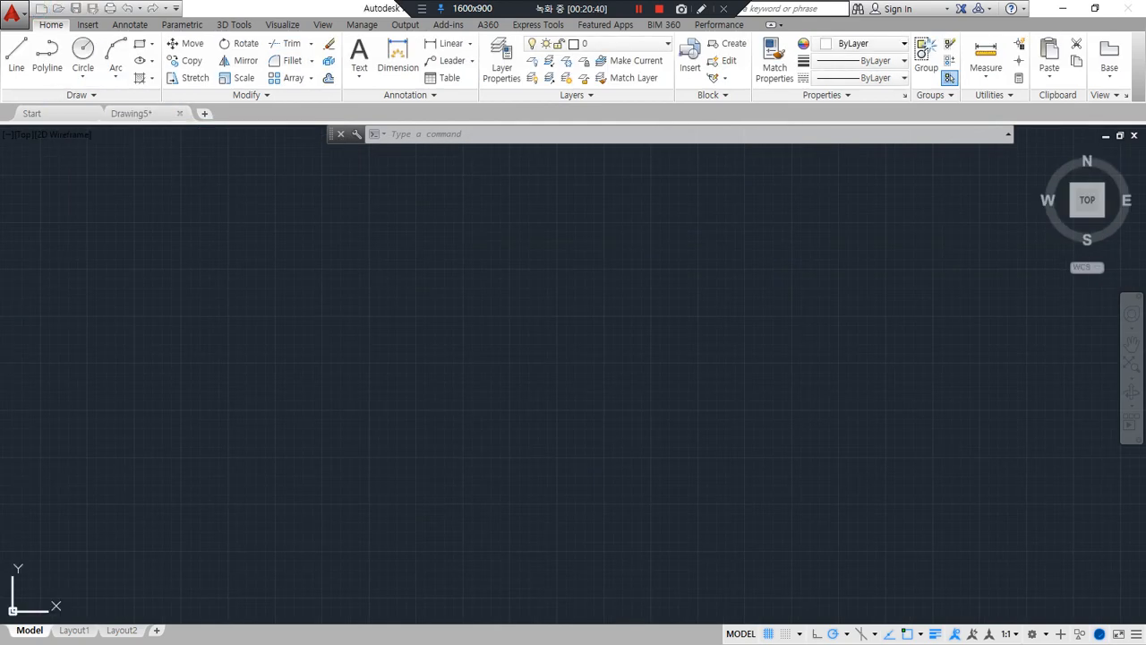
Draw four connected lines going down, right, up and about 892 units right, and turn on lineweight display
type("l")
key("Return")
left_click(277, 306)
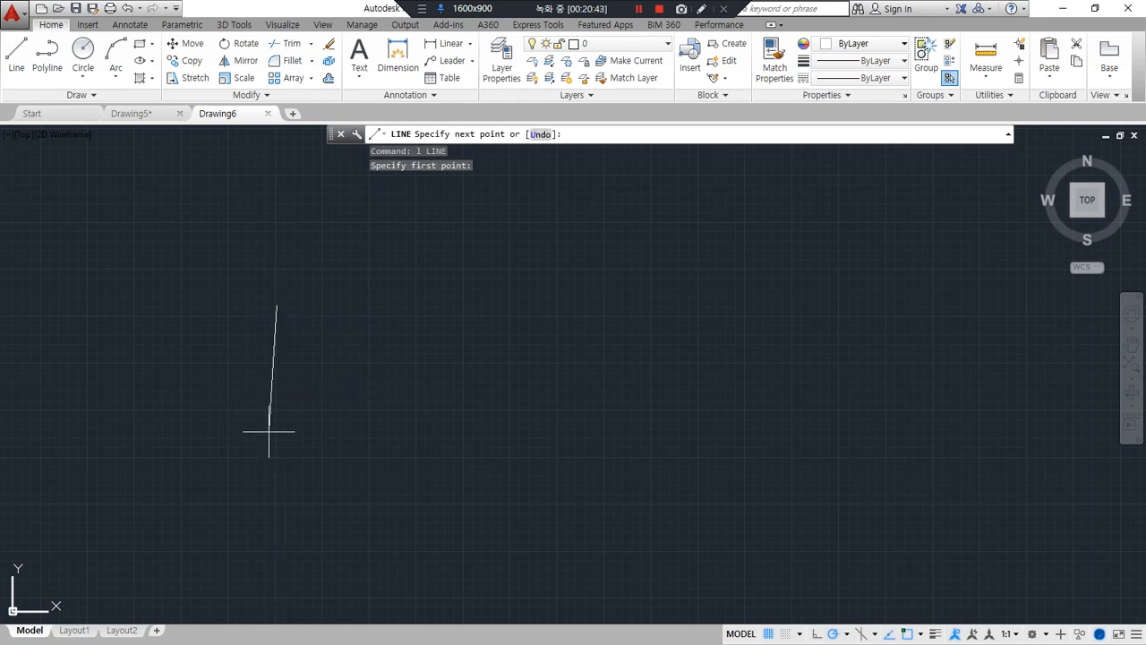
left_click(277, 431)
left_click(394, 431)
left_click(394, 344)
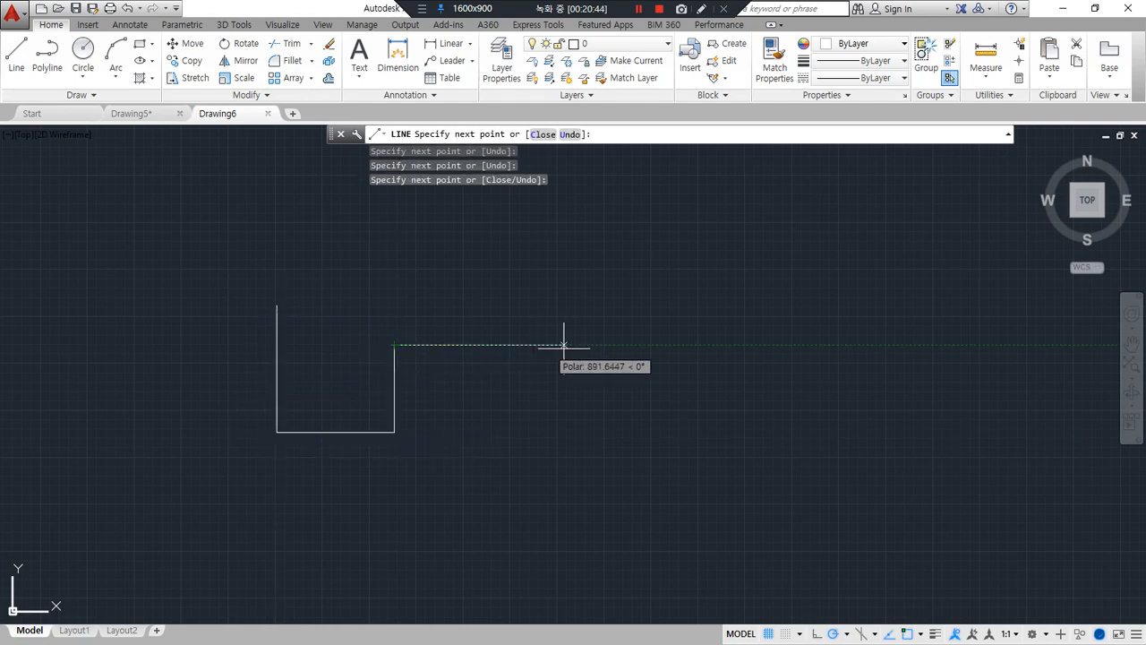
left_click(564, 345)
key("Return")
left_click(955, 634)
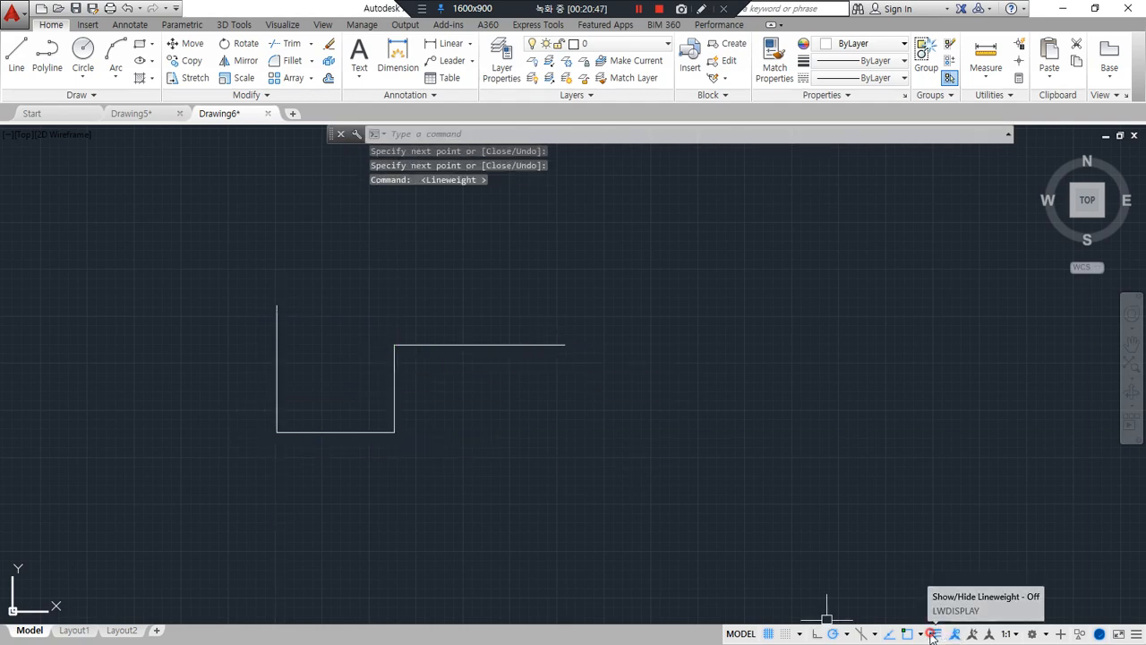
scroll(323, 394, "up", 2)
Convert the left vertical line to a polyline with PEDIT and join the other three segments to it
type("PE")
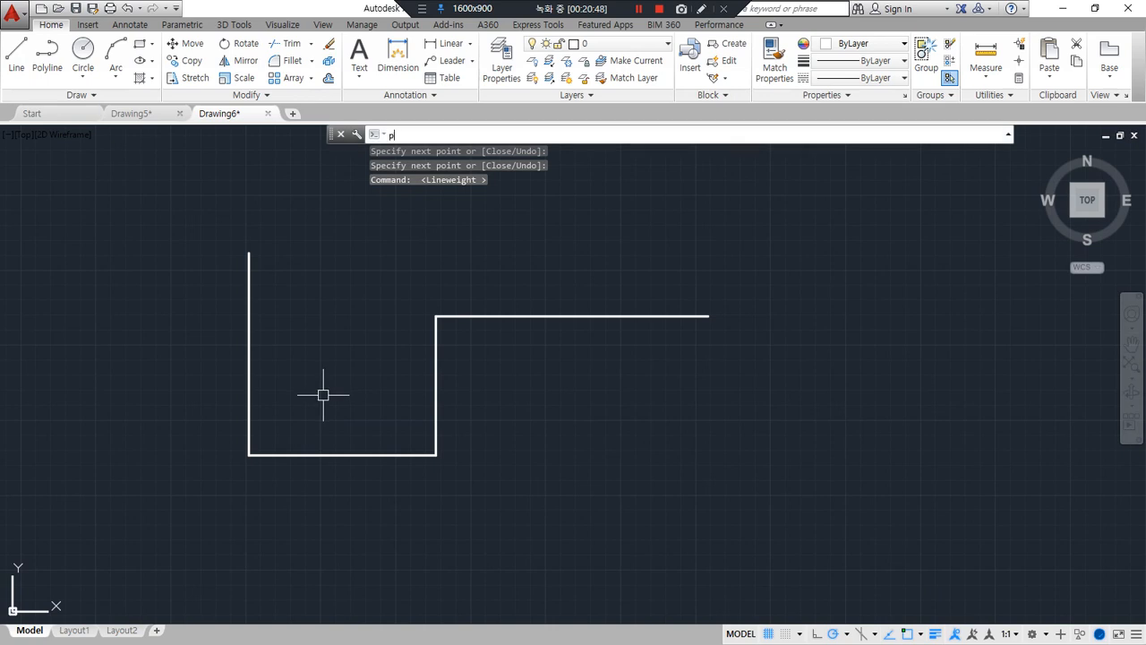
key("Return")
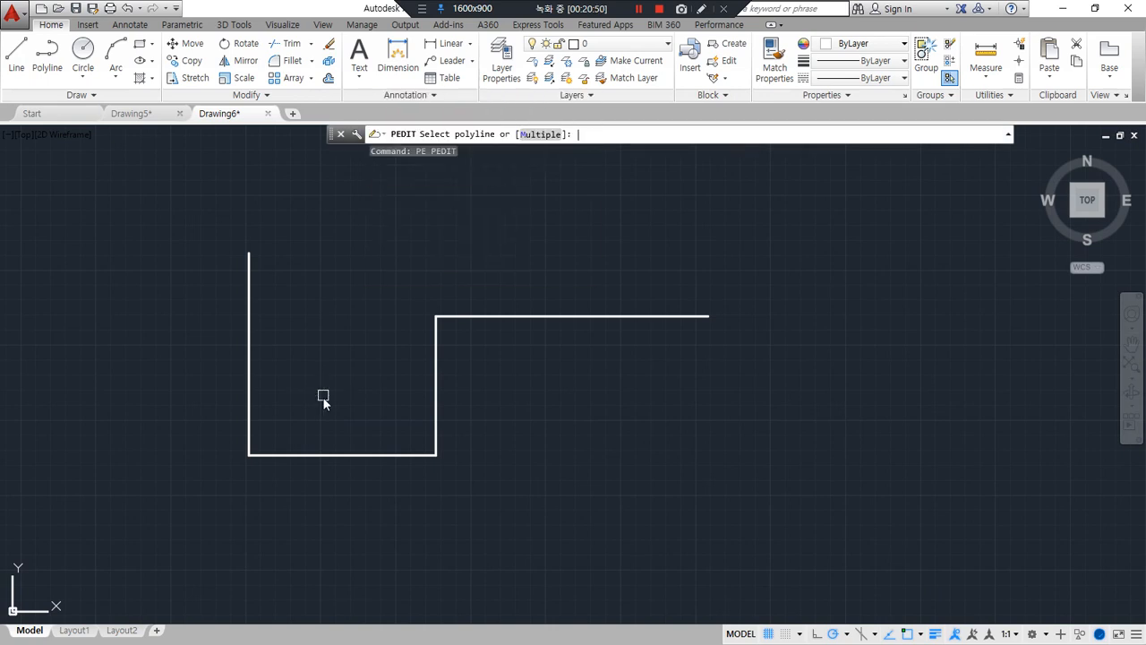
left_click(249, 344)
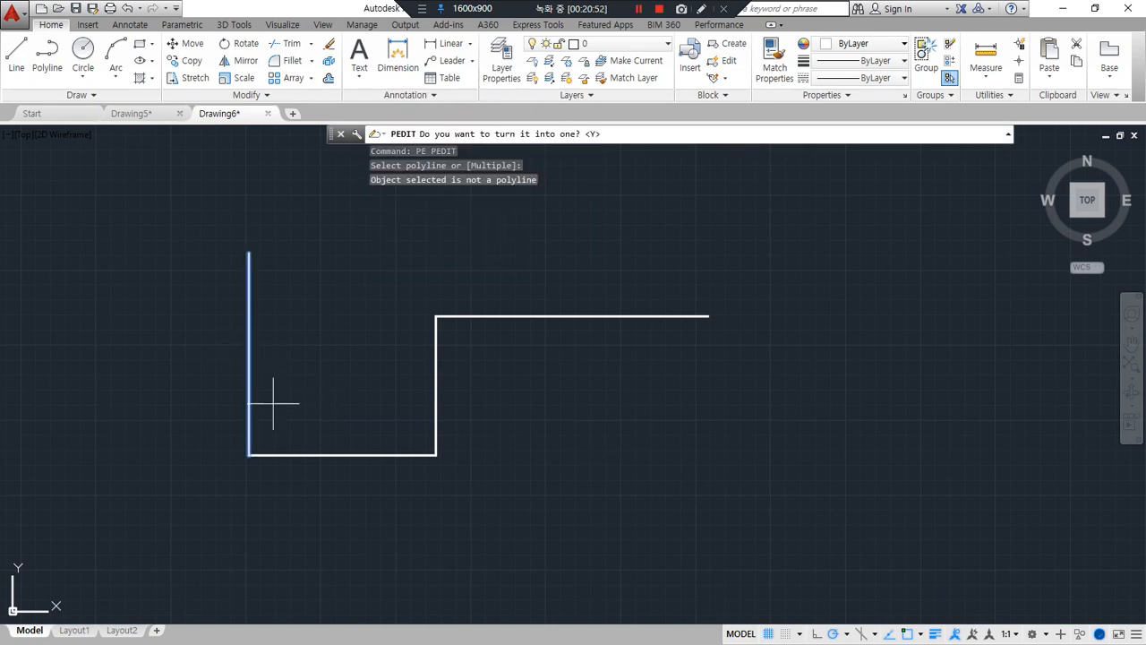
mouse_move(269, 334)
left_mouse_down()
mouse_move(244, 344)
mouse_move(270, 340)
left_mouse_up()
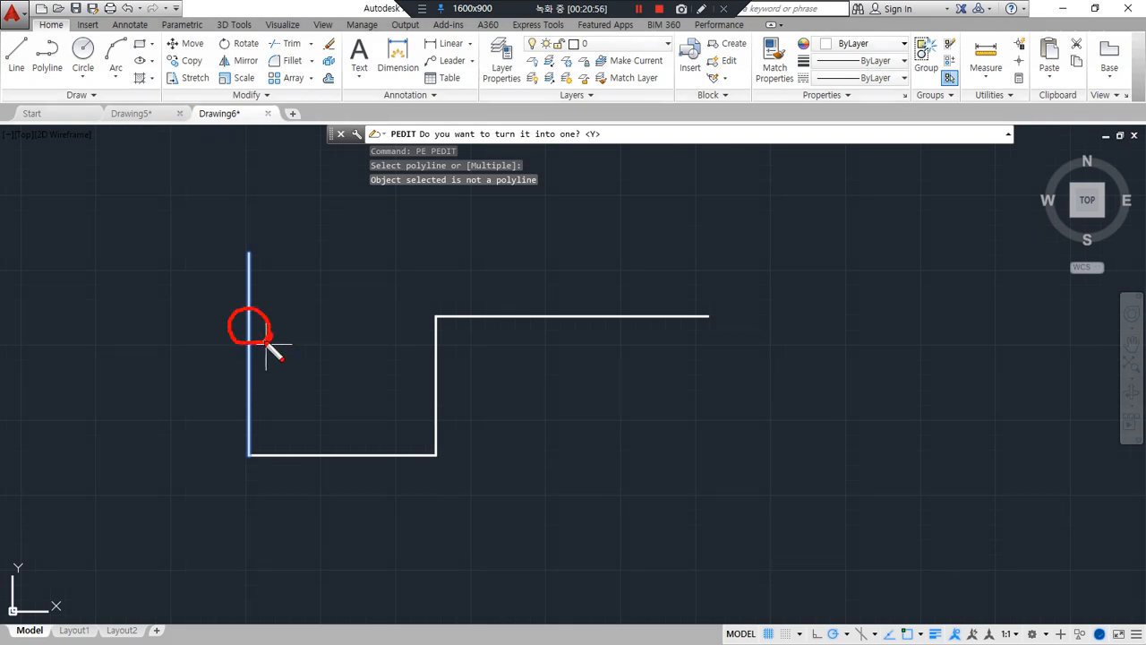
left_click_drag(431, 137, 581, 136)
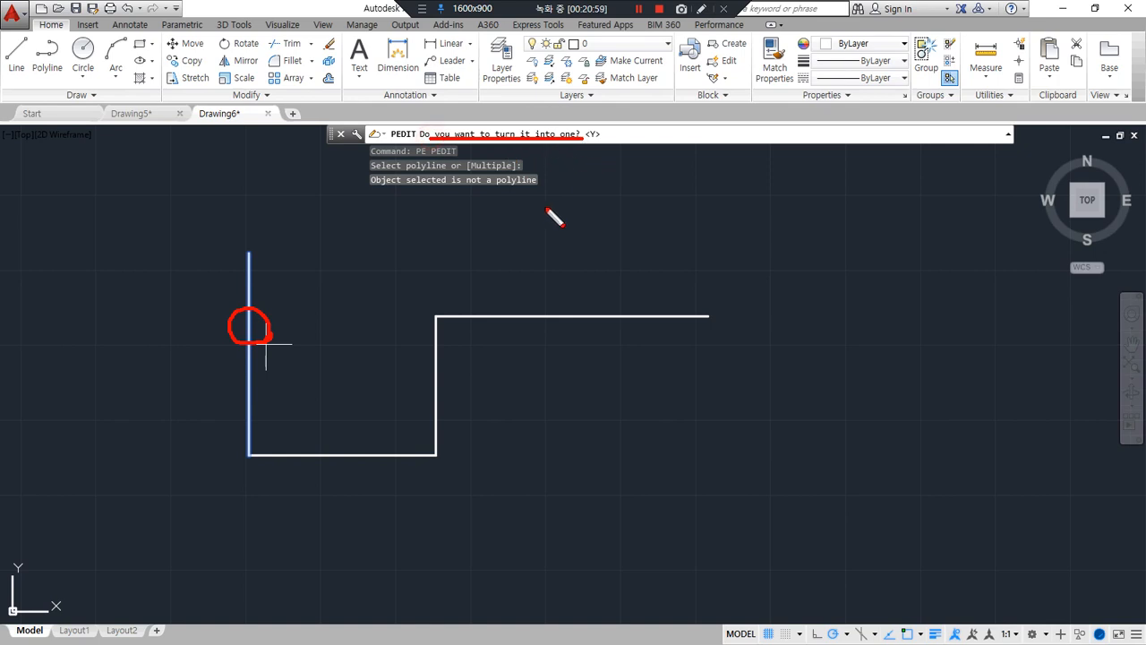
key("Escape")
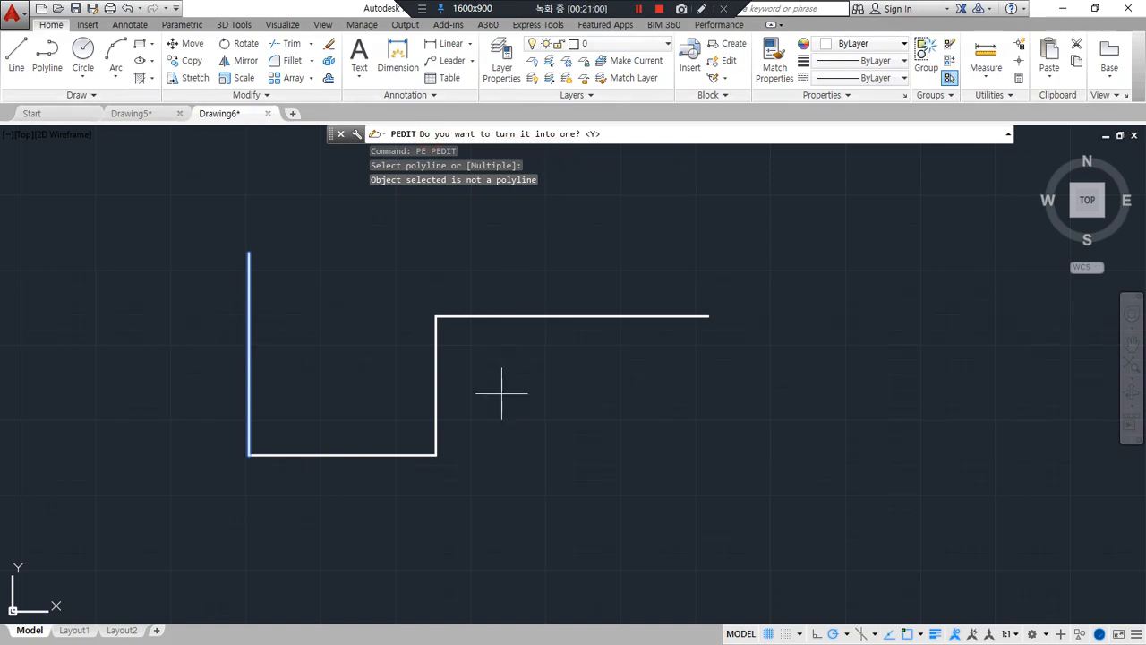
key("Return")
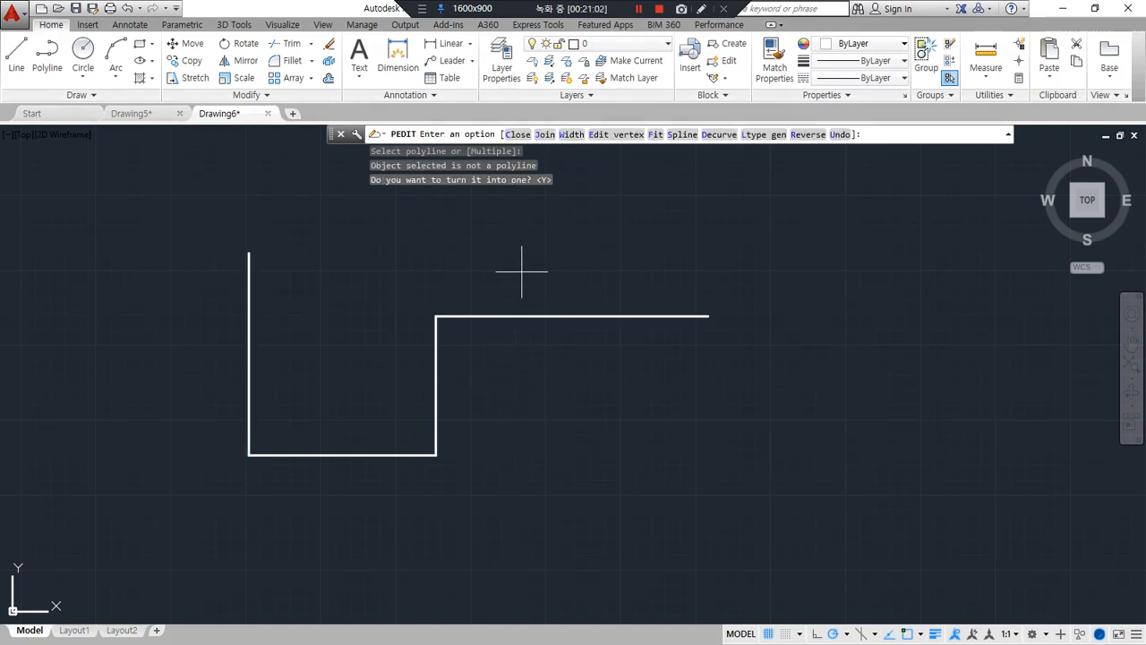
left_click(541, 136)
left_click(525, 244)
left_click(358, 496)
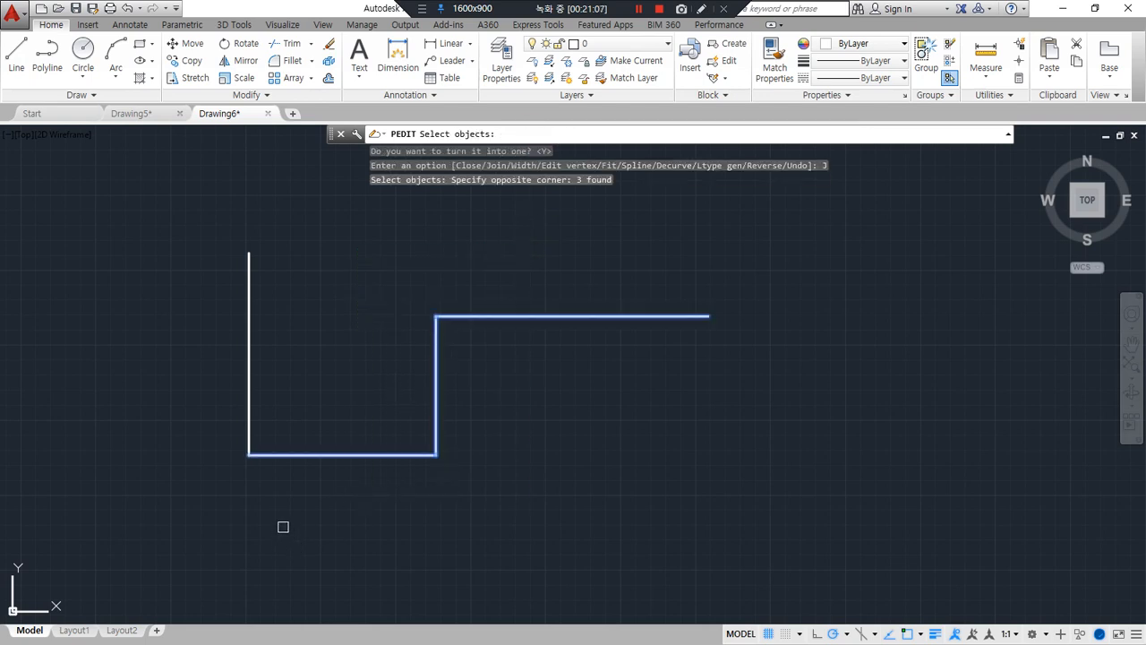
key("Return")
key("Return")
left_click(335, 453)
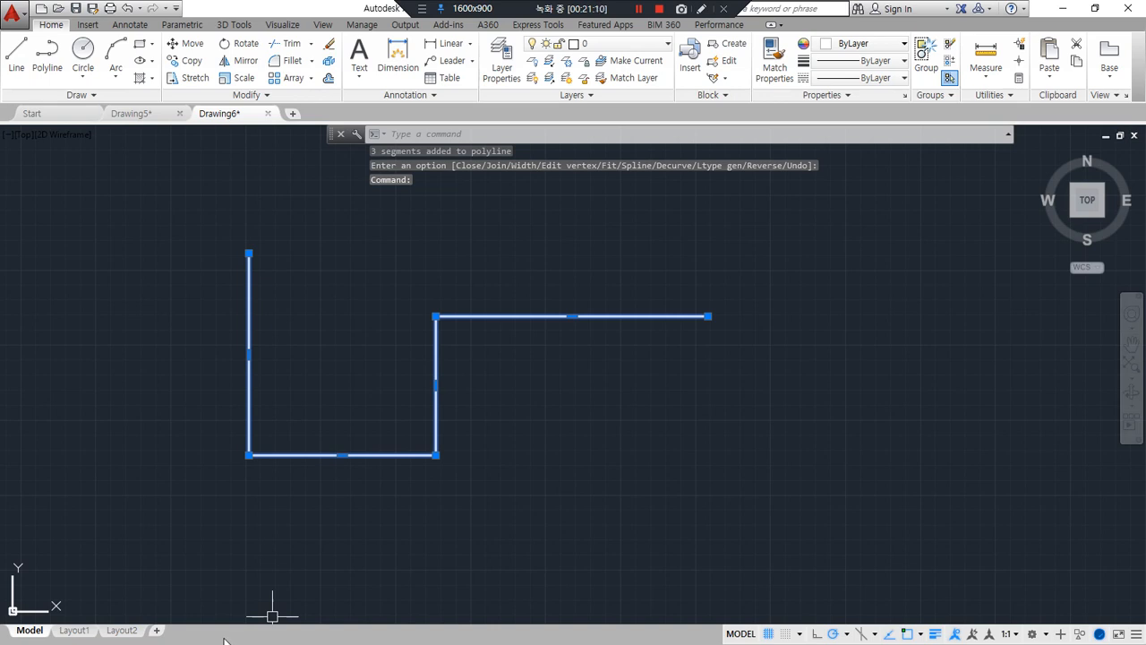
key("Escape")
Draw a second open four-segment line shape beside the first, with slanted uprights and horizontal second and last segments
middle_click_drag(501, 451, 289, 438)
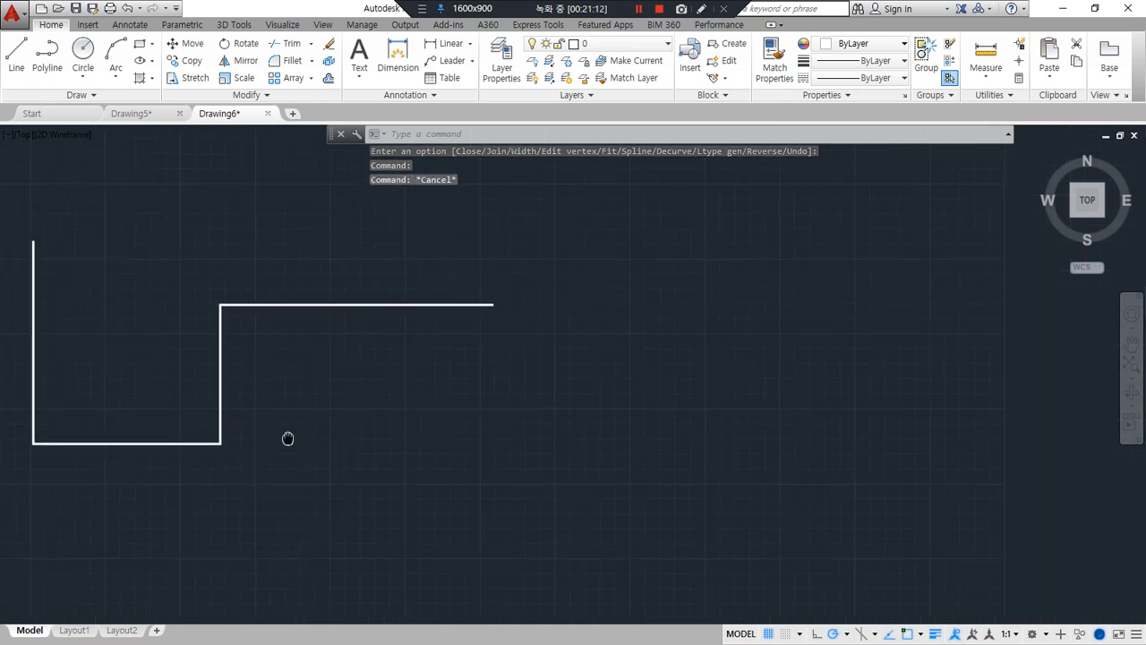
type("l")
key("Return")
left_click(545, 240)
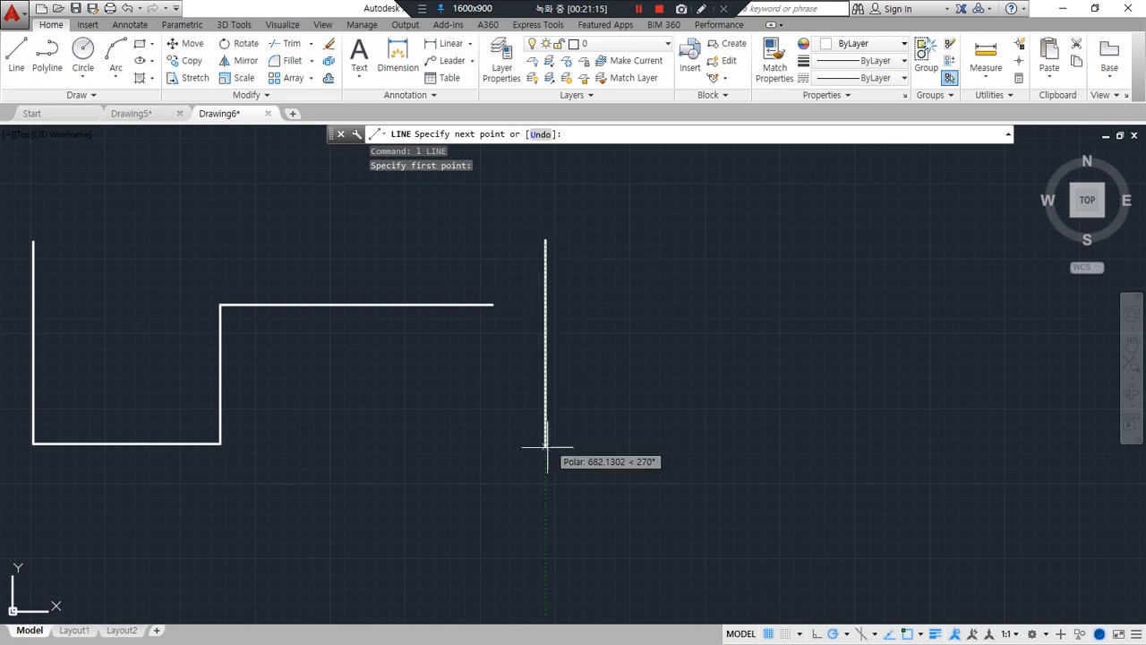
left_click(536, 457)
left_click(678, 456)
left_click(656, 329)
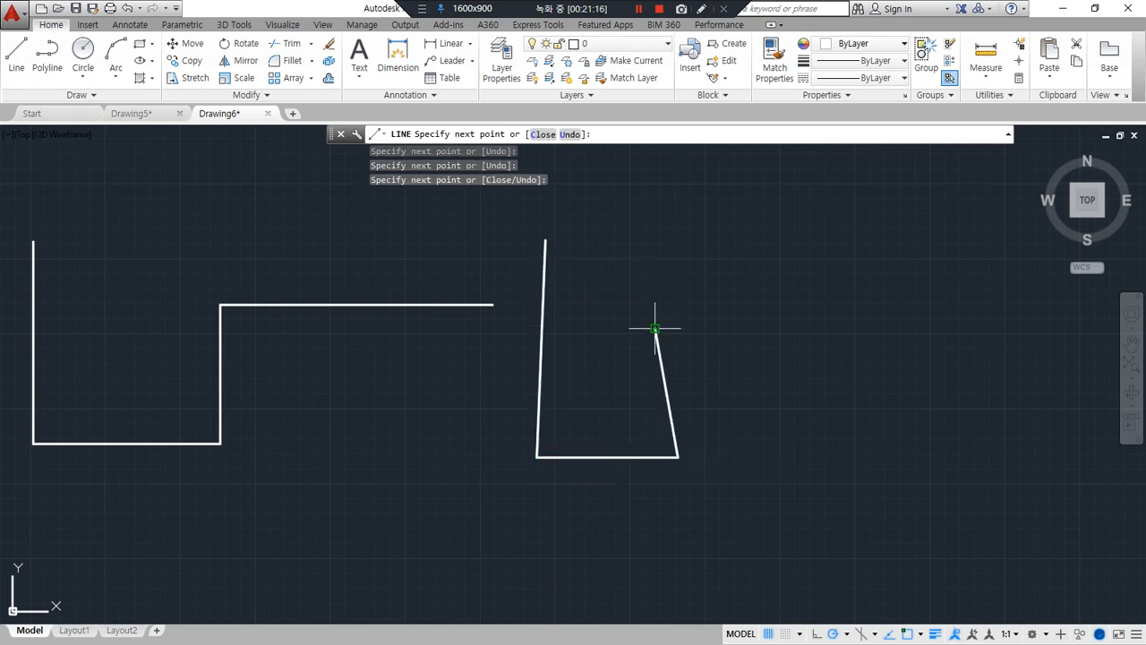
left_click(844, 328)
key("Return")
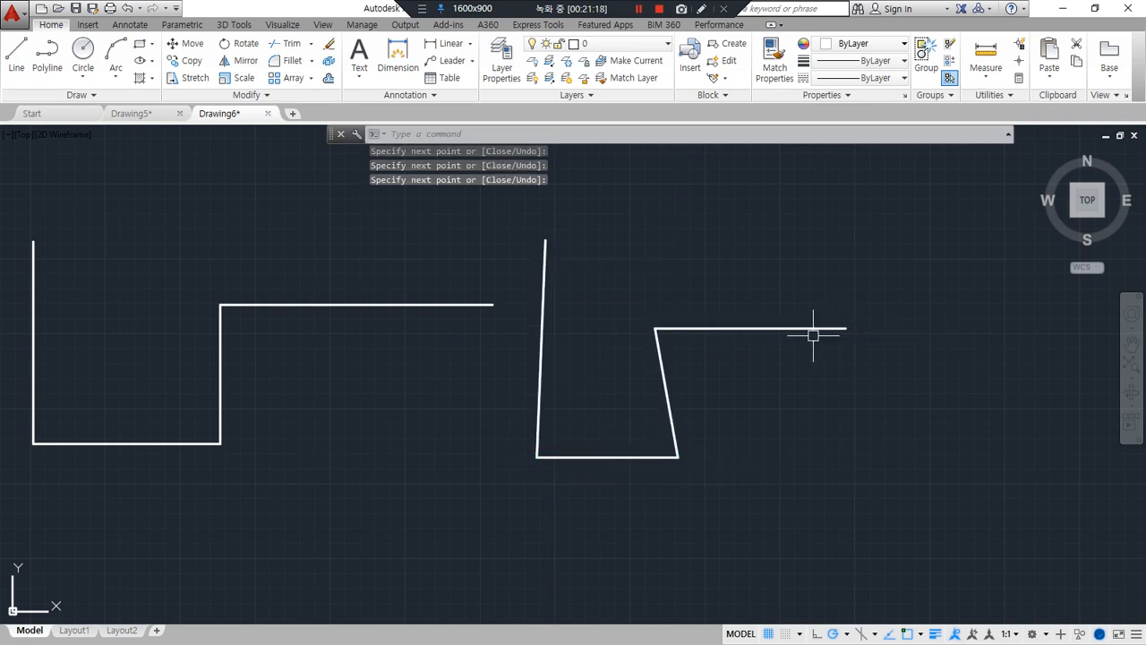
Merge the second shape's four lines into one polyline with the Join command and check the result by selecting it
type("j")
key("Return")
left_click(734, 309)
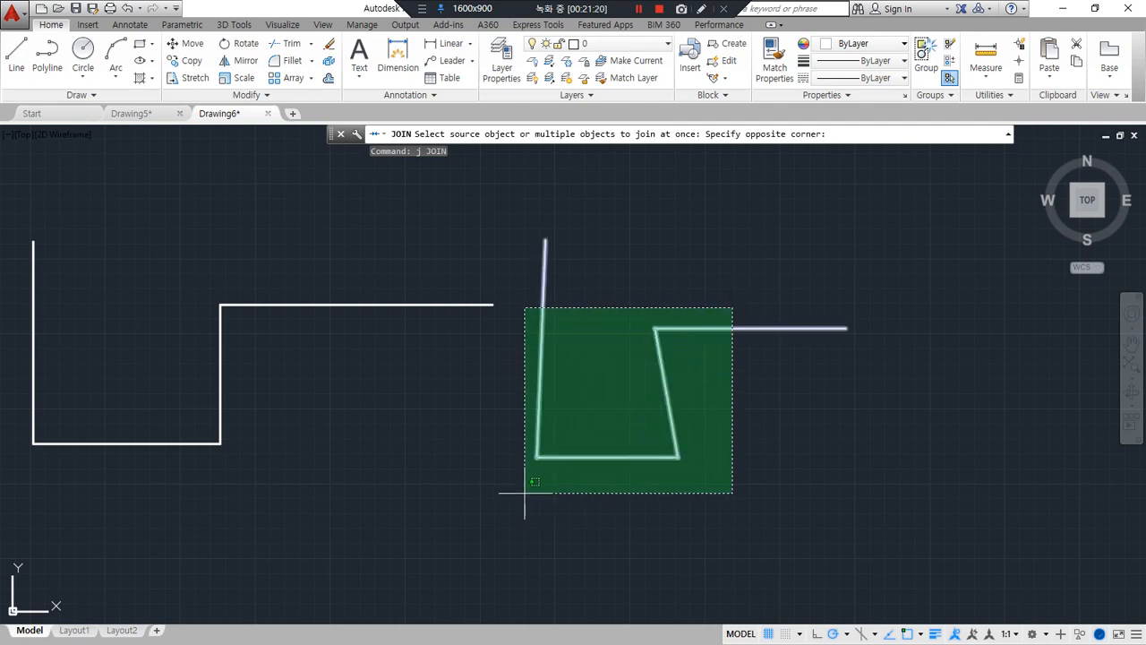
left_click(516, 516)
key("Return")
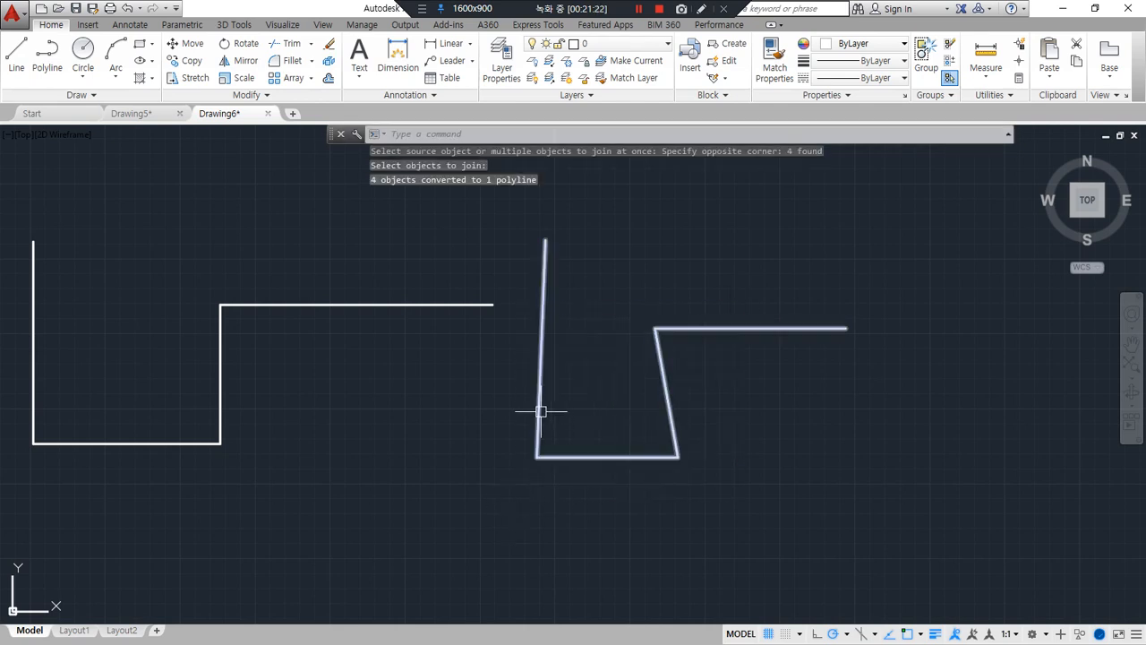
left_click(540, 409)
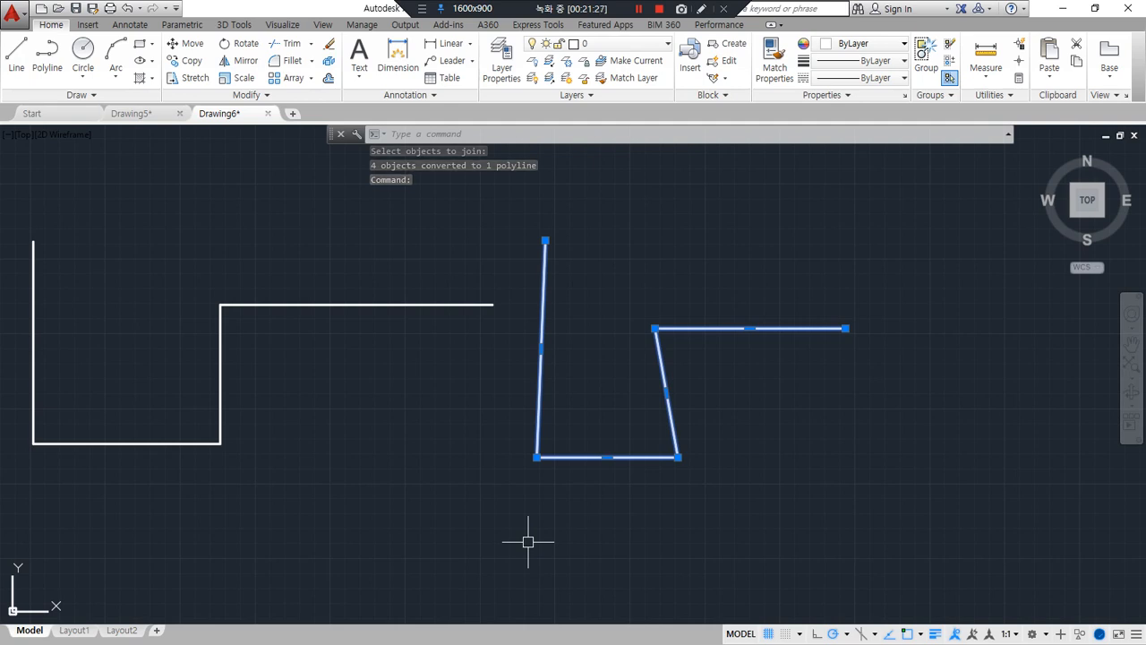
key("Escape")
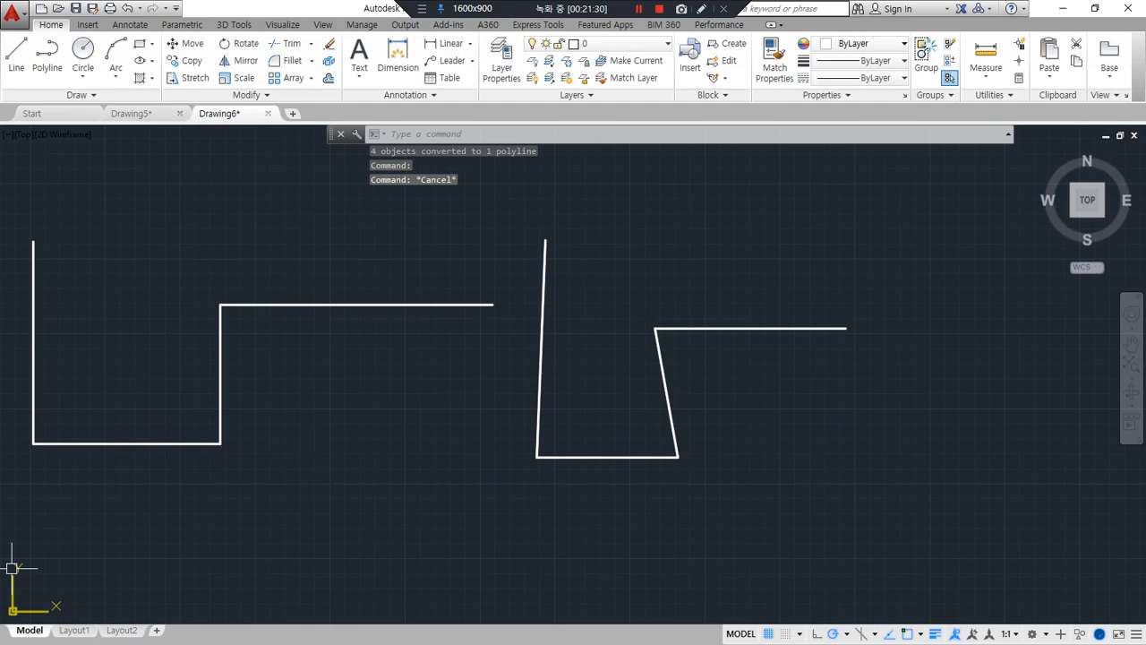
Switch to the Notepad notes and review the polyline (PEdit, Join) and closed-curve rules for solid commands
key("alt+Tab")
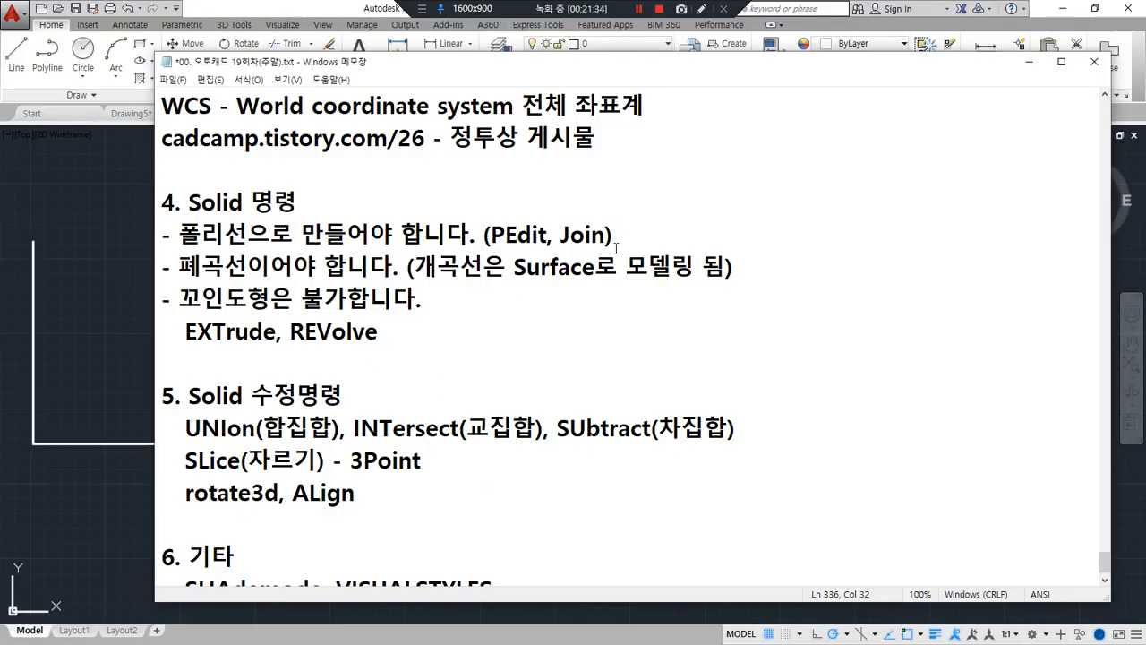
left_click_drag(606, 235, 492, 235)
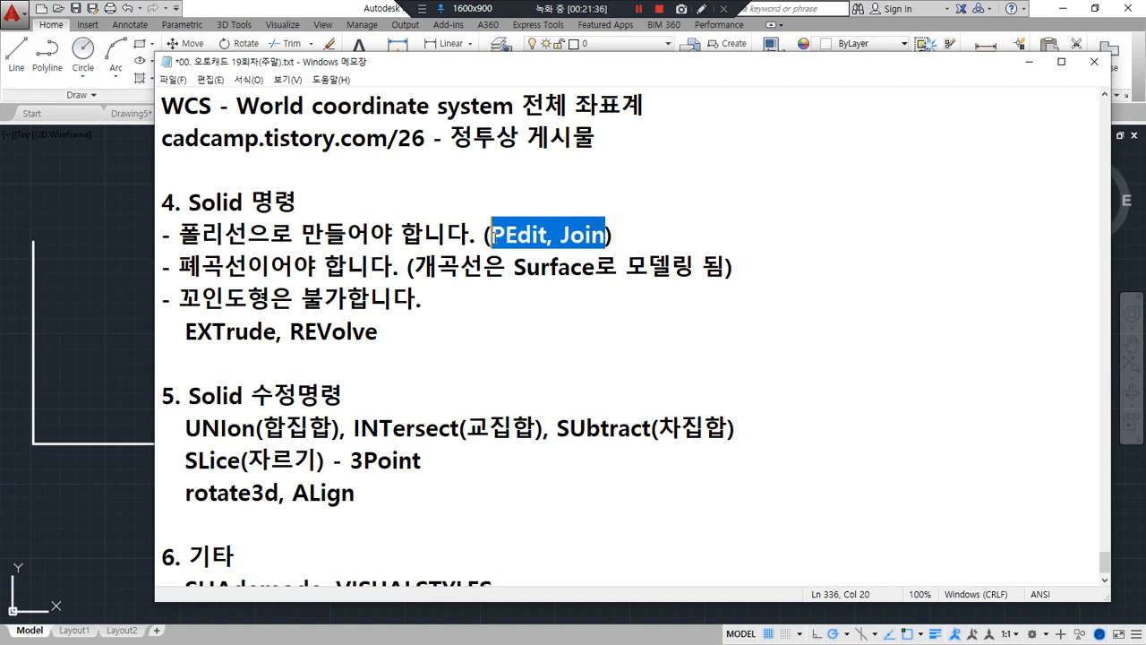
left_click_drag(180, 235, 247, 234)
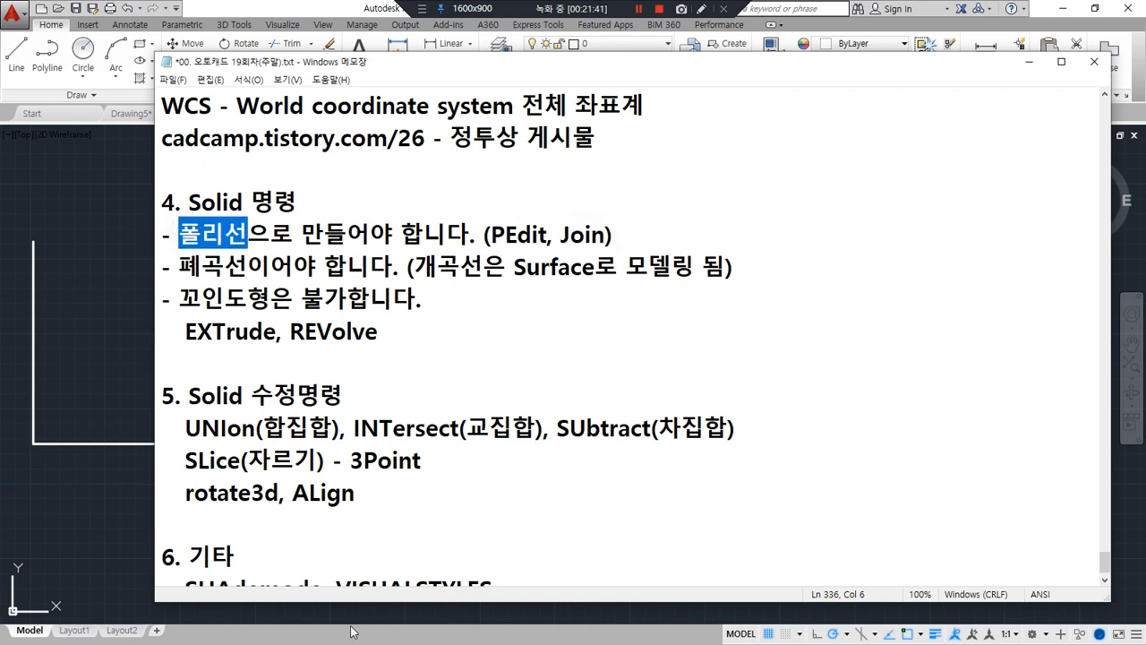
left_click_drag(179, 266, 248, 266)
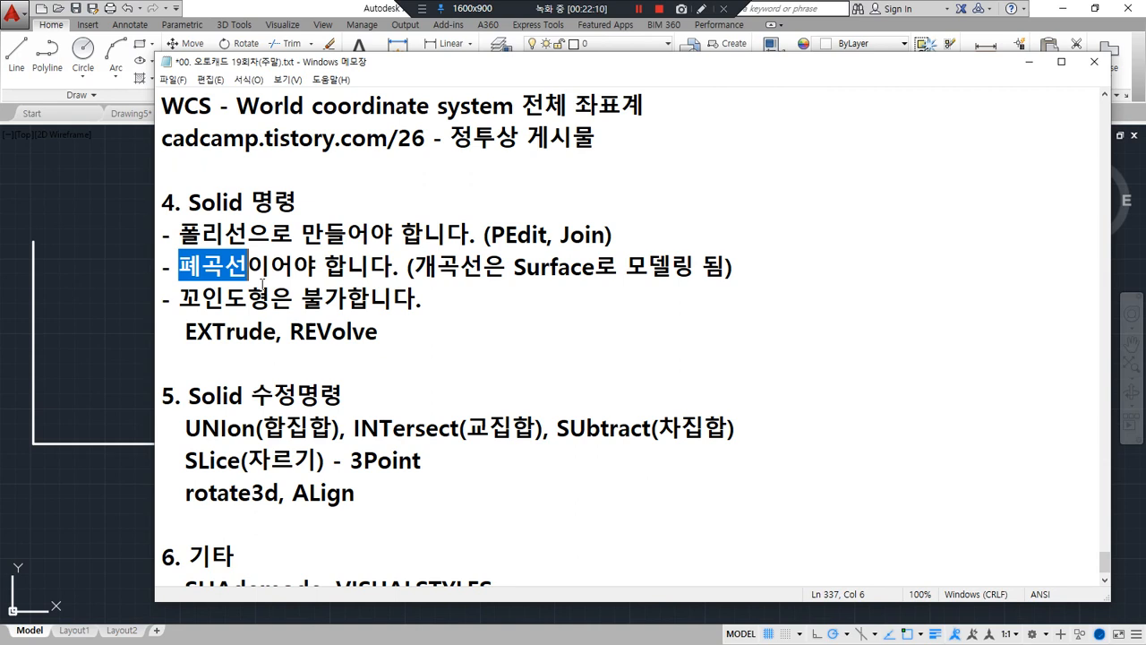
Switch back to the AutoCAD drawing and close the left open polyline with the Close option of PEDIT
left_click(126, 312)
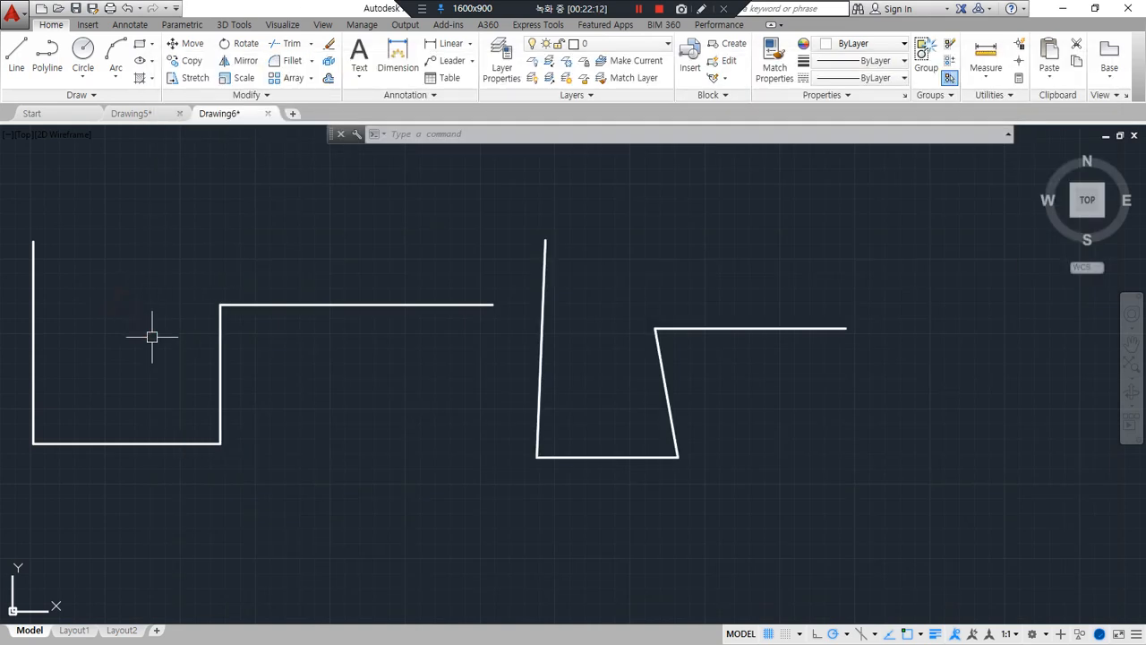
type("pe")
key("Return")
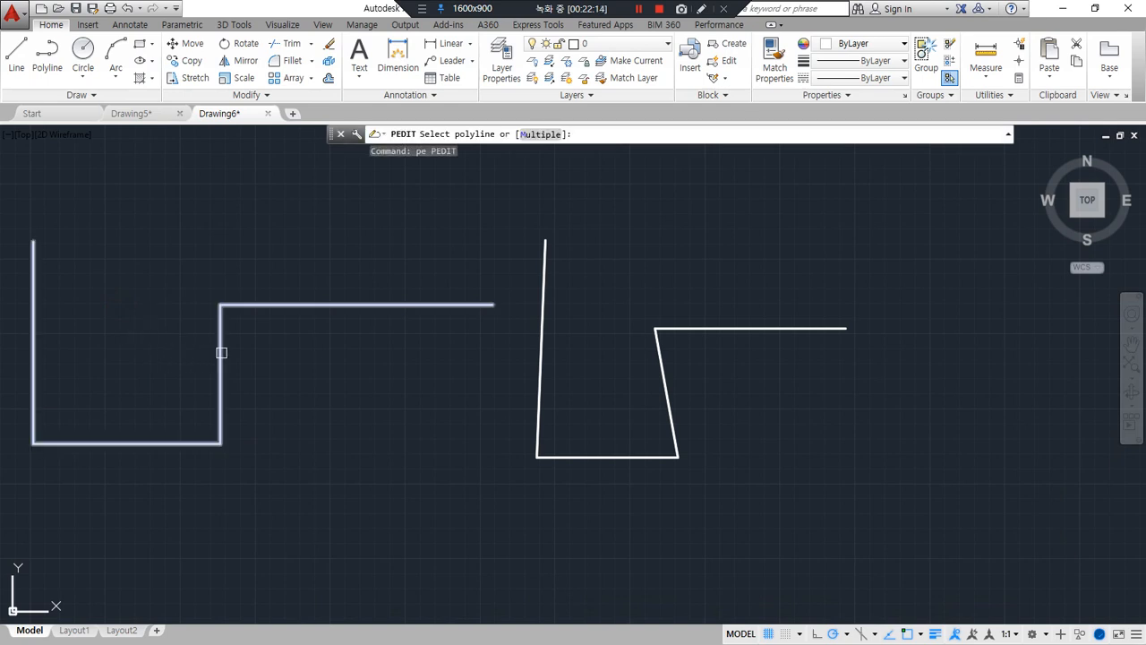
left_click(221, 351)
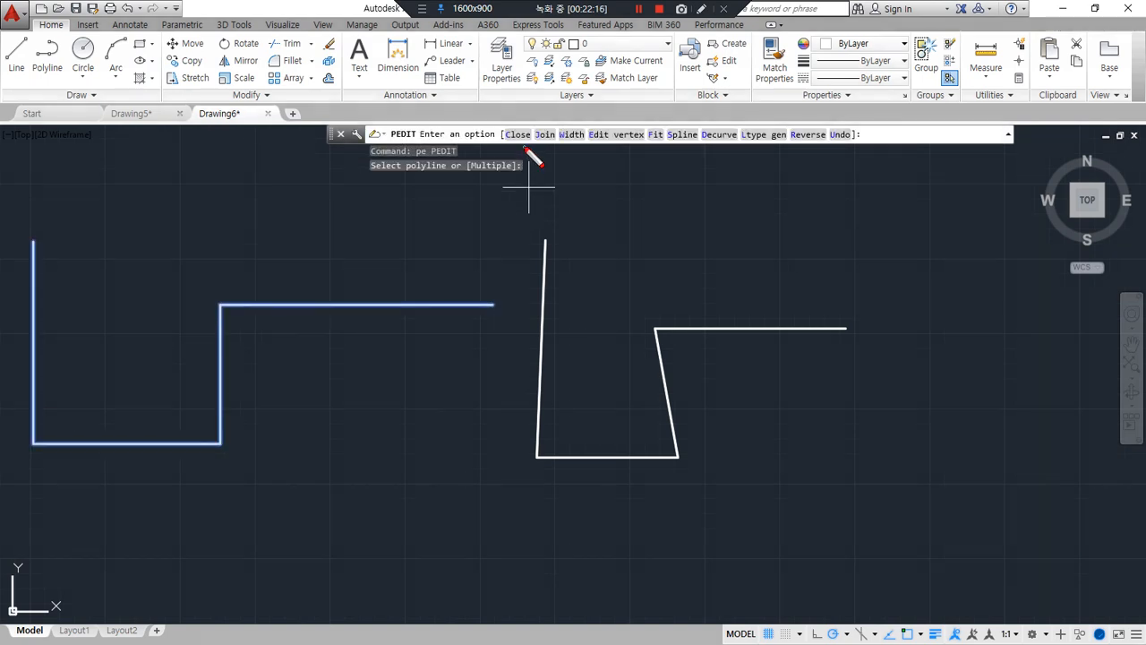
mouse_move(527, 150)
left_mouse_down()
mouse_move(503, 129)
mouse_move(534, 143)
left_mouse_up()
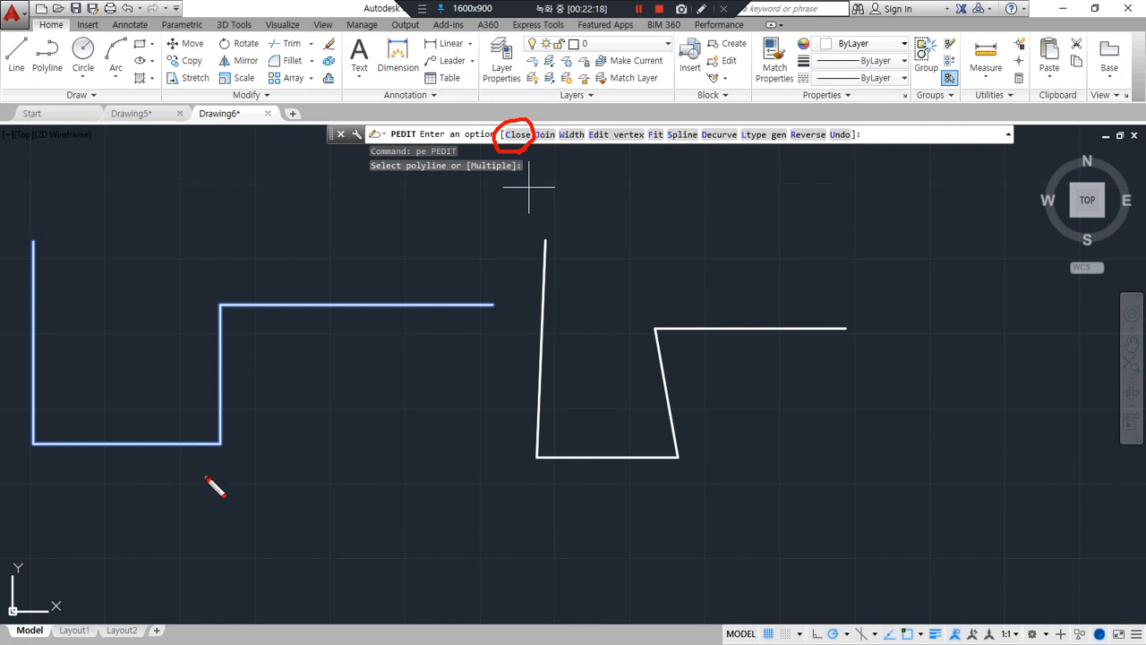
mouse_move(40, 229)
left_mouse_down()
mouse_move(41, 341)
mouse_move(216, 418)
mouse_move(374, 308)
mouse_move(495, 302)
left_mouse_up()
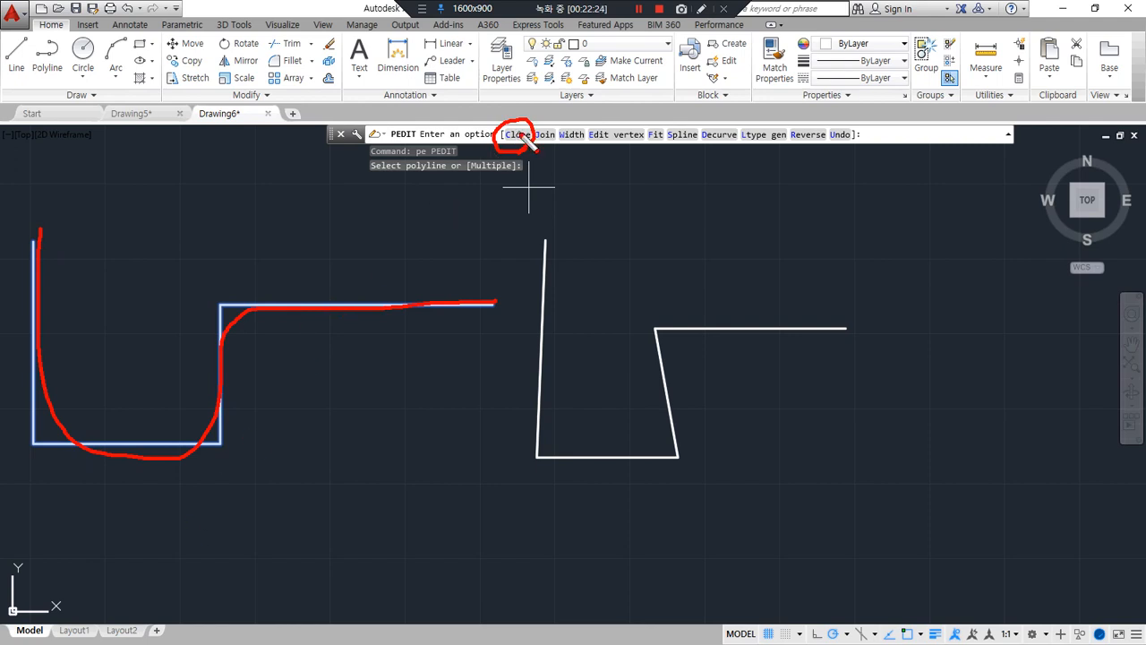
left_click_drag(532, 137, 500, 152)
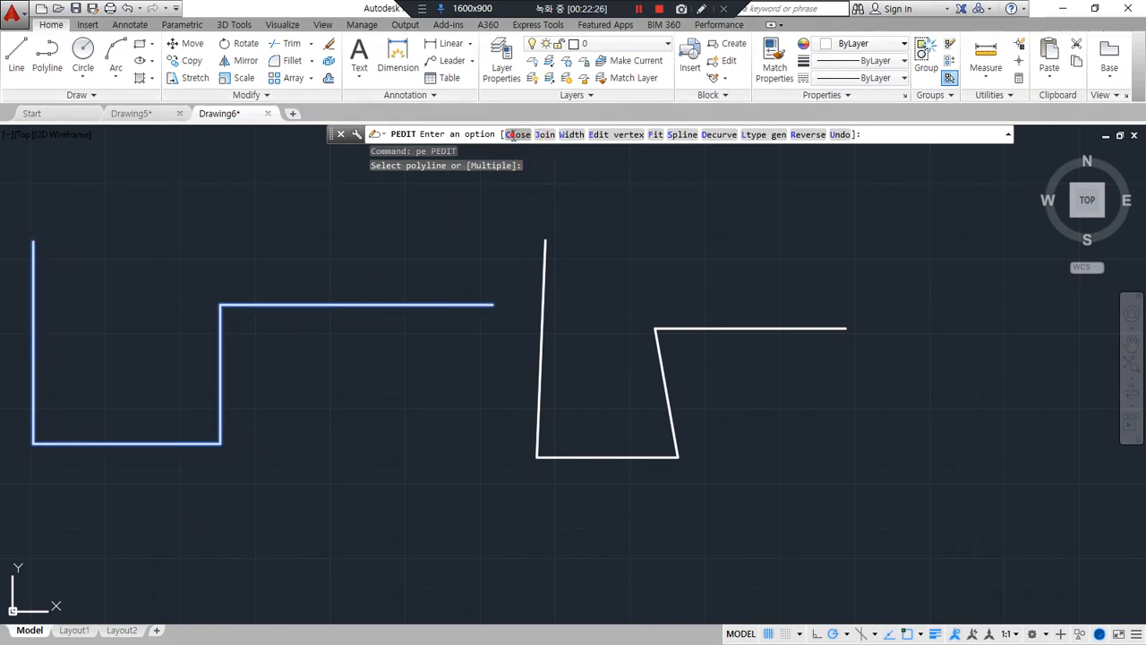
type("c")
key("Return")
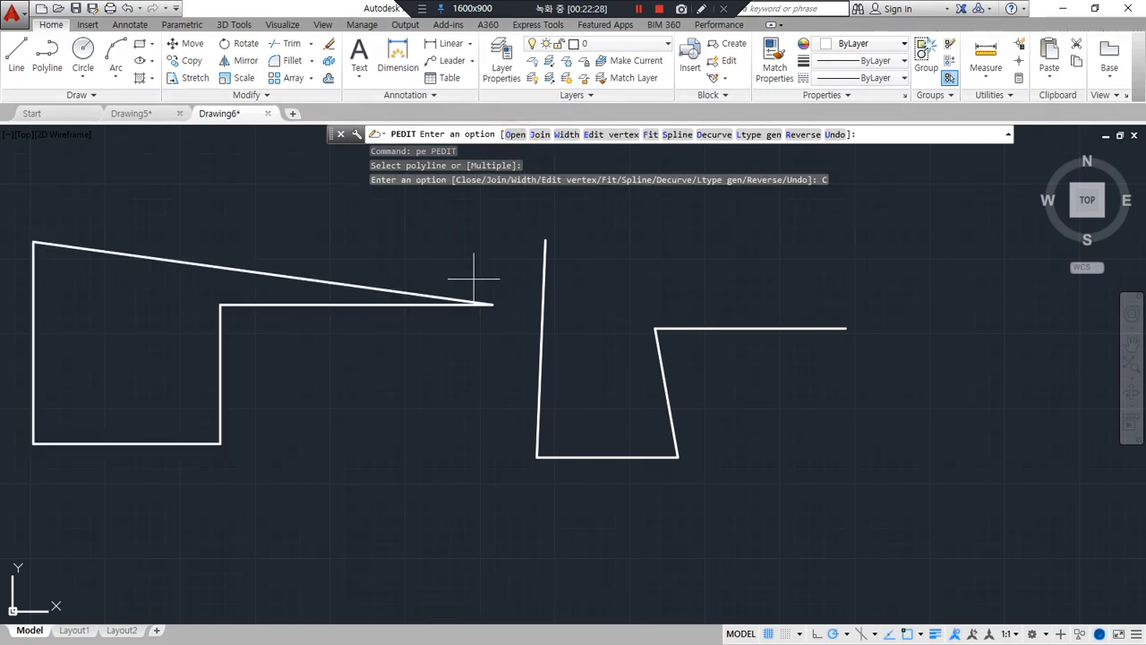
Reopen the left polyline with the Open option of PEDIT
mouse_move(237, 462)
left_mouse_down()
mouse_move(71, 323)
mouse_move(231, 502)
left_mouse_up()
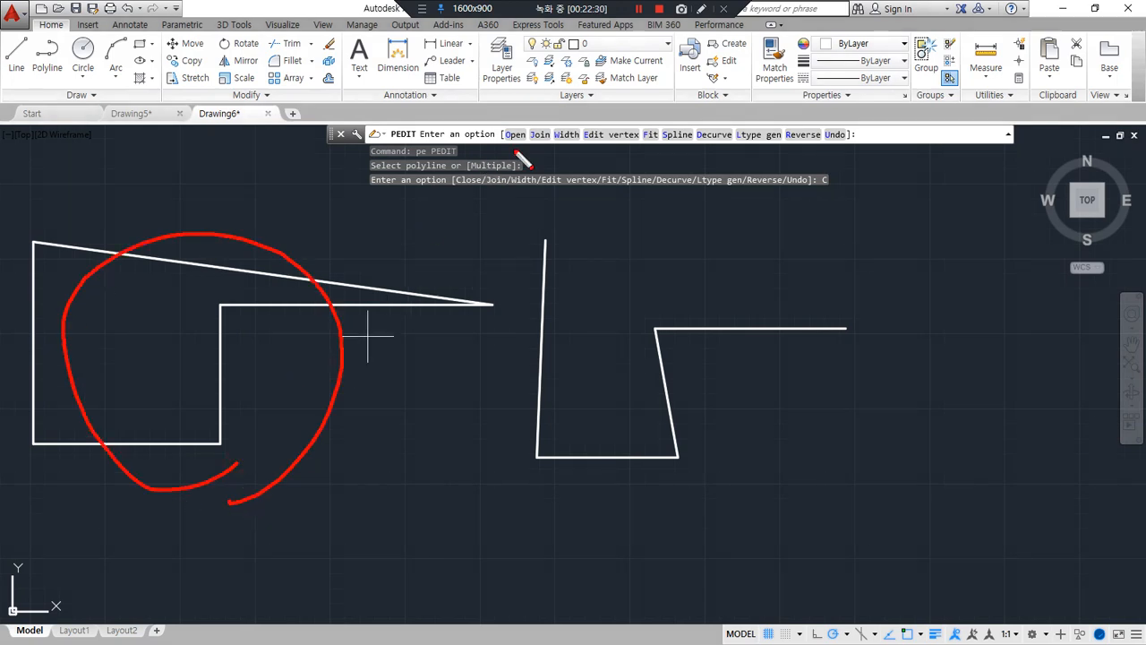
left_click_drag(506, 144, 536, 142)
key("Escape")
left_click(516, 140)
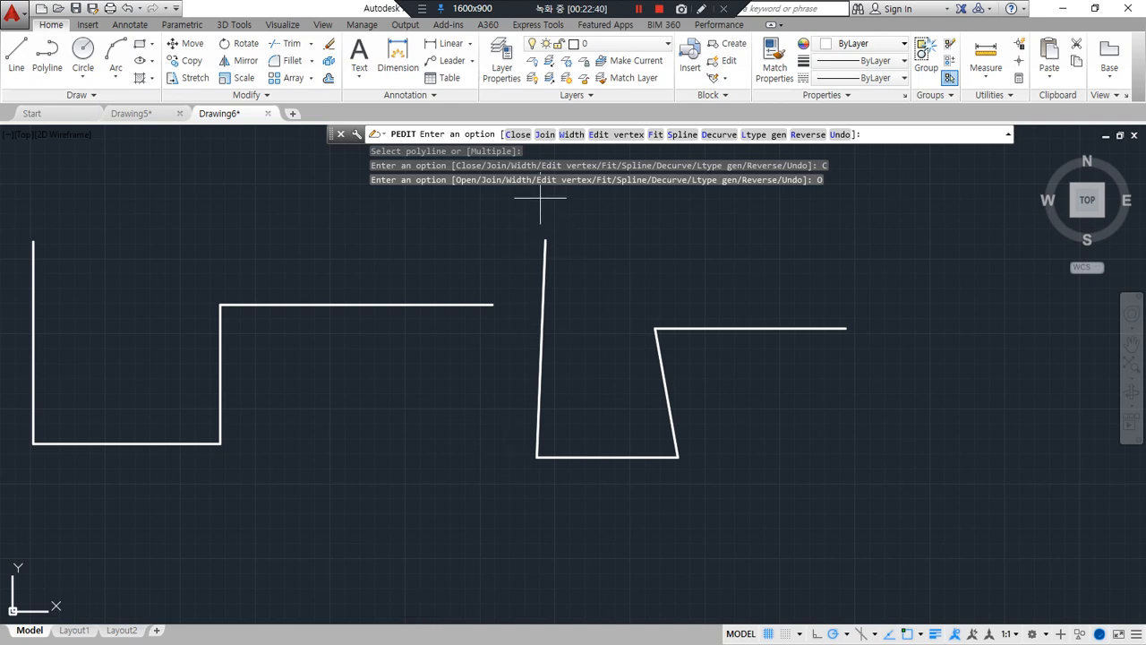
Close the left polyline again with PEDIT and view both shapes from a tilted 3D angle
mouse_move(552, 150)
left_mouse_down()
mouse_move(517, 149)
mouse_move(569, 135)
mouse_move(522, 123)
mouse_move(561, 146)
mouse_move(513, 218)
mouse_move(541, 253)
mouse_move(512, 276)
left_mouse_up()
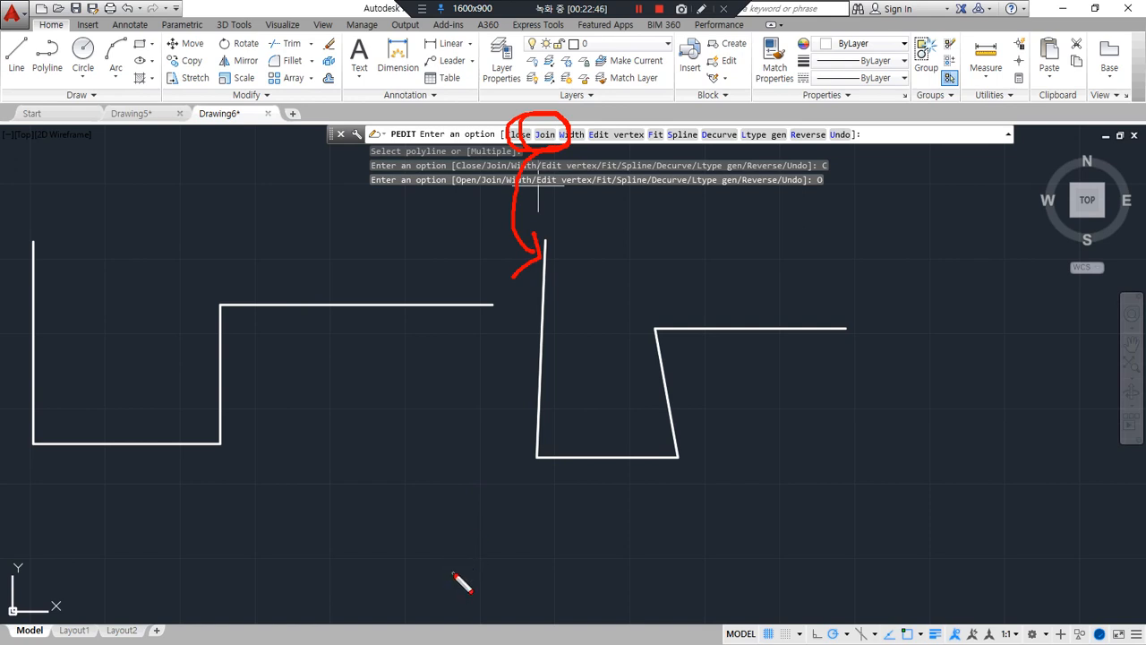
key("Escape")
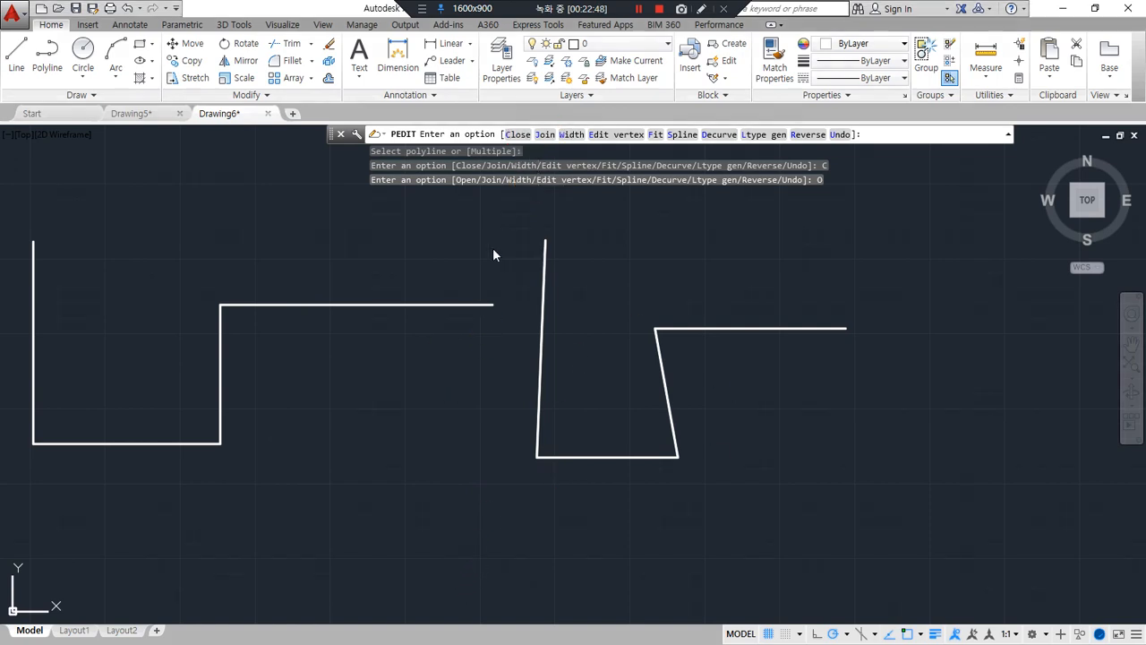
left_click(516, 134)
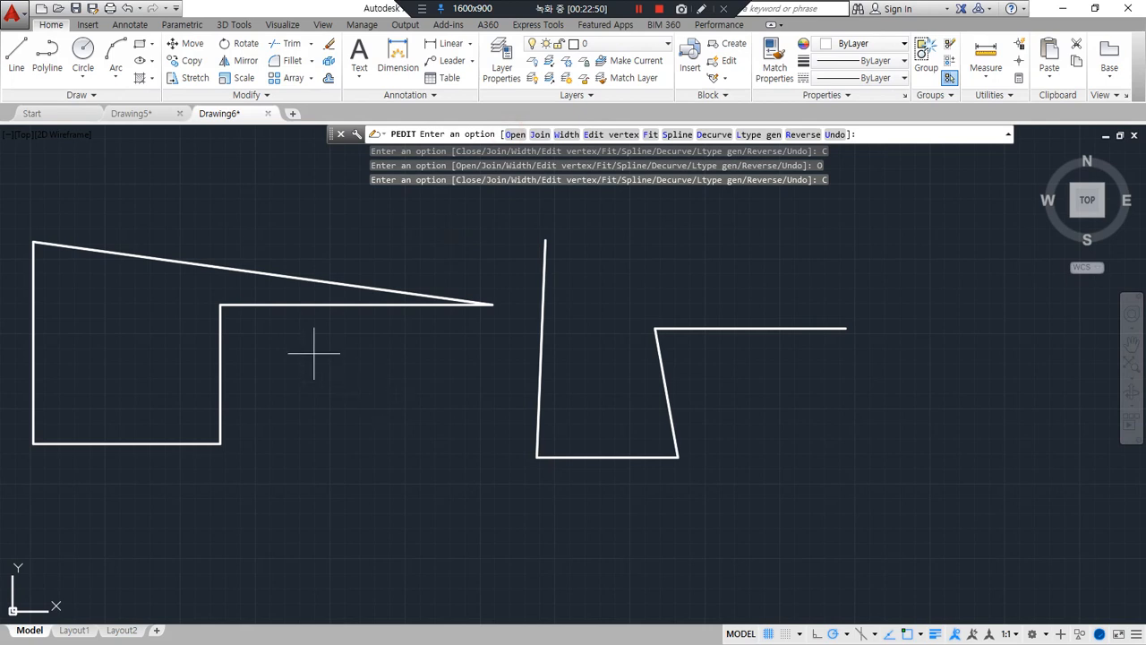
mouse_move(252, 190)
left_mouse_down()
mouse_move(236, 248)
mouse_move(259, 256)
mouse_move(237, 243)
left_mouse_up()
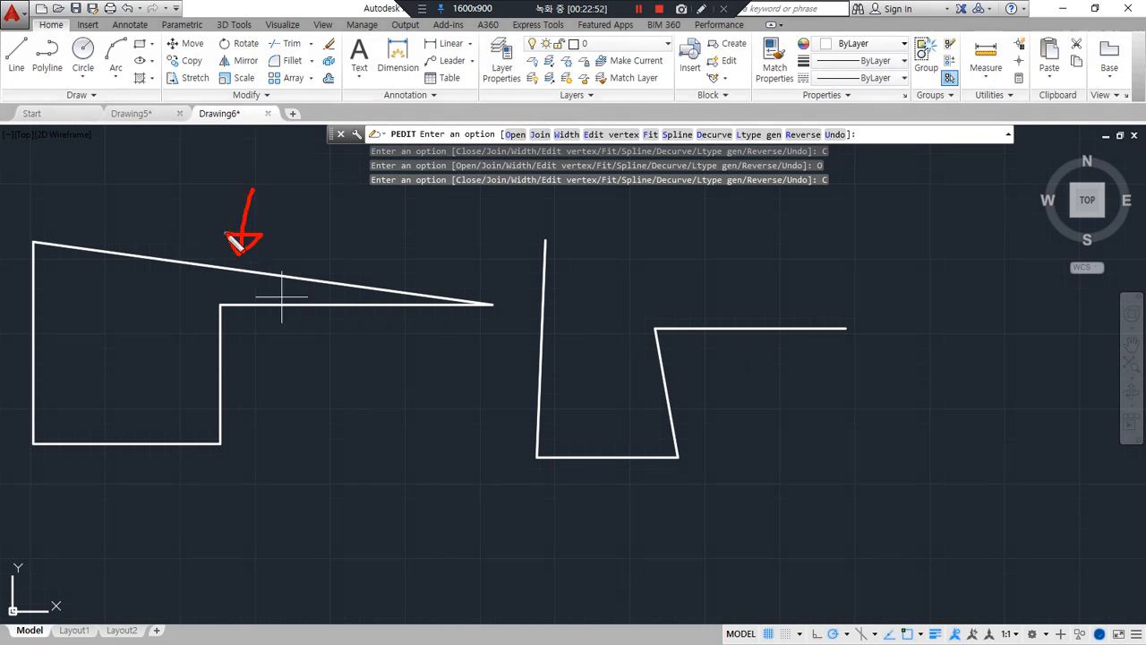
mouse_move(778, 275)
left_mouse_down()
mouse_move(737, 312)
mouse_move(772, 317)
mouse_move(725, 288)
left_mouse_up()
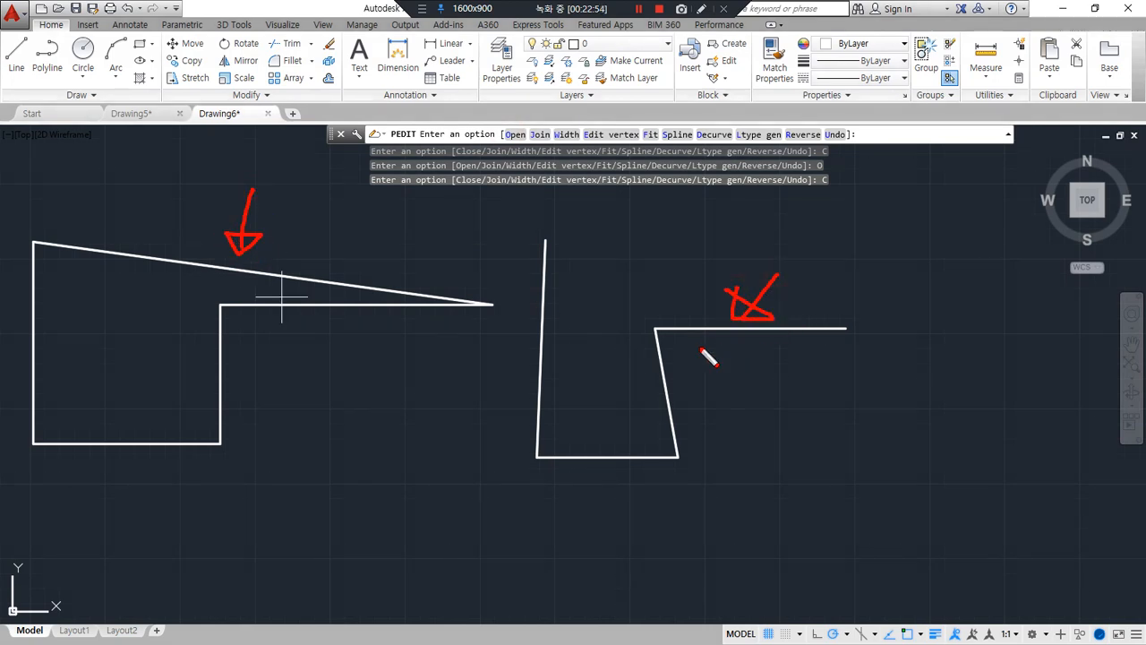
mouse_move(430, 469)
middle_mouse_down("shift")
mouse_move(468, 442)
mouse_move(435, 386)
mouse_move(390, 356)
mouse_move(384, 379)
mouse_move(417, 343)
middle_mouse_up("shift")
scroll(417, 343, "down", 3)
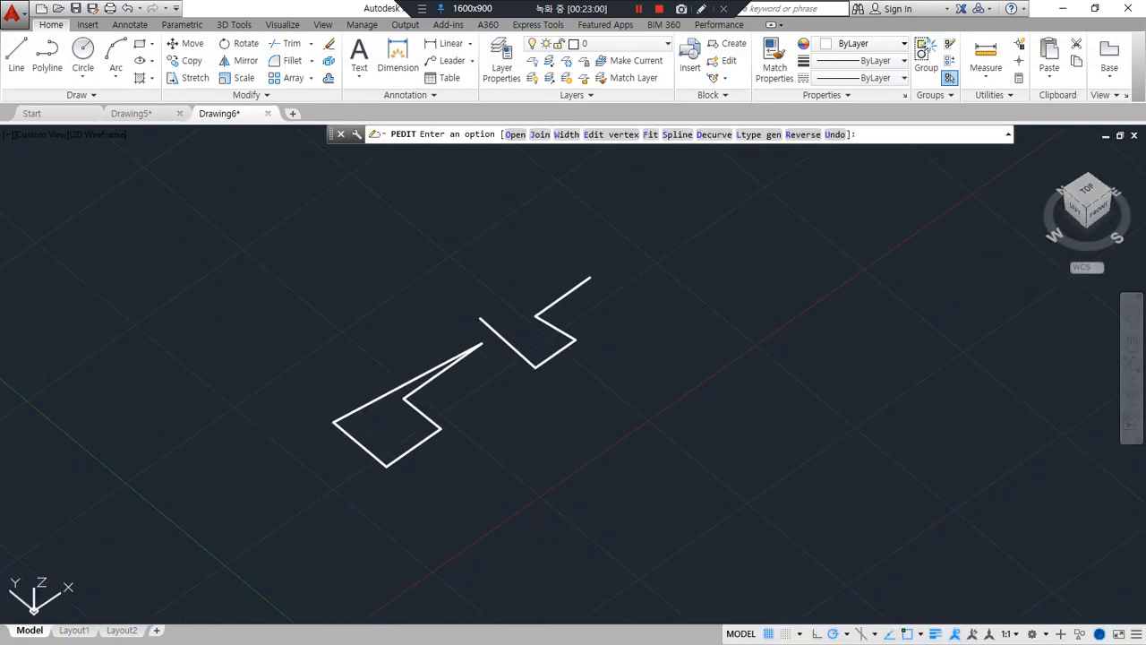
Switch to the Notepad notes and add "(돌출)" after EXTrude and "(회전)" after REVolve
key("alt+Tab")
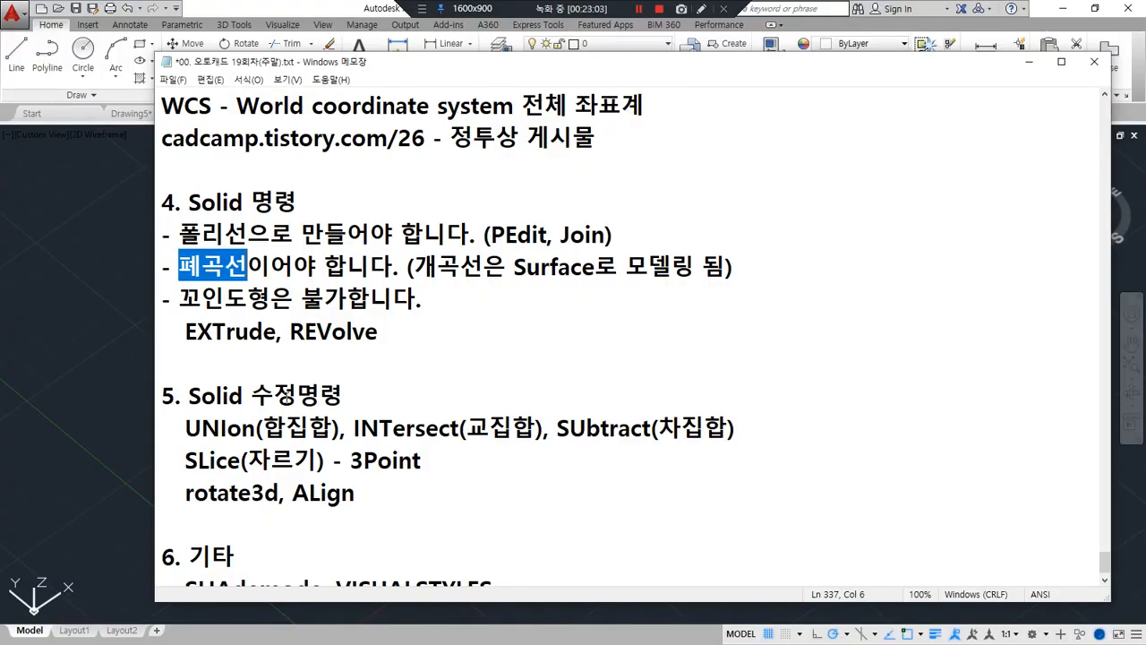
left_click_drag(283, 333, 185, 333)
left_click(302, 335)
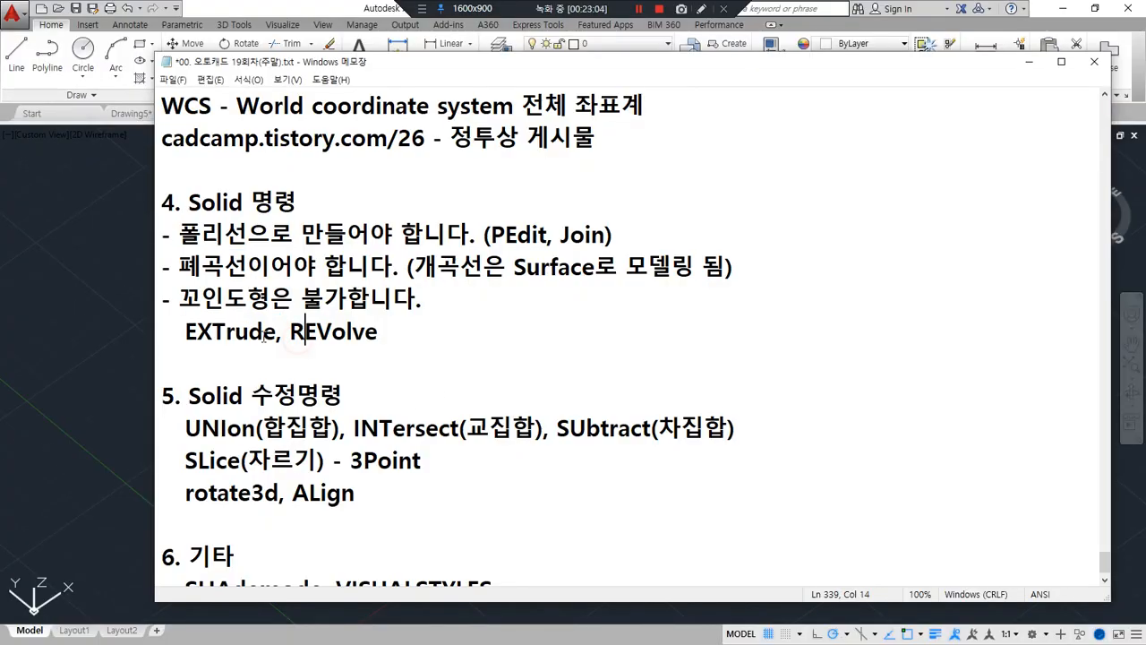
left_click(277, 333)
type("(")
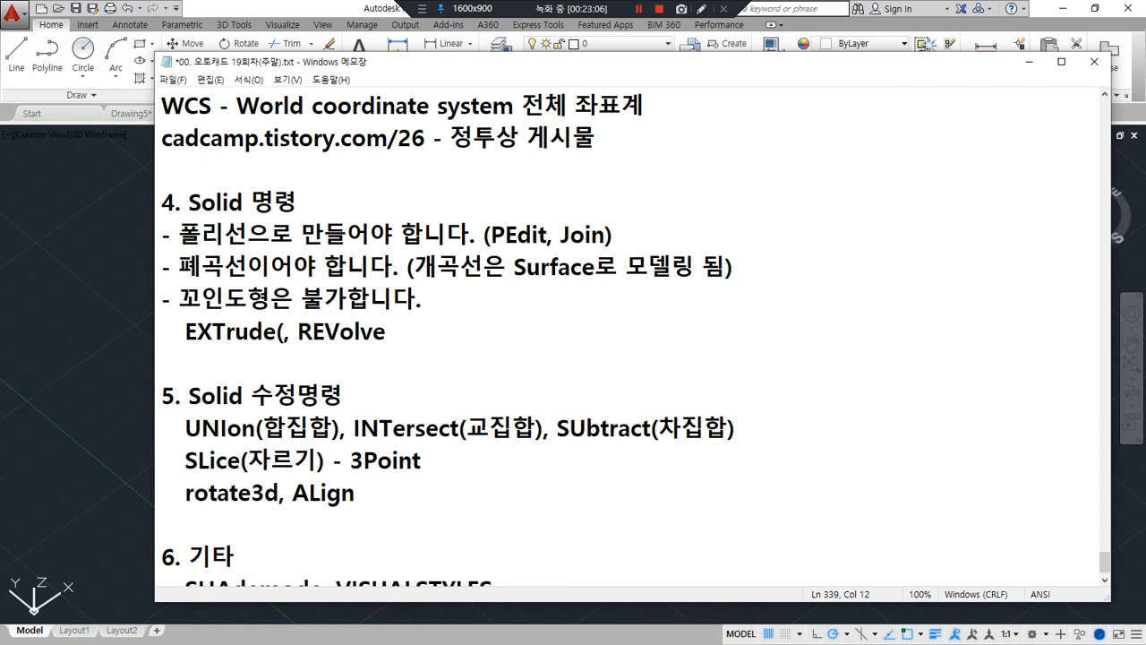
type("돌출")
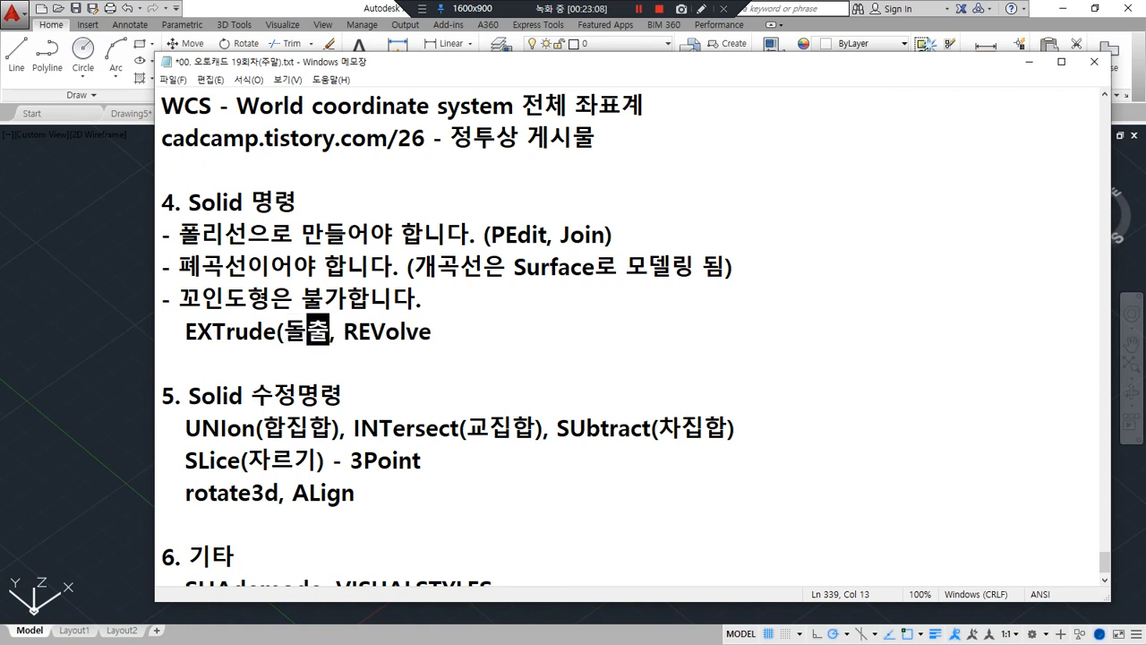
type("()")
key("BackSpace")
key("BackSpace")
type(")")
key("End")
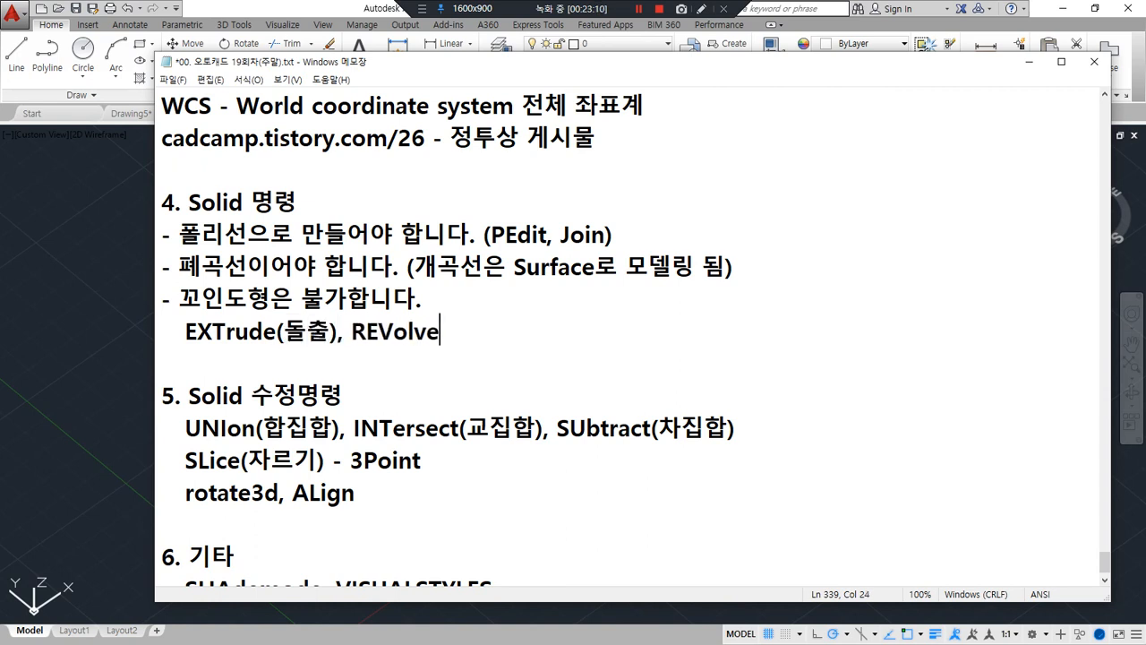
type("(ㅎ")
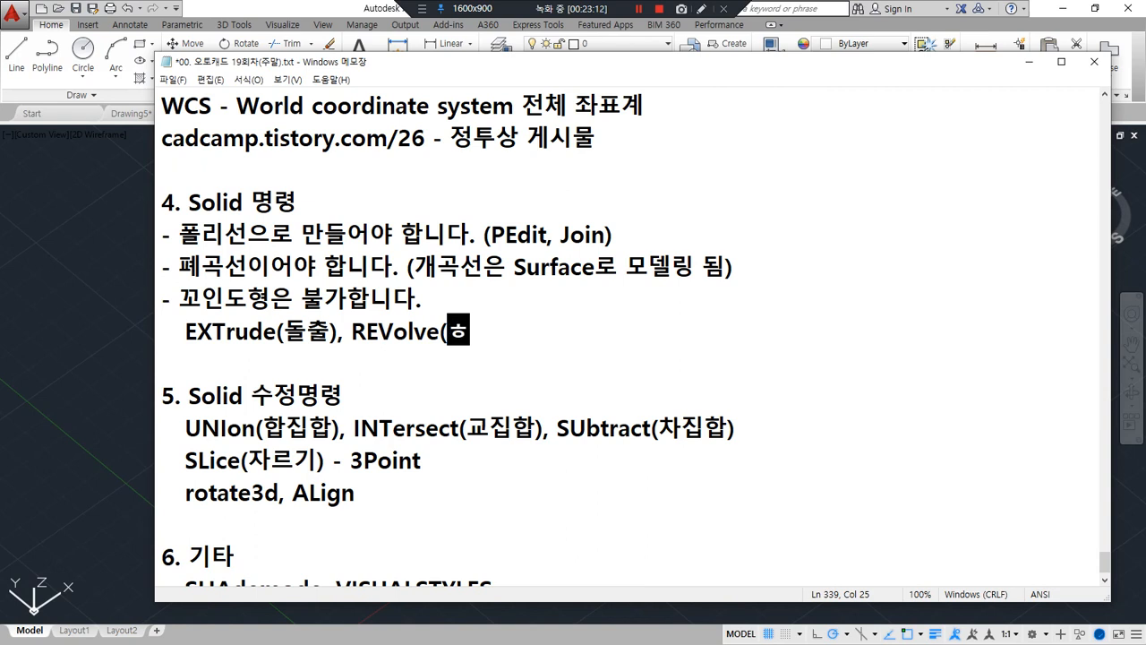
type("회전)")
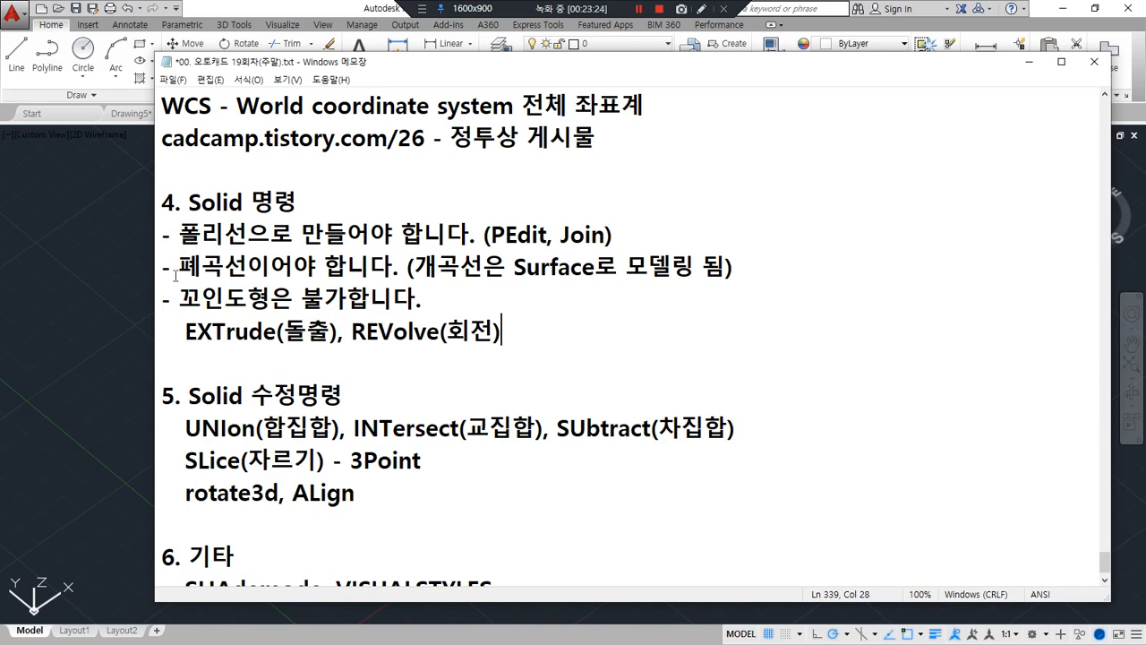
Switch to the AutoCAD drawing, leave PEDIT and extrude the closed polyline upward by about 1337 units
key("alt+Tab")
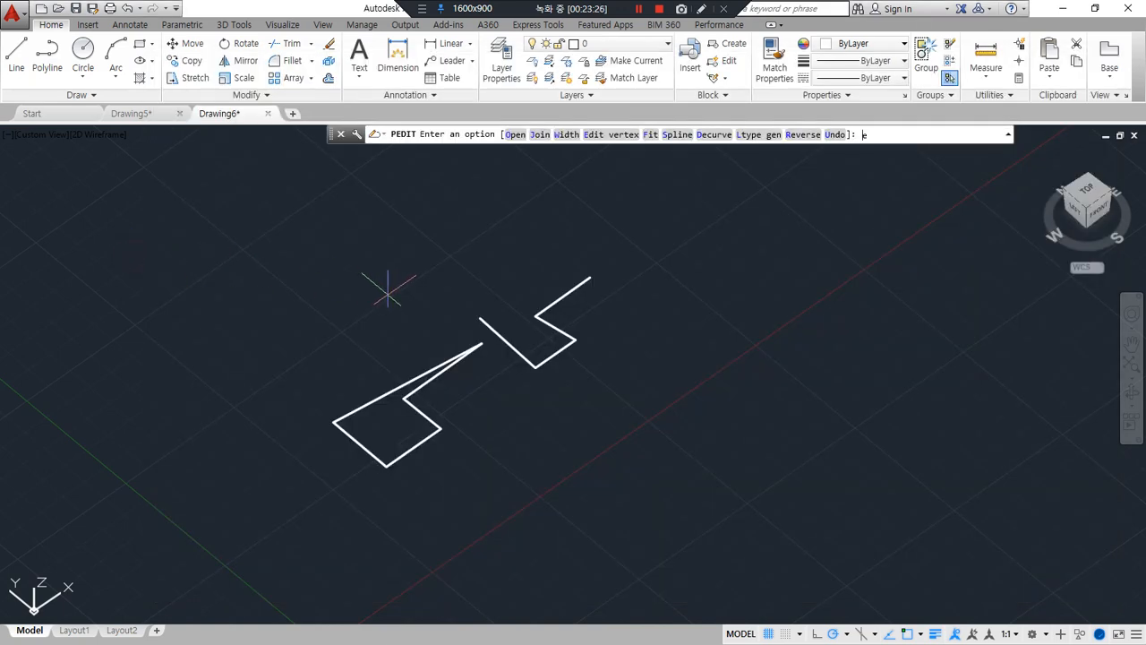
key("Escape")
type("ext")
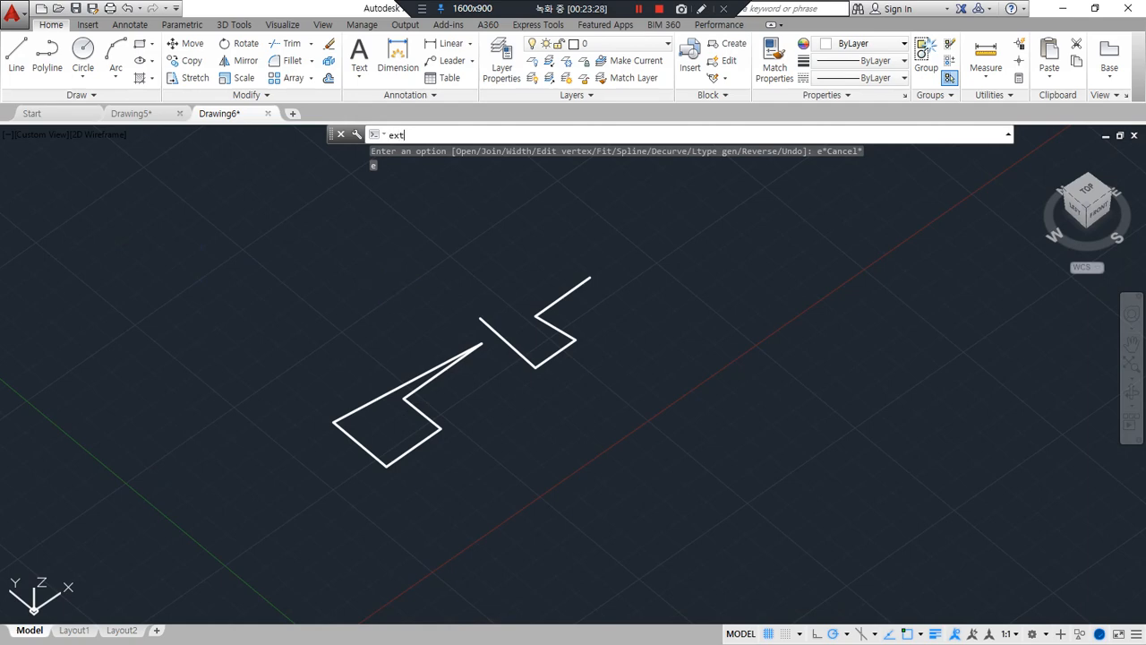
key("Return")
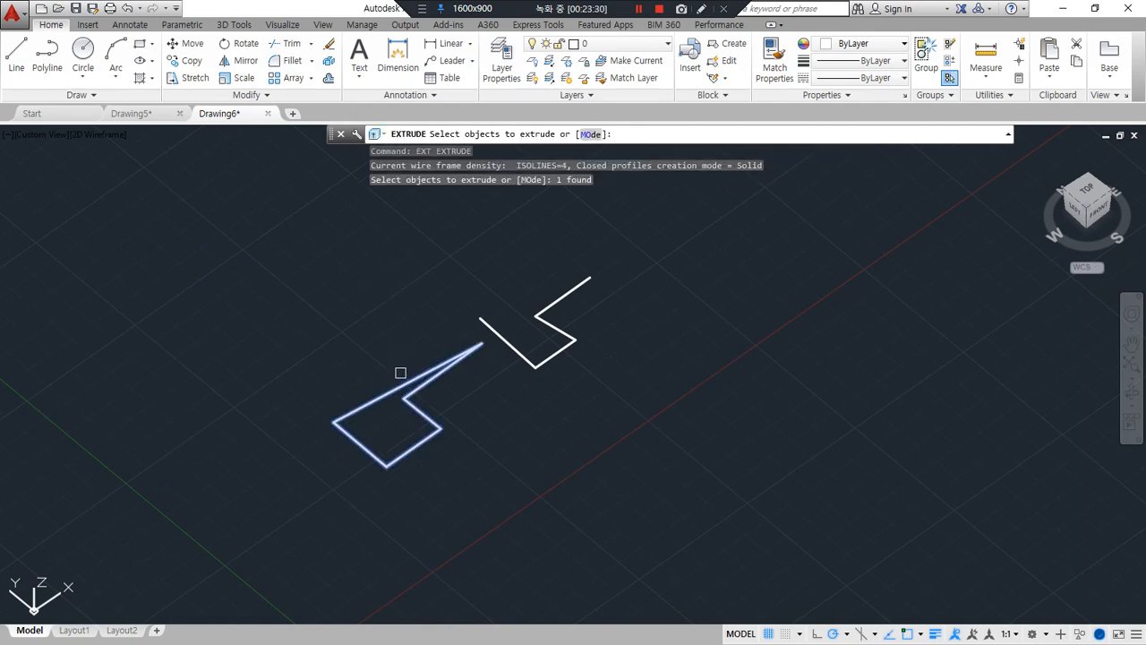
key("Return")
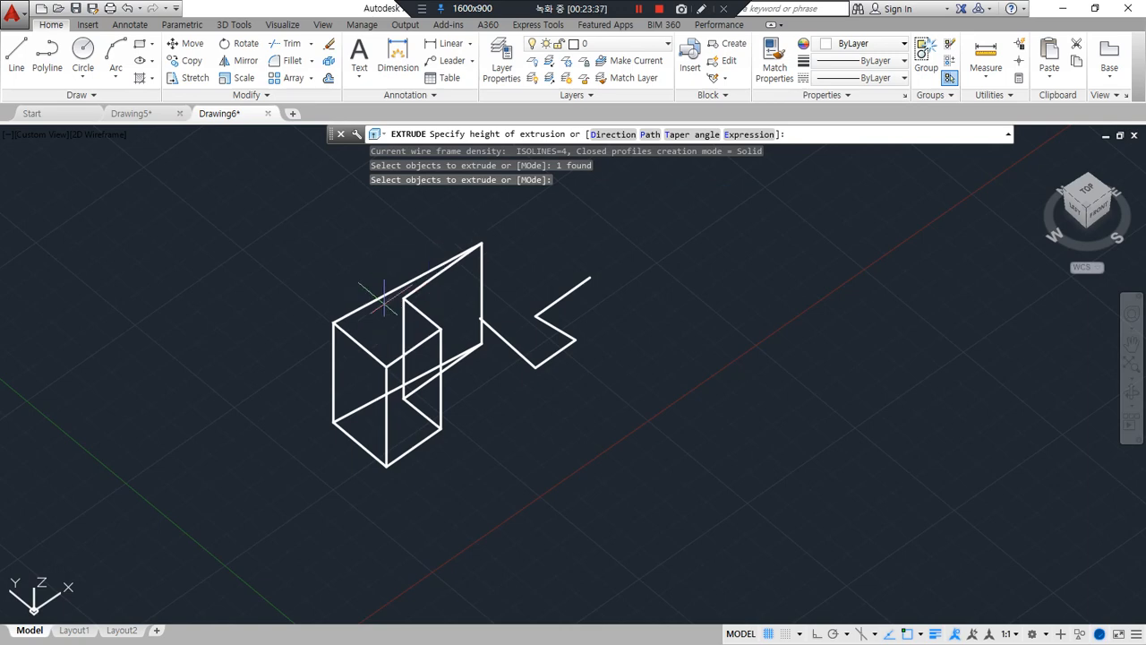
left_click(394, 277)
scroll(434, 412, "up", 2)
scroll(434, 412, "up", 2)
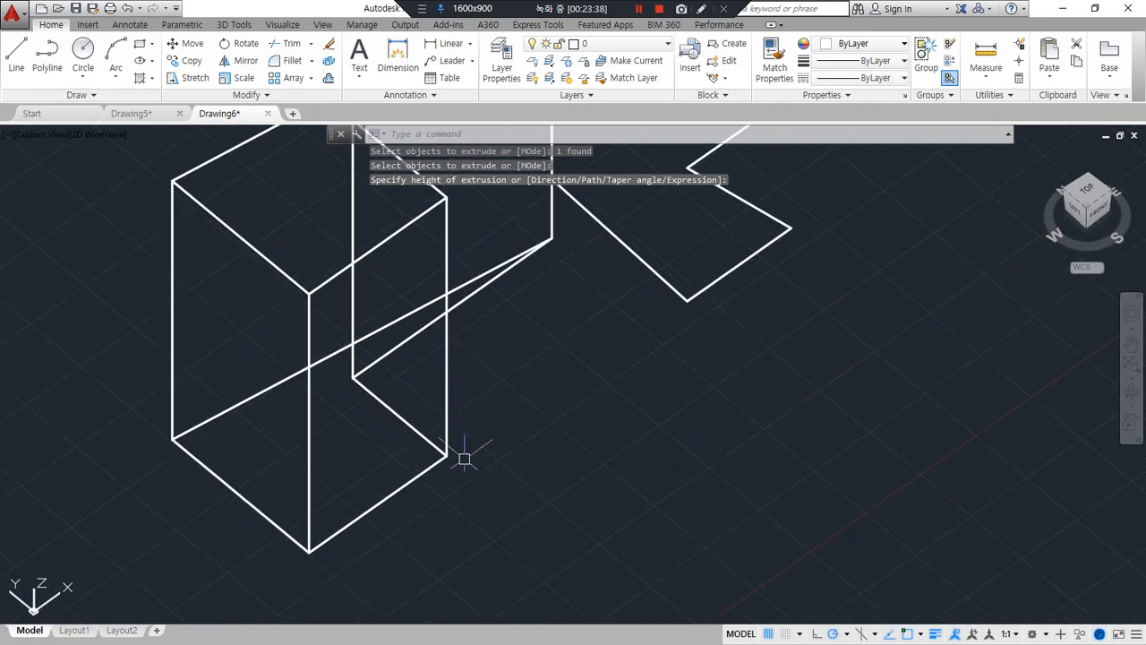
Extrude the second, open polyline upward with EXTRUDE to a height slightly lower than the first extruded shape
scroll(462, 458, "down", 2)
middle_click_drag(495, 465, 429, 462, "shift")
middle_click_drag(520, 411, 478, 466)
type("ext")
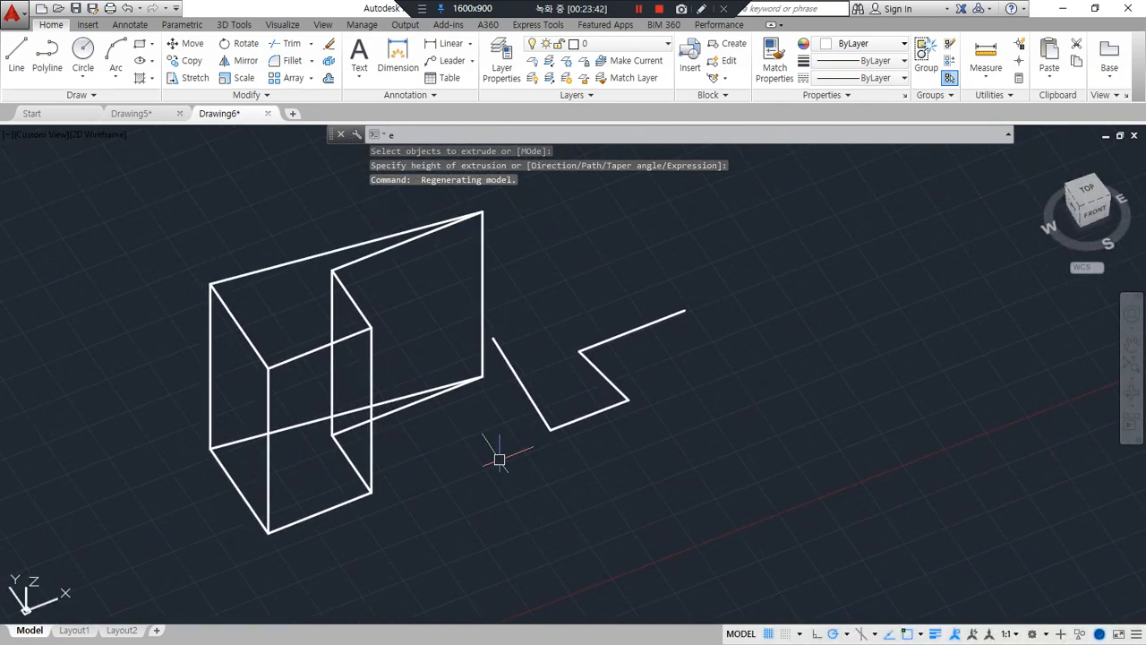
key("Return")
left_click(555, 427)
key("Return")
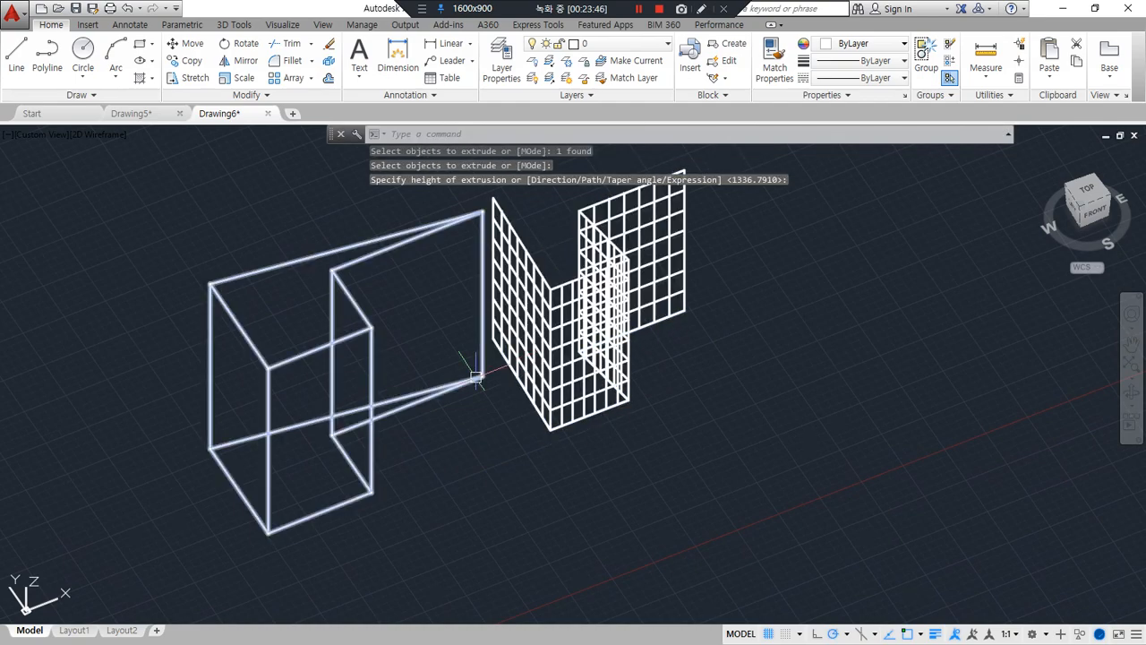
middle_click_drag(467, 371, 486, 431)
key("ctrl+alt+d")
left_click_drag(368, 229, 367, 309)
left_click_drag(338, 292, 367, 309)
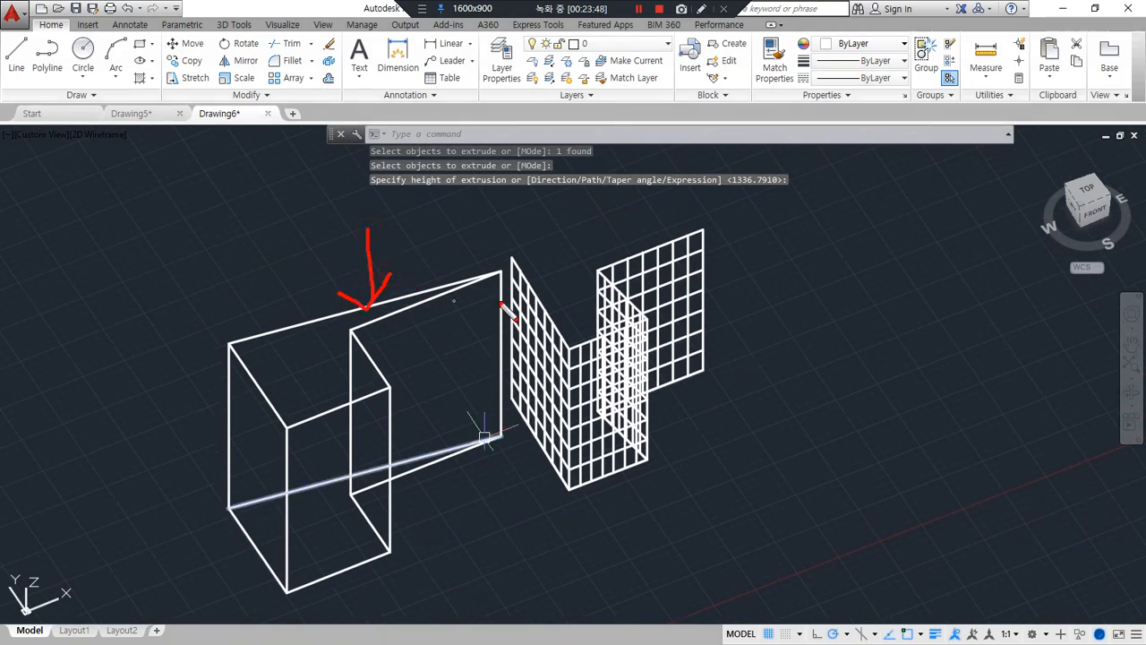
left_click_drag(790, 284, 695, 289)
mouse_move(725, 268)
left_mouse_down()
mouse_move(695, 288)
mouse_move(730, 315)
left_mouse_up()
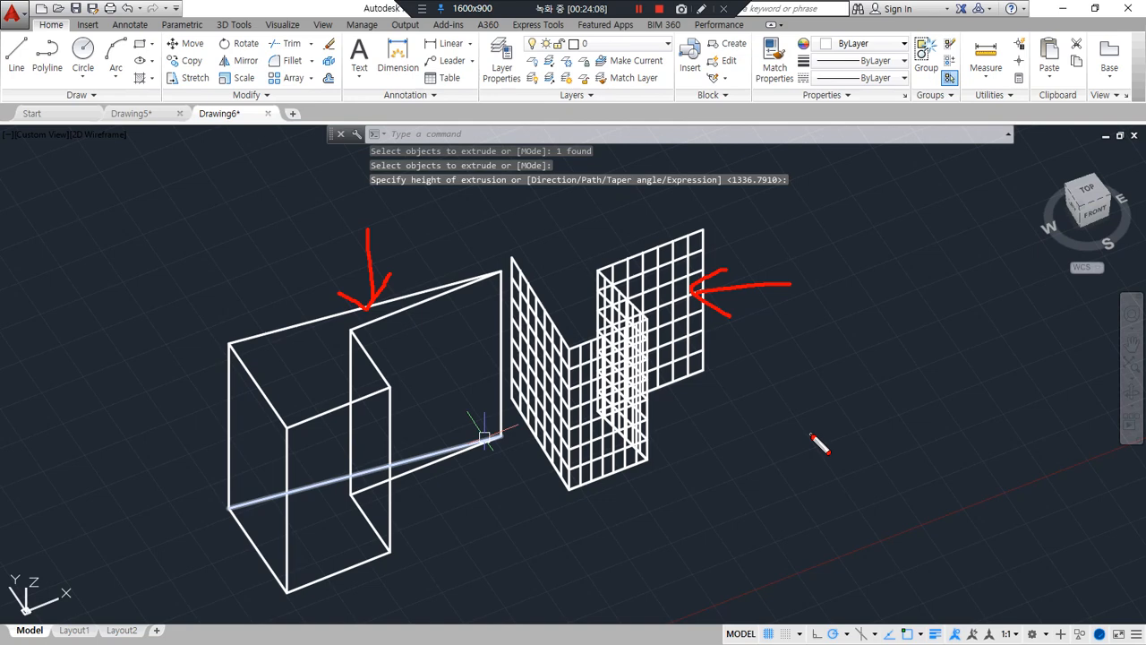
mouse_move(673, 440)
left_mouse_down()
mouse_move(524, 333)
mouse_move(721, 342)
mouse_move(591, 452)
mouse_move(627, 218)
mouse_move(706, 448)
left_mouse_up()
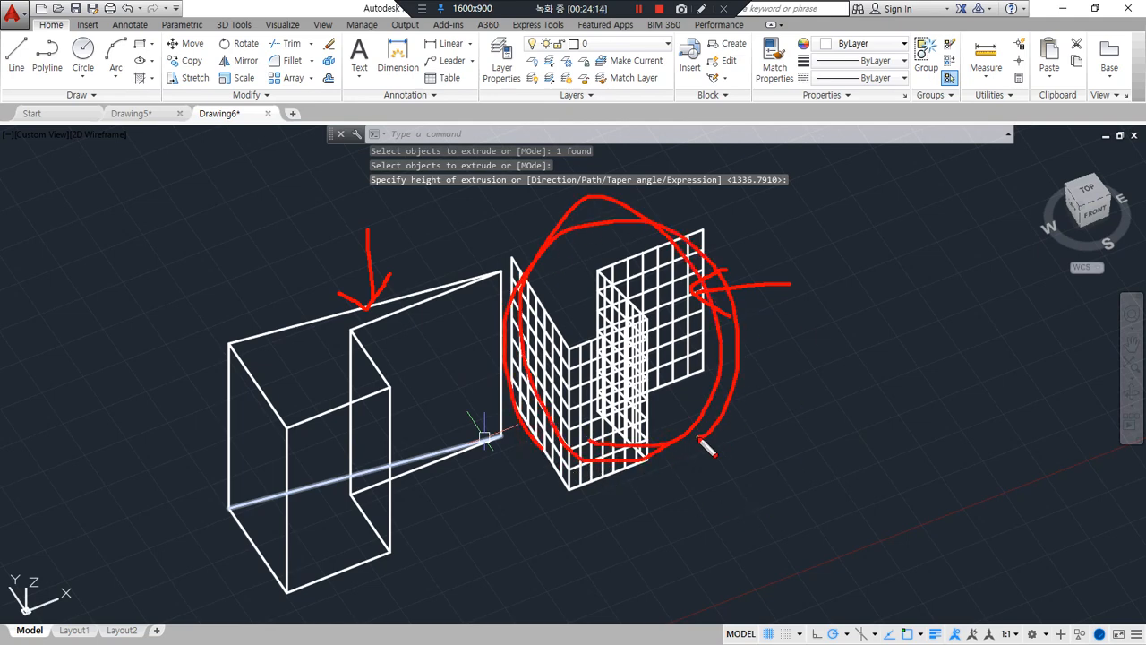
mouse_move(346, 475)
left_mouse_down()
mouse_move(313, 479)
mouse_move(402, 298)
mouse_move(417, 477)
left_mouse_up()
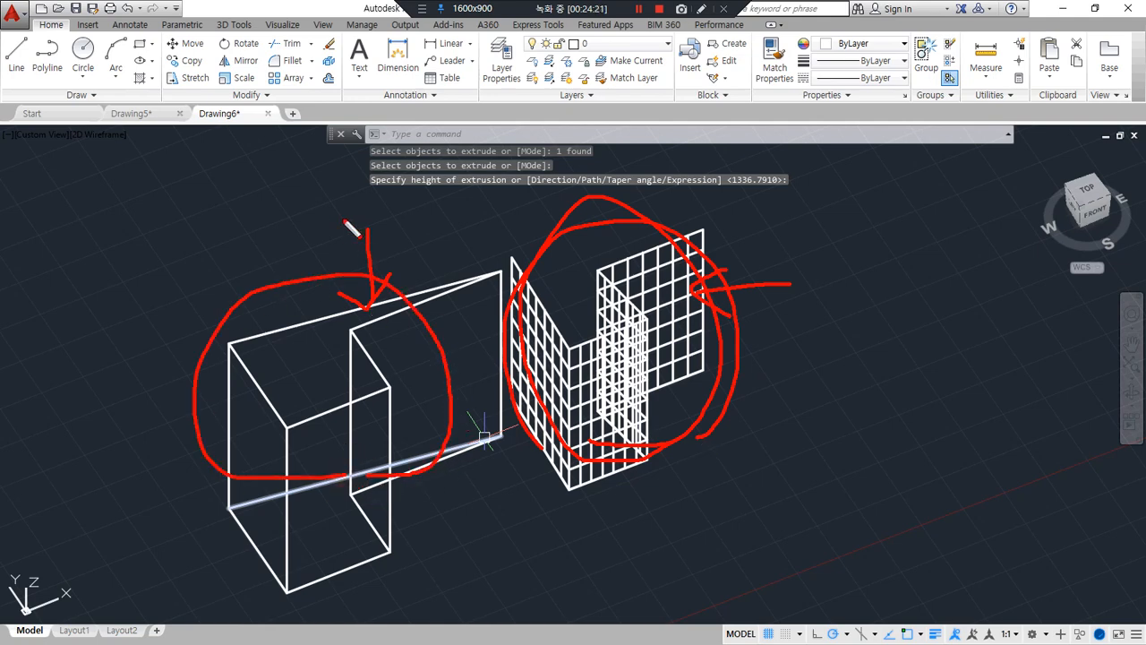
mouse_move(322, 229)
left_mouse_down()
mouse_move(333, 309)
mouse_move(311, 286)
mouse_move(356, 296)
left_mouse_up()
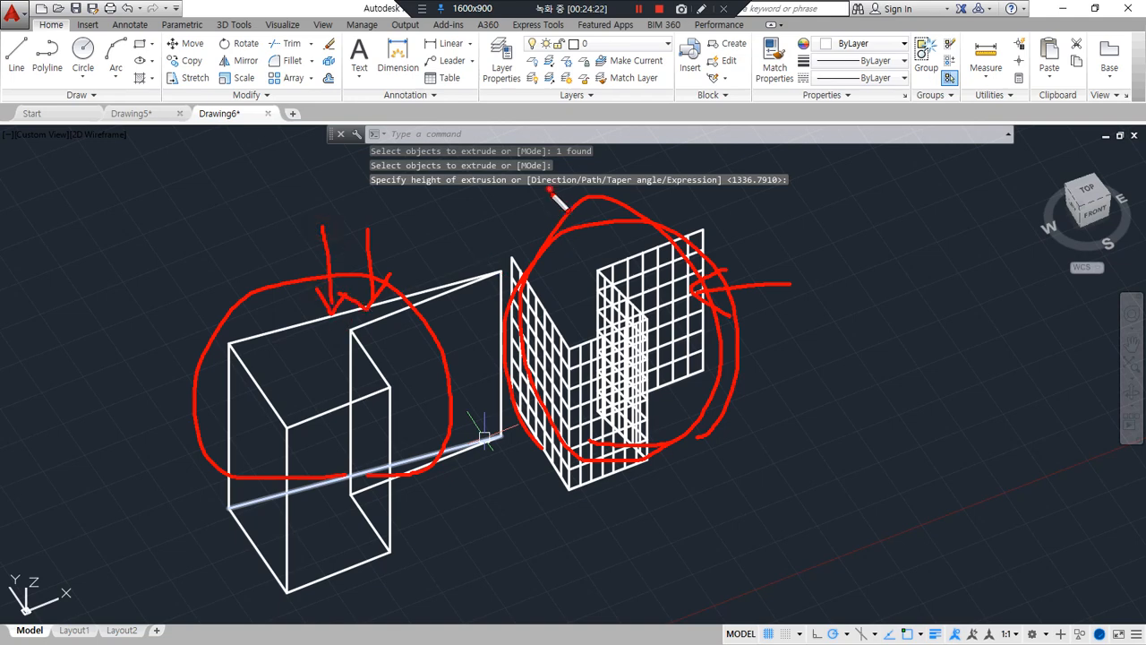
mouse_move(549, 188)
left_mouse_down()
mouse_move(568, 269)
mouse_move(543, 260)
left_mouse_up()
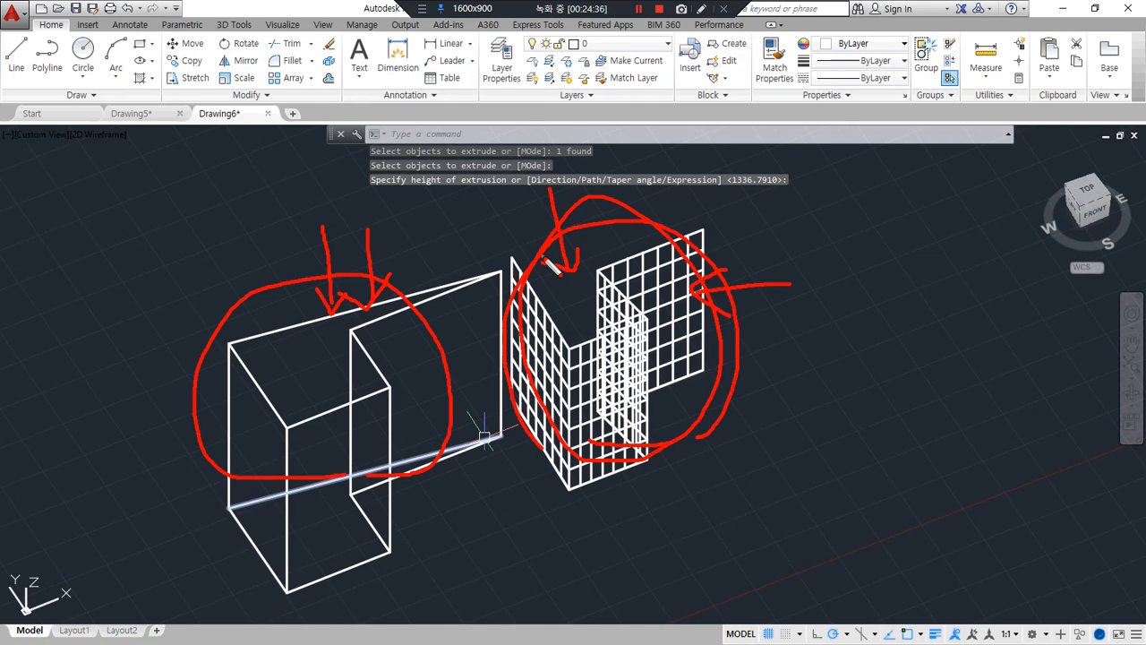
Undo the extrusions of both shapes, back to the two flat polylines
key("Escape")
key("ctrl+z")
key("ctrl+z")
key("ctrl+z")
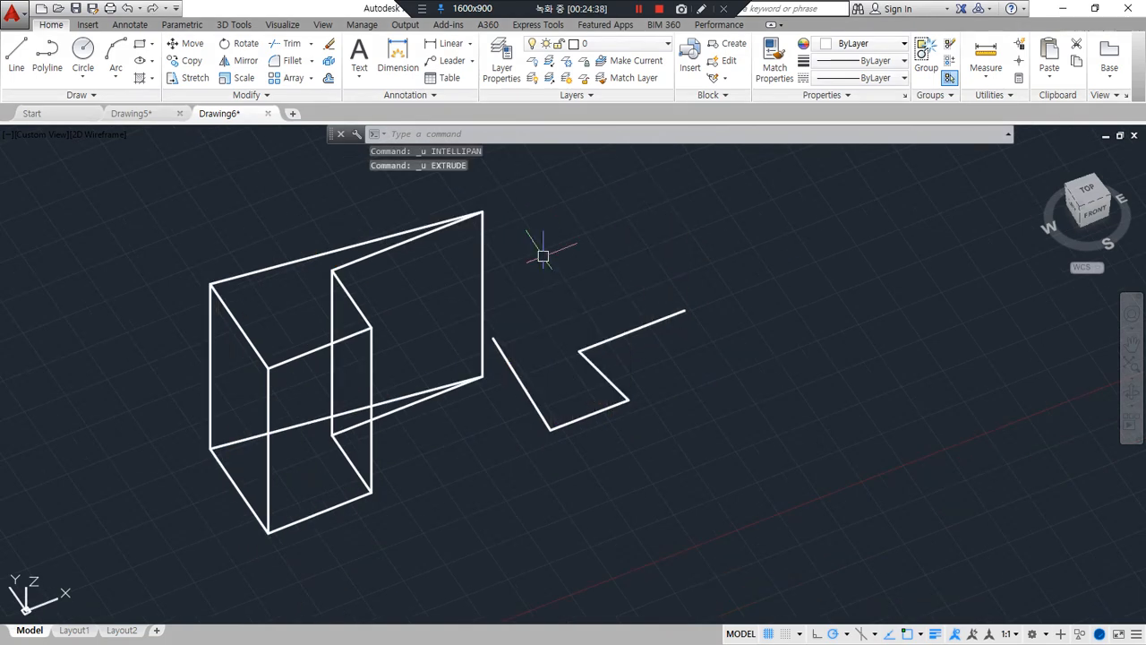
key("ctrl+z")
key("ctrl+z")
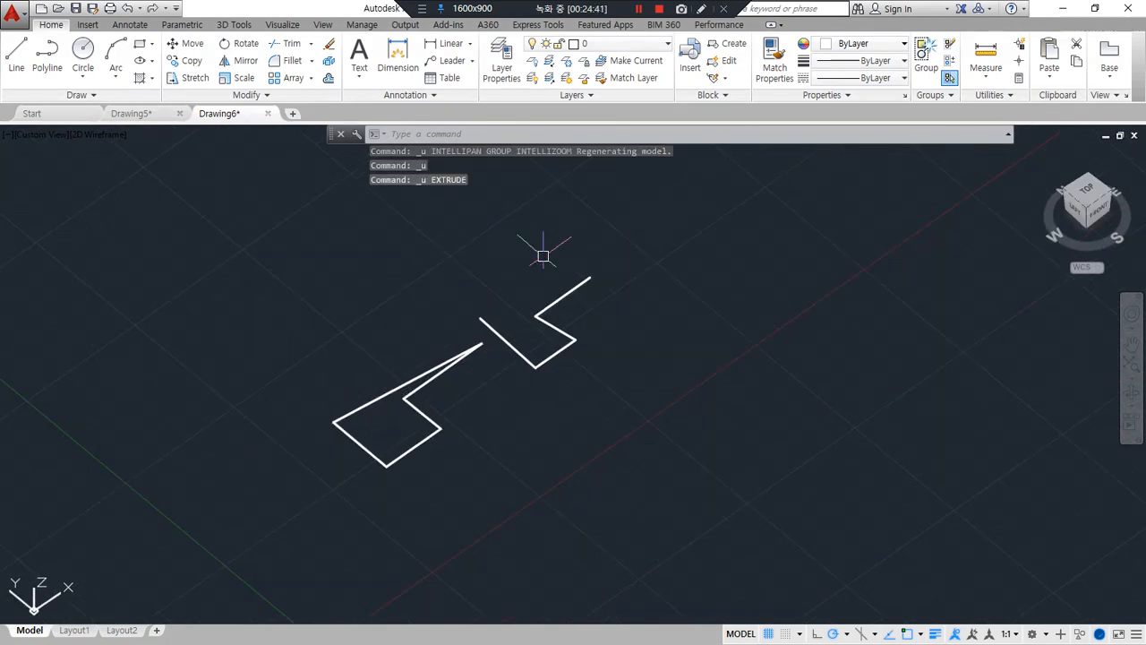
Draw connected lines from the open polyline's upper end: about 476 units at 90°, a short offset segment, and a crossing line back to its other end
scroll(543, 256, "up", 2)
middle_click_drag(597, 273, 614, 313)
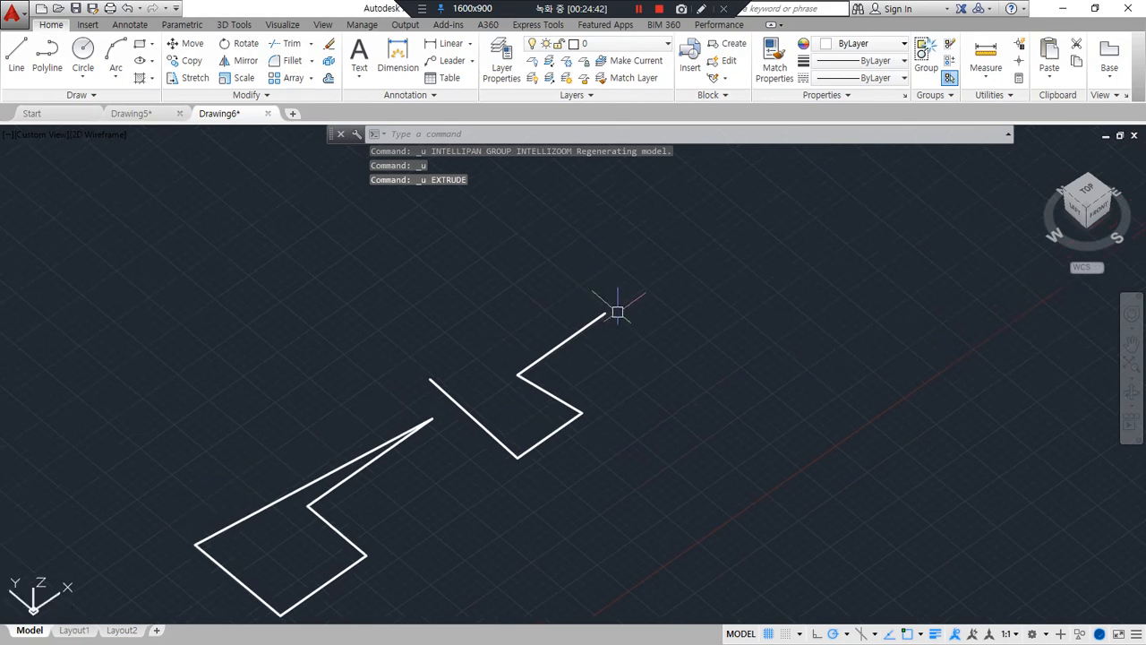
type("1")
key("Return")
left_click(605, 313)
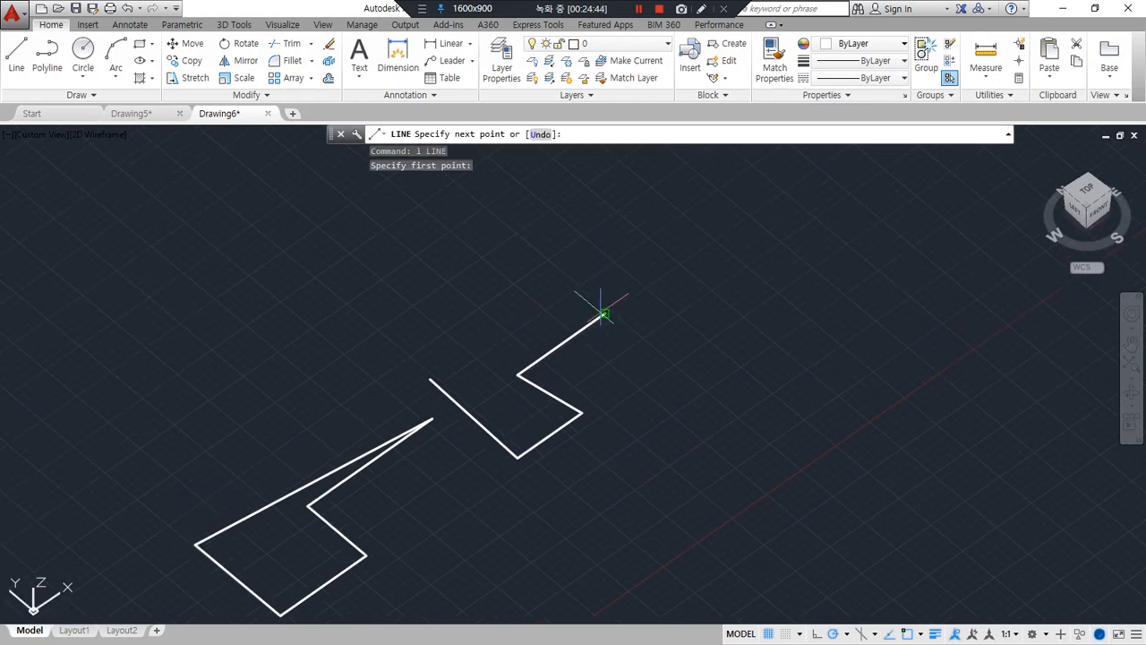
left_click(546, 265)
left_click(545, 264)
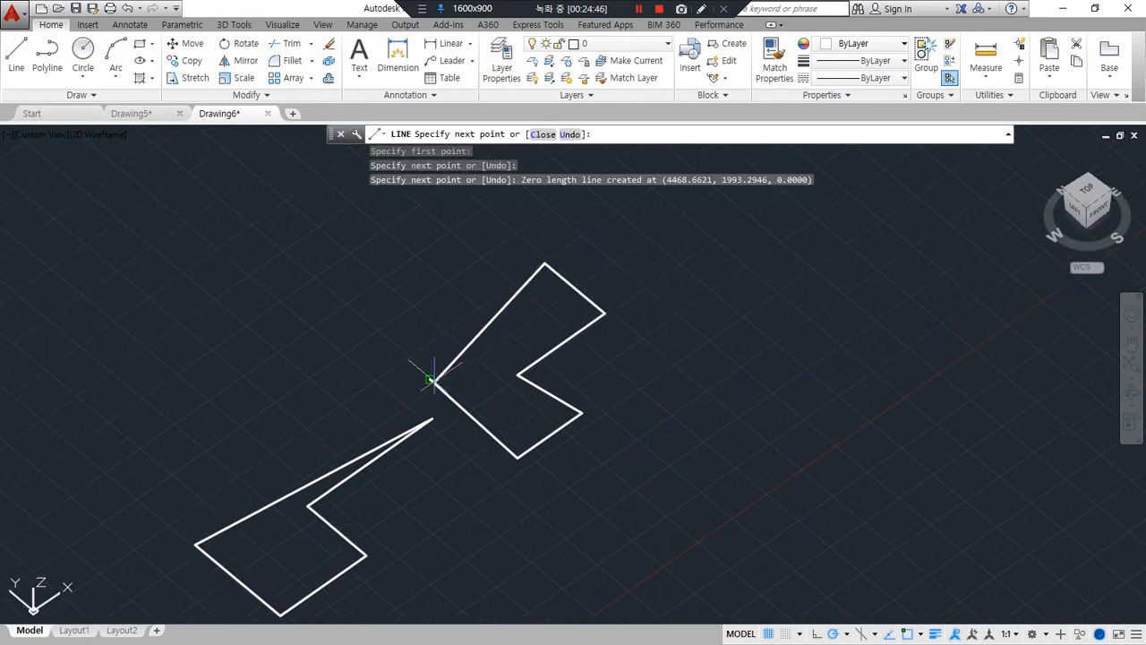
scroll(583, 250, "up", 3)
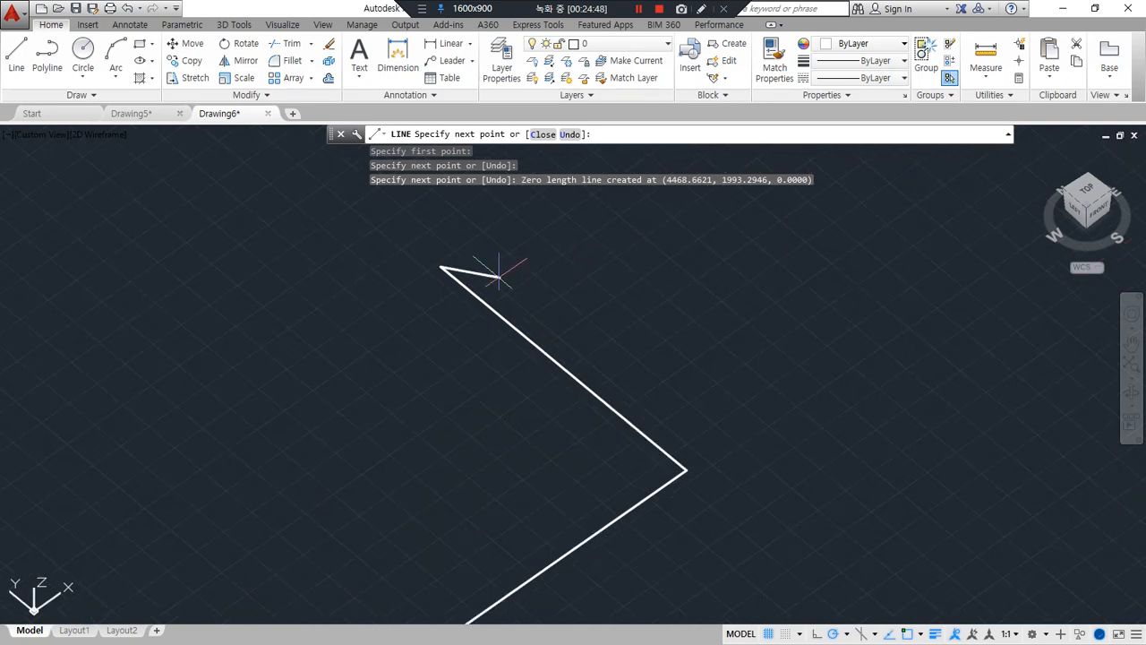
key("ctrl+z")
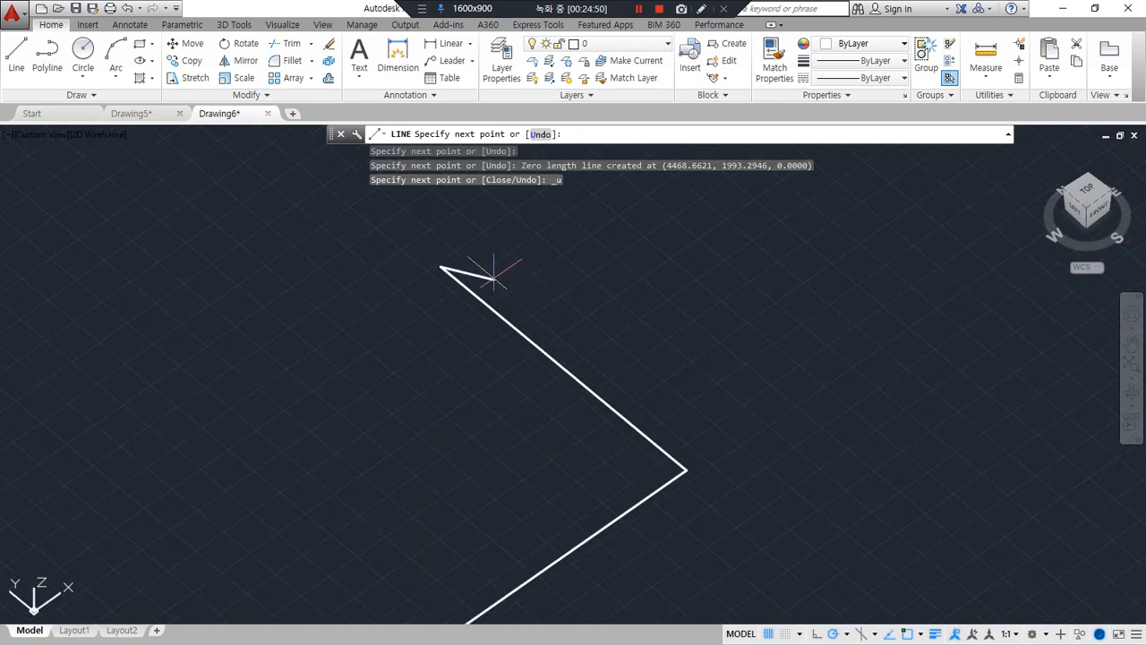
left_click(500, 273)
scroll(379, 331, "down", 1)
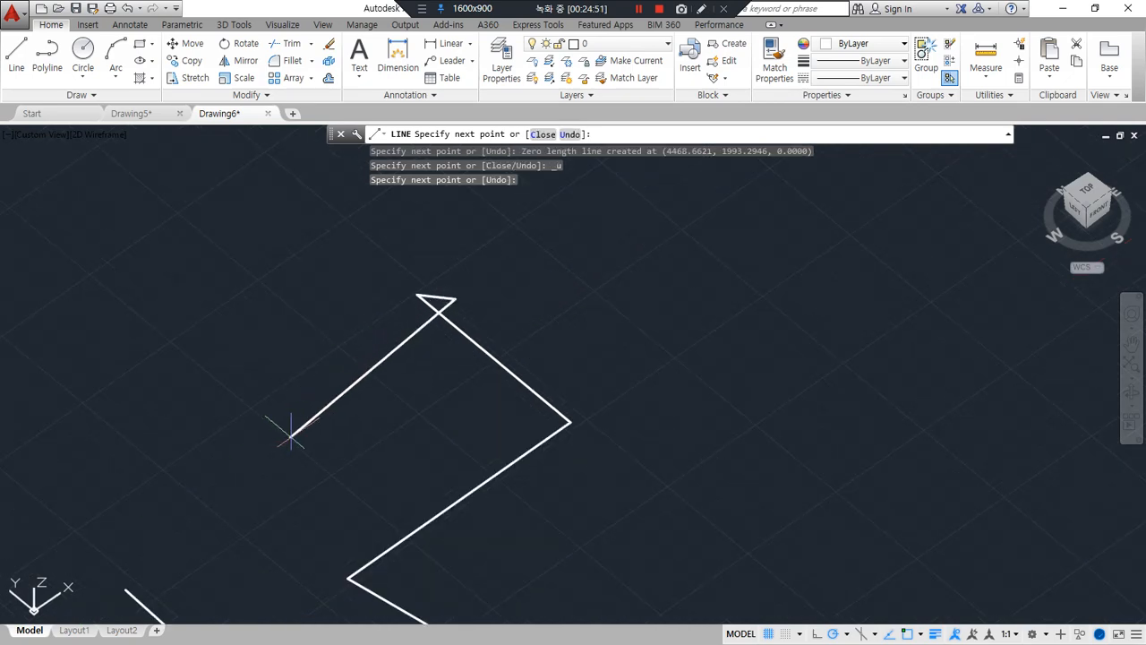
left_click(128, 588)
key("Escape")
Join the open polyline and the three new line segments into one polyline with JOIN
middle_click_drag(316, 468, 430, 404)
type("j")
key("Return")
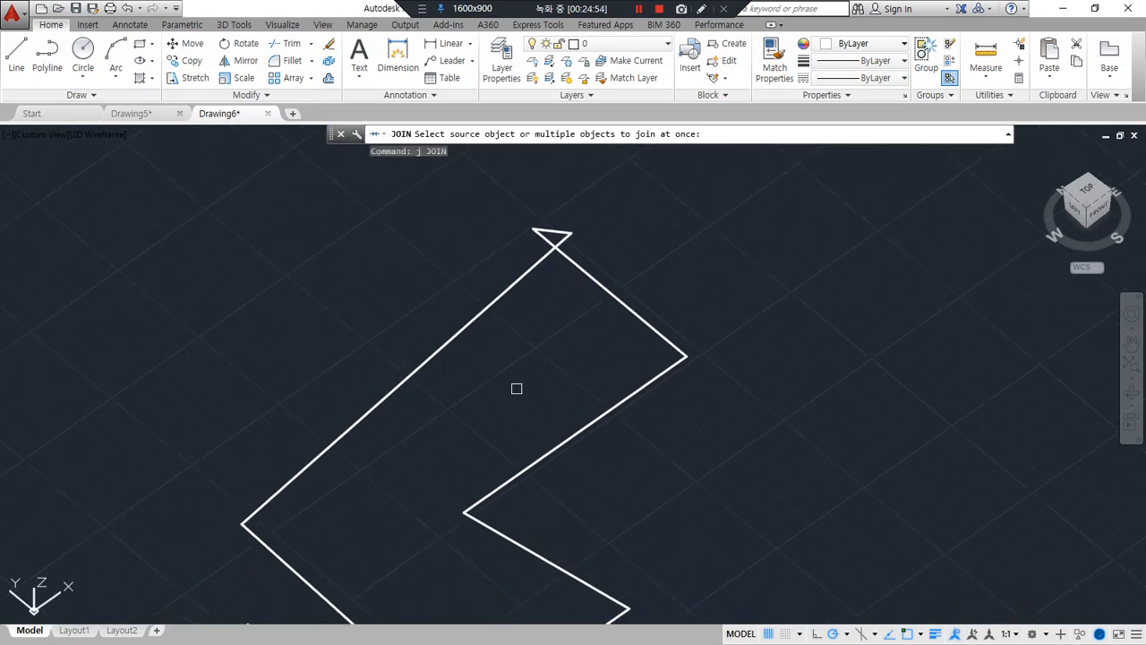
left_click(585, 442)
left_click(643, 248)
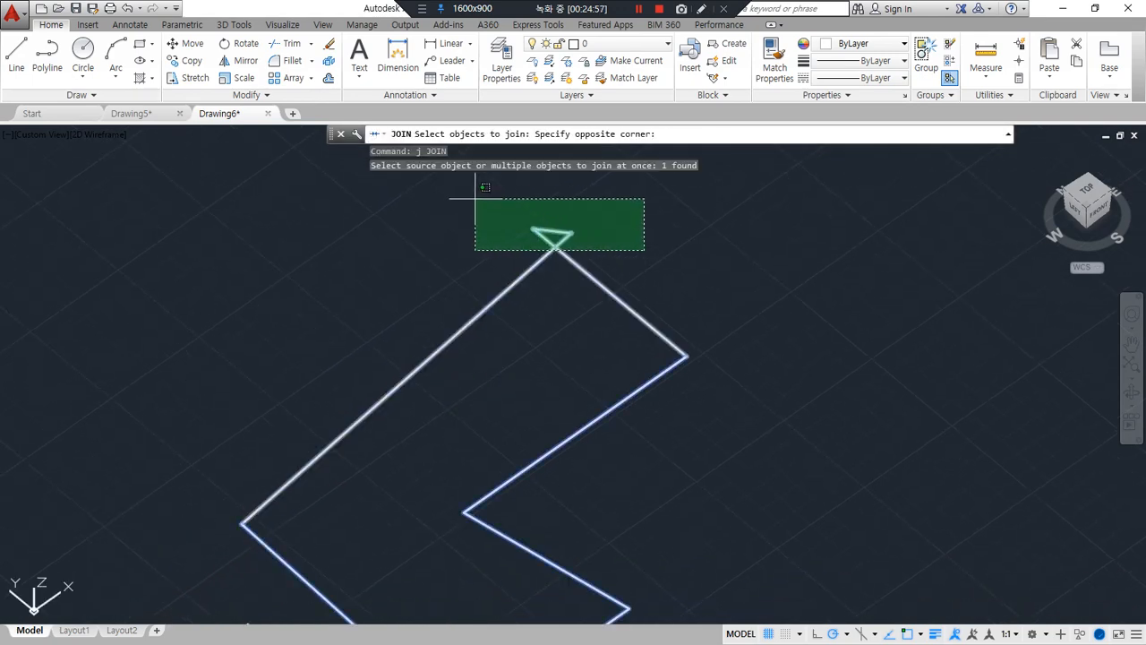
left_click(464, 204)
key("Return")
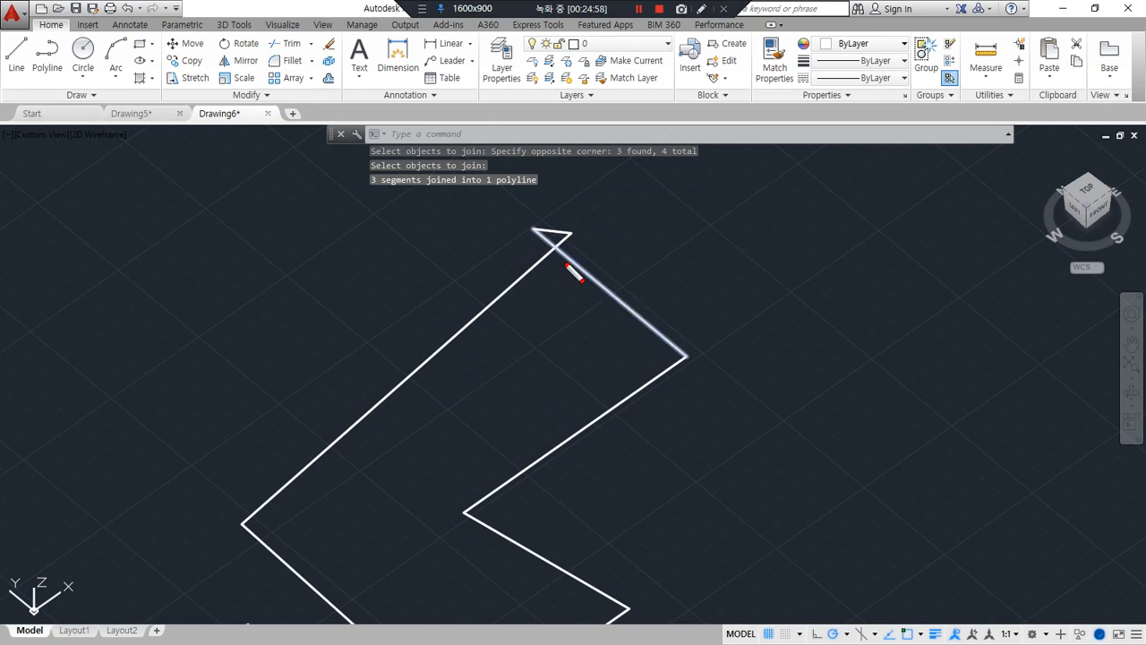
Examine the corner where the joined polyline's segments cross each other
mouse_move(564, 266)
left_mouse_down()
mouse_move(515, 196)
mouse_move(552, 283)
left_mouse_up()
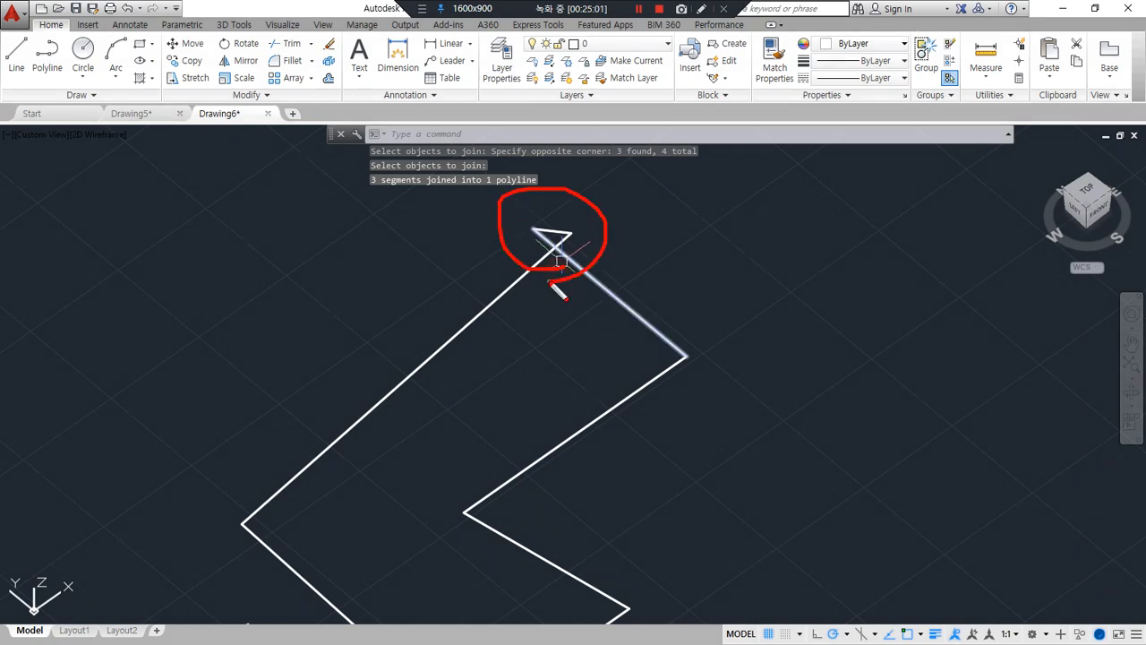
scroll(551, 255, "up", 4)
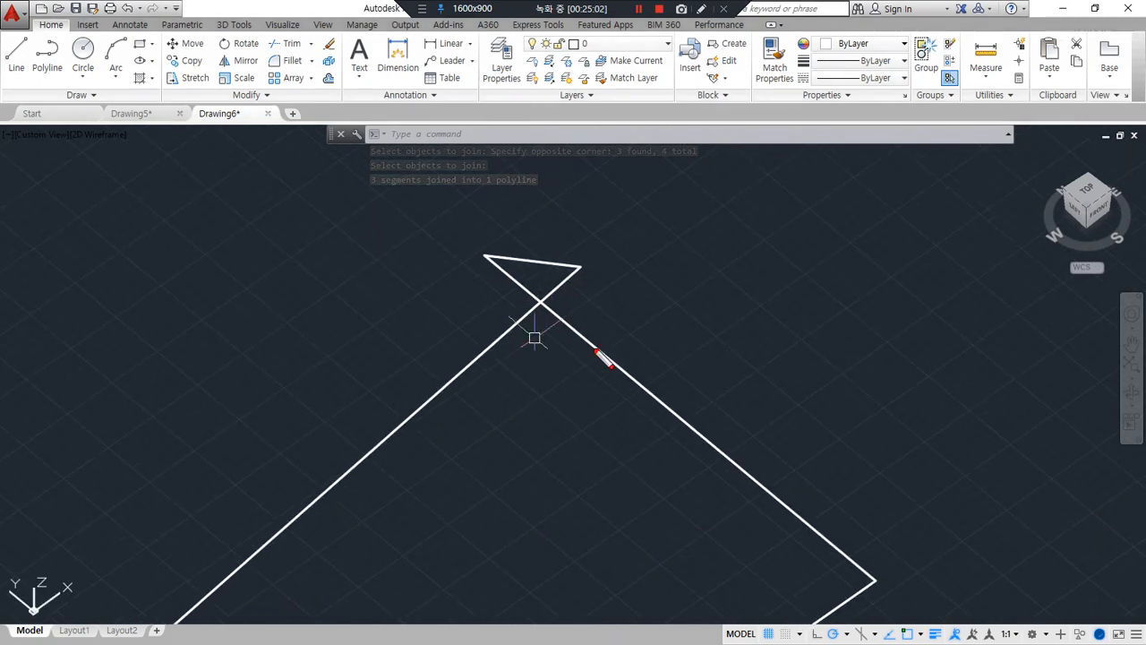
left_click_drag(596, 351, 596, 257)
left_click_drag(591, 336, 462, 238)
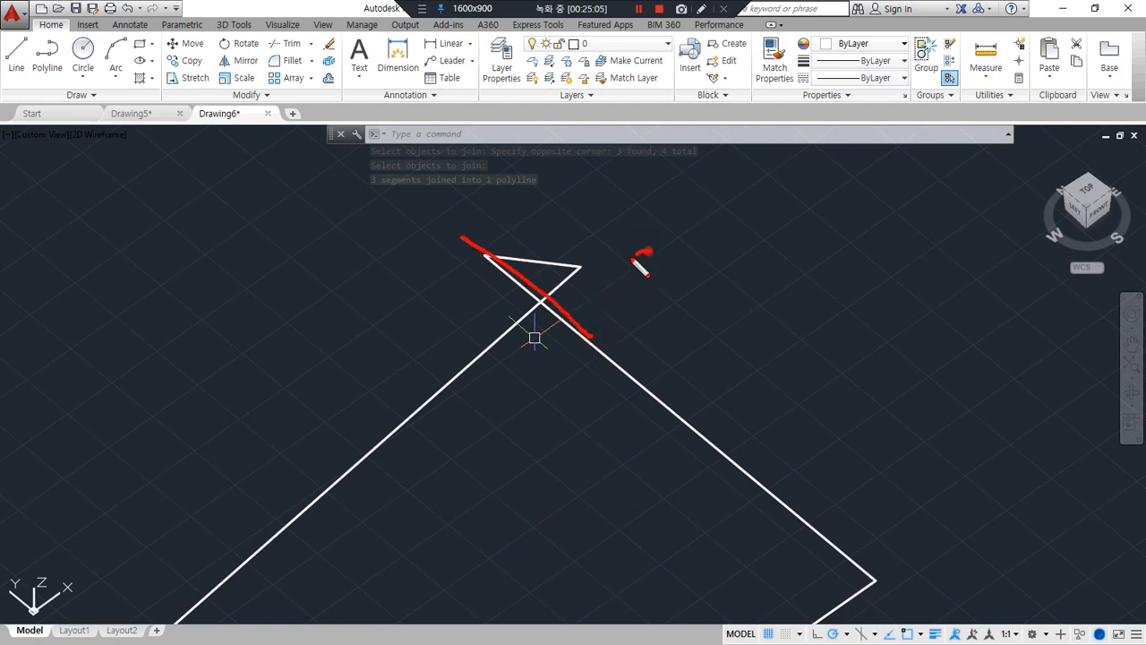
left_click_drag(642, 254, 413, 419)
scroll(501, 421, "down", 4)
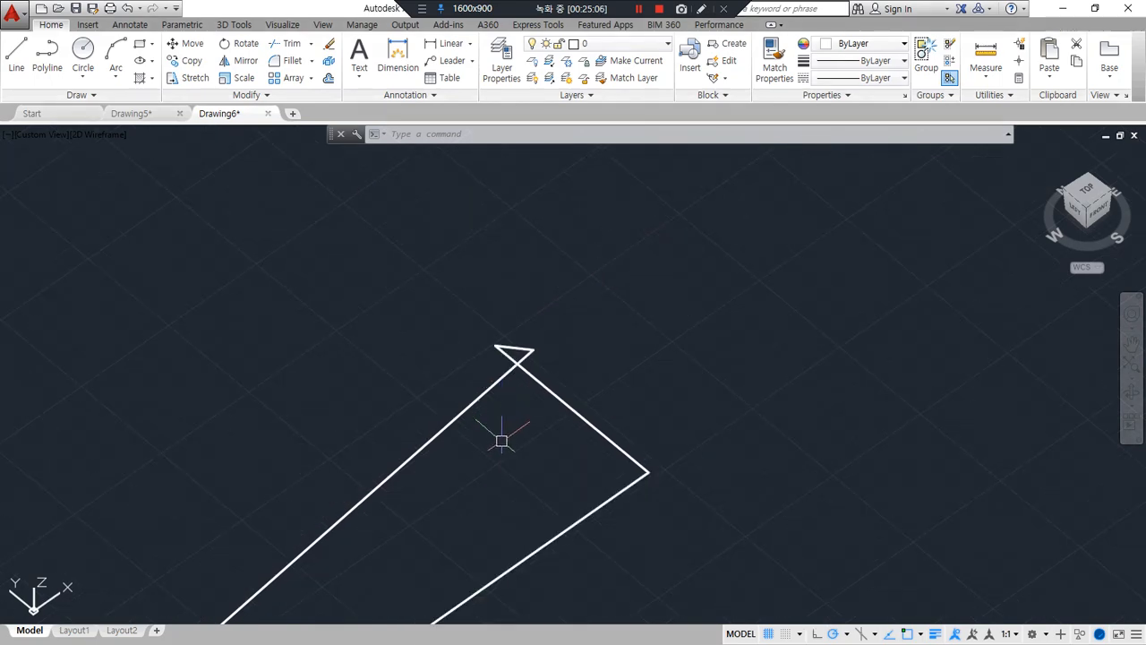
middle_click_drag(502, 440, 607, 270)
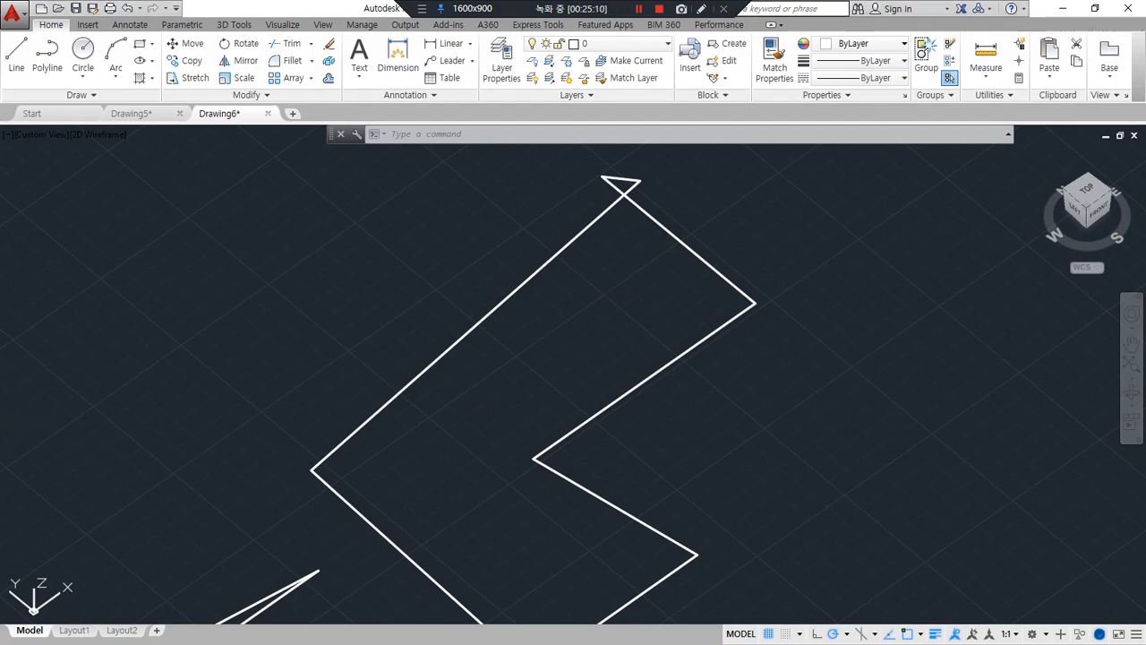
Switch to the Notepad notes and review the rules on closed curves and twisted shapes (꼬인도형) under Solid 명령
key("alt+Tab")
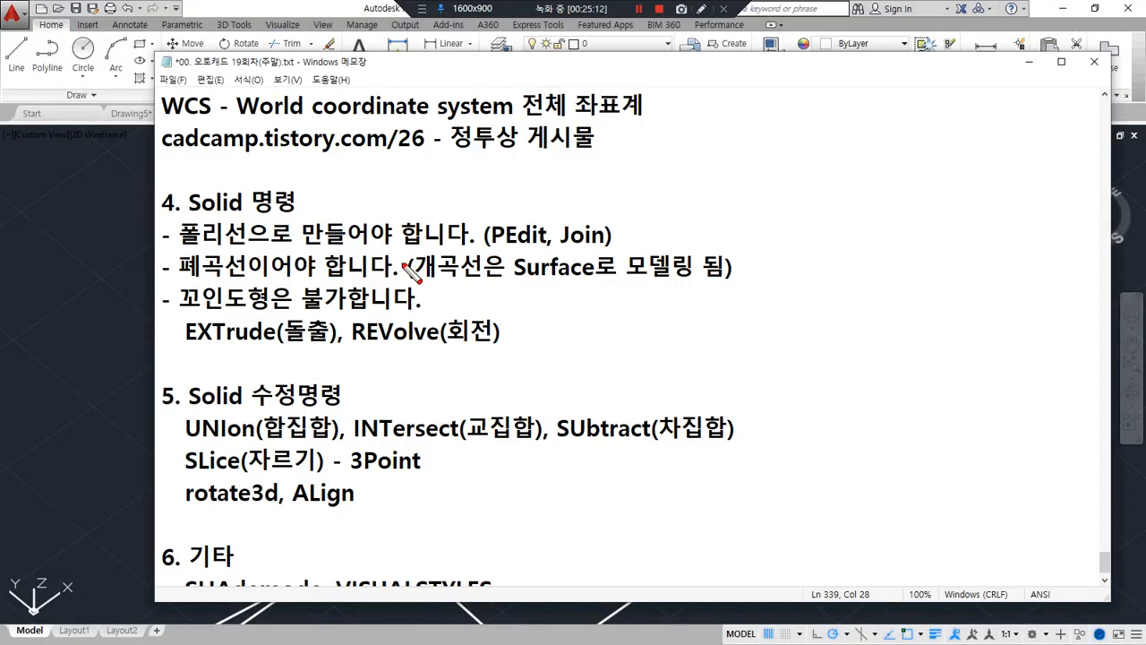
left_click_drag(205, 270, 703, 267)
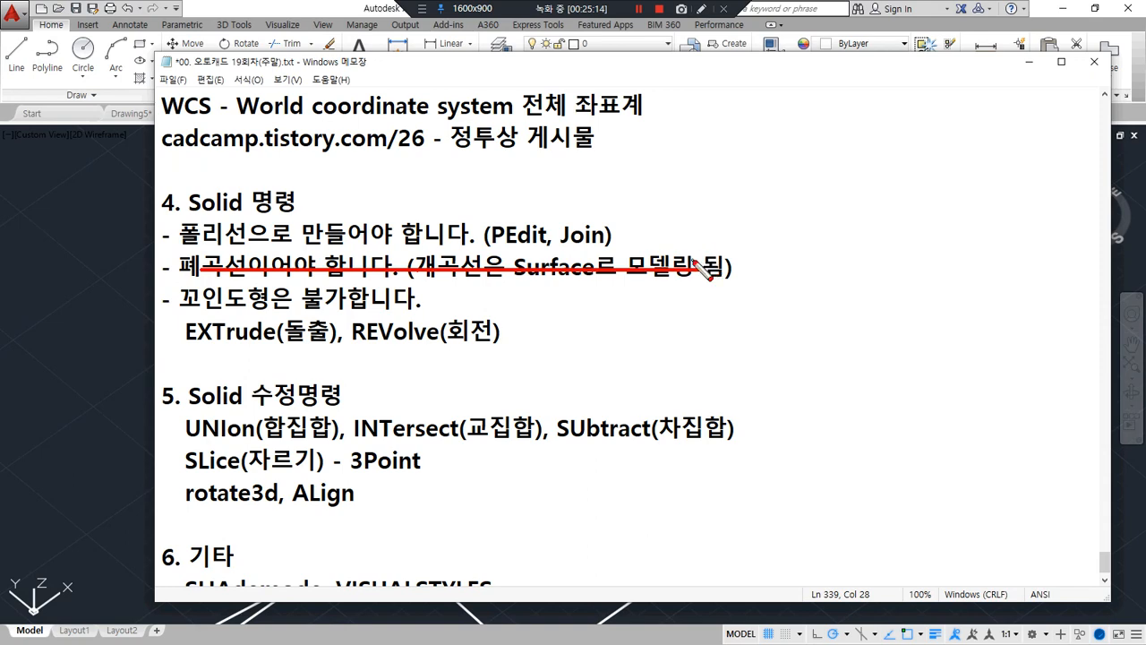
left_click_drag(179, 315, 417, 305)
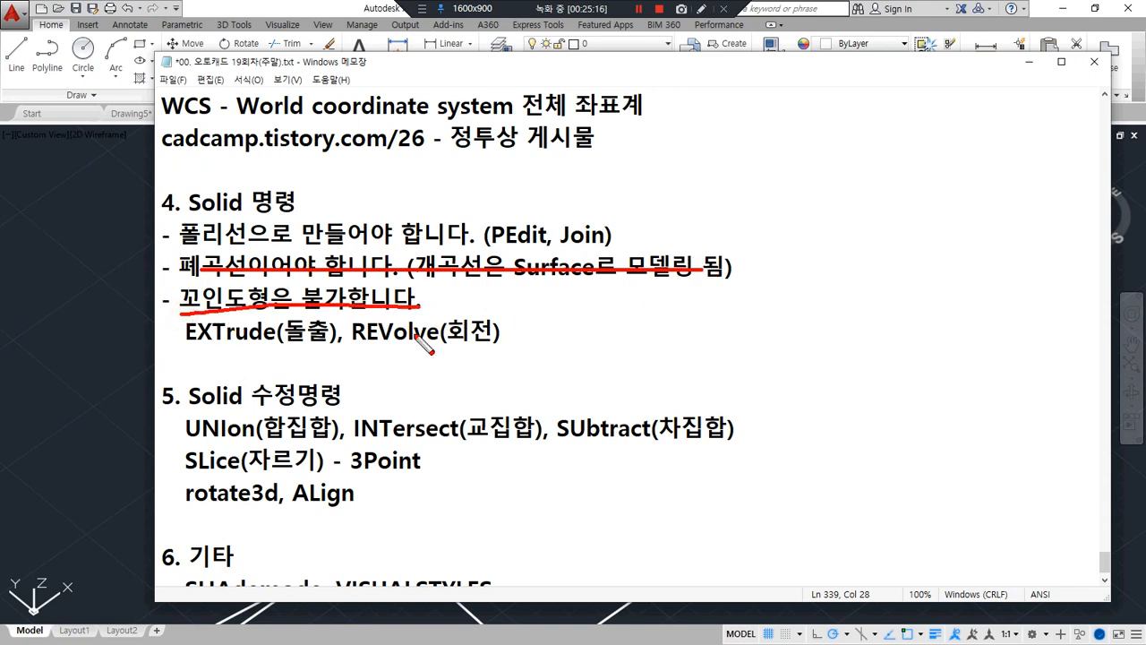
key("Escape")
Return to the AutoCAD drawing and try to extrude the self-crossing polyline
left_click(305, 17)
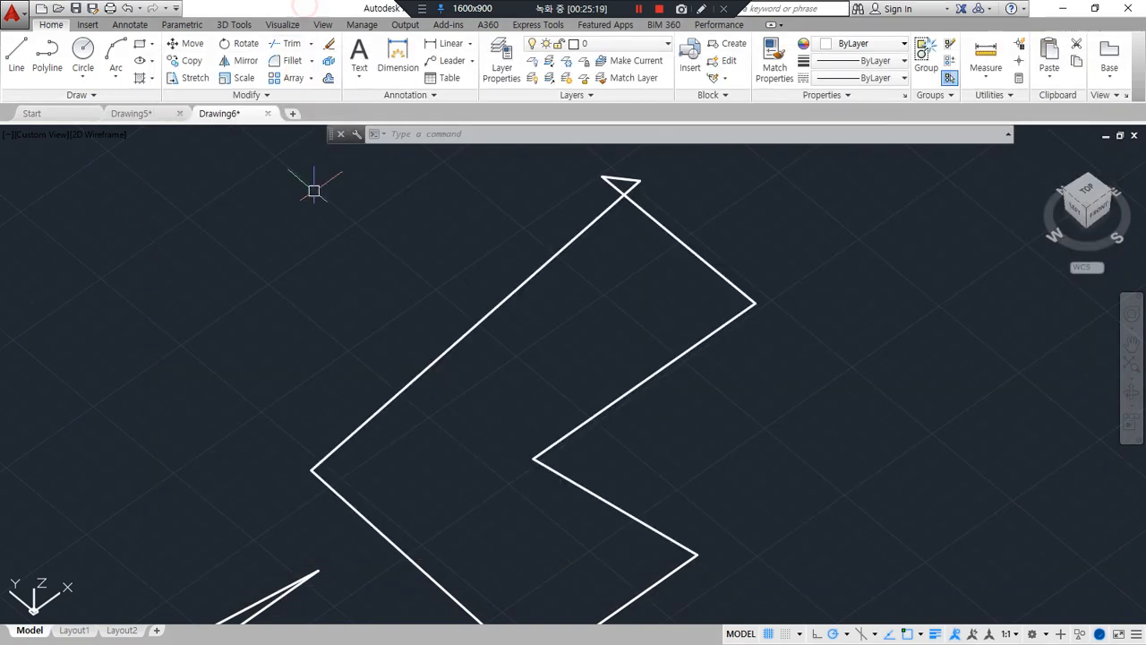
type("ext")
key("Return")
left_click(603, 399)
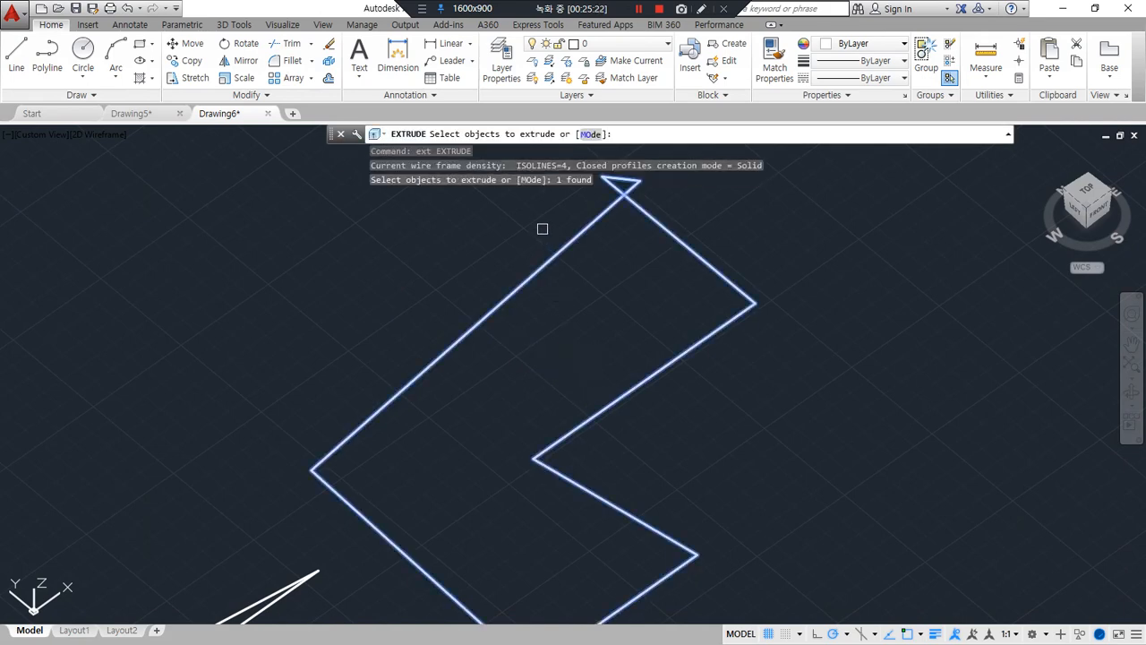
key("F2")
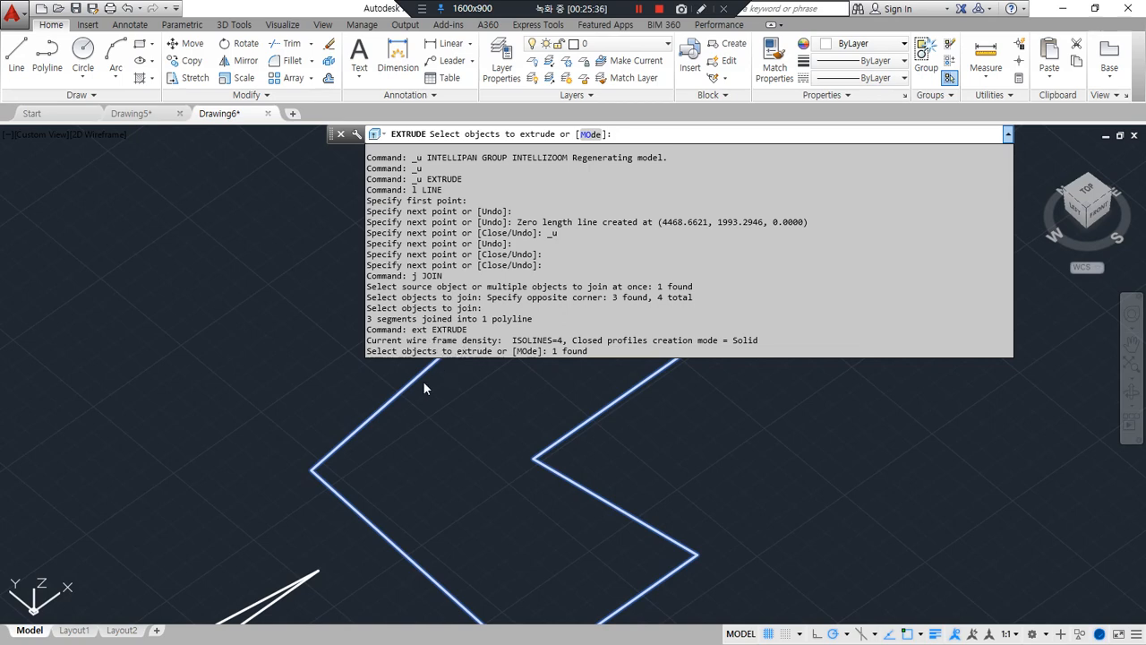
key("Return")
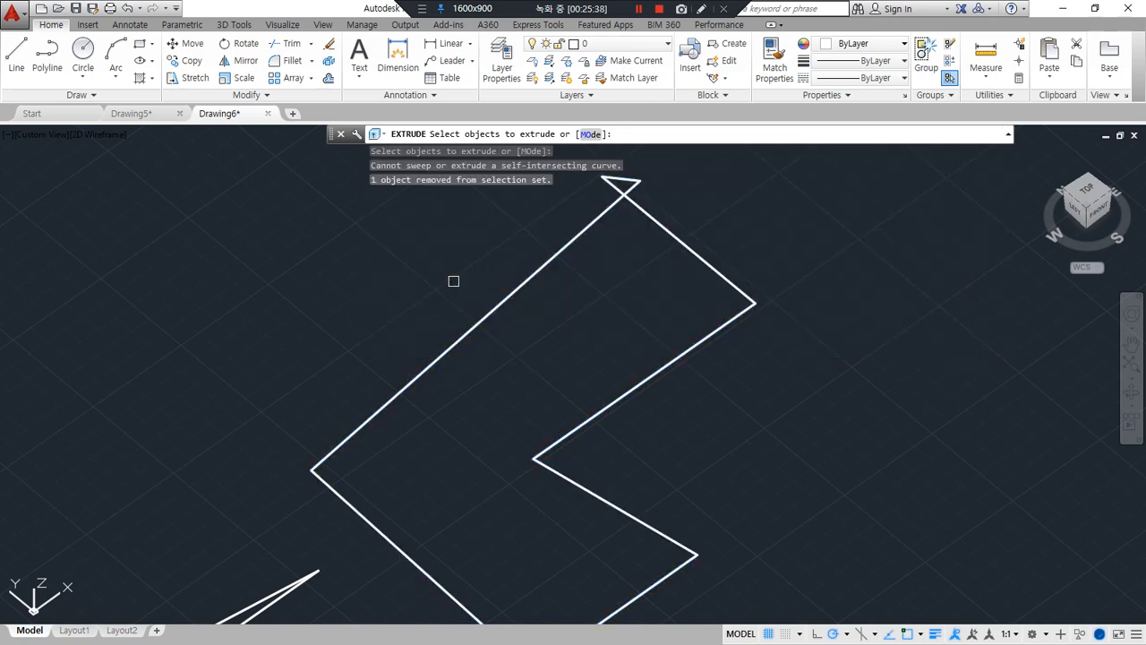
key("Escape")
Open the command history and highlight the message about the attempted extrusion
key("F2")
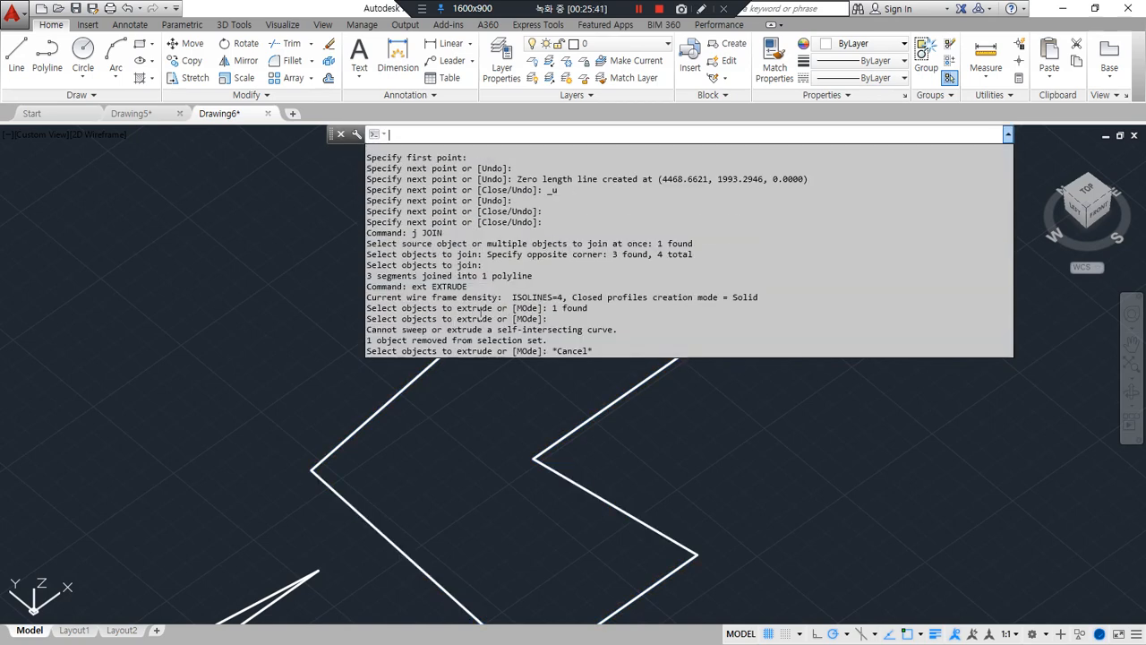
left_click_drag(617, 329, 361, 337)
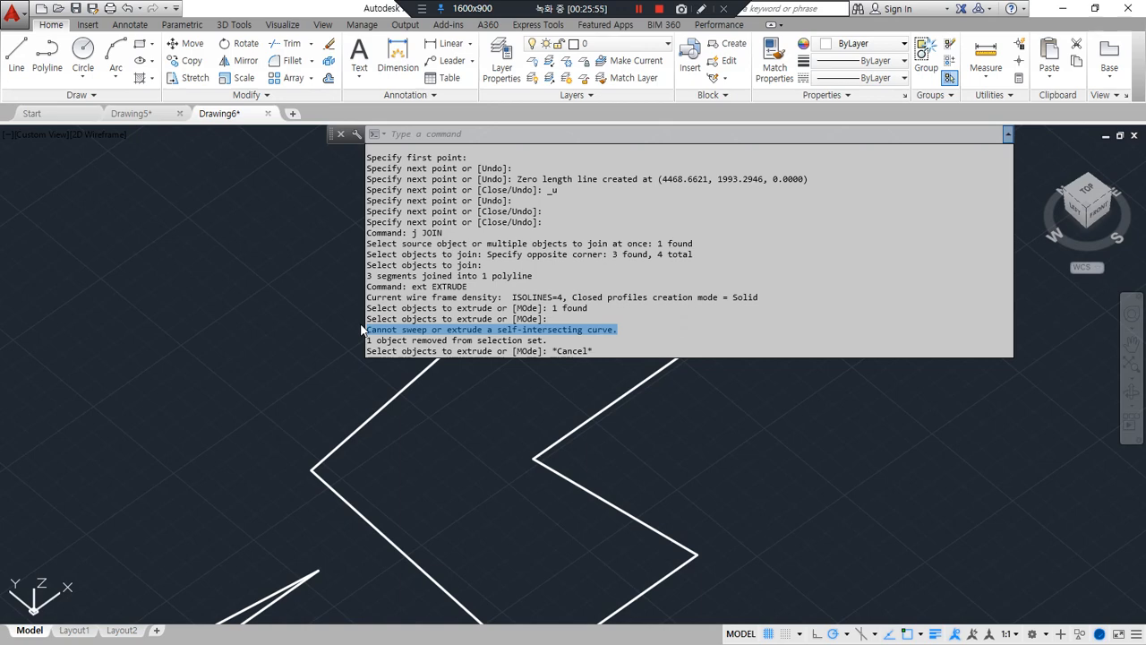
key("Escape")
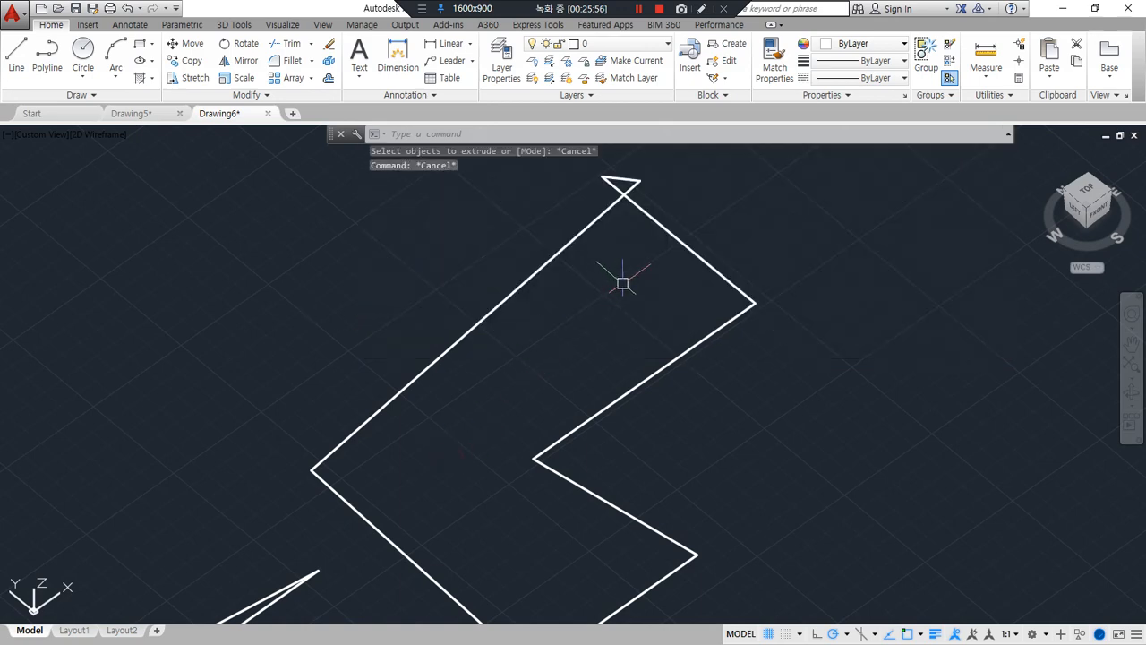
Fillet the two crossing segments with radius 0 to form a single sharp corner without the small loop
mouse_move(635, 250)
left_mouse_down()
mouse_move(587, 235)
mouse_move(690, 213)
left_mouse_up()
middle_click_drag(626, 224, 622, 287)
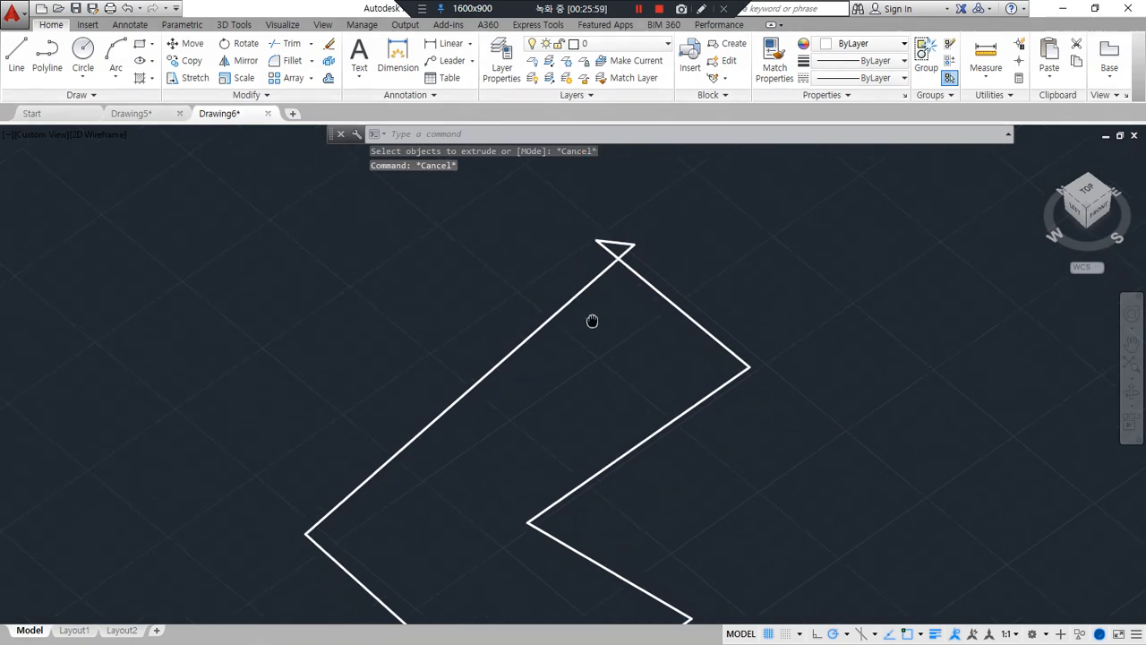
type("f")
key("Return")
left_click(636, 274)
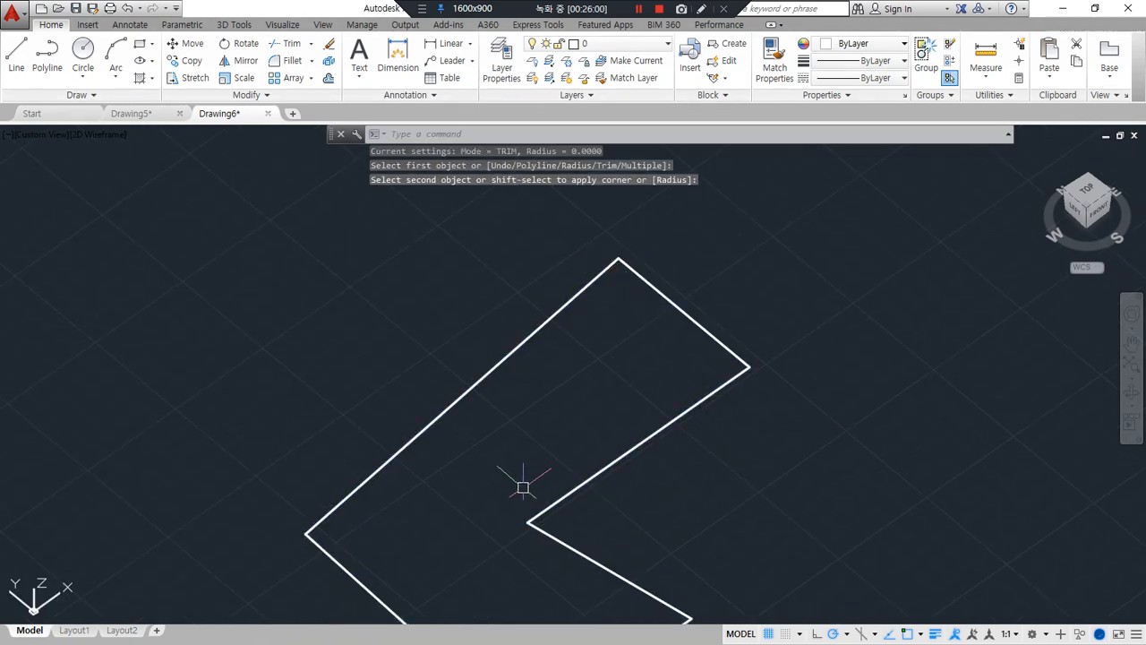
Extrude the corrected closed polyline upward into a solid with EXTRUDE
scroll(515, 484, "down", 5)
type("ext")
key("Return")
left_click(542, 413)
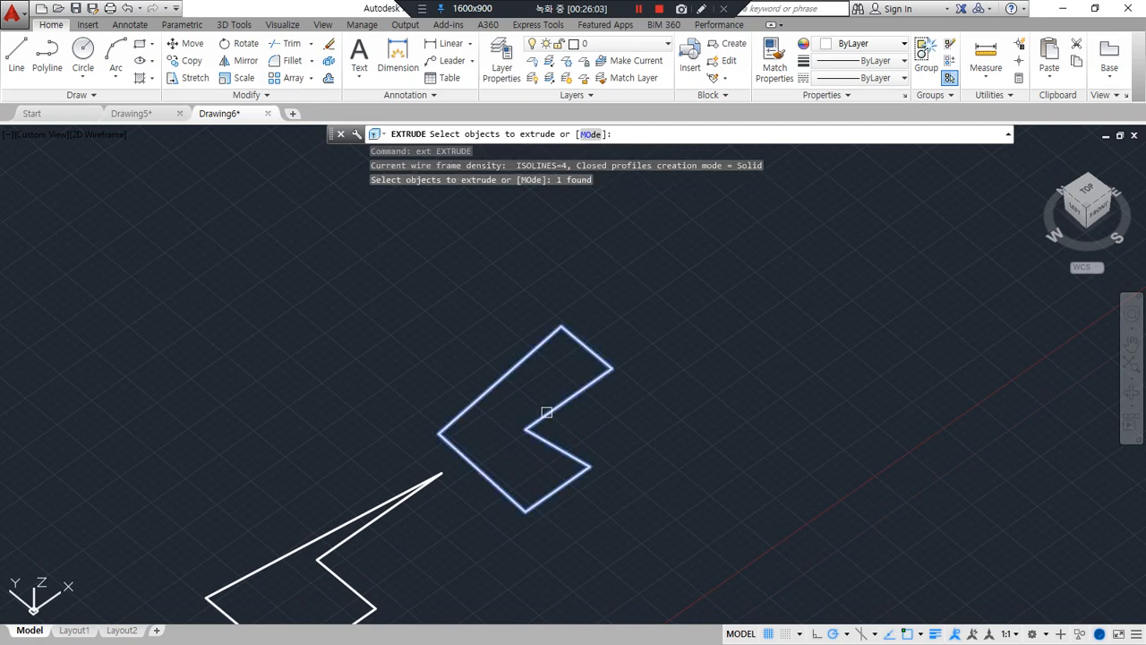
key("Return")
left_click(546, 309)
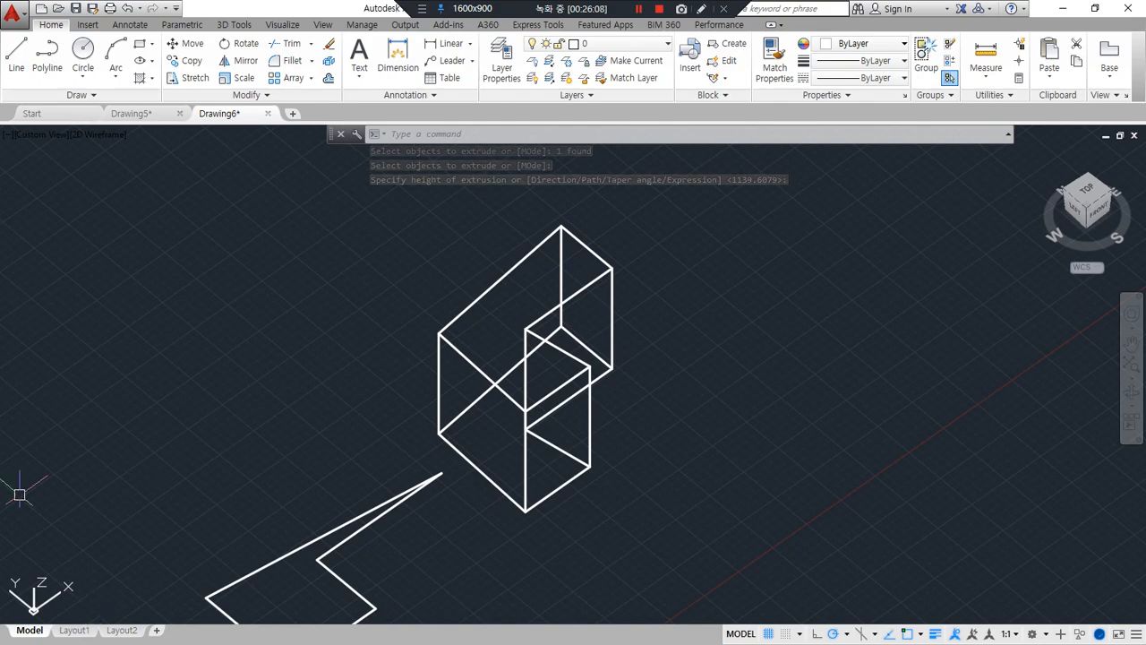
Switch to the Notepad notes and highlight the closed-curve rule, the word 꼬인도형 and the EXTrude(돌출) command
key("alt+Tab")
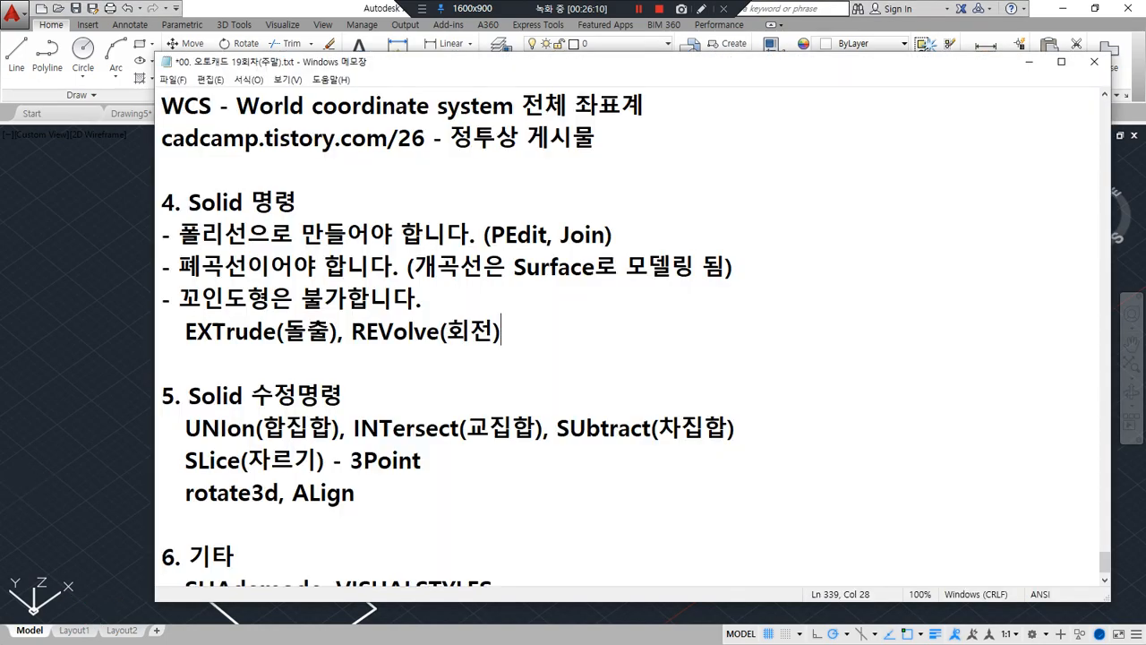
left_click_drag(614, 235, 407, 266)
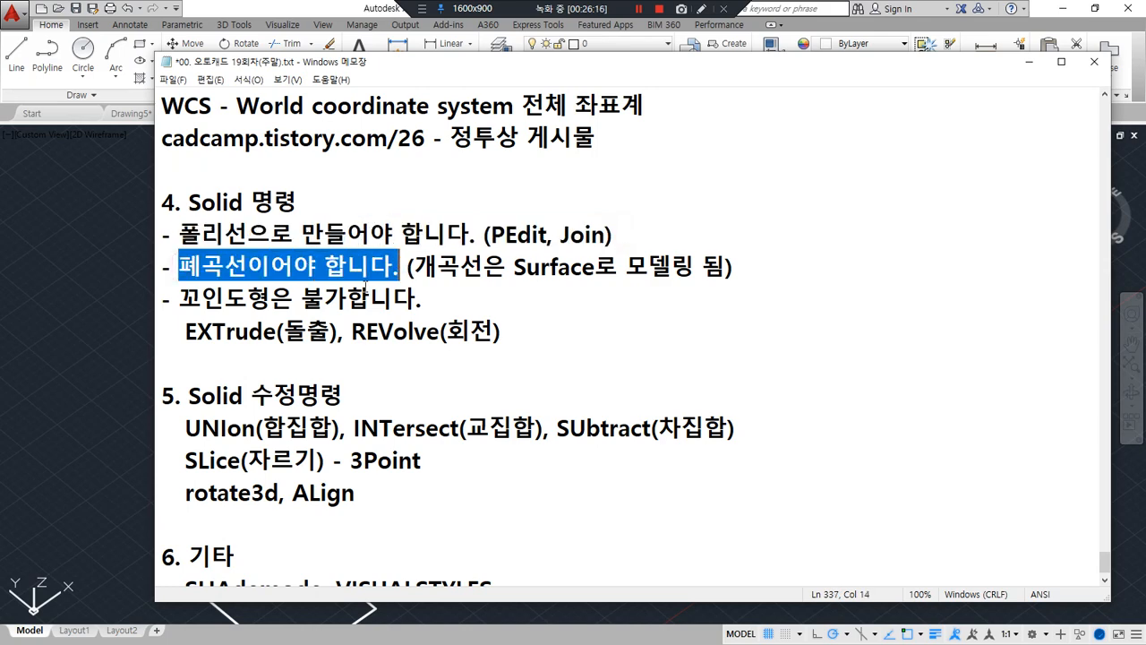
left_click_drag(271, 299, 181, 298)
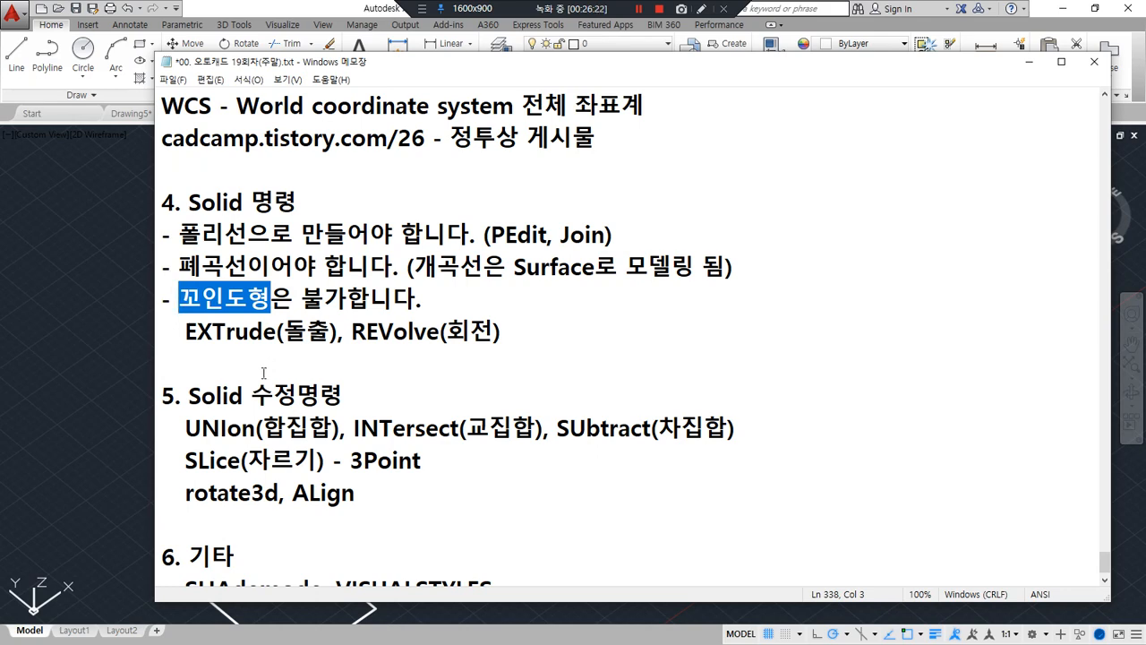
left_click_drag(337, 332, 186, 331)
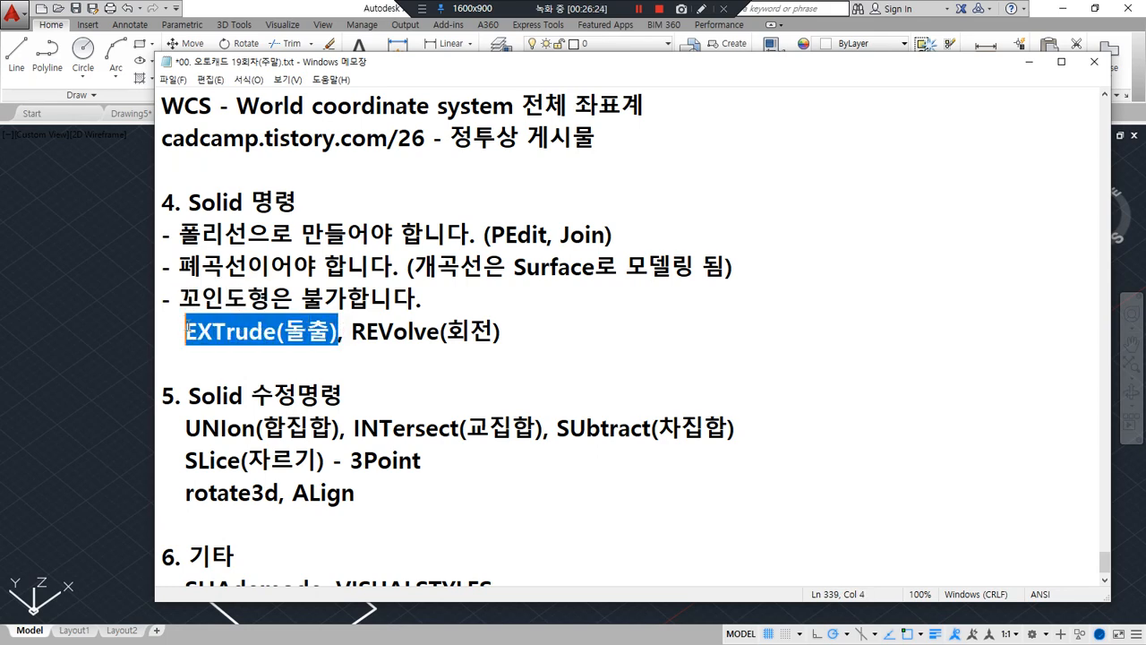
Switch back to AutoCAD and erase the extruded solid together with the remaining closed polyline
left_click(22, 489)
scroll(409, 435, "down", 3)
left_click(558, 557)
left_click(394, 447)
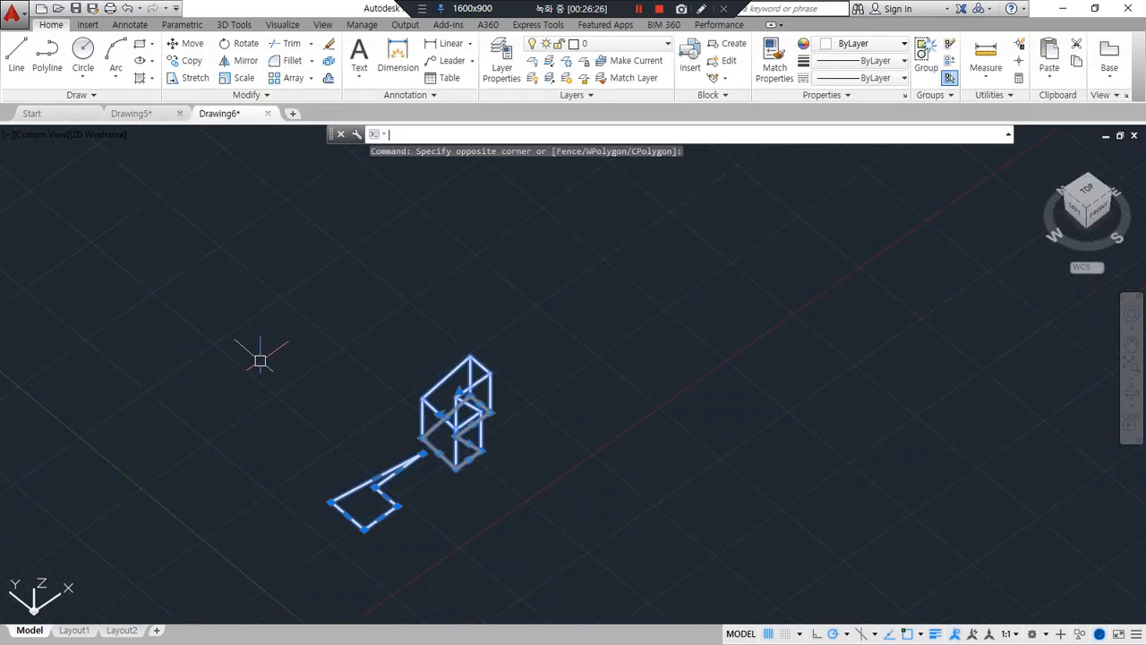
type("e")
key("Return")
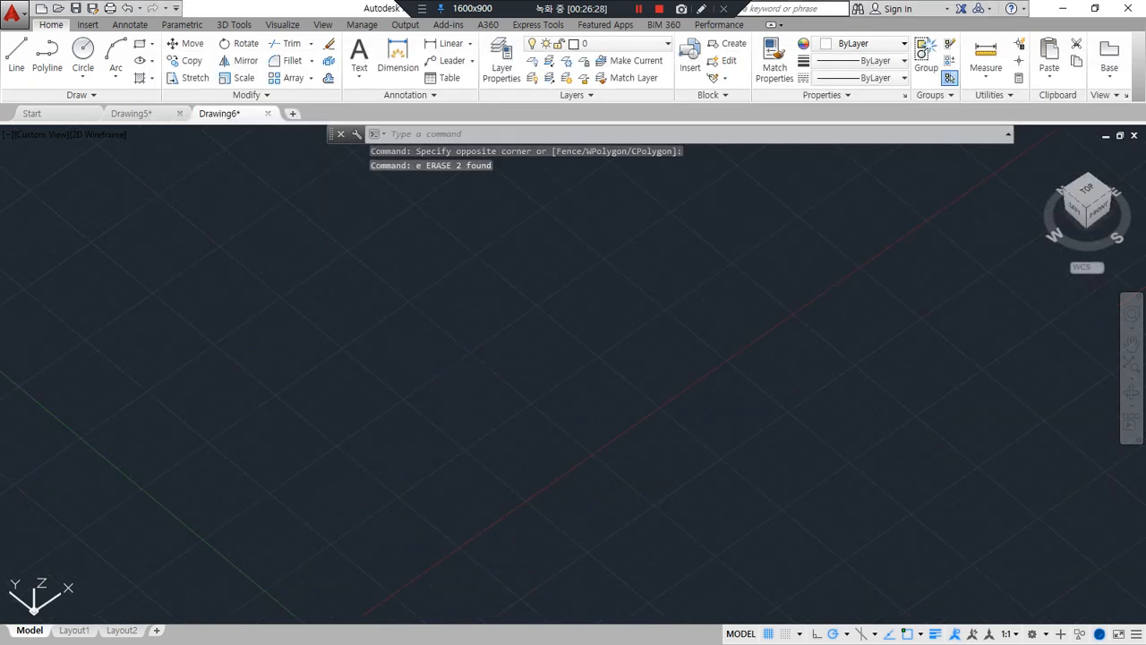
Bring the browser page with the isometric practice solids into view, examine the shapes, and move the window away
left_click_drag(0, 65, 276, 64)
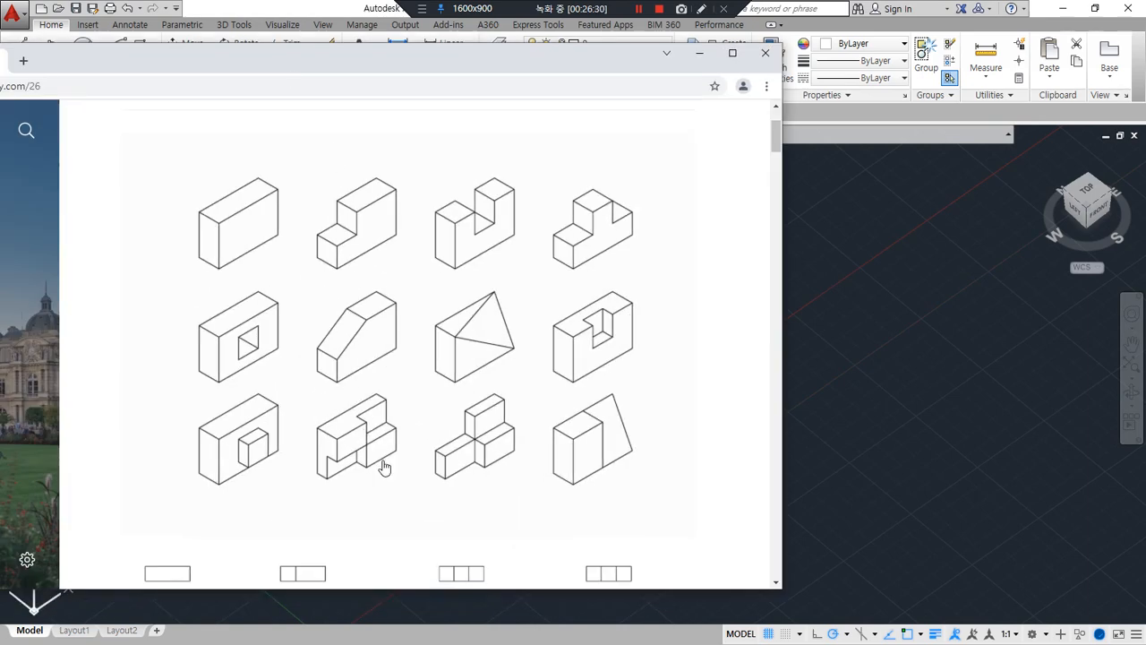
mouse_move(573, 496)
left_mouse_down()
mouse_move(510, 508)
mouse_move(252, 173)
mouse_move(648, 324)
mouse_move(598, 458)
left_mouse_up()
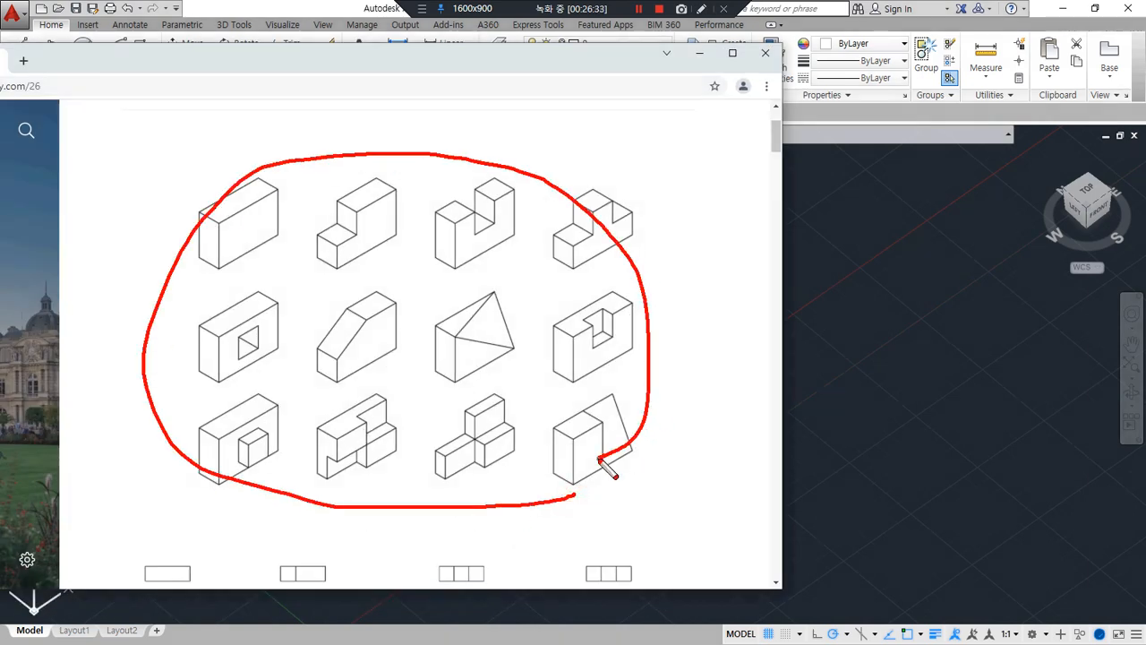
right_click(444, 54)
left_click_drag(367, 61, 0, 50)
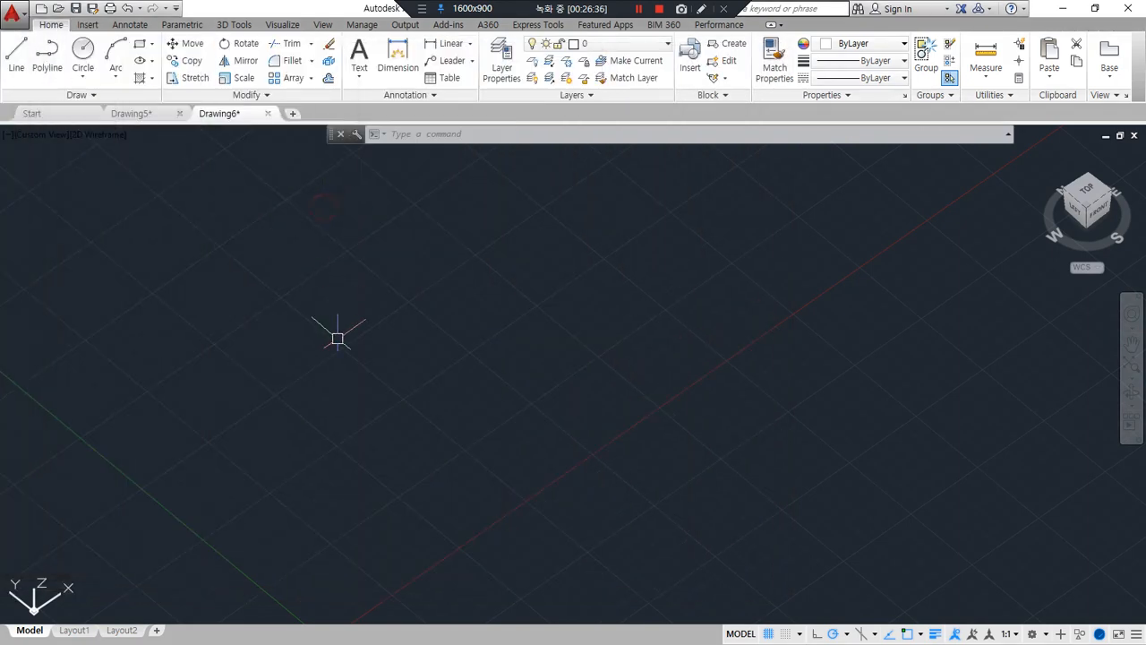
Try to draw a rectangle near the origin with its opposite corner at 30,10, and erase it
scroll(335, 328, "down", 3)
type("rec")
key("Return")
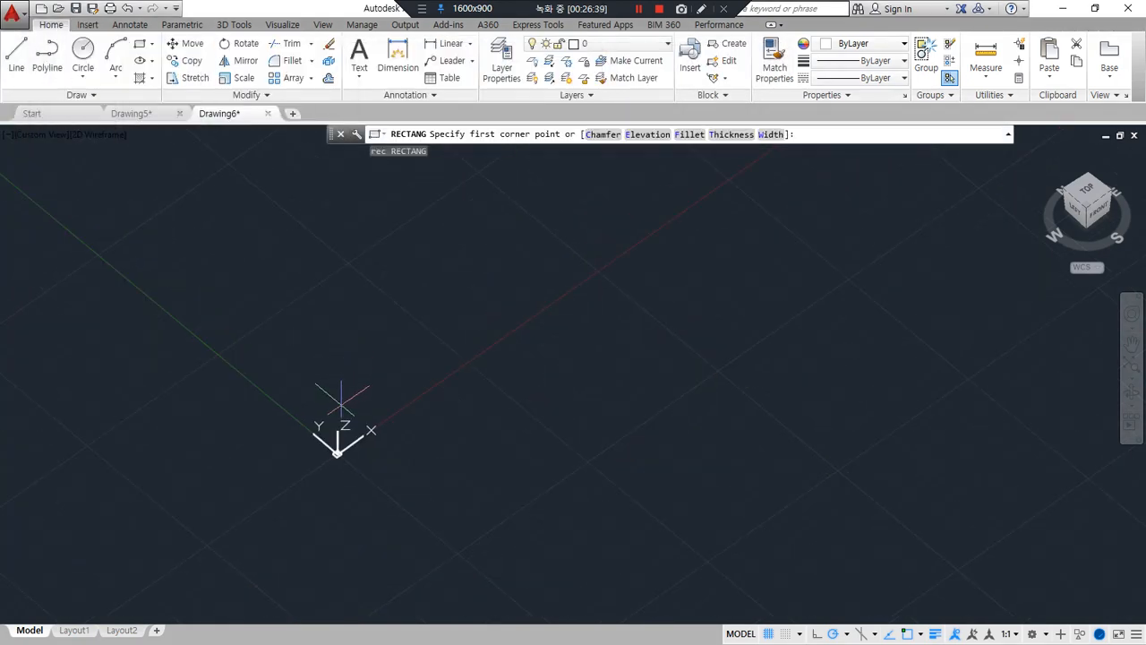
left_click(344, 405)
type("30,")
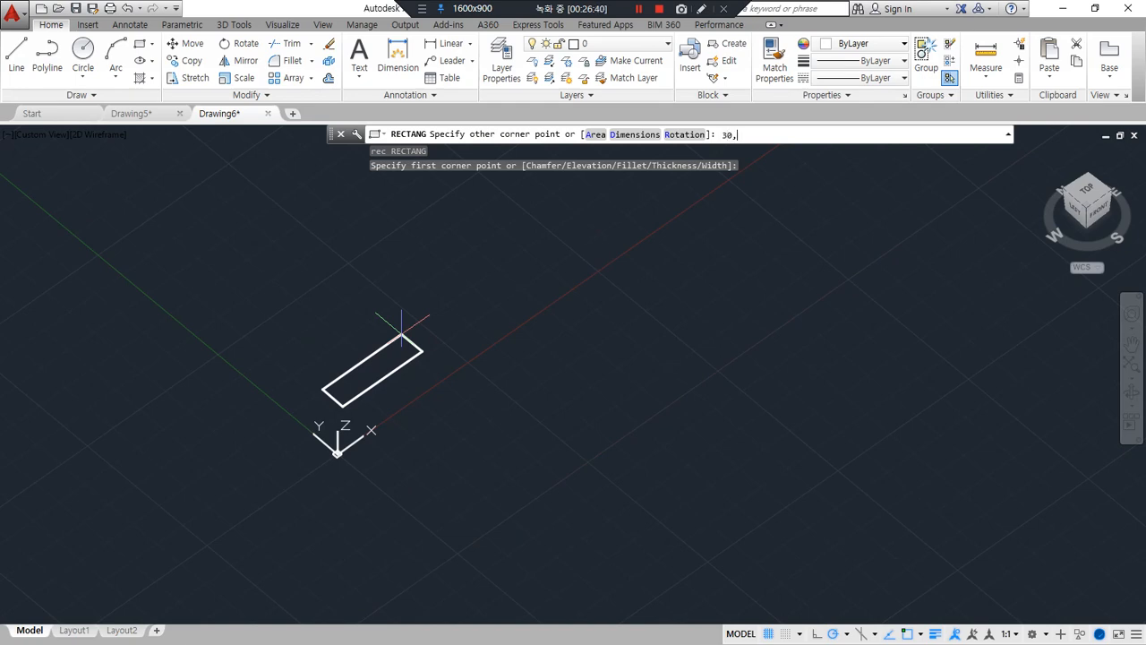
type("10")
key("Return")
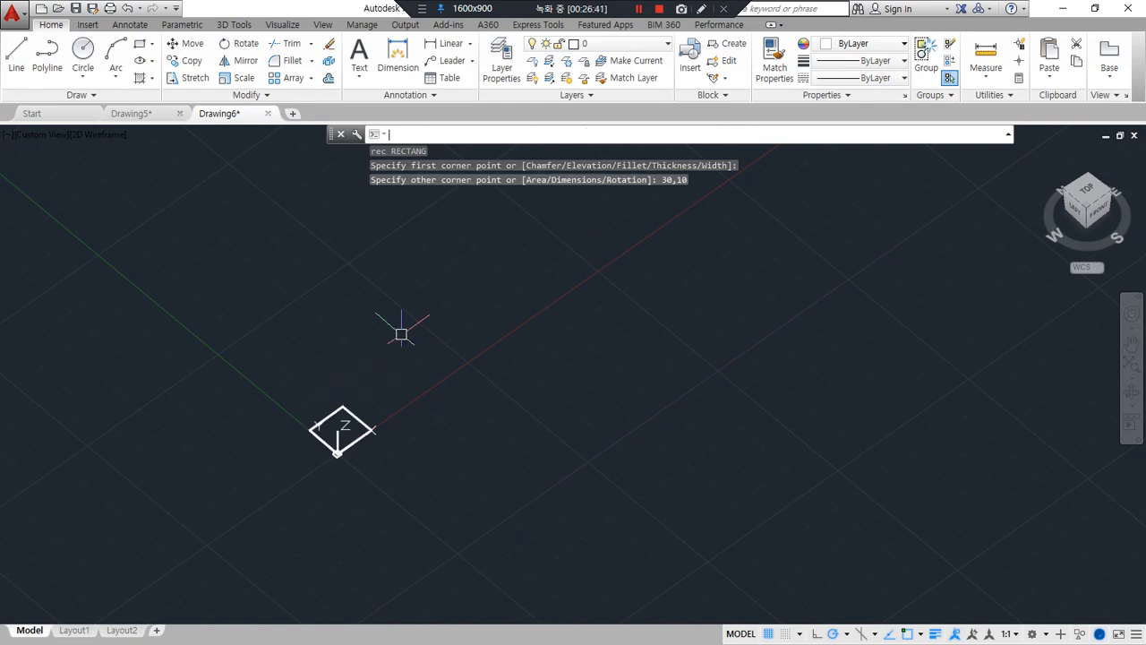
left_click(326, 418)
key("Delete")
type("rec")
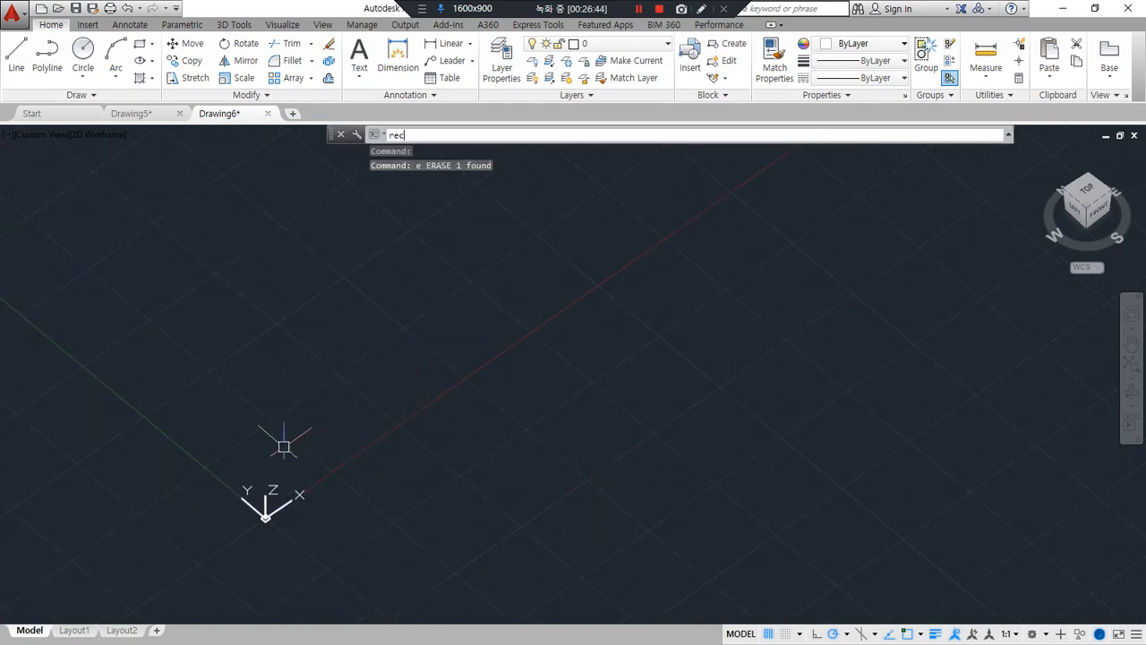
key("Return")
left_click(267, 449)
type("@30,1")
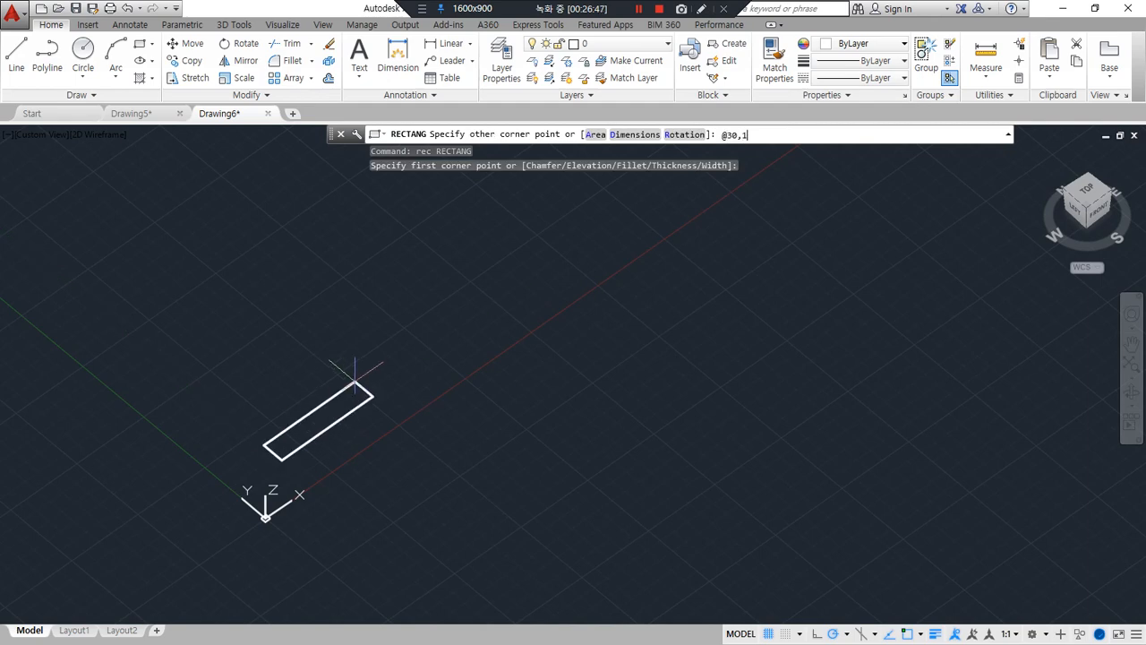
type("0")
key("Return")
scroll(354, 376, "up", 8)
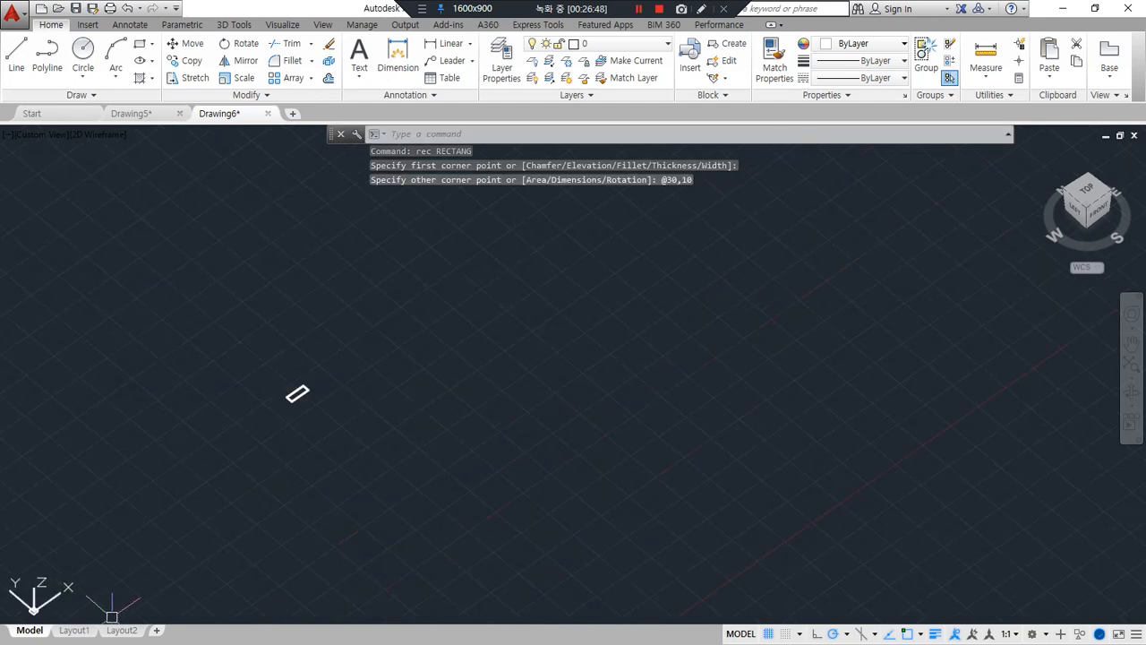
scroll(301, 404, "up", 6)
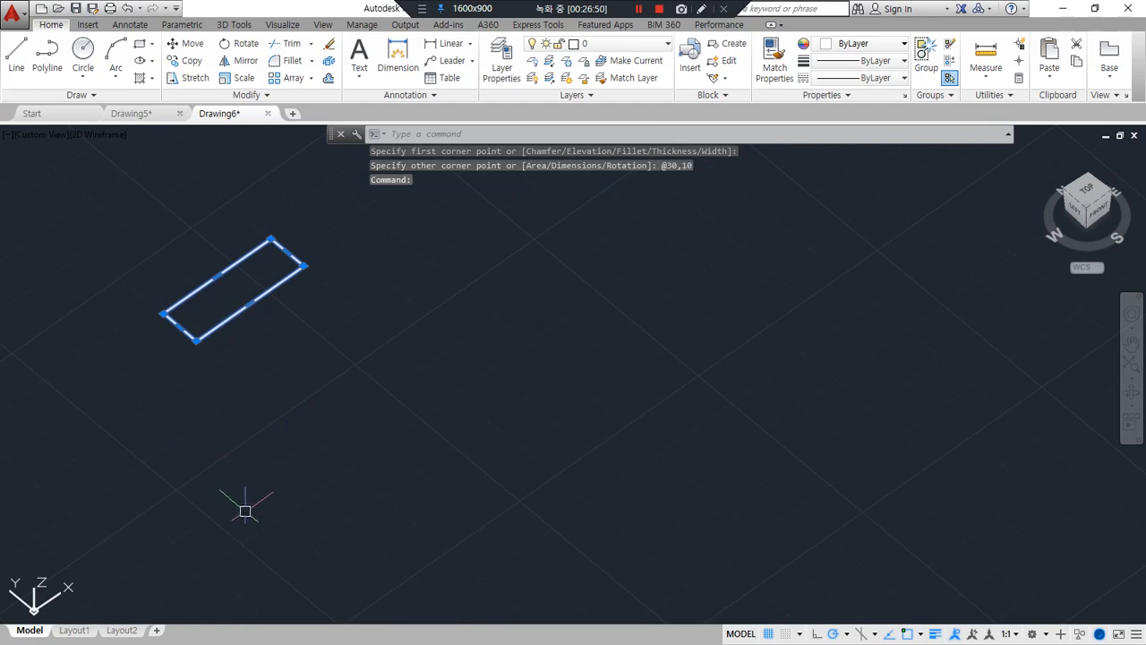
Extrude the 30 by 10 rectangle to a height of 20
middle_click_drag(184, 238, 292, 369)
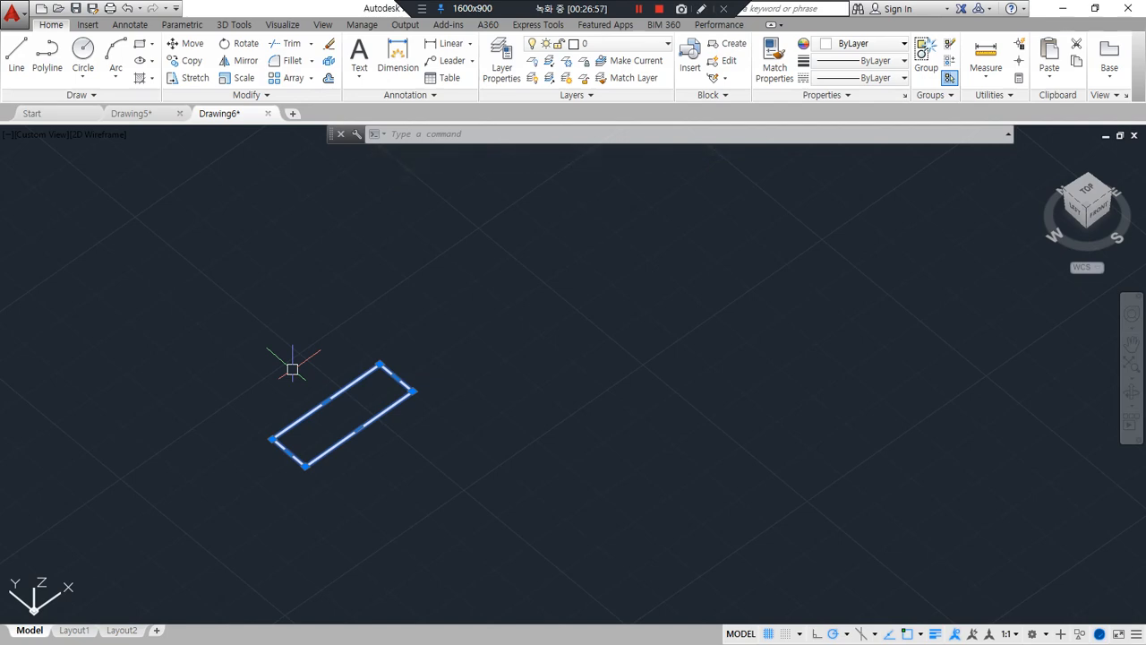
type("ext")
key("Return")
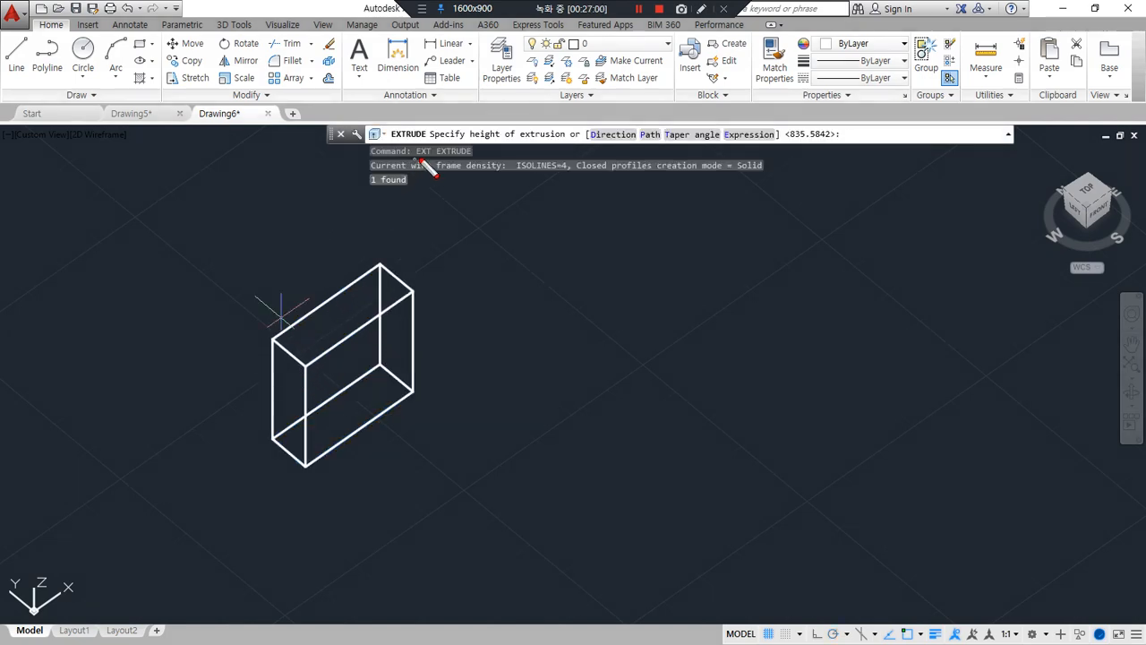
mouse_move(499, 146)
left_mouse_down()
mouse_move(448, 134)
mouse_move(587, 152)
mouse_move(528, 173)
left_mouse_up()
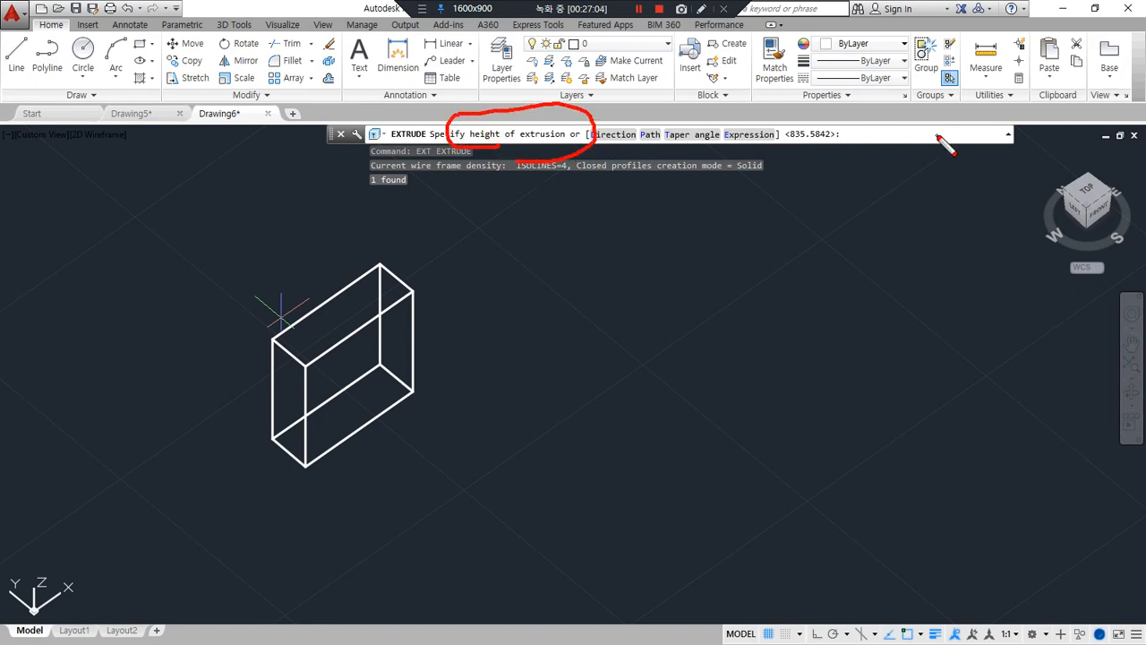
mouse_move(889, 192)
left_mouse_down()
mouse_move(859, 136)
mouse_move(884, 154)
left_mouse_up()
type("20")
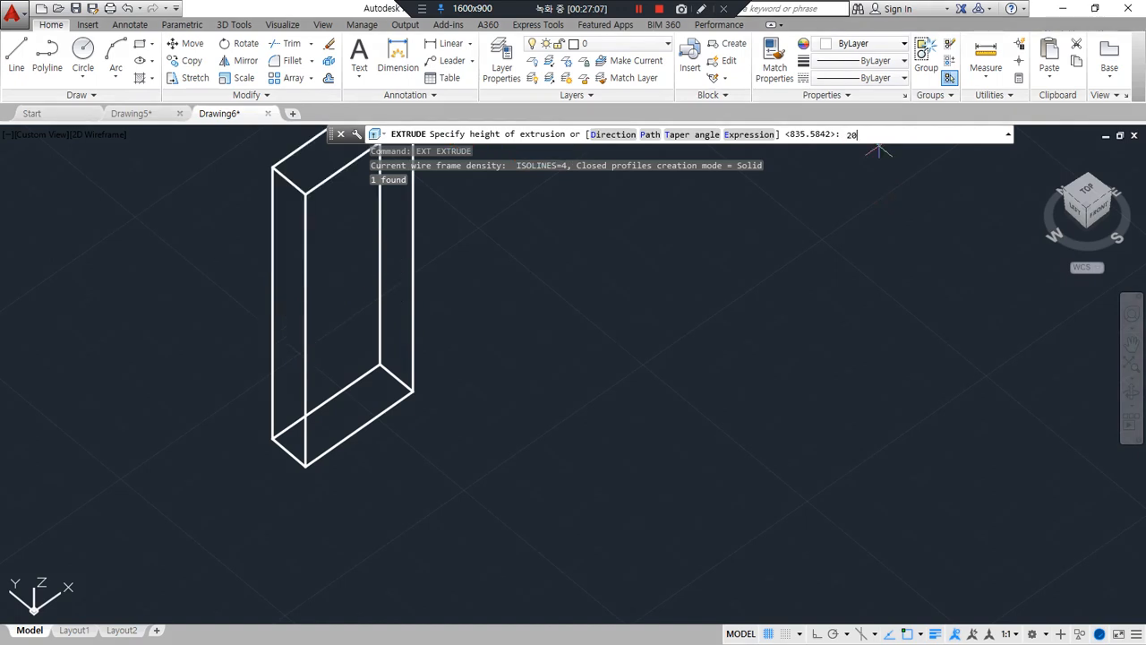
key("Return")
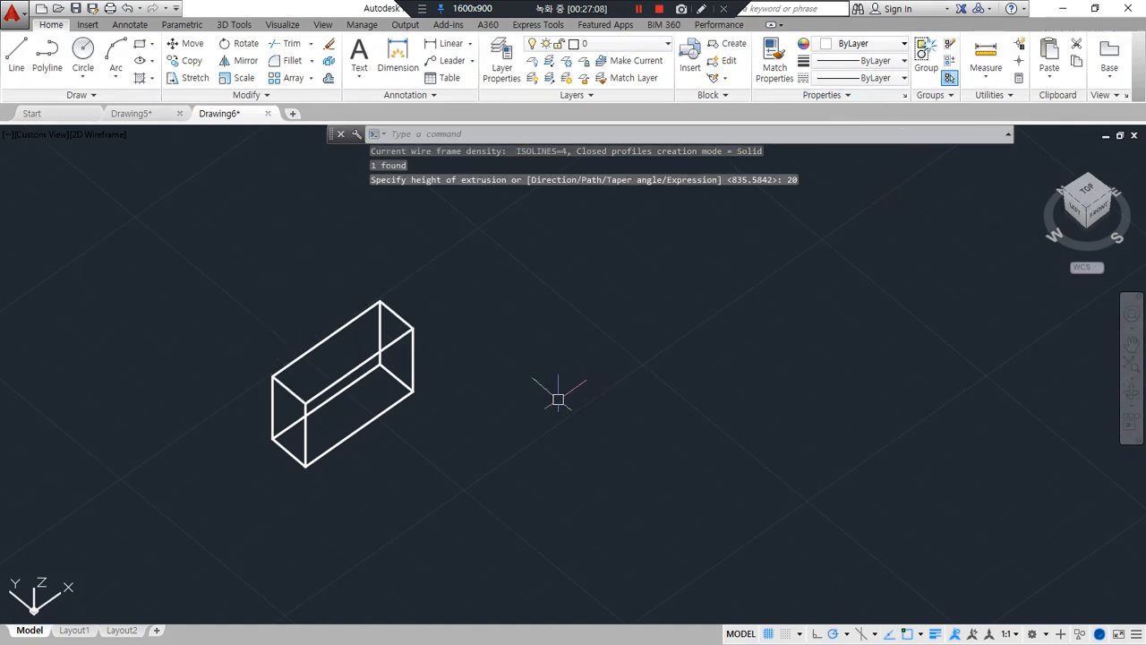
Create a rectangular array of the extruded box with 4 columns spaced 100 apart and 3 rows
middle_click_drag(555, 397, 518, 334, "shift")
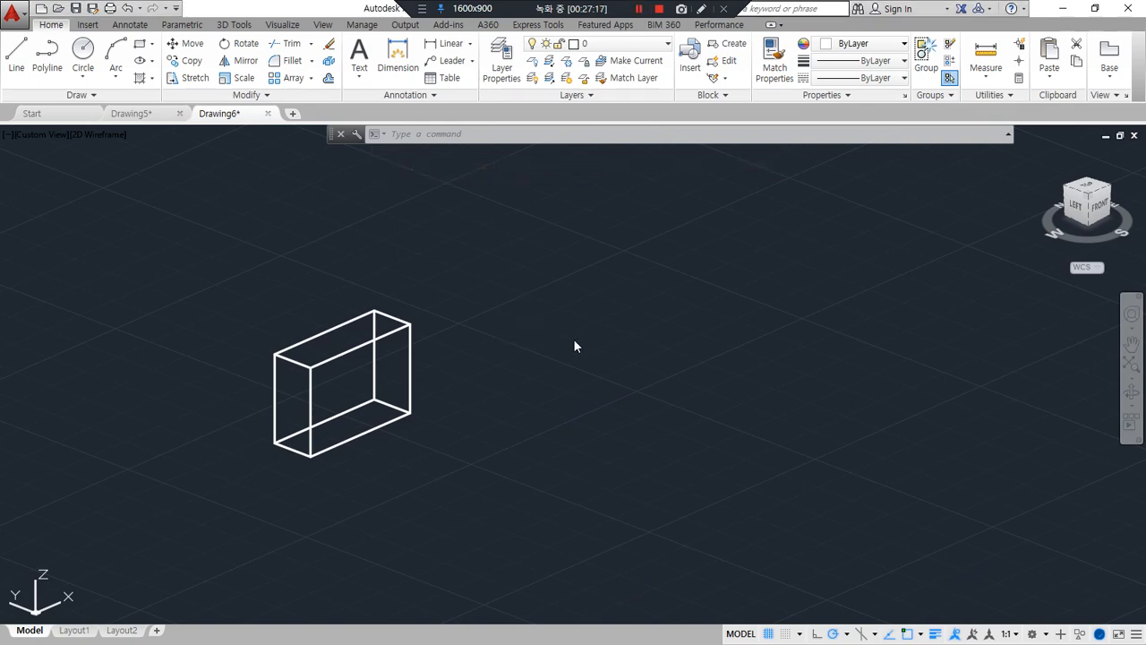
middle_click_drag(515, 351, 526, 360)
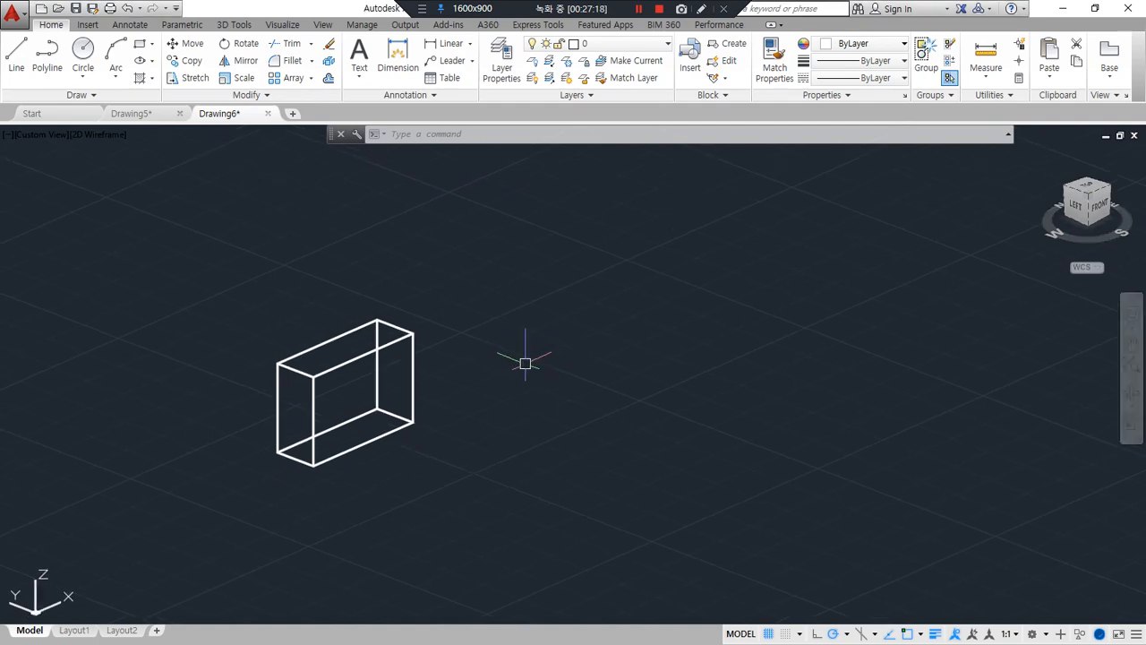
type("ar")
key("Return")
left_click(413, 405)
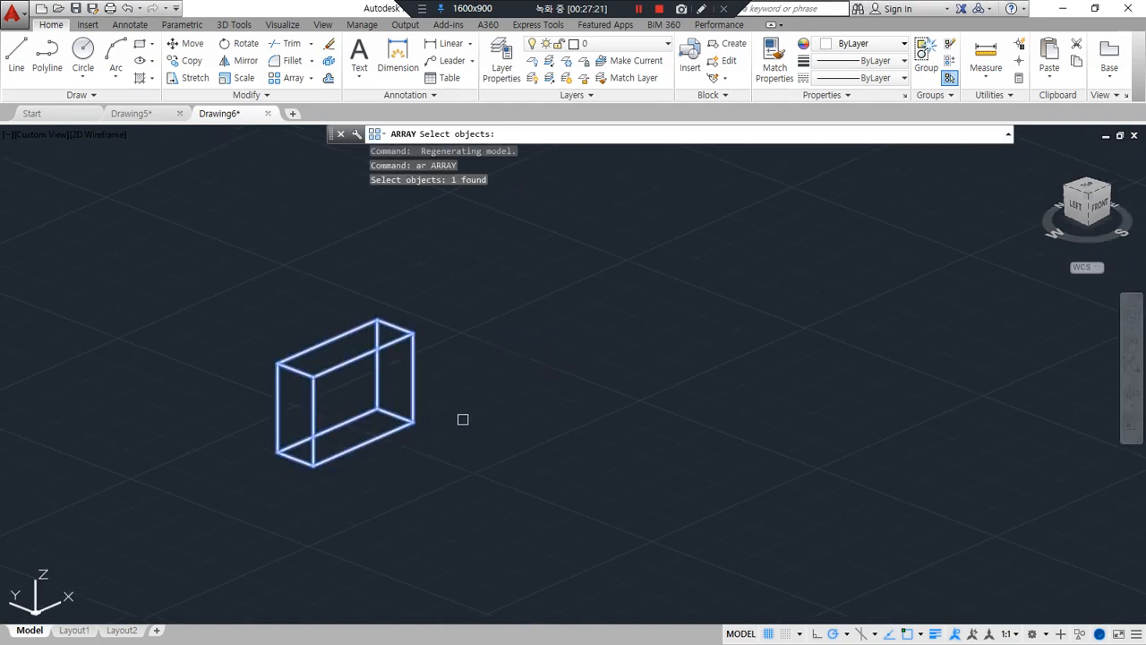
key("Return")
left_click(631, 135)
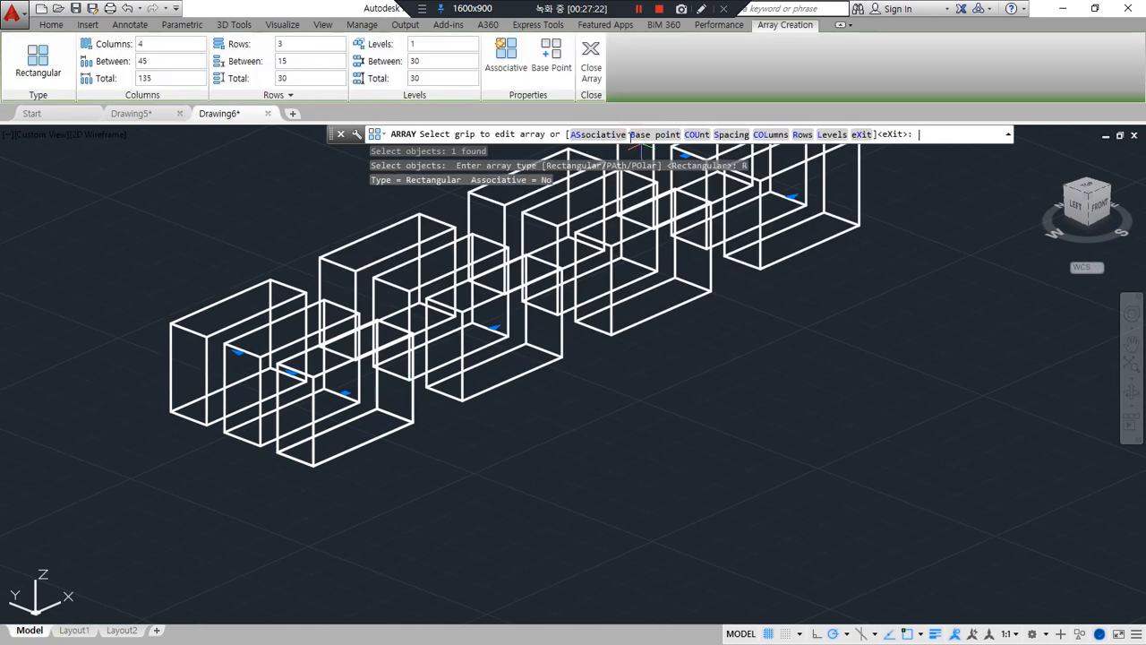
left_click(164, 60)
left_click_drag(164, 61, 111, 64)
type("100")
Set the spacing between the array's rows to 100 and finish the array
left_click_drag(305, 61, 254, 64)
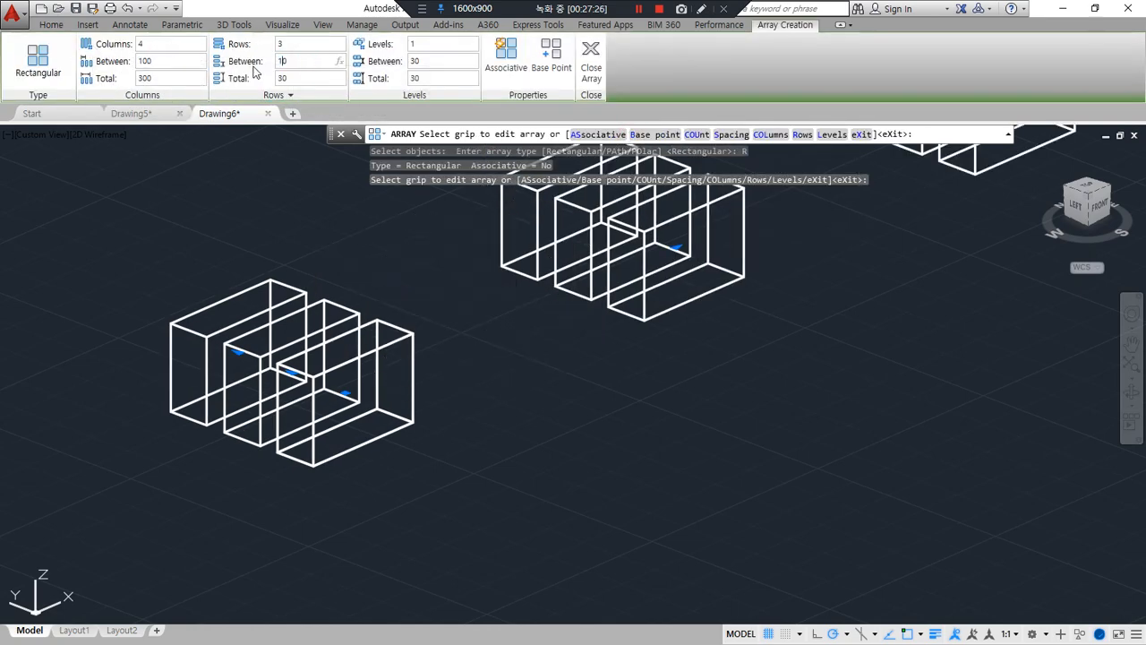
type("100")
left_click(591, 63)
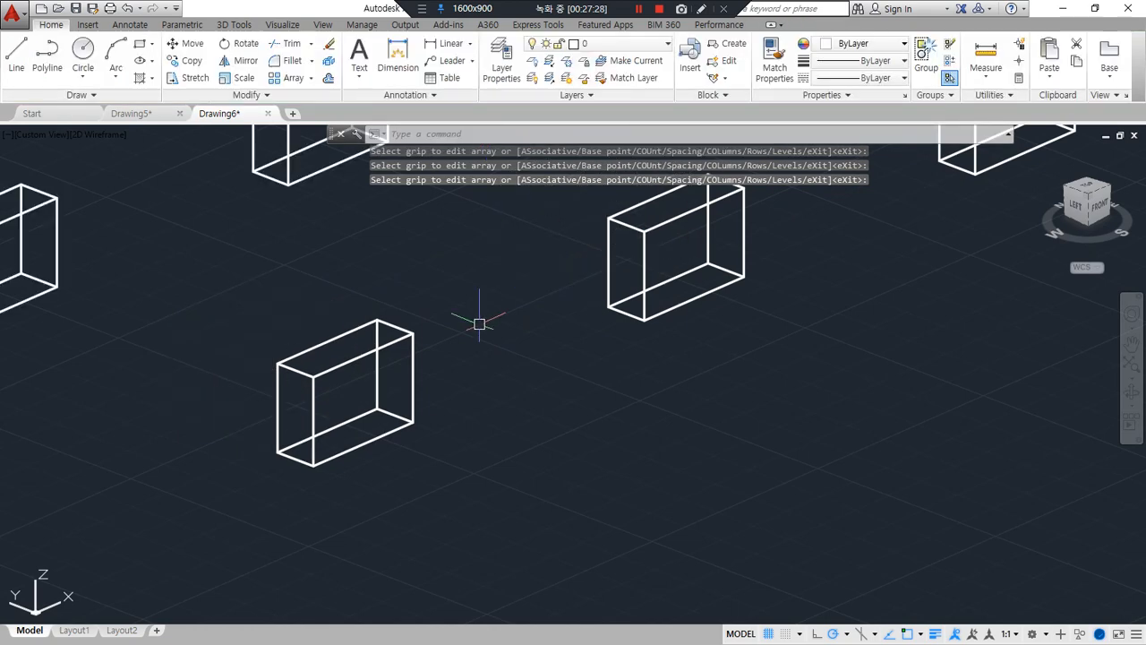
scroll(474, 295, "down", 3)
middle_click_drag(471, 277, 554, 440)
middle_click_drag(583, 397, 569, 424, "shift")
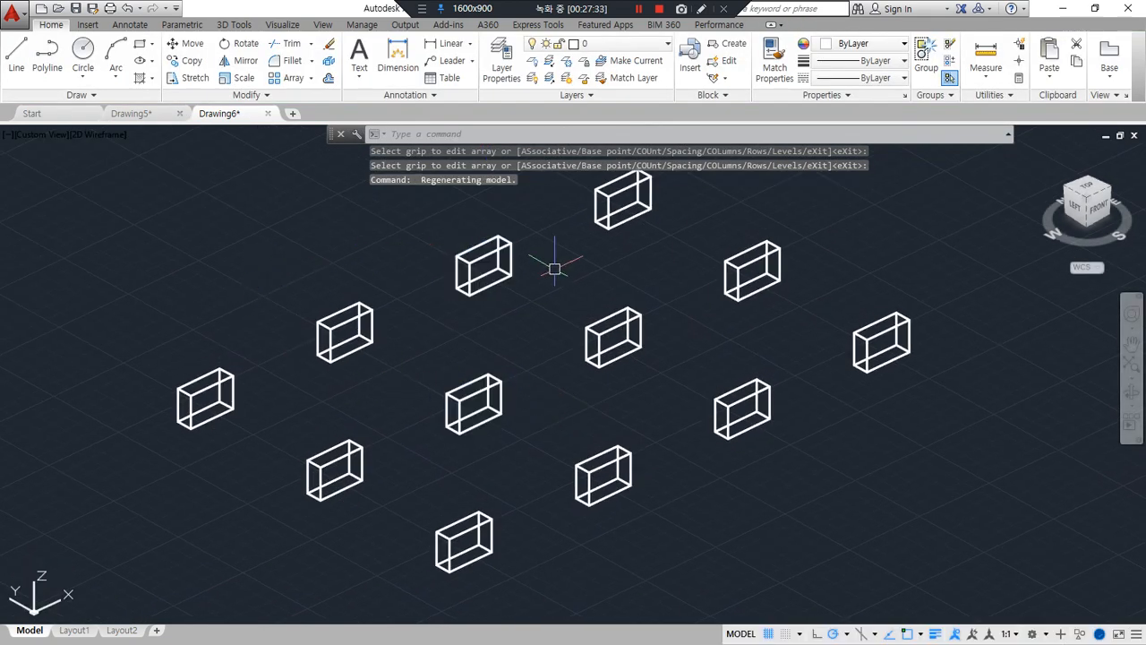
scroll(361, 268, "up", 2)
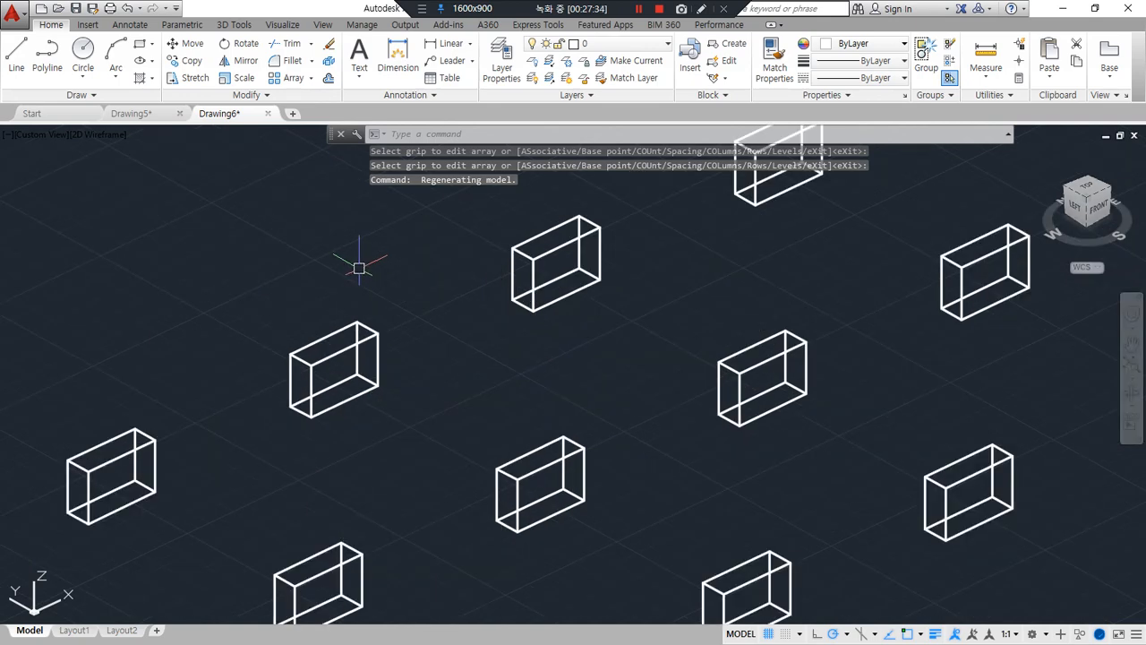
Create a new drawing, tilt it to a 3D view, and draw a circle of radius 50 near the origin
key("ctrl+n")
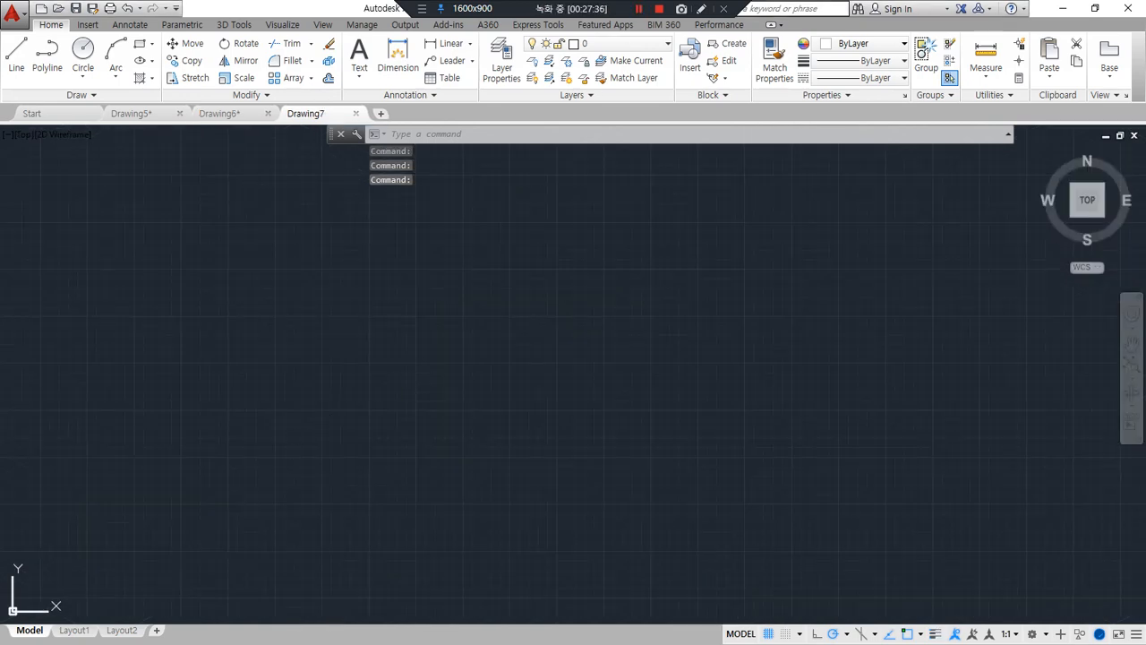
middle_click_drag(325, 437, 414, 404)
type("c")
key("Return")
left_click(407, 392)
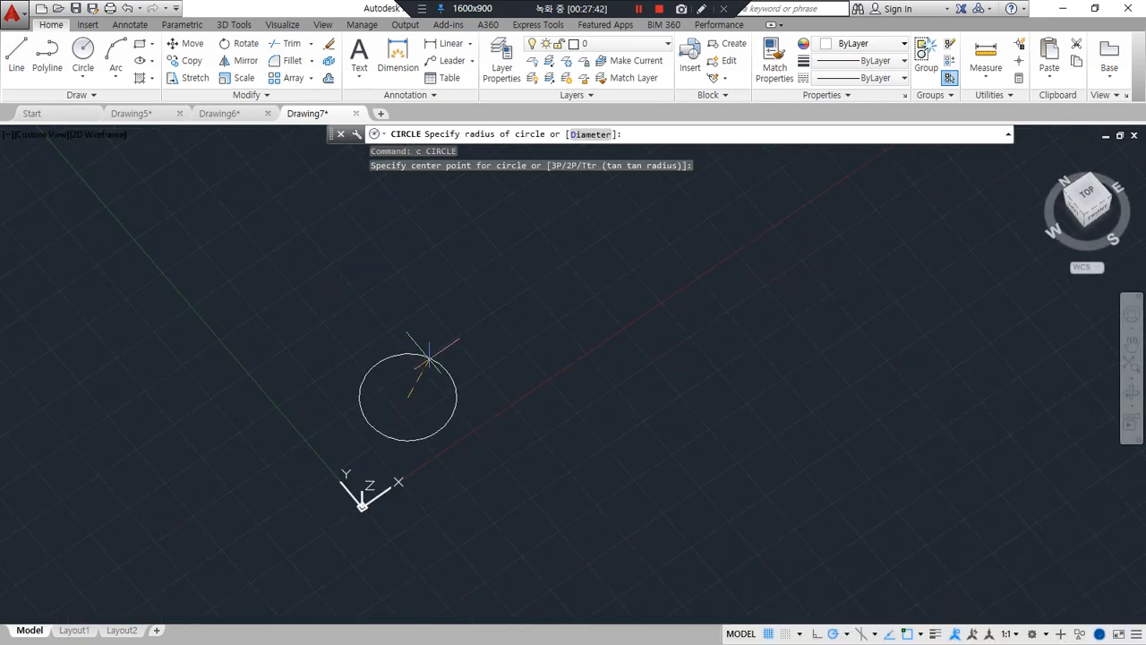
type("1")
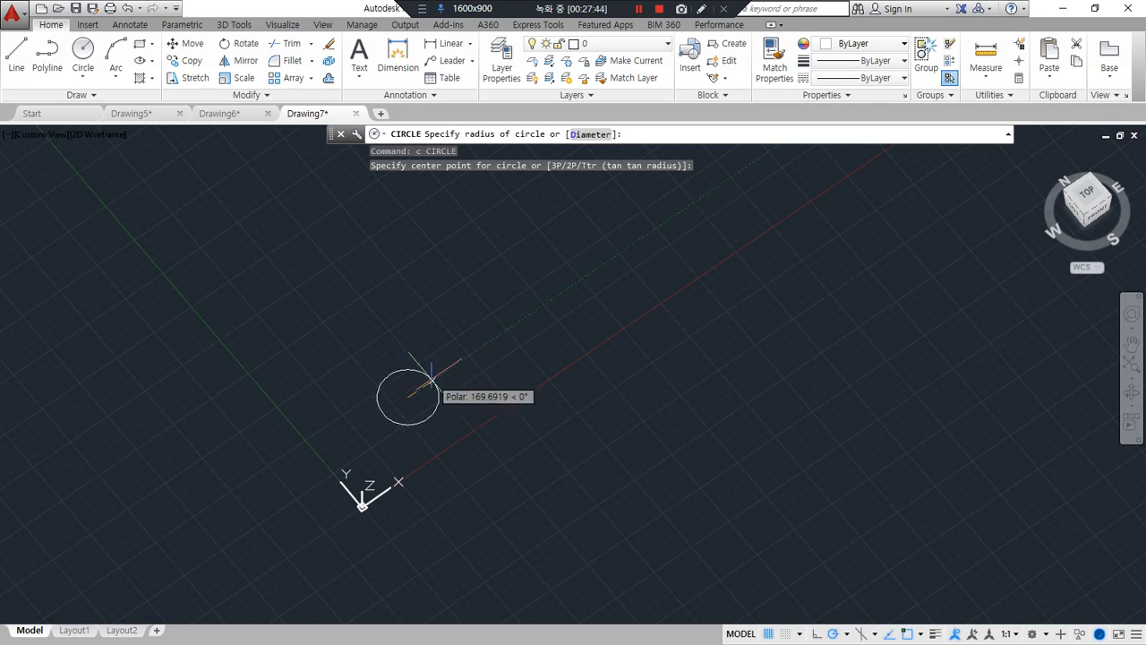
key("BackSpace")
type("50")
key("Return")
scroll(407, 412, "up", 5)
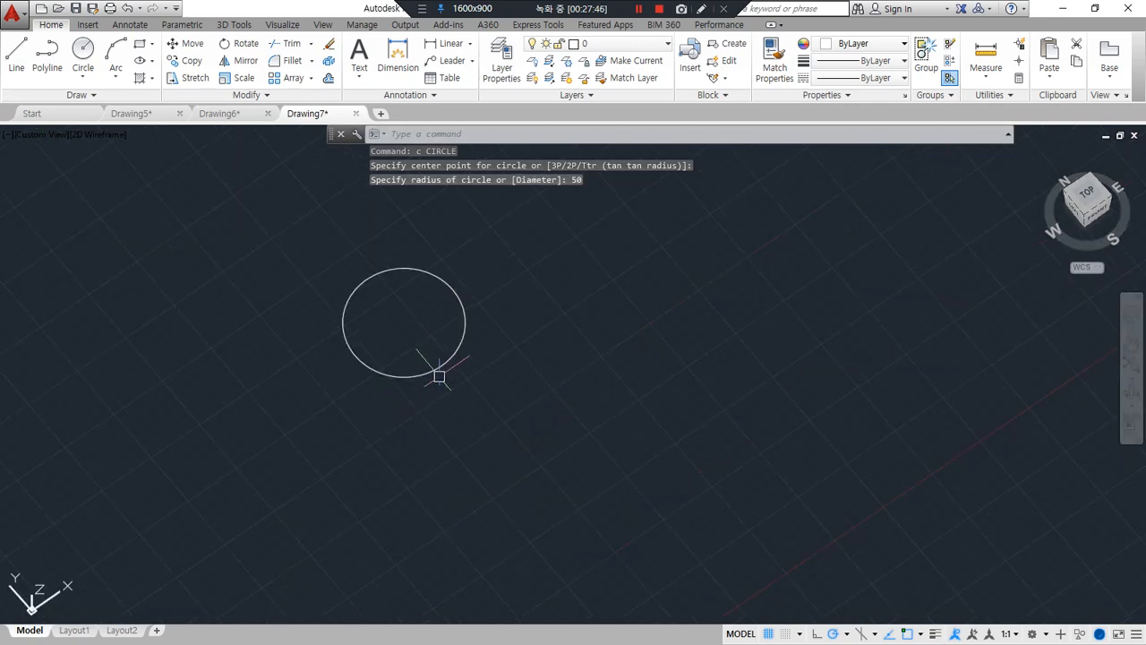
Copy the circle about 71.5 units along the X axis so that it overlaps the original
type("cp")
key("Return")
left_click(420, 376)
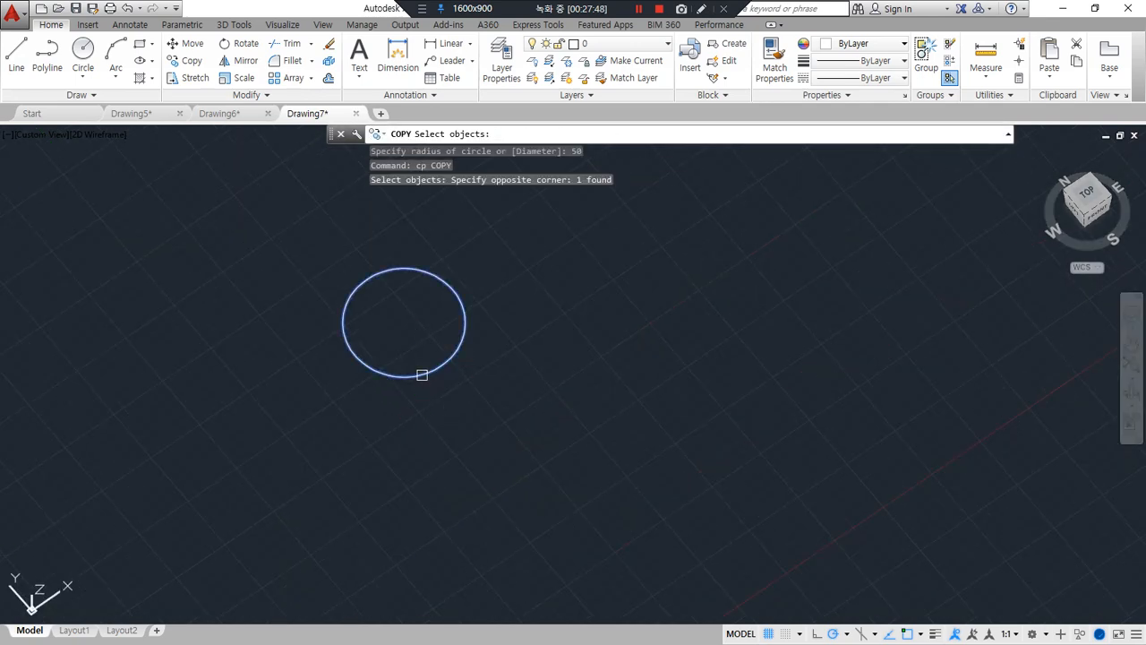
key("Return")
left_click(427, 421)
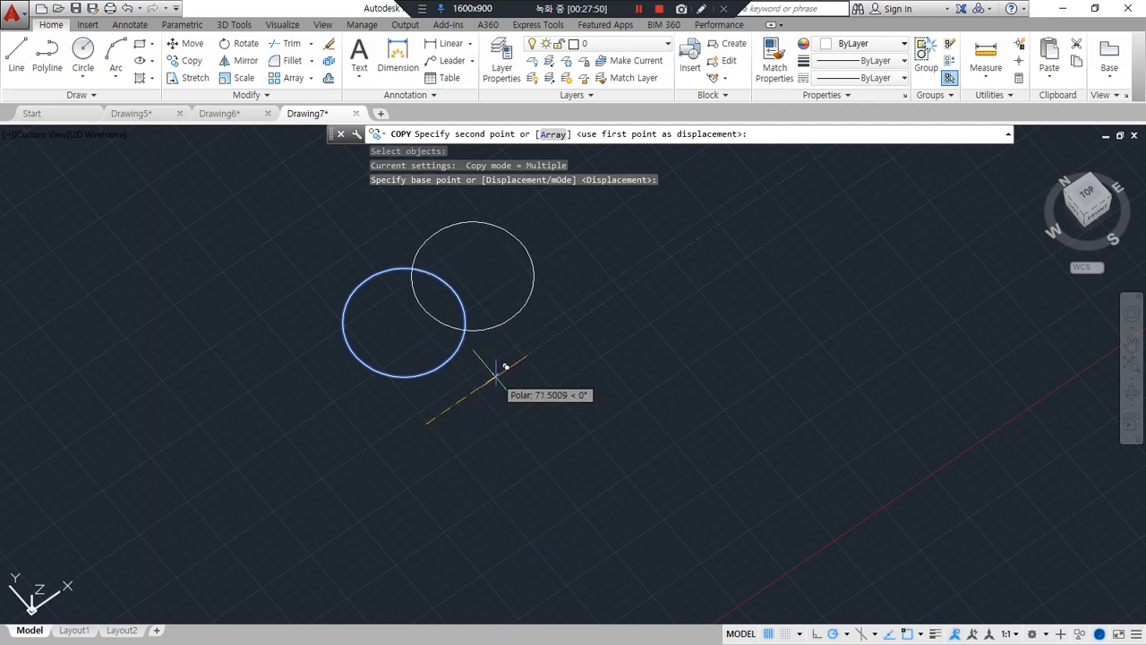
left_click(496, 376)
key("Return")
middle_click_drag(485, 383, 480, 475)
key("Return")
left_click(449, 398)
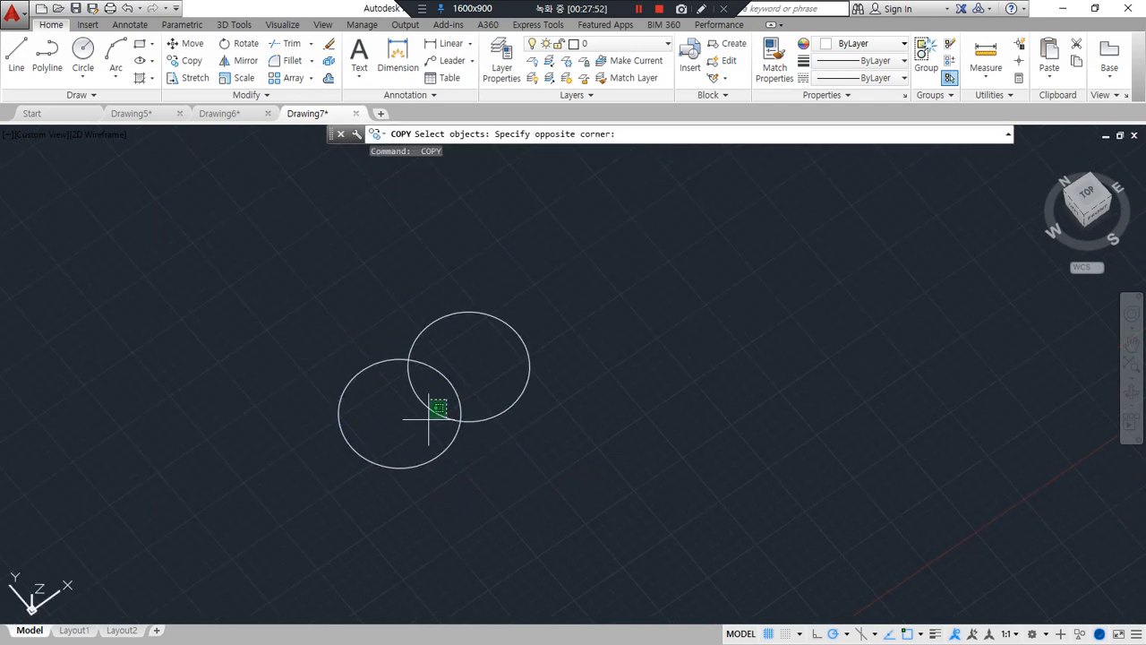
left_click(427, 409)
key("Return")
key("Escape")
key("Return")
left_click(491, 461)
left_click(422, 397)
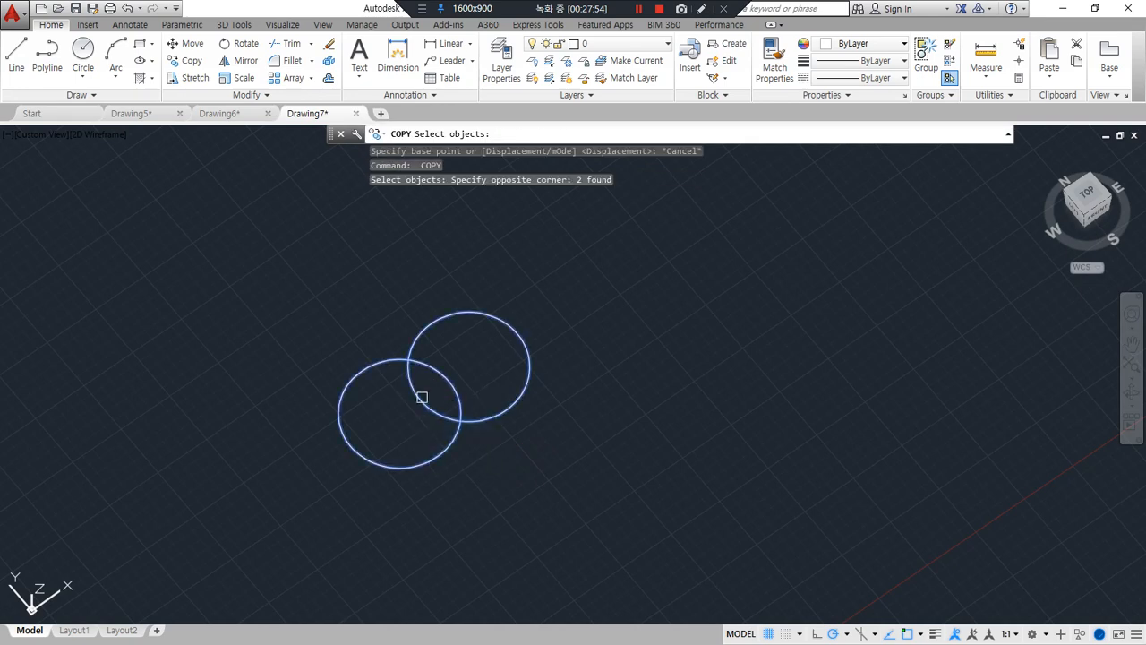
key("Return")
left_click(648, 496)
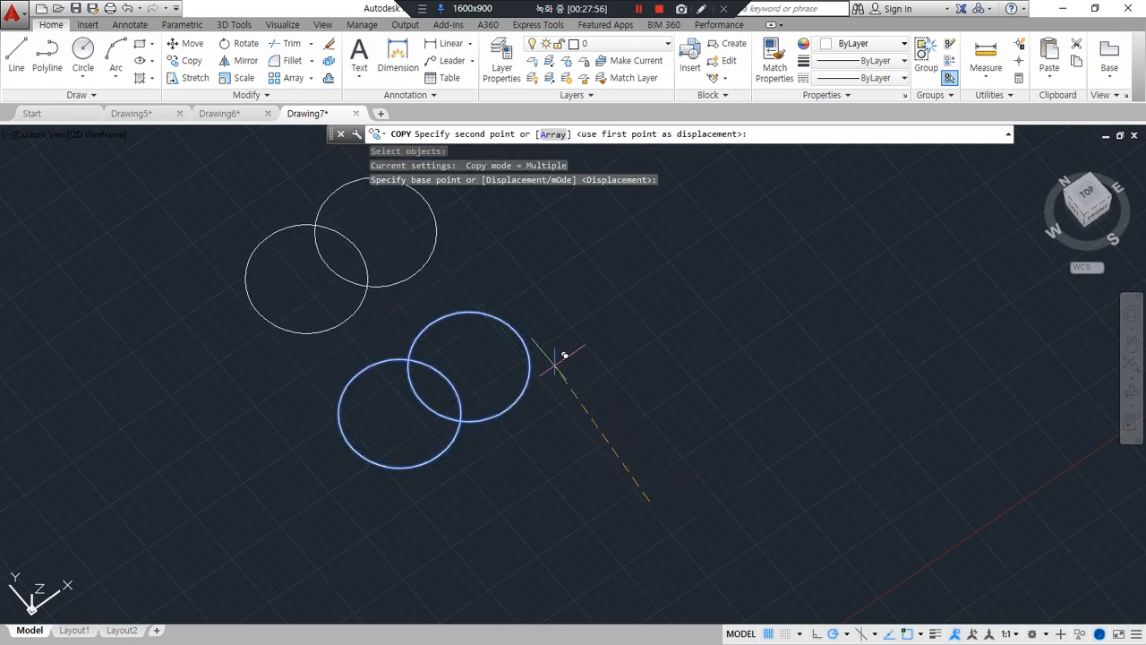
key("Escape")
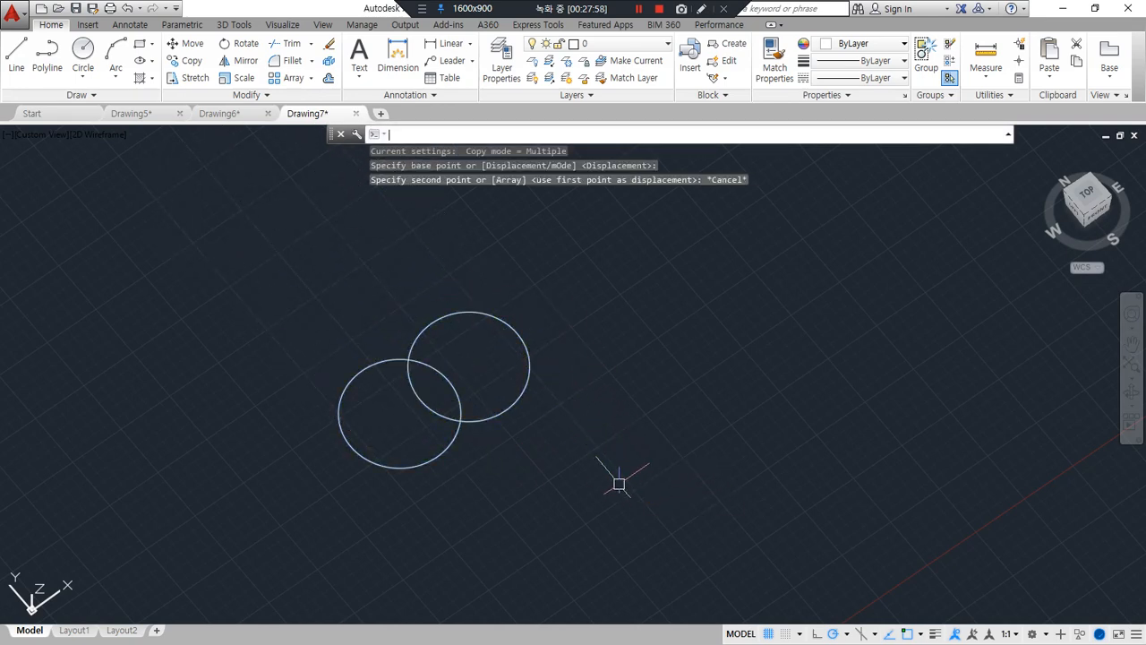
Copy both overlapping circles along the Y axis so that the second pair stands clear of the first
key("Return")
left_click(517, 437)
left_click(429, 396)
key("Return")
left_click(639, 516)
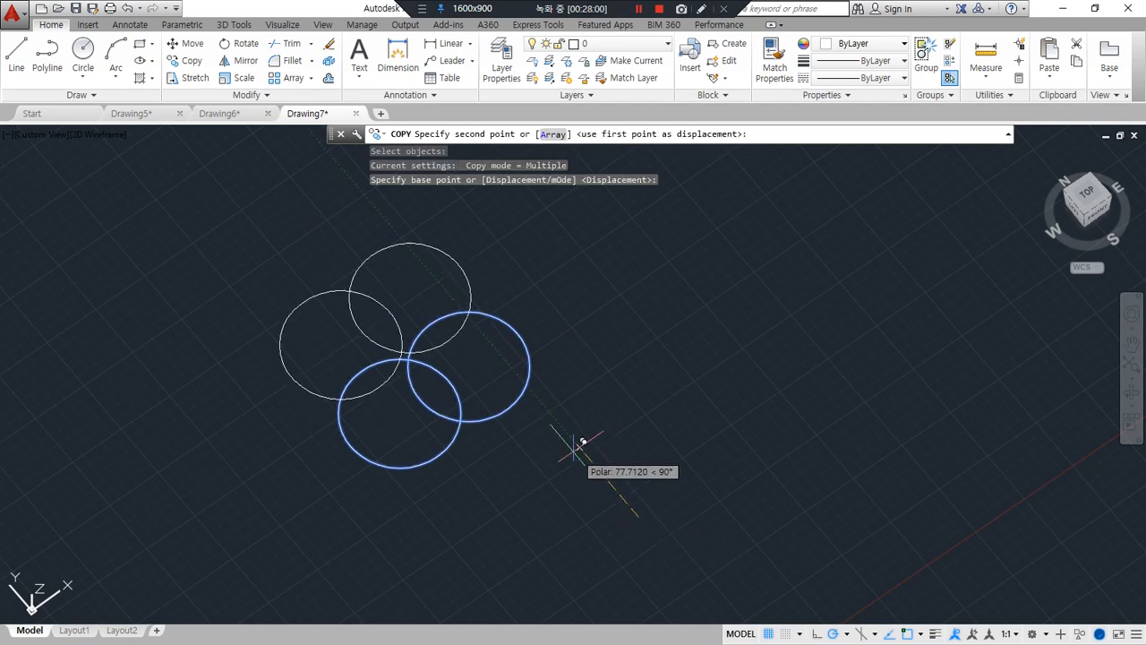
left_click(538, 397)
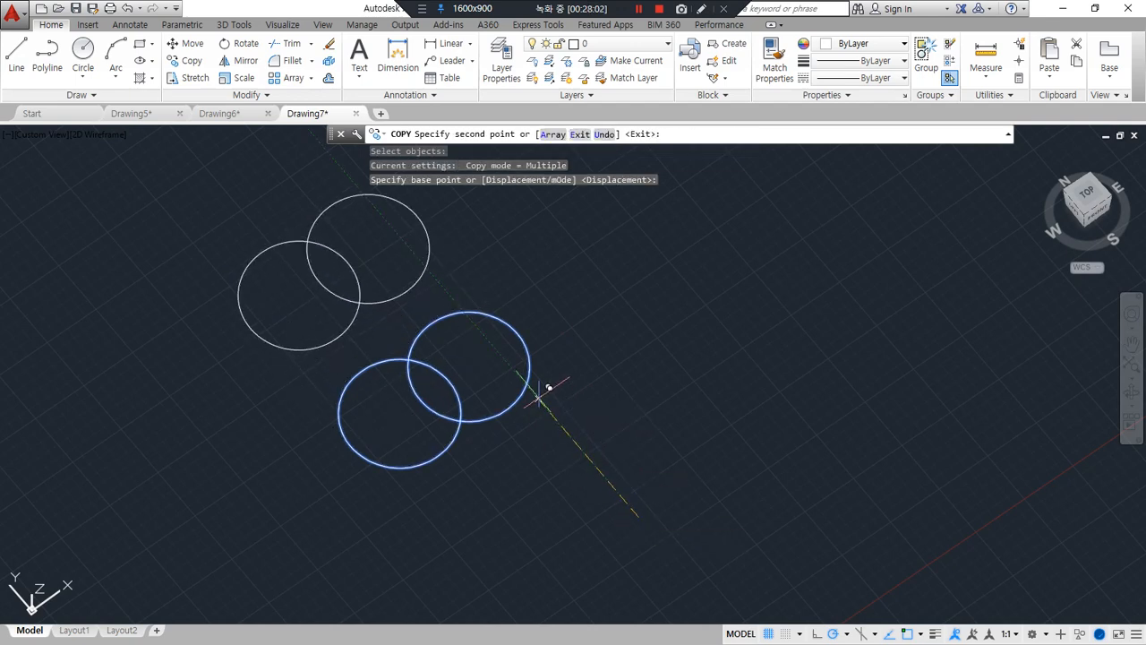
key("Return")
Copy all four circles about 237 units along the X axis
key("Return")
left_click(469, 384)
left_click(269, 264)
key("Return")
left_click(566, 507)
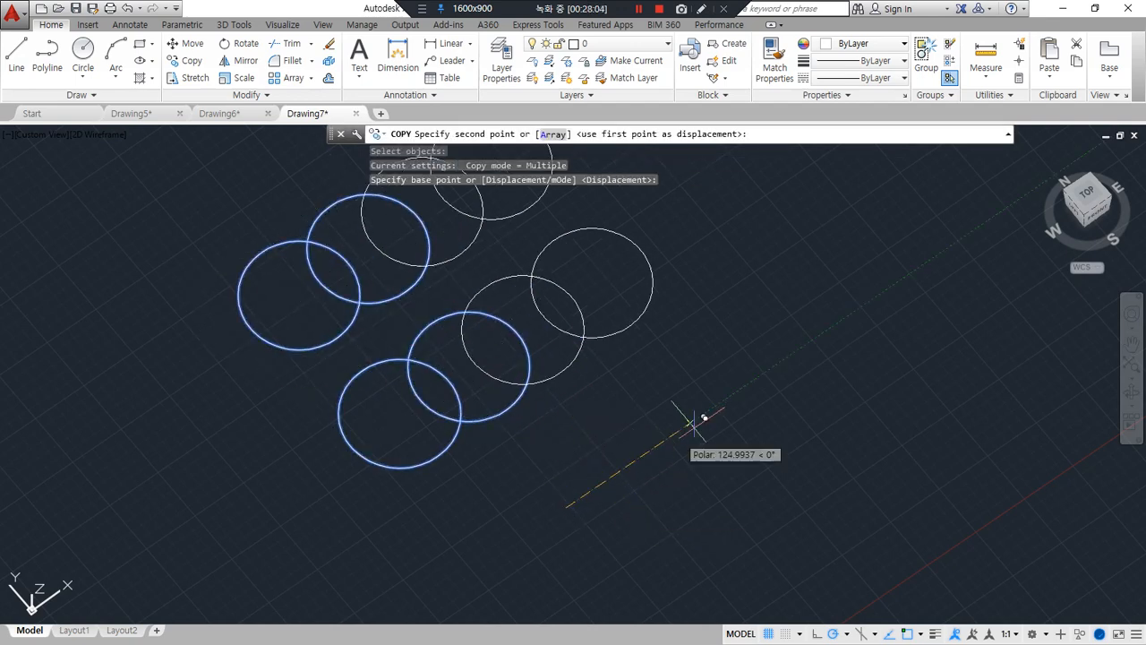
middle_click_drag(757, 399, 558, 496)
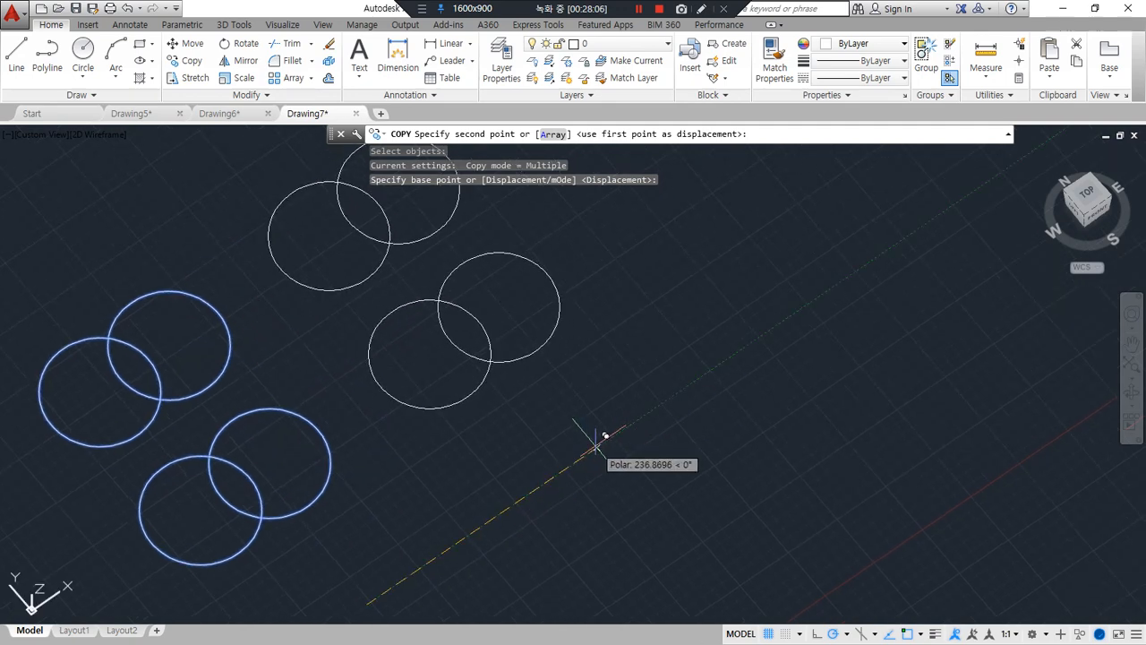
left_click(598, 447)
scroll(358, 440, "down", 2)
middle_click_drag(384, 438, 477, 437)
key("Return")
Extrude all eight circles upward into solid cylinders
type("ext")
key("Return")
left_click(585, 519)
left_click(276, 323)
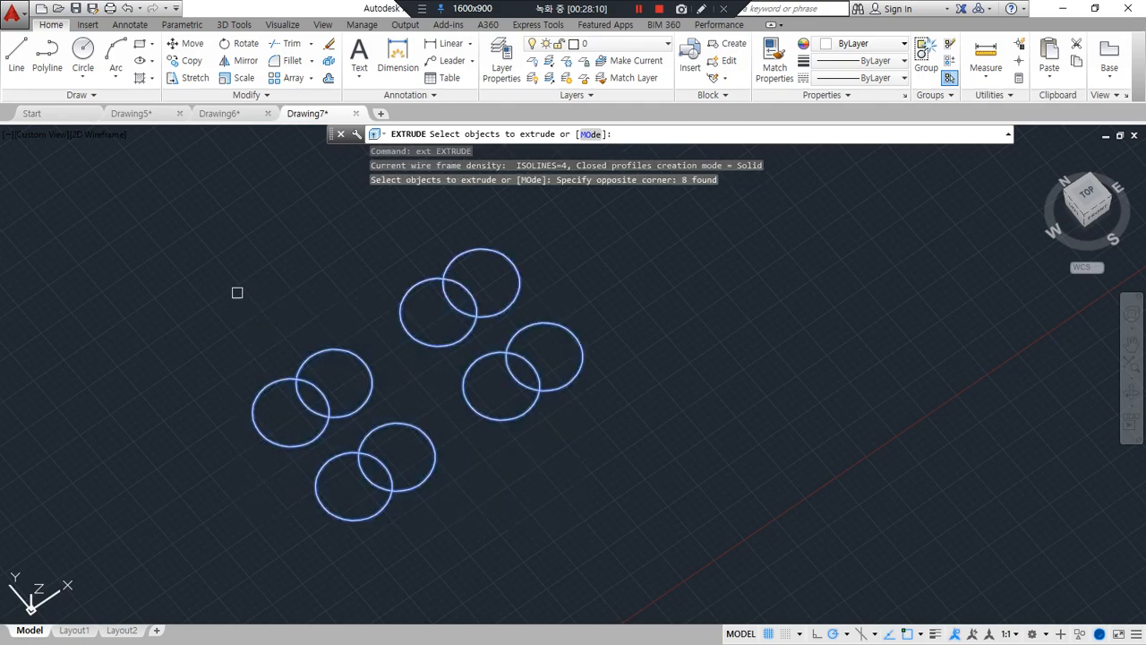
key("Return")
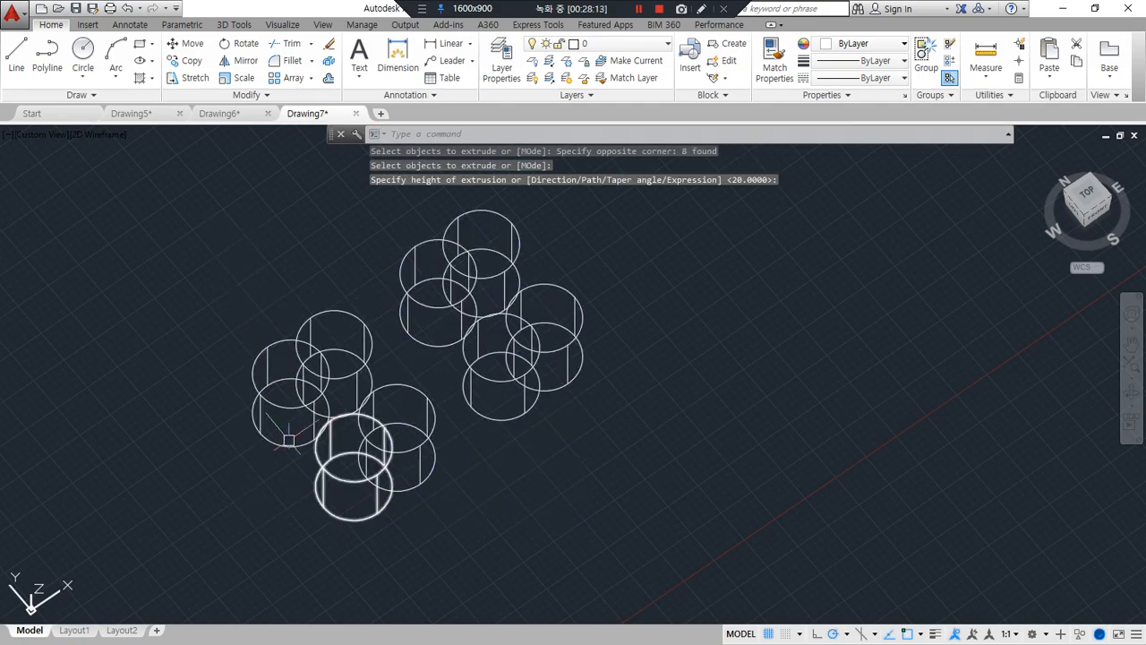
Change the visual style of the overlapping cylinders to Shades of Gray with SHADEMODE
mouse_move(270, 421)
middle_mouse_down("shift")
mouse_move(286, 404)
mouse_move(276, 411)
middle_mouse_up("shift")
key("Return")
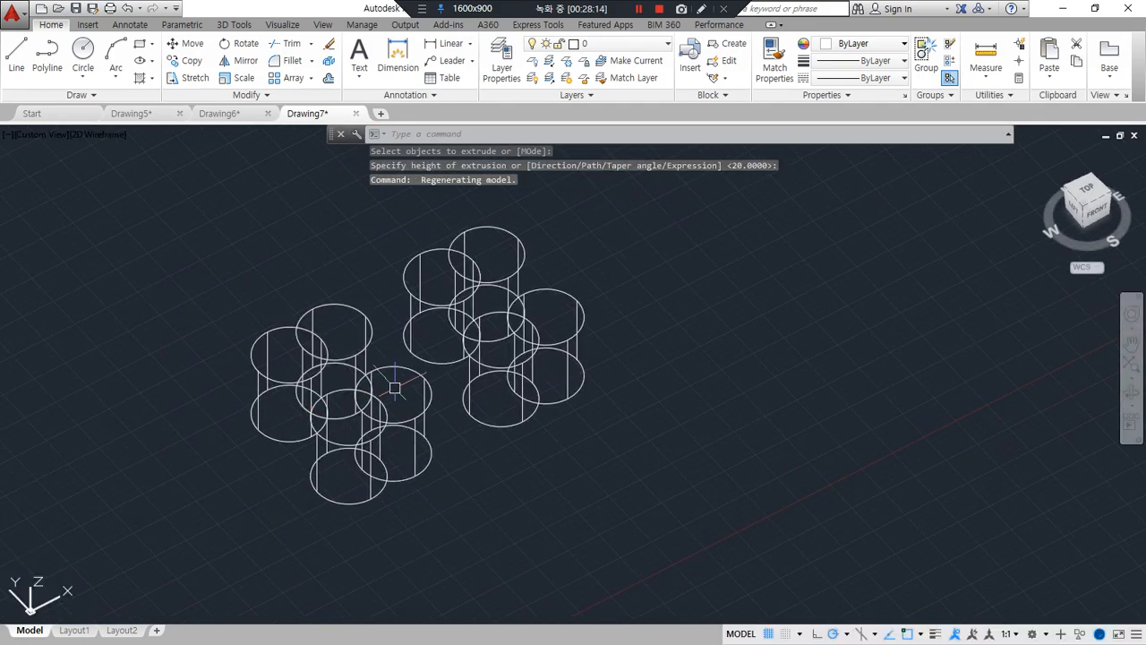
scroll(383, 383, "up", 3)
scroll(399, 394, "down", 1)
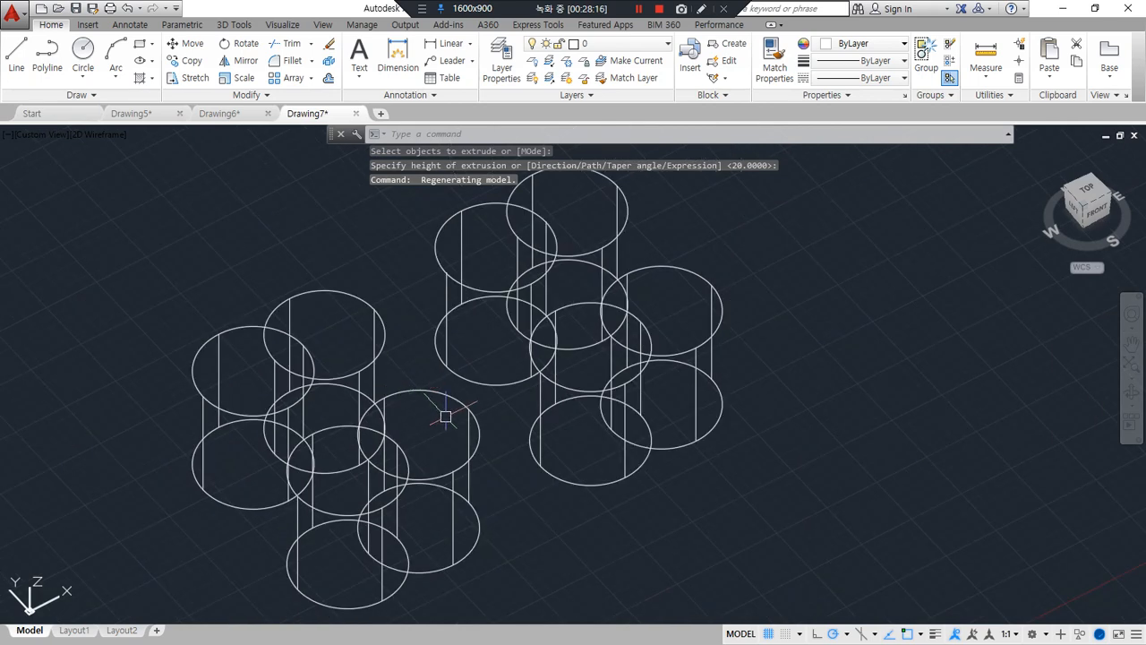
type("sha")
key("Return")
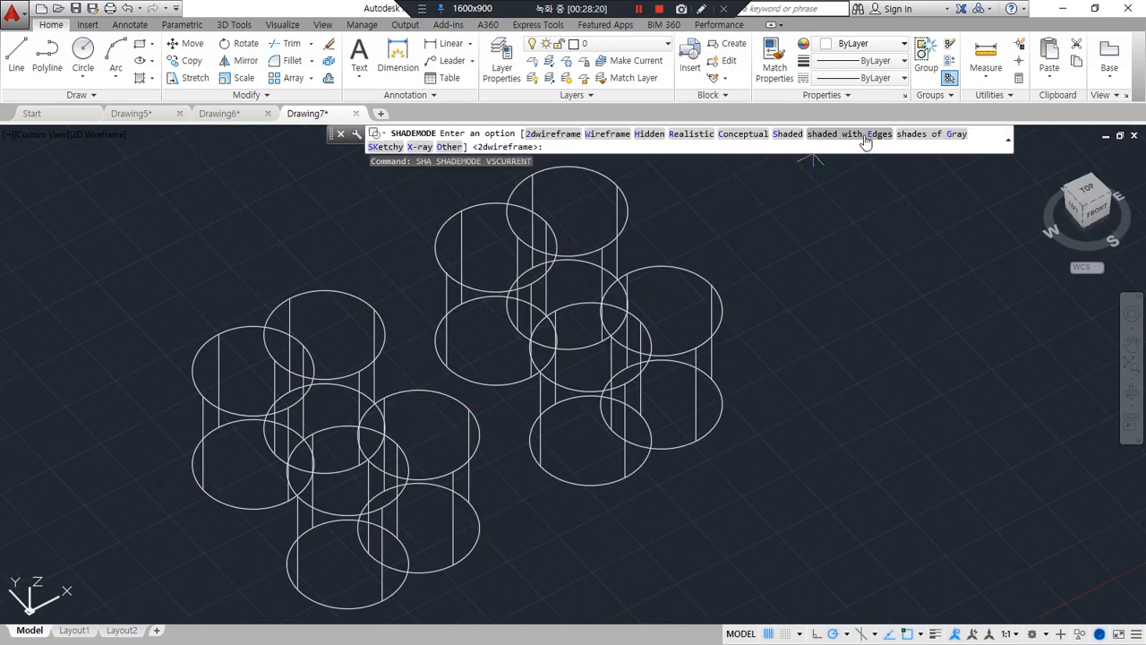
left_click(909, 134)
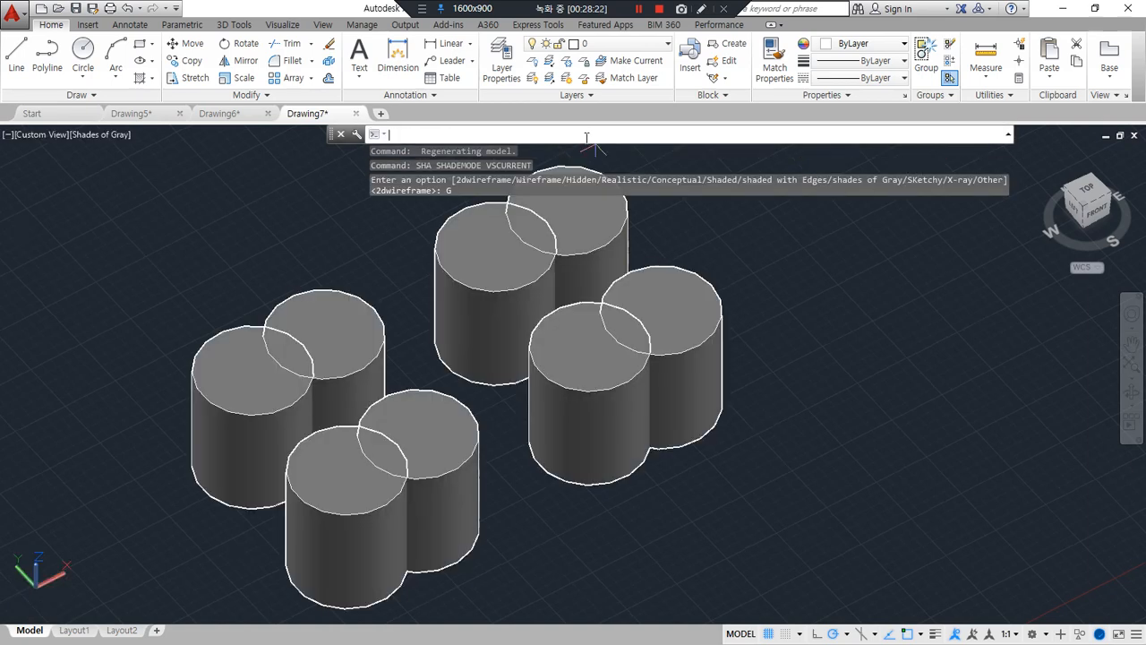
key("Return")
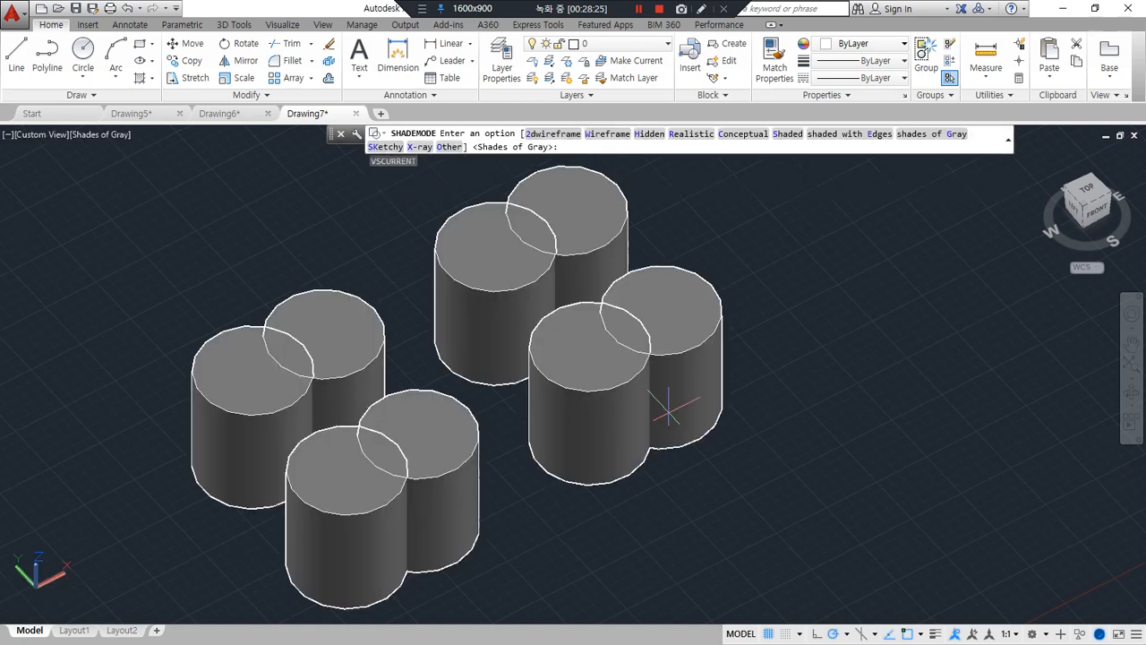
key("Escape")
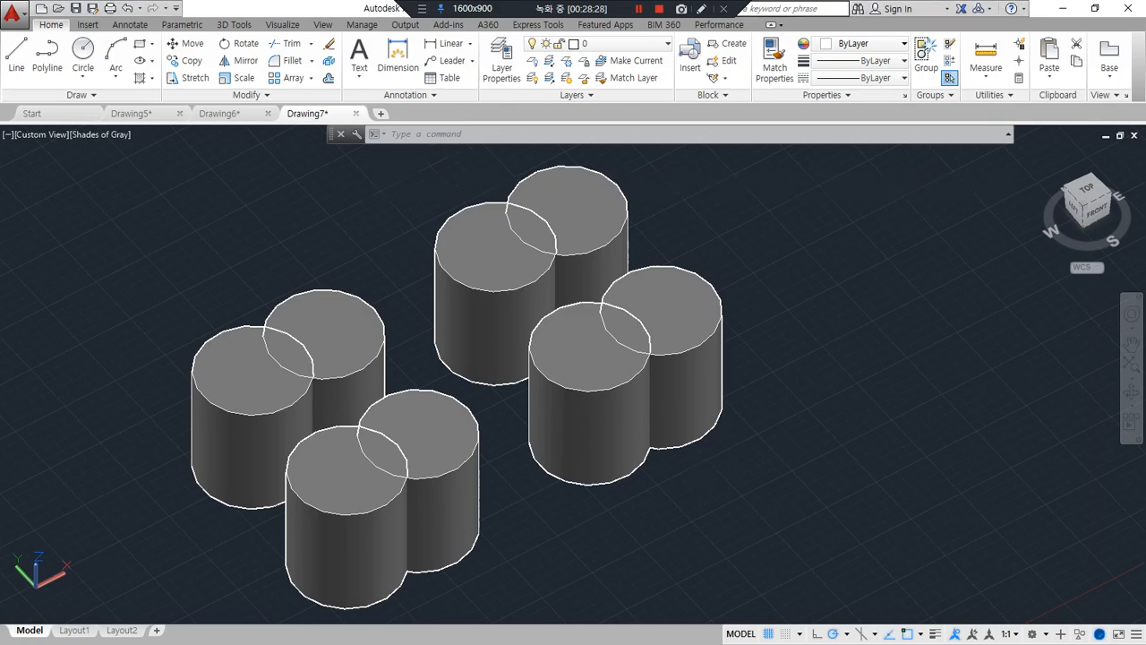
Switch to the Notepad lesson notes and underline the UNIon, INTersect and SUbtract line in red
key("alt+Tab")
scroll(382, 347, "down", 1)
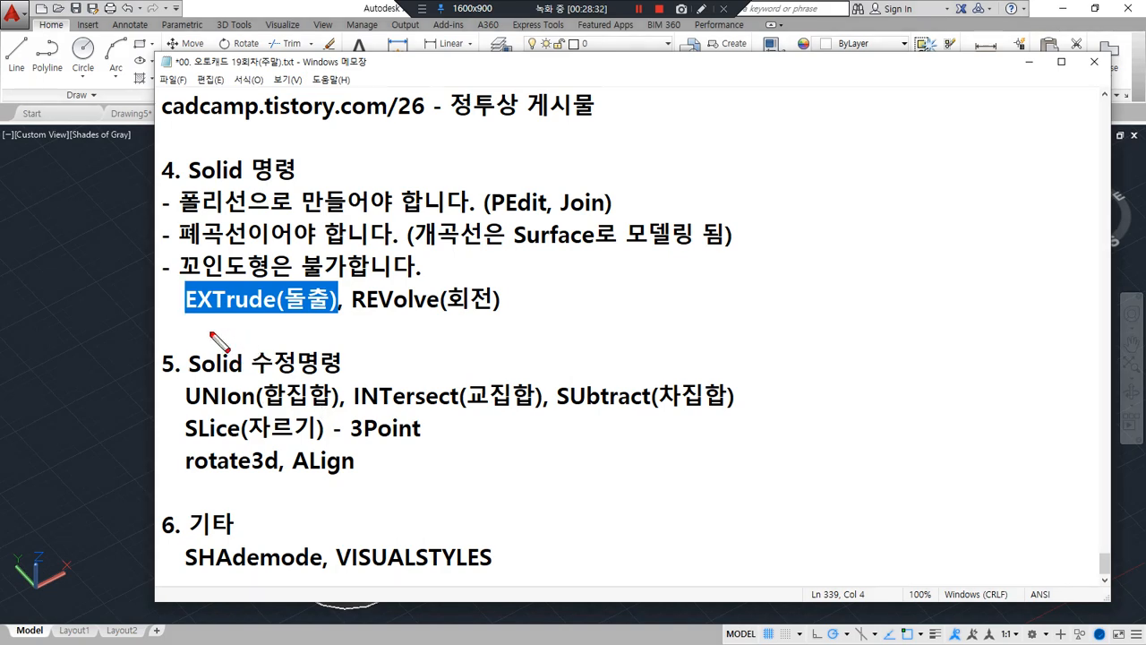
mouse_move(186, 336)
left_mouse_down()
mouse_move(188, 443)
mouse_move(419, 467)
mouse_move(742, 427)
mouse_move(414, 341)
mouse_move(231, 343)
left_mouse_up()
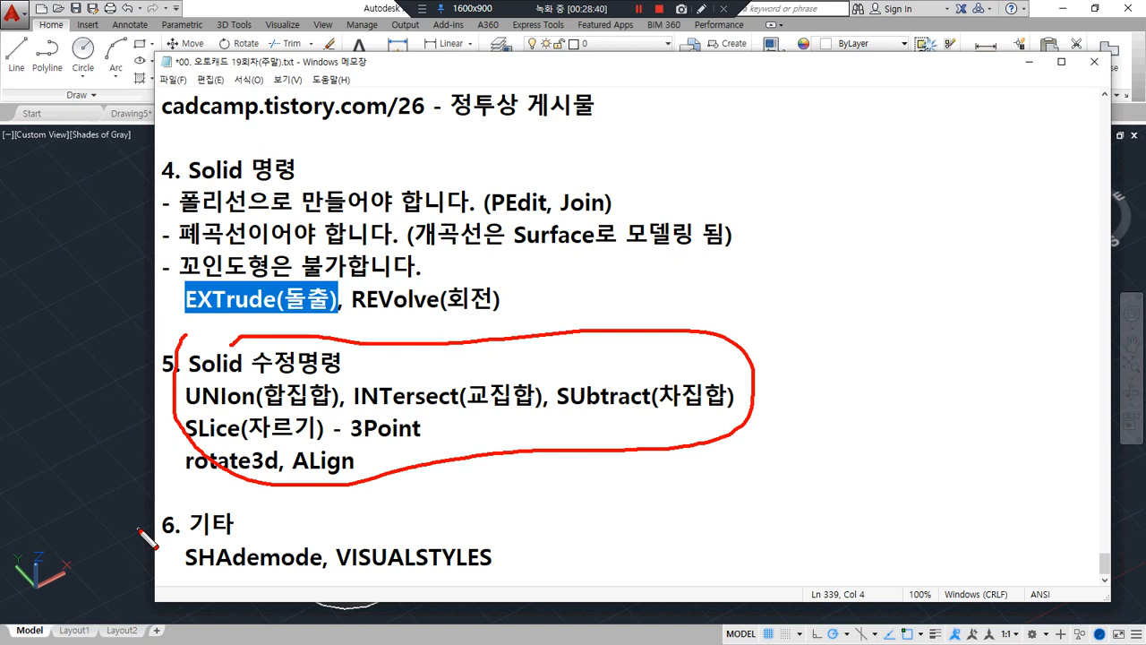
key("ctrl+z")
mouse_move(171, 414)
left_mouse_down()
mouse_move(503, 413)
mouse_move(730, 387)
mouse_move(734, 409)
left_mouse_up()
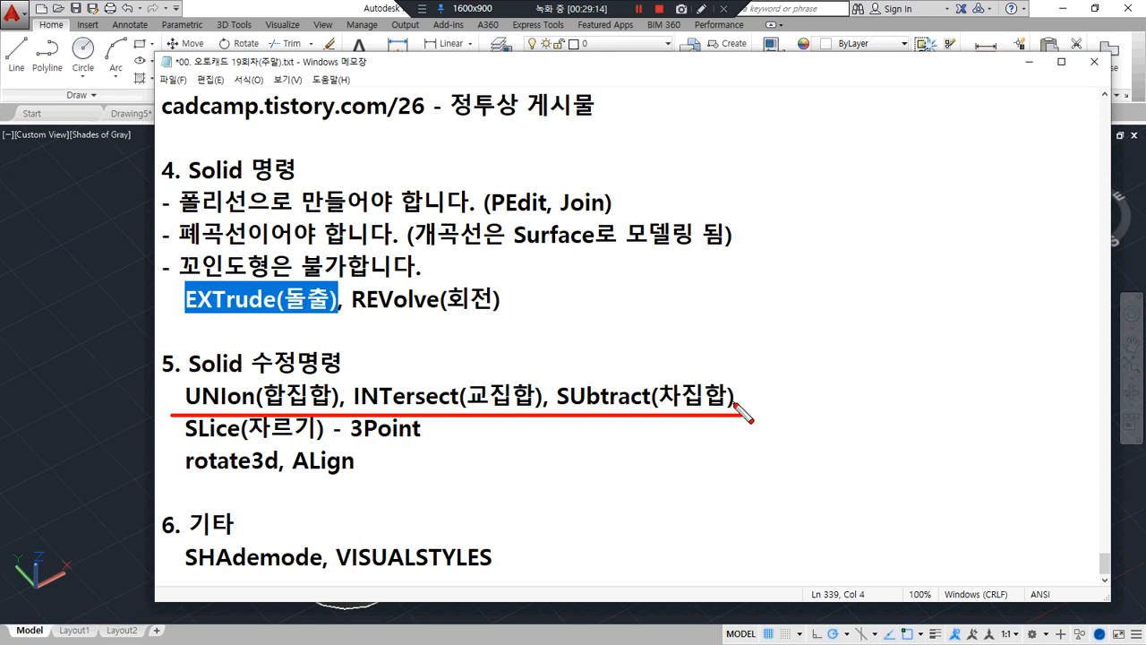
Sketch two overlapping red circles beside section 4 of the notes and label them A∪B to illustrate union
mouse_move(826, 125)
left_mouse_down()
mouse_move(797, 139)
mouse_move(875, 151)
mouse_move(831, 126)
mouse_move(940, 237)
mouse_move(894, 135)
left_mouse_up()
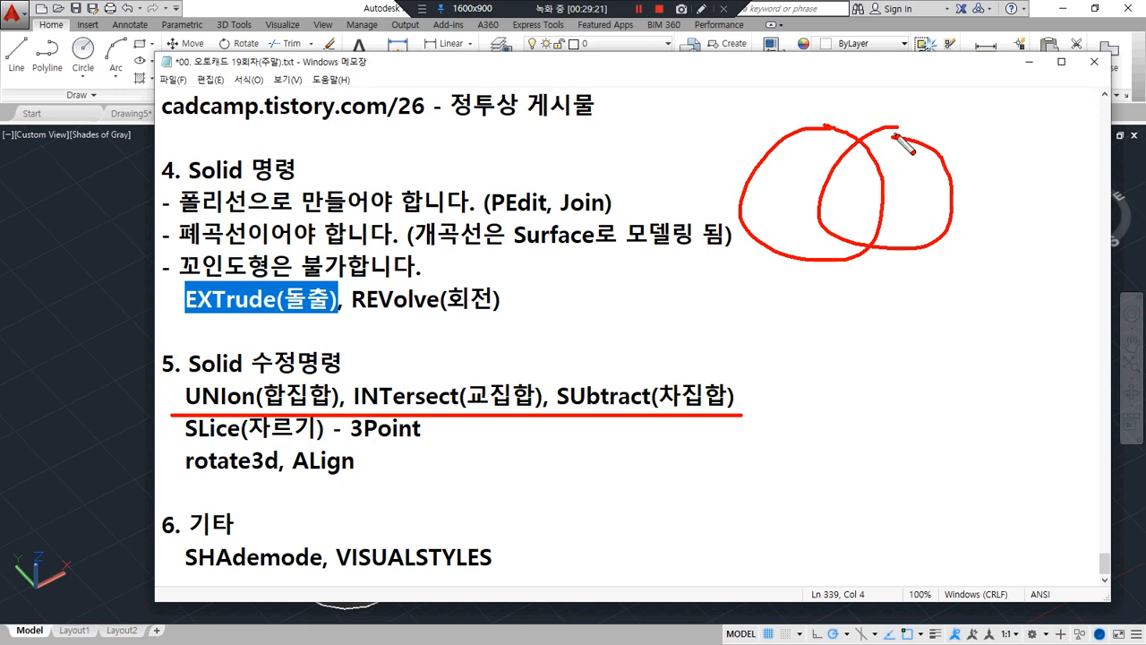
mouse_move(587, 115)
left_mouse_down()
mouse_move(567, 173)
mouse_move(656, 130)
mouse_move(667, 160)
left_mouse_up()
left_click_drag(662, 116, 665, 161)
Sketch a second pair of overlapping circles below the first and label it A∩B to illustrate intersection
mouse_move(877, 309)
left_mouse_down()
mouse_move(891, 410)
mouse_move(931, 307)
mouse_move(1038, 349)
mouse_move(917, 285)
left_mouse_up()
mouse_move(598, 288)
left_mouse_down()
mouse_move(568, 371)
mouse_move(635, 349)
mouse_move(632, 325)
mouse_move(639, 349)
mouse_move(688, 324)
left_mouse_up()
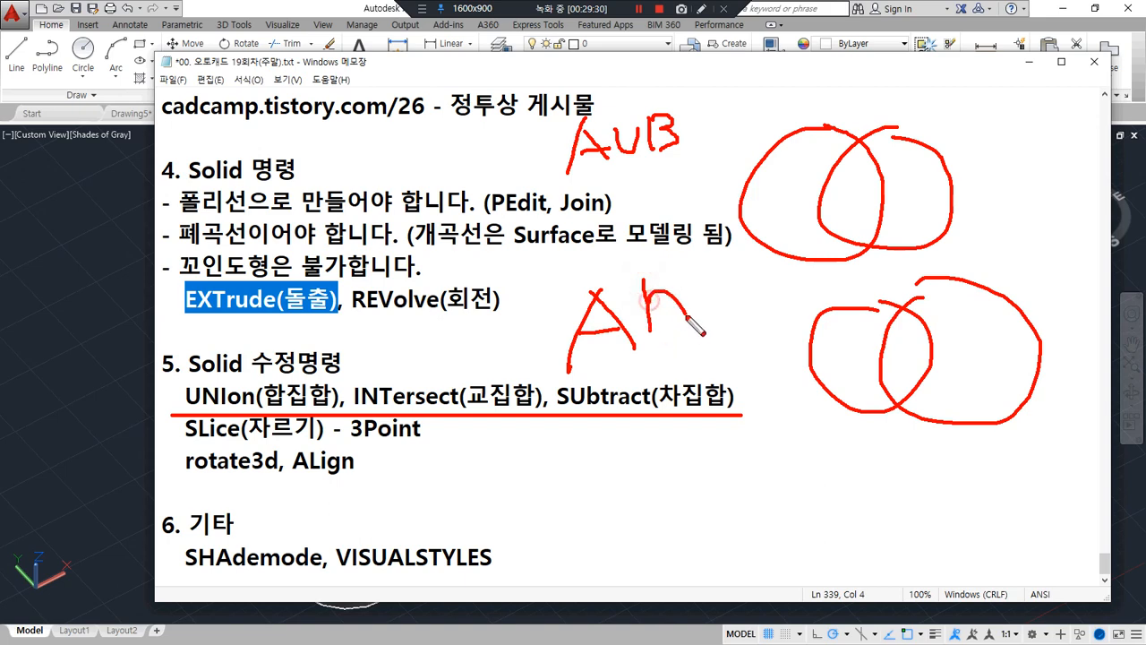
left_click_drag(706, 277, 707, 333)
mouse_move(708, 278)
left_mouse_down()
mouse_move(732, 295)
mouse_move(715, 331)
left_mouse_up()
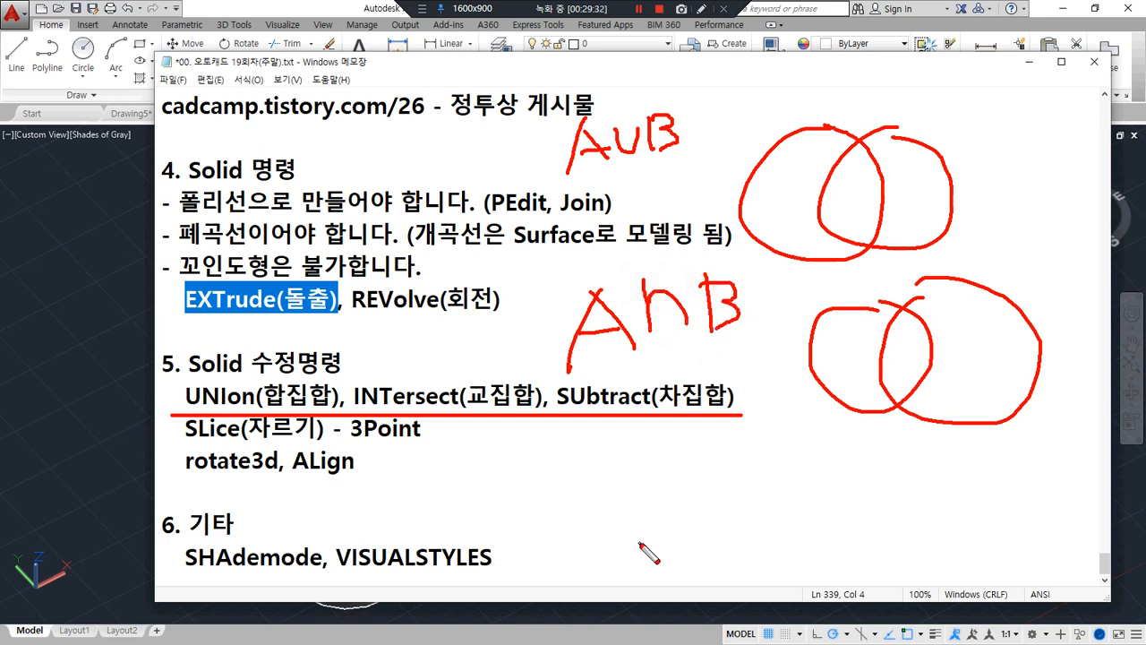
Sketch a third, smaller pair of overlapping circles and label it A−B to illustrate subtraction
mouse_move(868, 463)
left_mouse_down()
mouse_move(921, 489)
mouse_move(885, 453)
mouse_move(937, 472)
left_mouse_up()
mouse_move(598, 514)
left_mouse_down()
mouse_move(650, 512)
mouse_move(654, 485)
left_mouse_up()
mouse_move(663, 482)
left_mouse_down()
mouse_move(701, 481)
mouse_move(715, 509)
left_mouse_up()
mouse_move(714, 454)
left_mouse_down()
mouse_move(757, 488)
mouse_move(725, 503)
left_mouse_up()
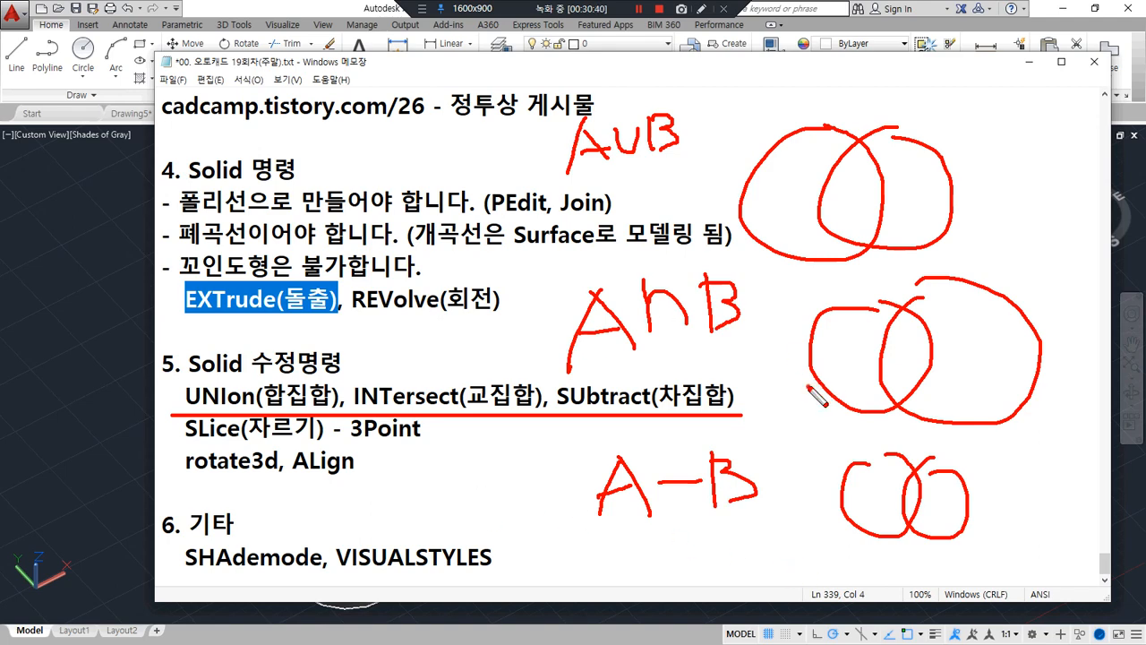
Loop the A∪B and A∩B labels together in red and underline the A−B row of the notes
mouse_move(815, 388)
left_mouse_down()
mouse_move(596, 145)
mouse_move(769, 287)
mouse_move(727, 351)
left_mouse_up()
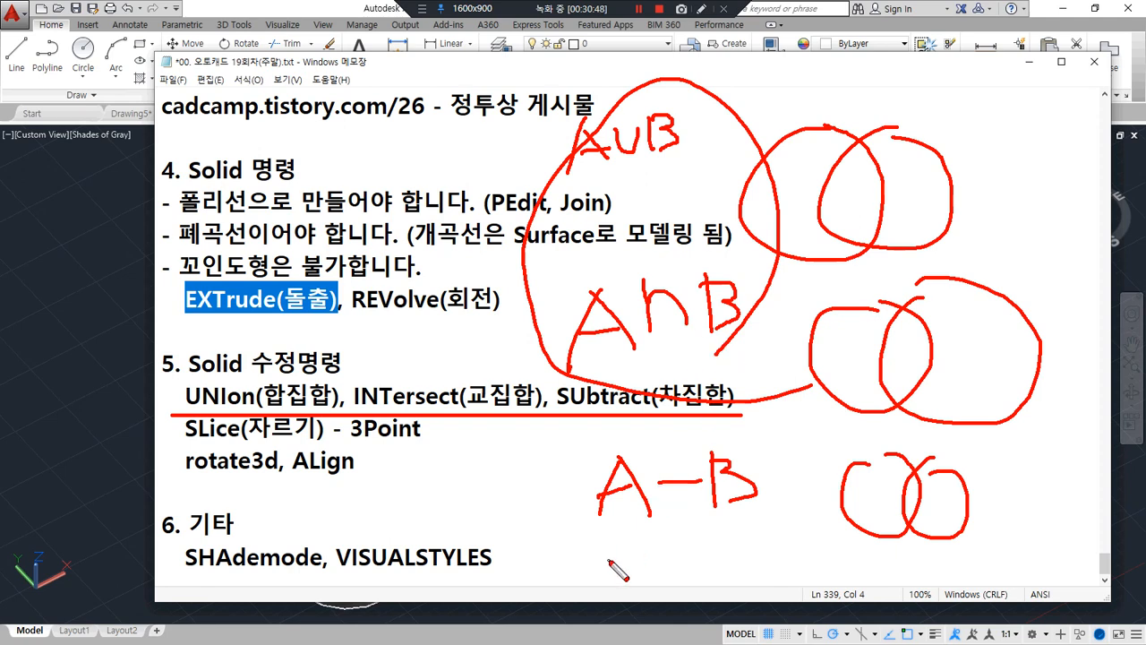
left_click_drag(608, 544, 1001, 530)
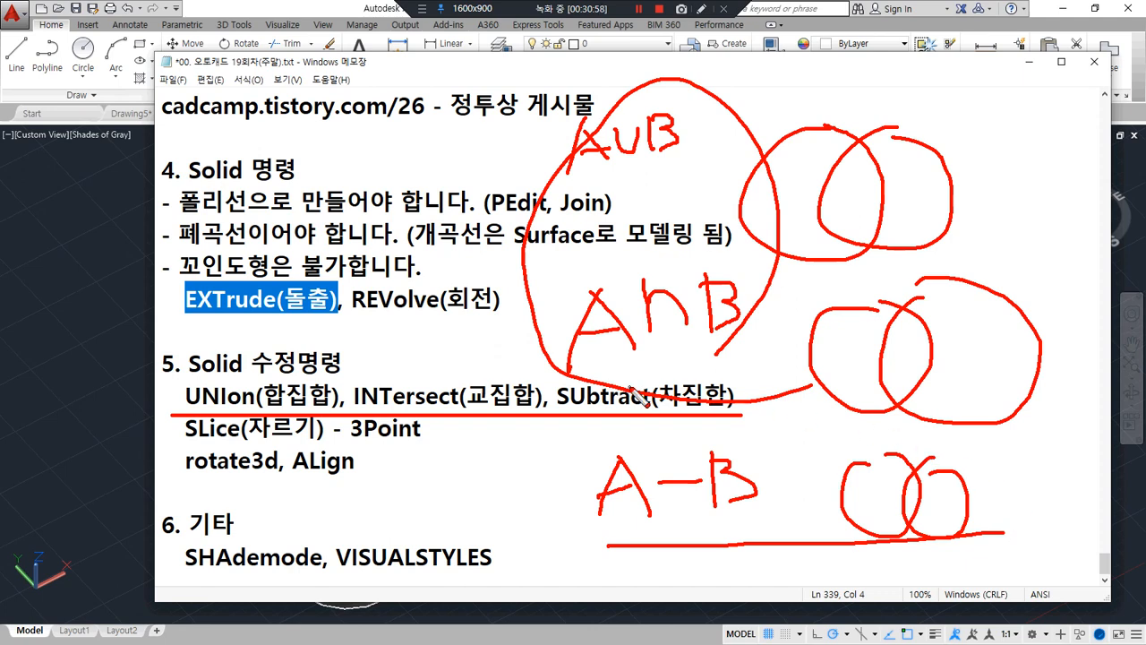
key("Escape")
Switch back to the AutoCAD drawing and union the two overlapping cylinders of the leftmost pair into one solid
left_click(108, 307)
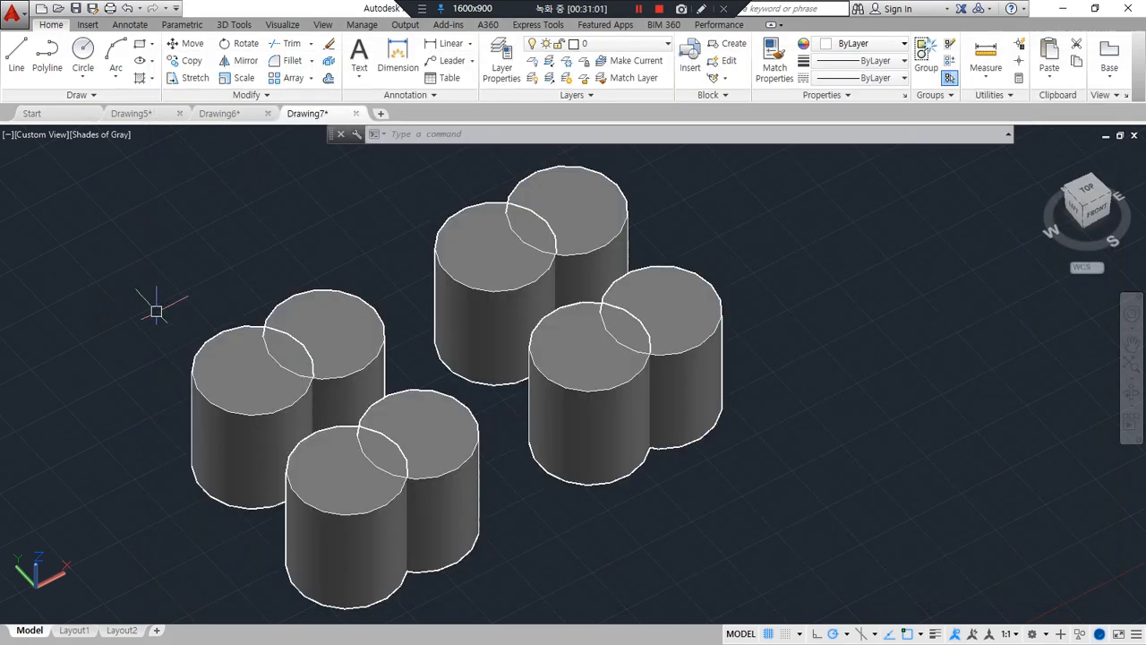
type("uni")
key("Return")
scroll(184, 313, "up", 5)
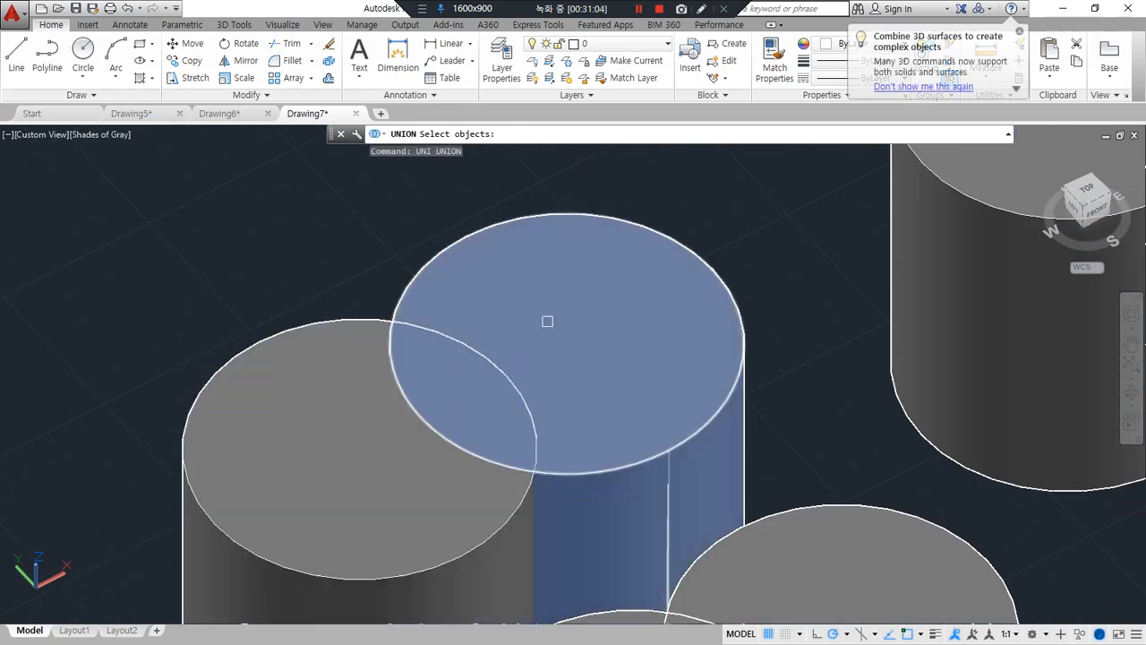
left_click(455, 211)
left_click(331, 348)
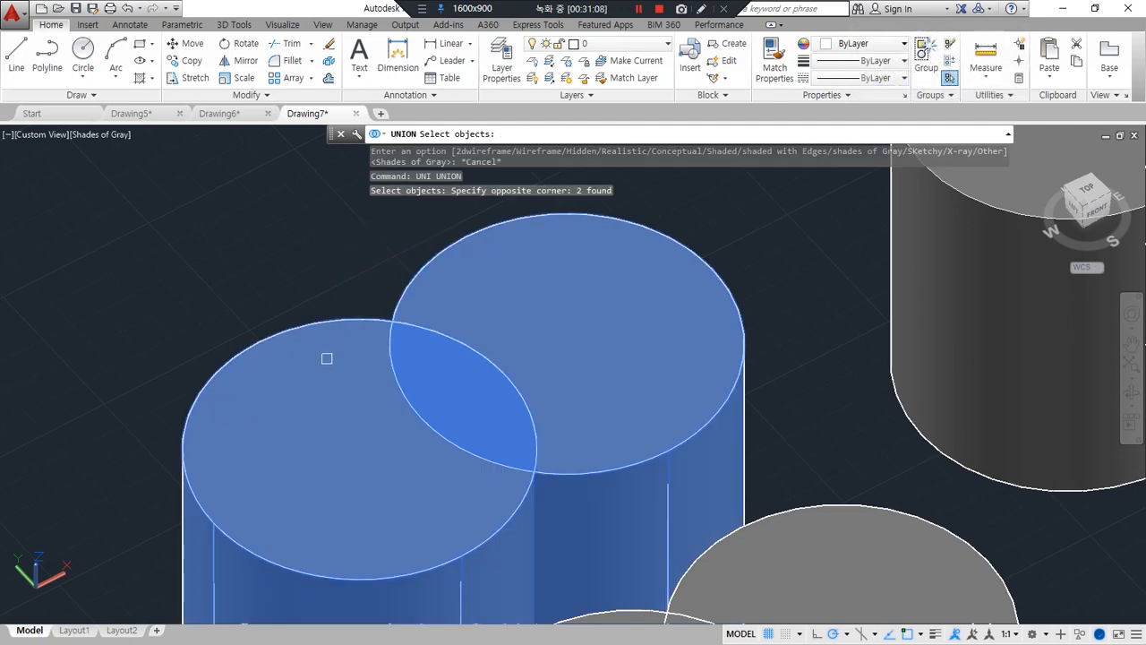
key("Return")
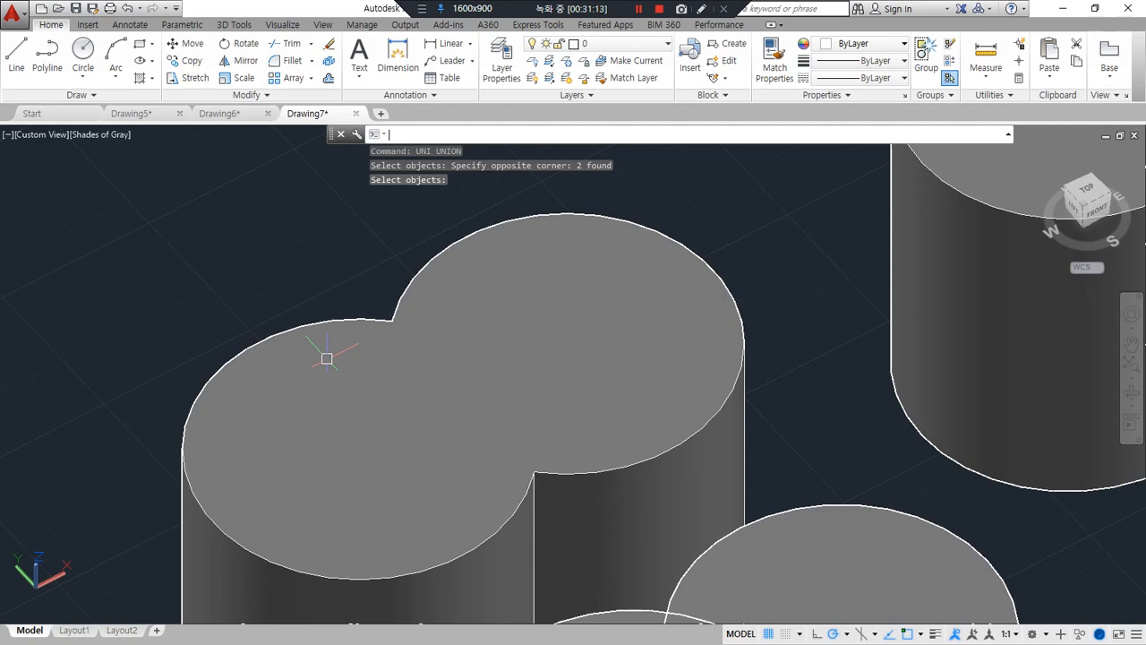
Intersect the two overlapping cylinders of the rear pair, keeping only their common volume
middle_click_drag(636, 294, 132, 513)
middle_click_drag(389, 388, 357, 422)
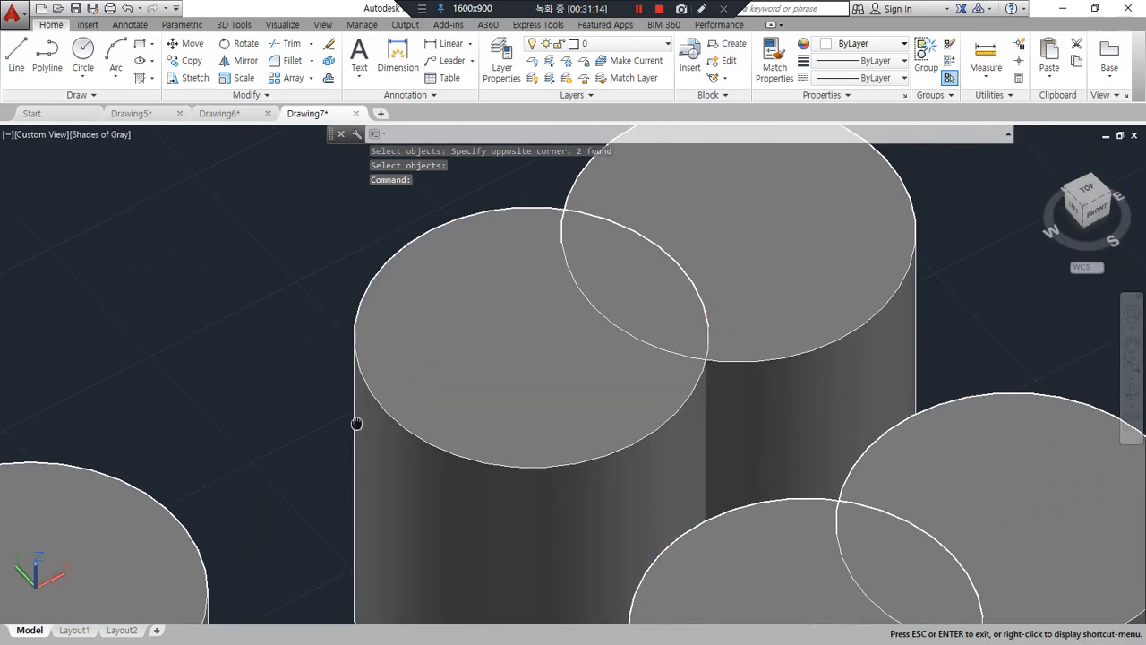
type("in")
key("Return")
middle_click_drag(465, 355, 435, 417)
left_click(537, 225)
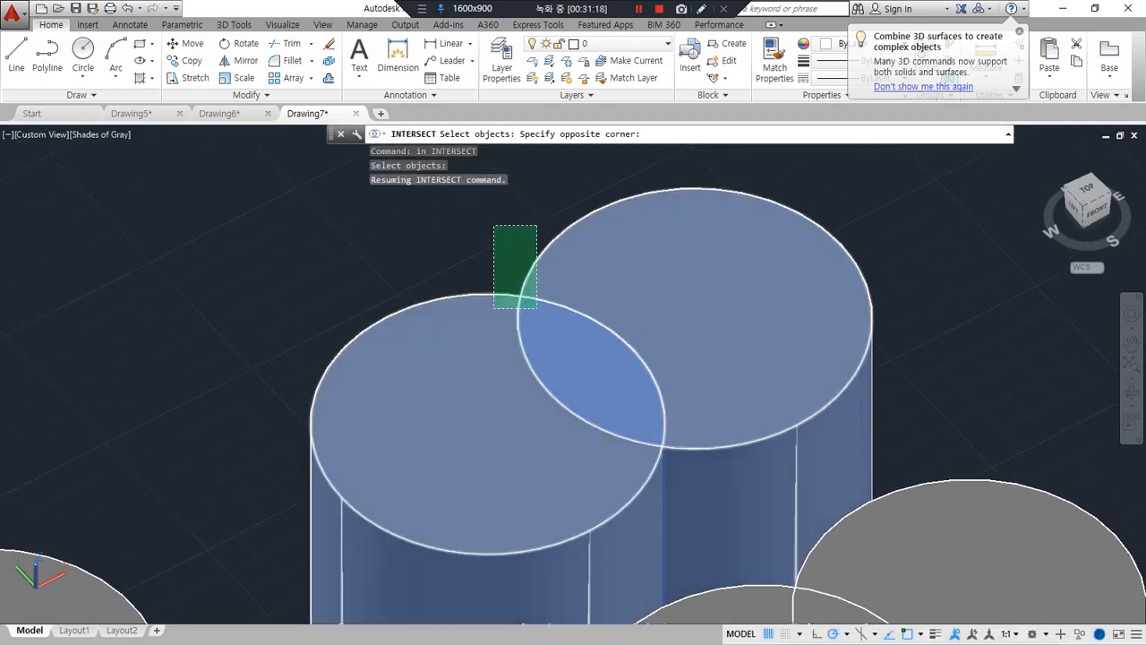
left_click(493, 307)
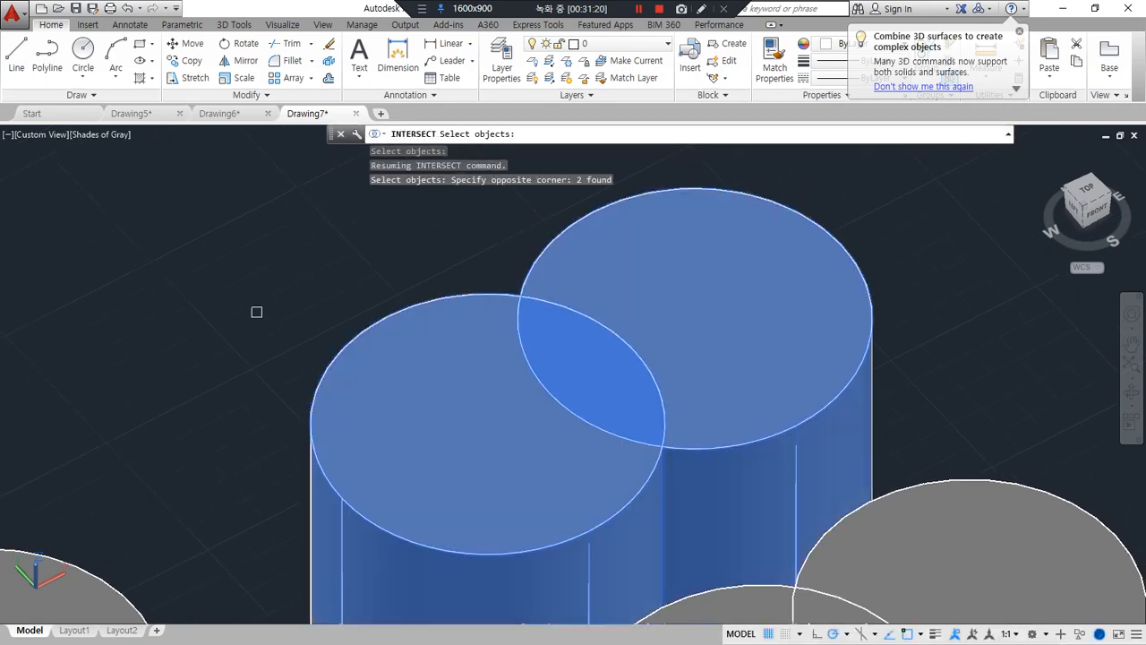
key("Return")
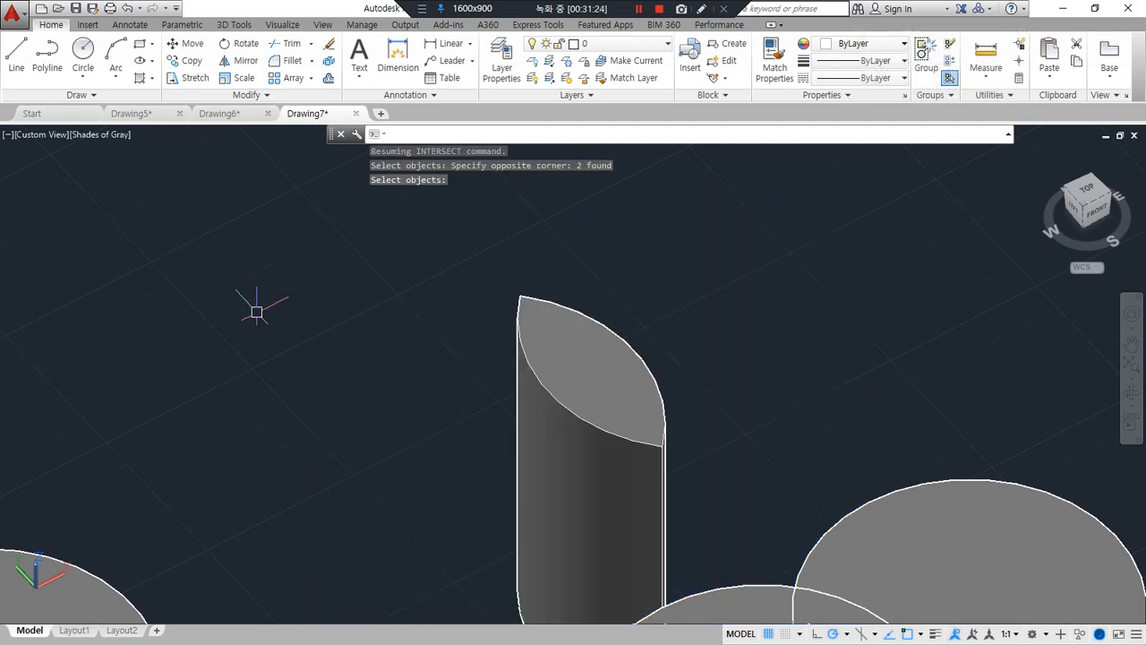
Subtract the rear cylinder from the front cylinder in the overlapping pair in front of the united solid
middle_click_drag(517, 272, 717, 197)
scroll(658, 292, "down", 2)
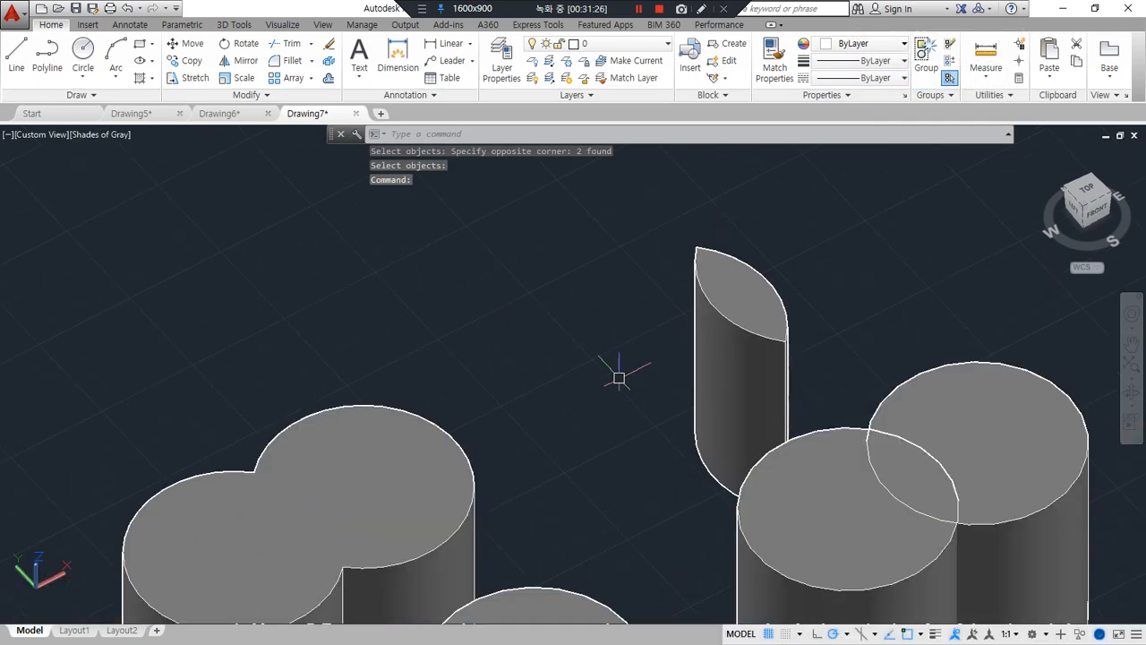
scroll(575, 320, "down", 4)
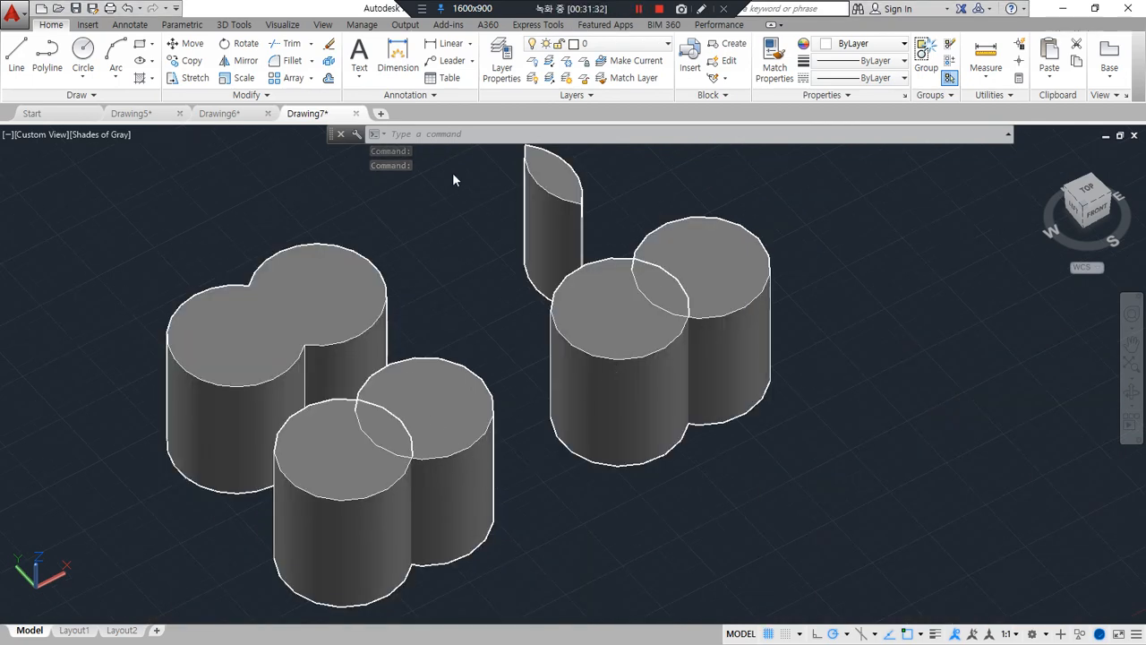
left_click(450, 132)
type("SI")
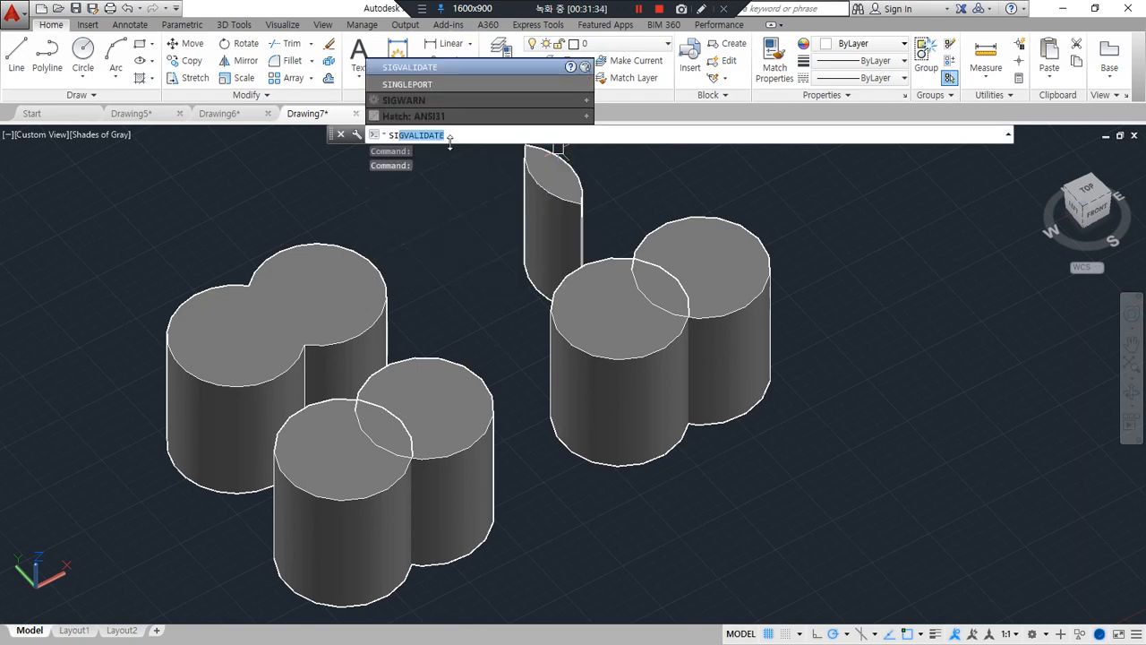
type("u")
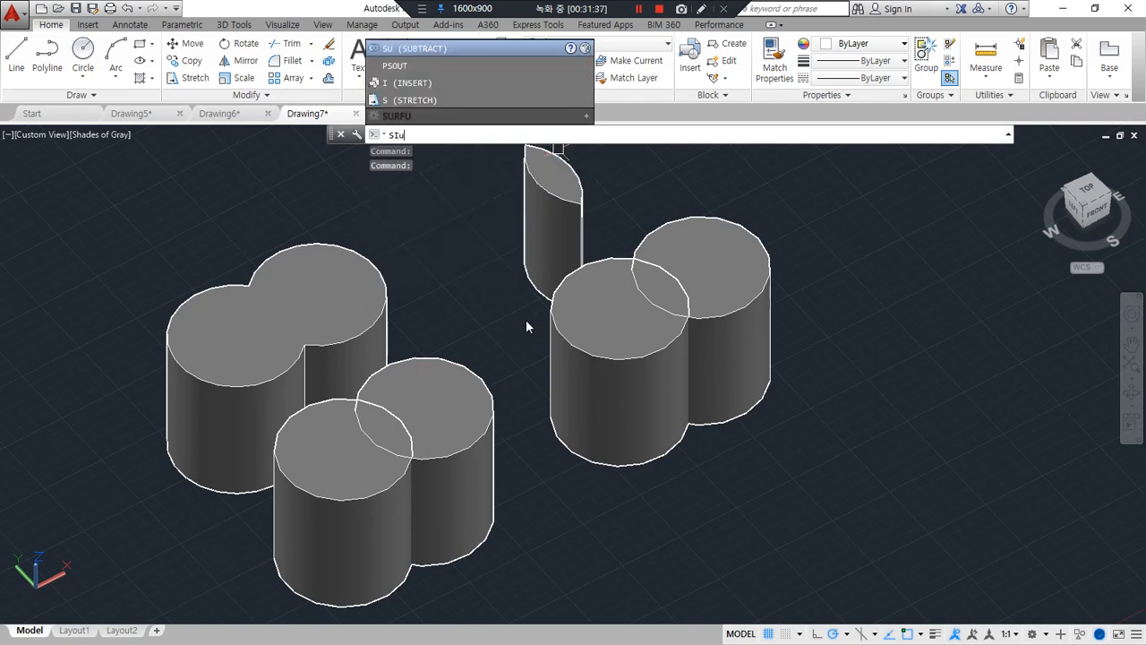
key("BackSpace")
key("BackSpace")
key("BackSpace")
type("su")
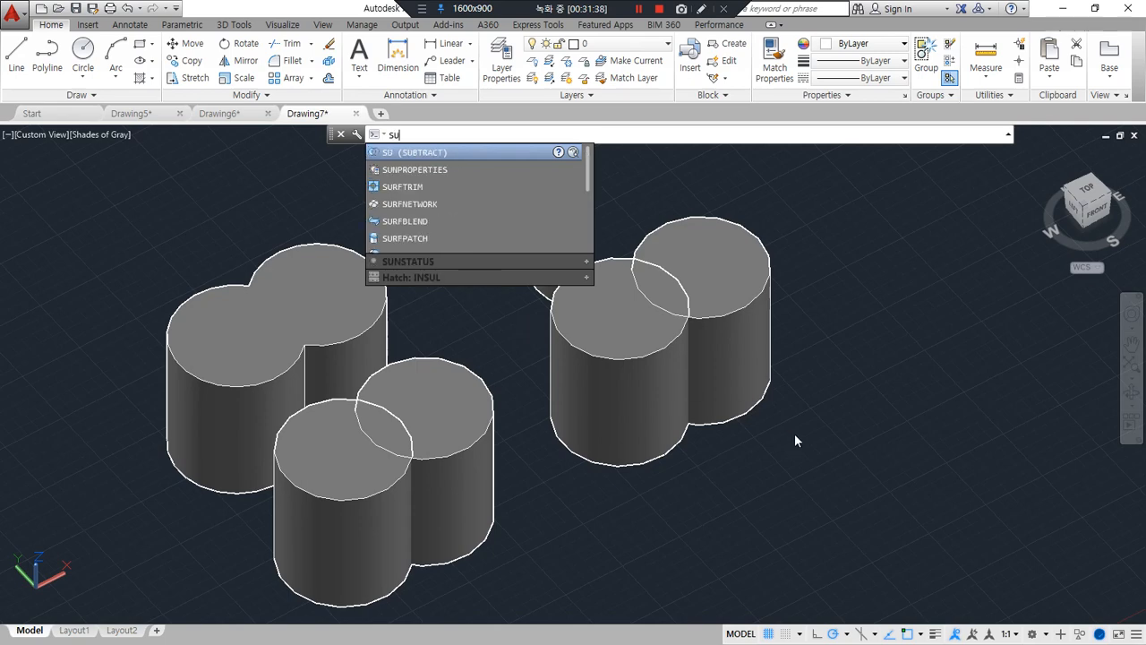
key("Return")
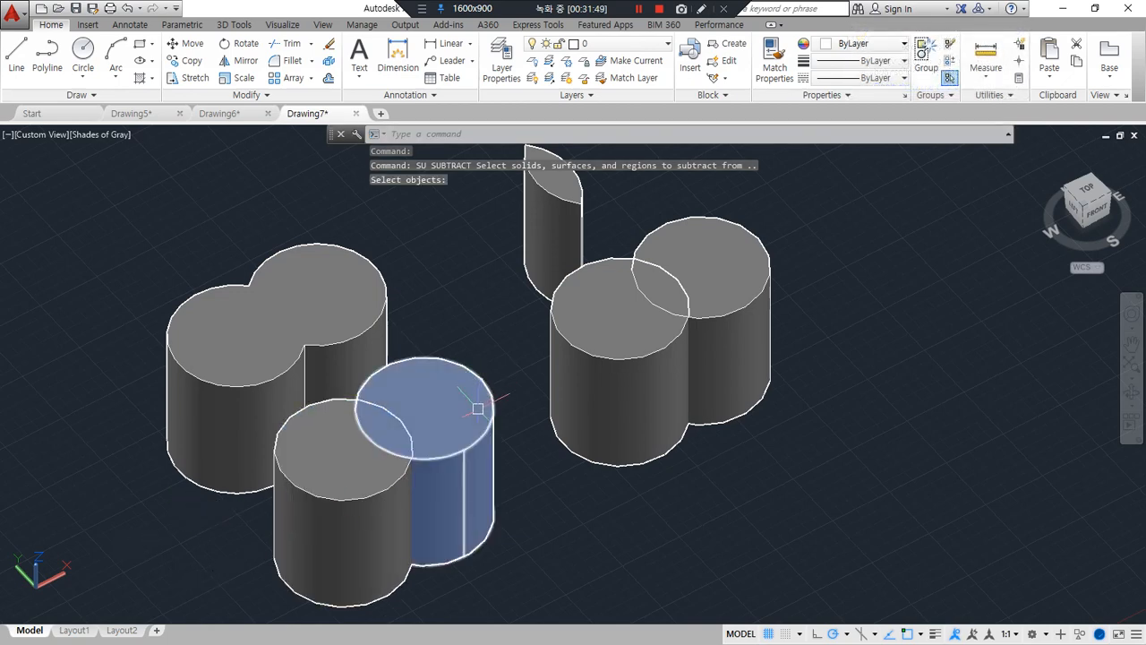
left_click(332, 490)
key("Return")
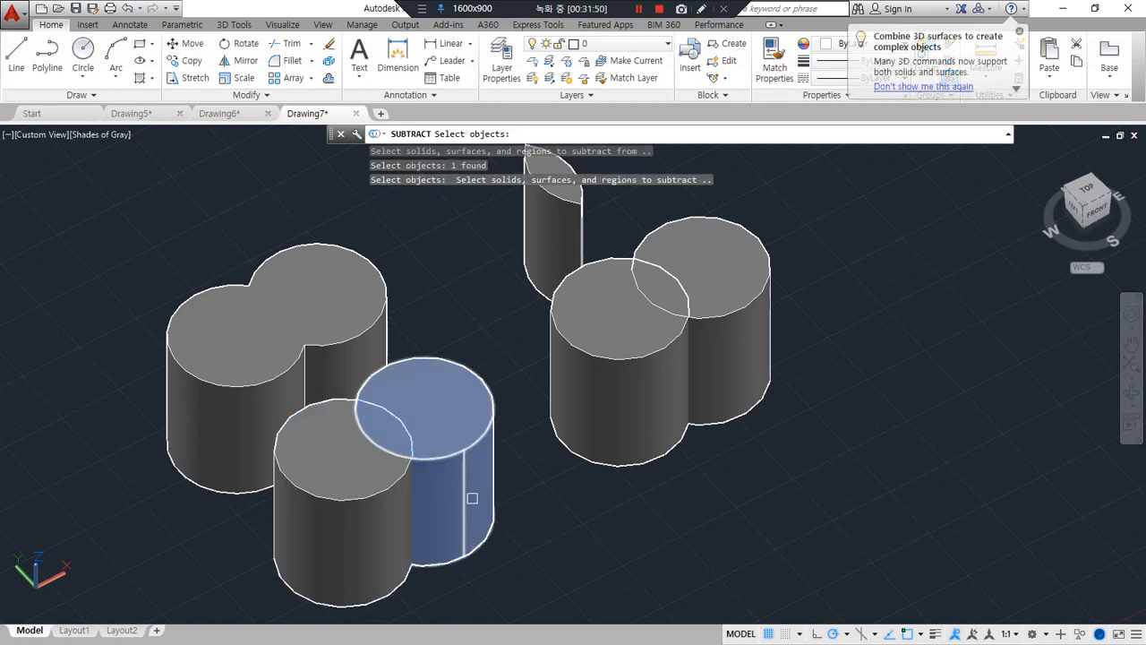
left_click(468, 452)
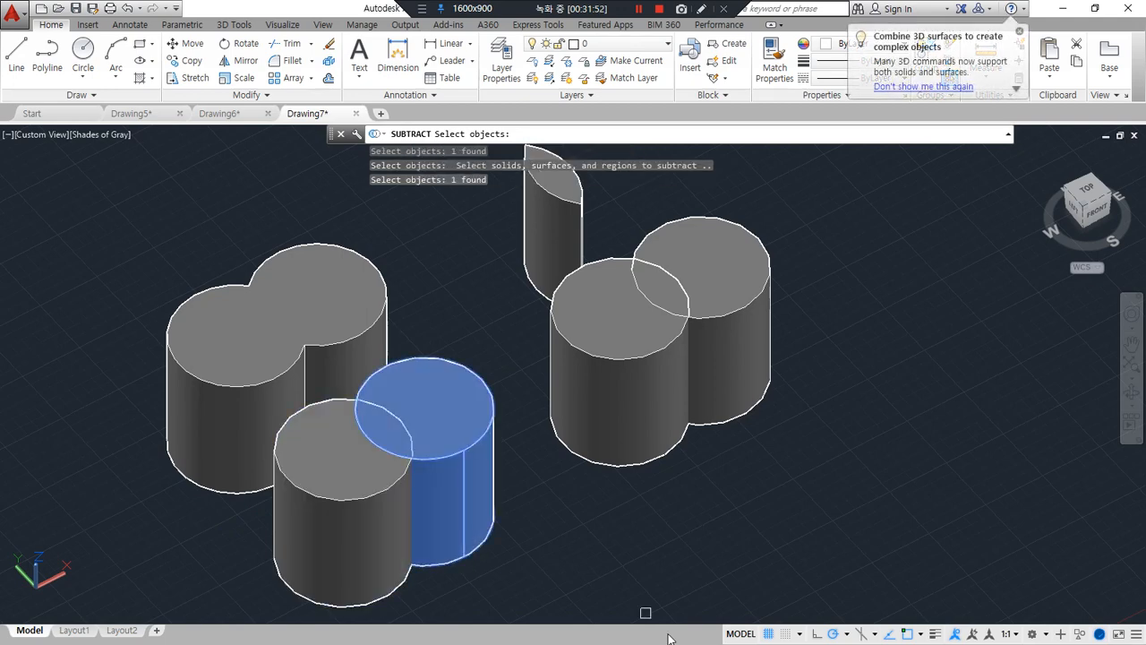
key("Return")
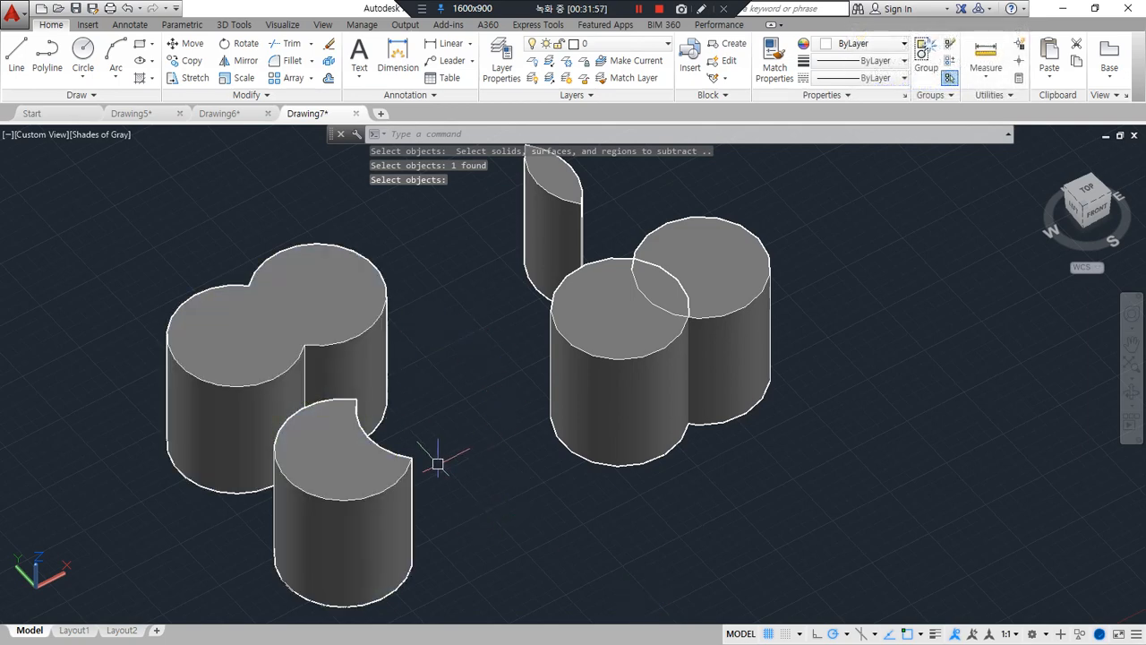
Subtract the front cylinder from the rear cylinder in the remaining overlapping pair
key("Return")
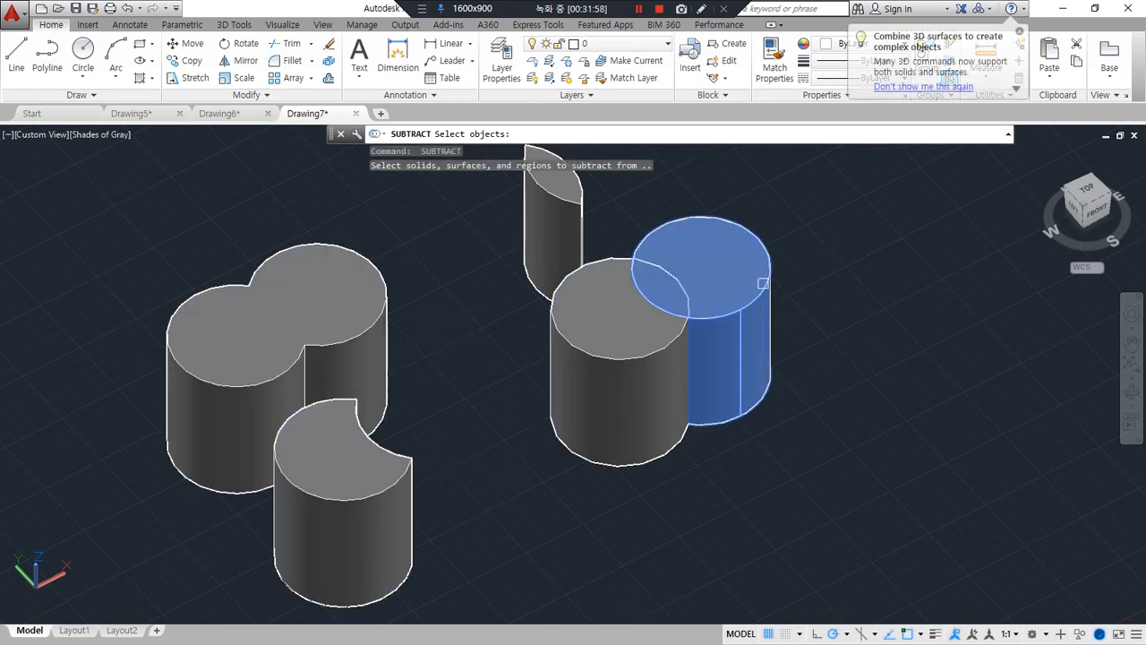
left_click(716, 391)
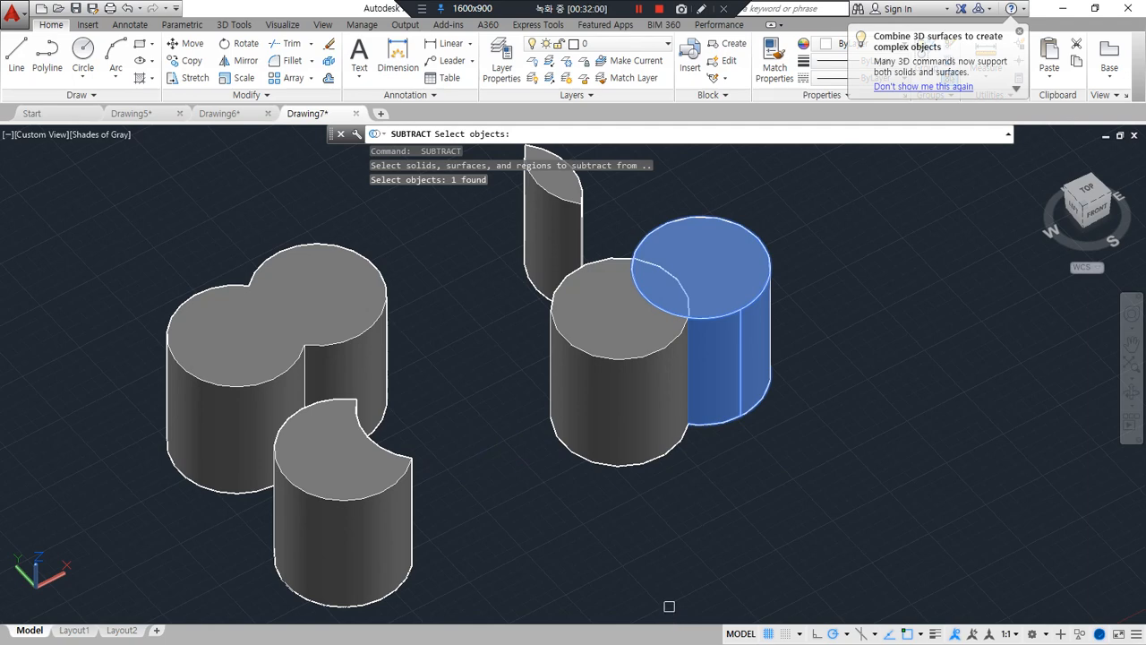
key("Return")
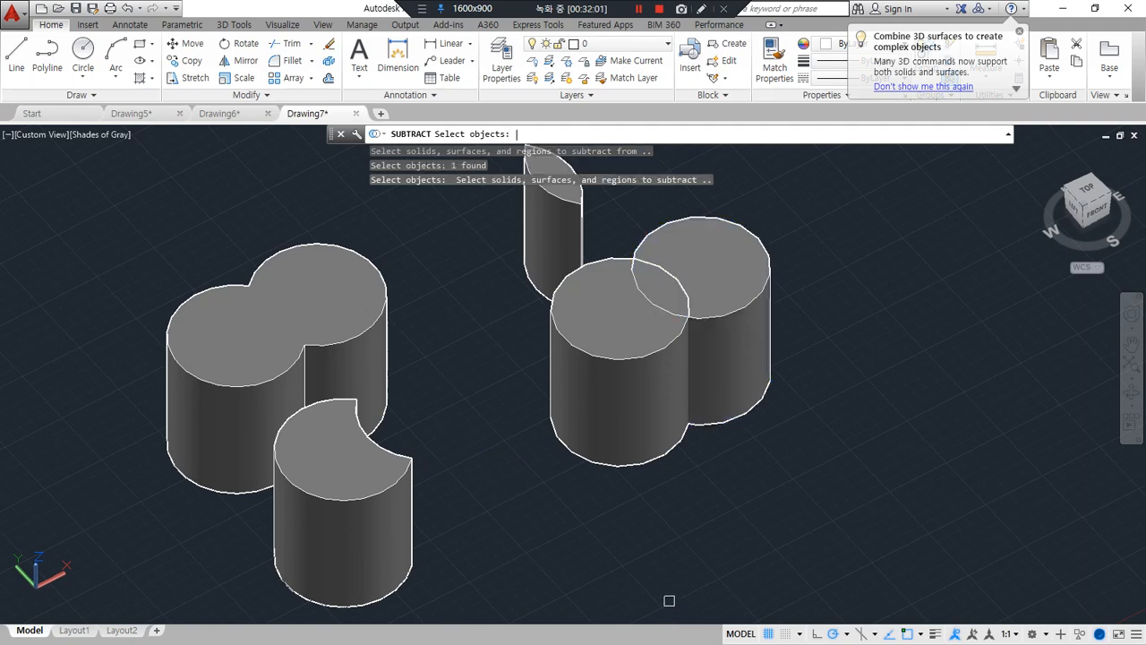
left_click(603, 371)
key("Return")
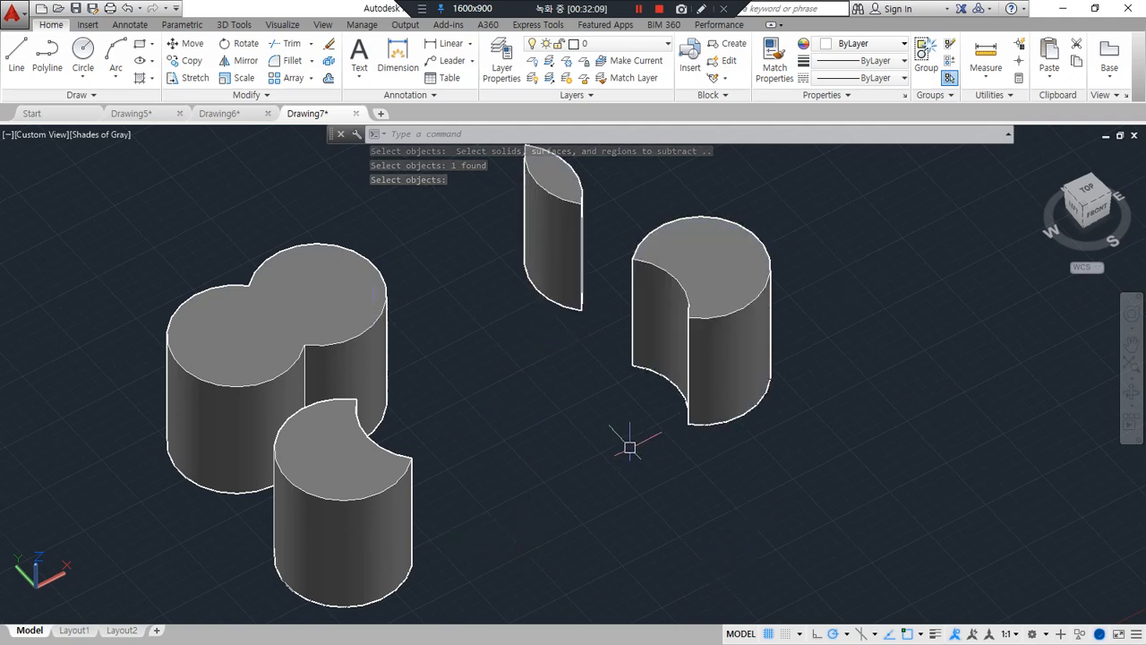
Use SHADEMODE to display the solids in the 2D Wireframe visual style
type("sha")
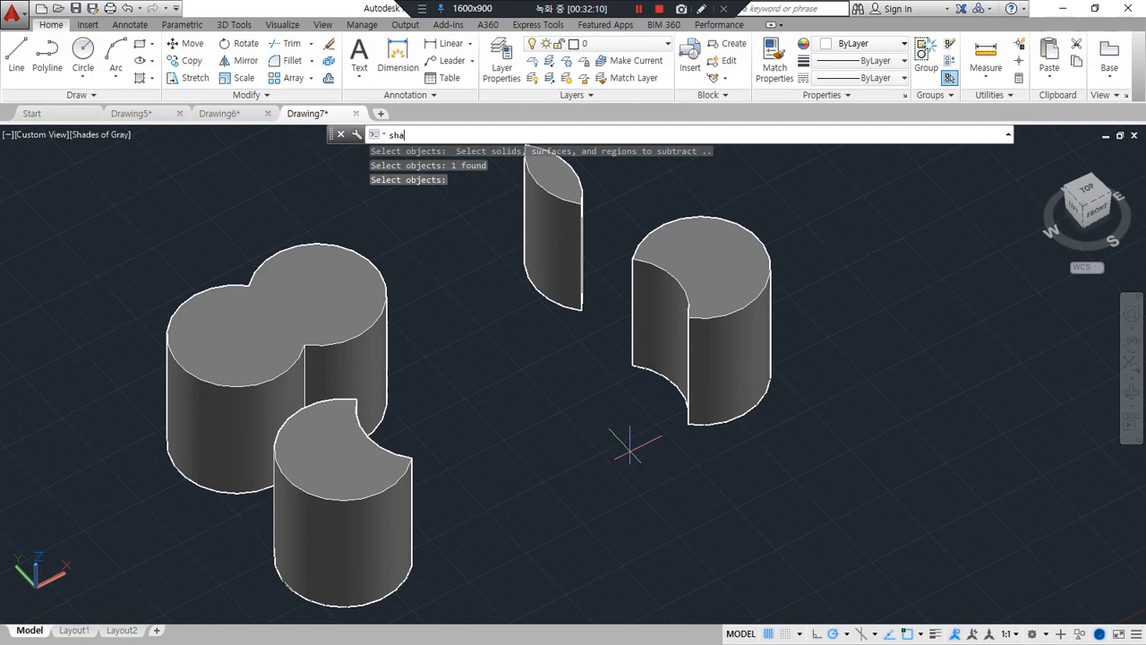
key("Return")
key("Return")
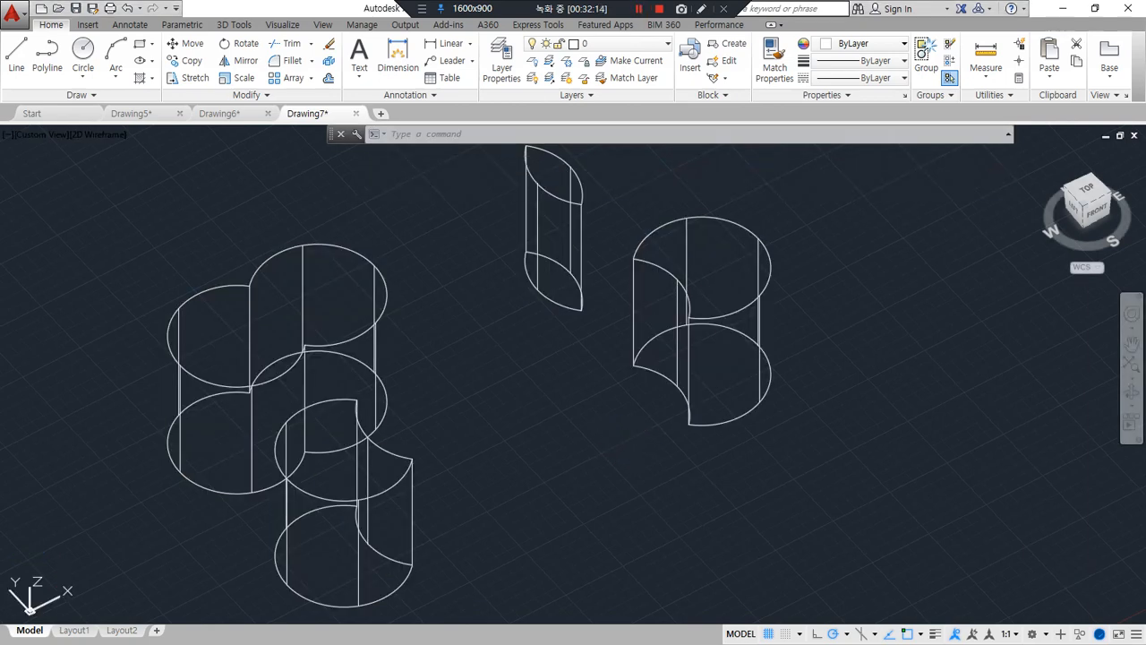
Switch to the Notepad lesson notes, underline SHAdemode in red, and return to the AutoCAD drawing
key("alt+Tab")
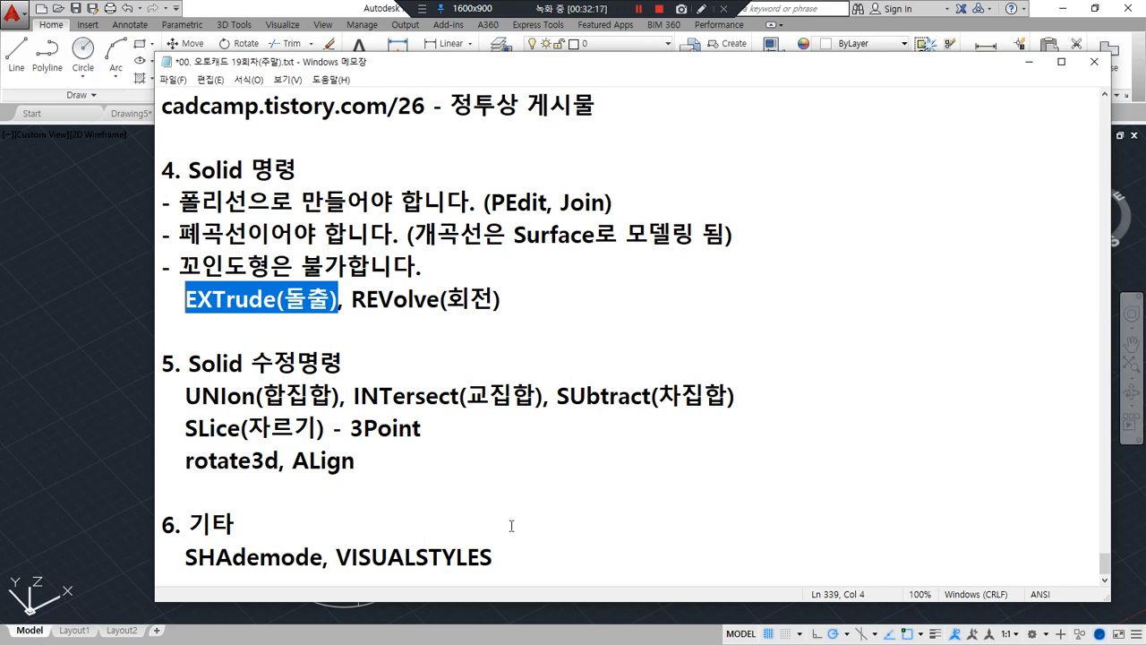
mouse_move(320, 568)
left_mouse_down()
mouse_move(188, 571)
mouse_move(321, 579)
mouse_move(190, 578)
left_mouse_up()
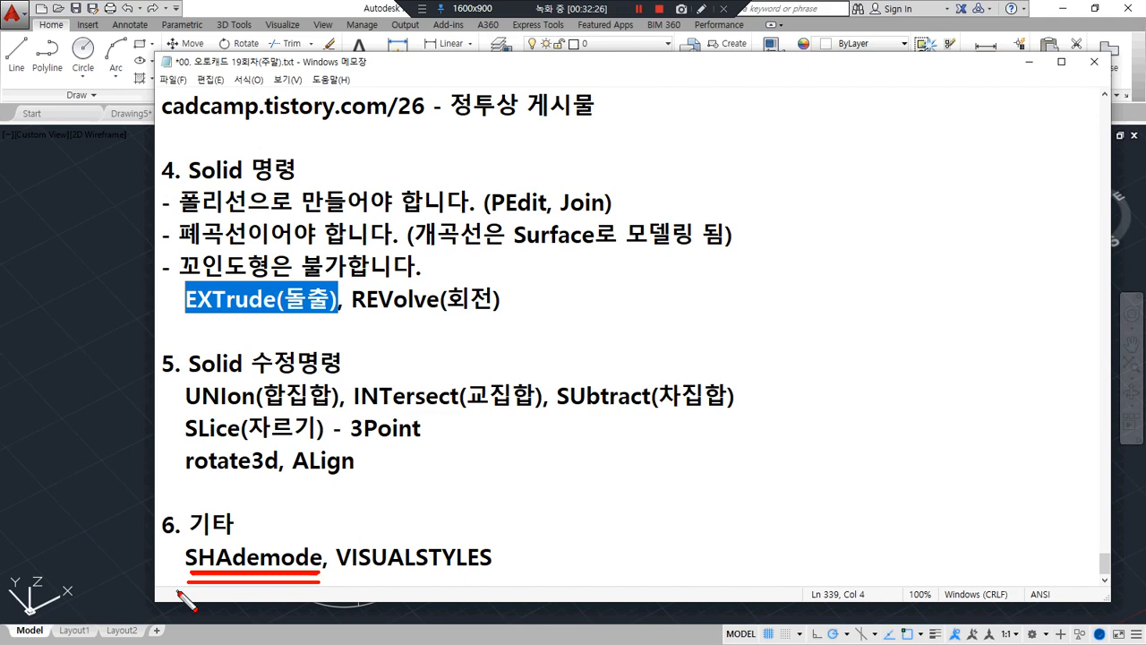
key("Escape")
left_click(63, 399)
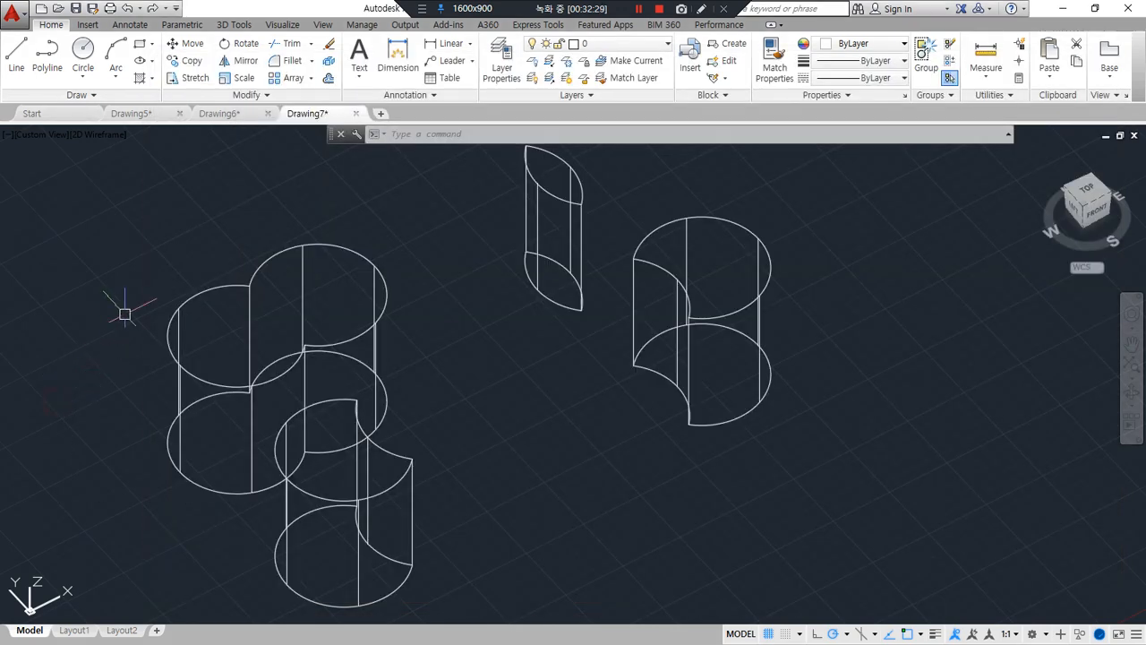
Start SHADEMODE and mark its visual style options from 2dwireframe to shaded with Edges in red
type("sha")
key("Return")
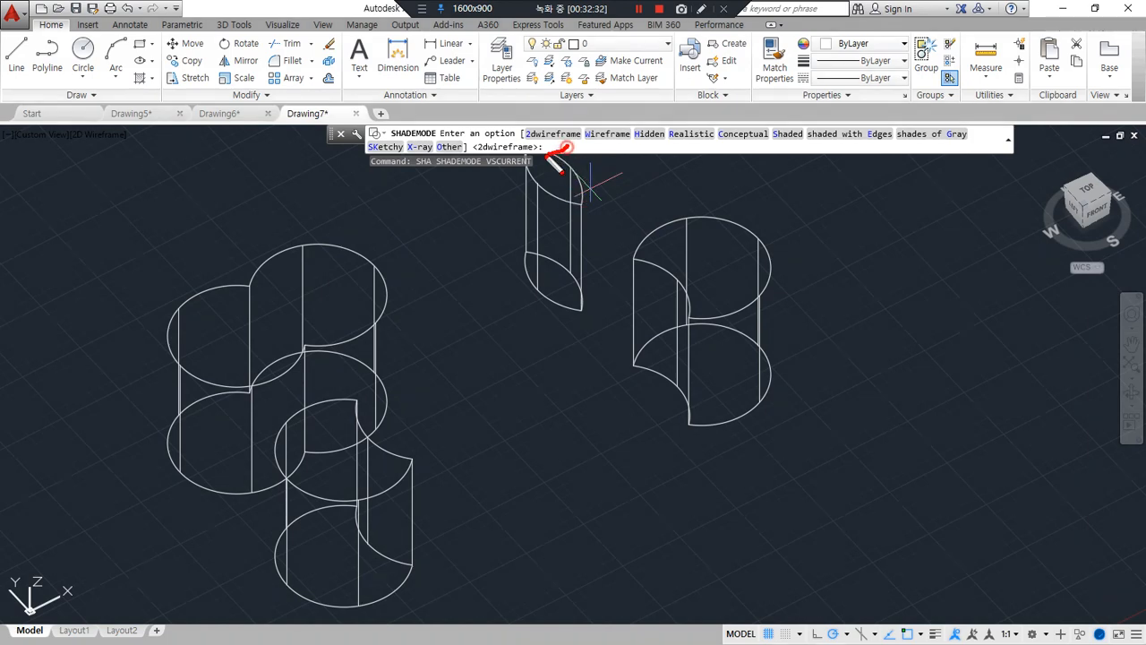
mouse_move(573, 126)
left_mouse_down()
mouse_move(588, 145)
mouse_move(580, 136)
mouse_move(641, 164)
mouse_move(705, 136)
mouse_move(888, 144)
left_mouse_up()
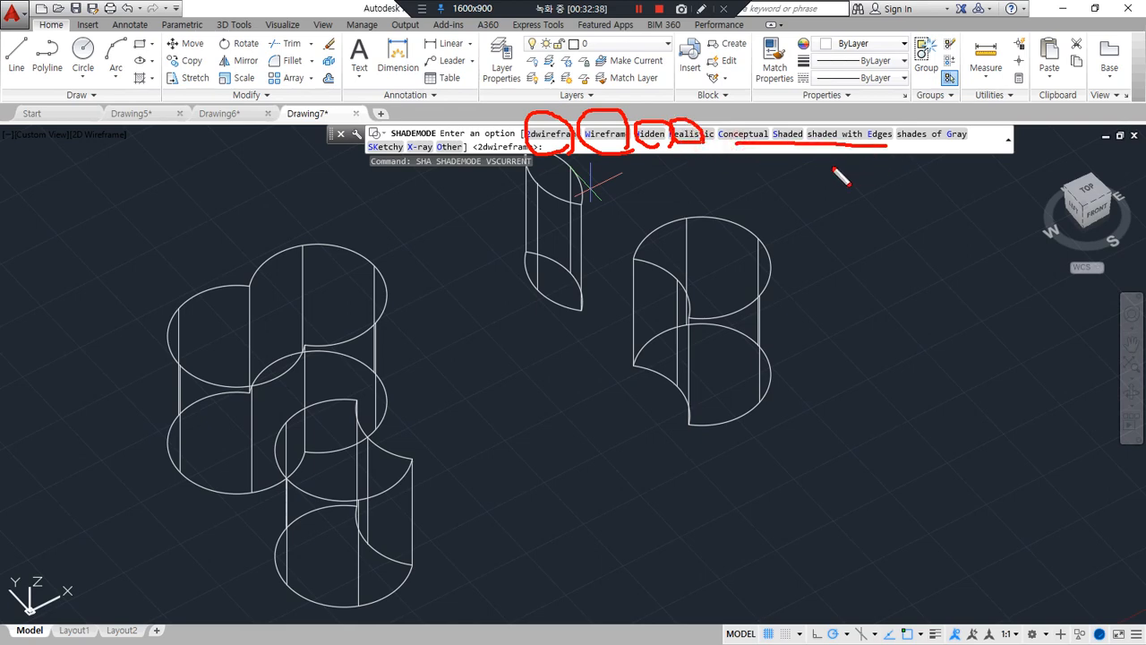
key("Escape")
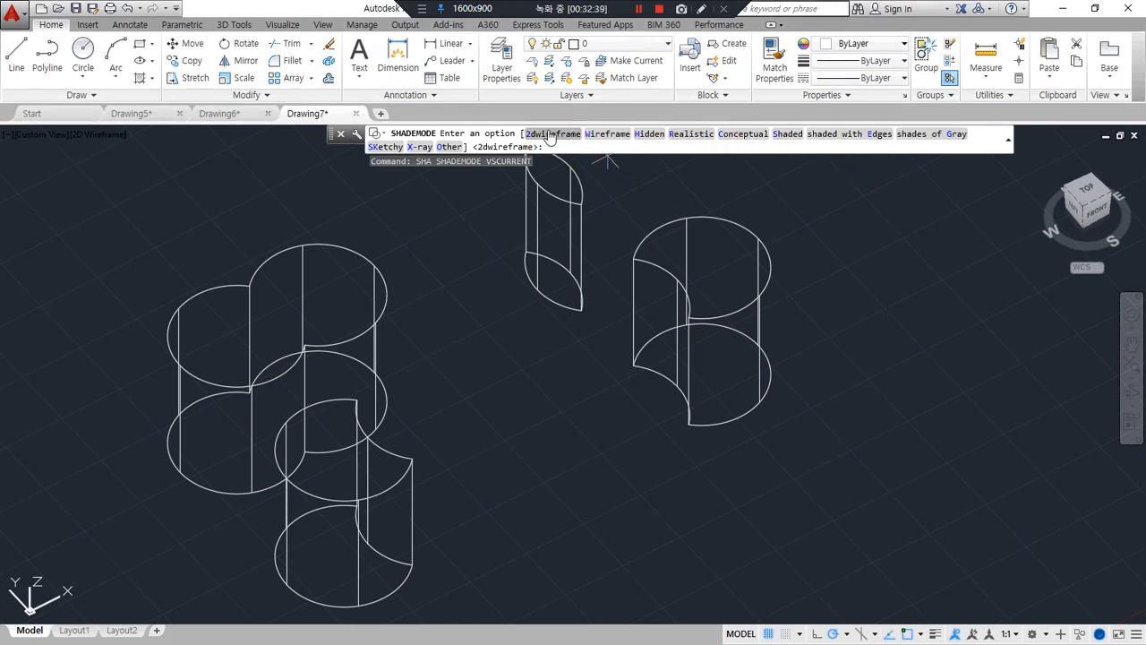
Set the visual style to Hidden and point out the united solid
left_click(648, 136)
mouse_move(200, 397)
left_mouse_down()
mouse_move(397, 340)
mouse_move(215, 438)
left_mouse_up()
key("Escape")
Display the solids in the Realistic visual style, followed by the Conceptual style
key("Return")
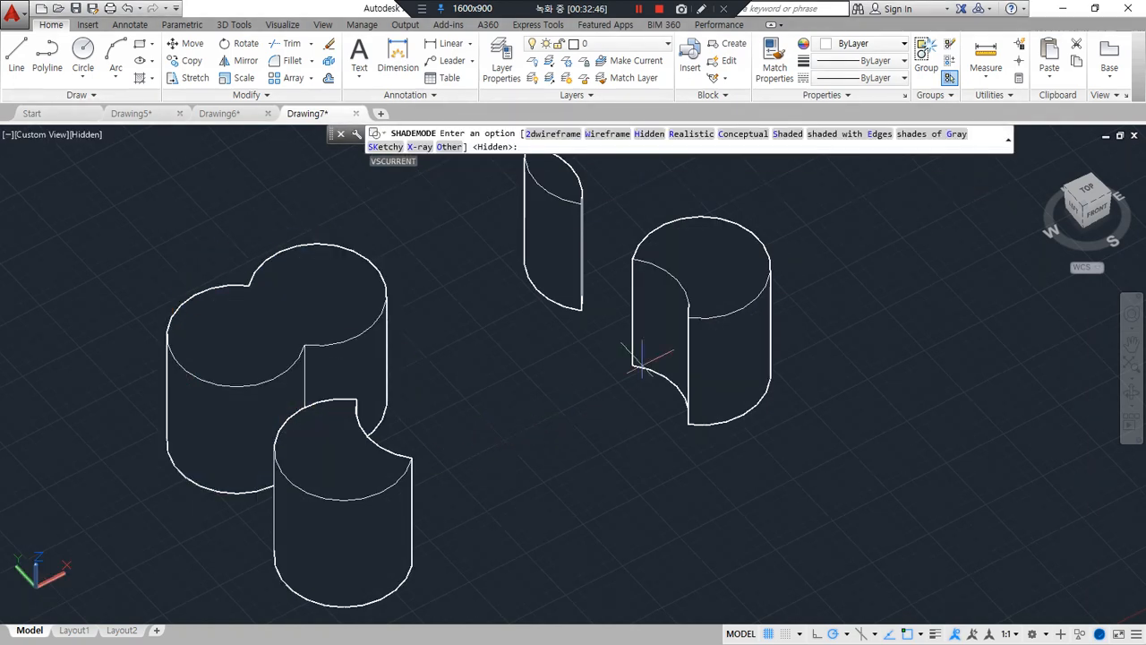
left_click(691, 135)
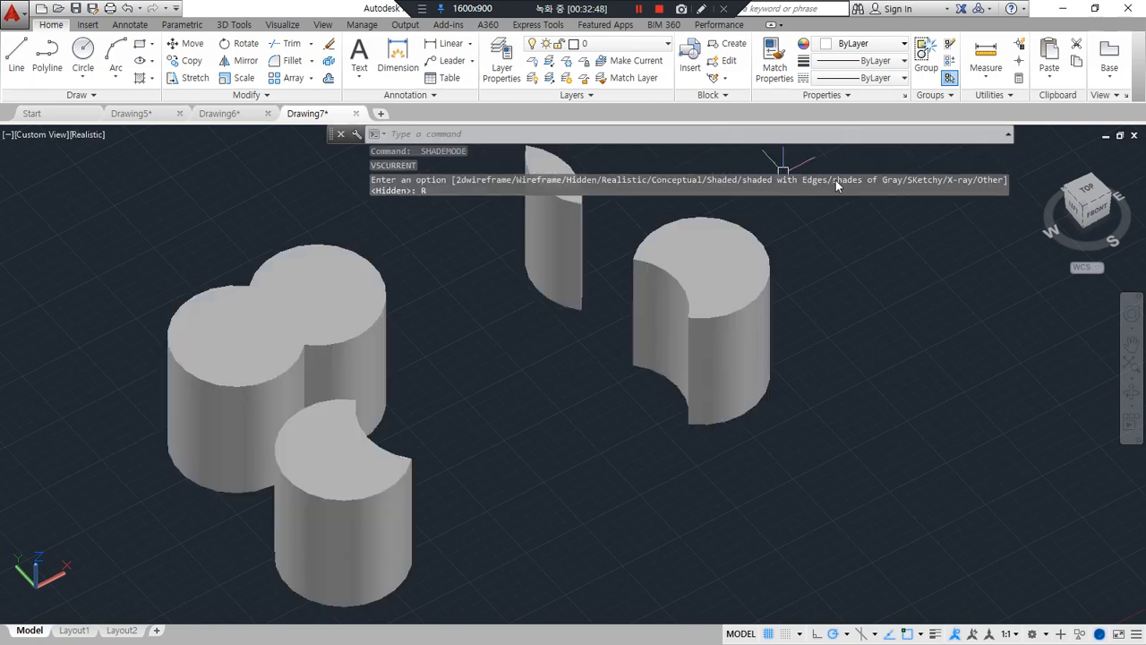
key("Return")
left_click(752, 134)
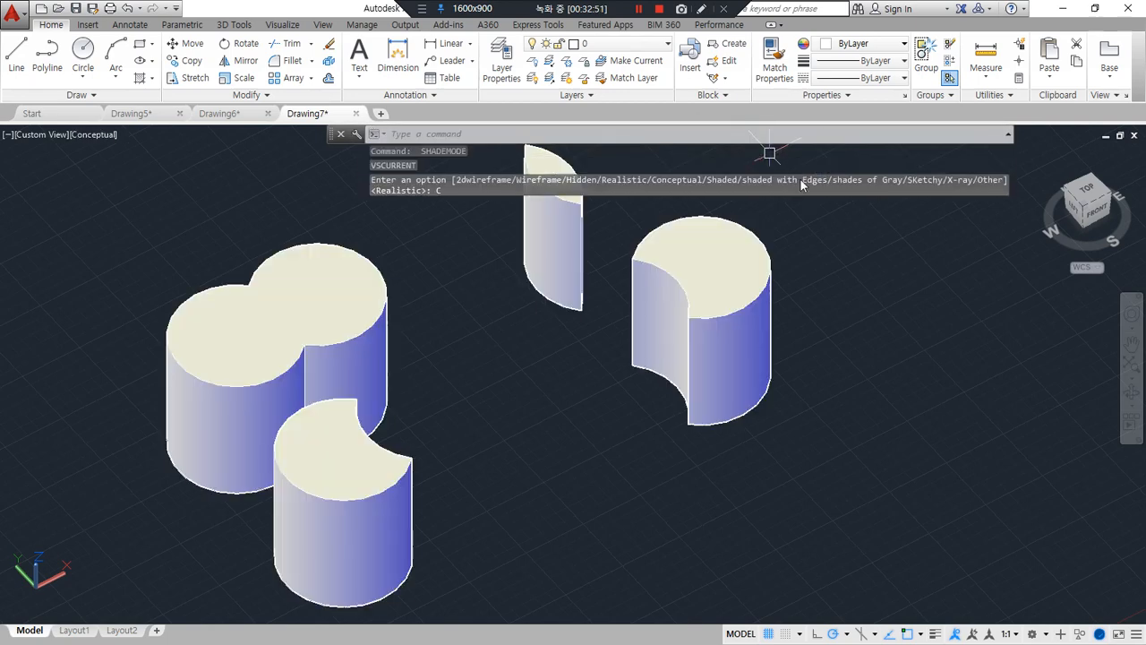
Set the visual style to Shaded and restart SHADEMODE for another style
key("Return")
left_click(784, 135)
key("Return")
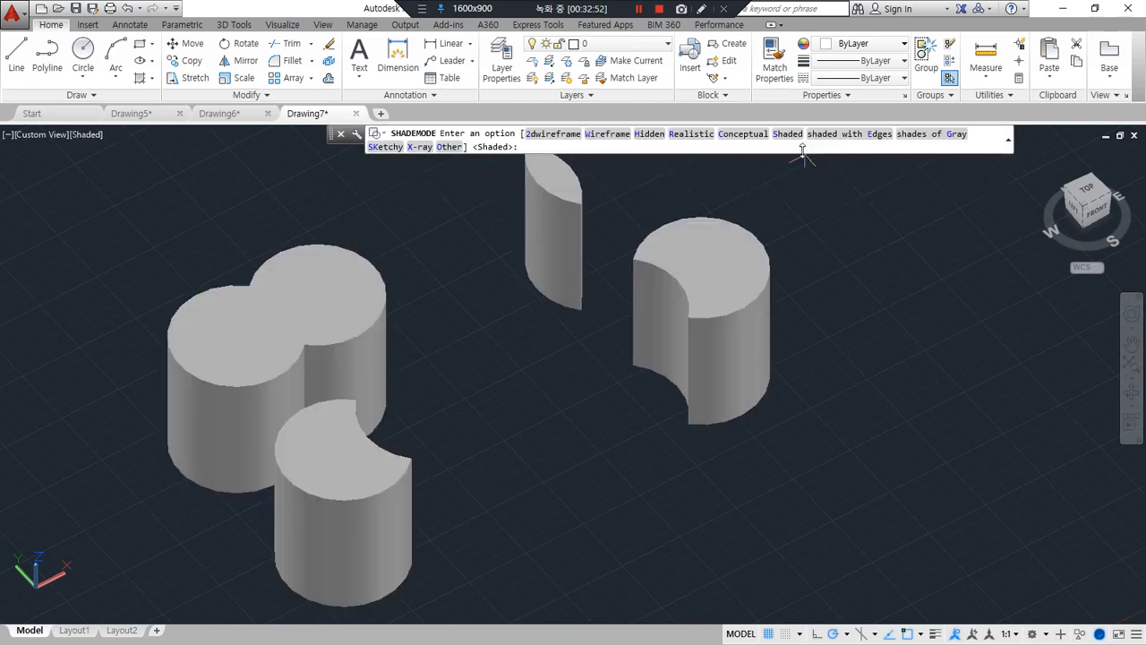
Display the cylinder solids in the shaded with Edges visual style, followed by shades of Gray
left_click(833, 133)
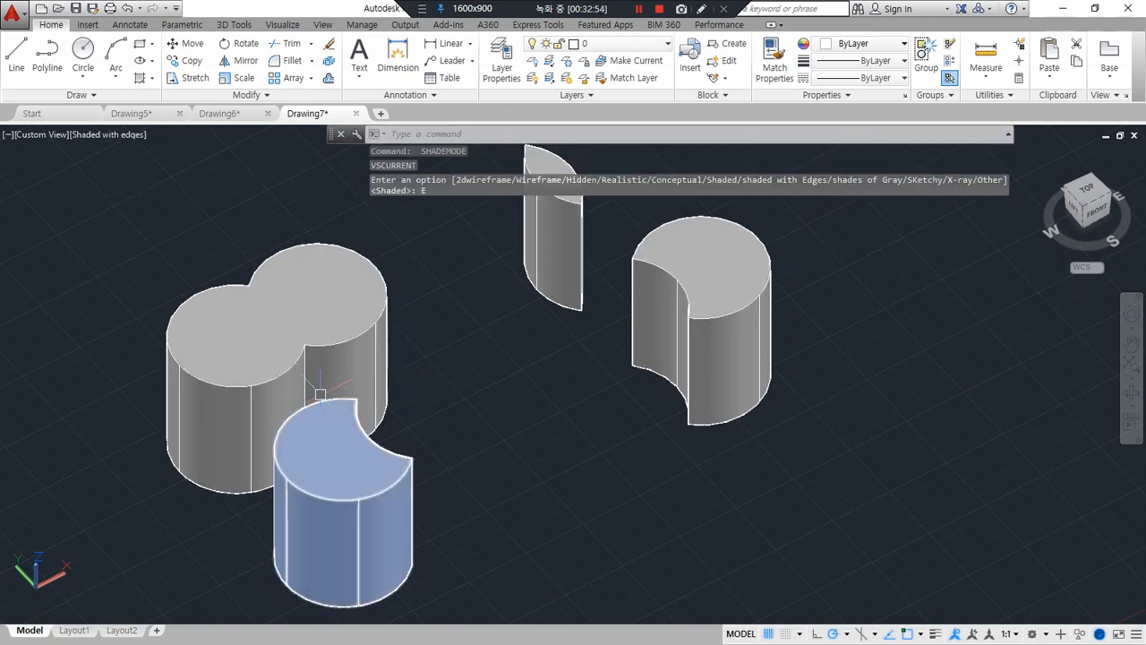
key("Return")
left_click(945, 134)
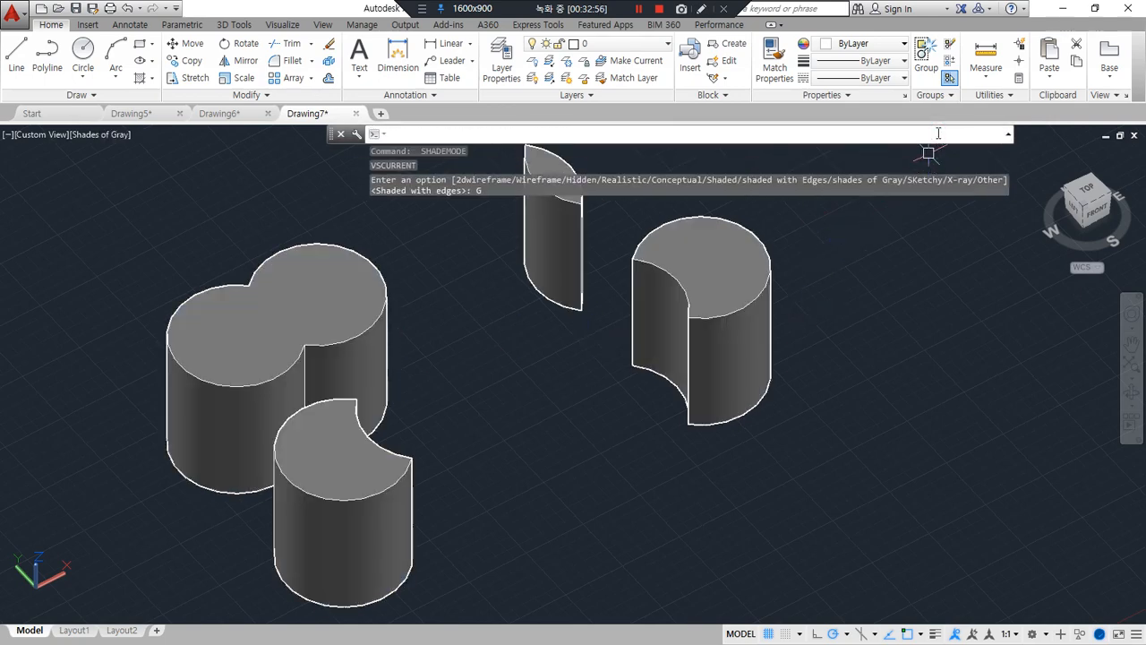
Preview the cylinder solids in the SKetchy and X-ray visual styles, ending on shades of Gray
key("Return")
left_click(383, 146)
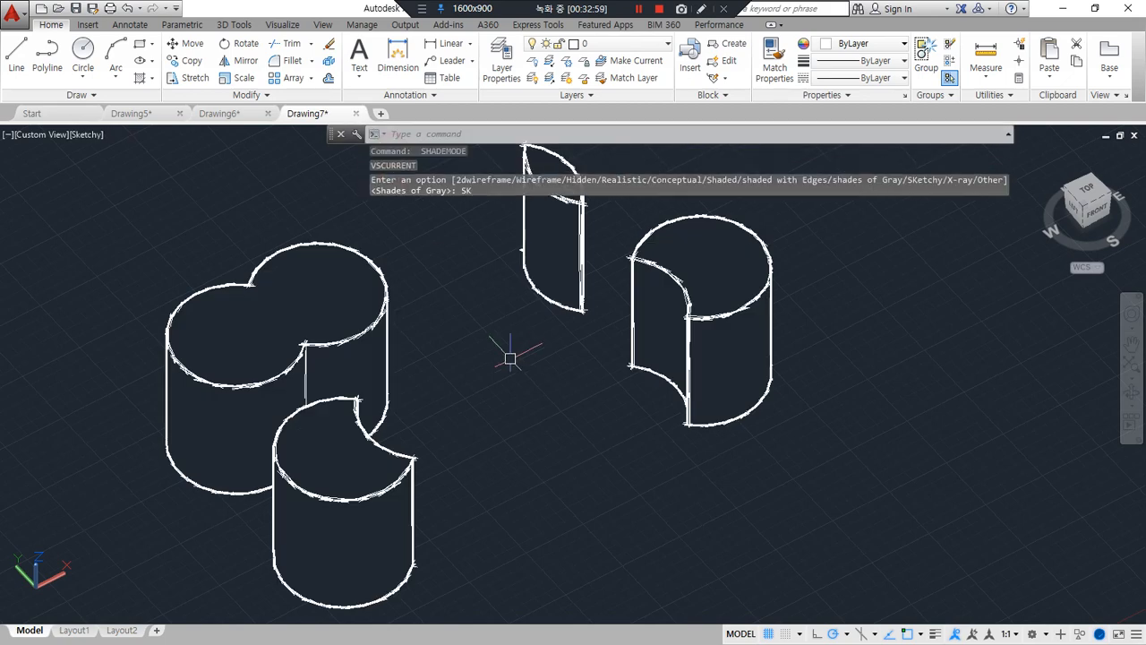
key("Return")
left_click(420, 147)
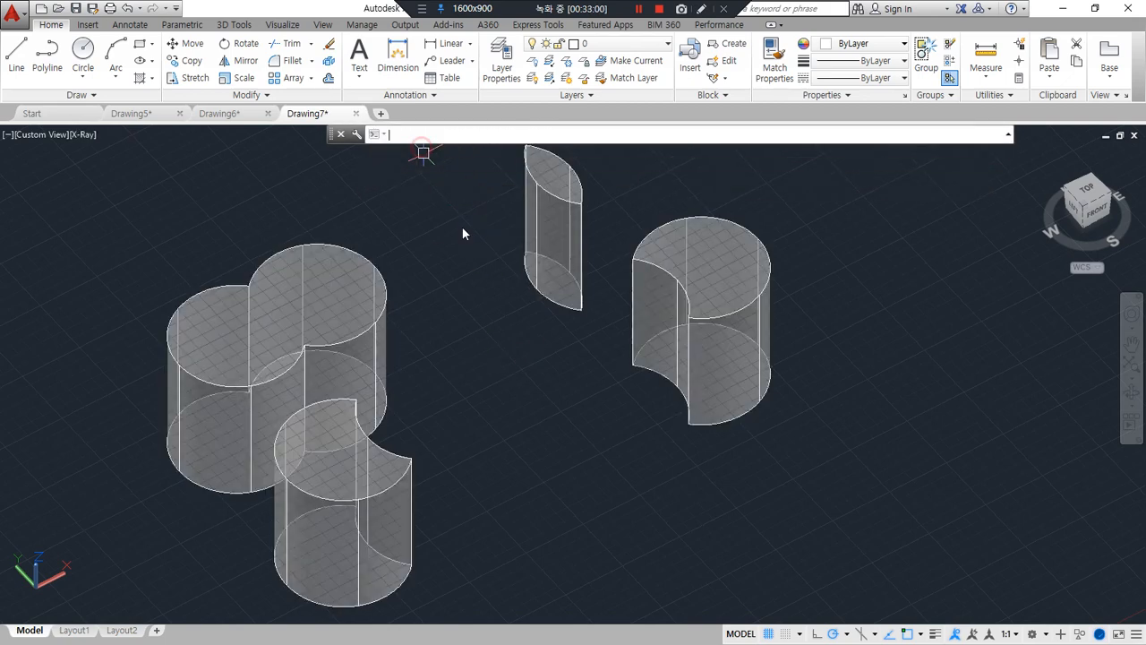
key("Return")
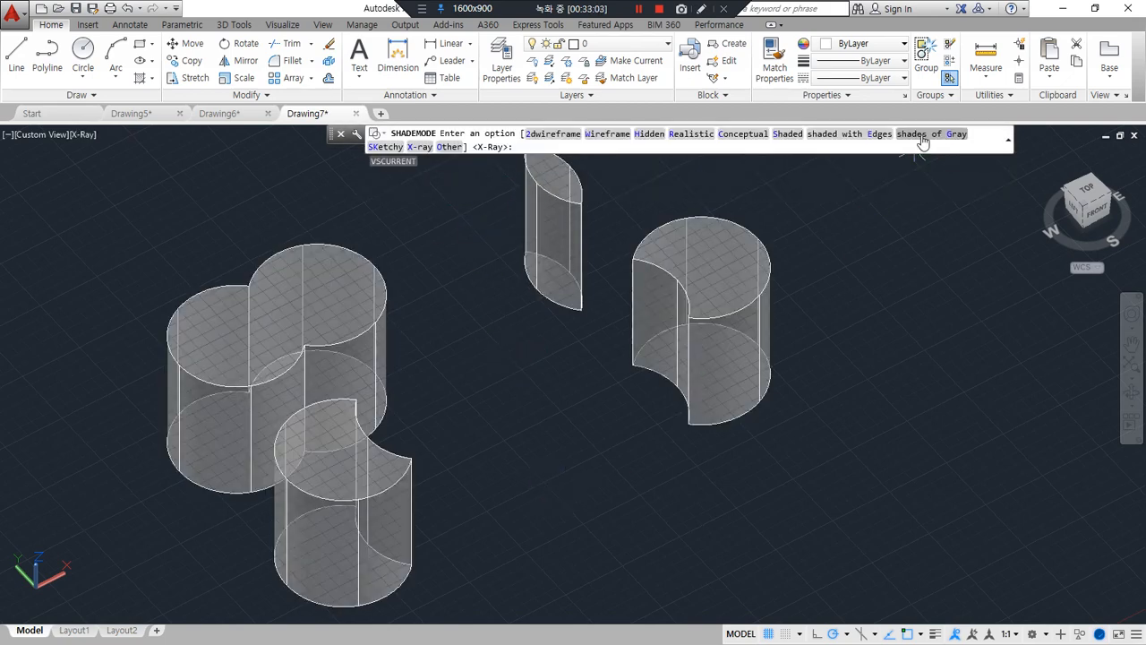
left_click(926, 134)
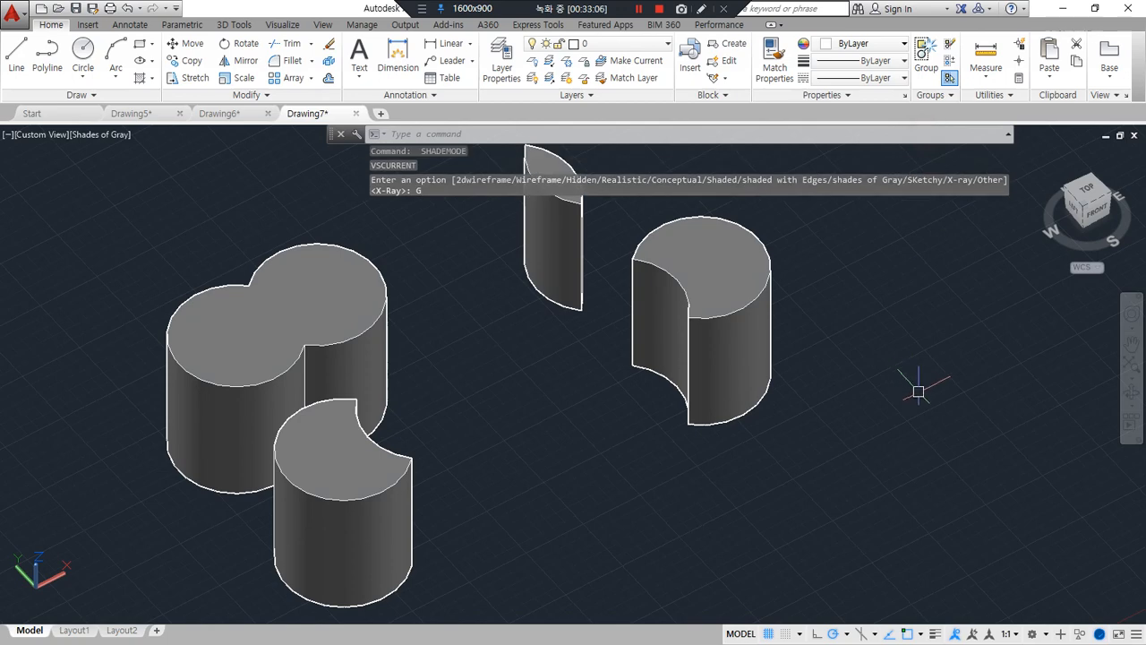
Go to Drawing5 and set the visual style of its wireframe models to shades of Gray
left_click(148, 122)
middle_click_drag(457, 423, 513, 458)
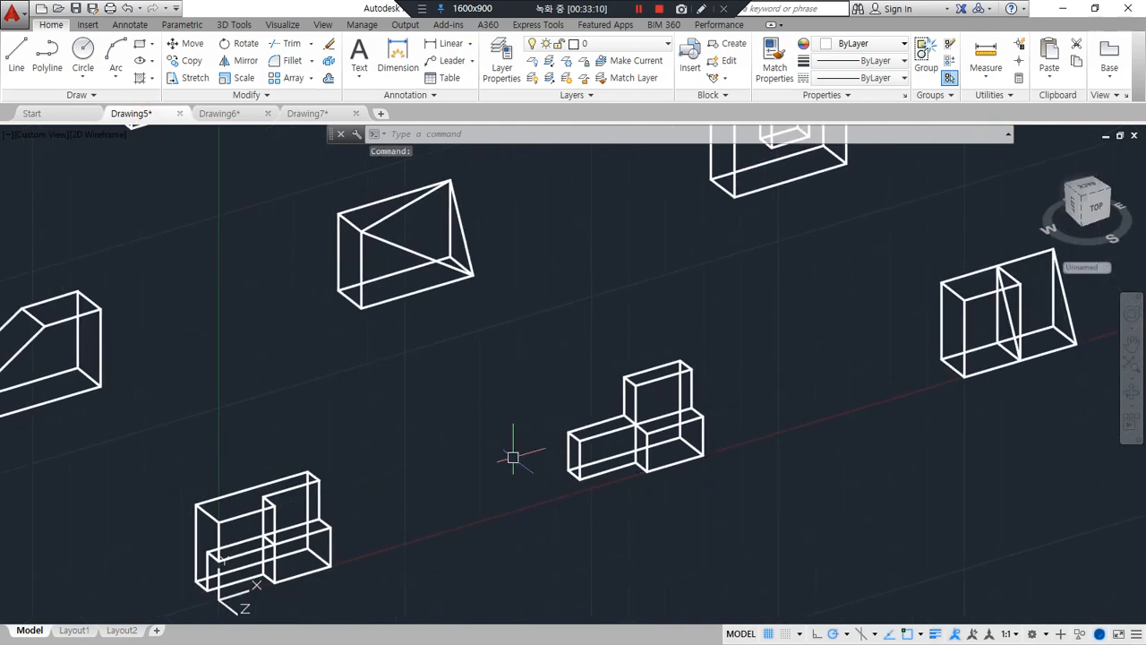
type("sha")
key("Return")
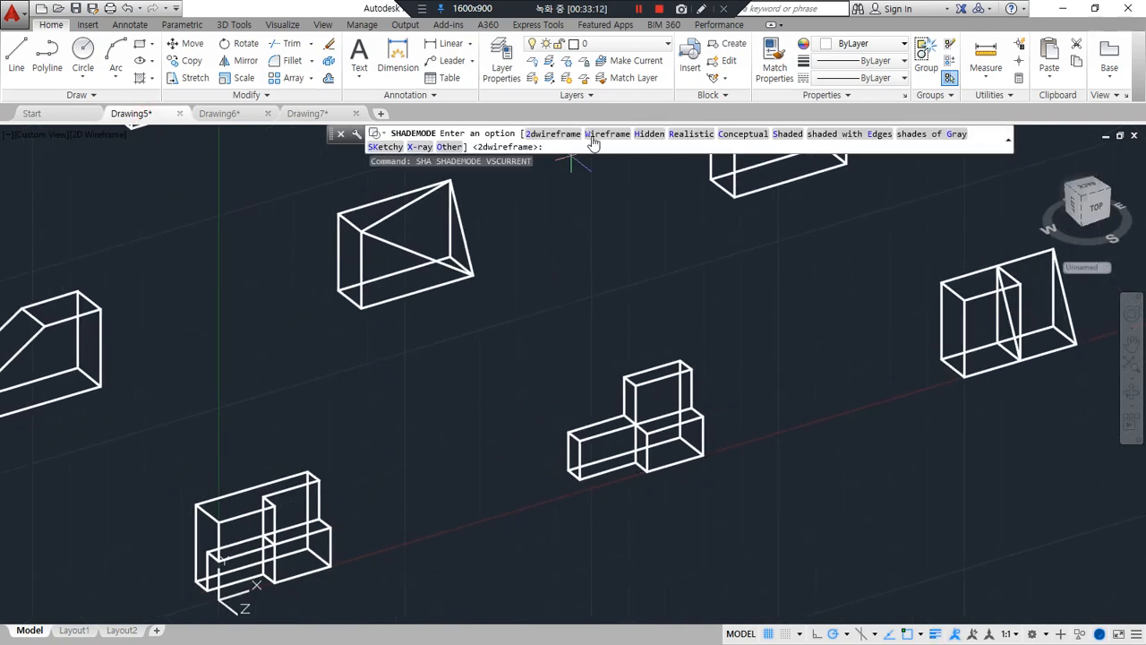
left_click(920, 136)
middle_click_drag(757, 353, 644, 497)
scroll(644, 497, "down", 2)
middle_click_drag(660, 427, 760, 399)
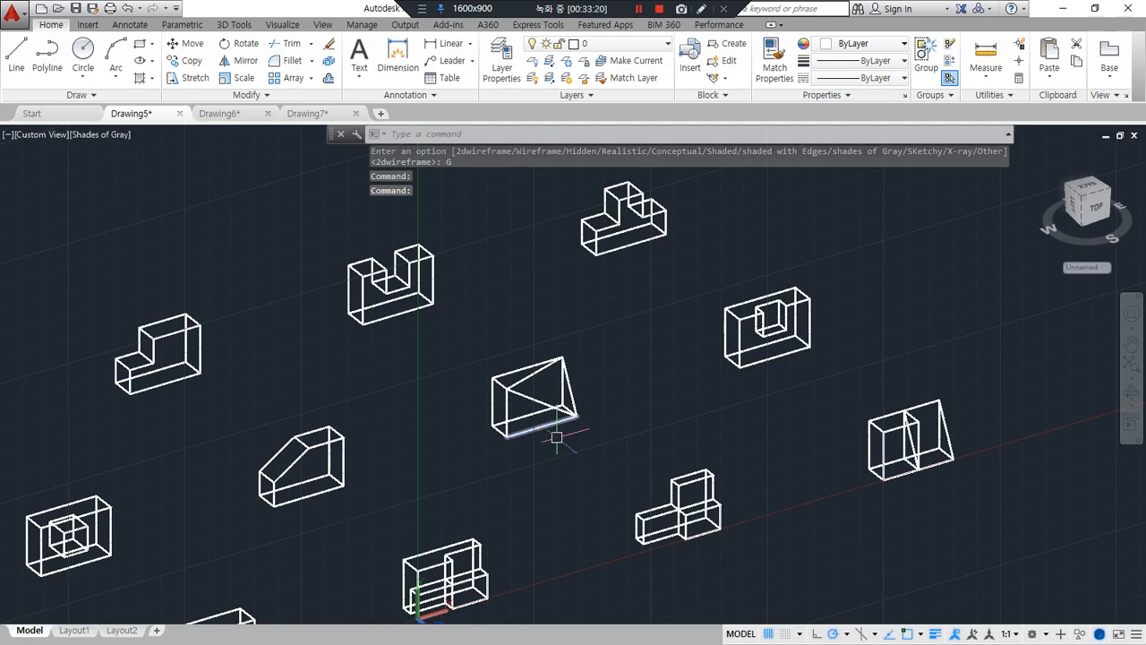
Go to Drawing6 and set the visual style of its box solids to shades of Gray
left_click(307, 113)
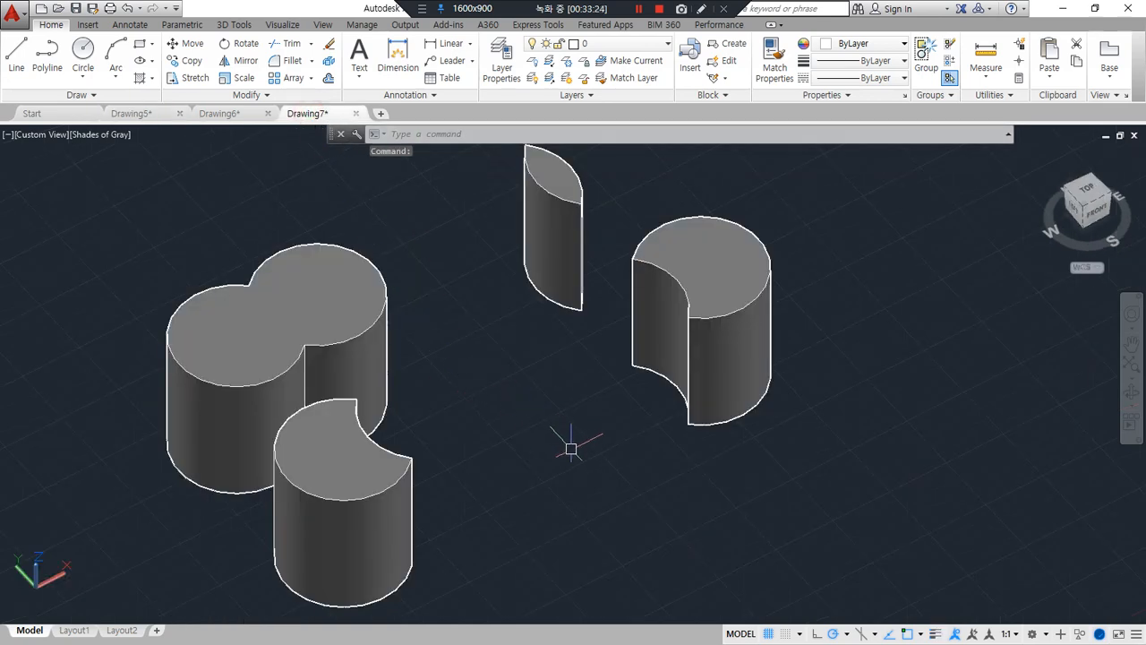
left_click(219, 113)
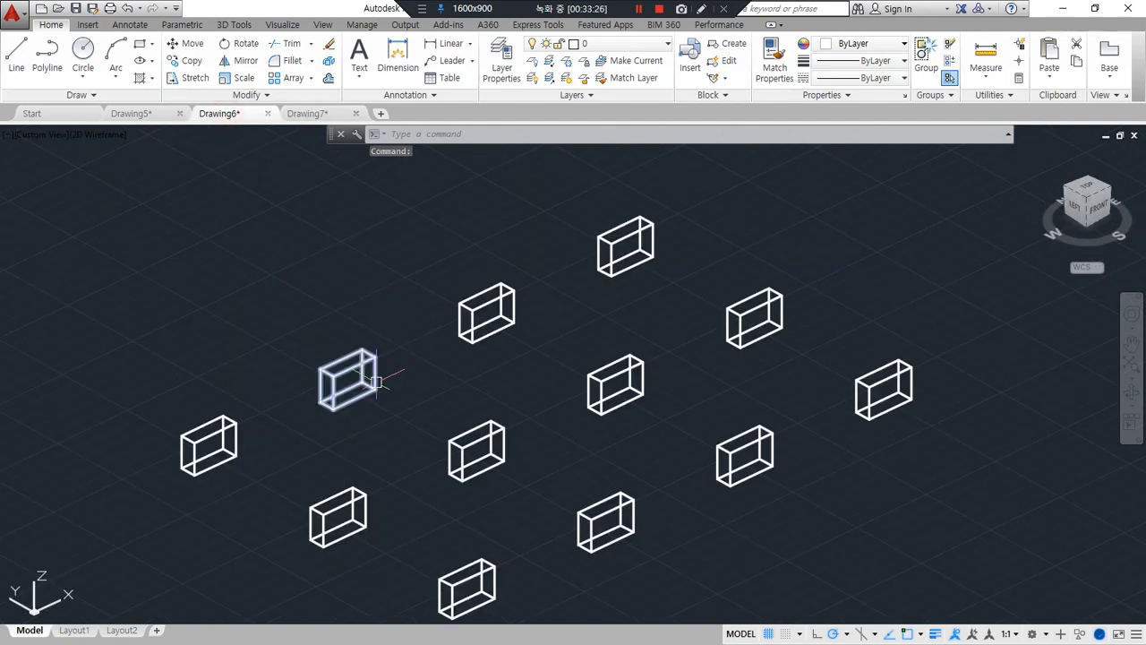
type("sha")
key("Return")
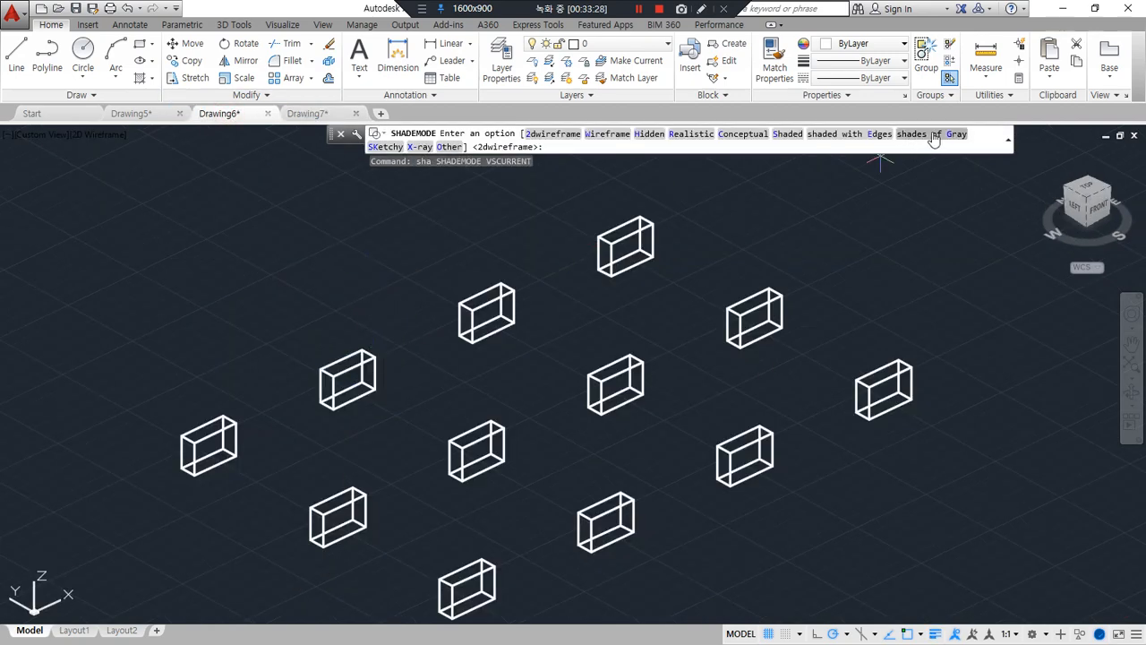
left_click(933, 134)
scroll(857, 505, "up", 3)
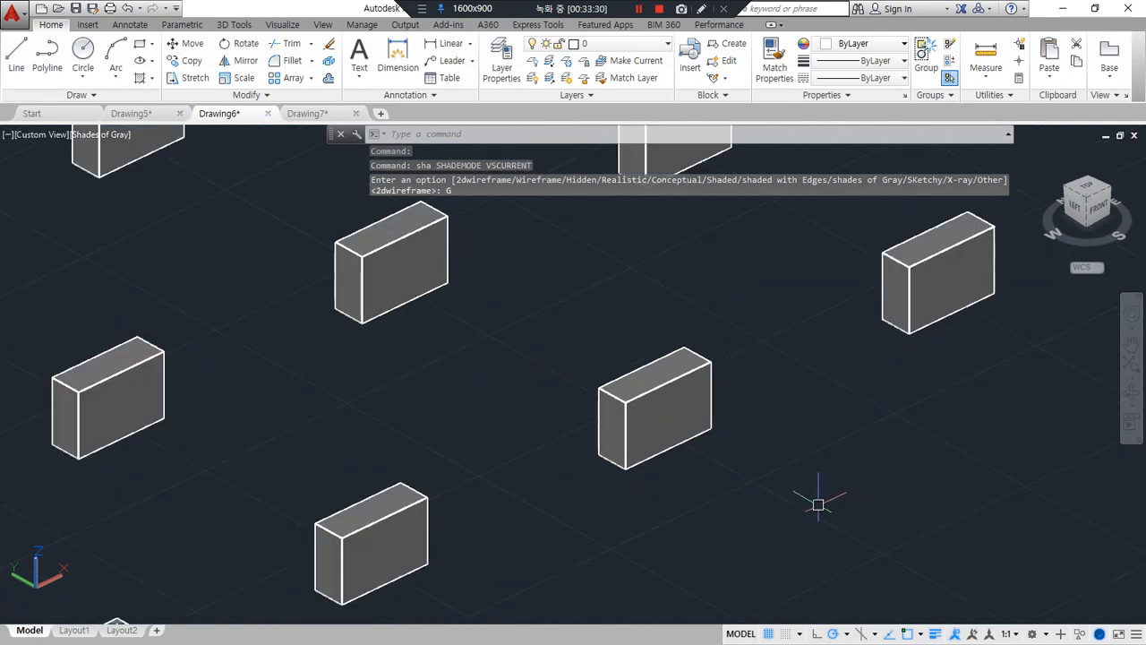
Return the box solids in Drawing6 to the 2dwireframe visual style
type("sha")
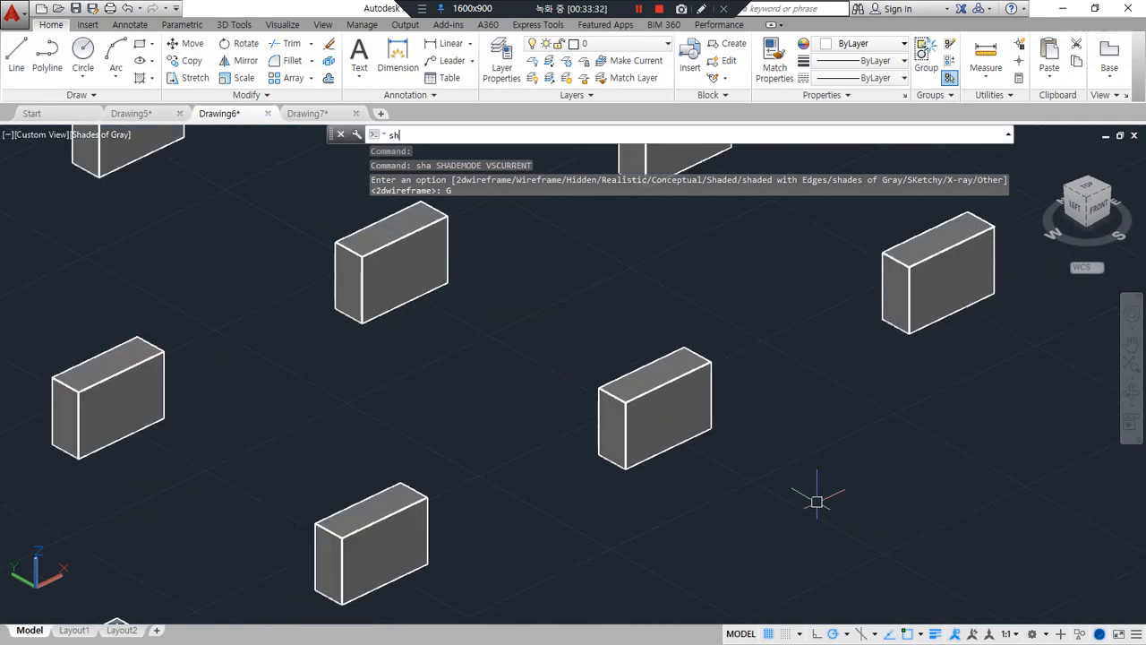
key("Return")
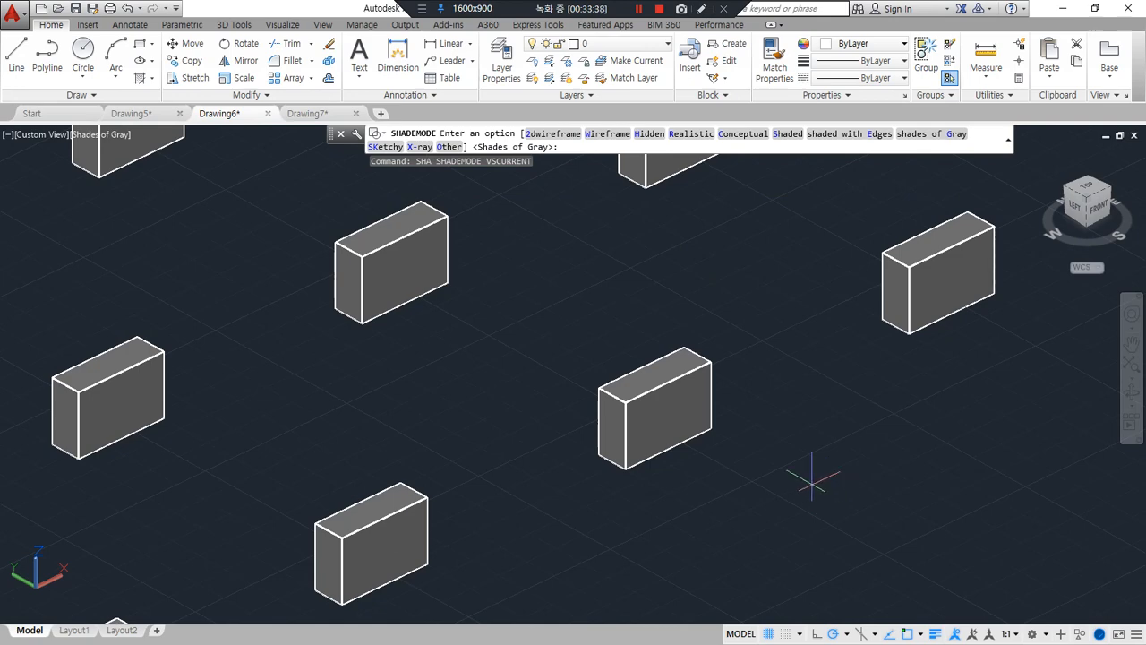
left_click(554, 134)
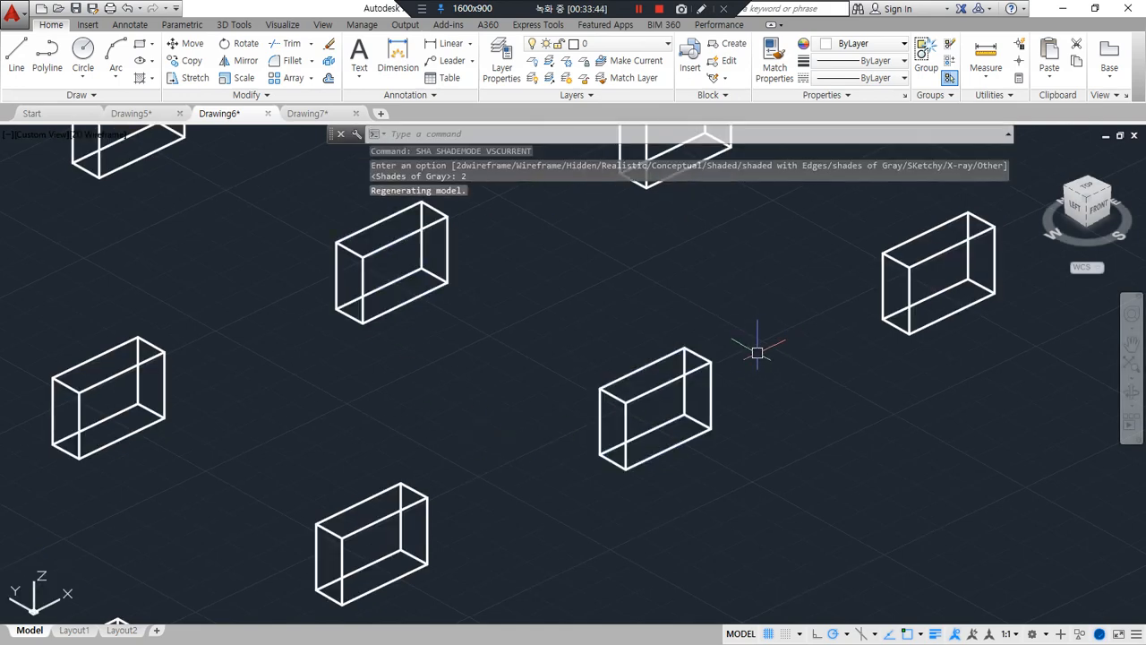
Switch to the Notepad lesson notes and underline the SLice, rotate3d and ALign commands in red
key("alt+Tab")
left_click_drag(186, 475, 374, 477)
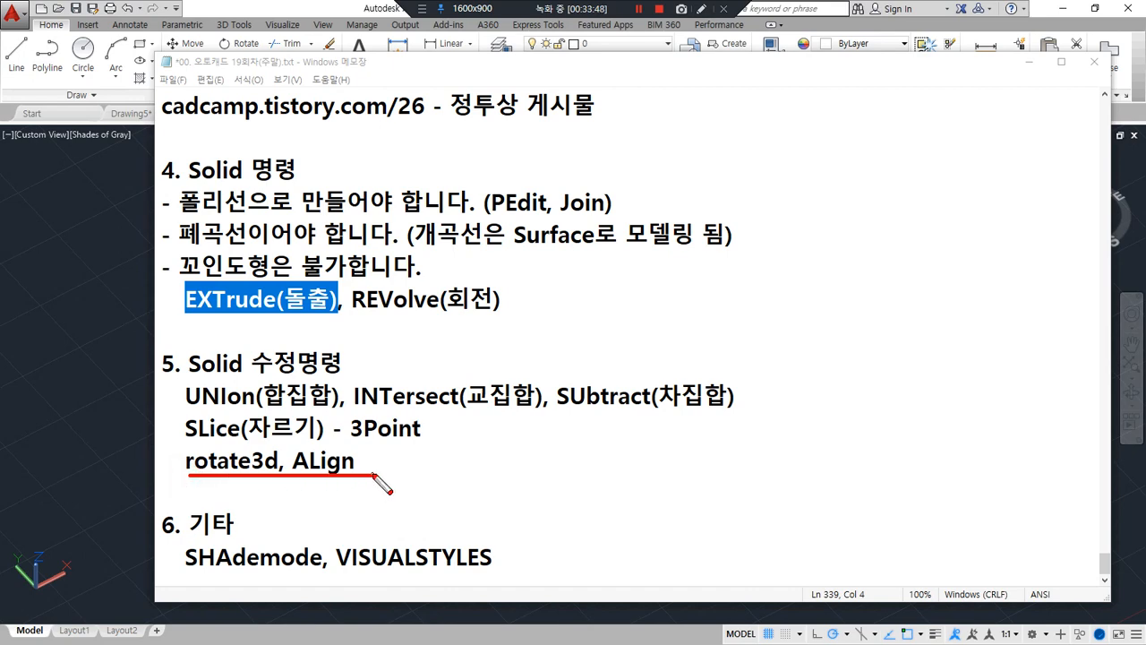
left_click_drag(368, 480, 190, 481)
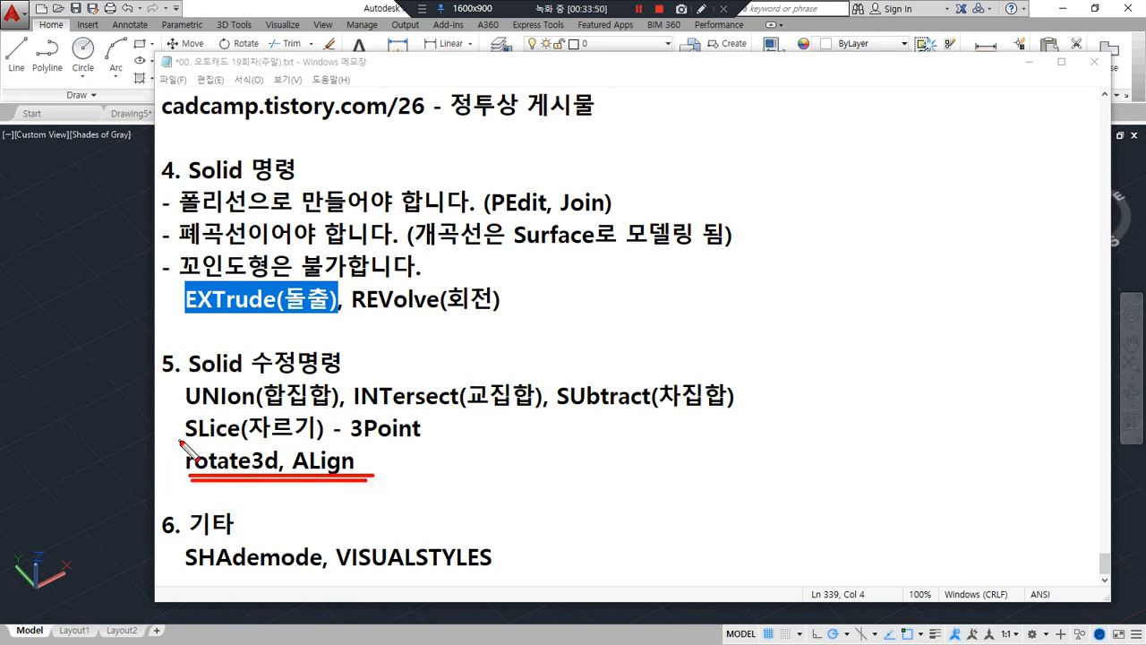
left_click_drag(183, 438, 420, 439)
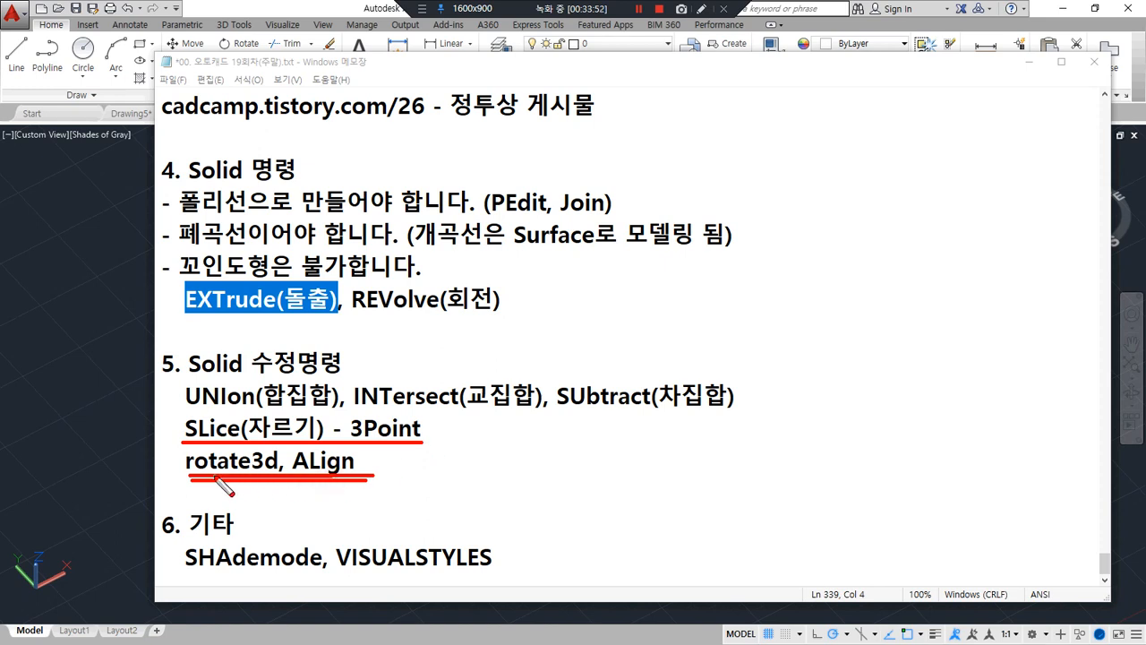
left_click_drag(189, 478, 353, 479)
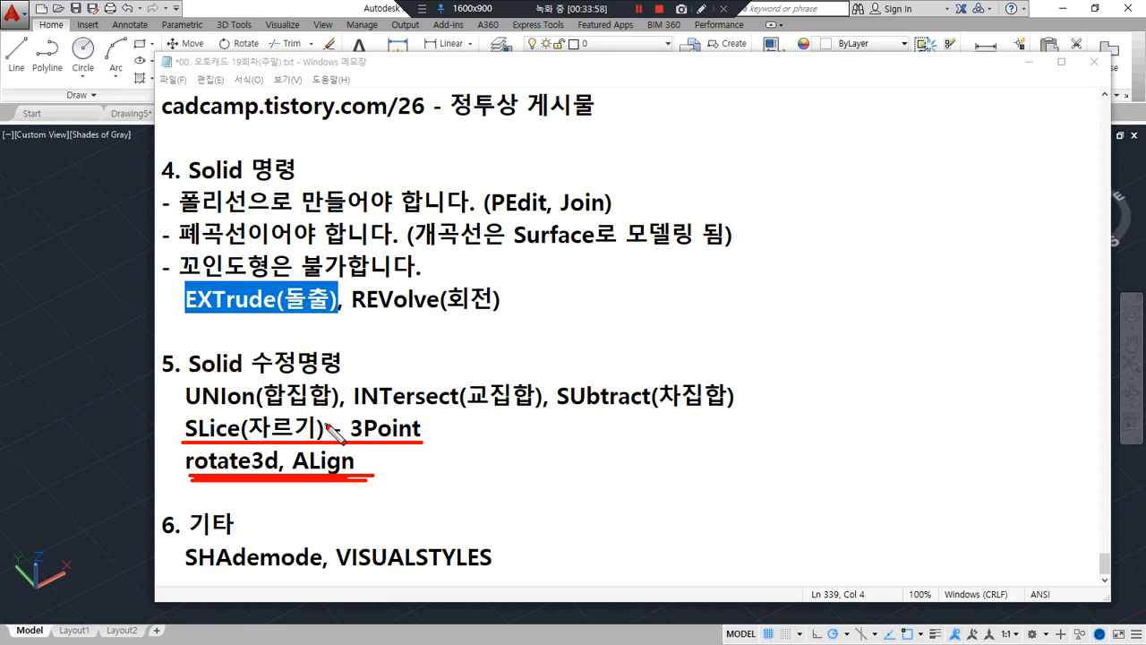
left_click_drag(187, 480, 381, 481)
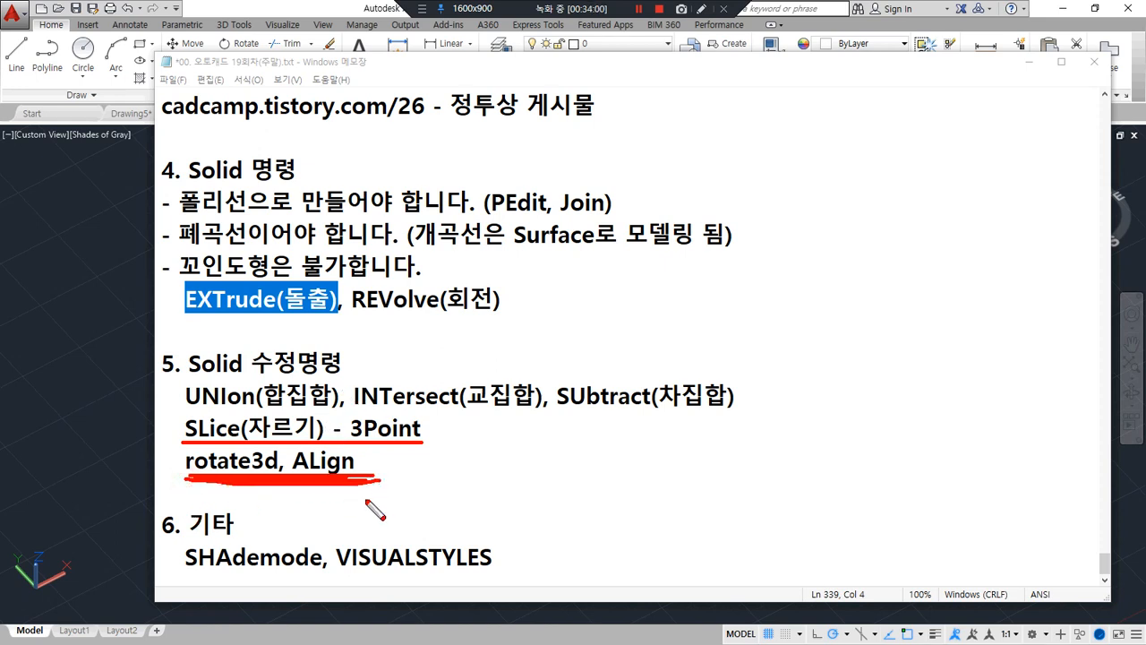
left_click_drag(190, 480, 357, 478)
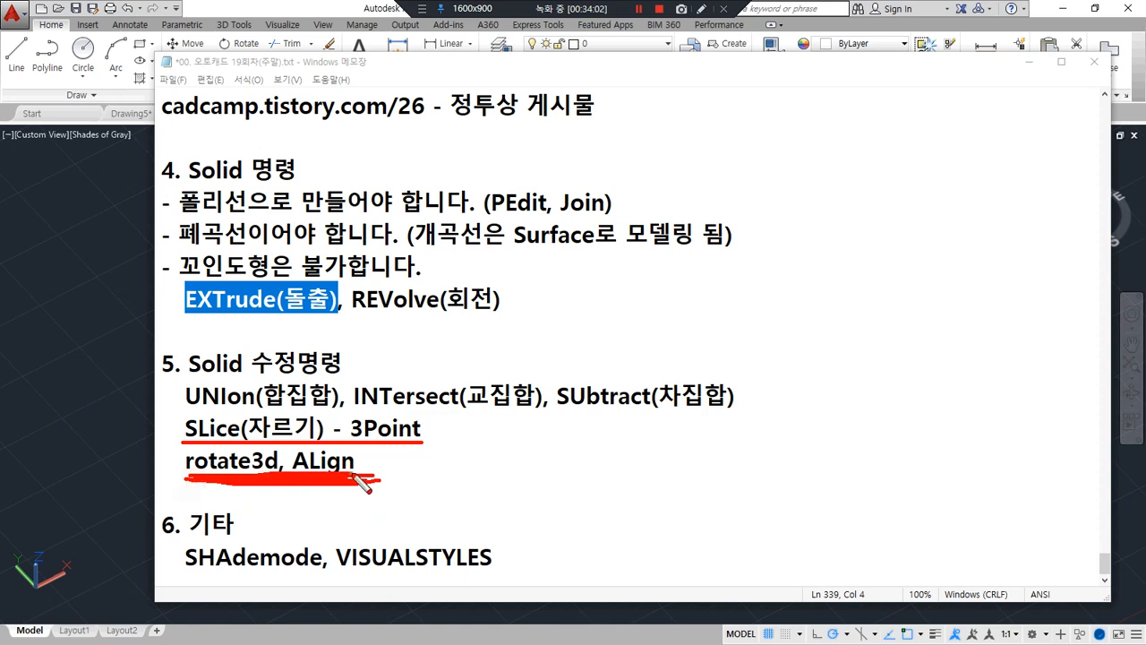
key("Escape")
Switch back to Drawing7 in AutoCAD and change to the plan view of the current UCS
left_click(125, 378)
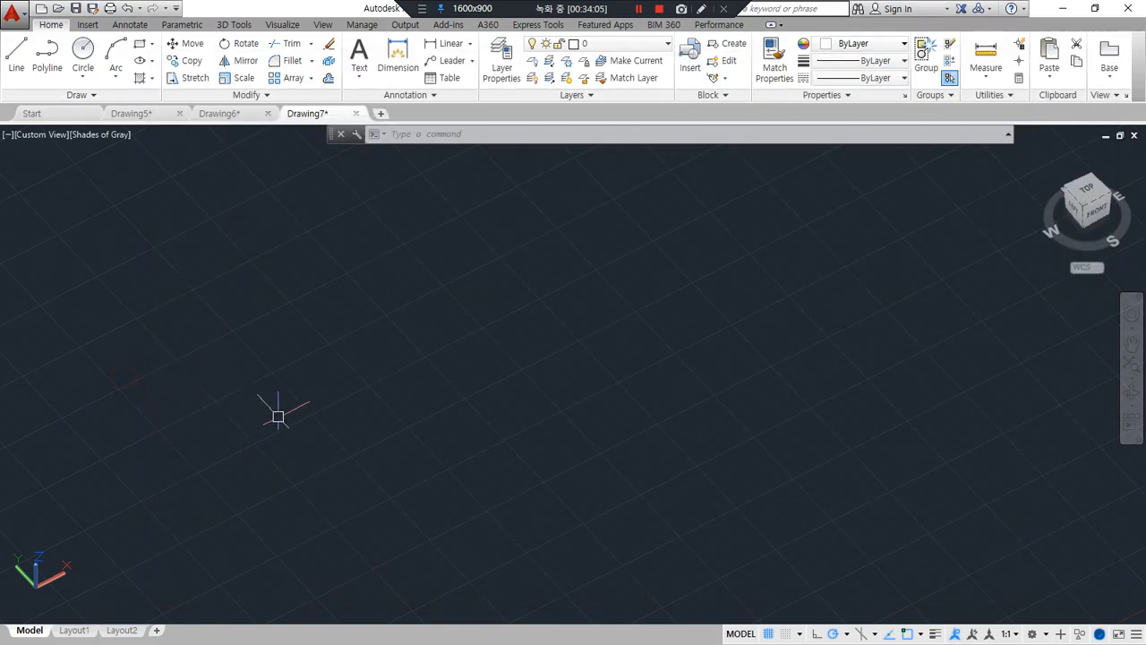
type("p")
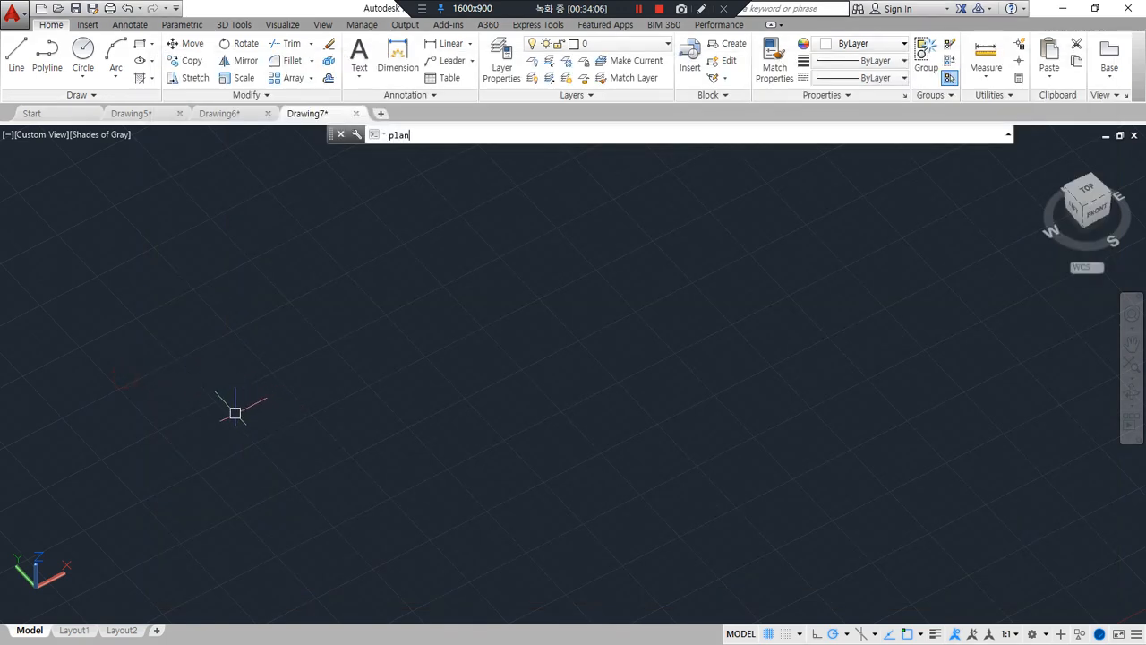
type("lan")
key("Return")
key("Return")
Draw a tall, narrow rectangle in the empty plan view with the Rectangle command
type("rec")
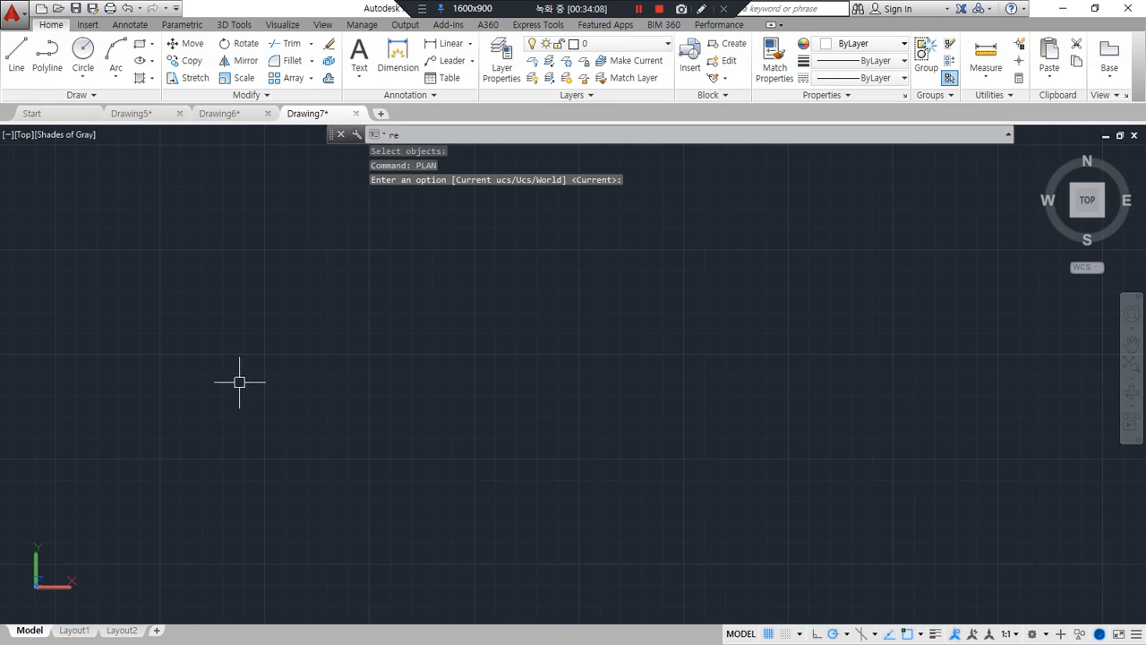
key("Return")
left_click(271, 422)
left_click(341, 239)
Draw a small, nearly square rectangle to the right of the tall rectangle, near its upper end
key("Return")
left_click(396, 238)
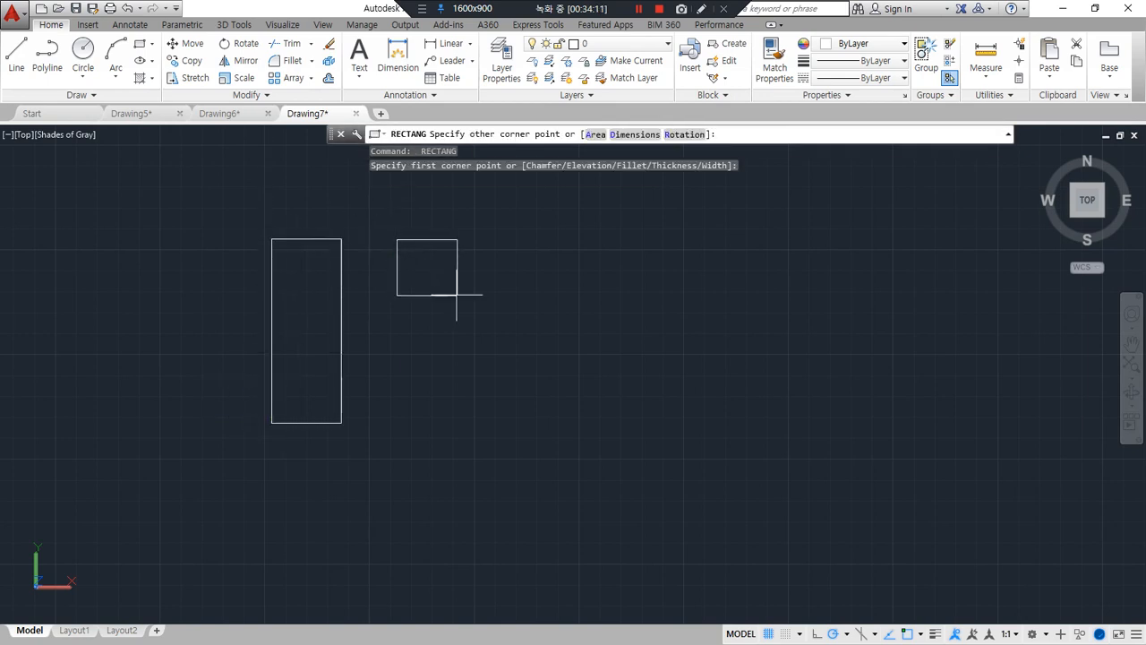
left_click(458, 296)
scroll(403, 253, "up", 3)
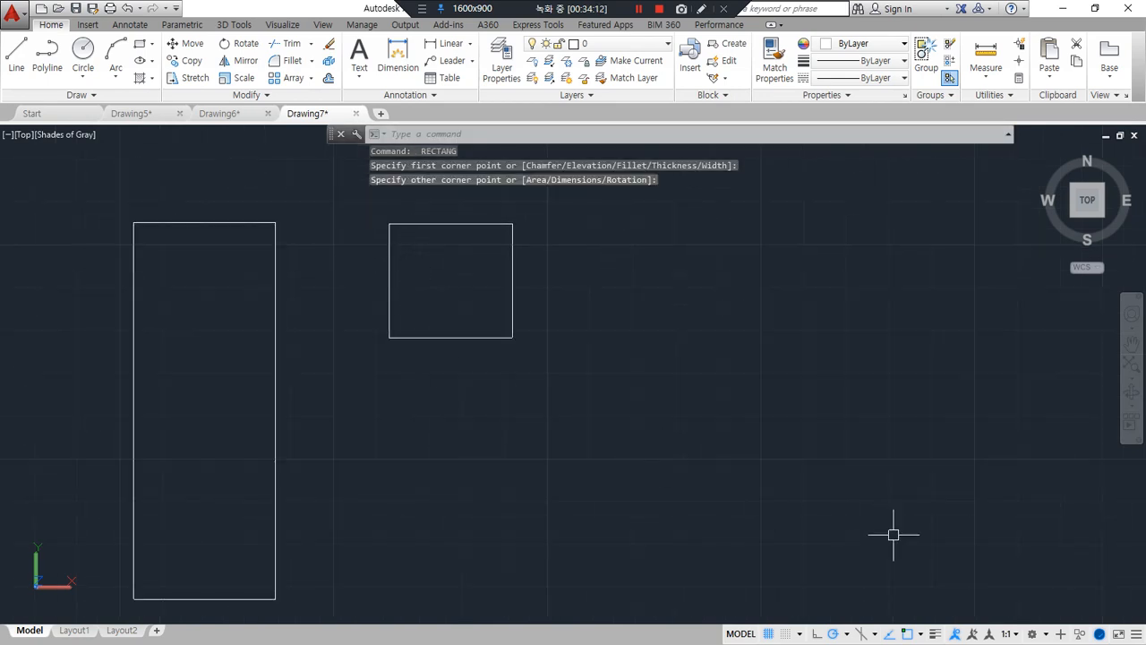
Turn on lineweight display and erase the small rectangle beside the tall one
left_click(935, 633)
middle_click_drag(446, 375, 561, 398)
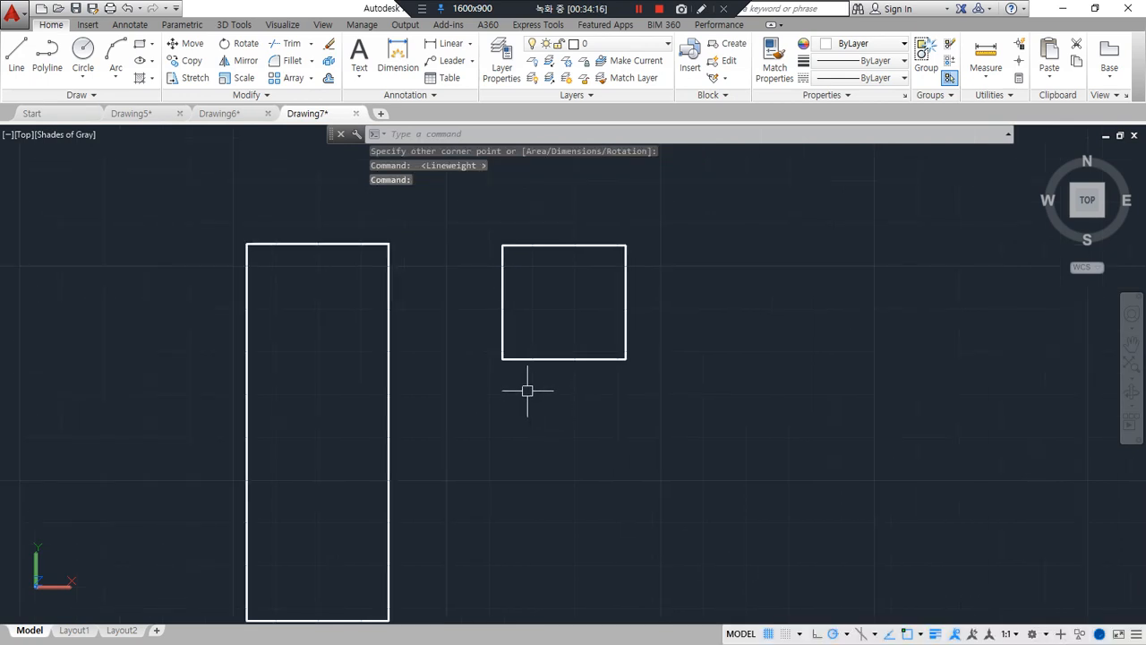
left_click(634, 363)
left_click(588, 333)
type("e")
key("Return")
Draw a wide horizontal rectangle to the right of the tall rectangle, near its upper end
type("re")
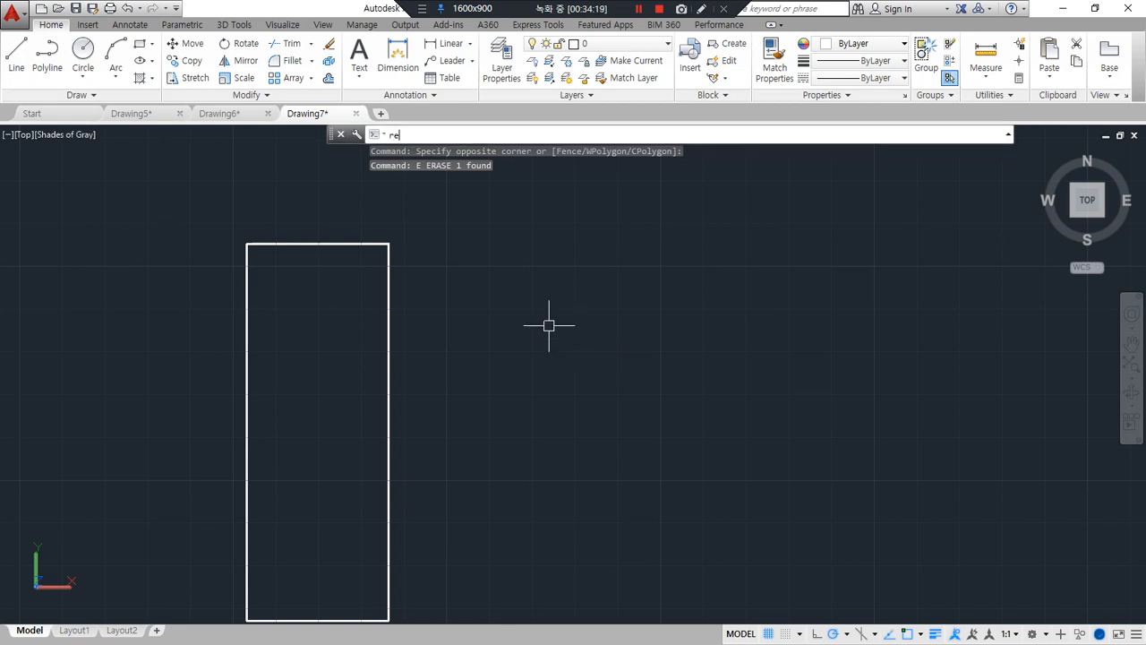
type("c")
key("Return")
left_click(521, 356)
left_click(780, 253)
mouse_move(555, 449)
middle_mouse_down()
mouse_move(543, 424)
mouse_move(544, 441)
middle_mouse_up()
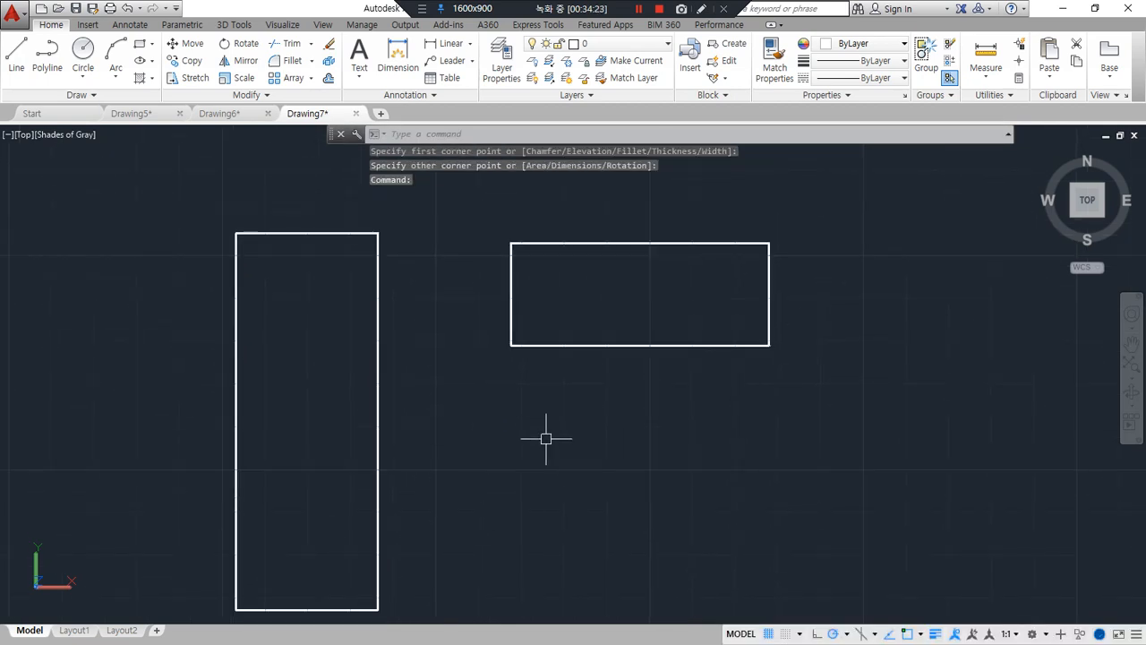
Start aligning the wide rectangle with ALIGN, matching its lower-left corner to the tall rectangle's upper-right corner
type("al")
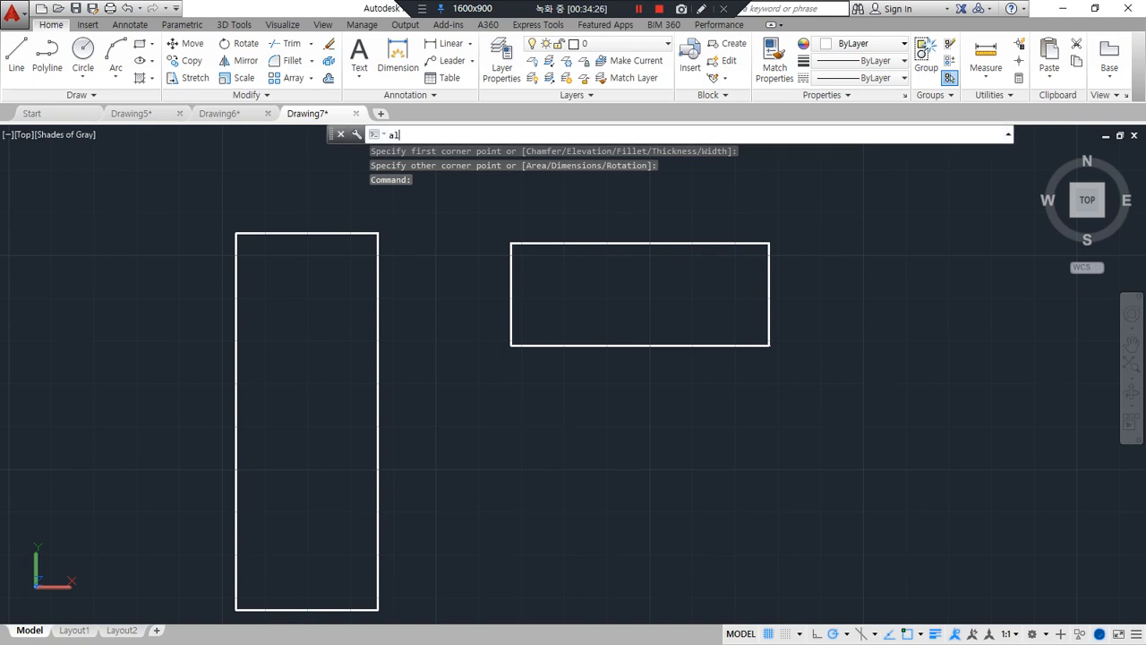
key("Return")
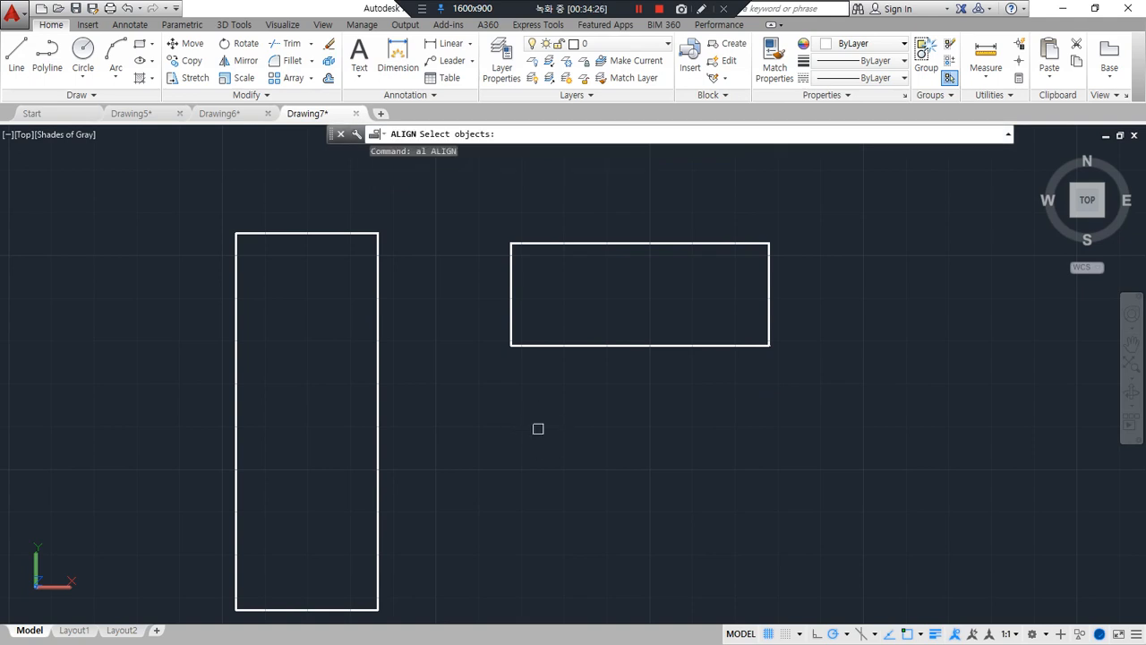
mouse_move(594, 360)
left_mouse_down()
mouse_move(568, 253)
mouse_move(598, 329)
mouse_move(418, 317)
mouse_move(413, 346)
left_mouse_up()
mouse_move(510, 345)
left_mouse_down()
mouse_move(761, 345)
mouse_move(553, 347)
left_mouse_up()
left_click_drag(377, 234, 377, 593)
left_click(537, 345)
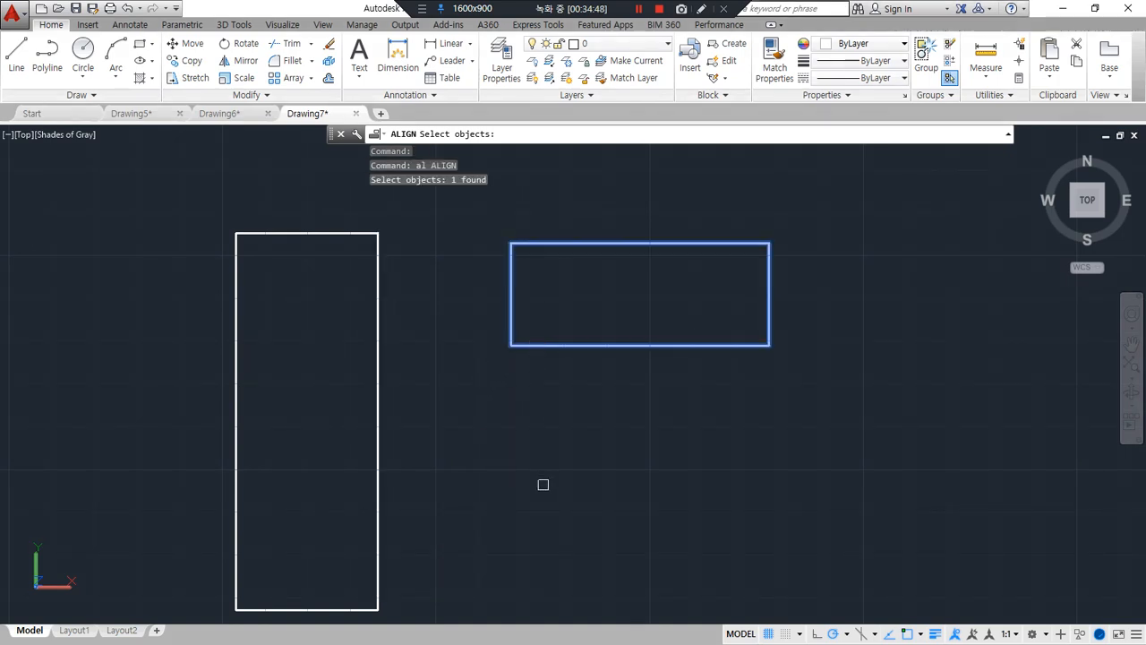
key("Return")
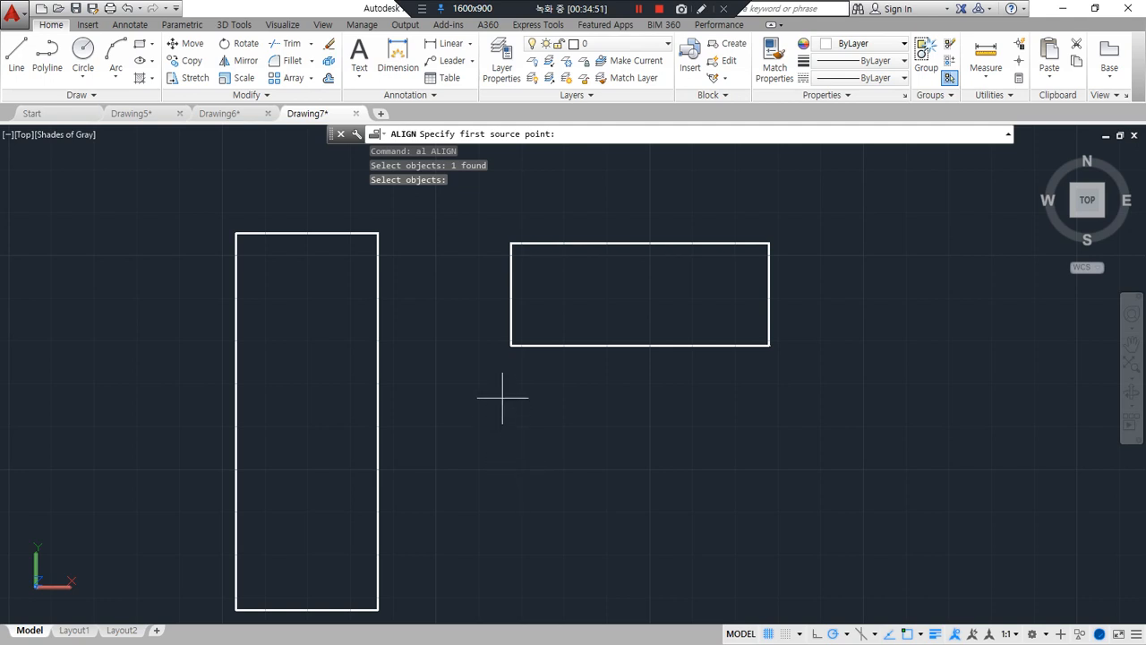
left_click(510, 344)
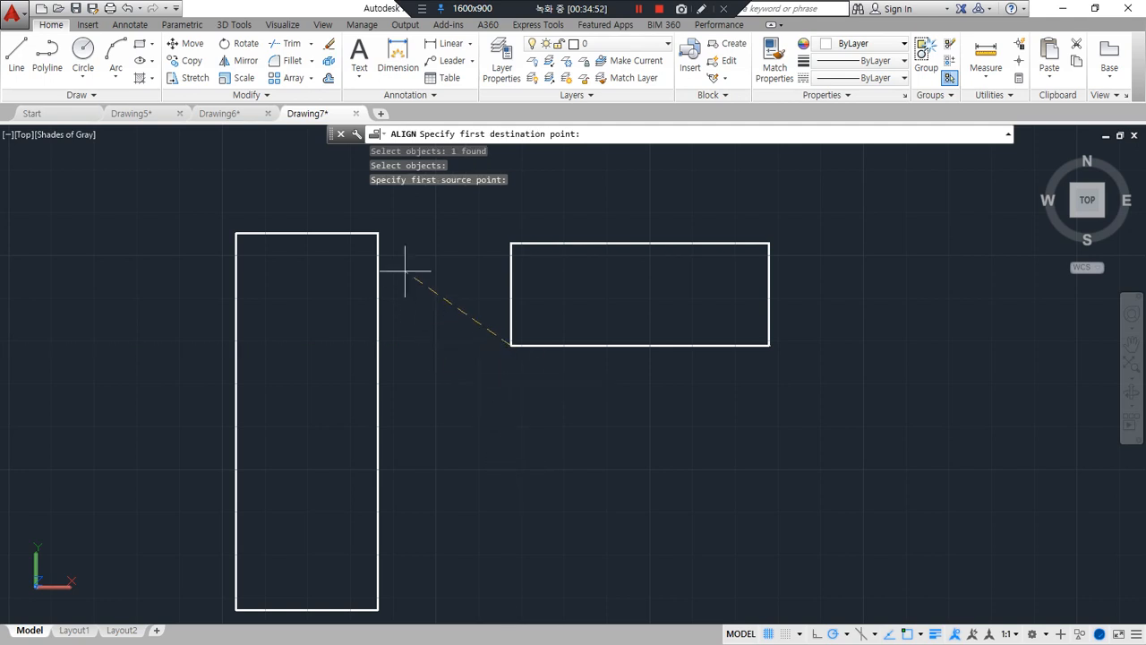
left_click(377, 233)
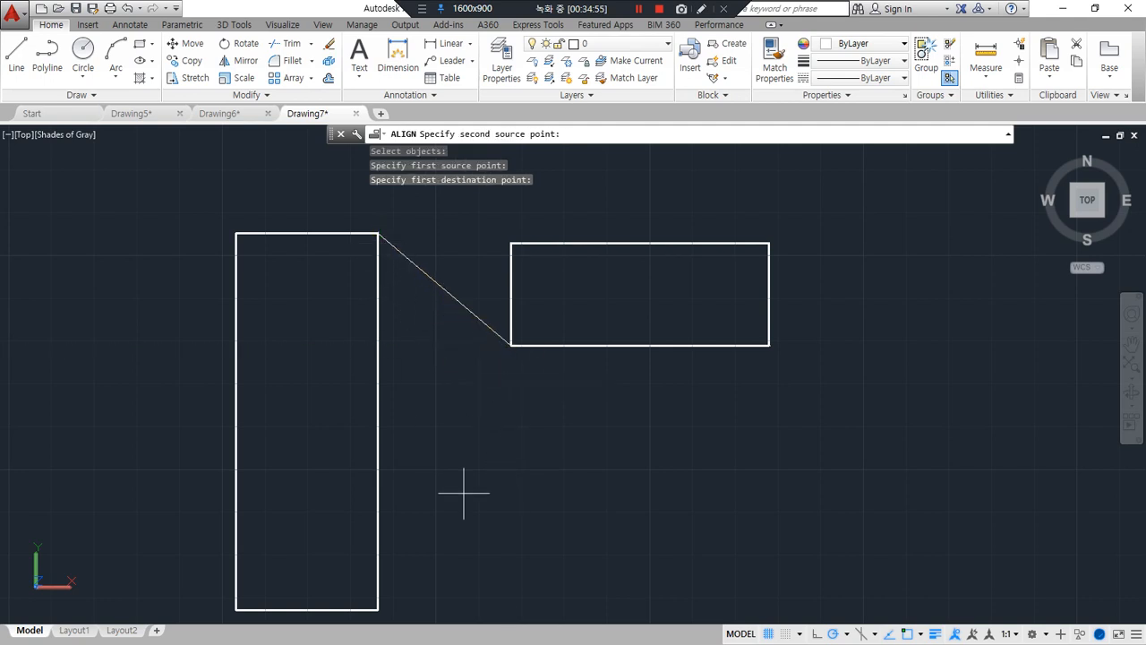
Match the wide rectangle's lower-right corner to the tall rectangle's lower-right corner as the second alignment pair
mouse_move(524, 374)
left_mouse_down()
mouse_move(507, 333)
mouse_move(535, 356)
mouse_move(517, 365)
left_mouse_up()
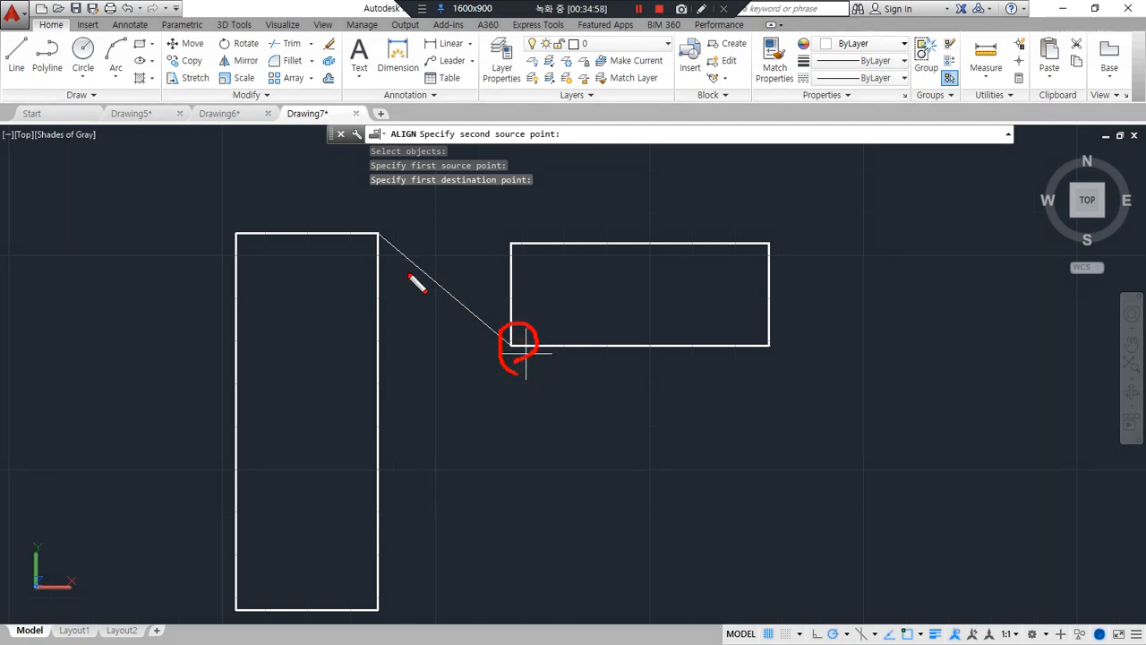
mouse_move(403, 265)
left_mouse_down()
mouse_move(381, 250)
mouse_move(397, 249)
left_mouse_up()
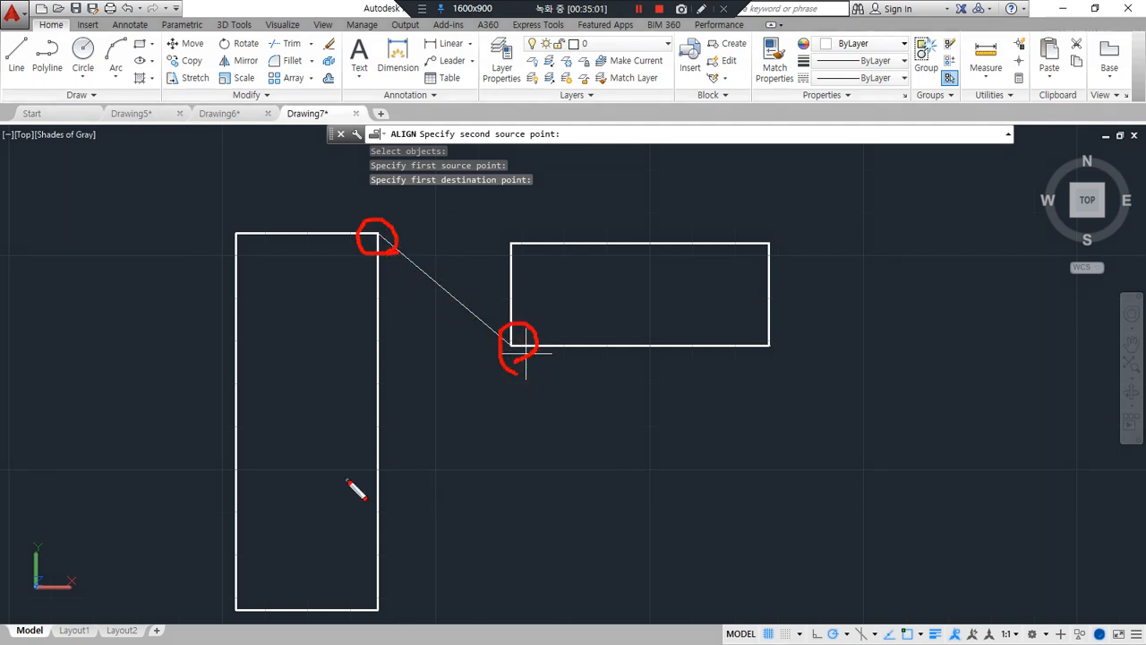
key("Escape")
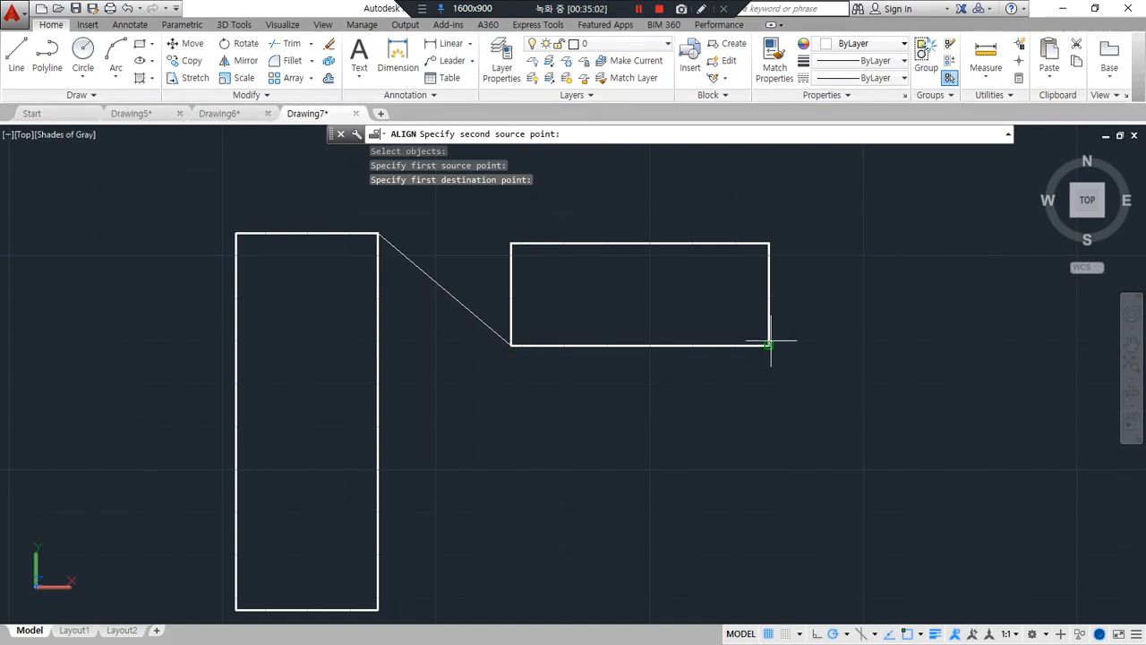
left_click(769, 344)
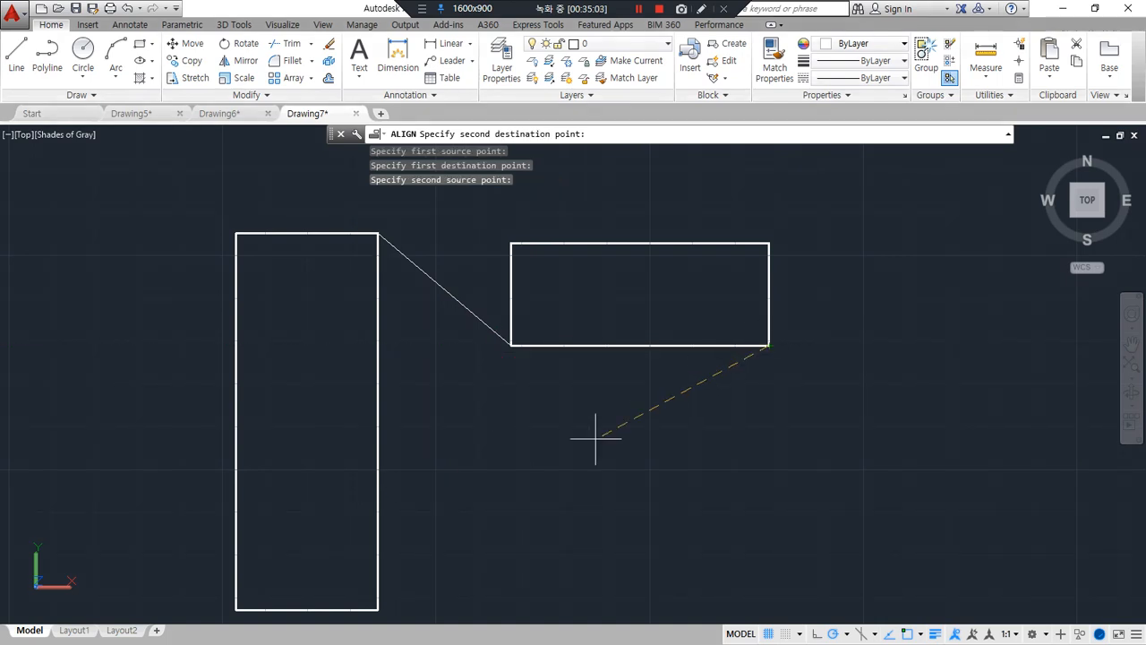
left_click(377, 609)
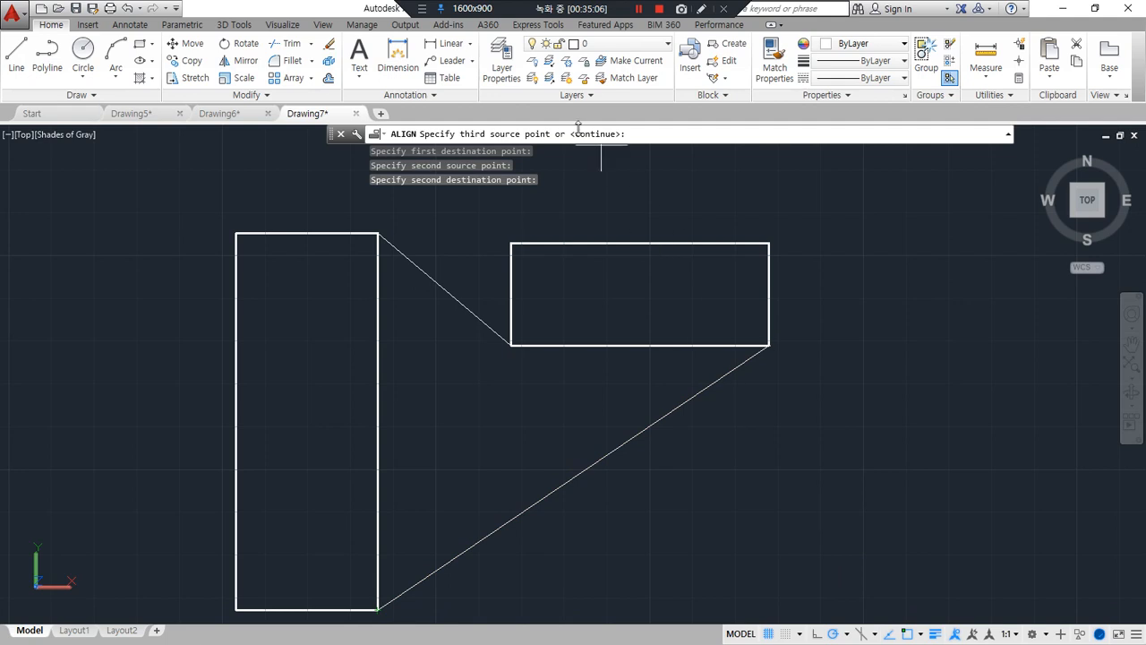
Complete the alignment without a third point pair and without scaling, and undo it
left_click_drag(458, 141, 621, 133)
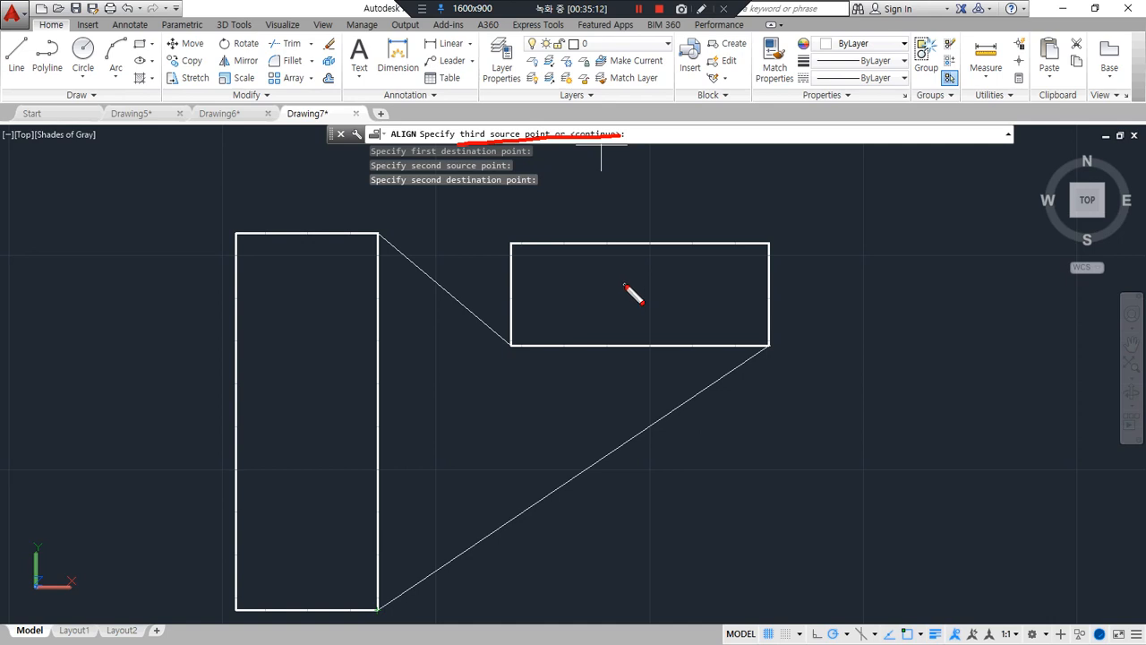
key("Escape")
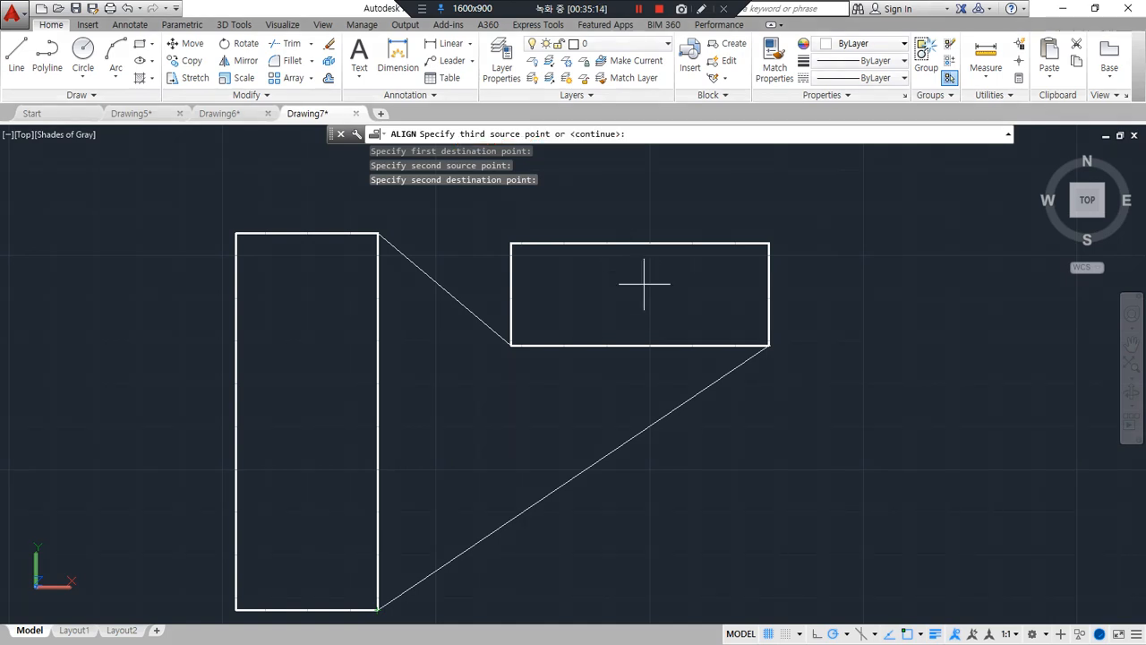
key("Return")
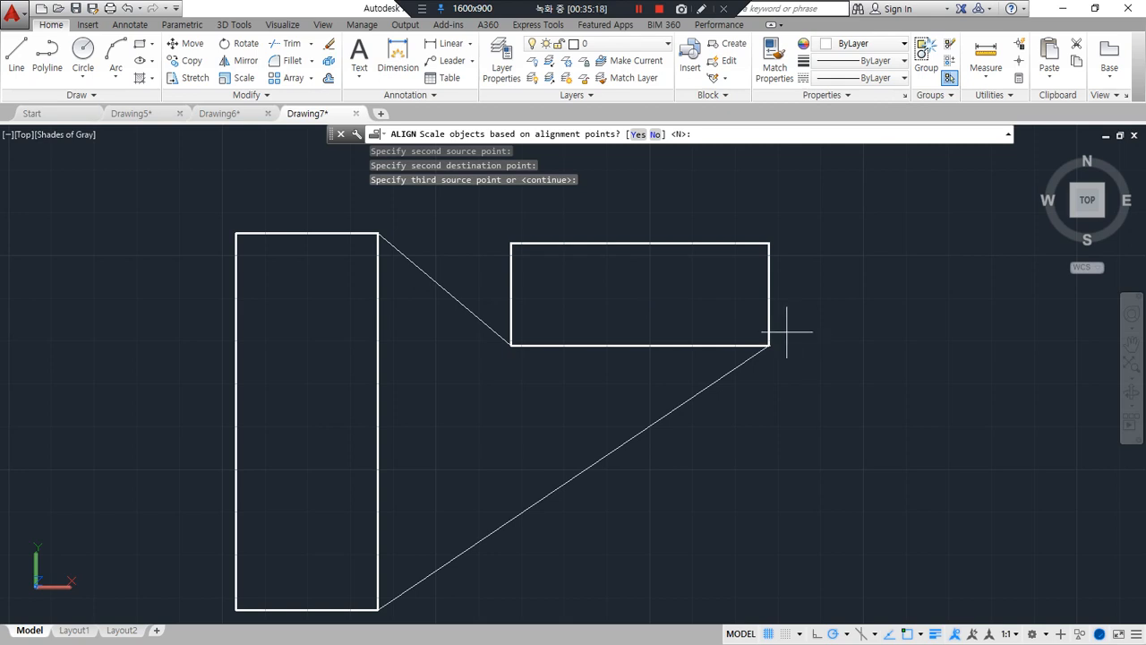
left_click_drag(511, 345, 764, 361)
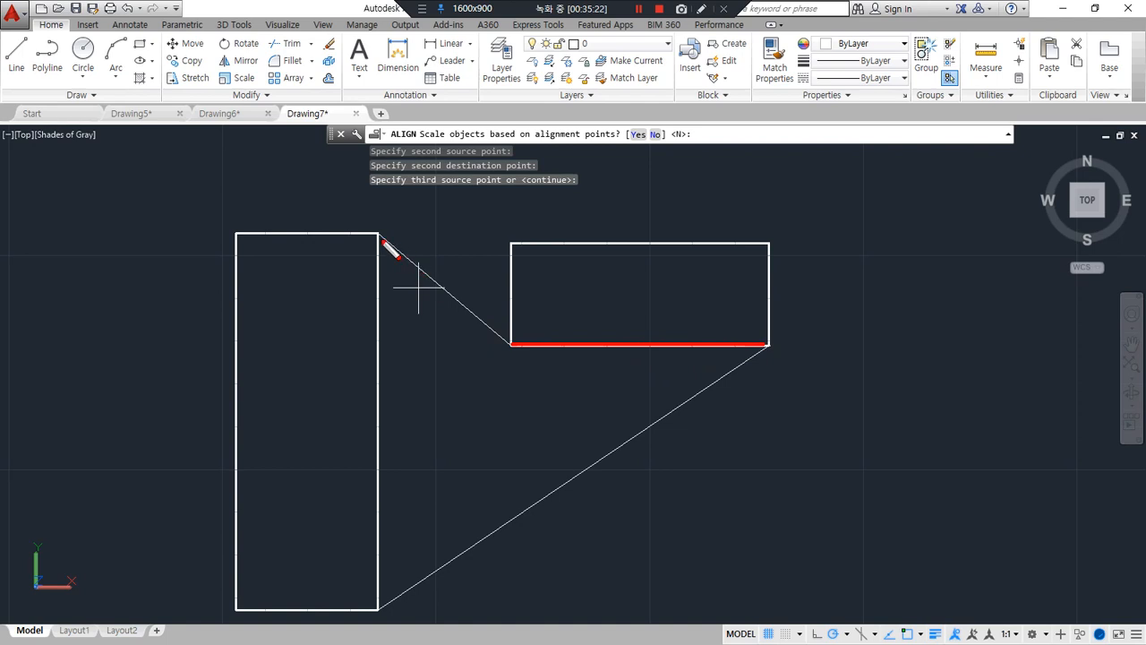
left_click_drag(391, 250, 389, 614)
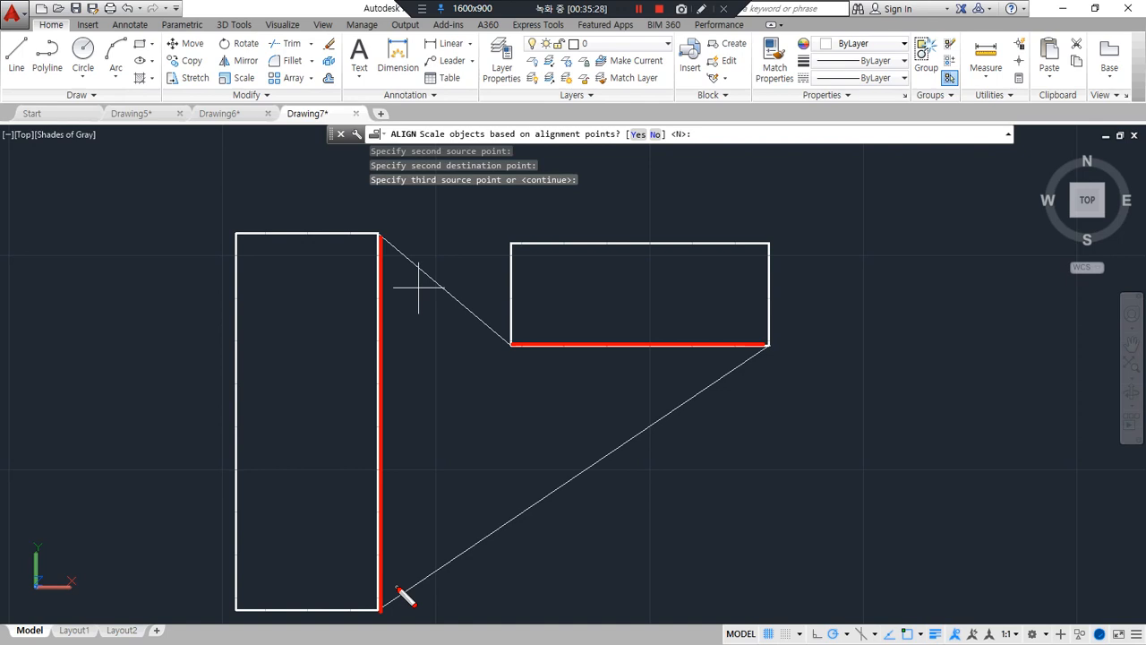
key("Escape")
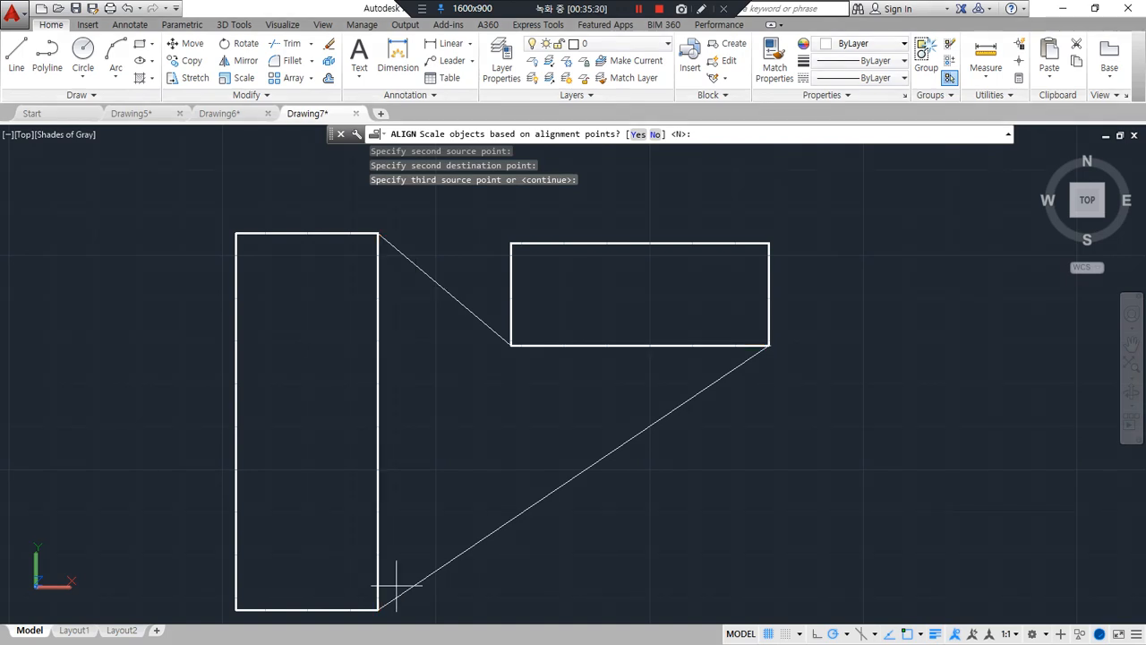
type("n")
key("Return")
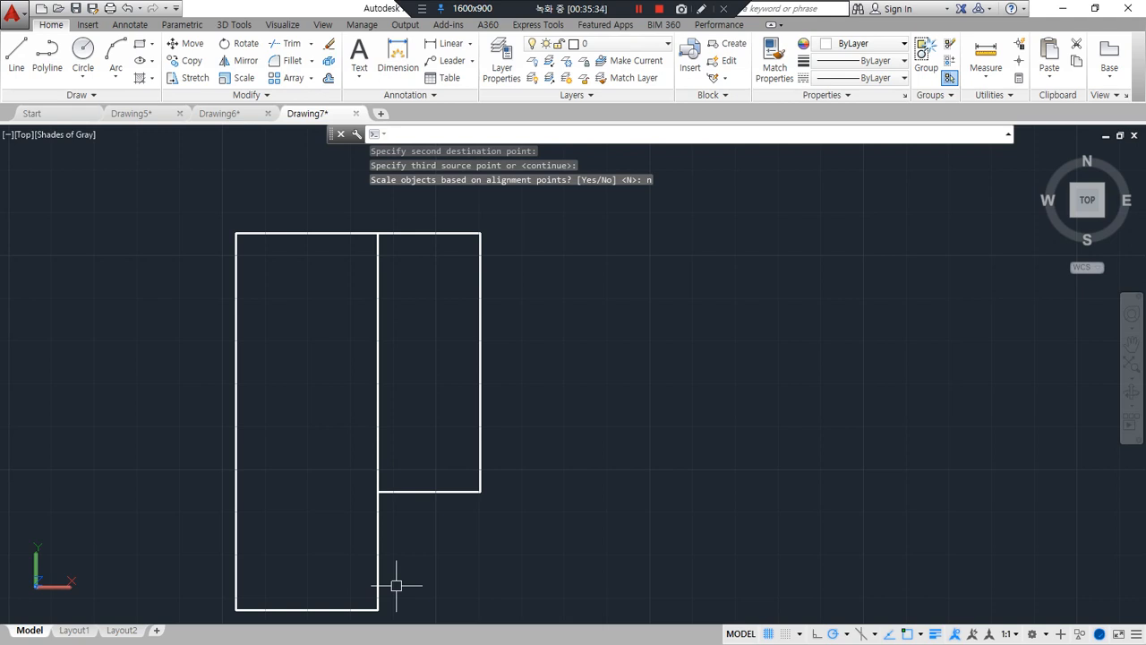
key("ctrl+z")
Align the wide rectangle again, matching the ends of its lower edge to the upper and lower ends of the tall rectangle's right edge
type("al")
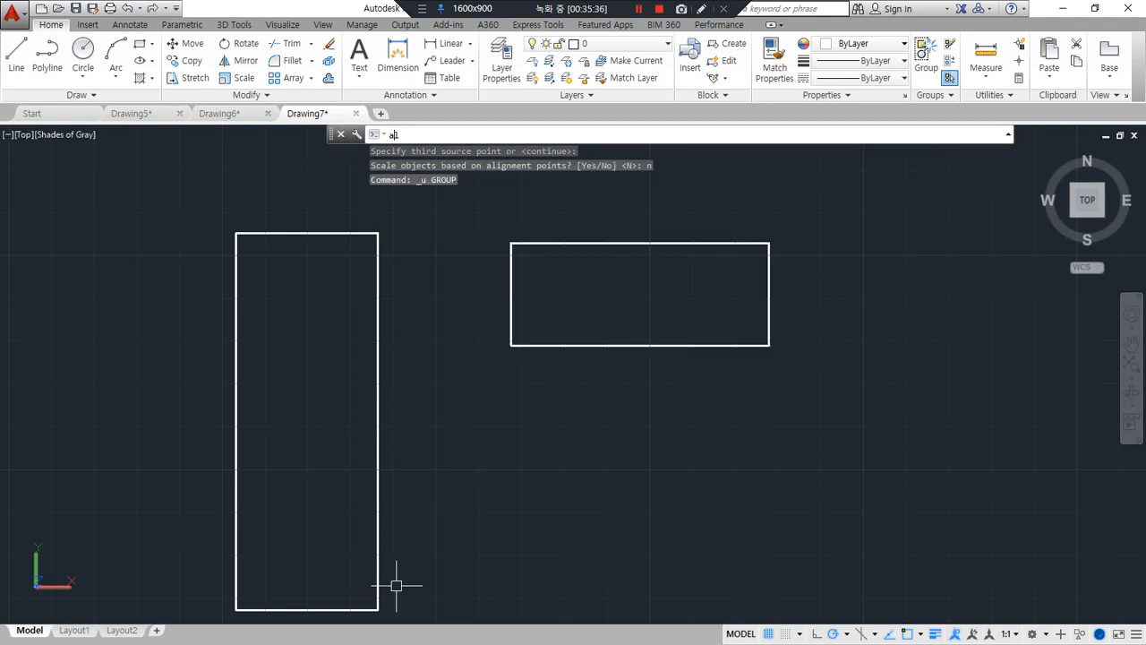
key("Return")
left_click(524, 347)
key("Return")
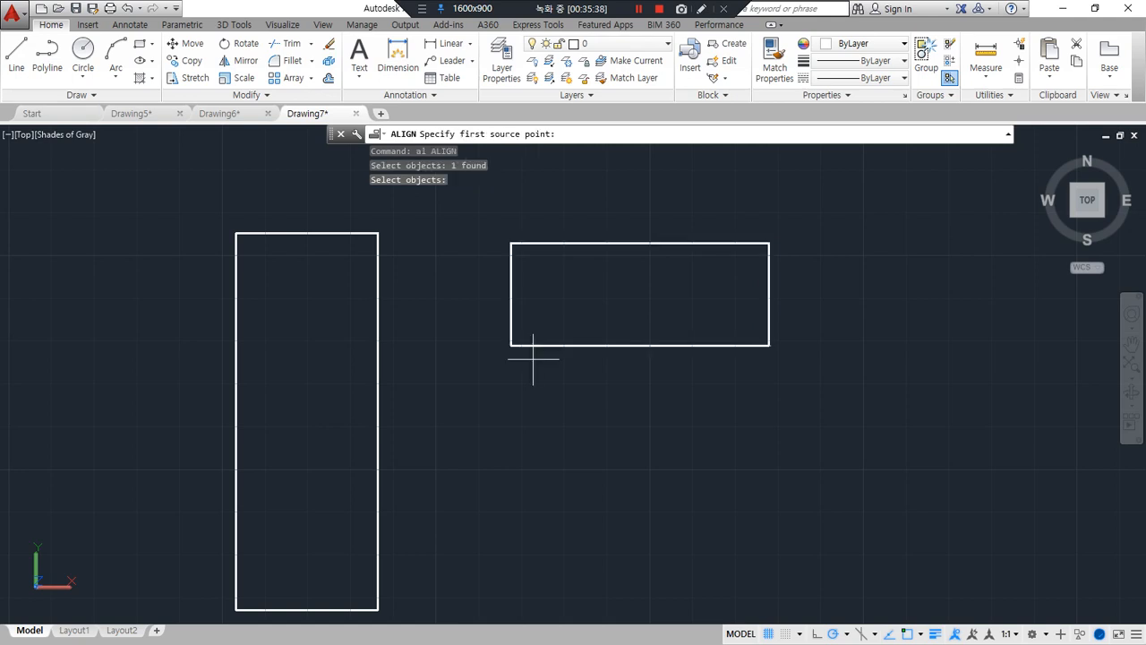
left_click(510, 345)
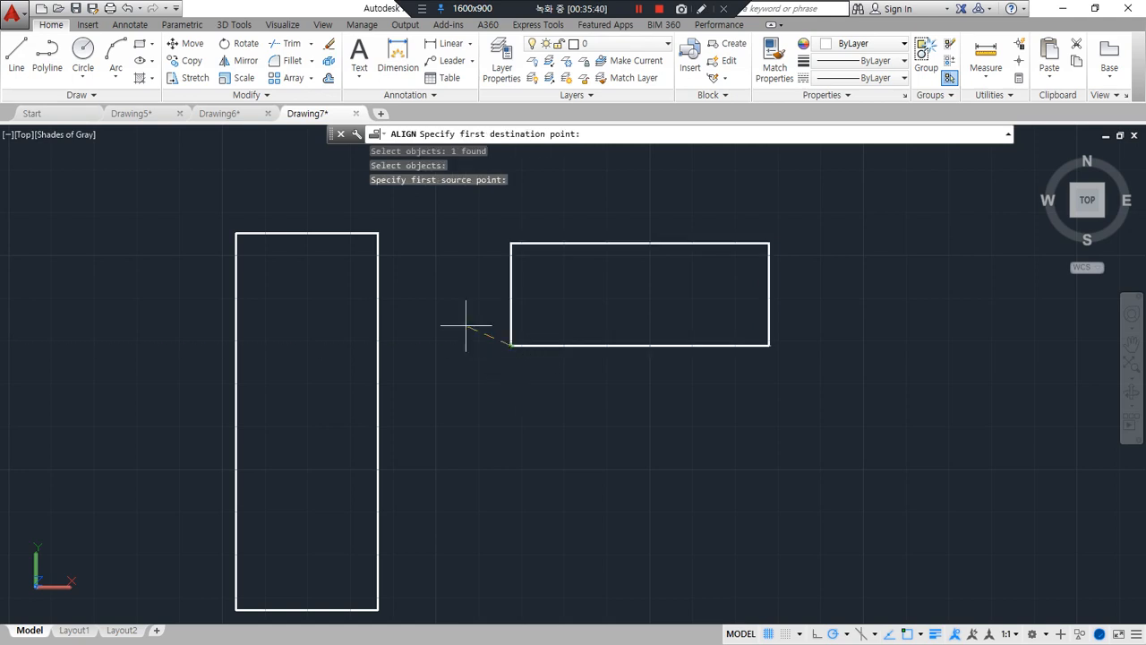
left_click(377, 233)
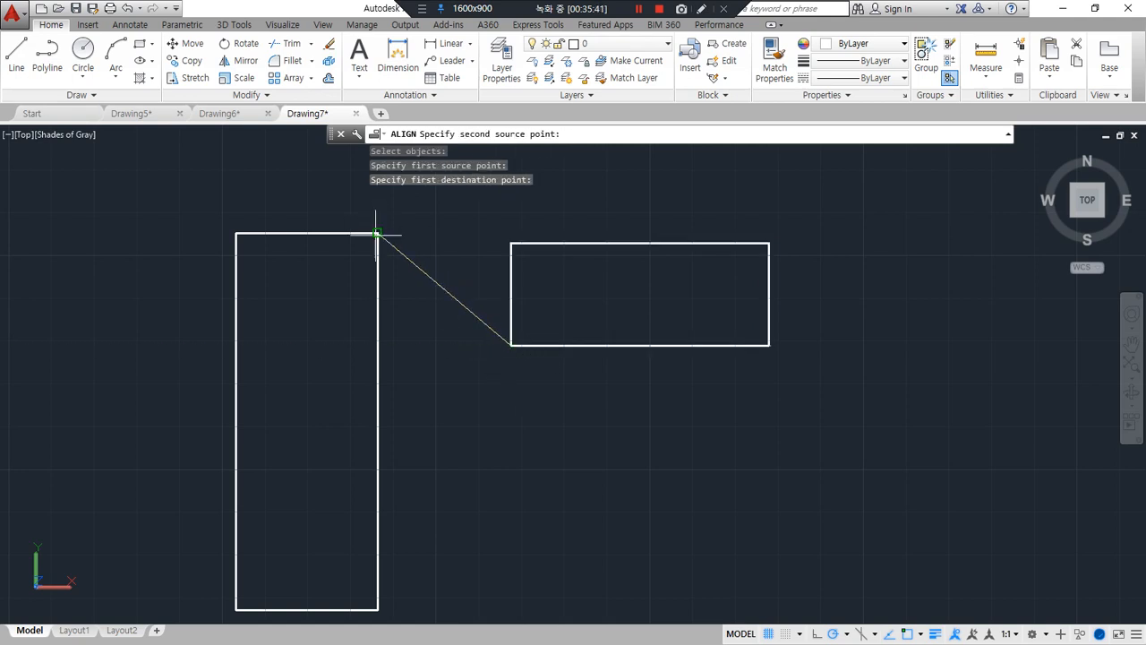
left_click(768, 345)
left_click(378, 610)
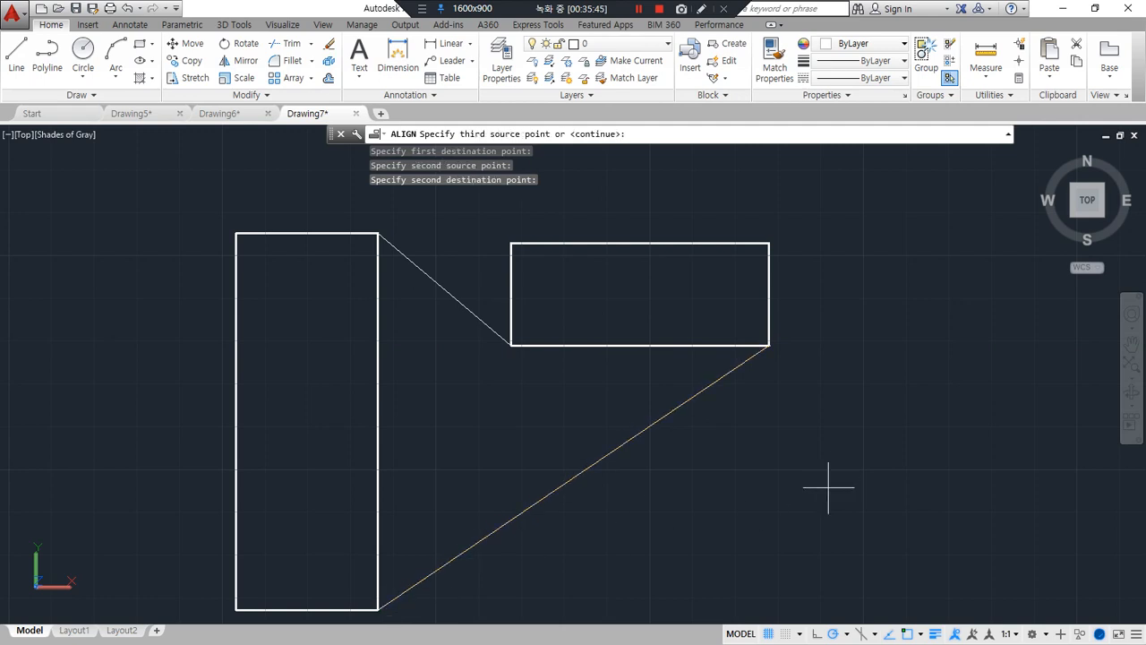
Complete the alignment with scaling based on the alignment points set to Yes, and undo it
key("Return")
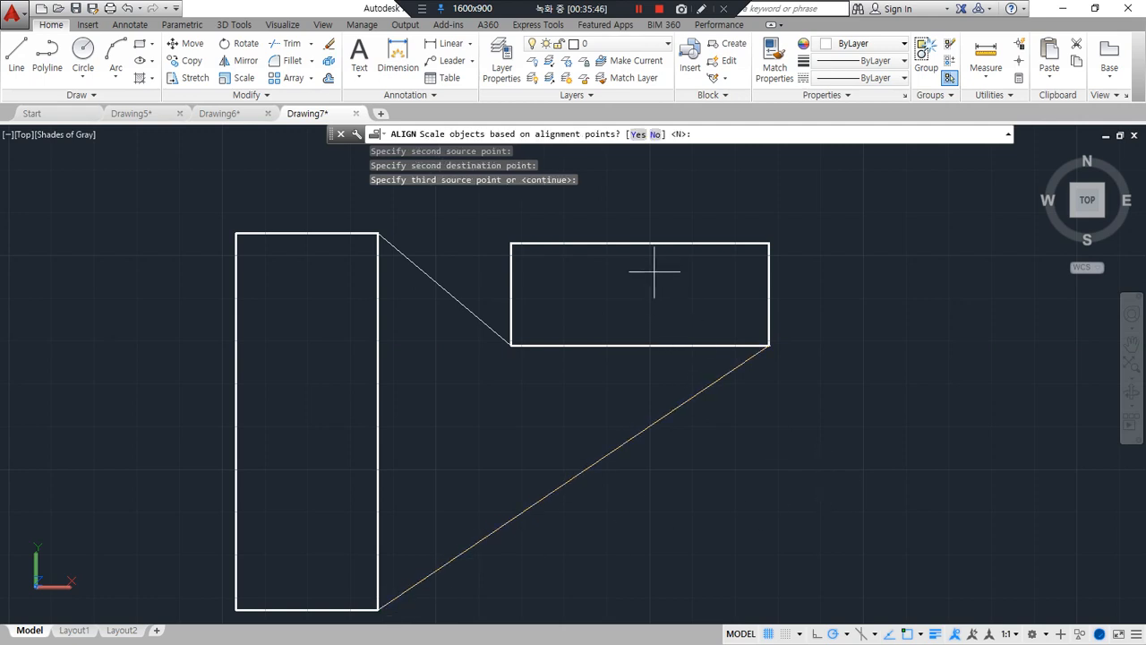
left_click(637, 135)
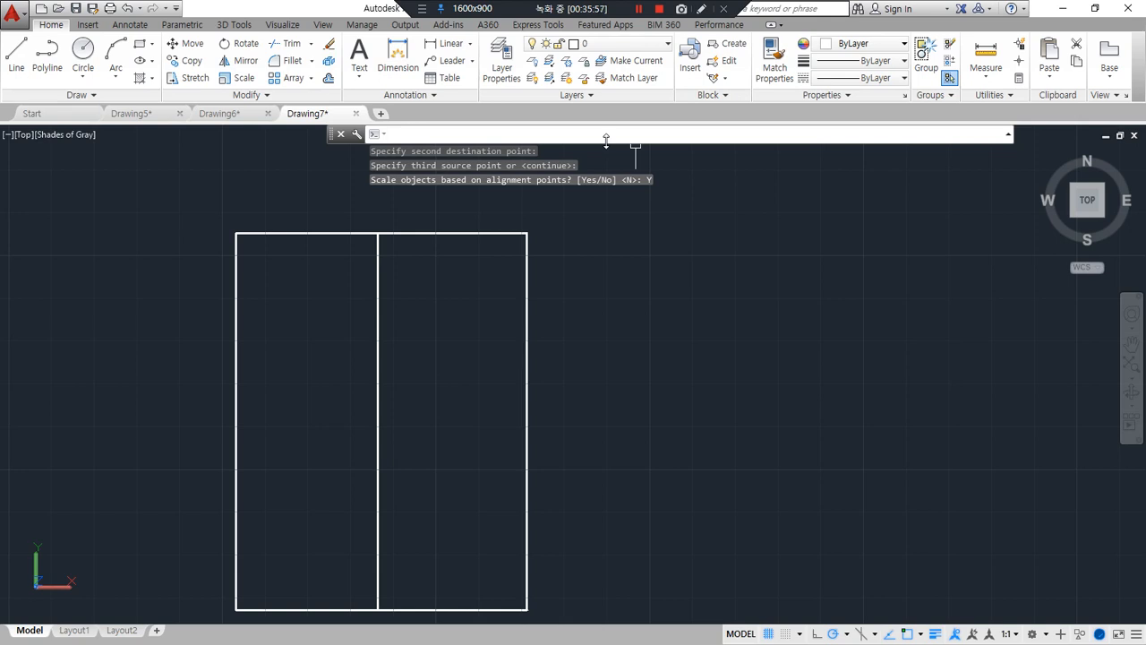
key("ctrl+z")
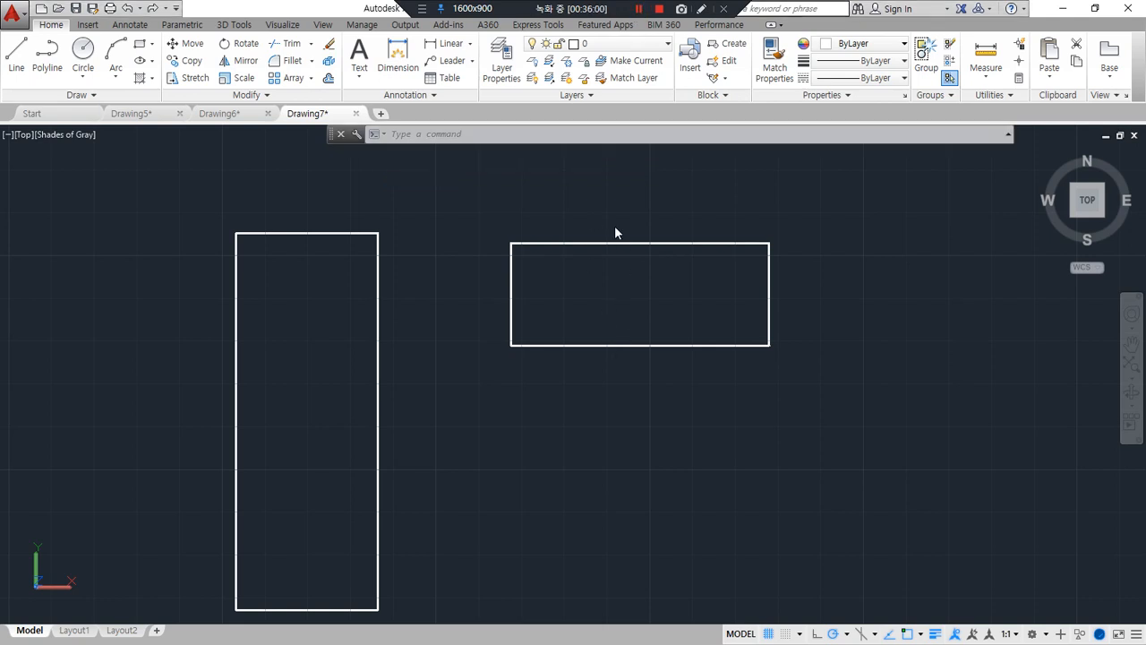
Erase both the tall rectangle and the wide rectangle
left_click(641, 476)
left_click(340, 251)
type("e")
key("Return")
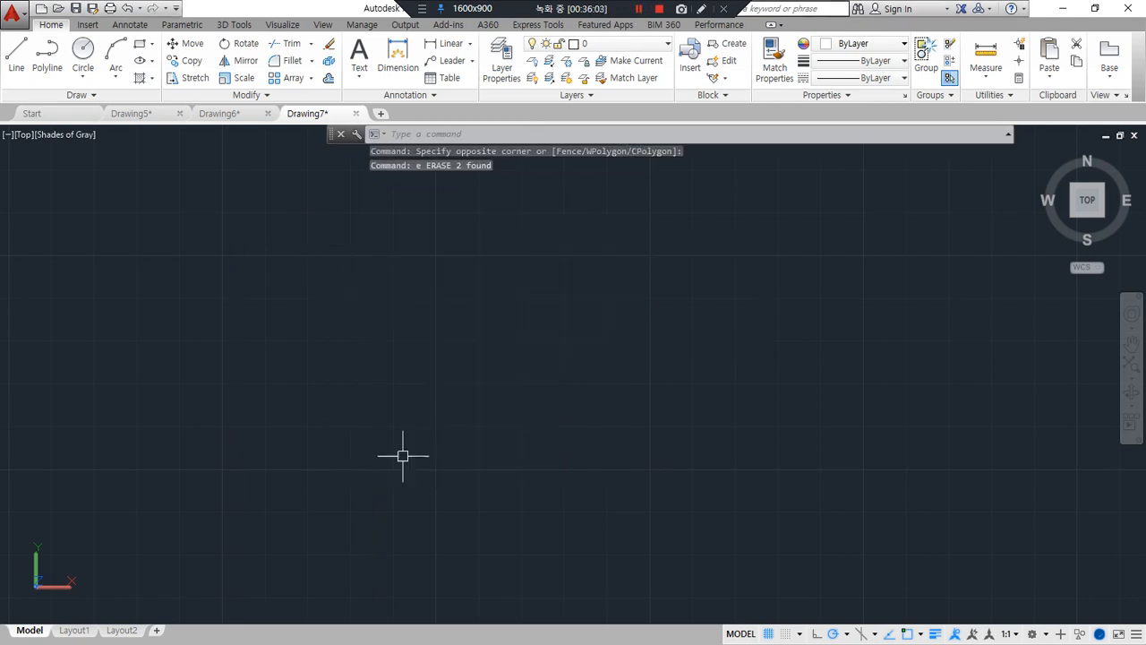
Draw a long, narrow rectangle on the ground plane in a tilted 3D view
middle_click_drag(403, 456, 427, 399, "shift")
type("re")
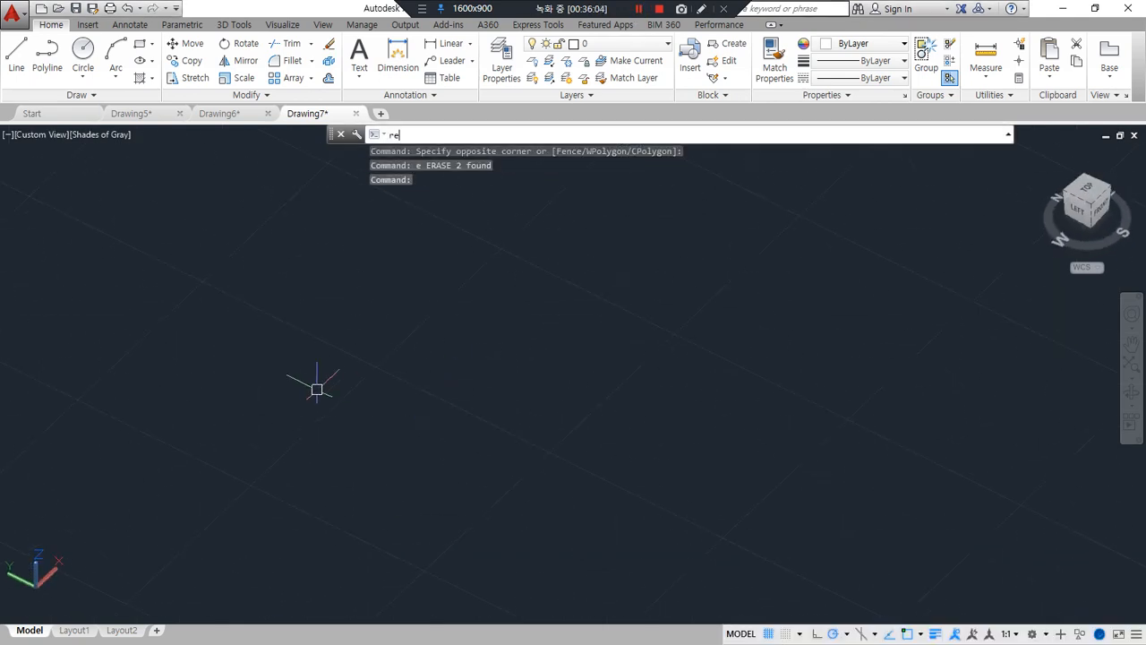
type("c")
key("Return")
left_click(237, 393)
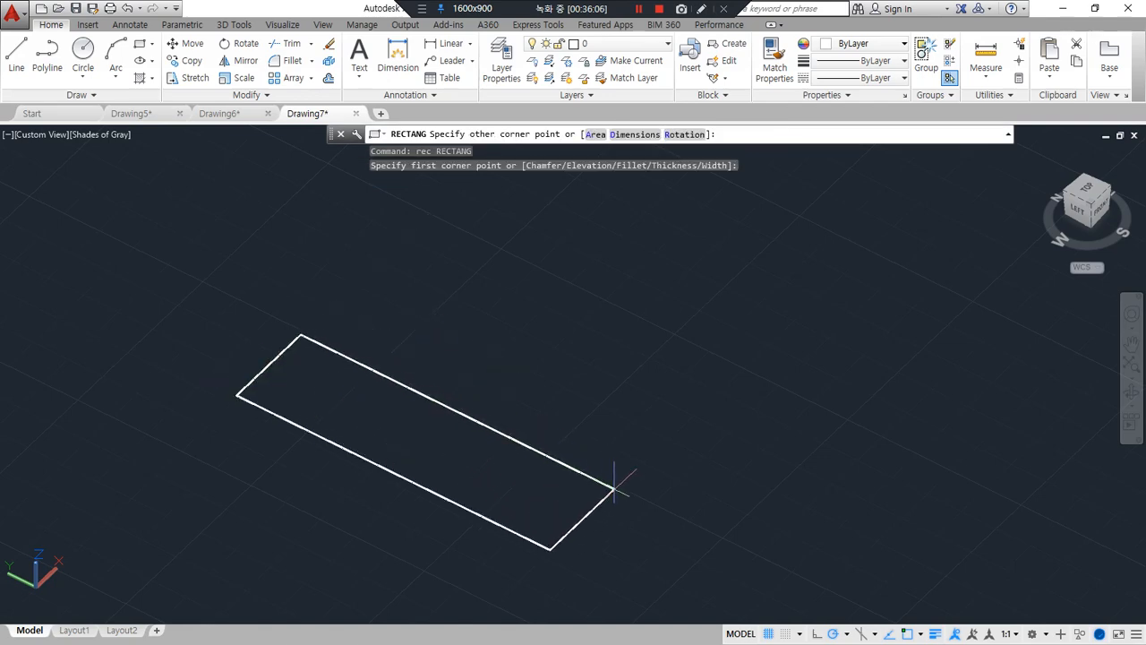
left_click(614, 487)
Draw a smaller rectangle behind the long one, perpendicular to its long side
key("Return")
left_click(387, 326)
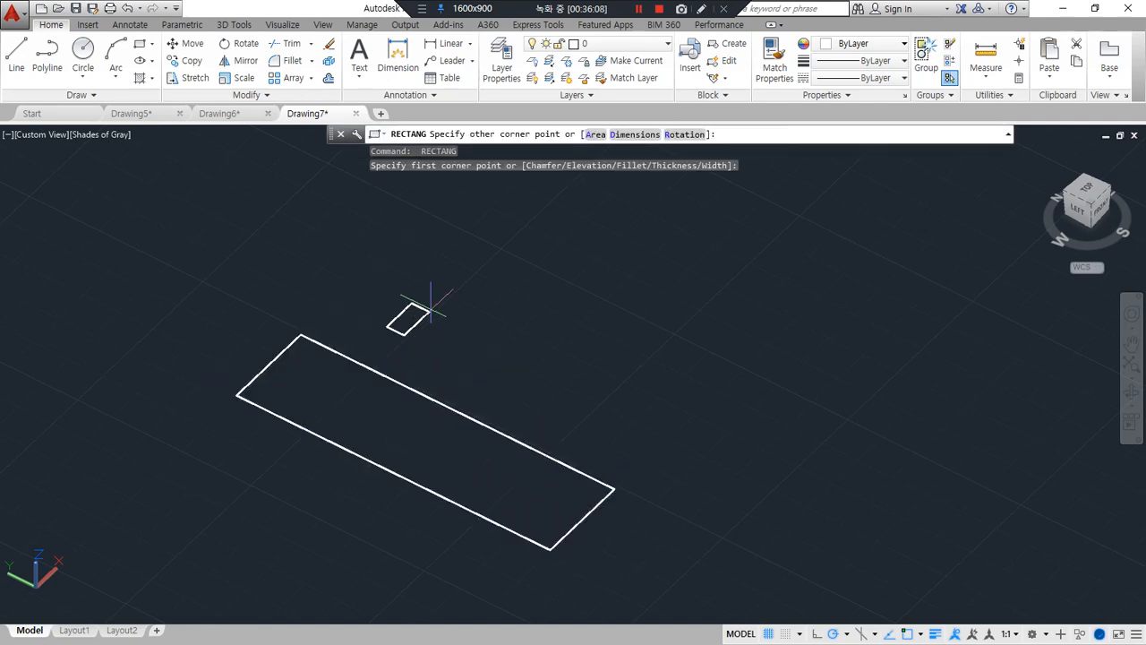
left_click(555, 258)
Extrude the long rectangle upward by about 33 units into a solid box
type("ext")
key("Return")
left_click(454, 408)
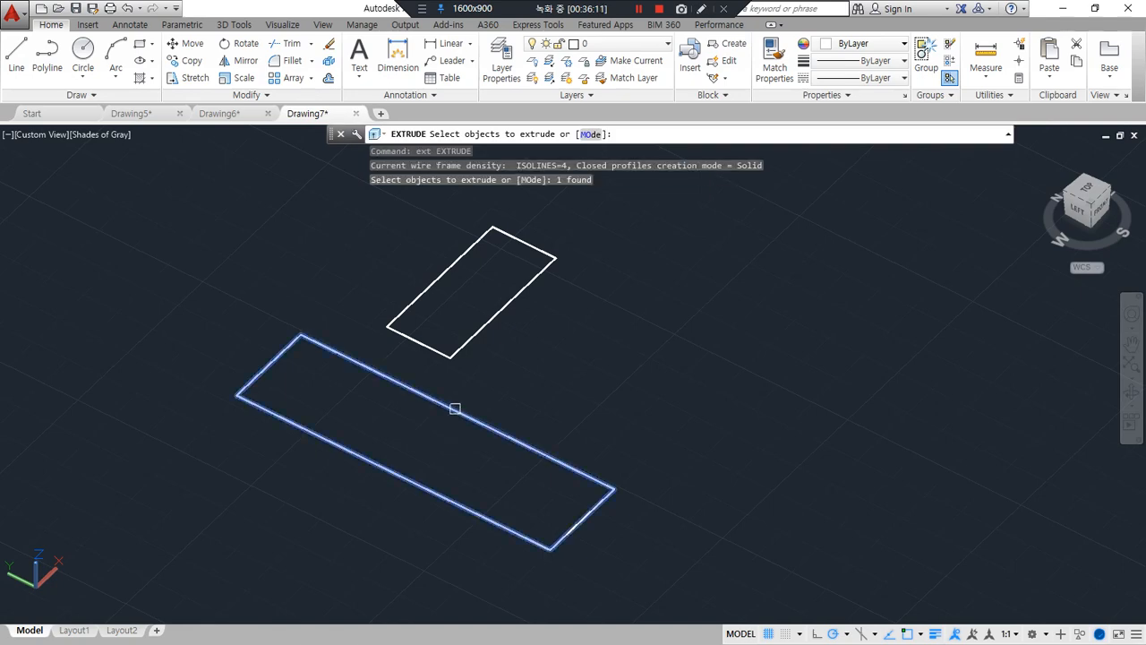
key("Return")
left_click(336, 327)
Extrude the smaller rectangle upward into a solid box lower than the long box
key("Return")
left_click(519, 294)
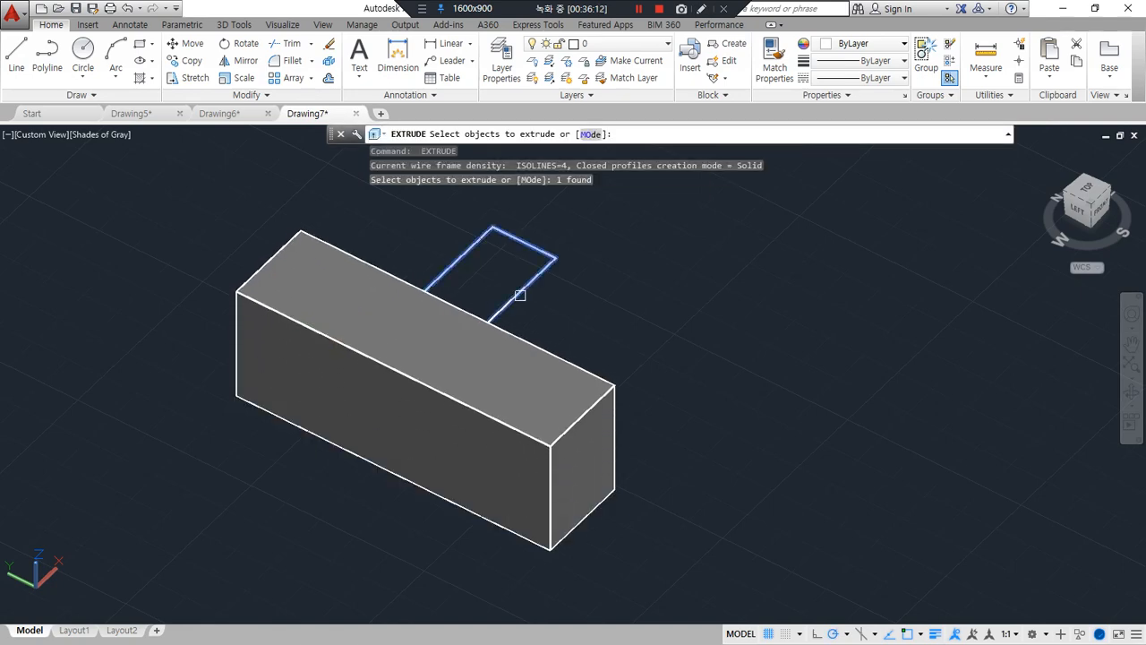
key("Return")
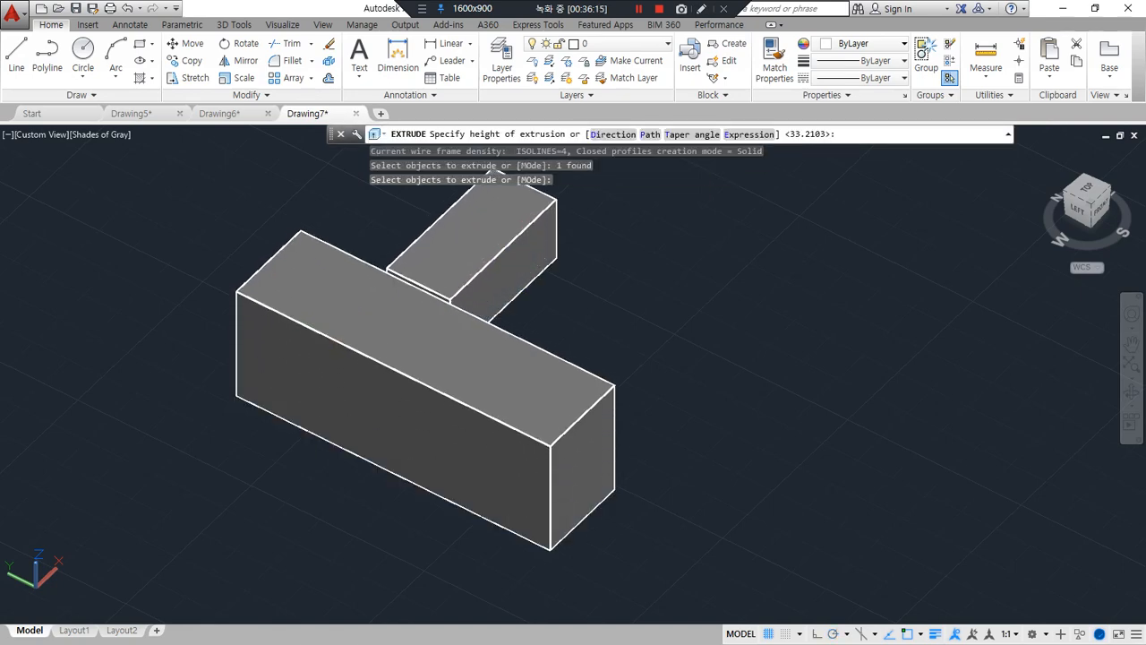
middle_click_drag(614, 410, 384, 489, "shift")
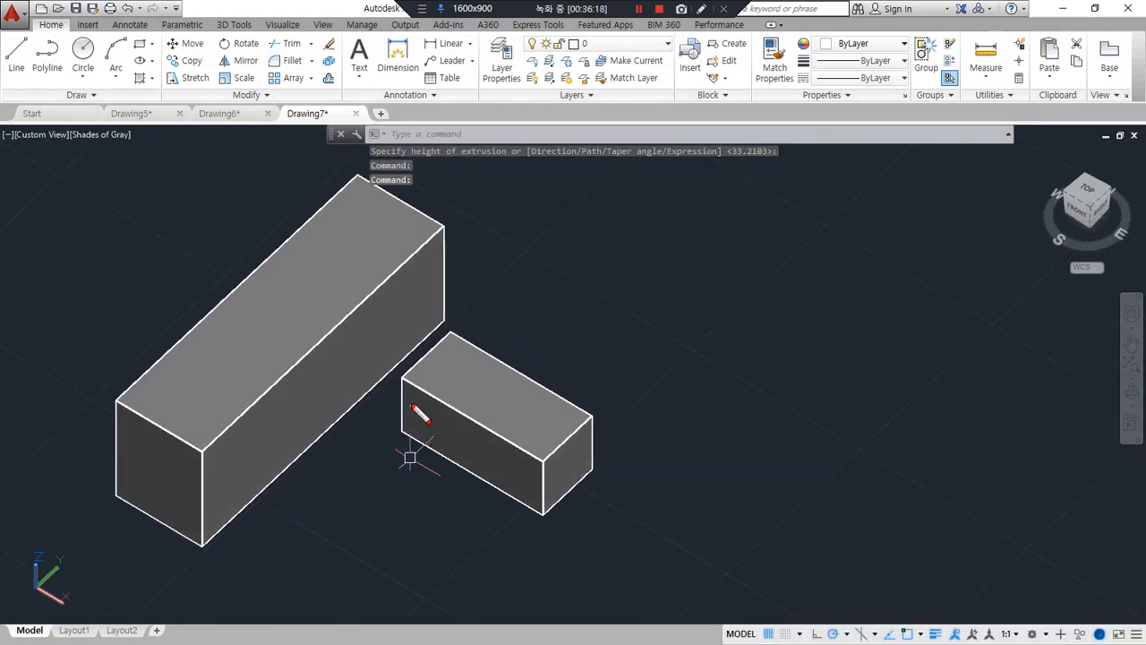
left_click_drag(416, 394, 403, 427)
left_click_drag(464, 423, 445, 444)
mouse_move(490, 444)
left_mouse_down()
mouse_move(473, 474)
mouse_move(504, 475)
left_mouse_up()
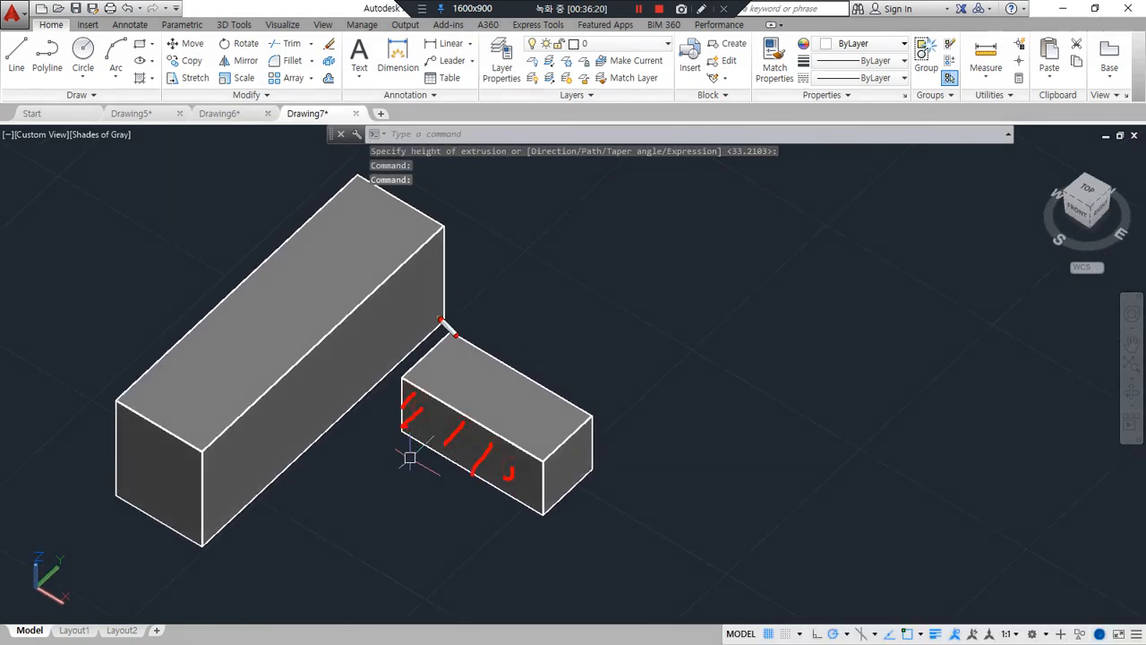
mouse_move(440, 316)
left_mouse_down()
mouse_move(364, 307)
mouse_move(316, 329)
left_mouse_up()
mouse_move(352, 340)
left_mouse_down()
mouse_move(249, 369)
mouse_move(249, 408)
left_mouse_up()
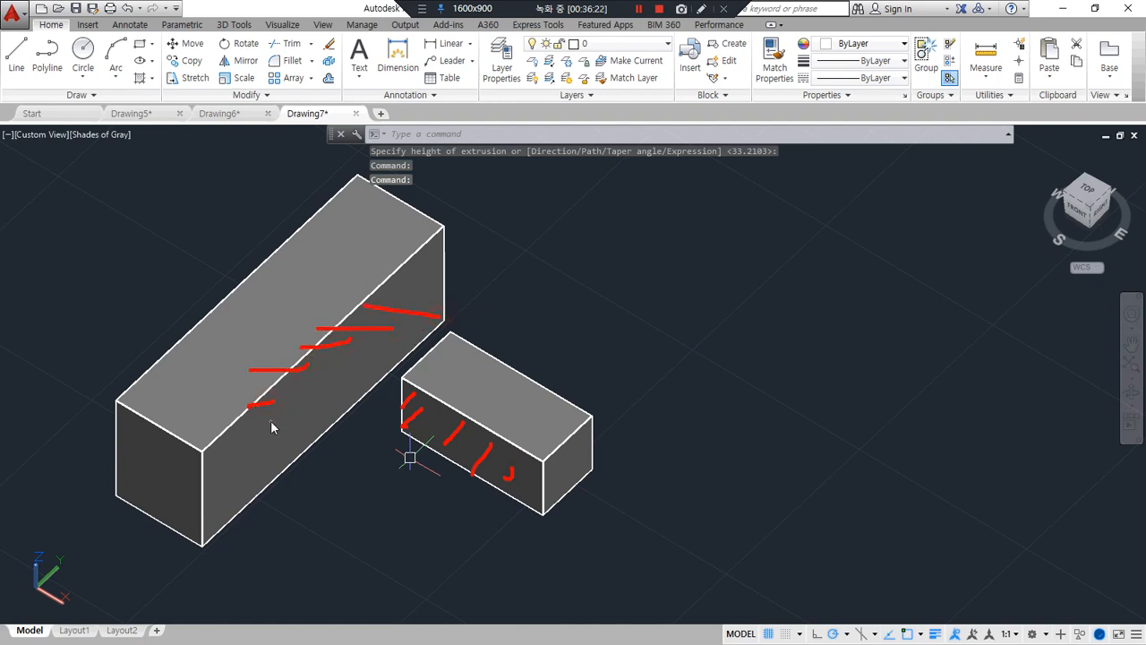
key("Escape")
Align the smaller box's long side face with the long box's facing side using three point pairs, starting at the long box's rear bottom corner
type("al")
key("Return")
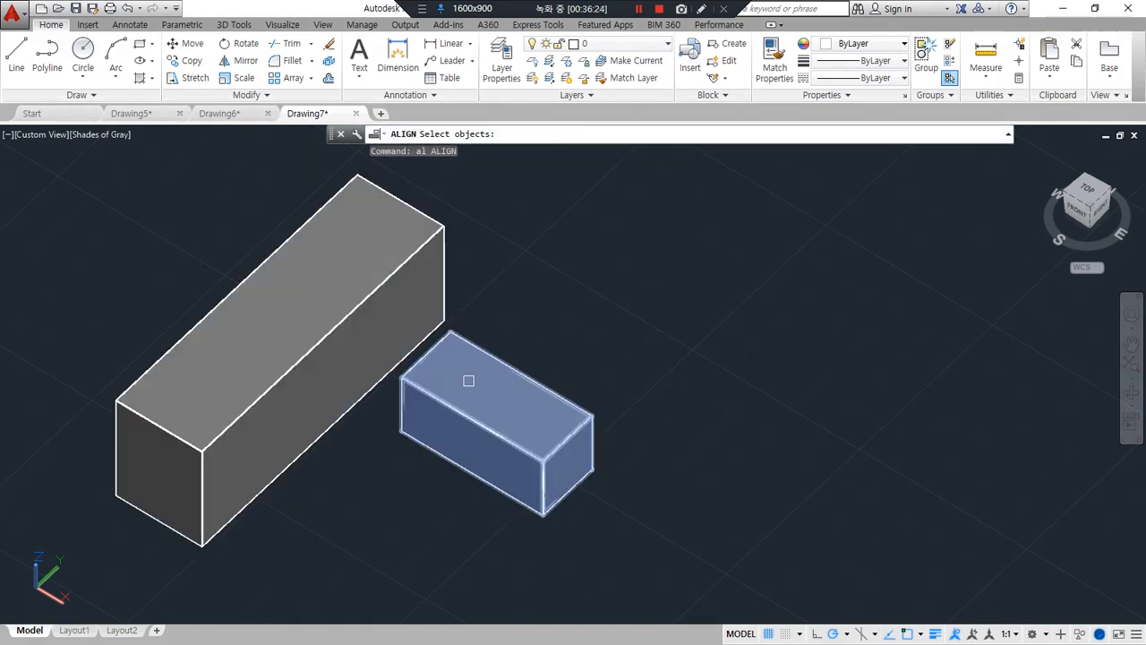
left_click(462, 405)
key("Return")
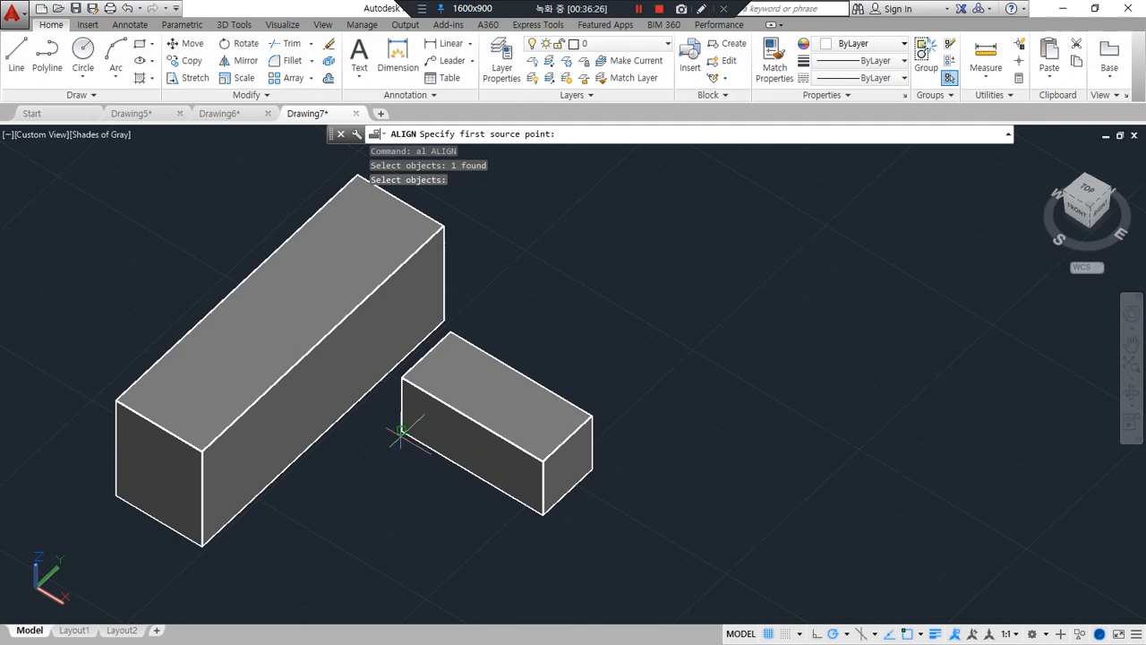
left_click(402, 431)
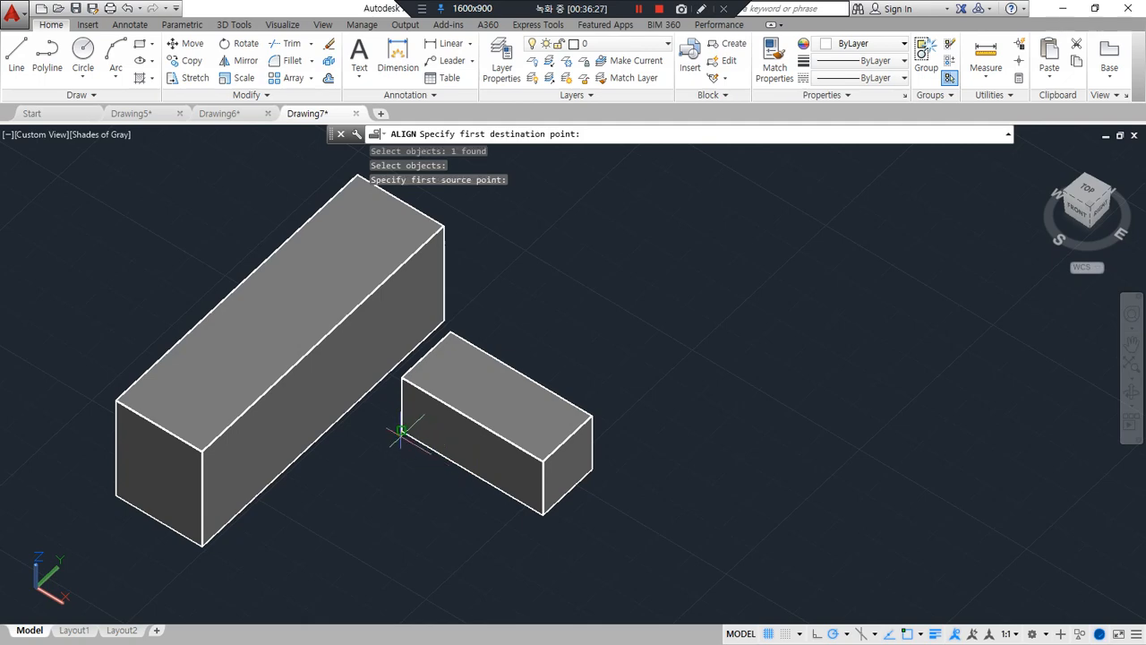
left_click(441, 319)
left_click(543, 513)
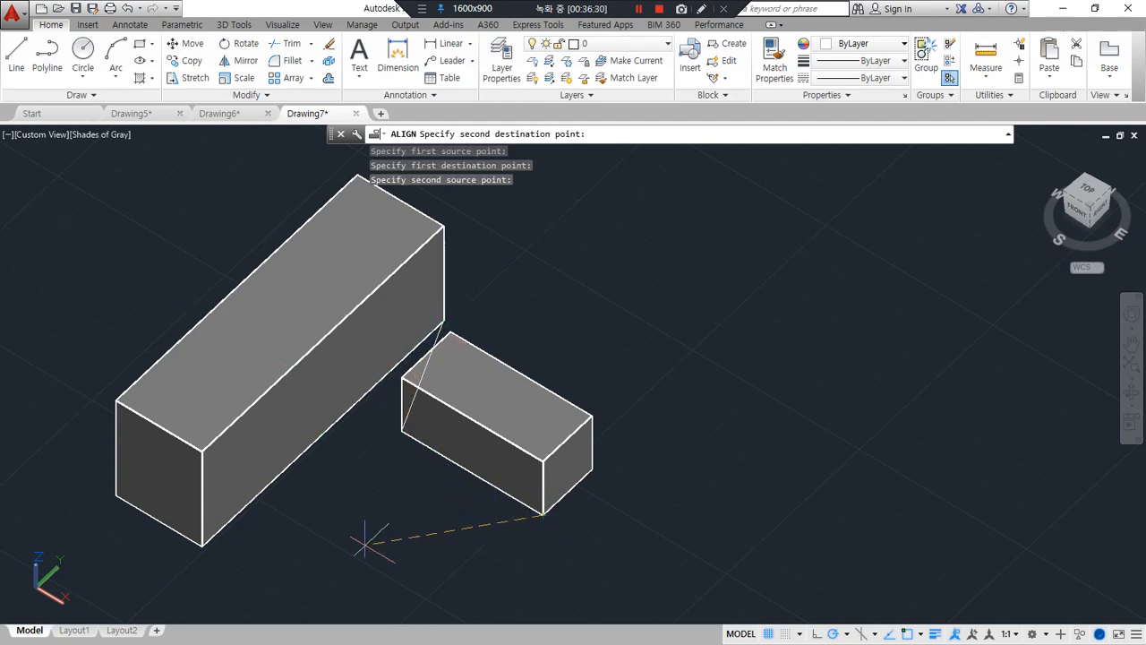
left_click(203, 544)
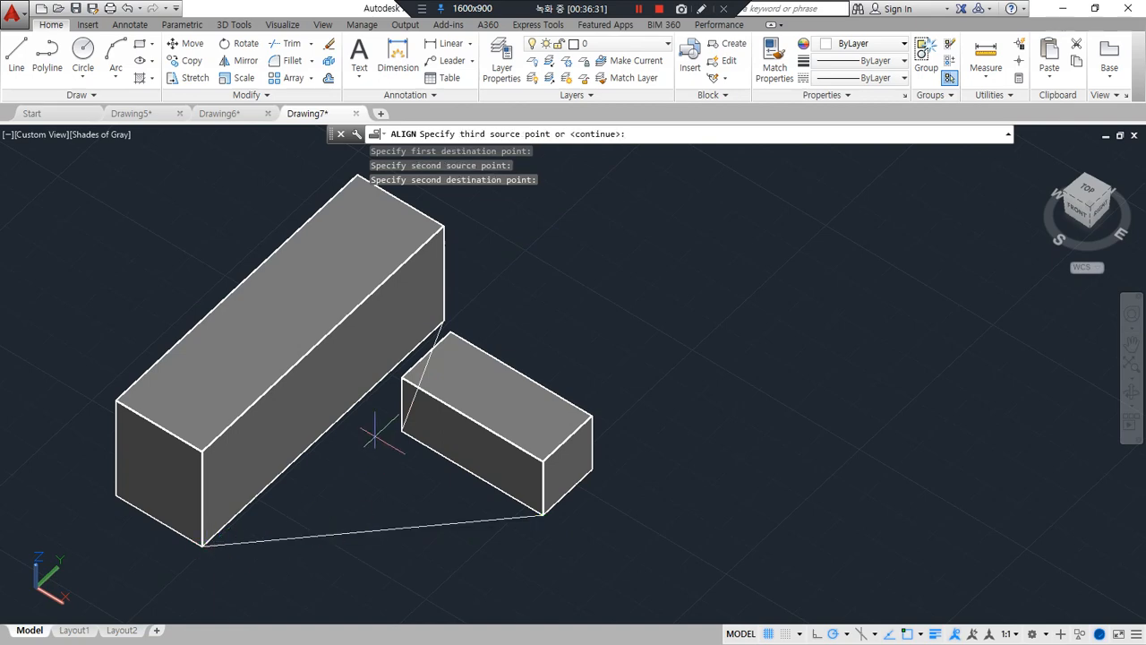
left_click(402, 377)
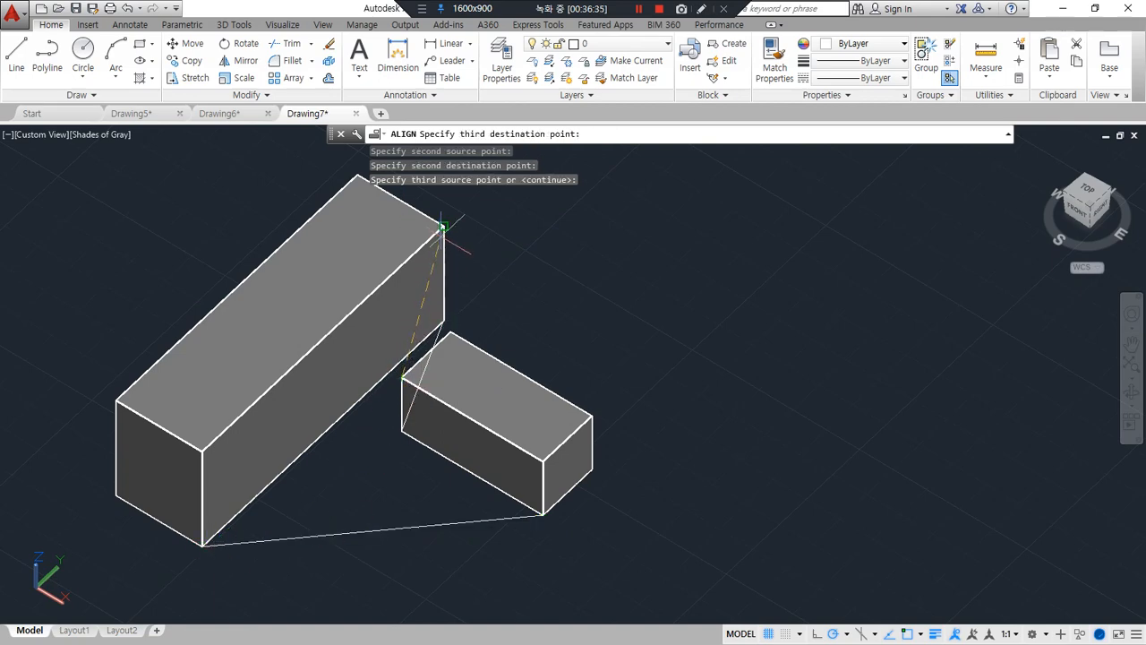
left_click(441, 227)
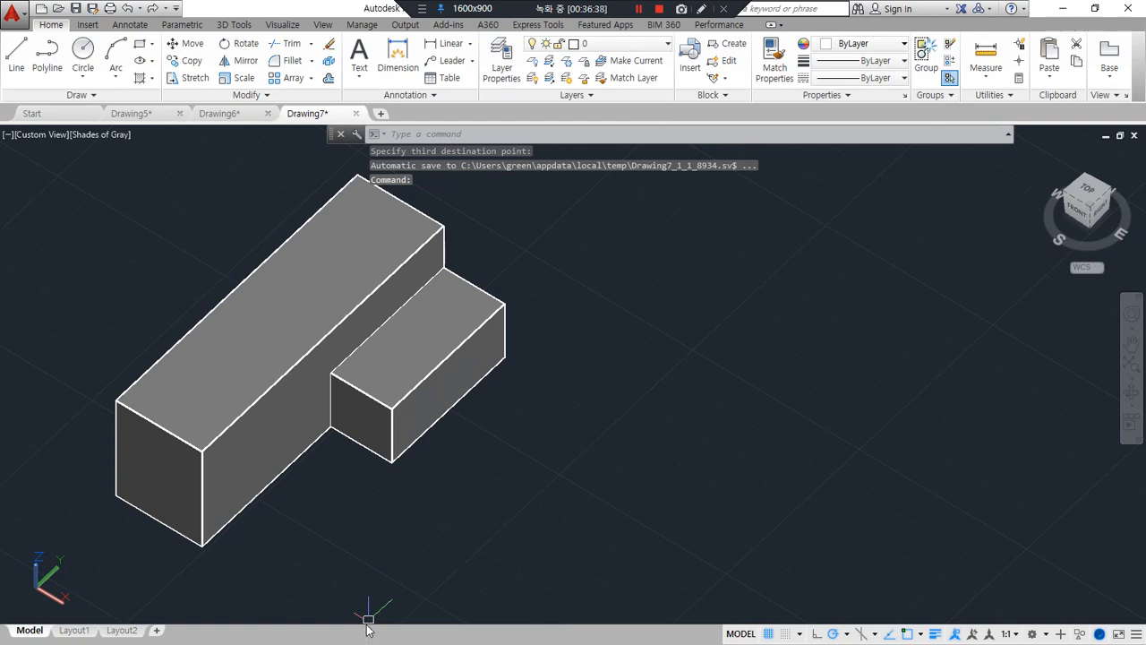
left_click(463, 310)
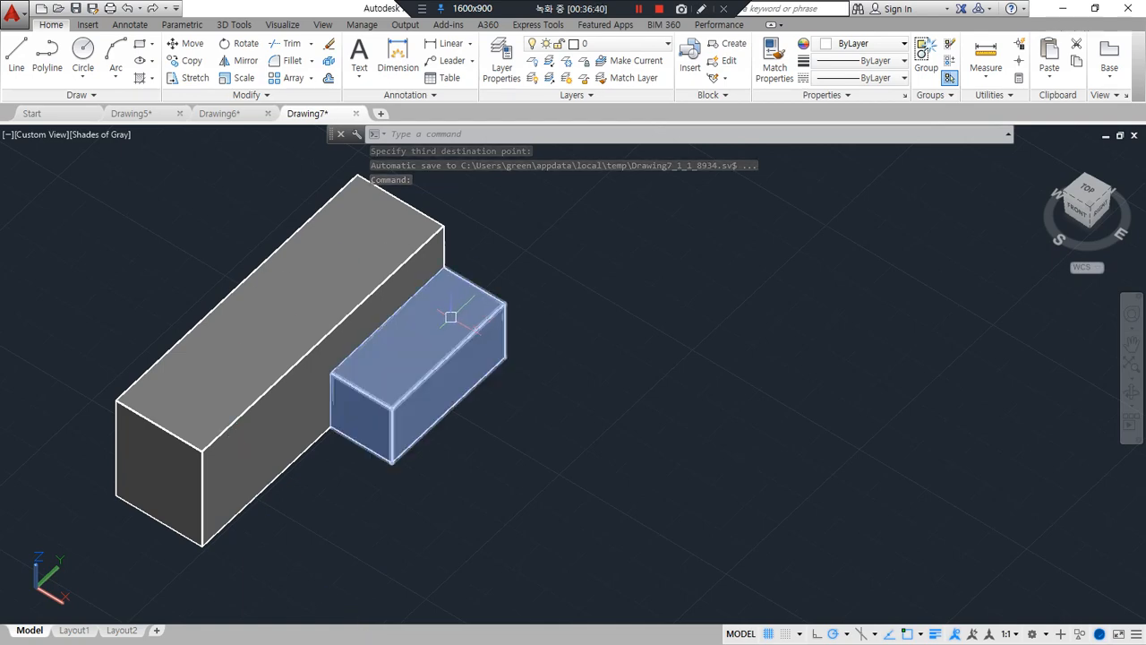
left_click(636, 10)
left_click(638, 8)
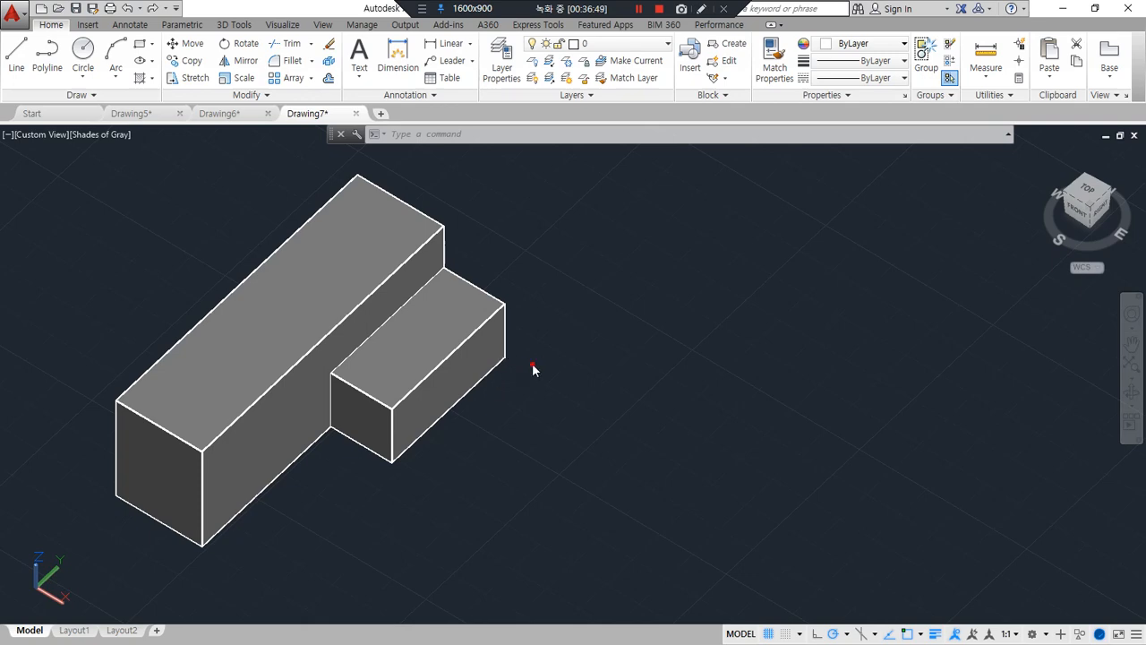
mouse_move(505, 304)
left_mouse_down()
mouse_move(501, 202)
mouse_move(488, 213)
mouse_move(508, 215)
left_mouse_up()
mouse_move(424, 363)
left_mouse_down()
mouse_move(433, 434)
mouse_move(577, 318)
mouse_move(566, 349)
left_mouse_up()
left_click_drag(573, 315, 657, 291)
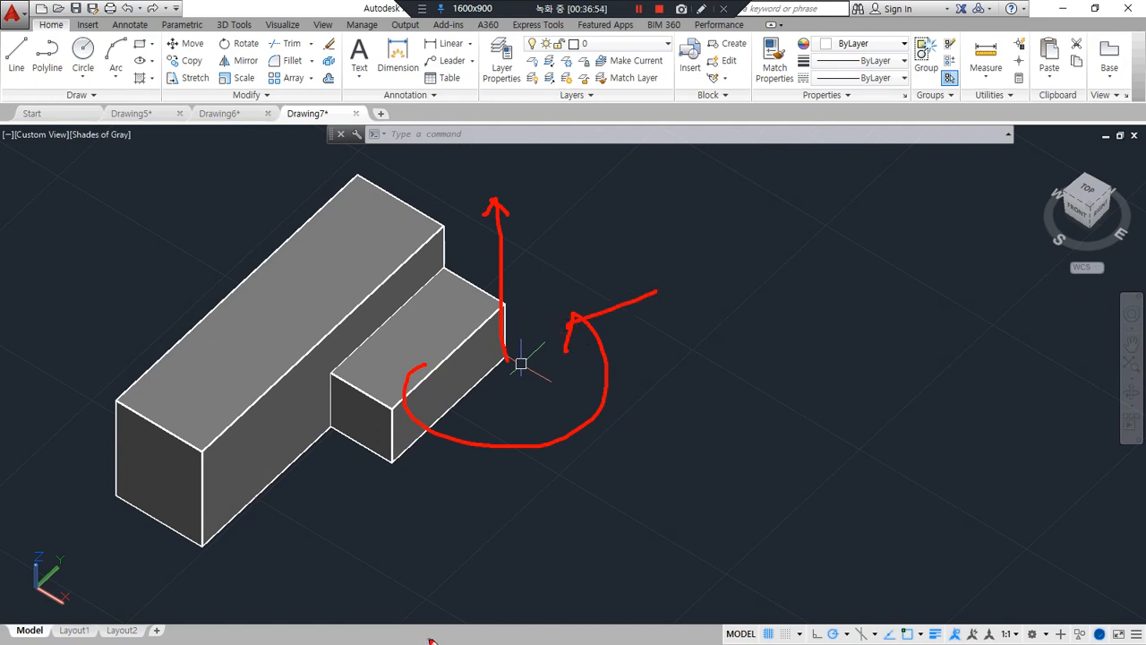
key("e")
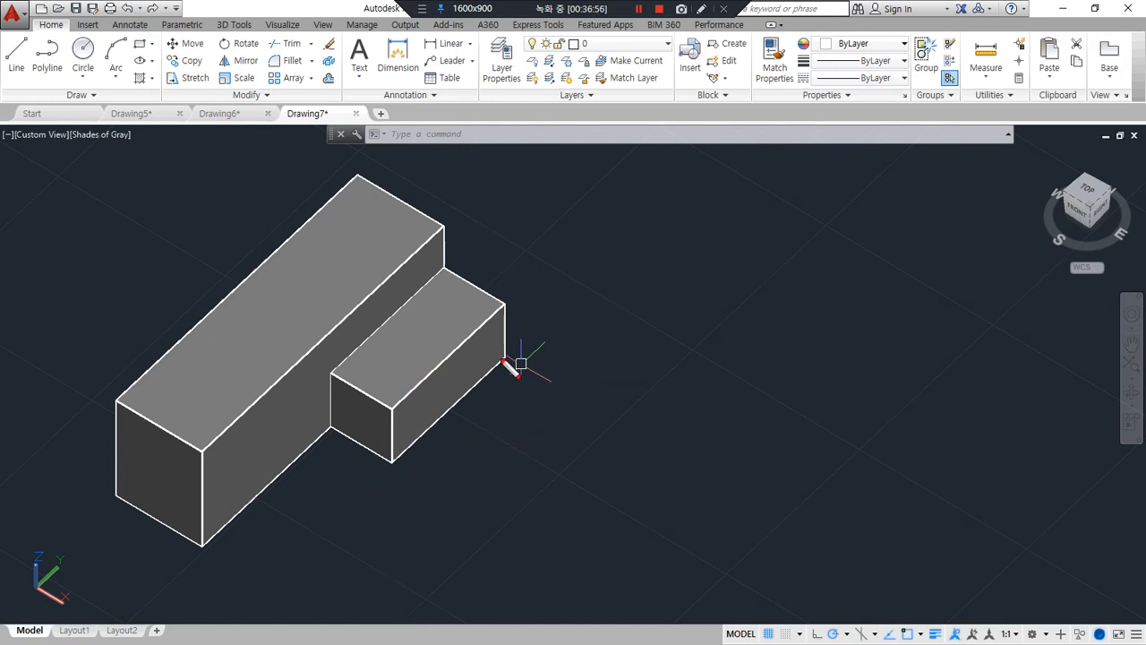
left_click_drag(503, 360, 396, 454)
mouse_move(407, 388)
left_mouse_down()
mouse_move(499, 488)
mouse_move(481, 495)
mouse_move(507, 506)
left_mouse_up()
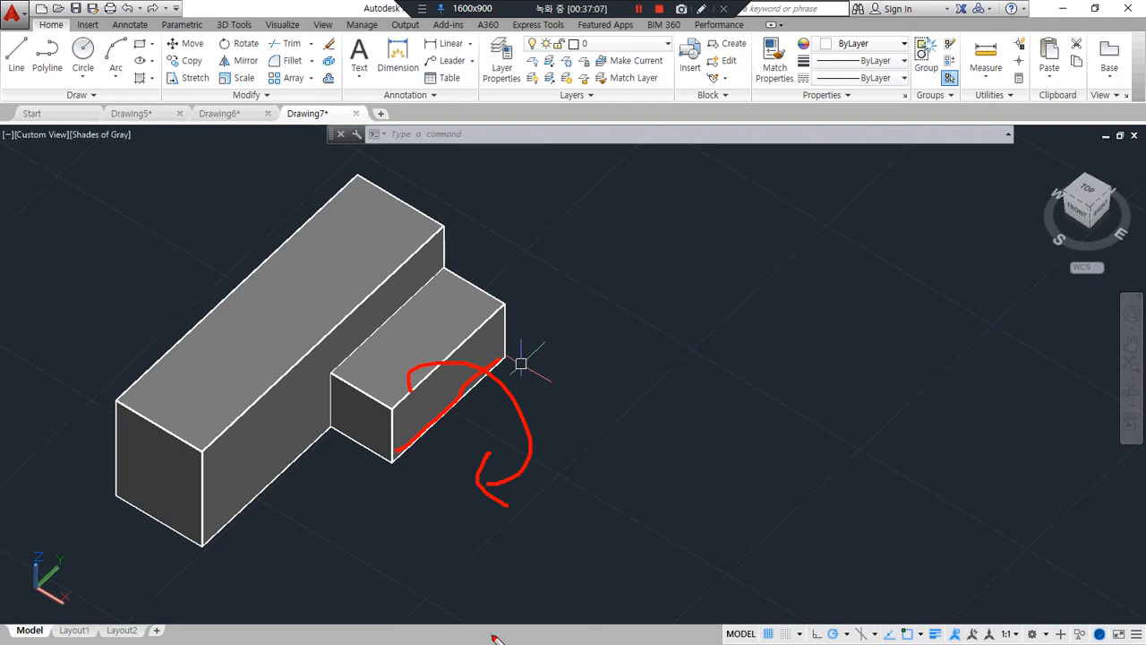
left_click(394, 644)
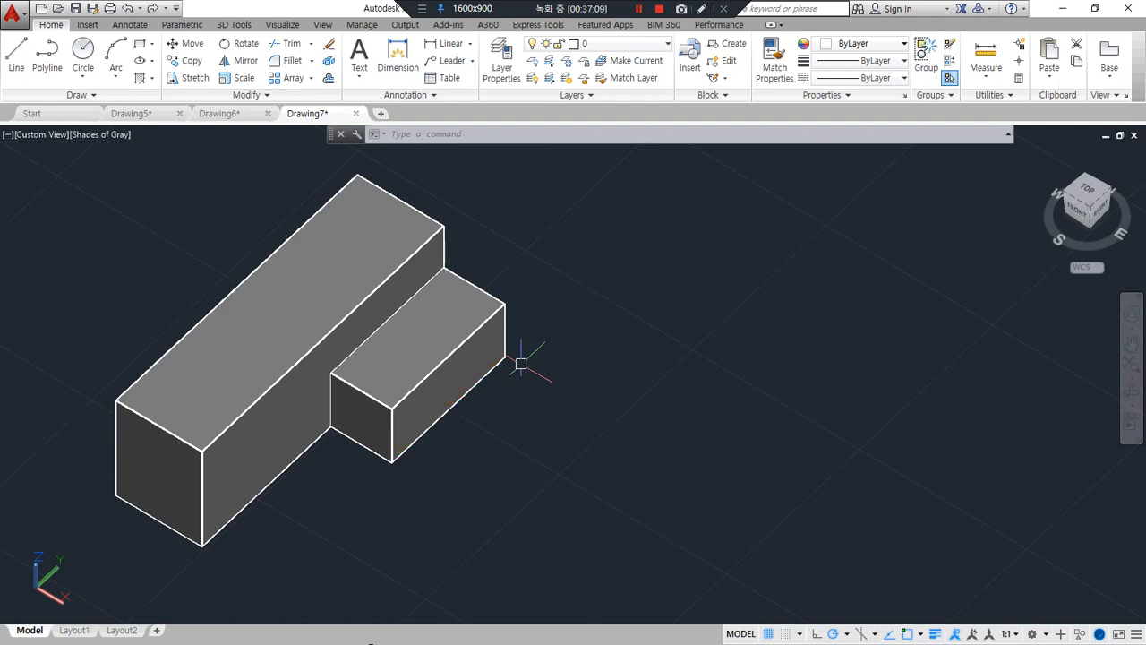
left_click_drag(472, 381, 399, 447)
mouse_move(518, 389)
left_mouse_down()
mouse_move(454, 331)
mouse_move(434, 351)
mouse_move(445, 349)
left_mouse_up()
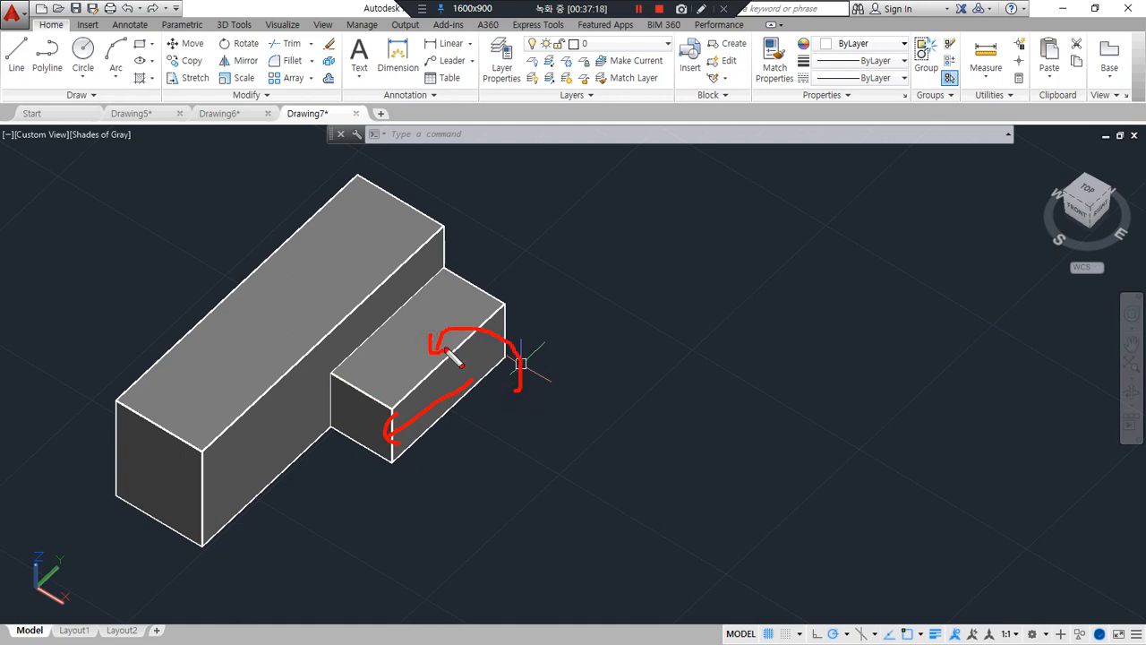
mouse_move(458, 399)
left_mouse_down()
mouse_move(619, 313)
mouse_move(634, 283)
mouse_move(641, 323)
left_mouse_up()
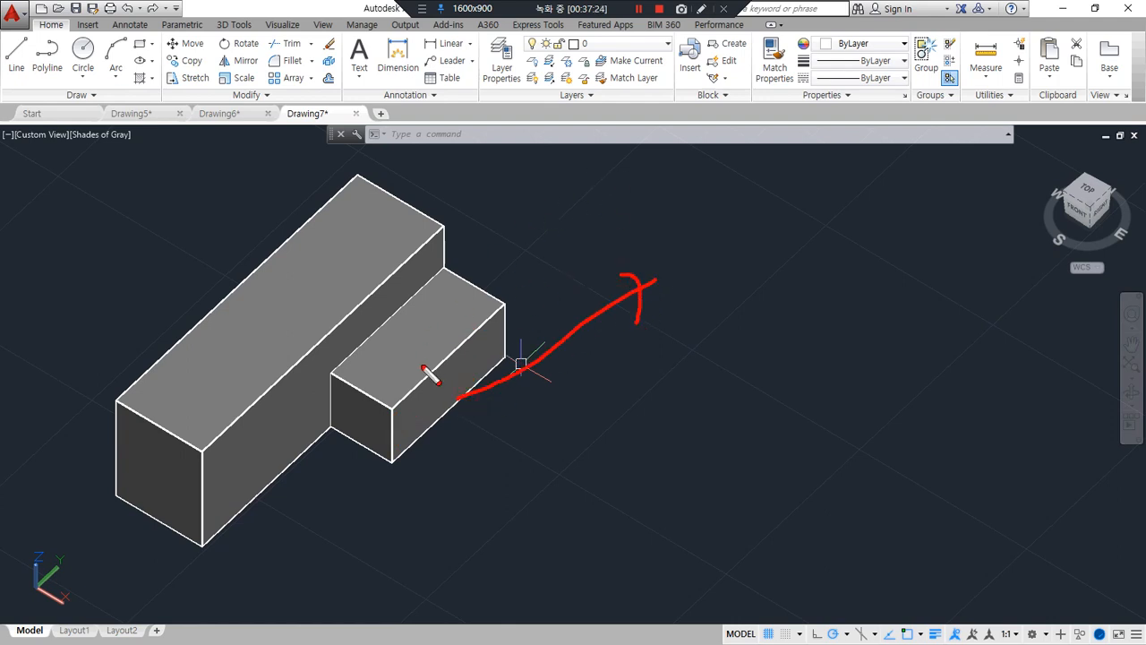
mouse_move(421, 363)
left_mouse_down()
mouse_move(541, 374)
mouse_move(502, 436)
mouse_move(524, 443)
left_mouse_up()
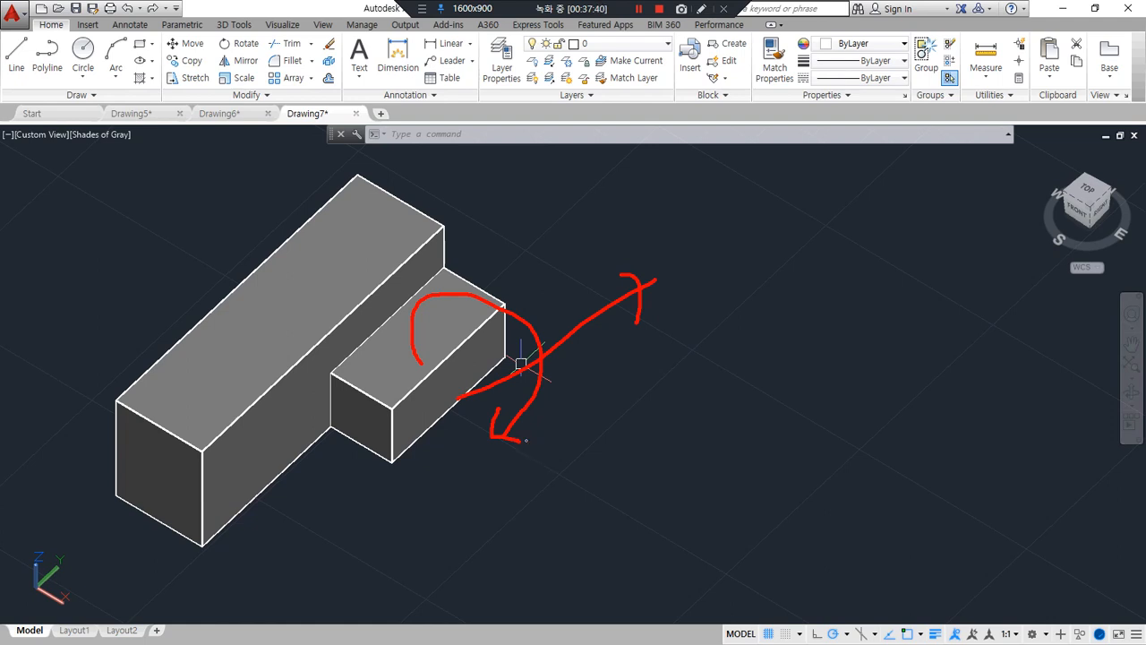
Try a ROTATE3D of the smaller box by 90 degrees about its outer long bottom edge with a two-point axis, and undo the rotation
type("r")
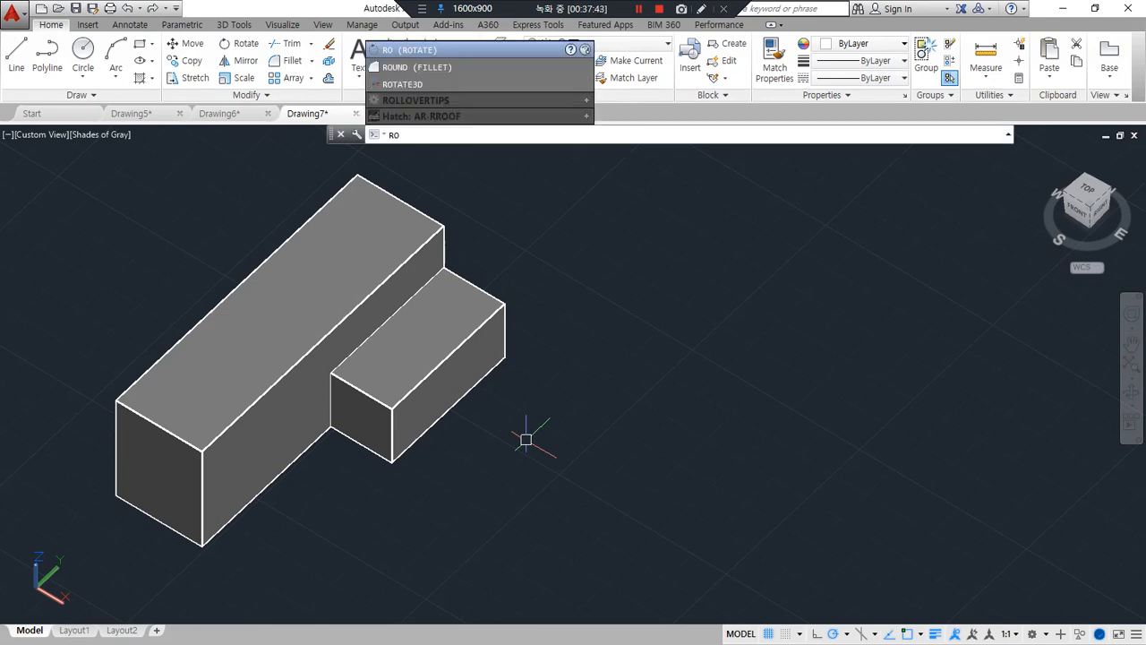
type("otate3d")
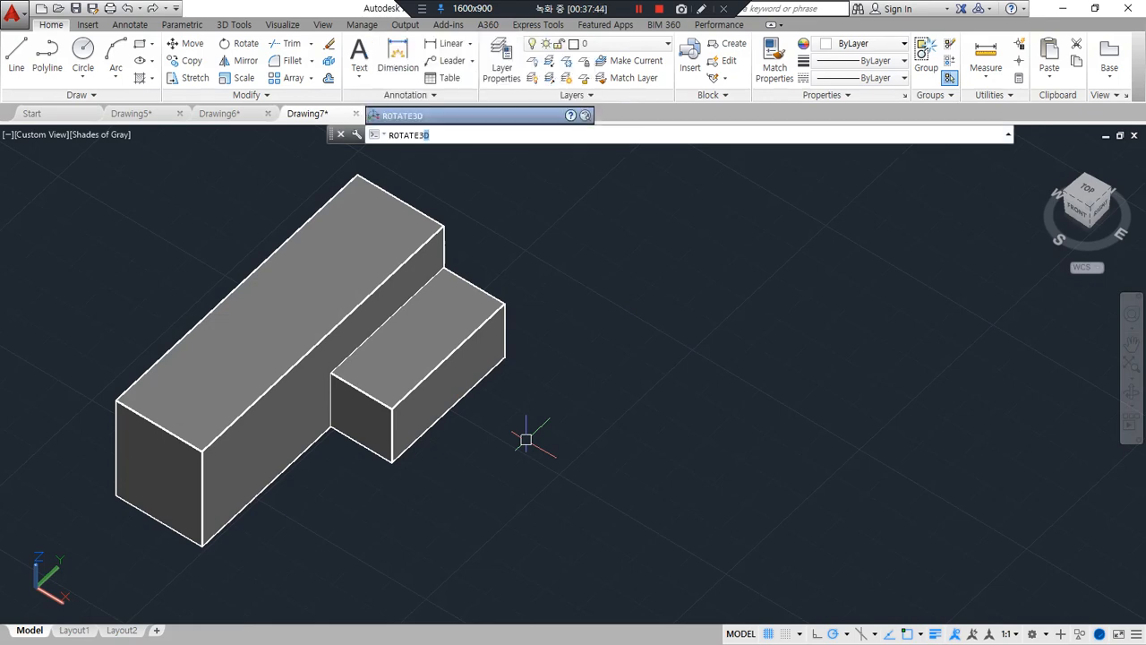
key("Return")
left_click(449, 356)
key("Return")
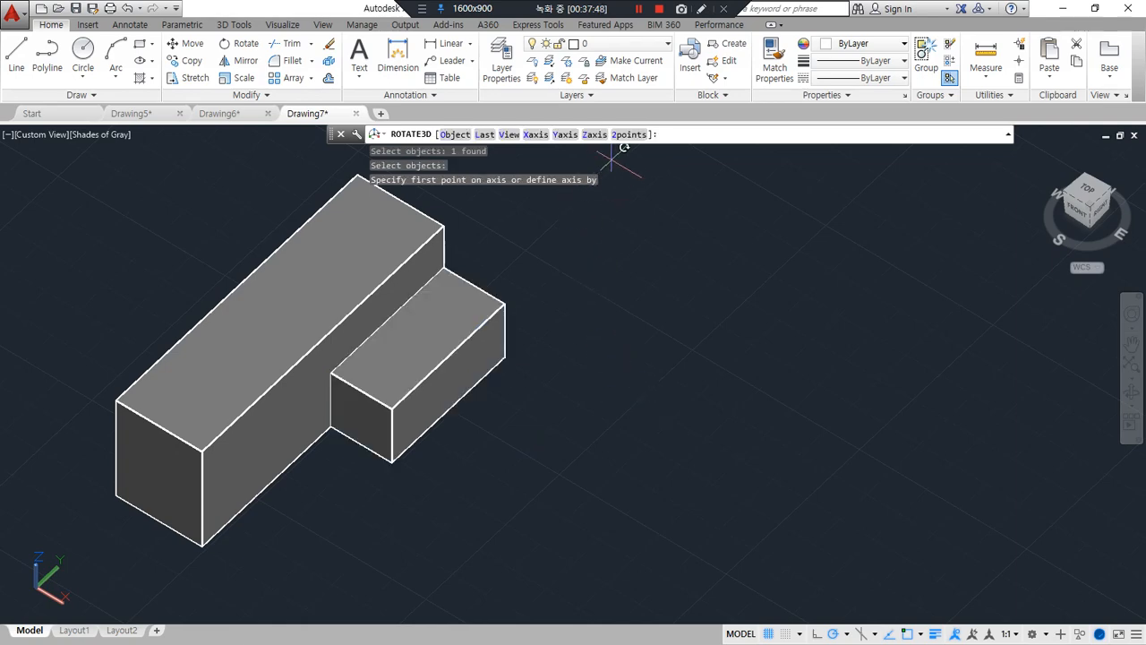
key("ctrl+alt+d")
mouse_move(639, 151)
left_mouse_down()
mouse_move(618, 123)
mouse_move(659, 146)
left_mouse_up()
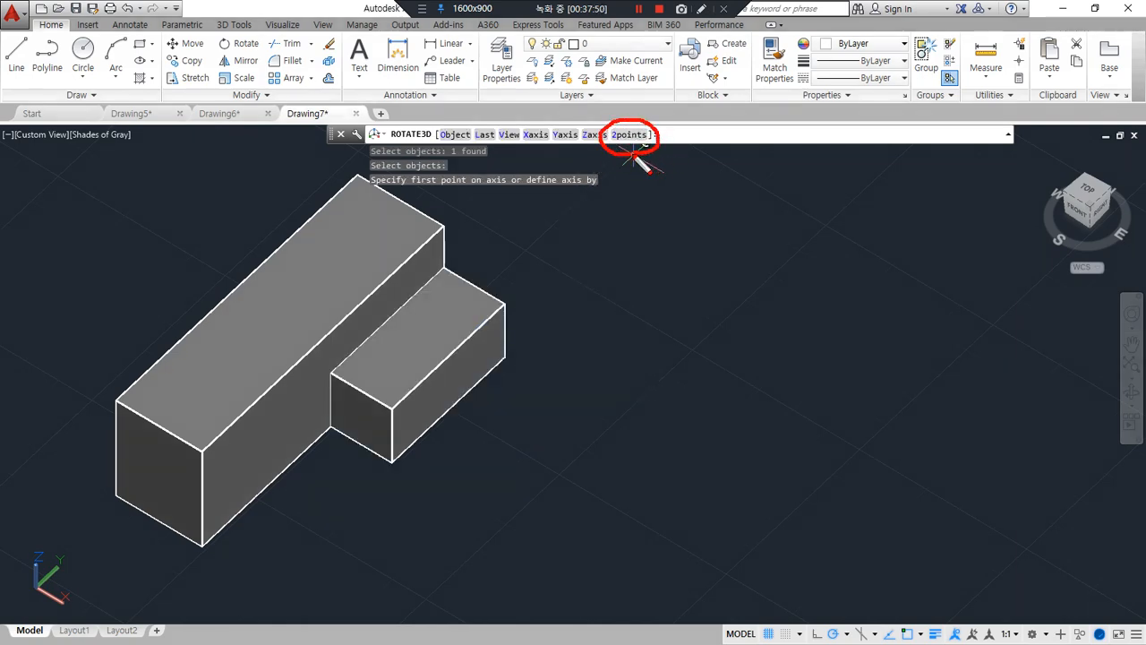
key("ctrl+alt+d")
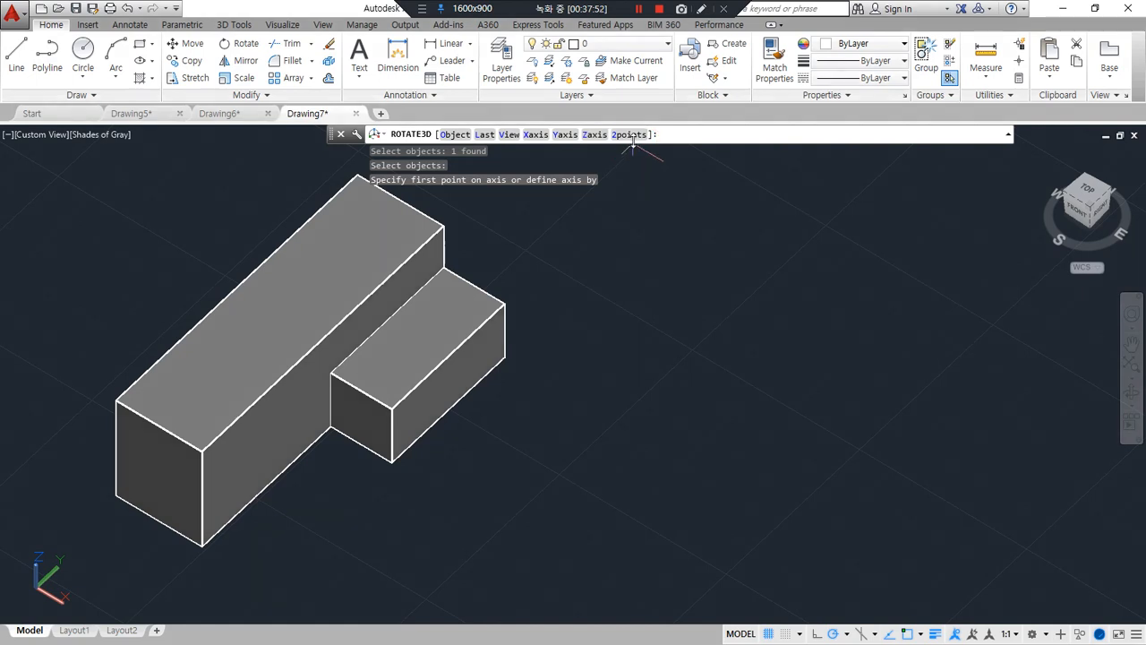
left_click(630, 134)
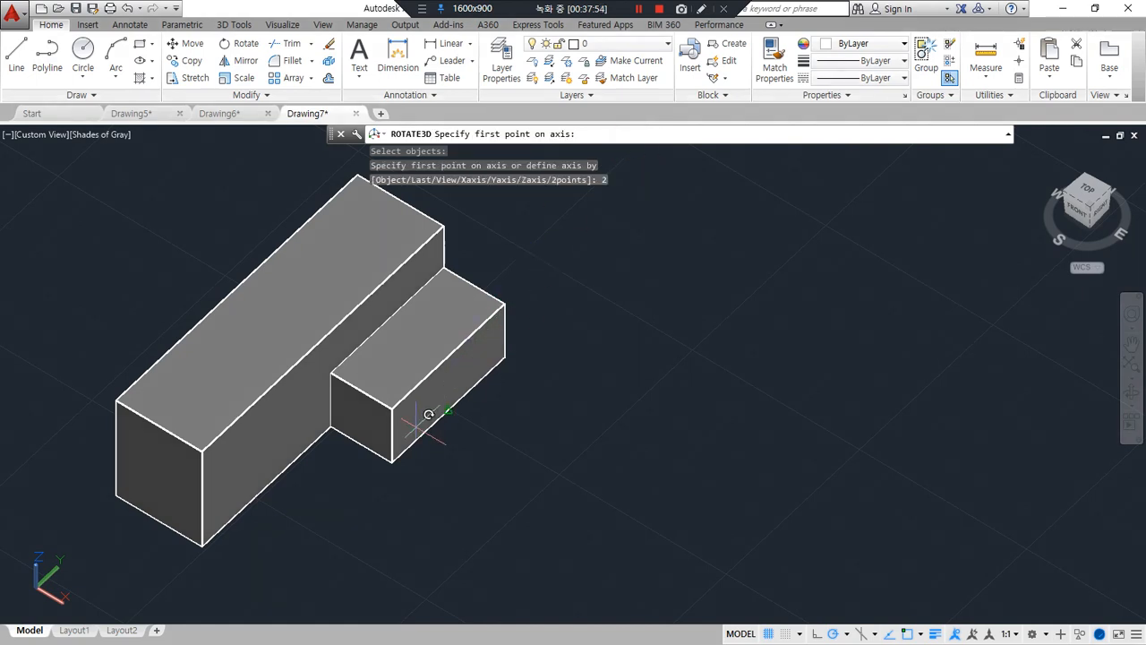
left_click(391, 460)
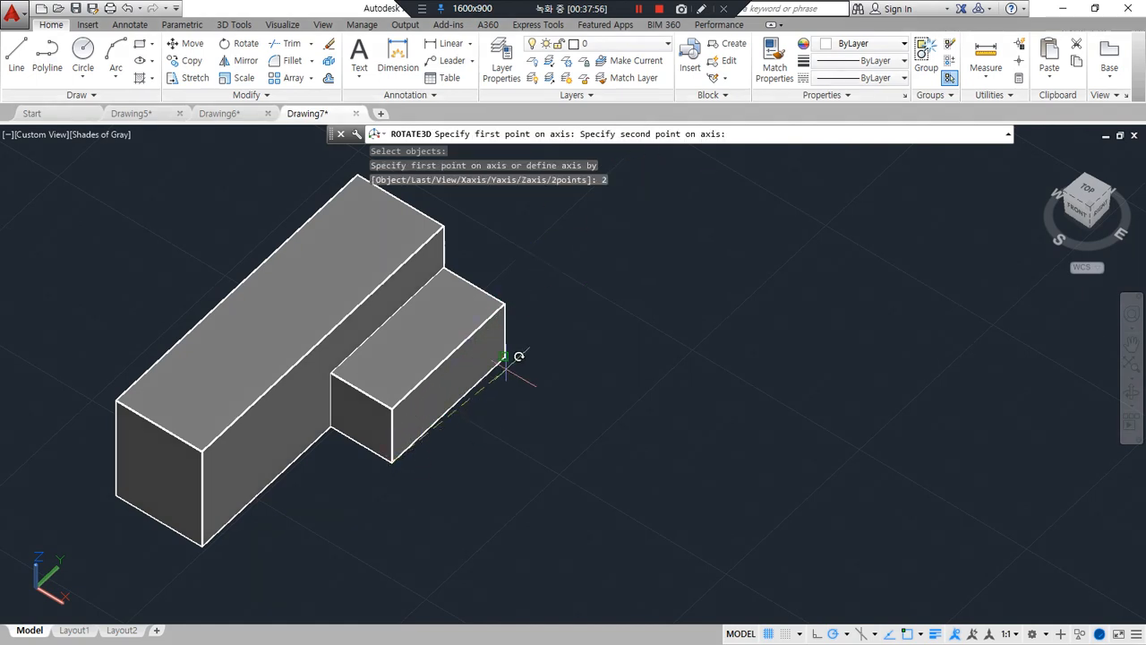
left_click(504, 357)
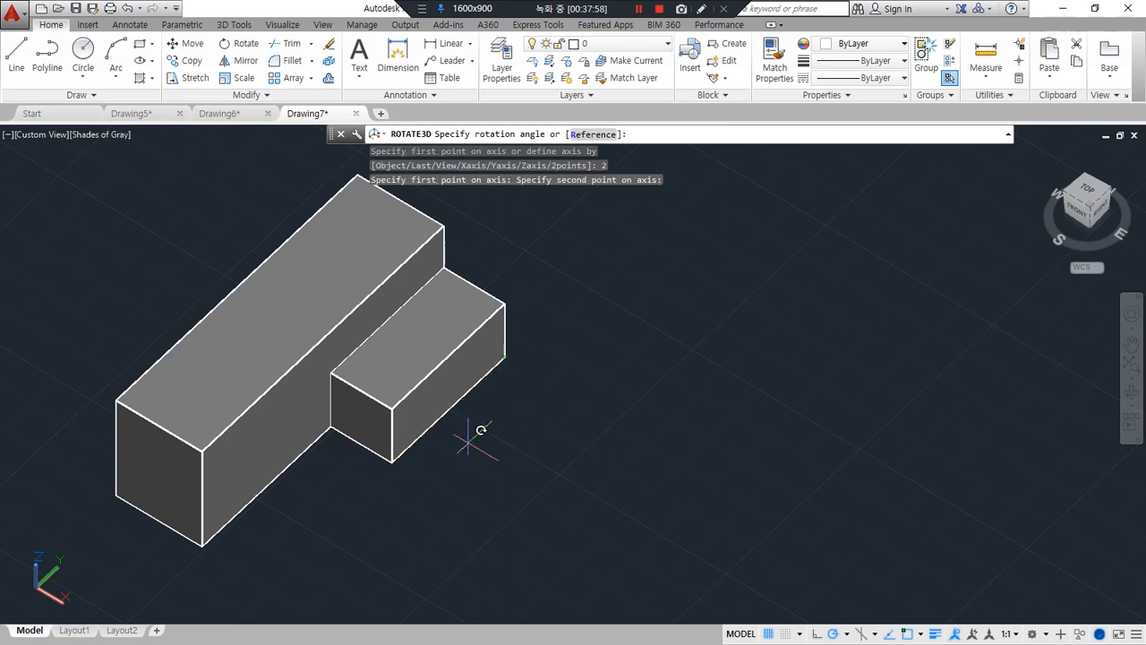
left_click_drag(408, 448, 393, 472)
left_click_drag(503, 379, 501, 374)
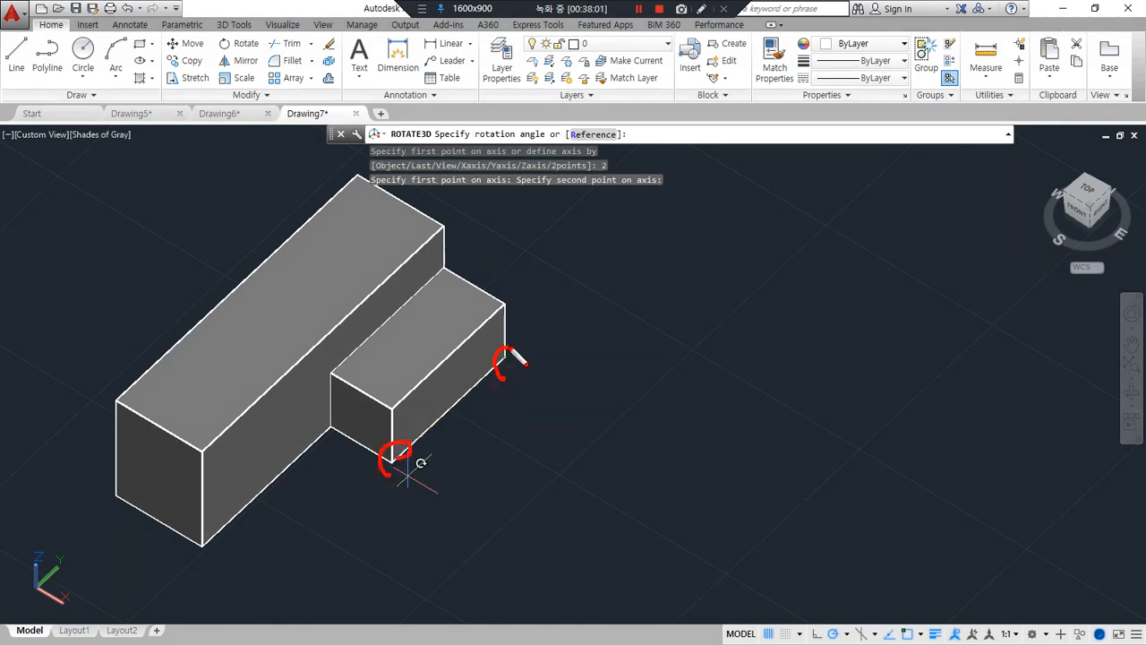
mouse_move(414, 449)
left_mouse_down()
mouse_move(604, 283)
mouse_move(605, 314)
left_mouse_up()
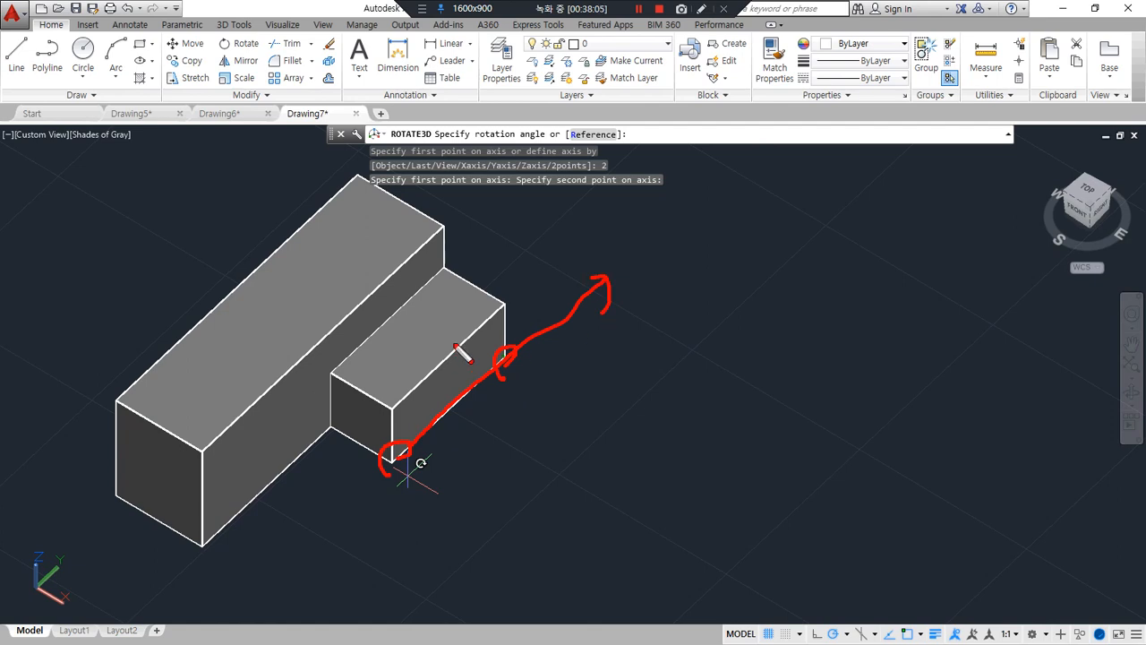
key("Escape")
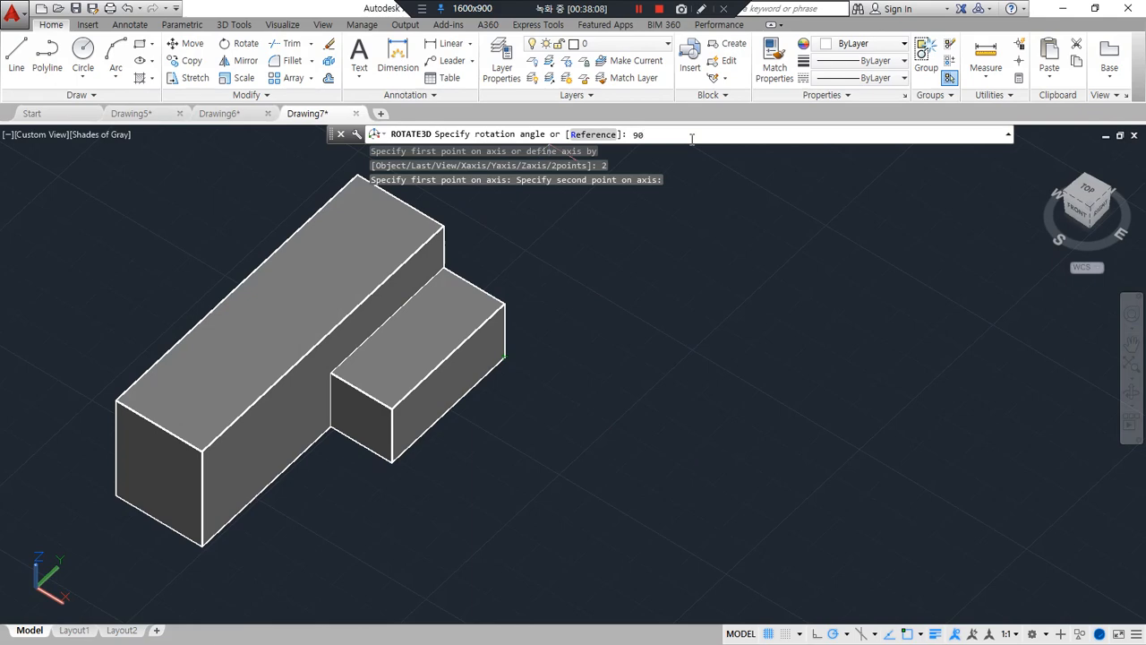
key("Return")
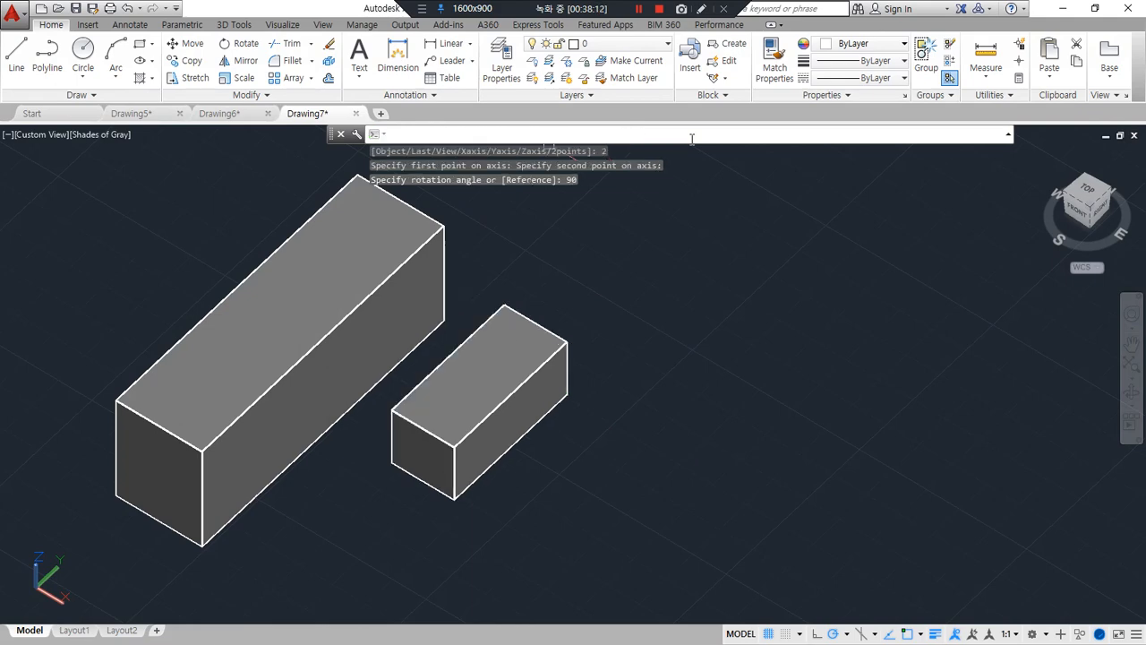
key("ctrl+z")
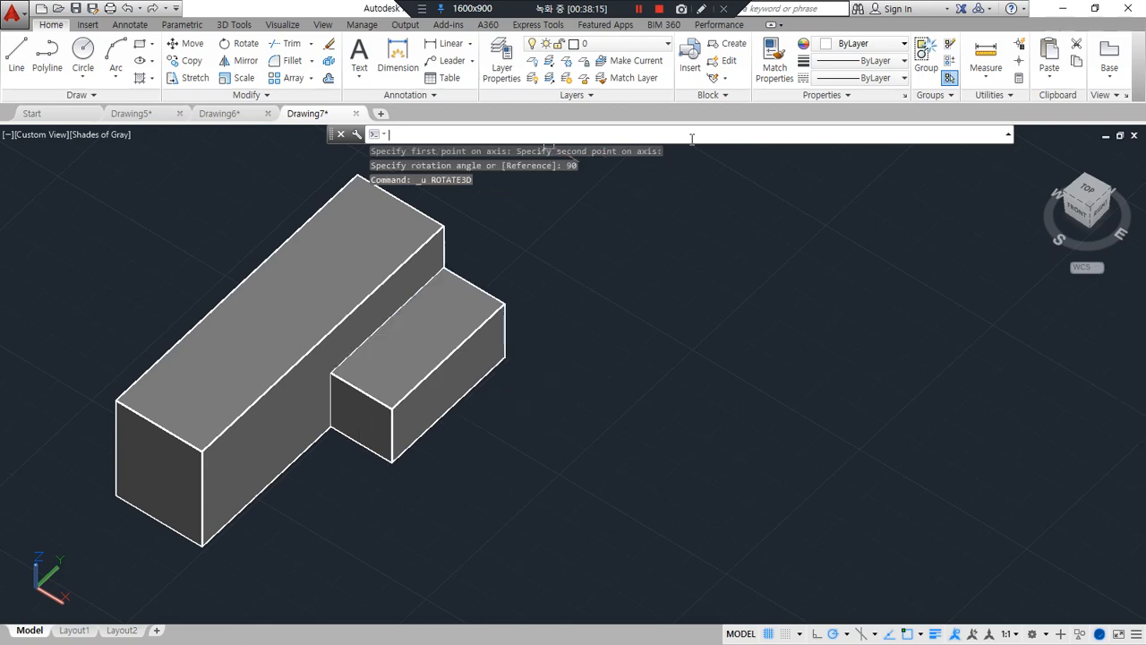
Try a ROTATE3D of both boxes by 90 degrees about the smaller box's outer long bottom edge, using a two-point axis
type("ROate")
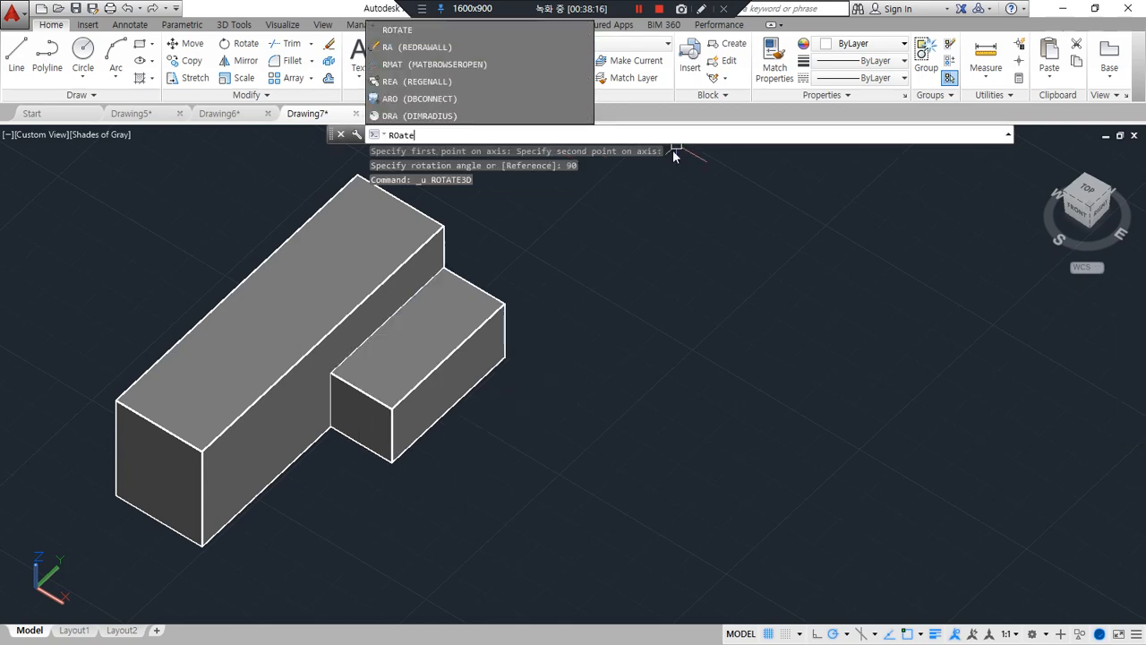
type("3")
key("Return")
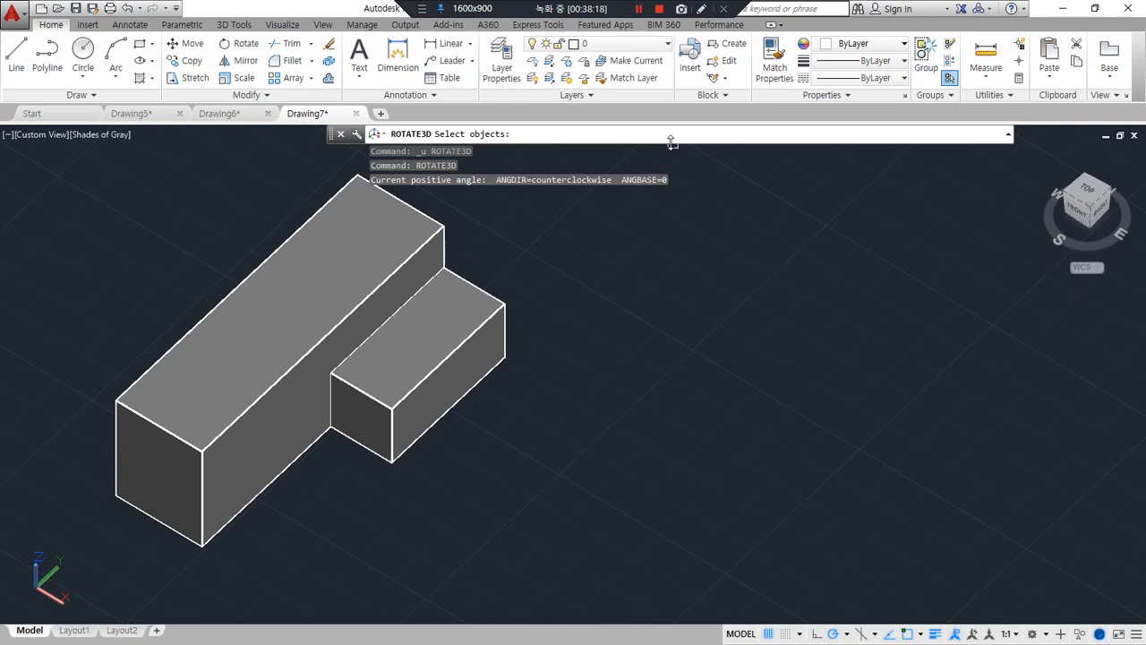
left_click(534, 405)
left_click(302, 231)
key("Return")
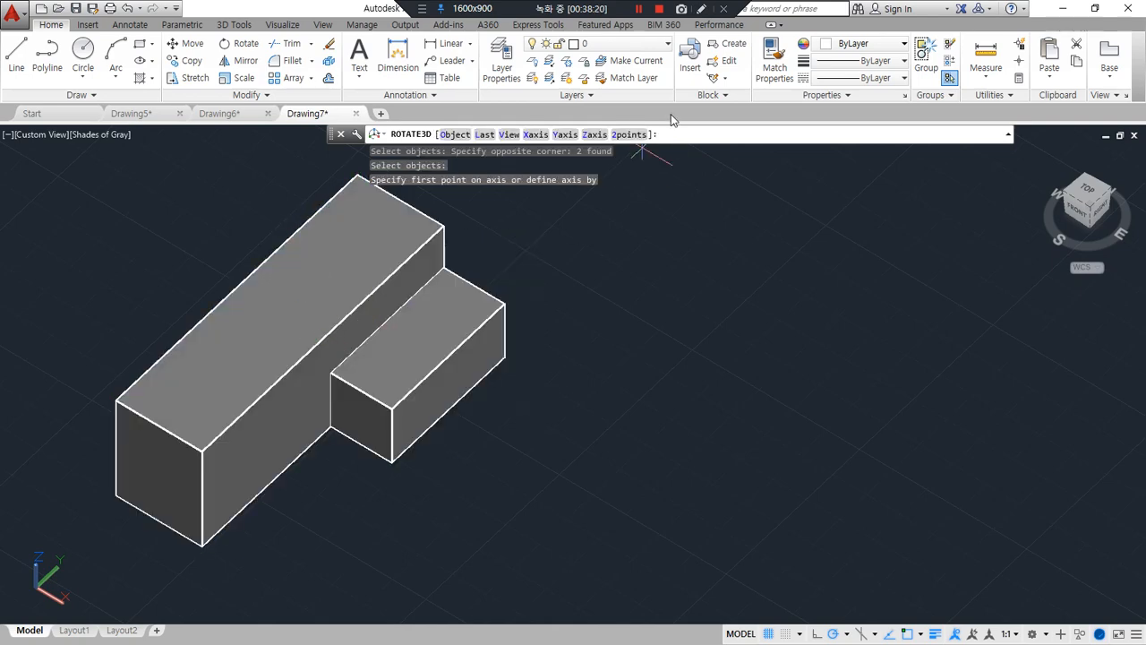
left_click(631, 134)
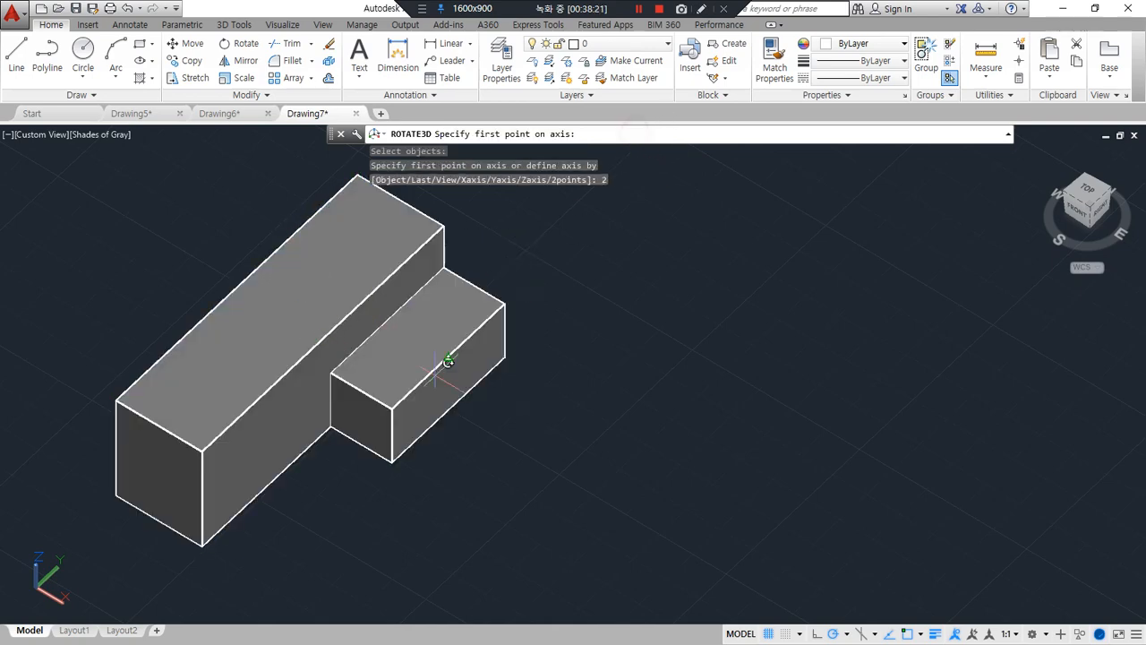
left_click(392, 460)
left_click(505, 357)
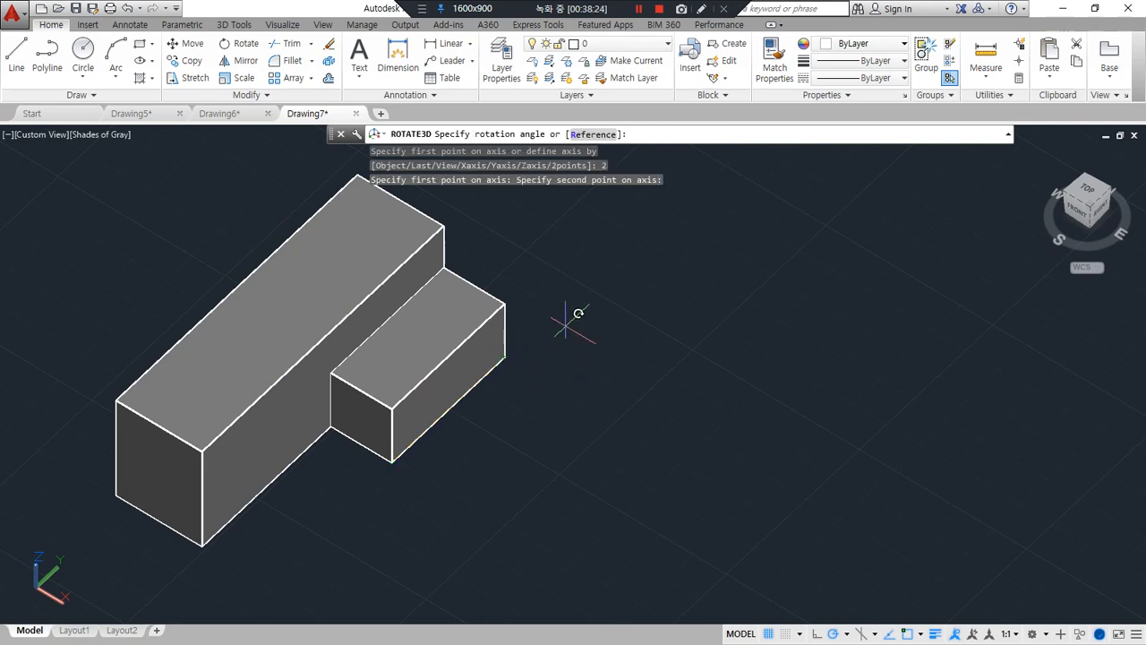
type("90")
key("Return")
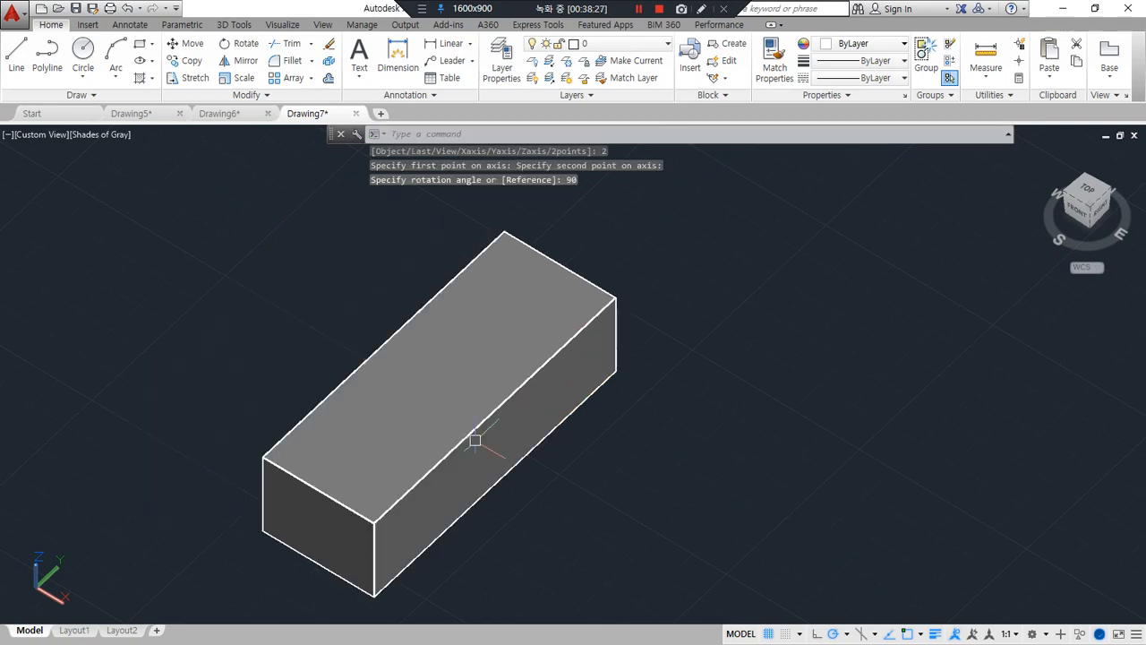
middle_click_drag(482, 518, 473, 397, "shift")
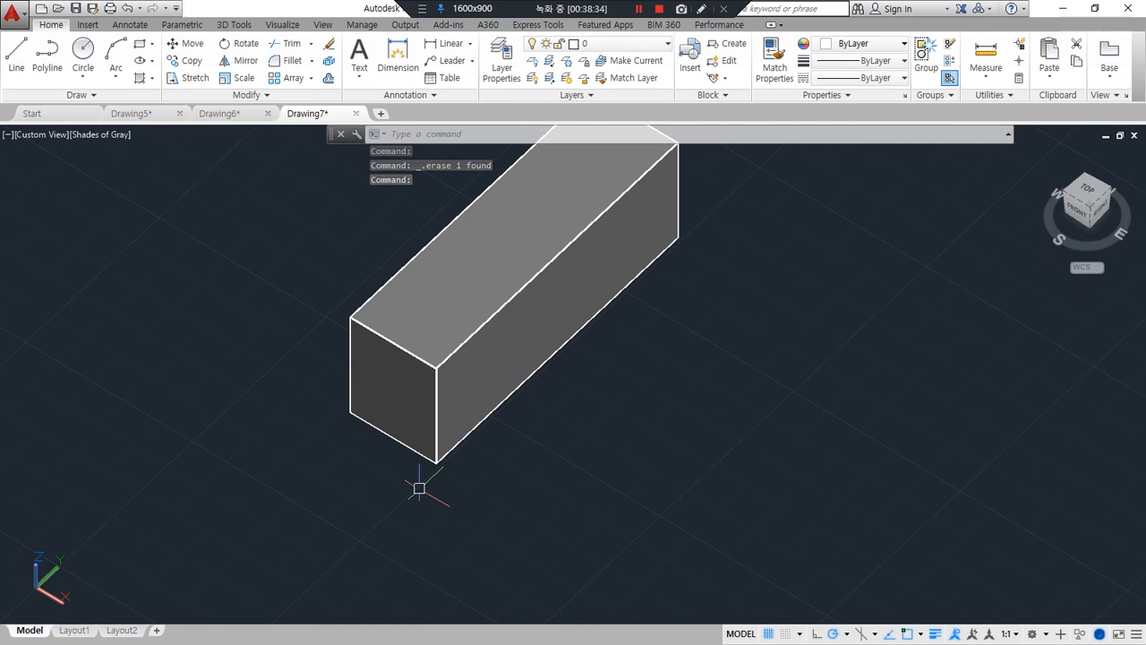
Try a ROTATE3D of the long box by 90 degrees about its front short bottom edge with a two-point axis, and undo the rotation
type("r")
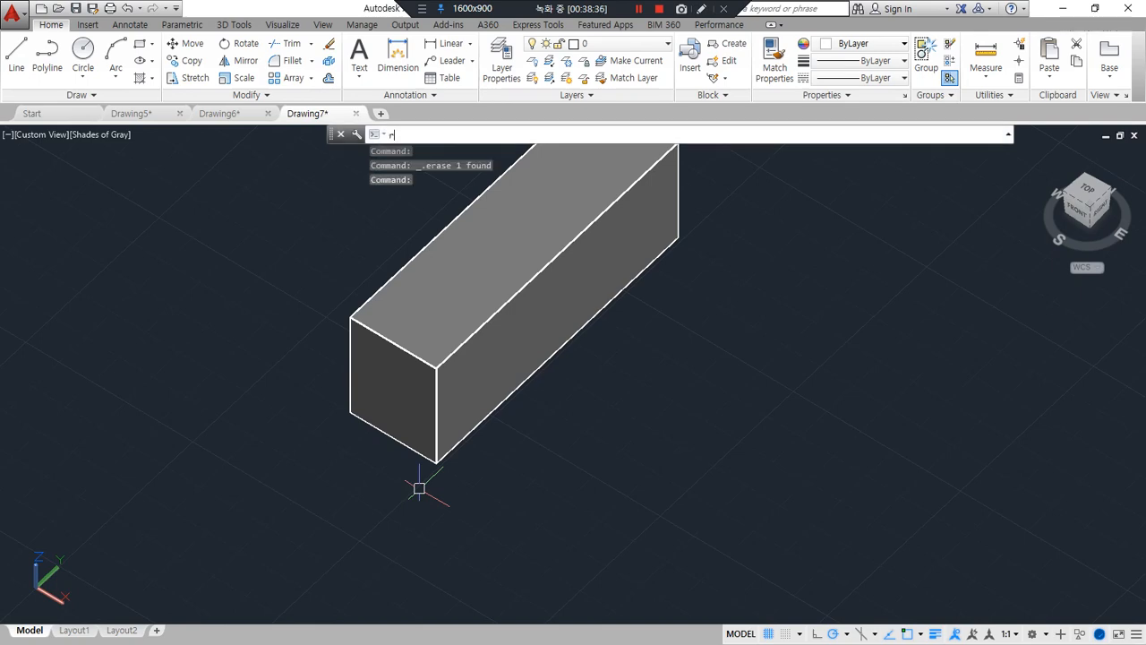
type("oatet")
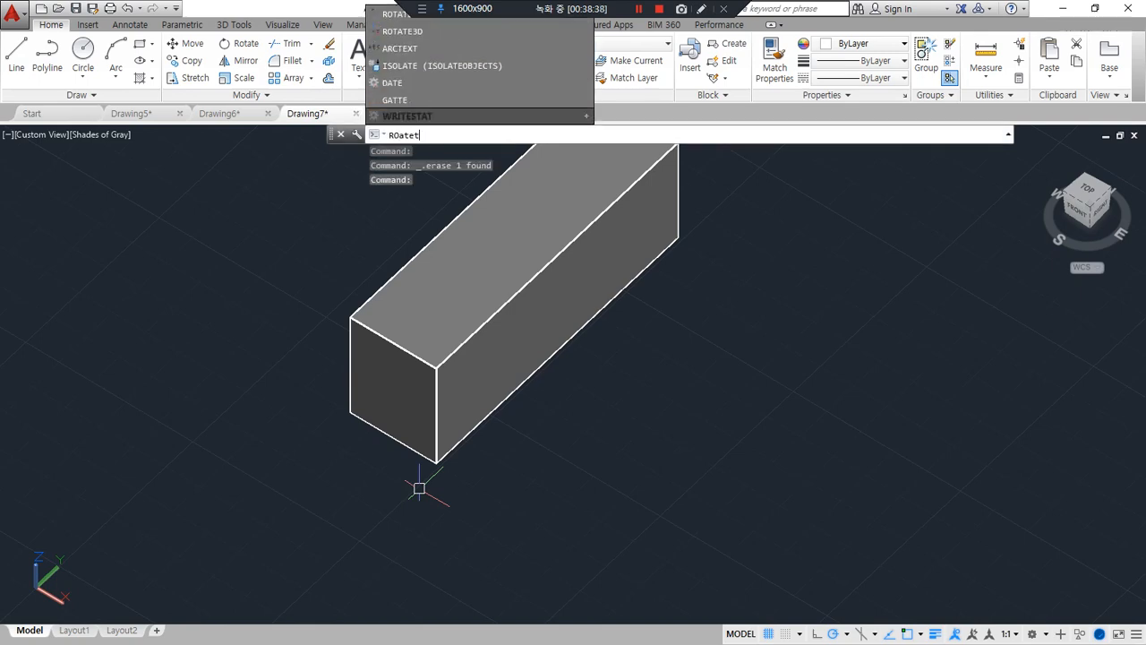
type("3")
key("Return")
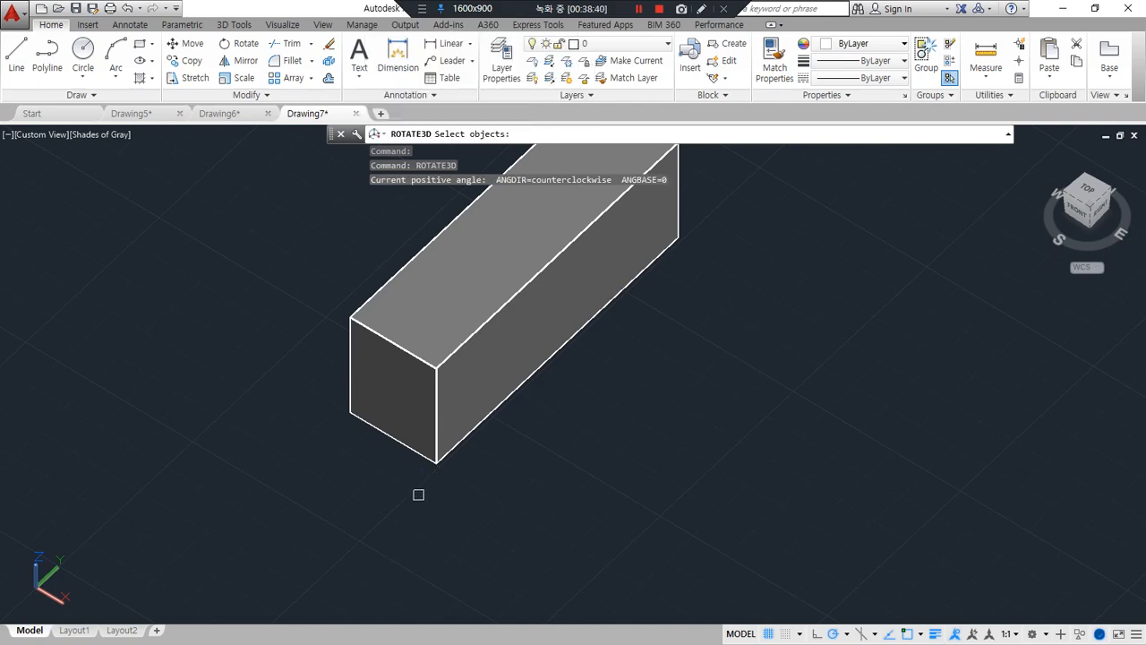
left_click(438, 446)
key("Return")
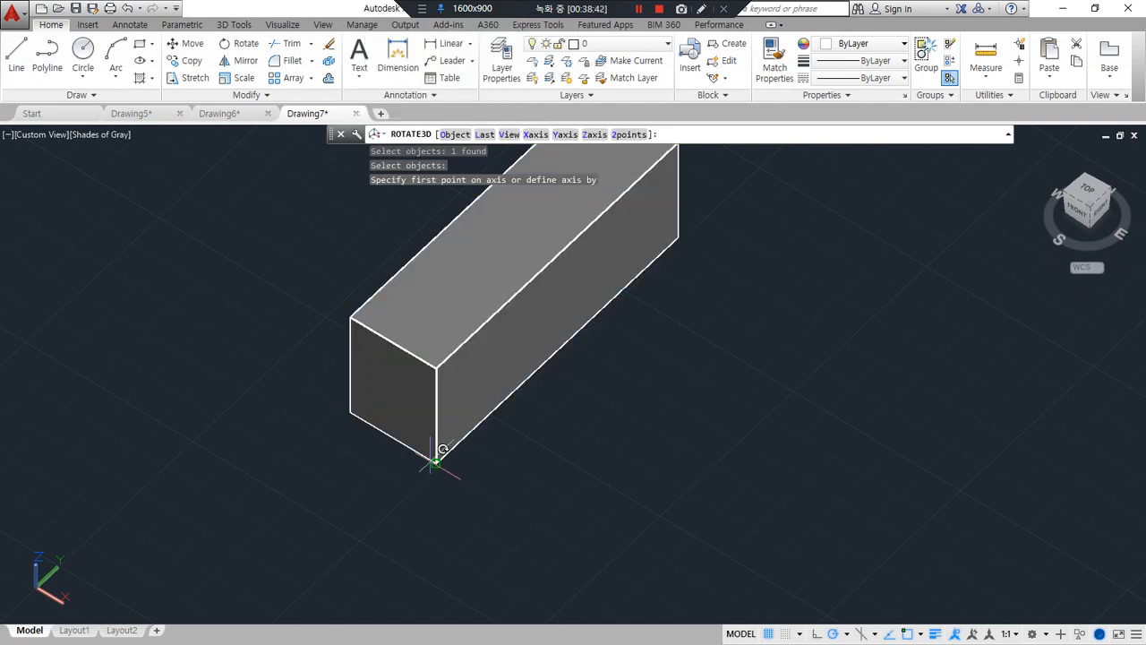
left_click(622, 138)
left_click(350, 412)
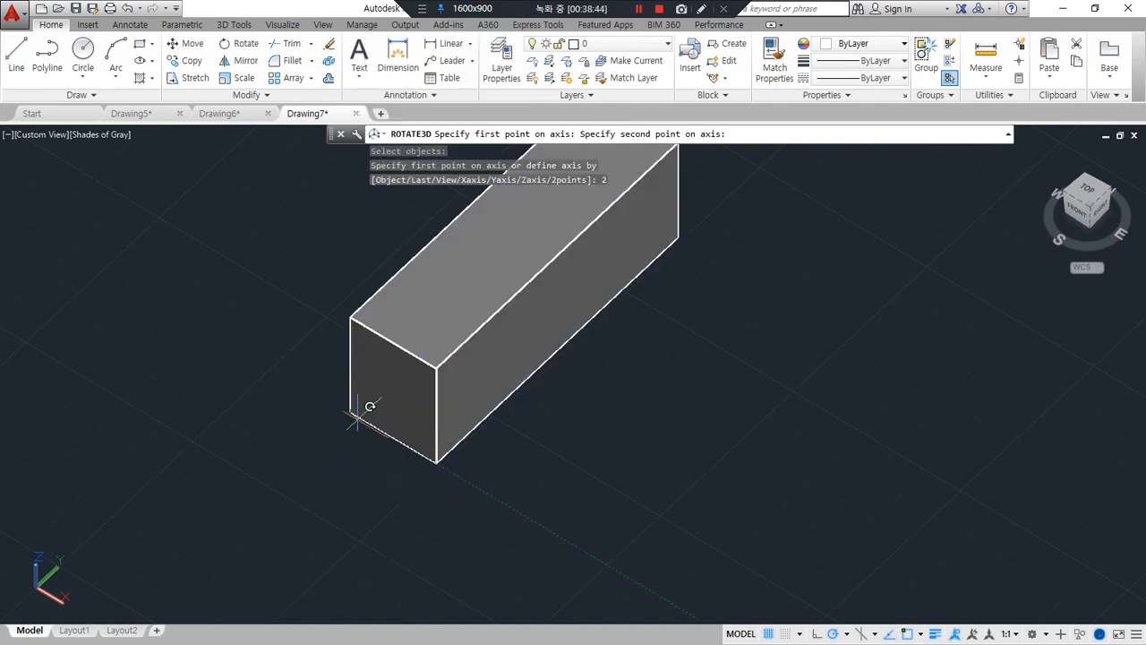
left_click(435, 462)
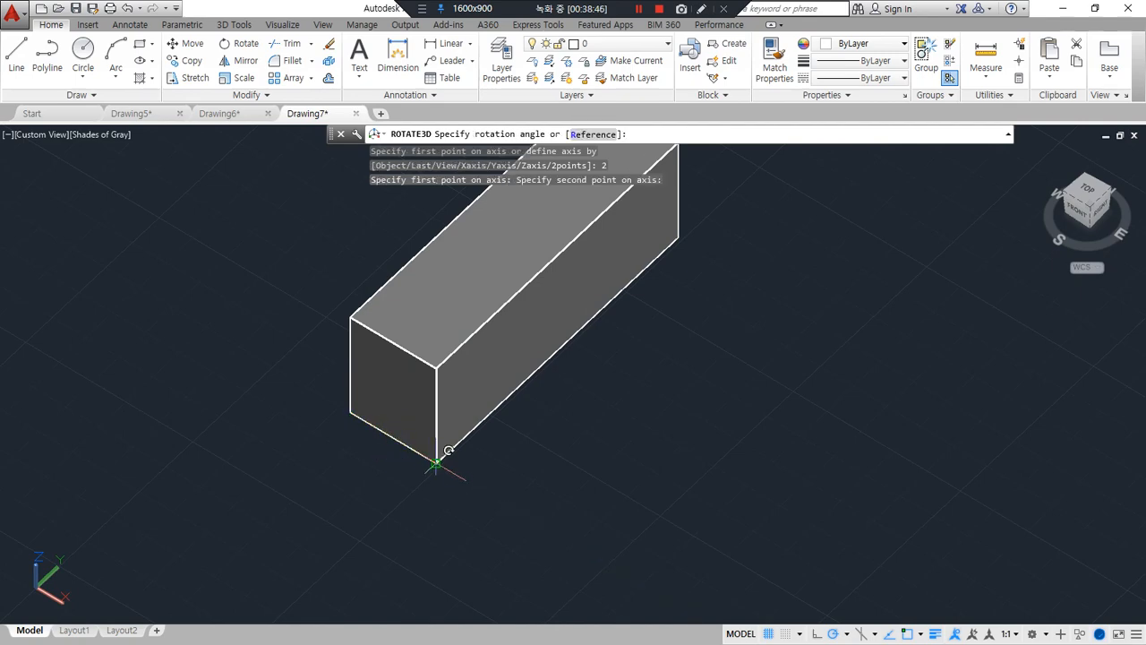
type("90")
key("Return")
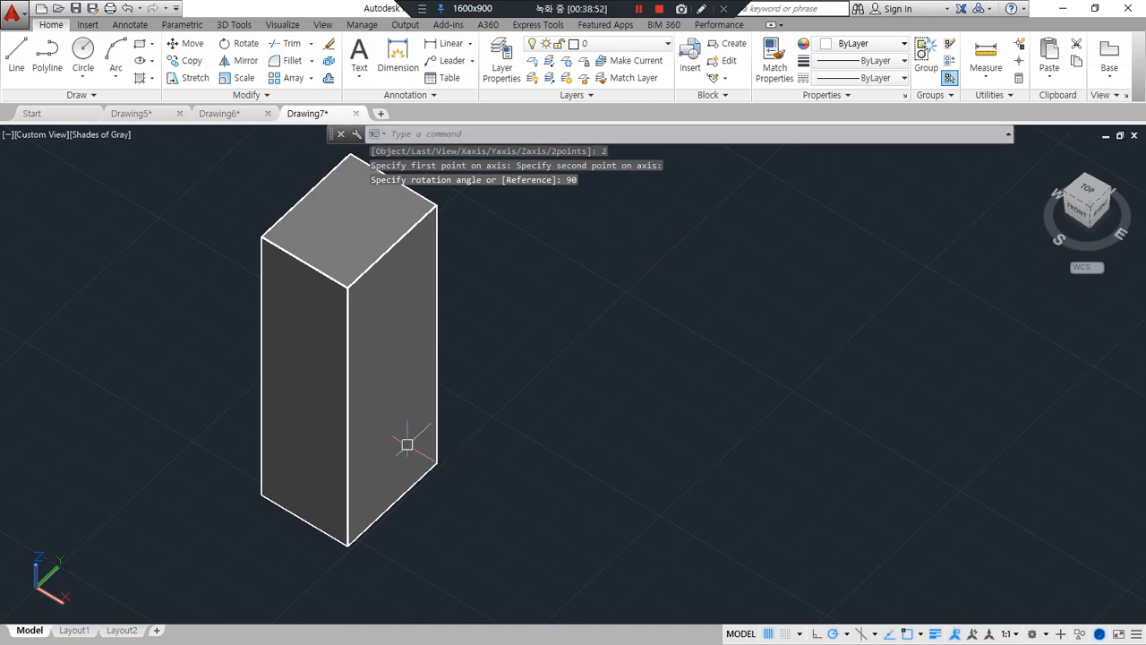
key("ctrl+z")
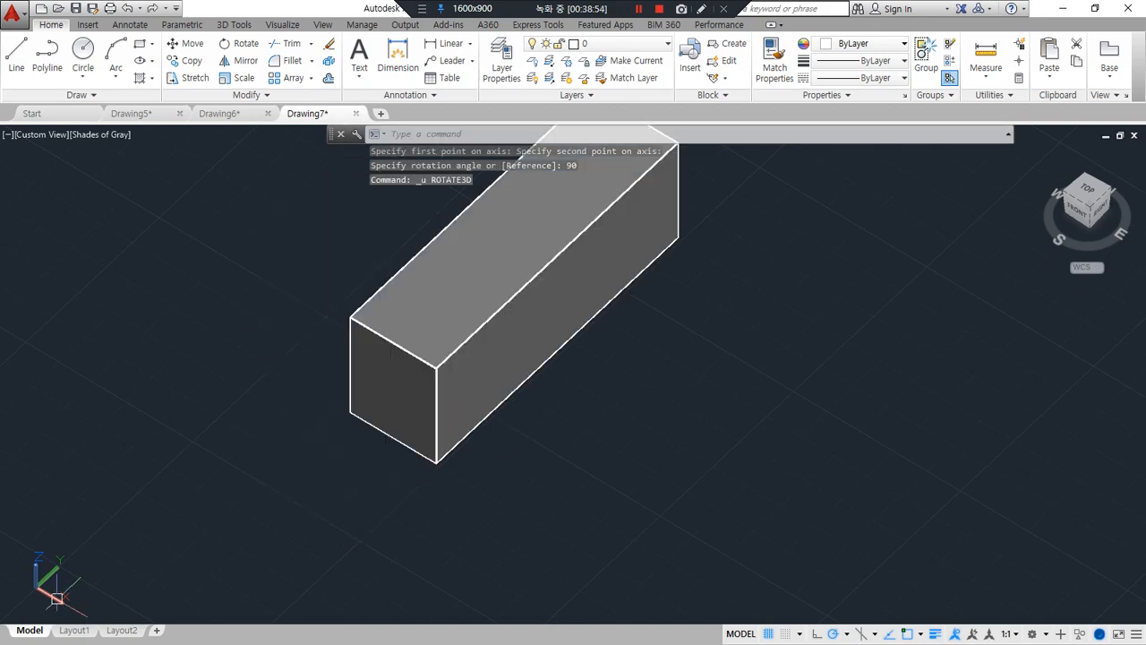
Switch to the Notepad lesson notes, review the SLice - 3Point entry under the solid editing commands, and return to the AutoCAD drawing
key("alt+Tab")
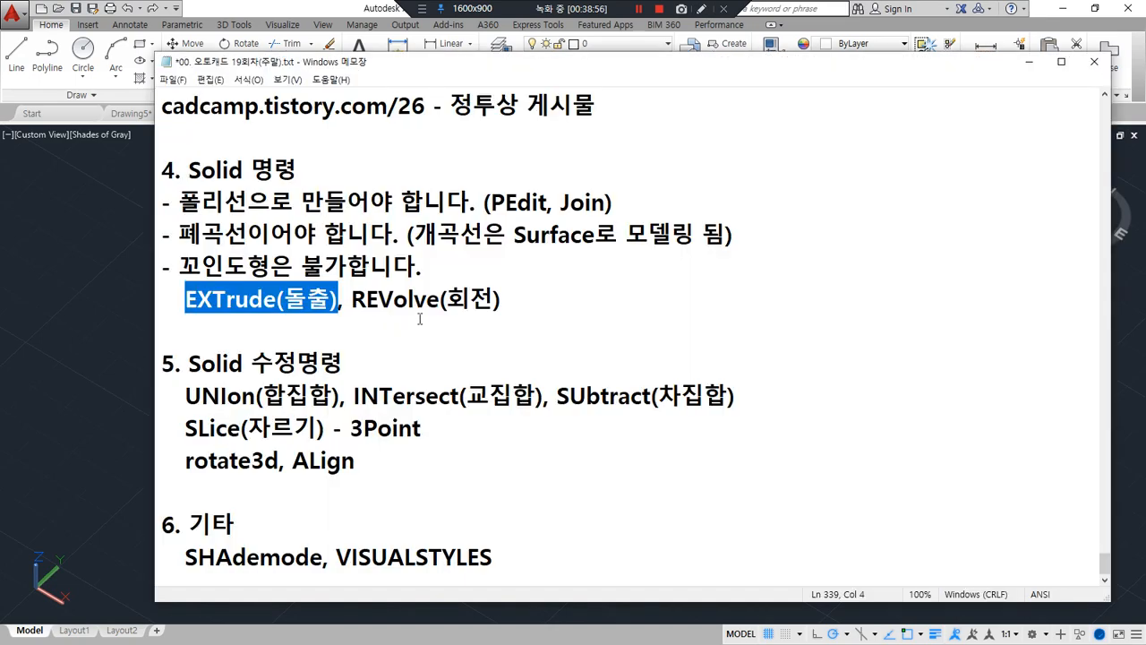
left_click(522, 293)
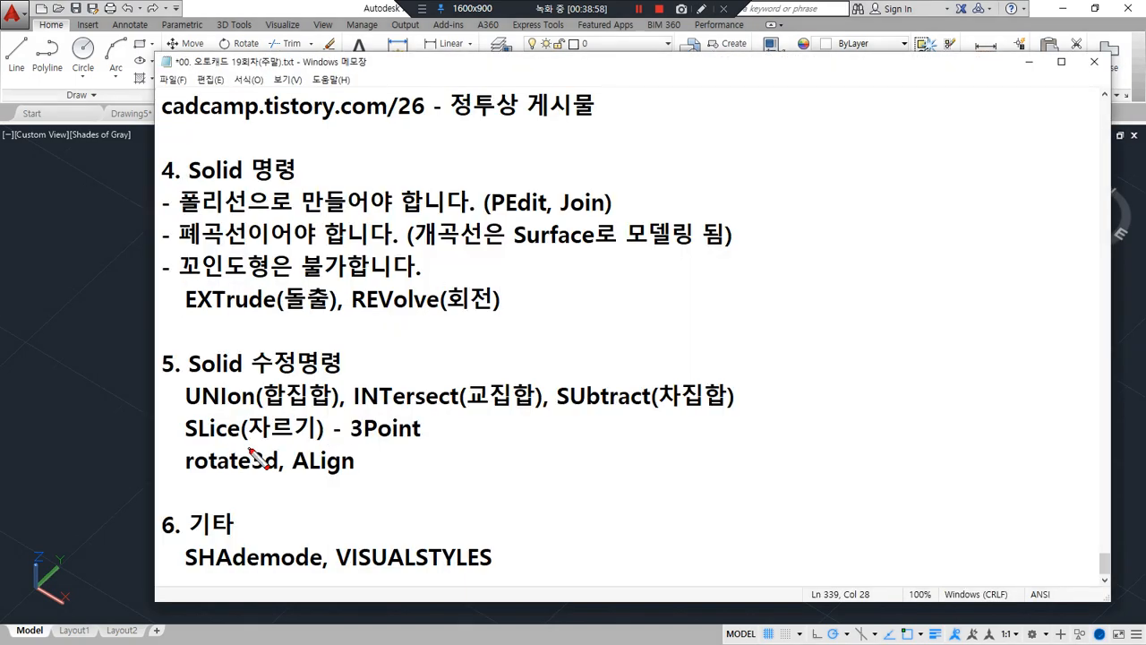
mouse_move(200, 448)
left_mouse_down()
mouse_move(435, 447)
mouse_move(202, 446)
left_mouse_up()
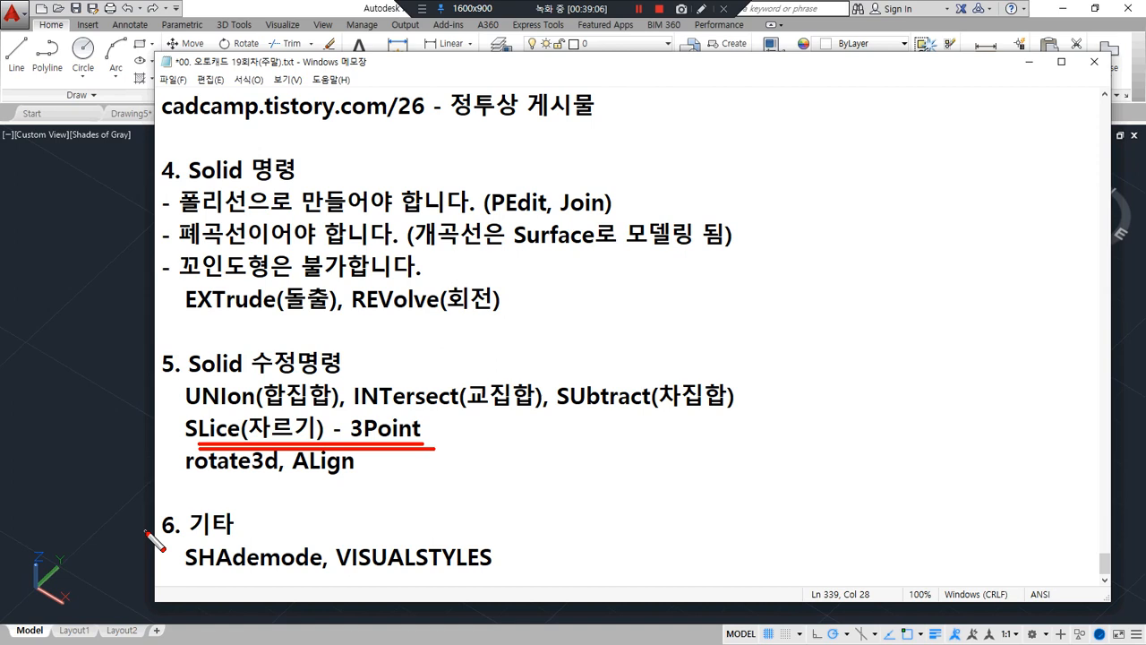
key("Escape")
left_click(69, 341)
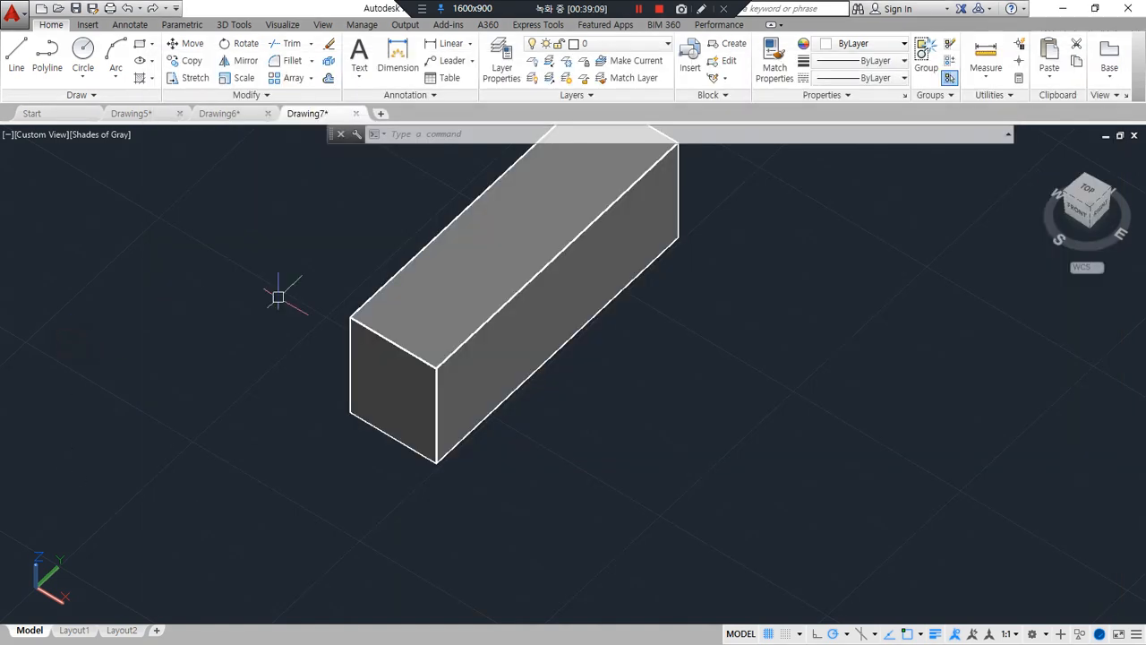
Set the visual style to 2D Wireframe with SHADEMODE for the long box
middle_click_drag(412, 346, 370, 409)
type("sj")
key("Escape")
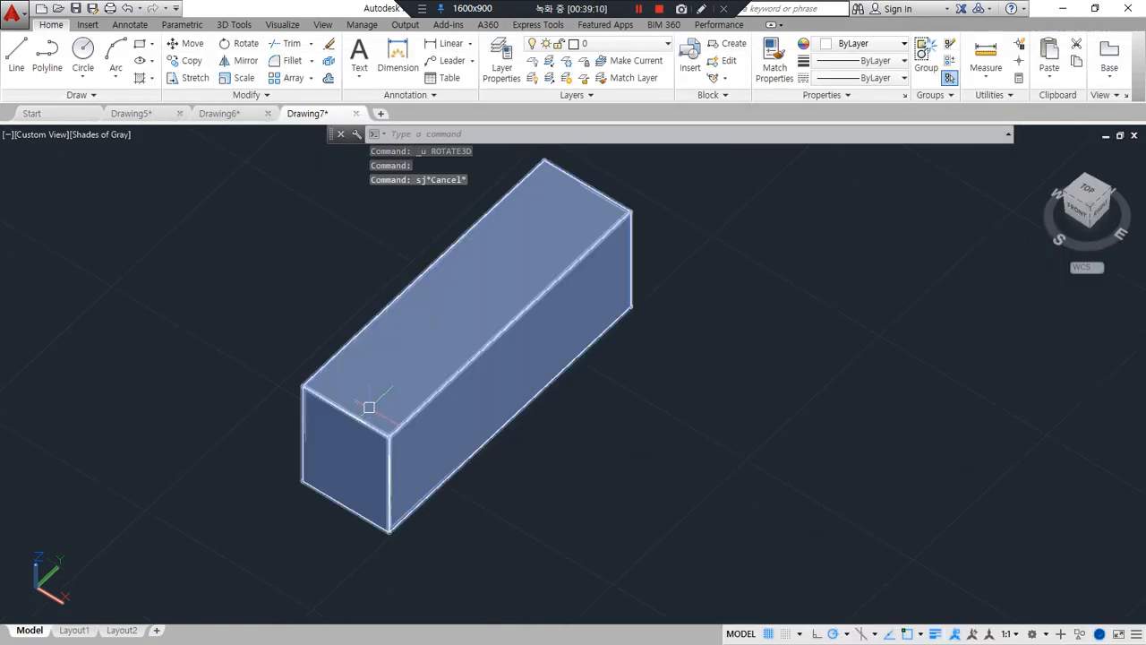
type("sha")
key("Return")
type("2d")
key("Return")
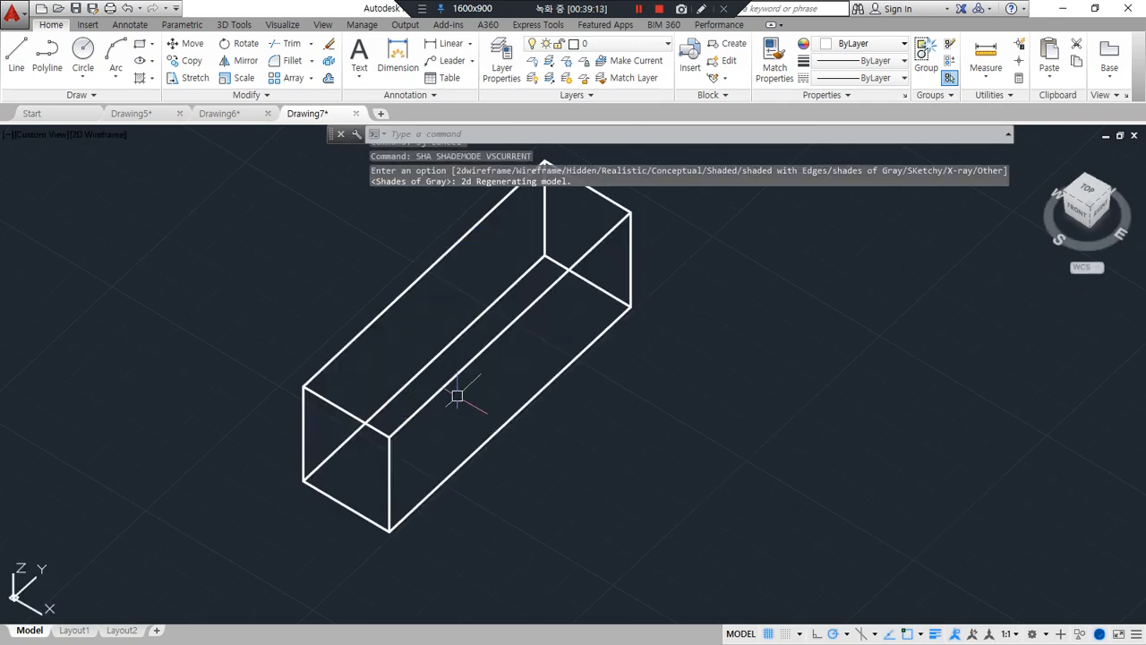
Try a 3points SLICE of the box through its front right top, rear right bottom and rear left top corners, keeping both sides, and undo it
type("sl")
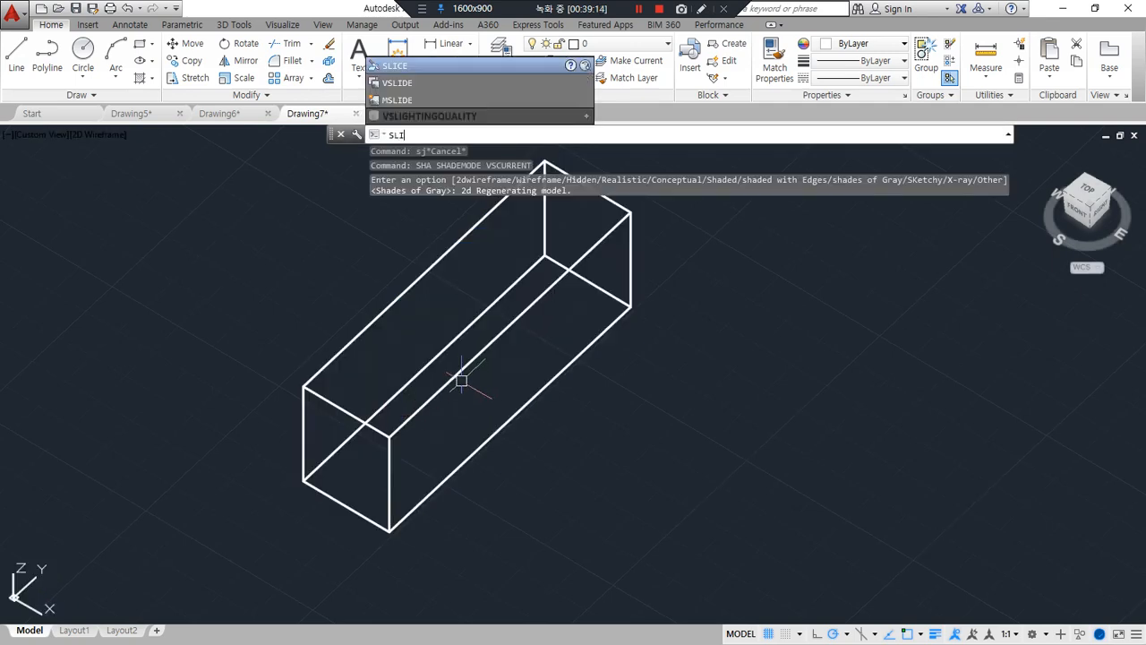
key("Return")
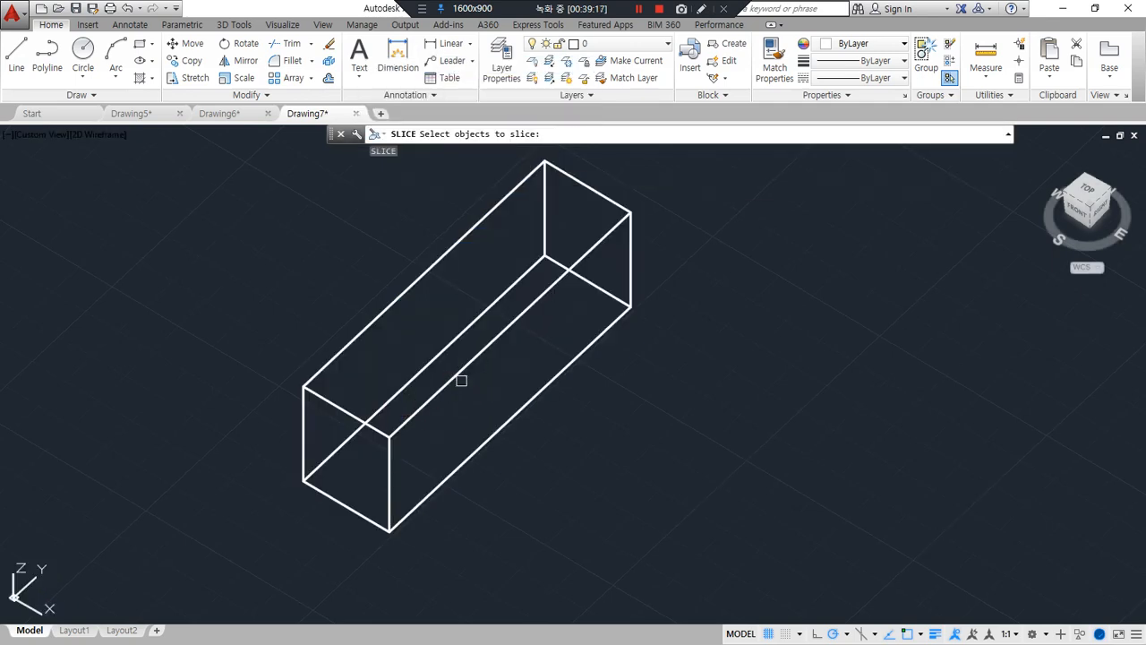
left_click(461, 379)
key("Return")
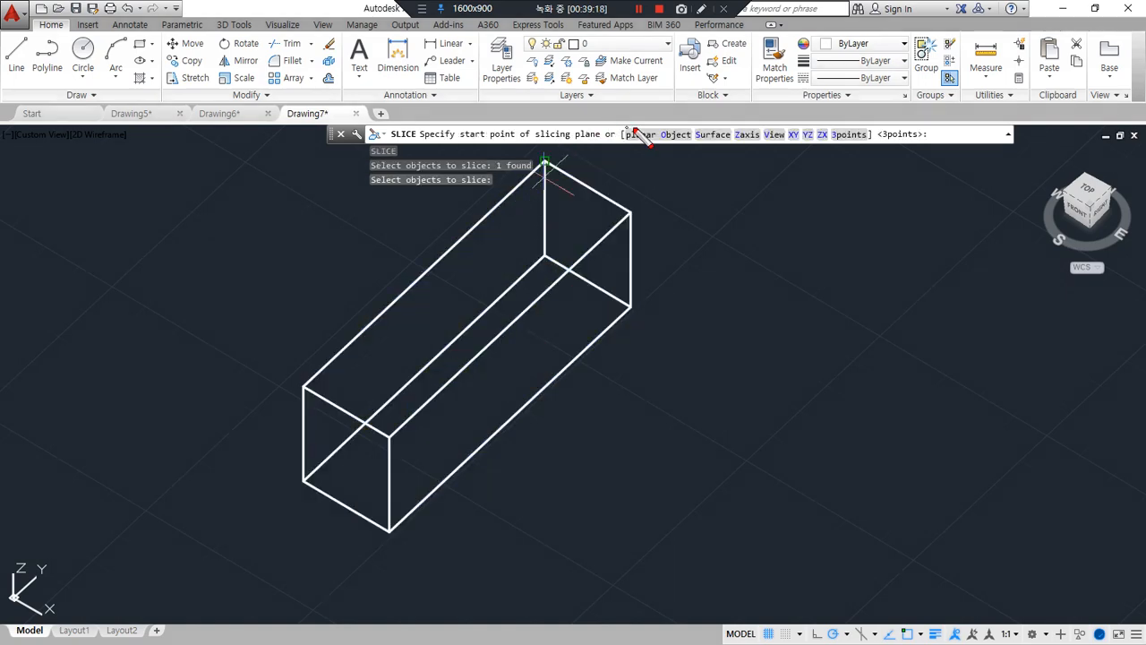
mouse_move(631, 152)
left_mouse_down()
mouse_move(817, 160)
mouse_move(842, 117)
mouse_move(873, 152)
left_mouse_up()
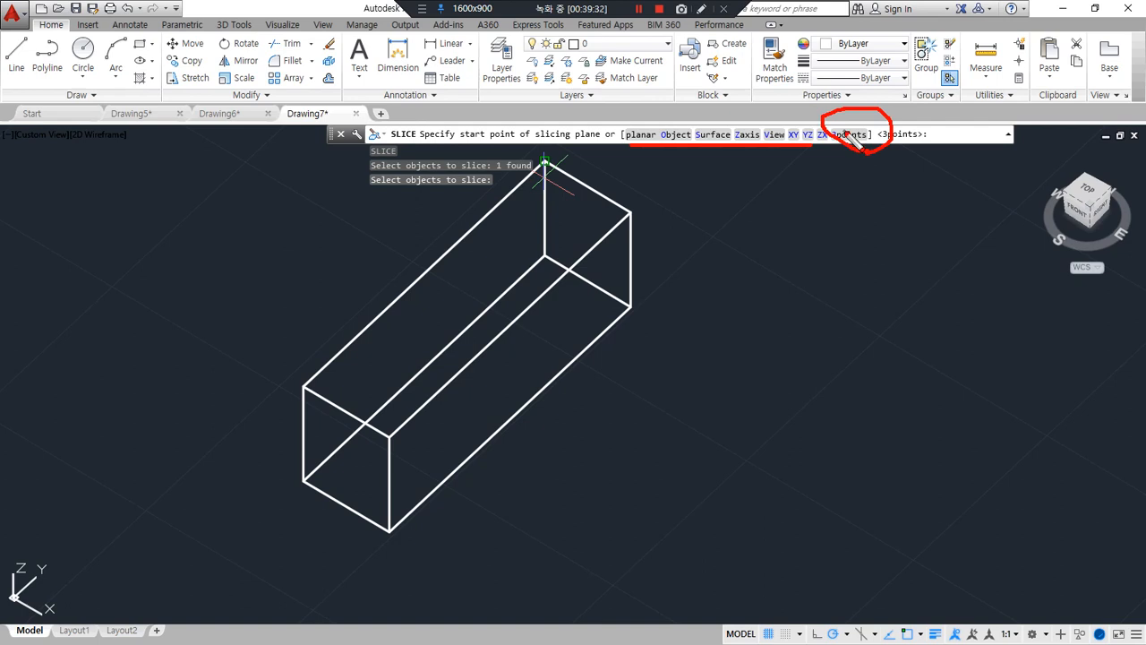
key("Escape")
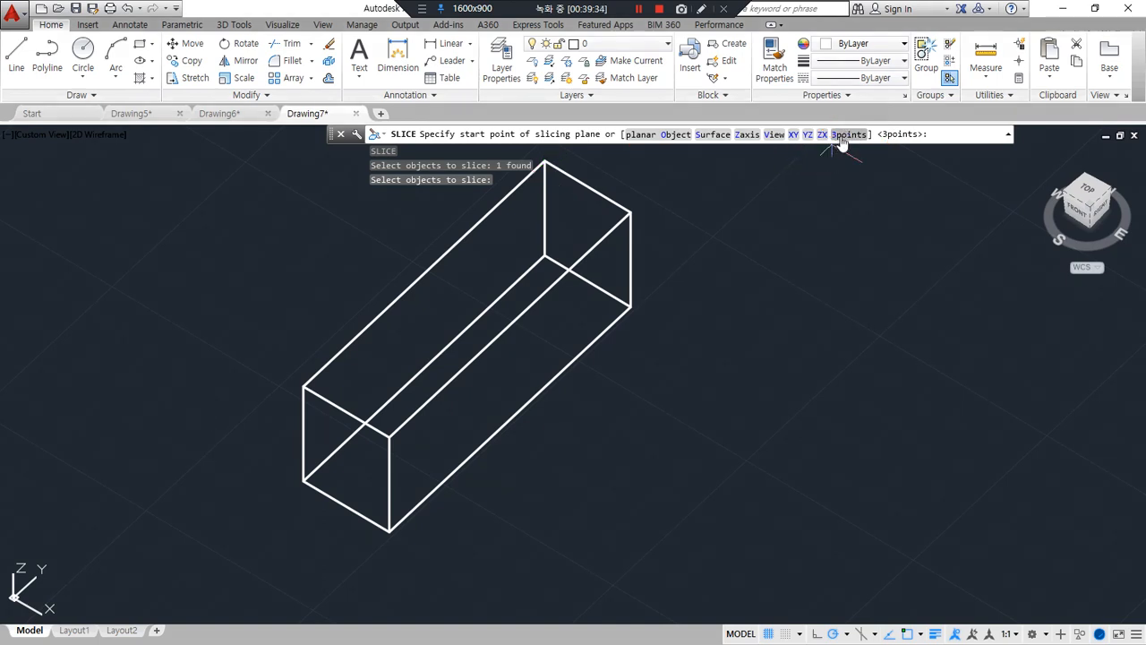
left_click(846, 134)
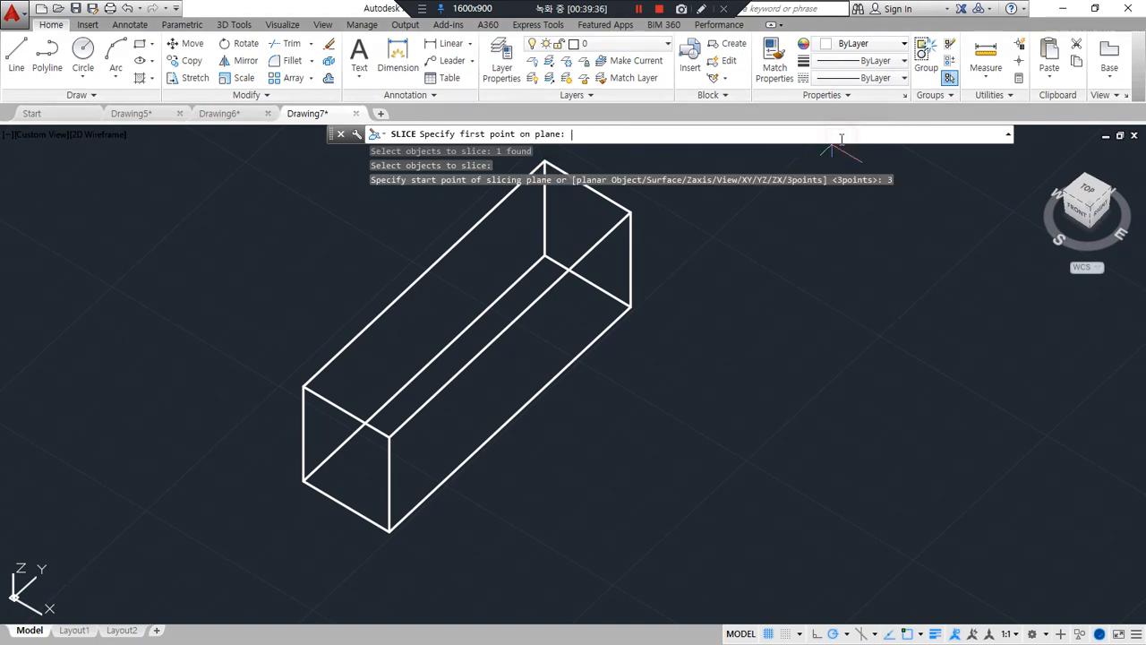
left_click(389, 438)
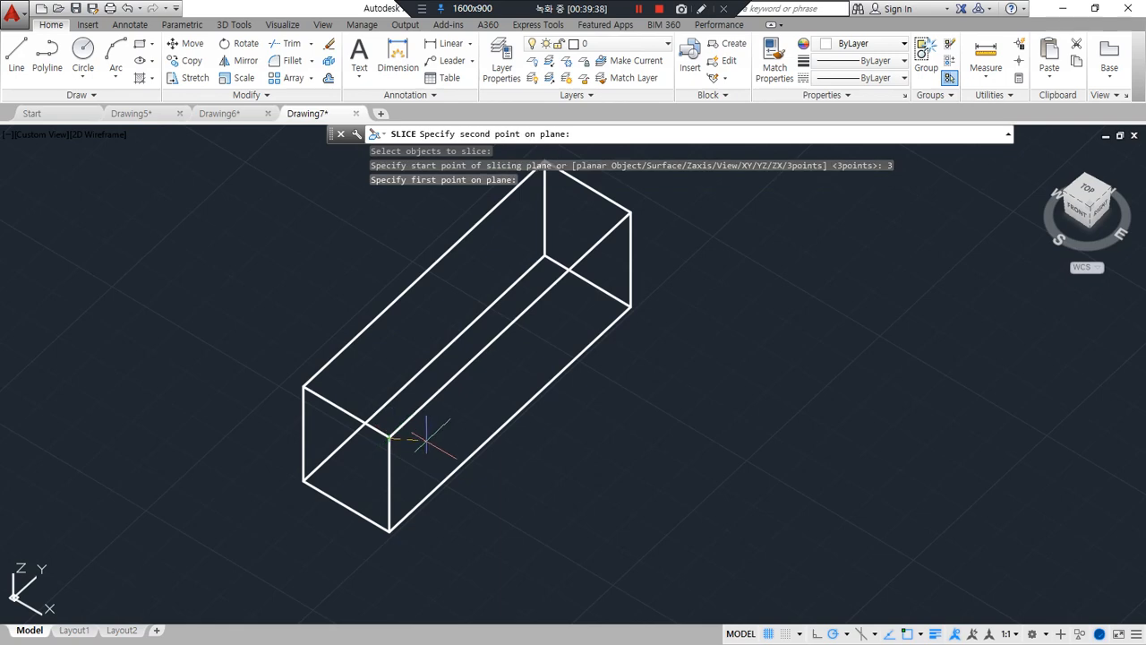
left_click(630, 307)
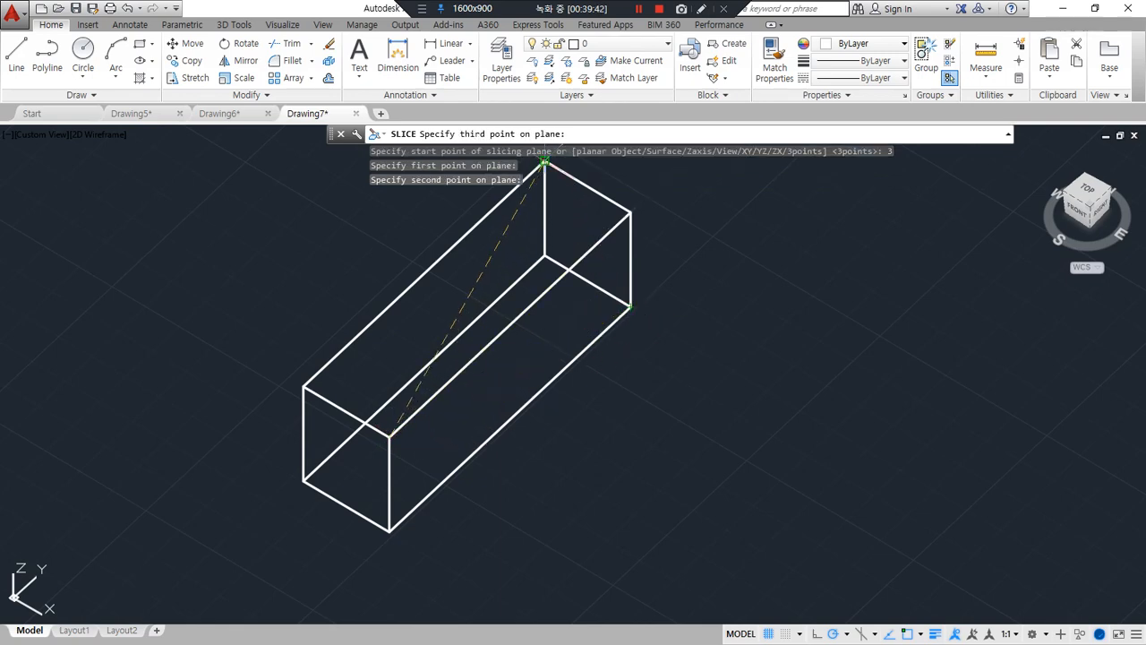
left_click(544, 162)
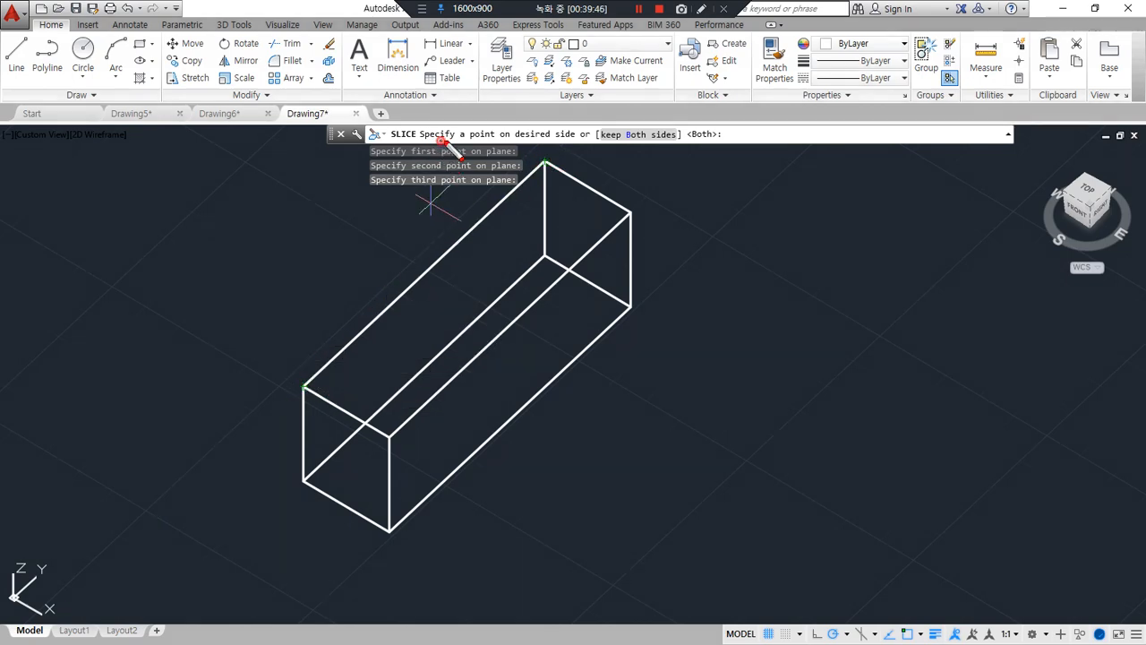
left_click_drag(438, 140, 576, 141)
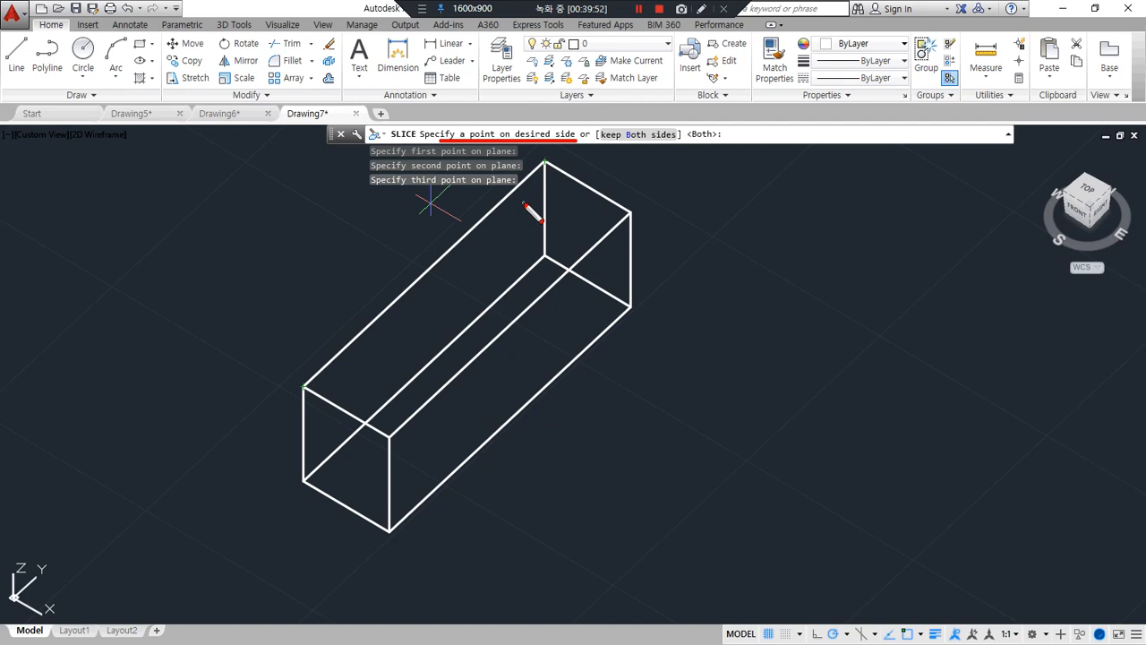
left_click(466, 43)
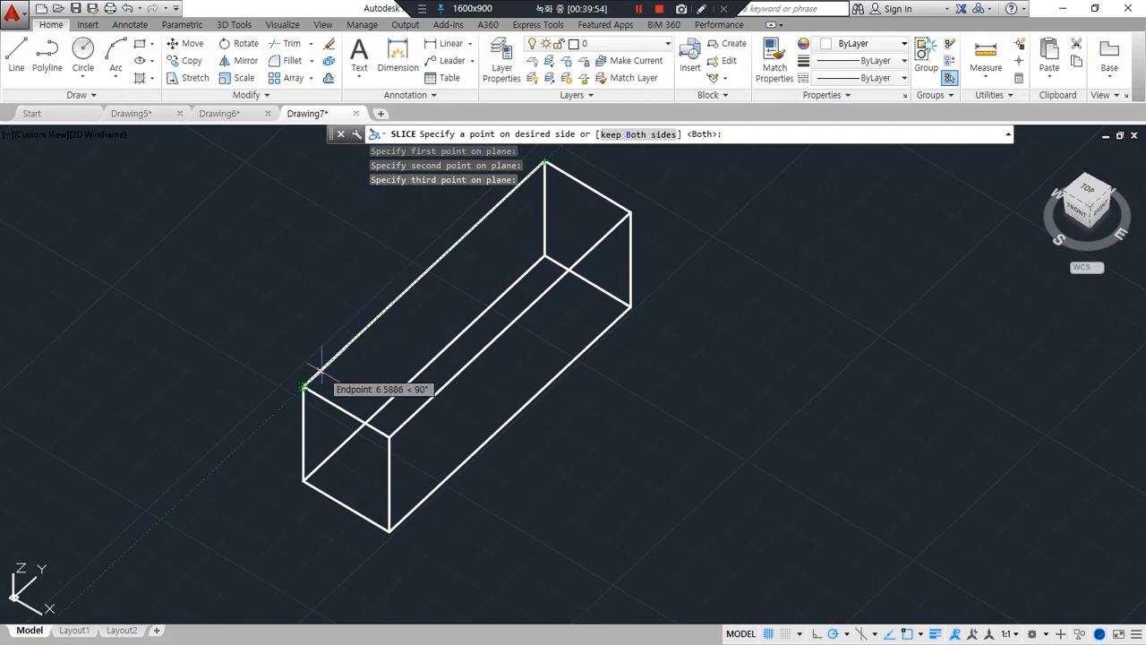
key("Return")
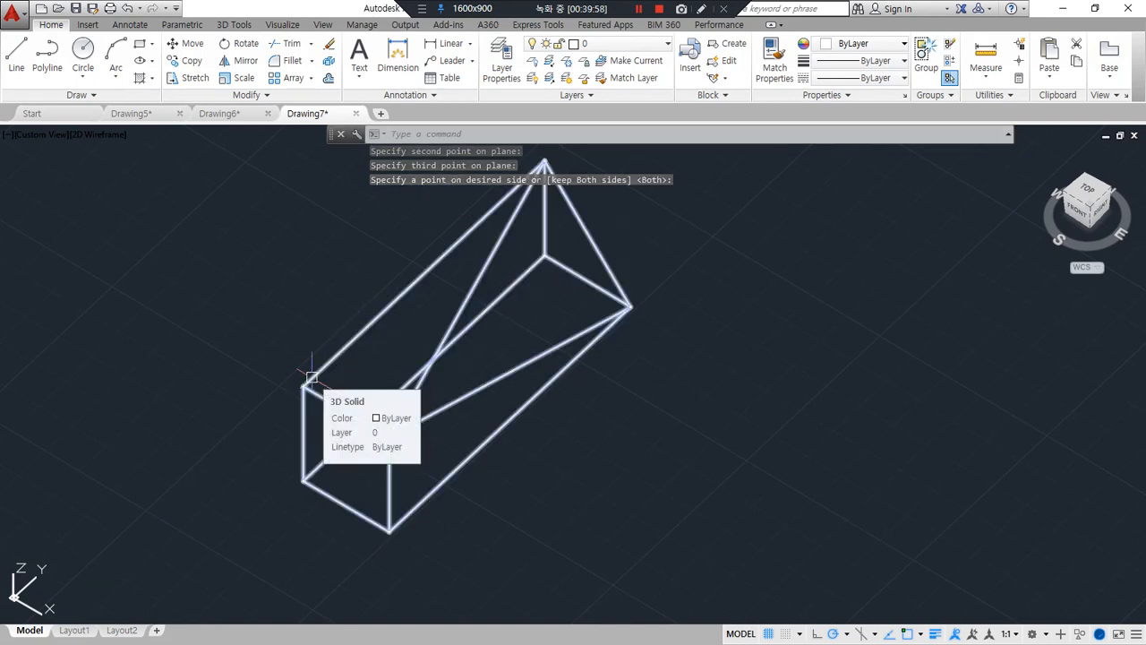
key("ctrl+z")
Slice the long box with a 3points plane through its front right top, rear right bottom and rear left top corners, keeping both sides
type("sl")
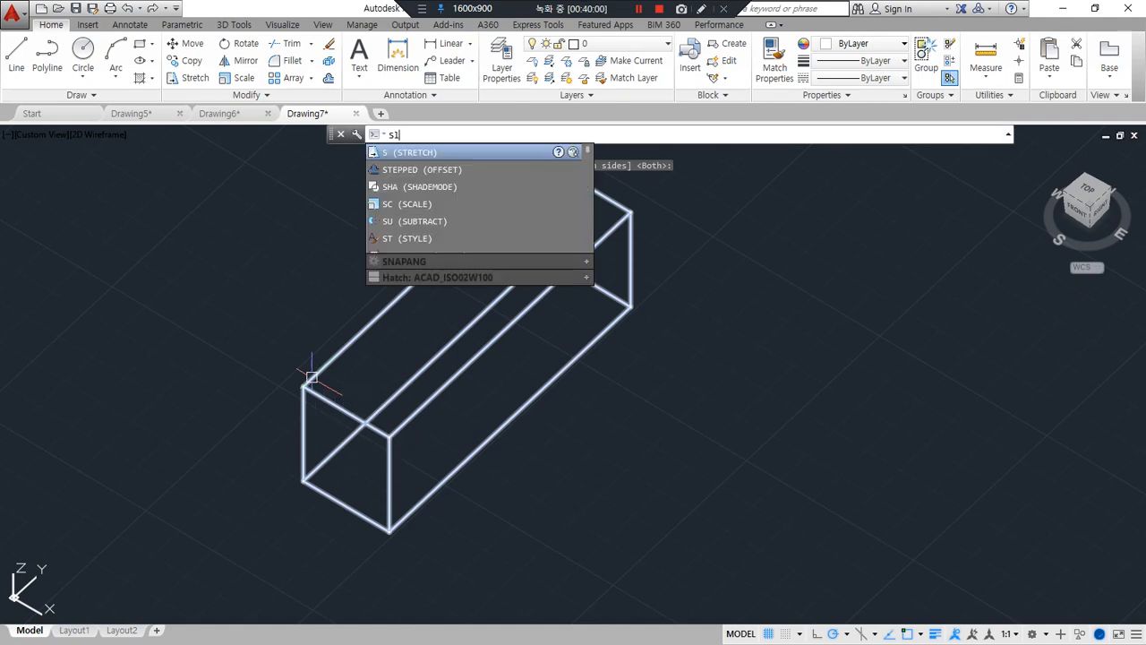
key("Return")
left_click(554, 281)
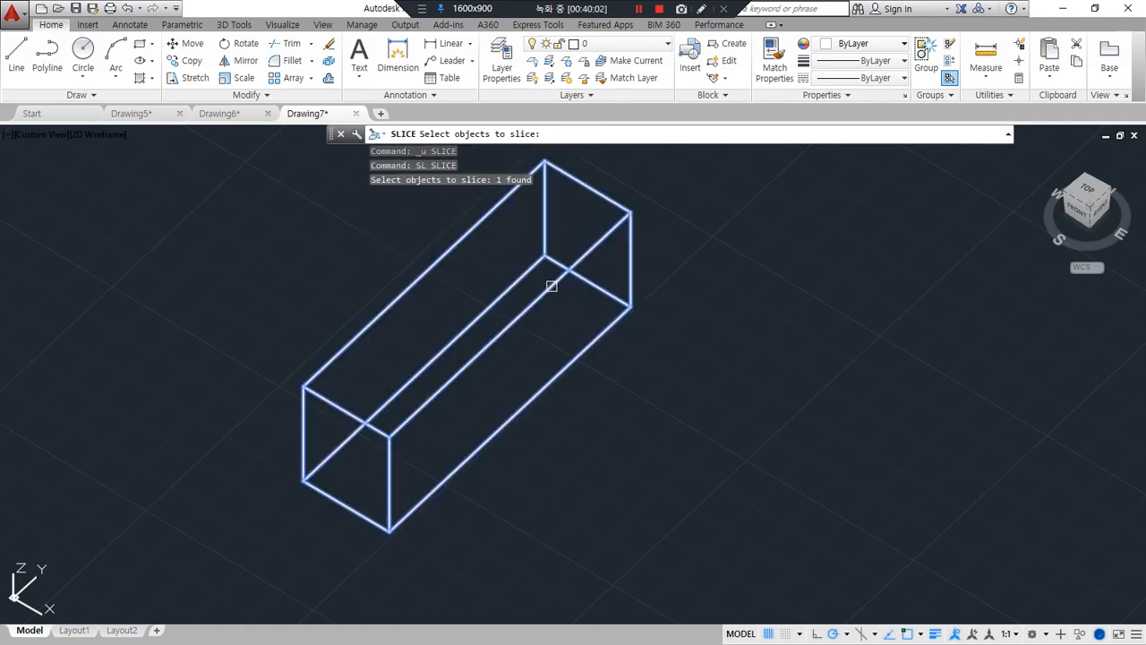
key("Return")
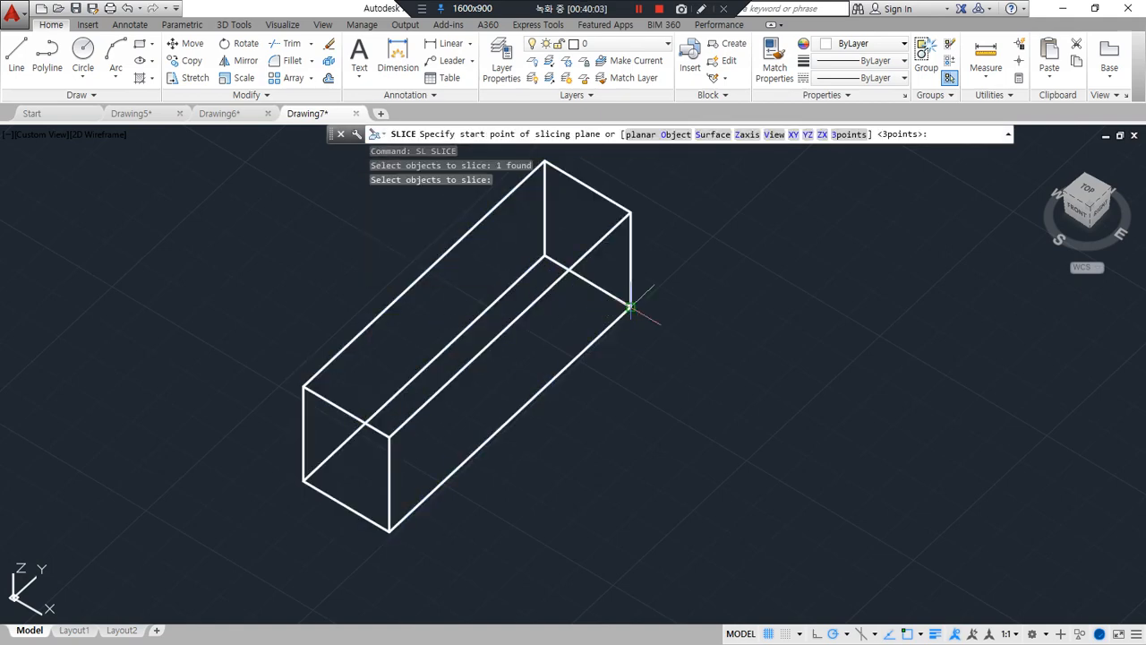
left_click(848, 134)
left_click(389, 436)
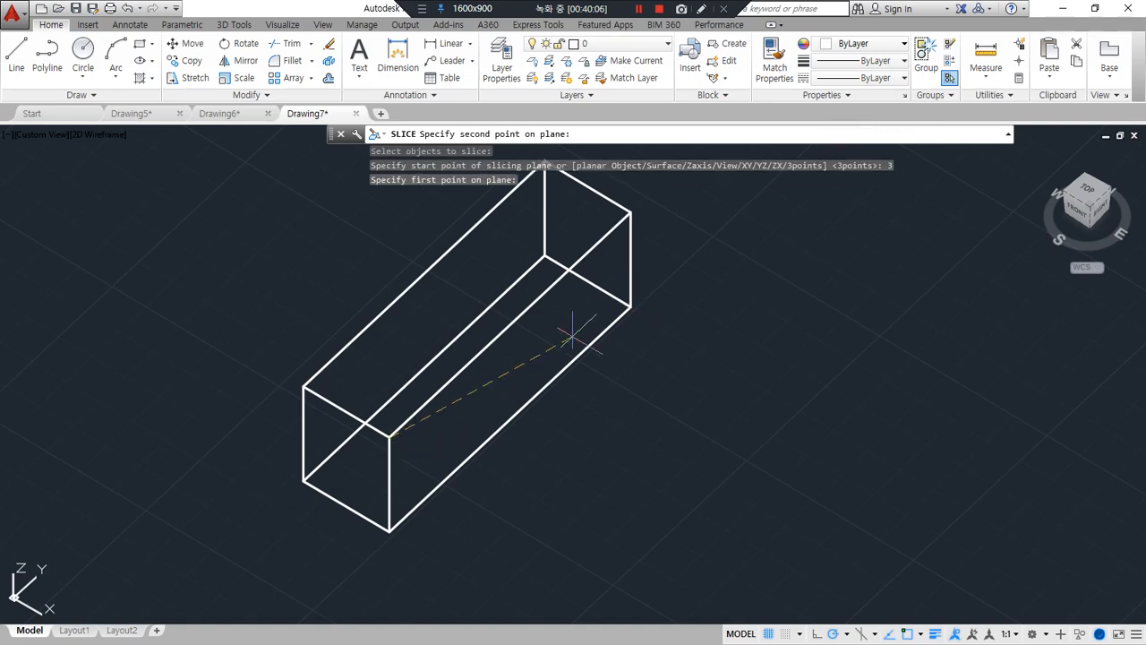
left_click(589, 283)
left_click(545, 163)
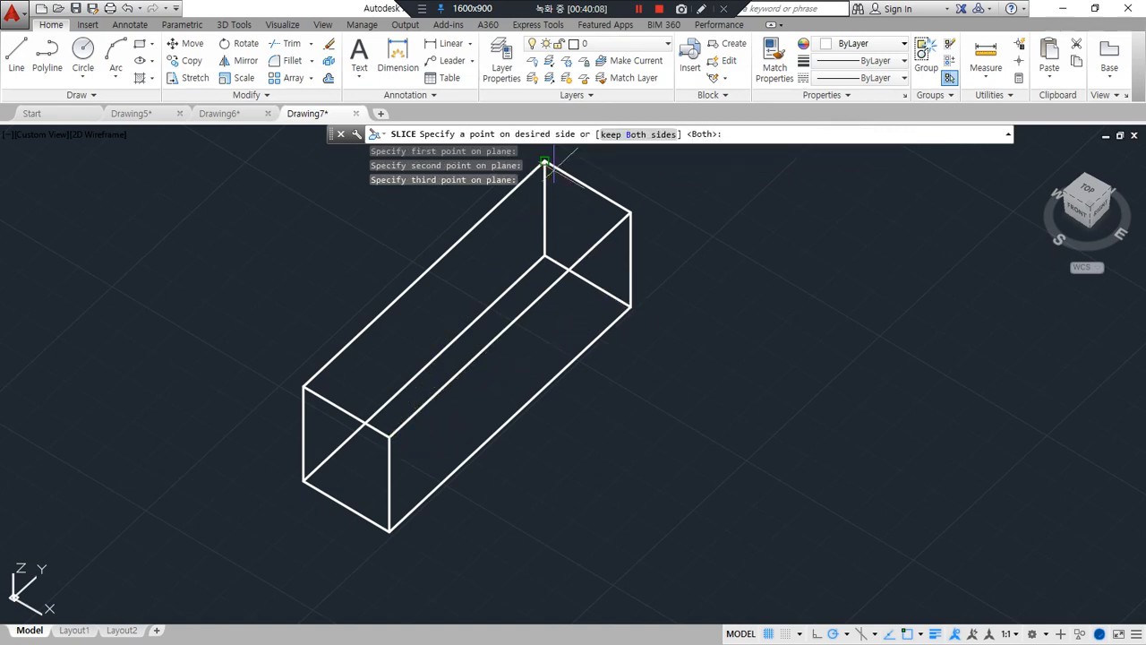
middle_click_drag(495, 235, 540, 280)
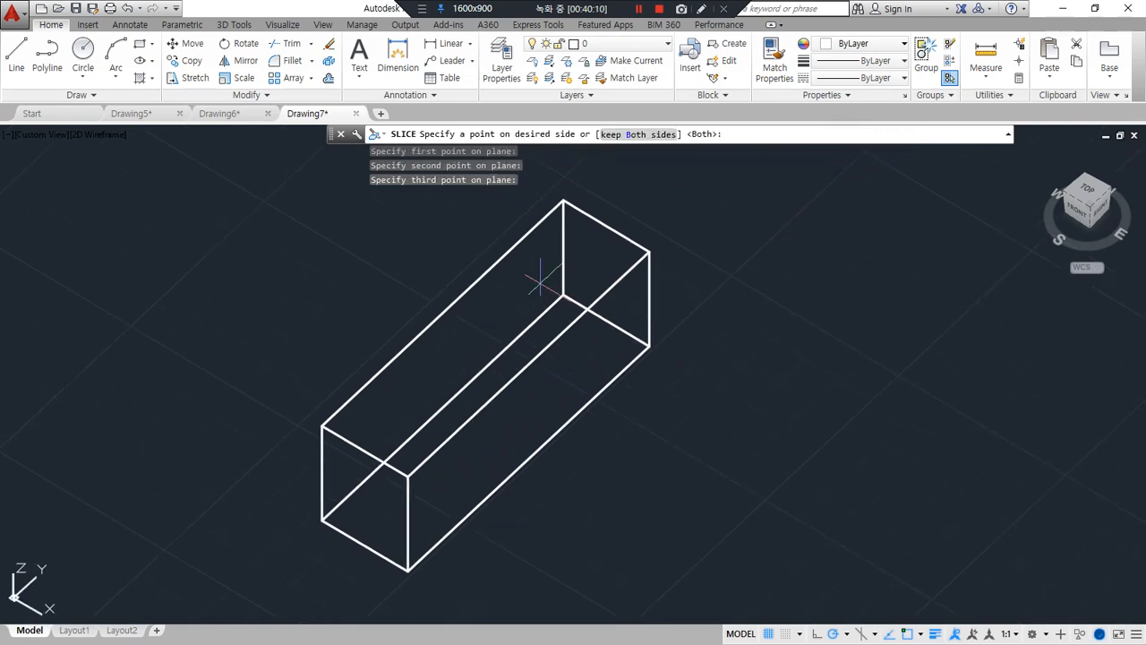
left_click(625, 135)
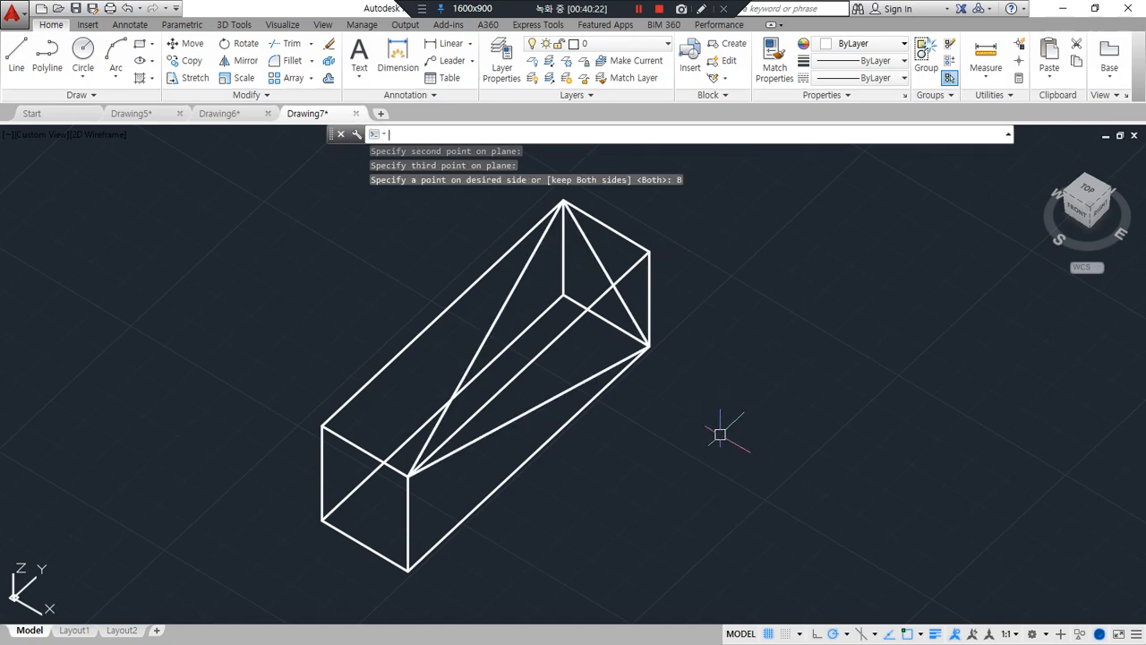
Move the cut-off corner piece of the sliced box away from the remaining body
type("m")
key("space")
left_click(646, 280)
key("space")
left_click(720, 423)
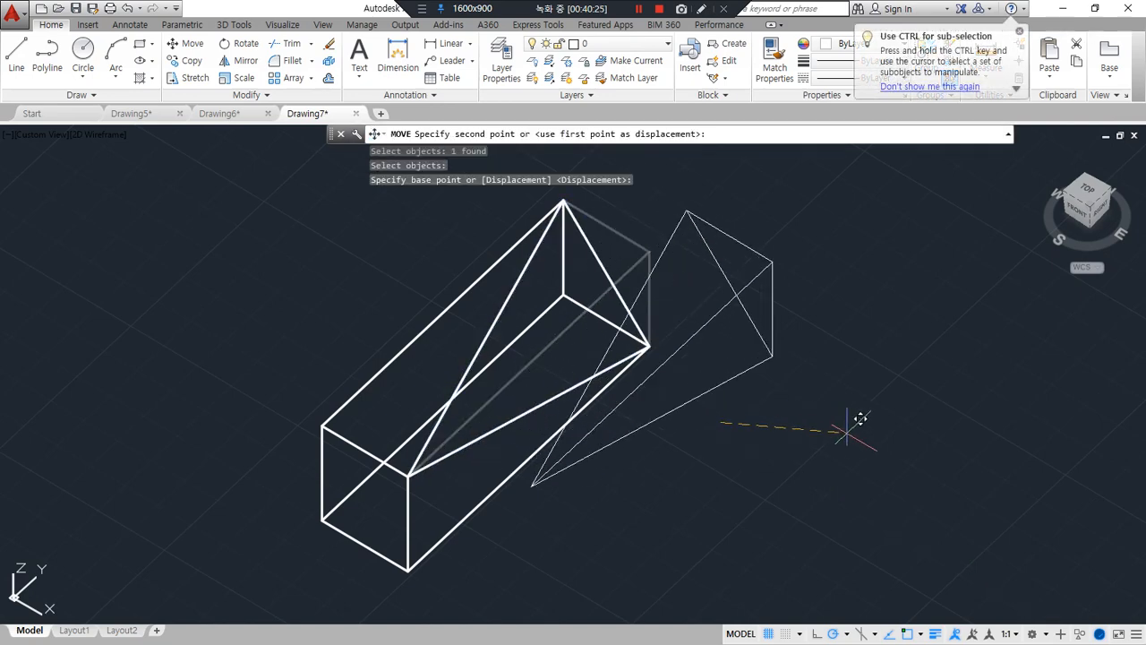
left_click(940, 472)
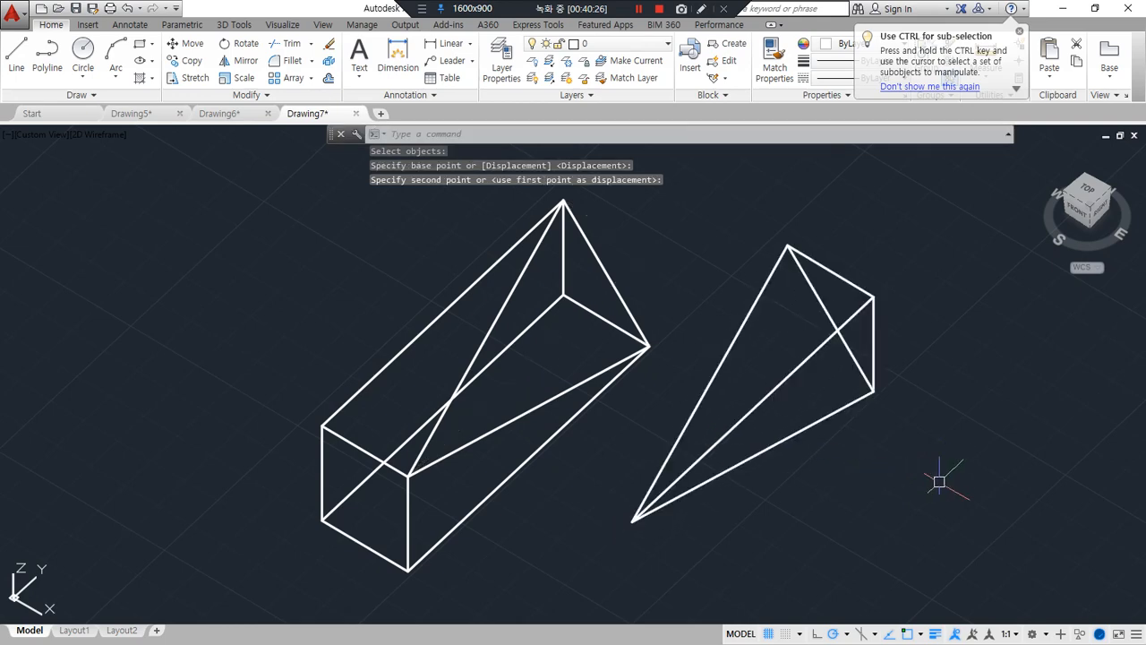
mouse_move(553, 224)
left_mouse_down()
mouse_move(419, 448)
mouse_move(631, 373)
mouse_move(563, 217)
left_mouse_up()
left_click_drag(497, 462, 529, 453)
left_click_drag(516, 454, 523, 493)
left_click_drag(506, 470, 643, 463)
mouse_move(627, 444)
left_mouse_down()
mouse_move(661, 460)
mouse_move(650, 494)
left_mouse_up()
key("Escape")
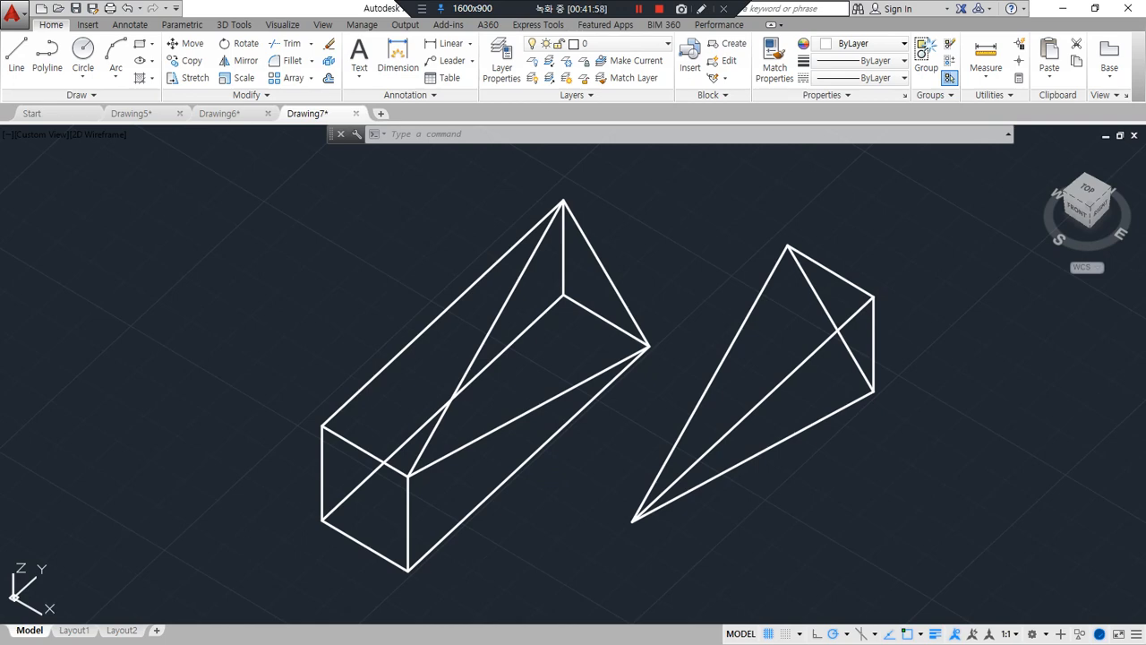
Erase both pieces of the sliced box from Drawing7
left_click(919, 492)
left_click(365, 255)
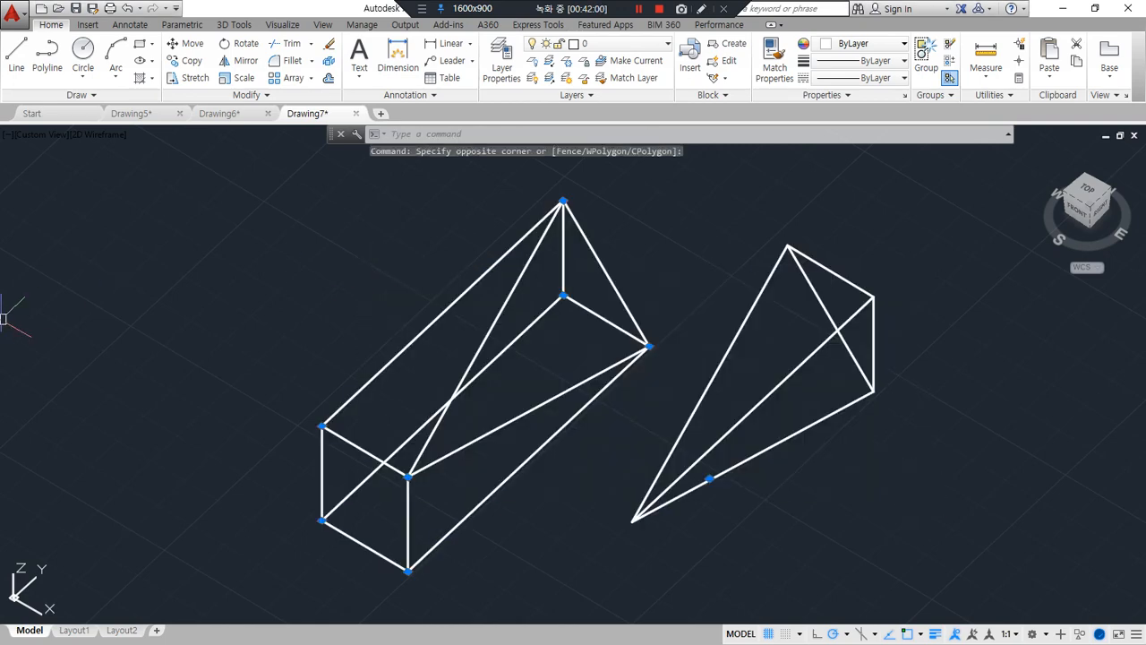
key("Delete")
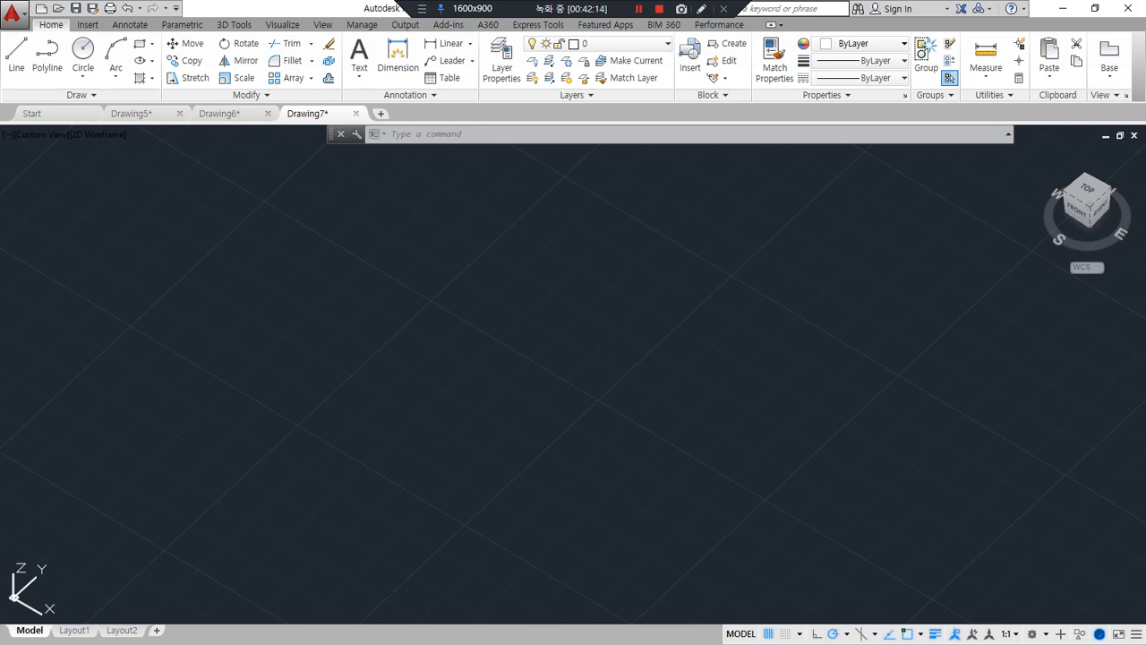
Switch to Drawing6 and draw a 10 by 10 rectangle on top of one arrayed box, starting from its nearest top corner
left_click(219, 114)
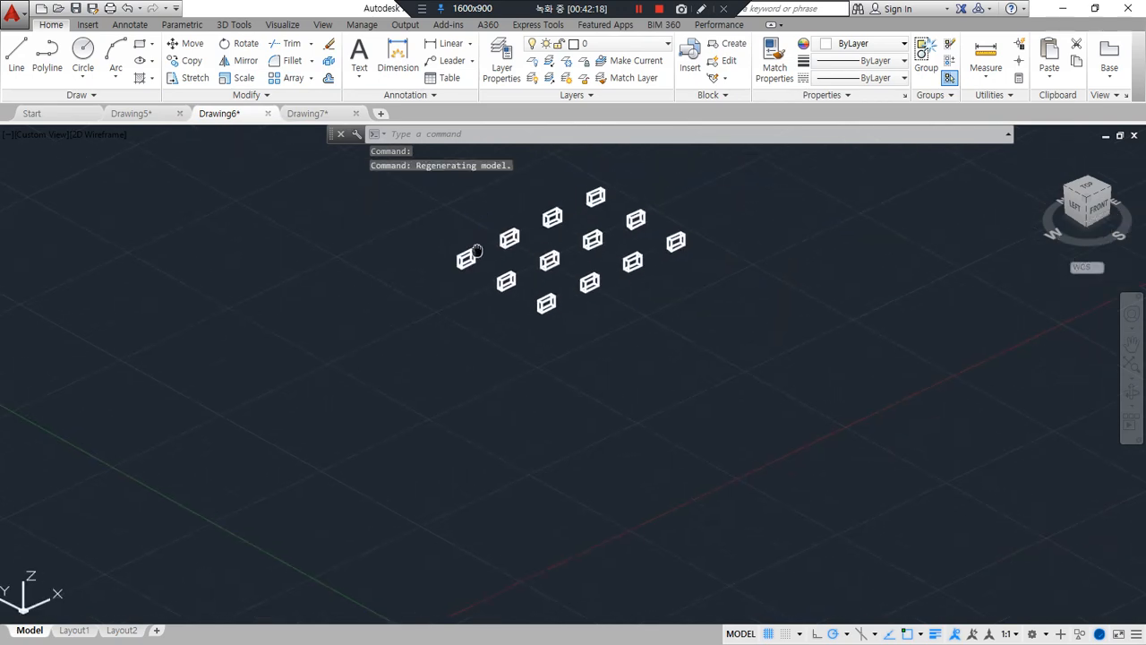
scroll(385, 332, "up", 2)
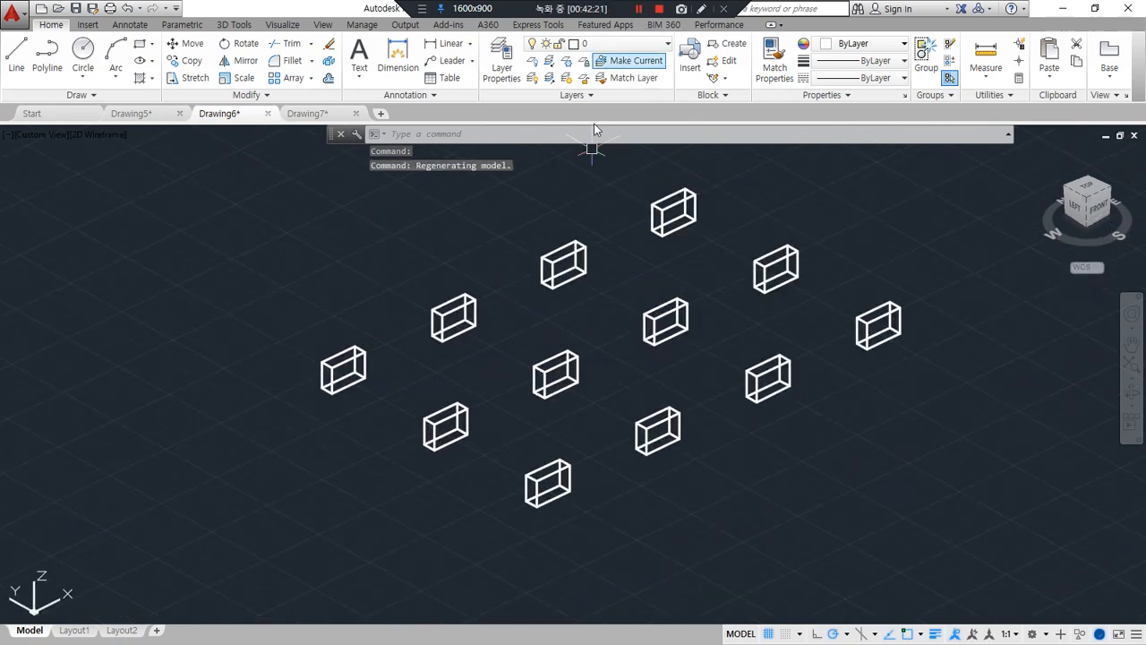
scroll(412, 317, "up", 4)
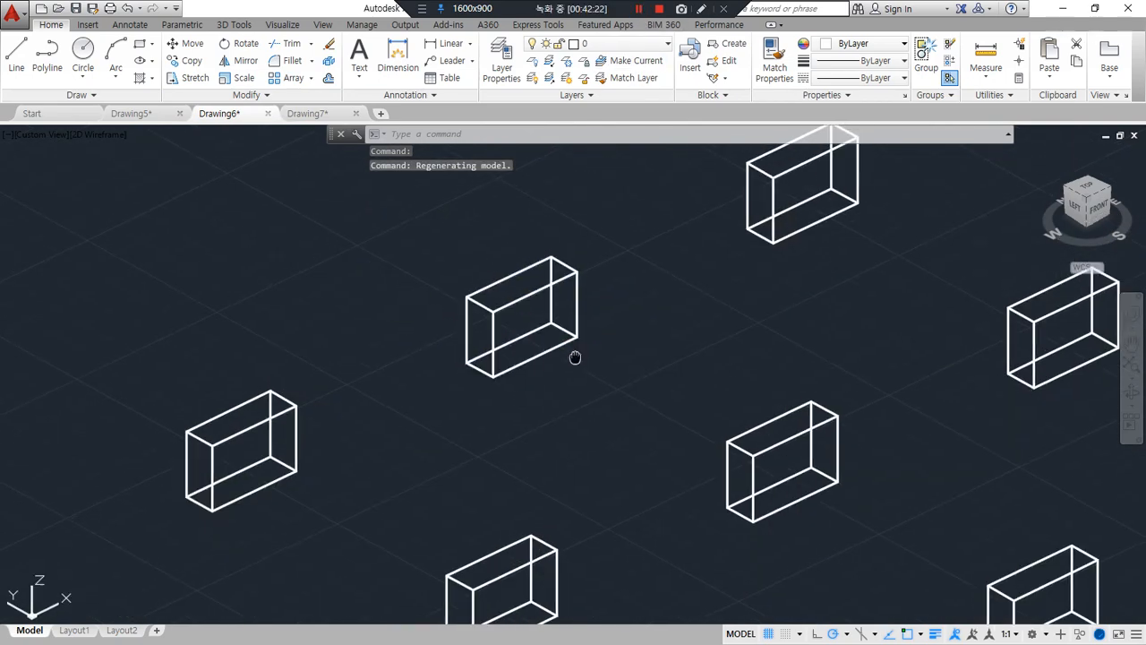
middle_click_drag(576, 355, 509, 416)
scroll(442, 378, "up", 2)
type("rec")
key("Return")
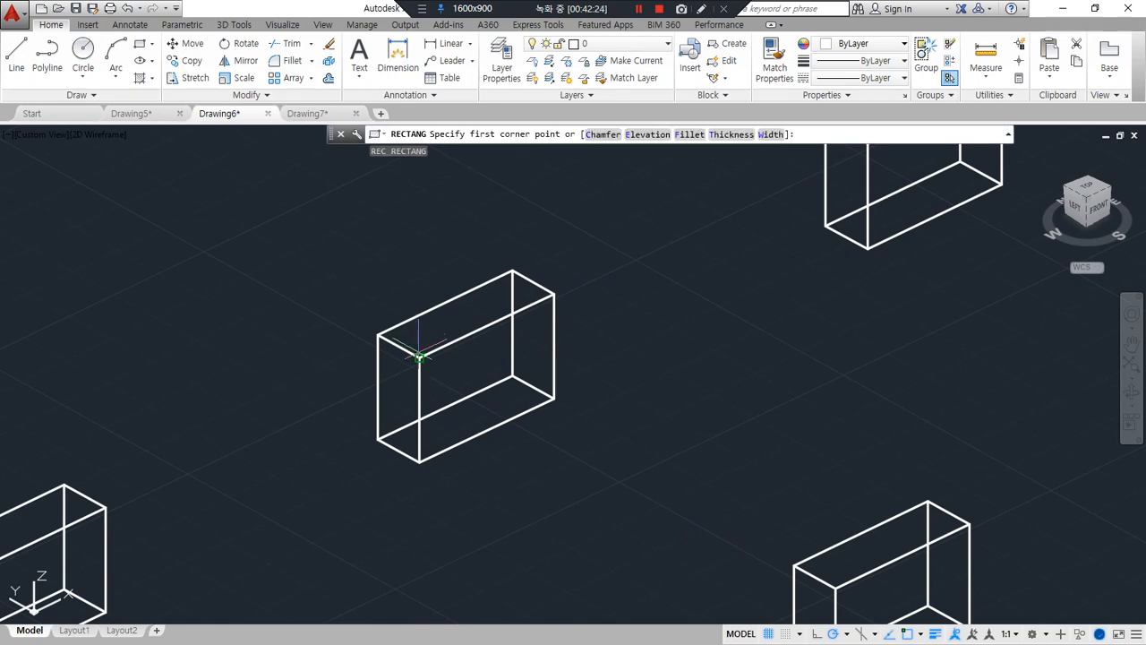
left_click(419, 357)
type("@10,10")
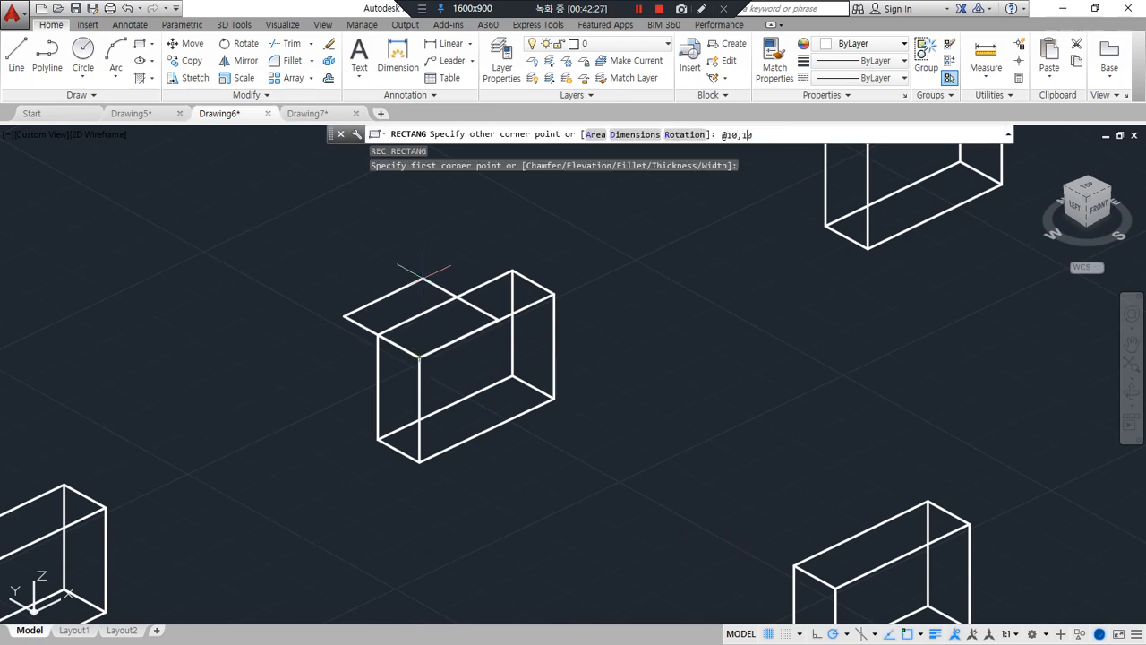
key("Return")
Extrude the 10 by 10 rectangle downward into the box with a height of -10
scroll(609, 260, "up", 2)
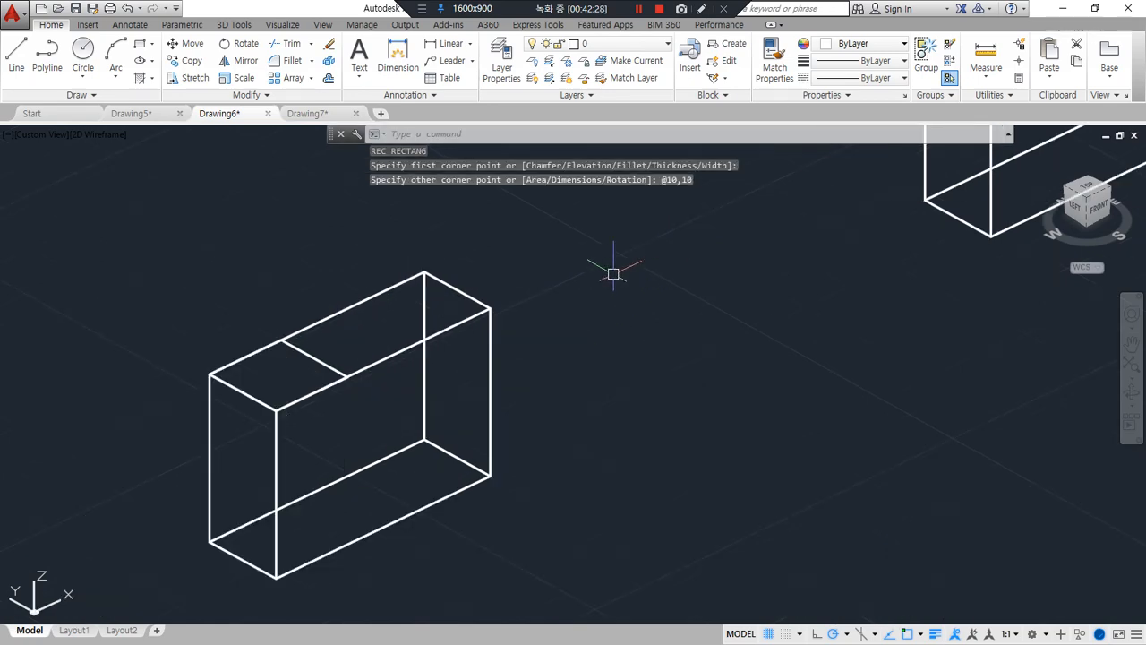
type("ext")
key("Return")
left_click(309, 354)
key("Return")
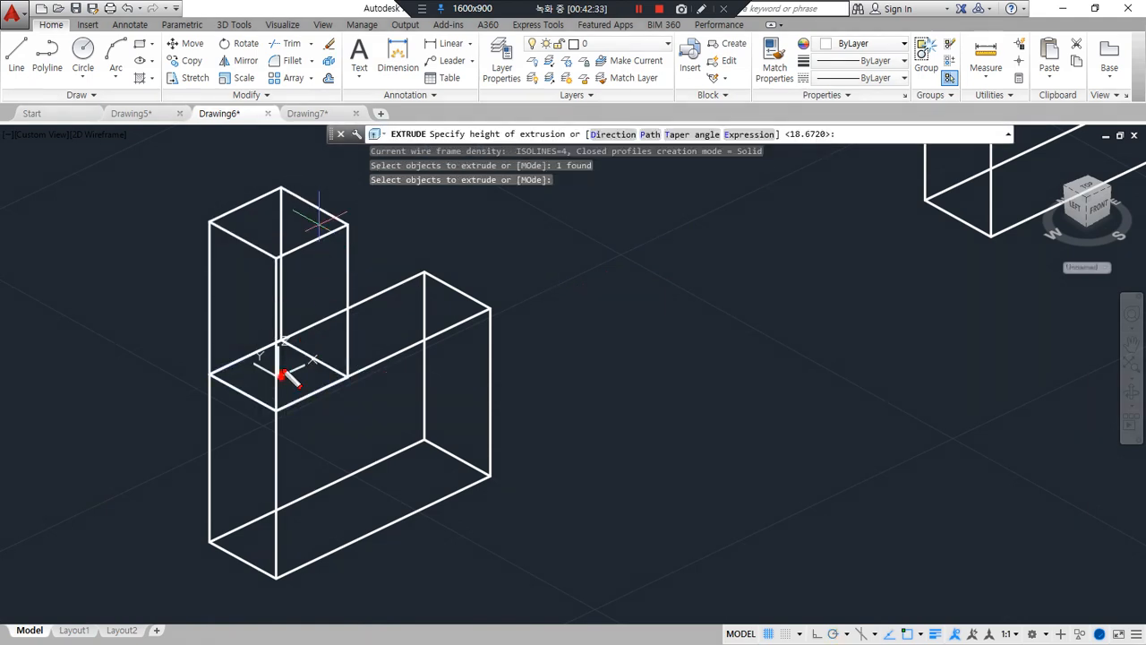
left_click_drag(279, 243, 292, 248)
mouse_move(346, 220)
left_mouse_down()
mouse_move(359, 216)
mouse_move(347, 233)
left_mouse_up()
left_click_drag(276, 412, 277, 484)
mouse_move(269, 473)
left_mouse_down()
mouse_move(276, 484)
mouse_move(297, 460)
left_mouse_up()
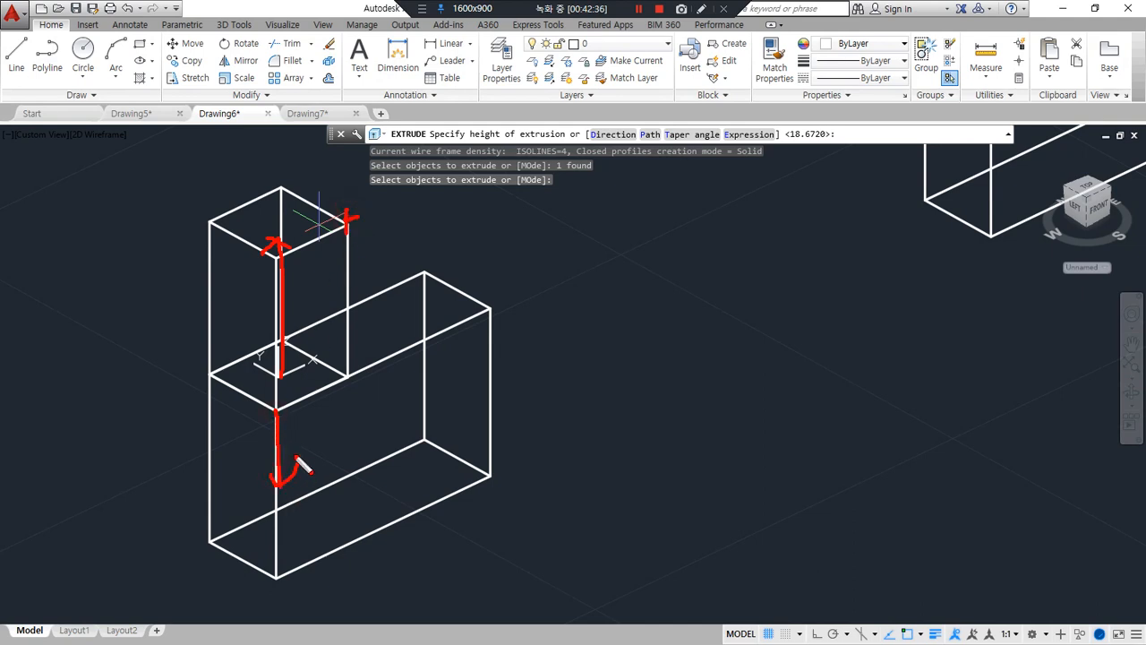
key("Escape")
type("-10")
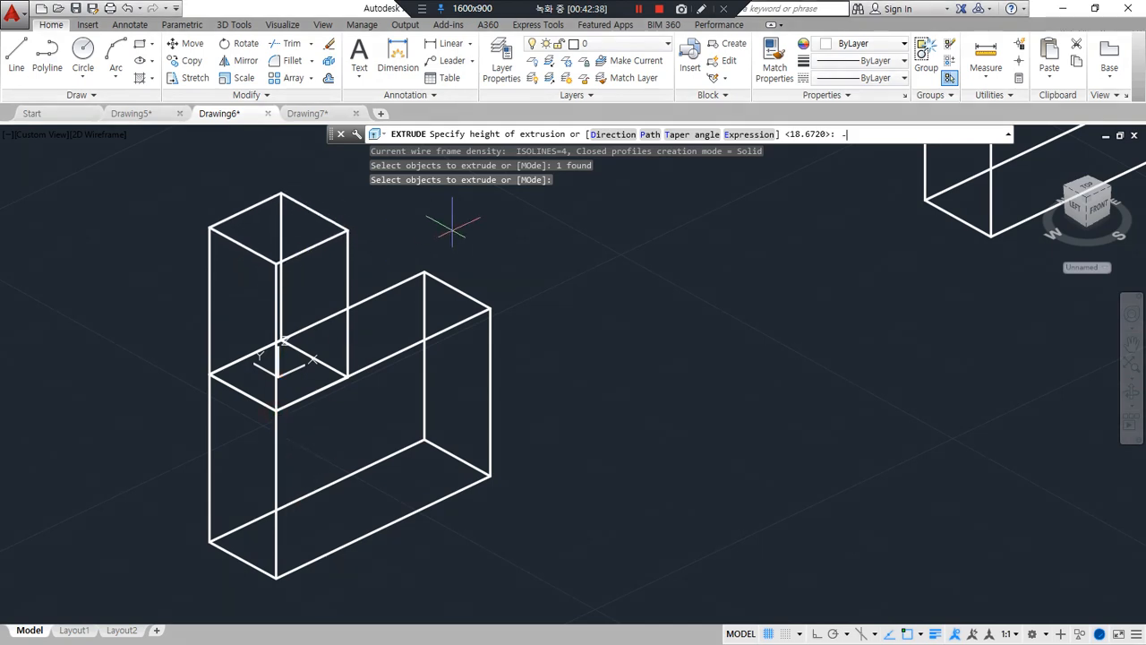
key("Return")
Subtract the small cube from the box to cut a step into its end
type("su")
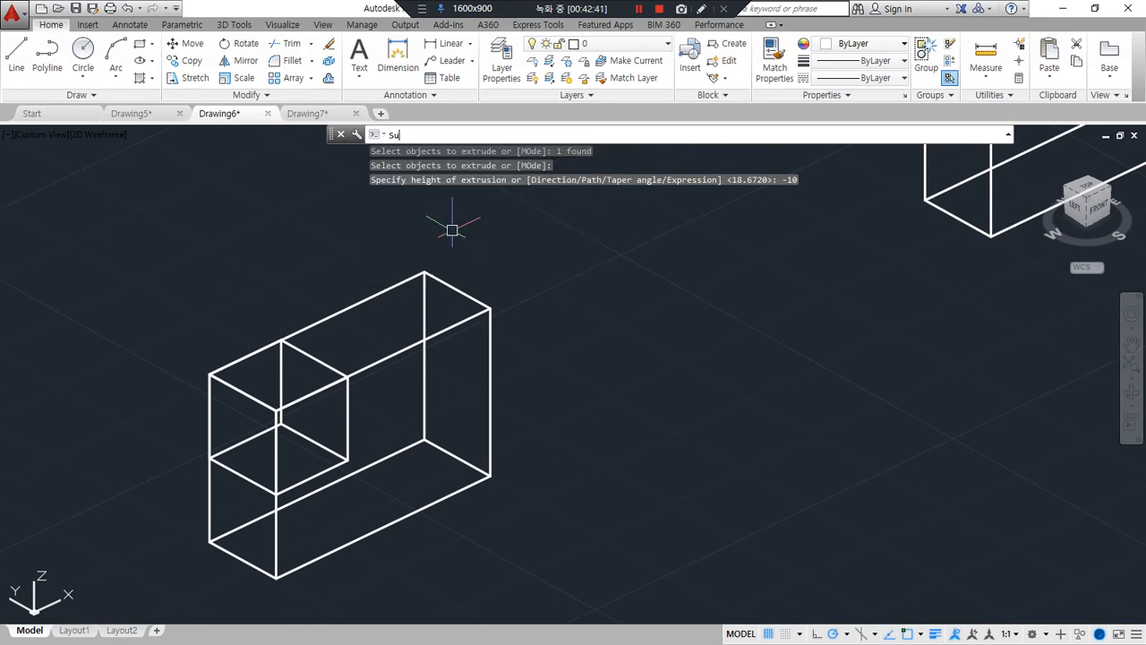
key("Return")
left_click(418, 339)
key("Return")
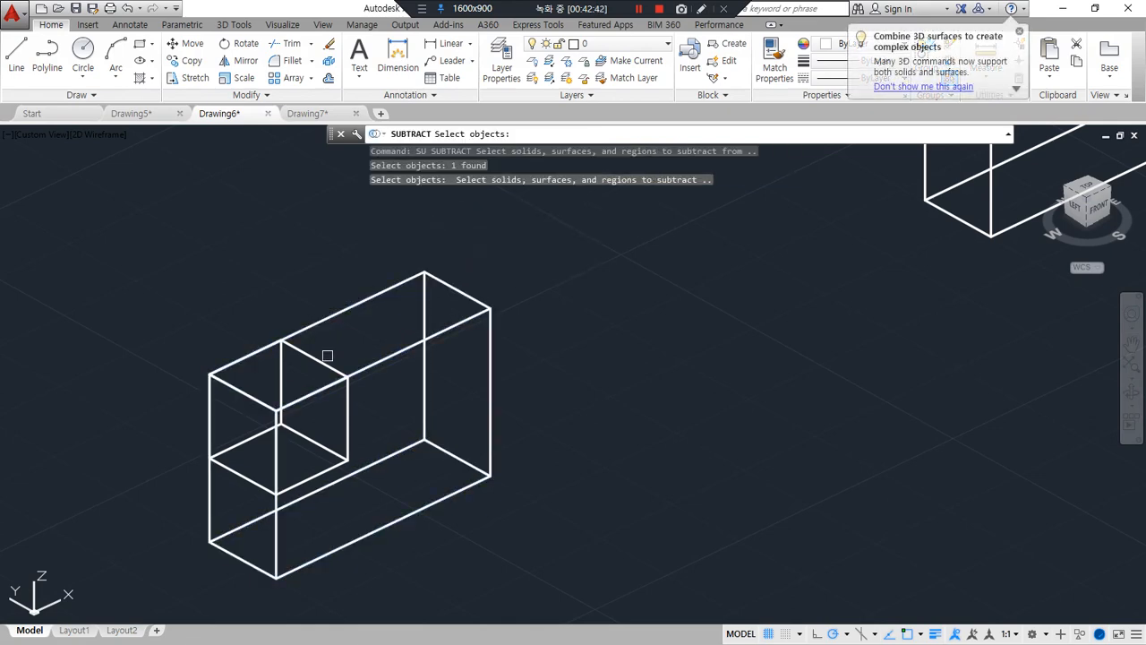
left_click(309, 355)
key("Return")
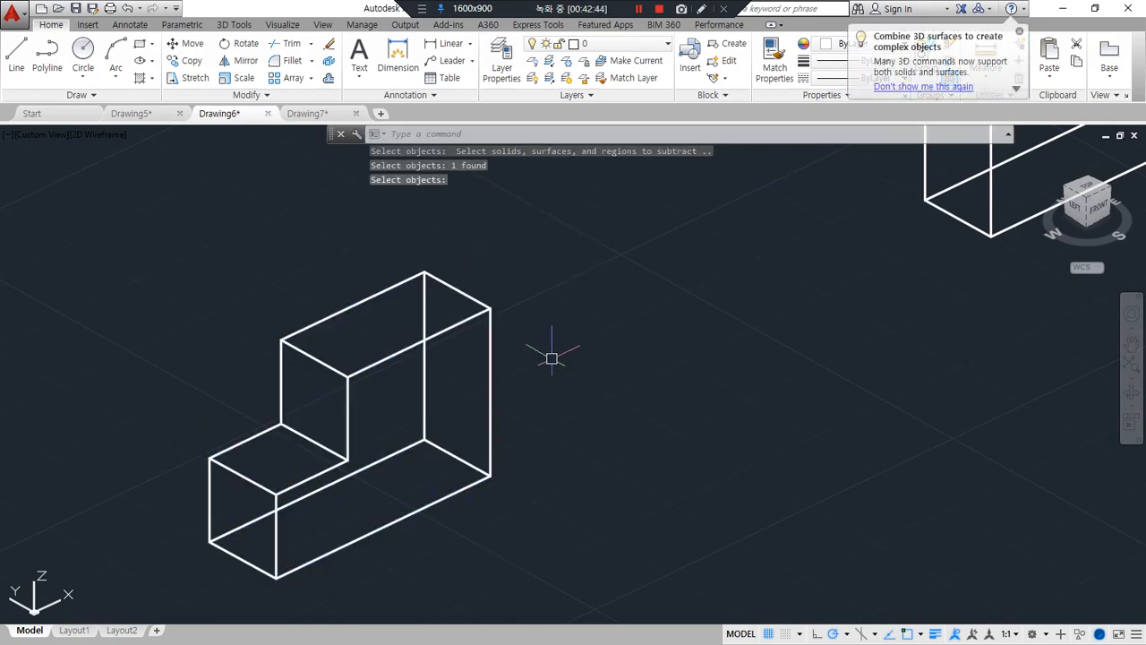
Draw a 10 by 10 rectangle on top of the next uncut box, starting from its nearest top corner
middle_click_drag(888, 225, 261, 543)
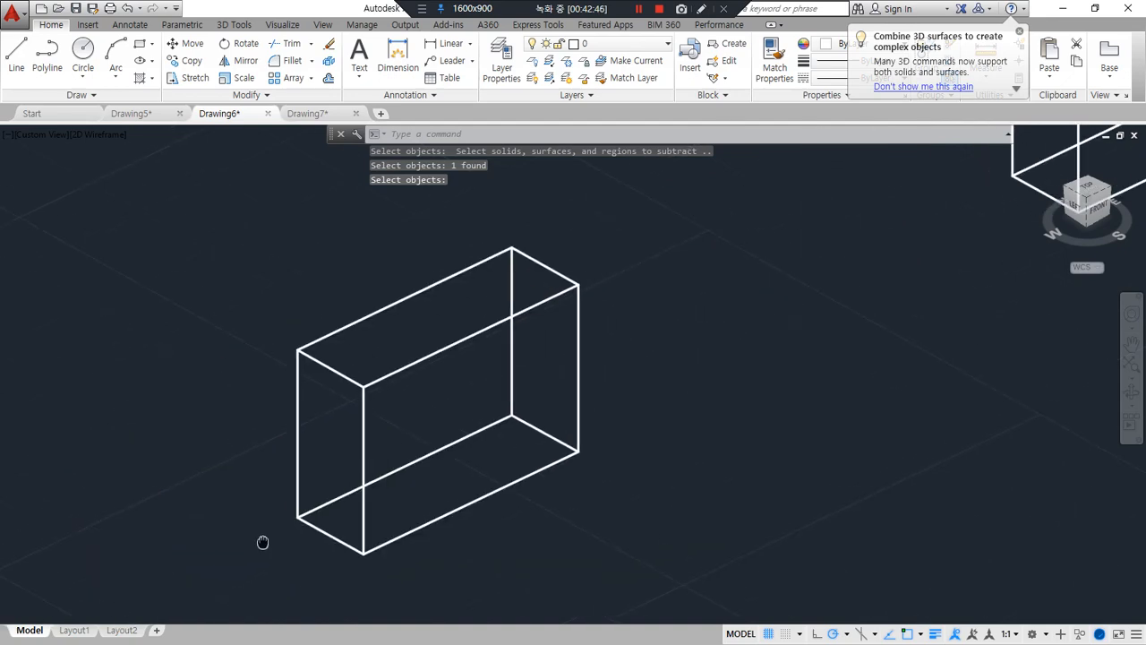
type("rec")
key("Return")
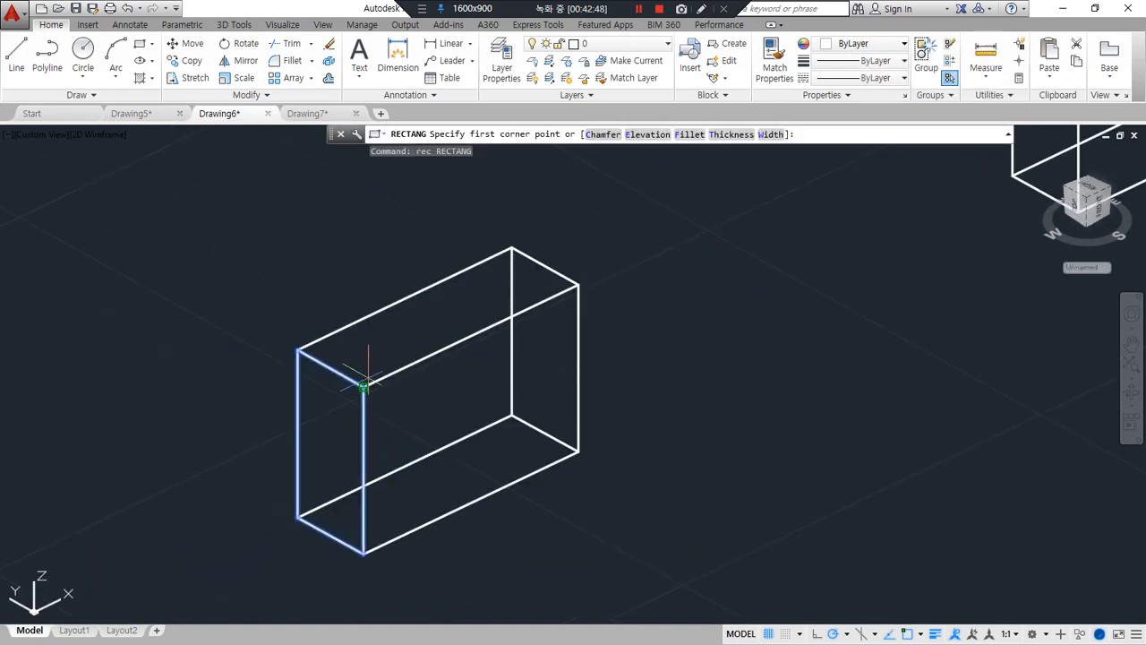
left_click(363, 385)
type("@10,10")
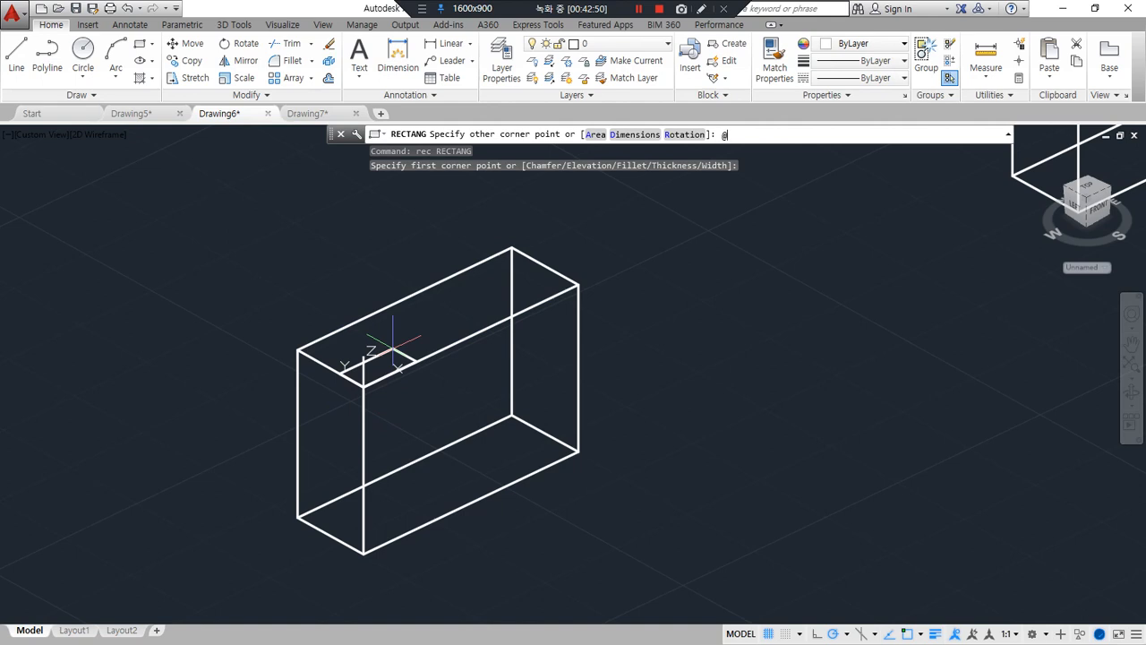
key("Return")
Move the rectangle along the box's long top edge, from its own edge midpoint to the midpoint of that box edge
type("m")
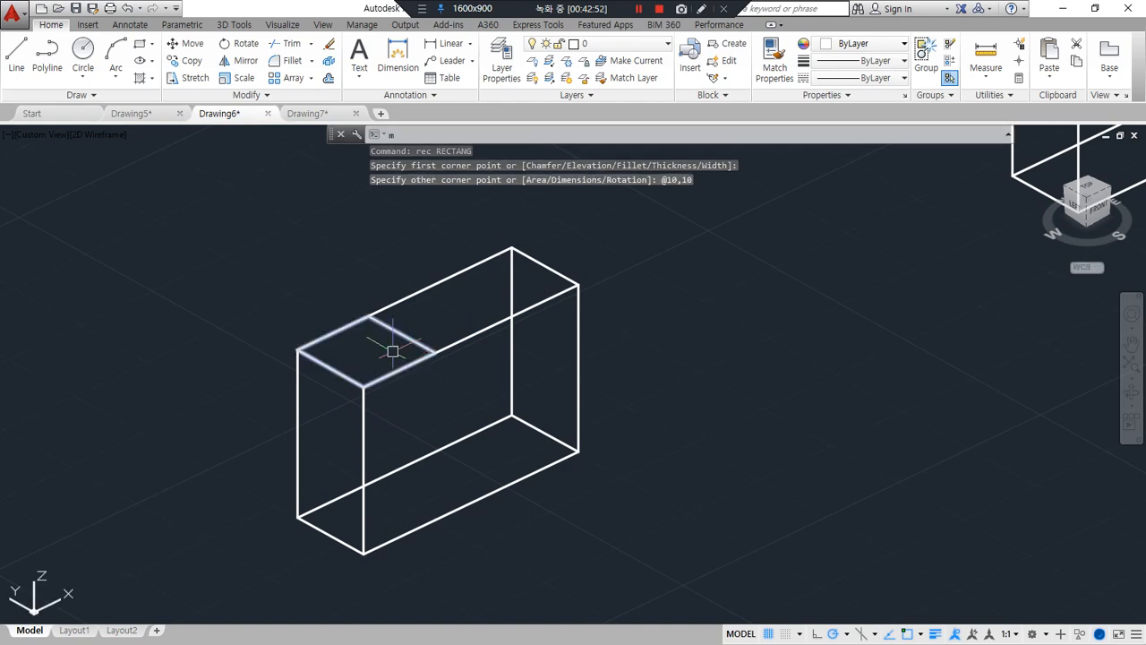
key("Return")
left_click(391, 328)
key("Return")
left_click(397, 367)
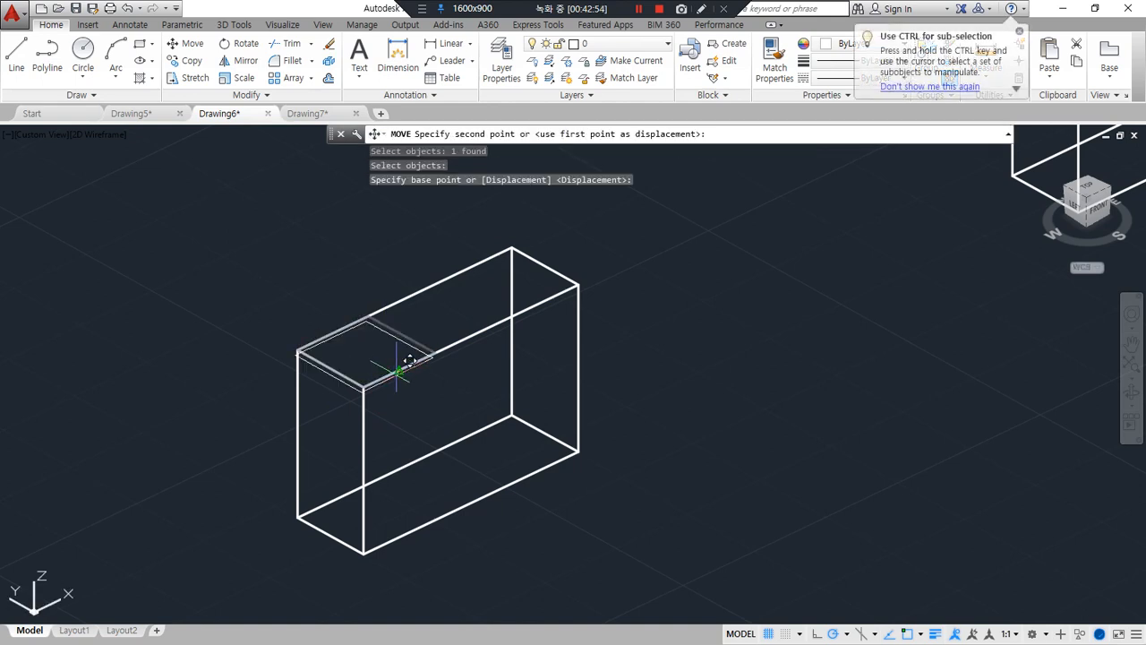
left_click(468, 330)
Extrude the centred rectangle down into the box with a height of -10
type("ext")
key("Return")
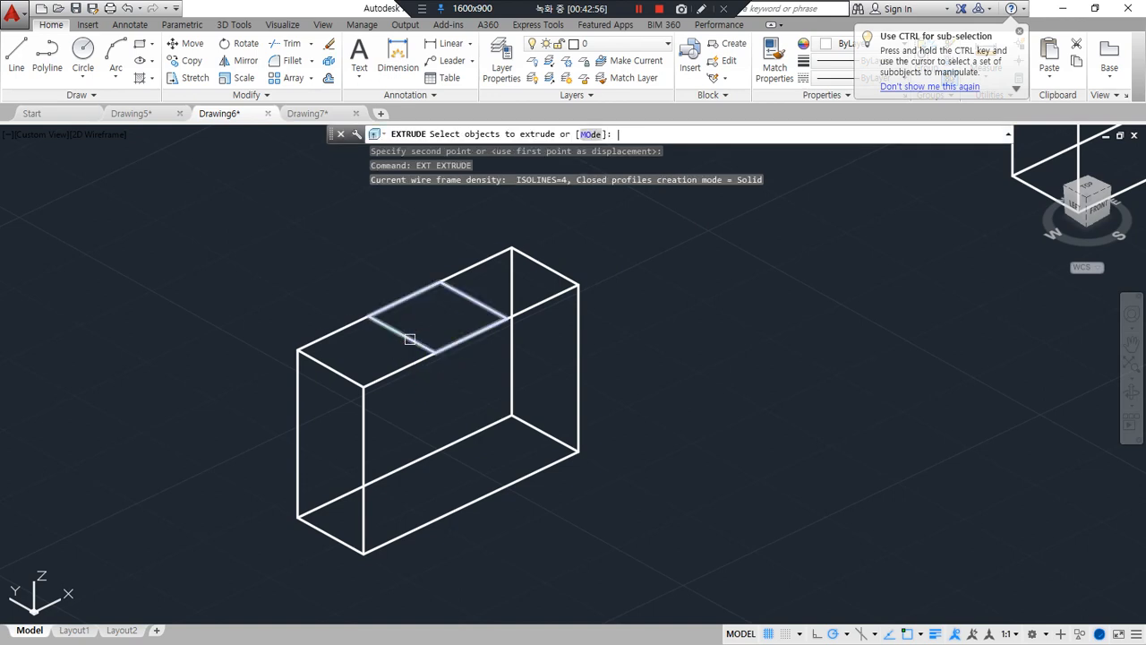
left_click(399, 333)
key("Return")
type("-10")
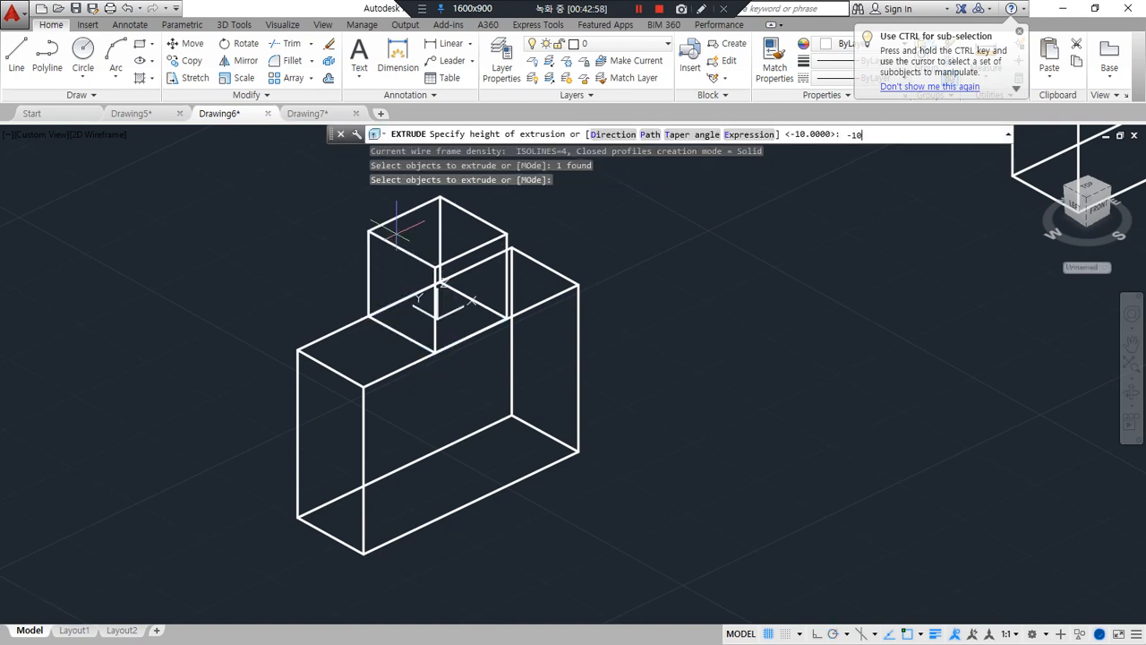
key("Return")
Subtract the centred cube from the box to cut a notch in the middle of its top
type("su")
key("Return")
left_click(537, 261)
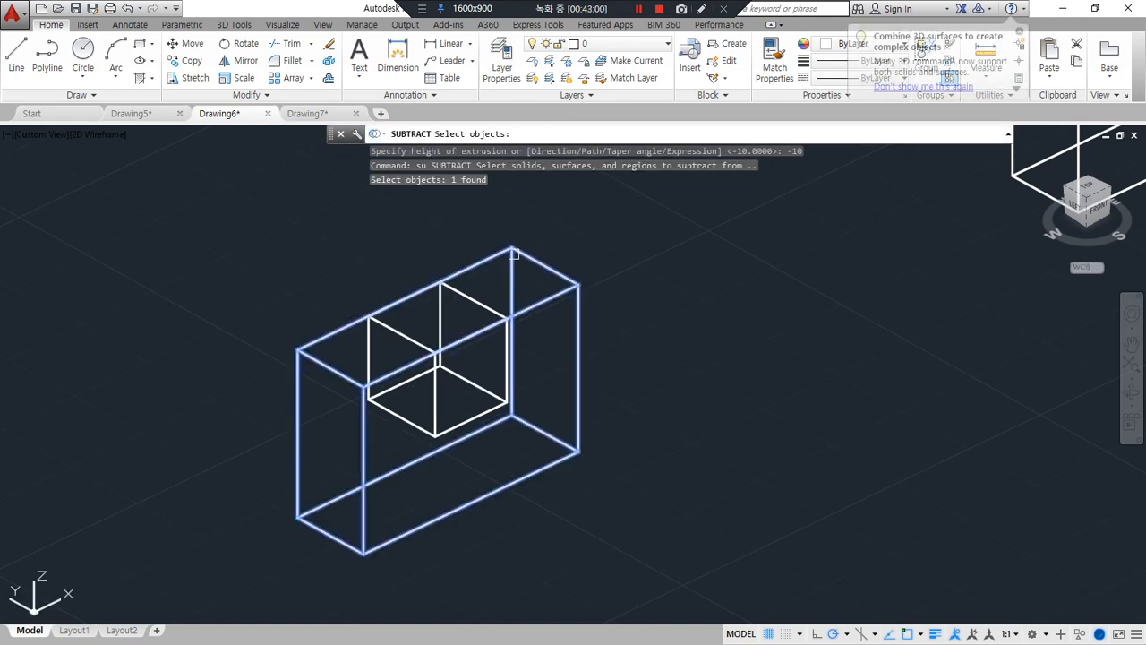
key("Return")
left_click(470, 294)
key("Return")
Draw a 10 by 10 rectangle on the top face of a third uncut box, starting from its nearest top corner
middle_click_drag(705, 316, 120, 591)
middle_click_drag(530, 309, 474, 384)
type("rec")
key("Return")
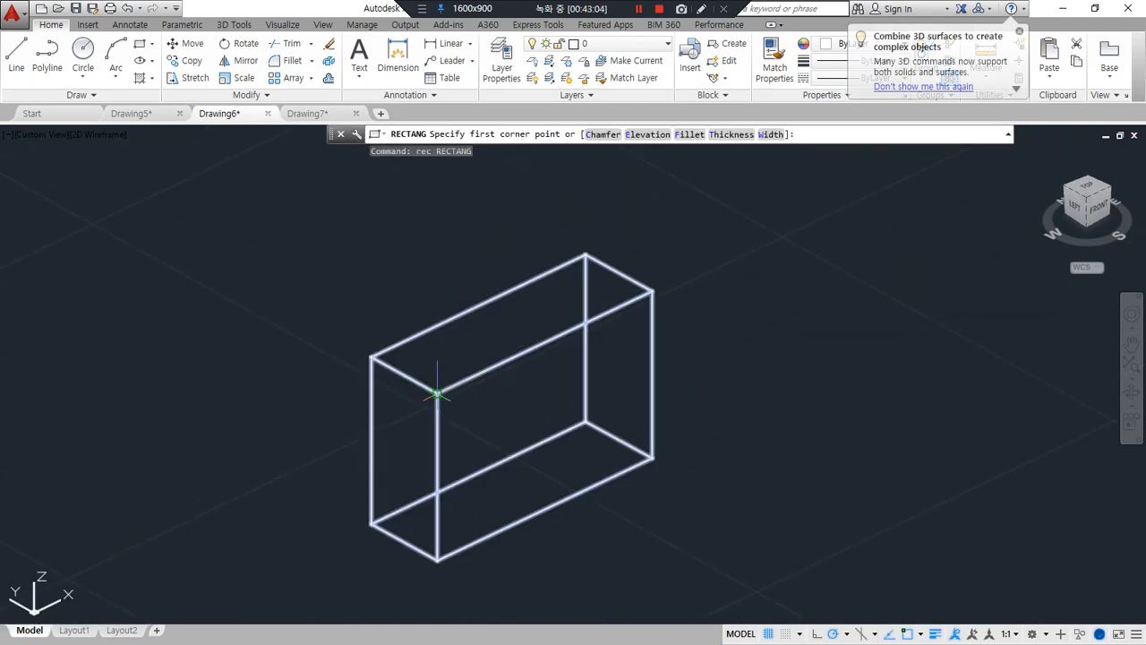
left_click(436, 390)
type("@10,10")
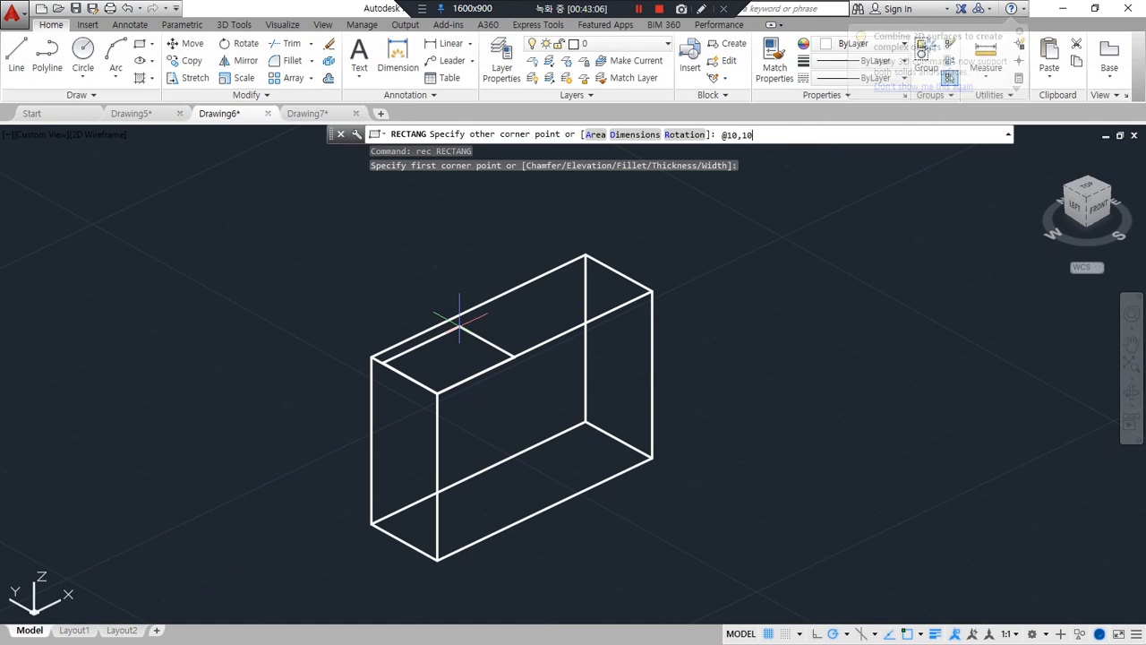
key("Return")
Copy the rectangle to the opposite end of the box's top face, from its inner corner to the box's far top corner
type("cp")
key("Return")
left_click(476, 334)
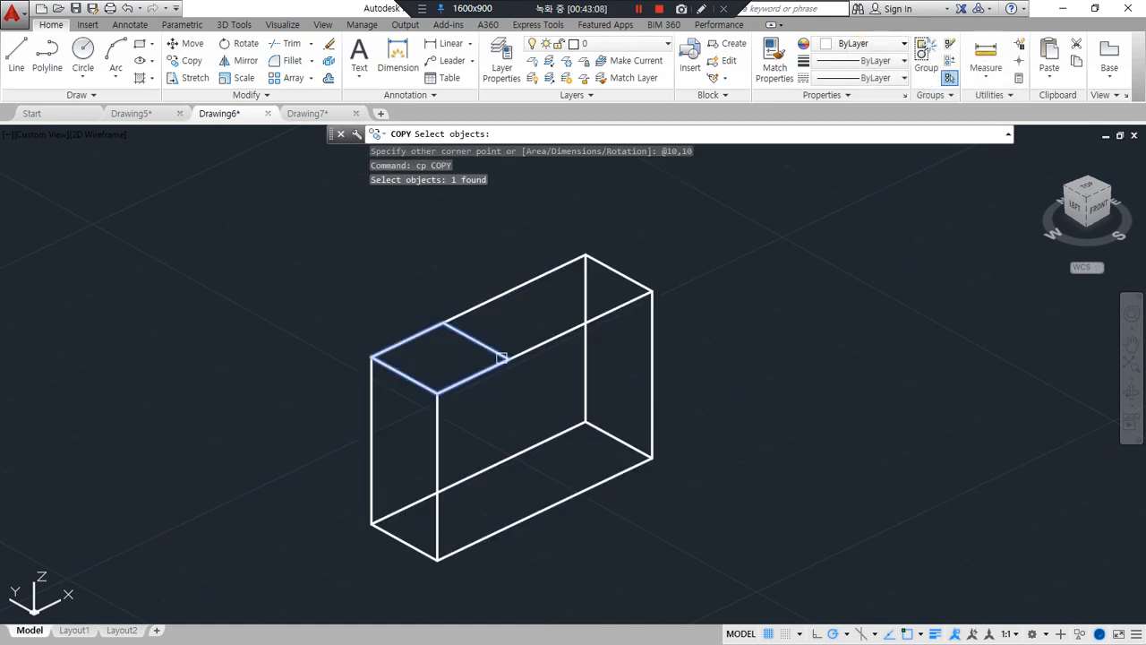
key("Return")
left_click(508, 359)
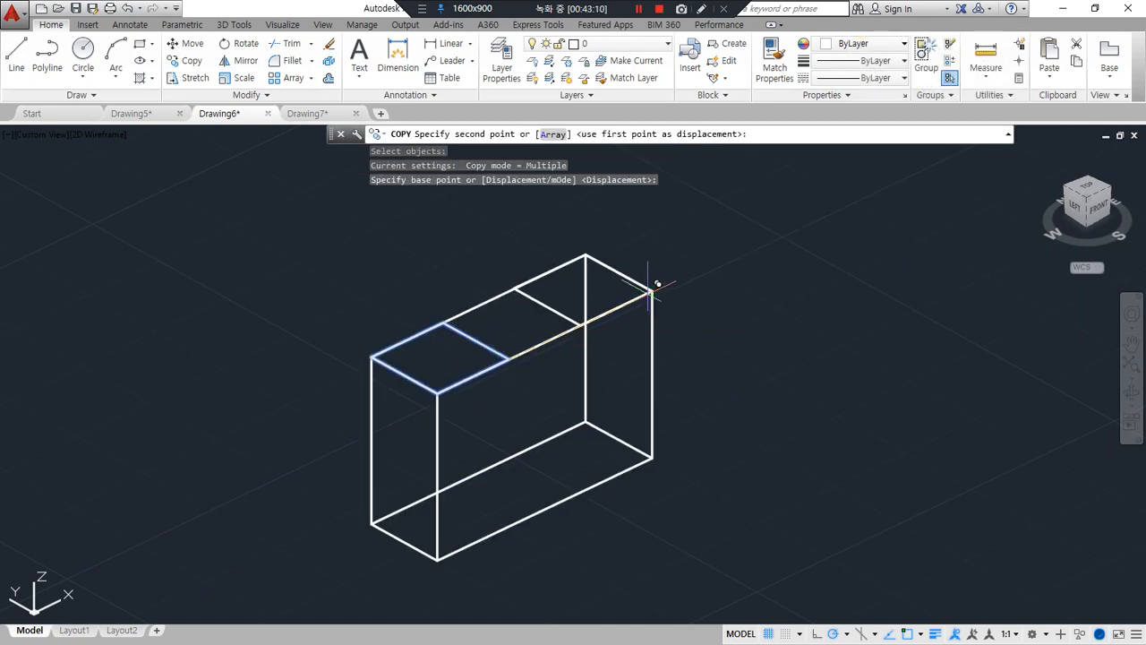
left_click(652, 289)
key("Return")
Extrude both end rectangles down into the box with a height of -10
type("ext")
key("Return")
left_click(548, 305)
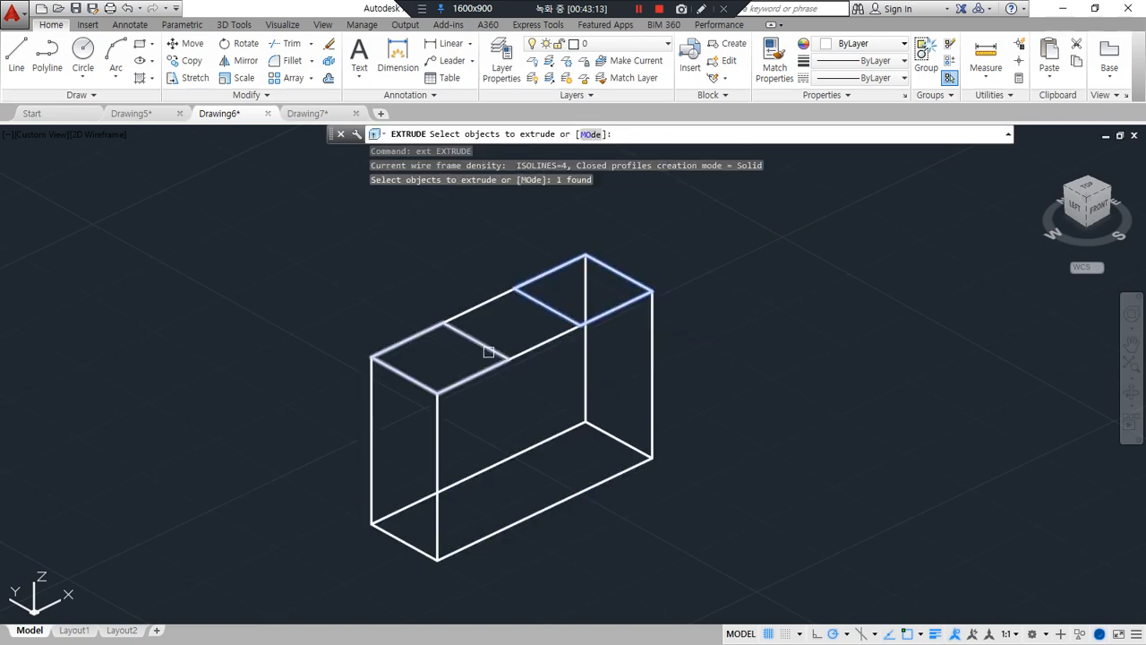
left_click(491, 347)
key("Return")
type("-10")
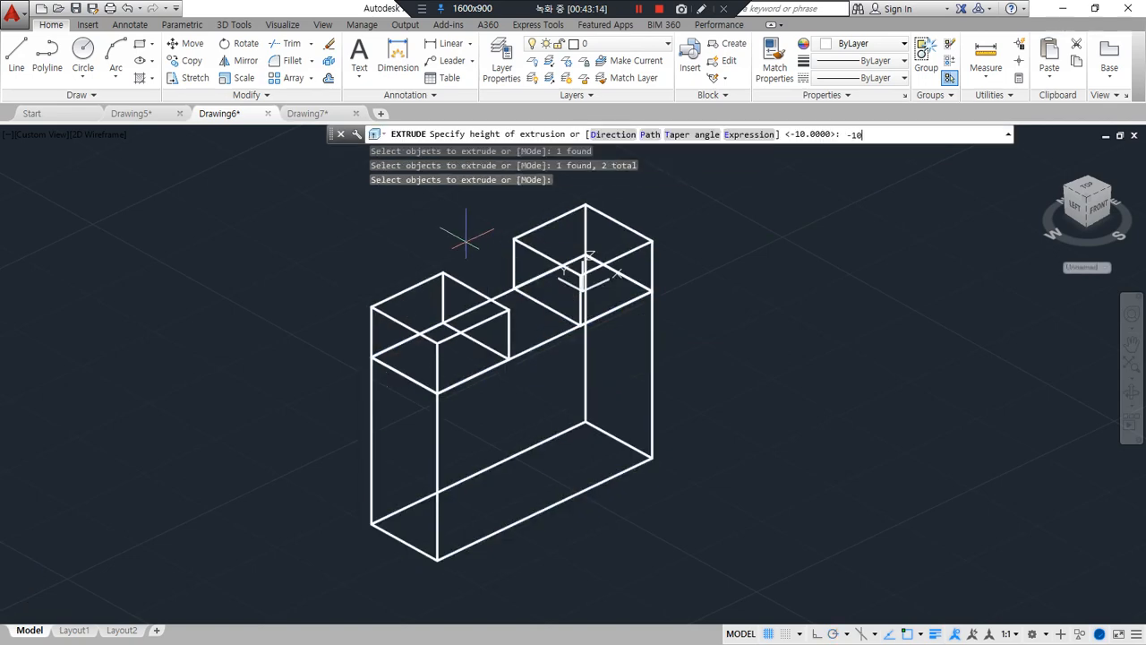
key("Return")
Subtract the two end cubes from the box to notch both ends of its top
type("su")
key("Return")
left_click(458, 355)
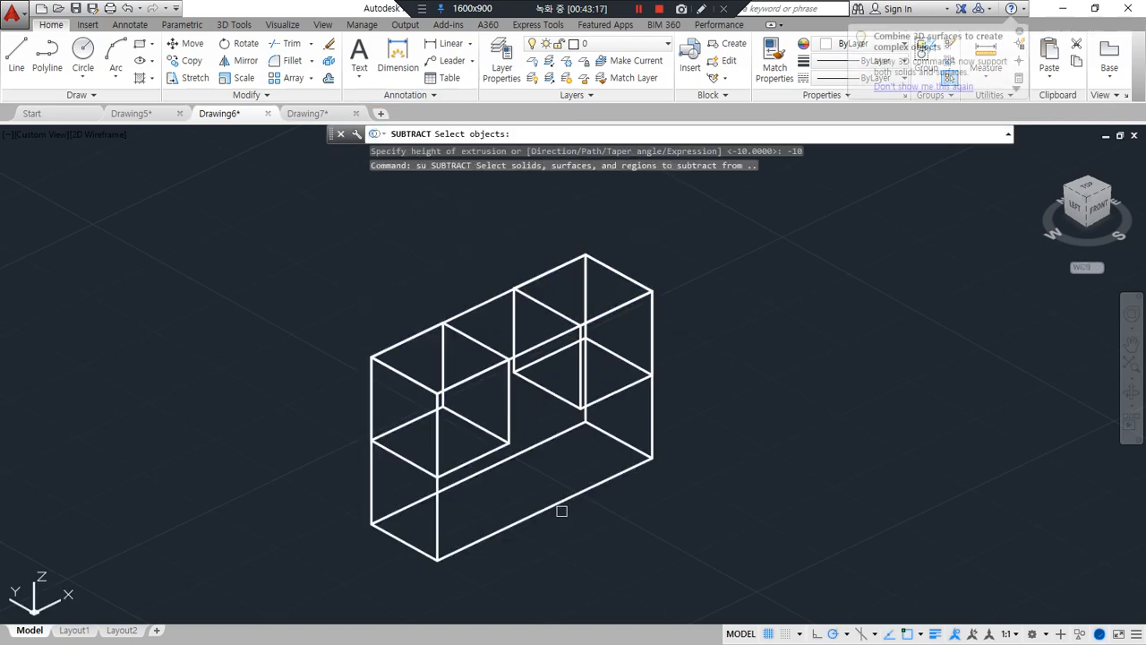
left_click(560, 502)
key("Return")
left_click(509, 429)
left_click(545, 387)
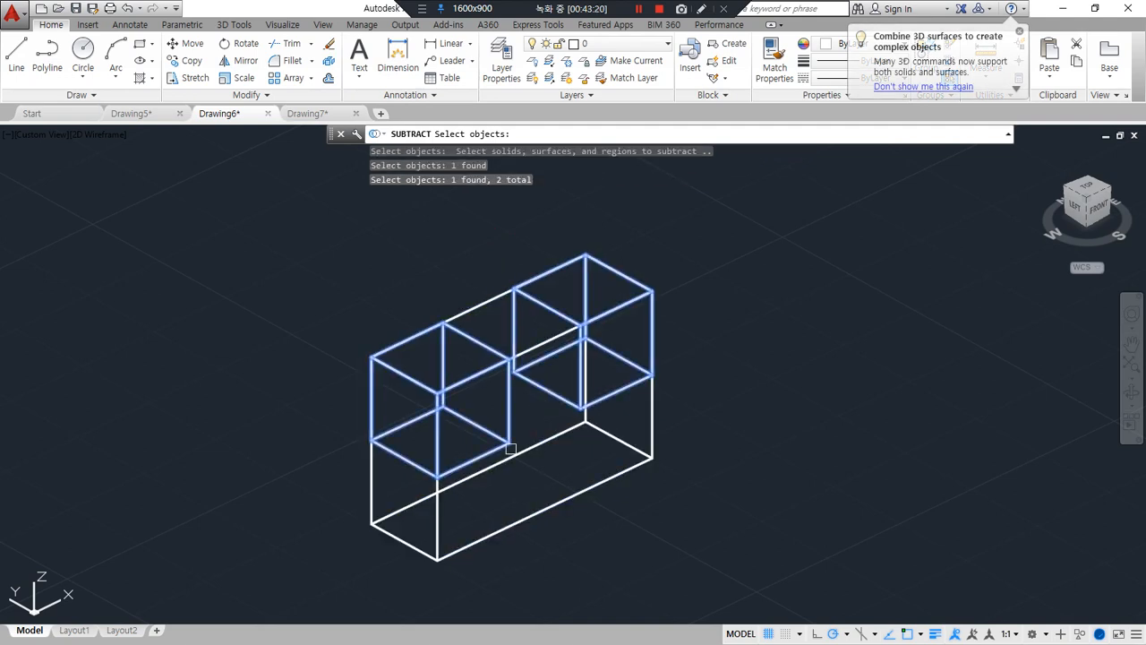
key("Return")
Draw a 10 by 10 rectangle on the bottom face of another uncut box, starting from a bottom corner at its near end
scroll(511, 447, "down", 8)
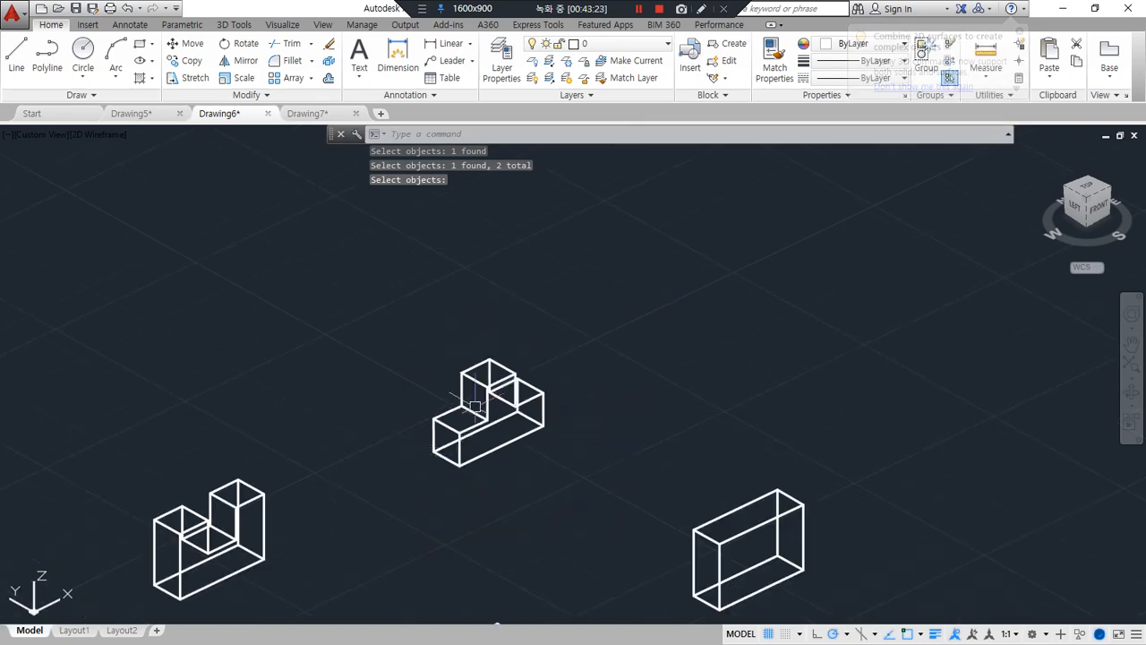
middle_click_drag(510, 448, 625, 263)
scroll(374, 439, "up", 8)
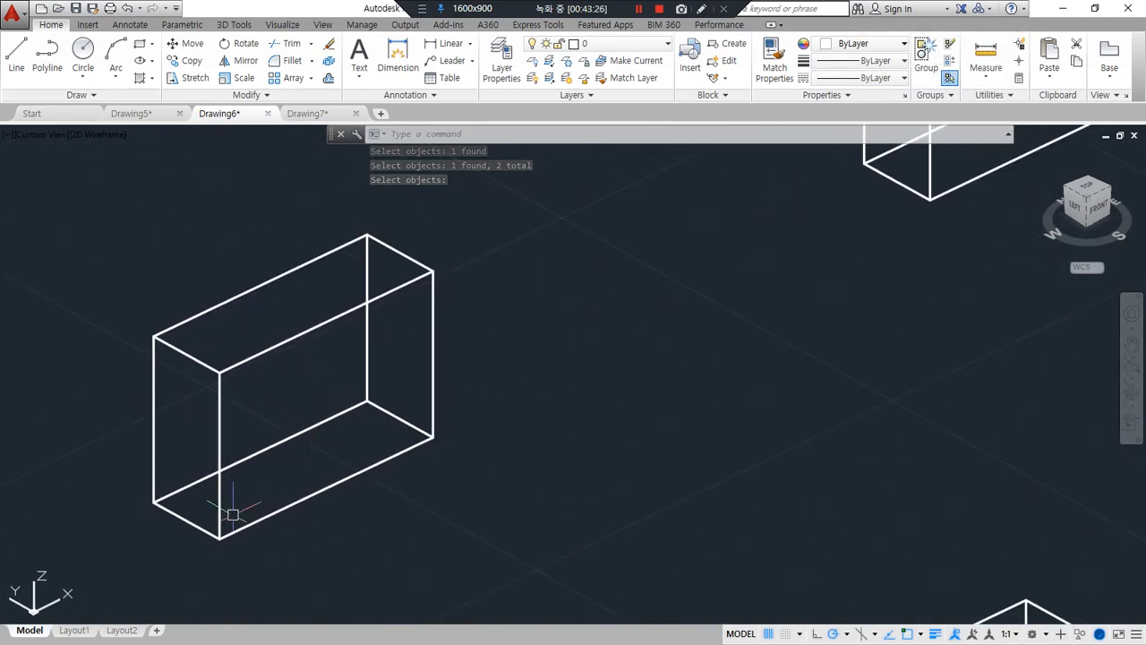
type("rec")
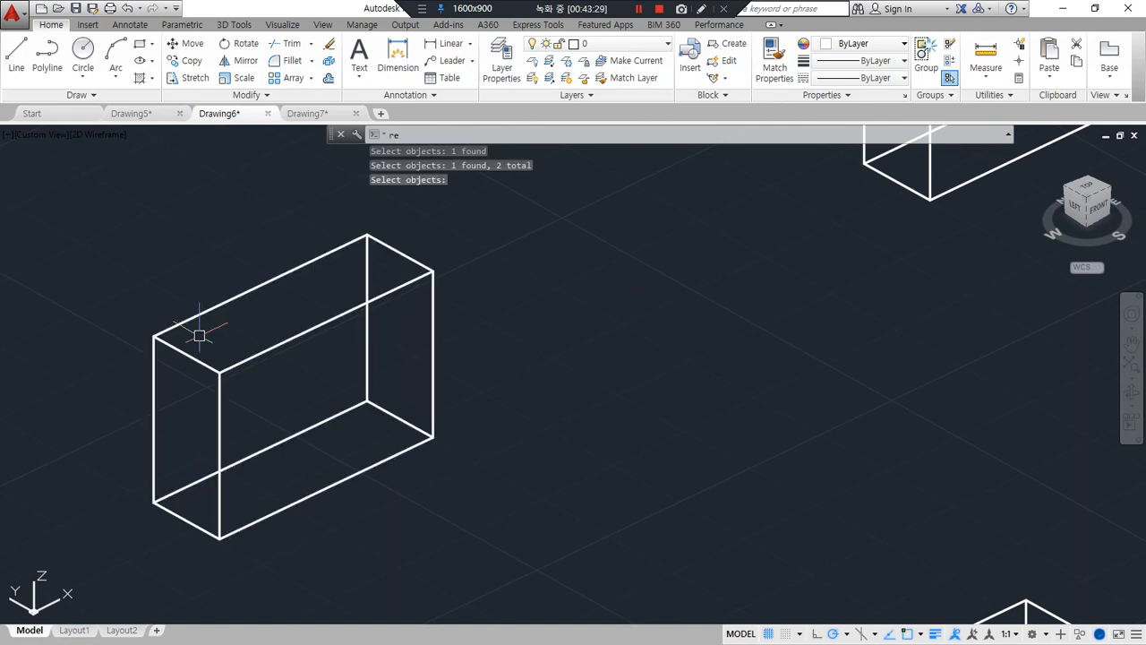
key("Return")
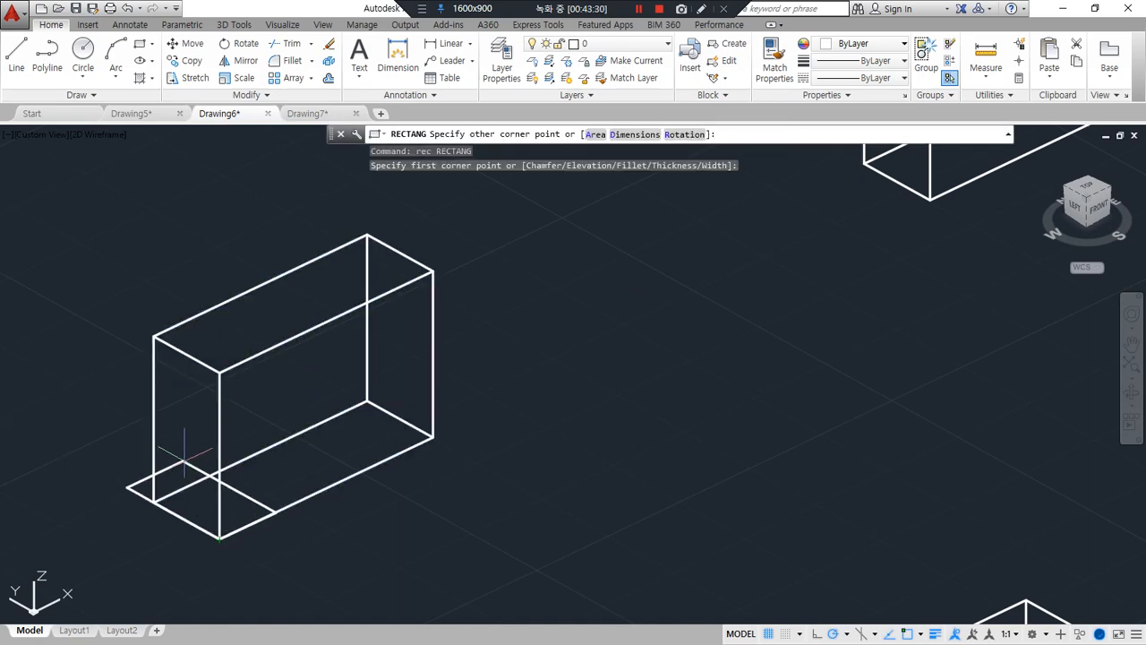
type("10,")
key("Return")
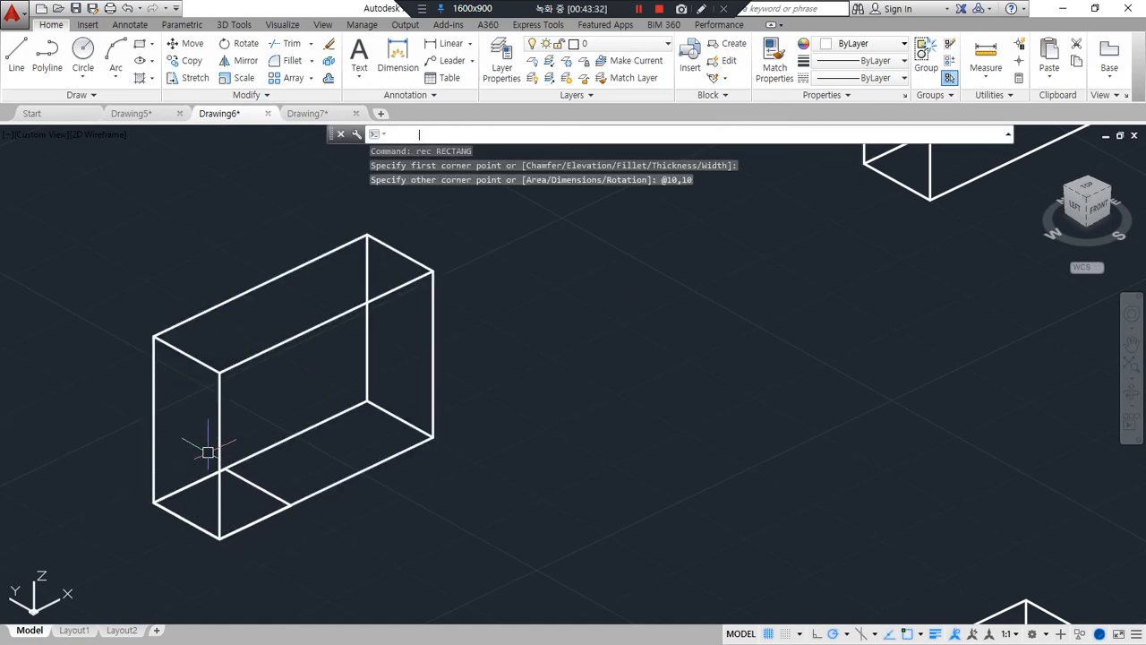
type("m")
key("Return")
left_click(256, 498)
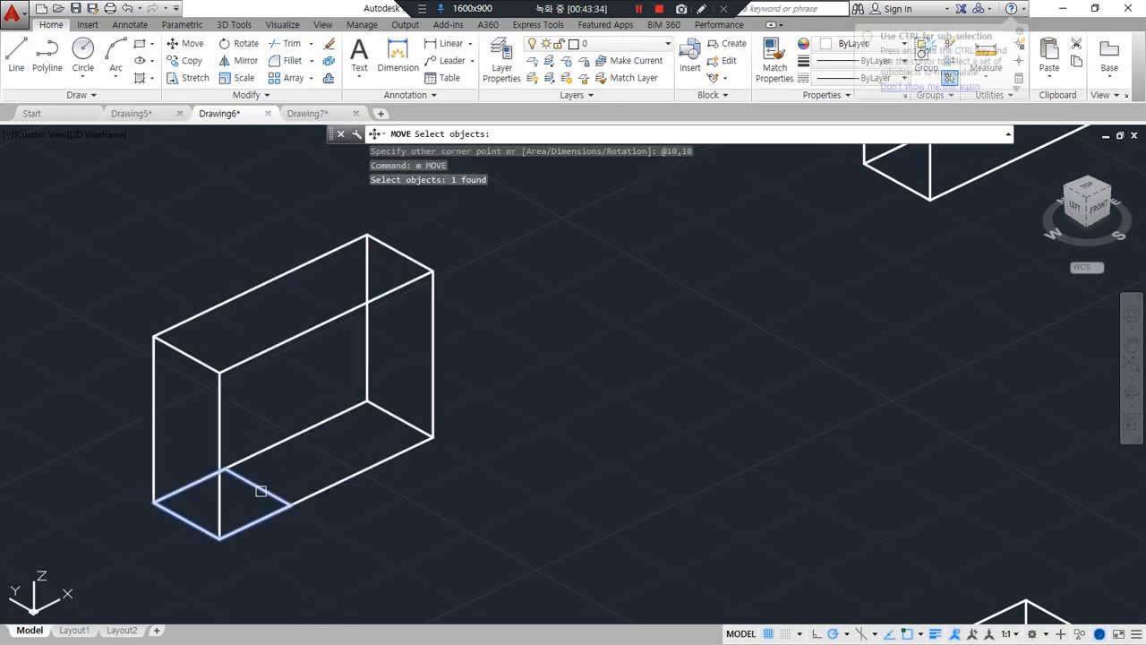
key("Escape")
Extrude the bottom rectangle upward with a height of 10
type("ext")
key("Return")
left_click(256, 498)
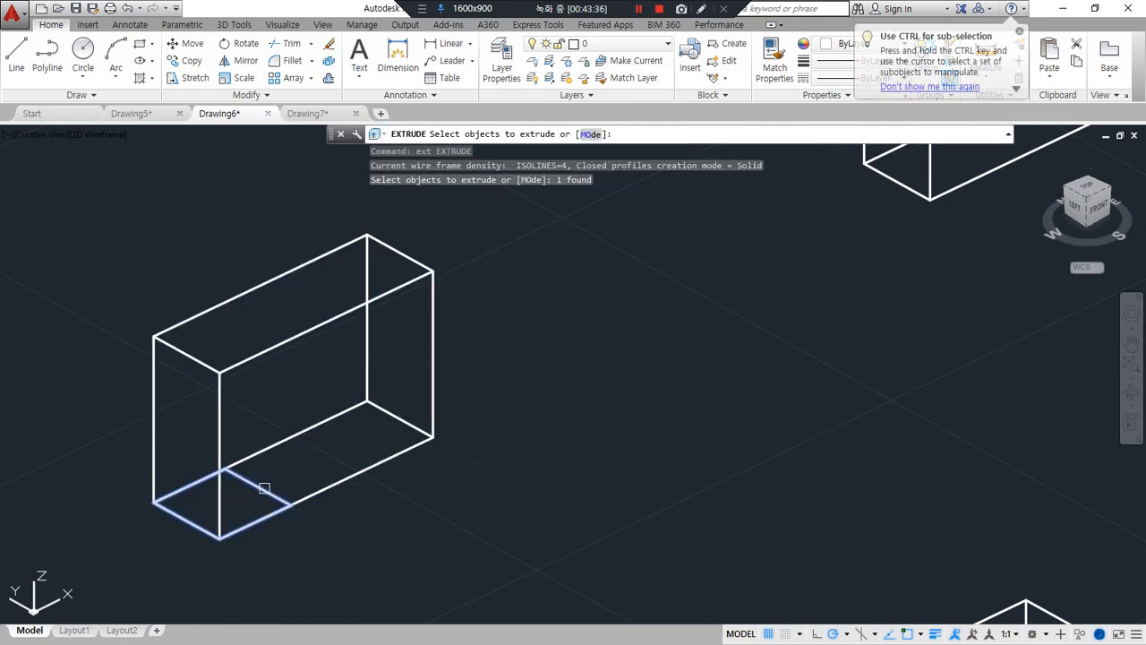
key("Return")
type("10")
key("Return")
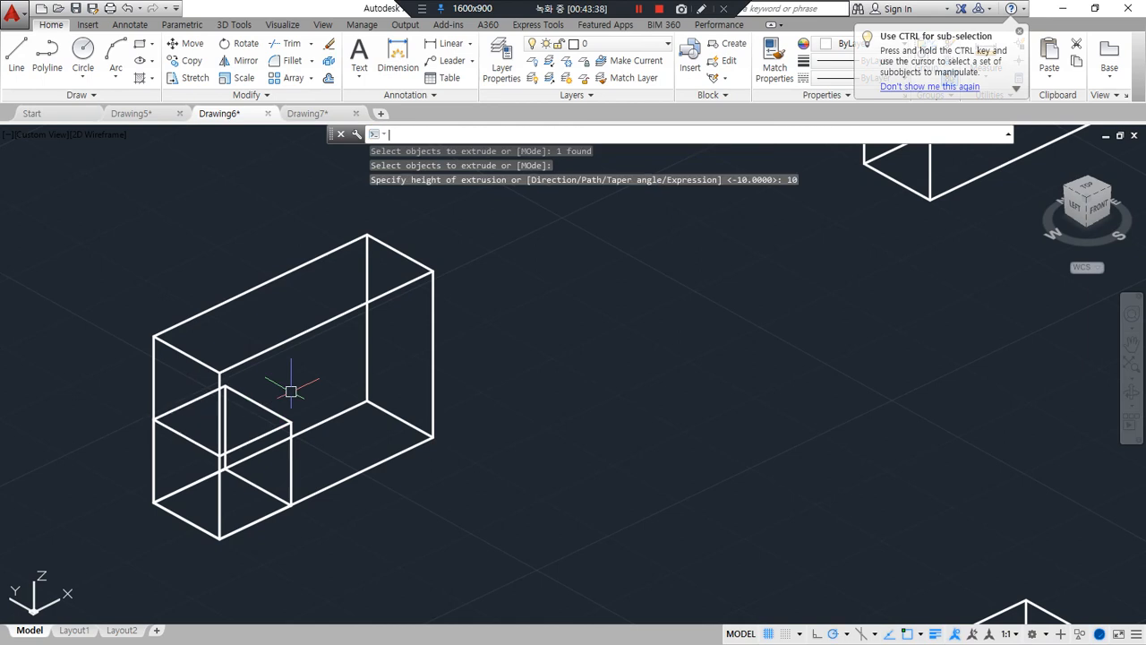
Move the cube up from the midpoint of its vertical edge to the midpoint of the box's matching vertical edge
type("m")
key("Return")
left_click(293, 478)
key("Return")
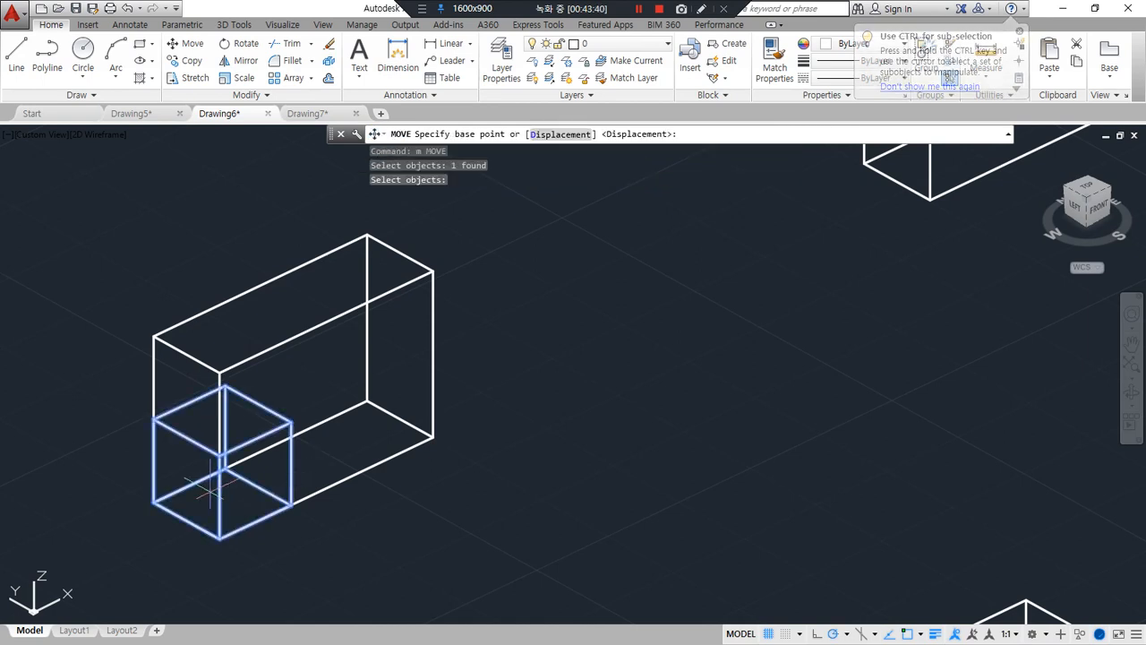
left_click(220, 483)
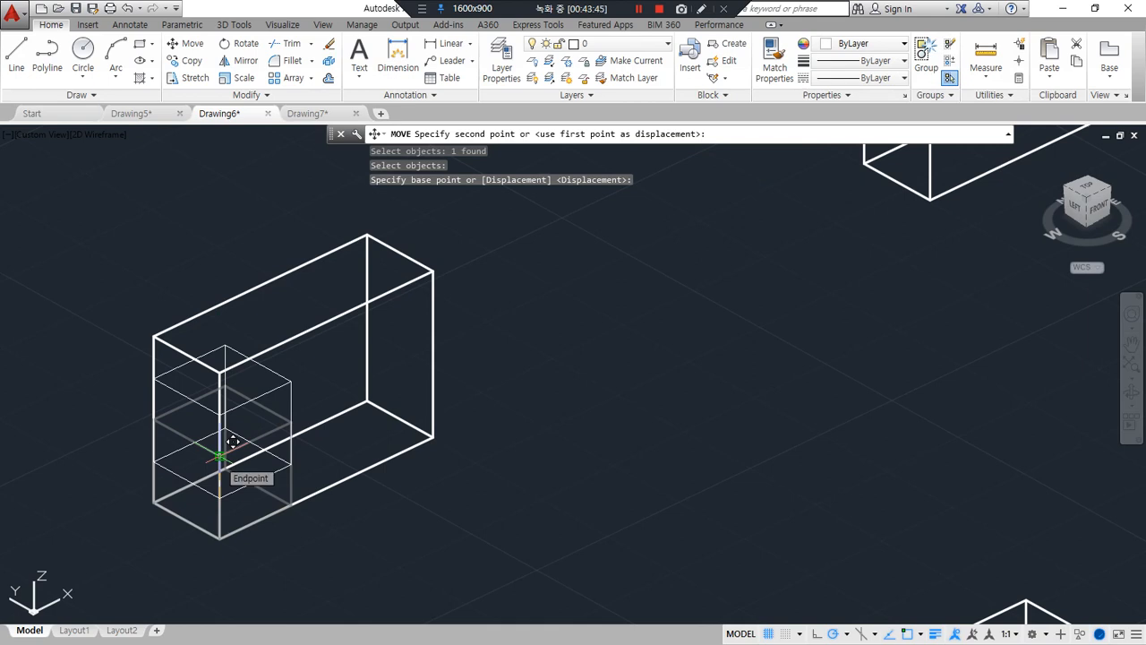
left_click(232, 442)
type("m")
key("Return")
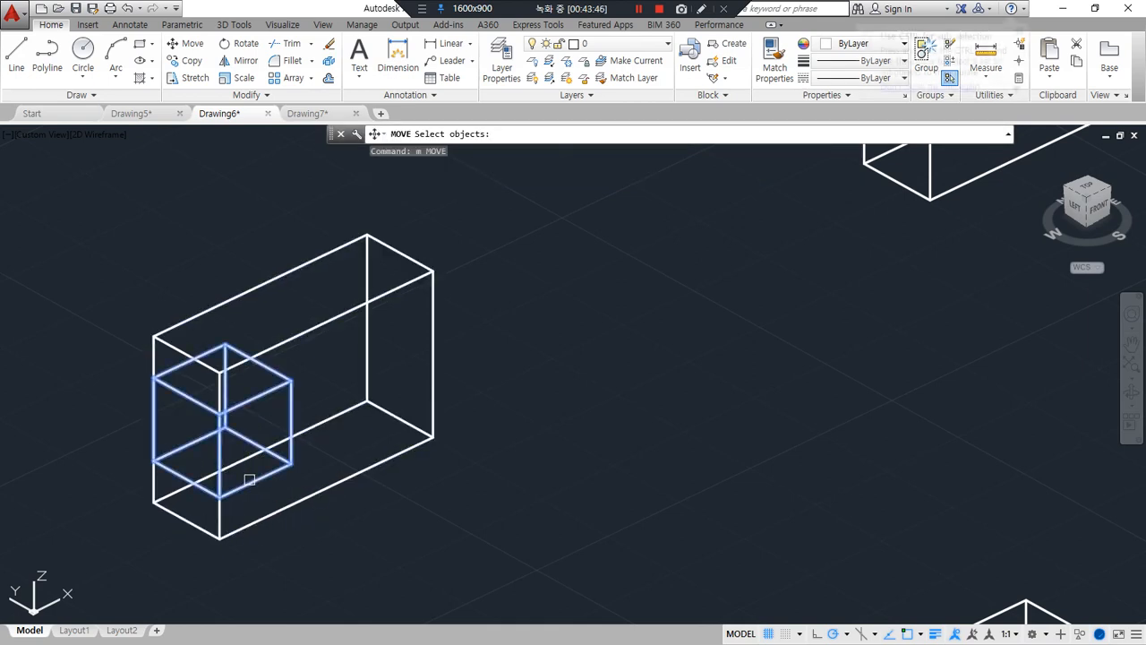
left_click(250, 480)
key("Return")
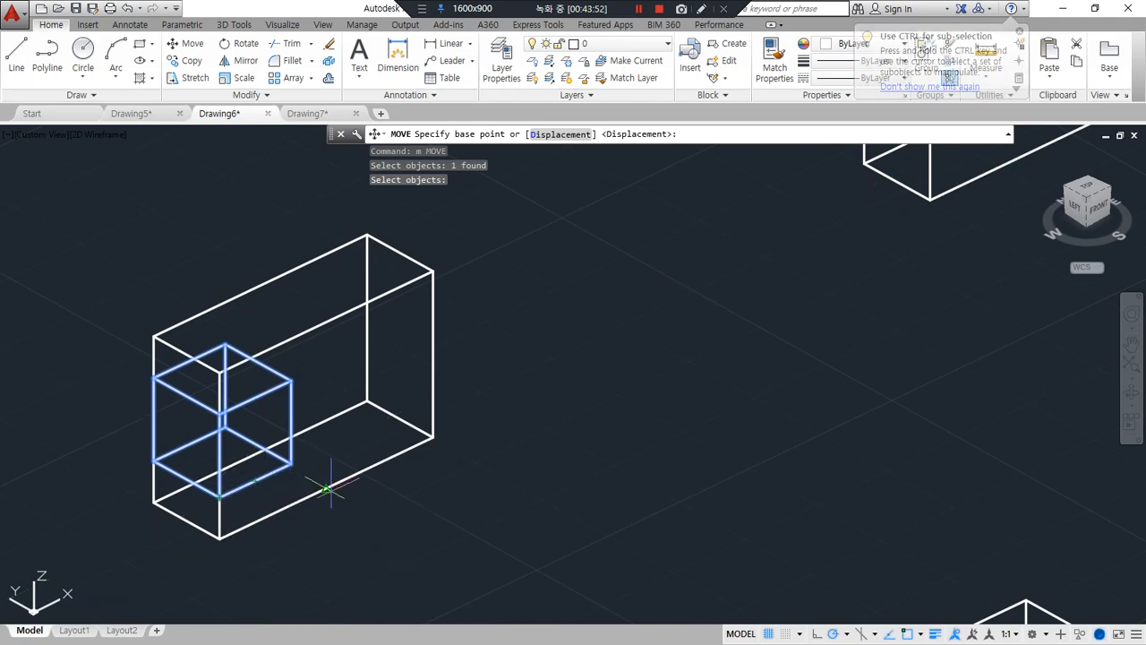
key("Escape")
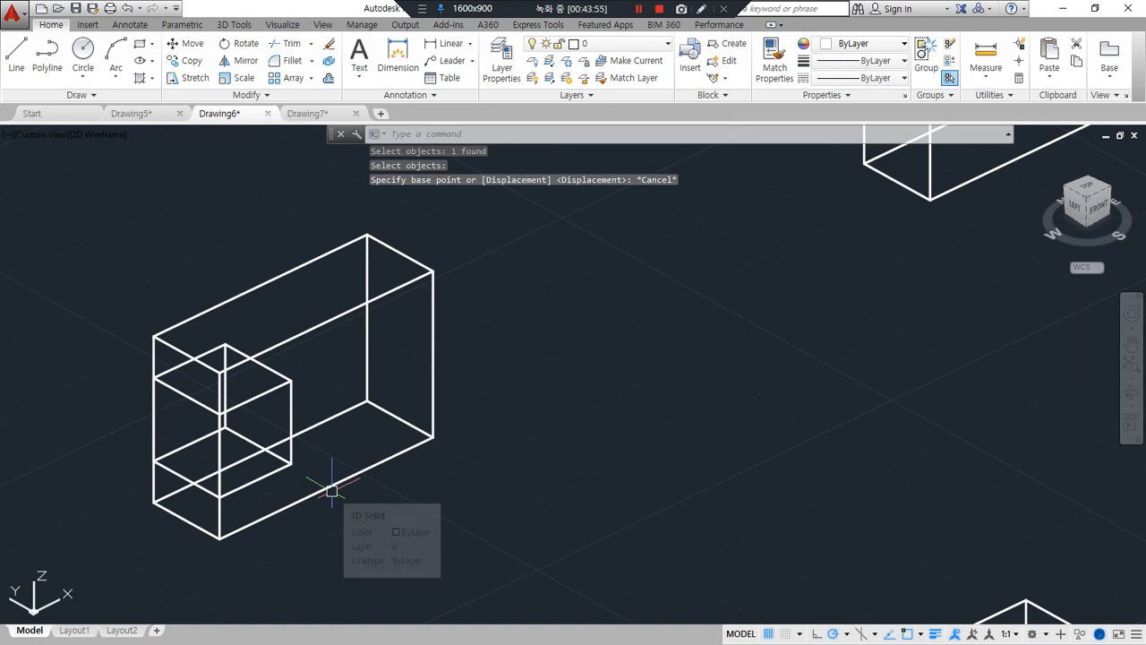
Draw a diagonal line across the box's front face and another across the cube's front face, corner to corner
type("l")
key("Return")
left_click(433, 271)
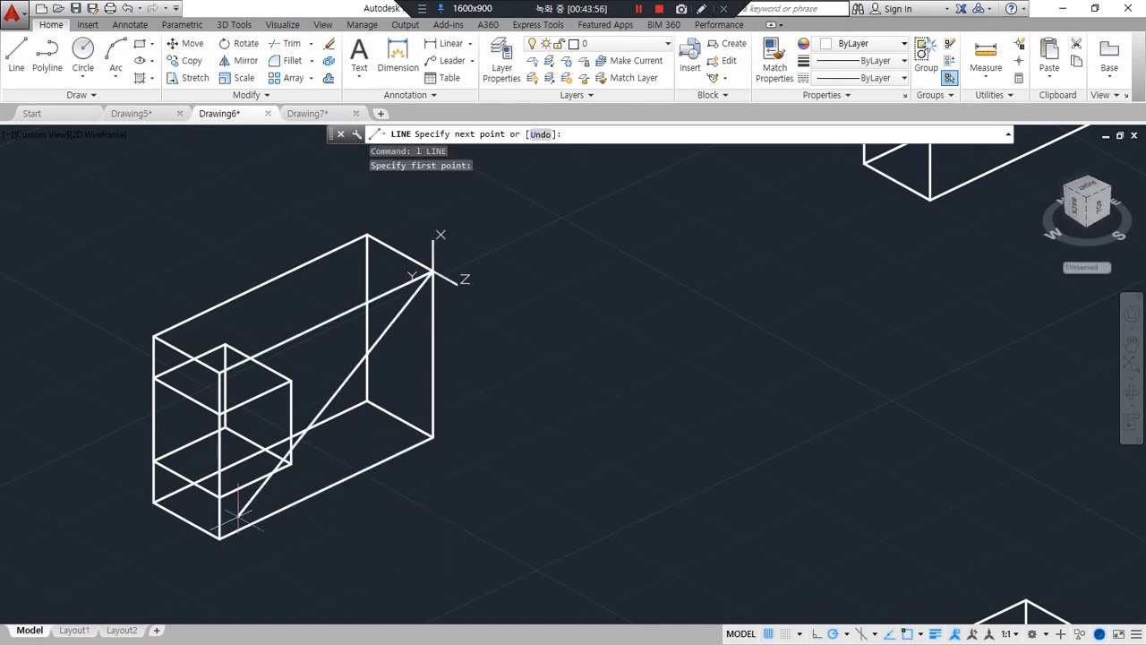
left_click(219, 537)
key("Return")
key("Return")
left_click(290, 382)
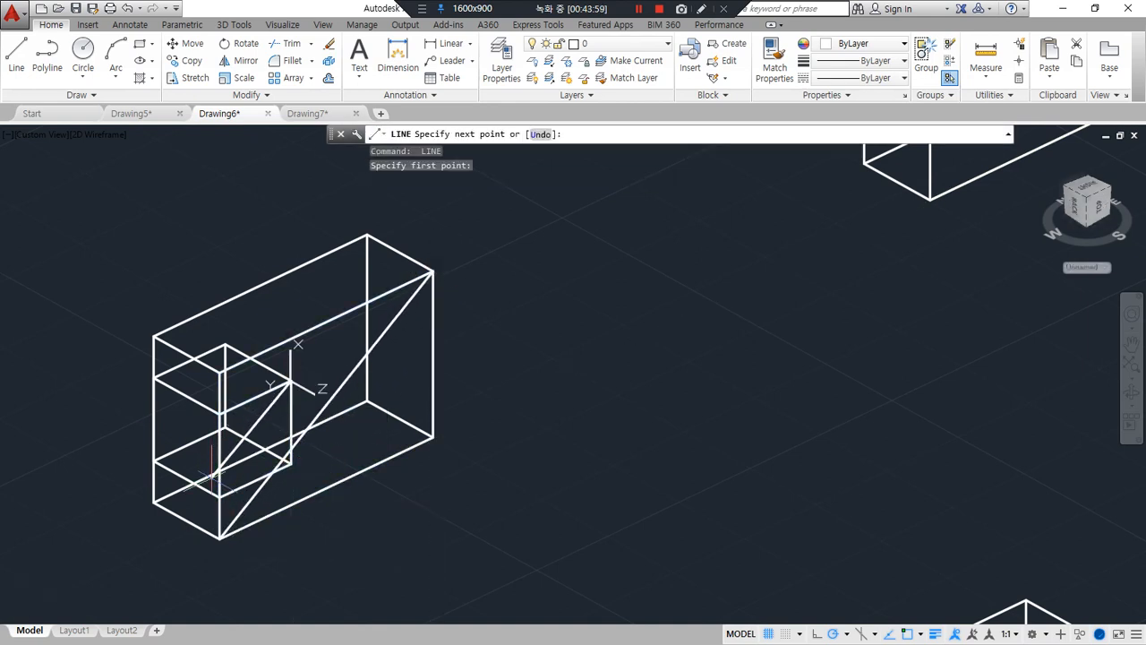
left_click(219, 495)
Move the cube with its diagonal from that diagonal's midpoint to the midpoint of the box's diagonal
key("Return")
type("m")
key("Return")
left_click(251, 486)
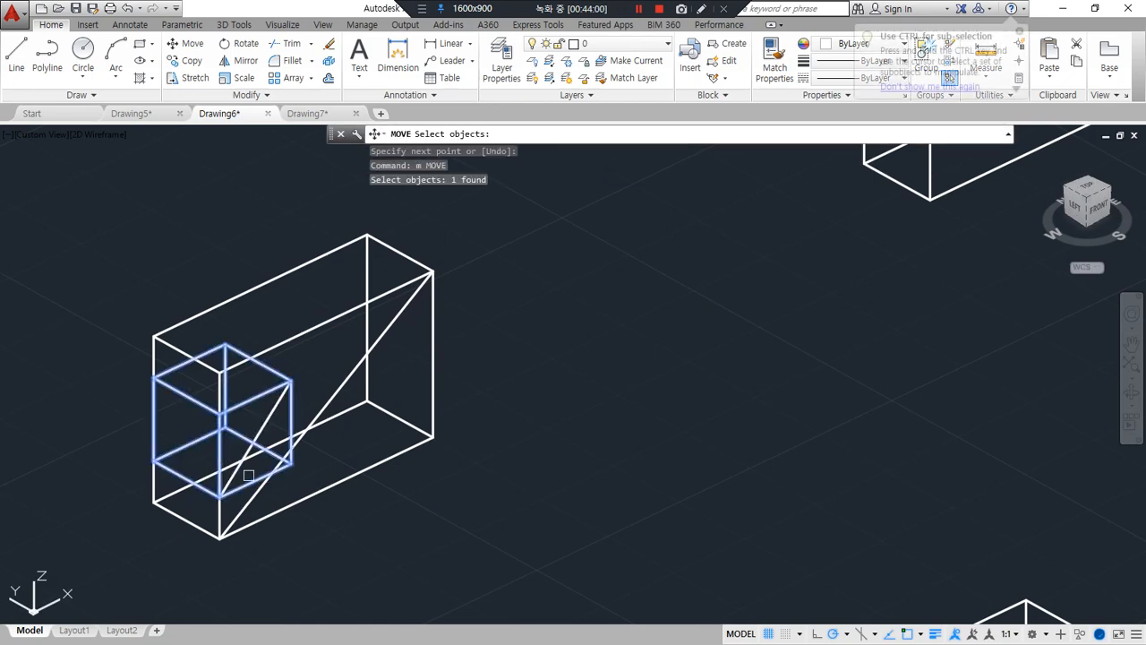
left_click(255, 438)
key("Return")
left_click(272, 419)
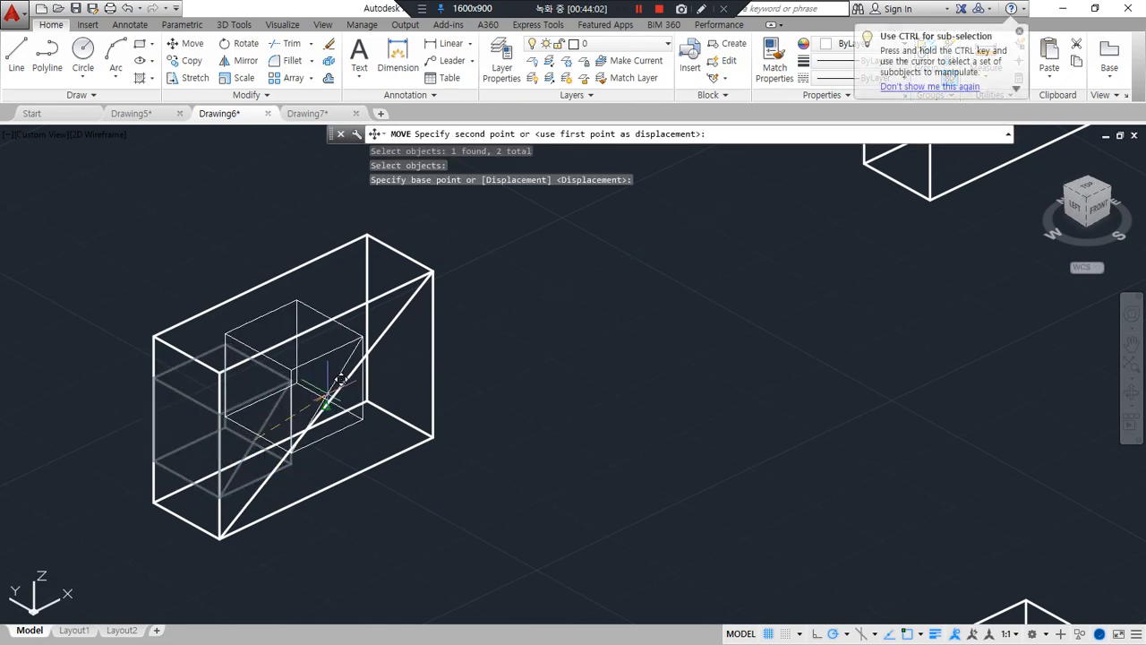
left_click(328, 392)
Erase the two diagonal helper lines on the front faces of the box and cube
left_click(333, 400)
left_click(380, 339)
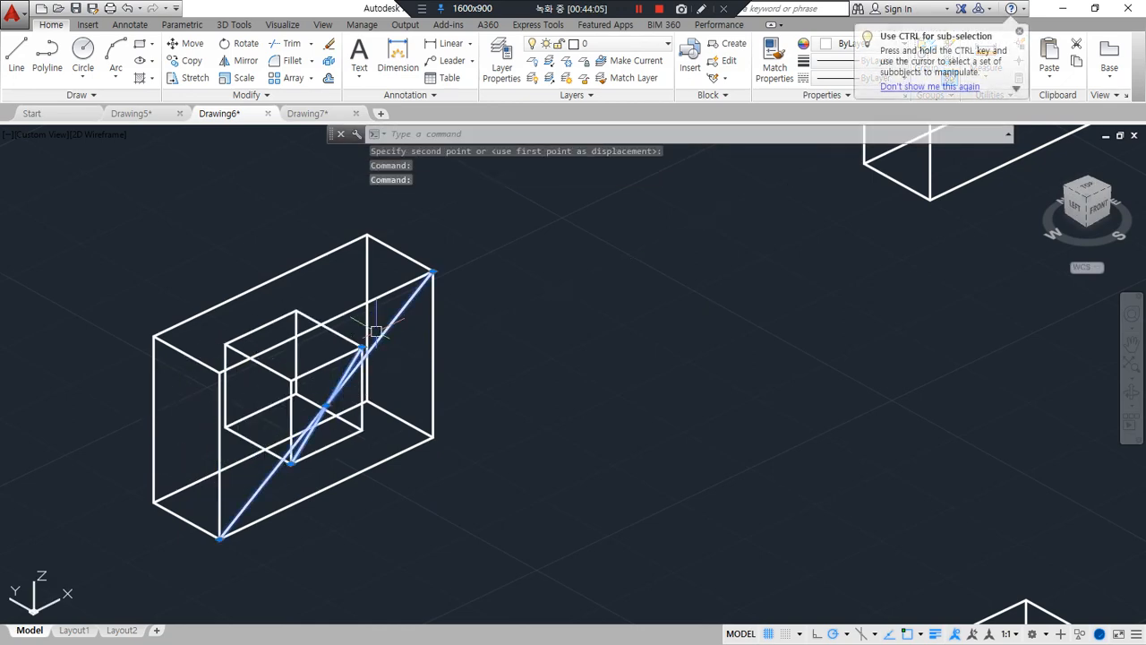
type("e")
key("Return")
Subtract the centred cube from the box to cut a square hole through its middle
type("su")
key("Return")
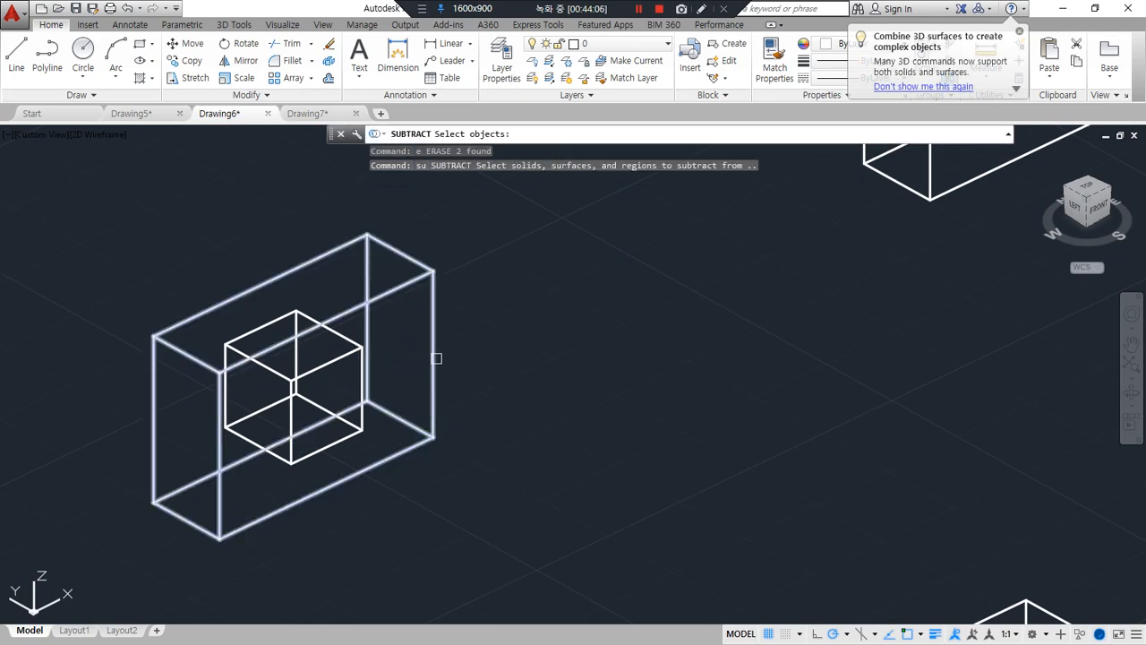
left_click(434, 356)
key("Return")
left_click(345, 371)
key("Return")
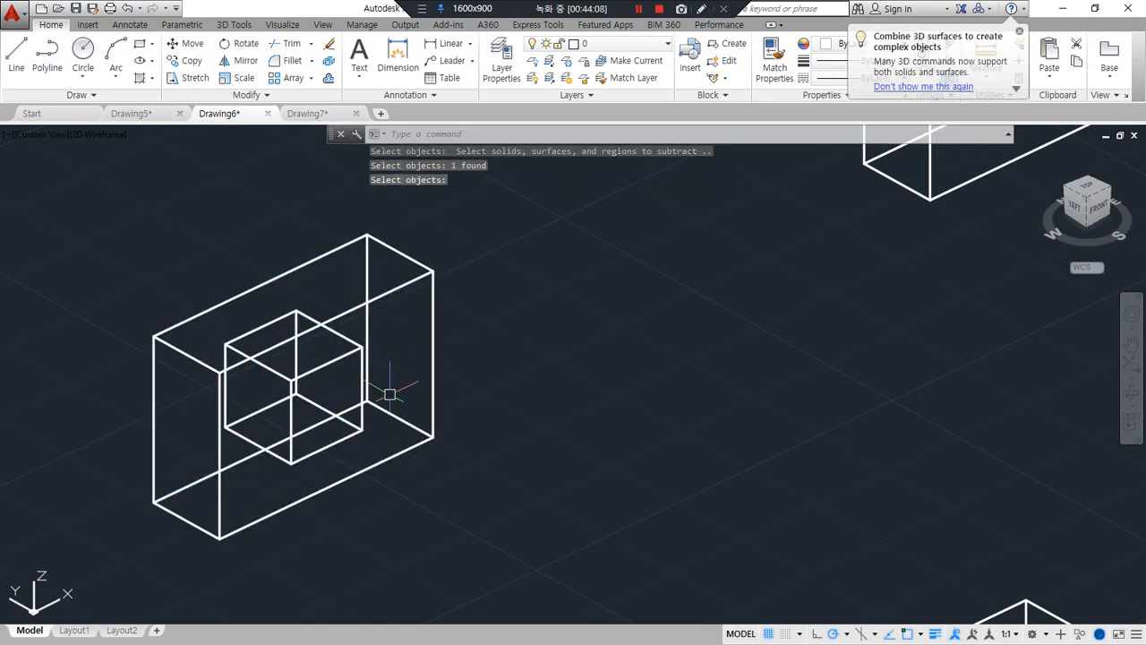
Examine the square hole in the Shades of Gray visual style and return to 2D wireframe
type("sha")
key("Return")
type("g")
key("Return")
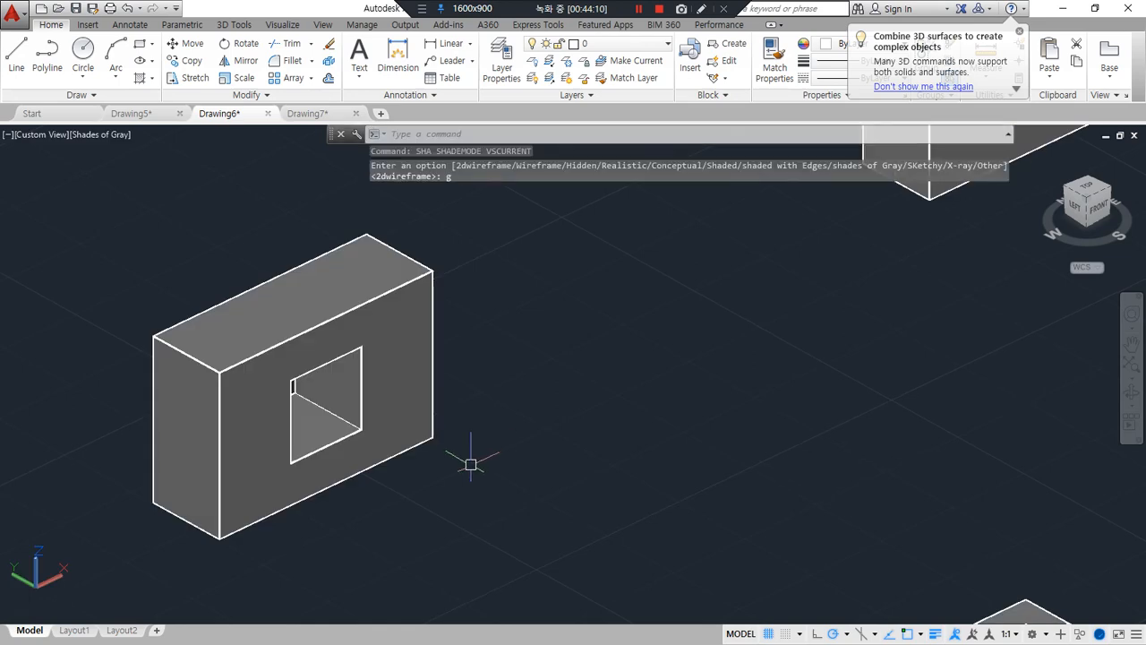
middle_click_drag(468, 463, 289, 520, "shift")
type("sha")
key("Return")
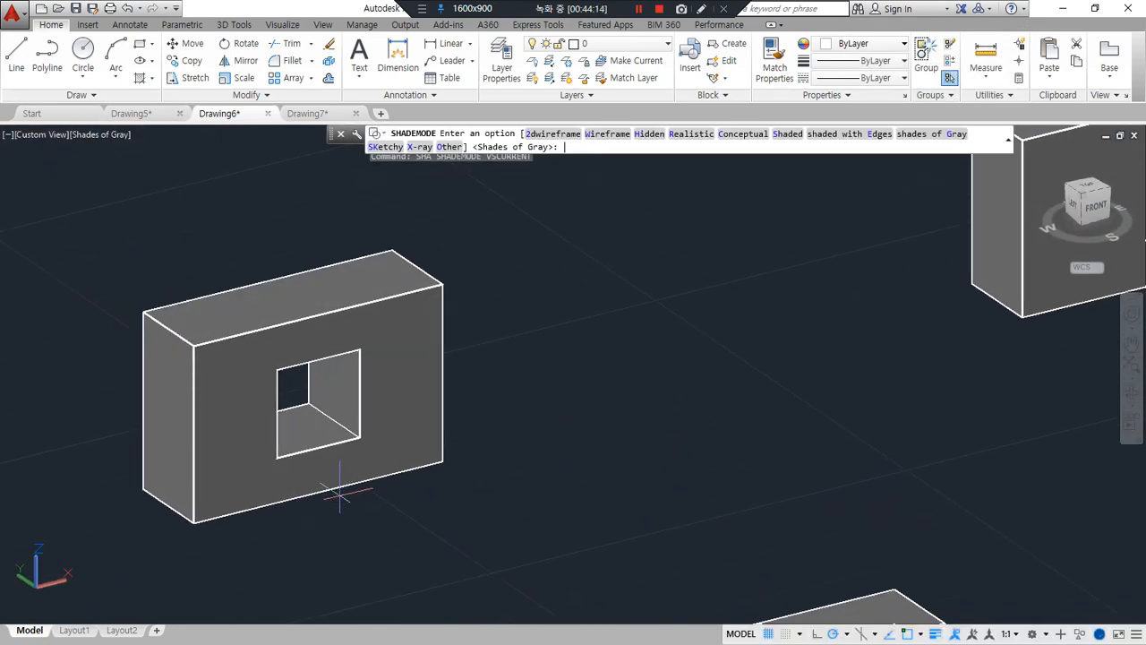
type("2d")
key("Return")
Bring the uncut box next to the one with the square hole into close view
scroll(531, 409, "up", 2)
middle_click_drag(531, 409, 406, 456)
scroll(262, 507, "down", 5)
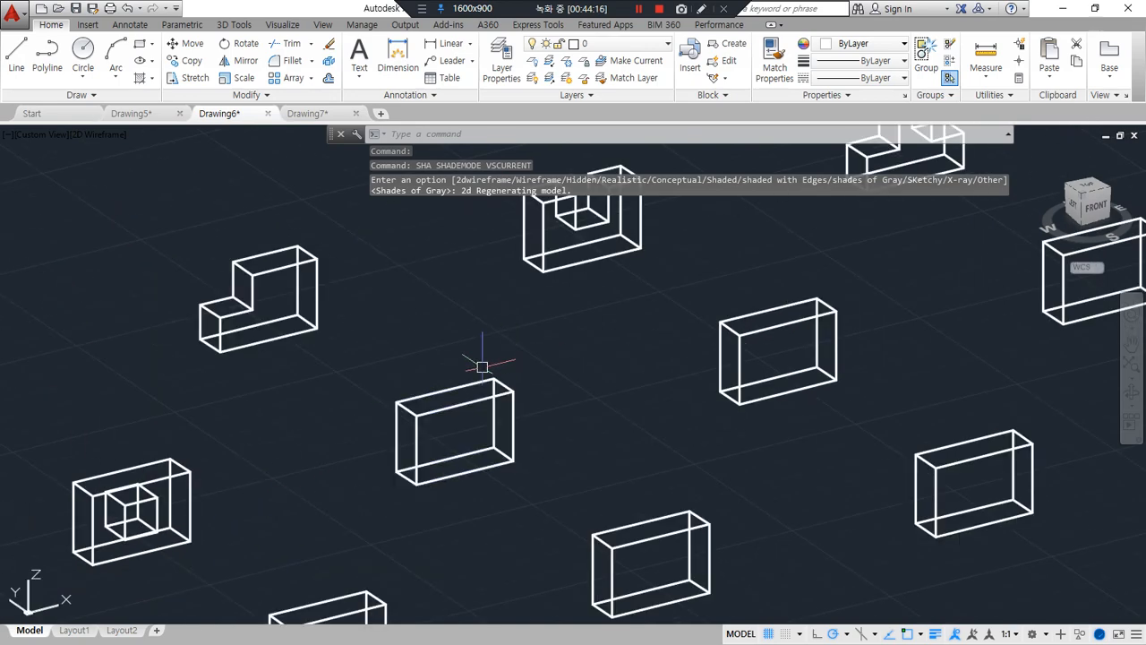
scroll(463, 417, "up", 4)
middle_click_drag(468, 422, 420, 467, "shift")
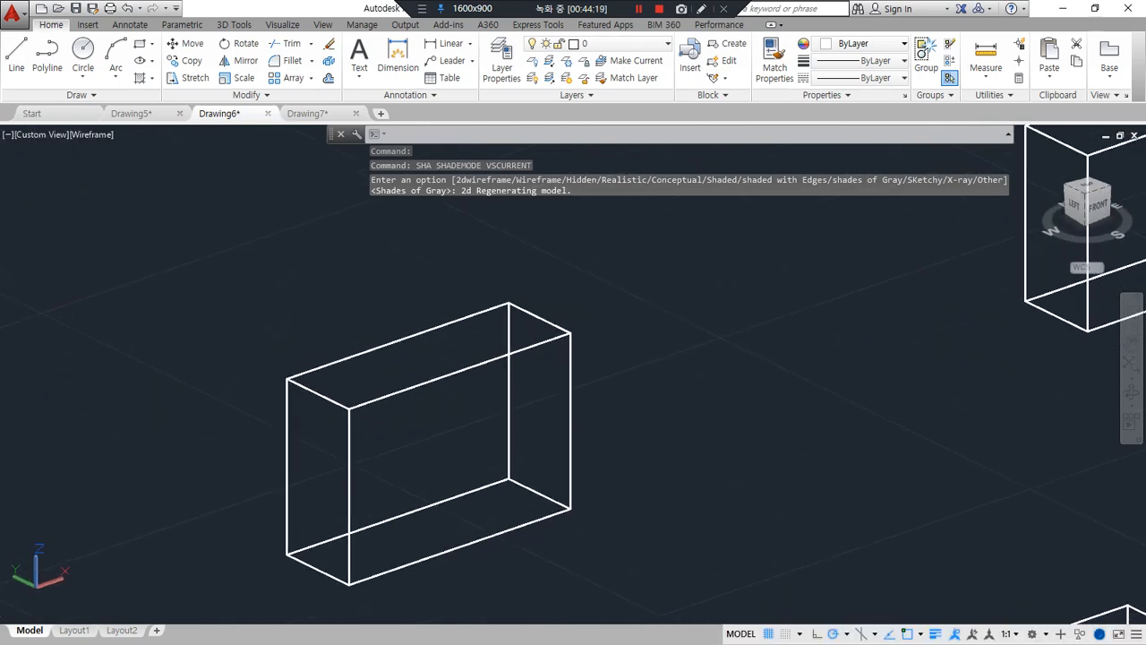
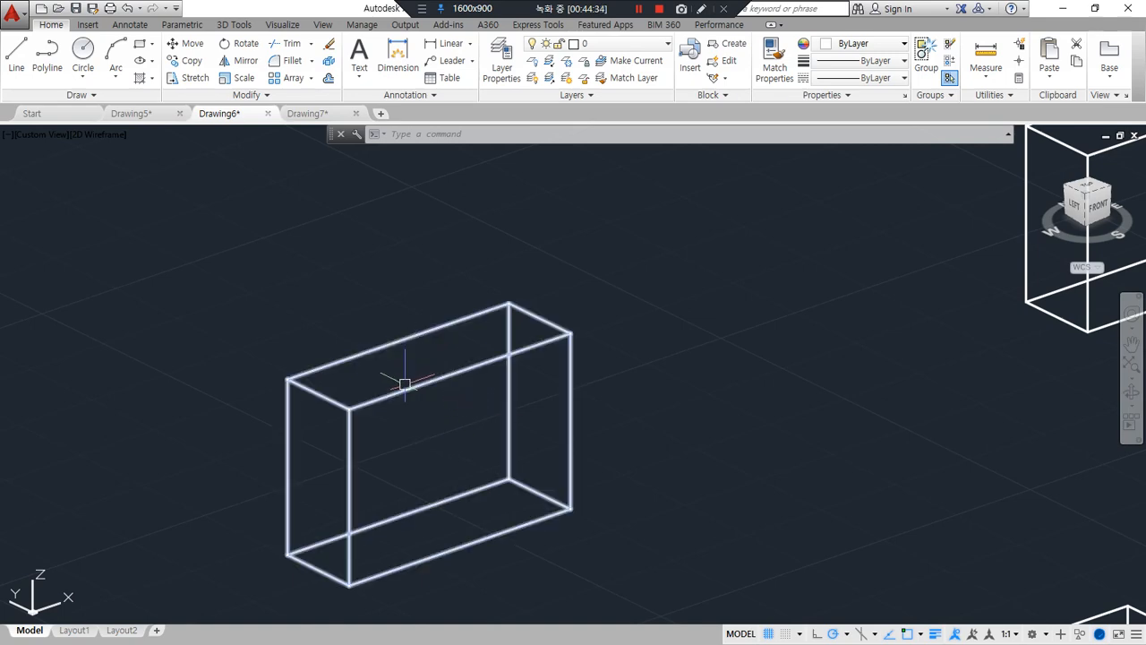
Align the UCS to the box's long front face, with its origin at the lower-left corner and X along the bottom edge
type("ucs")
key("Return")
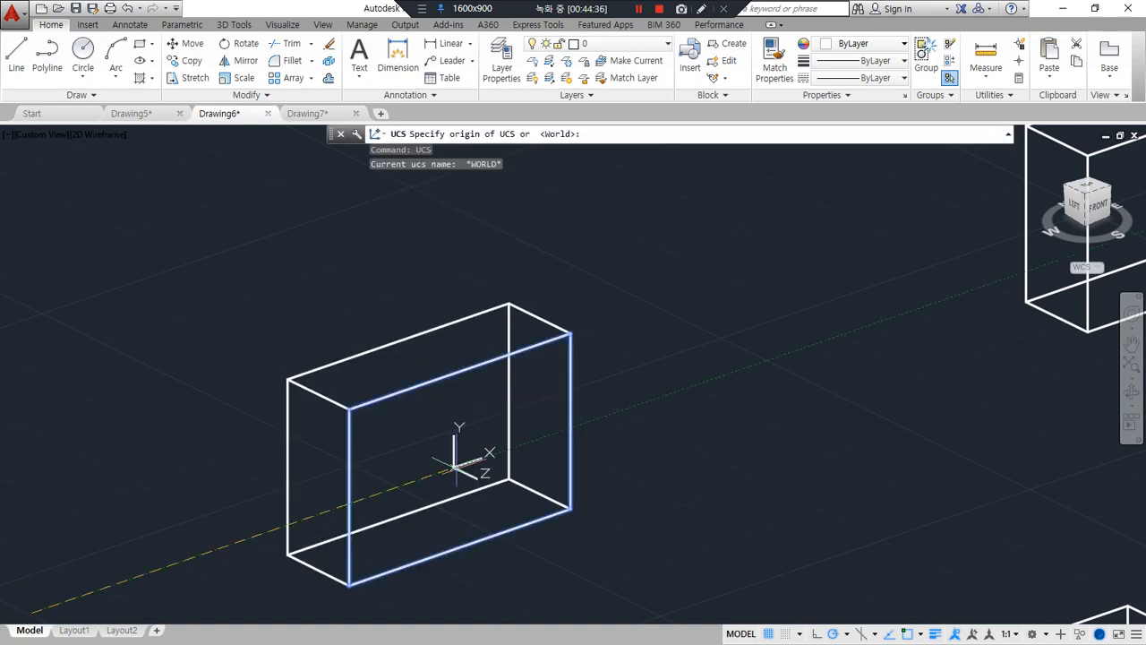
left_click(349, 583)
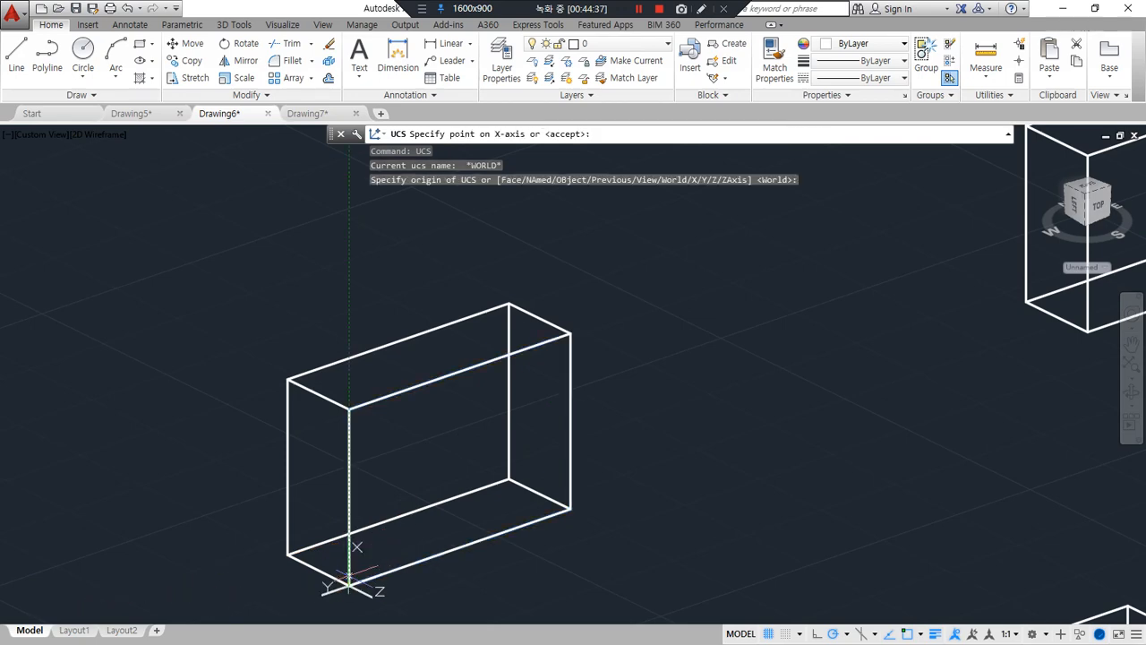
left_click(569, 507)
left_click(349, 409)
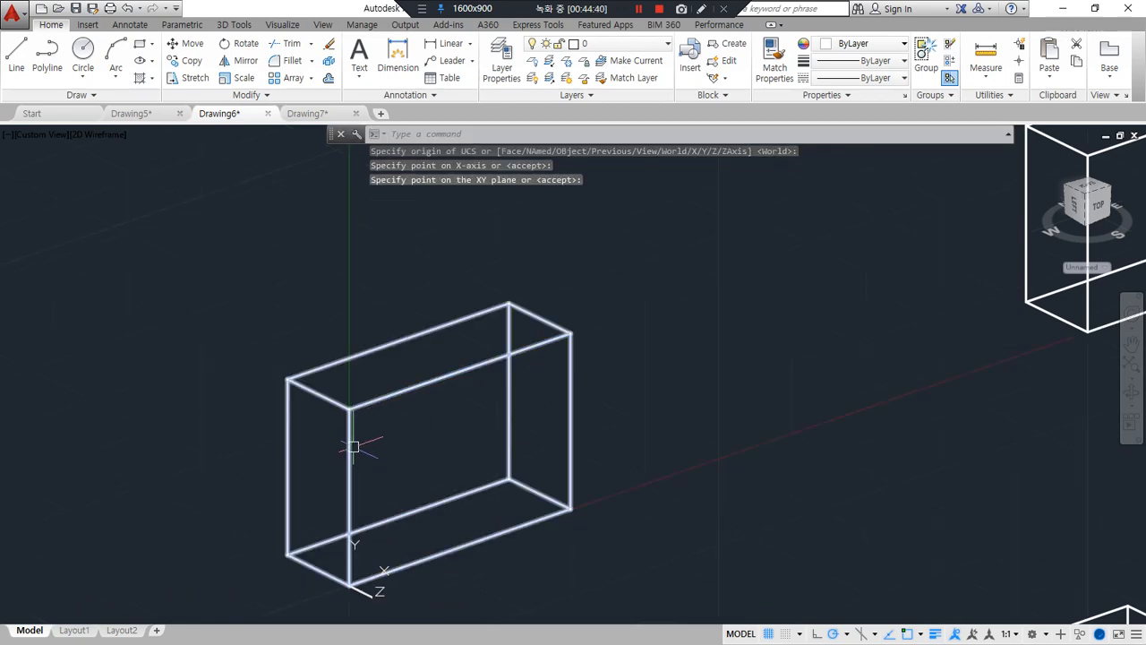
Draw a closed triangular polyline on the front face, joining the left and top edge midpoints with the upper-left corner
type("pl")
key("Return")
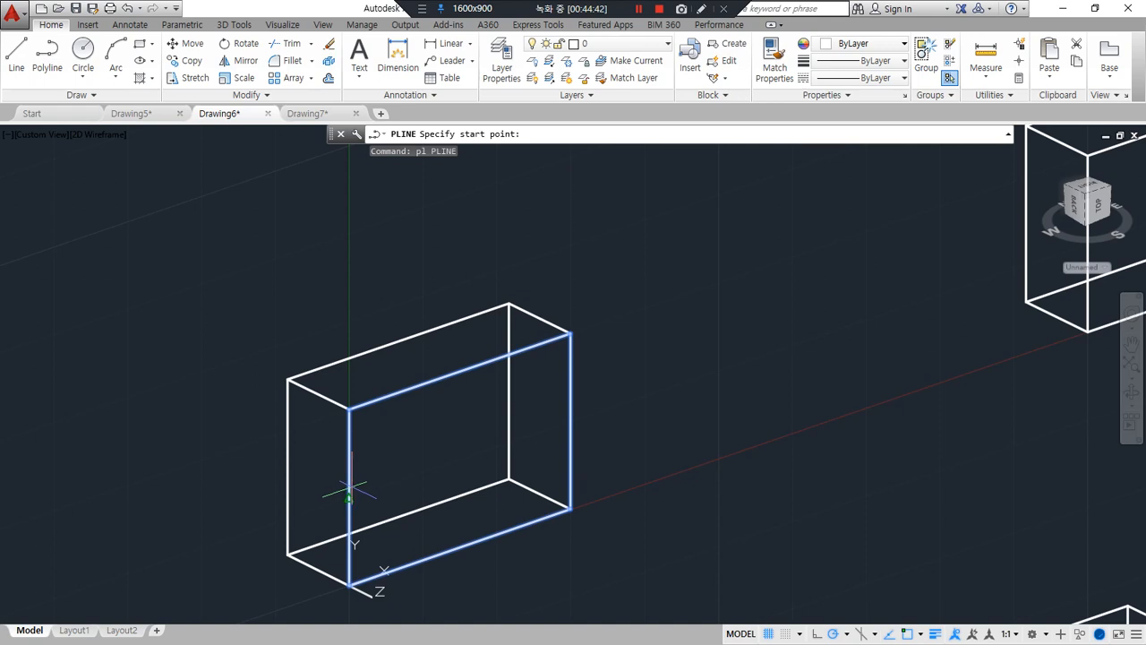
left_click(350, 493)
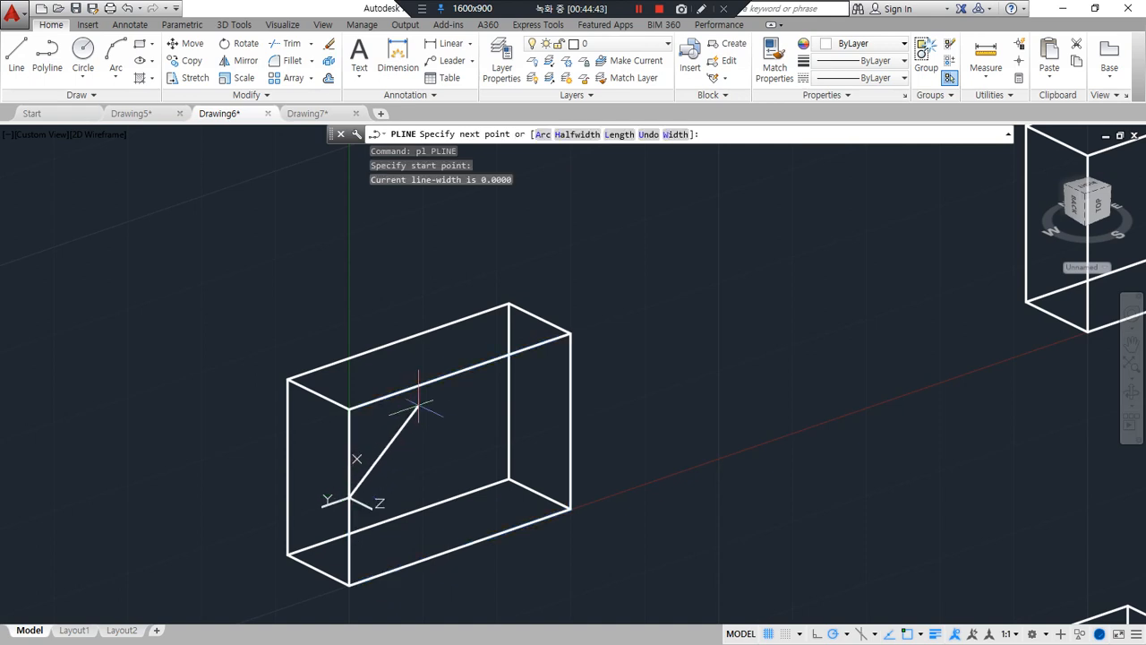
left_click(349, 409)
type("c")
key("Return")
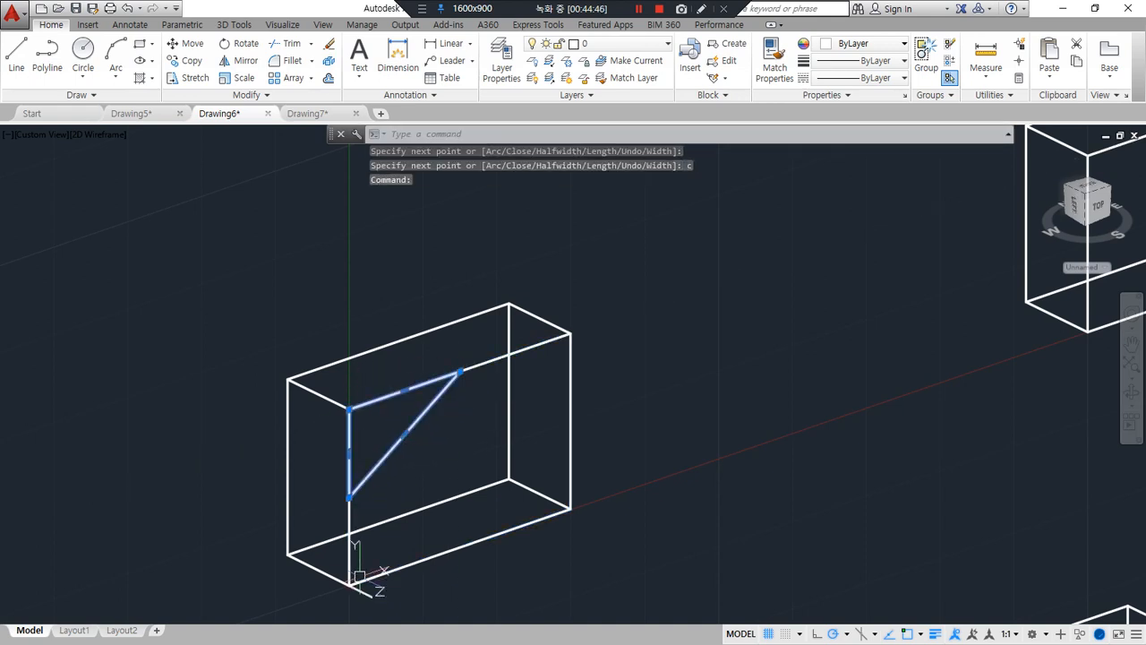
Extrude the triangle through the full thickness of the box to its back corner
type("ext")
key("Return")
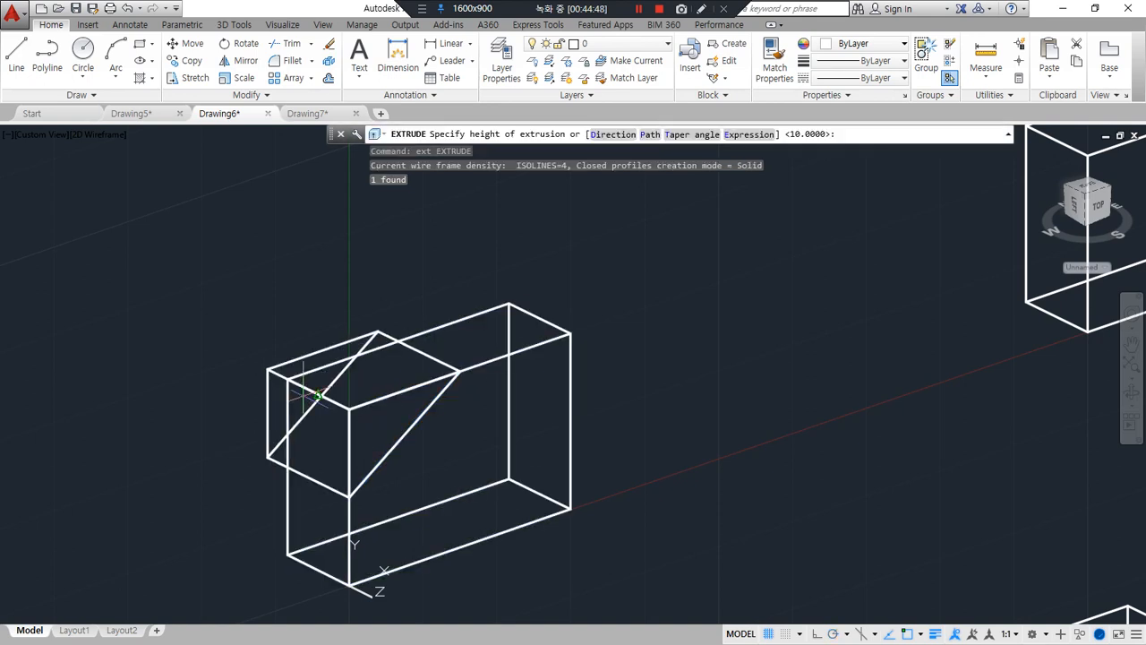
left_click(286, 384)
Subtract the triangular prism from the box to bevel its upper-left corner
type("su")
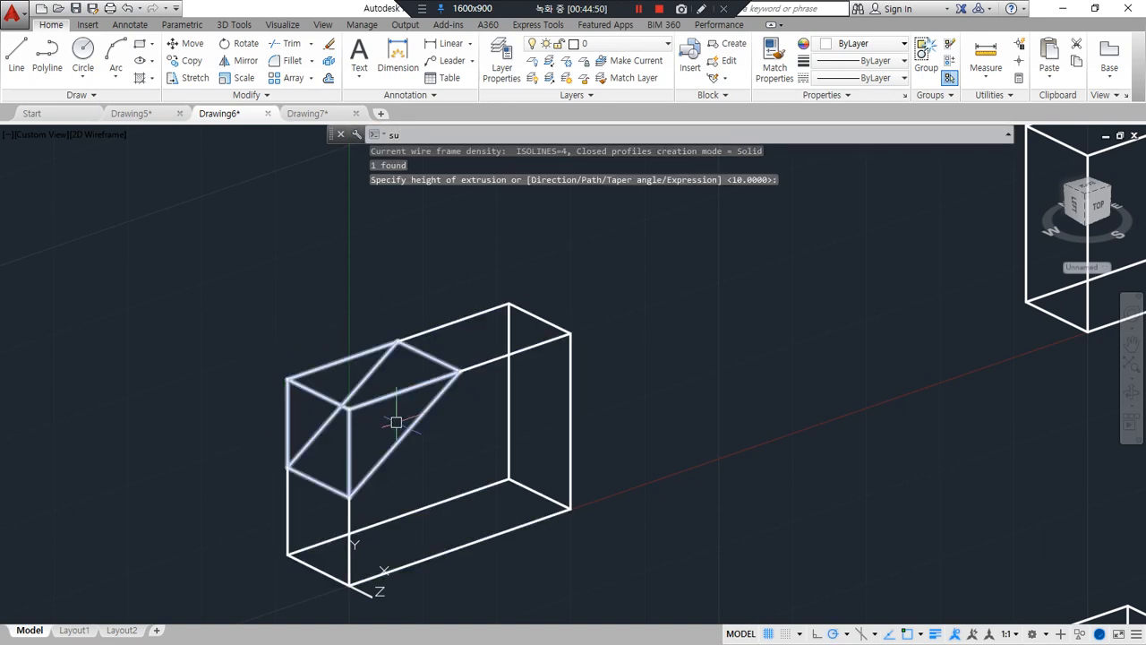
key("Return")
left_click(488, 365)
key("Return")
left_click(430, 414)
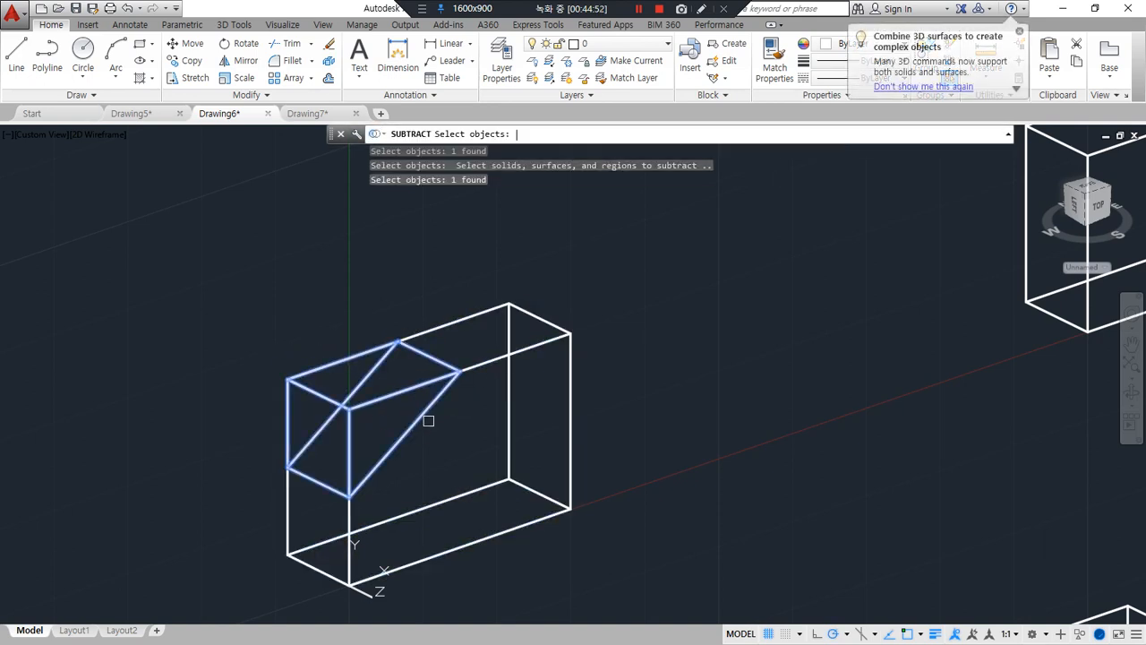
key("Return")
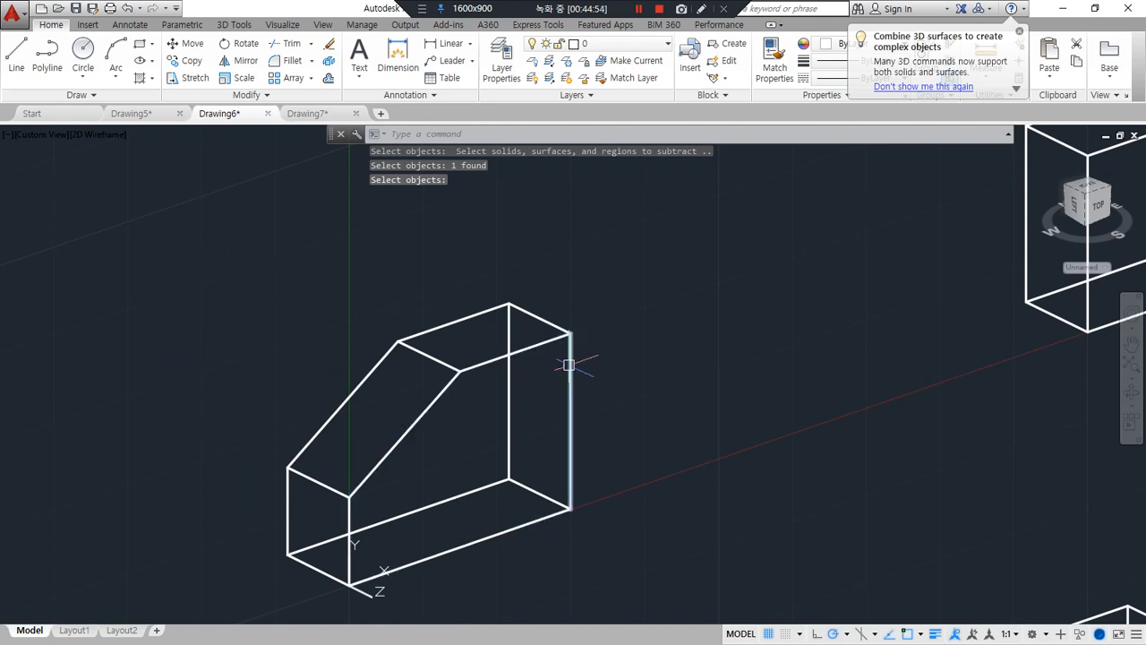
Undo the subtraction, the extrusion and the triangular polyline
key("ctrl+z")
key("ctrl+z")
key("ctrl+z")
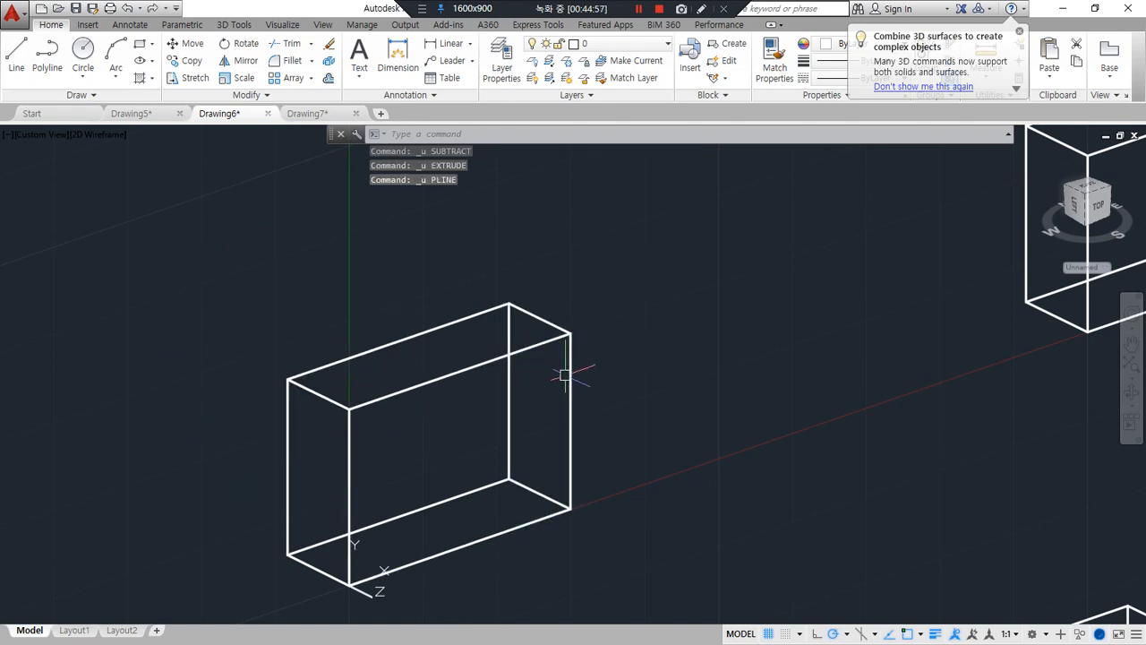
Set a sloped UCS through the midpoints of the narrow end face's two vertical edges and the rear top edge
type("ucs")
key("Return")
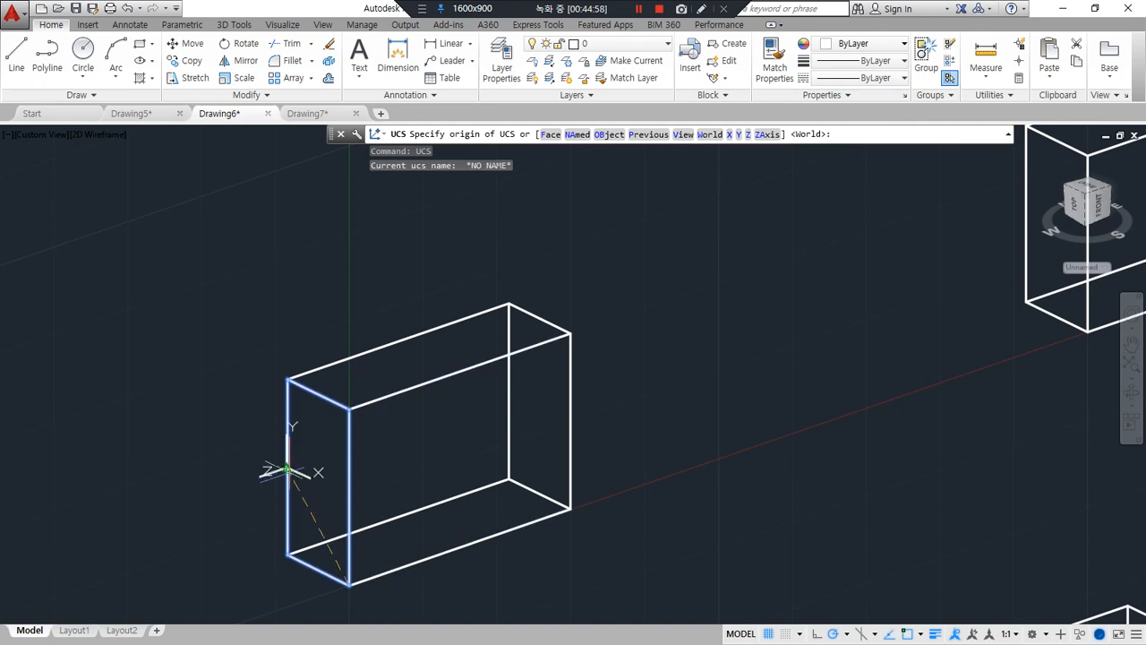
left_click(287, 470)
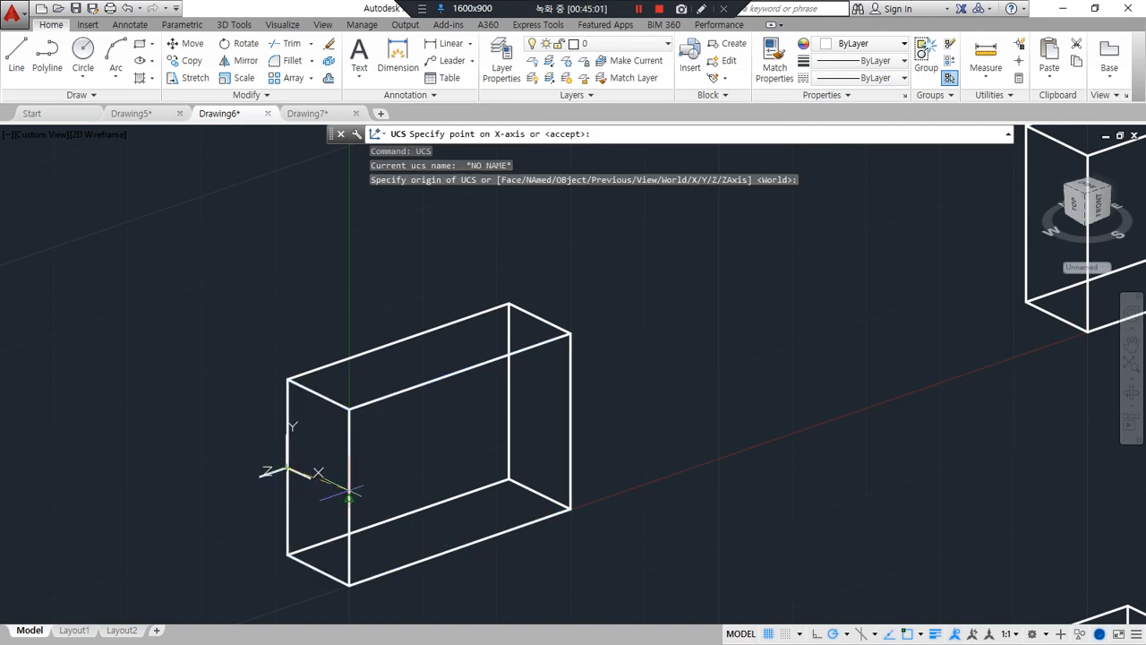
left_click(348, 493)
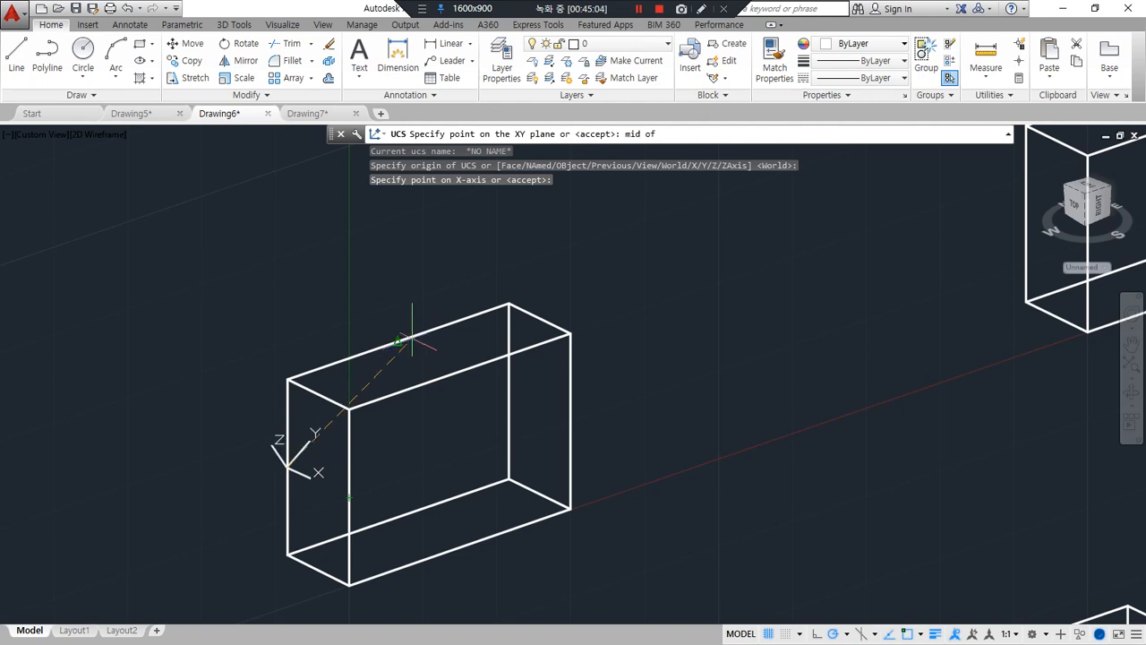
left_click(409, 335)
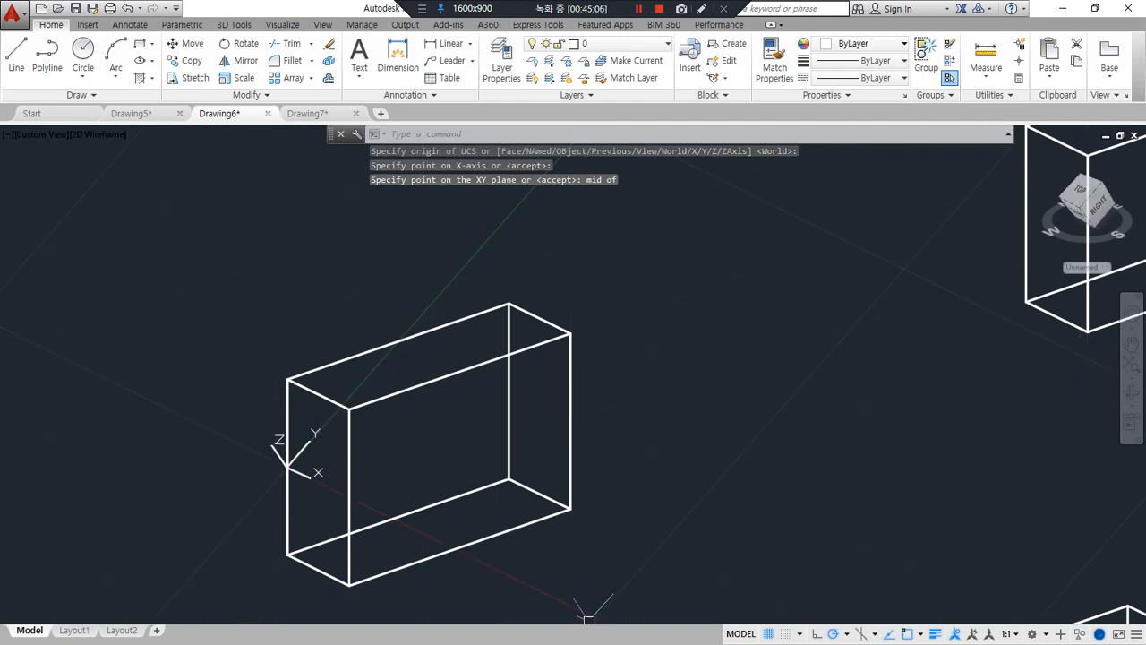
Draw a rectangle on the sloped plane from the rear top edge's midpoint to the front-left vertical edge's midpoint
type("rec")
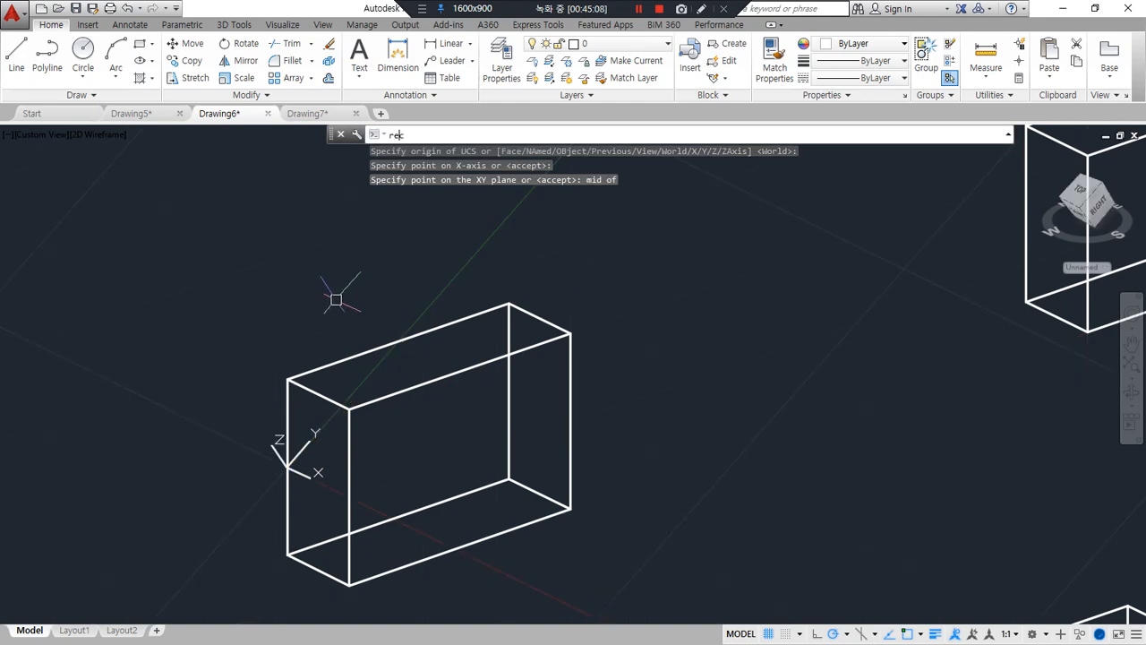
key("Return")
key("Escape")
key("Escape")
type("rec")
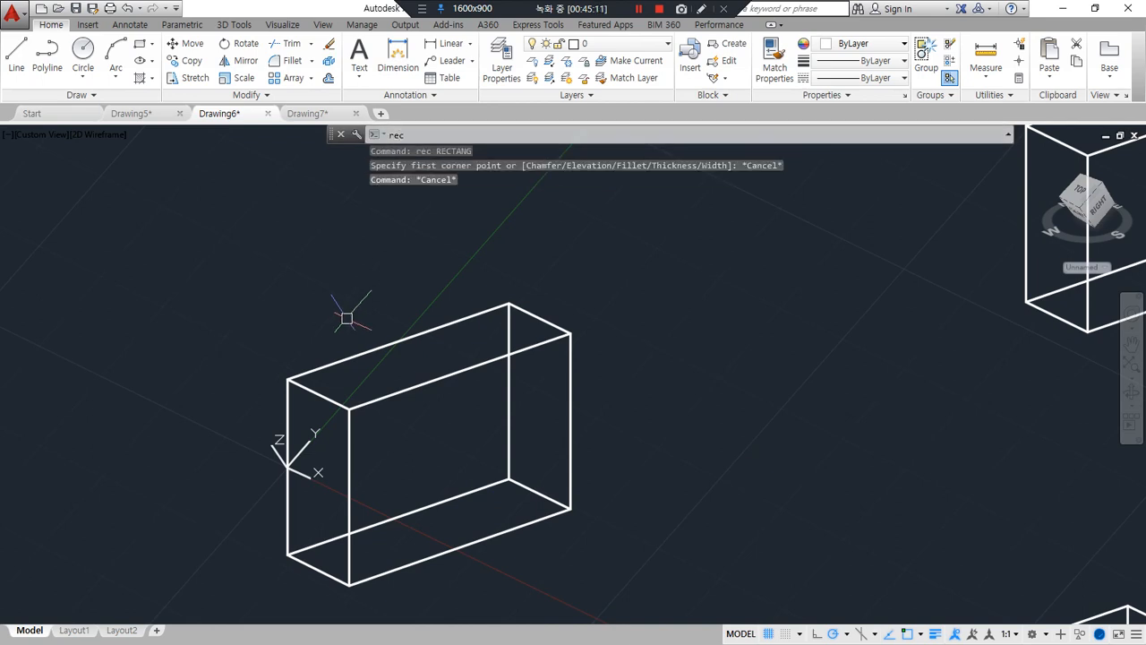
key("Return")
left_click(398, 341)
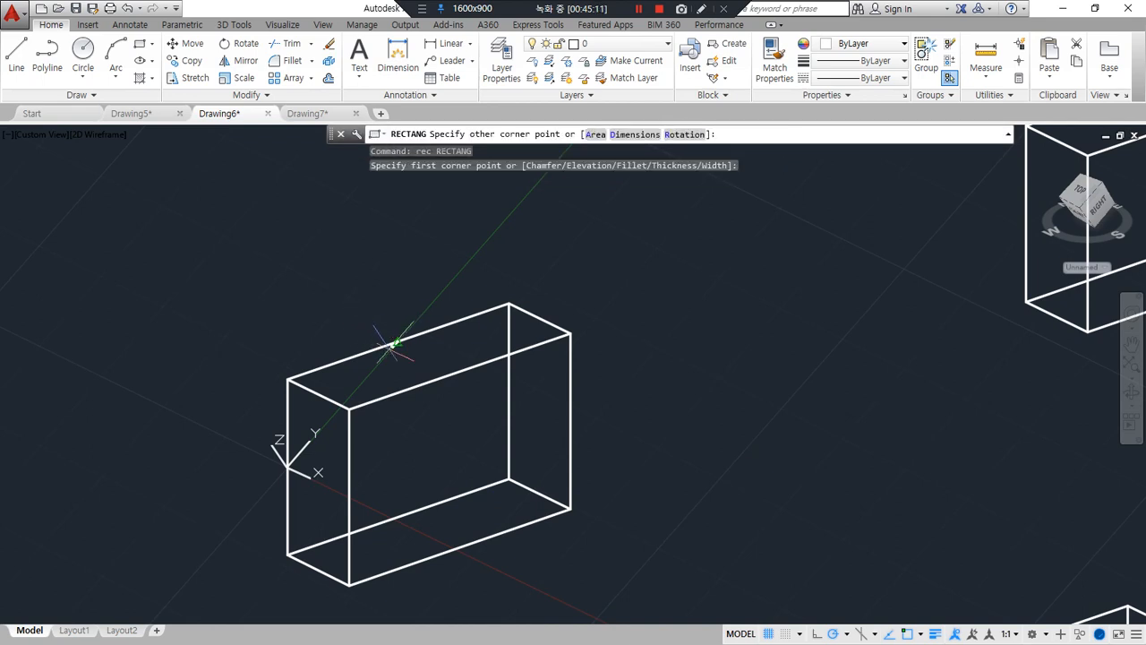
left_click(349, 495)
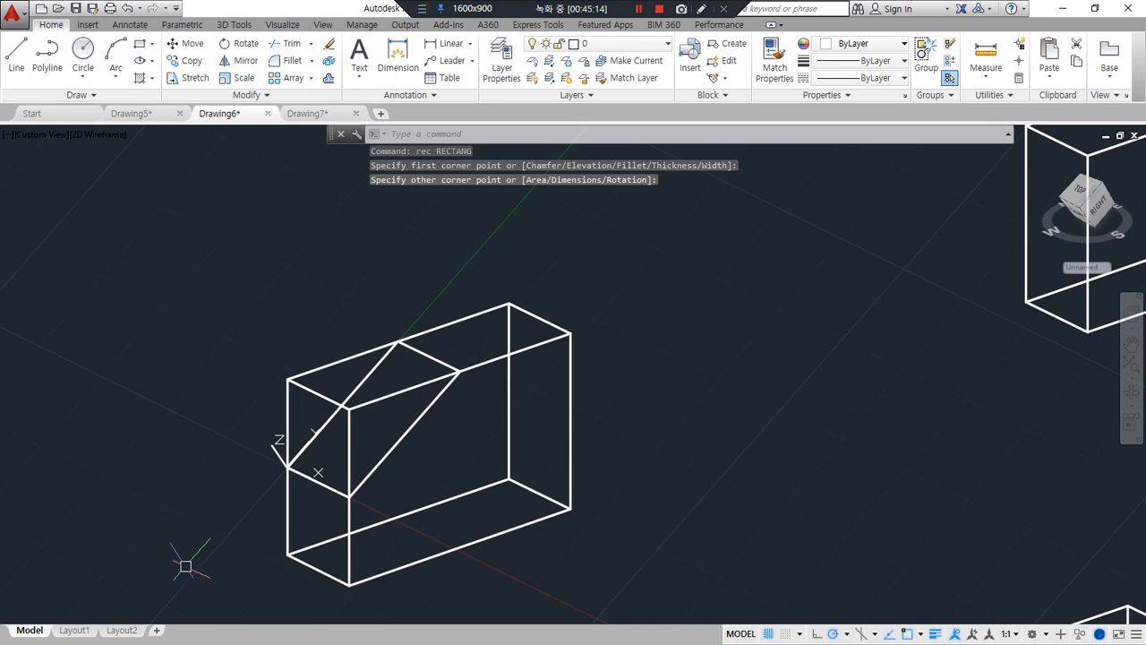
Extrude the sloped rectangle outward so that it encloses the upper-left corner of the box
type("ext")
key("Return")
left_click(412, 425)
key("Return")
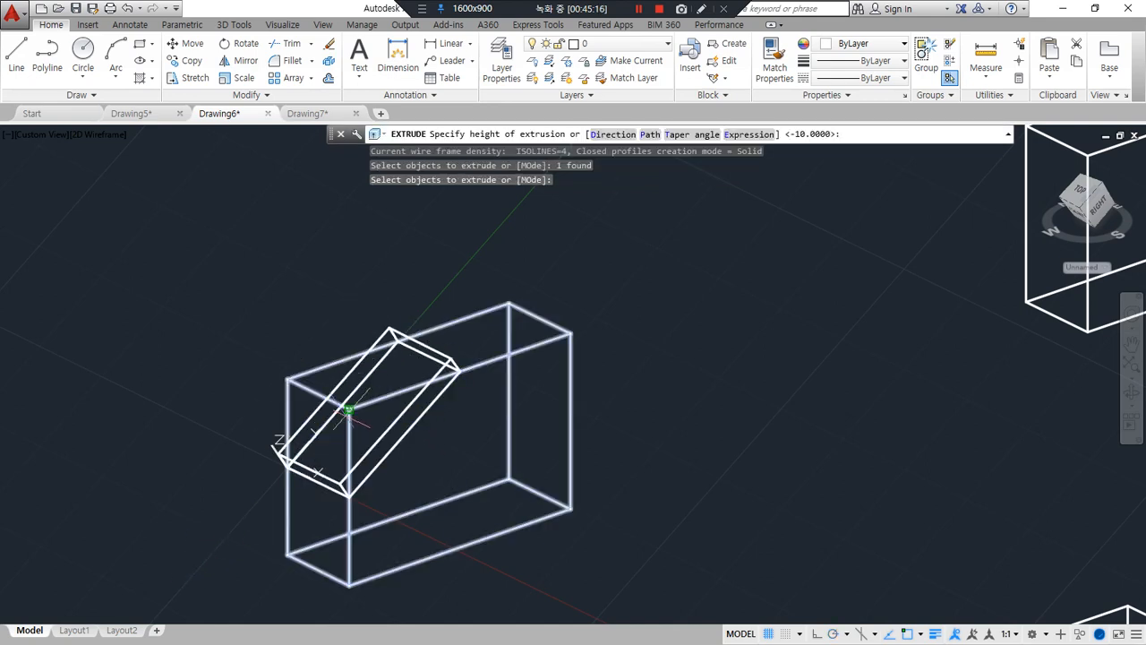
left_click(290, 477)
Subtract the slanted extruded block from the box to bevel its upper-left corner
type("su")
key("Return")
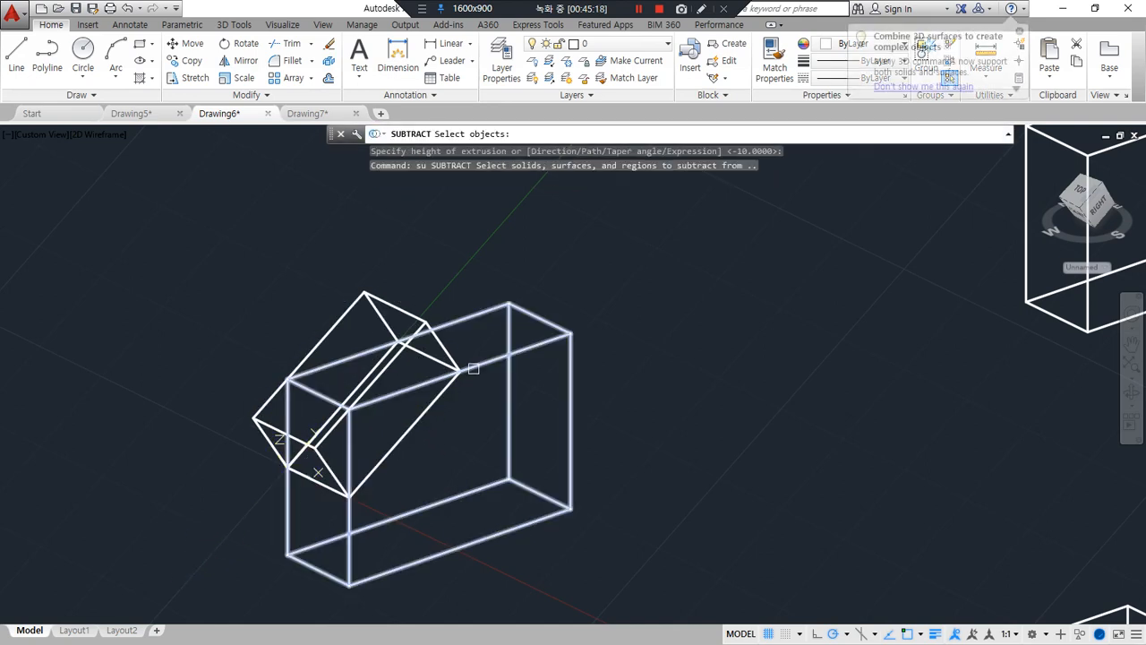
left_click(472, 371)
key("Return")
left_click(458, 371)
key("Return")
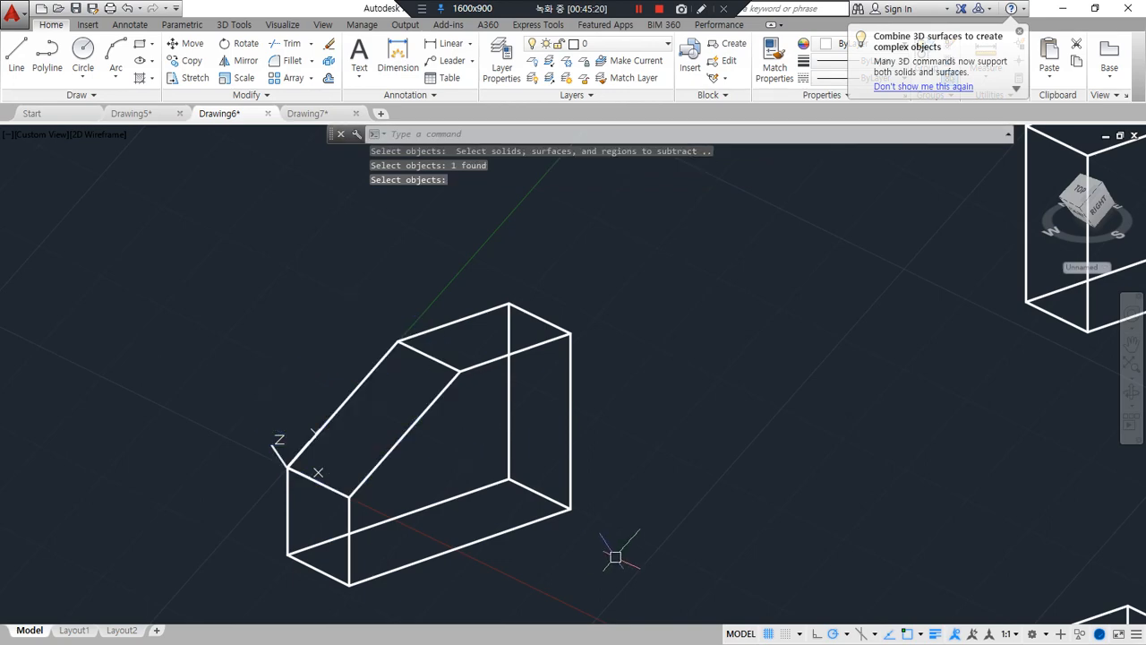
Undo the subtraction, the extrusion, the sloped rectangle and the sloped UCS
key("ctrl+z")
key("ctrl+z")
key("ctrl+z")
key("ctrl+z")
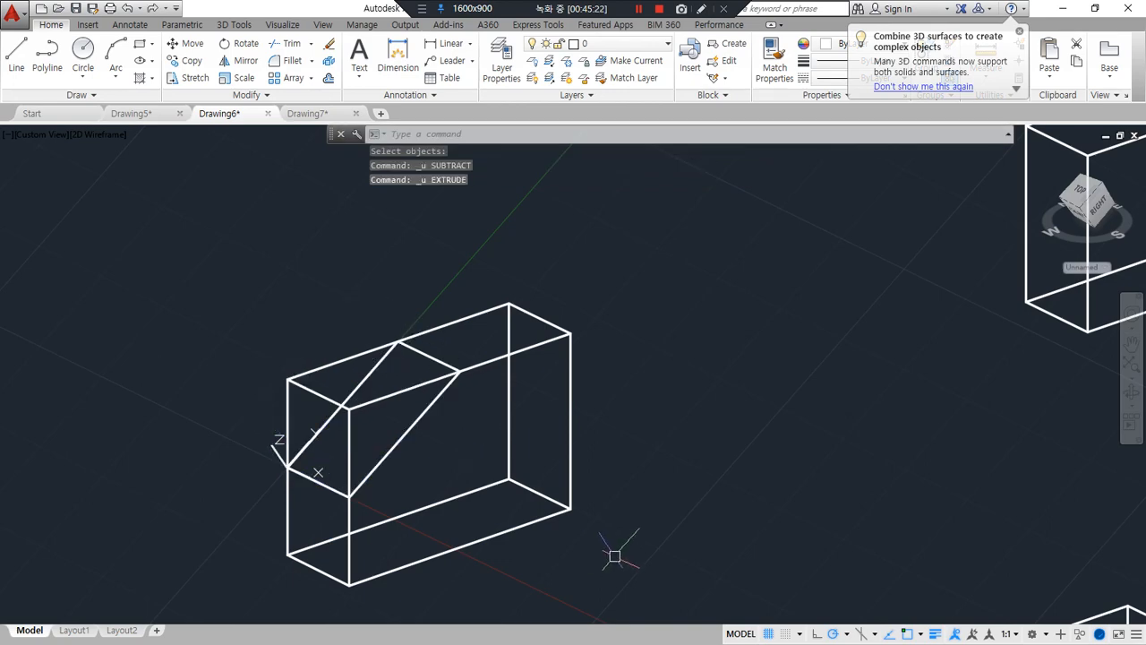
key("ctrl+z")
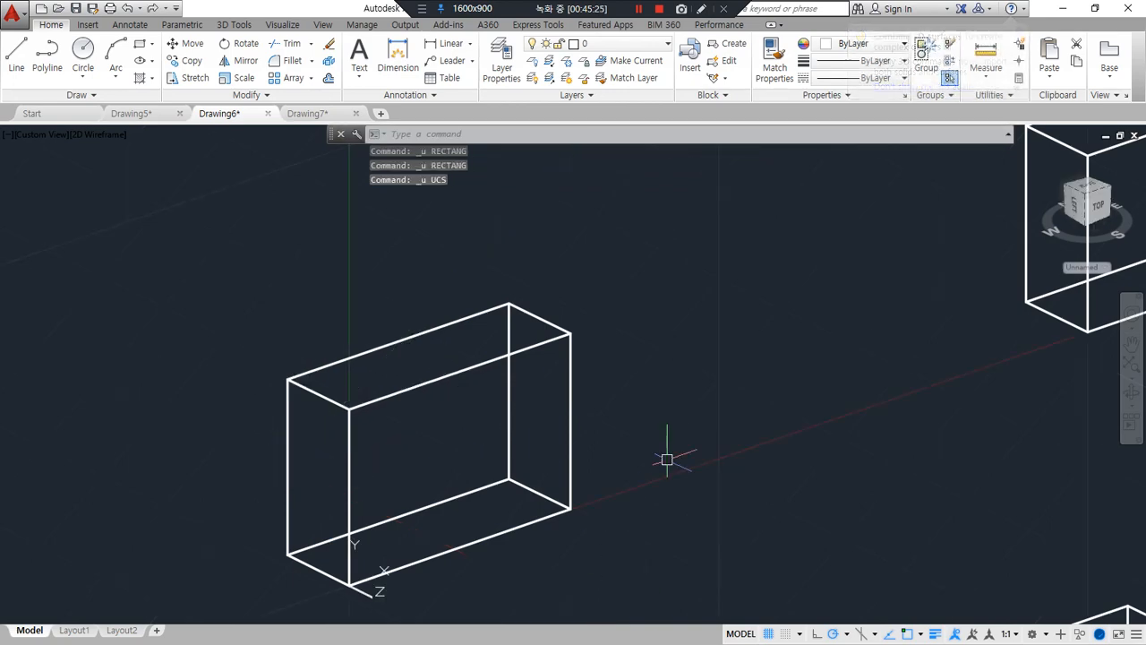
Slice the box's upper-left corner off through the midpoints of the rear-left vertical and rear top edges, keeping the lower-right side
type("sl")
key("Return")
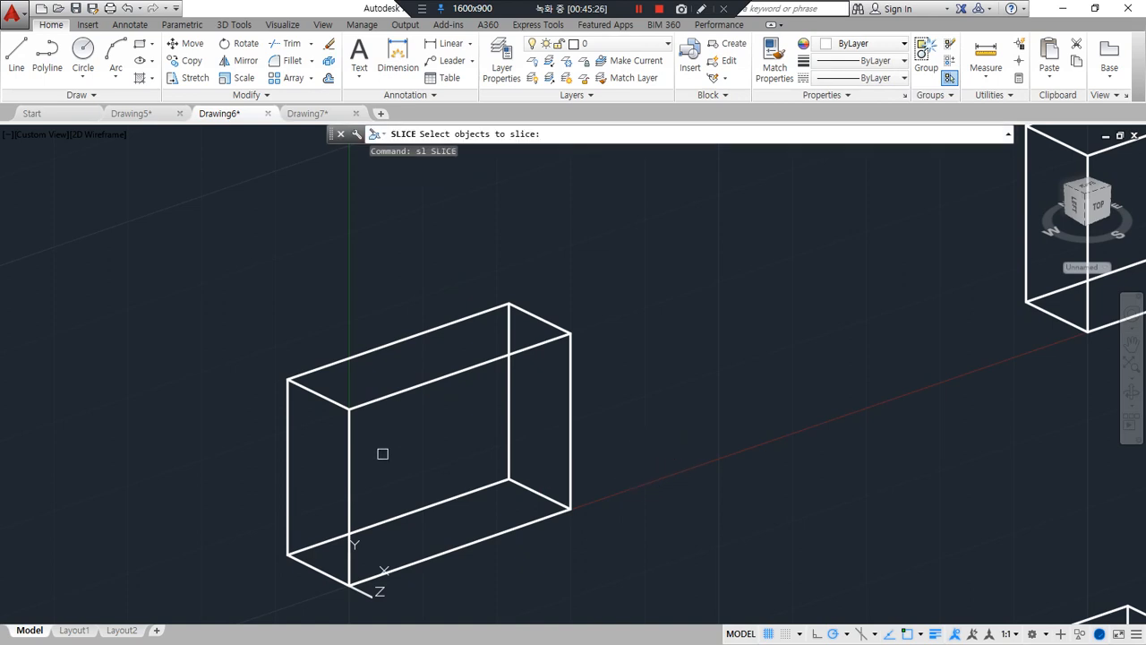
left_click(351, 461)
key("Return")
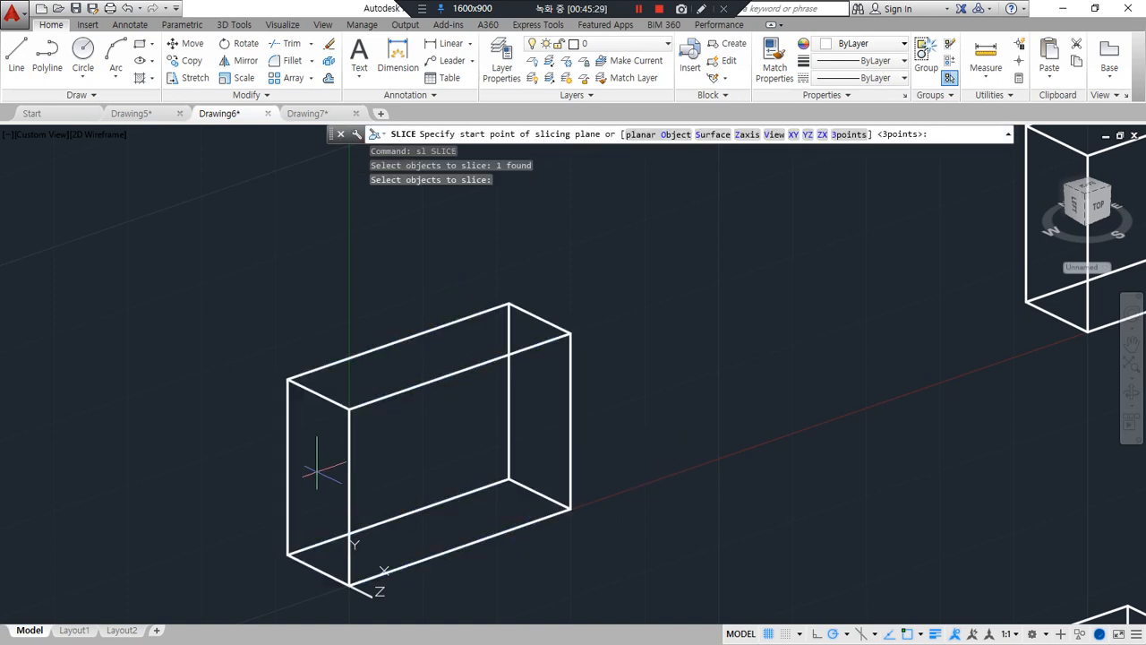
left_click(286, 467)
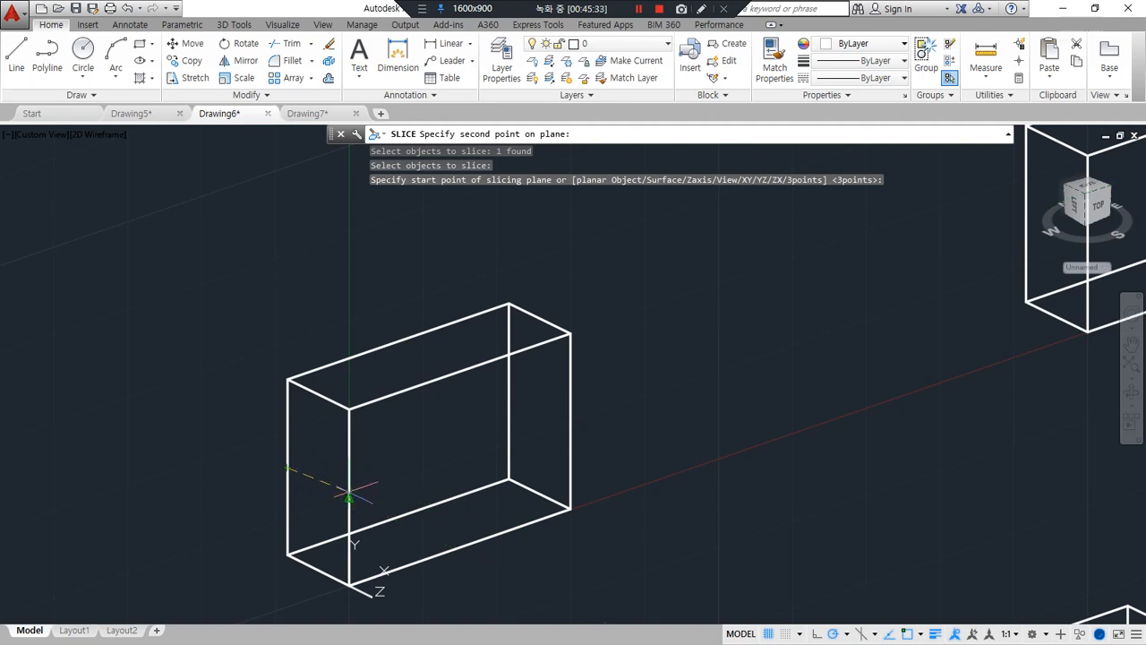
left_click(348, 493)
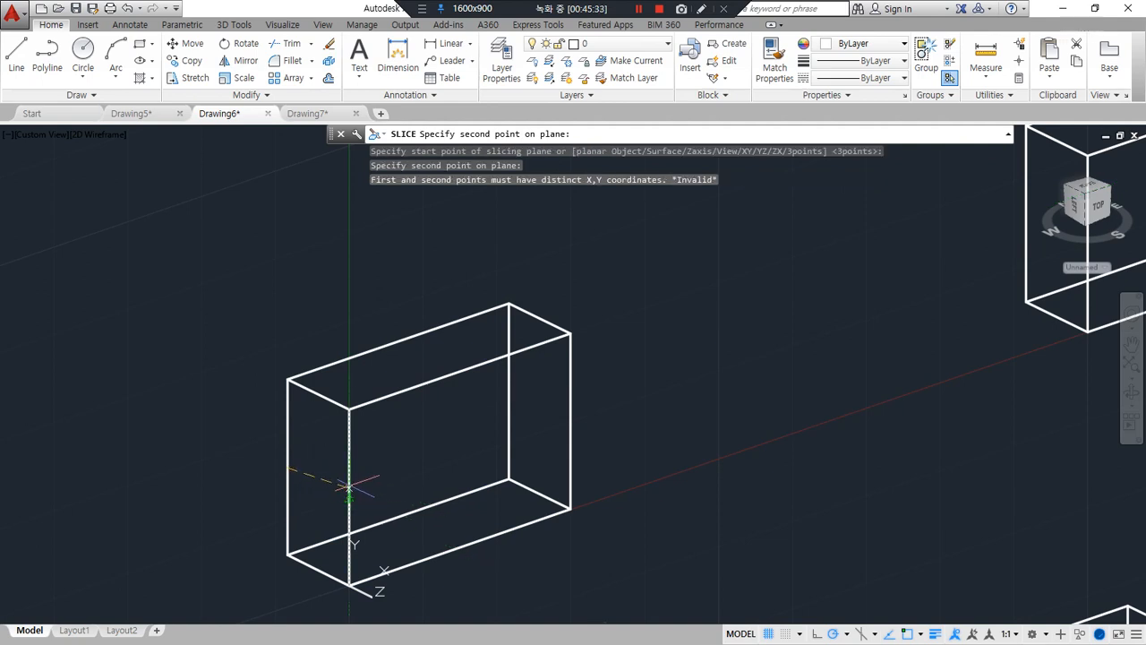
left_click(396, 343)
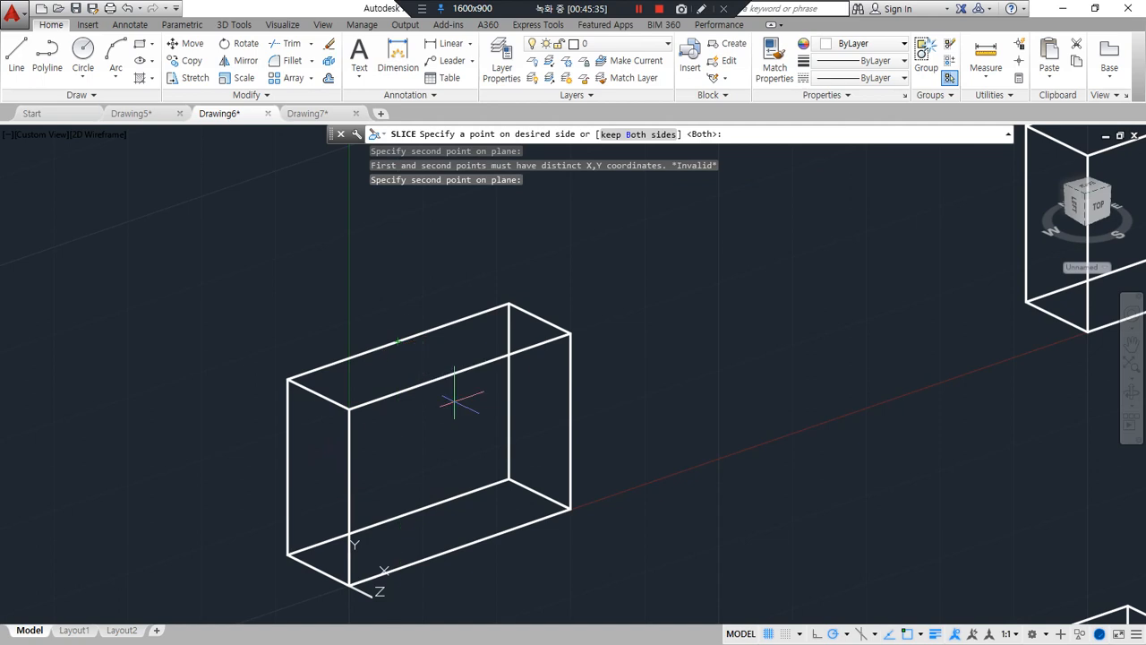
left_click(567, 509)
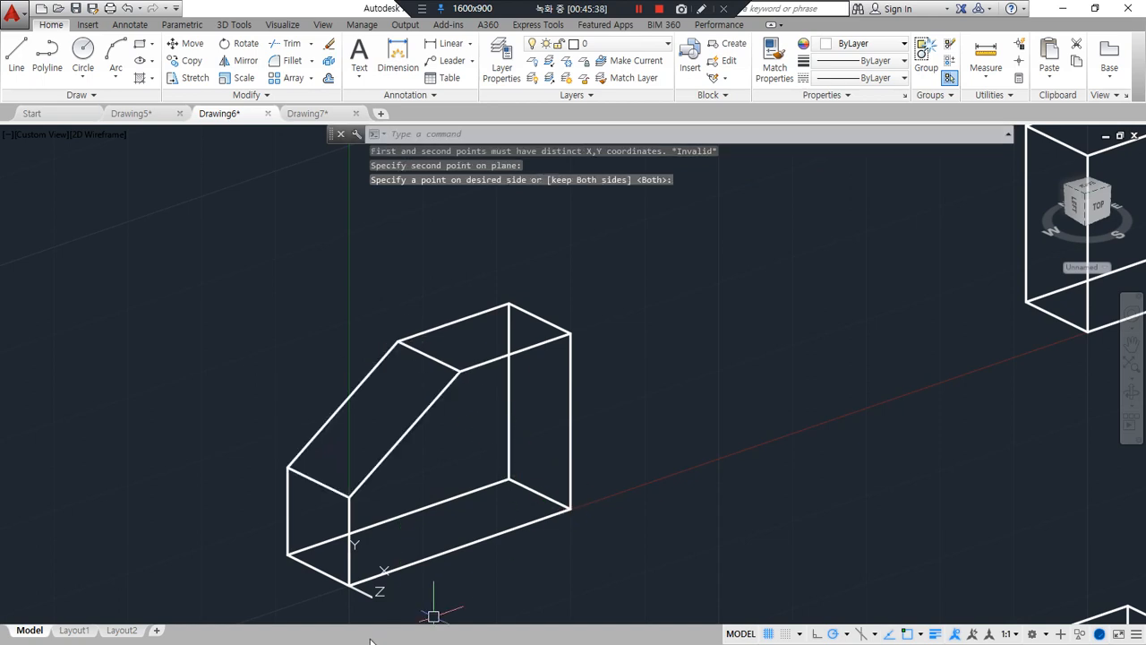
Slice the next box through its front upper-left, rear upper-right and front lower-right corners, keeping the lower-left side
mouse_move(798, 394)
middle_mouse_down()
mouse_move(403, 504)
mouse_move(353, 551)
middle_mouse_up()
middle_click_drag(698, 404, 575, 460)
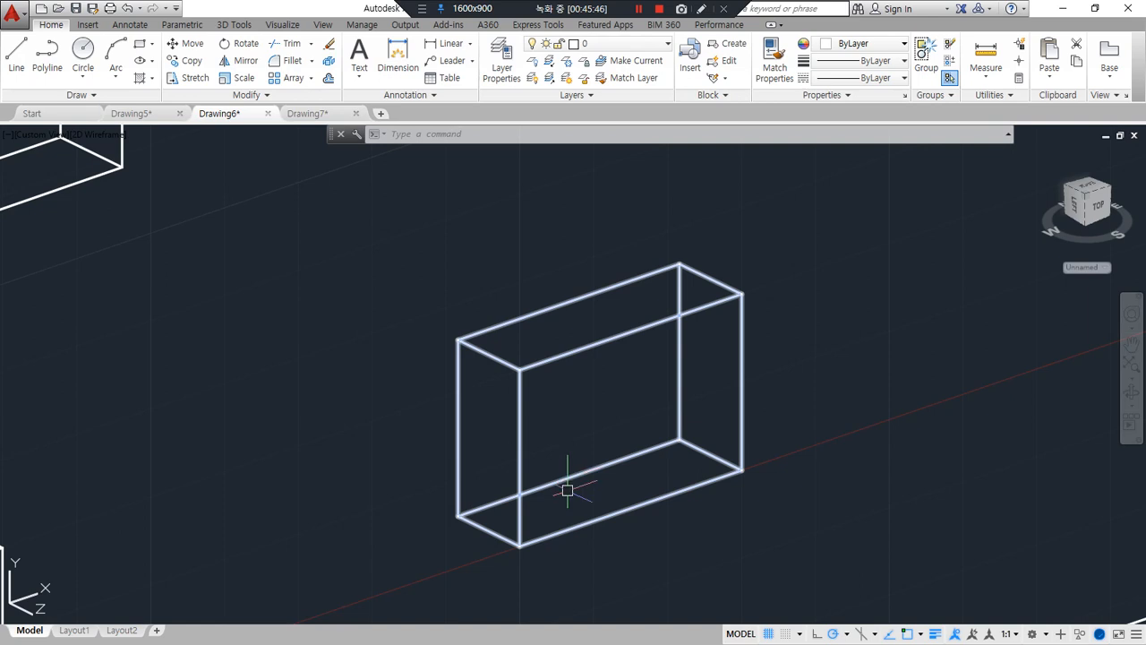
type("sl")
key("Return")
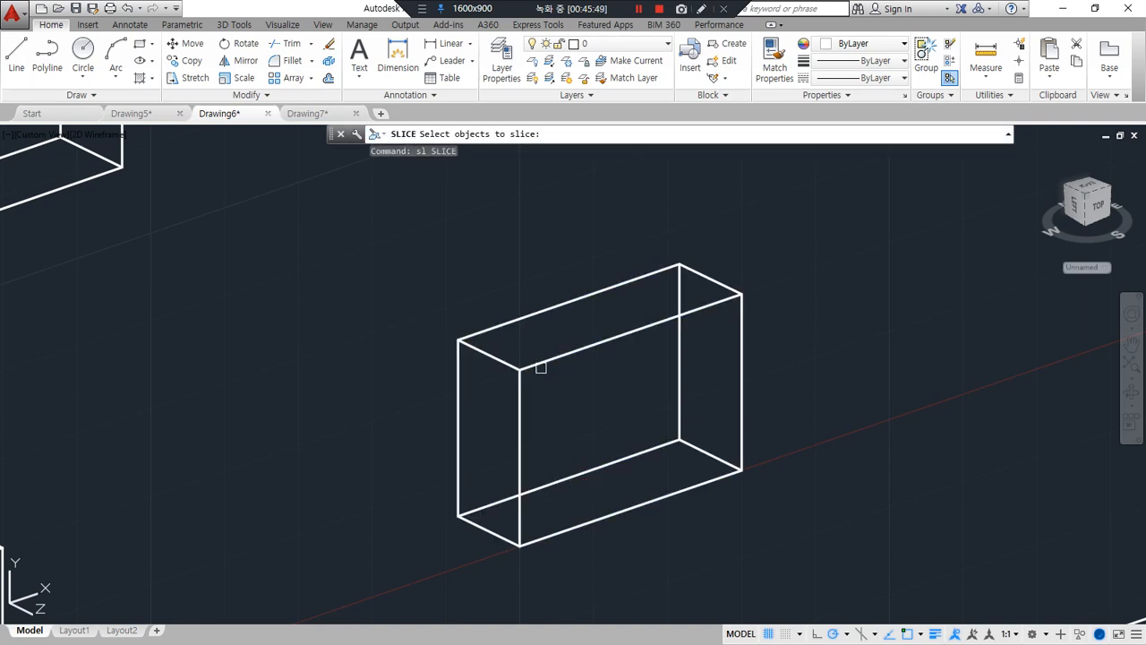
left_click(540, 367)
key("Return")
key("Return")
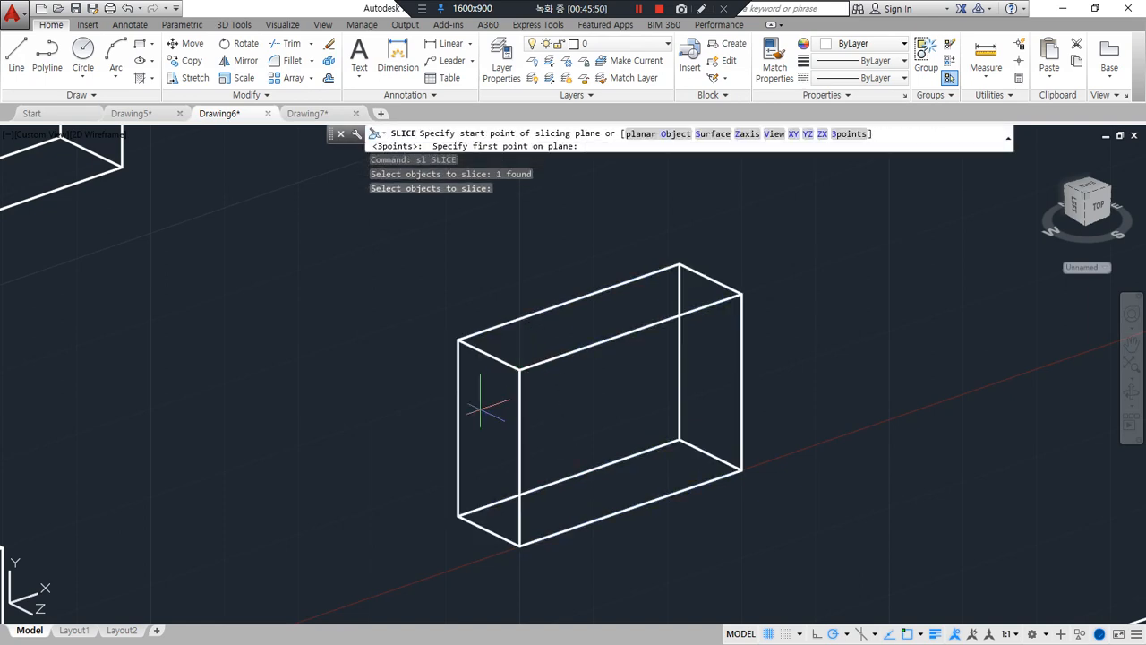
left_click(519, 368)
left_click(678, 266)
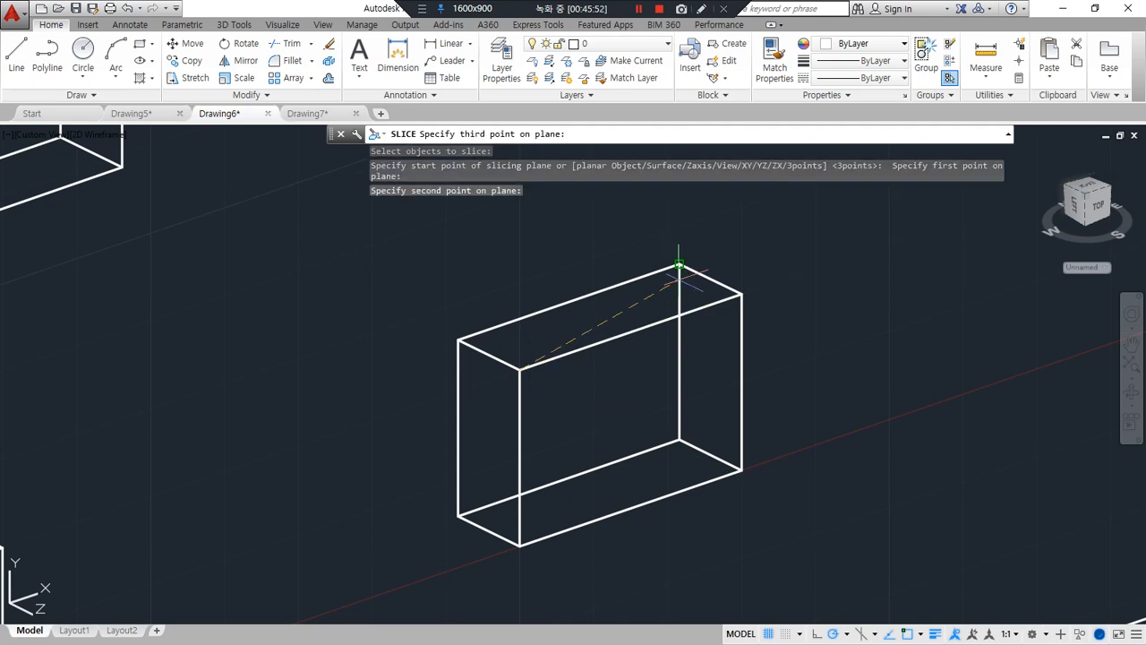
left_click(740, 470)
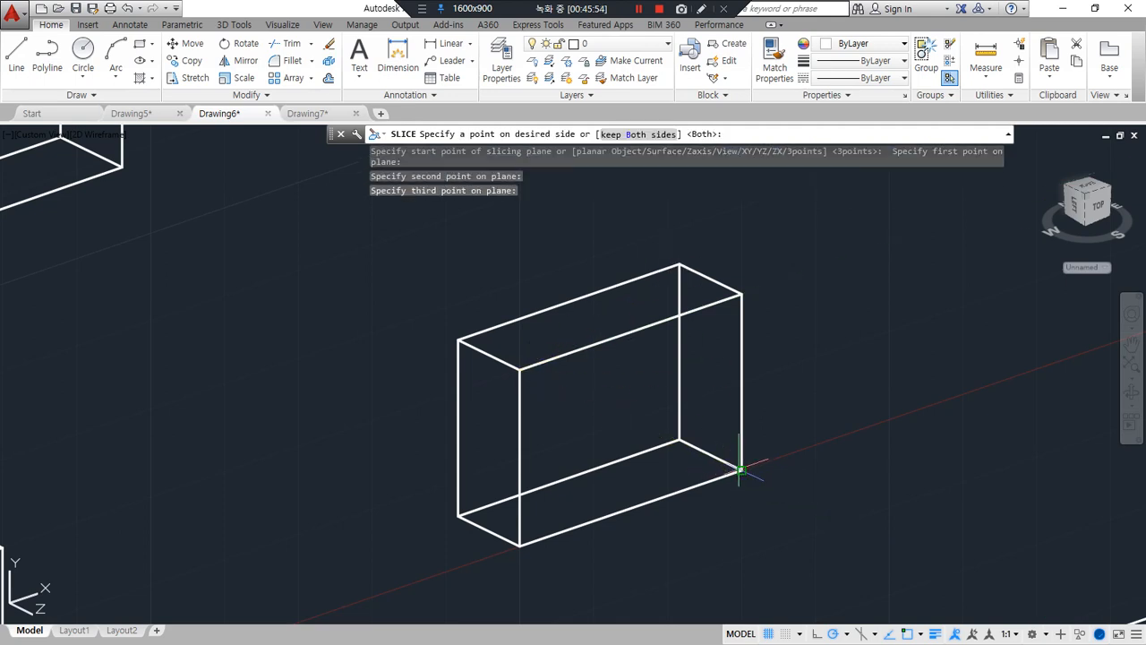
left_click(455, 516)
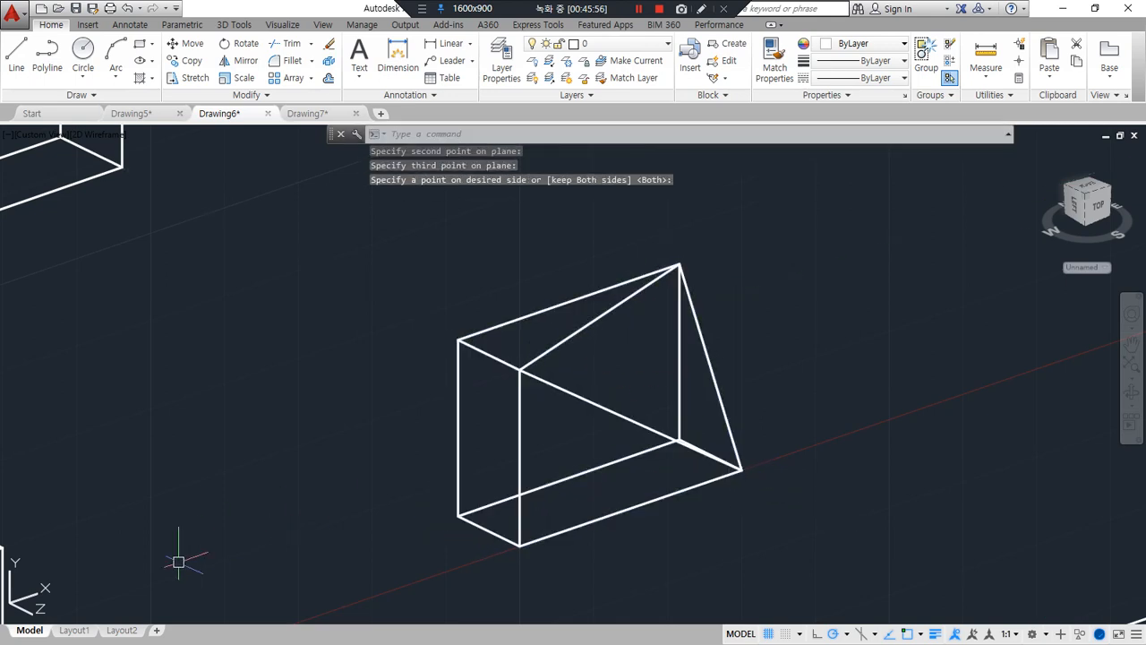
Draw a 10 by 10 rectangle upward from the front upper-left corner of the next uncut box
scroll(437, 466, "down", 5)
middle_click_drag(681, 381, 355, 468)
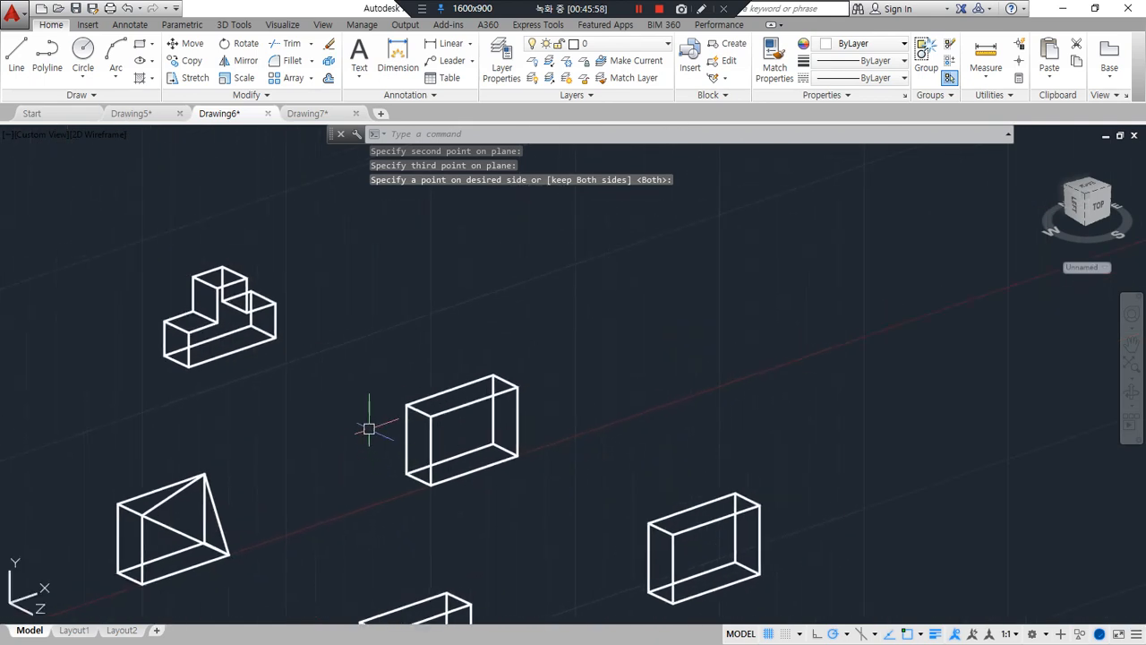
scroll(374, 427, "up", 5)
middle_click_drag(553, 426, 467, 419)
type("rec")
key("Return")
left_click(436, 389)
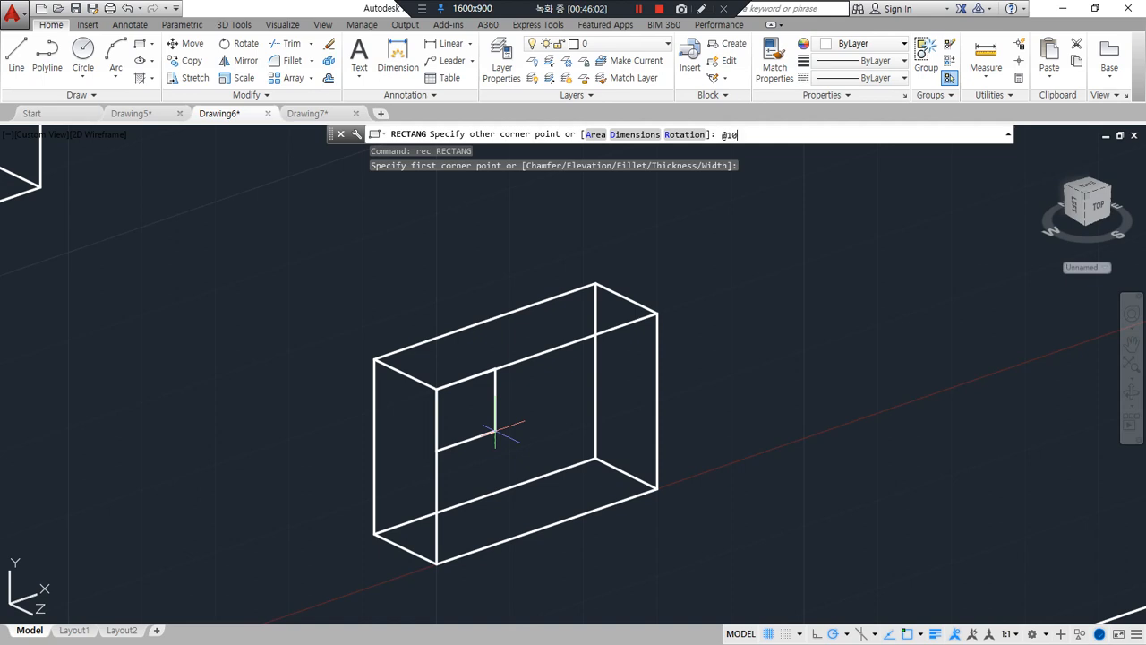
key("Return")
Move the rectangle by its top-edge midpoint to the midpoint of the box's front top edge
type("m")
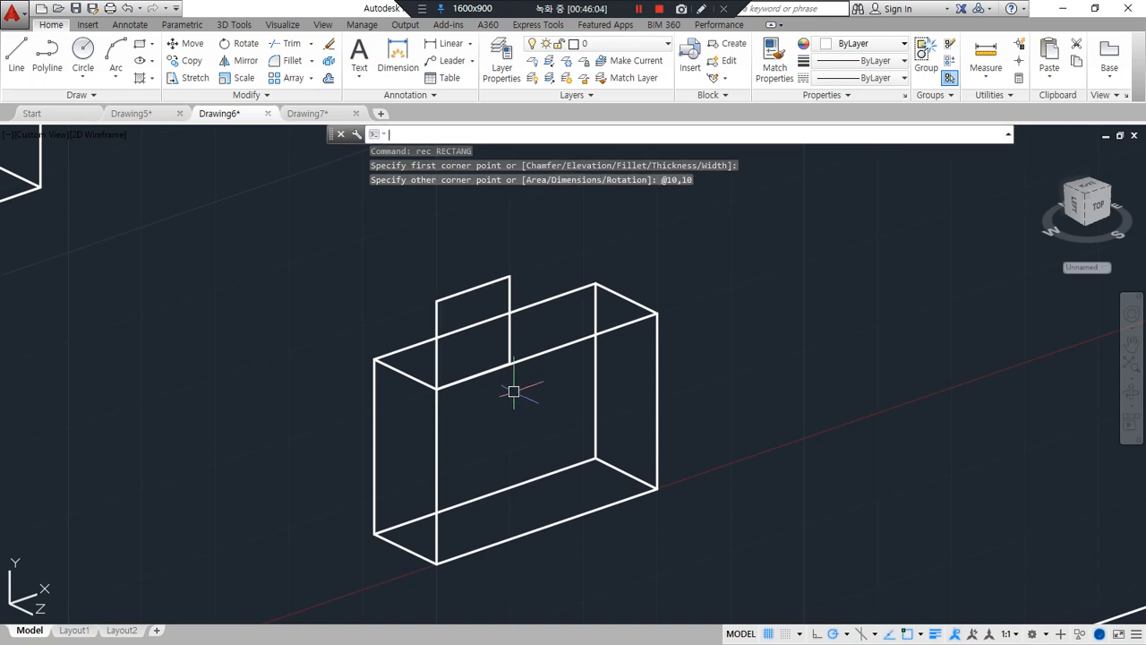
key("Return")
left_click(464, 291)
key("Return")
left_click(473, 288)
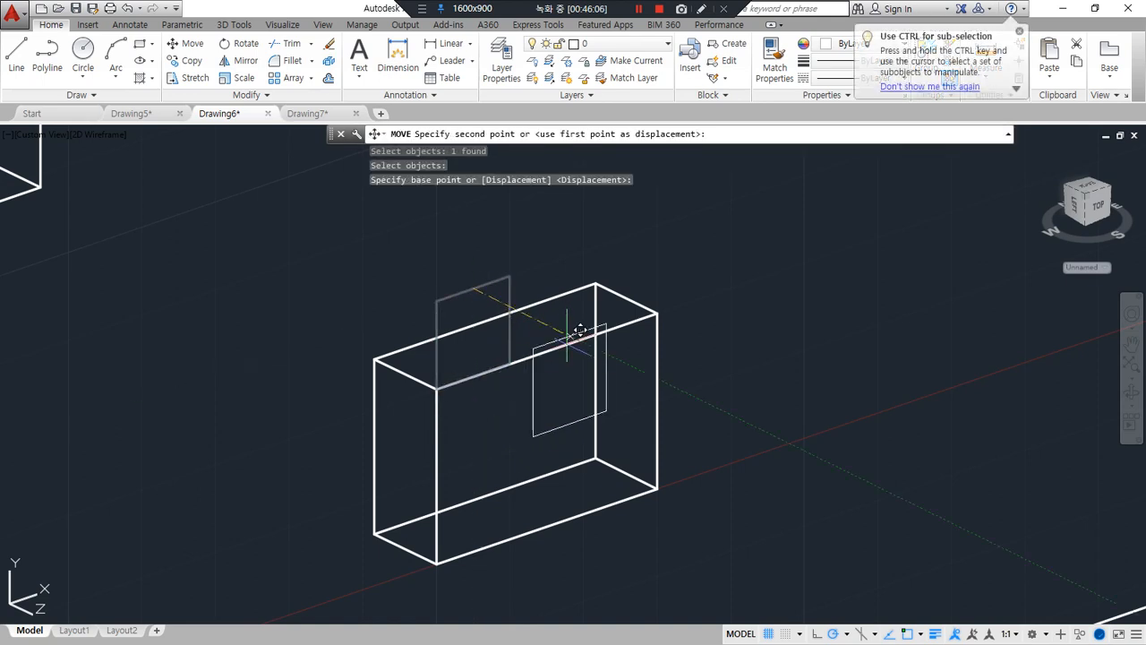
left_click(546, 351)
Extrude the moved square by -5 into the box
type("ex")
key("Return")
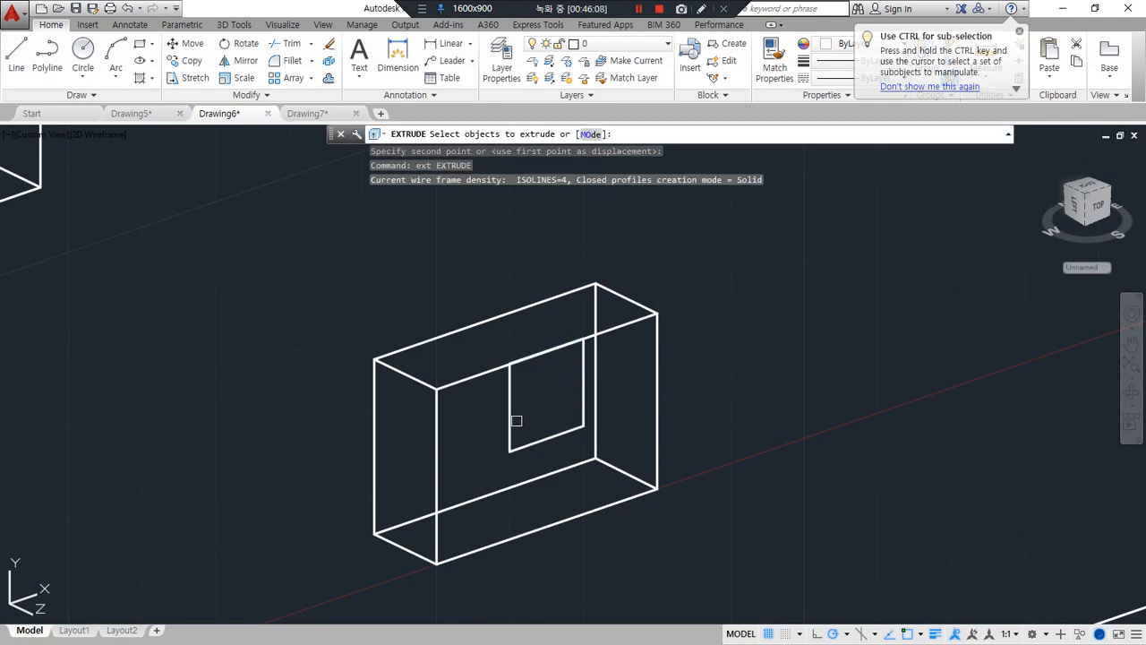
left_click(510, 417)
key("Return")
type("-5")
key("Return")
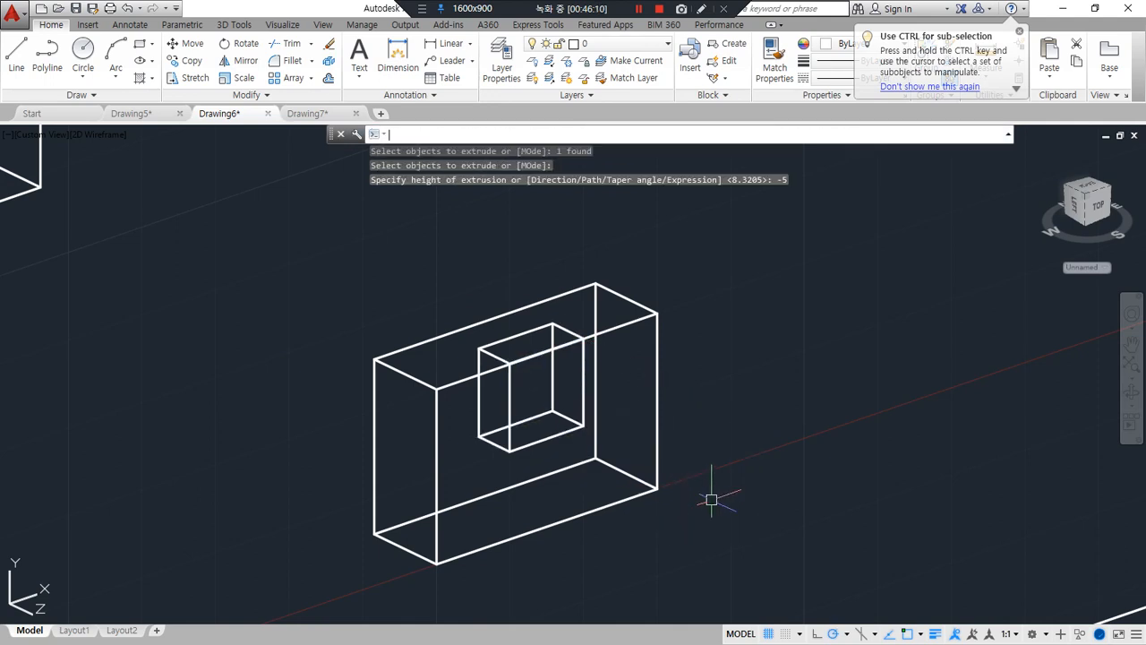
Subtract the small extruded block from the box to cut a pocket in its front top edge
type("su")
key("Return")
left_click(611, 335)
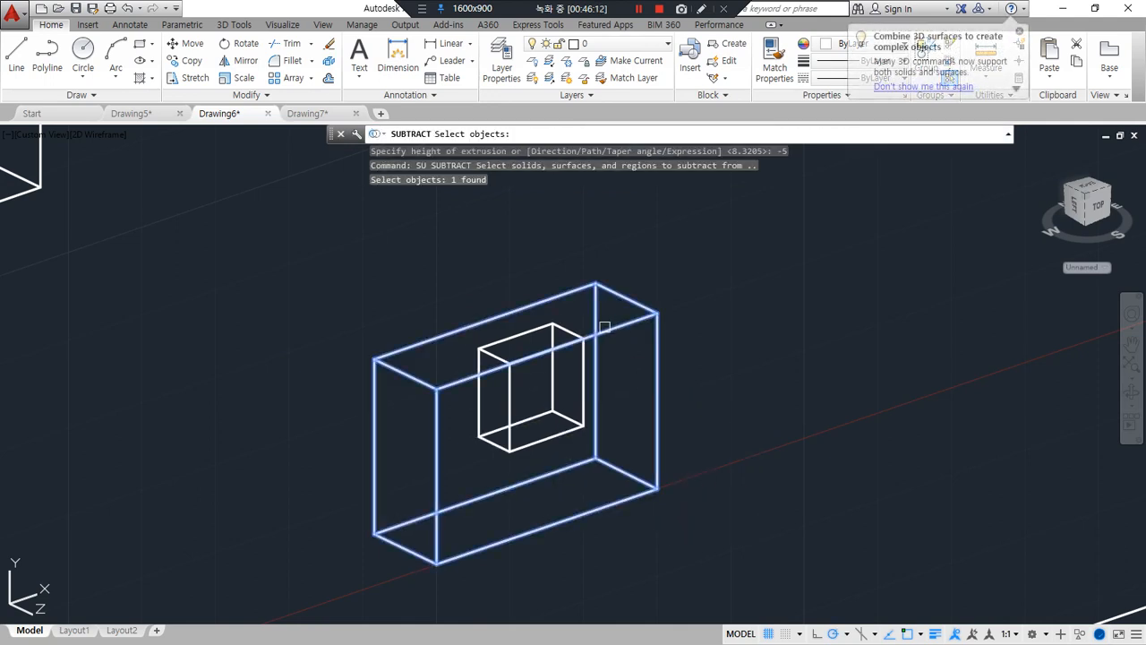
key("Return")
left_click(537, 441)
key("Return")
Draw a 10 by 10 rectangle from the front lower-left corner of another uncut box
scroll(427, 463, "down", 8)
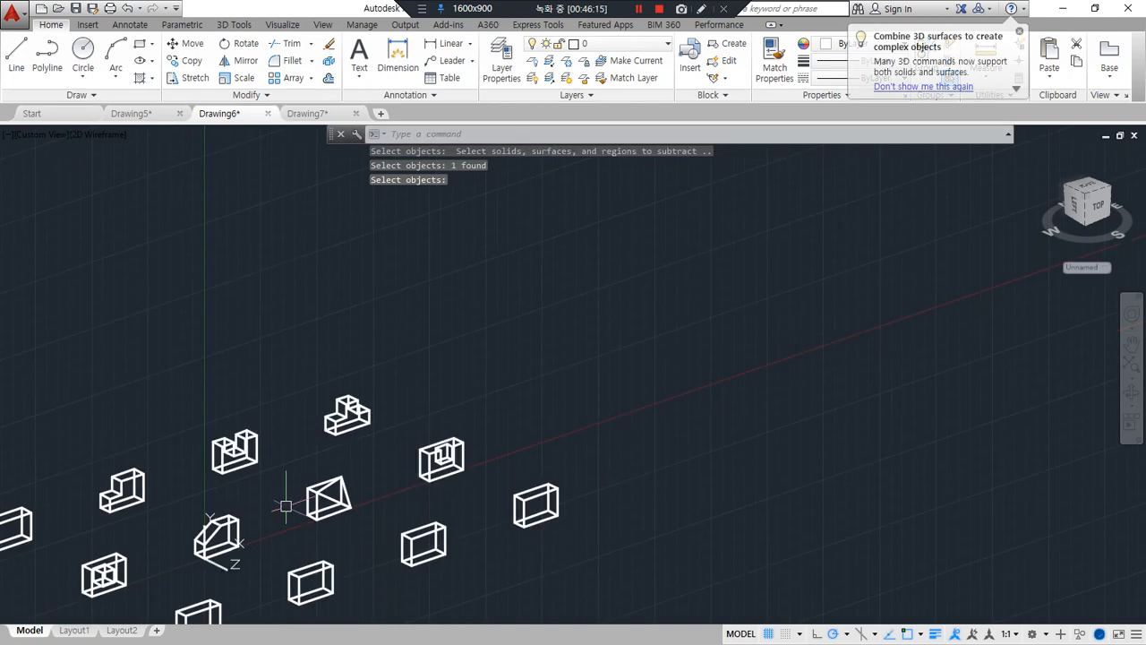
middle_click_drag(270, 525, 537, 251)
scroll(453, 342, "up", 4)
scroll(494, 406, "up", 2)
scroll(494, 408, "up", 2)
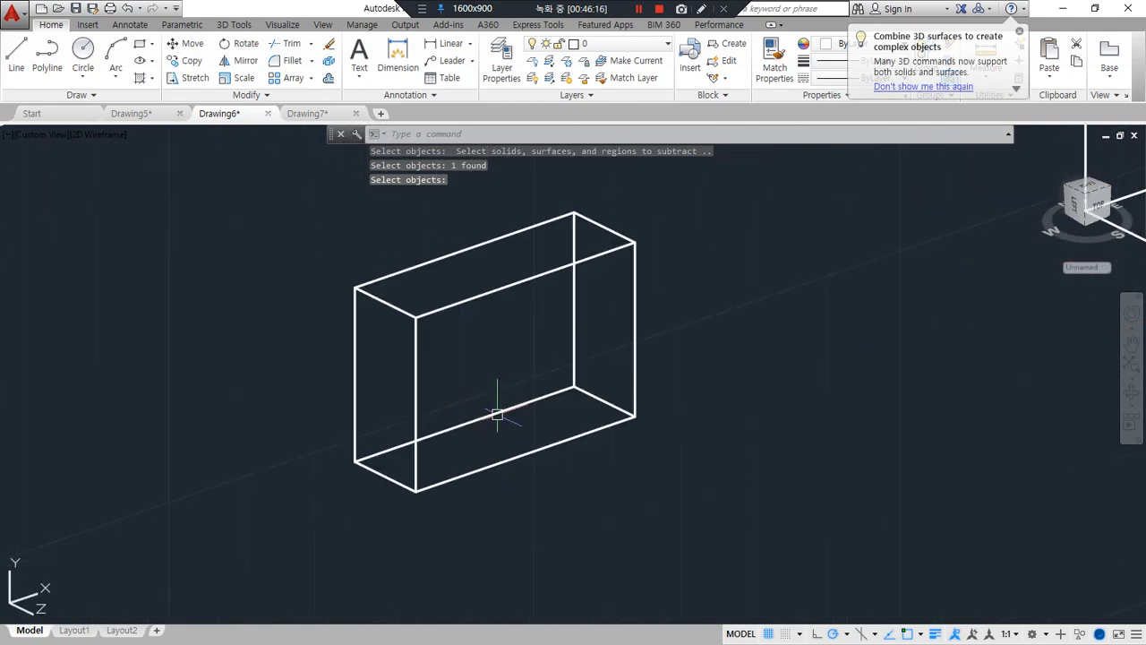
key("Return")
type("rec")
key("Return")
left_click(415, 488)
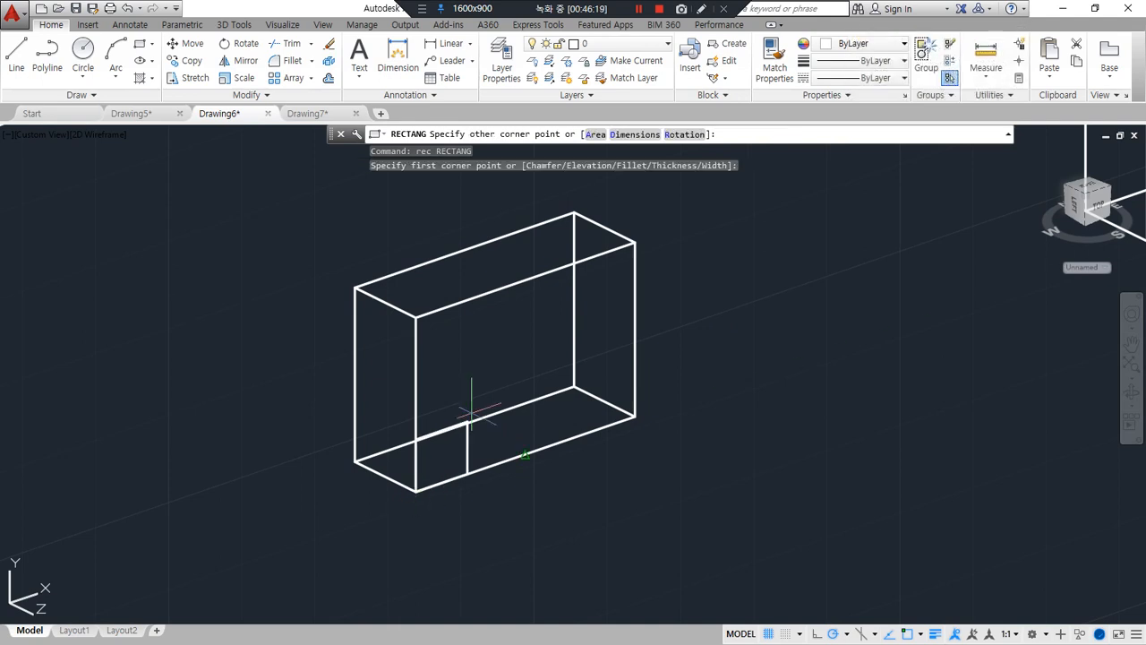
type("@10,10")
key("Return")
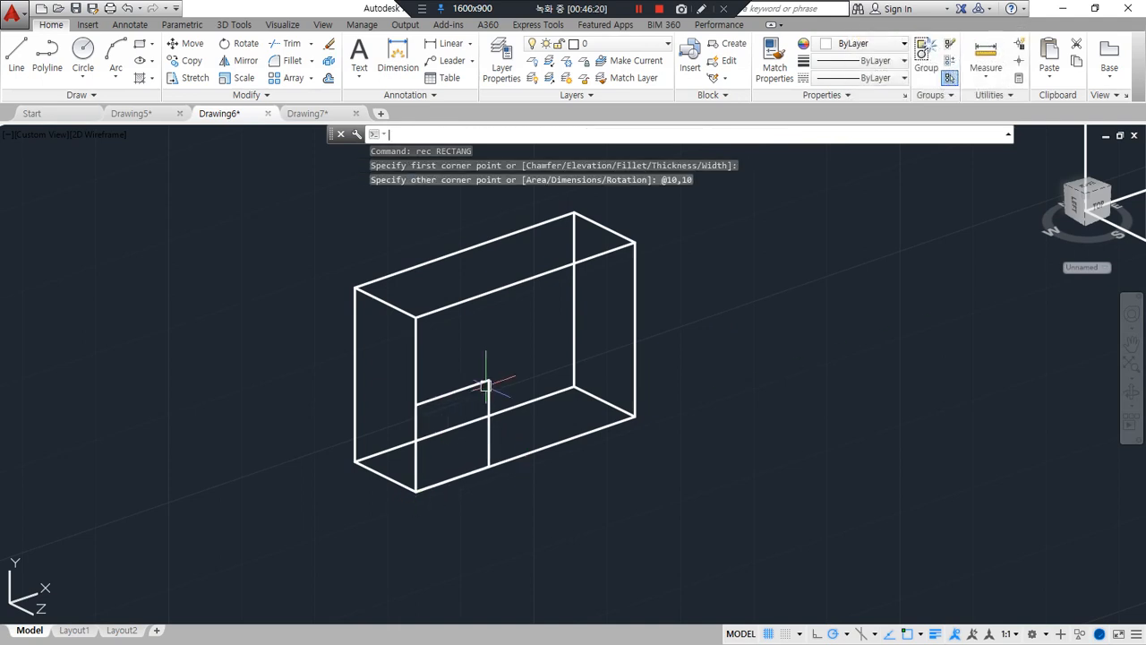
Draw a diagonal across the box's front face from upper-right to lower-left and another across the small square
type("l")
key("Return")
left_click(634, 242)
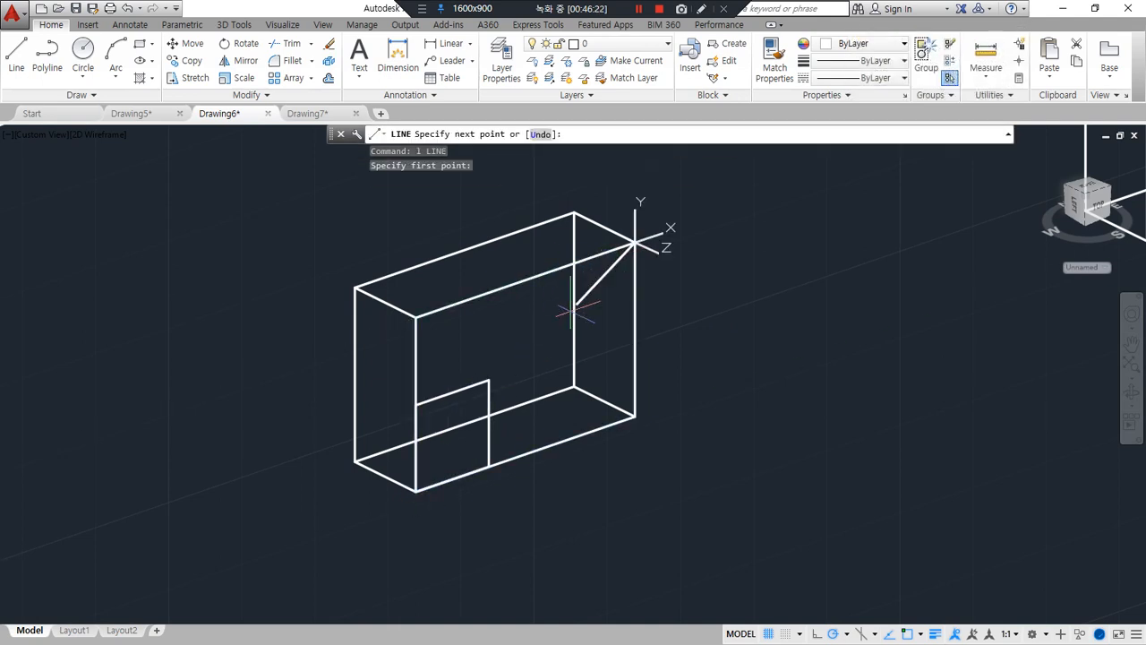
left_click(415, 489)
key("Return")
key("Return")
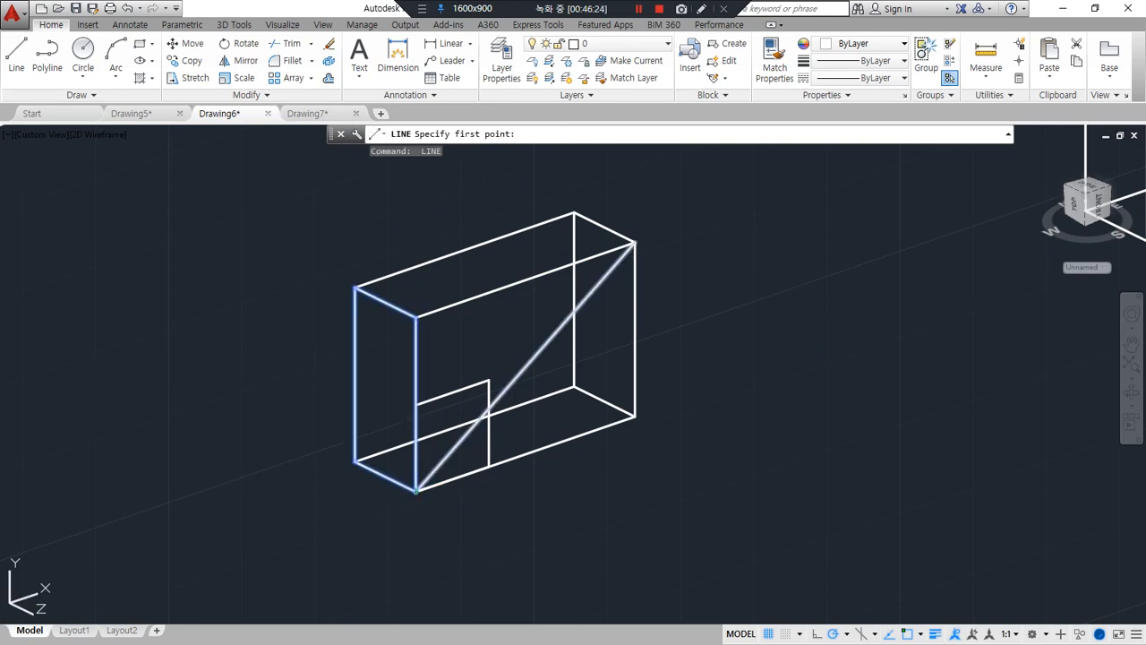
left_click(415, 405)
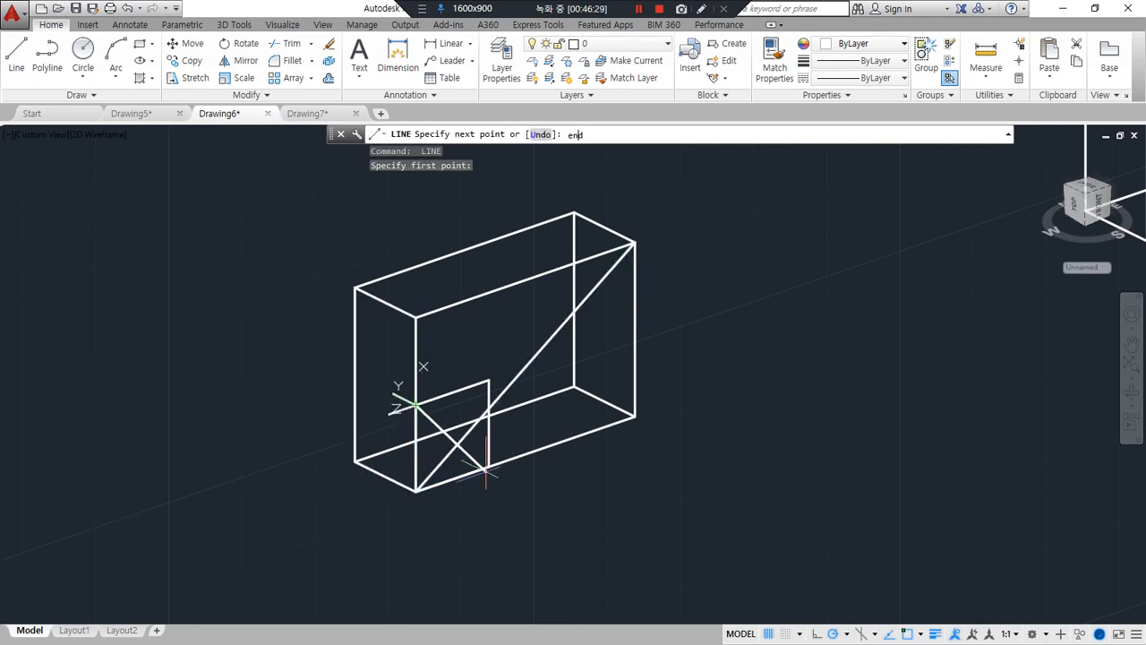
left_click(489, 465)
key("Return")
Move the square and its diagonal from the diagonal's midpoint to the midpoint of the front face's diagonal
type("m")
key("Return")
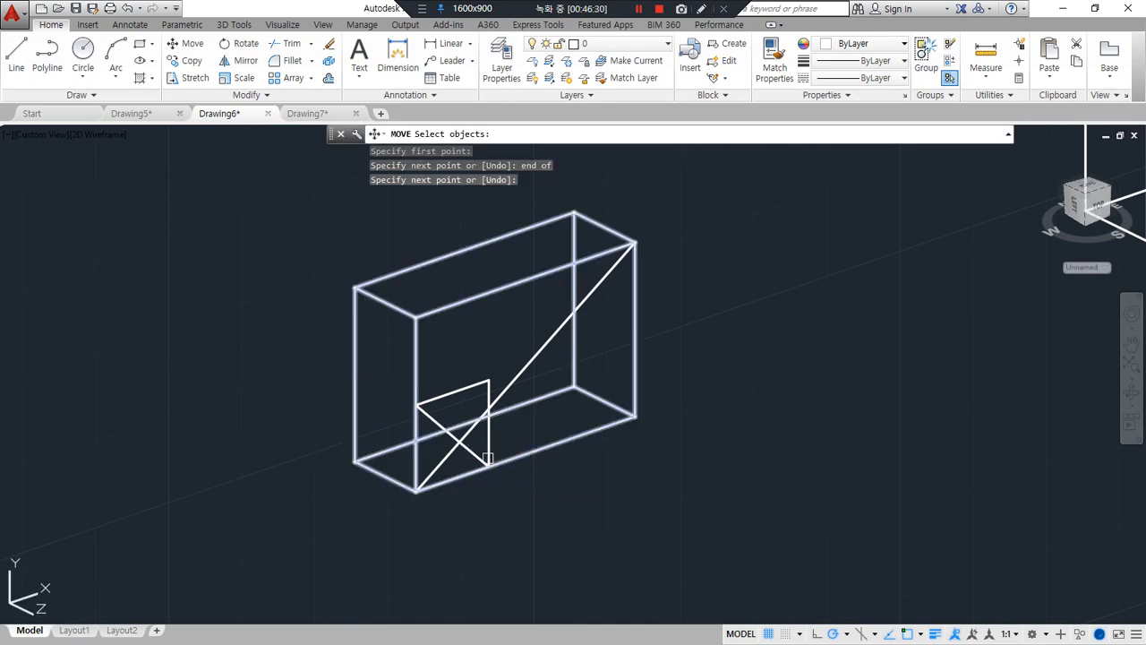
left_click(486, 445)
left_click(469, 449)
key("Return")
left_click(452, 436)
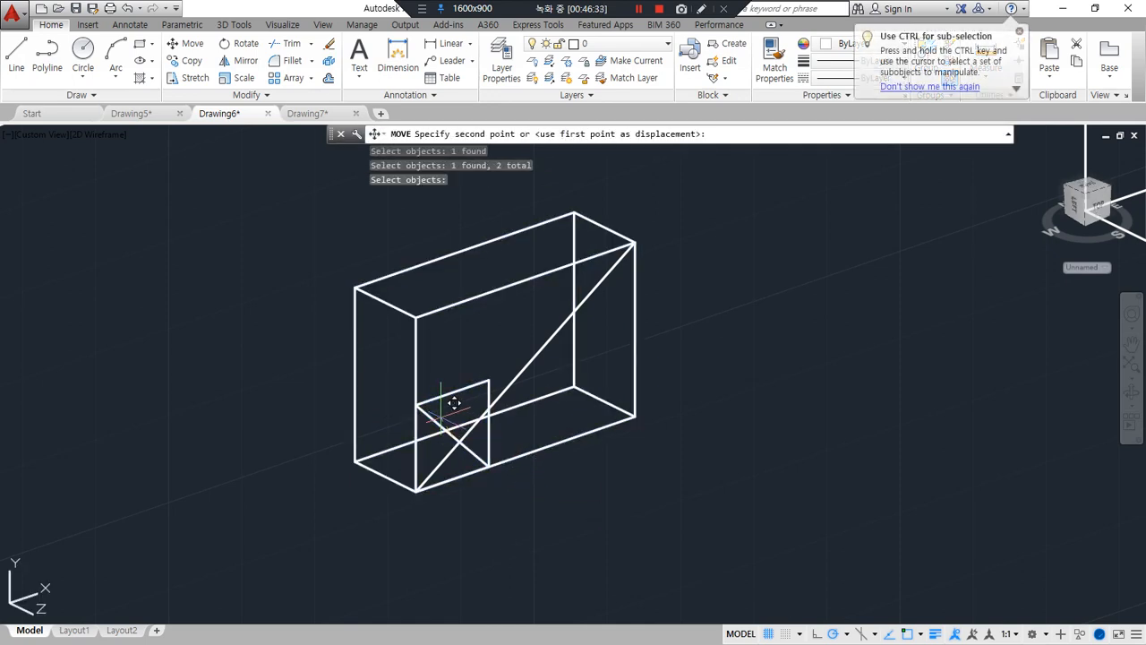
left_click(525, 367)
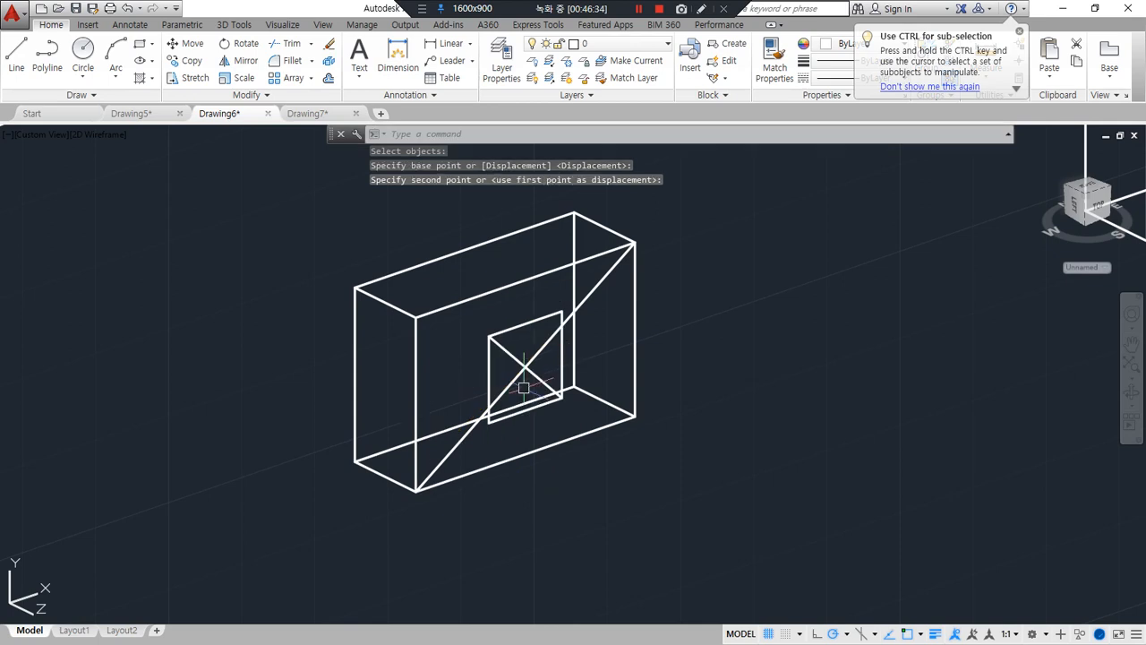
Erase the two diagonal helper lines on the front face
left_click(529, 375)
left_click(534, 358)
type("e")
key("Return")
Extrude the centred square 5 outward from the box's front face
type("ext")
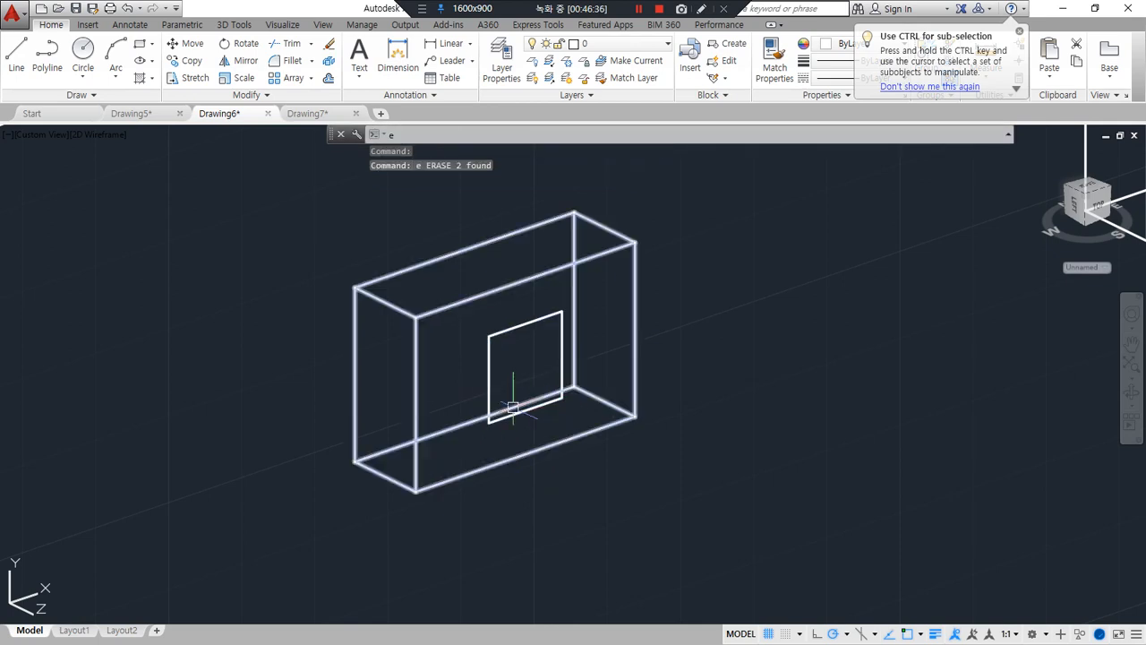
key("Return")
left_click(488, 381)
key("Return")
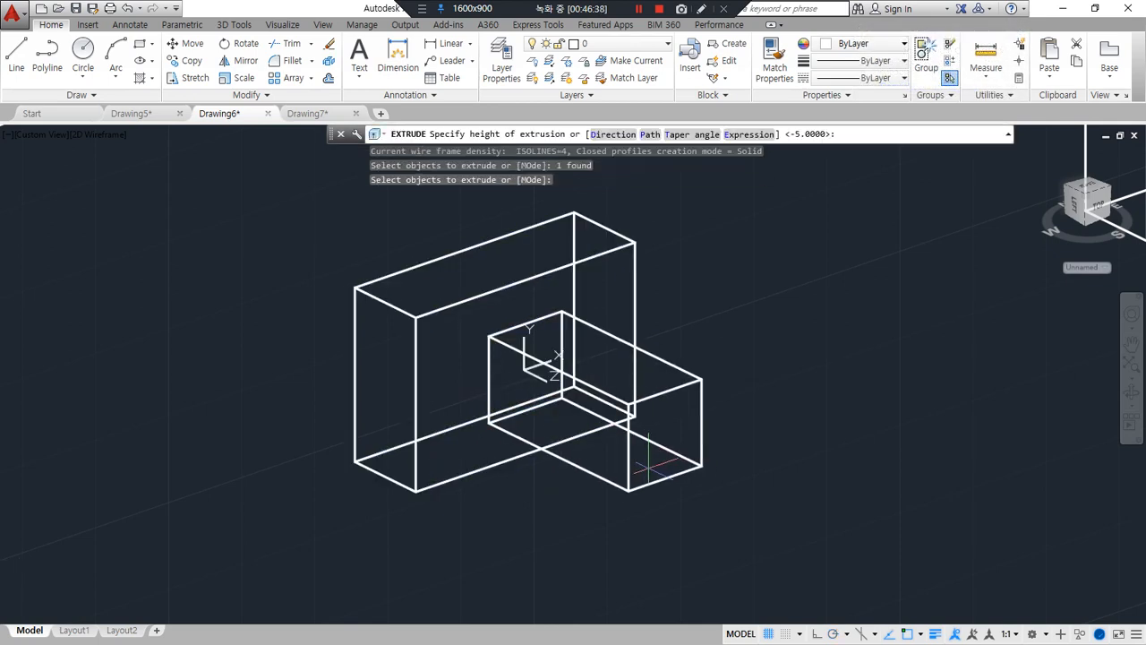
type("5")
key("Return")
middle_click_drag(421, 456, 381, 465, "shift")
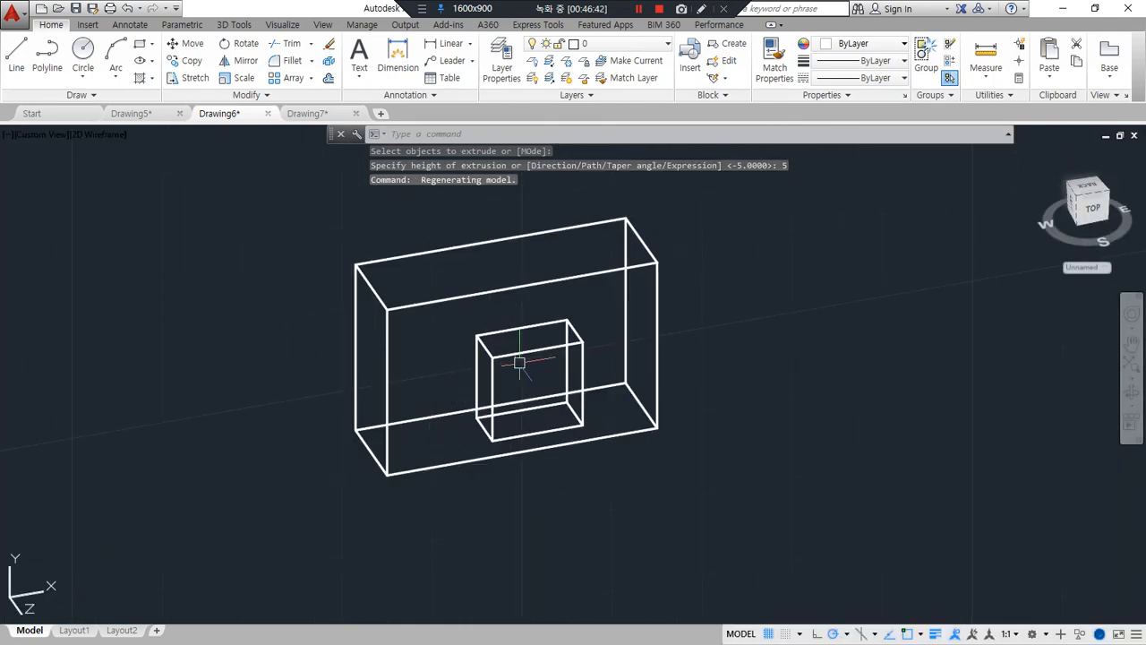
left_click(509, 325)
left_click(504, 283)
key("Escape")
key("Escape")
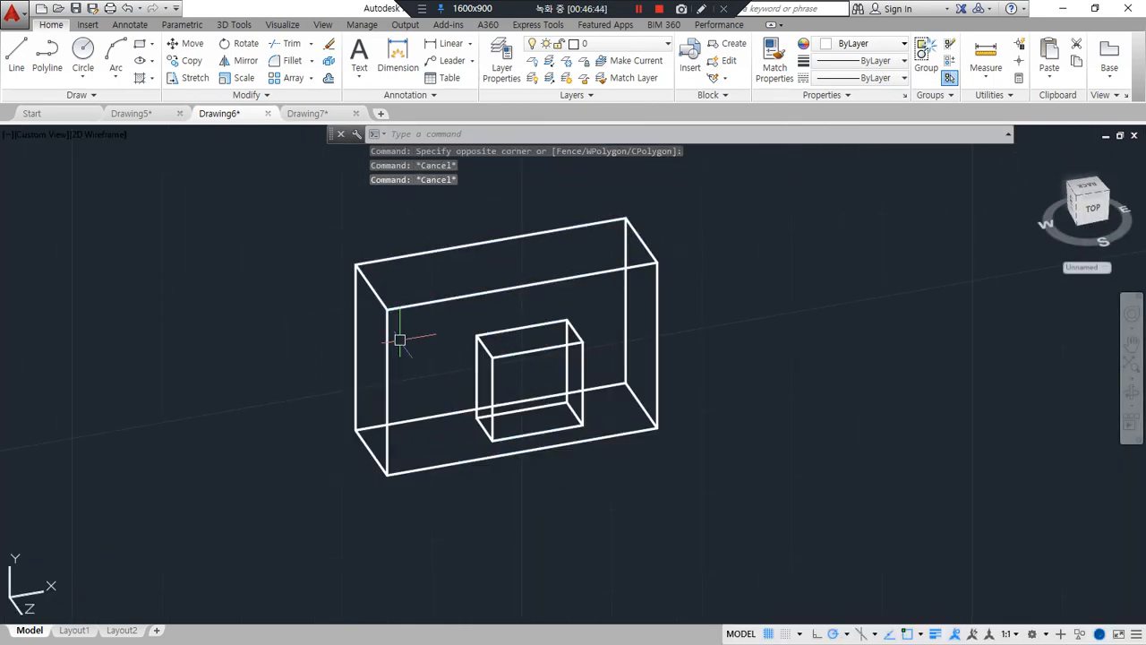
Union the box and the small block on its front face into one solid
type("uni")
key("Return")
left_click(532, 250)
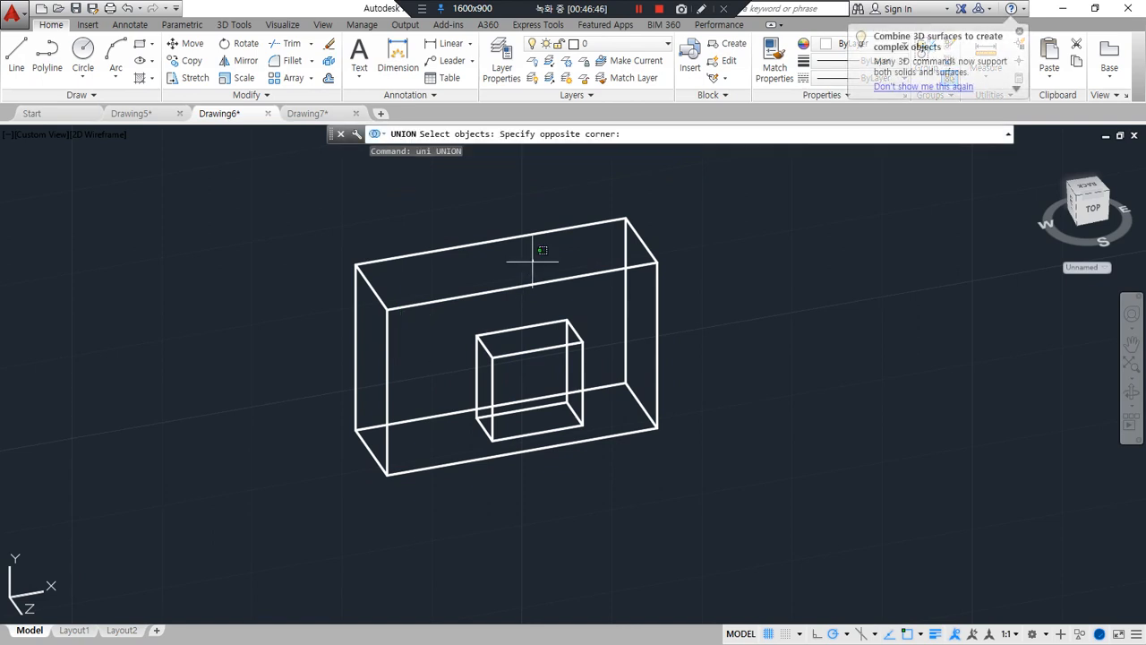
left_click(489, 368)
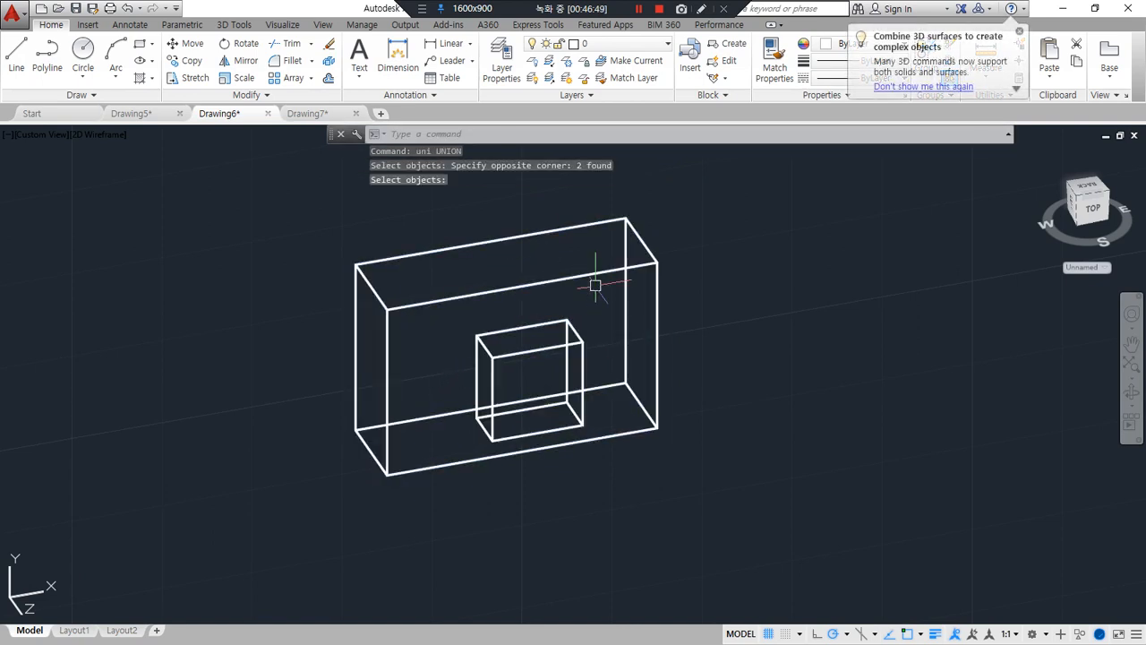
key("Return")
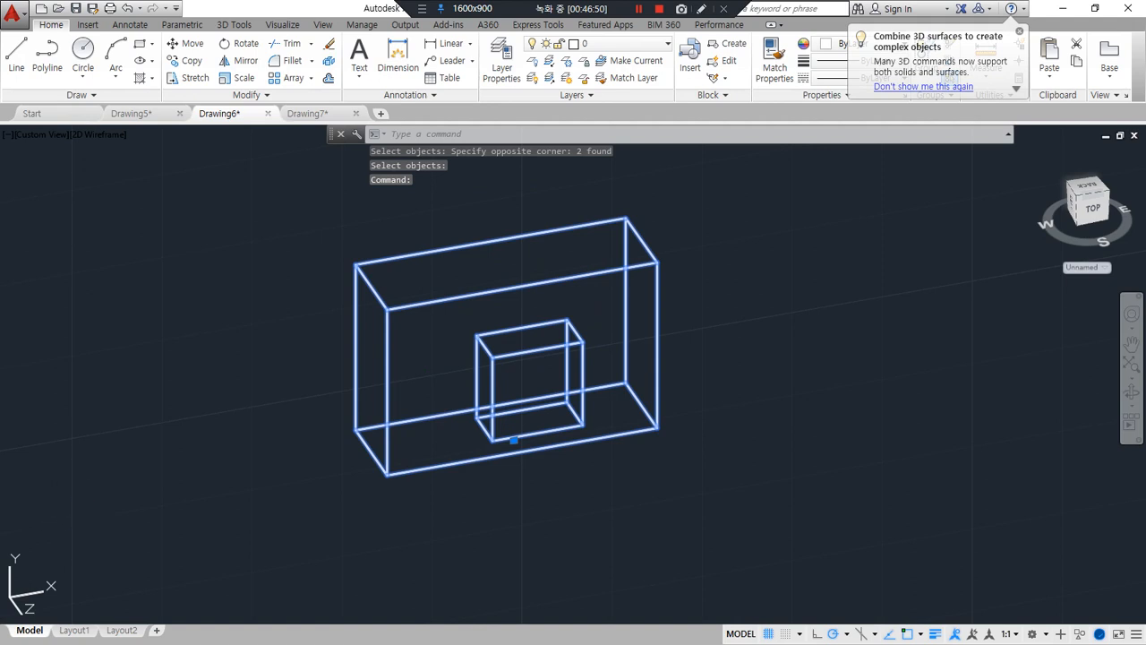
key("Escape")
Draw a 15 by 10 rectangle from the front lower-left corner of the next uncut box
middle_click_drag(521, 349, 80, 388)
middle_click_drag(815, 323, 402, 424)
mouse_move(481, 443)
middle_mouse_down("shift")
mouse_move(496, 444)
mouse_move(472, 460)
middle_mouse_up("shift")
type("re")
key("Escape")
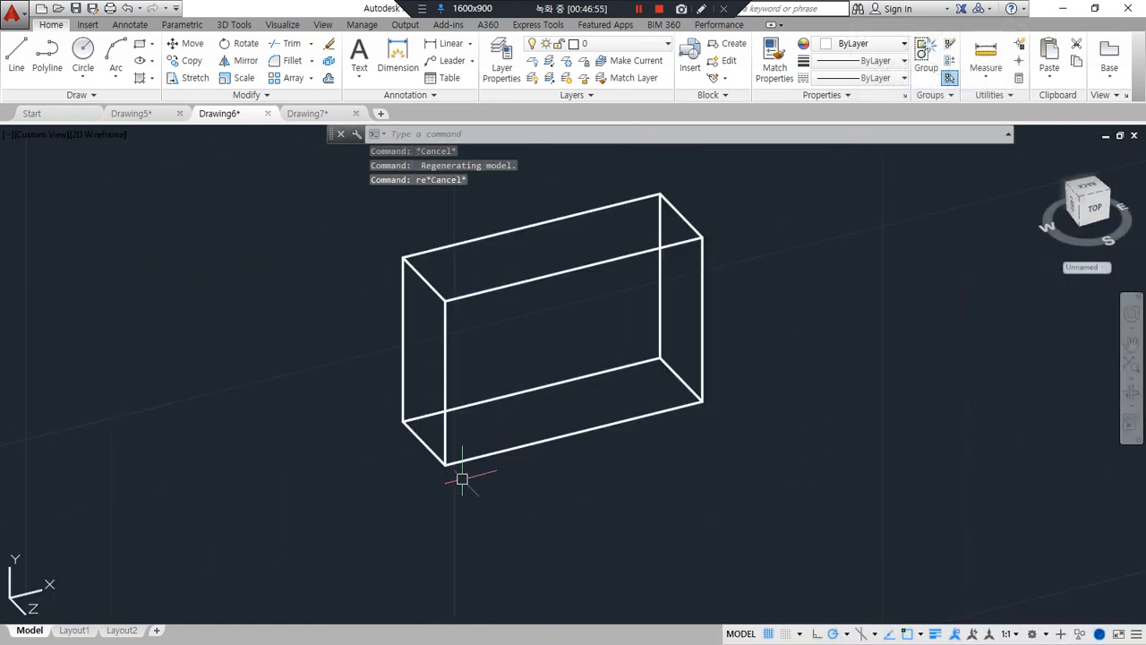
type("rec")
key("Return")
left_click(445, 464)
type("@")
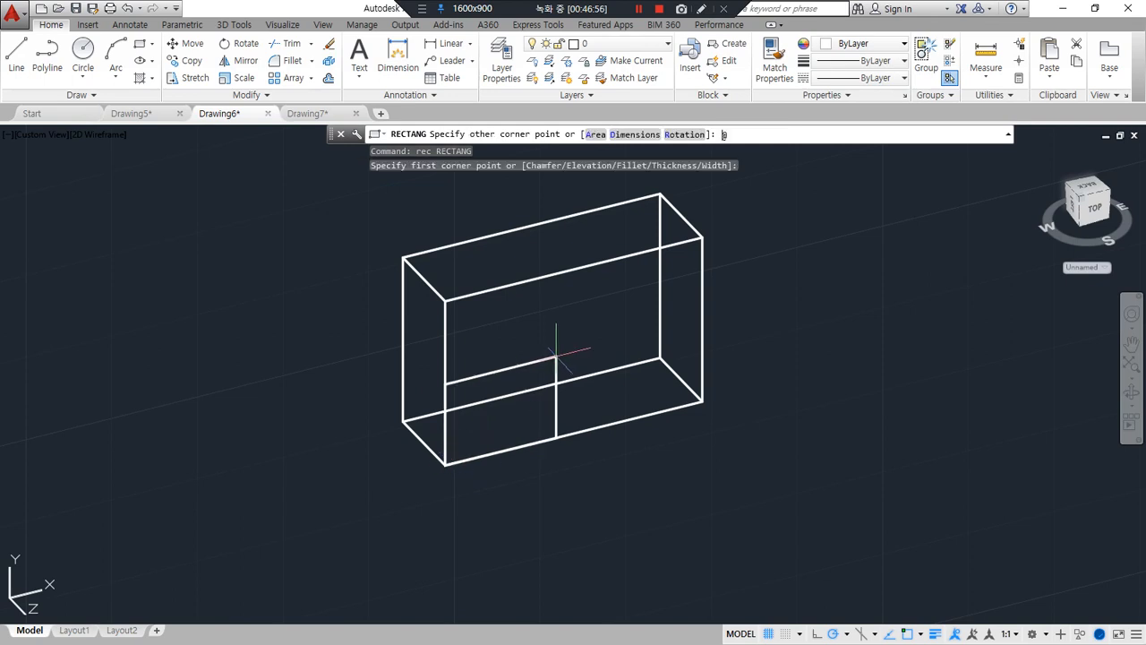
type("15,10")
key("Return")
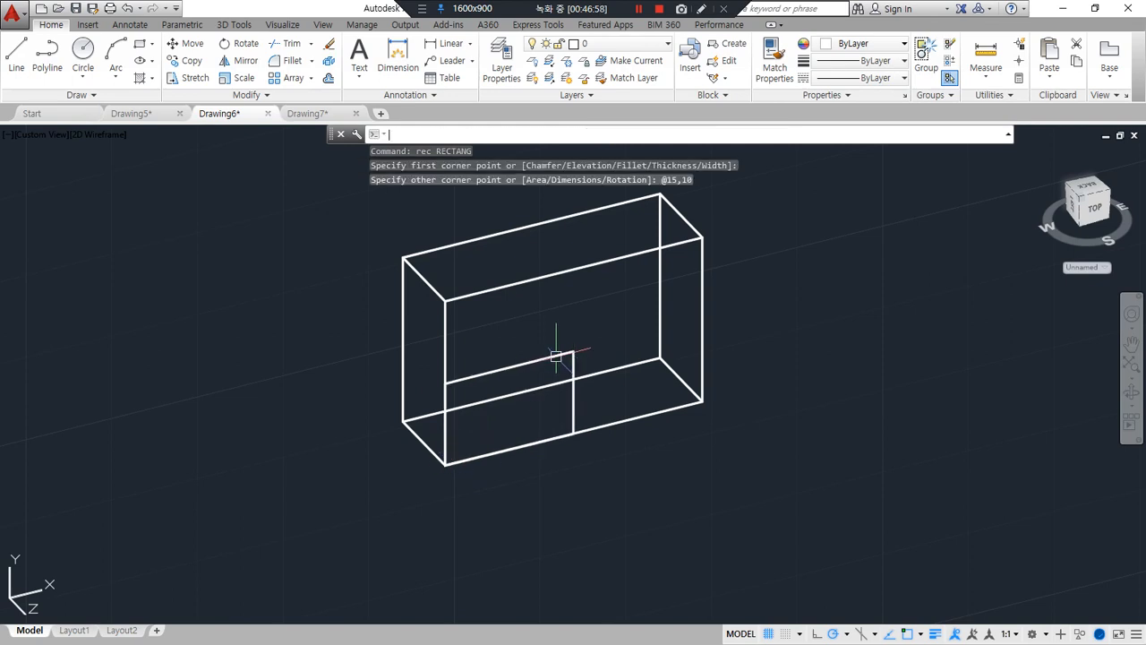
Copy the 15 by 10 rectangle from its lower-left corner to its upper-right corner on the front face
type("co")
key("Return")
left_click(523, 362)
key("Return")
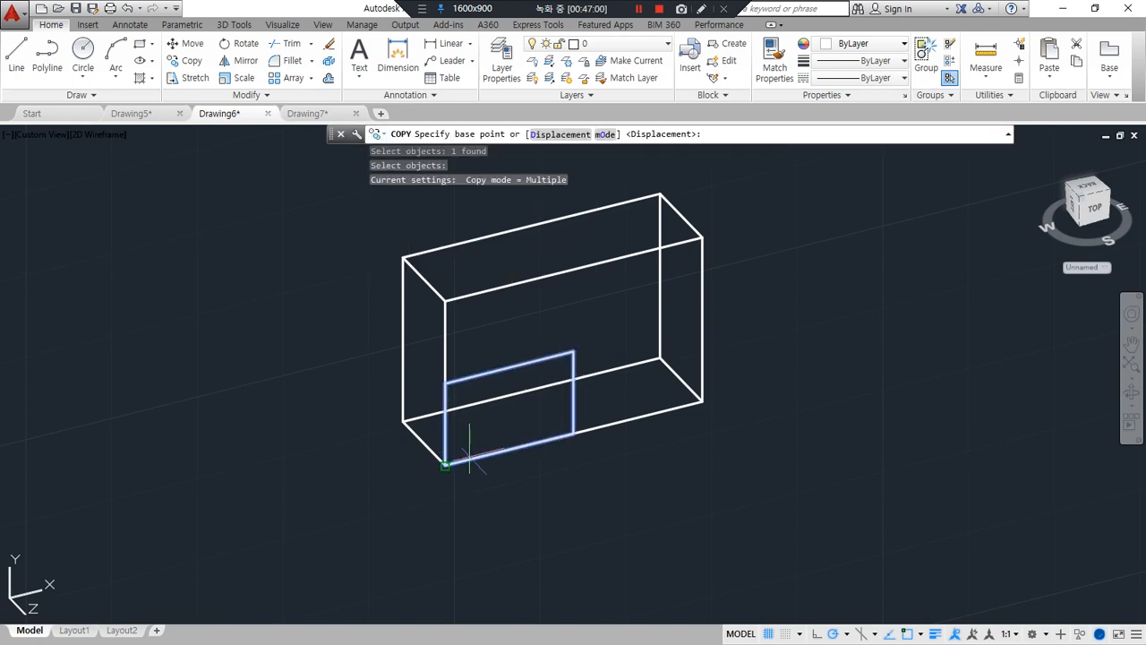
left_click(445, 464)
left_click(573, 352)
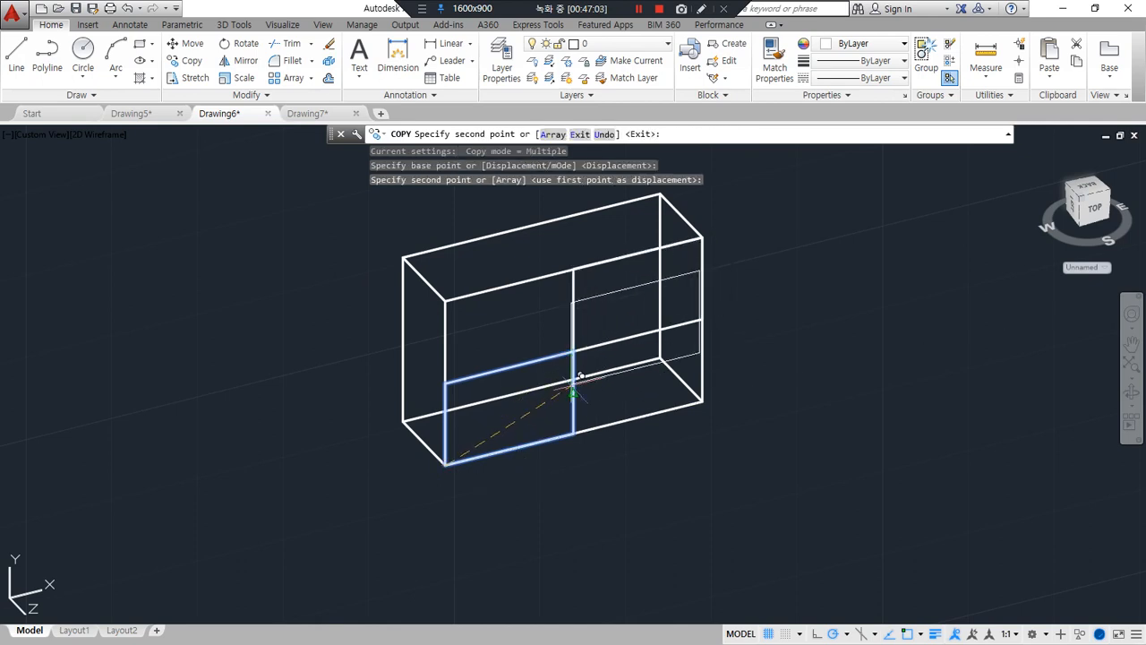
key("Return")
type("ex")
key("Return")
key("Escape")
key("Escape")
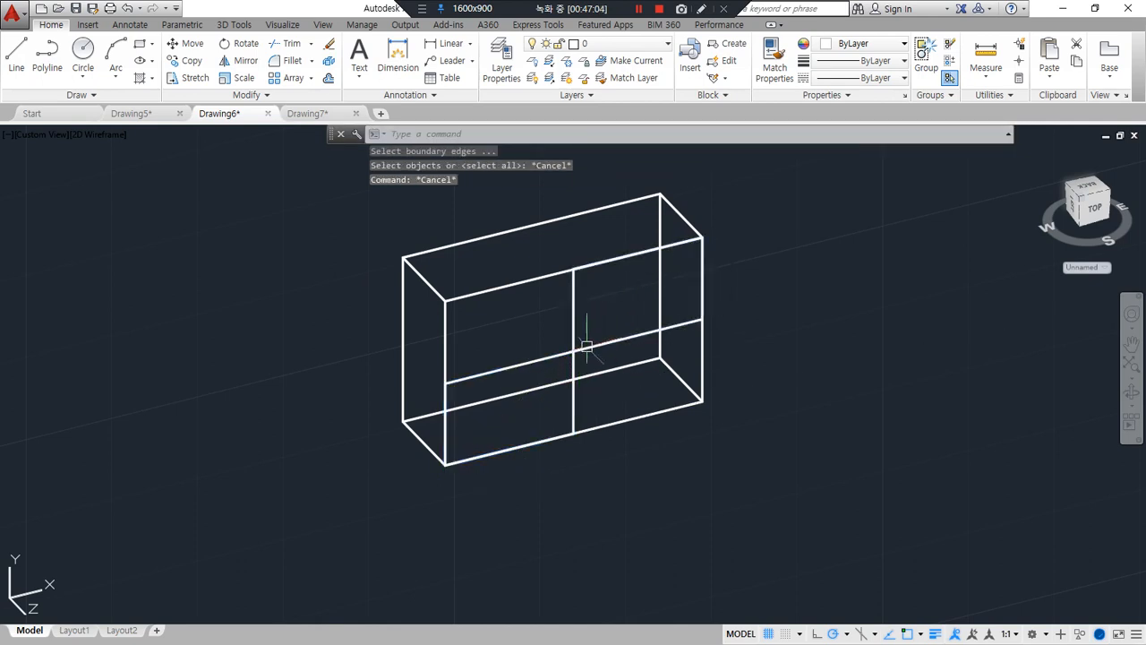
Extrude both 15 by 10 rectangles -5 so they extend into the box behind its front face
type("ext")
key("Return")
left_click(706, 234)
left_click(440, 469)
key("Return")
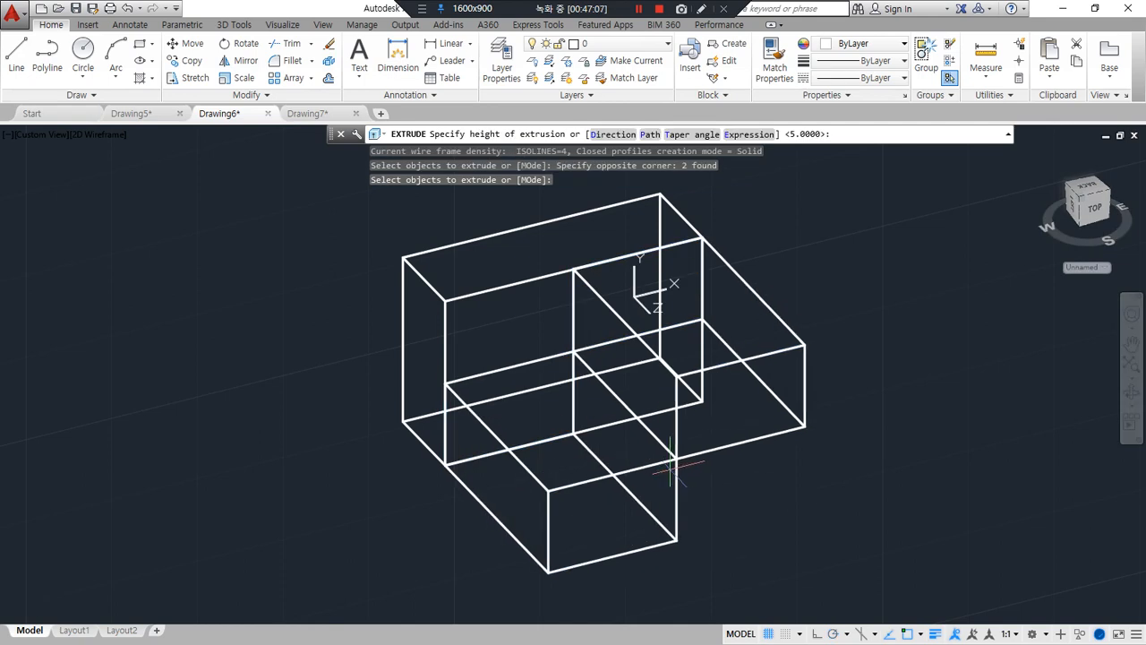
type("-5")
key("Return")
Subtract the lower-left and upper-right blocks from the box
type("s")
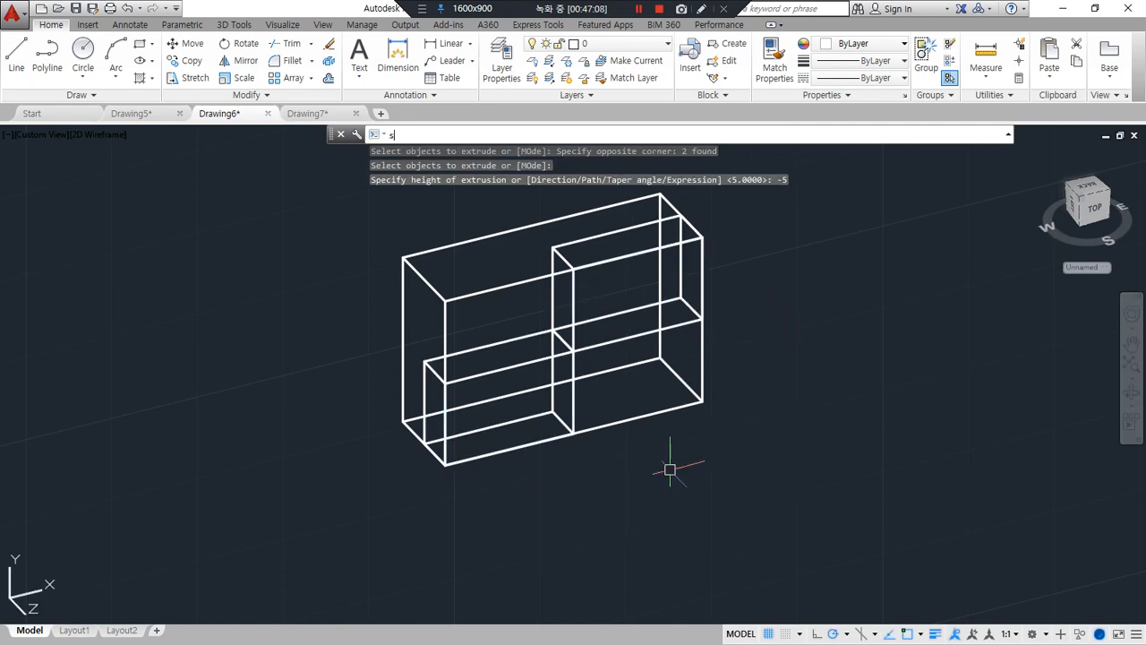
type("u")
key("Return")
left_click(606, 421)
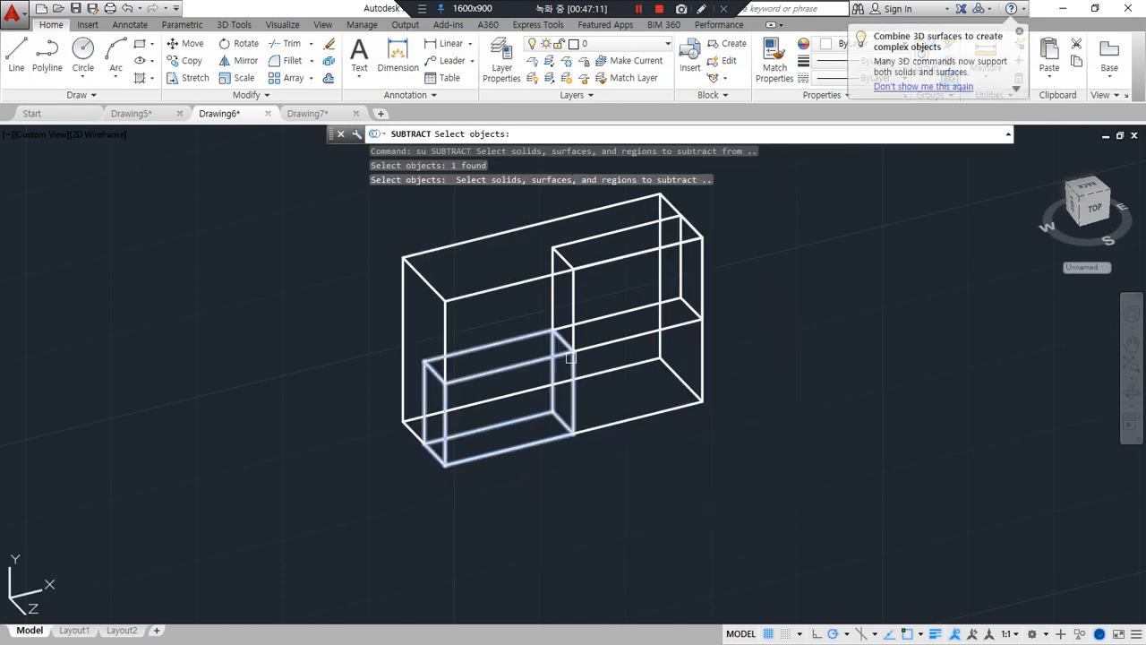
left_click(570, 358)
left_click(574, 349)
key("Return")
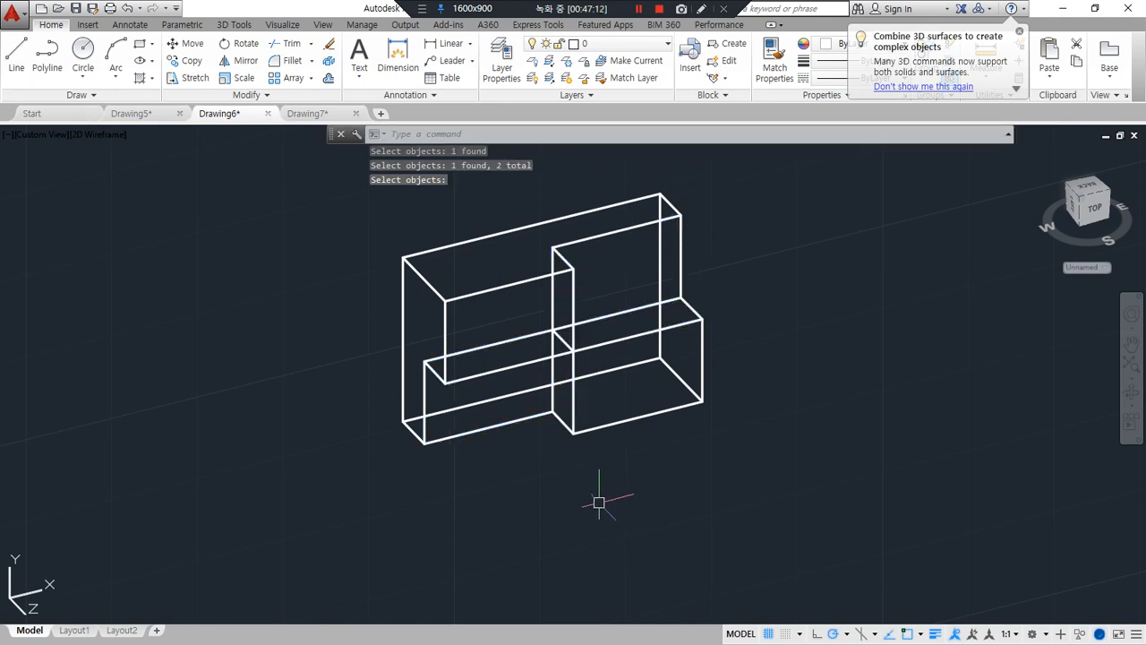
Draw a 15 by 10 rectangle on the following uncut box, starting from its front lower-left corner
middle_click_drag(684, 419, 174, 557)
middle_click_drag(824, 396, 488, 471)
type("r")
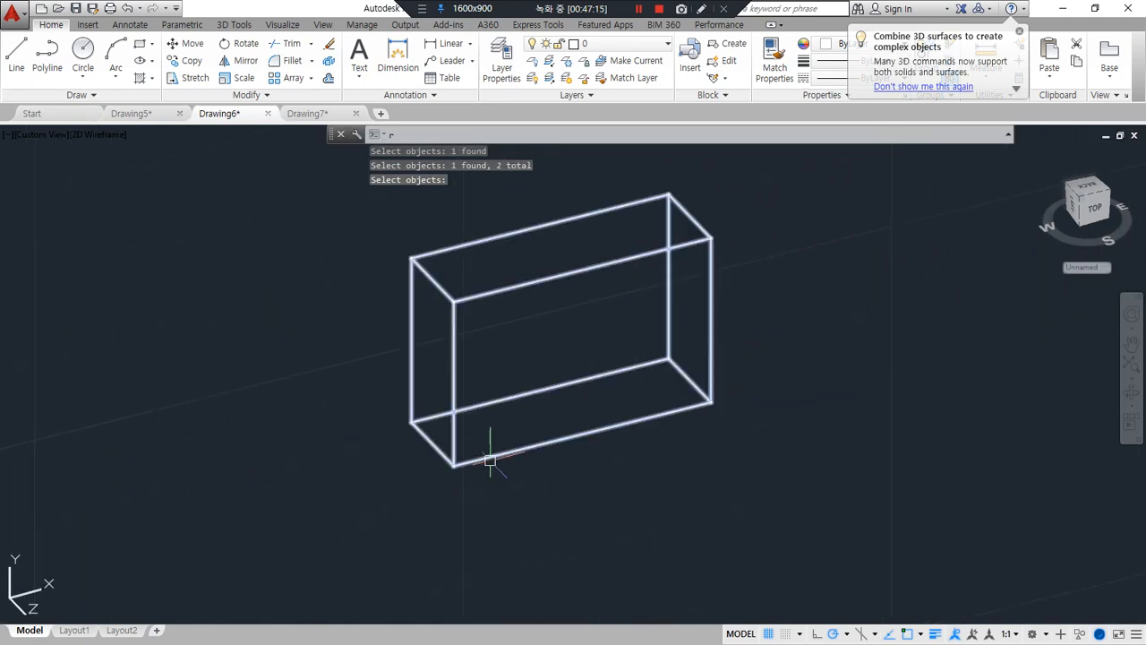
type("ec")
key("Return")
left_click(454, 465)
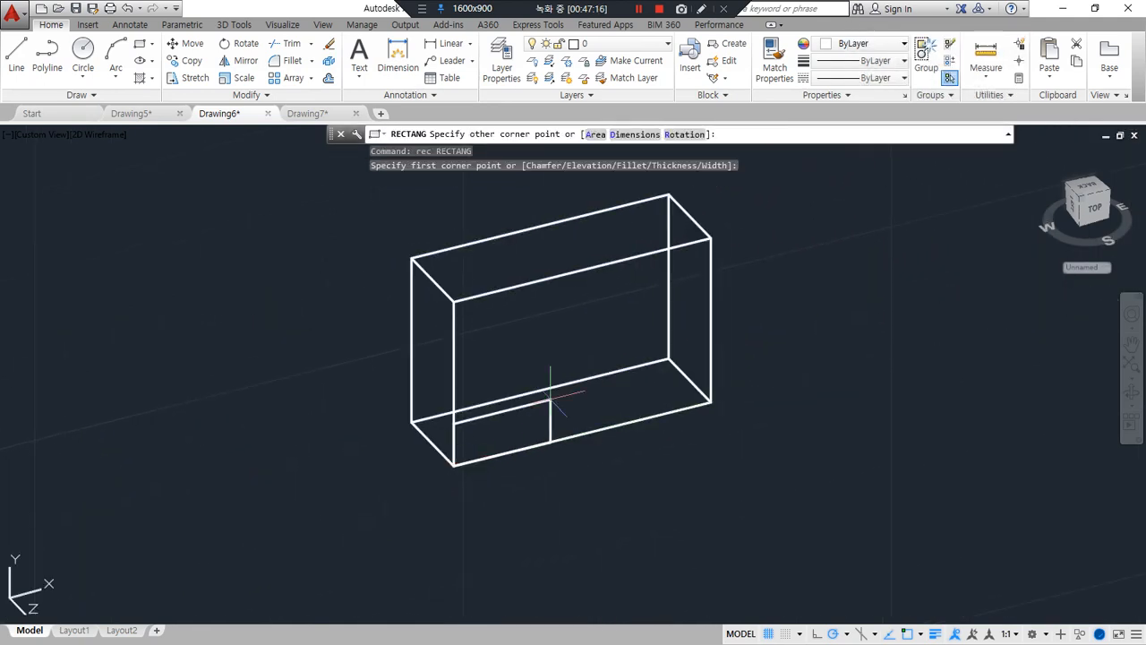
type("@15,10")
key("Return")
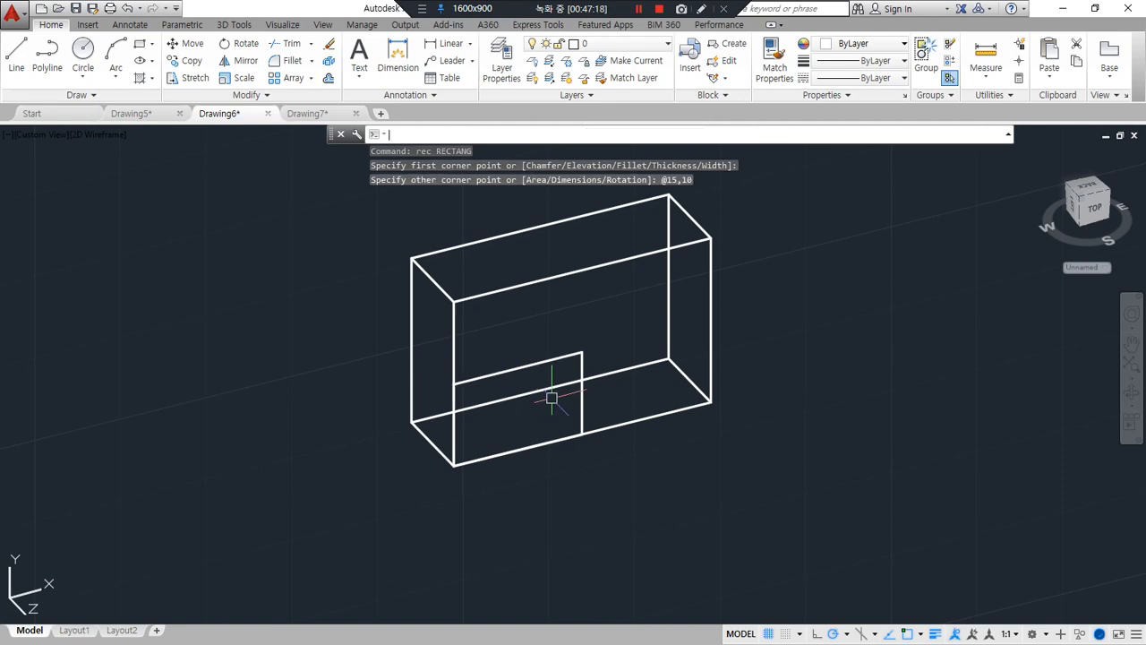
Copy the rectangle from its lower-left corner to its upper-left and upper-right corners on the front face
key("Return")
left_click(551, 362)
key("Return")
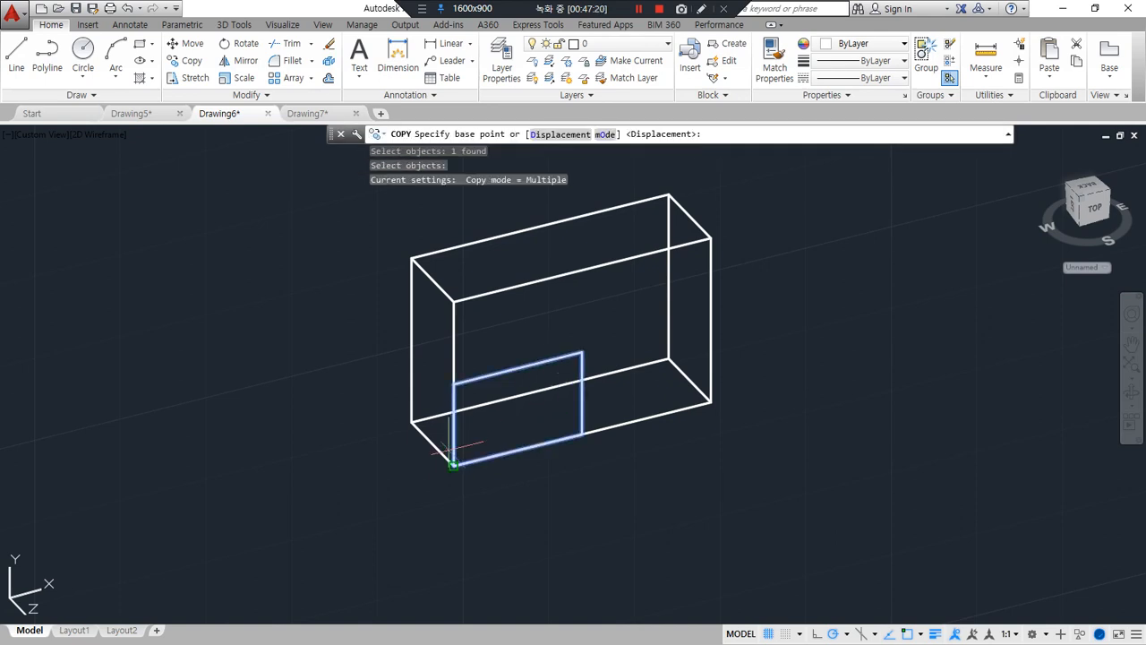
left_click(454, 465)
left_click(454, 384)
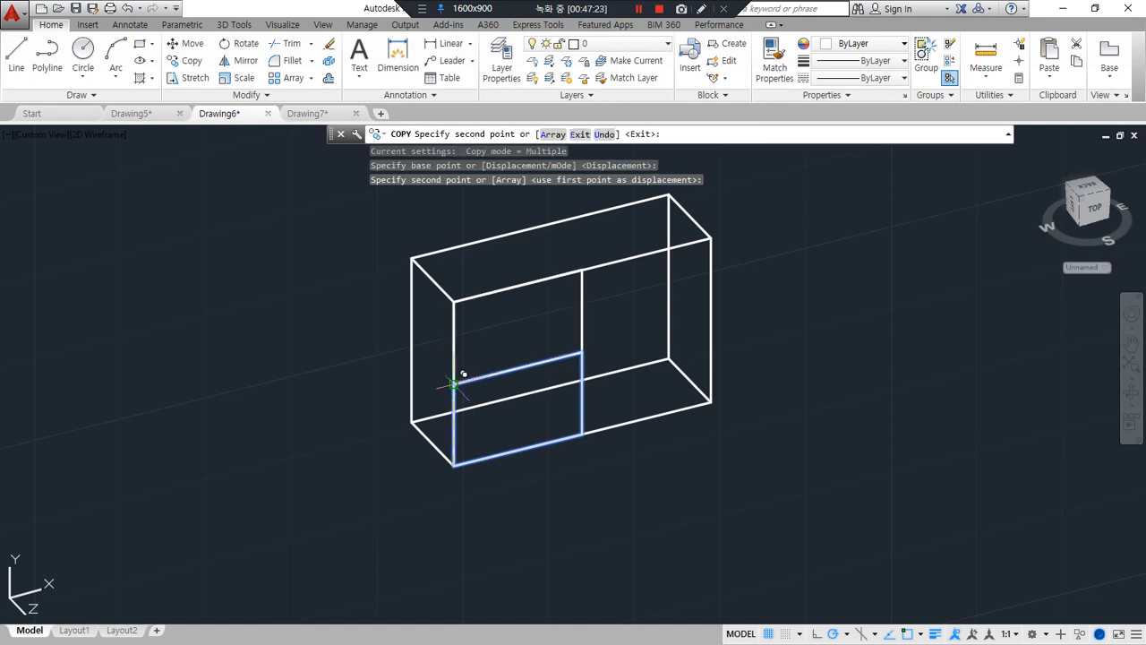
left_click(582, 351)
key("Return")
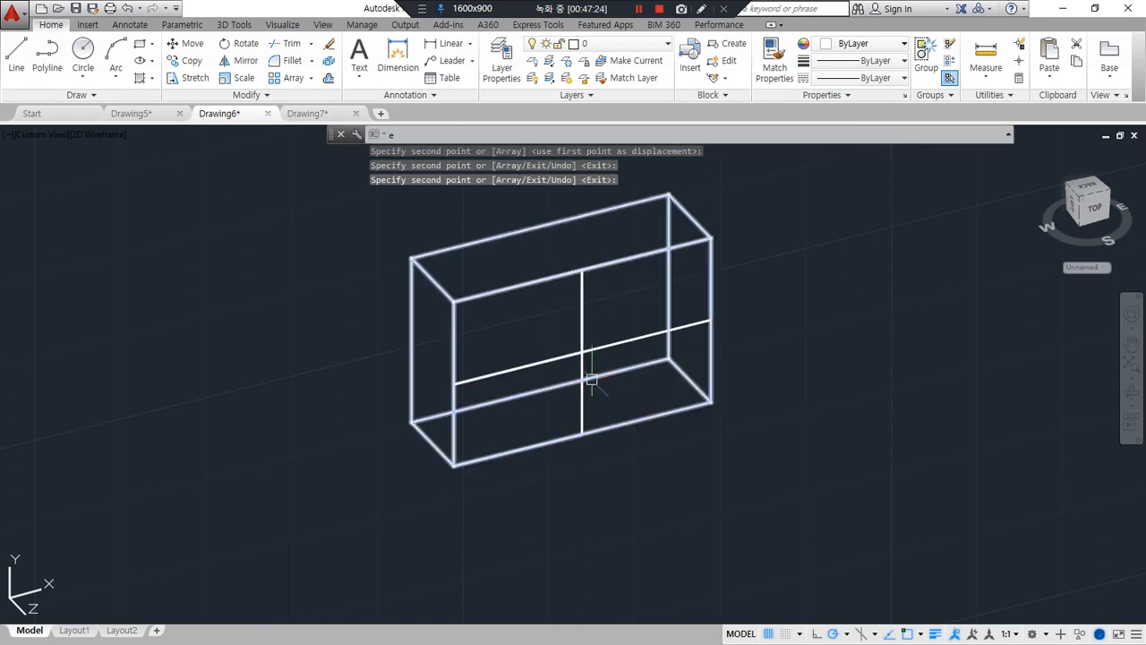
Extrude the upper-left rectangle through the full depth to the box's back upper-left corner
type("ext")
key("Return")
left_click(530, 285)
key("Return")
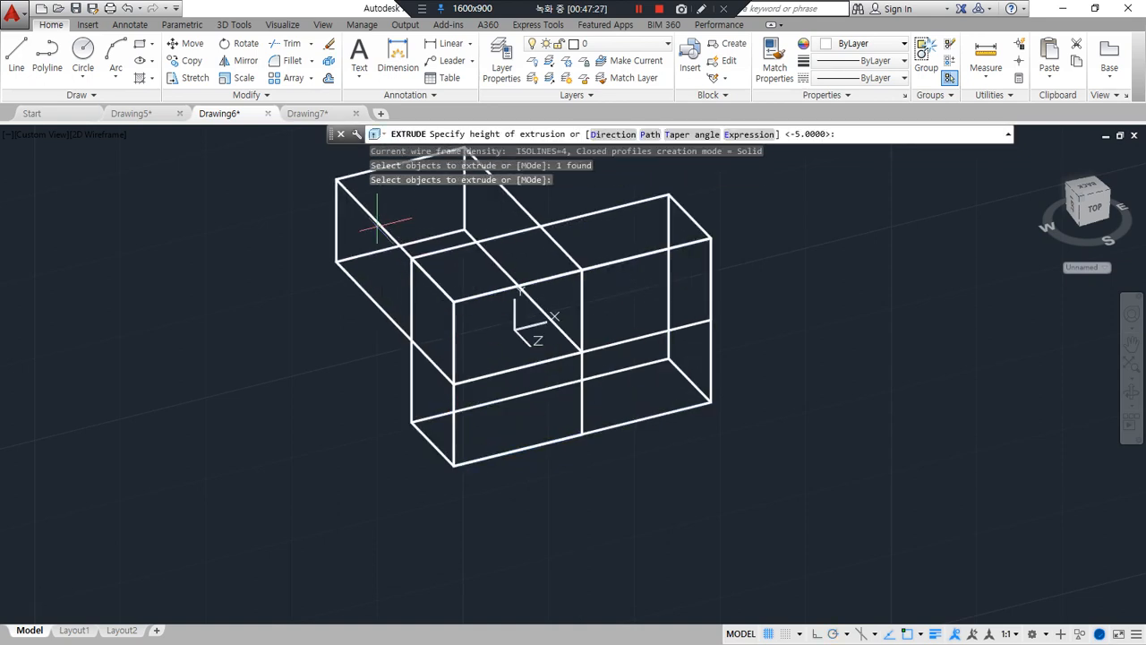
left_click(408, 260)
Extrude the upper-right and lower-left rectangles -5 into the box
key("Return")
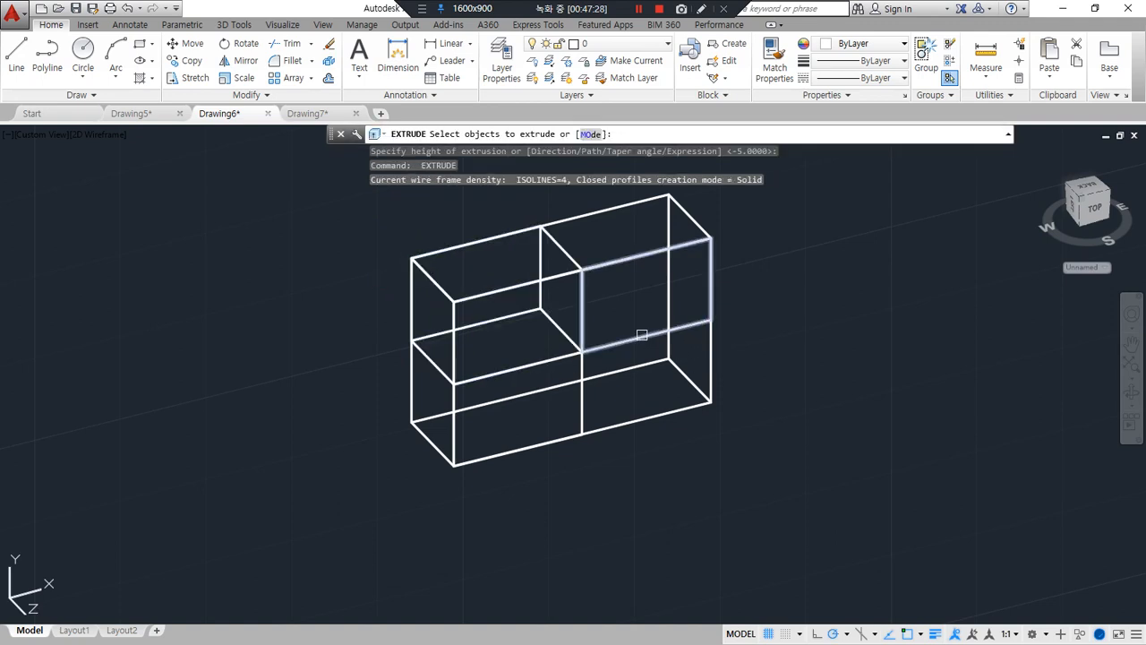
left_click(584, 397)
left_click(583, 397)
key("Return")
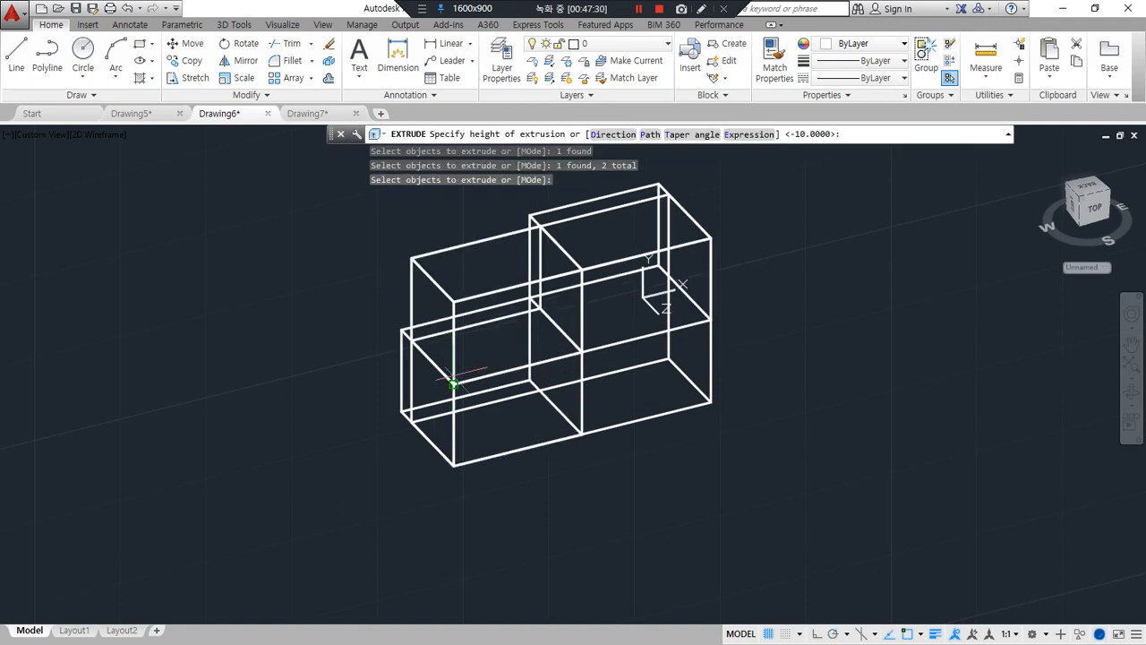
key("Return")
Subtract the upper-right, lower-left and full-depth upper-left blocks from the box
type("su")
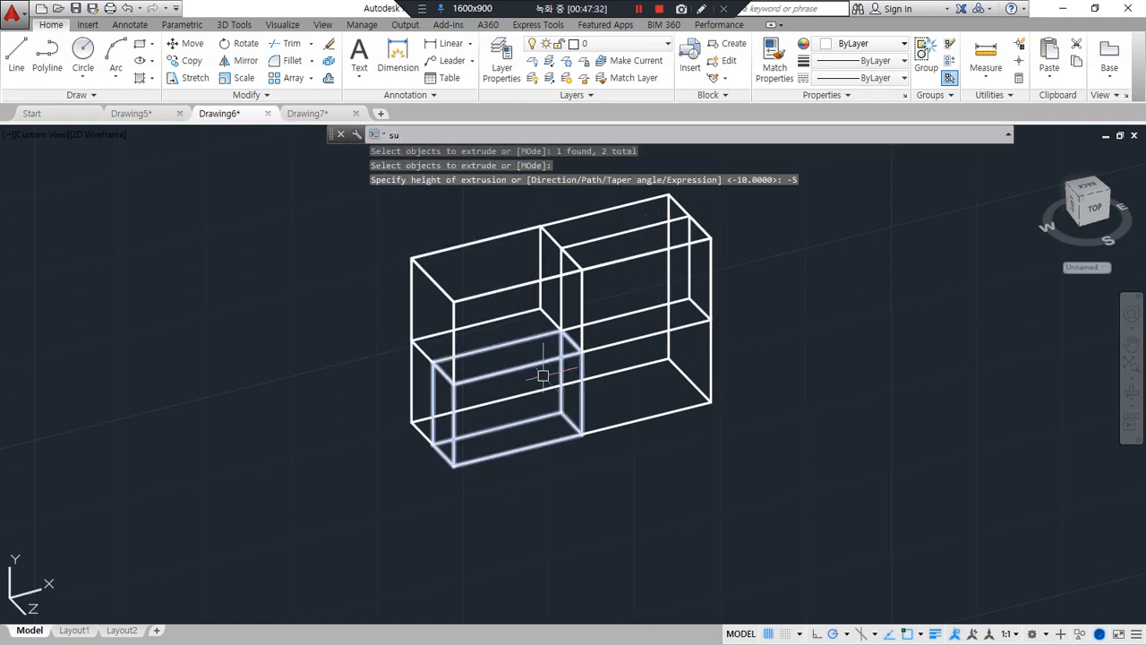
key("Return")
left_click(638, 412)
key("Return")
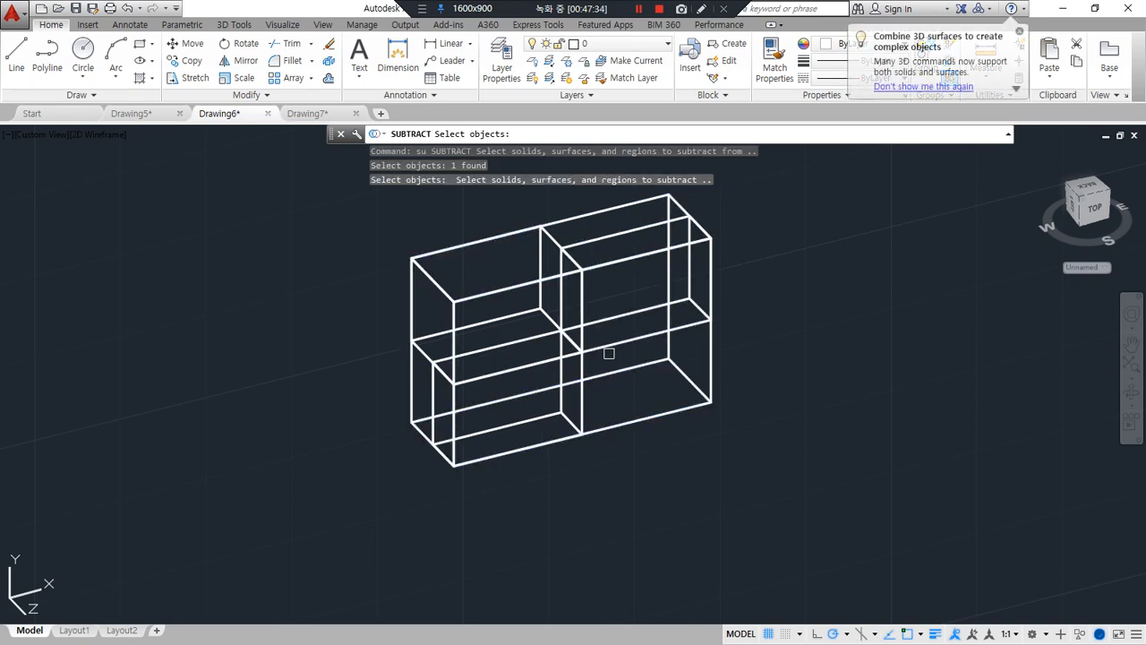
left_click(606, 348)
left_click(581, 366)
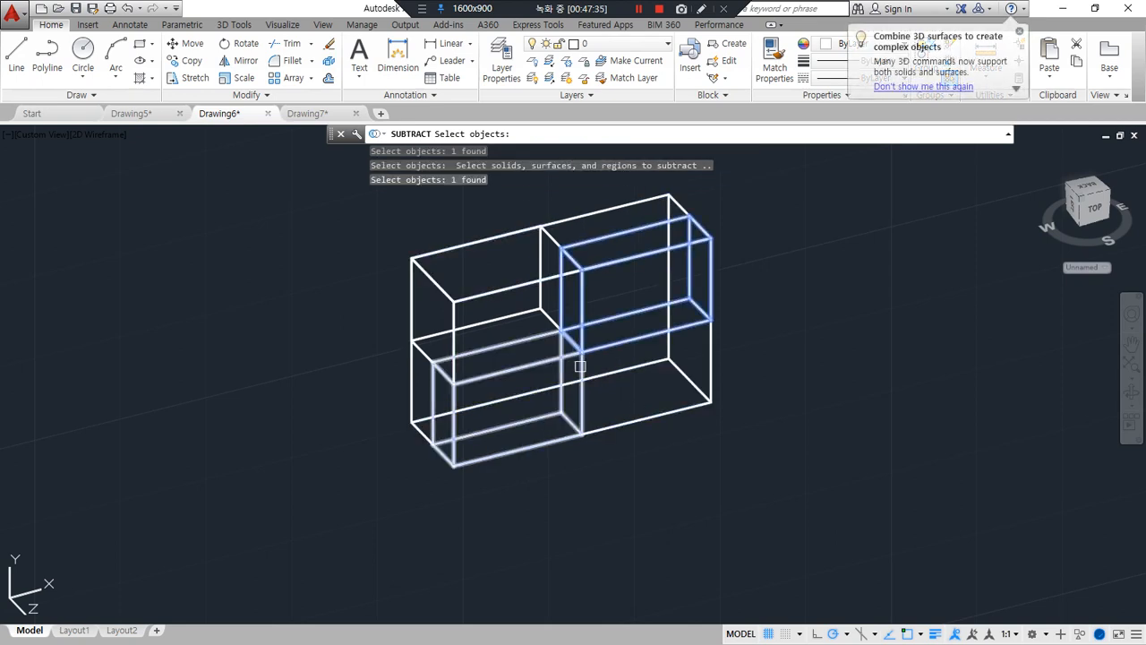
left_click(490, 288)
key("Return")
Align the UCS to the end face of the next uncut box, with its origin at the front lower corner and X along the short bottom edge
middle_click_drag(866, 297, 264, 403)
middle_click_drag(761, 310, 460, 438)
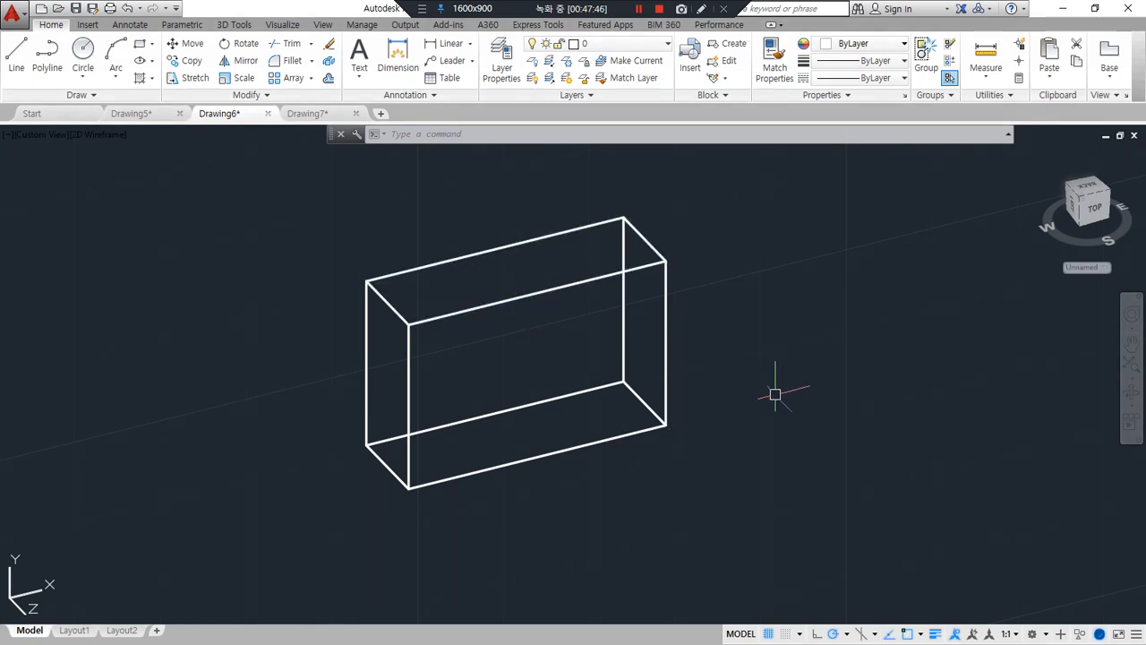
mouse_move(768, 389)
middle_mouse_down("shift")
mouse_move(593, 400)
mouse_move(619, 349)
middle_mouse_up("shift")
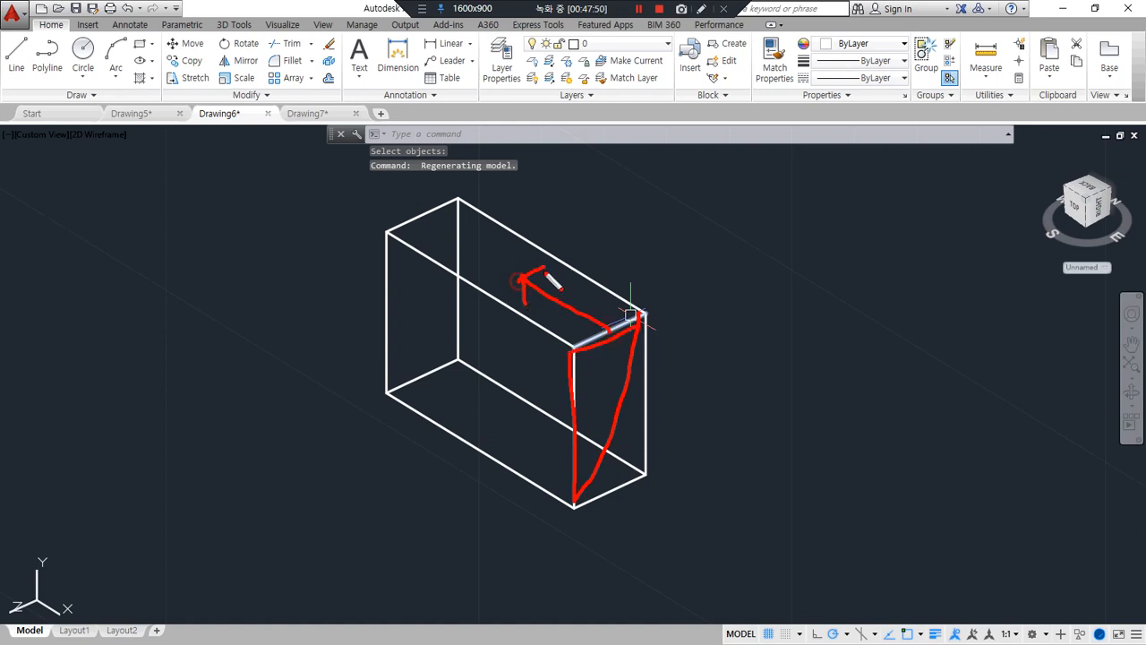
key("Escape")
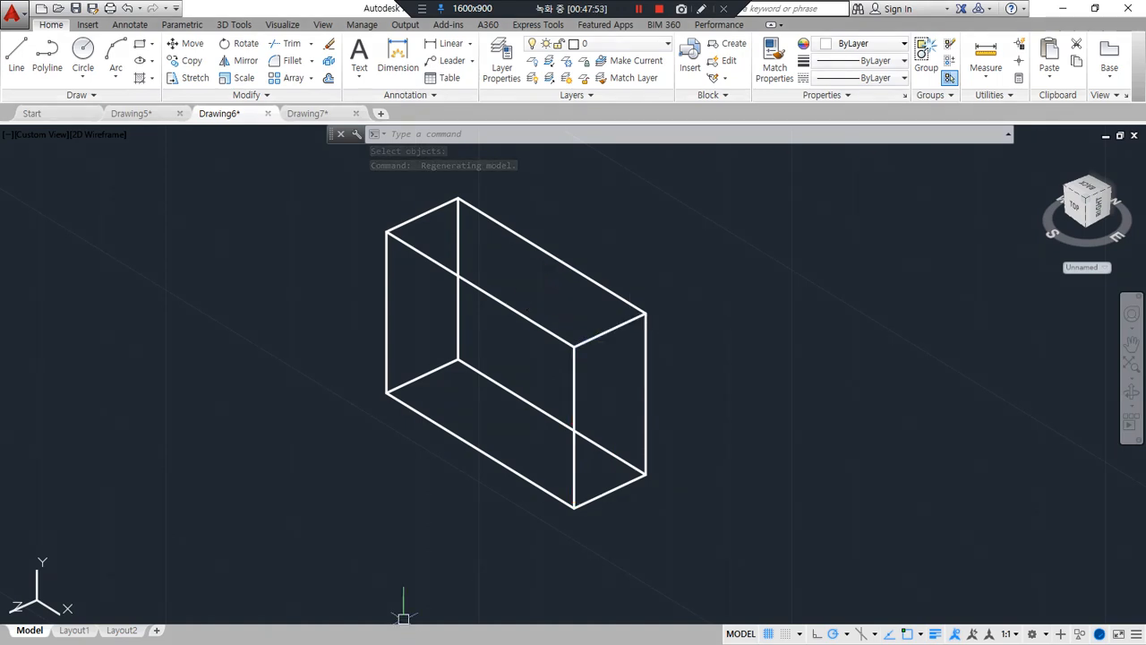
type("ucs")
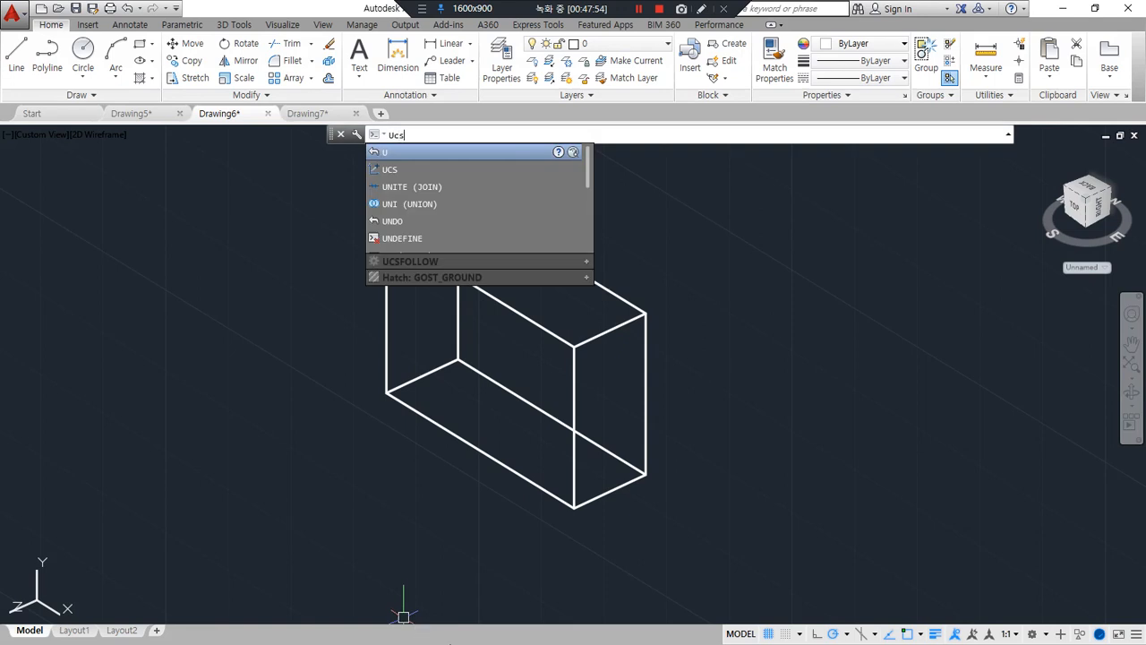
key("Return")
left_click(574, 507)
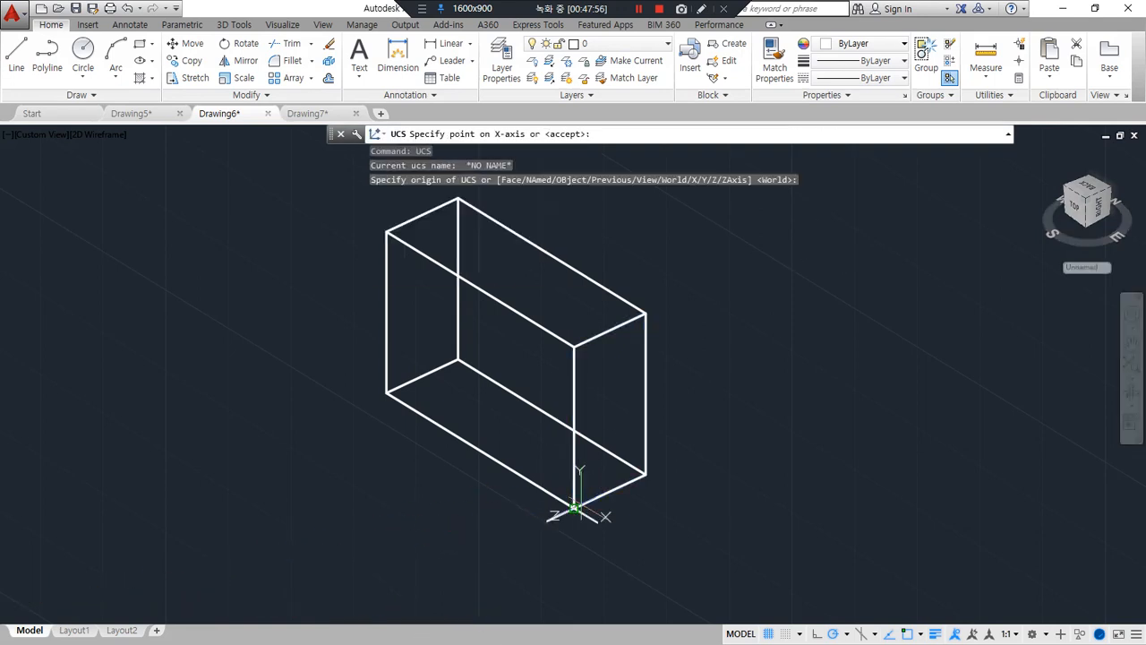
type("end of")
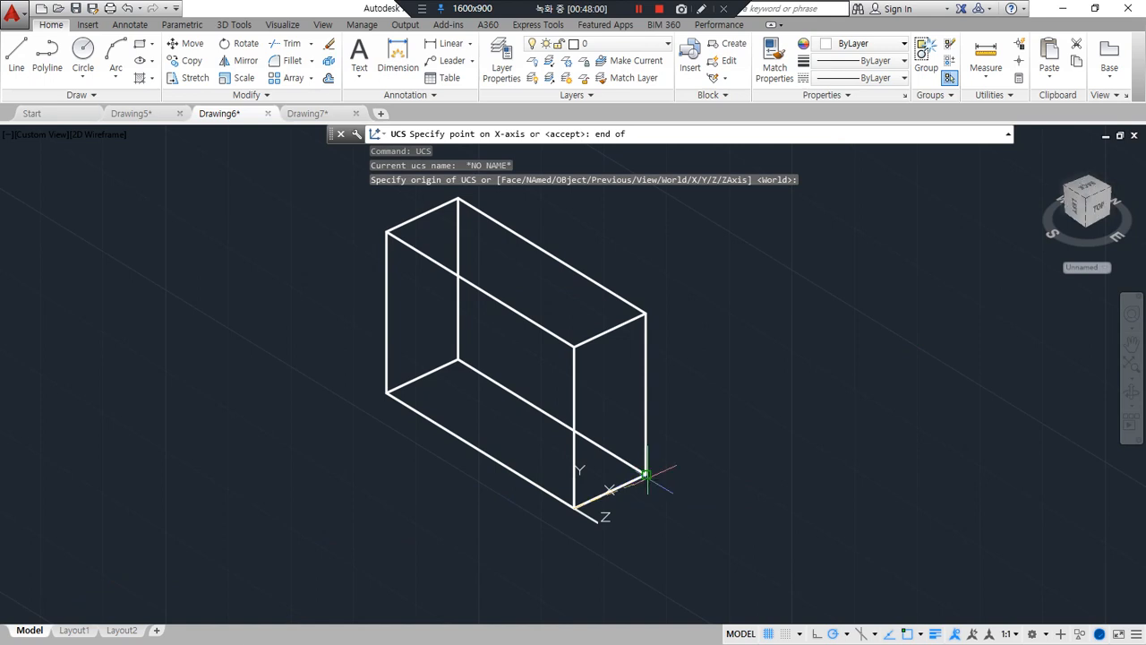
left_click(645, 474)
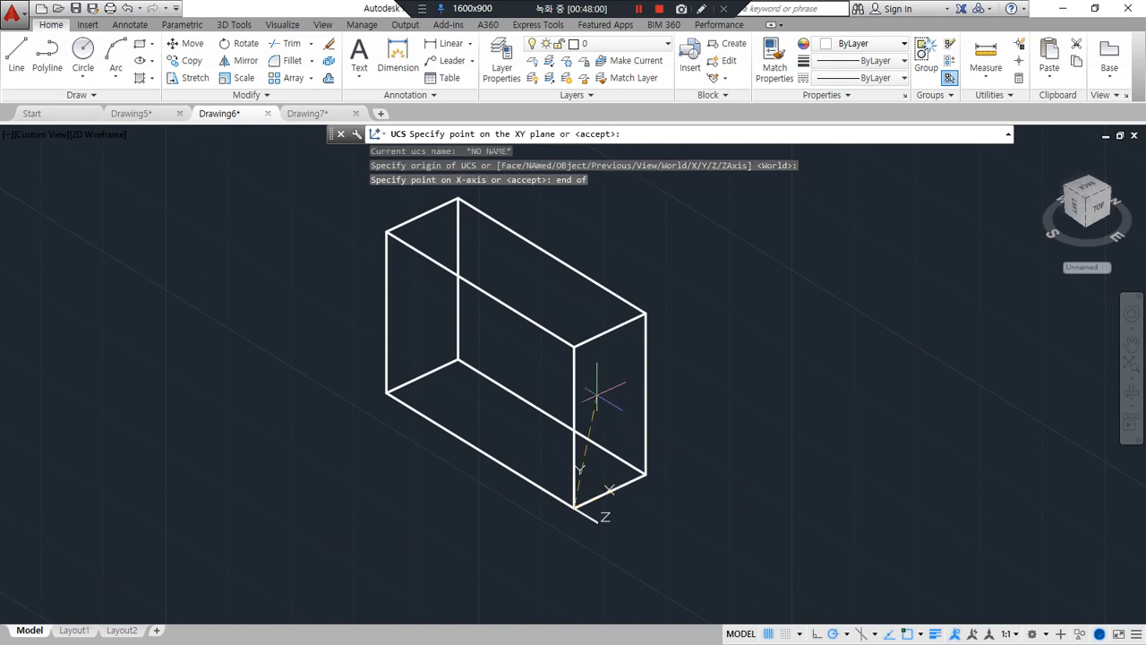
left_click(578, 448)
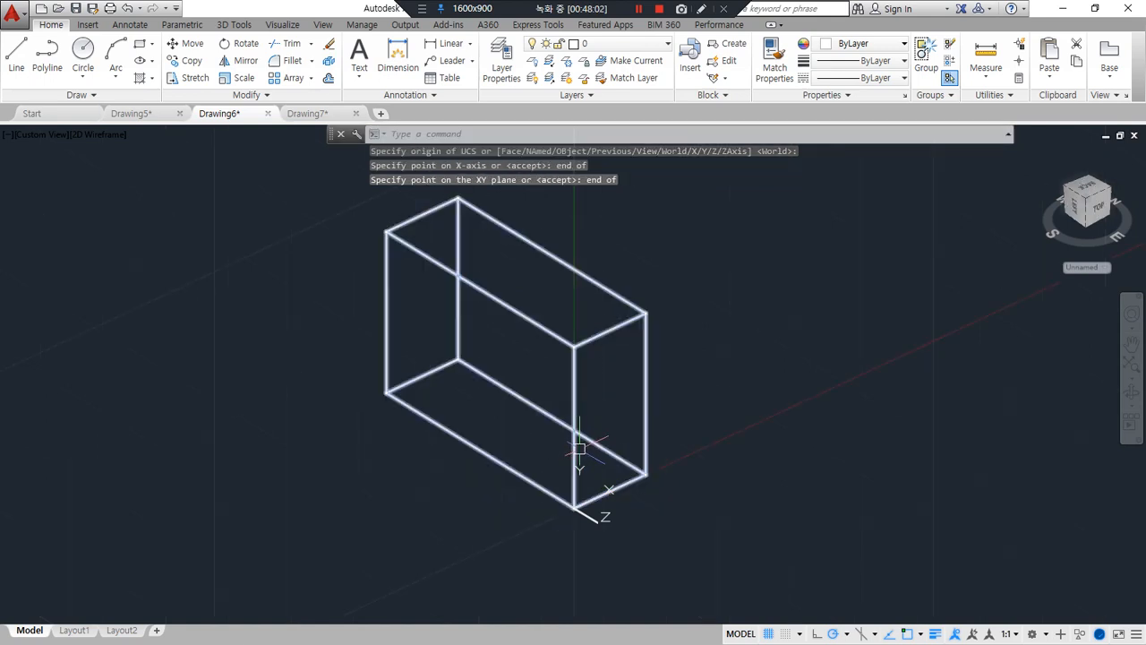
Draw a closed triangular polyline on the end face through its back upper, front lower and front upper corners
type("pl")
key("Return")
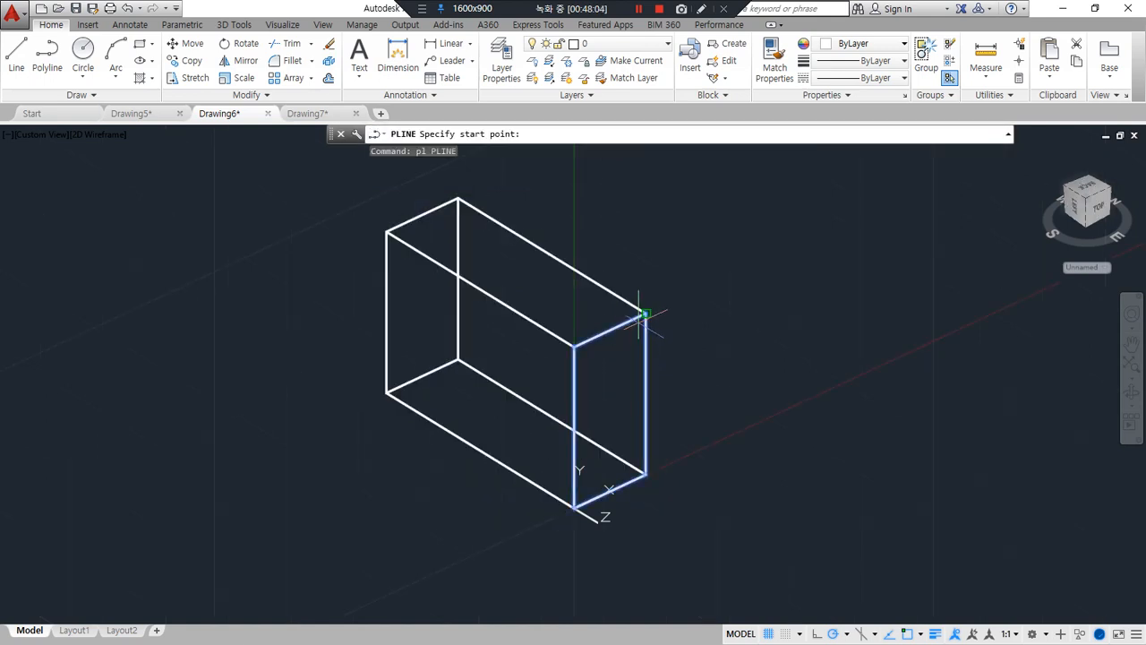
left_click(645, 313)
left_click(574, 508)
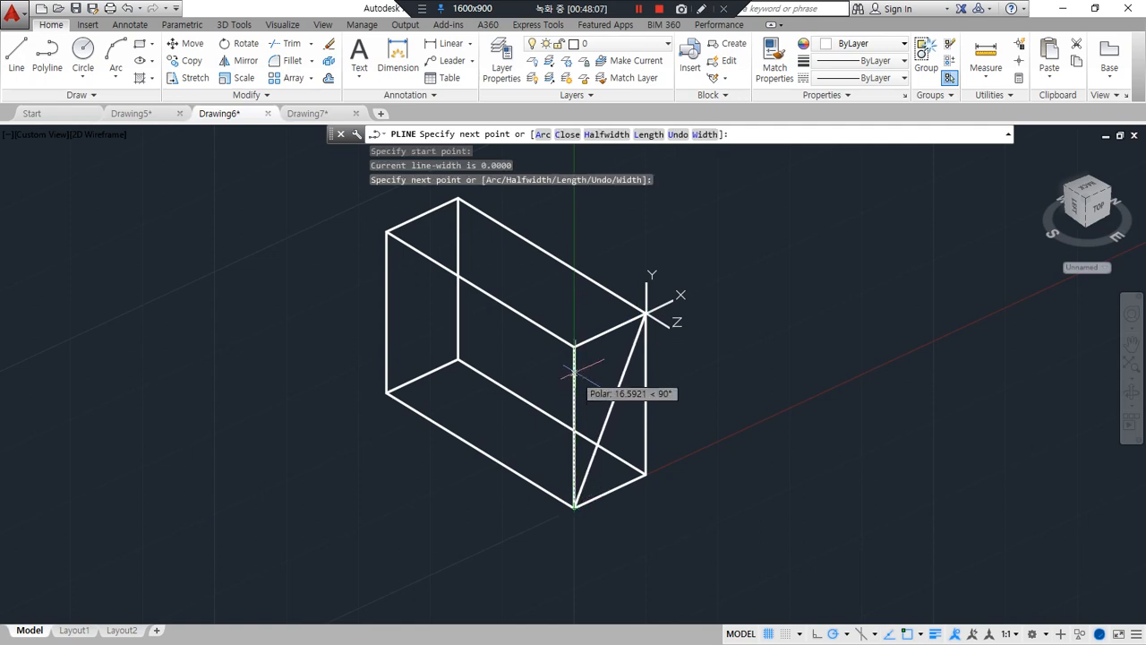
left_click(574, 346)
type("c")
key("Return")
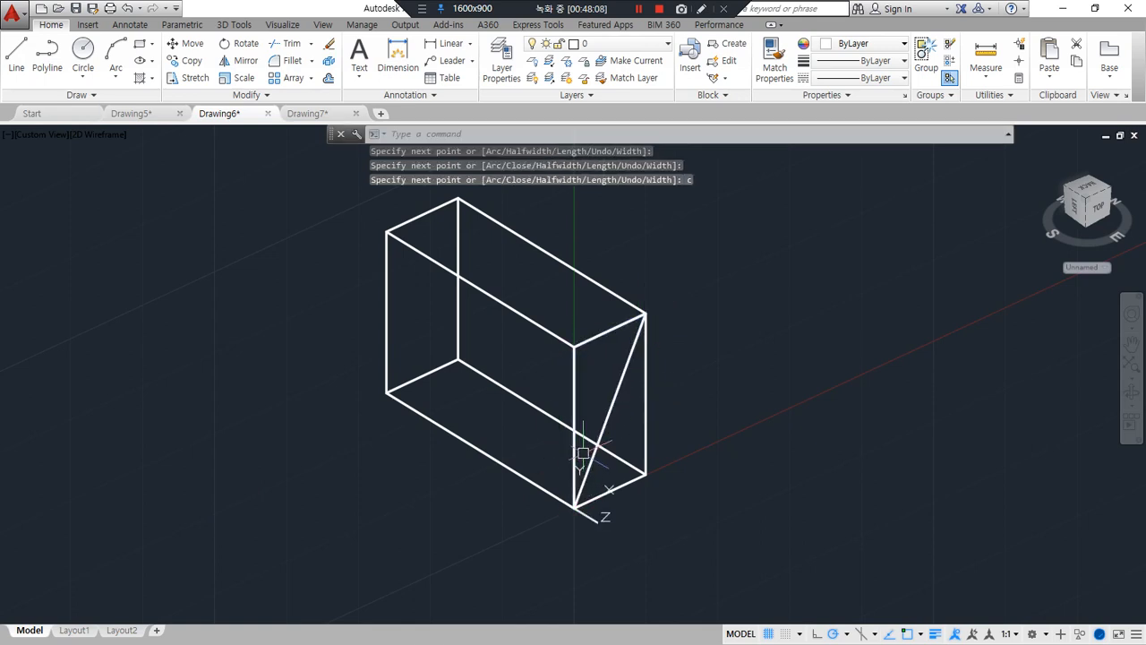
Extrude the triangle along the box to the midpoint of its front upper long edge
type("ext")
key("Return")
left_click(619, 397)
key("Return")
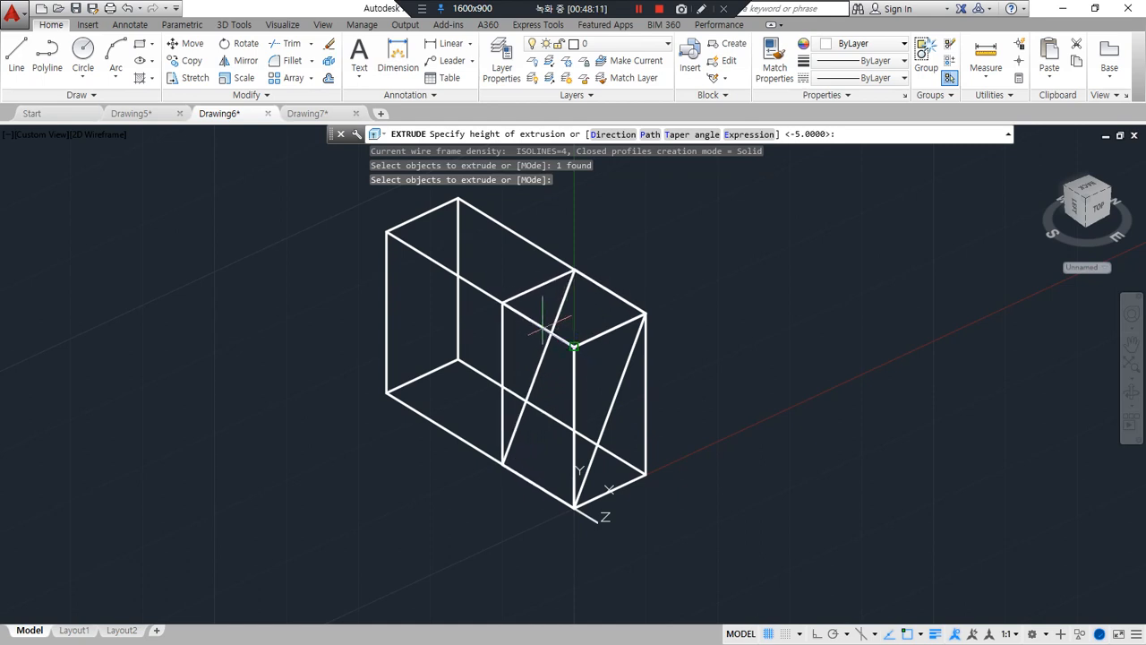
left_click(504, 301)
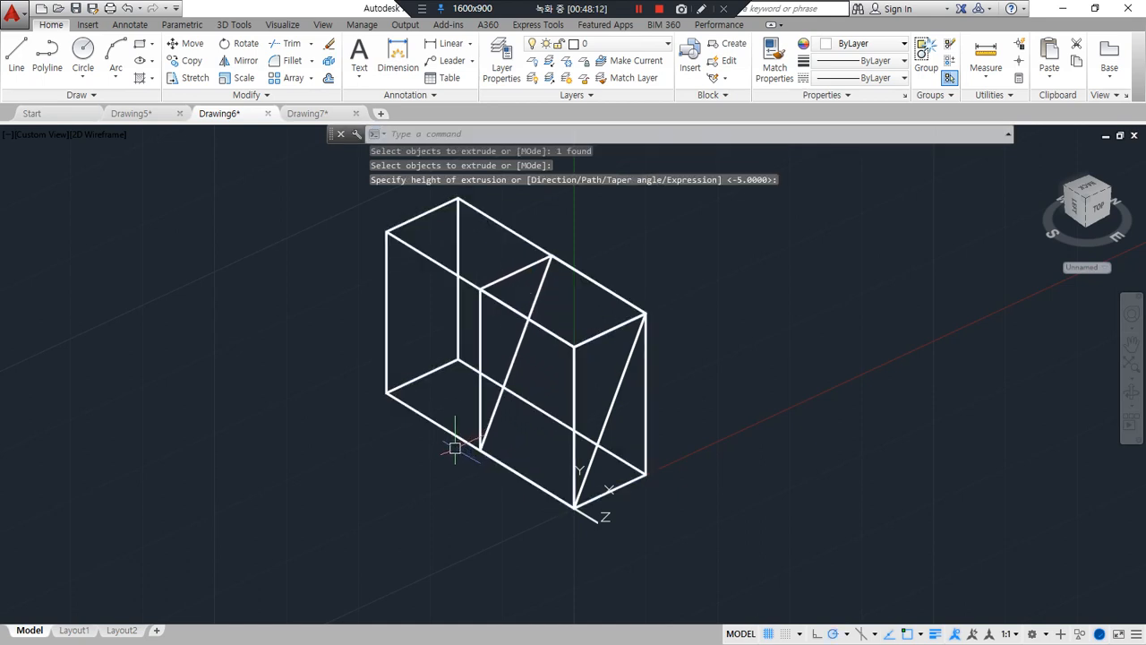
Subtract the triangular wedge from the box to make a sloped cut along half its length
type("su")
key("Return")
left_click(645, 390)
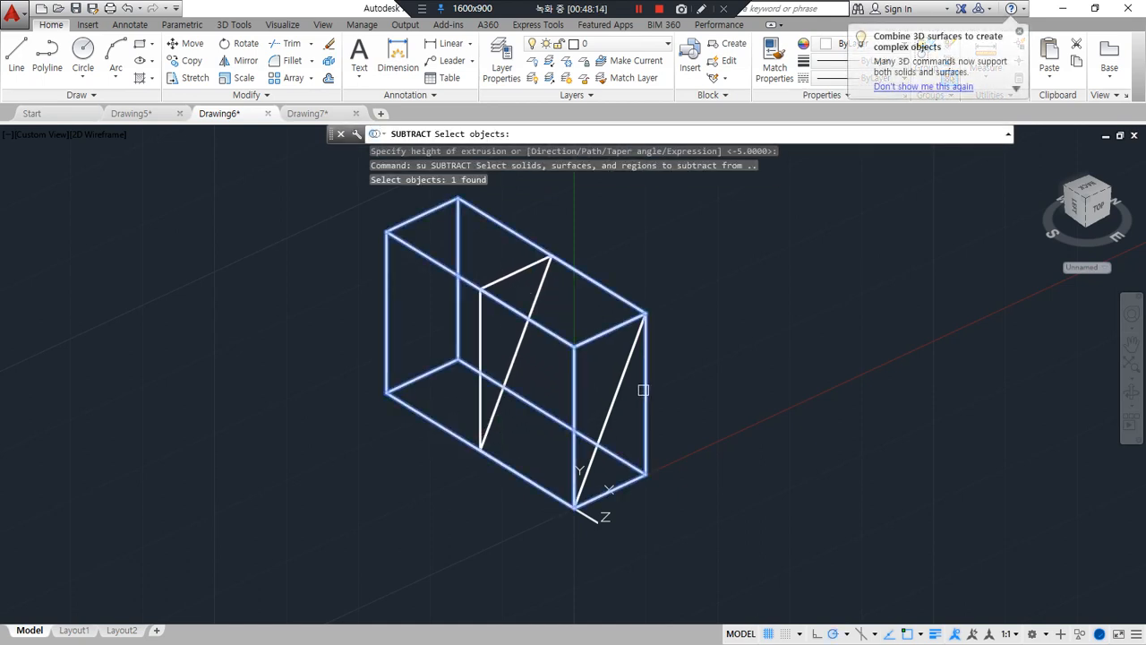
key("Return")
left_click(615, 396)
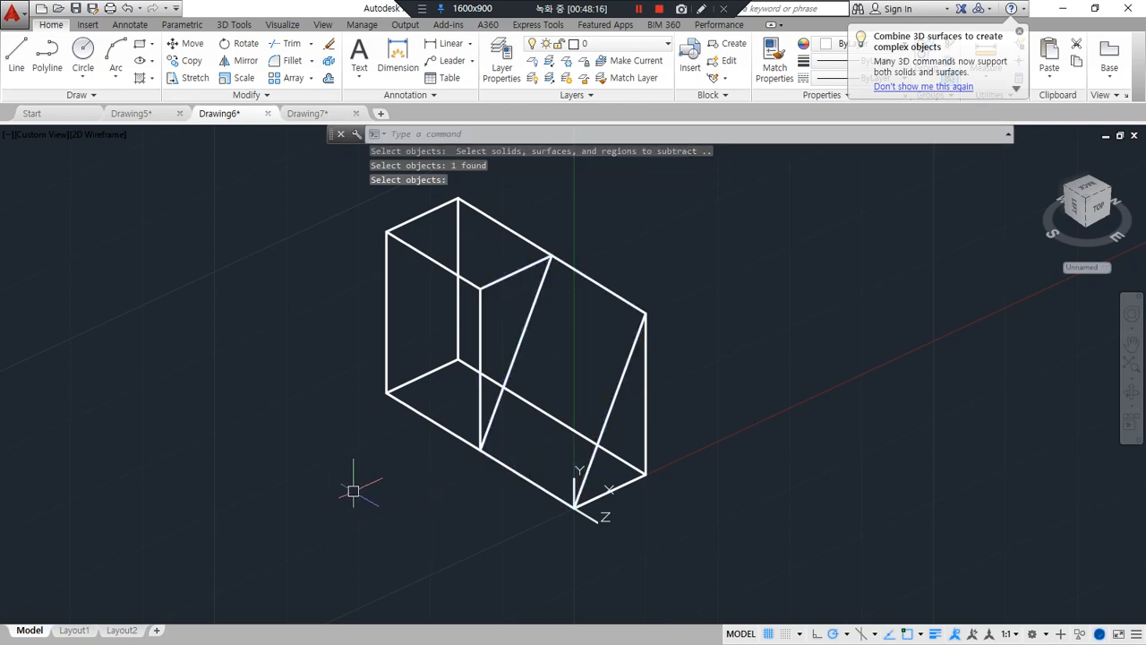
middle_click_drag(353, 491, 376, 459, "shift")
In a new drawing, draw a rectangle 190 units long and 110 units wide
key("Return")
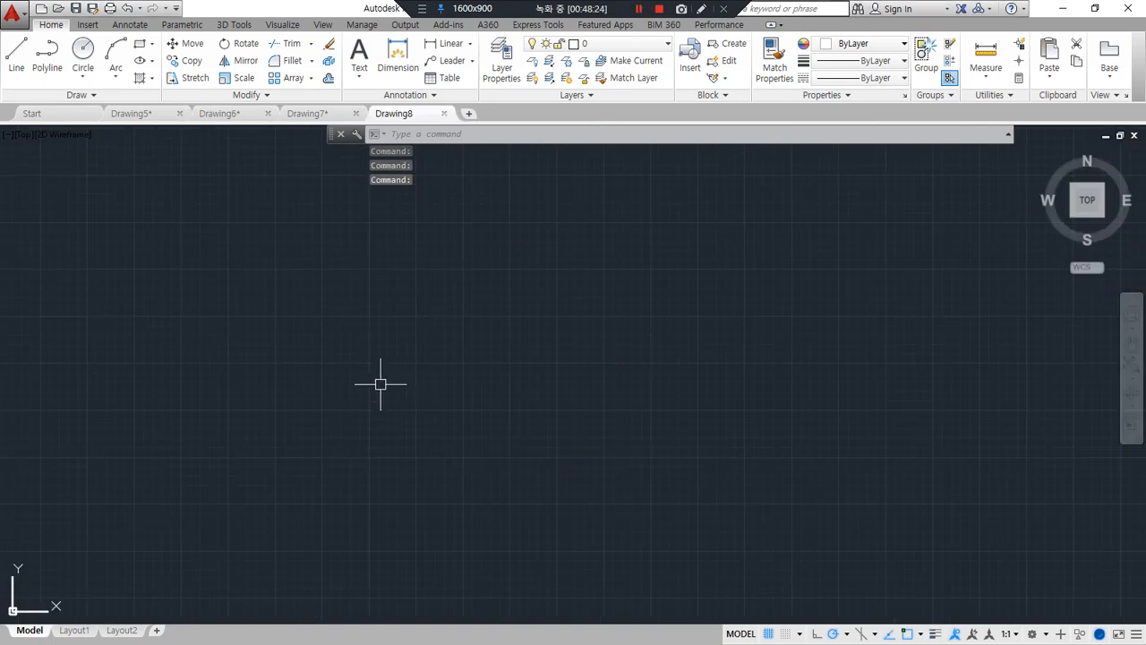
type("r")
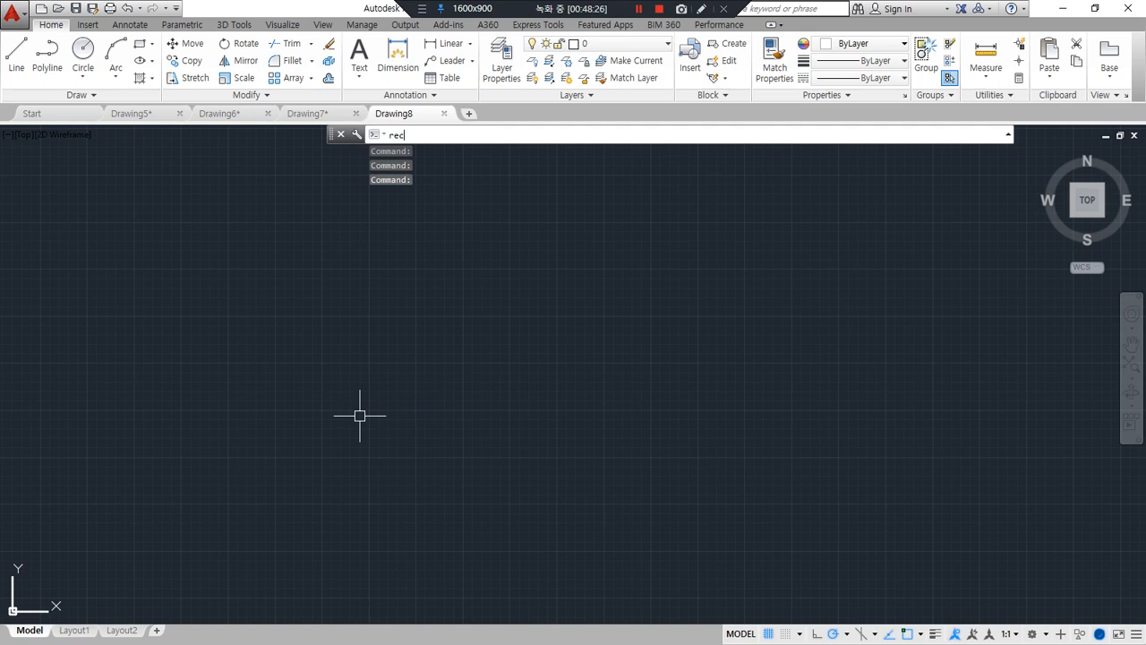
type("ec")
key("Return")
left_click(238, 491)
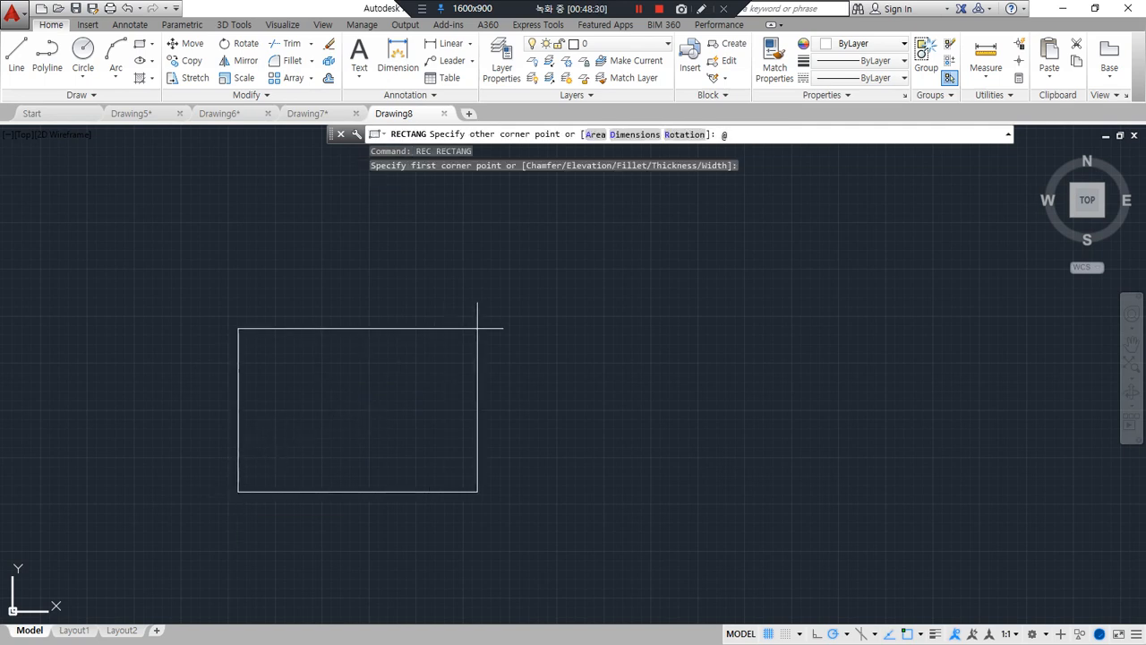
type("@190,110")
key("Return")
Turn on lineweight display so the rectangle is shown with thick lines
scroll(295, 486, "up", 5)
middle_click_drag(222, 467, 587, 455)
left_click(935, 633)
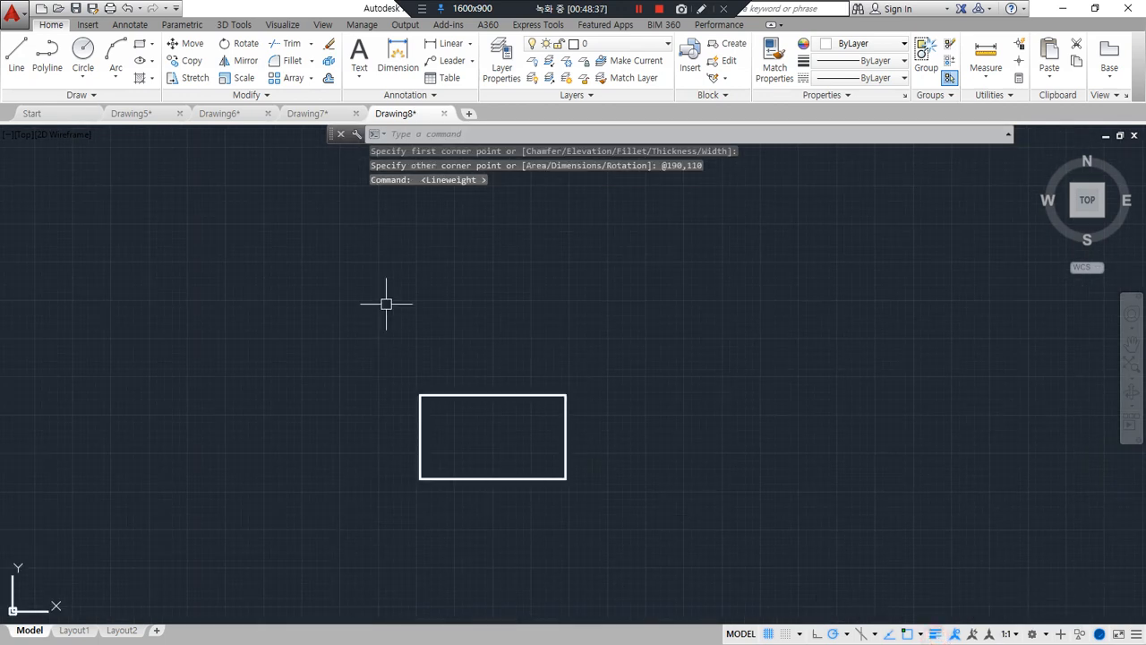
scroll(445, 354, "up", 6)
middle_click_drag(475, 427, 463, 233)
scroll(481, 327, "down", 4)
middle_click_drag(482, 326, 439, 263)
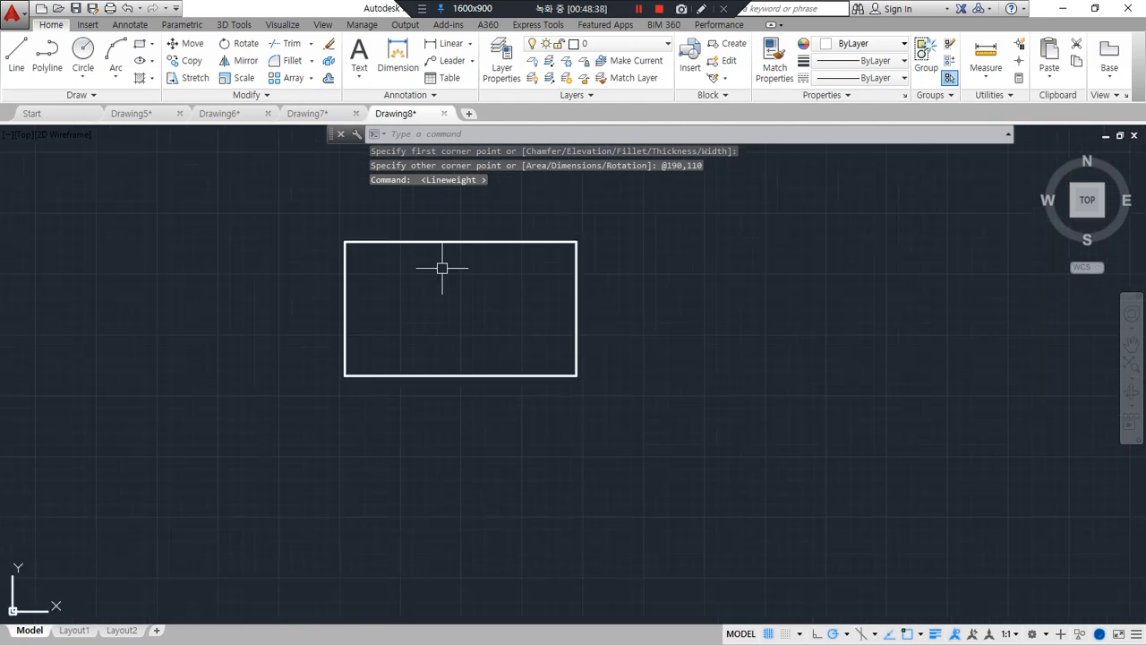
Draw a horizontal line between the midpoints of the rectangle's two short sides
scroll(439, 263, "up", 2)
key("Escape")
type("l")
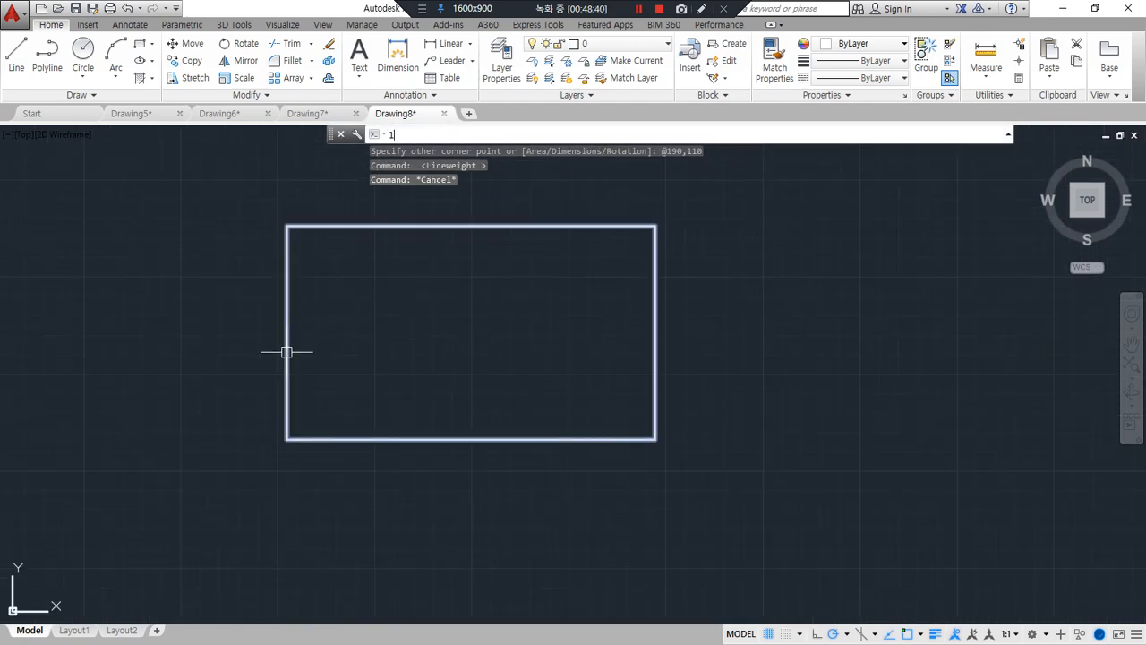
key("Return")
left_click(287, 332)
left_click(654, 332)
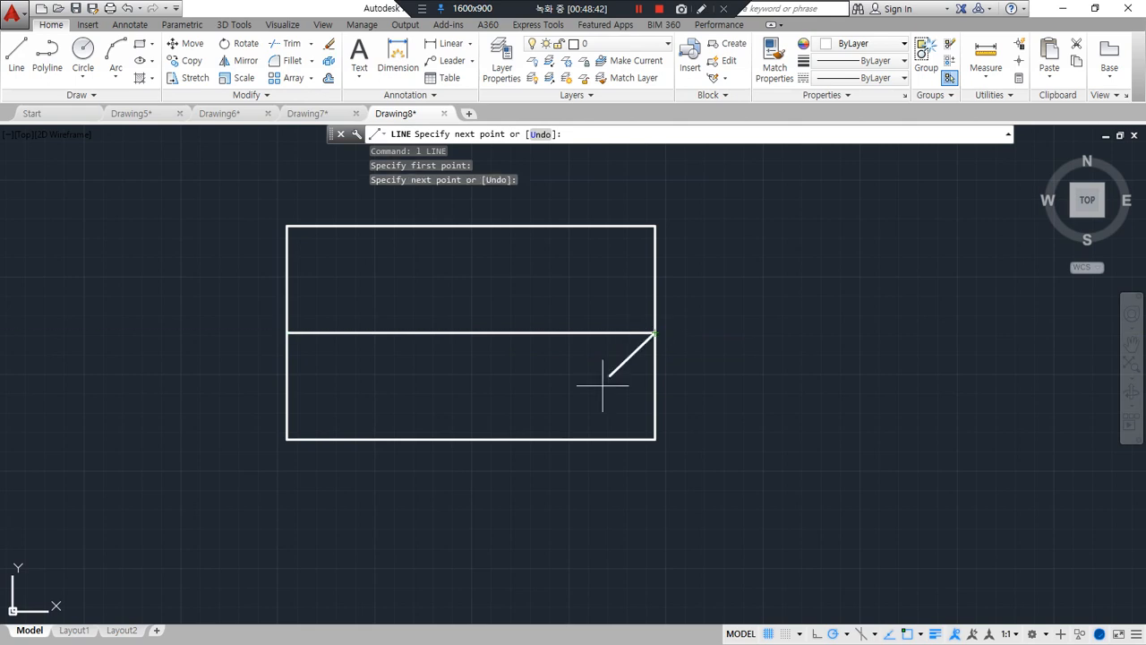
key("Return")
key("Return")
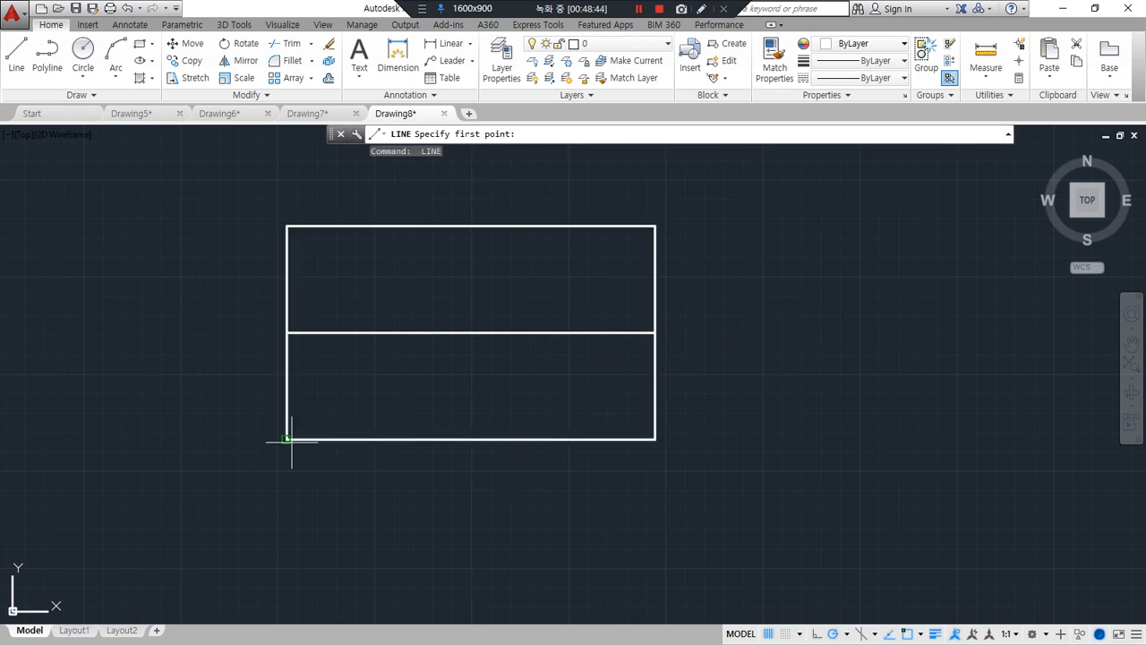
Draw a vertical helper line along the rectangle's left side, extending past both its upper and lower corners
left_click(286, 465)
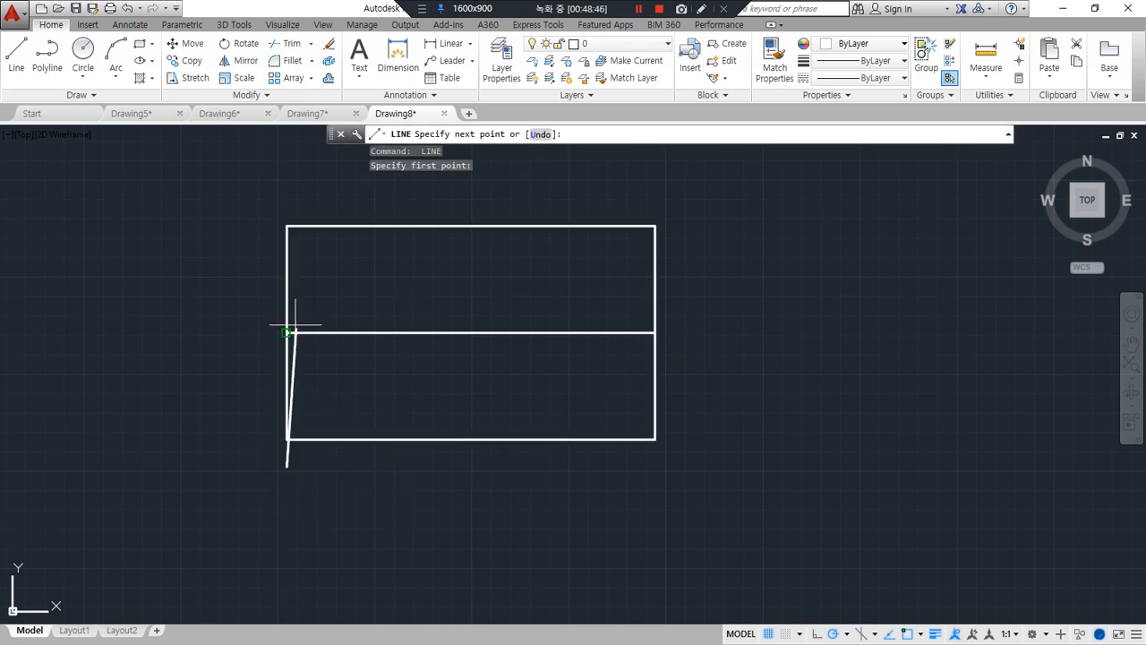
left_click(281, 179)
key("Return")
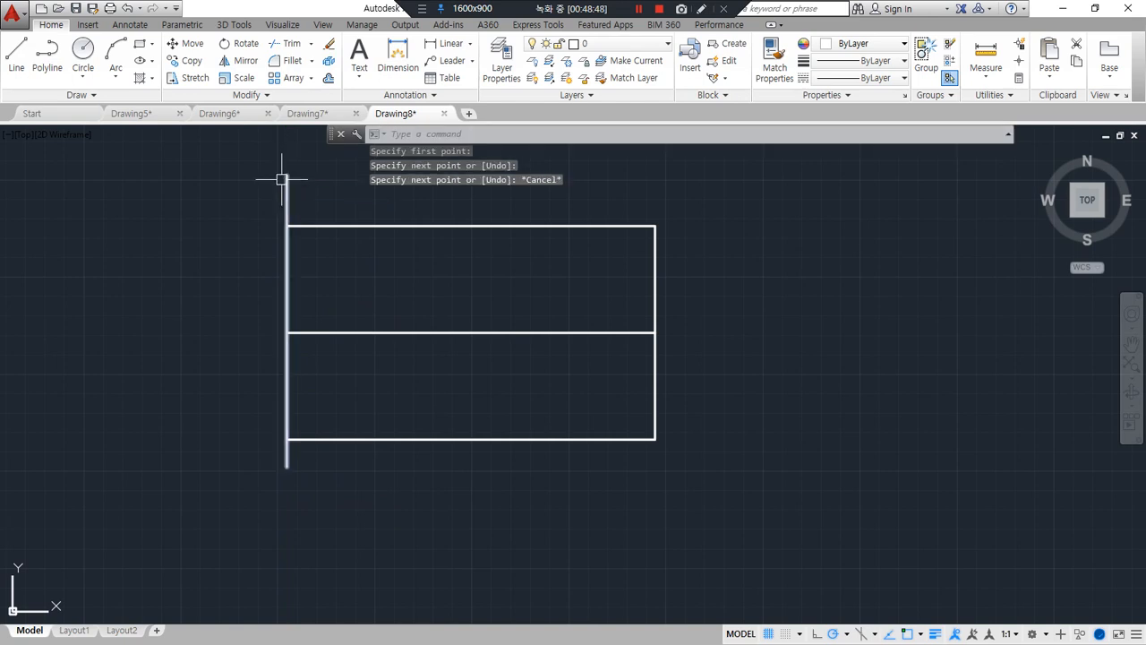
Offset the vertical helper line 70 units to the right, into the rectangle
type("o")
key("Return")
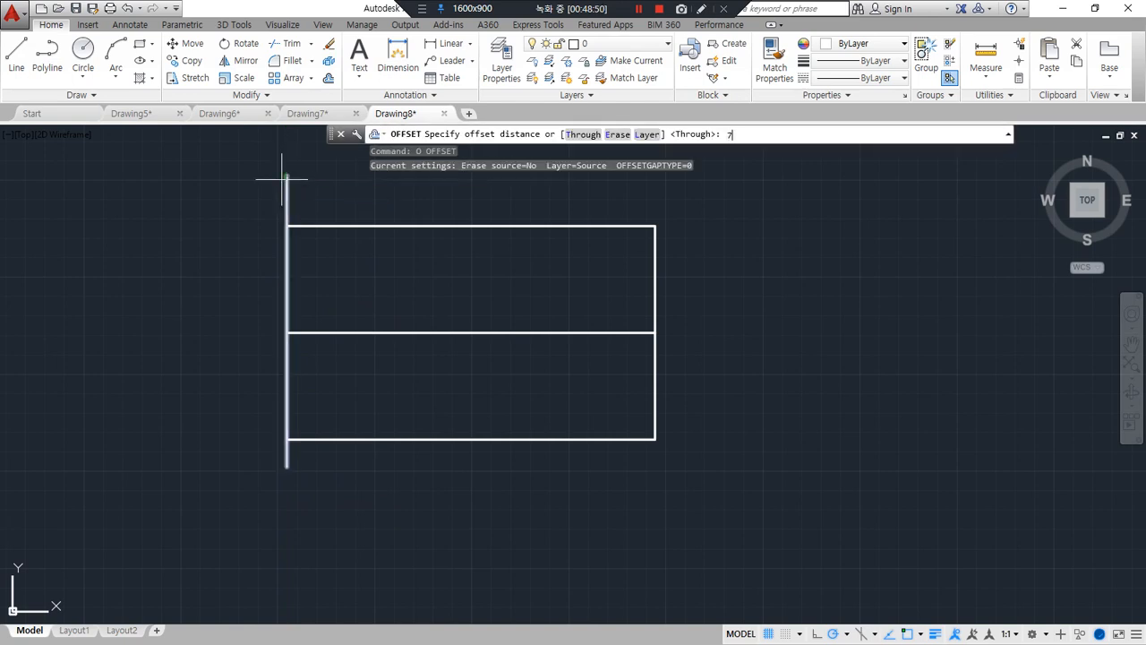
type("7")
key("Return")
left_click(285, 184)
left_click(373, 202)
key("Return")
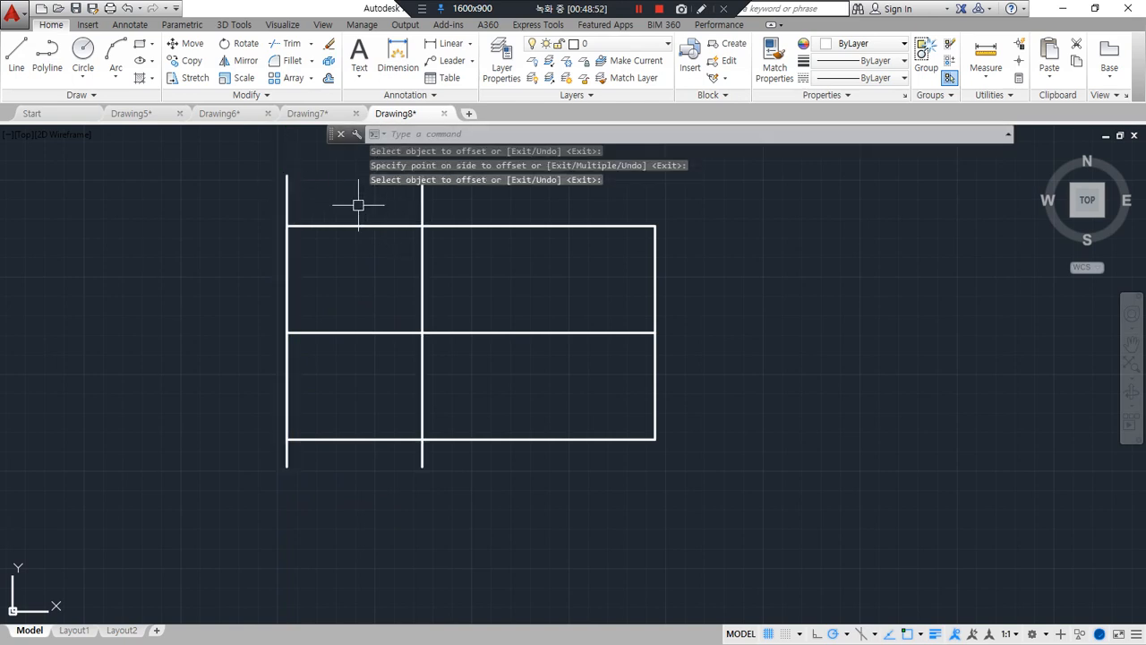
Erase the original vertical helper line on the rectangle's left side
middle_click_drag(316, 195, 301, 239)
left_click(301, 238)
left_click(238, 215)
type("e")
key("Return")
Trim the offset vertical line's ends that stick out above and below the rectangle
type("tr")
key("Return")
key("Return")
left_click(407, 240)
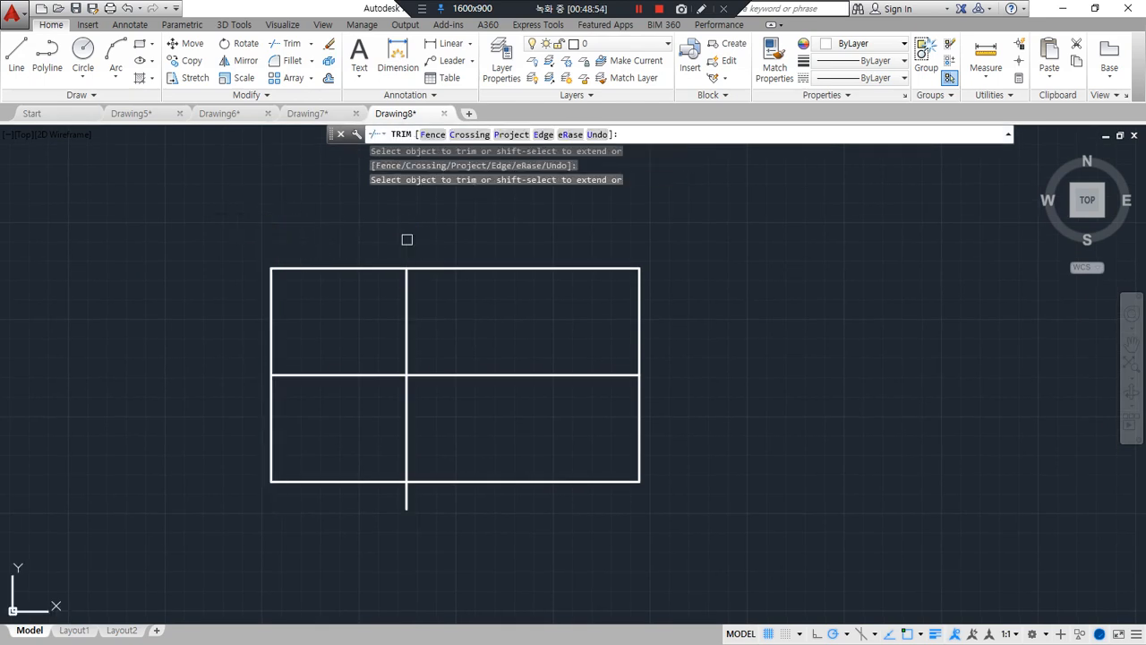
left_click(413, 500)
left_click(380, 511)
key("Return")
Extrude the rectangle upward 100 units into a box in a tilted 3D view
middle_click_drag(376, 526, 455, 440, "shift")
type("e")
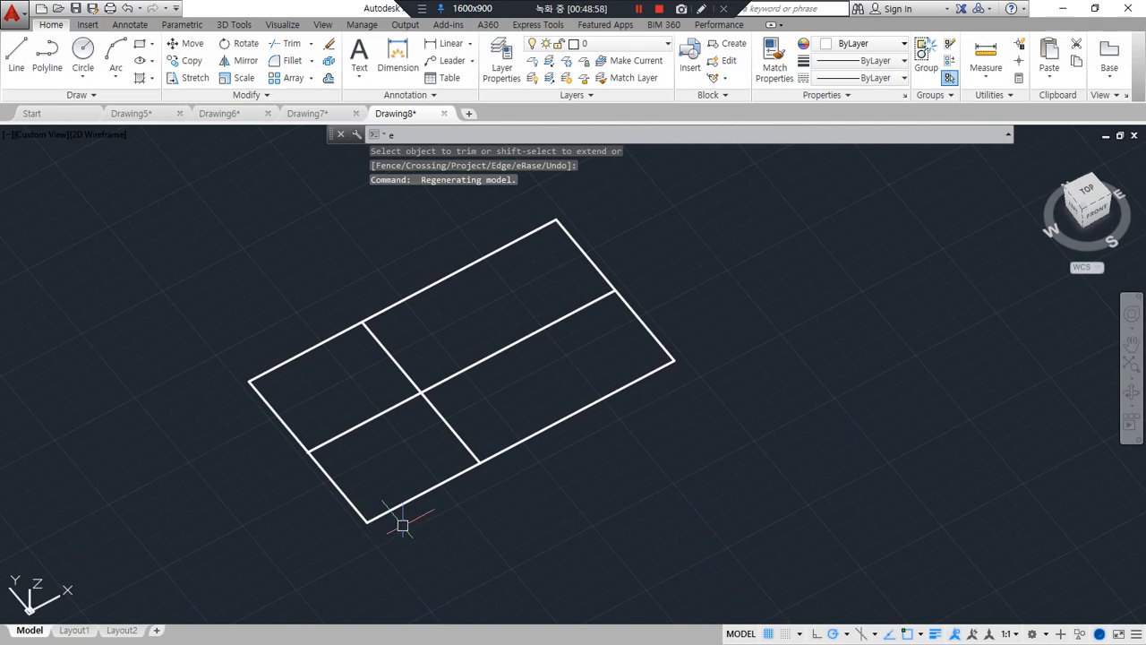
type("xt")
key("Return")
left_click(391, 508)
key("Return")
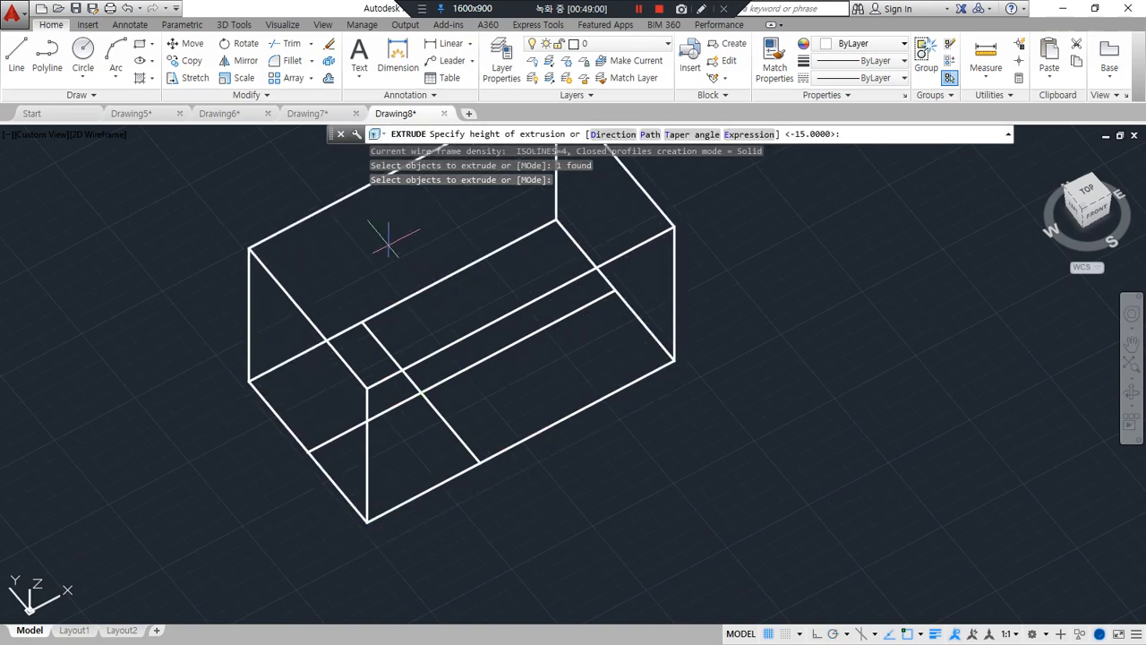
type("100")
key("Return")
Copy the two crossing lines from the box's bottom face to its top face, using a vertical edge's endpoints
mouse_move(422, 415)
middle_mouse_down("shift")
mouse_move(417, 456)
mouse_move(422, 405)
middle_mouse_up("shift")
type("cp")
key("Return")
left_click(432, 444)
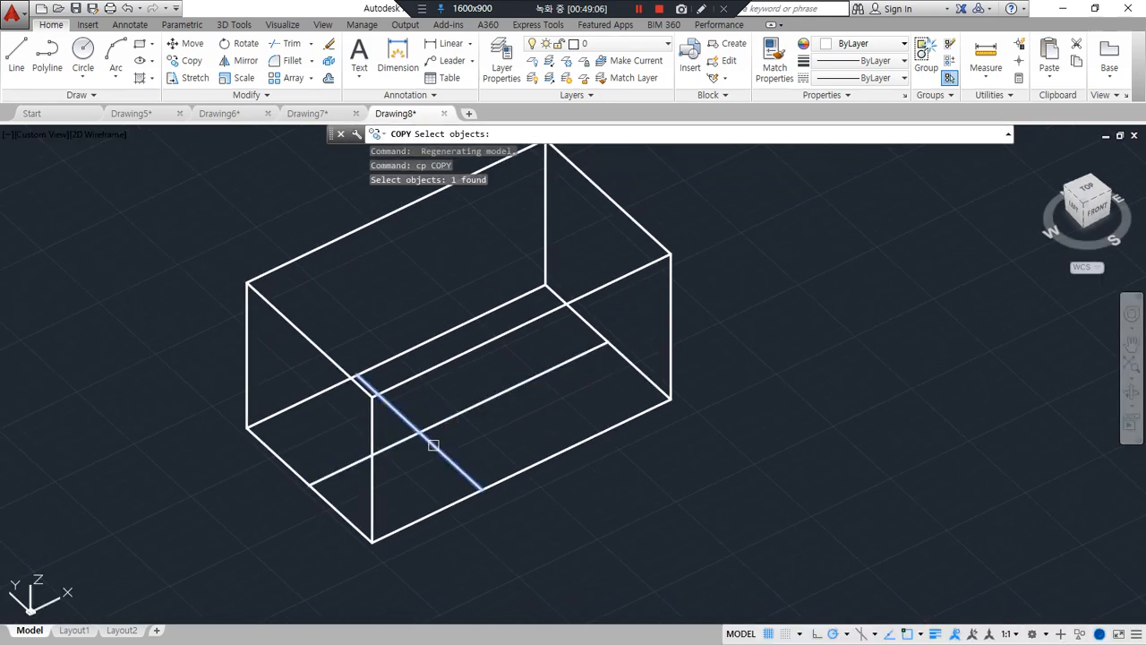
left_click(445, 420)
key("Return")
left_click(669, 399)
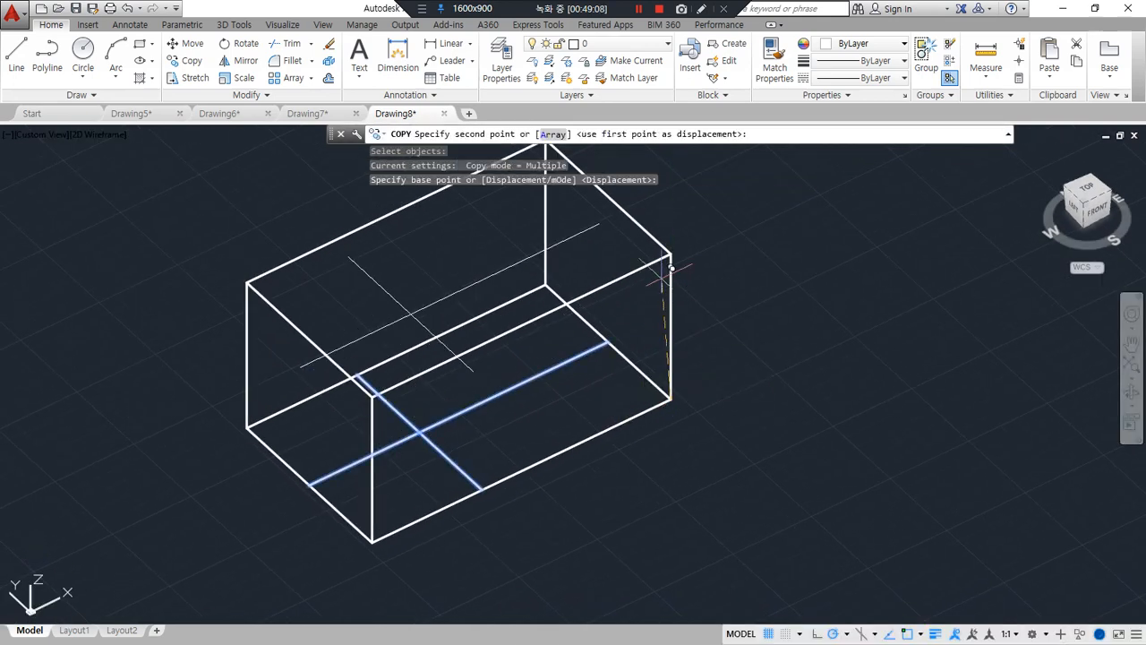
left_click(670, 254)
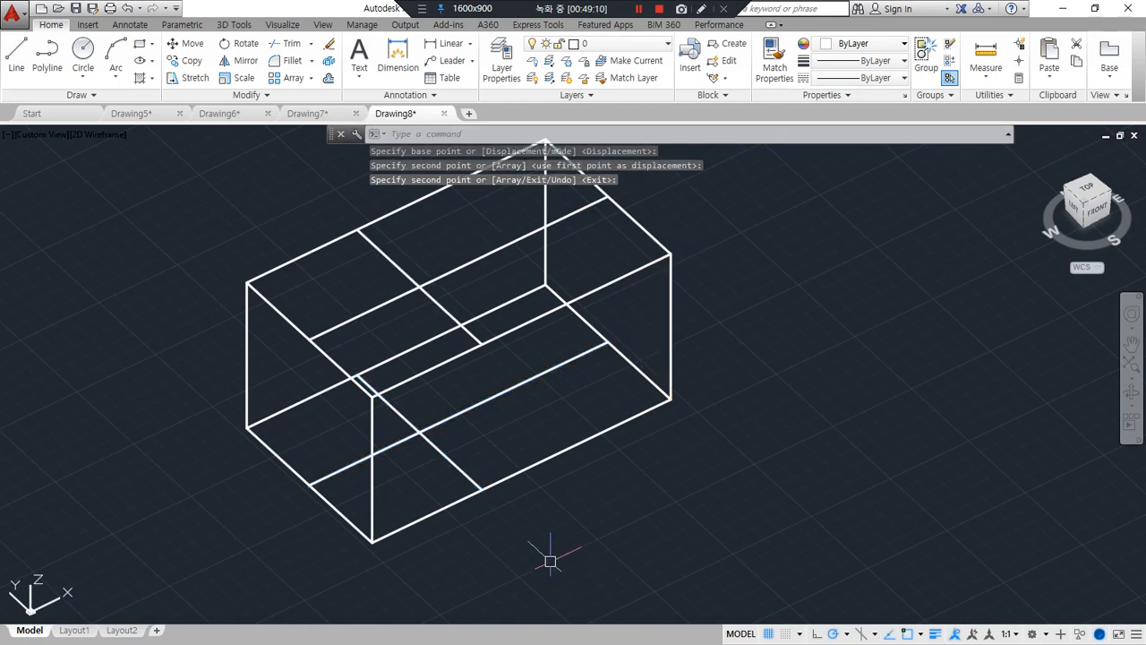
Slice off the box's front right corner through the top line intersection and the bottom lines' front and right ends, keeping the back left side
middle_click_drag(544, 556, 581, 542, "shift")
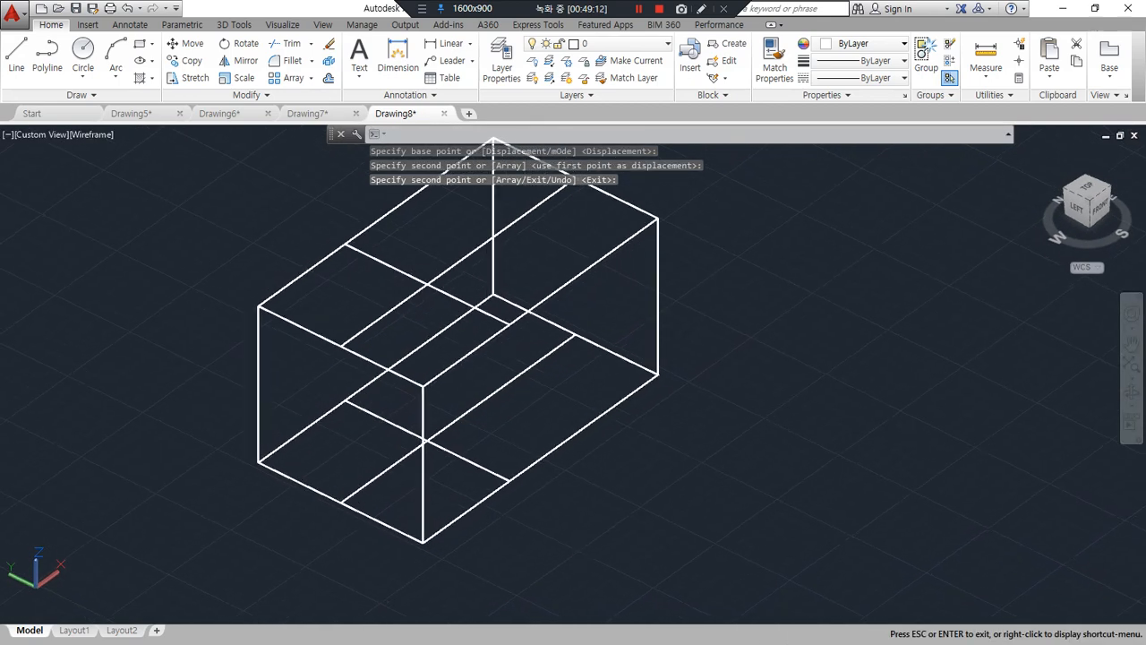
middle_click_drag(596, 468, 578, 490)
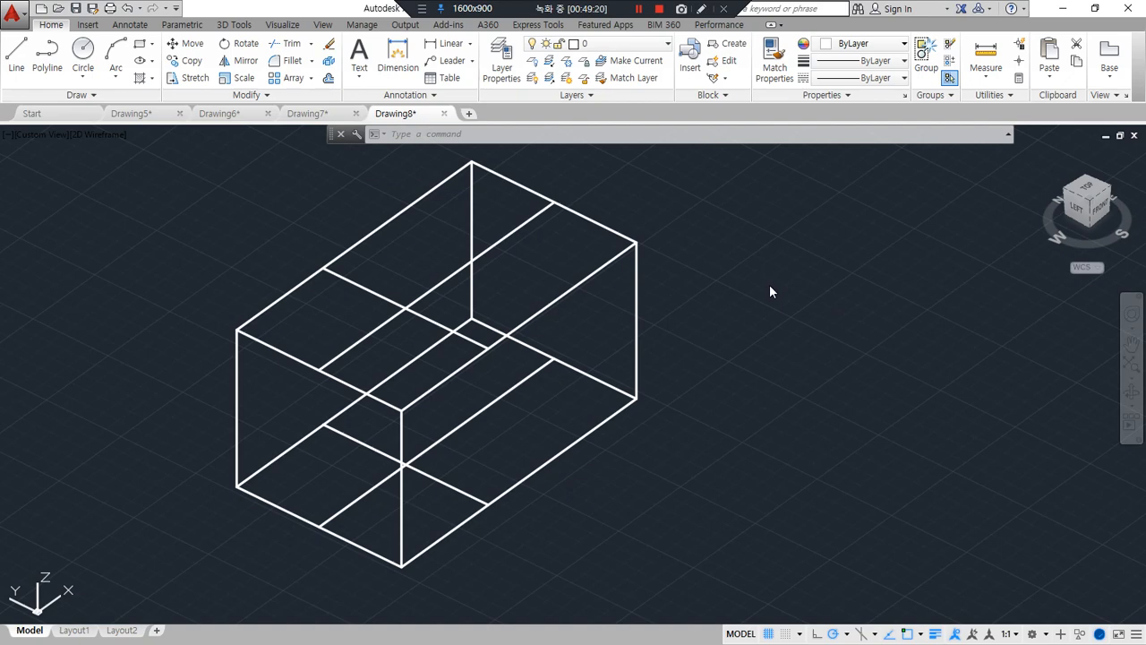
type("sl")
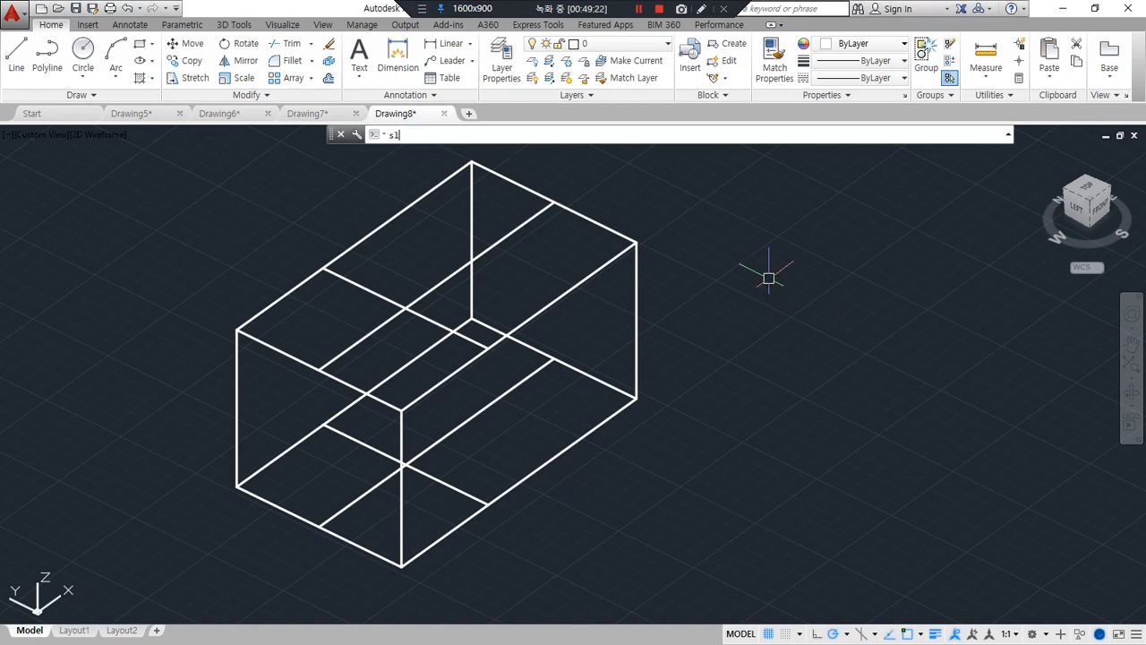
key("Return")
left_click(629, 244)
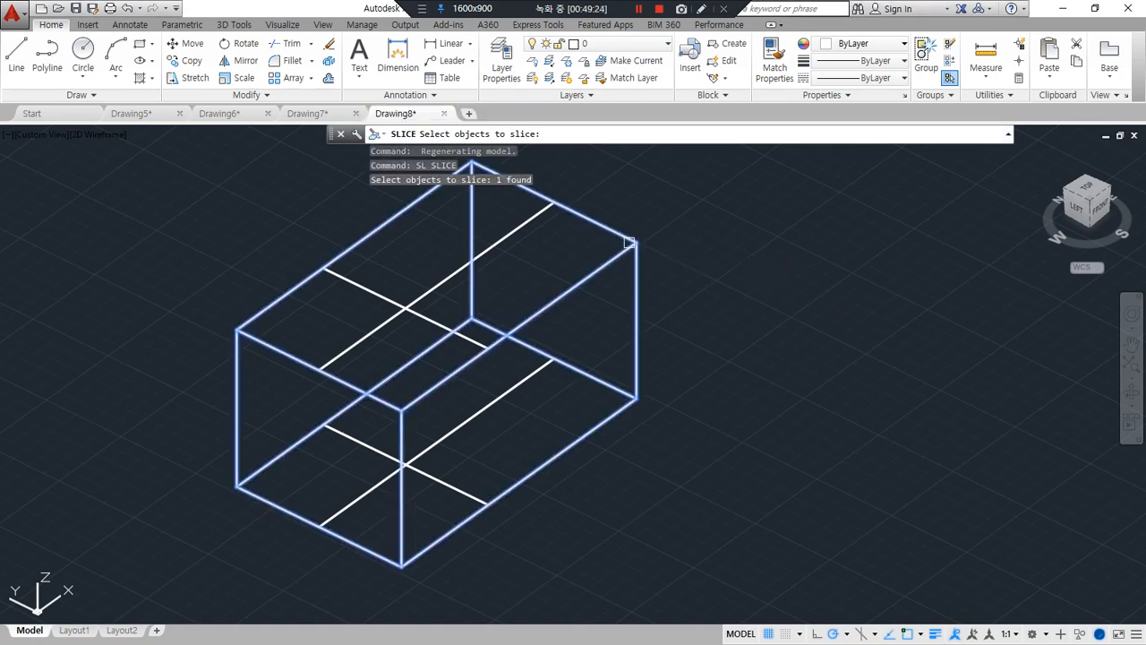
key("Return")
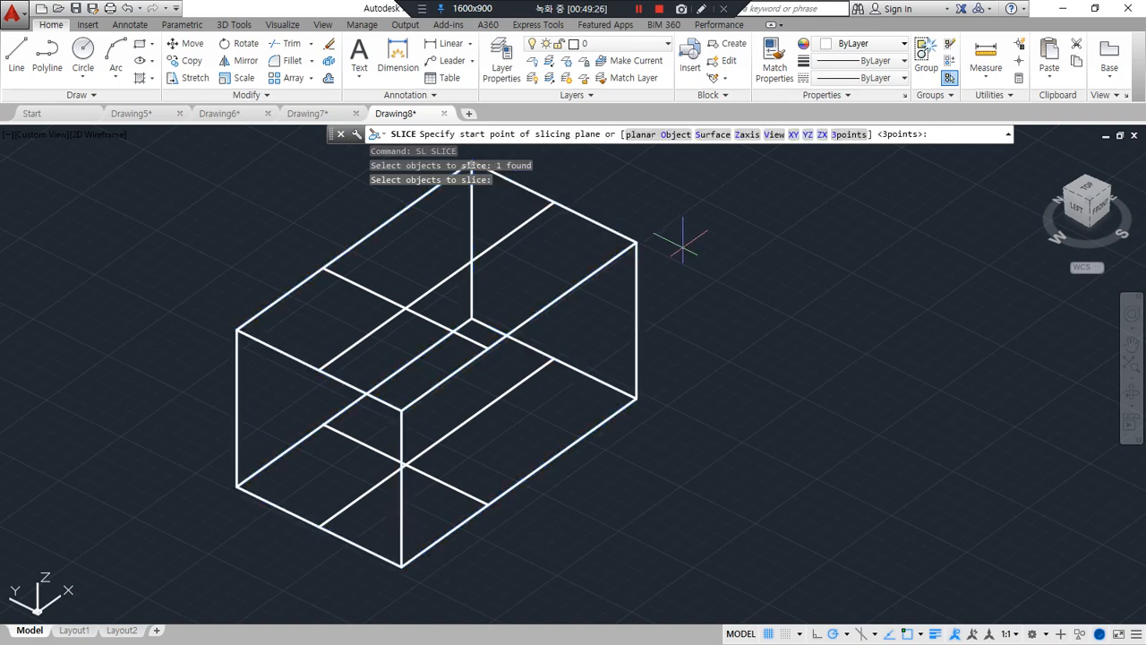
key("Return")
left_click(404, 308)
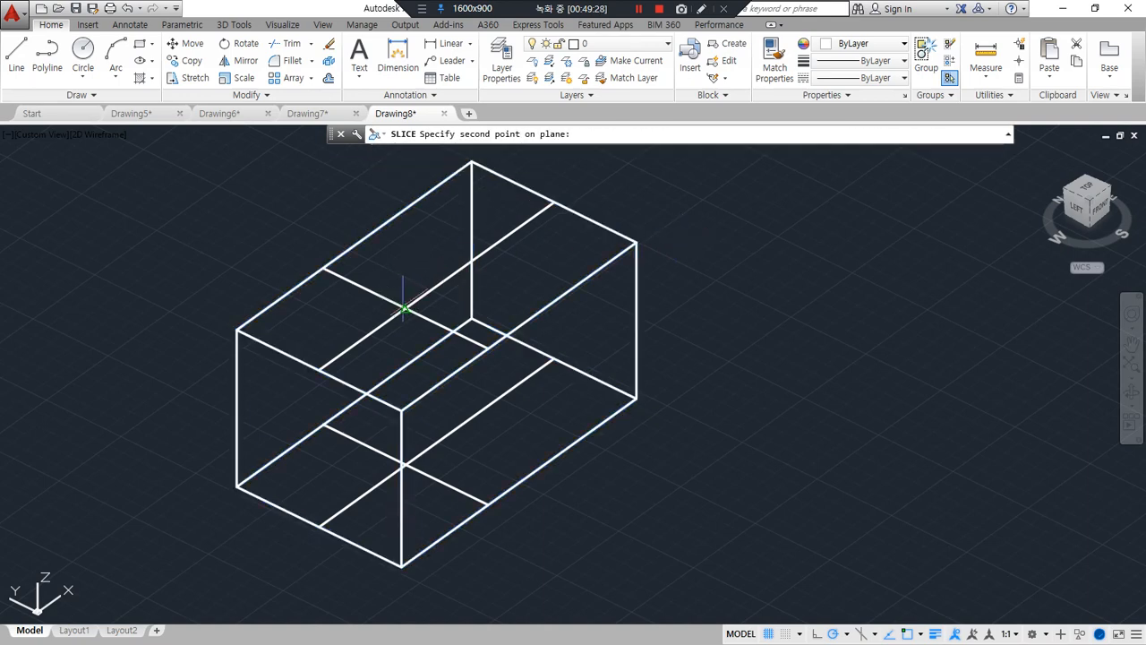
left_click(484, 504)
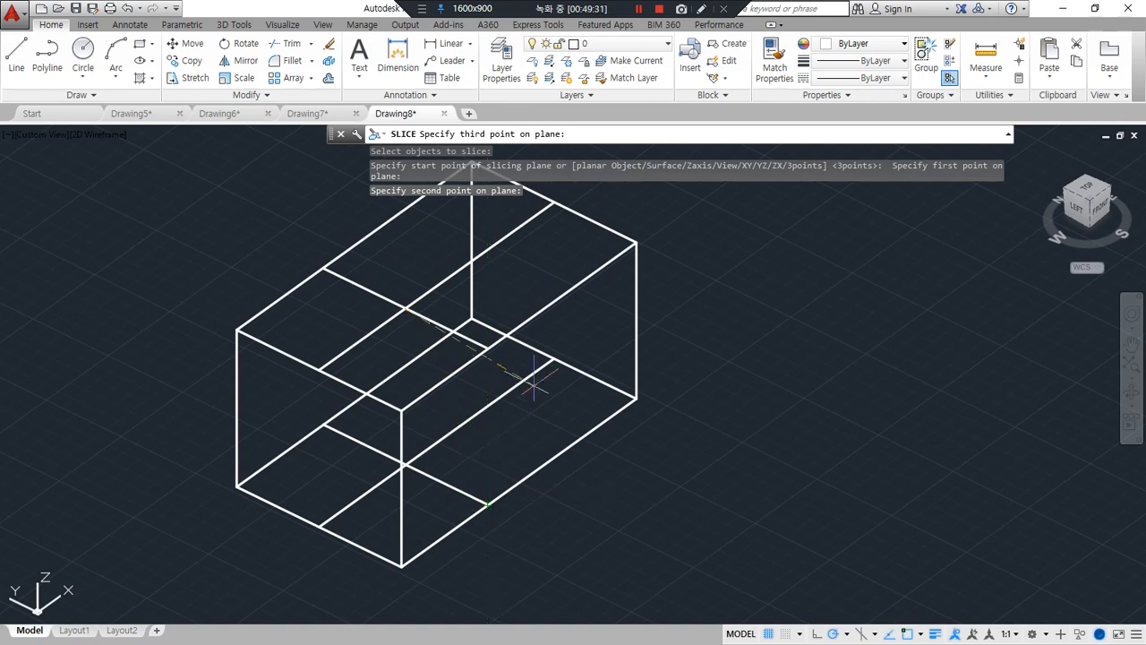
left_click(552, 359)
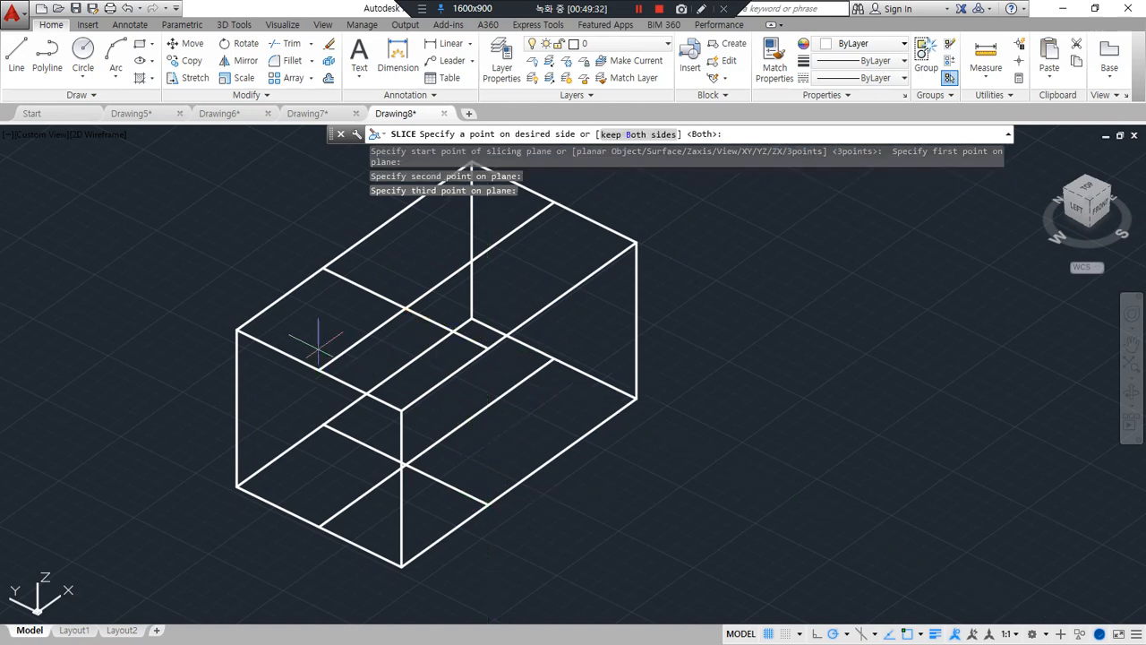
left_click(235, 331)
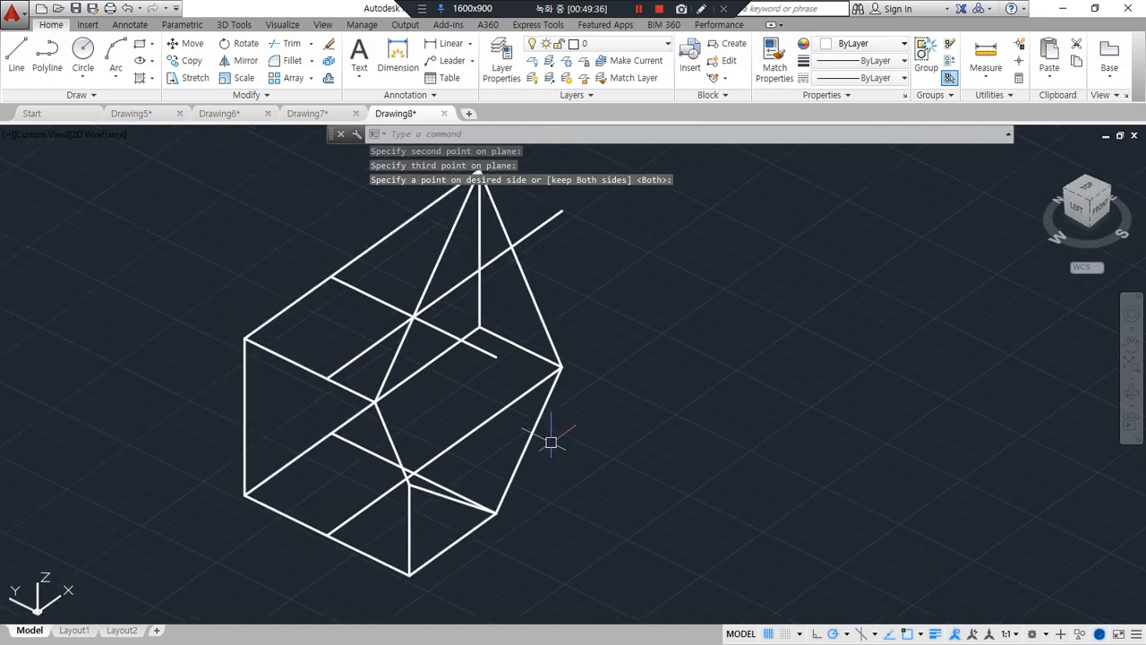
Slice off the front left corner through the top intersection and the bottom lines' front and left ends, keeping the right side
key("Return")
left_click(523, 433)
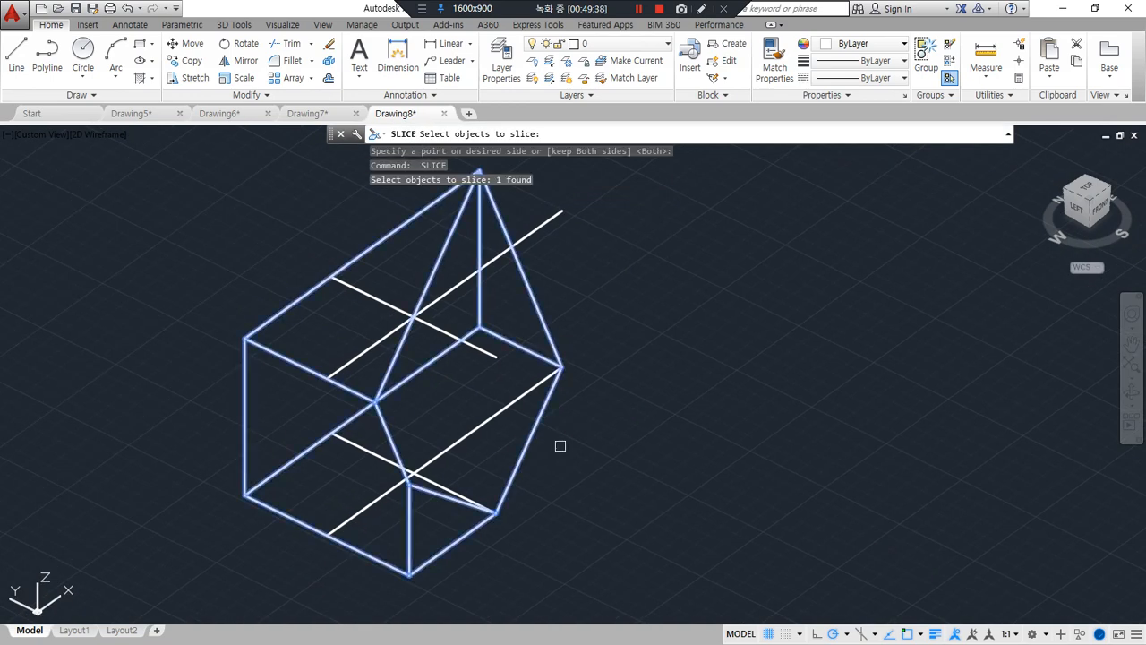
key("Return")
left_click(413, 317)
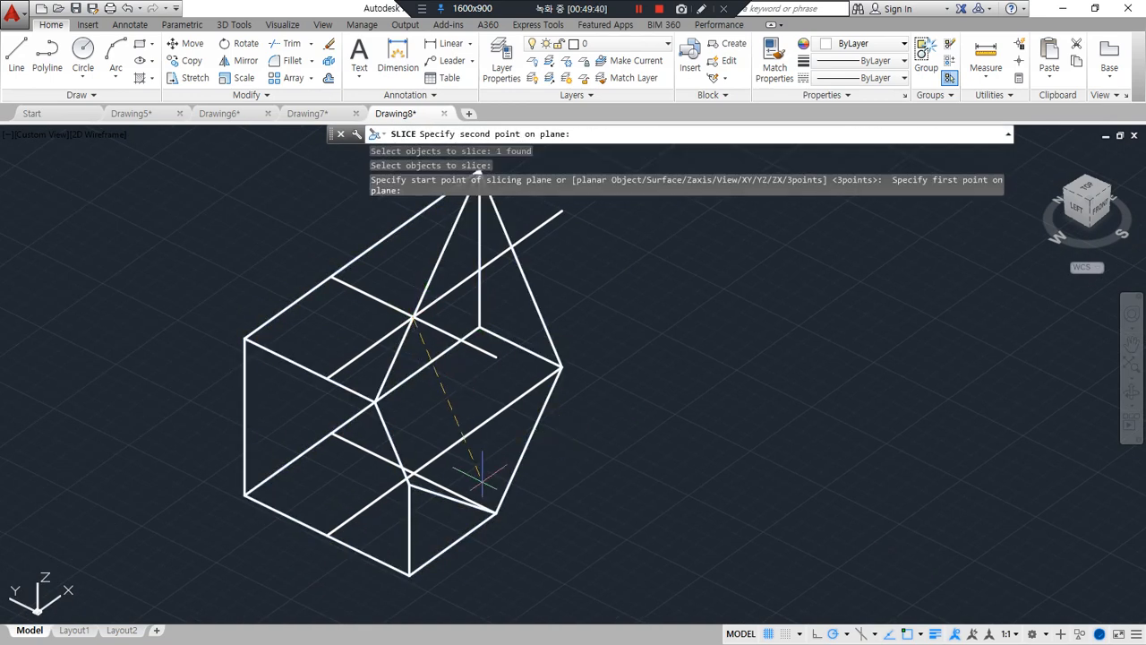
left_click(493, 510)
left_click(333, 527)
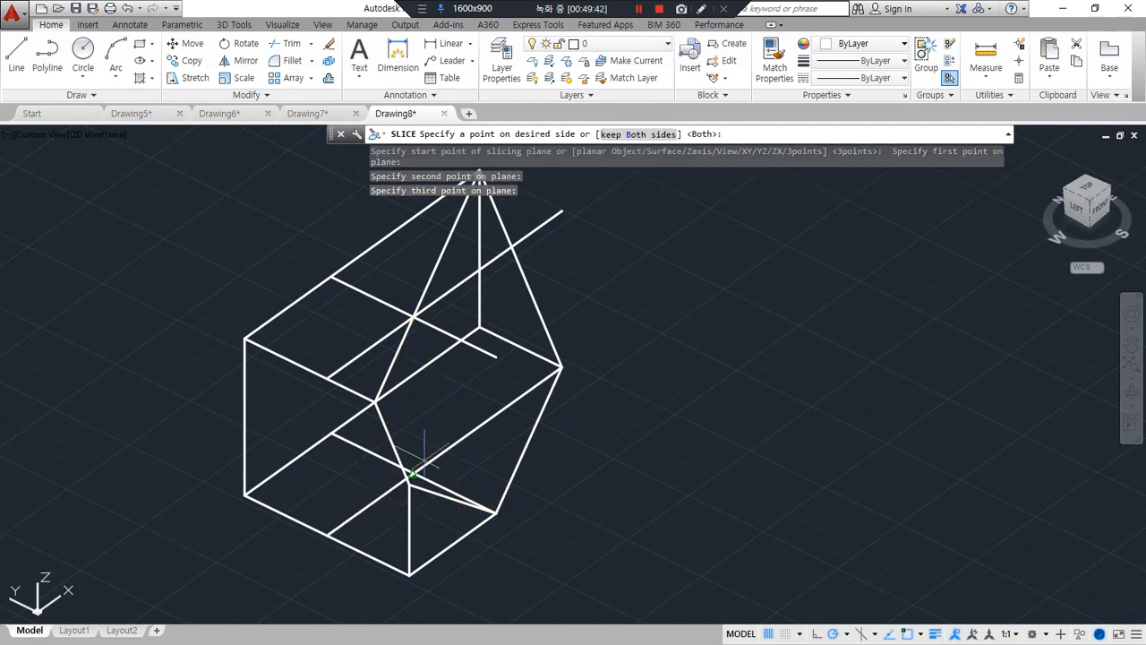
left_click(557, 367)
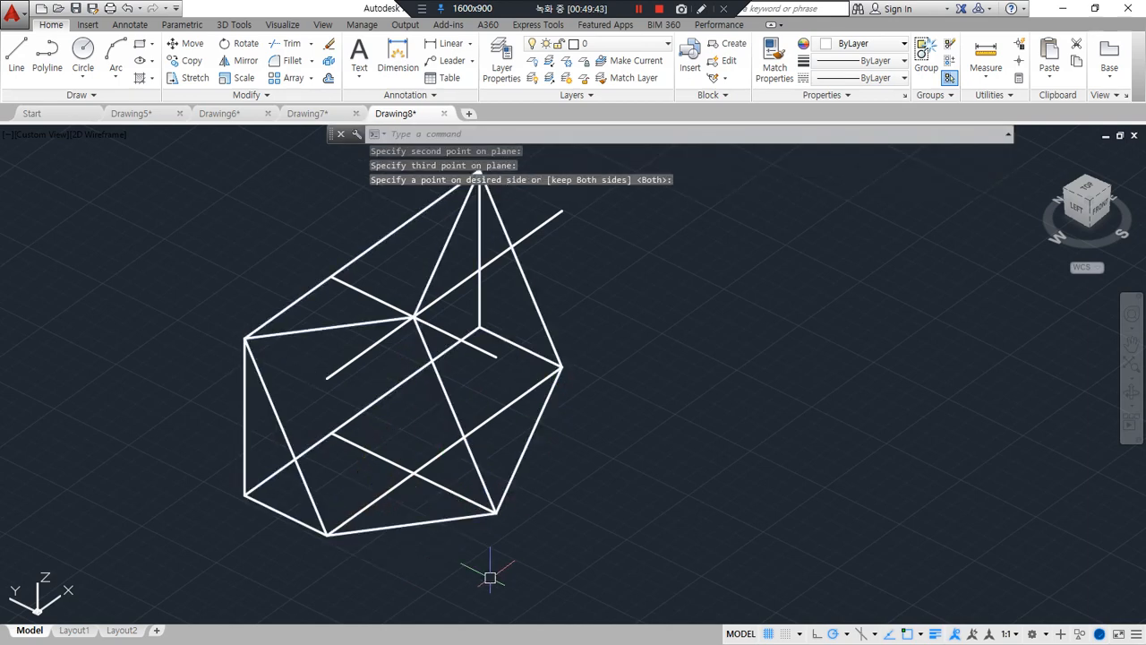
Slice off the back left corner through the top intersection and the bottom lines' back and left ends, keeping the front side
key("Return")
left_click(453, 402)
key("Return")
key("Return")
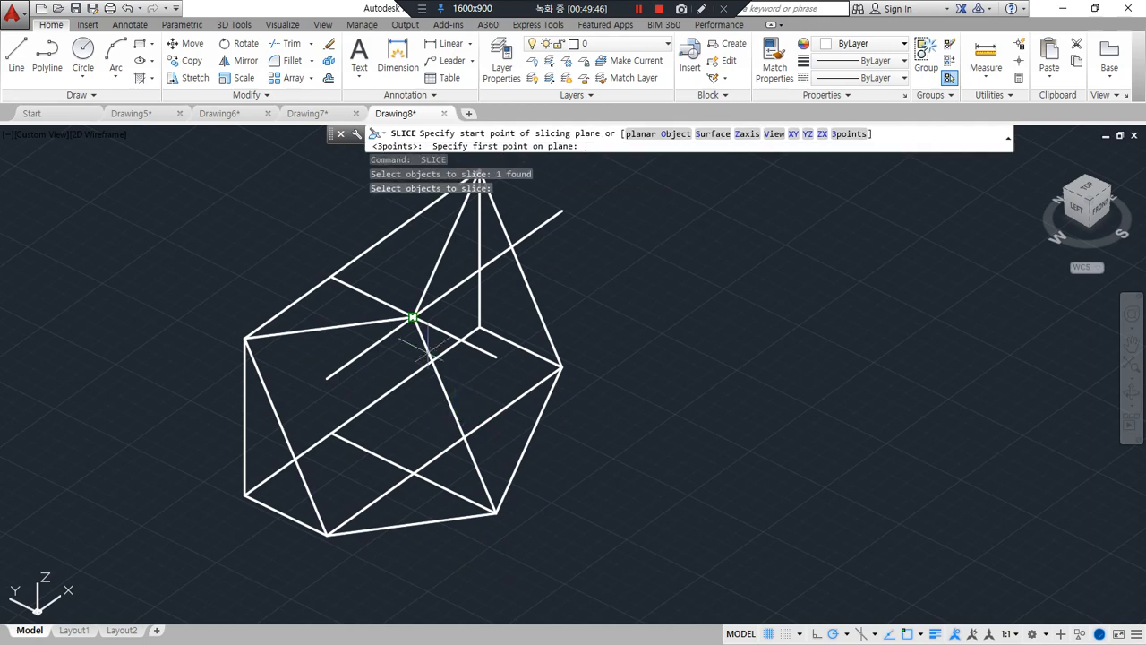
left_click(412, 318)
left_click(352, 431)
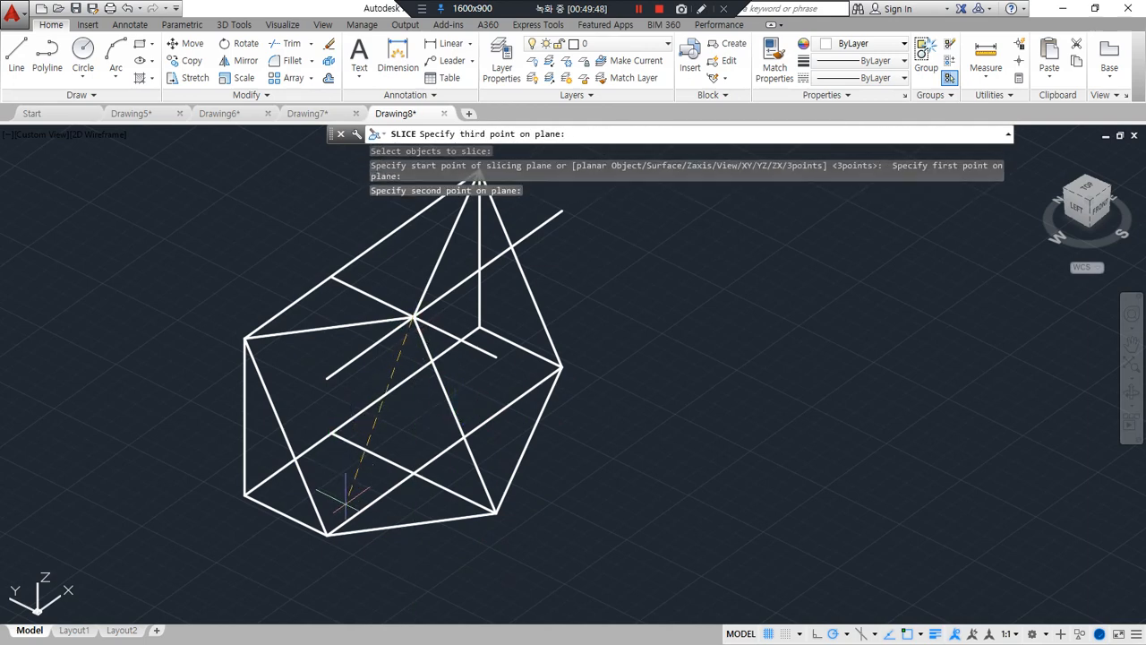
left_click(328, 532)
left_click(494, 512)
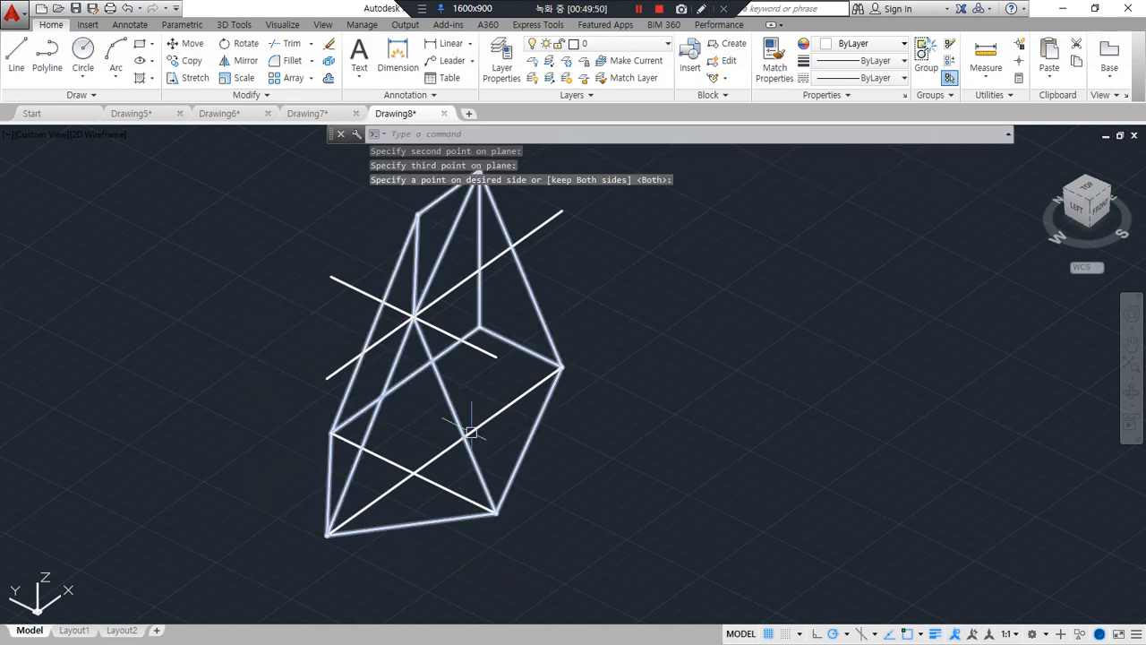
Slice off the back right corner through the top intersection and the bottom lines' back and right ends, keeping the front side
key("Return")
left_click(453, 414)
key("Return")
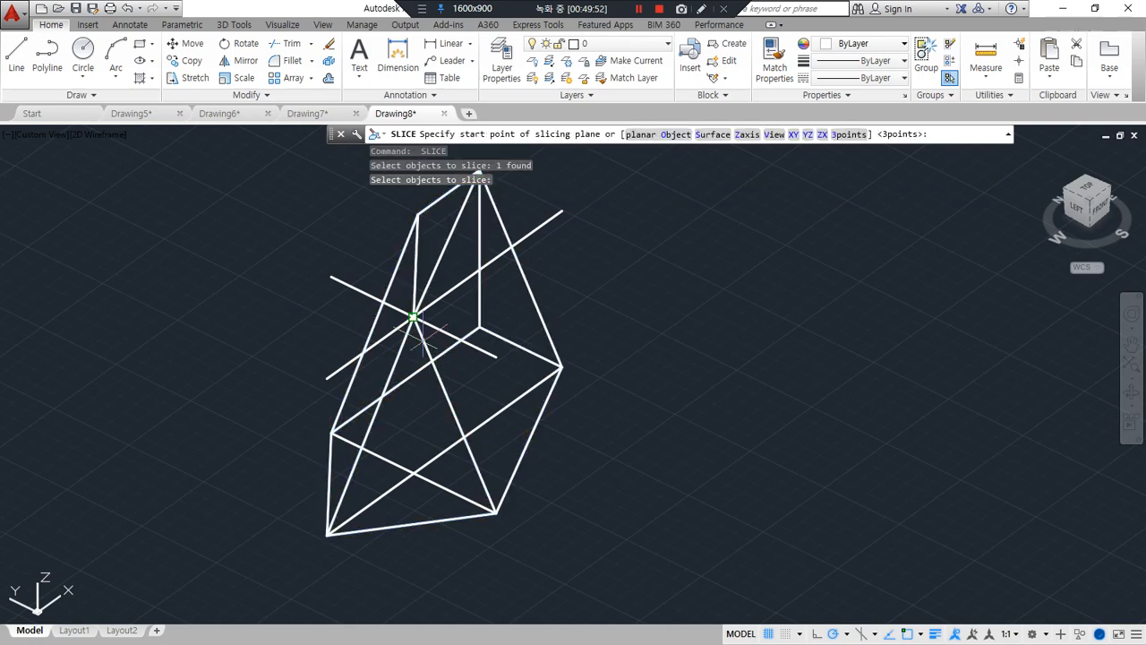
key("Return")
left_click(408, 317)
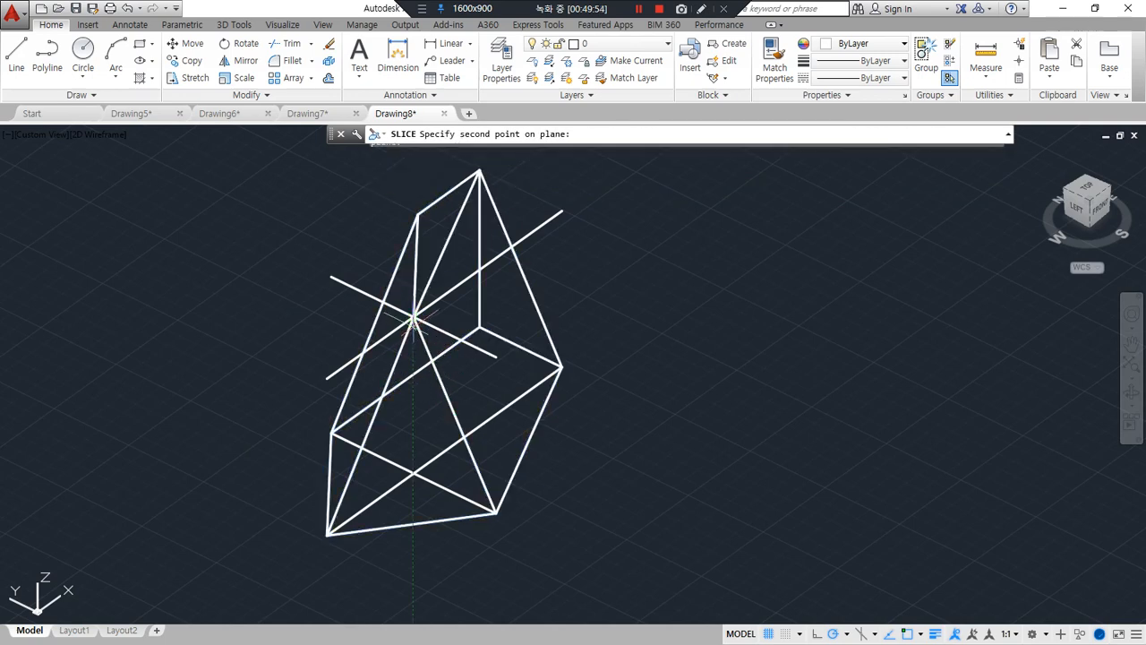
left_click(352, 433)
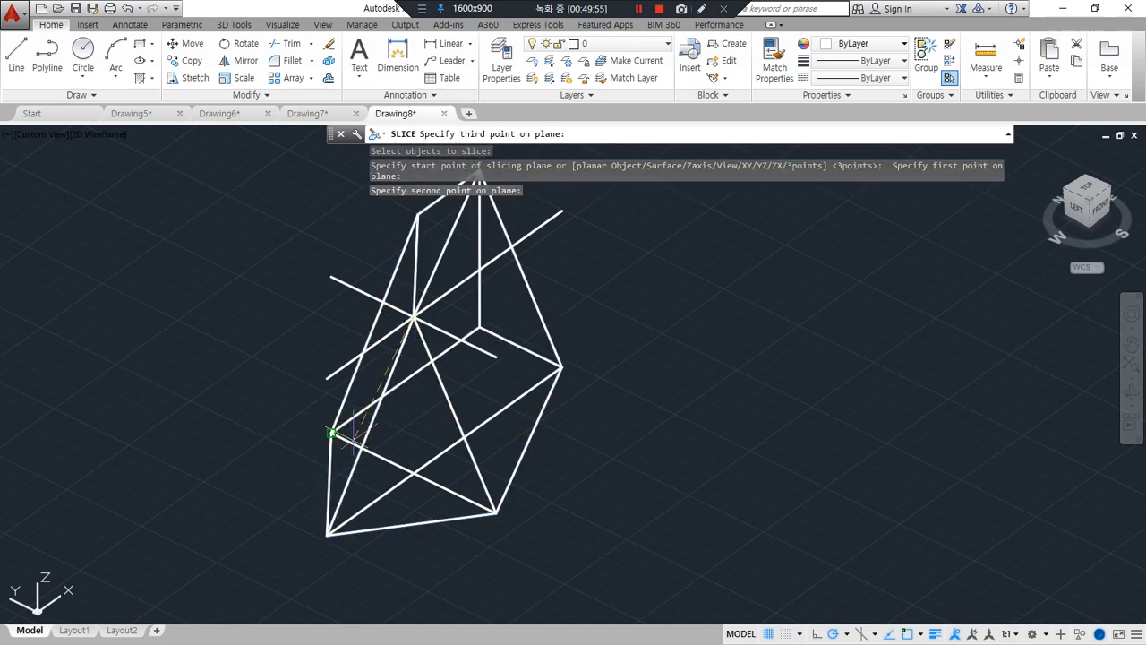
left_click(560, 366)
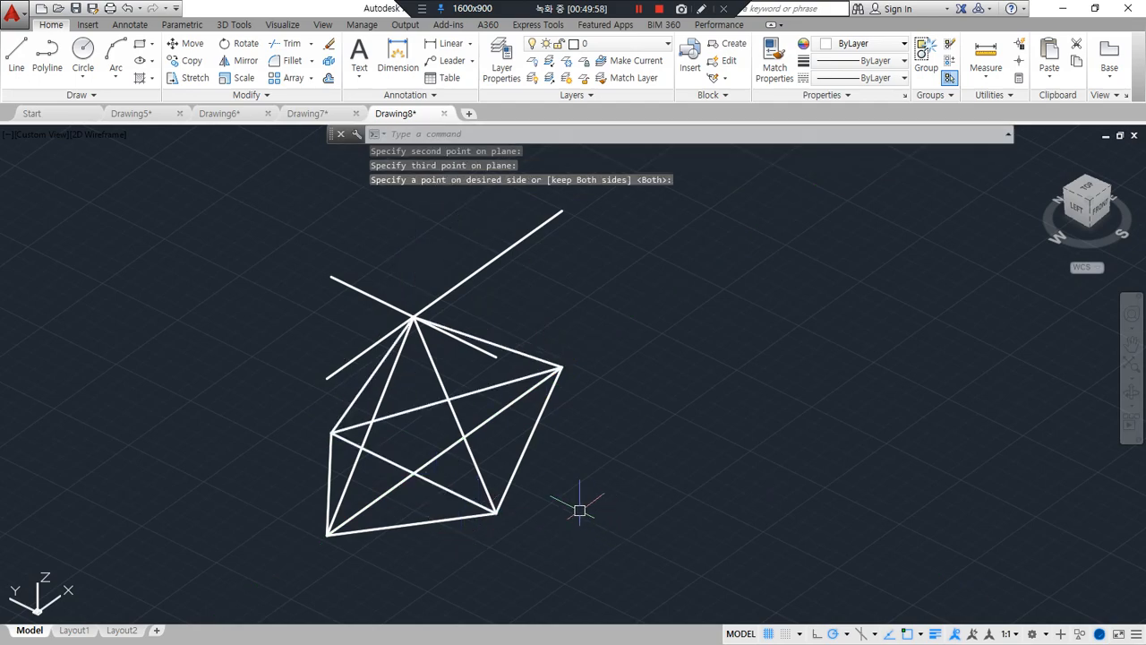
middle_click_drag(583, 507, 557, 501, "shift")
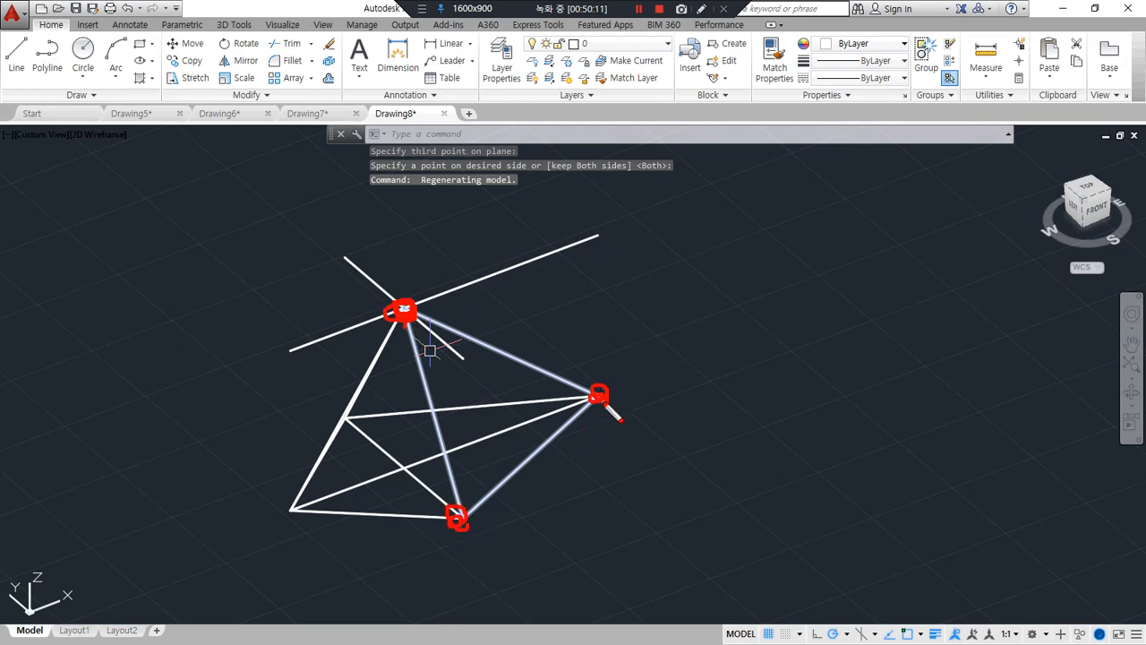
key("Delete")
left_click_drag(403, 306, 414, 317)
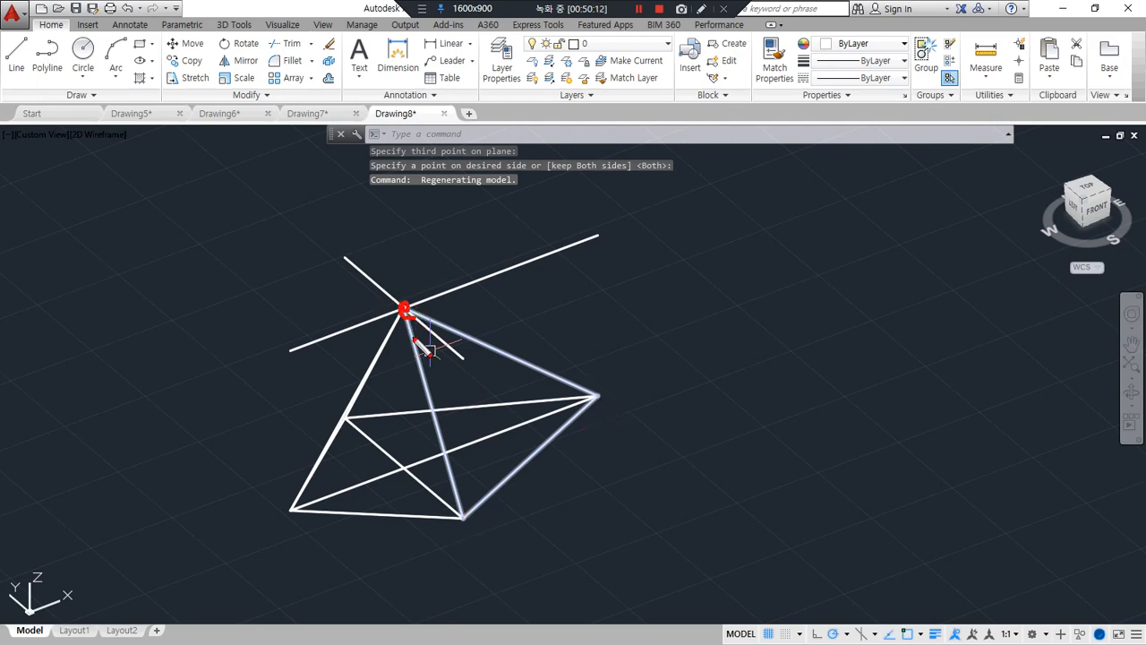
left_click_drag(466, 510, 462, 520)
left_click_drag(297, 503, 299, 511)
key("Escape")
middle_click_drag(307, 521, 367, 525, "shift")
key("ctrl+alt+d")
left_click_drag(413, 309, 415, 310)
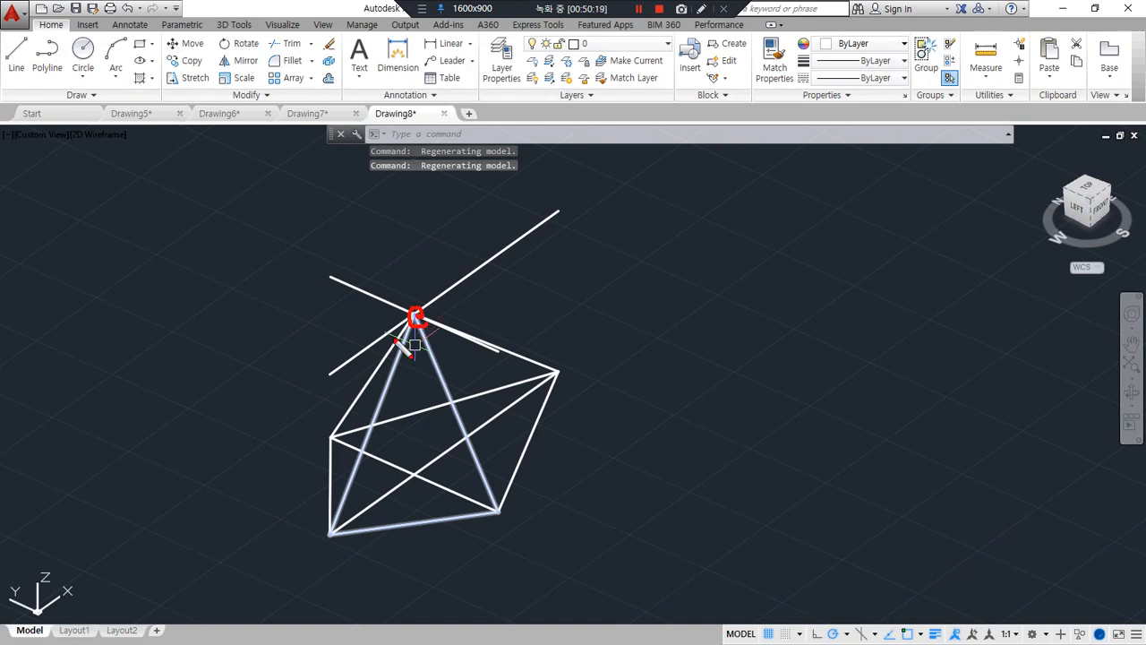
left_click_drag(336, 521, 335, 534)
left_click_drag(331, 451, 330, 443)
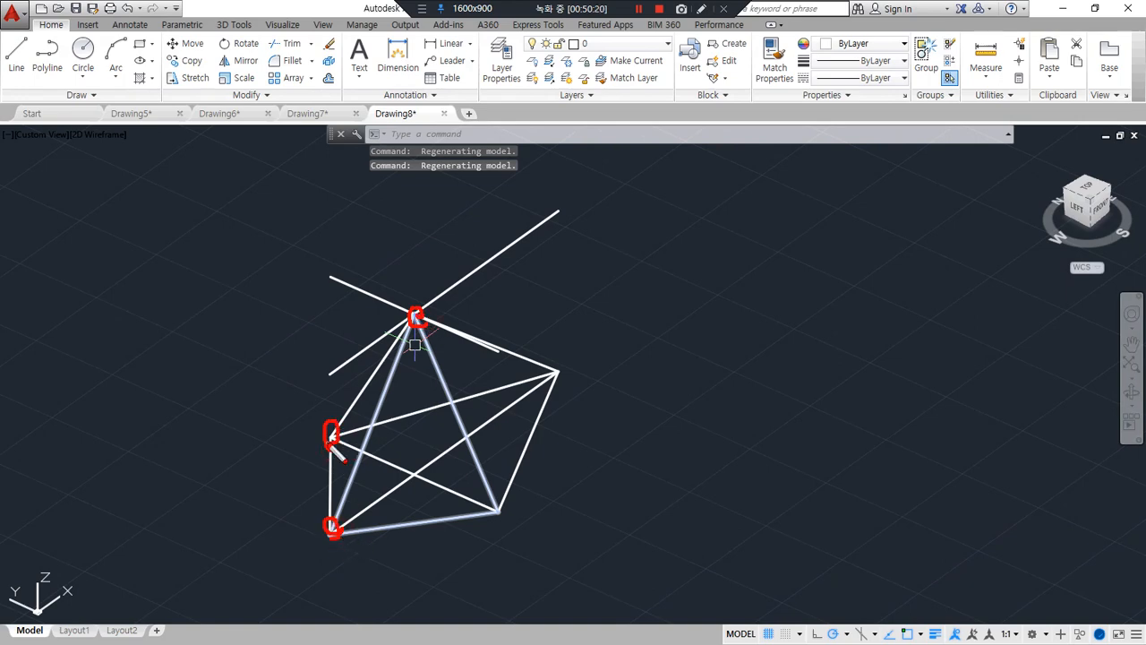
key("Delete")
left_click_drag(432, 333, 408, 320)
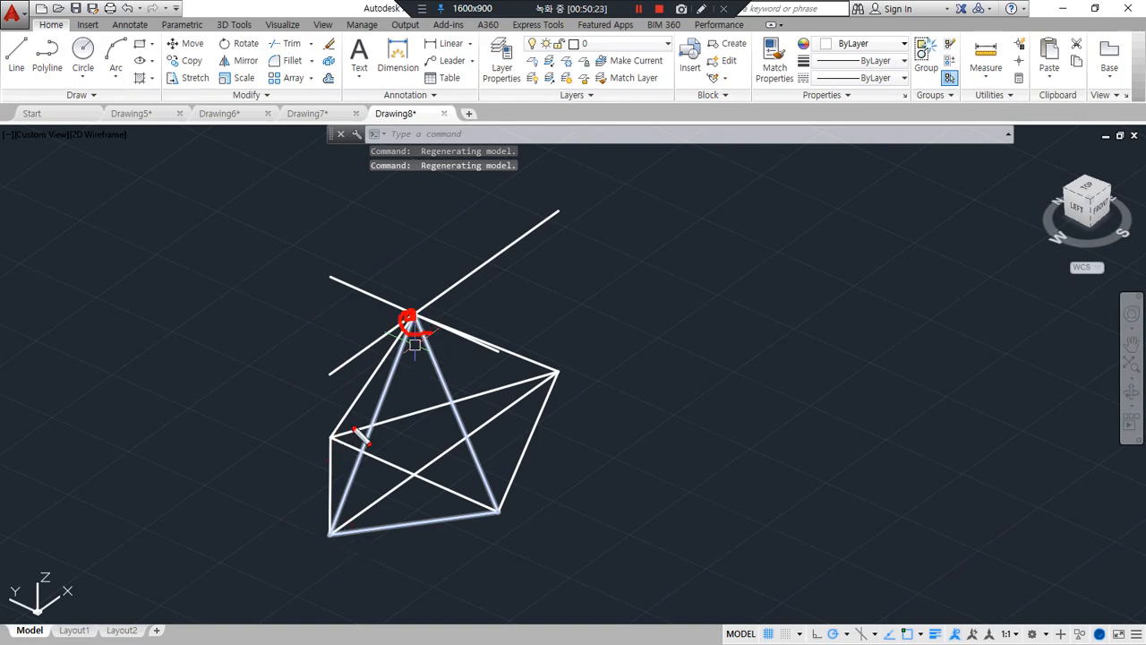
left_click_drag(335, 440, 330, 433)
left_click_drag(551, 376, 559, 375)
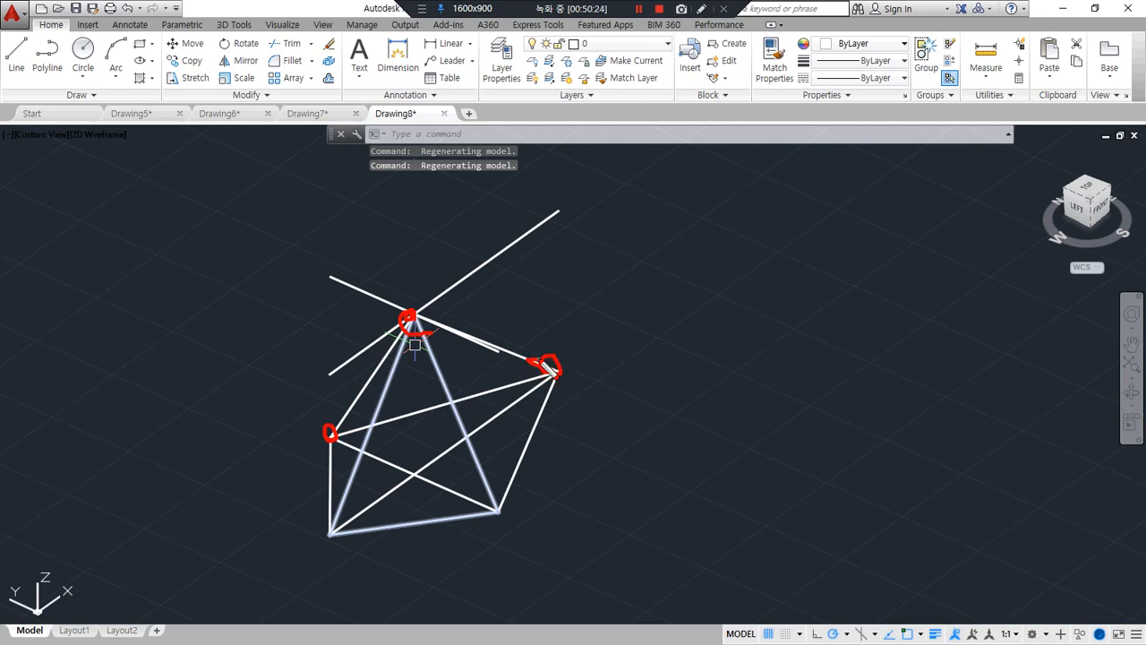
key("Delete")
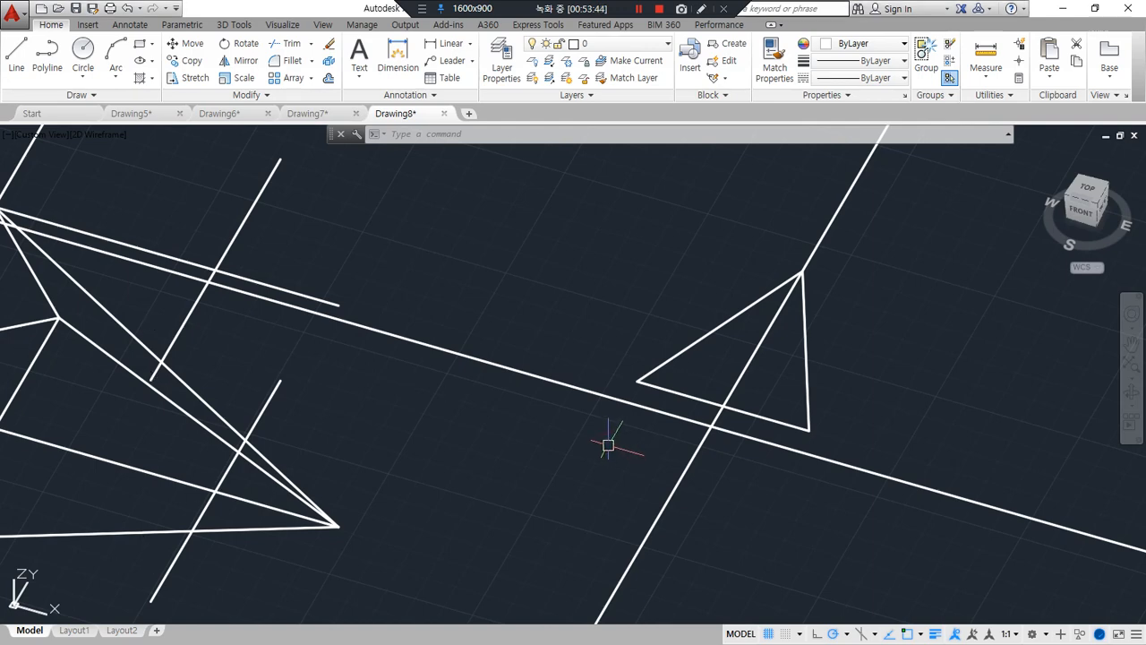
Draw short connecting lines from the triangle's two base corners to the long line running parallel below its base
type("l")
key("Return")
left_click(808, 436)
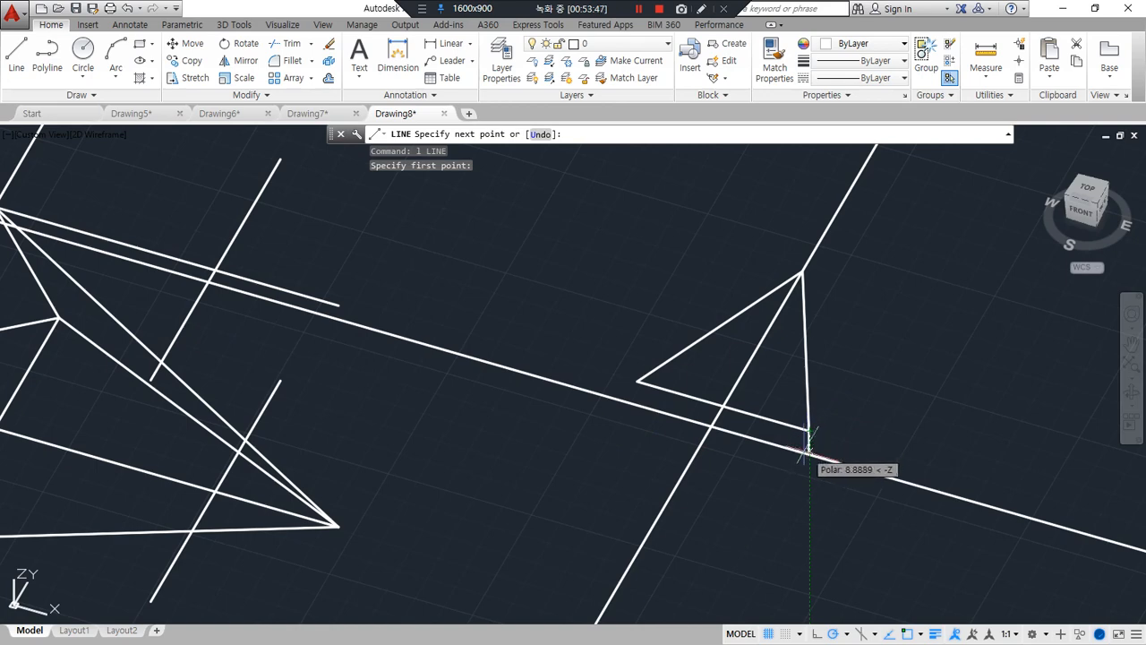
left_click(799, 447)
key("Return")
key("Return")
left_click(636, 381)
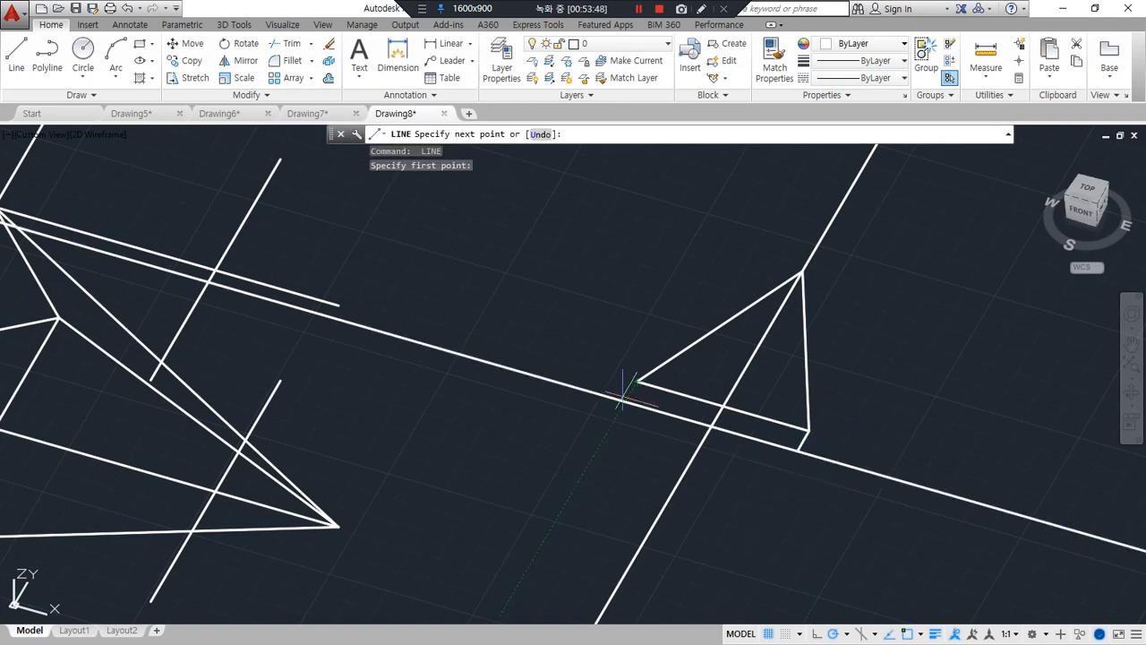
left_click(632, 400)
Trim the long parallel line beyond both ends, using the two short connecting lines as cutting edges
key("Return")
type("tr")
key("Return")
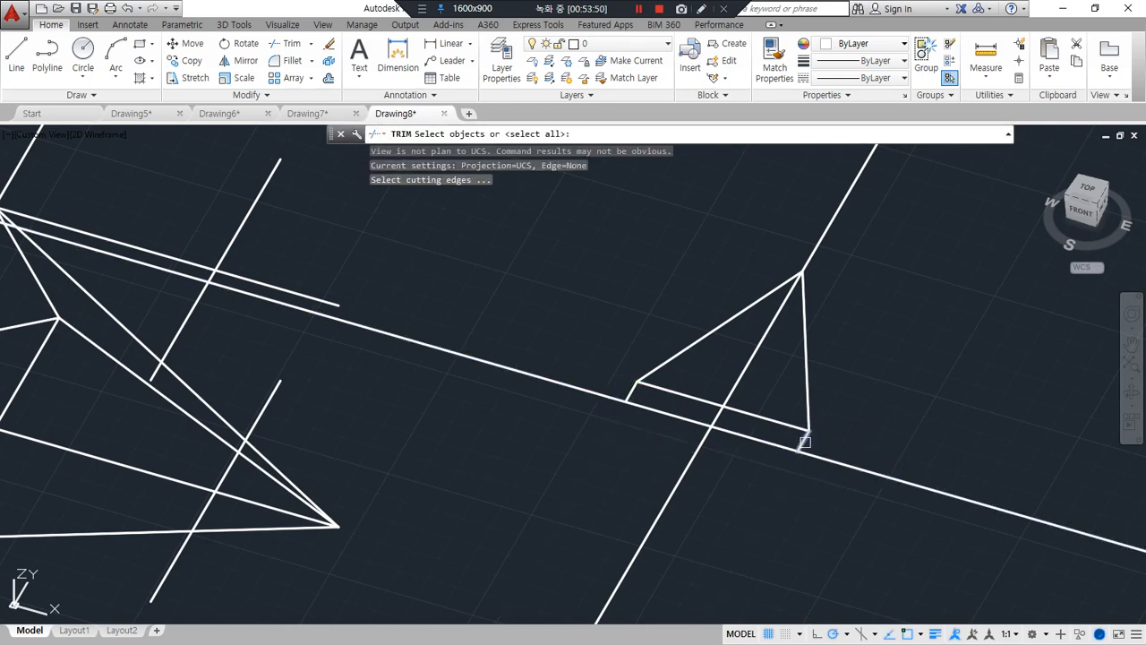
left_click(803, 441)
left_click(633, 391)
key("Return")
left_click(594, 389)
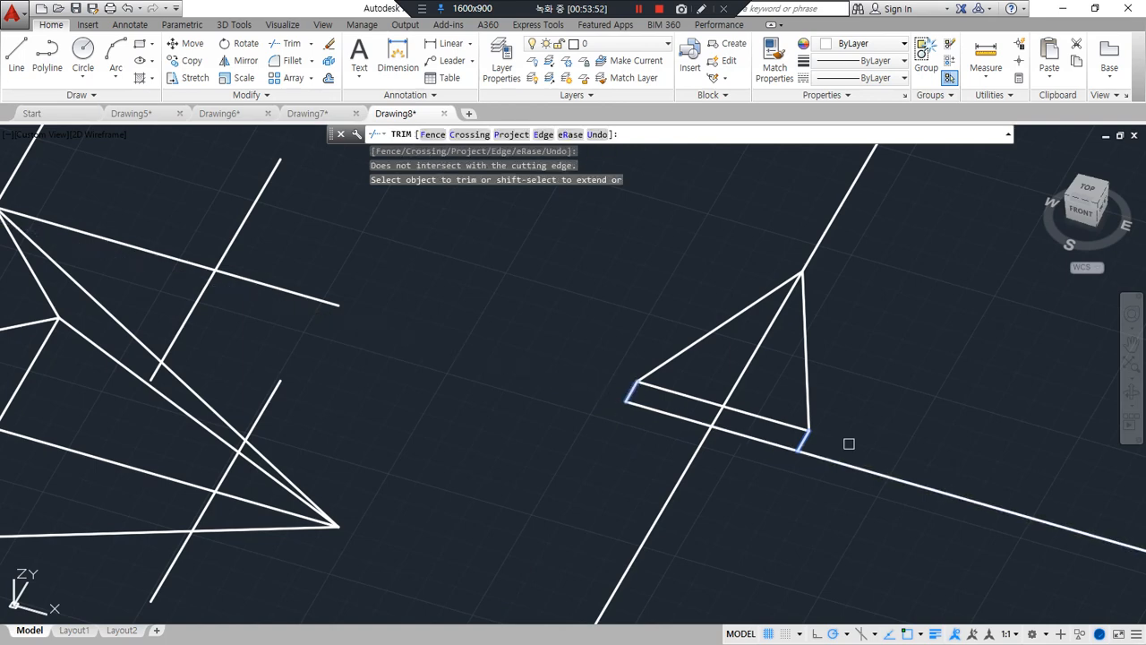
left_click(862, 465)
Trim away the part of the triangle's centre line that extends below the shortened parallel line
key("Return")
type("tr")
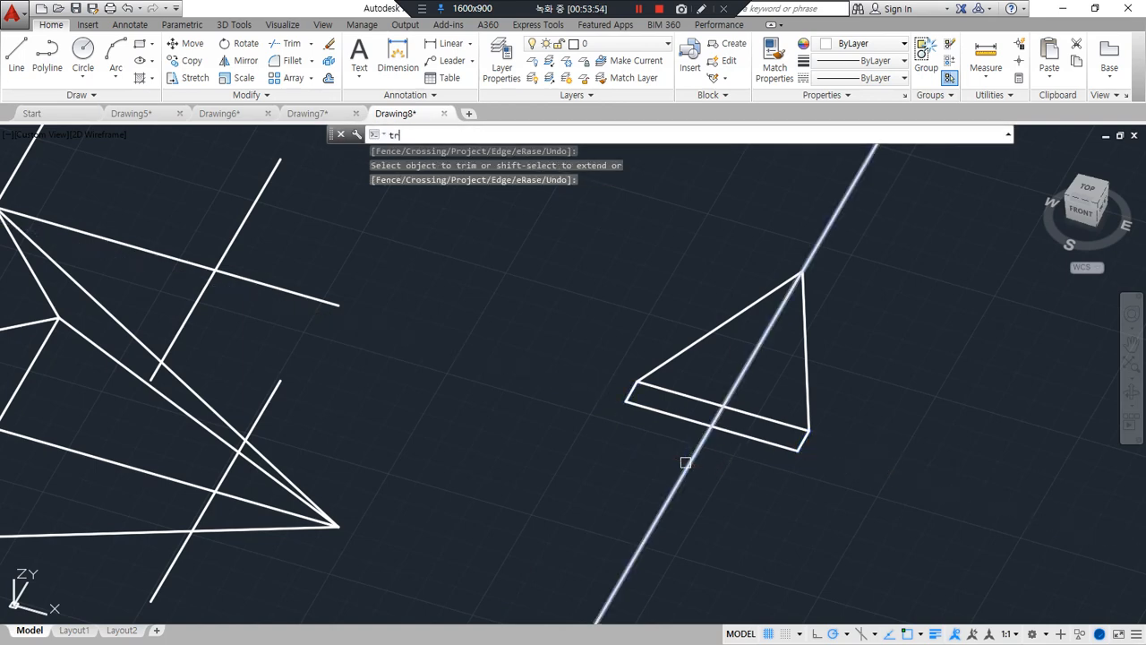
key("Return")
key("Return")
left_click(688, 461)
key("Escape")
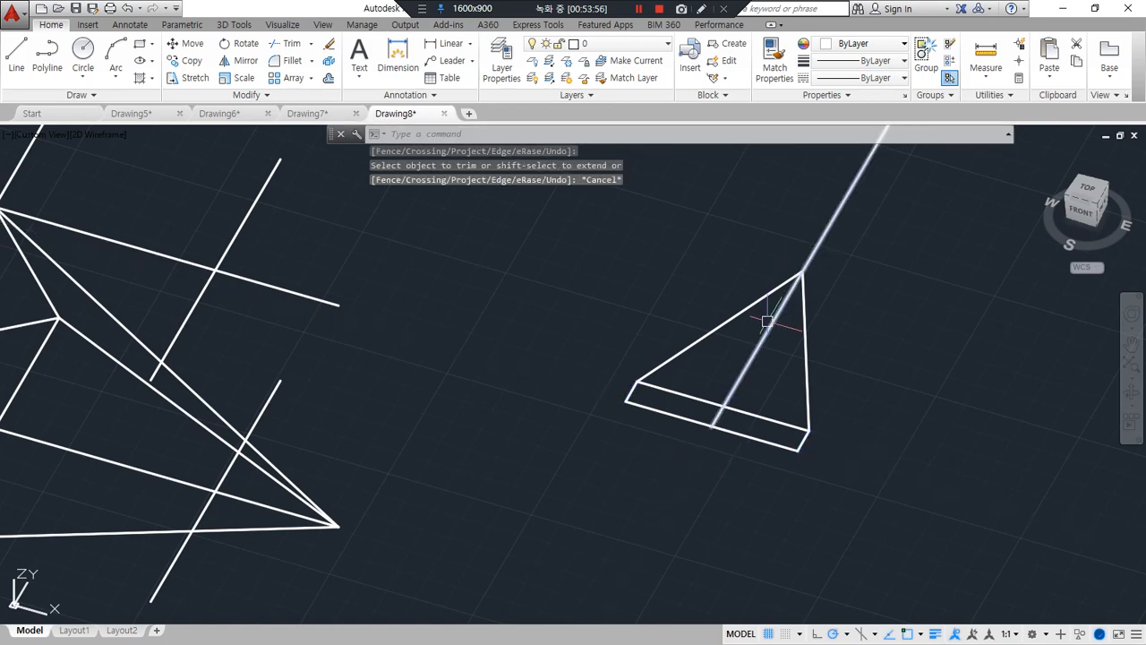
Erase the triangle's long centre line and the short connecting lines at its base corners
left_click(760, 356)
type("e")
key("Return")
left_click(631, 391)
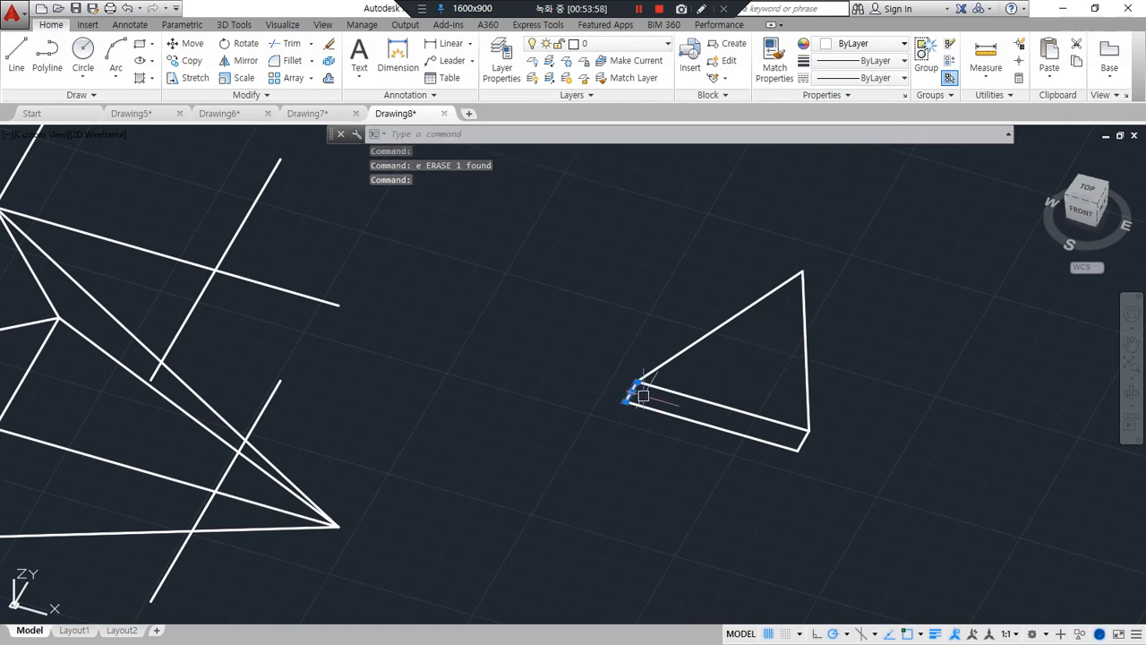
key("Delete")
Draw a line from the triangle's apex to the midpoint of the parallel line below its base
type("l")
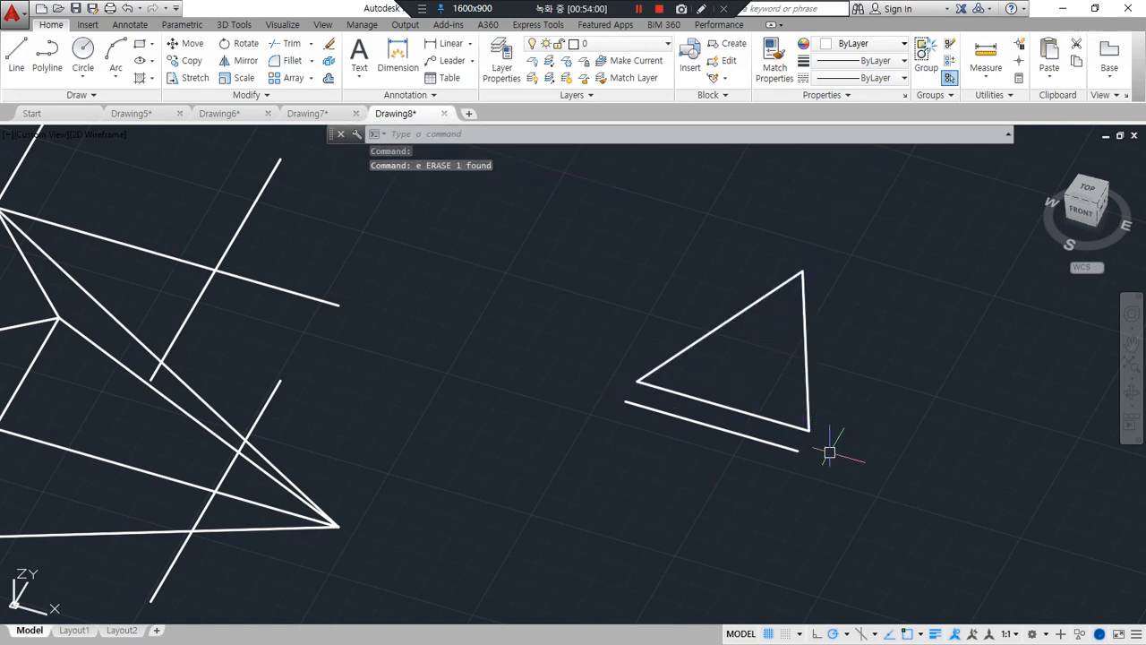
key("Return")
left_click(801, 272)
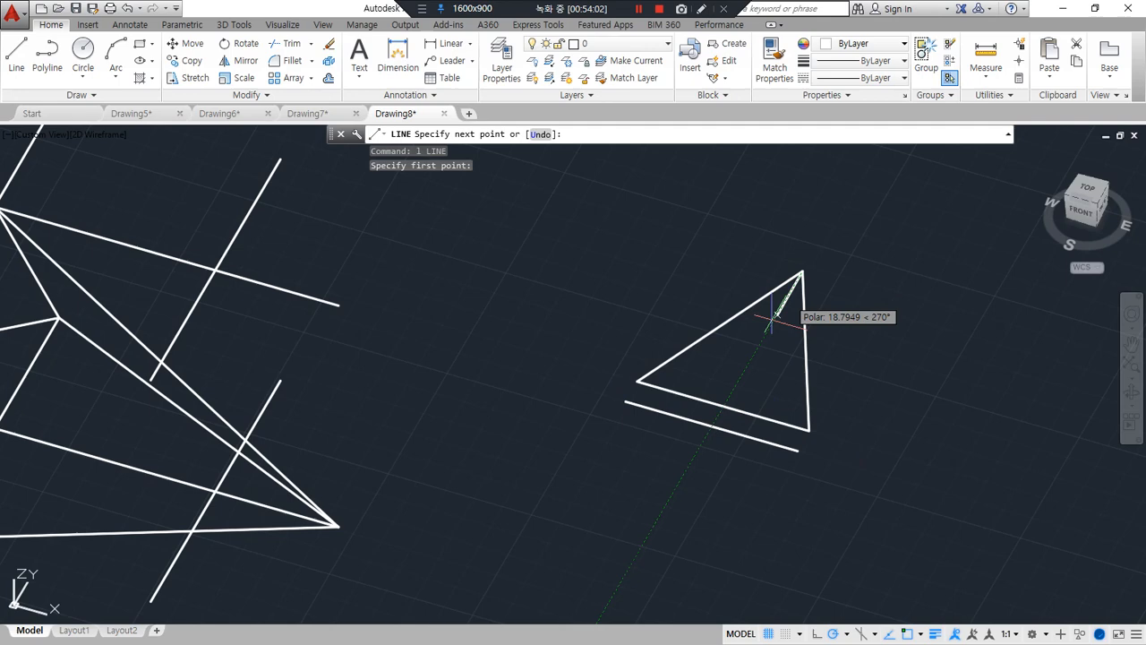
left_click(714, 424)
key("Return")
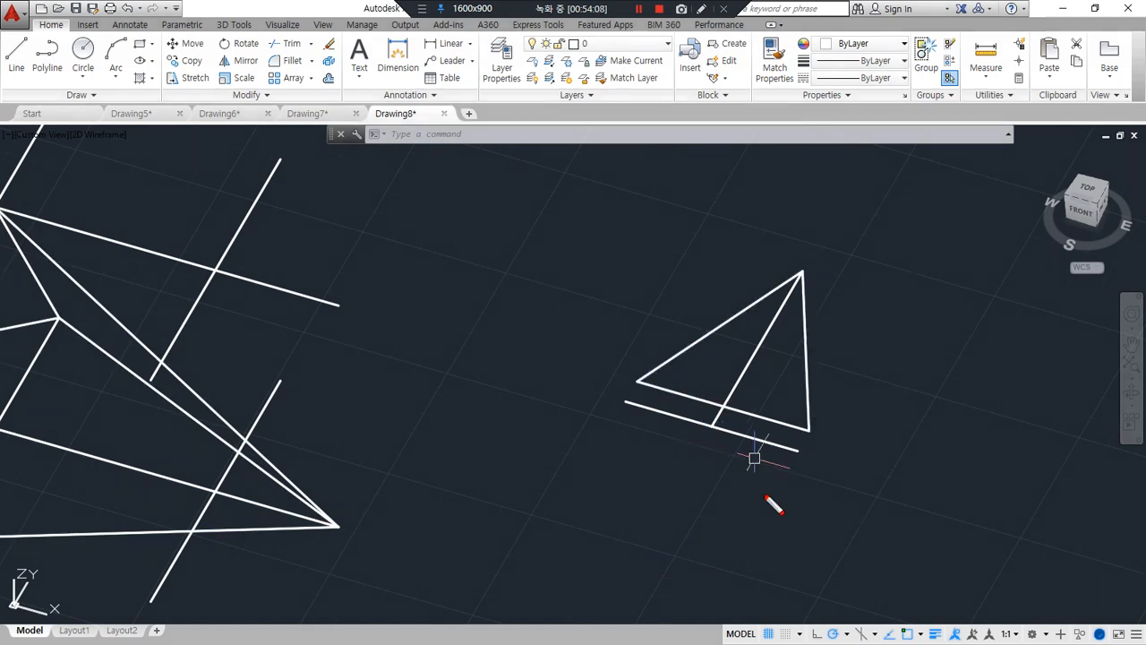
mouse_move(761, 495)
left_mouse_down()
mouse_move(614, 353)
mouse_move(844, 268)
mouse_move(877, 401)
mouse_move(794, 473)
mouse_move(672, 448)
mouse_move(743, 218)
mouse_move(857, 409)
mouse_move(810, 449)
left_mouse_up()
mouse_move(273, 145)
left_mouse_down()
mouse_move(258, 447)
mouse_move(176, 546)
mouse_move(153, 356)
left_mouse_up()
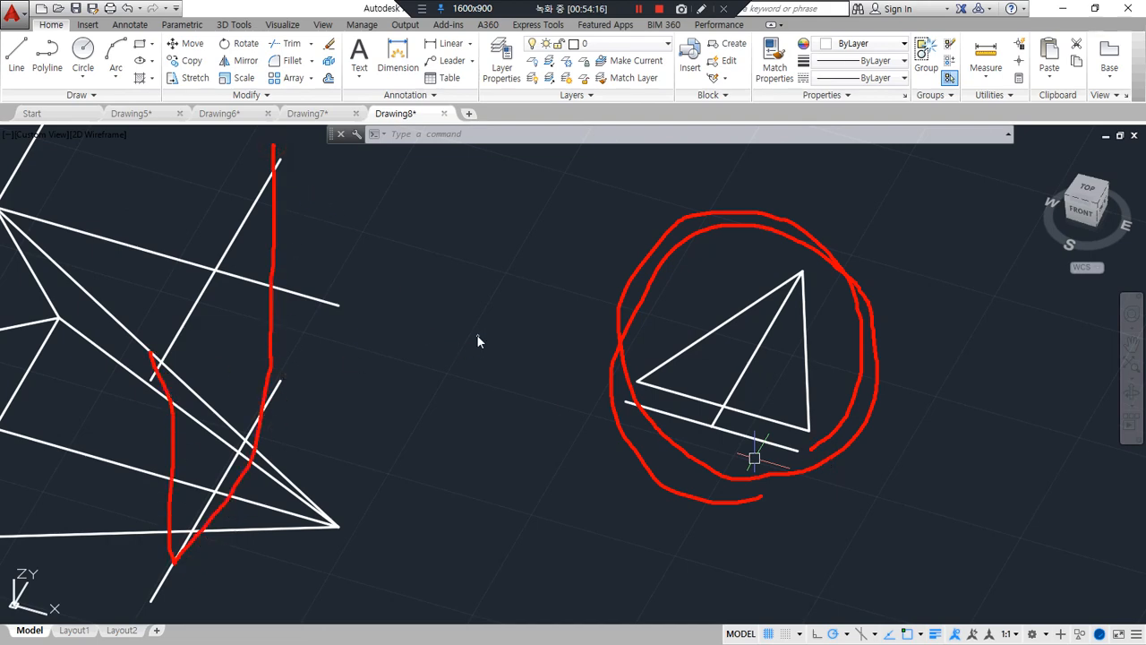
key("Escape")
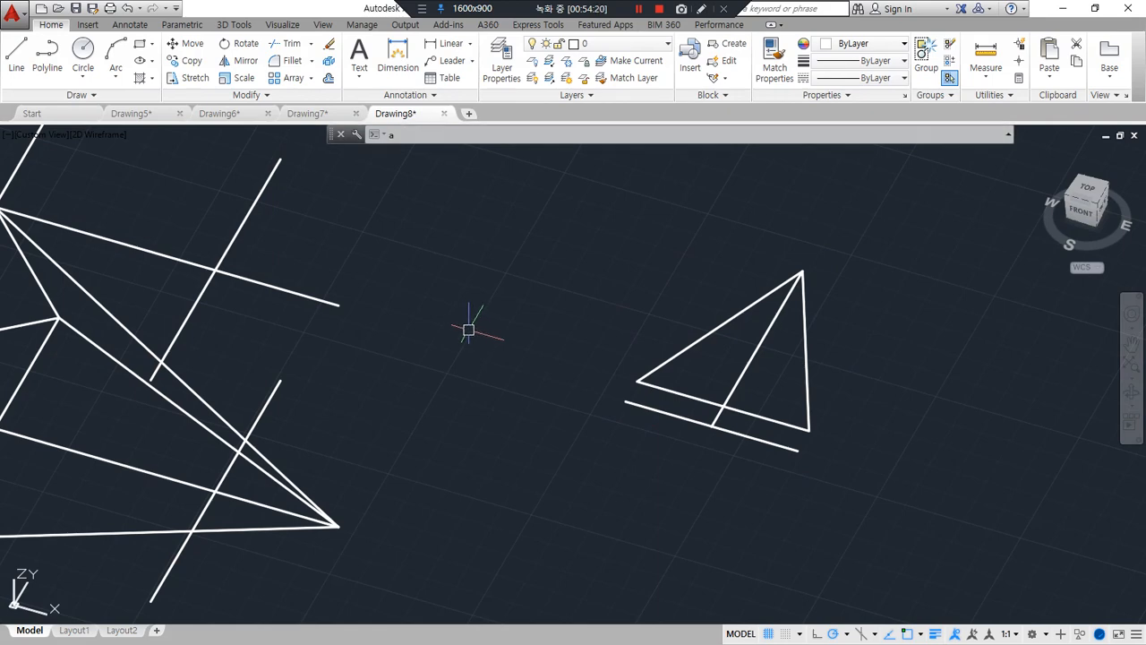
Align the triangle to the pyramid's guide lines: parallel line's midpoint to the lower intersection, its right end to the crossing line's front end, apex to the upper intersection
type("al")
key("Return")
left_click(777, 424)
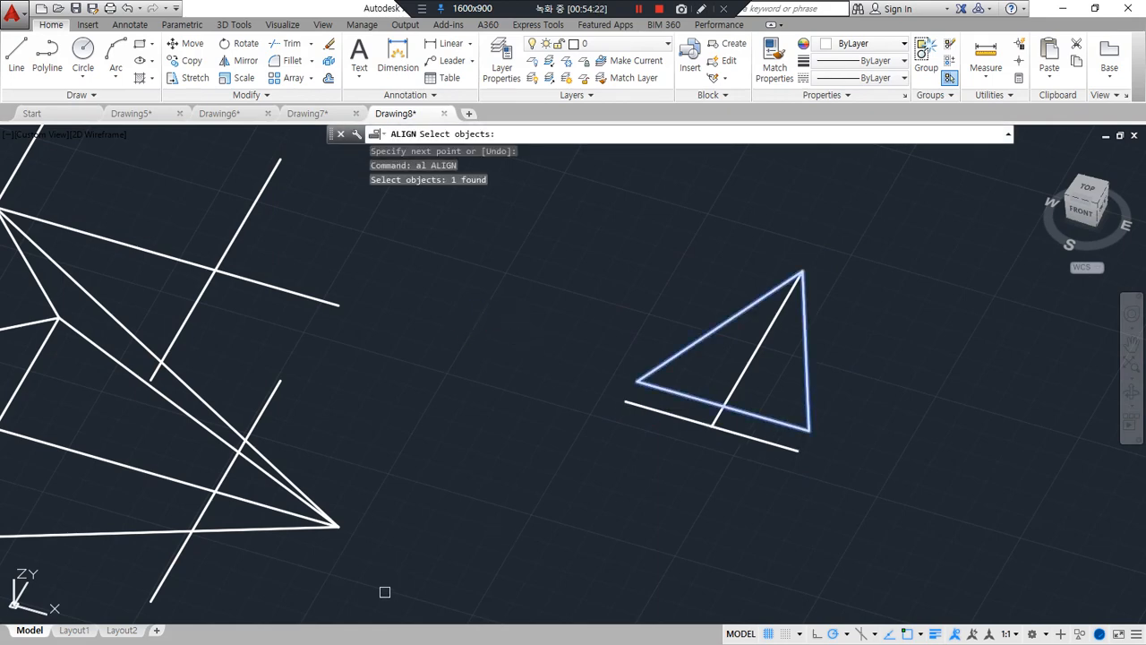
key("Return")
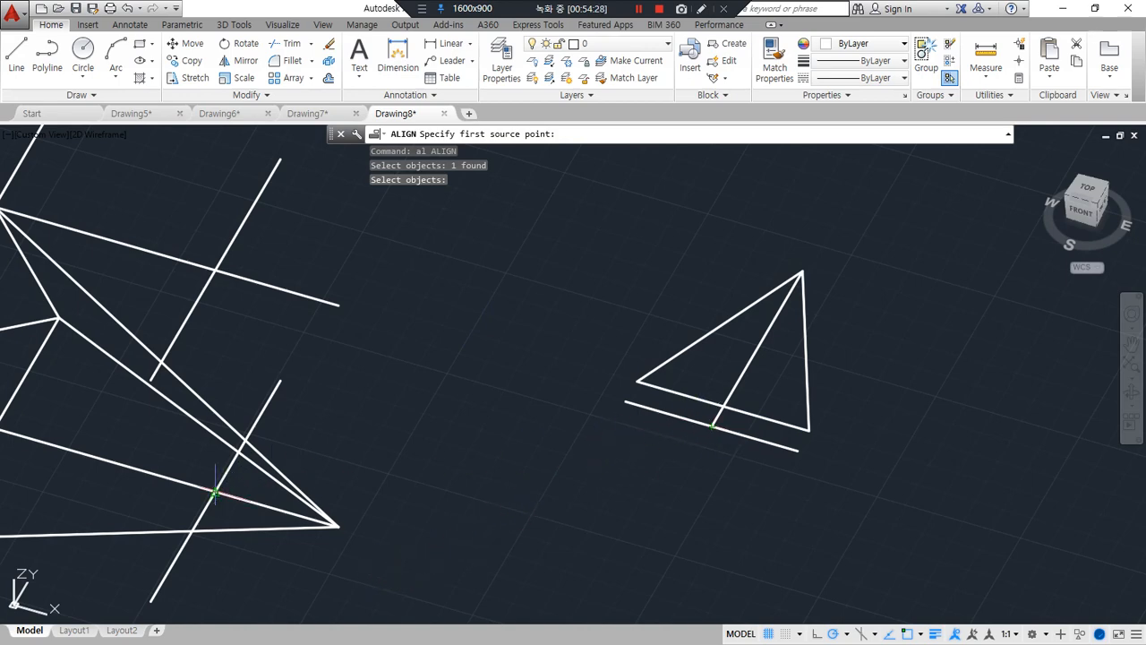
left_click(710, 429)
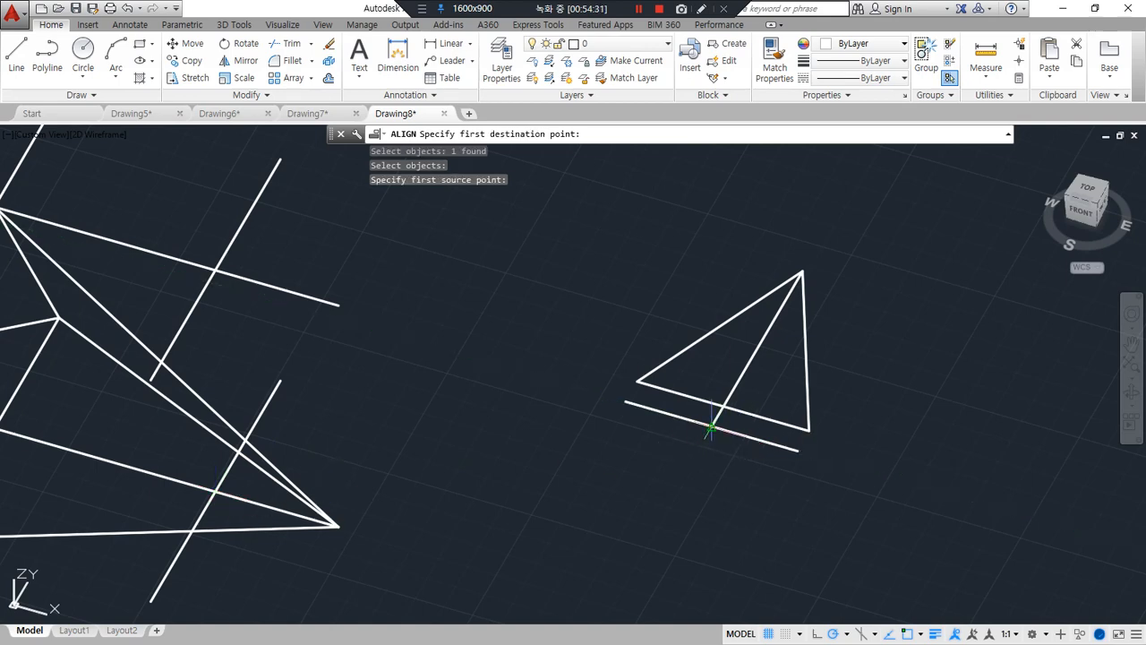
left_click(217, 492)
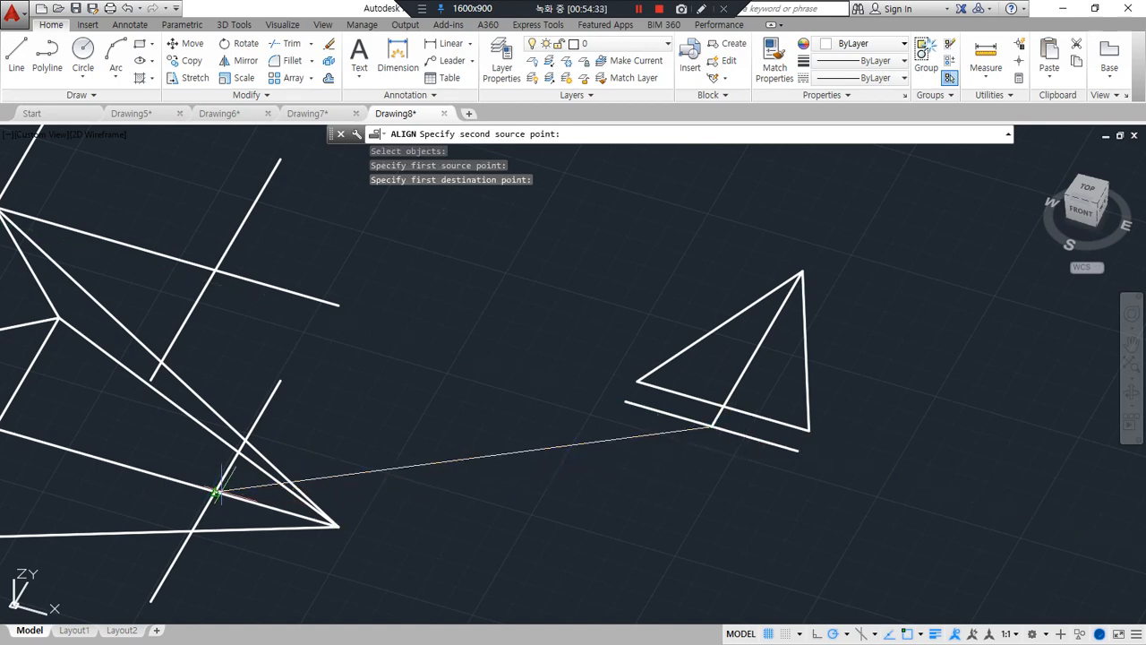
left_click(795, 453)
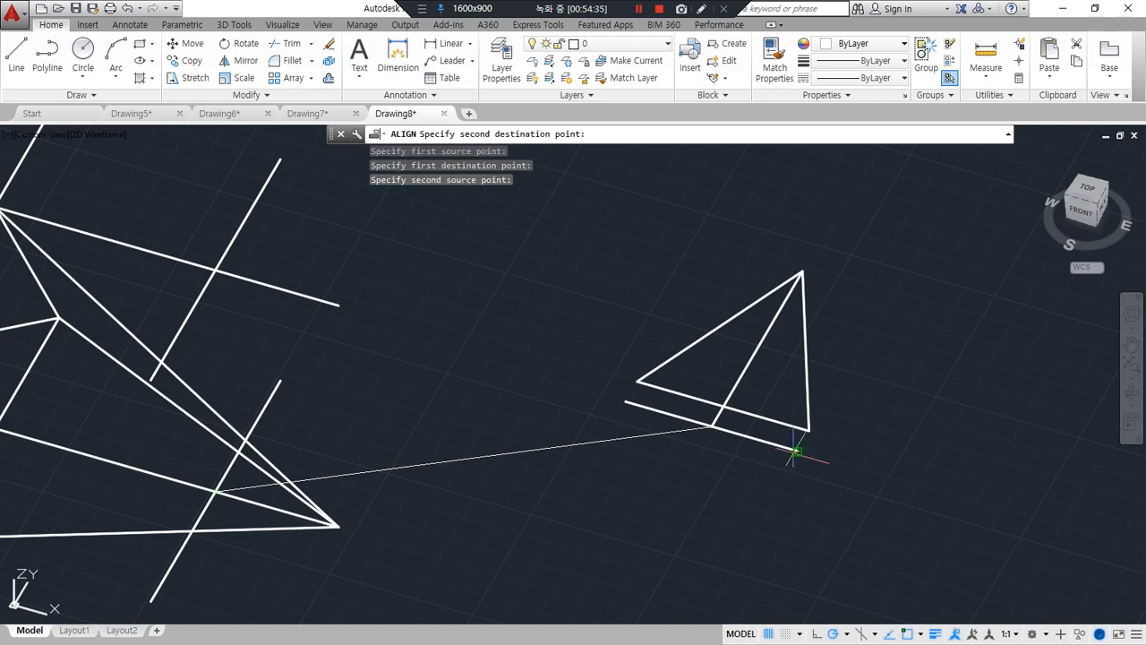
left_click(150, 600)
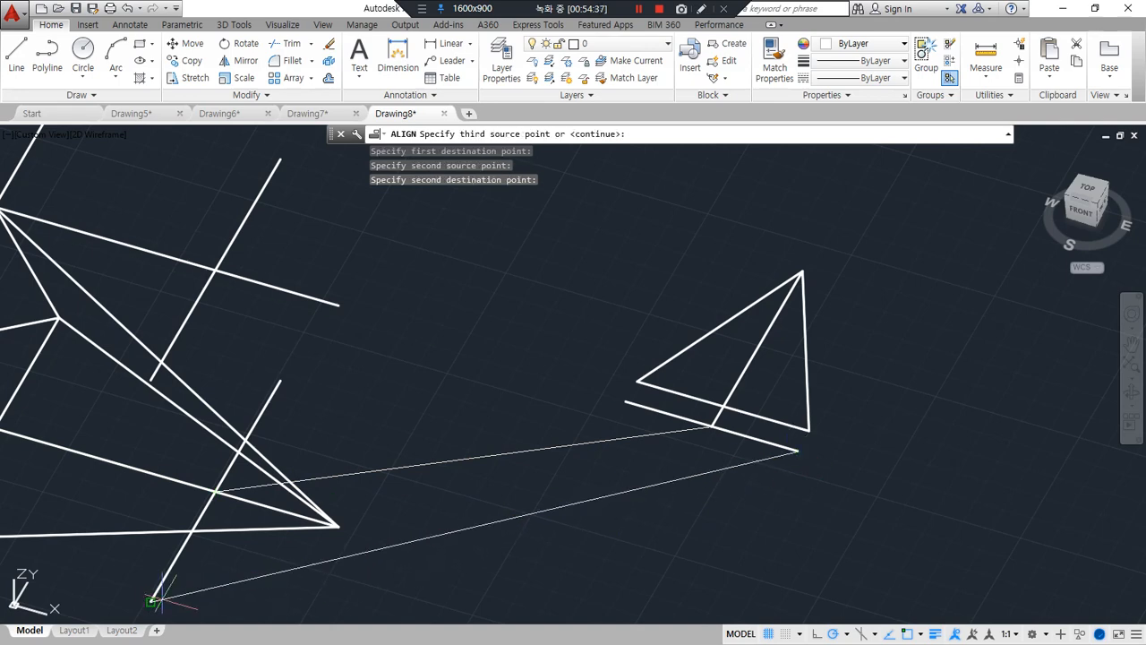
left_click(801, 271)
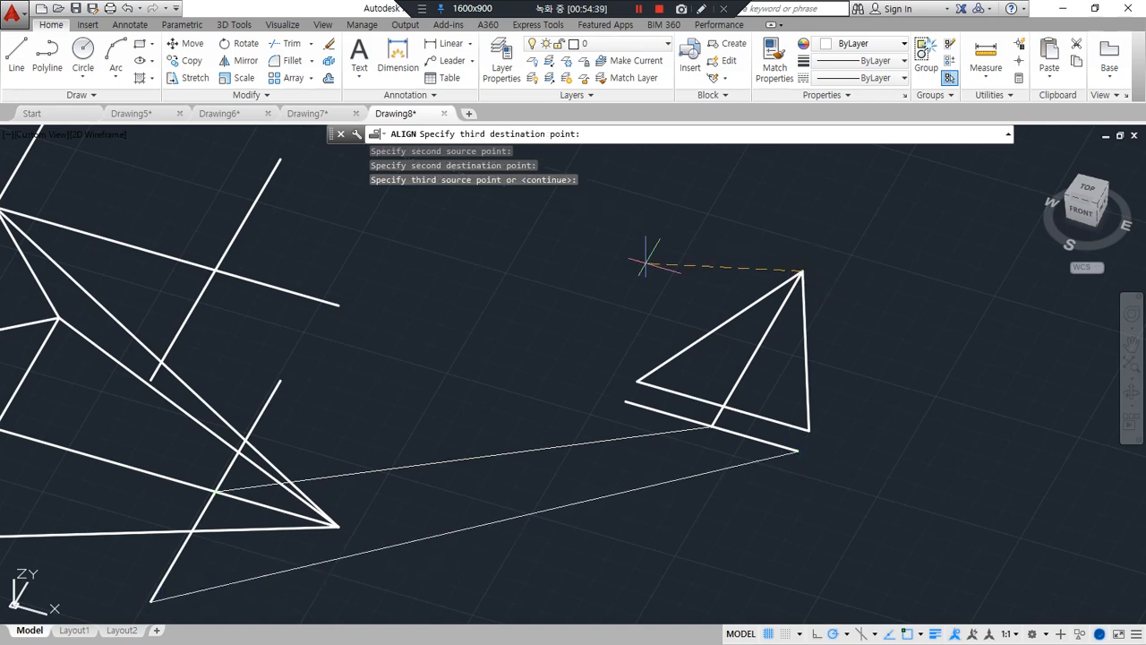
left_click(213, 267)
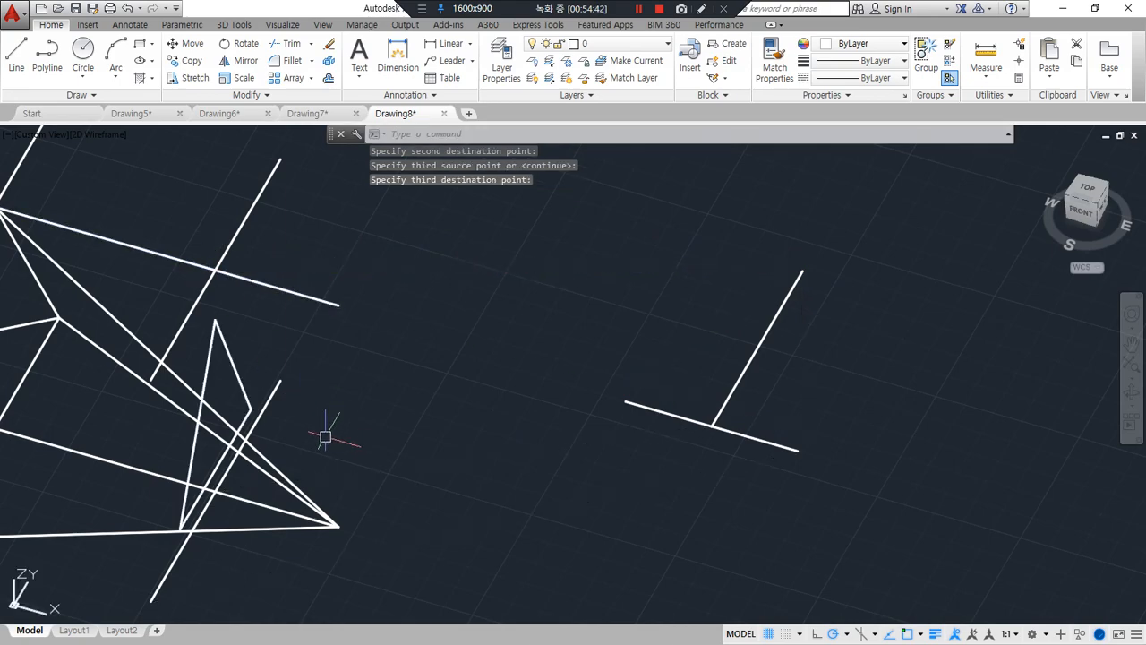
Extrude the aligned triangle through the pyramid, picking the pyramid's far left base corner for the height
mouse_move(327, 428)
middle_mouse_down("shift")
mouse_move(225, 358)
mouse_move(170, 346)
mouse_move(284, 402)
mouse_move(617, 438)
mouse_move(641, 456)
middle_mouse_up("shift")
middle_click_drag(649, 340, 624, 328)
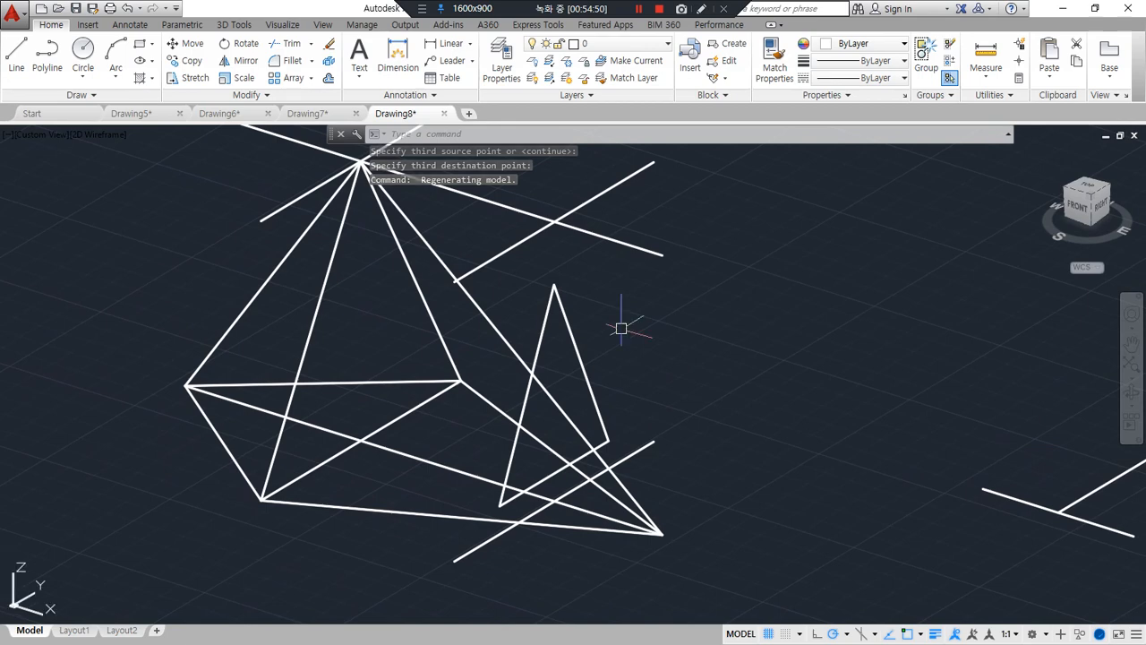
type("ext")
key("Return")
left_click(541, 337)
key("Return")
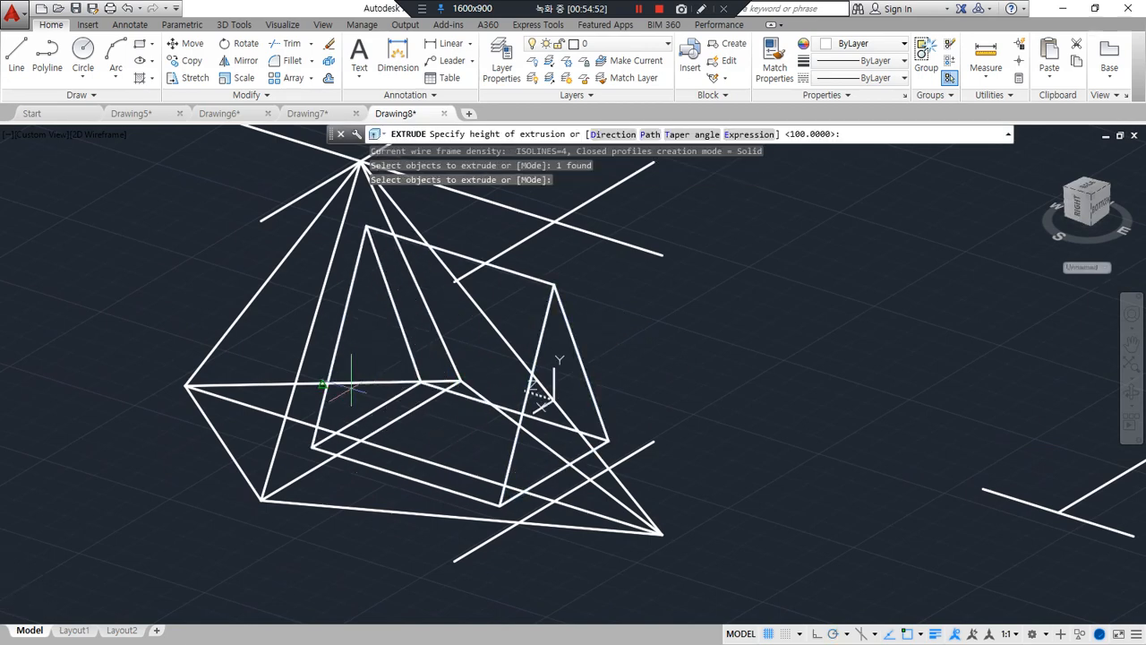
left_click(186, 386)
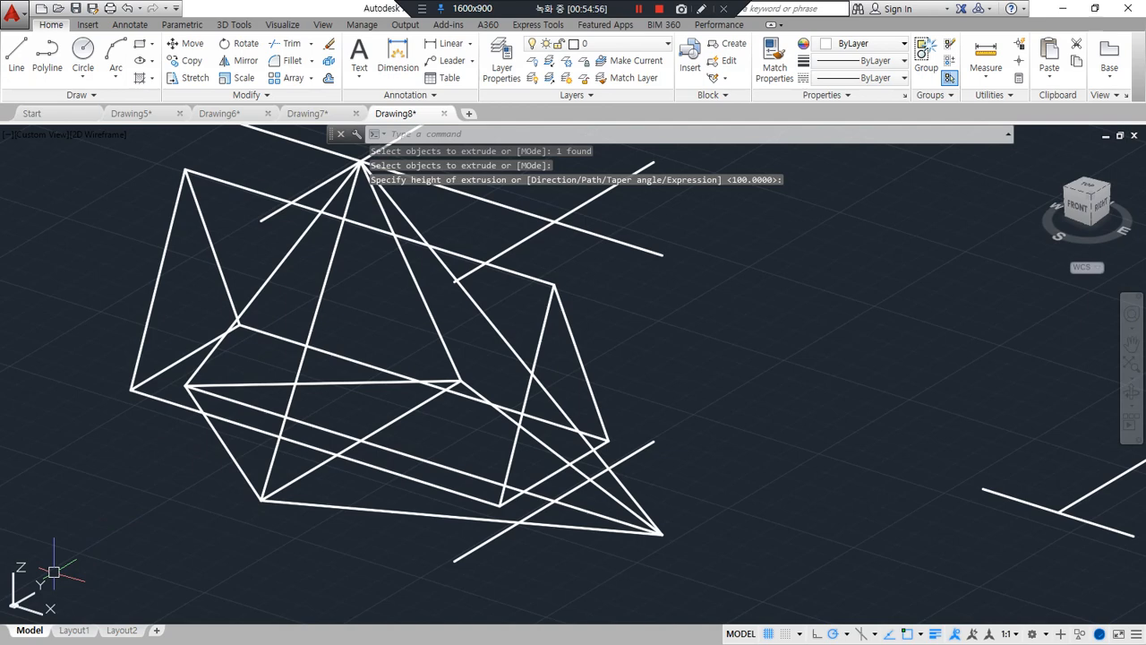
Subtract the extruded triangular prism from the pyramid
type("su")
key("Return")
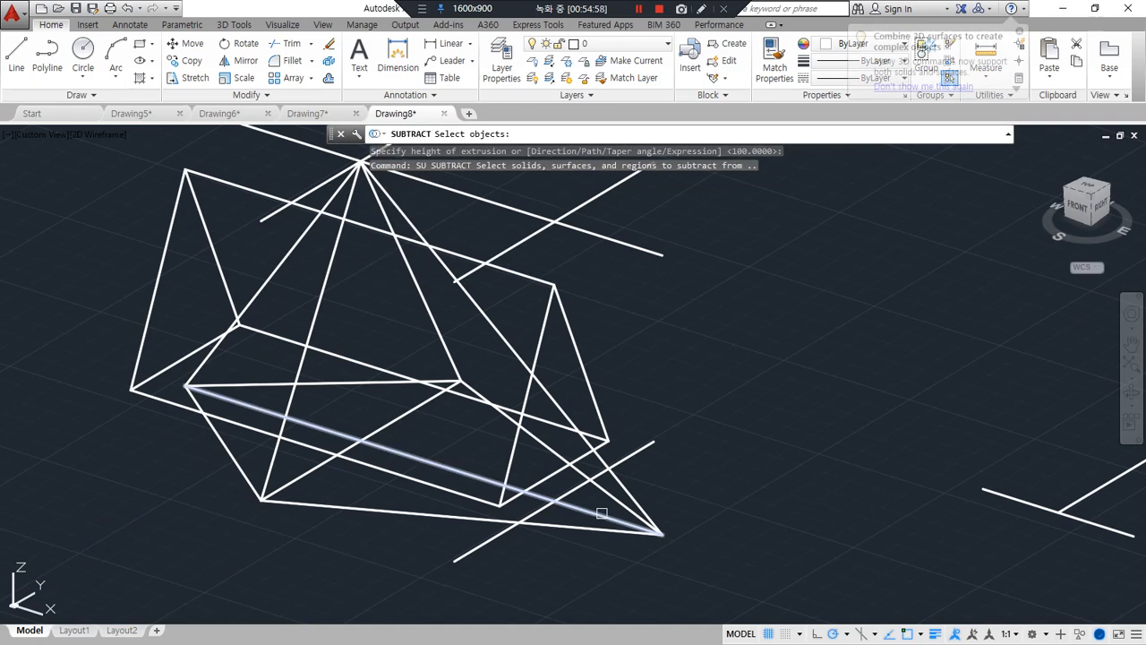
left_click(590, 527)
key("Return")
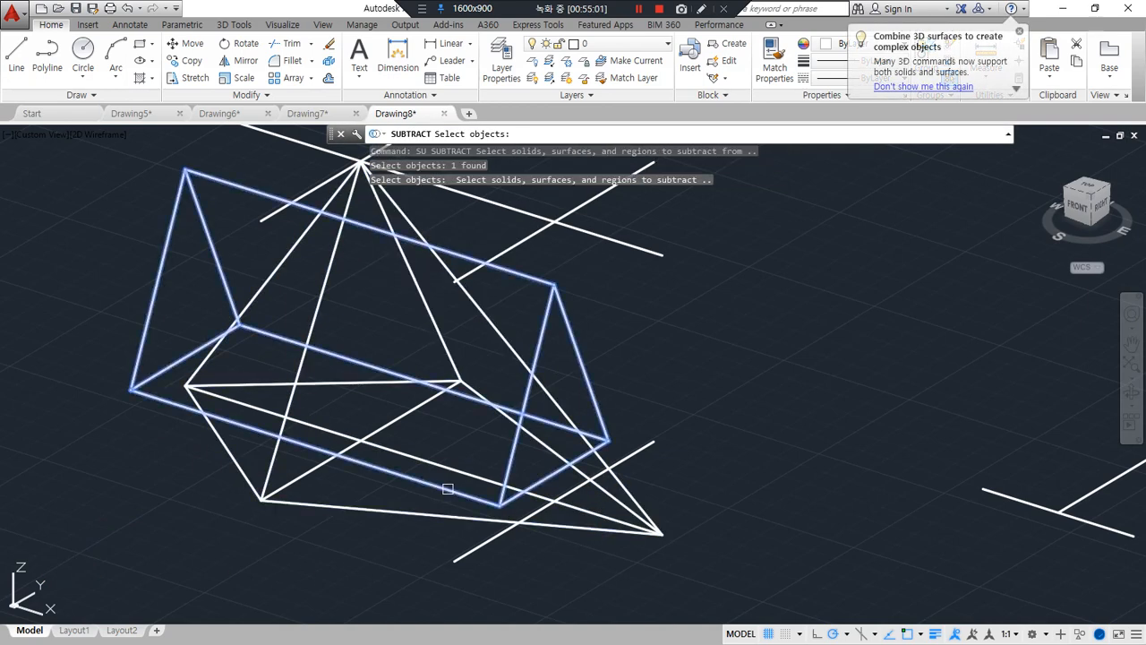
left_click(447, 487)
key("Return")
Erase the long guide line through the pyramid's apex and the two lines crossing it
middle_click_drag(192, 357, 126, 475)
left_click(546, 391)
left_click(482, 293)
left_click(417, 244)
left_click(358, 219)
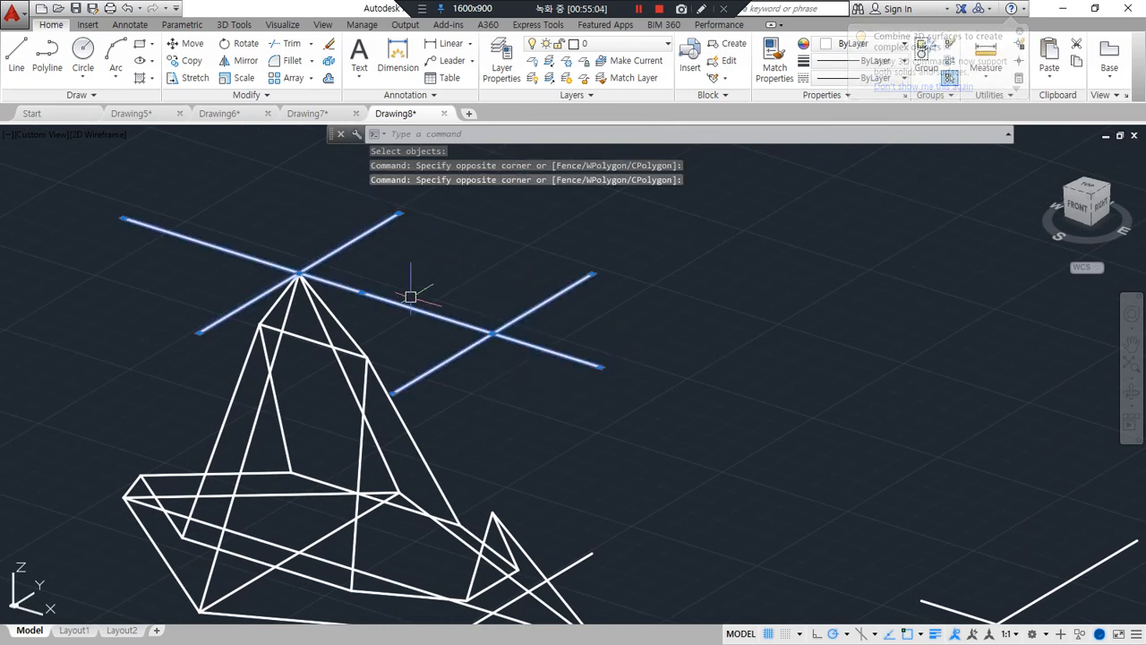
type("e")
key("Return")
Erase the pyramid's base centre line, the line crossing it, and the two leftover construction lines beside the solid
middle_click_drag(626, 473, 644, 402)
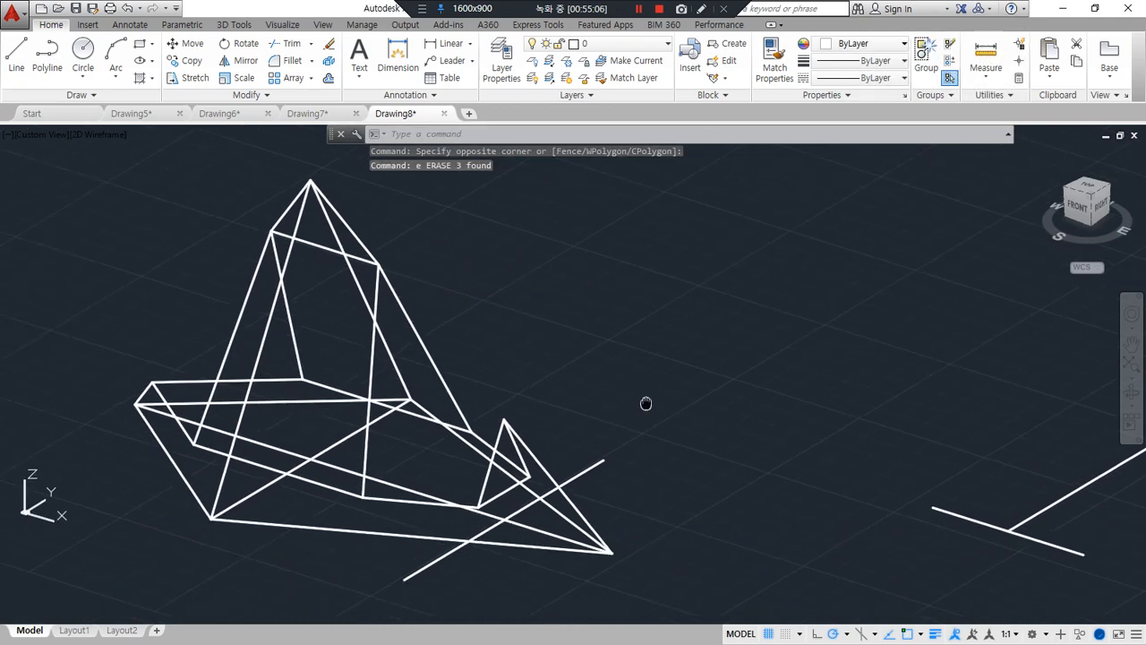
left_click(326, 451)
type("e")
key("Return")
left_click(599, 463)
type("e")
key("Return")
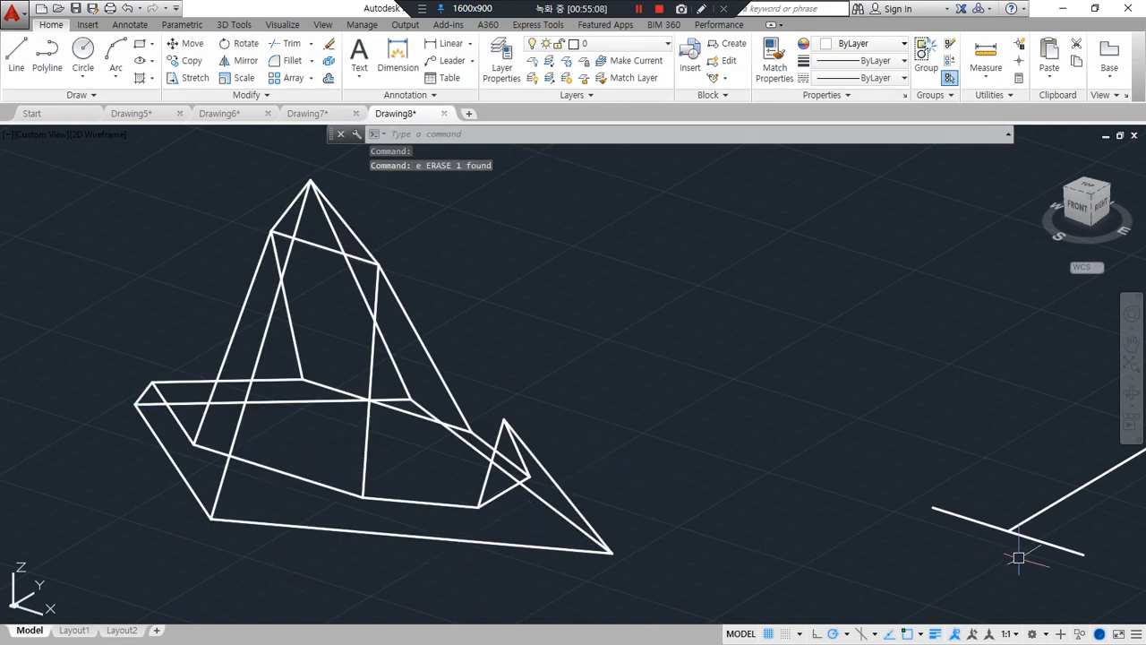
left_click(1018, 557)
left_click(949, 476)
type("e")
key("Return")
Display the cut pyramid in the shades of Gray visual style and orbit around it
type("sha")
key("Return")
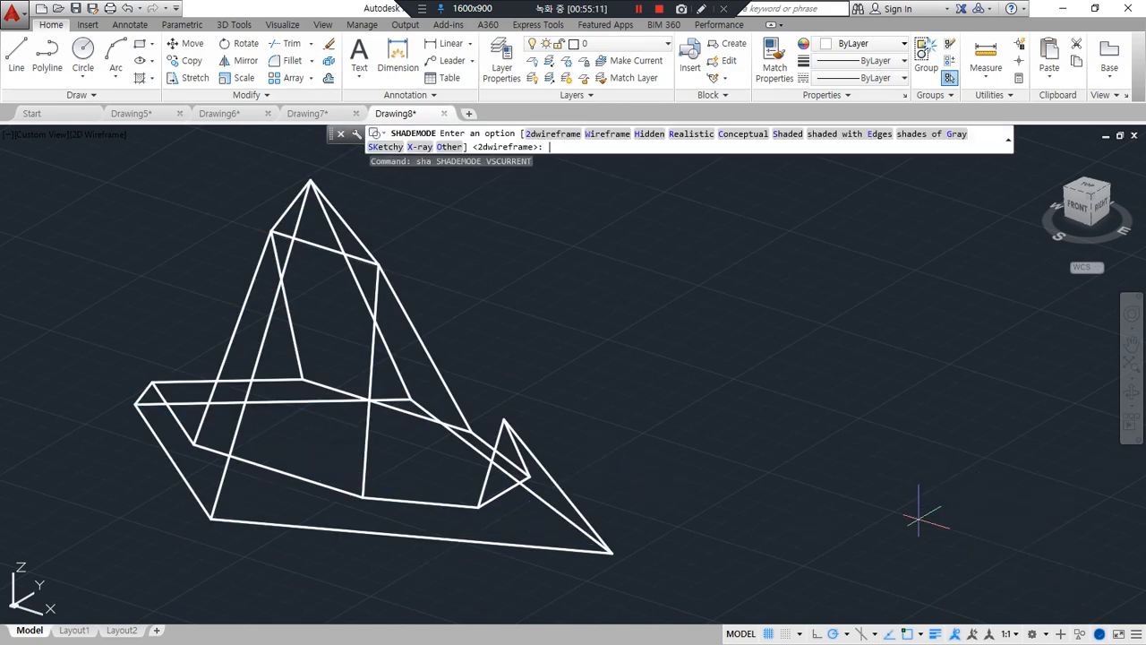
type("g")
key("Return")
mouse_move(660, 435)
middle_mouse_down("shift")
mouse_move(456, 412)
mouse_move(836, 429)
mouse_move(595, 432)
mouse_move(632, 432)
middle_mouse_up("shift")
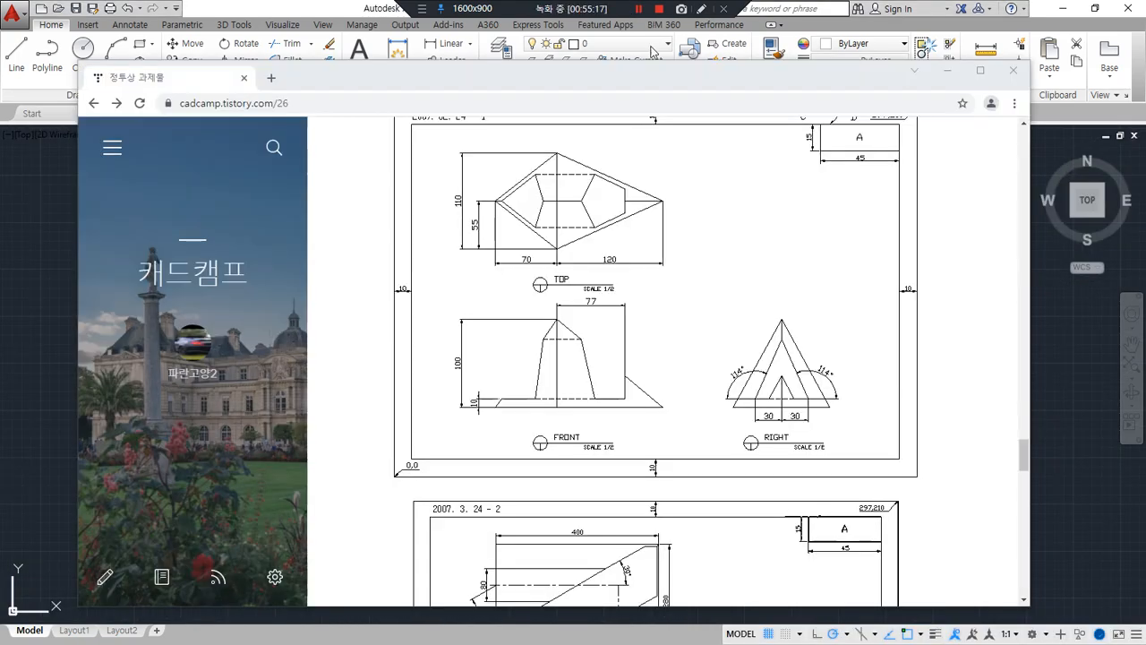
Examine projection drawing 2007. 3. 24 - 2 on the exercise web page, tracing its half-round front profile and the L-shaped centre path in the top view
scroll(630, 211, "down", 2)
scroll(629, 210, "down", 5)
scroll(455, 396, "up", 1)
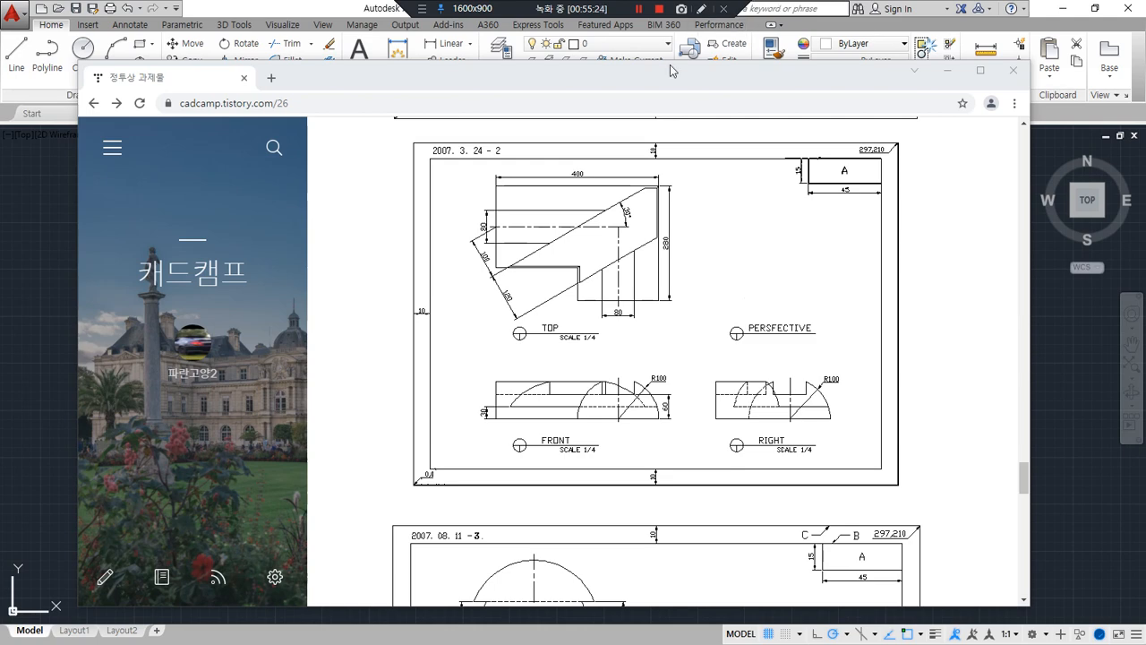
left_click_drag(673, 69, 0, 73)
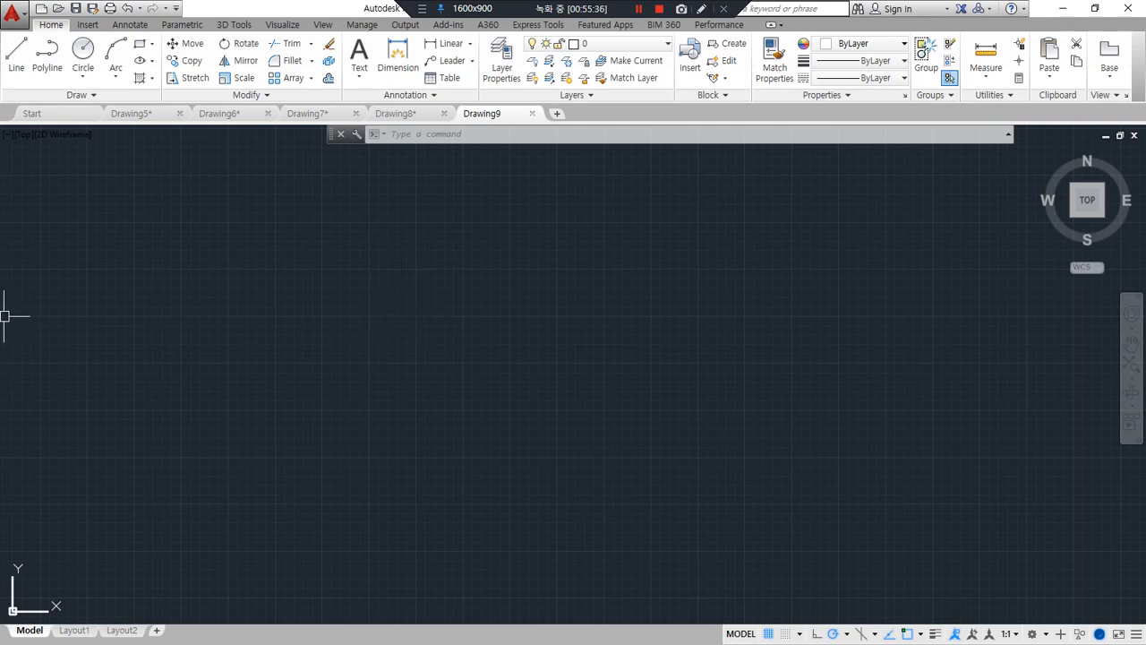
mouse_move(0, 89)
left_mouse_down()
mouse_move(0, 103)
mouse_move(481, 159)
left_mouse_up()
key("ctrl+alt+d")
mouse_move(443, 522)
left_mouse_down()
mouse_move(382, 528)
mouse_move(732, 319)
mouse_move(596, 548)
left_mouse_up()
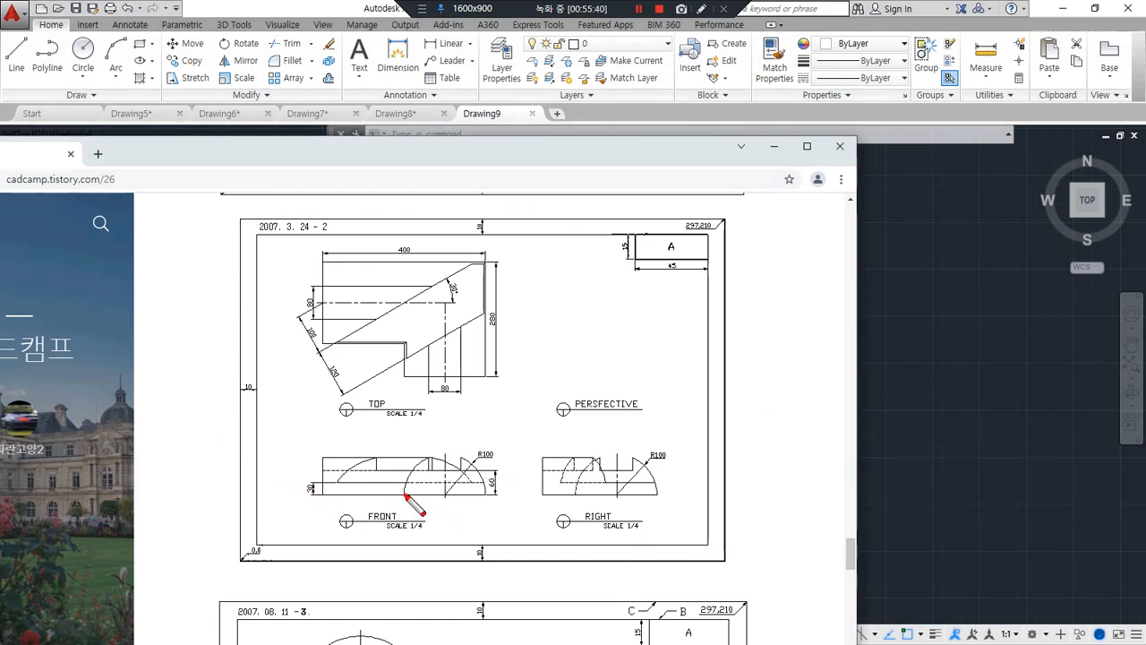
left_click_drag(405, 494, 429, 459)
left_click_drag(479, 494, 421, 493)
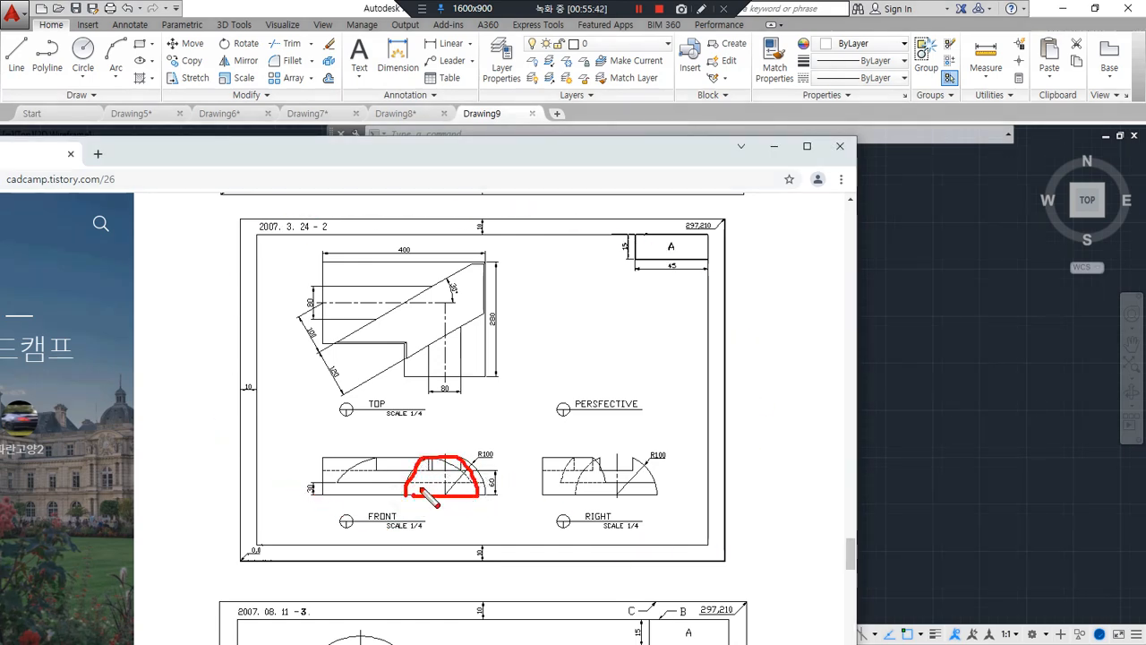
mouse_move(444, 373)
left_mouse_down()
mouse_move(444, 309)
mouse_move(335, 305)
left_mouse_up()
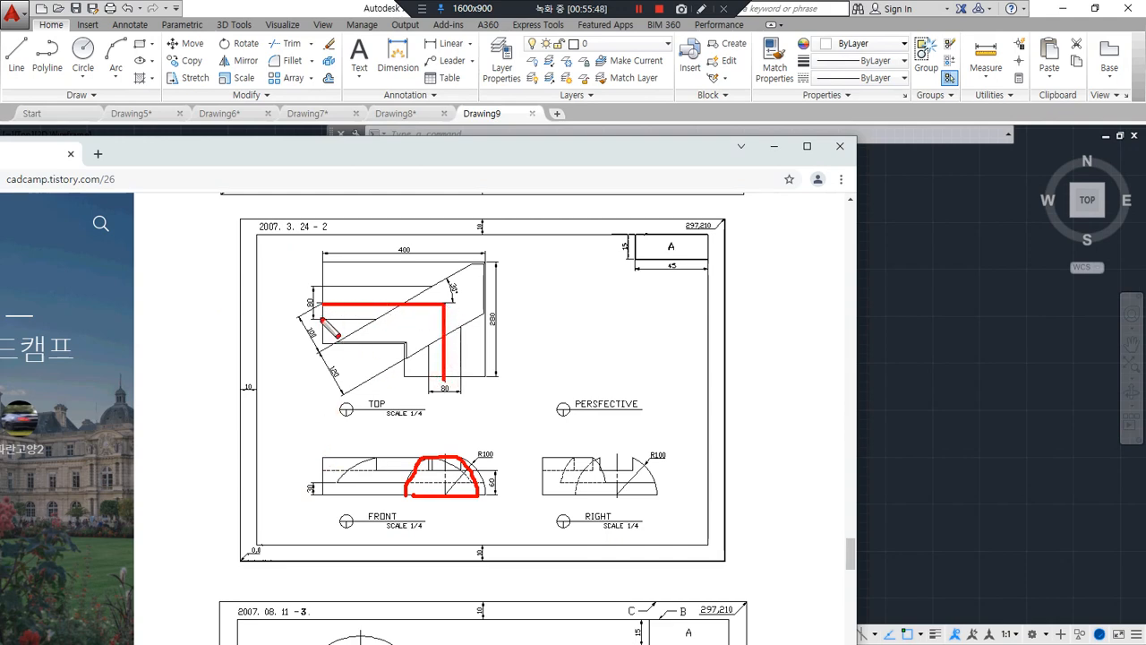
mouse_move(444, 386)
left_mouse_down()
mouse_move(460, 324)
mouse_move(435, 326)
left_mouse_up()
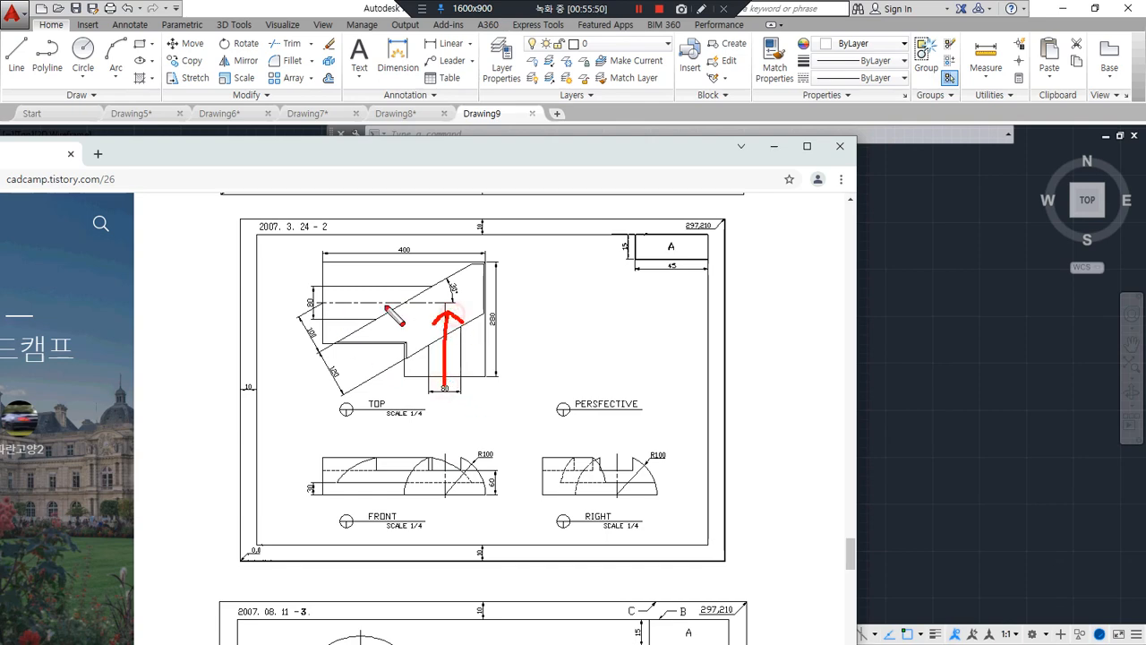
mouse_move(335, 292)
left_mouse_down()
mouse_move(396, 293)
mouse_move(380, 310)
left_mouse_up()
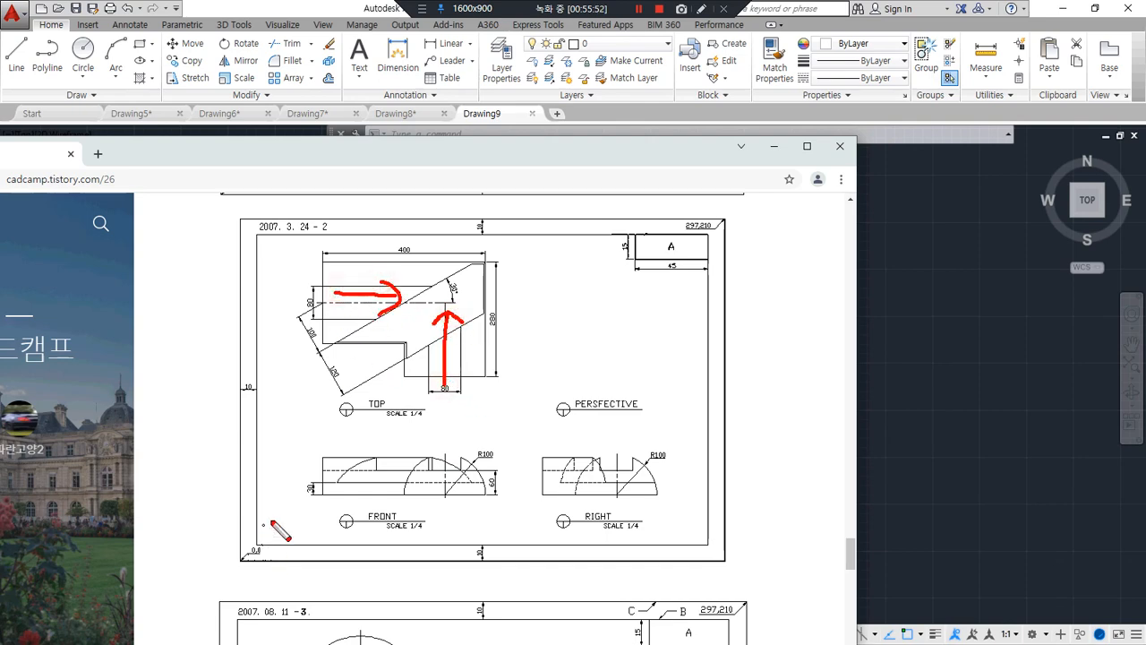
key("Delete")
mouse_move(445, 380)
left_mouse_down()
mouse_move(445, 319)
mouse_move(337, 305)
mouse_move(344, 320)
left_mouse_up()
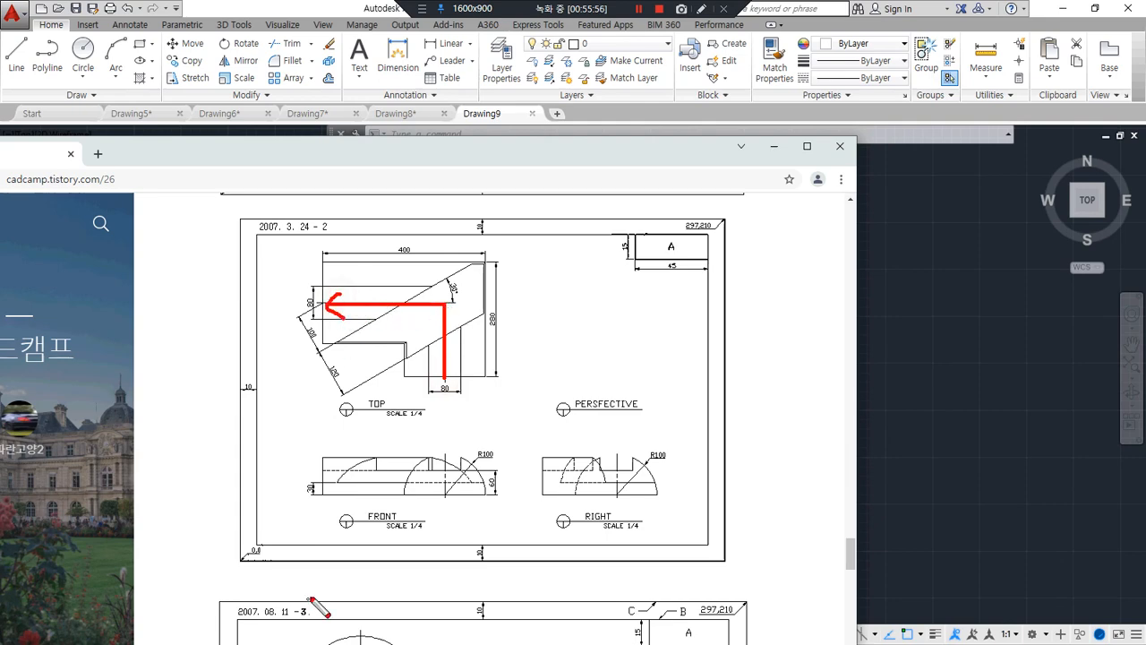
key("Escape")
mouse_move(481, 154)
left_mouse_down()
mouse_move(79, 179)
mouse_move(0, 152)
left_mouse_up()
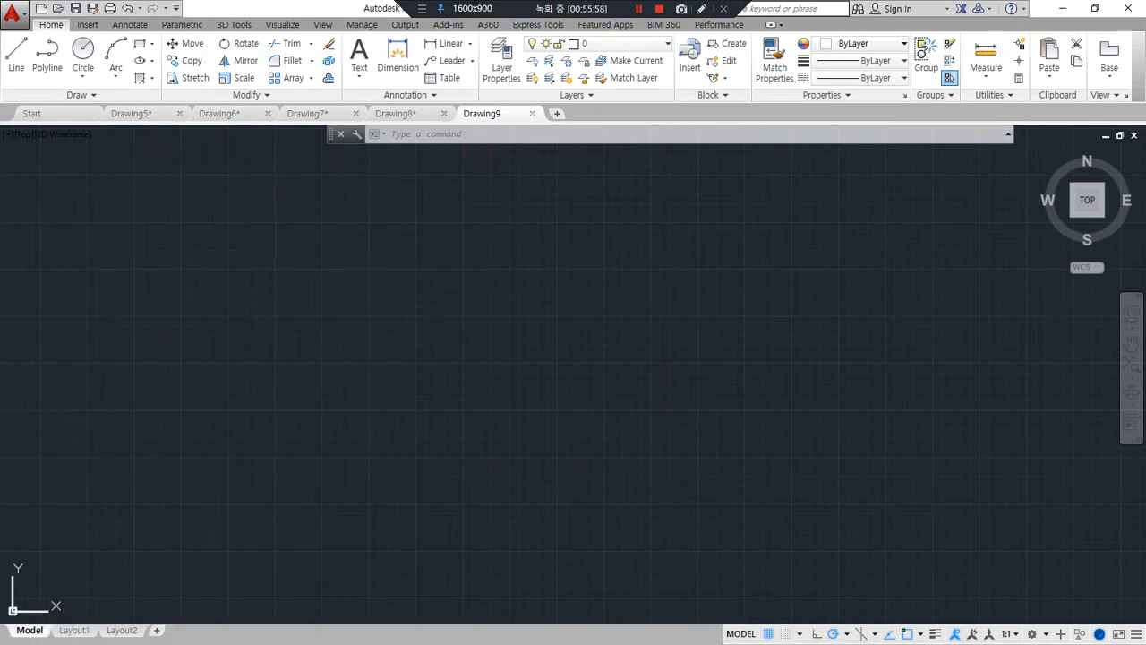
Draw a 400 by 280 rectangle in the new drawing and explode it into separate lines
mouse_move(219, 385)
middle_mouse_down()
mouse_move(230, 409)
mouse_move(496, 346)
mouse_move(348, 507)
mouse_move(382, 439)
middle_mouse_up()
type("rec")
key("Return")
left_click(316, 468)
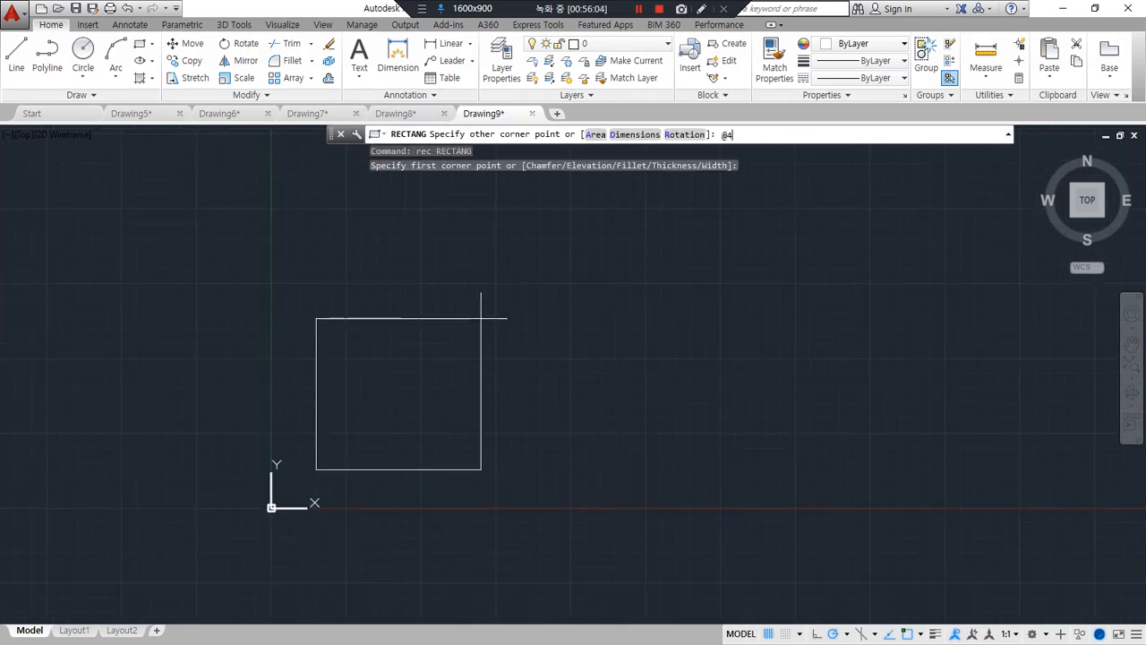
type("@400,280")
key("Return")
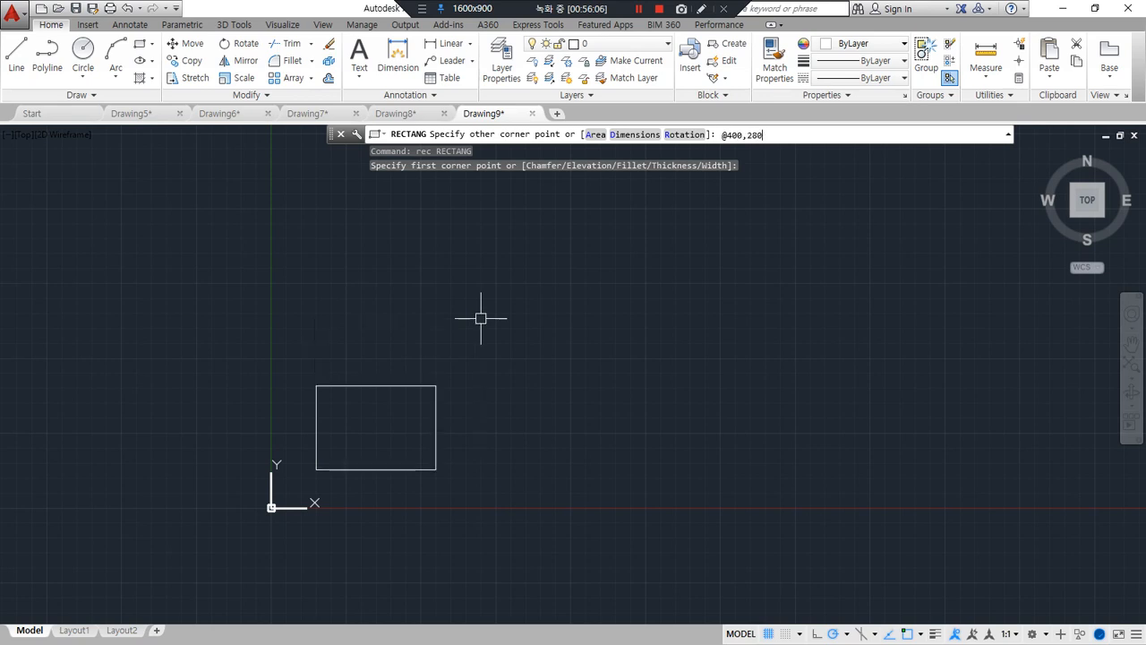
type("x")
key("Return")
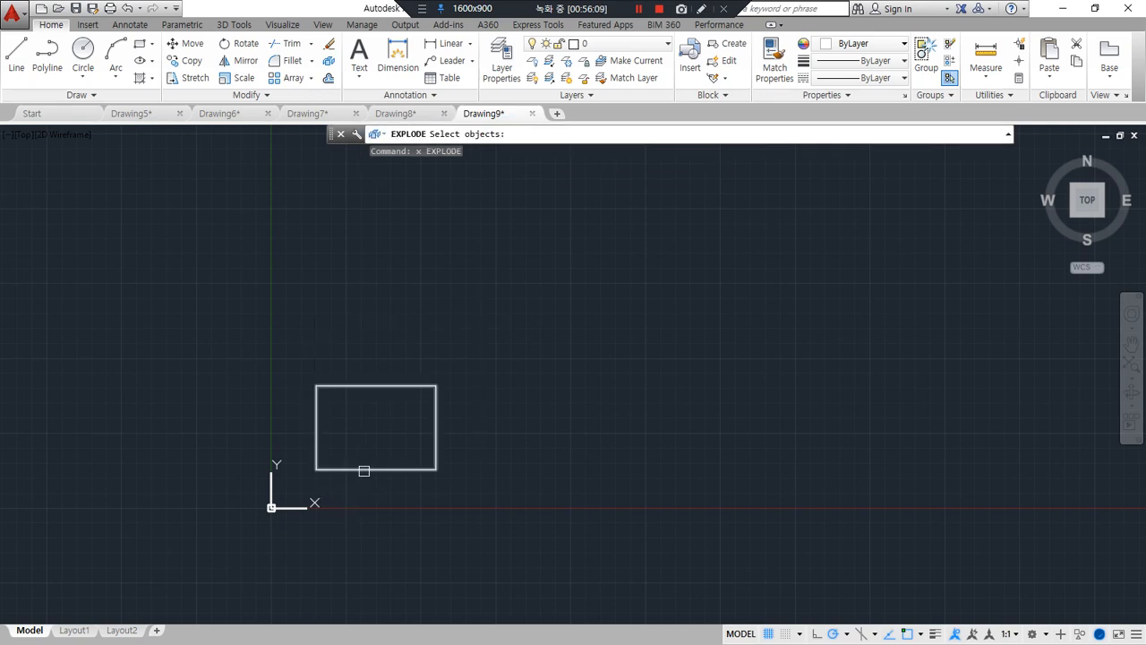
left_click(364, 470)
key("Return")
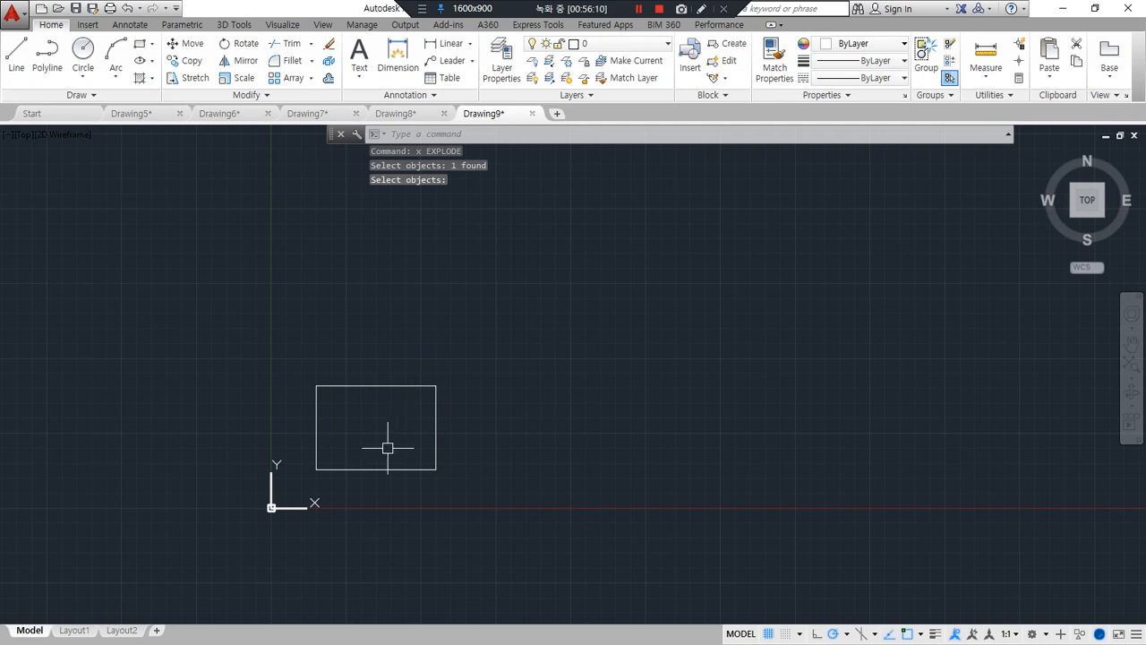
Offset the rectangle's upper and right edges inward by 100
type("o")
key("Return")
type("100")
key("Return")
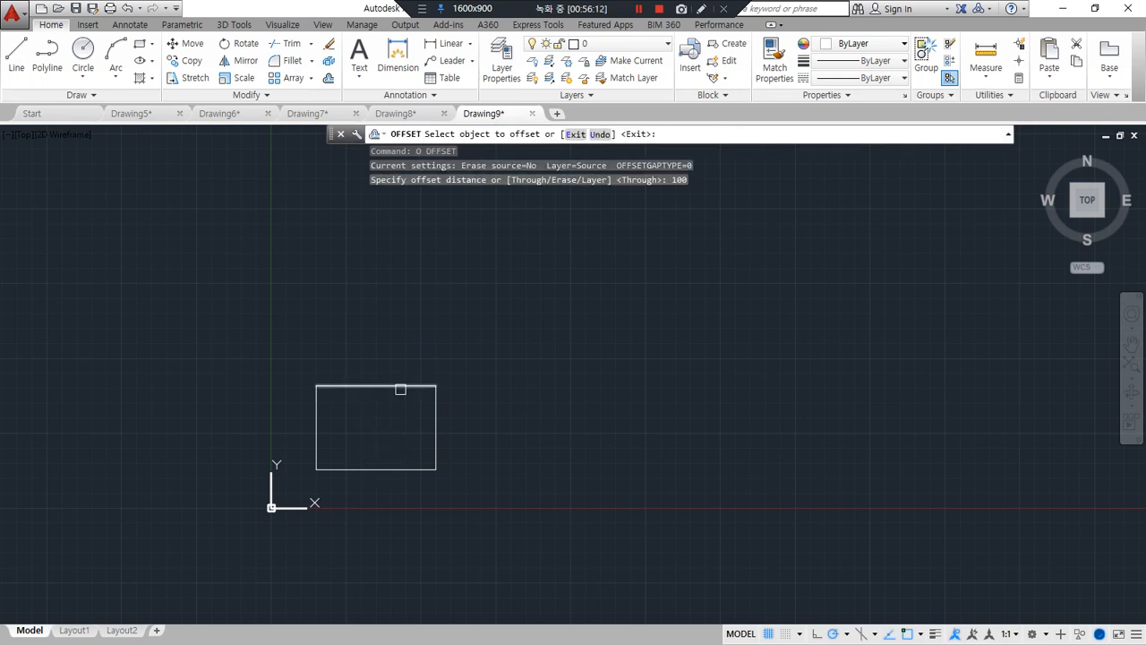
left_click(396, 387)
left_click(430, 435)
left_click(435, 433)
left_click(393, 439)
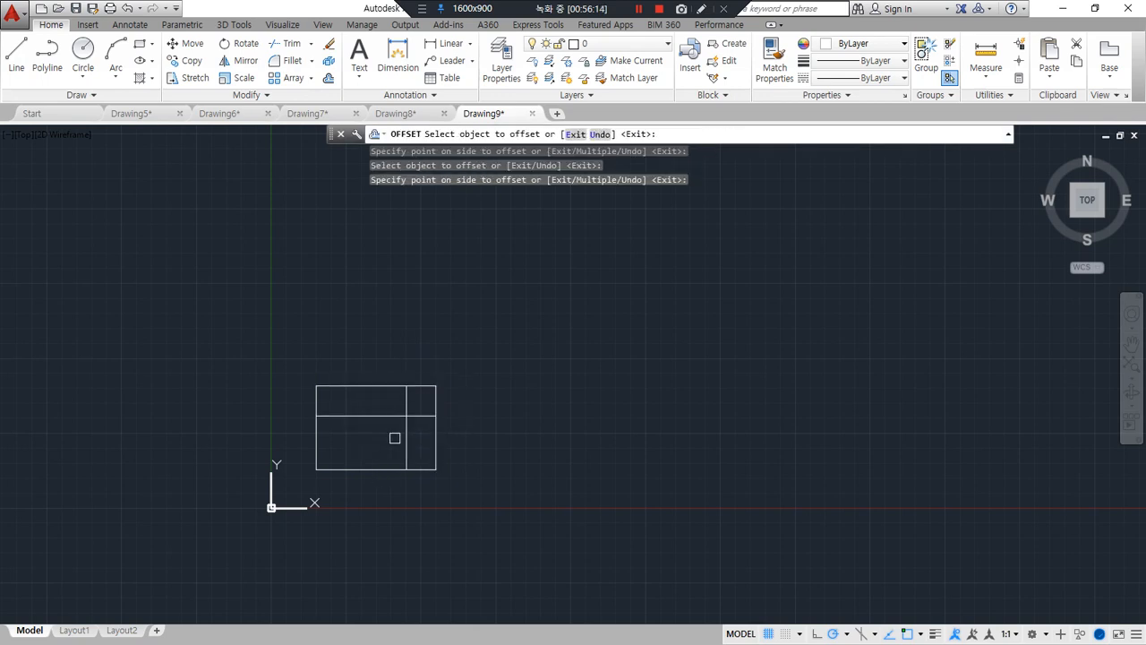
key("Return")
Fillet the two offset lines into a sharp corner with radius 0 and turn on lineweight display
scroll(393, 438, "up", 4)
type("f")
key("Return")
left_click(420, 401)
left_click(399, 382)
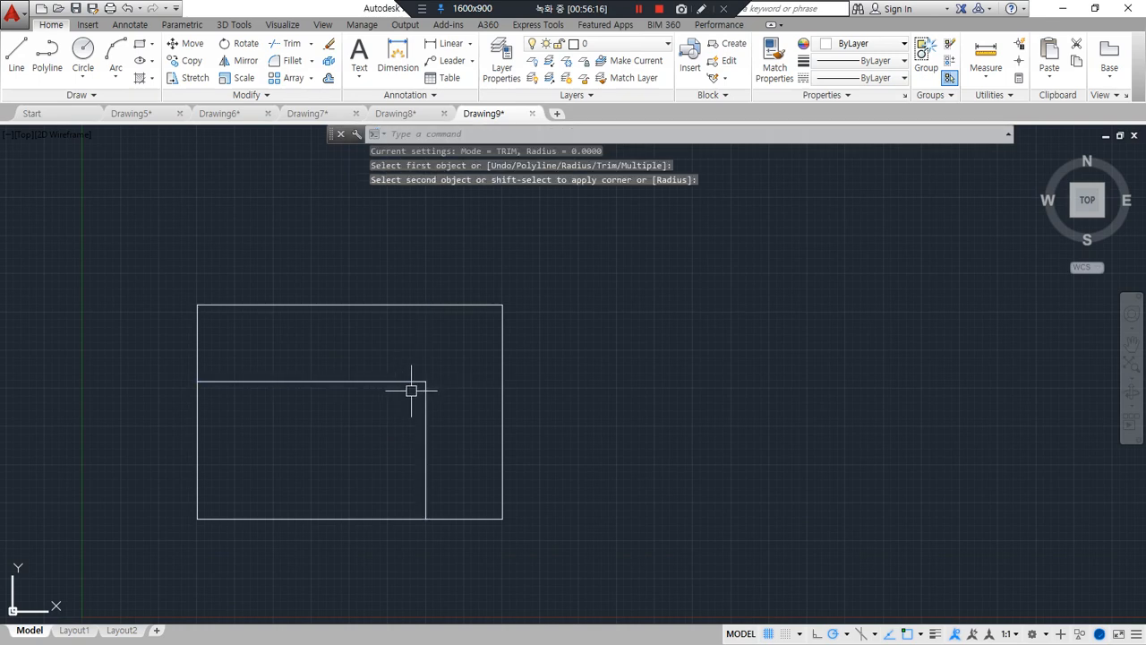
left_click(935, 633)
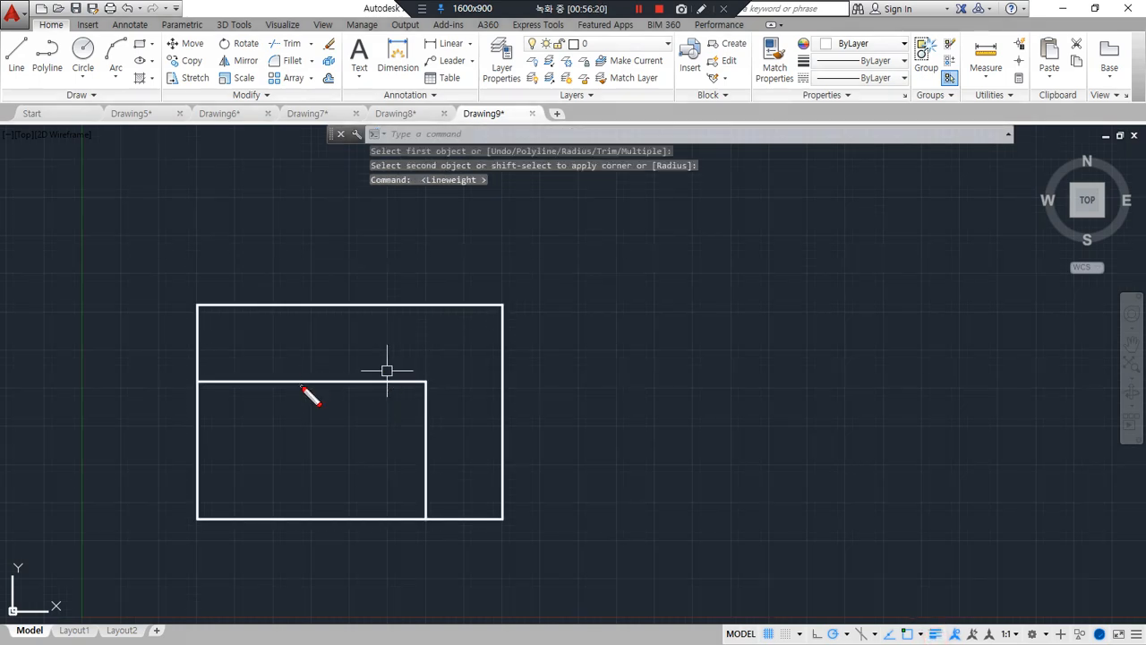
mouse_move(301, 386)
left_mouse_down()
mouse_move(434, 387)
mouse_move(419, 498)
left_mouse_up()
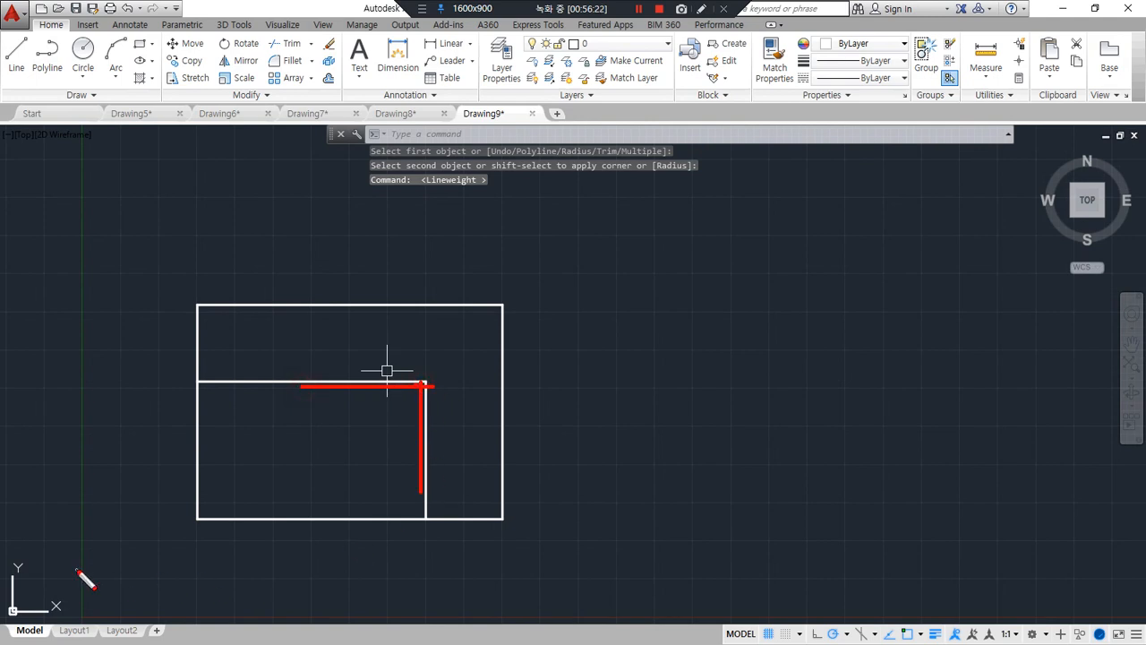
key("Escape")
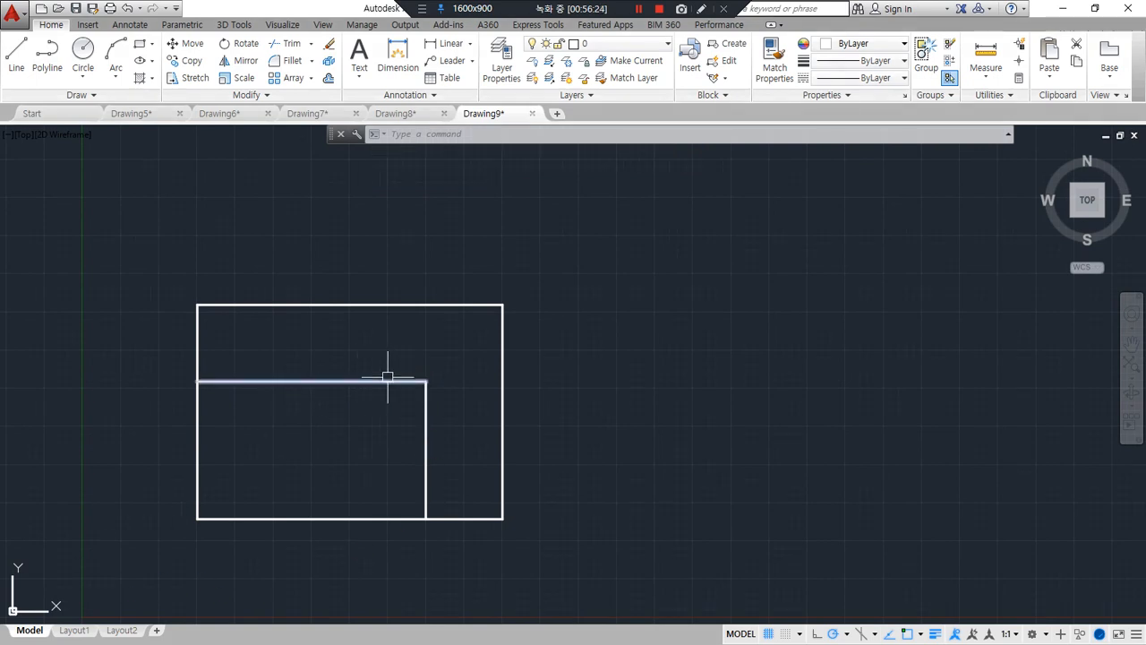
Join the two offset lines into one L-shaped polyline and select it to check the result
type("j")
key("Return")
left_click(450, 361)
left_click(380, 413)
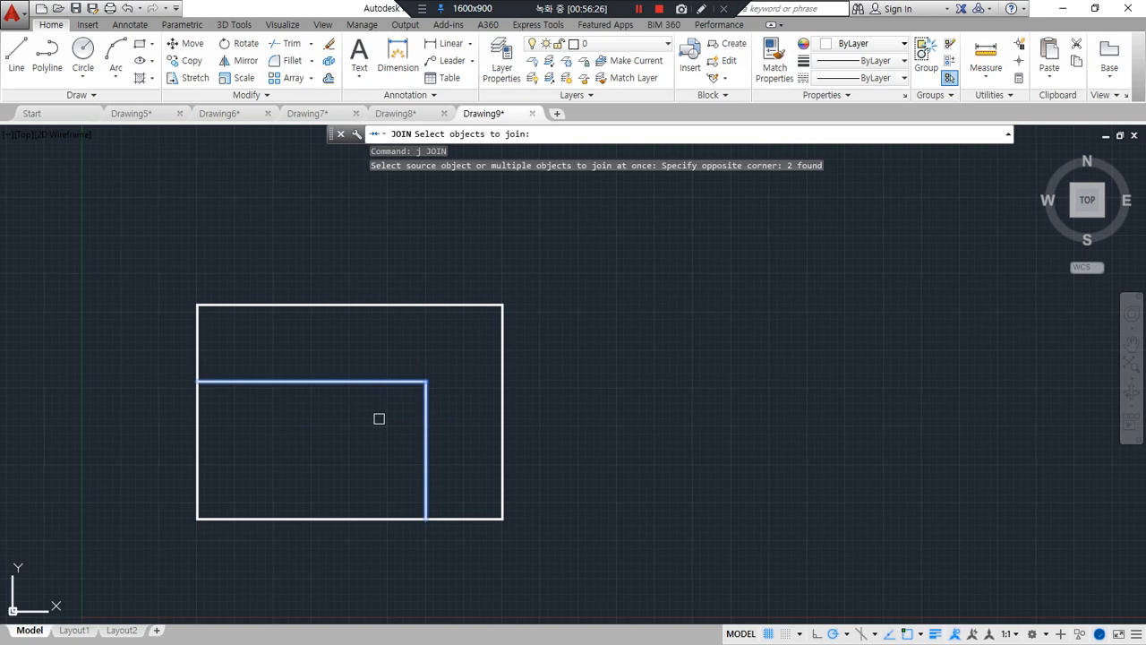
key("Return")
left_click(422, 410)
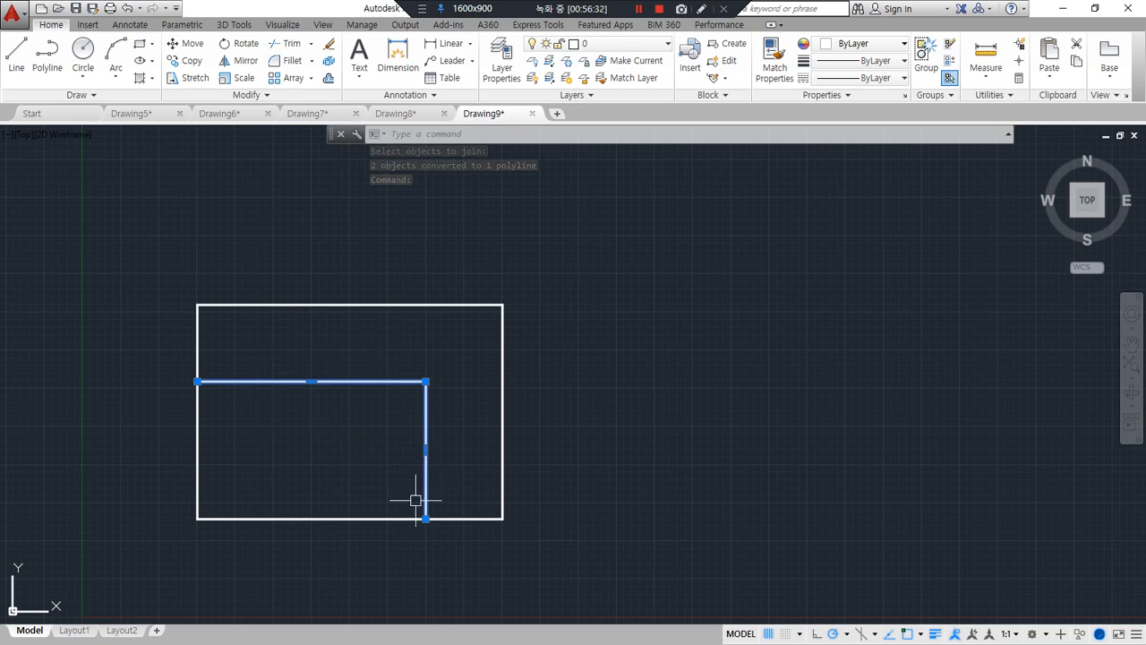
key("Escape")
Offset the L-shaped polyline inward by 100
type("o")
key("Return")
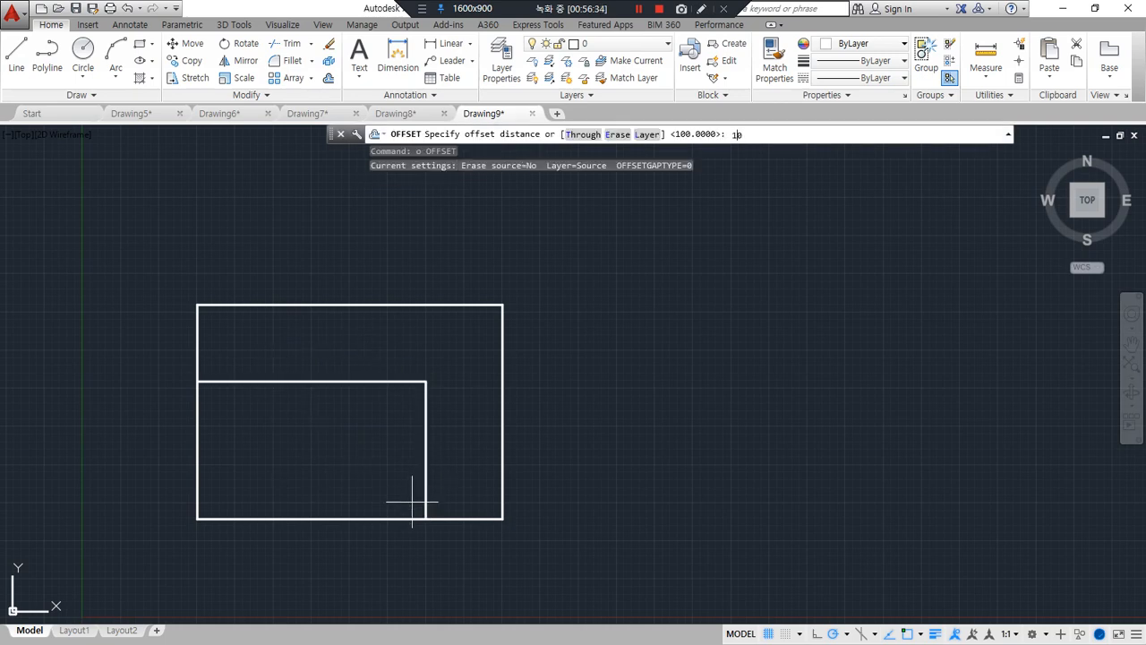
key("Return")
left_click(422, 415)
left_click(358, 458)
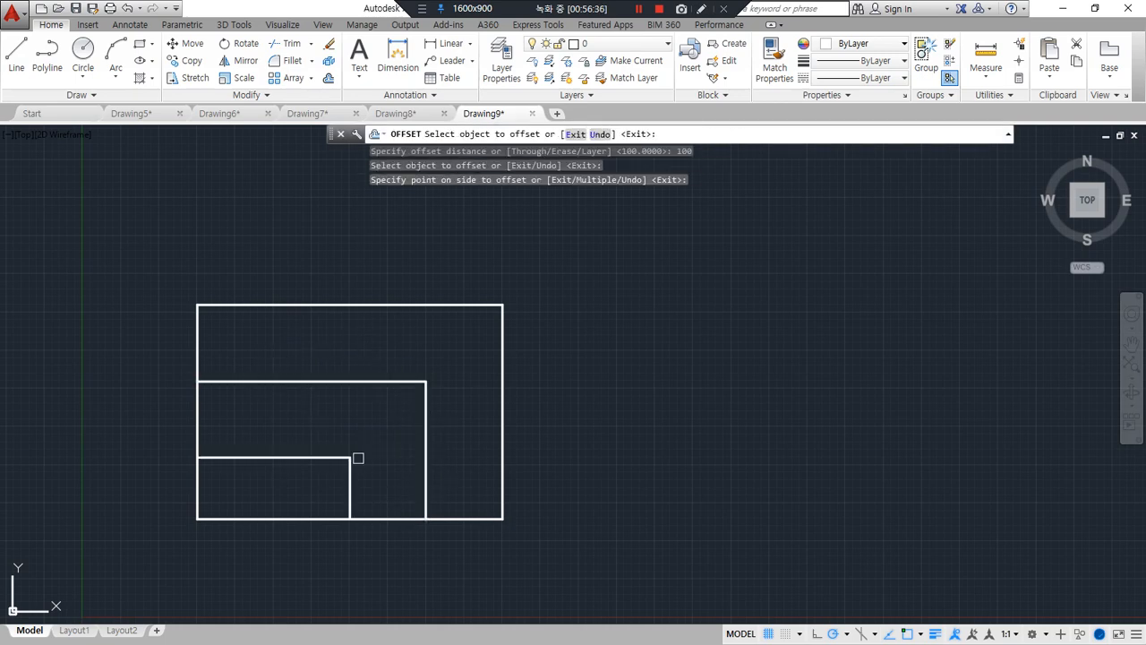
Trim the rectangle's lower and left edges at the inner polyline to leave an L-shaped outline
type("tr")
key("Return")
key("Return")
left_click(253, 541)
left_click(194, 509)
key("Return")
Set an upright UCS with its origin at the centre polyline's end on the short leg and its X axis toward the outer corner
middle_click_drag(270, 526, 403, 412, "shift")
scroll(435, 403, "up", 2)
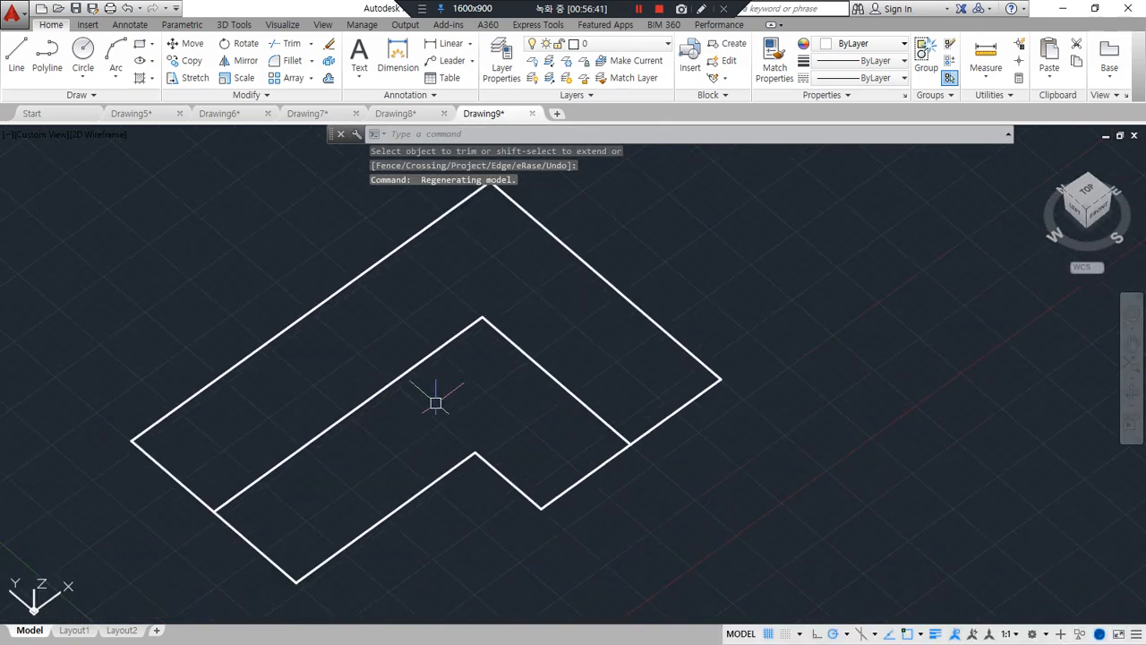
type("ucs")
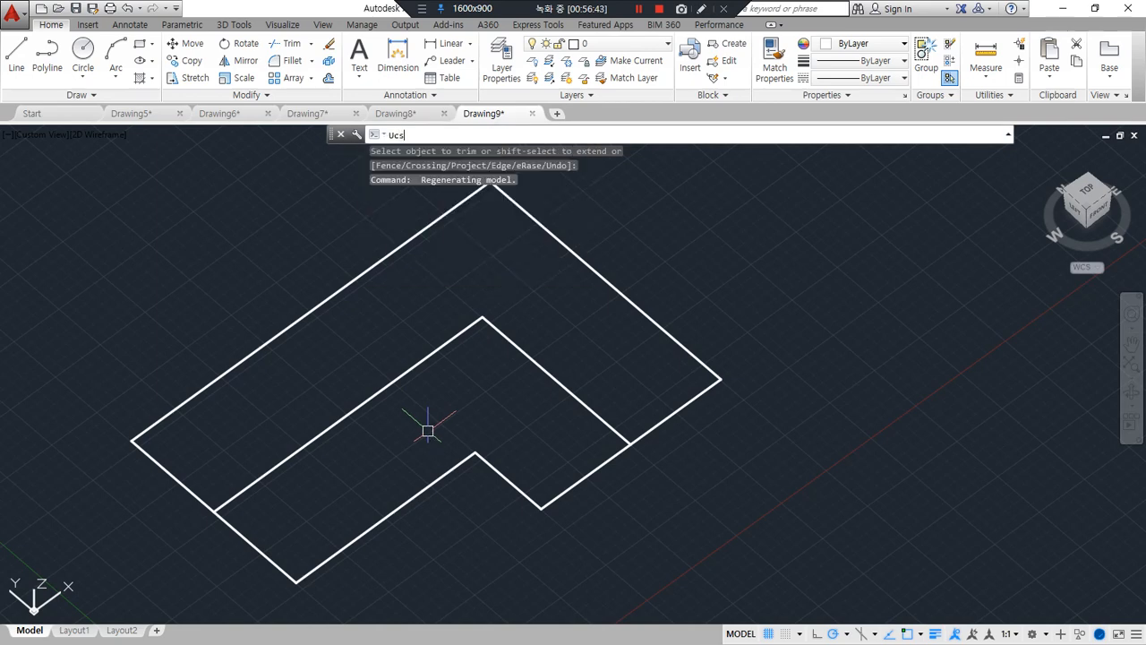
key("Return")
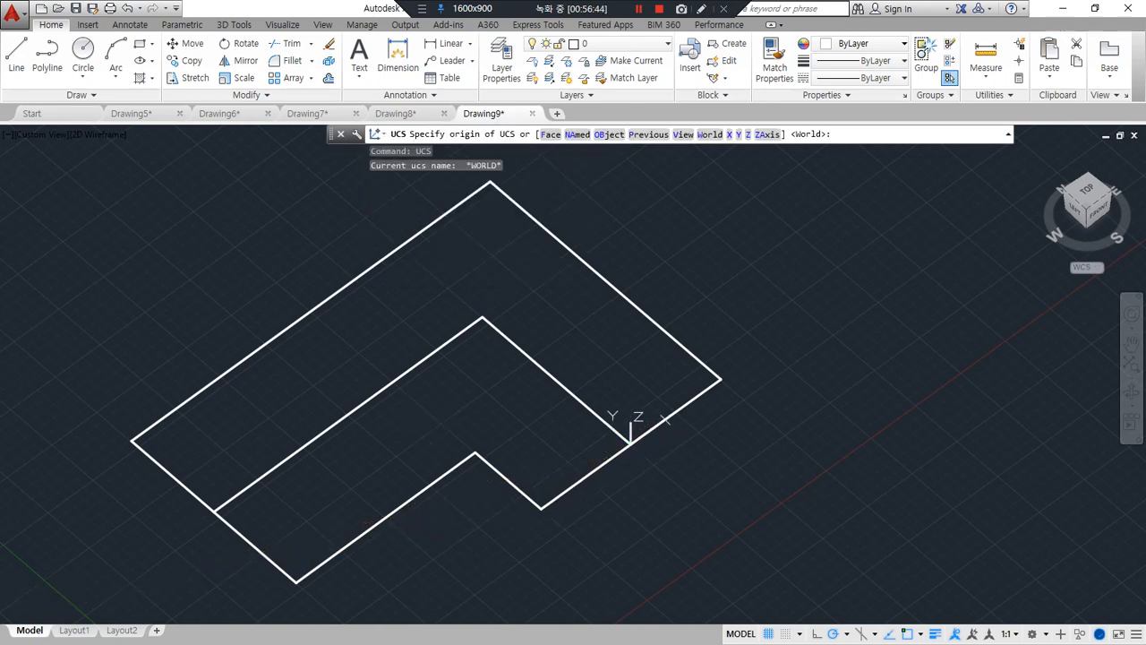
left_click(631, 443)
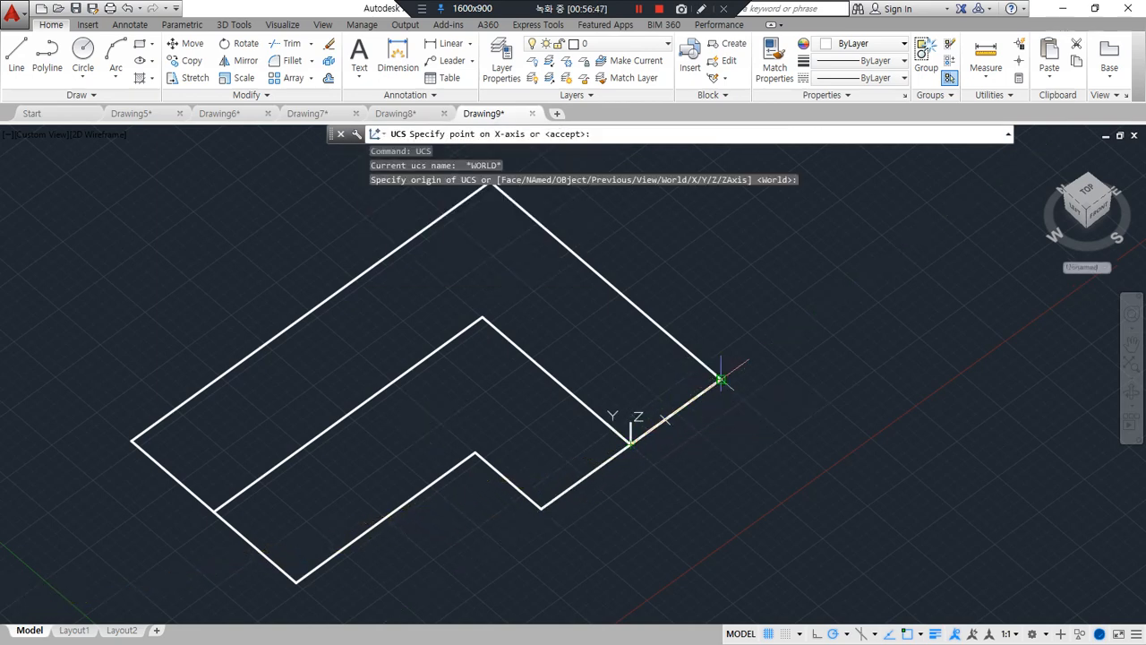
left_click(721, 380)
key("F8")
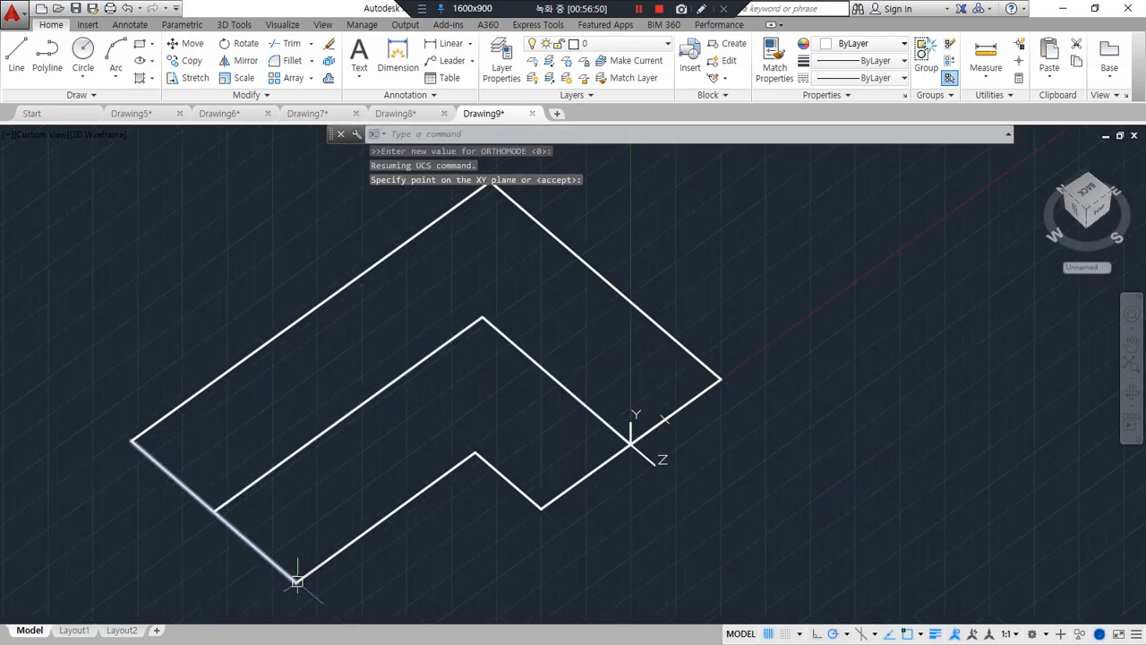
Draw a circle of radius 100 centred on the centre polyline's end at the UCS origin
middle_click_drag(332, 537, 295, 497, "shift")
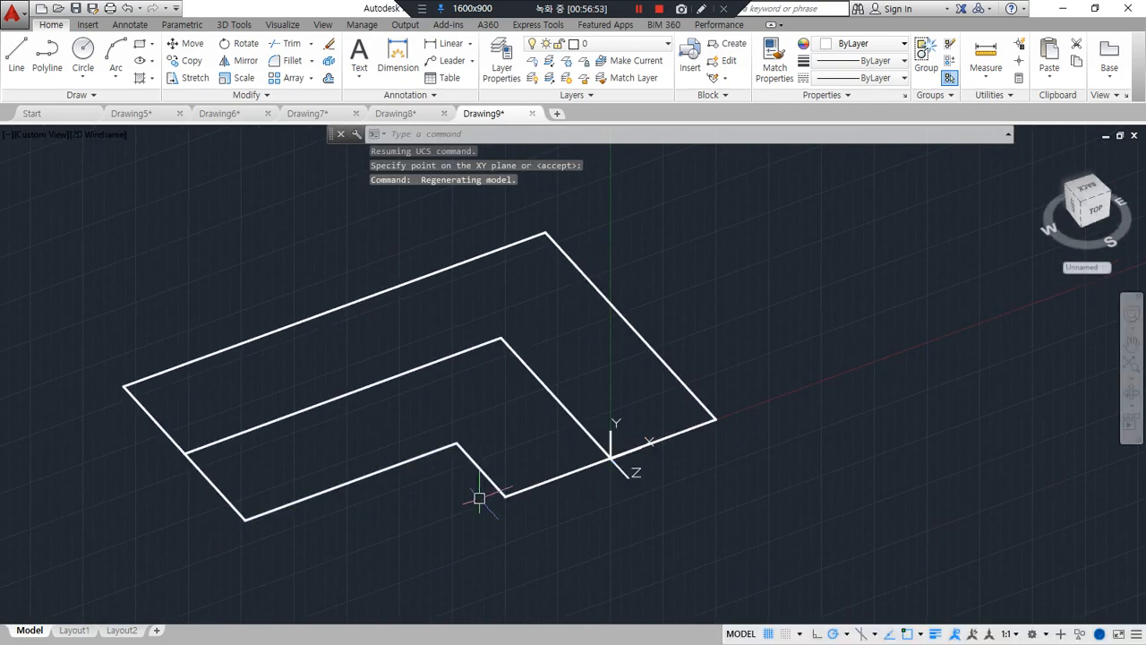
type("c")
key("Return")
left_click(610, 458)
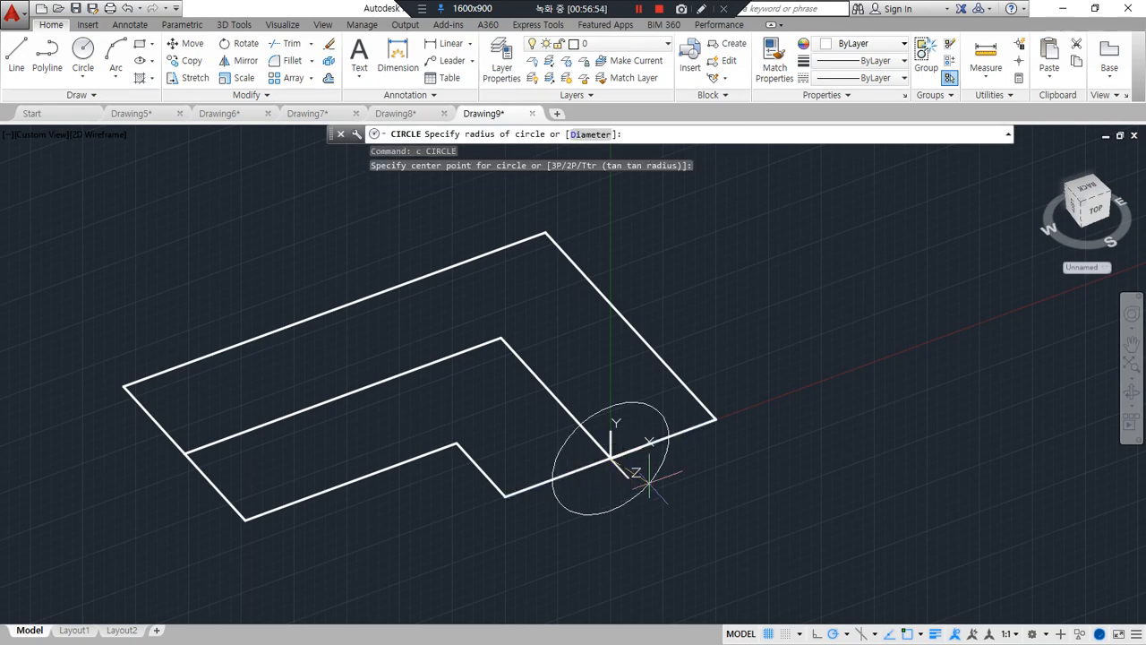
type("100")
key("Return")
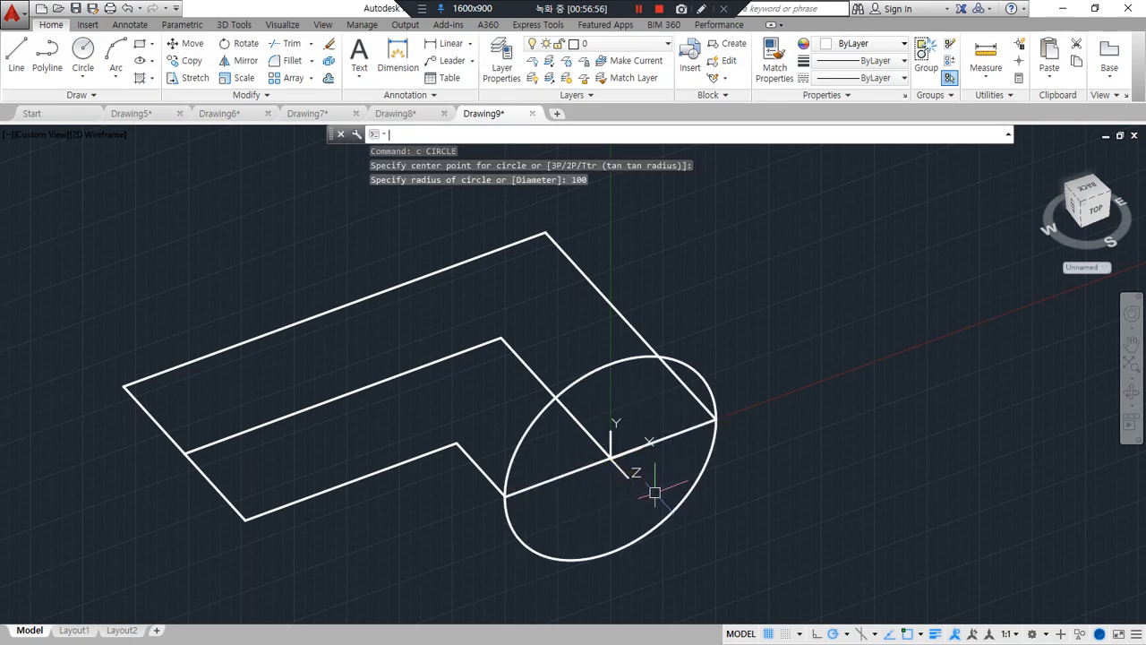
Trim away the circle's lower half, using the short leg's end line as the cutting edge
type("tr")
key("Return")
left_click(669, 439)
key("Return")
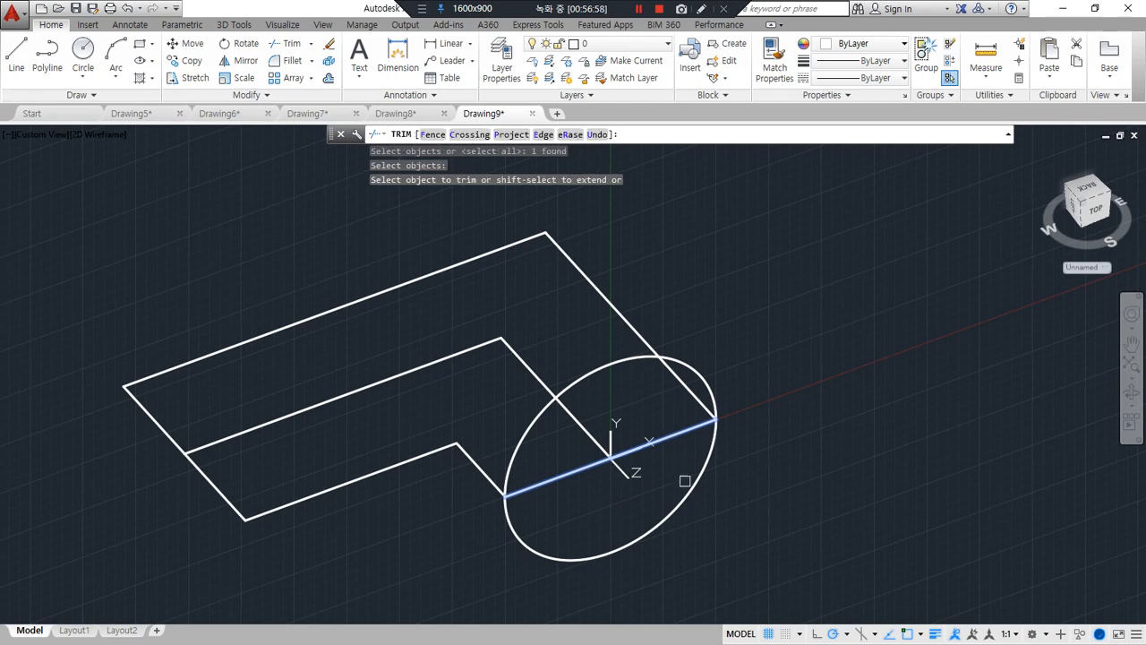
left_click(686, 482)
key("Return")
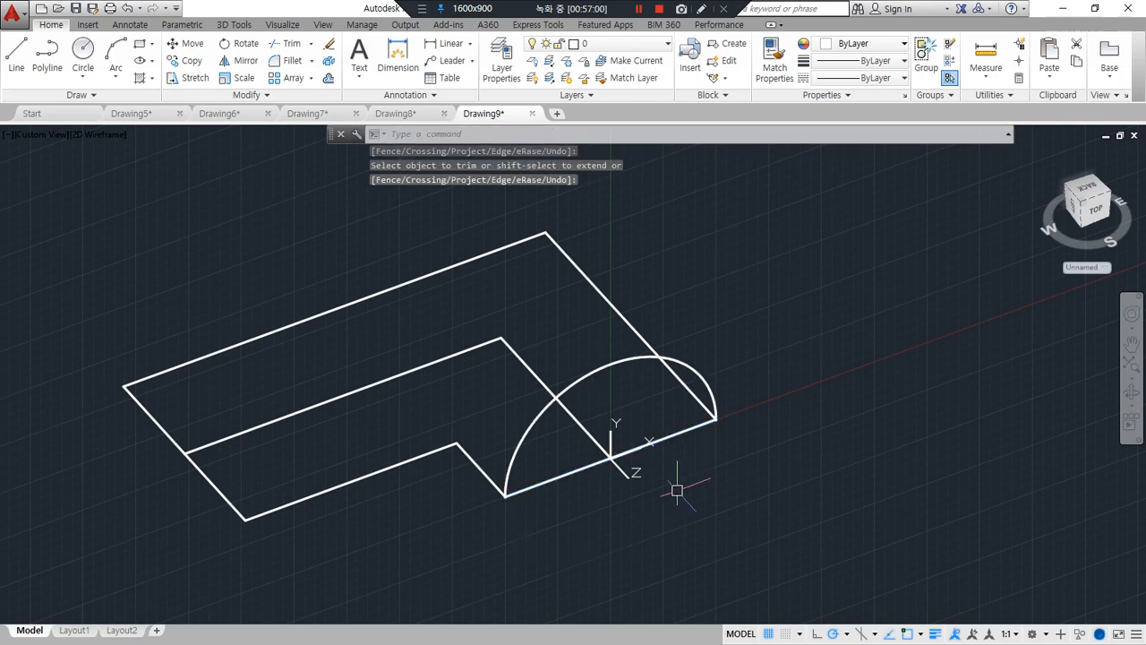
left_click(704, 427)
left_click(713, 389)
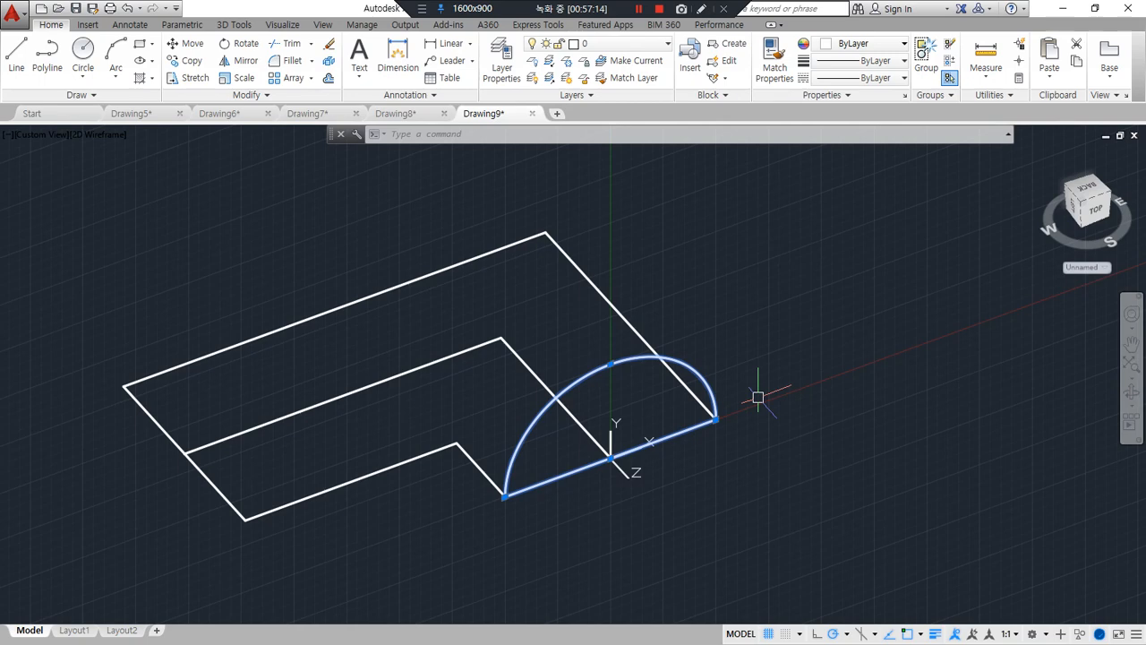
key("Escape")
type("p")
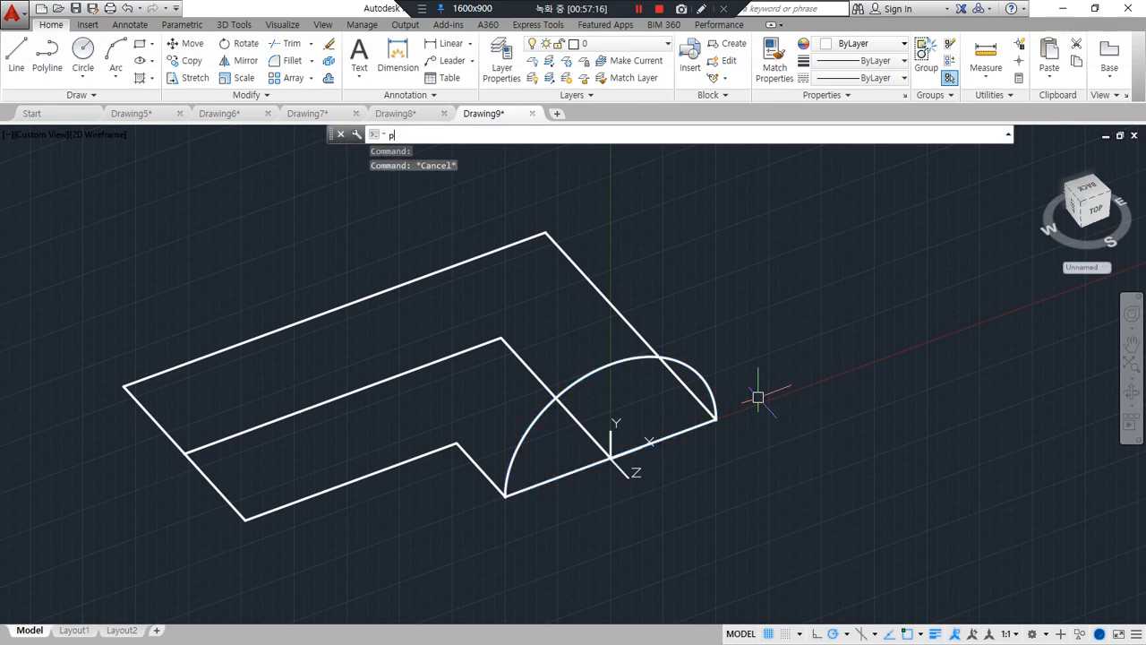
key("Return")
key("Escape")
key("Escape")
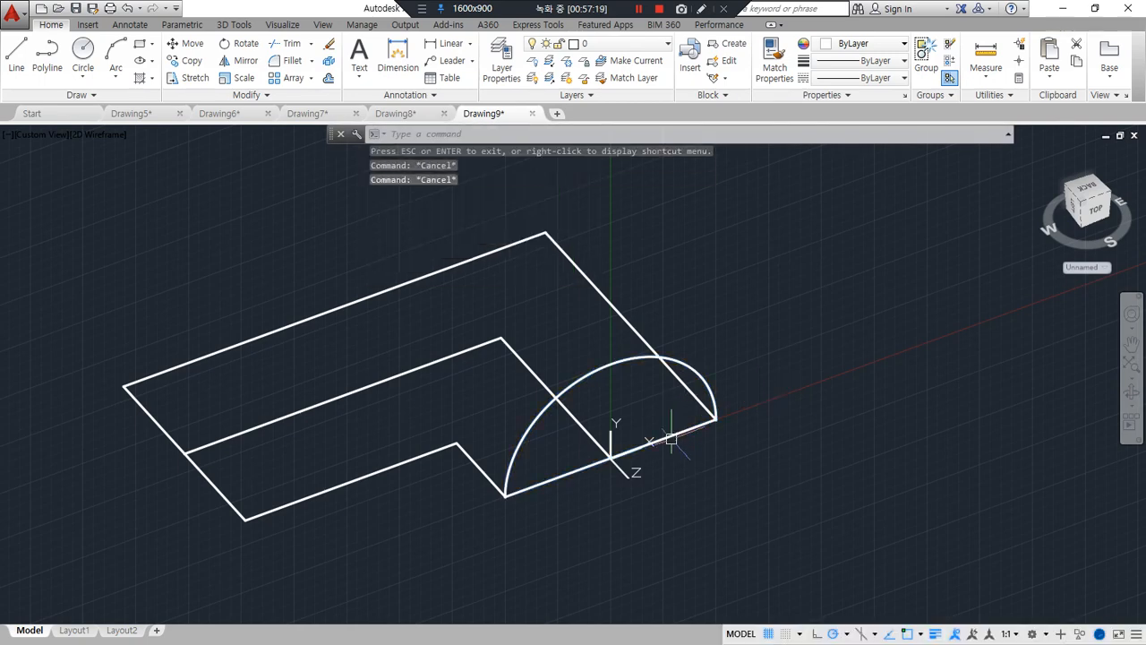
type("o")
key("Escape")
key("Escape")
Convert the short leg's end line to a polyline, join the arc to it, and select the closed half-circle to check it
type("p")
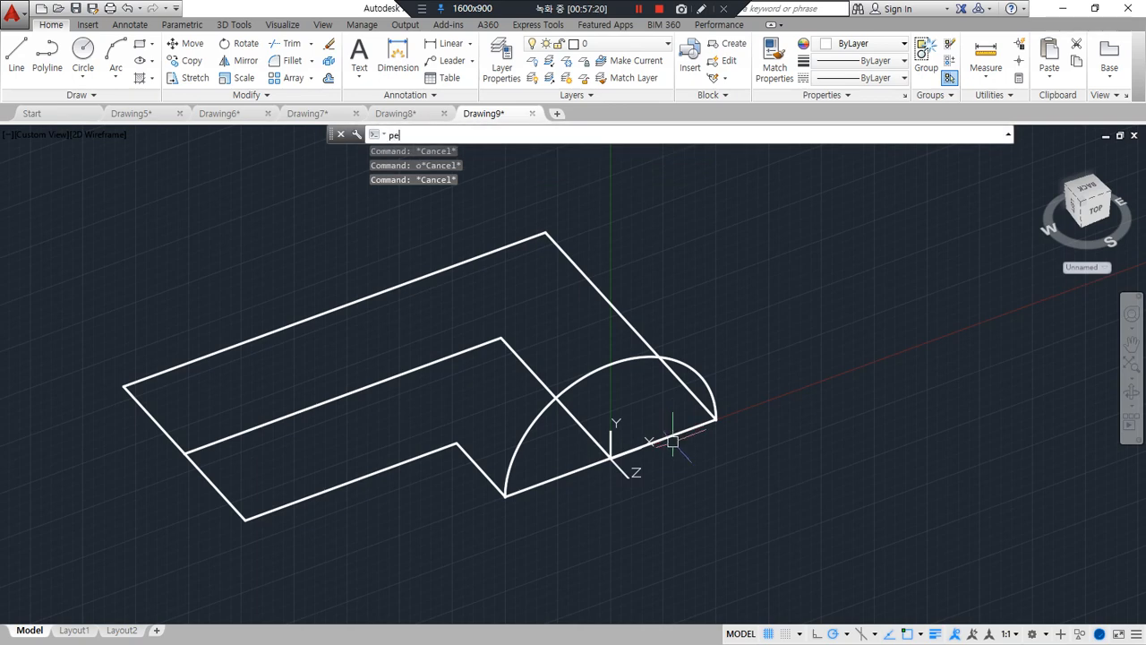
type("e")
key("Return")
left_click(672, 438)
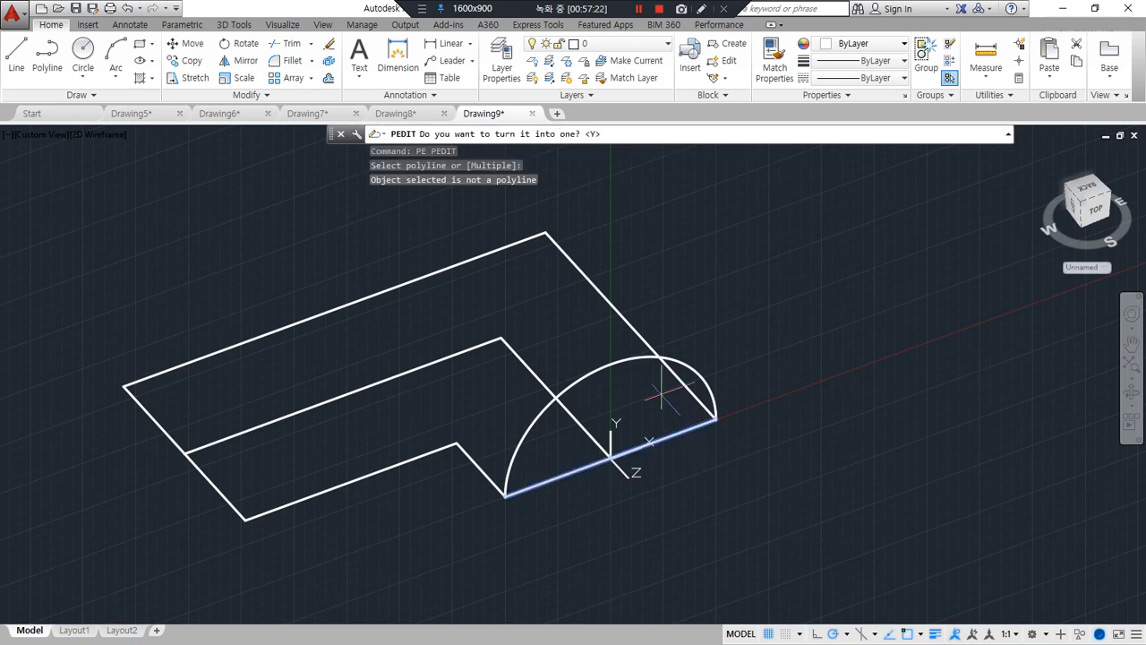
key("Return")
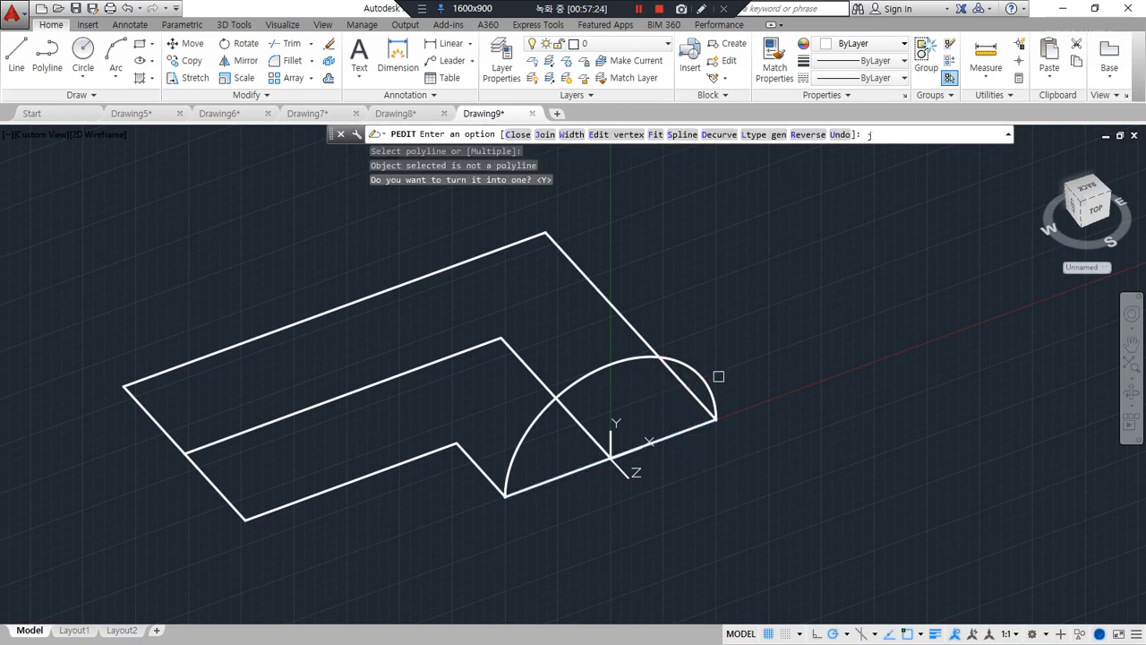
type("j")
key("Return")
left_click(704, 384)
key("Return")
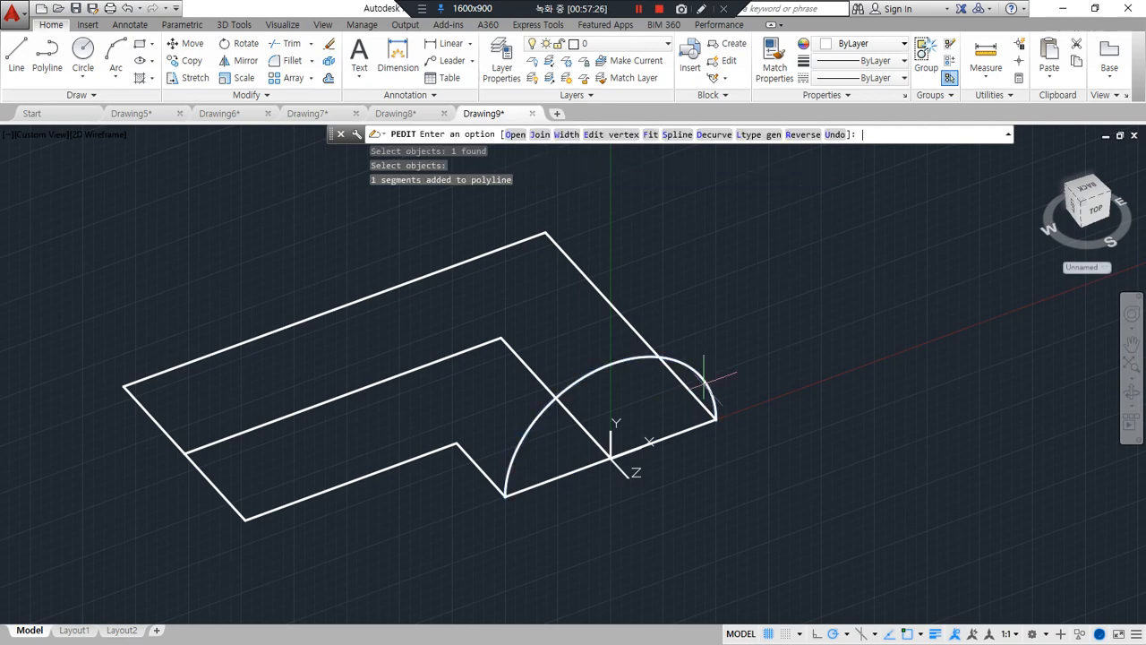
key("Return")
left_click(705, 379)
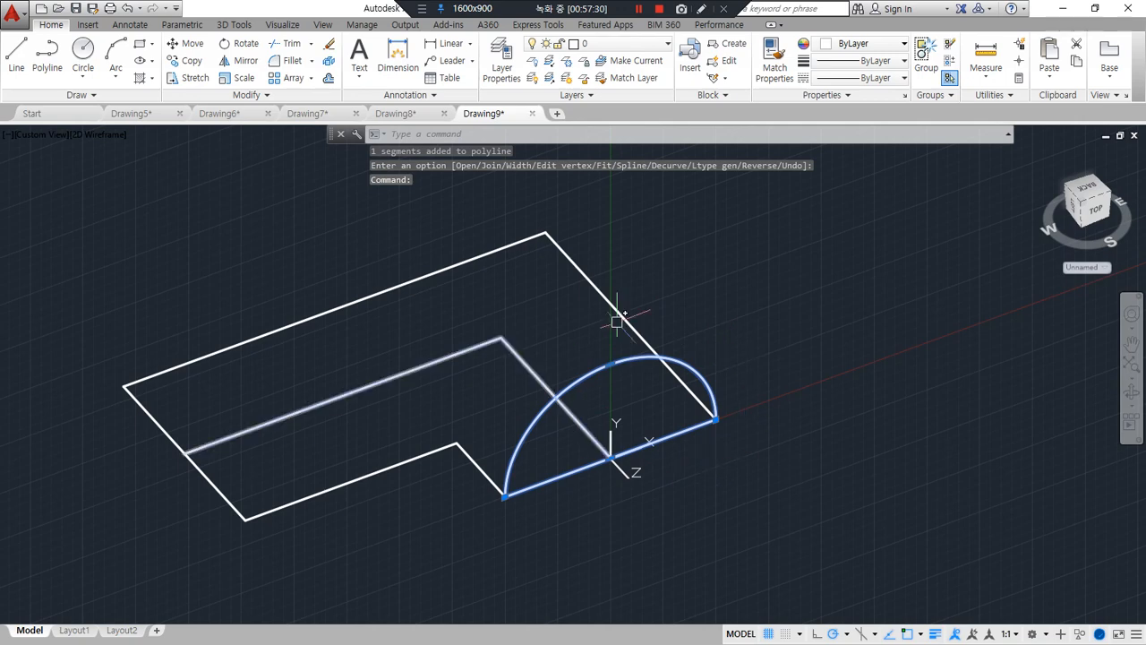
key("Escape")
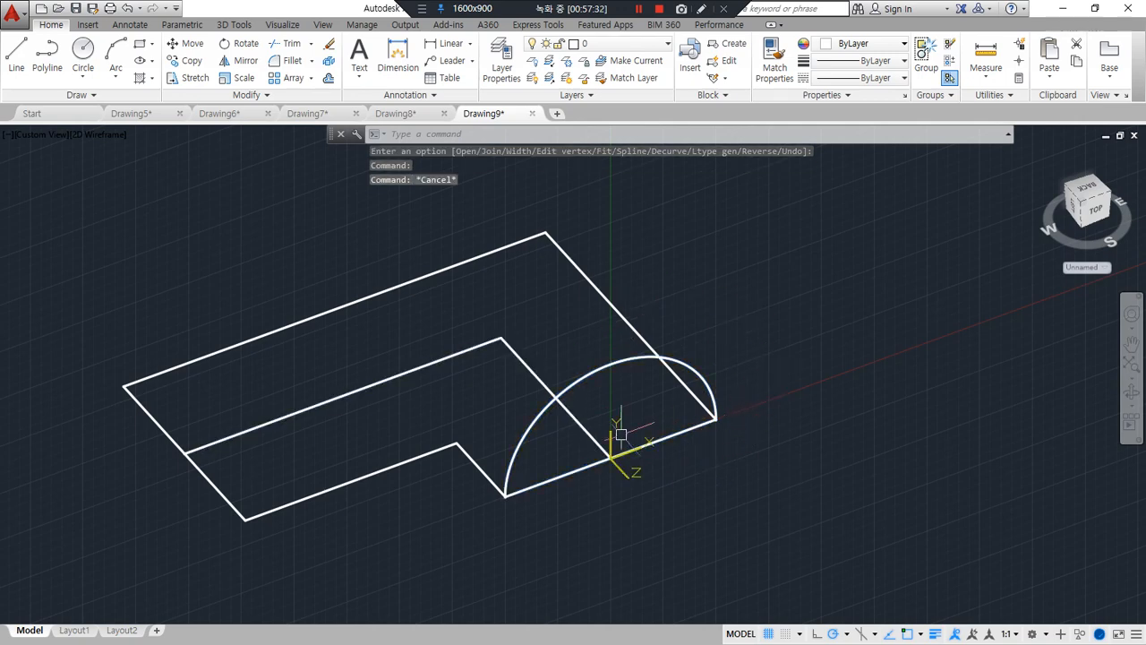
Copy the L-shaped centre polyline from its end on the short leg to a free spot outside the outline
type("c")
type("o")
key("Return")
left_click(610, 457)
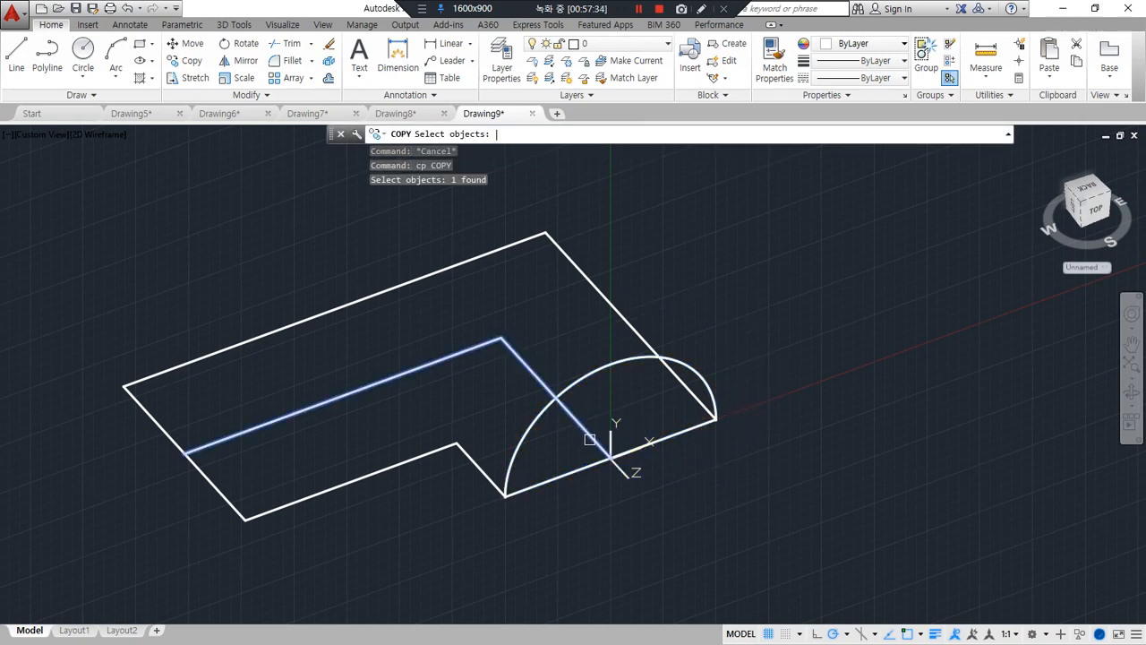
key("Return")
left_click(610, 458)
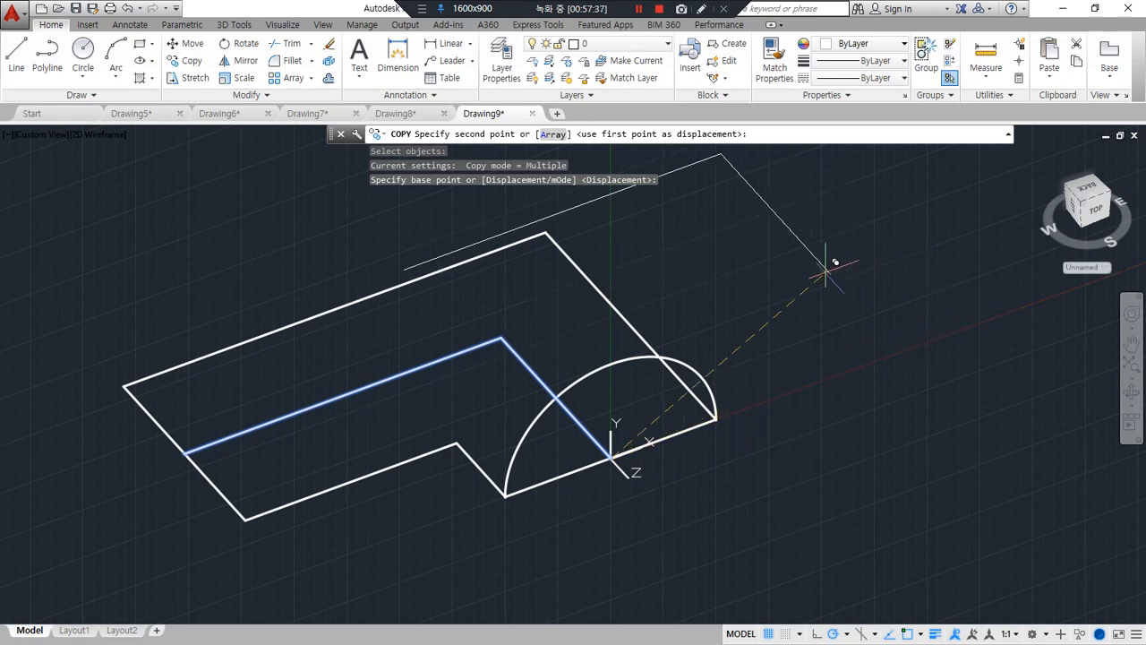
left_click(770, 262)
key("Return")
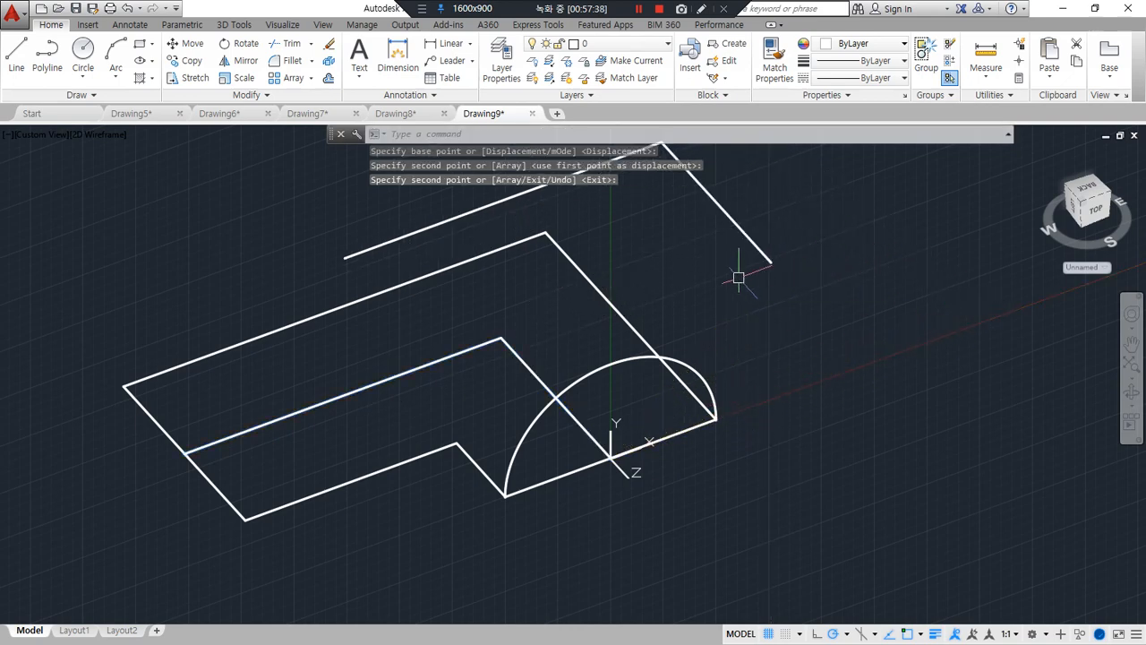
mouse_move(736, 252)
left_mouse_down()
mouse_move(743, 244)
mouse_move(740, 253)
left_mouse_up()
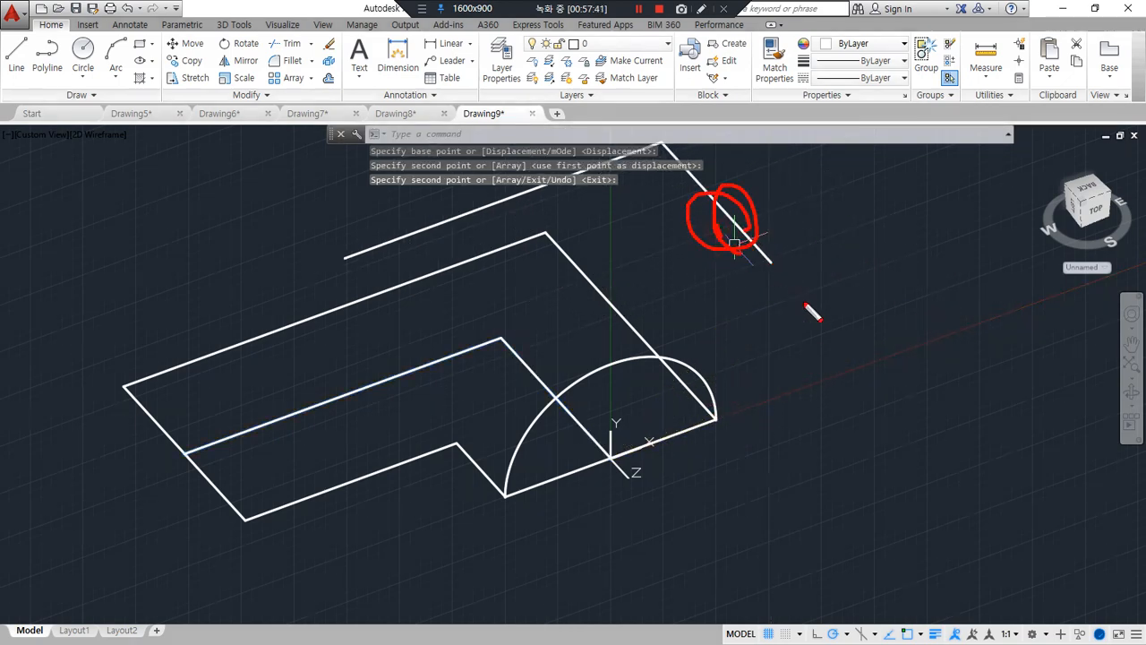
mouse_move(810, 310)
left_mouse_down()
mouse_move(842, 339)
mouse_move(853, 334)
left_mouse_up()
mouse_move(844, 417)
left_mouse_down()
mouse_move(803, 411)
mouse_move(917, 394)
mouse_move(886, 412)
left_mouse_up()
key("Escape")
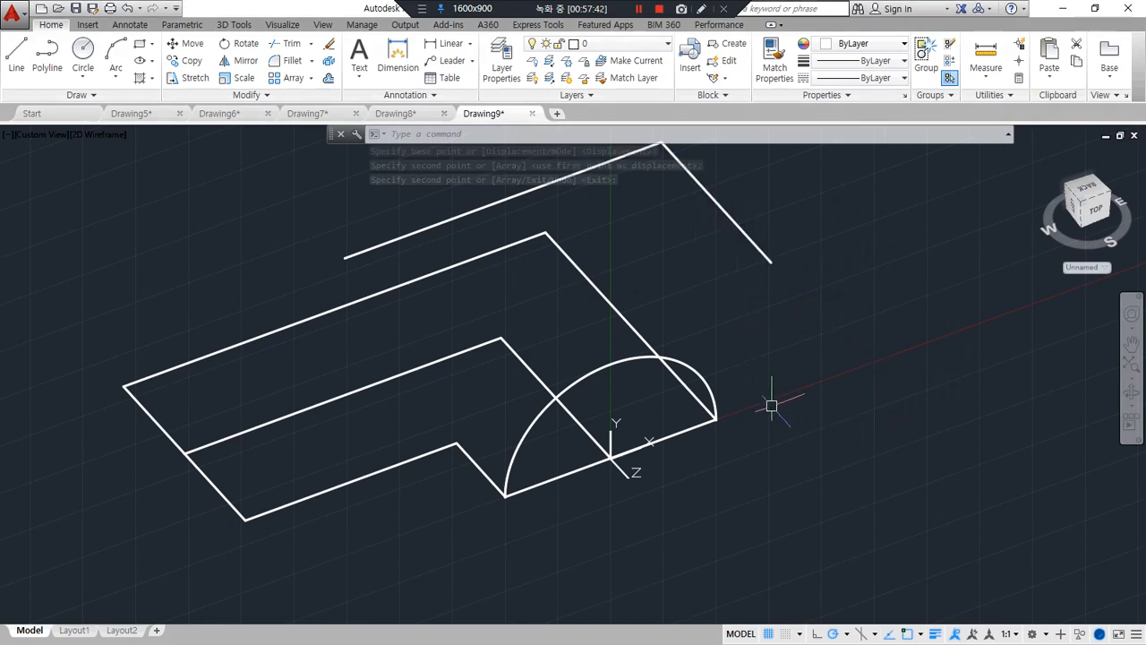
Extrude the half-circle profile along the L-shaped centre polyline with the Path option
type("ext")
key("Return")
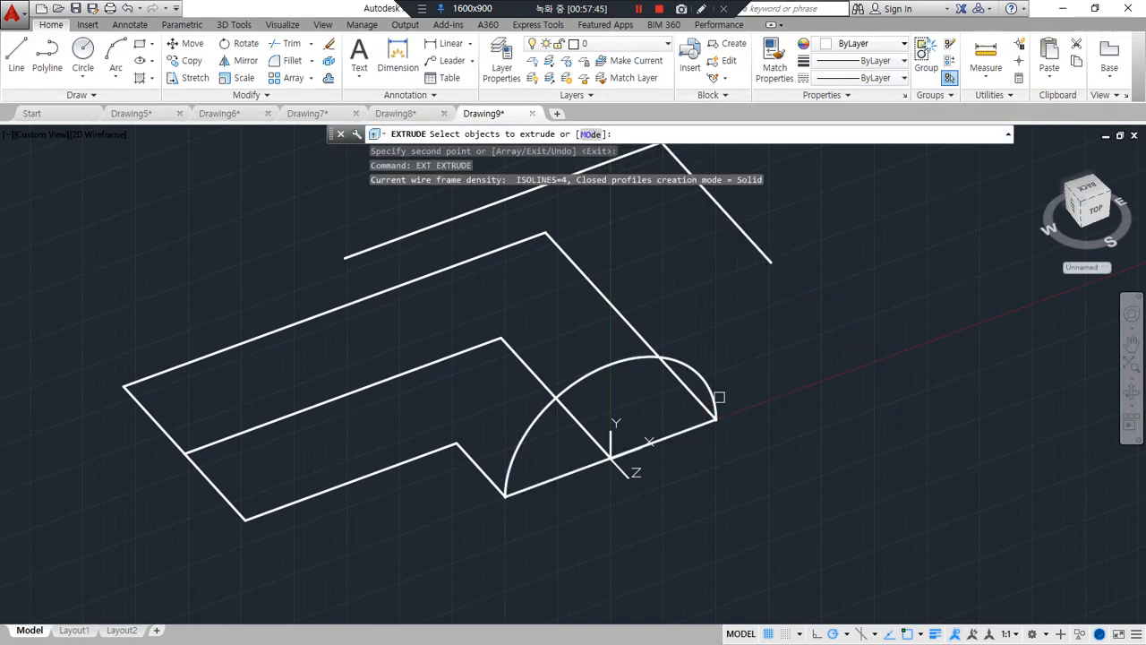
left_click(704, 382)
key("Return")
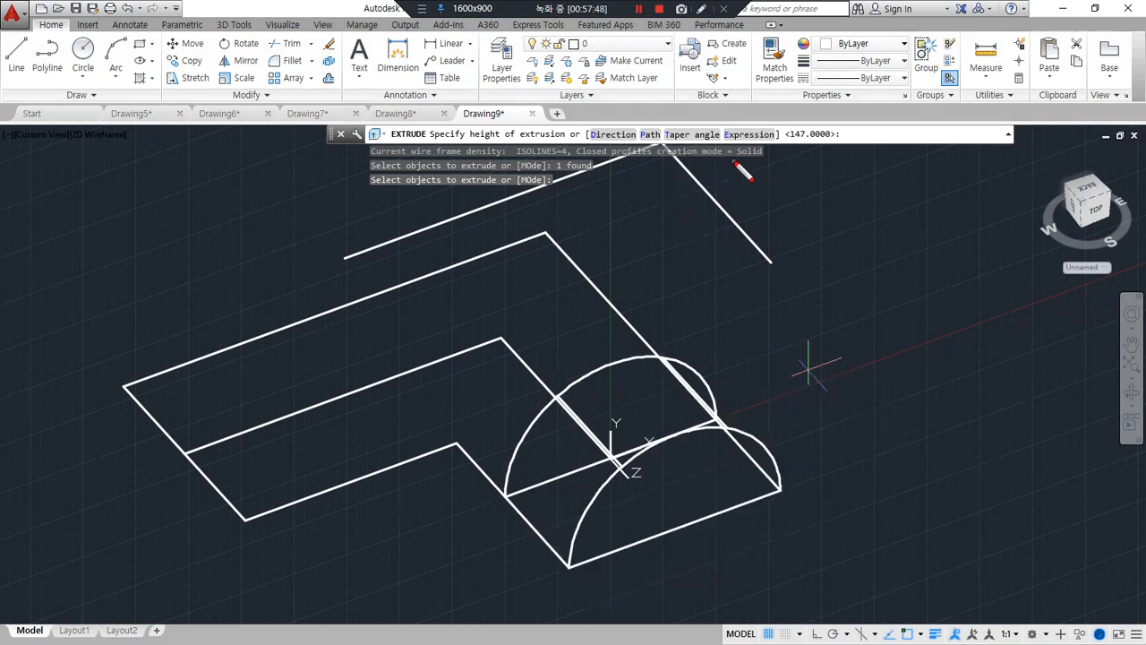
left_click(650, 134)
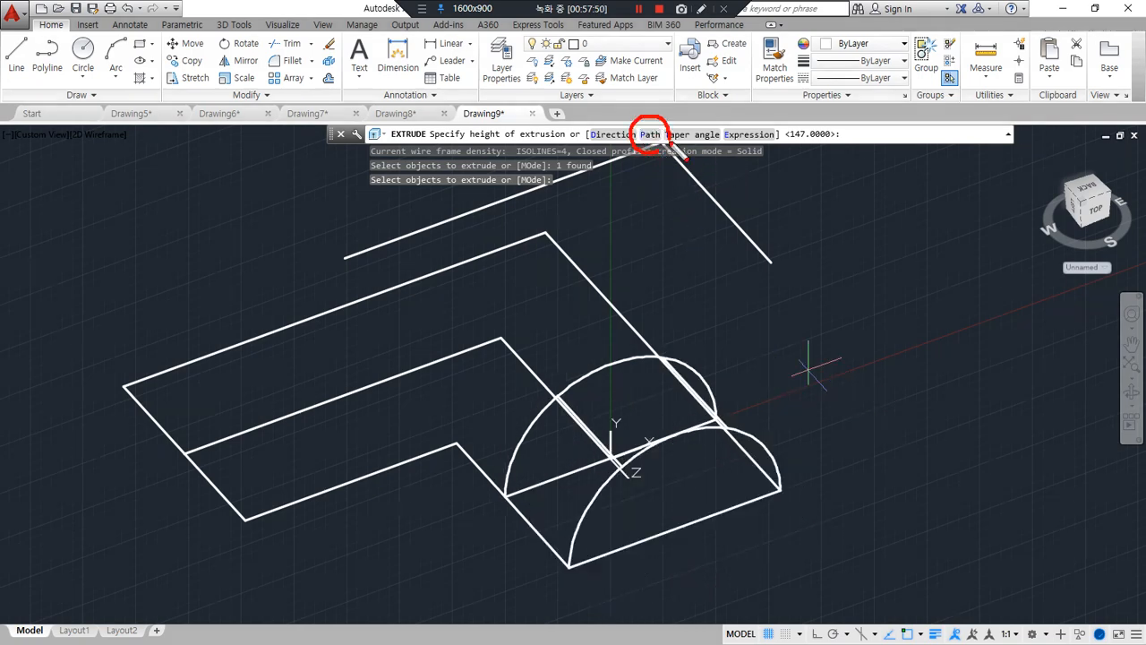
mouse_move(631, 144)
left_mouse_down()
mouse_move(645, 118)
mouse_move(635, 146)
mouse_move(647, 151)
mouse_move(658, 128)
left_mouse_up()
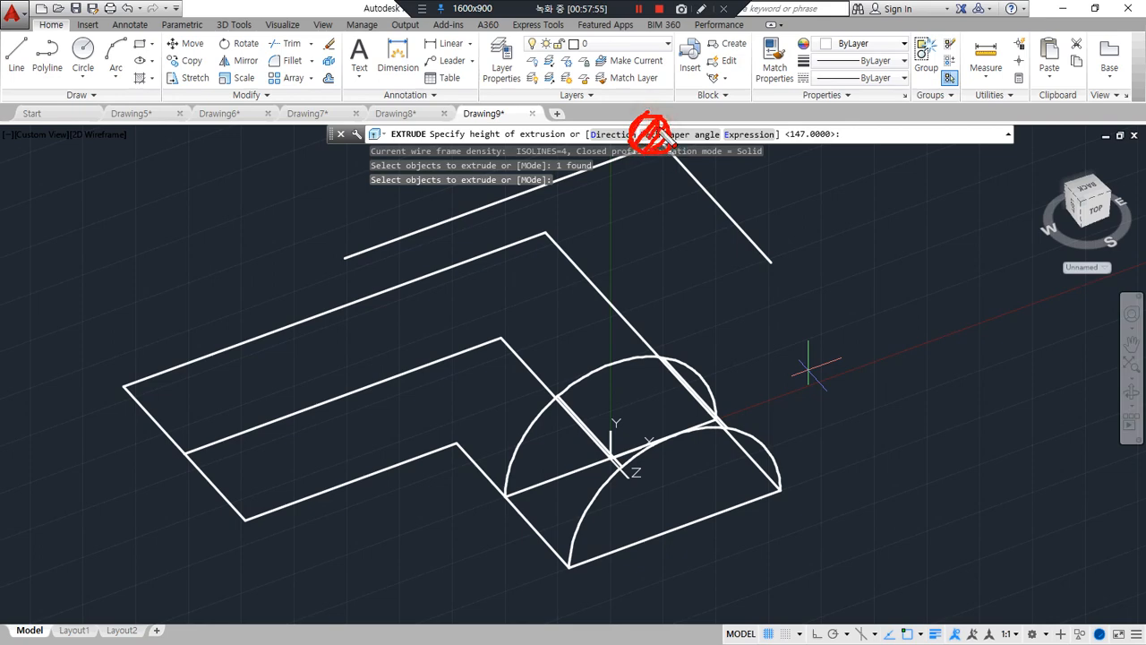
key("Escape")
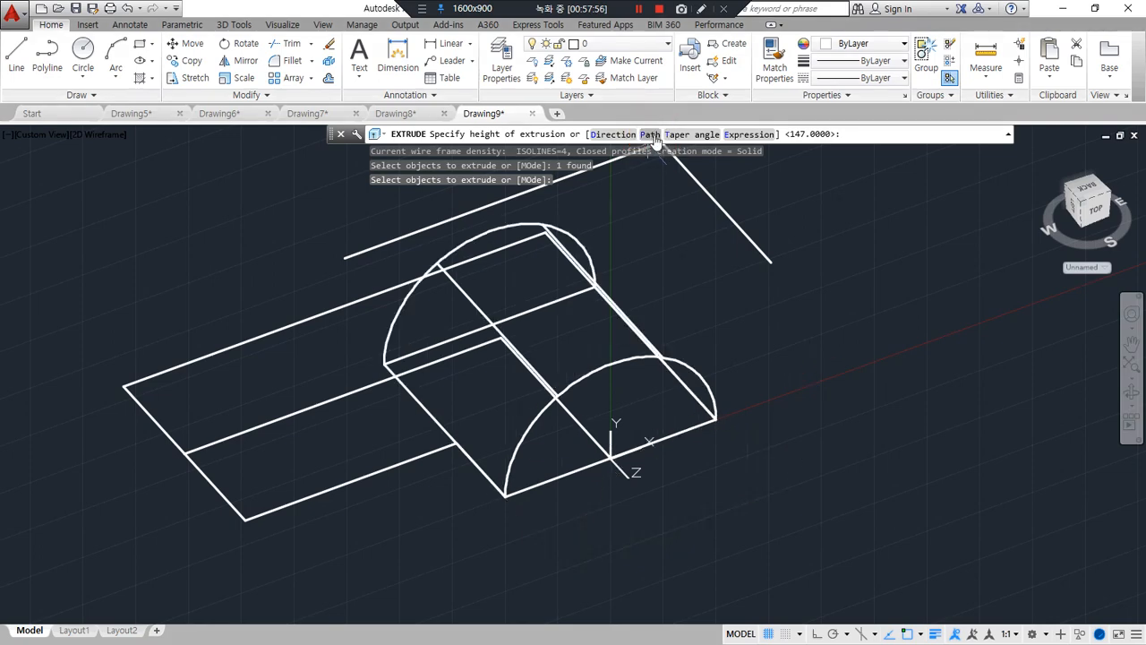
left_click(653, 134)
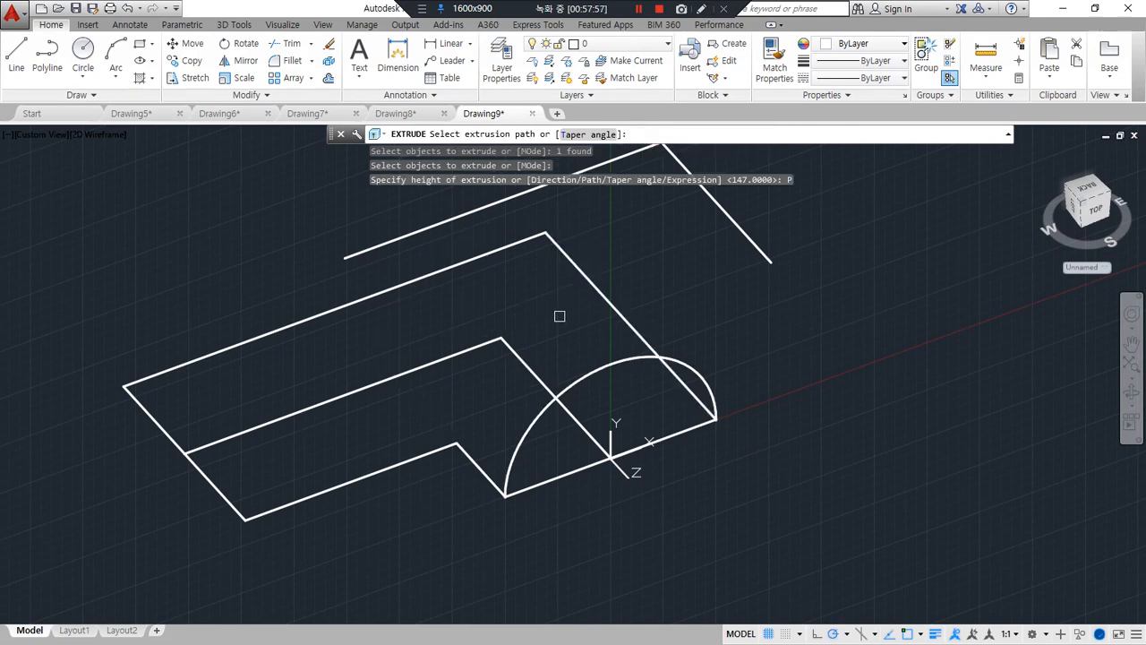
left_click(536, 374)
Display the extruded solid in Shades of Gray, and undo both the shading and the extrusion
type("s")
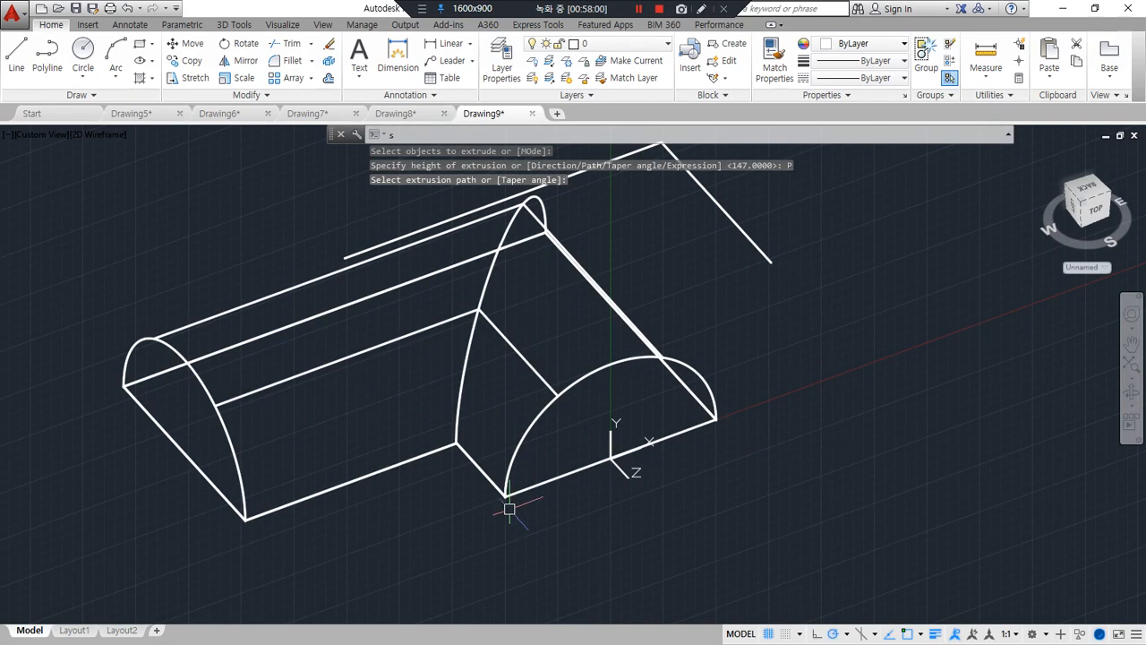
type("ha")
key("Return")
type("g")
key("Return")
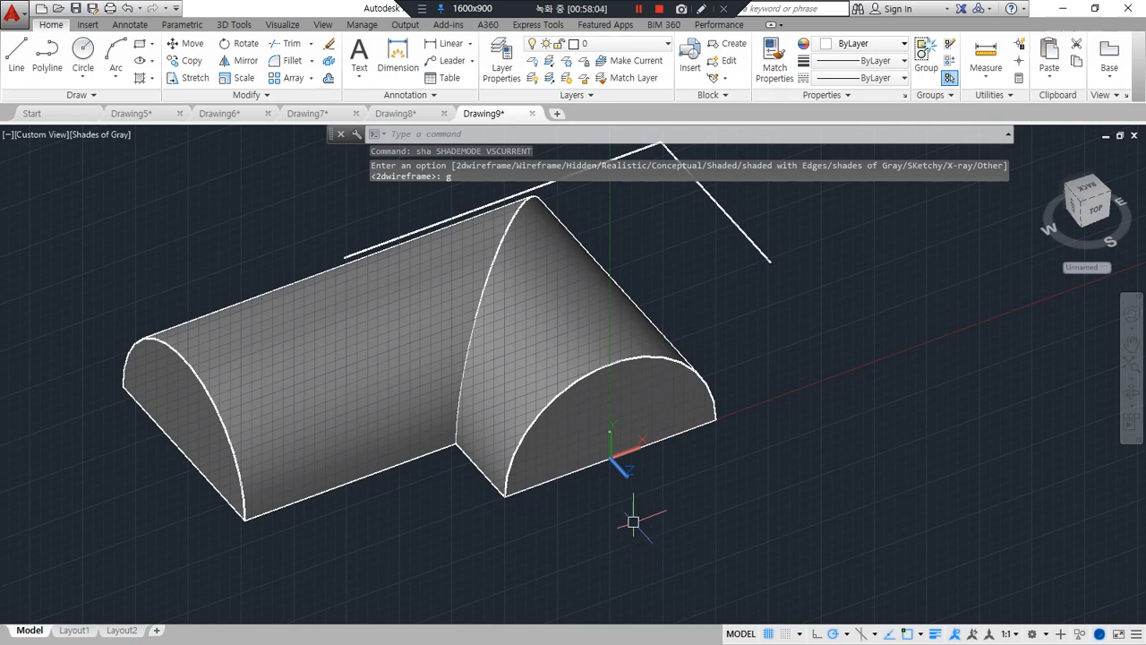
key("ctrl+z")
key("ctrl+z")
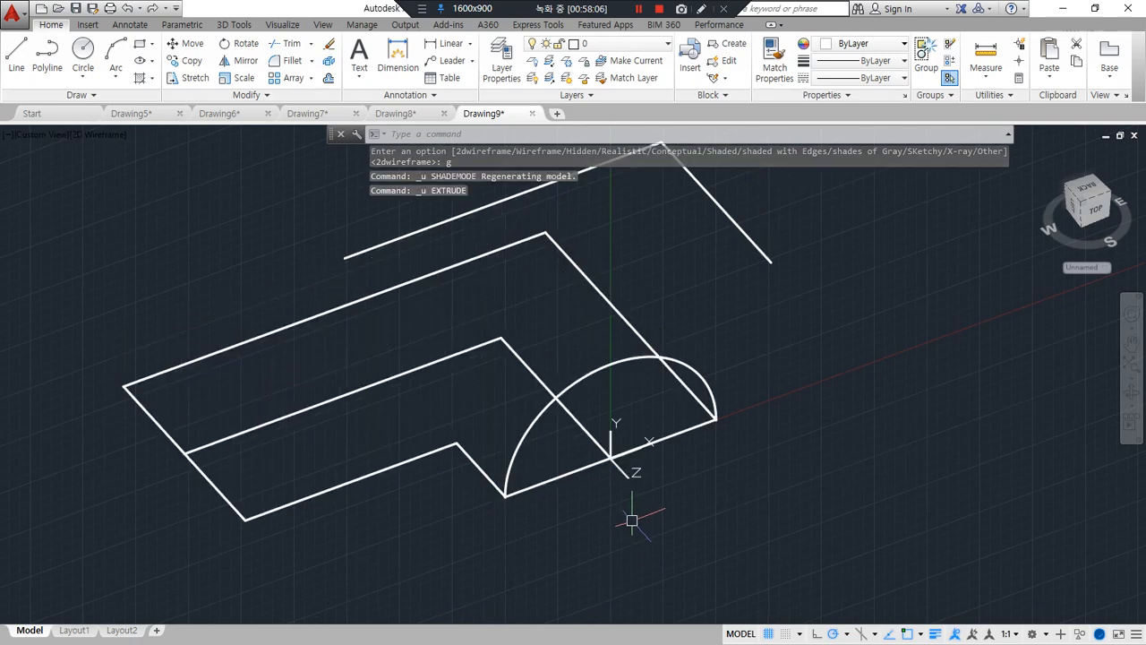
Set the visual style to Shades of Gray and extrude the half-circle again along the L-shaped centre polyline as its path
type("sha")
key("Return")
type("g")
key("Return")
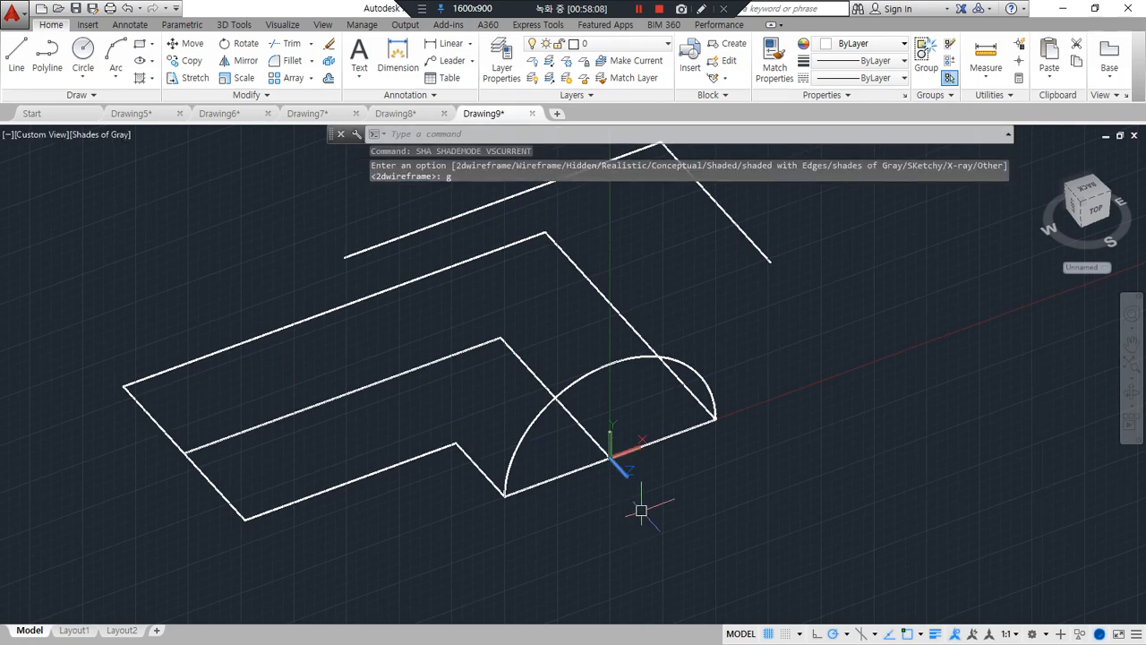
type("ext")
key("Return")
left_click(696, 366)
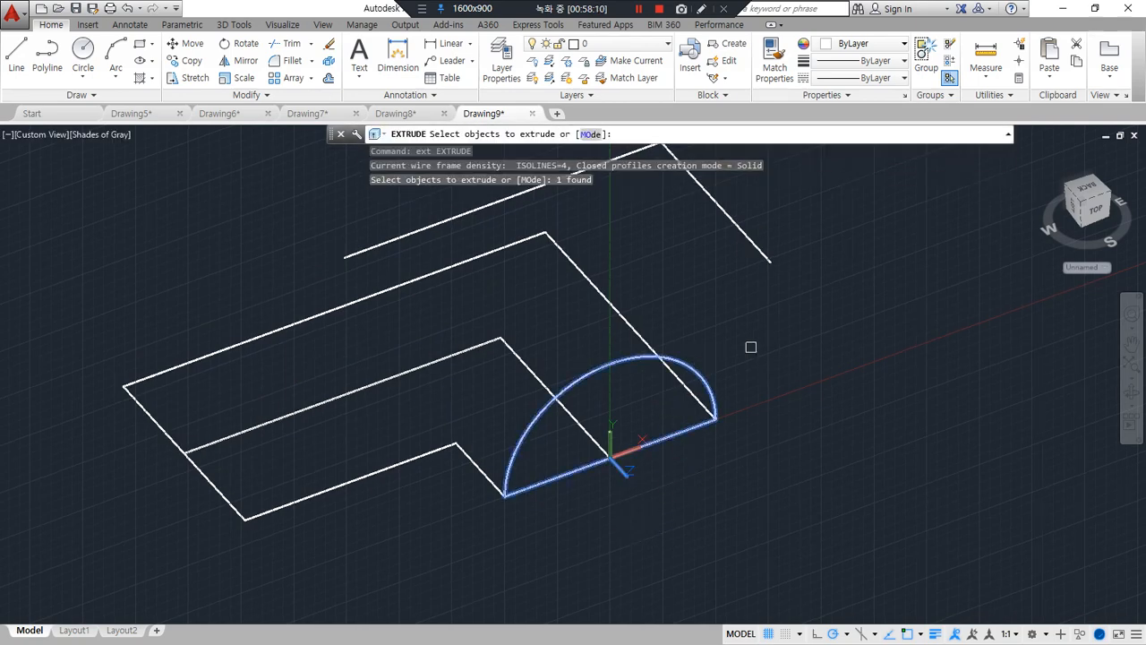
key("Return")
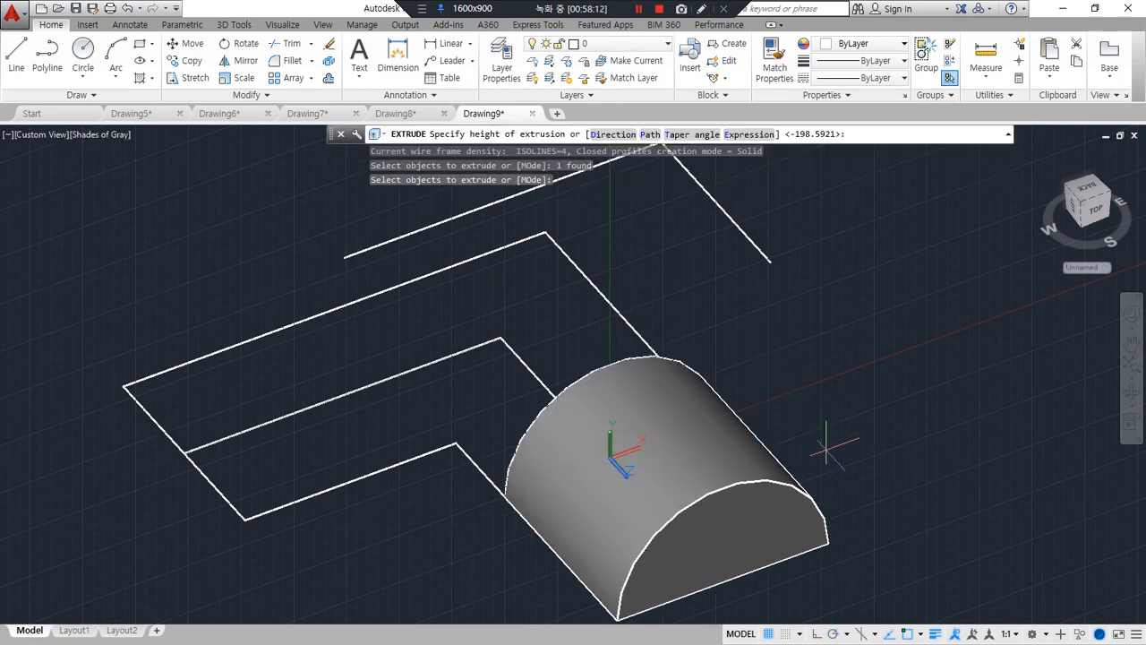
type("p")
key("Return")
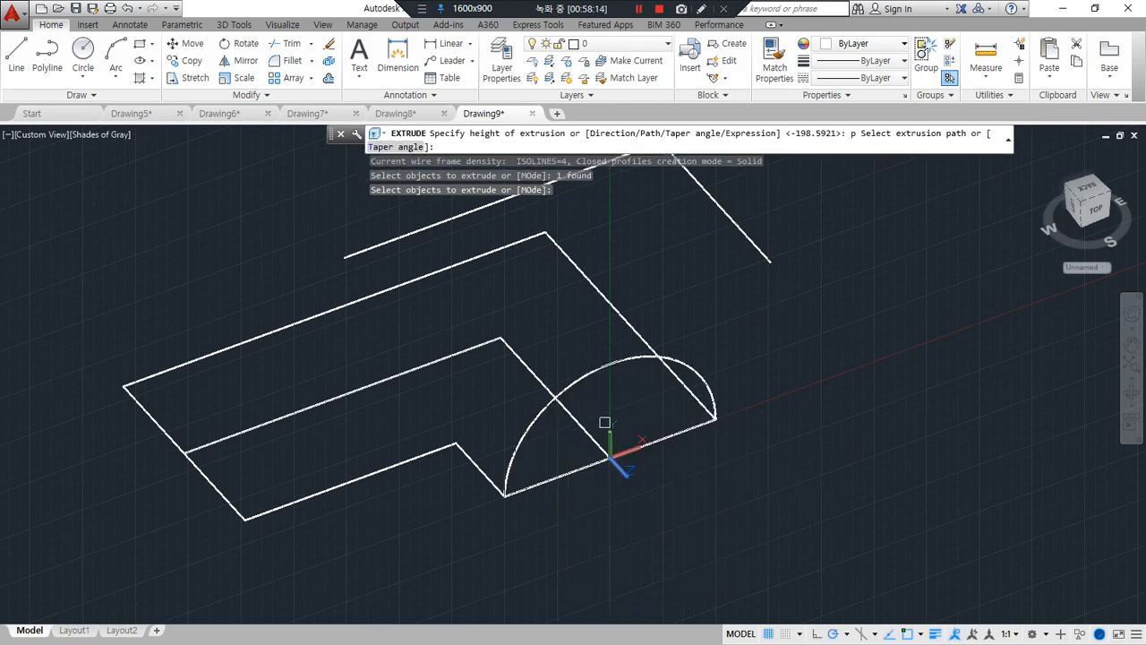
left_click(576, 425)
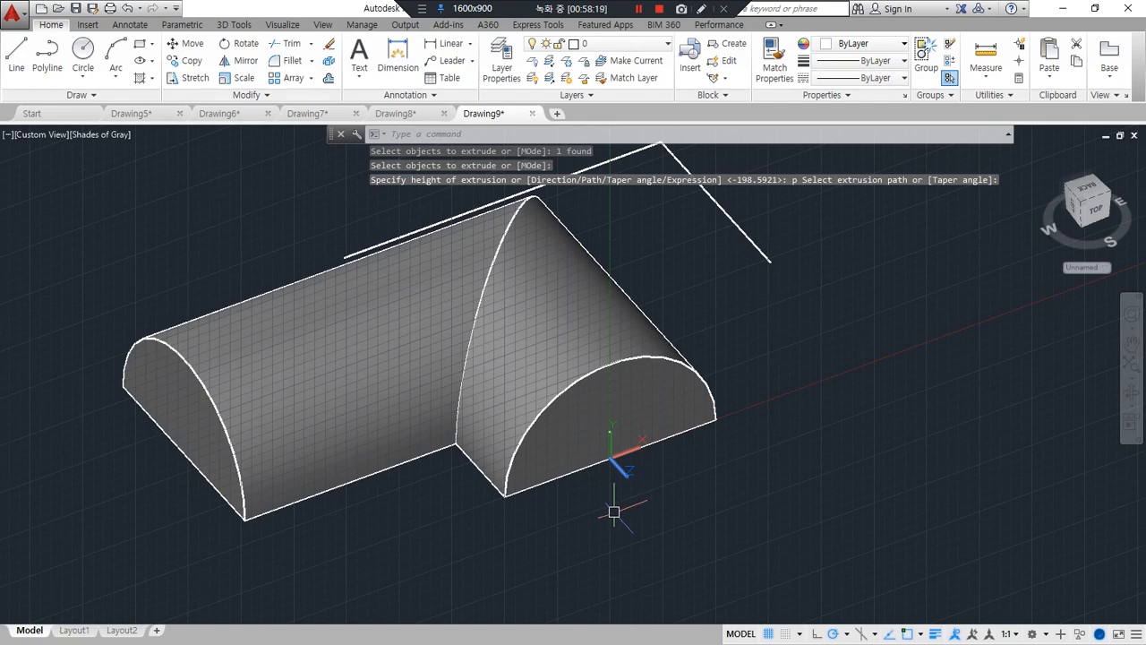
Switch the visual style of the L-shaped half-round solid to 2D Wireframe
type("sha")
key("Return")
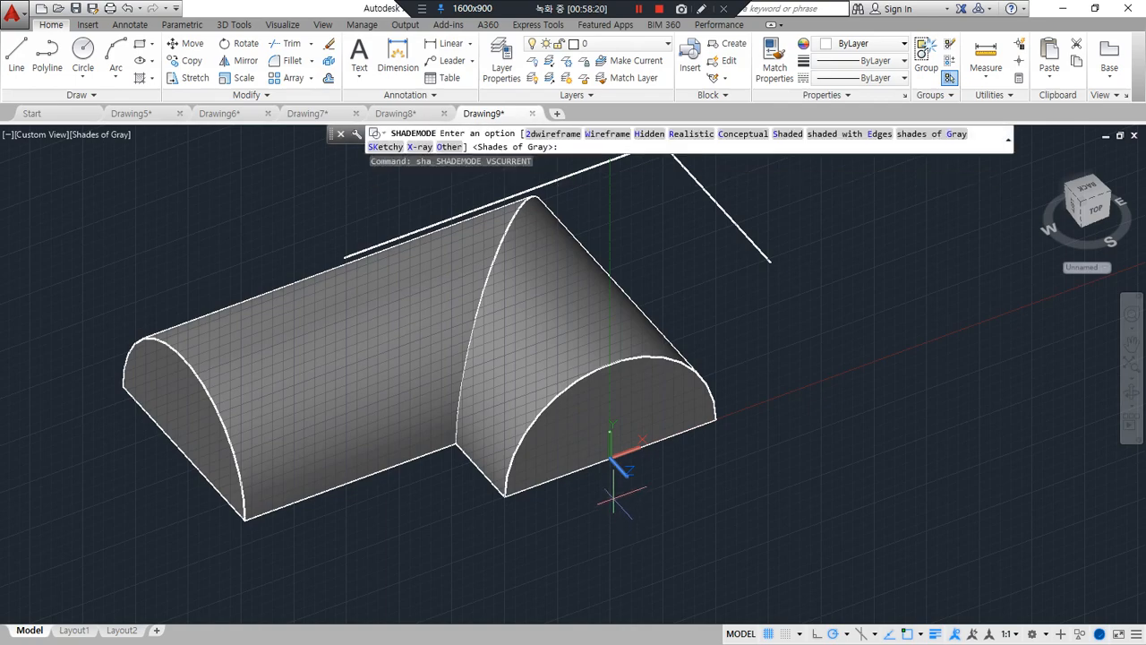
type("2d")
key("Return")
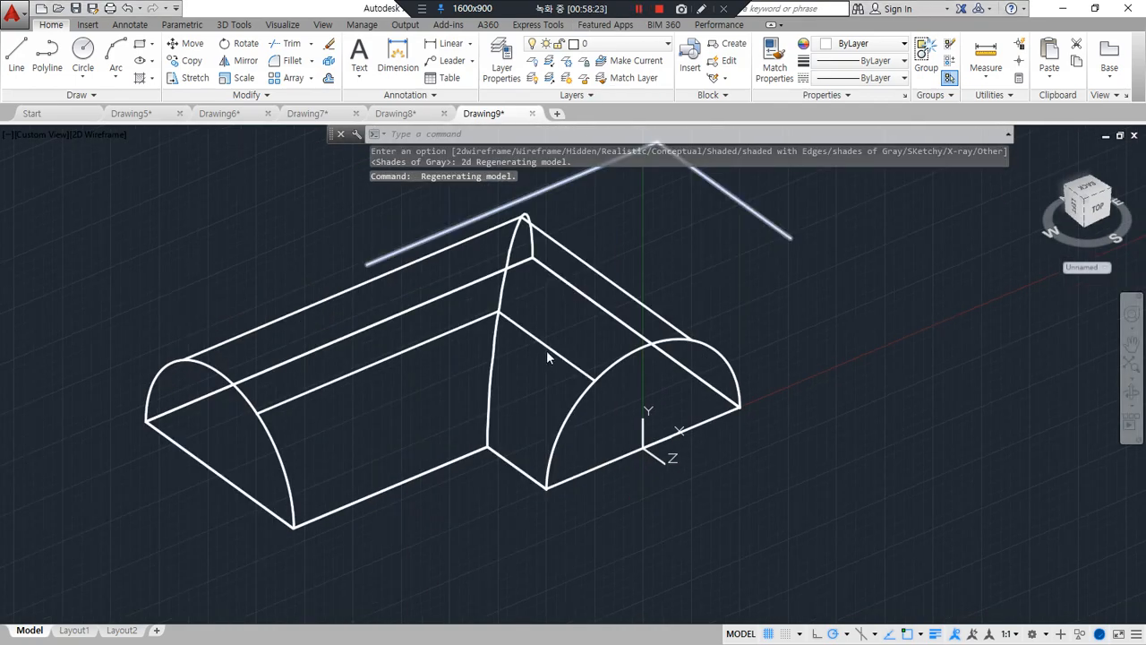
Move the L-shaped path polyline by its front endpoint onto the quadrant point of the front half-circle's arc
type("m")
key("Return")
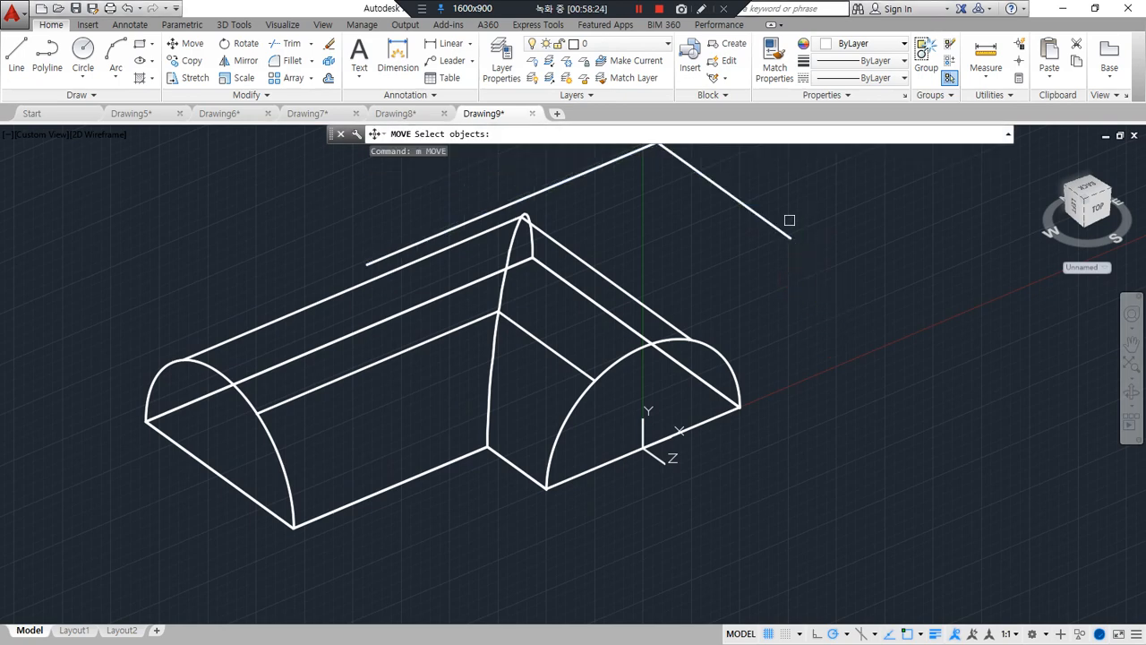
left_click(776, 224)
key("Return")
left_click(790, 237)
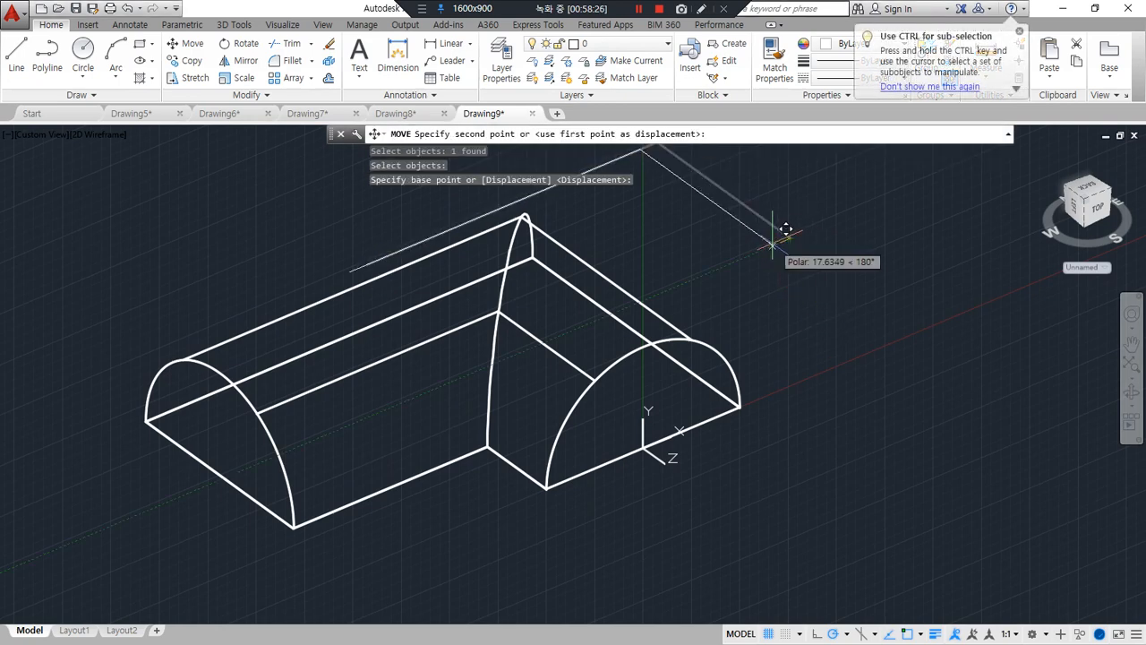
type("qua")
key("Return")
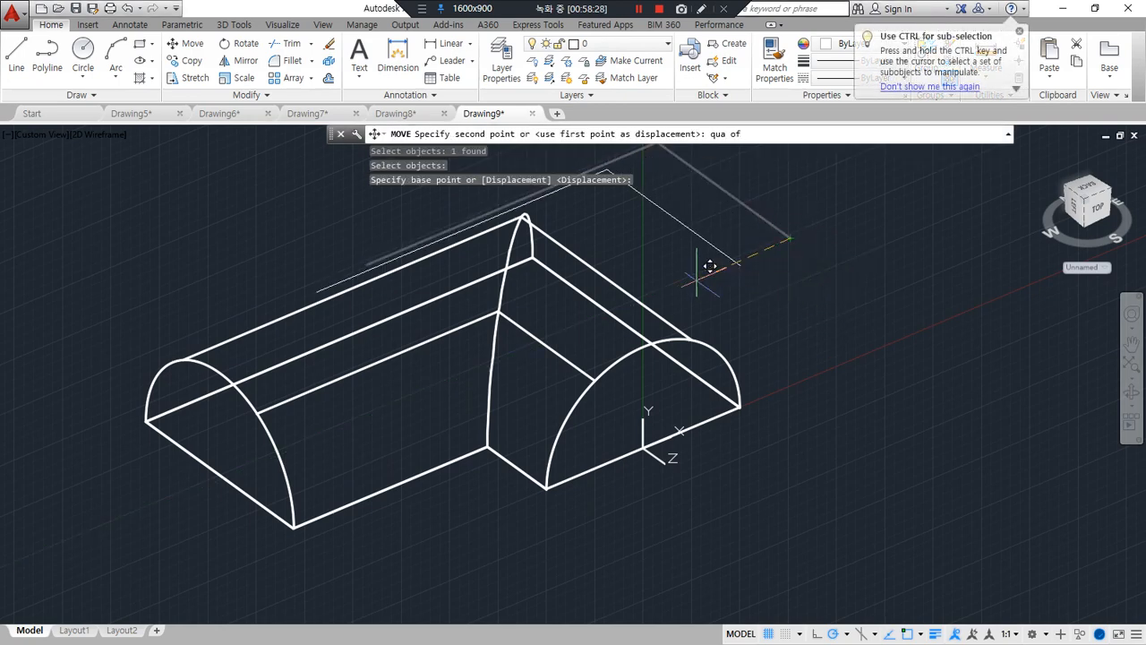
left_click(637, 343)
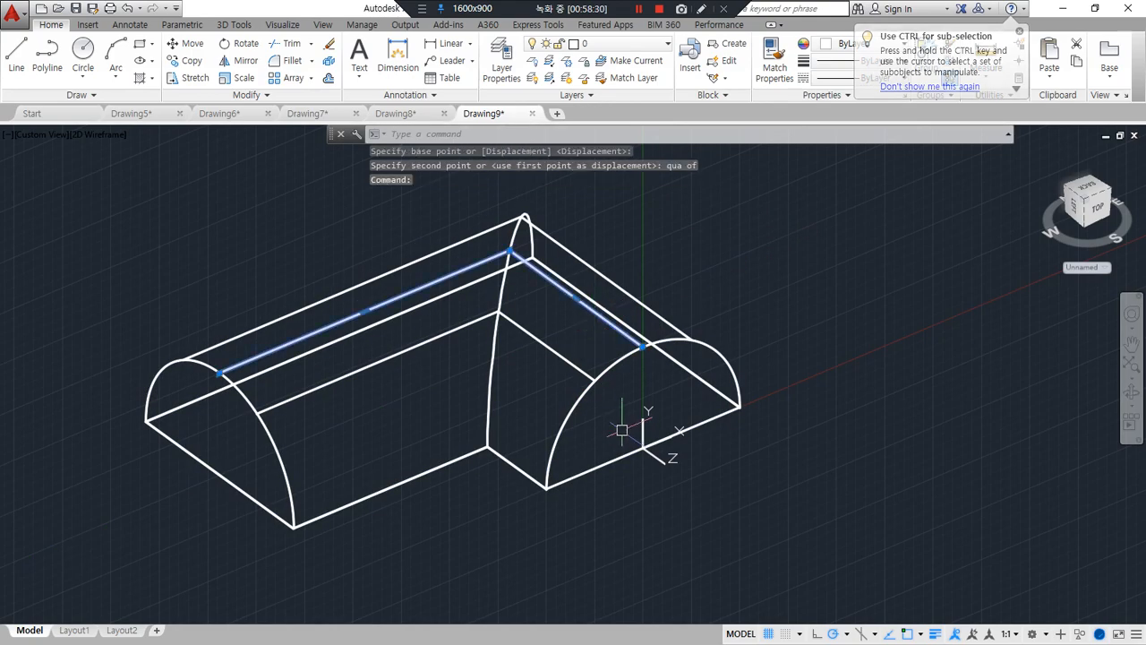
key("Escape")
Draw a rectangle 80 wide beside the half-round solid, in the plane of its front face
middle_click_drag(591, 427, 565, 414, "shift")
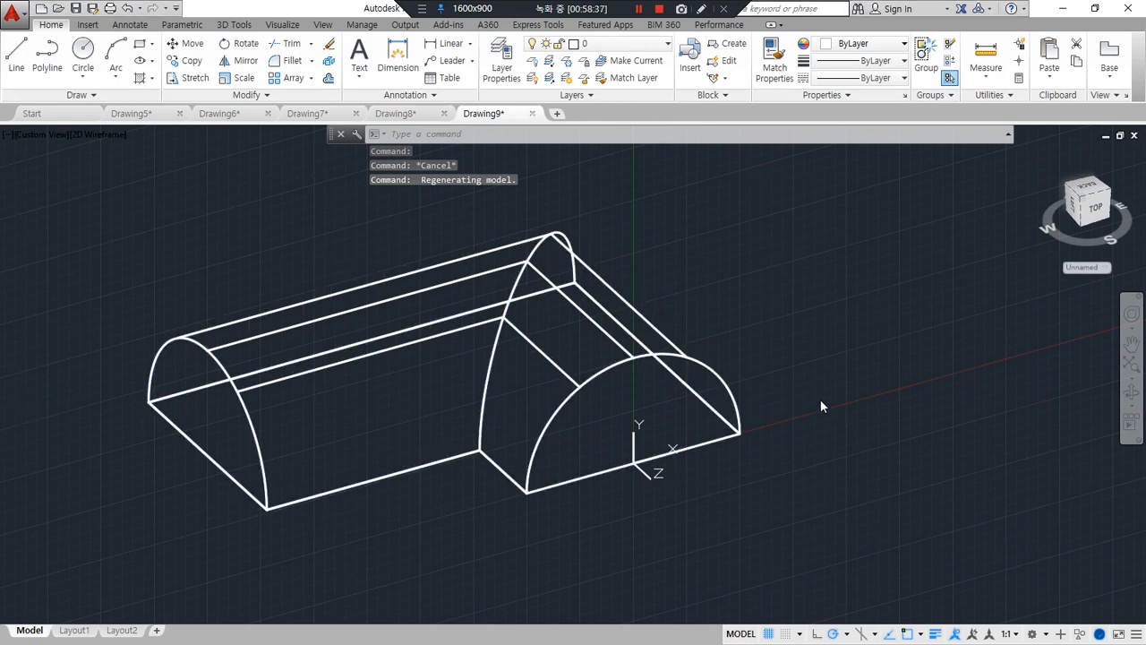
type("rec")
key("Return")
left_click(779, 371)
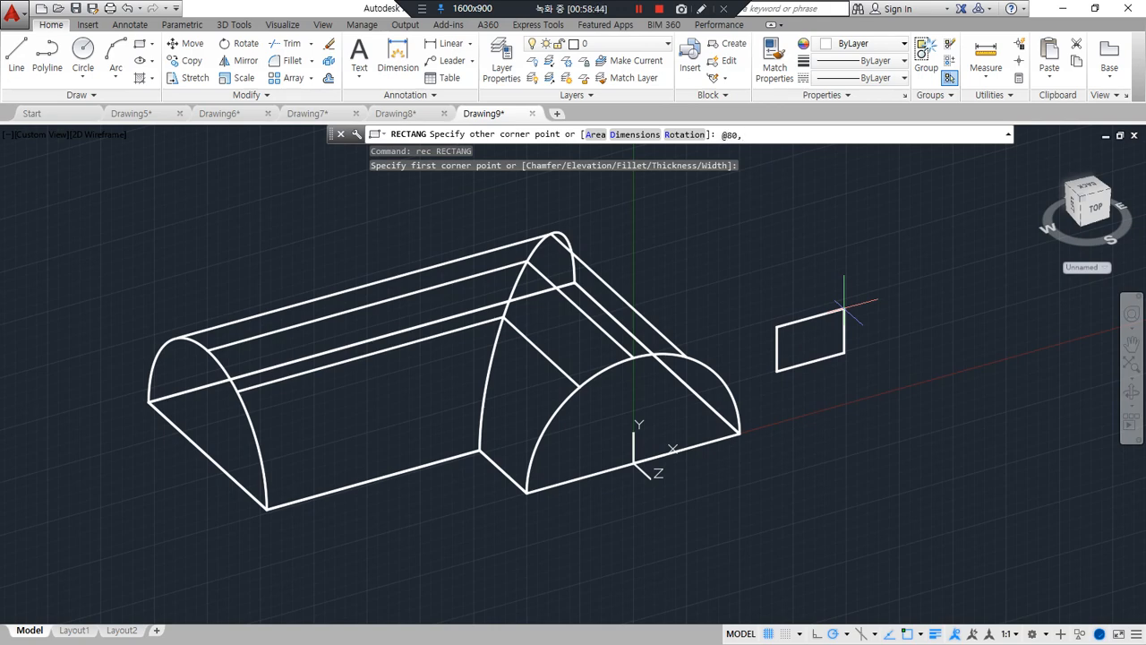
key("Return")
Move the rectangle by the midpoint of its upper edge onto the top quadrant of the front half-circle
type("m")
key("Return")
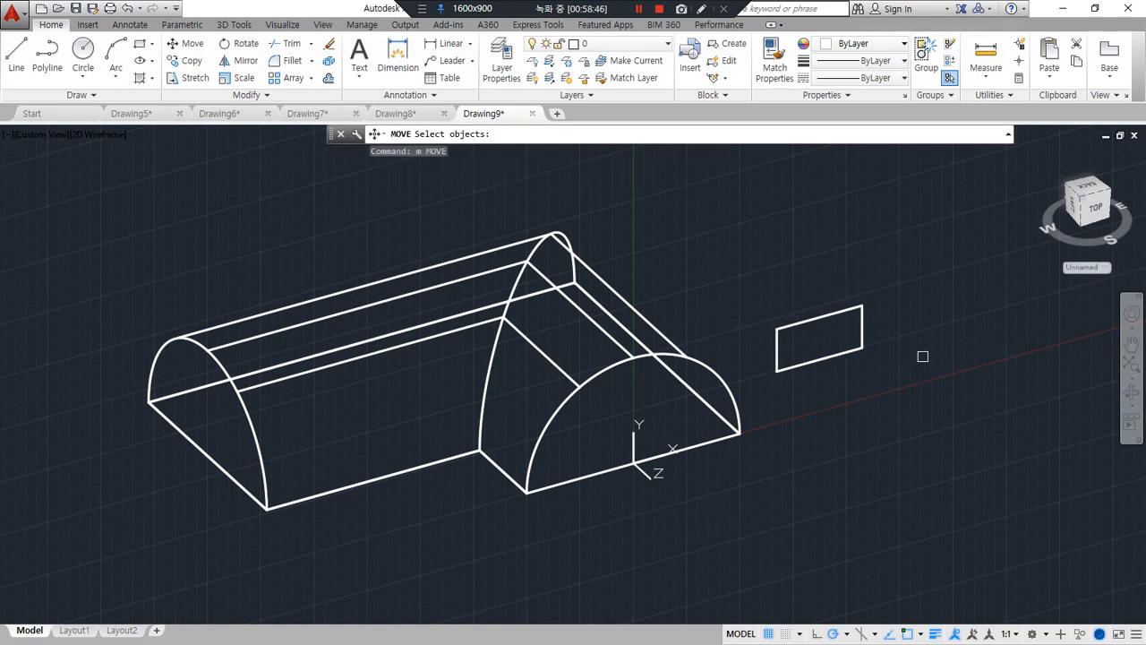
left_click(842, 354)
key("Return")
left_click(818, 319)
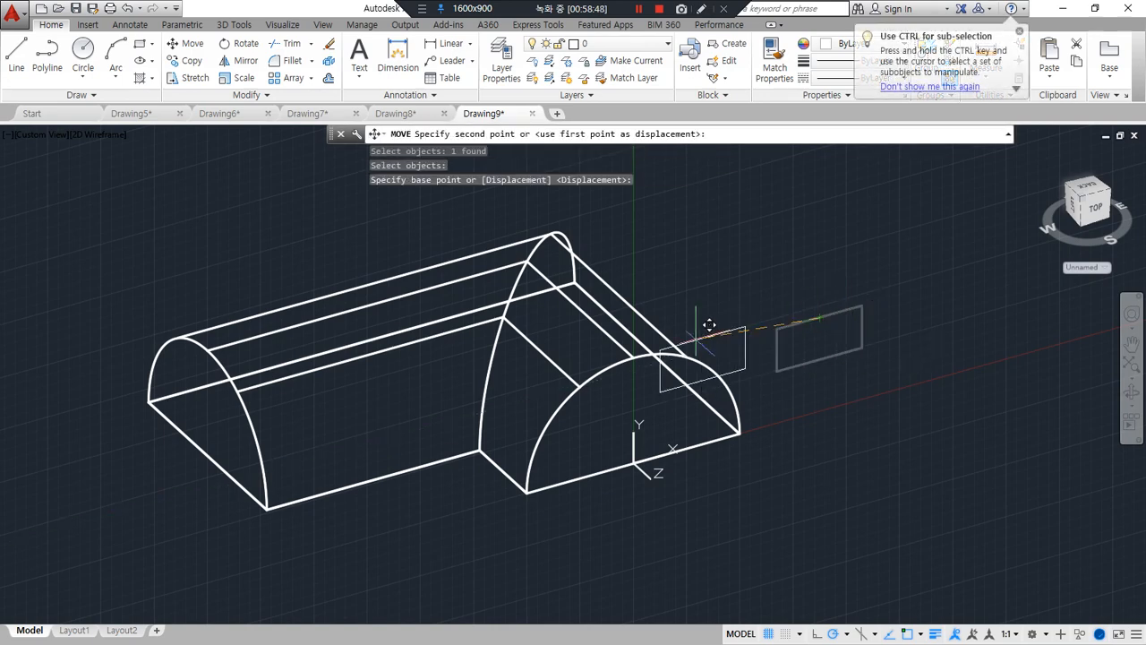
left_click(633, 359)
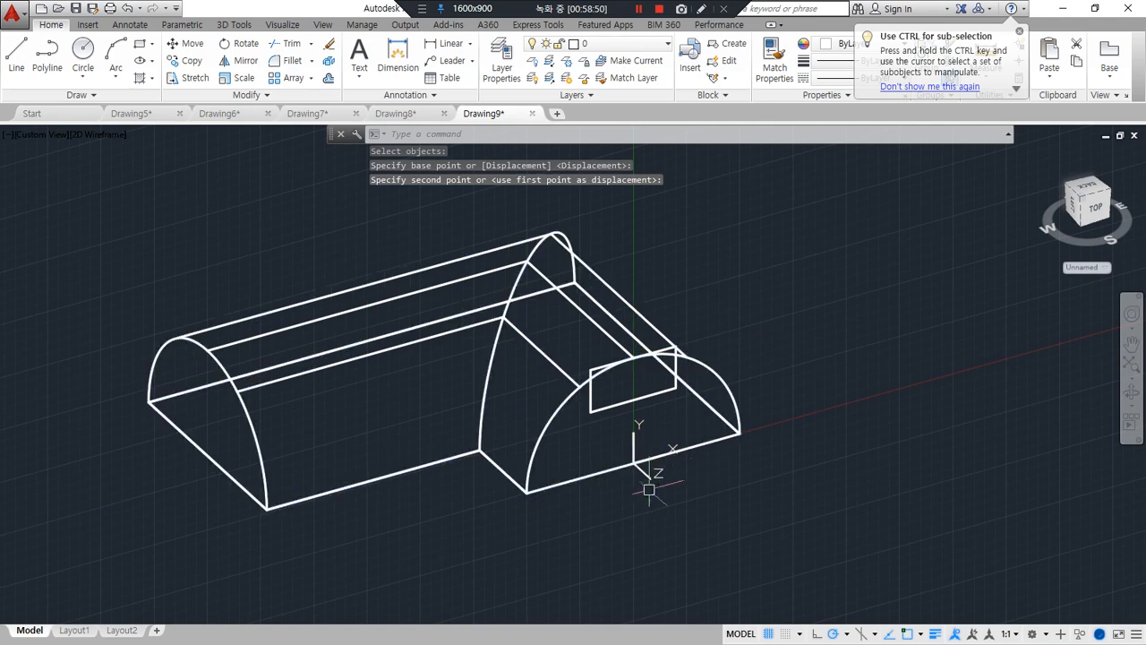
scroll(637, 455, "up", 2)
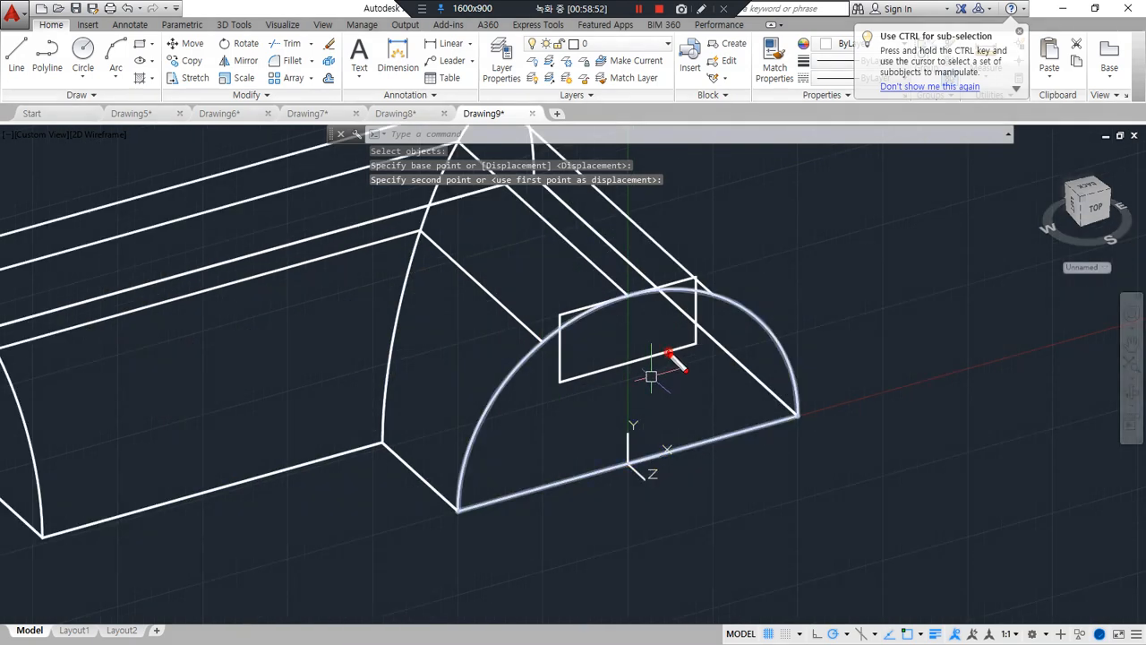
mouse_move(666, 356)
left_mouse_down()
mouse_move(607, 367)
mouse_move(629, 457)
mouse_move(654, 458)
mouse_move(609, 471)
left_mouse_up()
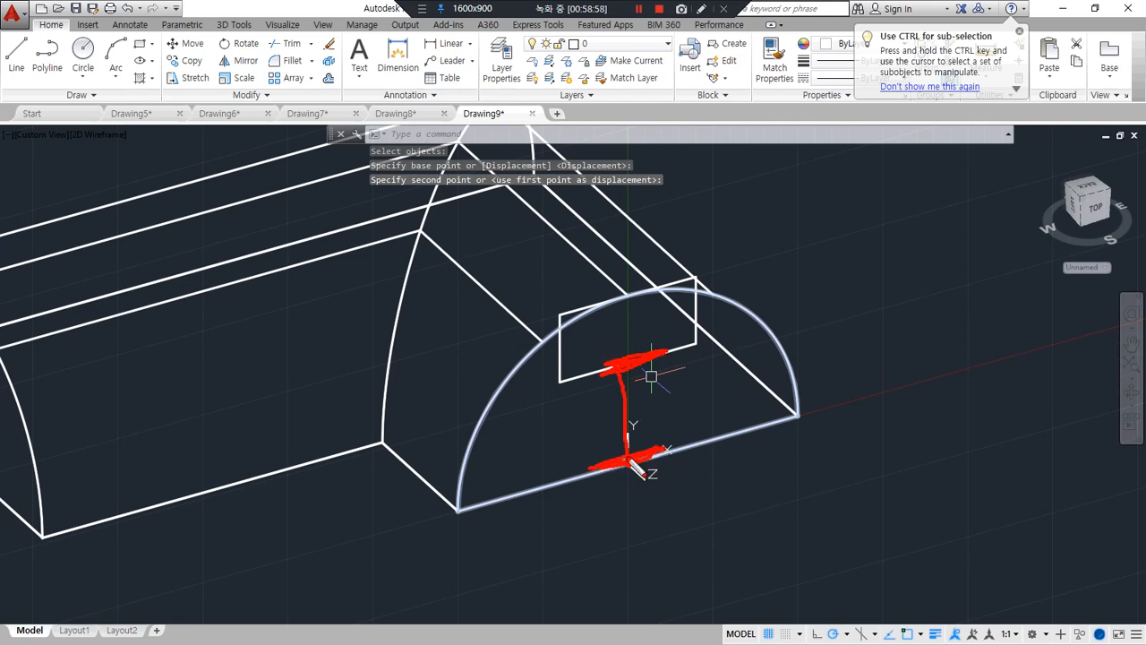
mouse_move(694, 383)
left_mouse_down()
mouse_move(686, 420)
mouse_move(680, 407)
mouse_move(719, 407)
left_mouse_up()
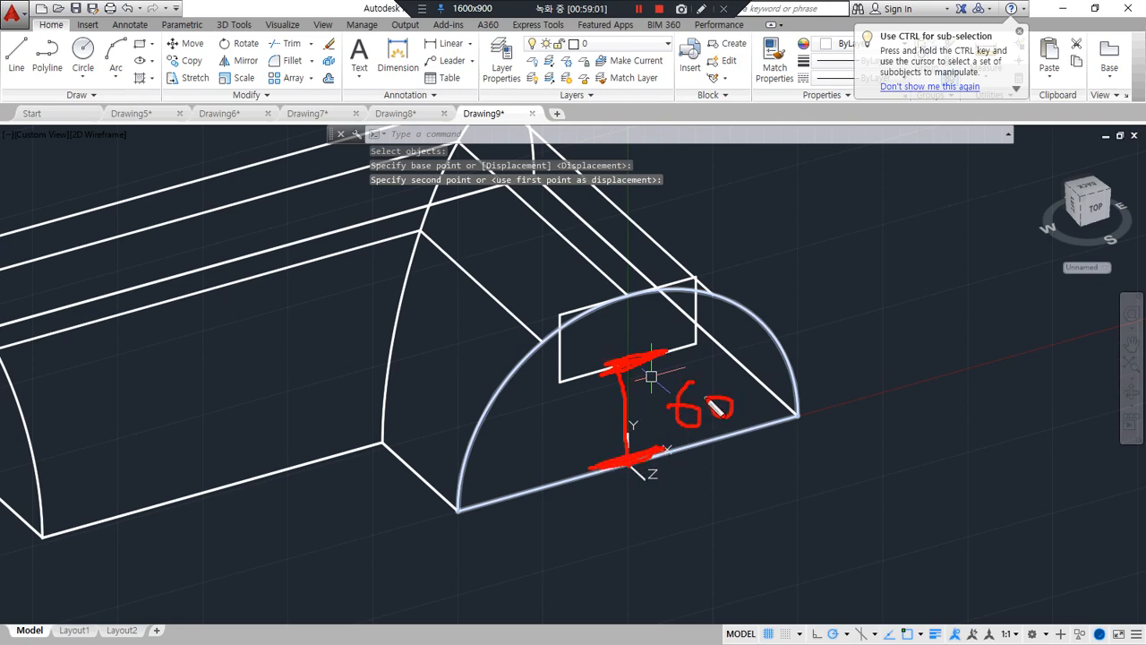
mouse_move(744, 313)
left_mouse_down()
mouse_move(757, 315)
mouse_move(797, 271)
left_mouse_up()
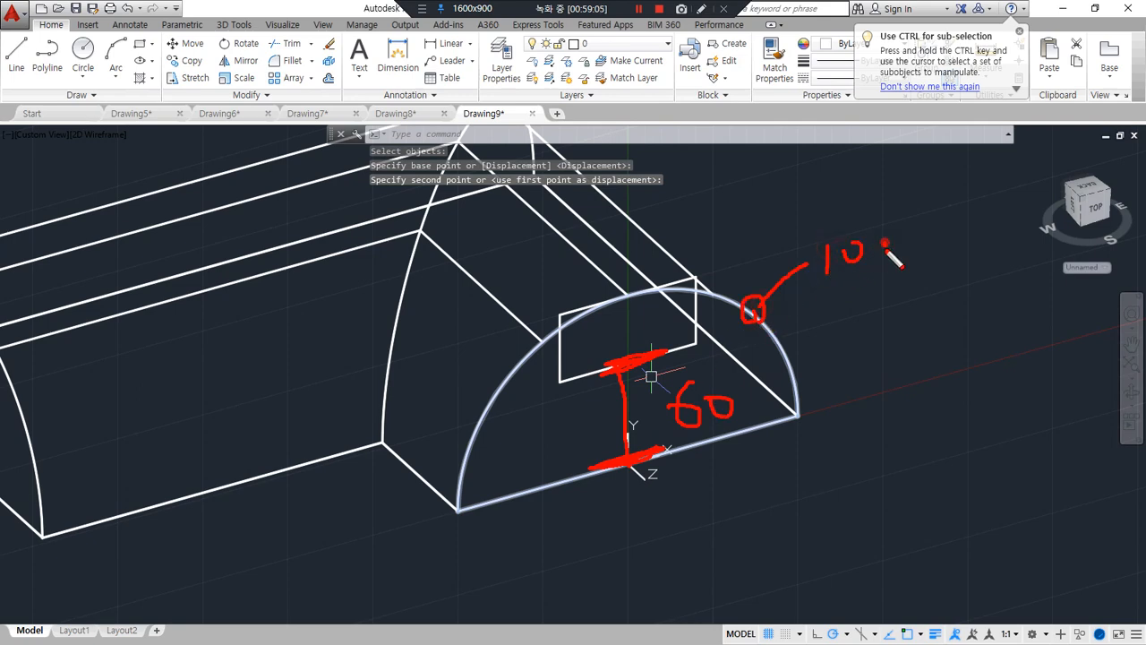
left_click_drag(629, 370, 624, 305)
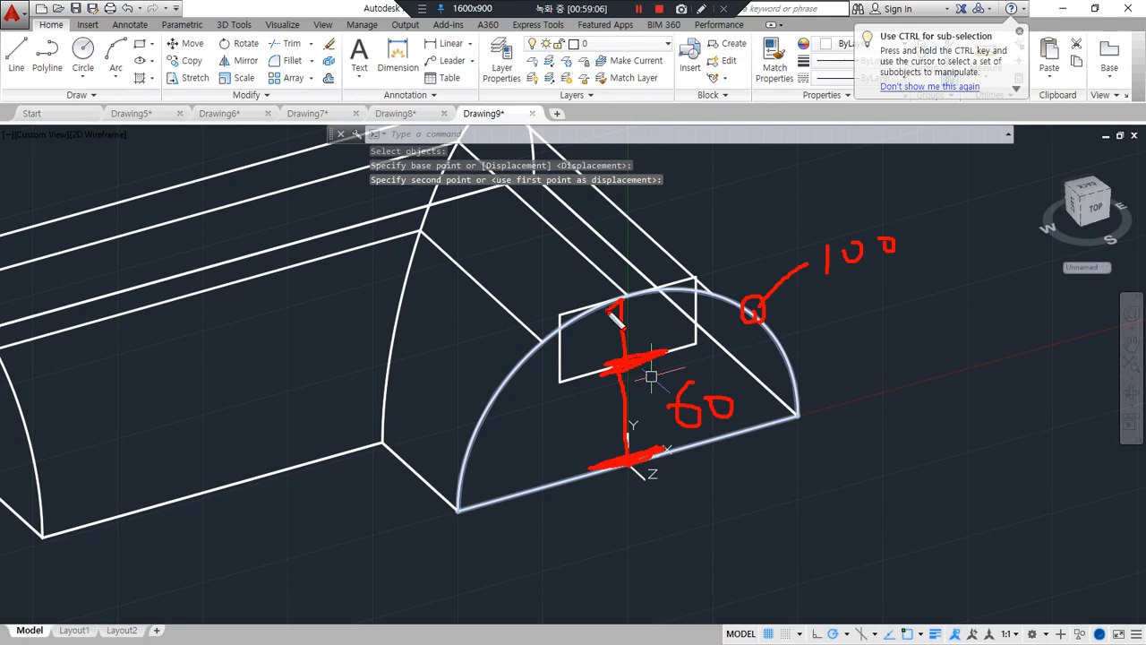
key("Escape")
scroll(651, 376, "down", 3)
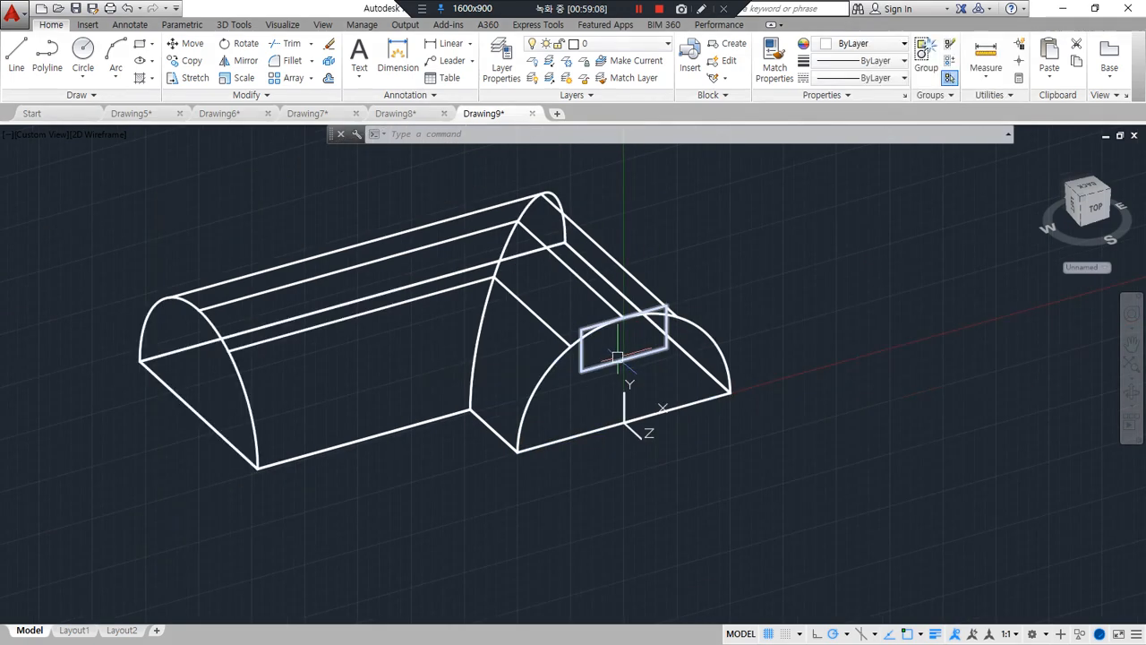
Extrude the rectangle along the L-shaped polyline at the top of the solid, using the Path option
type("e")
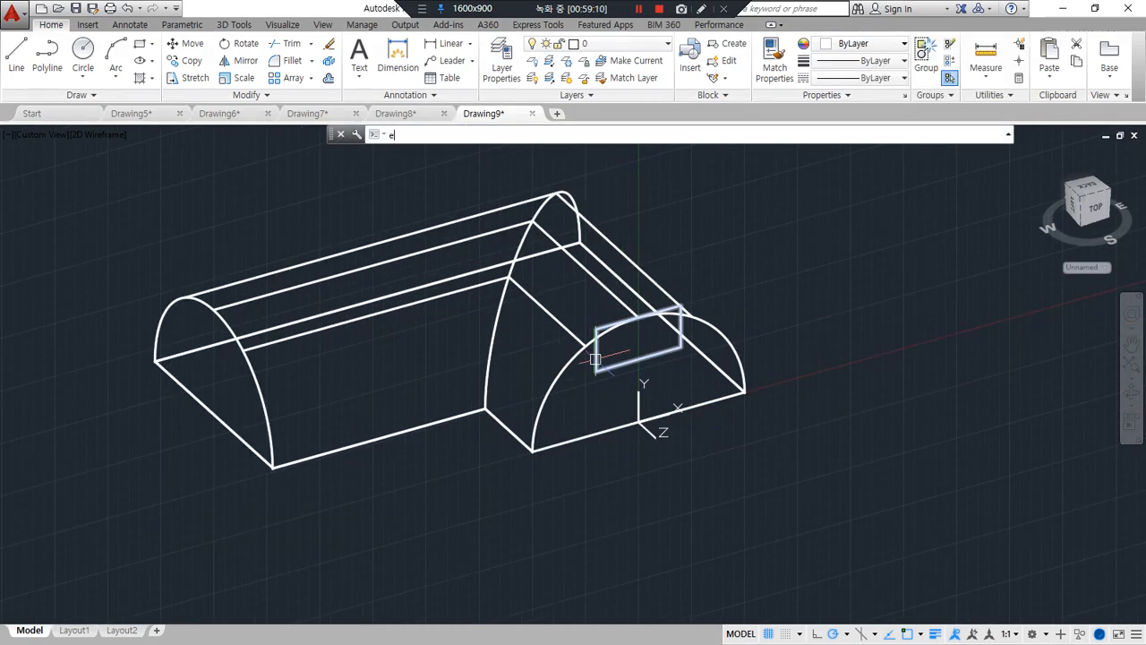
left_click(596, 359)
key("Return")
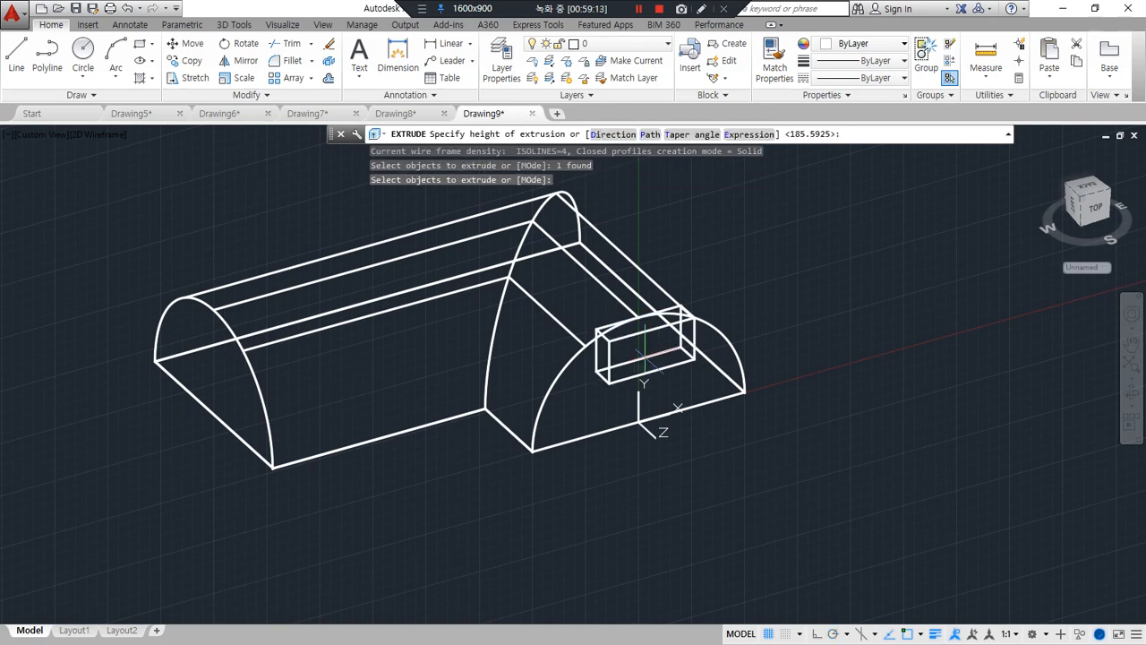
type("p")
key("Return")
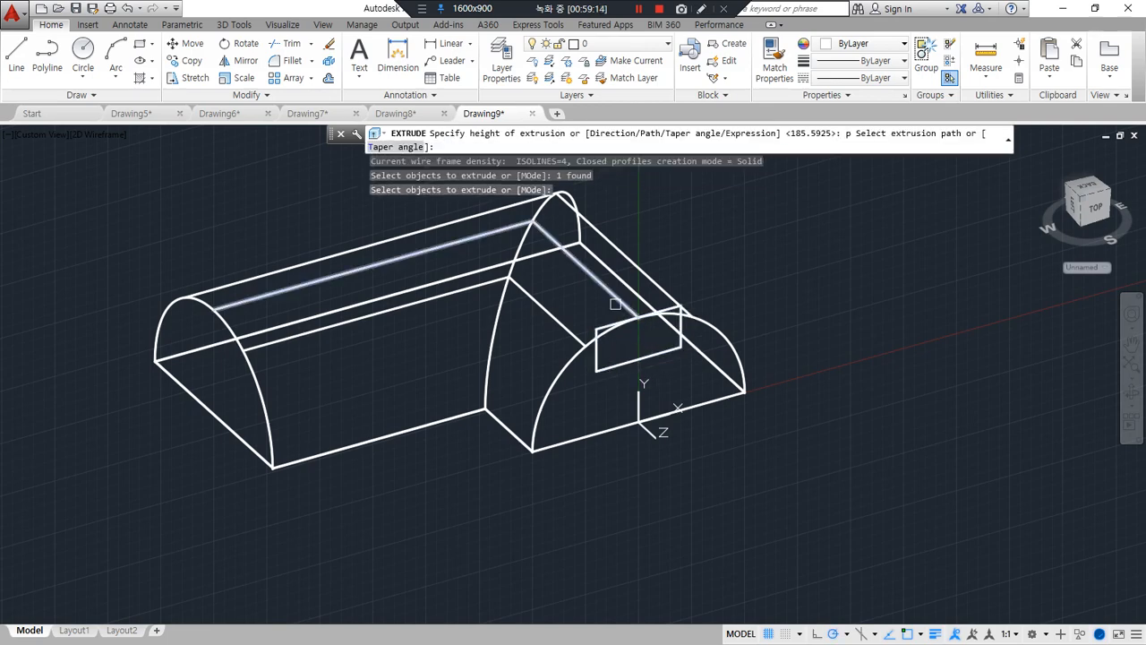
left_click(616, 304)
Set the visual style of the two overlapping L-shaped solids to Shades of Gray
type("sha")
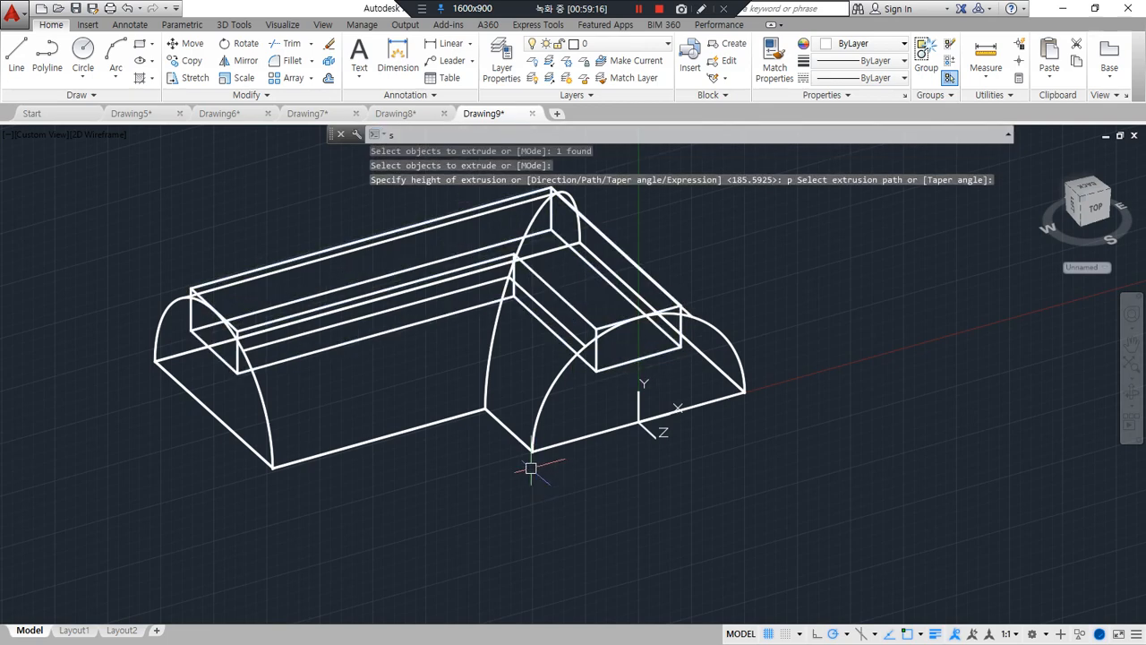
key("Return")
type("g")
key("Return")
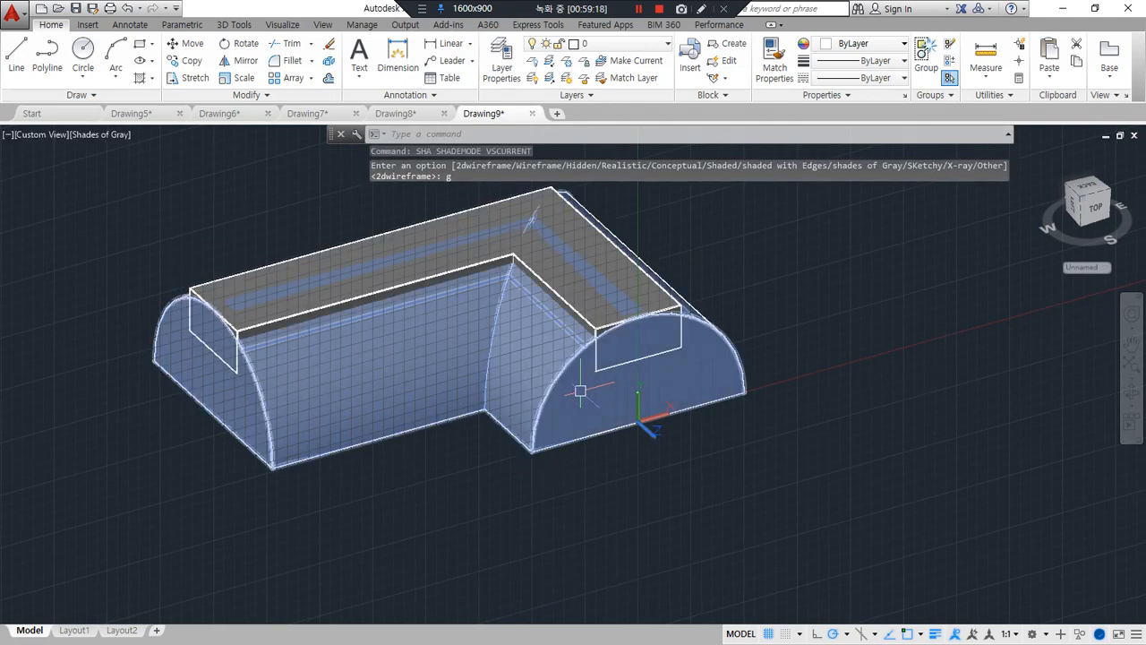
Subtract the L-shaped rectangular bar from the half-round solid to cut the channel, and turn the grid off
type("su")
key("Return")
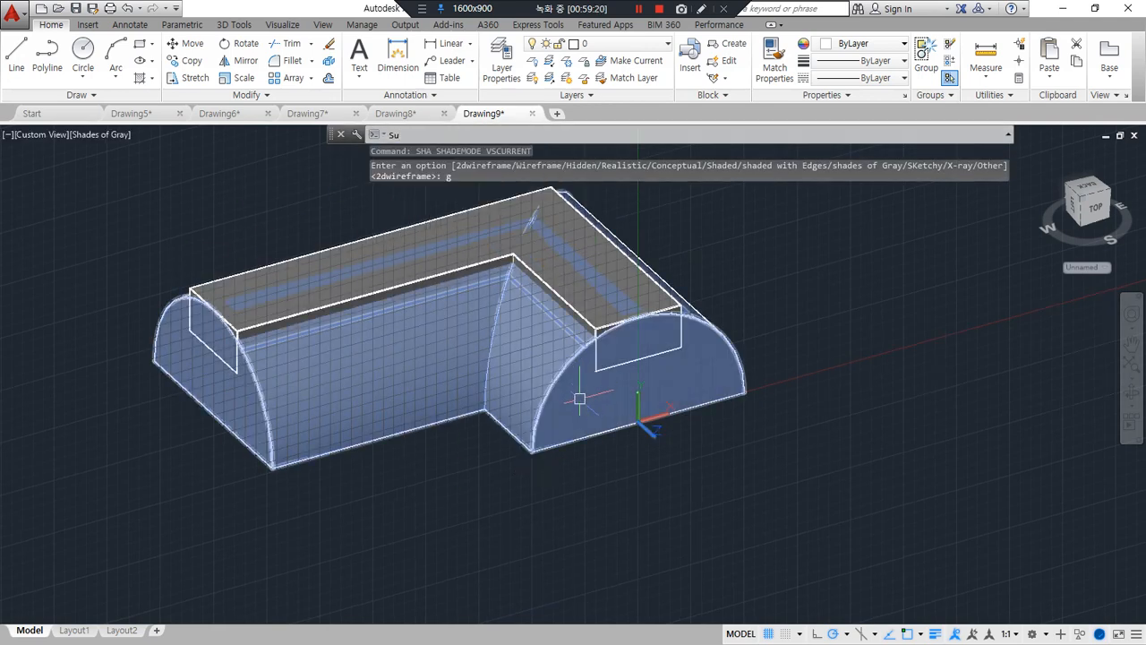
left_click(720, 371)
key("Return")
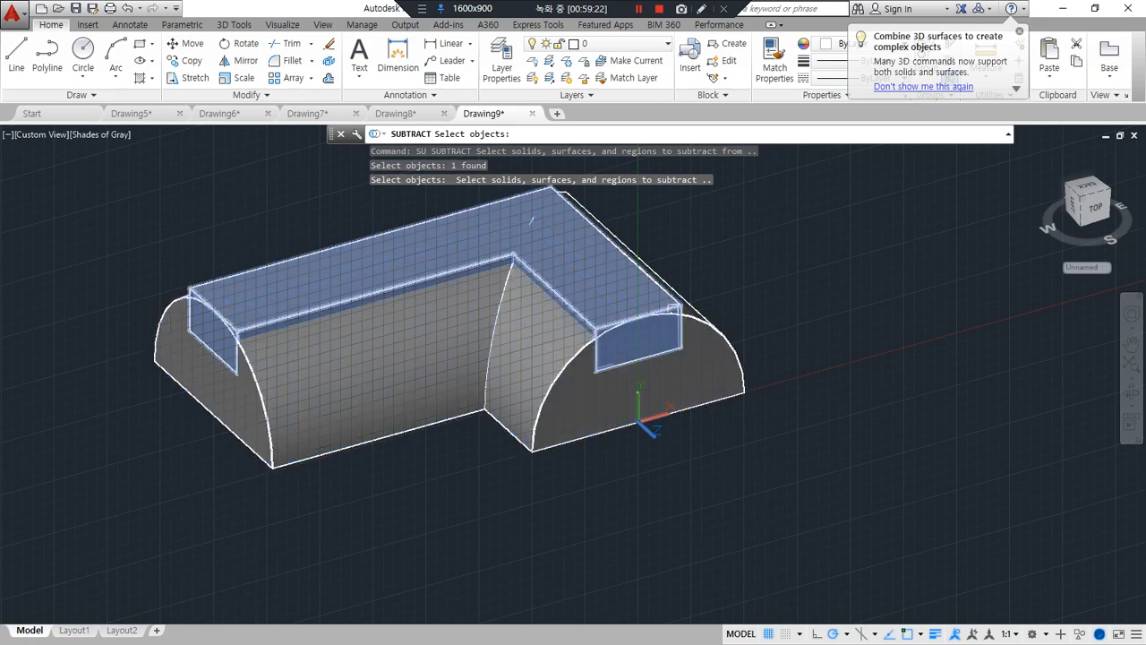
left_click(674, 303)
key("Return")
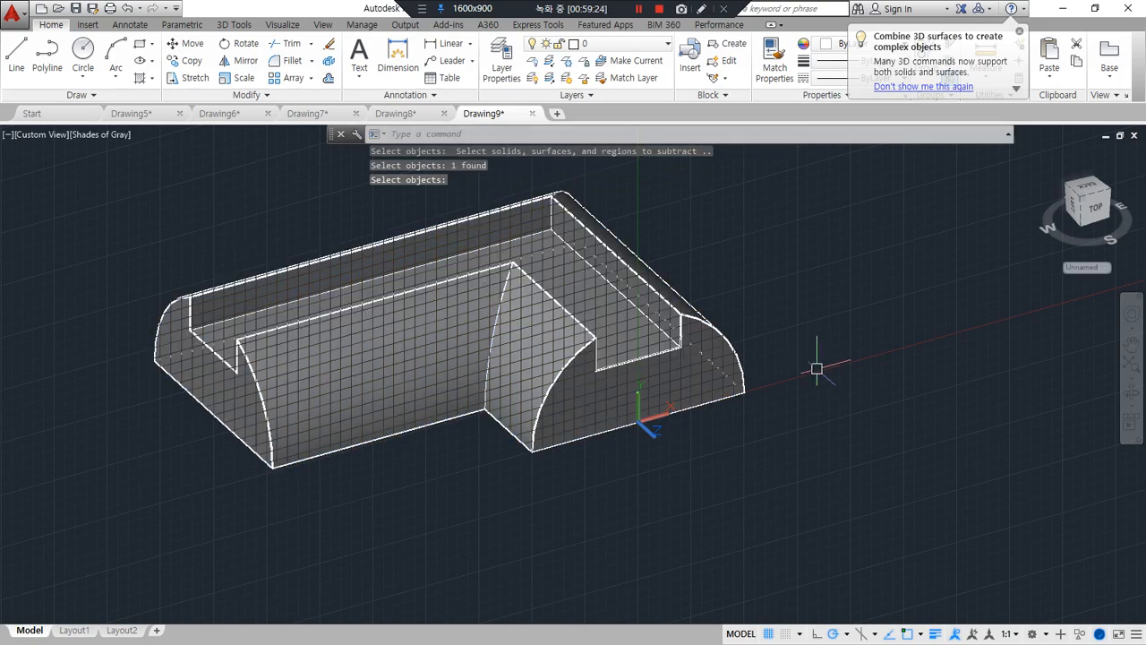
left_click(768, 634)
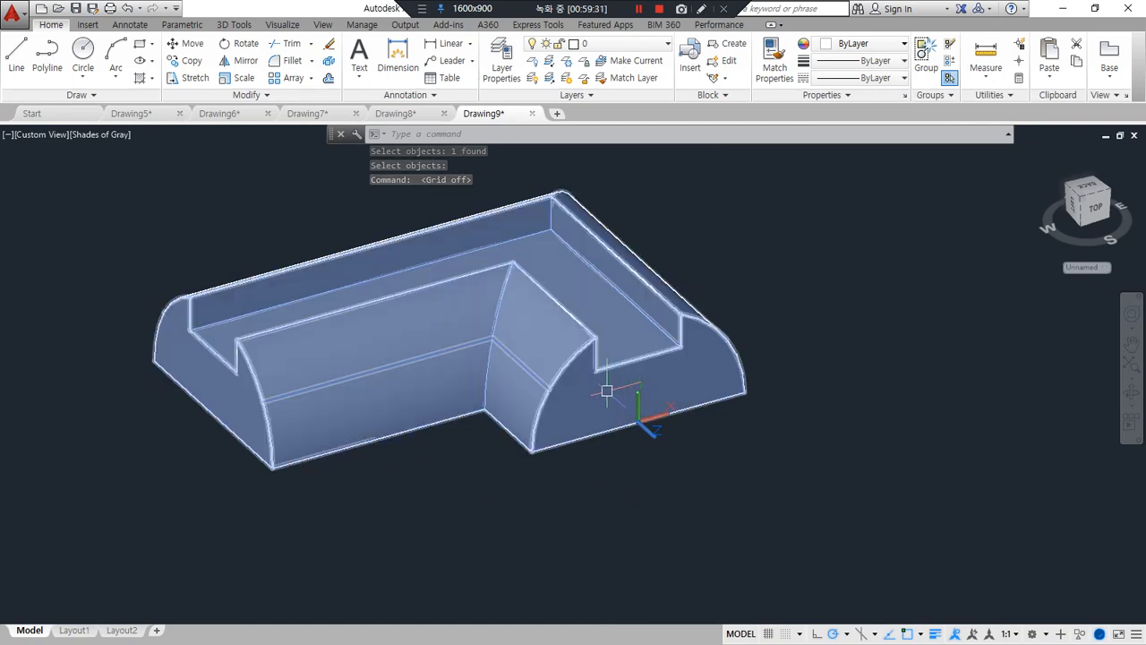
Switch the visual style of the channelled solid to 2D Wireframe and reset the UCS to World
type("sha")
key("Return")
type("2d")
key("Return")
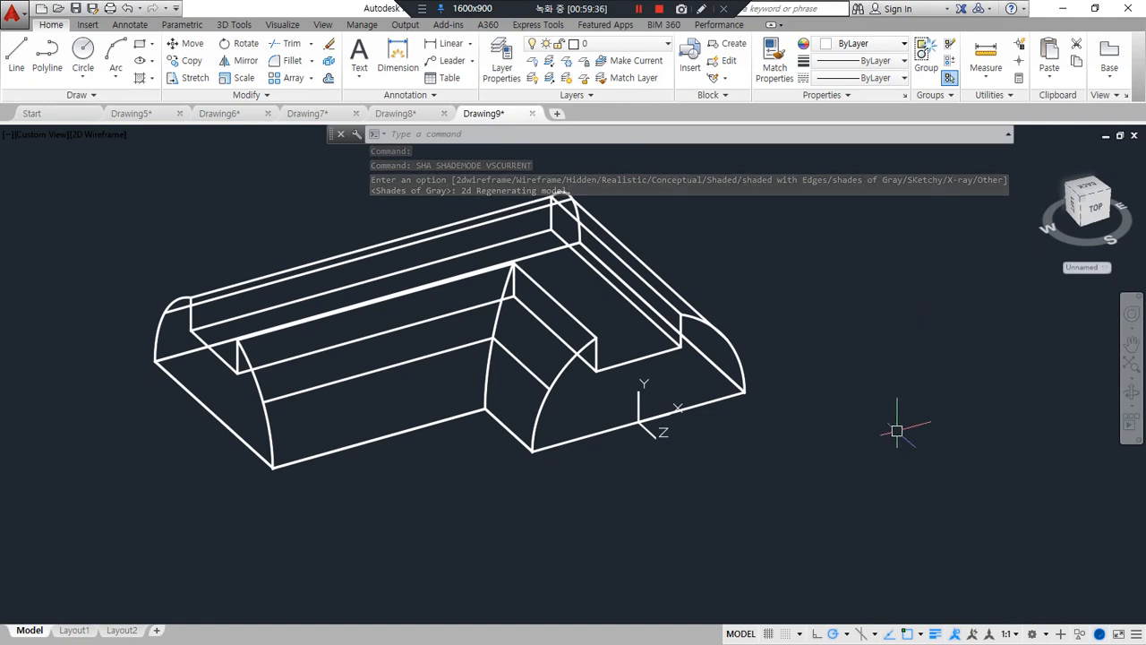
type("ucs")
key("Return")
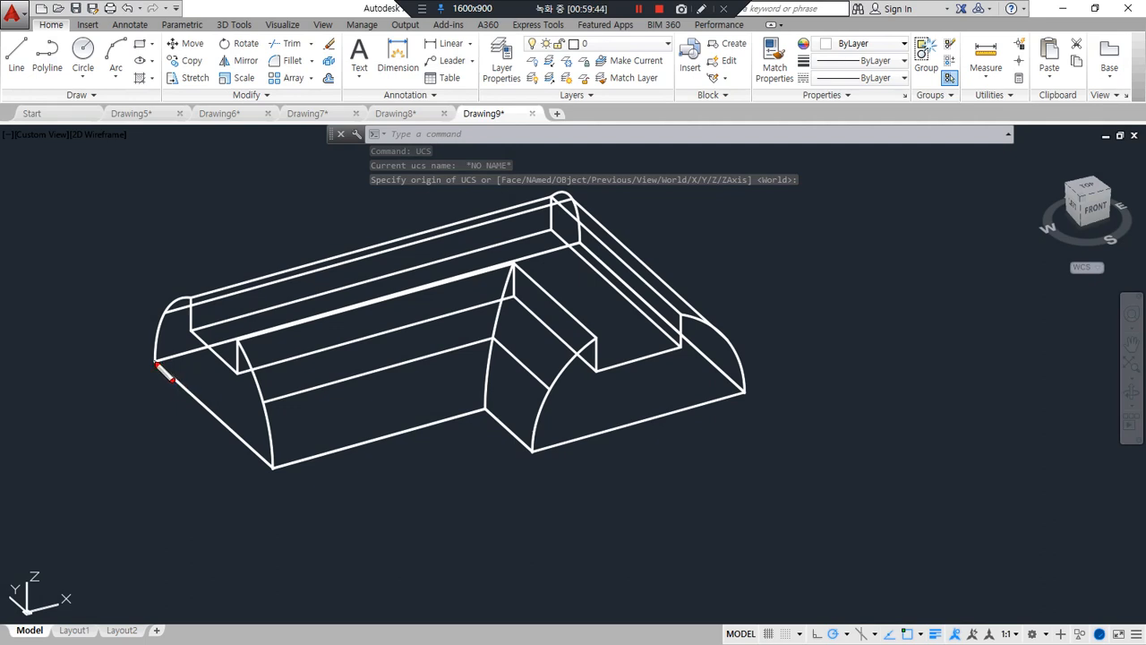
left_click_drag(171, 379, 280, 476)
mouse_move(195, 449)
left_mouse_down()
mouse_move(273, 328)
mouse_move(390, 192)
left_mouse_up()
left_click_drag(191, 417, 426, 417)
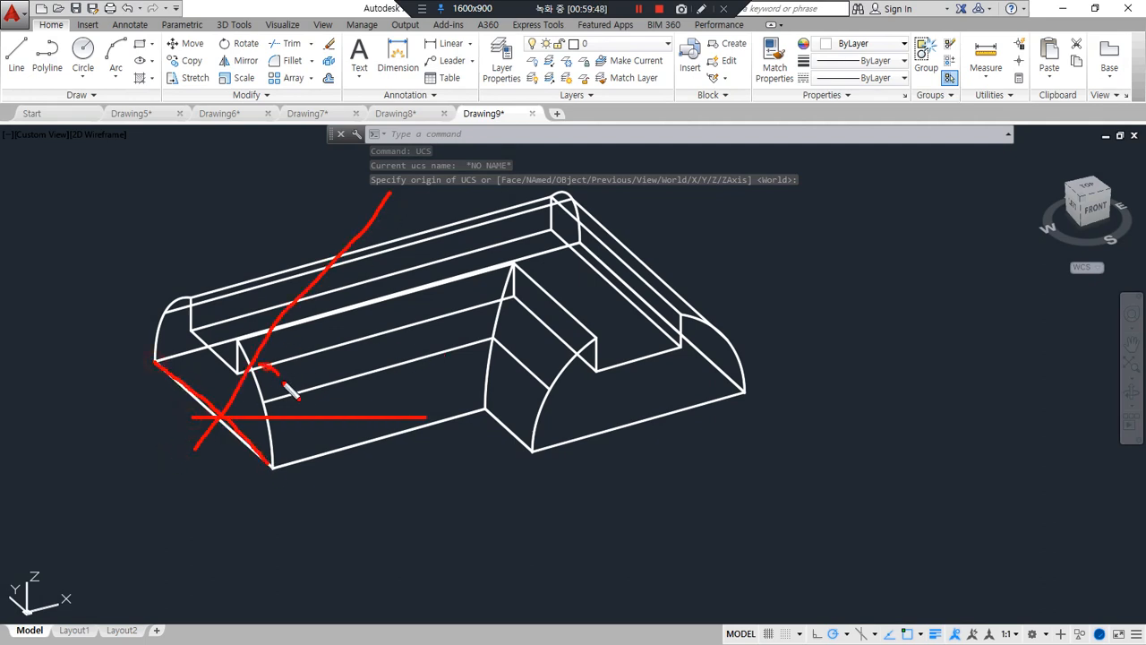
left_click_drag(285, 384, 280, 420)
key("Escape")
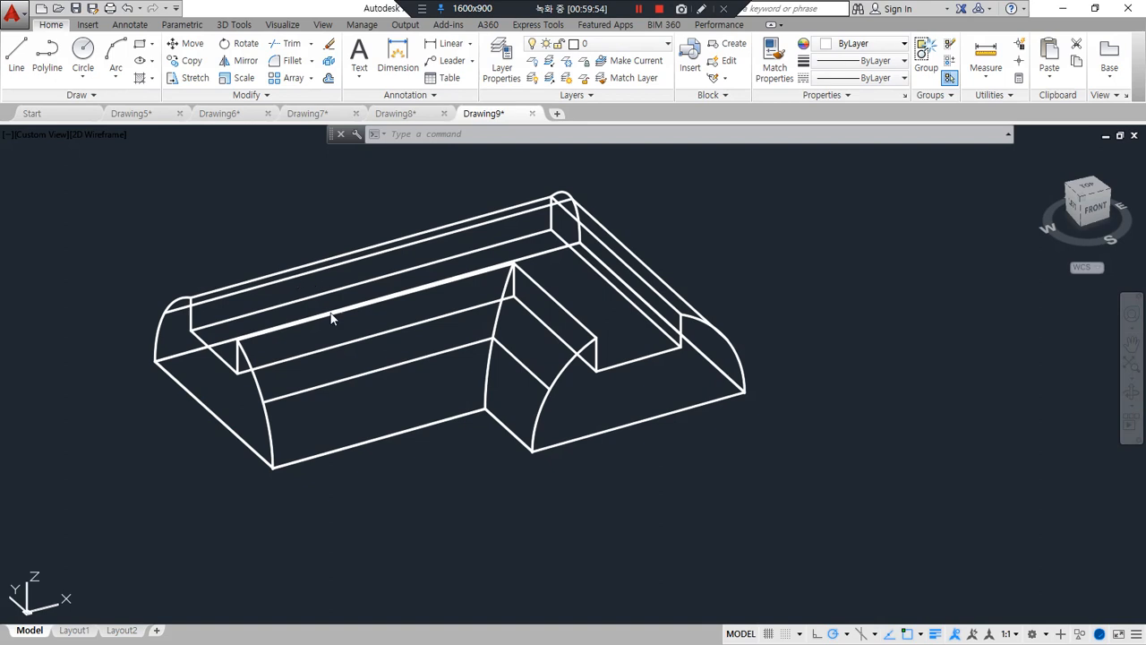
Draw a construction line at a 30-degree angle through the midpoint of the long leg's bottom end edge
type("xl")
key("Return")
type("a point or :")
key("Return")
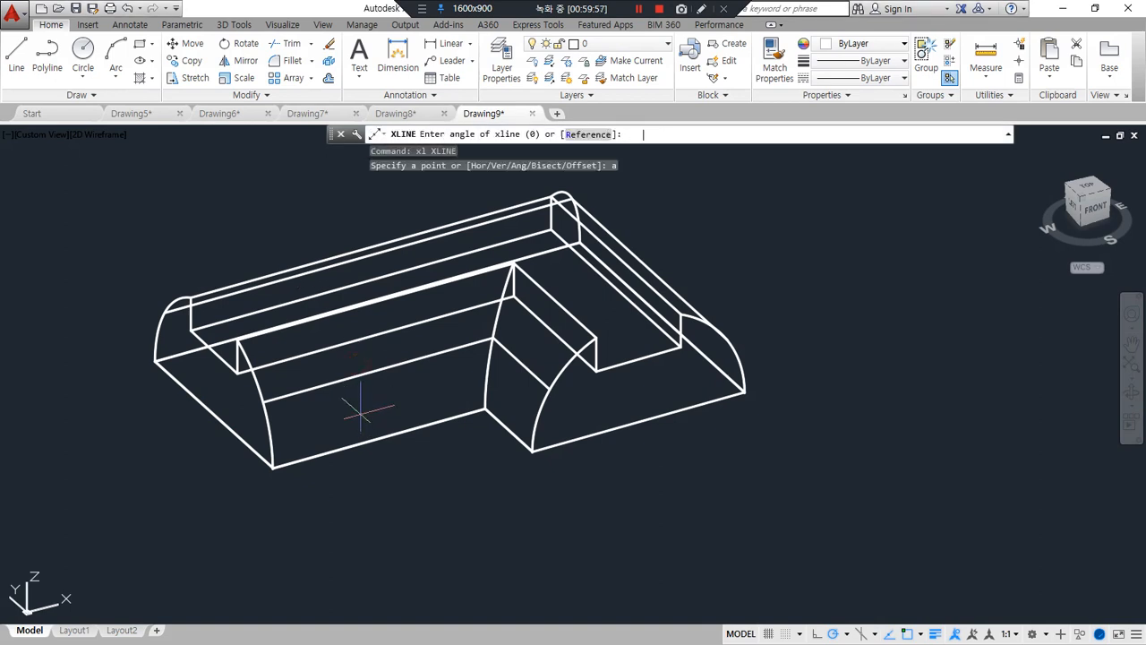
type("30")
key("Return")
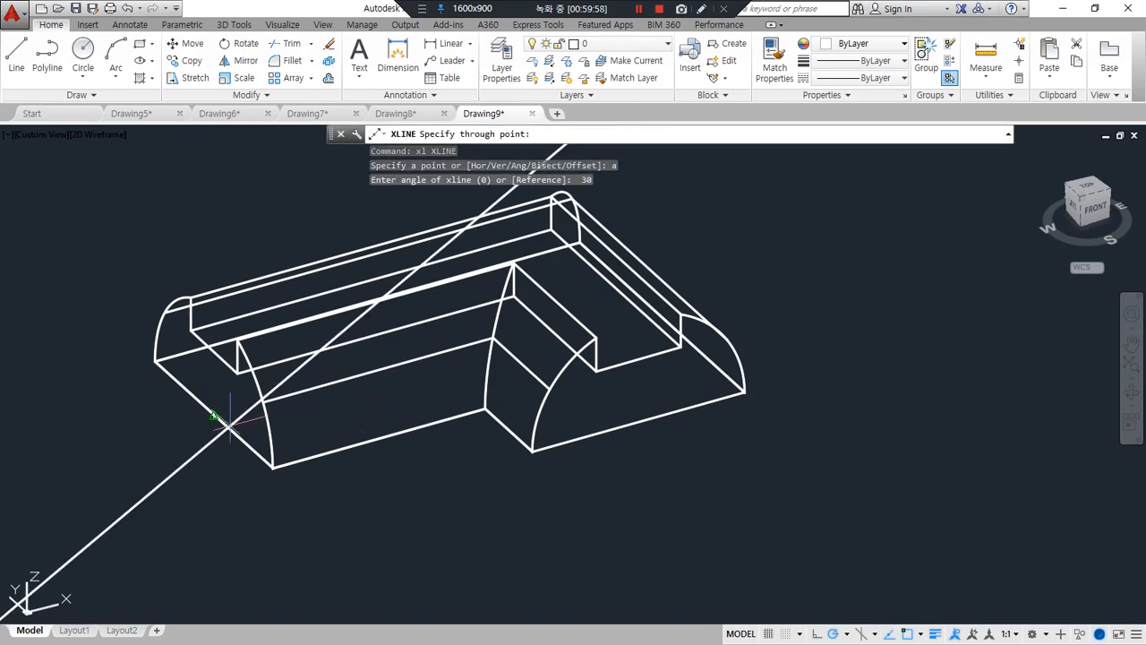
left_click(213, 417)
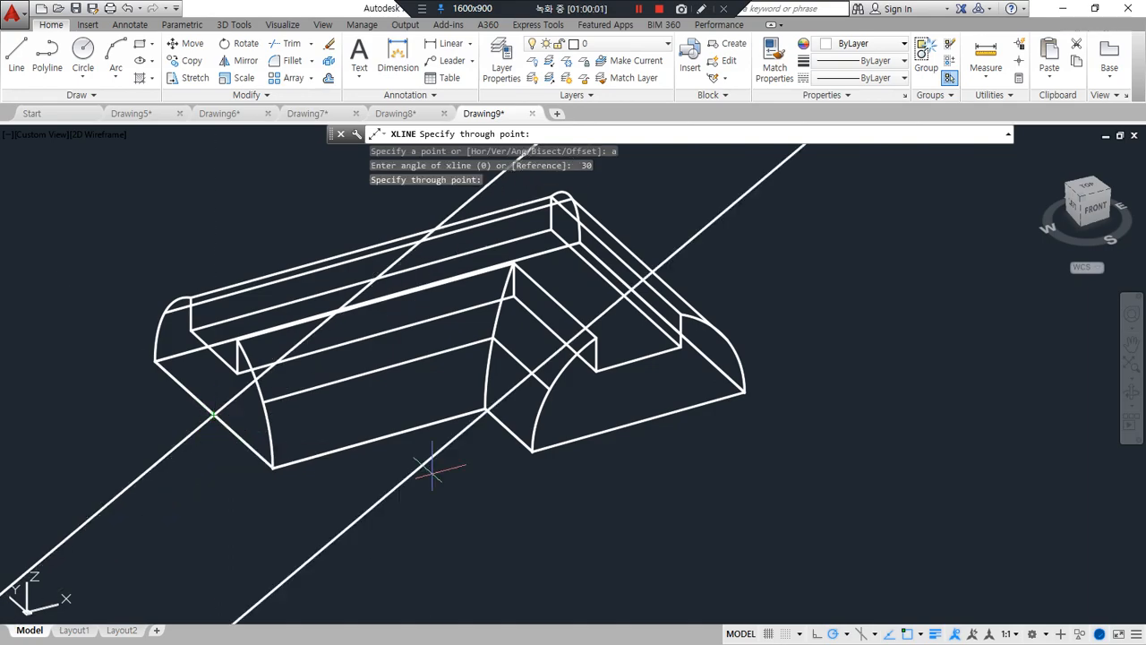
In the top view, offset the 30-degree construction line by 100 toward the inner corner of the L-shaped solid
middle_click_drag(435, 468, 689, 537, "shift")
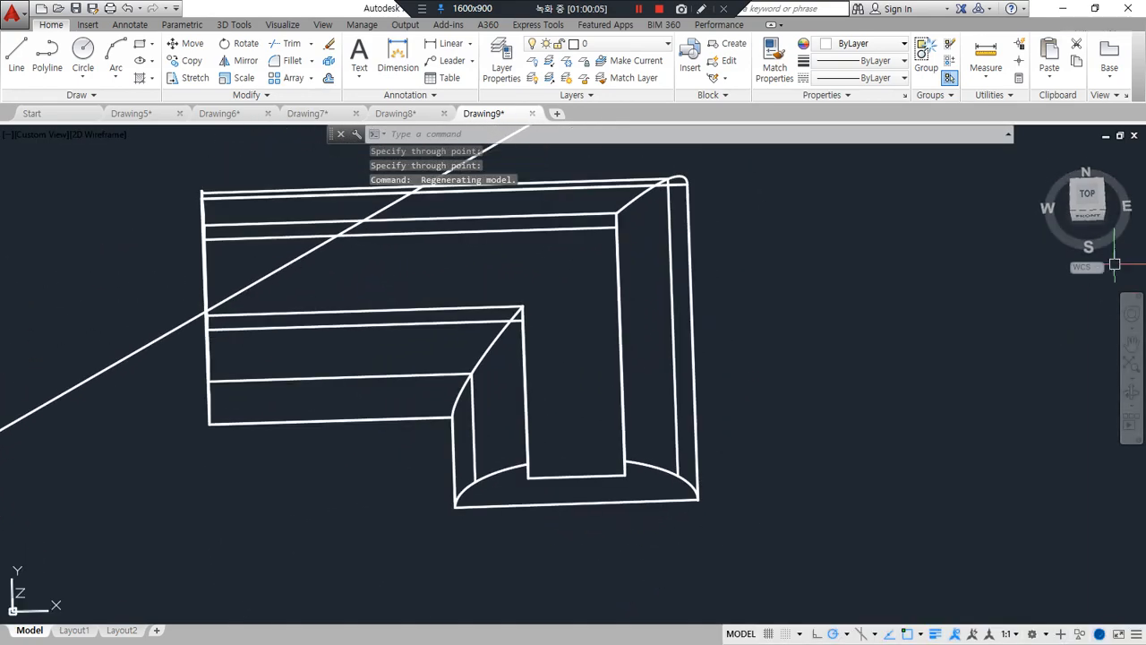
left_click(1086, 194)
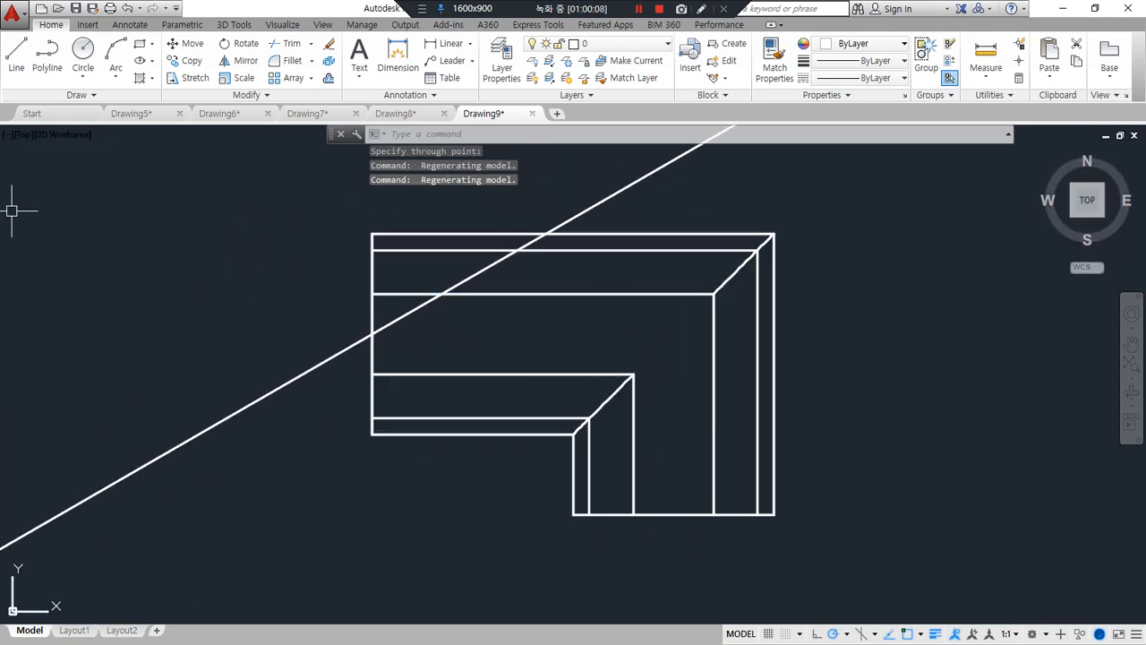
left_click(391, 543)
type("o")
key("Return")
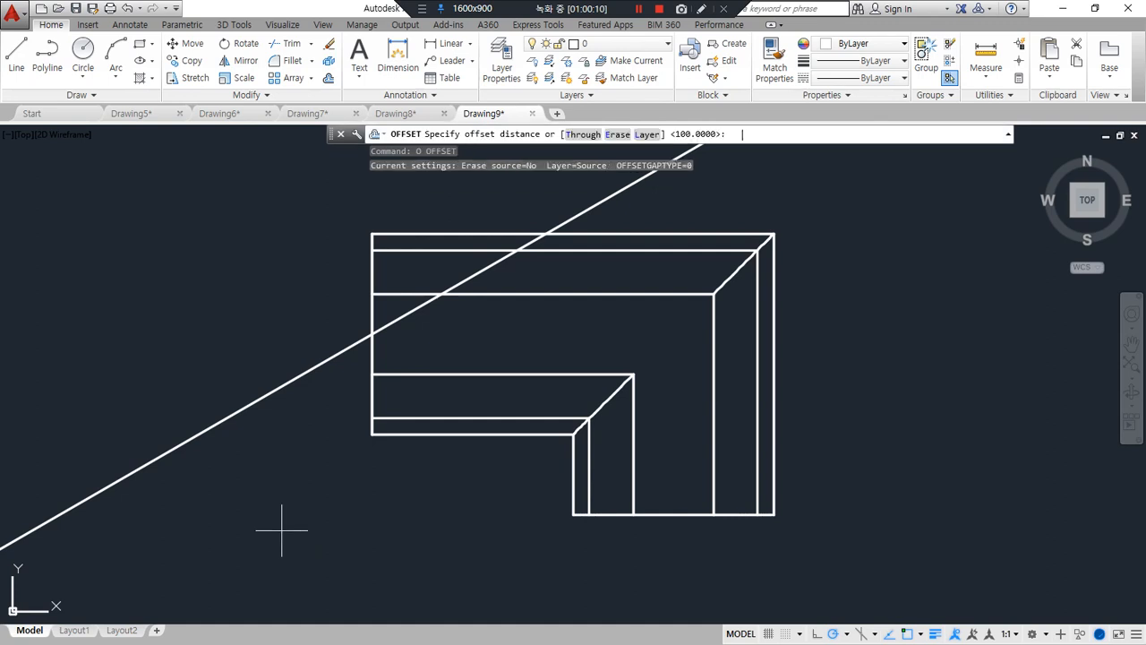
type("10")
key("Return")
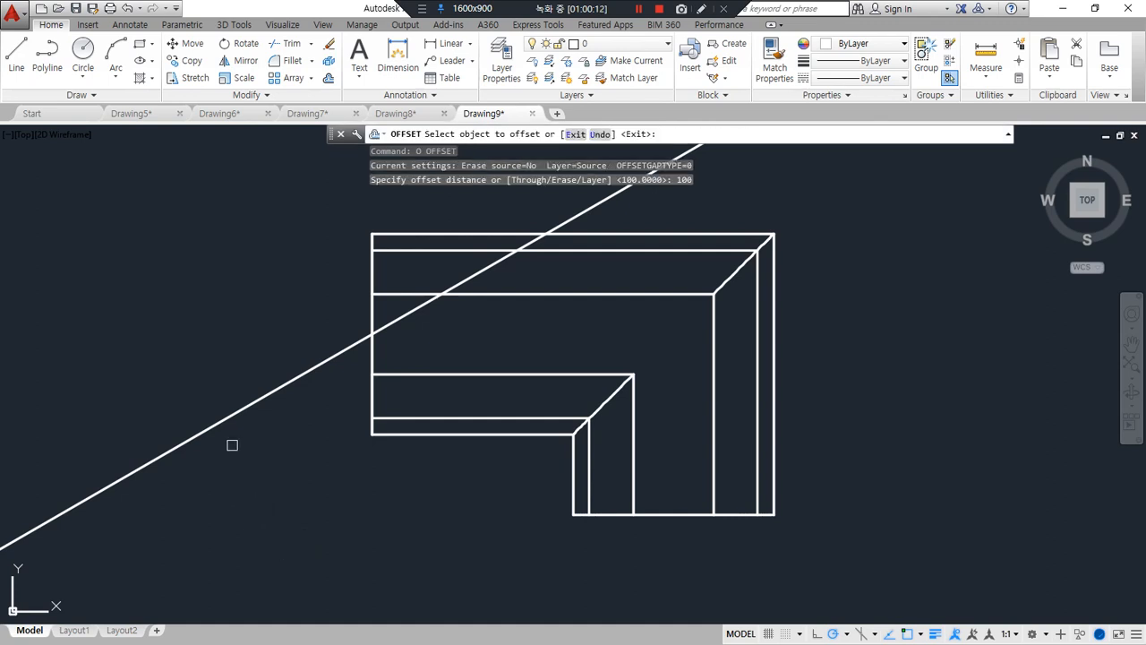
left_click(224, 415)
left_click(294, 505)
key("Return")
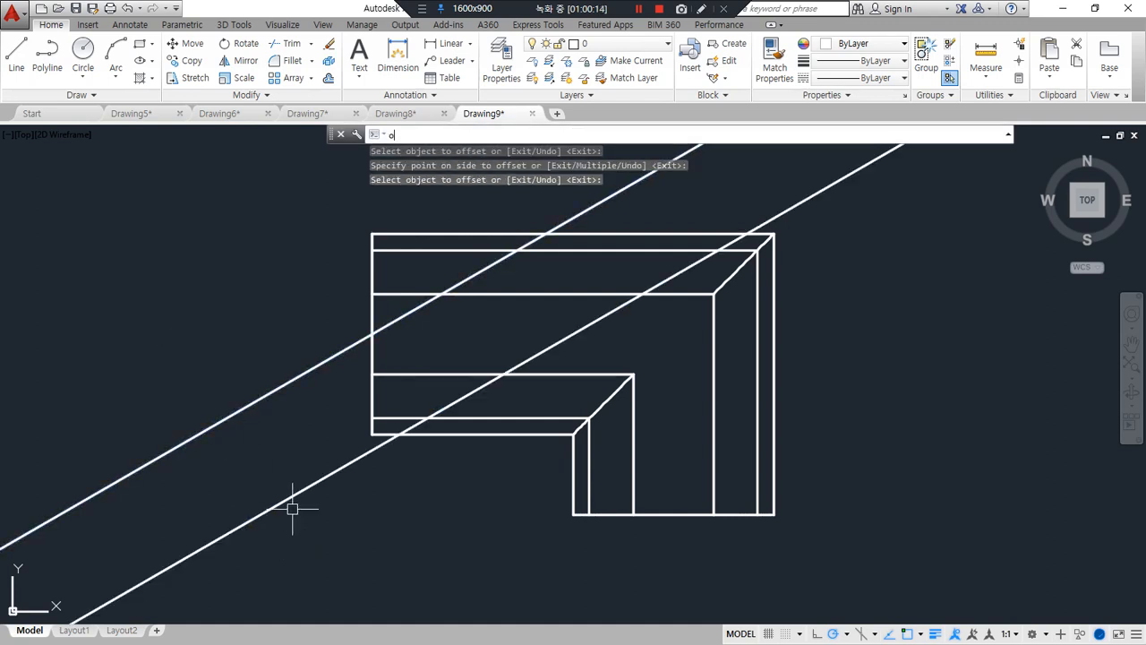
Offset the new 30-degree construction line by 120 toward the short leg of the solid
type("o")
key("Return")
type("12")
key("Return")
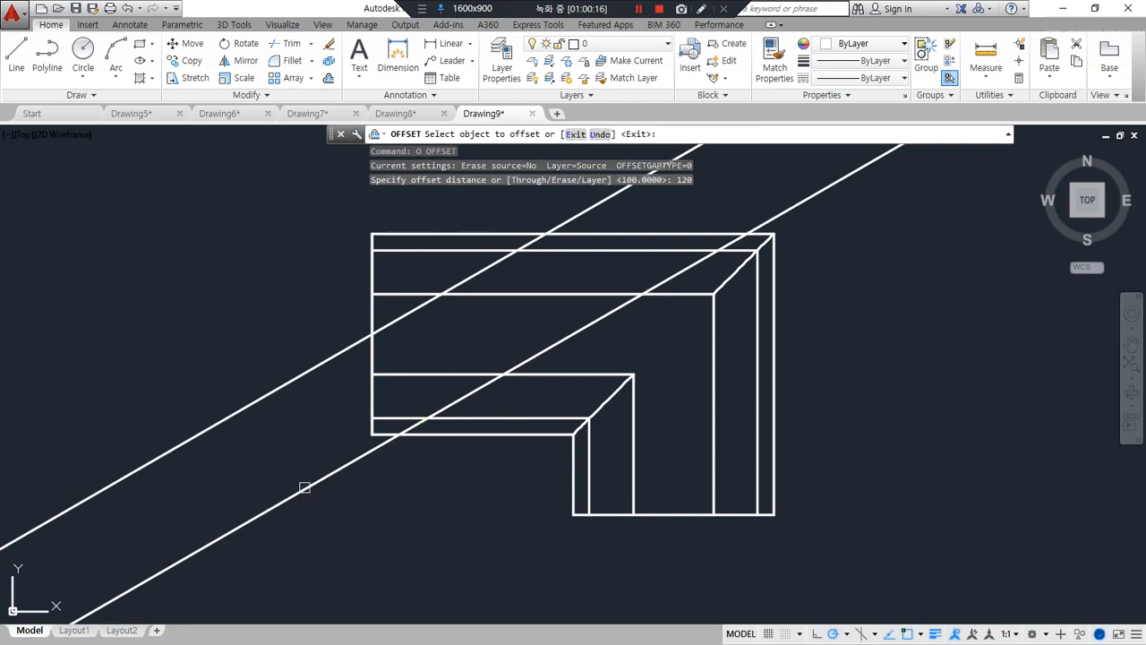
left_click(300, 488)
left_click(376, 538)
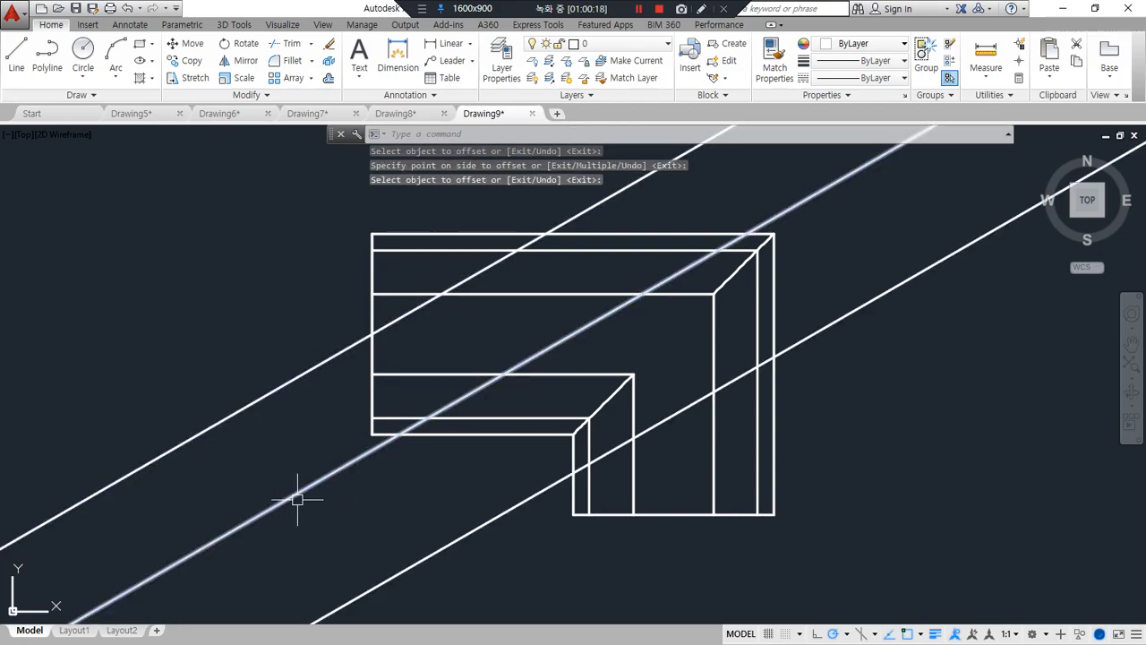
Delete the original 30-degree construction line through the midpoint of the long leg's end edge
middle_click_drag(296, 499, 310, 378, "shift")
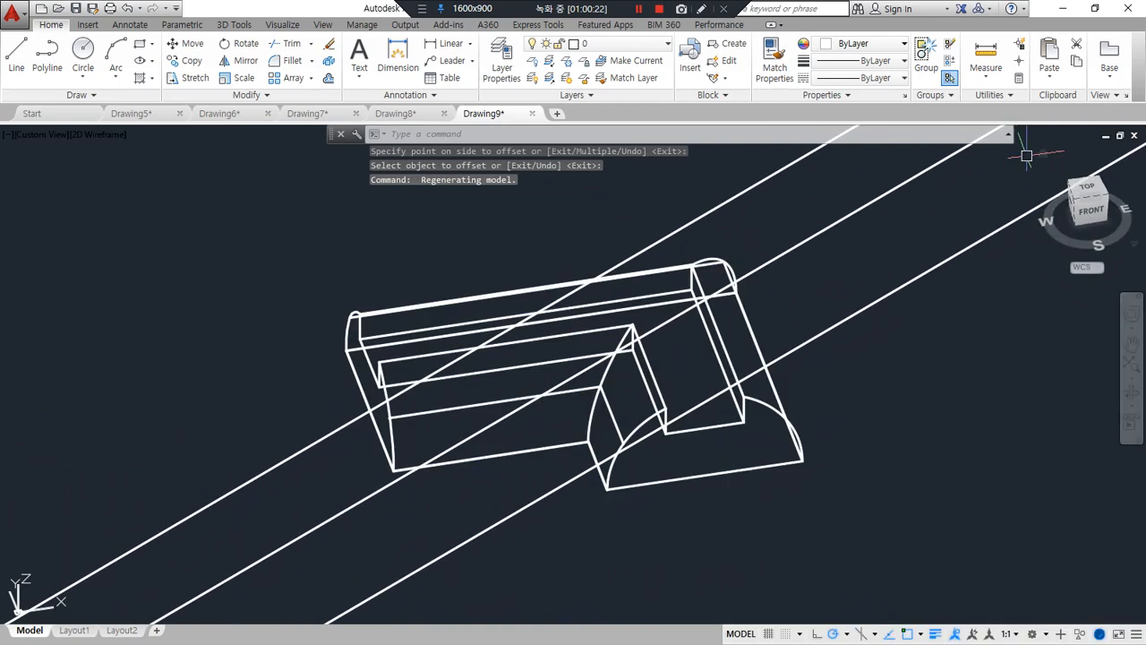
left_click(1085, 189)
left_click(194, 448)
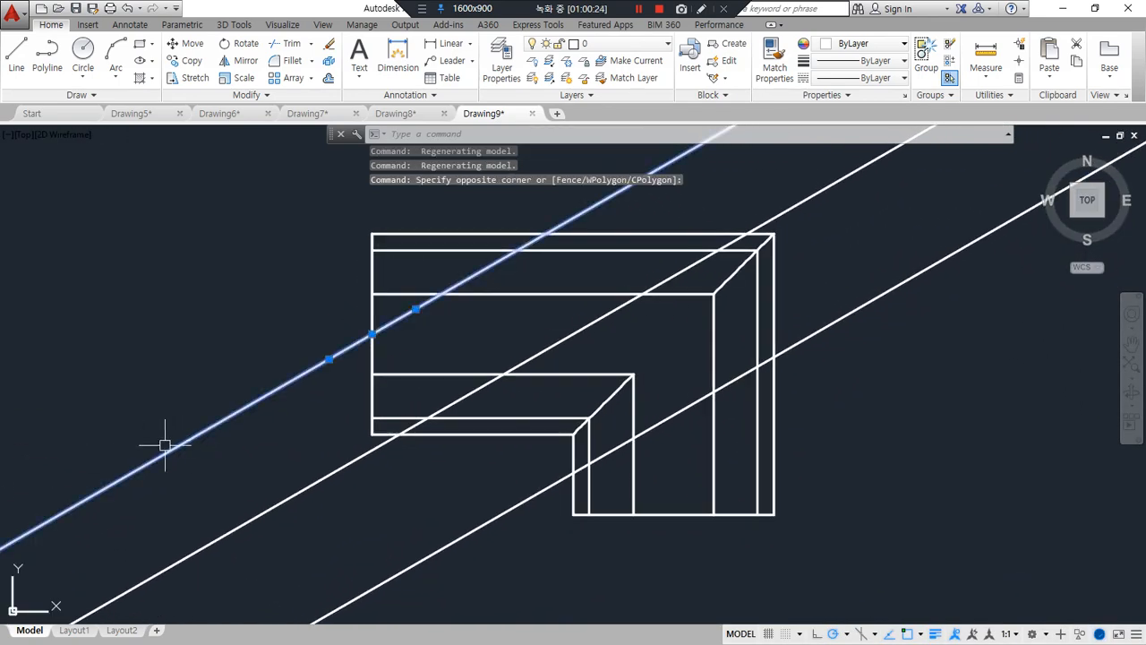
left_click(161, 448)
key("Delete")
Draw two lines across both parallel construction lines, one outside each side of the L-shaped solid
type("l")
key("Return")
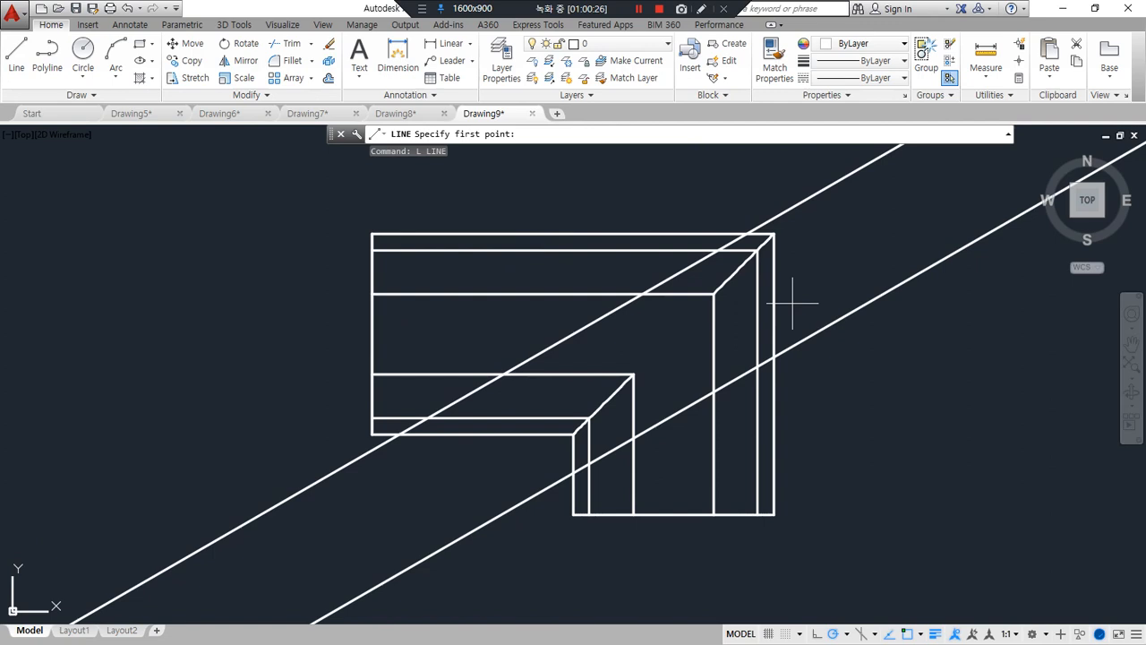
left_click(798, 176)
left_click(886, 336)
key("Return")
key("Return")
left_click(309, 455)
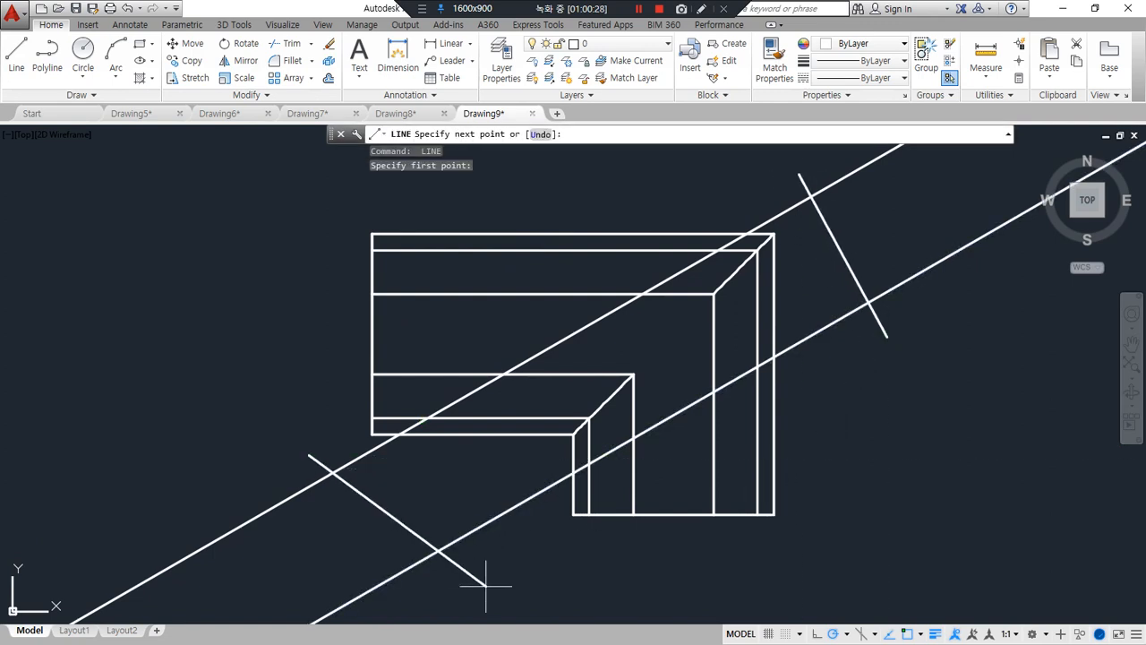
left_click(486, 586)
Fillet the four corners between the crossing lines and the 30-degree lines with radius 0 to form a closed quadrilateral
key("Return")
type("f")
key("Return")
left_click(470, 534)
left_click(404, 525)
key("Return")
left_click(379, 506)
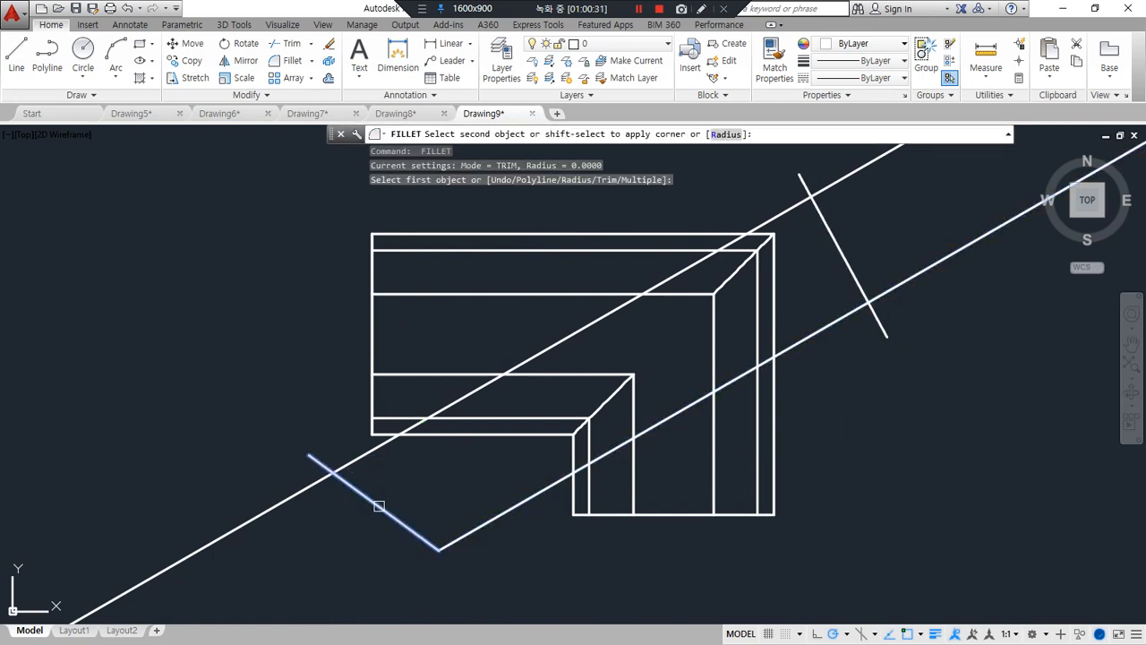
left_click(342, 452)
key("Return")
left_click(818, 210)
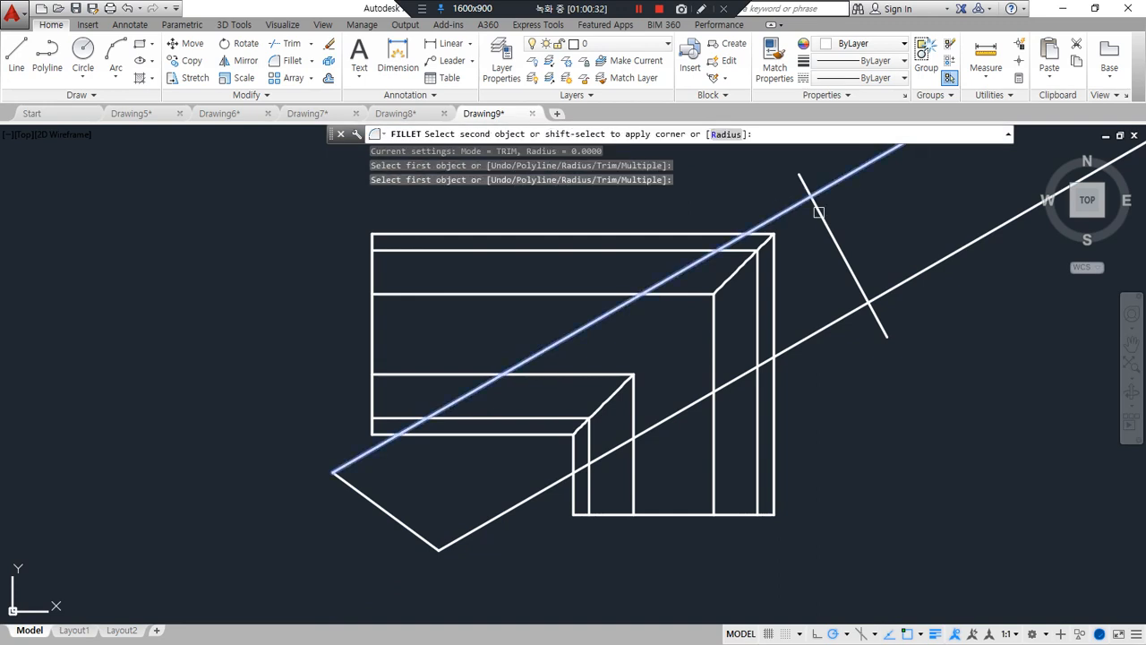
left_click(837, 240)
key("Return")
left_click(839, 247)
left_click(840, 314)
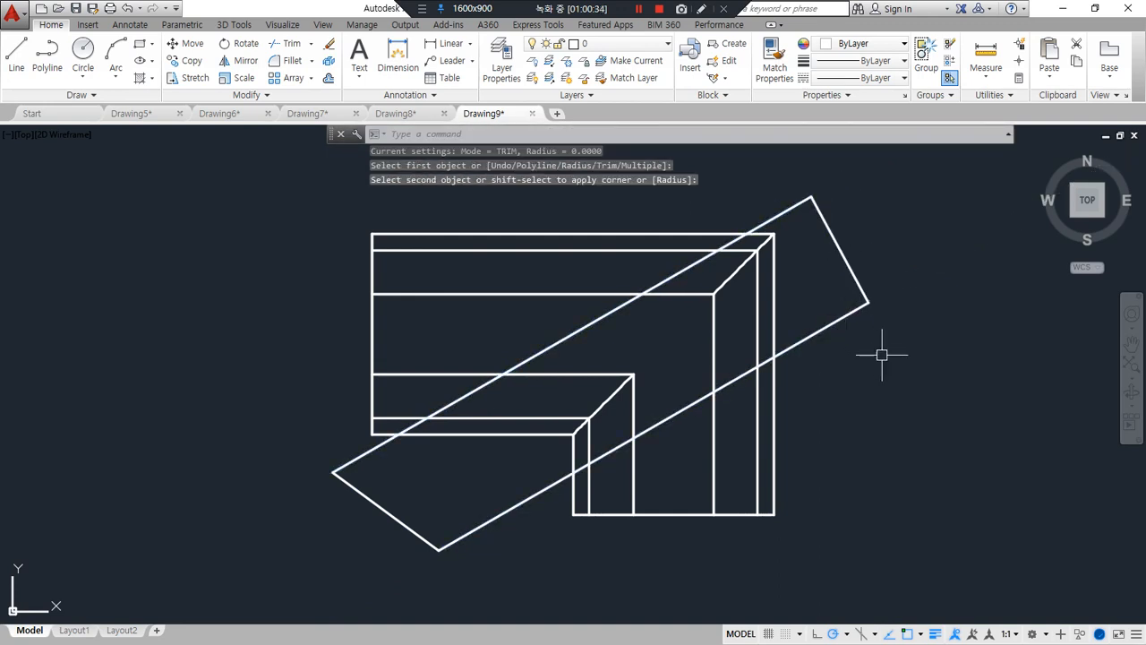
Join the four edges of the 30-degree quadrilateral into one closed polyline
type("j")
key("Return")
left_click(970, 358)
left_click(848, 260)
left_click(376, 477)
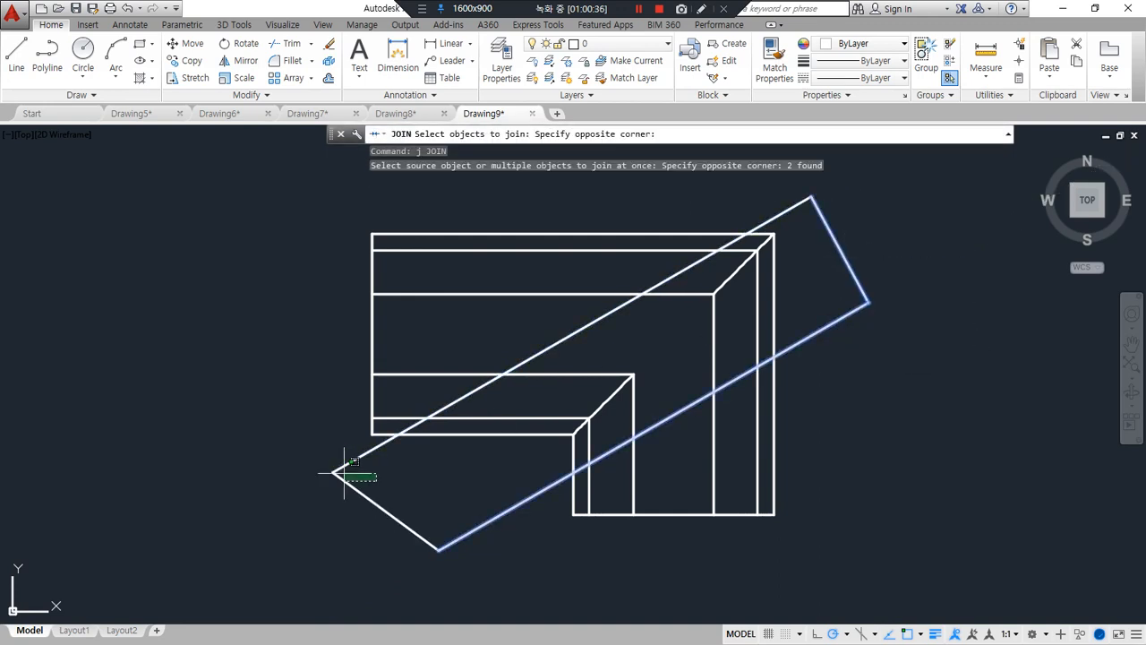
left_click(298, 471)
key("Return")
Move the closed 30-degree outline 30 upward along the Z axis
middle_click_drag(458, 460, 473, 364, "shift")
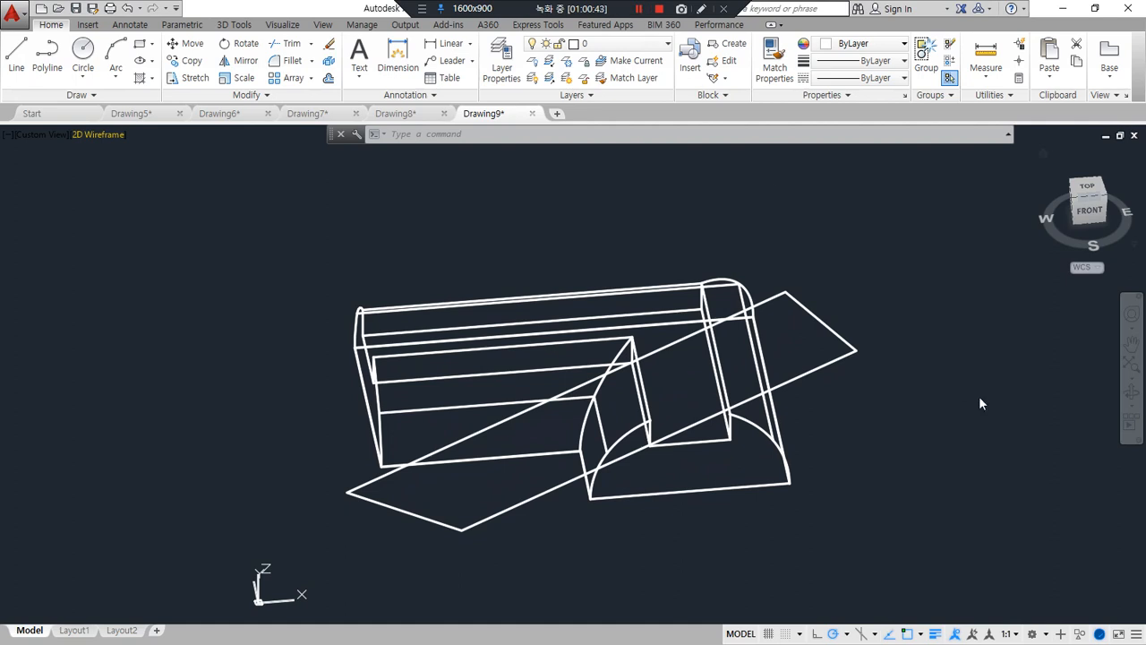
type("m")
key("Return")
left_click(495, 517)
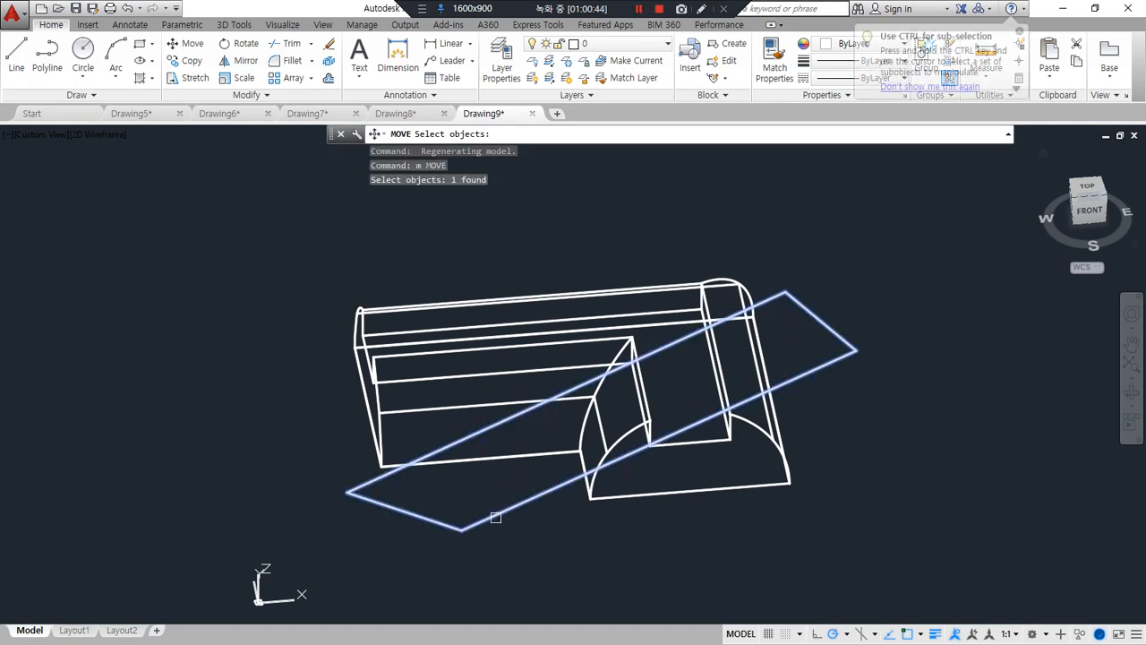
key("Return")
left_click(460, 528)
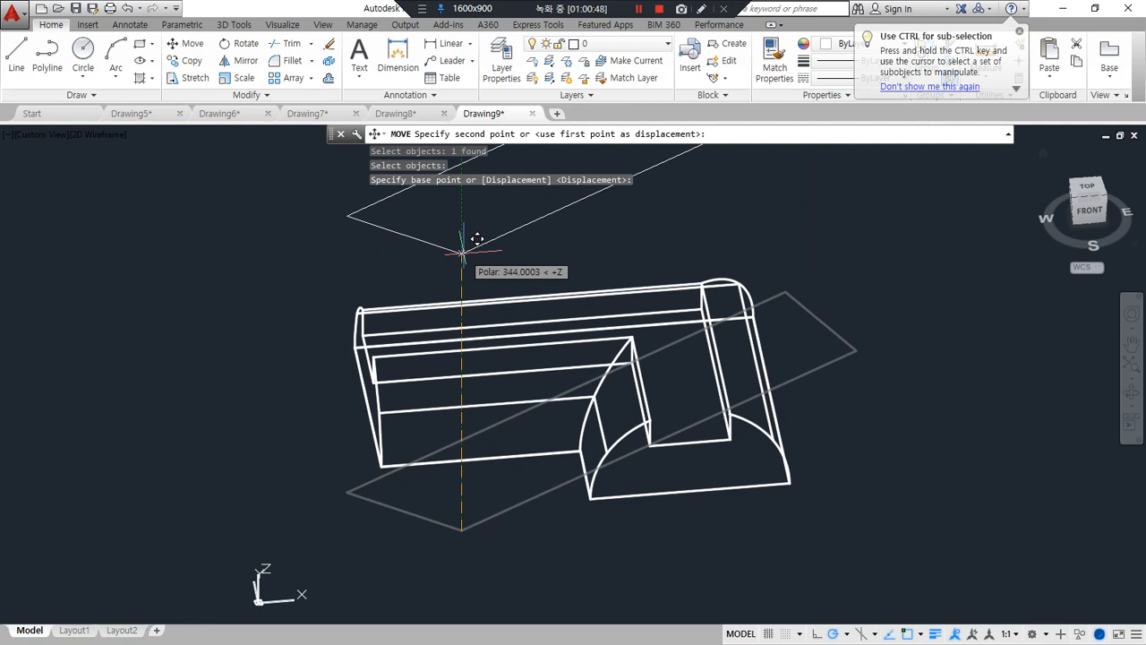
type("30")
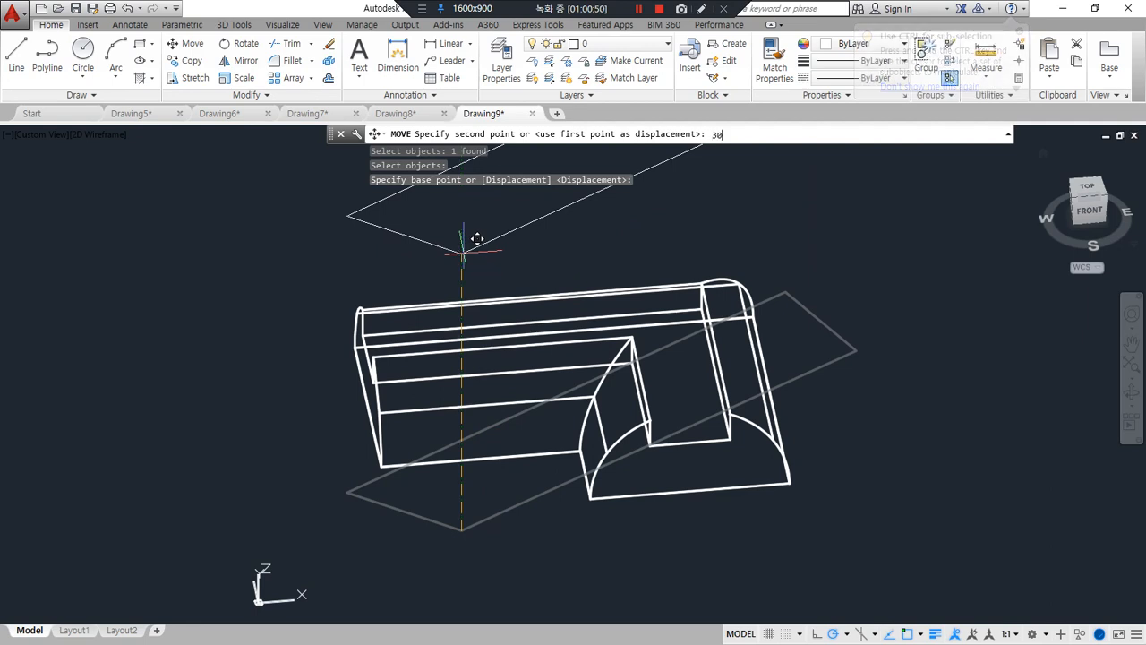
key("Return")
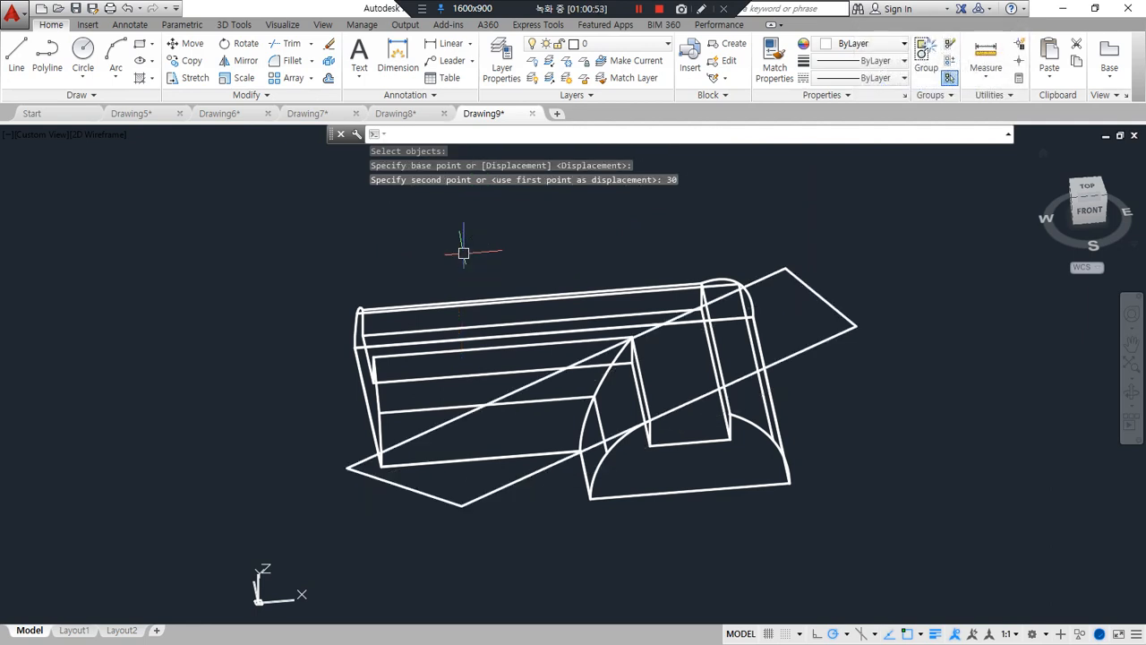
Extrude the raised 30-degree outline upward to a height beyond the top of the L-shaped solid
middle_click_drag(463, 534, 474, 484, "shift")
type("ext")
key("Return")
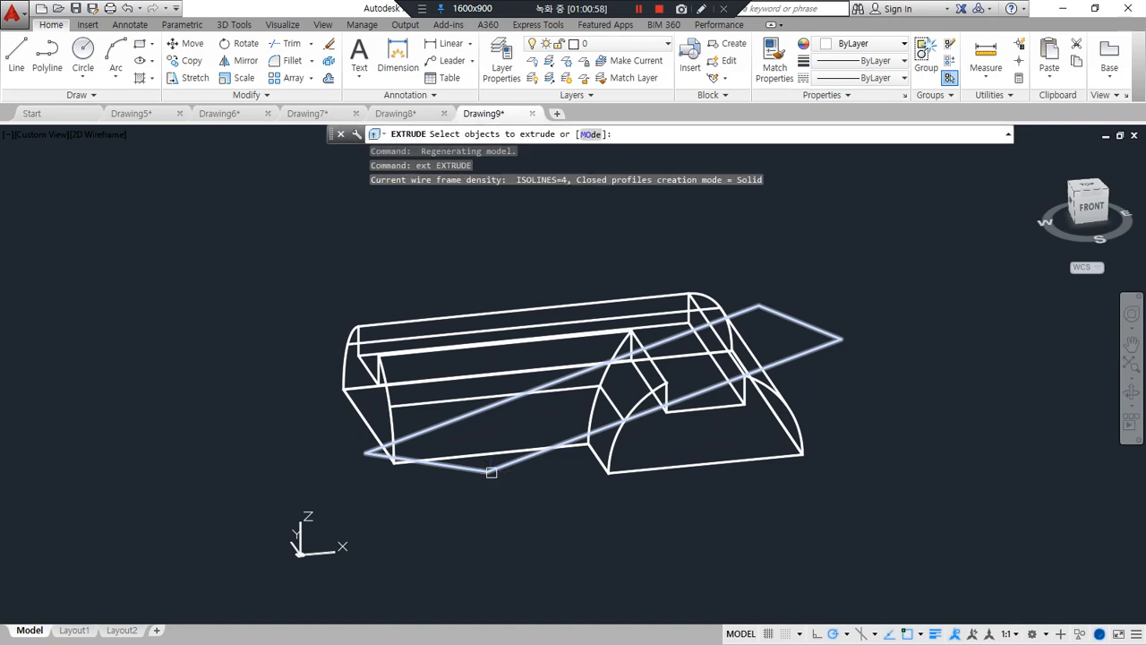
left_click(486, 469)
key("Return")
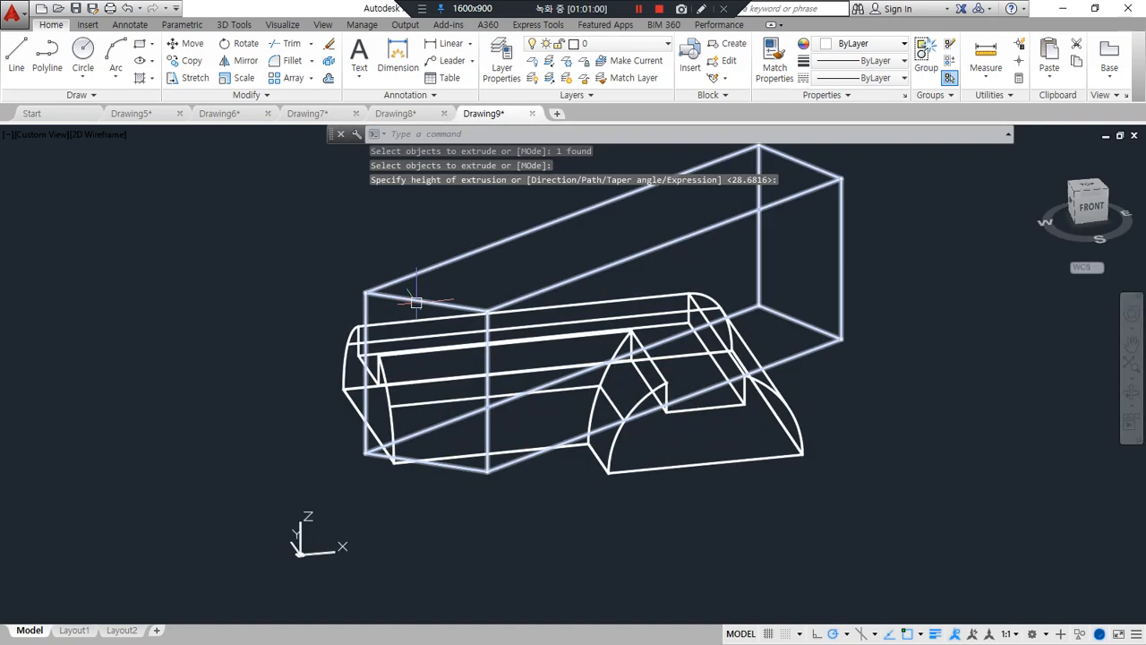
Subtract the extruded 30-degree block from the L-shaped half-round solid to cut the diagonal slot
middle_click_drag(412, 294, 434, 435, "shift")
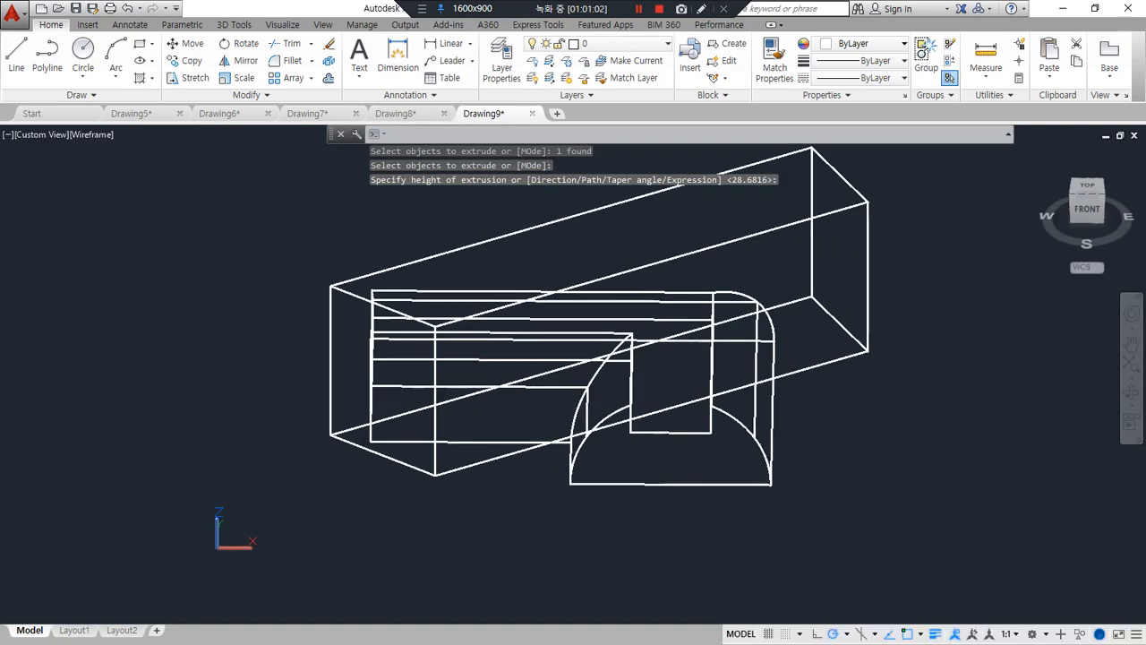
type("su")
key("Return")
left_click(749, 446)
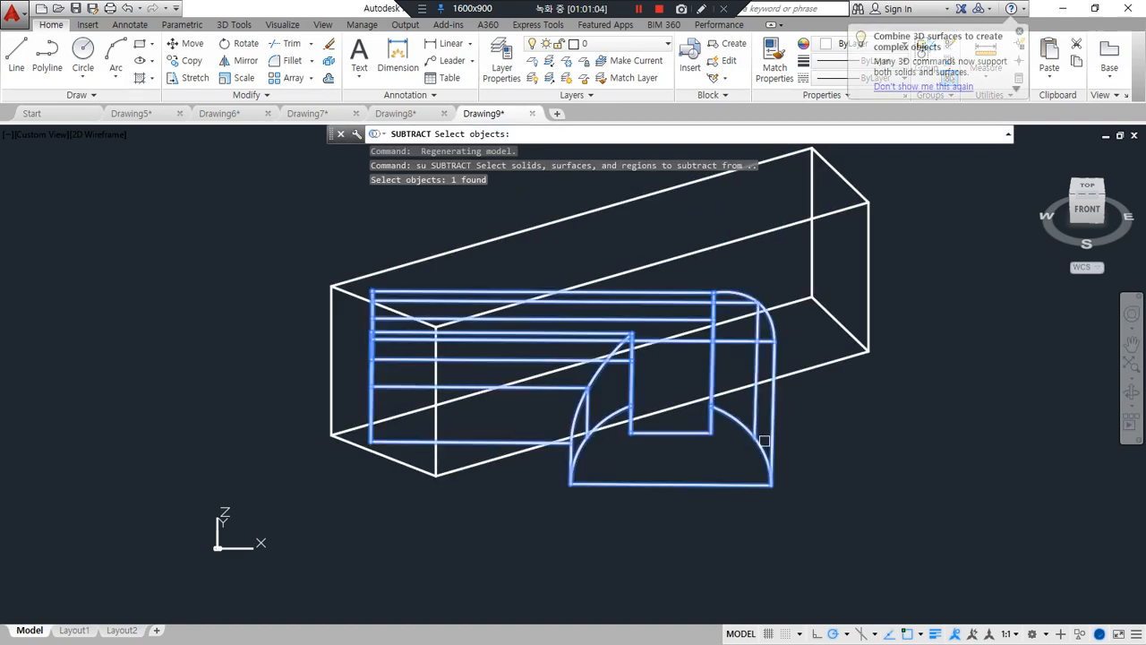
key("Return")
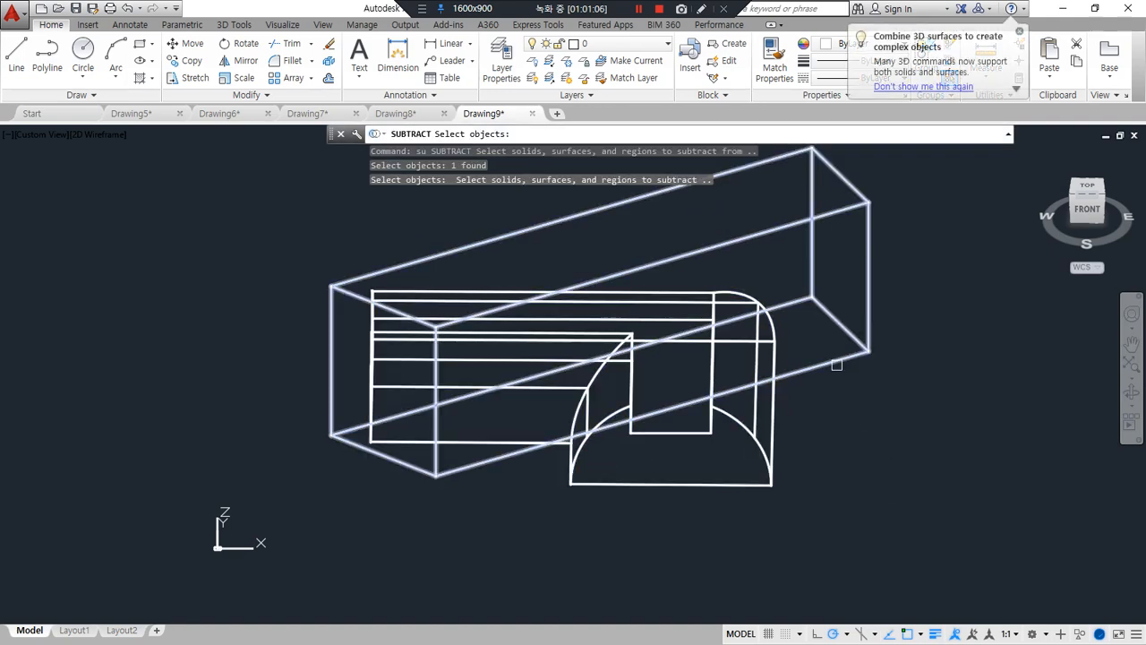
left_click(835, 363)
key("Return")
Set the visual style of the slotted L-shaped solid to Shades of Gray
middle_click_drag(378, 459, 451, 504, "shift")
type("sha")
key("Return")
type("g")
key("Return")
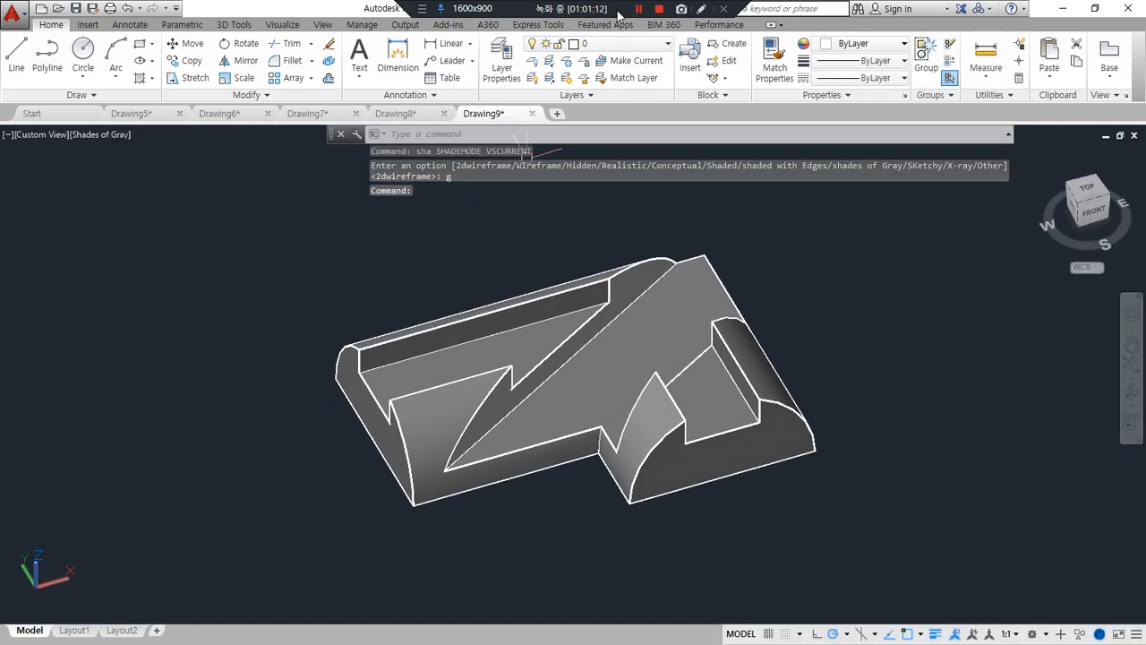
Create a new blank drawing
key("ctrl+n")
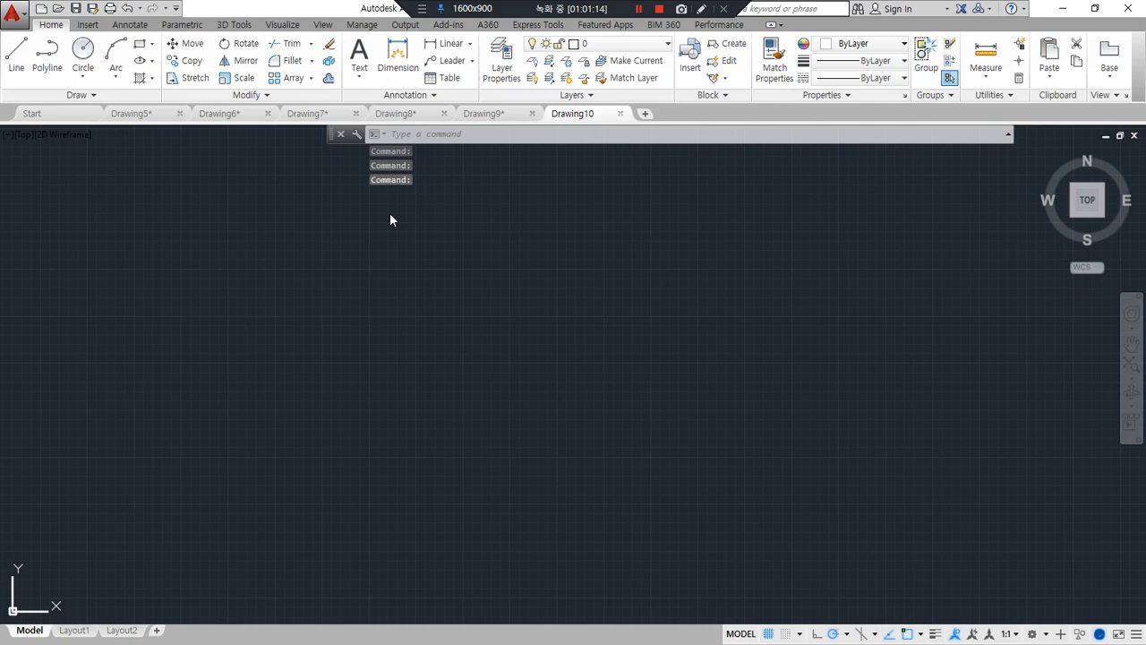
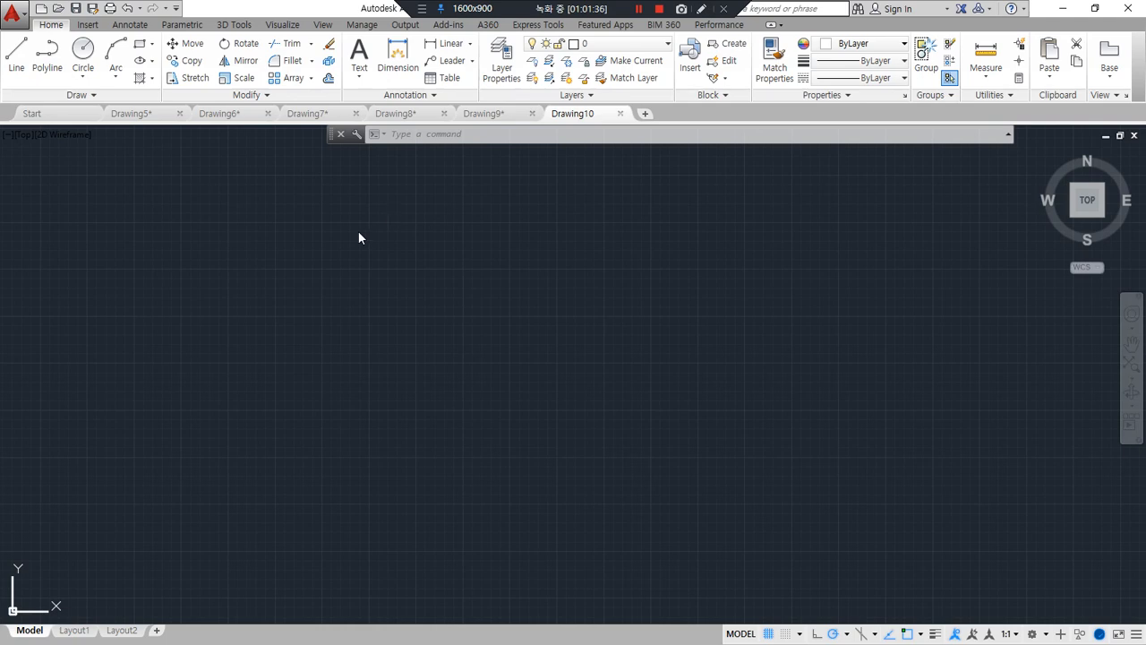
Define a new UCS by three points in an isometric view, with X along world X and Y pointing vertically upward
scroll(362, 388, "down", 2)
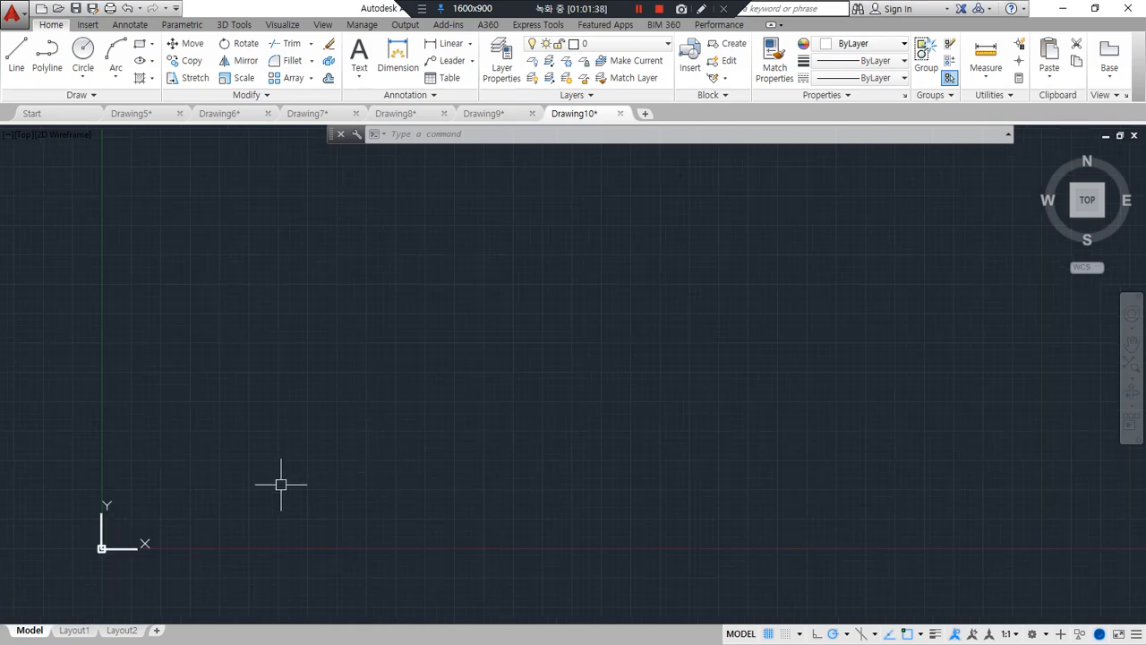
middle_click_drag(282, 484, 334, 402, "shift")
middle_click_drag(71, 589, 205, 439)
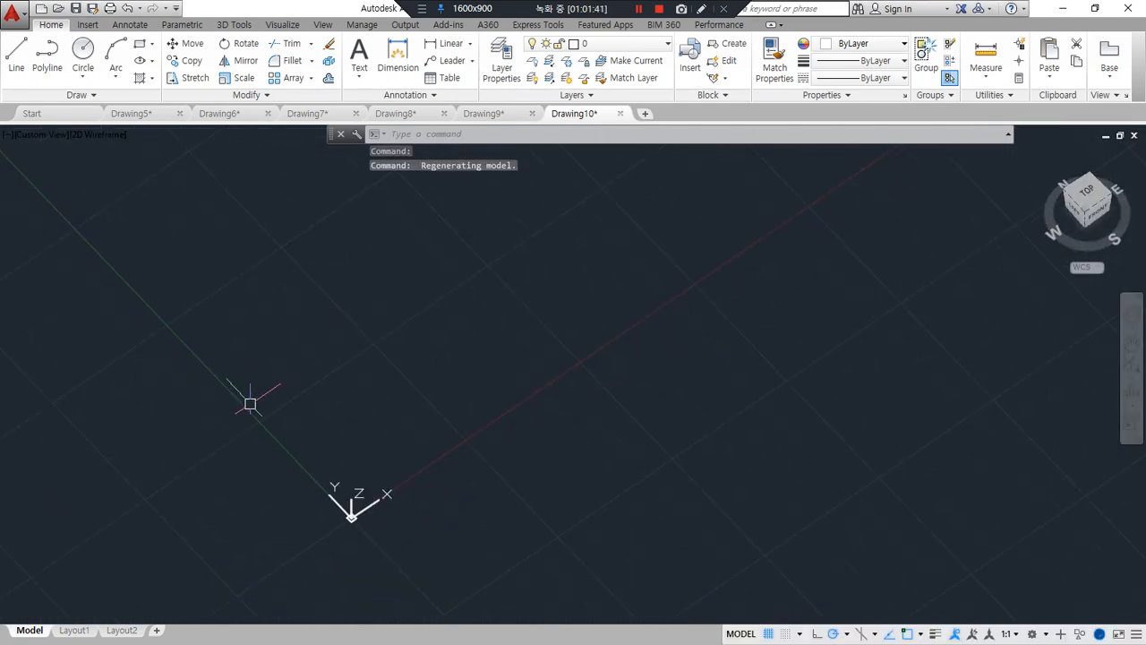
scroll(349, 541, "down", 2)
type("ucs")
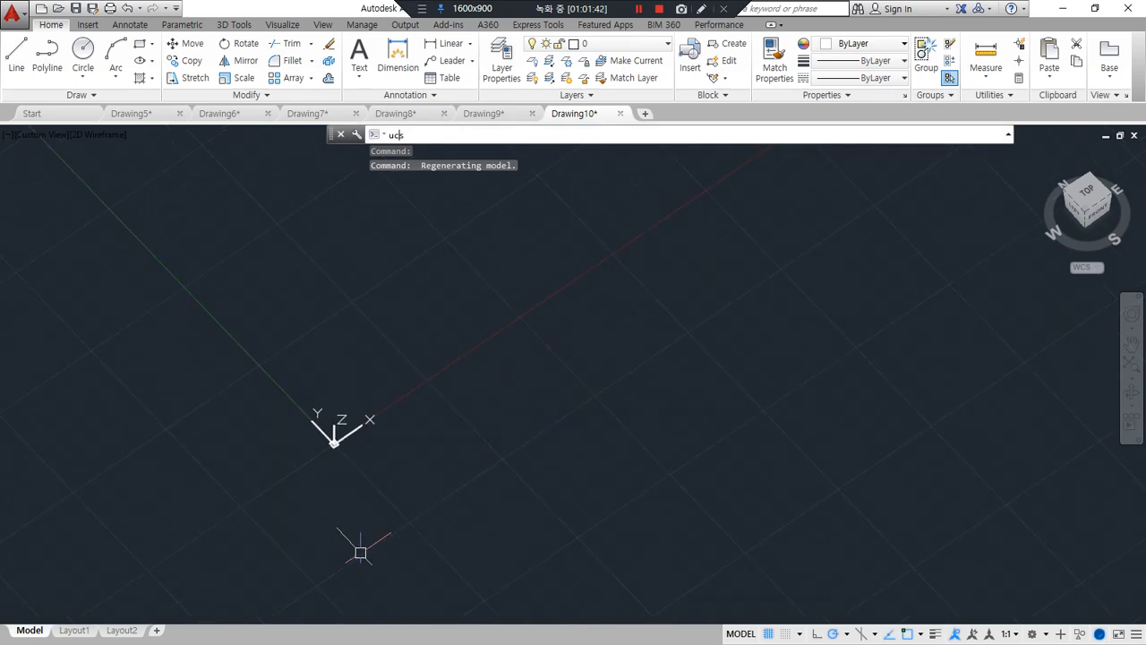
key("Return")
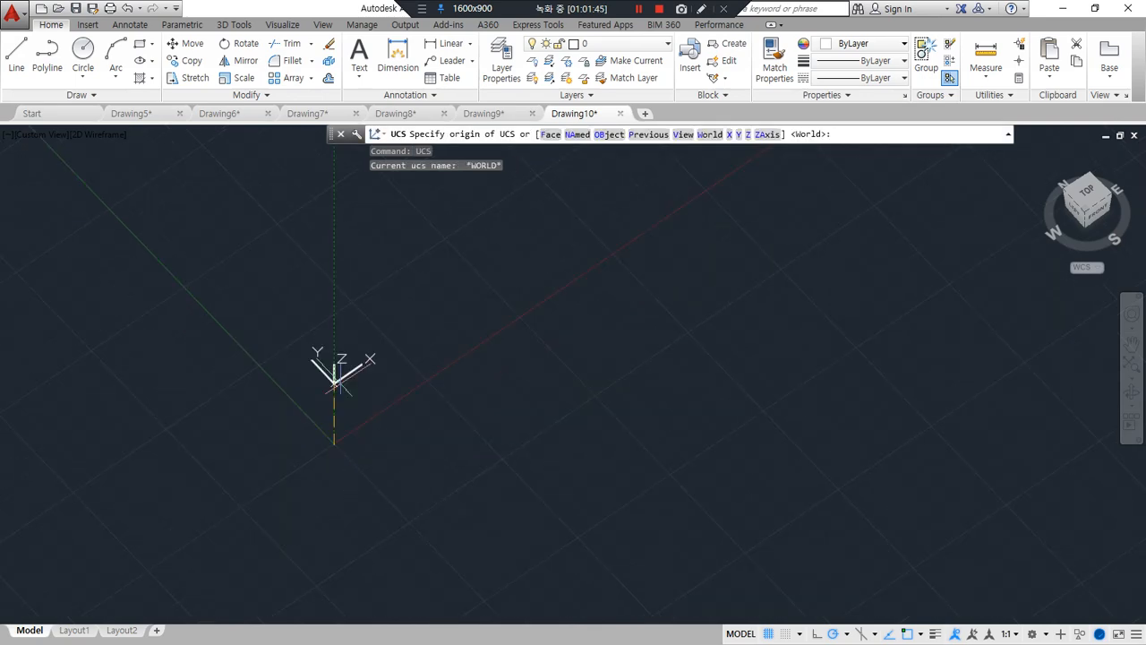
left_click(374, 349)
key("F8")
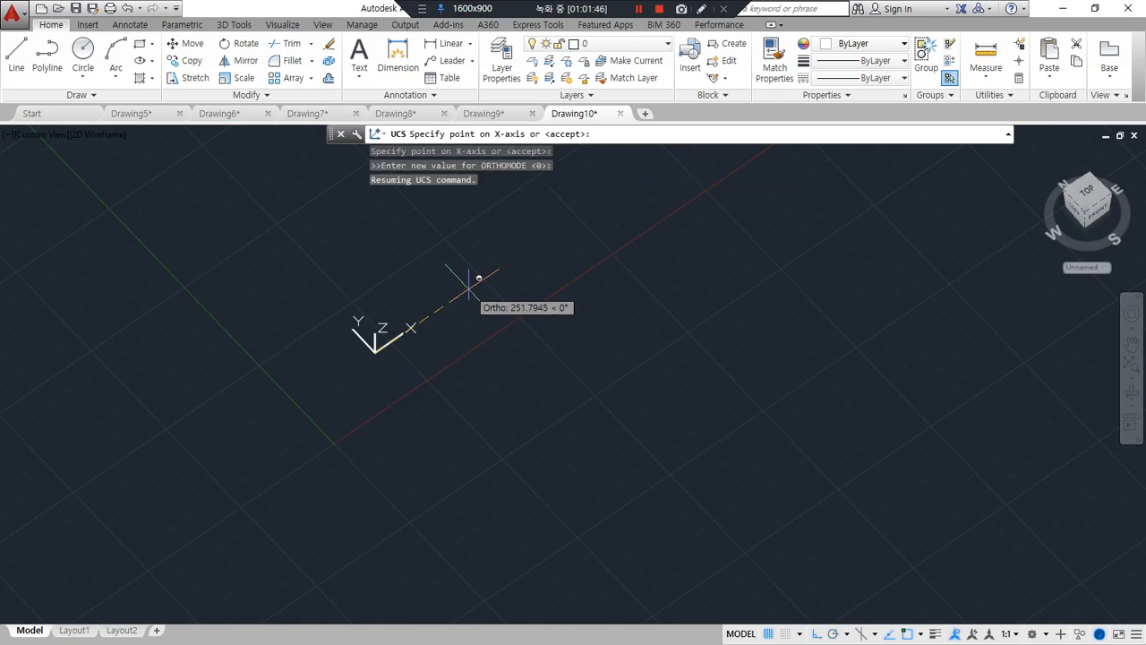
left_click(468, 284)
left_click(382, 272)
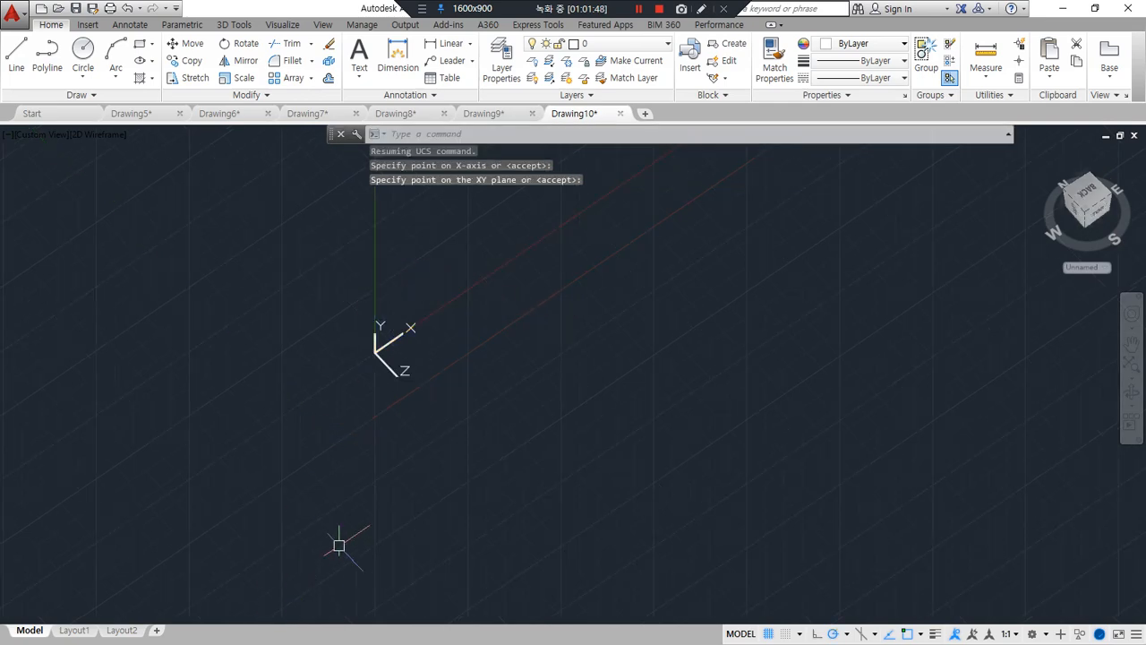
left_click_drag(371, 361, 479, 290)
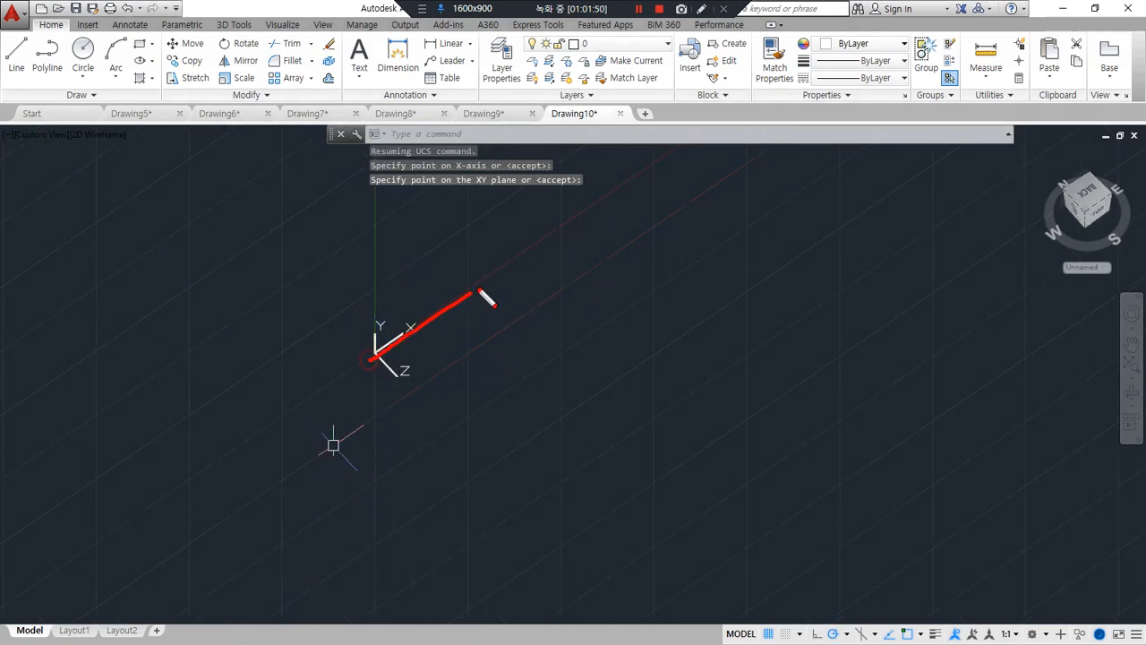
left_click_drag(371, 358, 355, 221)
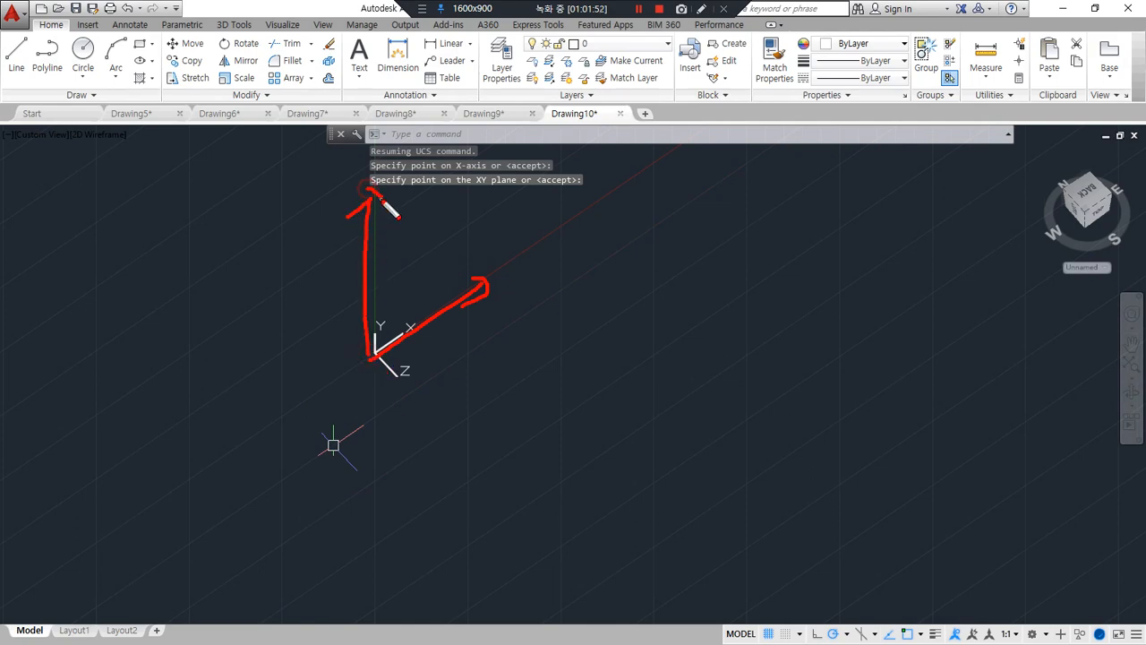
key("Escape")
scroll(379, 340, "up", 7)
middle_click_drag(390, 363, 318, 438)
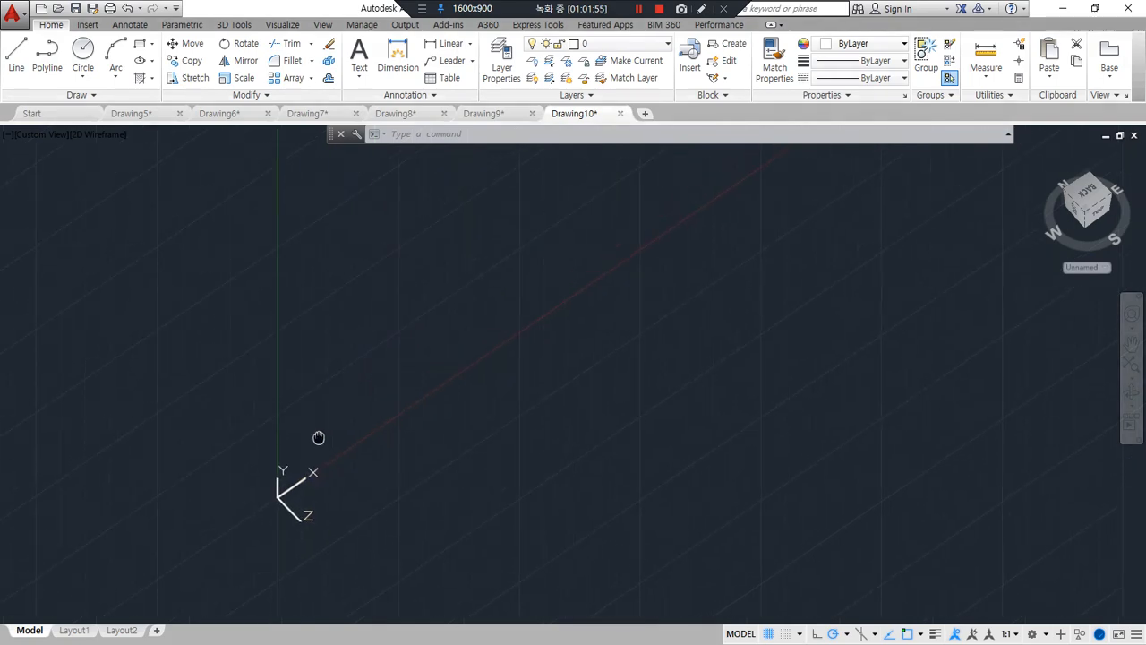
type("l")
key("Return")
left_click(313, 461)
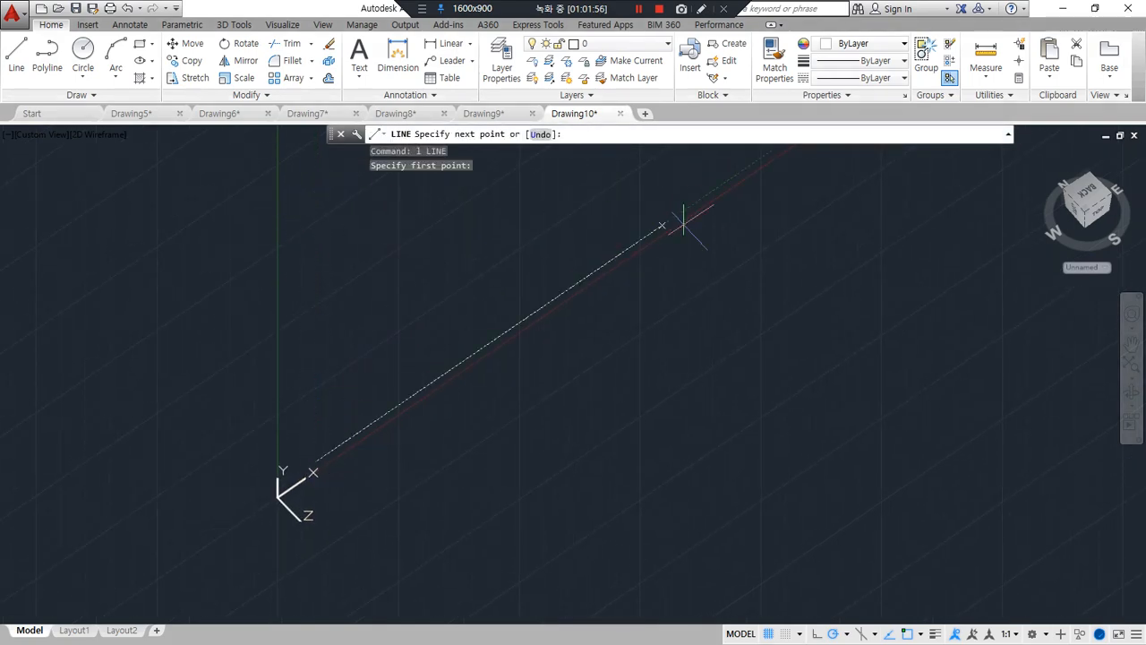
key("Escape")
Switch to the Front view and rotate it so the X axis is horizontal and Y points up
left_click(1098, 216)
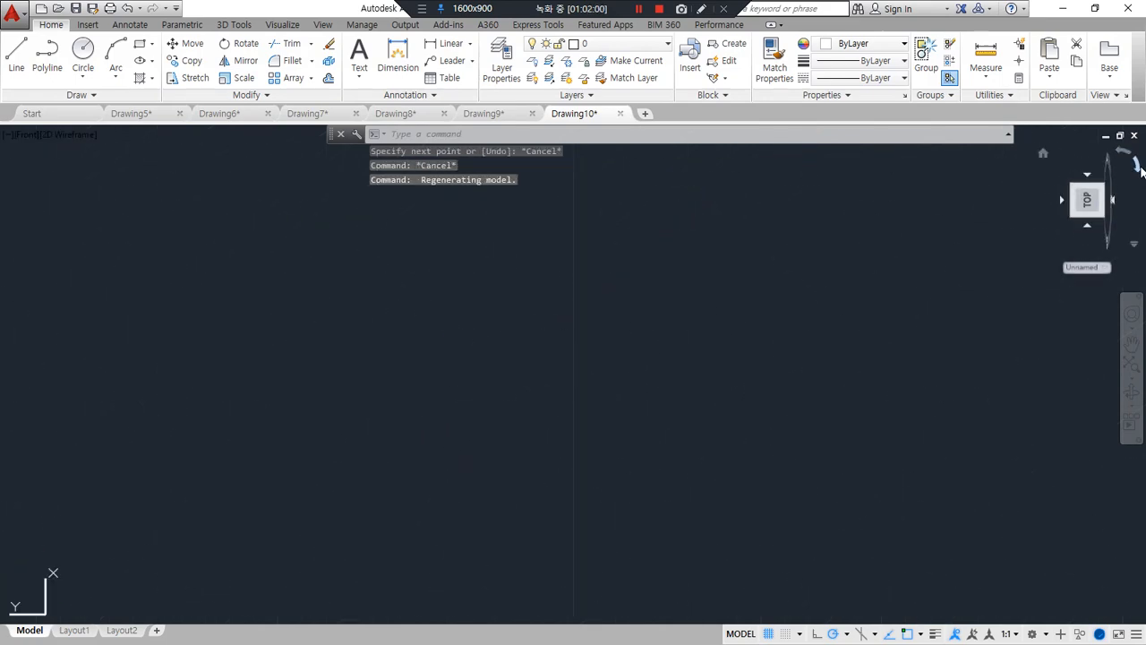
left_click(1137, 165)
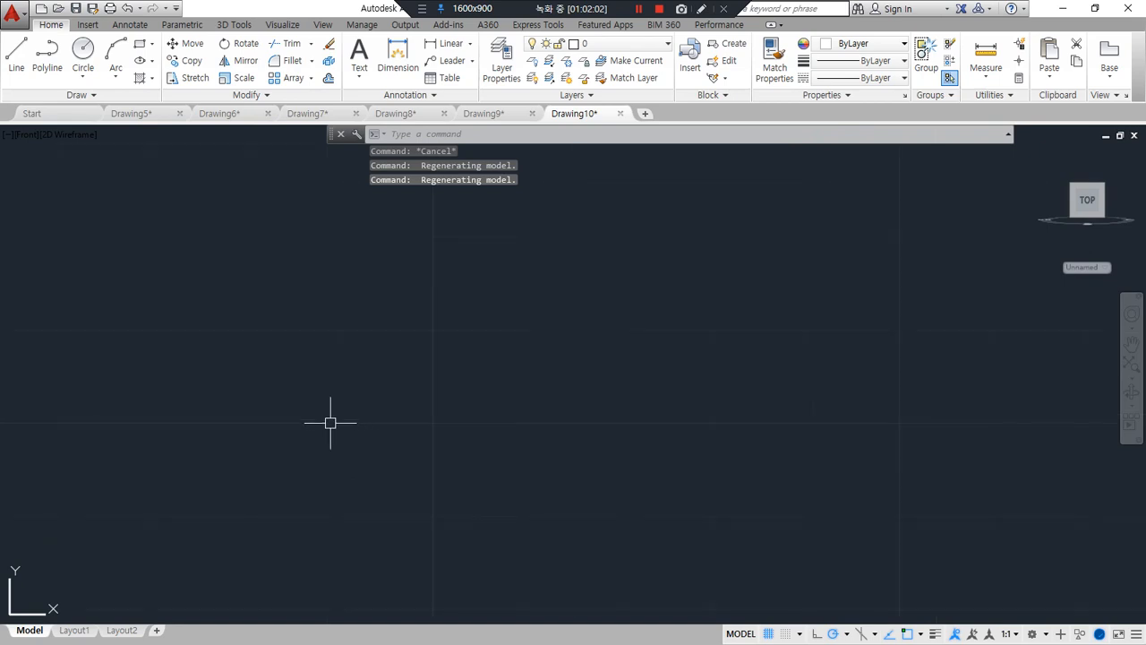
mouse_move(700, 380)
middle_mouse_down()
mouse_move(609, 392)
mouse_move(481, 448)
middle_mouse_up()
Draw a vertical axis line about 181 units long, just beside the Y axis and above the X axis
type("1")
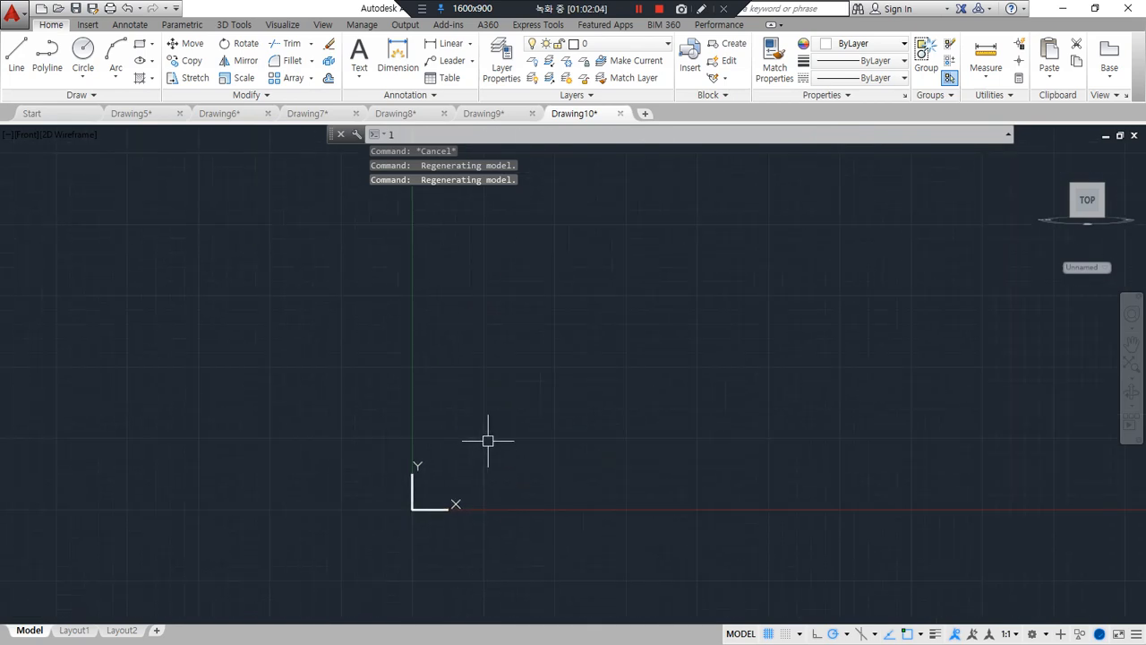
key("Return")
left_click(503, 471)
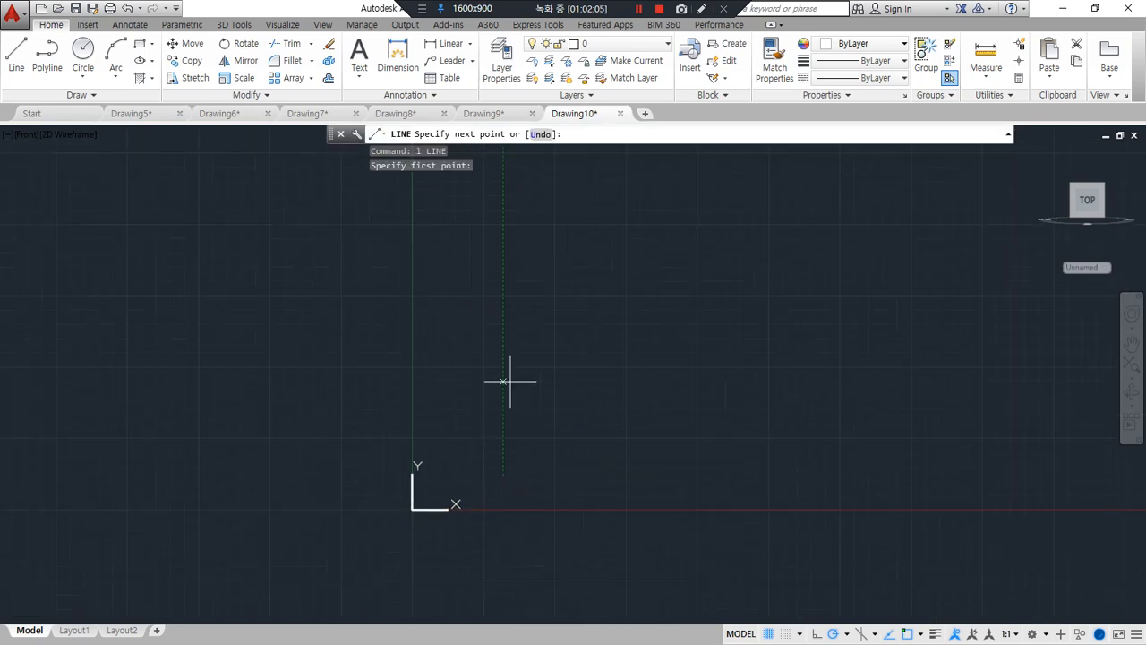
left_click(502, 215)
key("Return")
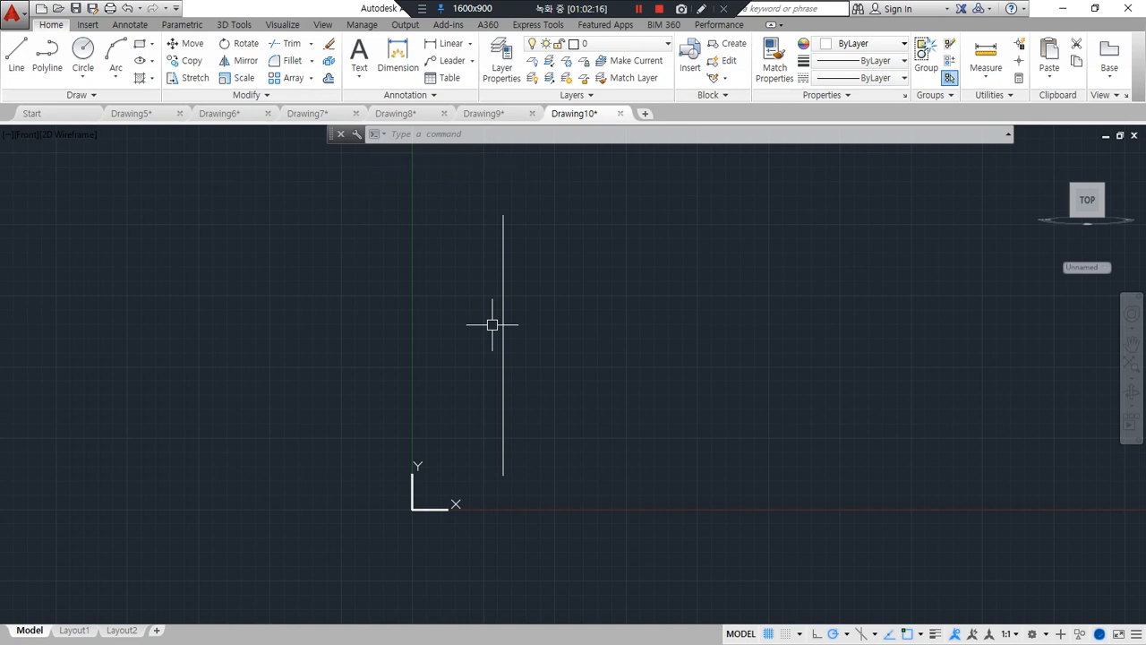
Draw a 50-unit horizontal line rightward across the axis line near its lower end, continuing 100 units straight up
scroll(652, 466, "up", 5)
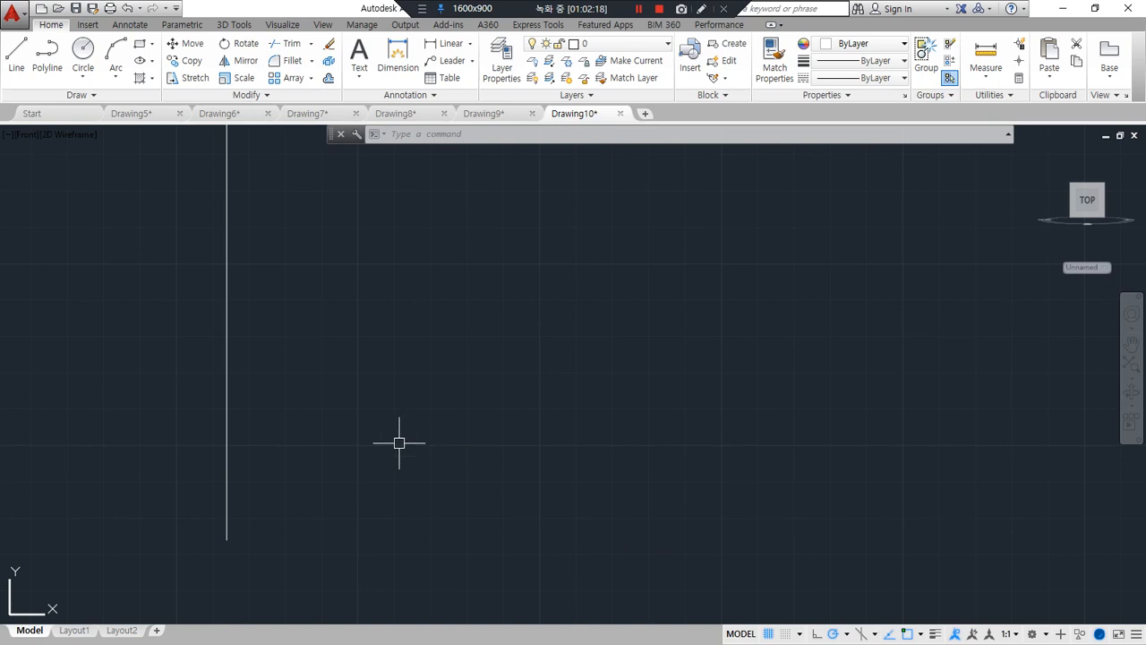
type("l")
key("Return")
left_click(226, 505)
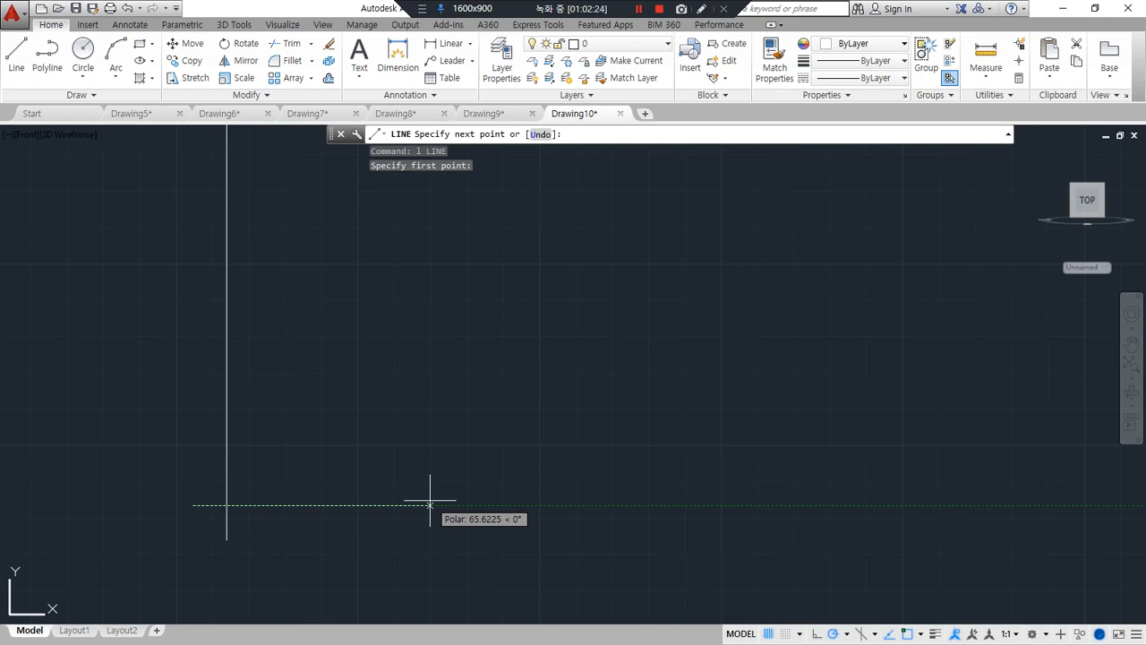
type("50")
key("Return")
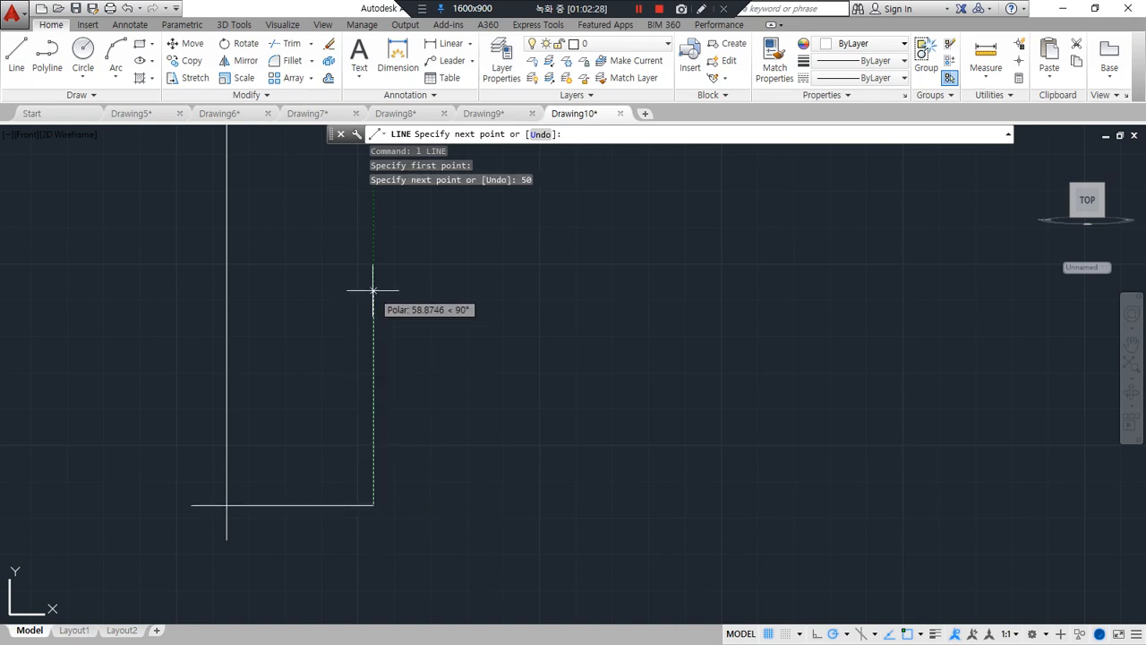
type("1")
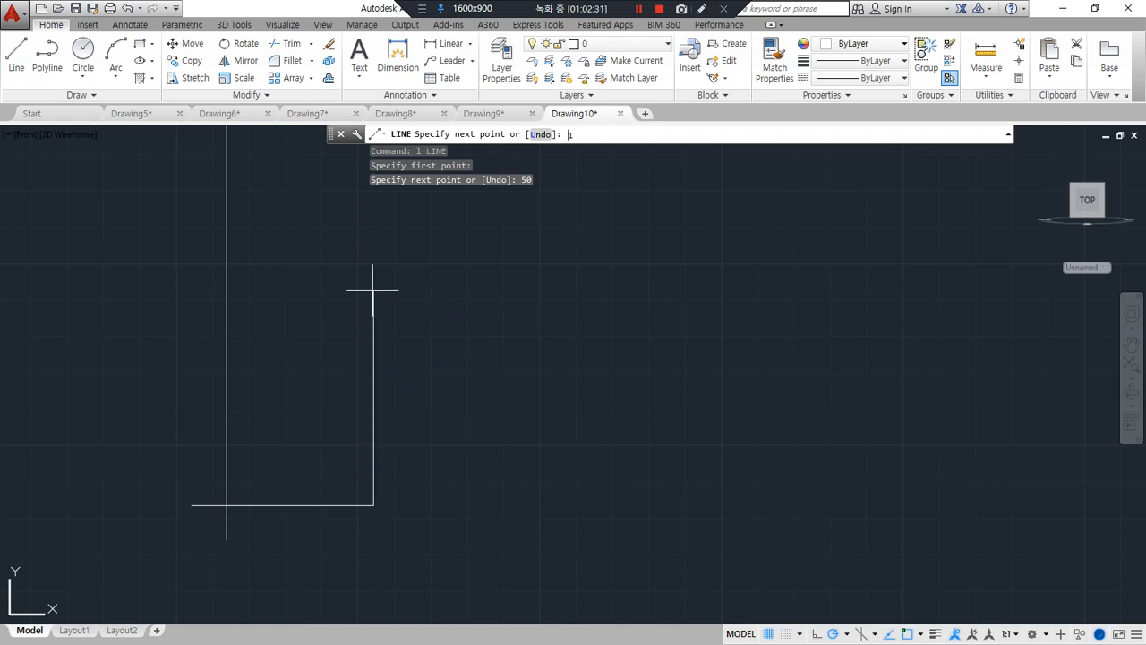
type("00")
key("Return")
Set polar tracking to 45-degree increments and finish the profile with a 45-degree line sloping up just past the axis line
scroll(372, 290, "down", 2)
middle_click_drag(365, 290, 358, 432)
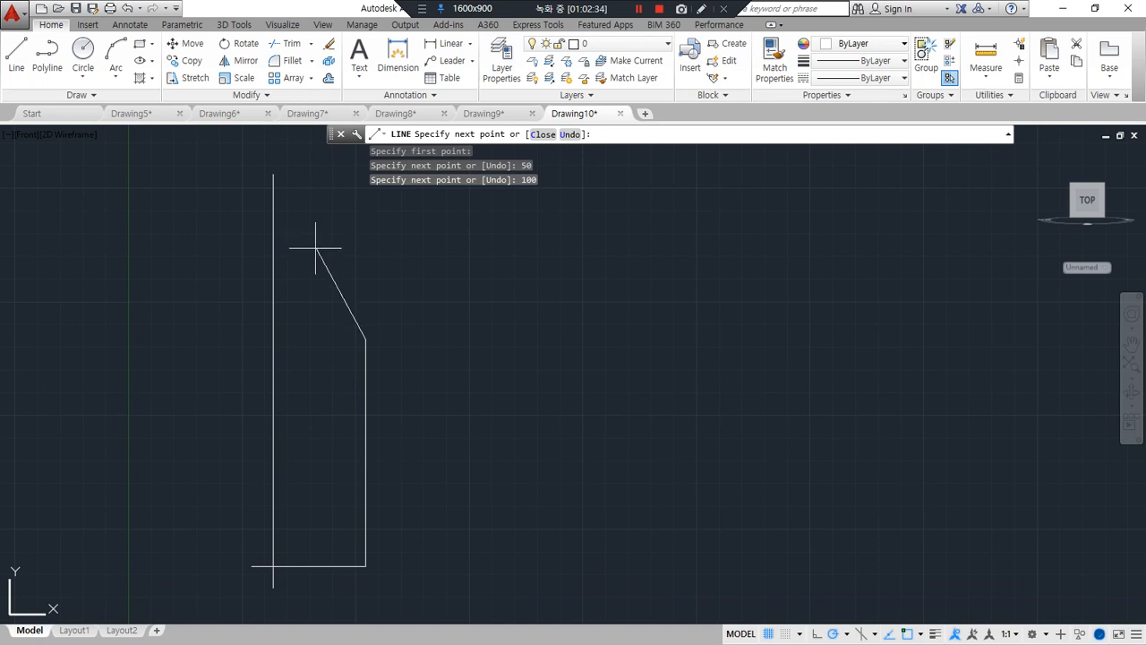
left_click(846, 633)
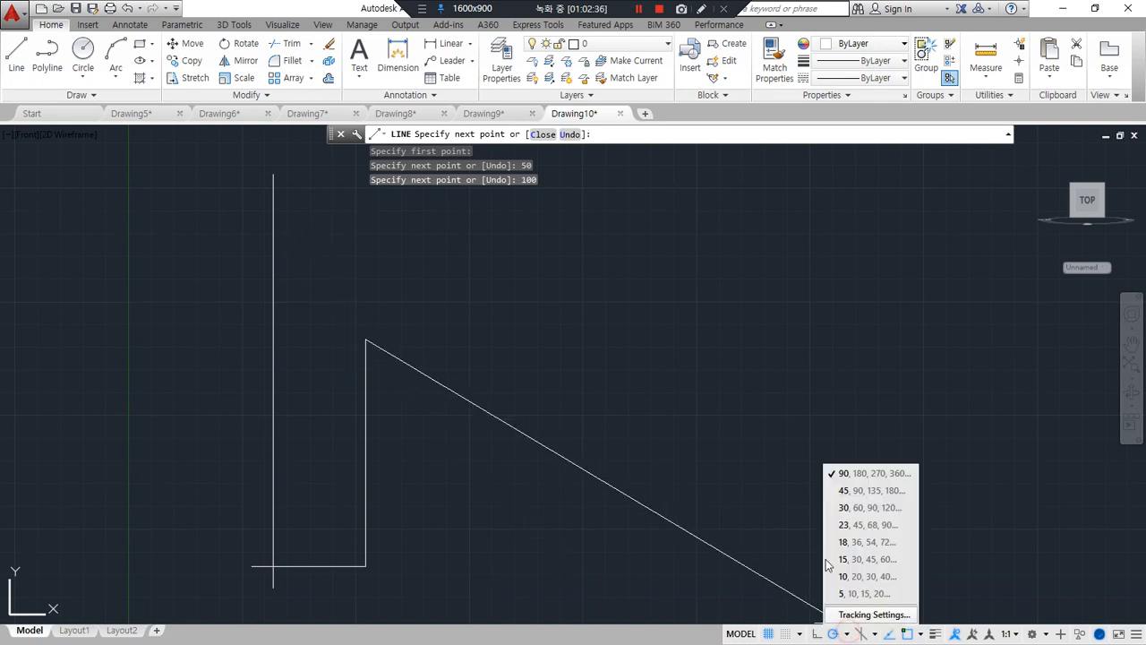
left_click(844, 491)
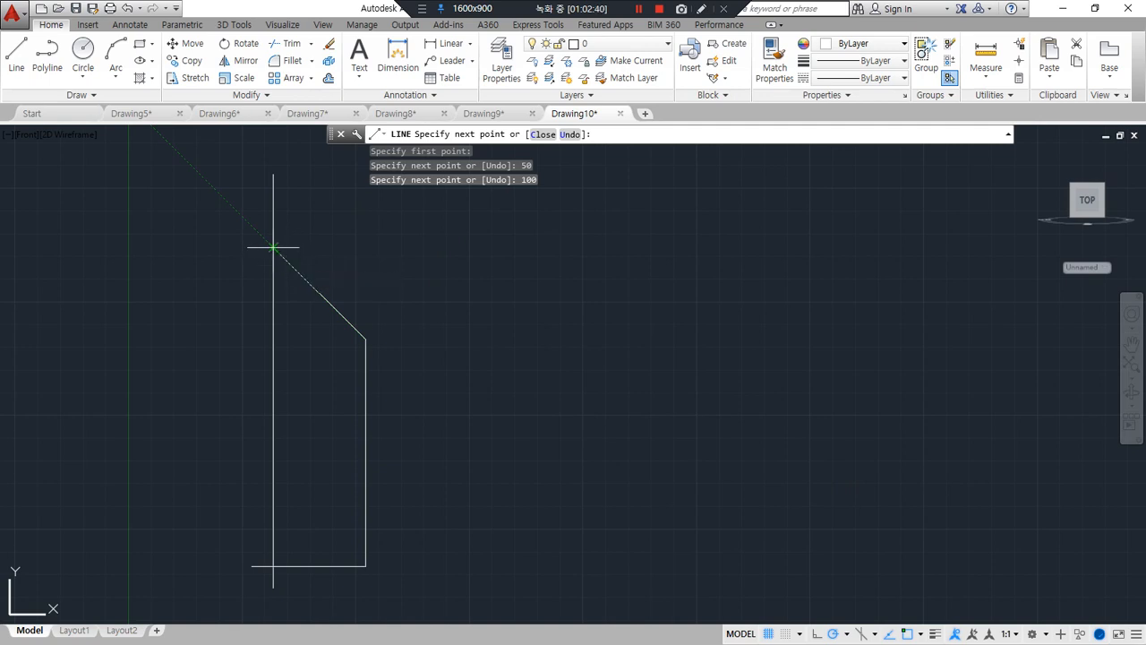
left_click(259, 236)
key("Return")
Trim the ends of the sloped line and the base line that extend beyond the axis line
type("tr")
key("Return")
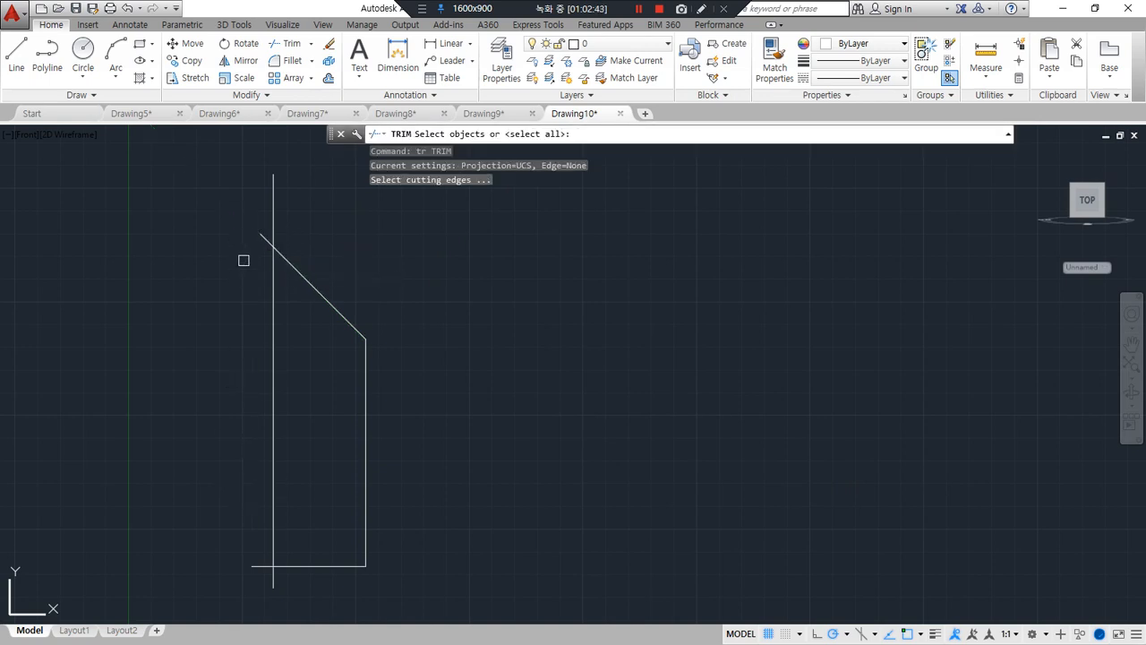
key("Return")
left_click(267, 212)
left_click(227, 588)
key("Escape")
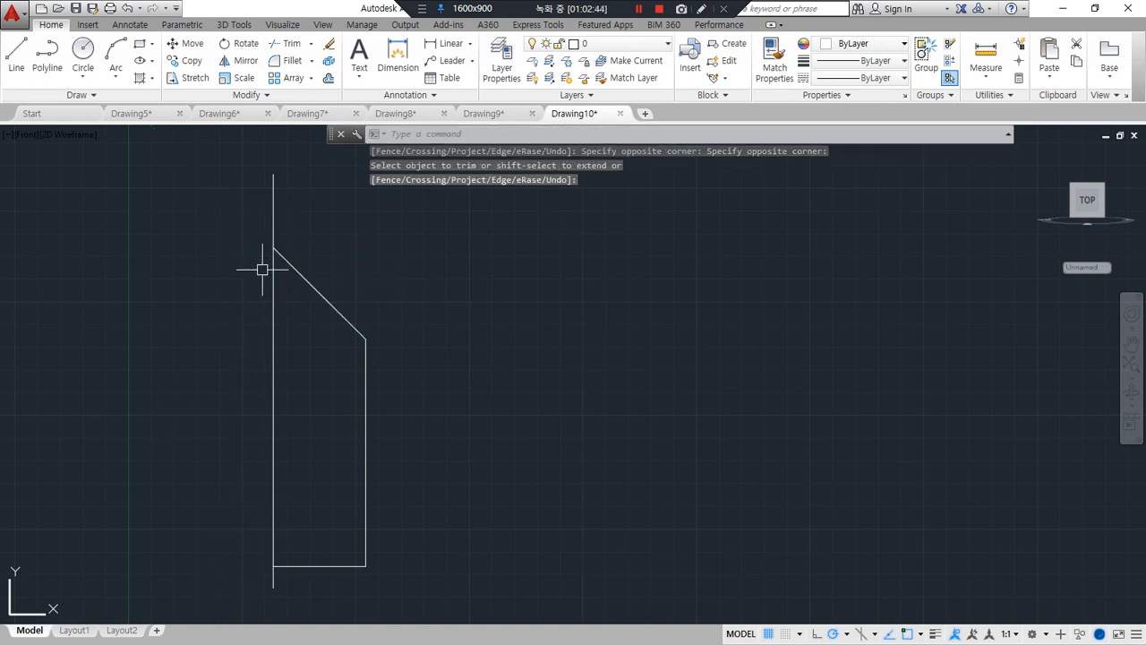
type("o")
key("Return")
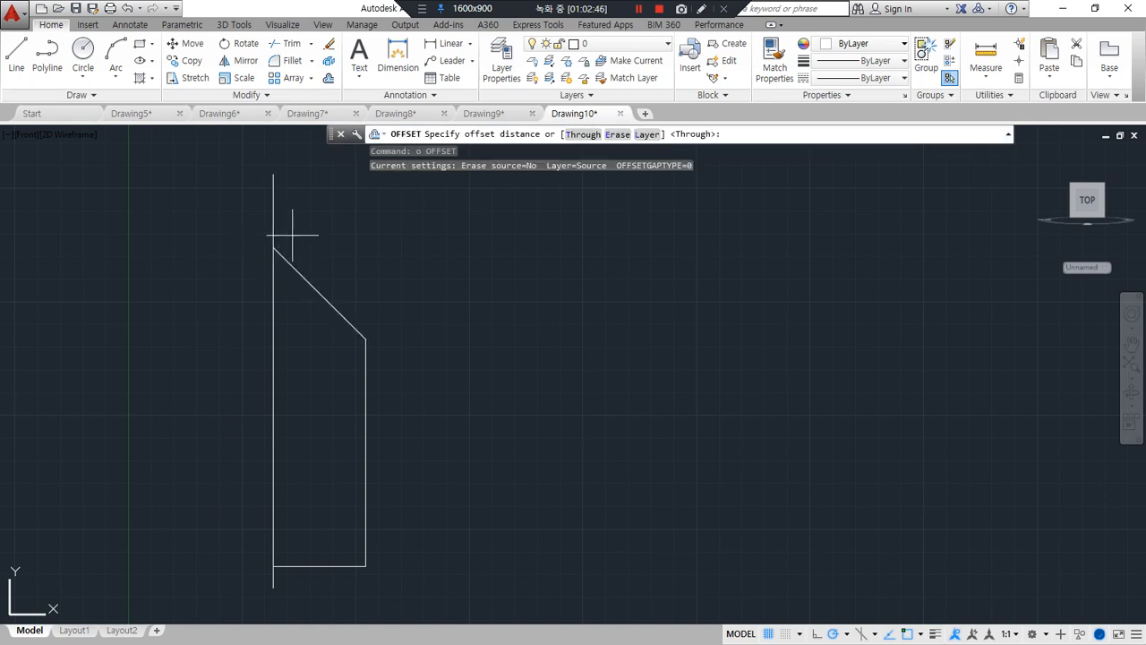
left_click(293, 235)
left_click(339, 236)
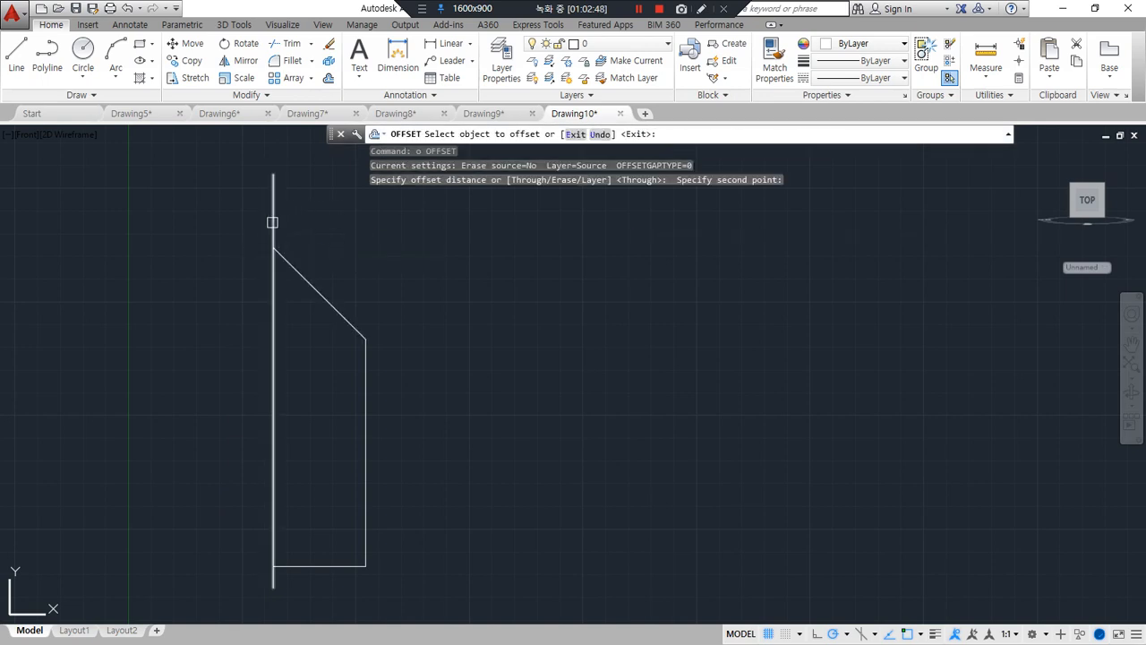
left_click(273, 220)
key("Escape")
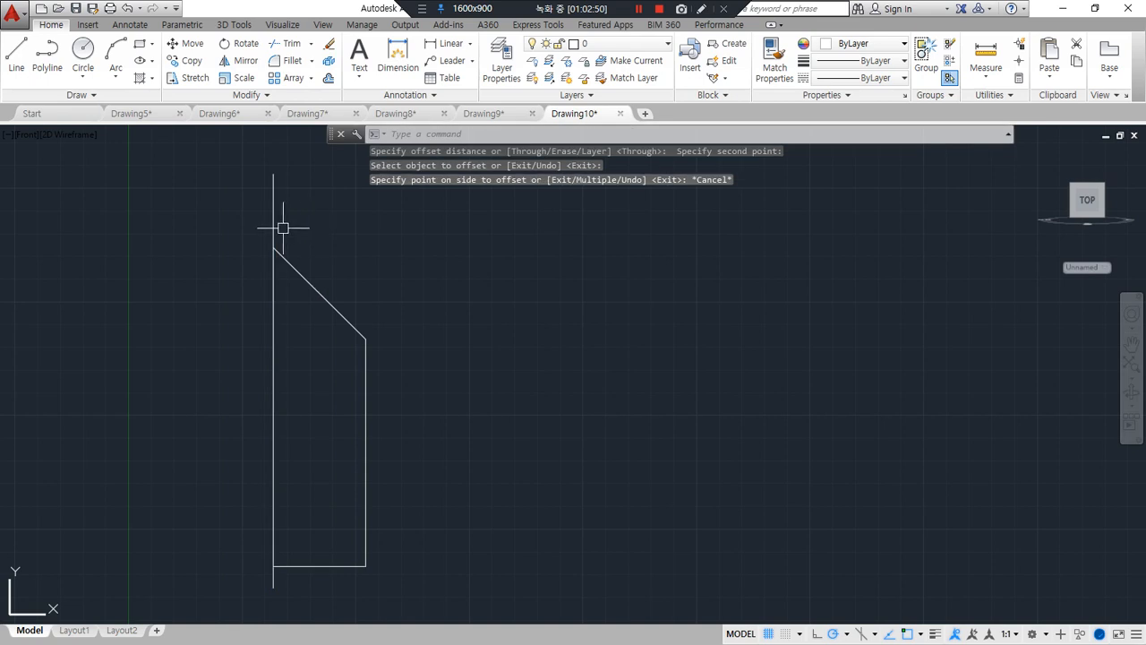
Offset the vertical axis line to the right, into the profile, using a distance picked between two points
type("o")
key("Return")
left_click(311, 231)
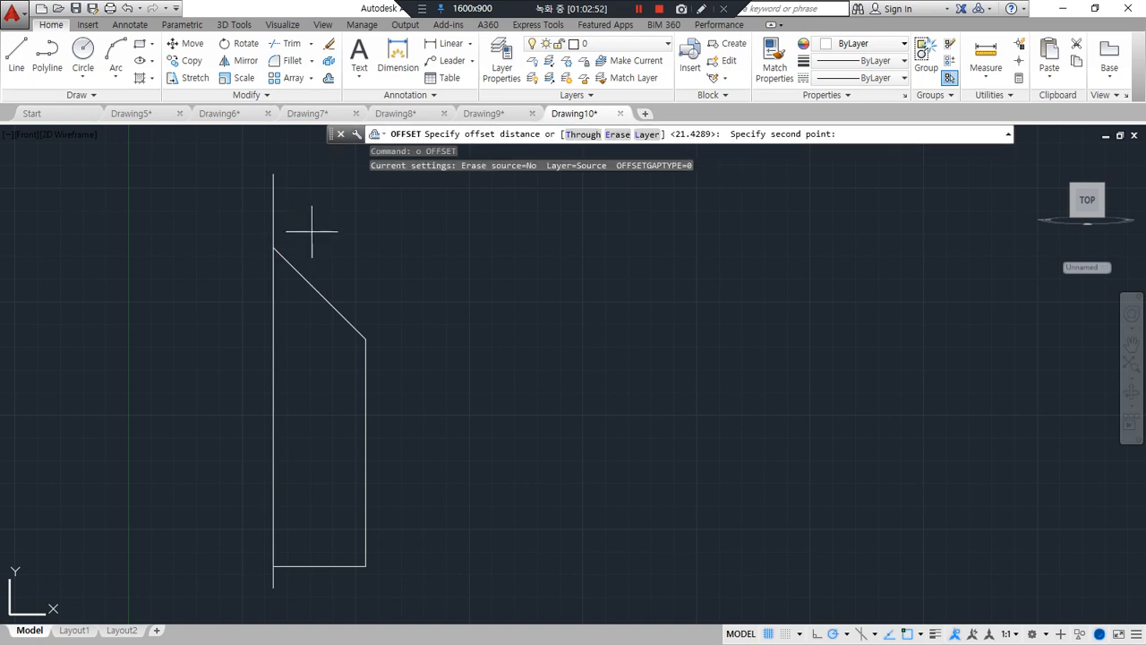
left_click(342, 233)
left_click(273, 224)
left_click(340, 233)
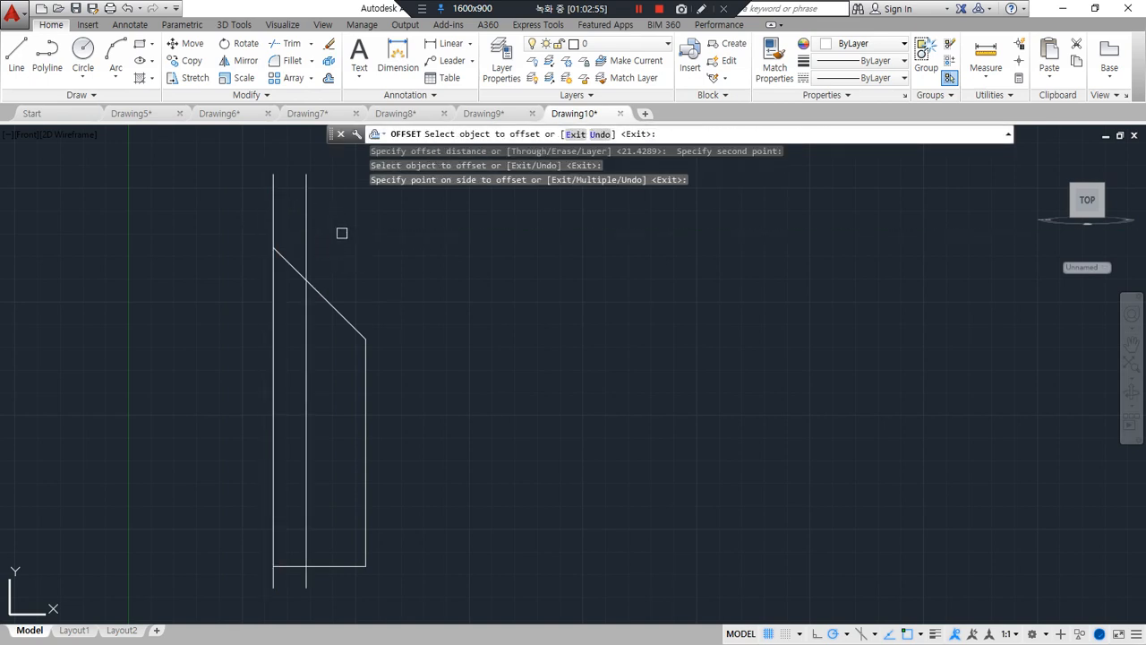
key("Escape")
Fillet the offset line with the sloped line at radius 0, keeping the upper part as the neck
type("f")
key("Return")
left_click(307, 259)
left_click(314, 287)
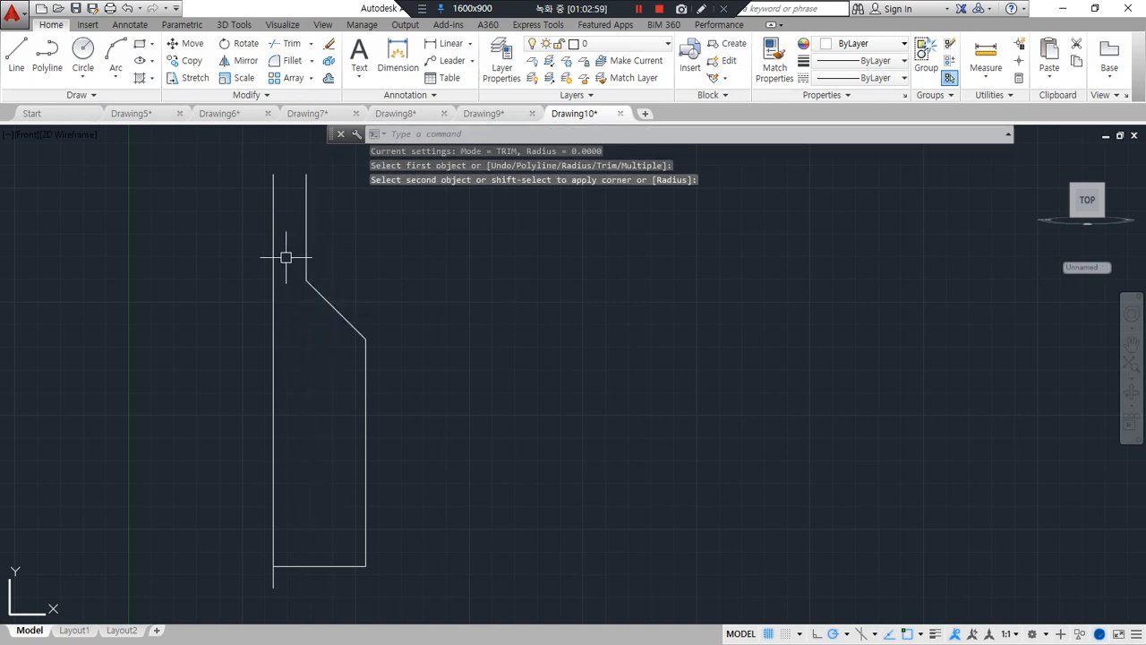
Draw a horizontal line across the axis to the neck line and fillet the two into a sharp corner, removing the neck's excess
type("l")
key("Return")
left_click(248, 242)
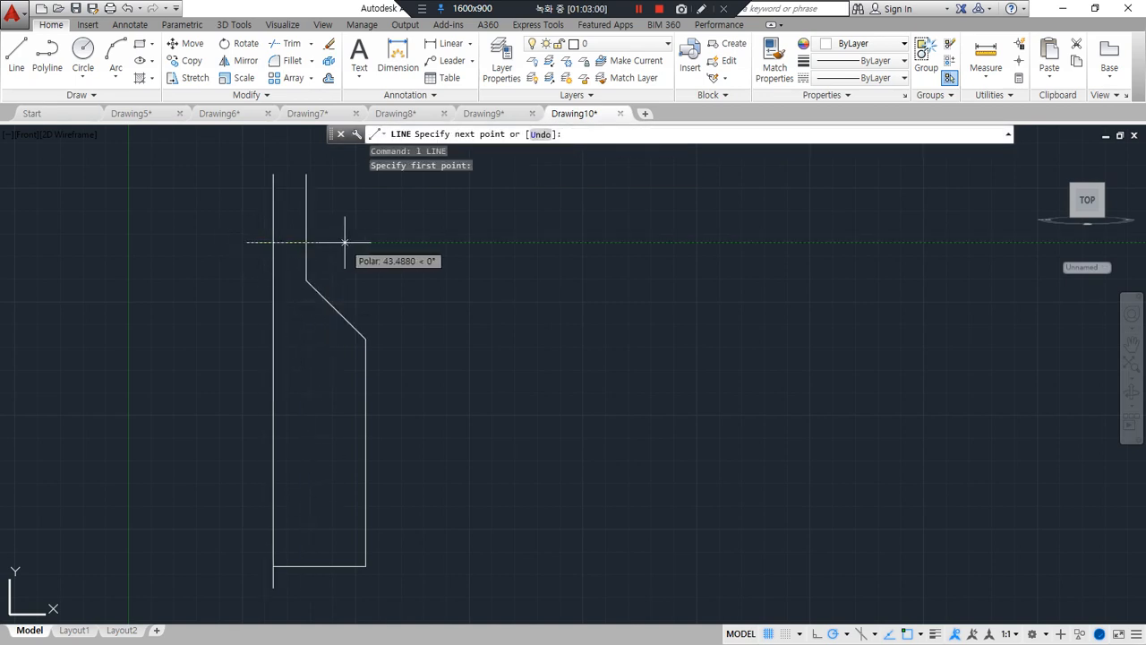
left_click(307, 242)
key("Return")
type("f")
key("Return")
left_click(305, 235)
left_click(284, 242)
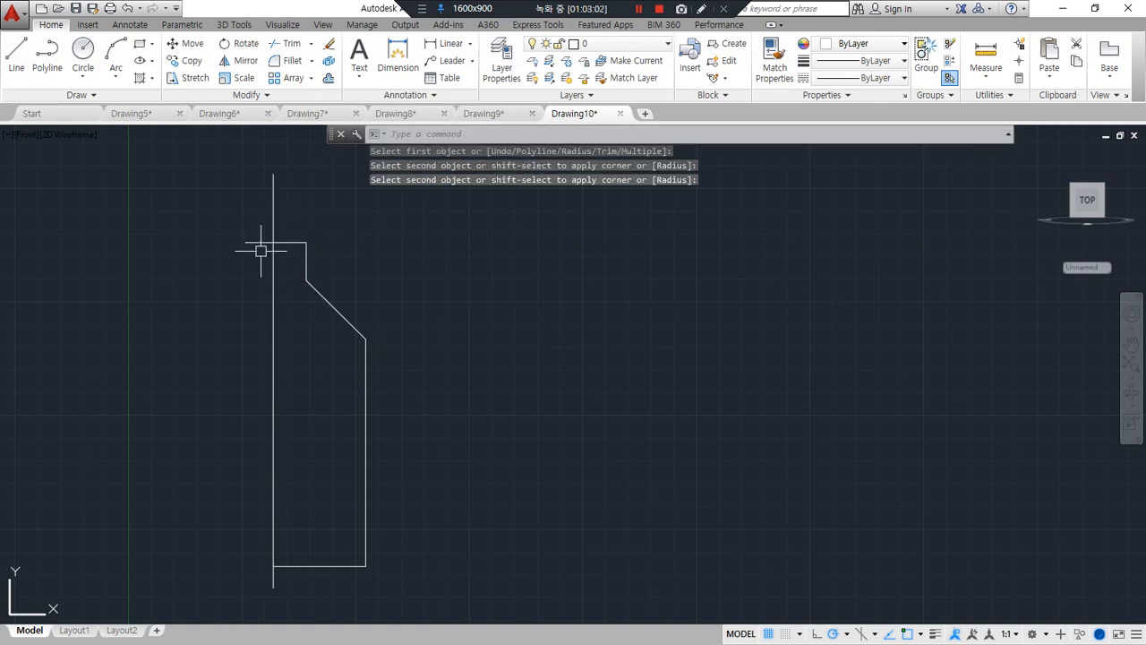
Trim the part of the neck's top line that extends beyond the axis line
type("tr")
key("Return")
key("Return")
left_click(253, 241)
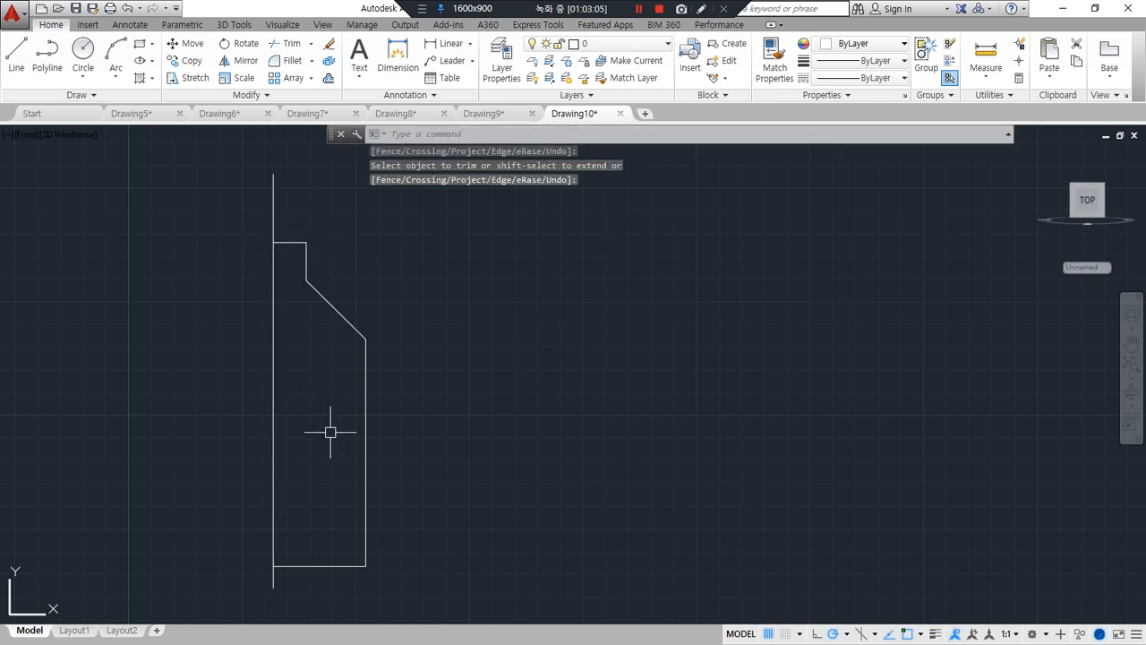
key("Escape")
Erase the short horizontal line at the top of the neck, leaving the neck open
left_click(291, 242)
type("e")
key("Return")
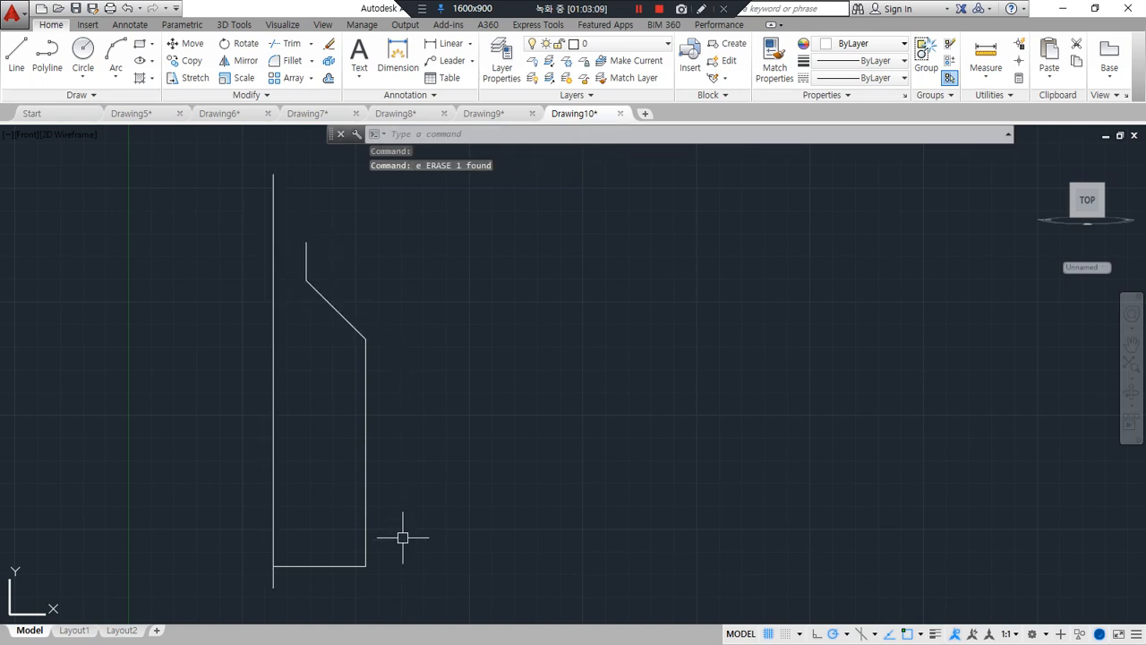
scroll(277, 583, "up", 5)
scroll(340, 544, "up", 2)
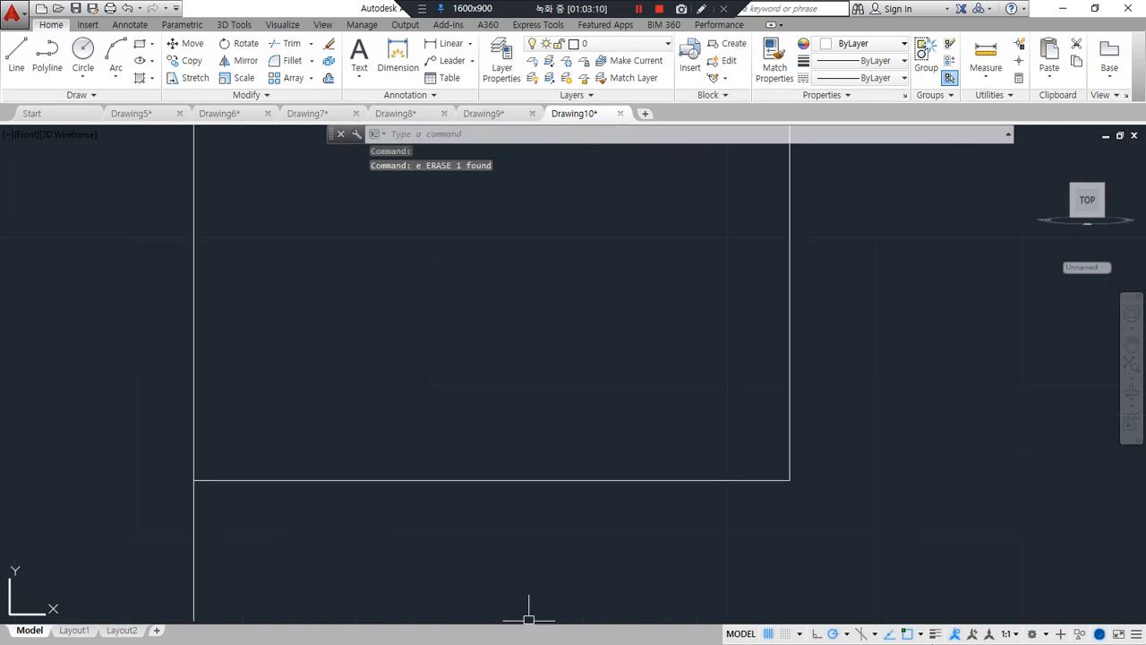
Turn on lineweight display and offset the profile's bottom line upward by about 4.85
left_click(934, 632)
middle_click_drag(475, 499, 455, 537)
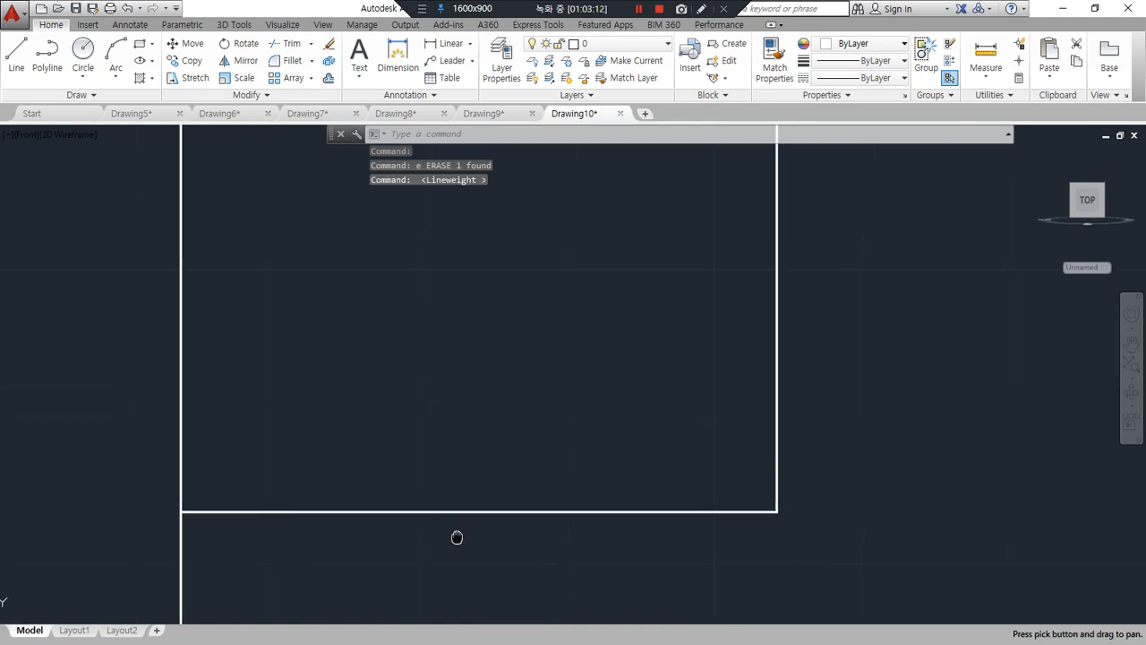
type("o")
key("space")
left_click(417, 478)
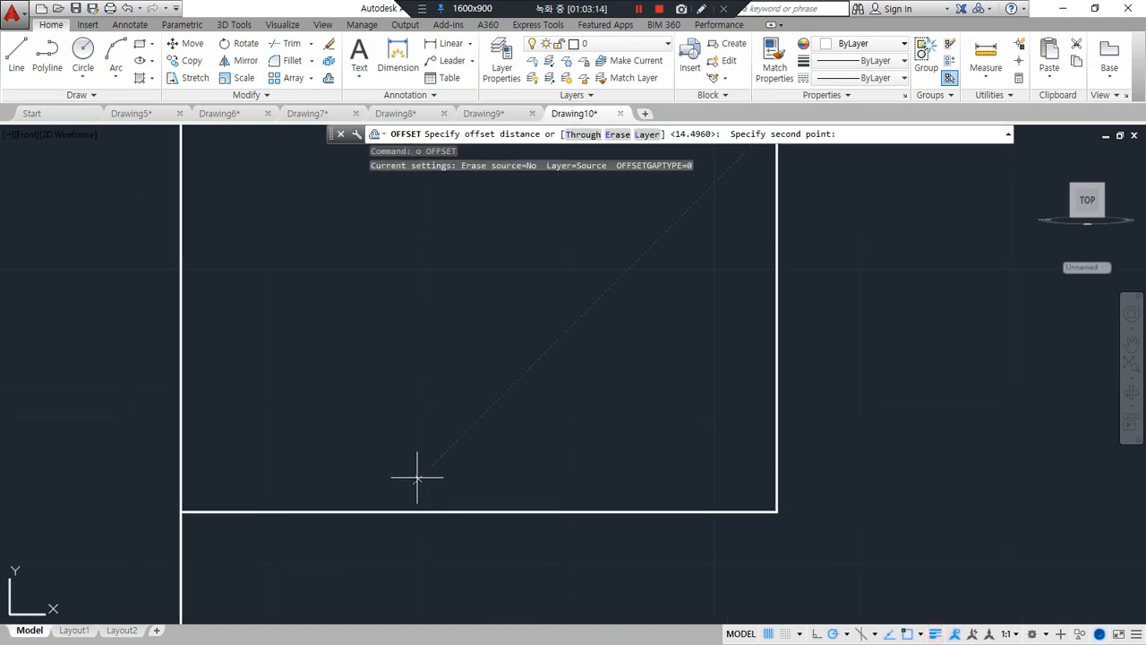
left_click(411, 411)
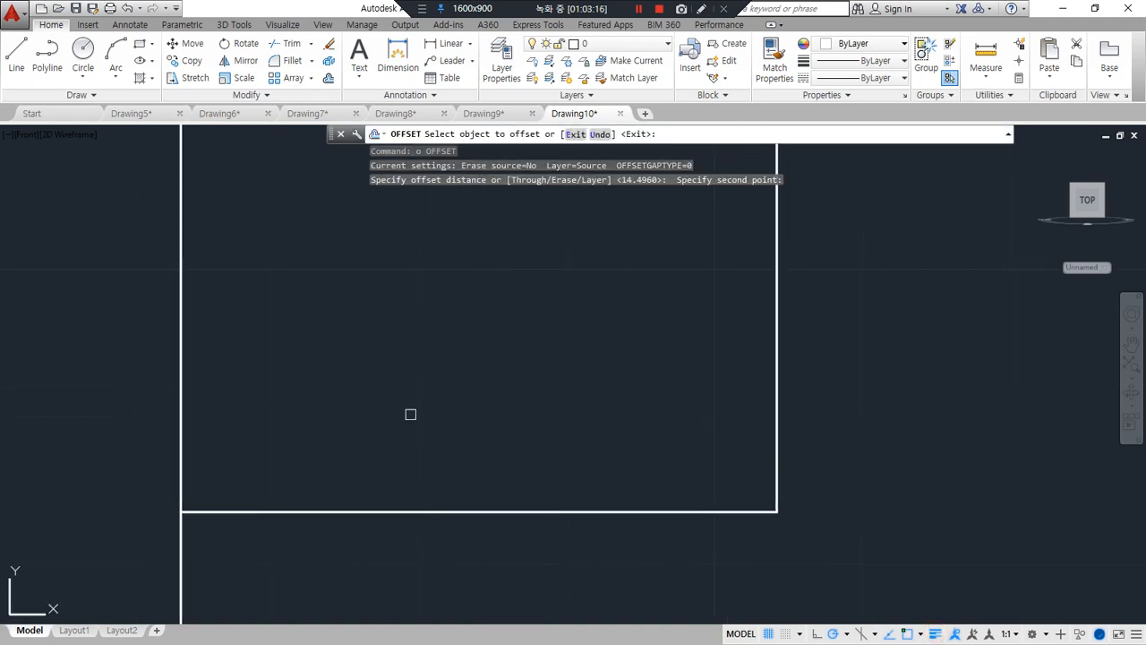
left_click(383, 513)
left_click(411, 452)
key("Escape")
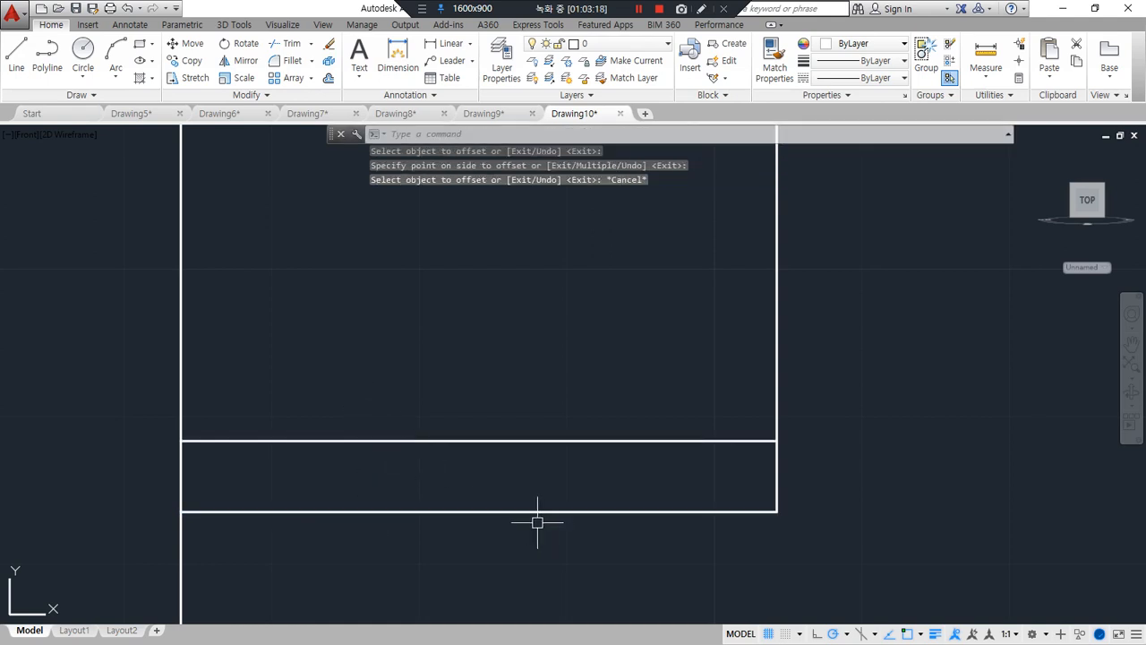
Offset the profile's outer vertical line toward the axis by about 11.6, using two picked points for the distance
type("o")
key("space")
key("Escape")
type("o")
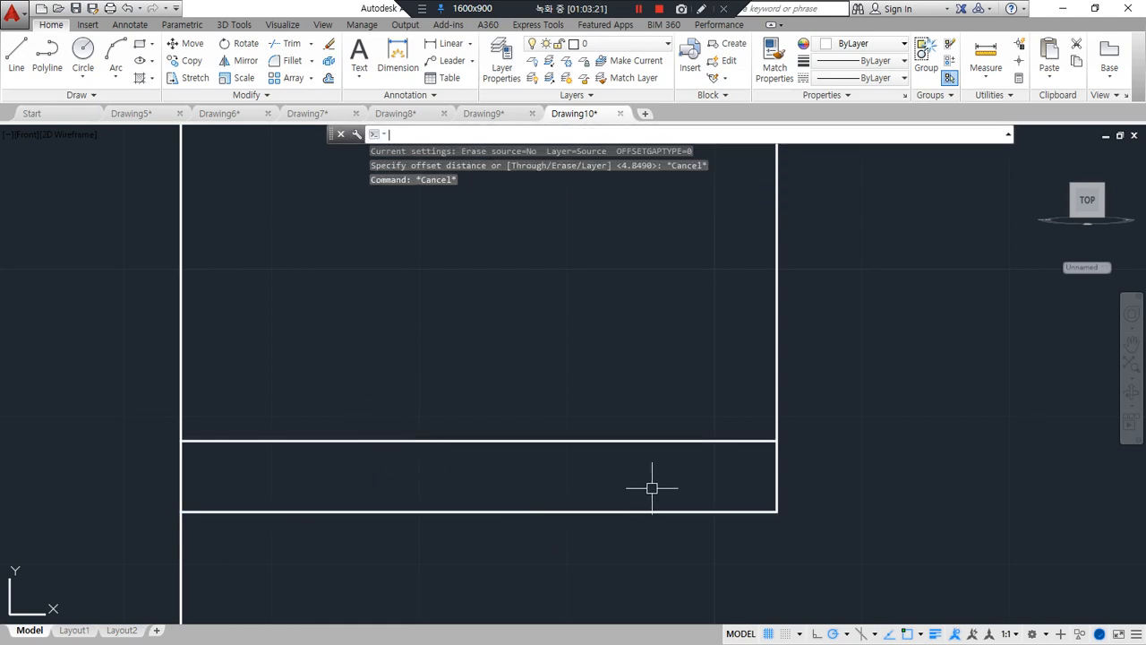
key("space")
left_click(778, 415)
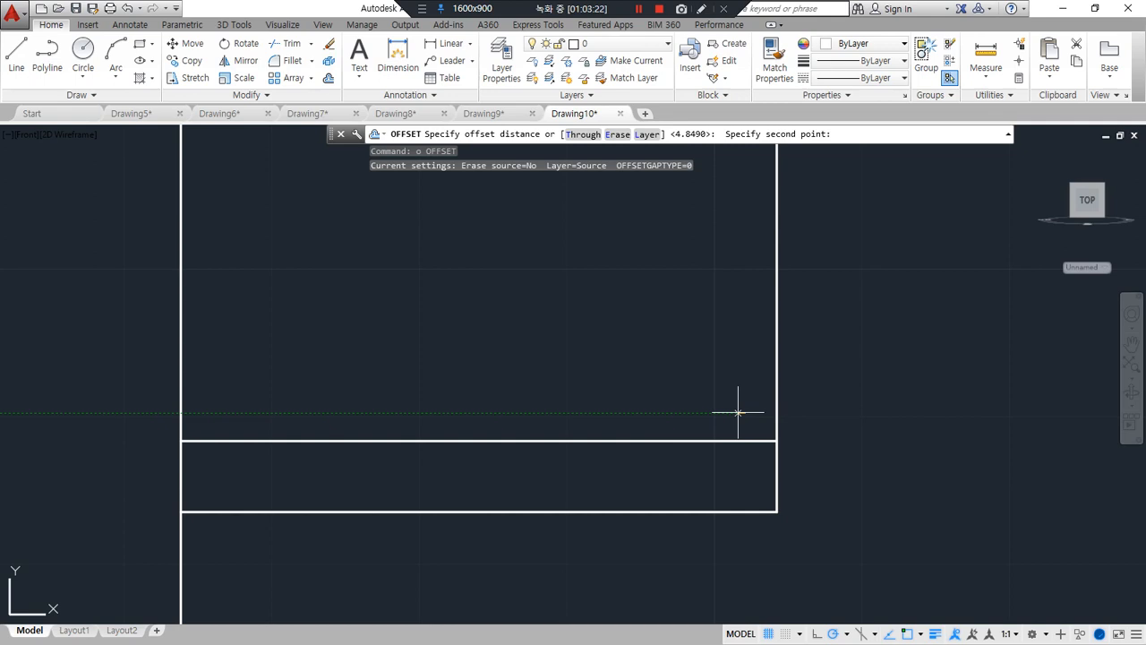
left_click(574, 412)
left_click(770, 407)
left_click(596, 453)
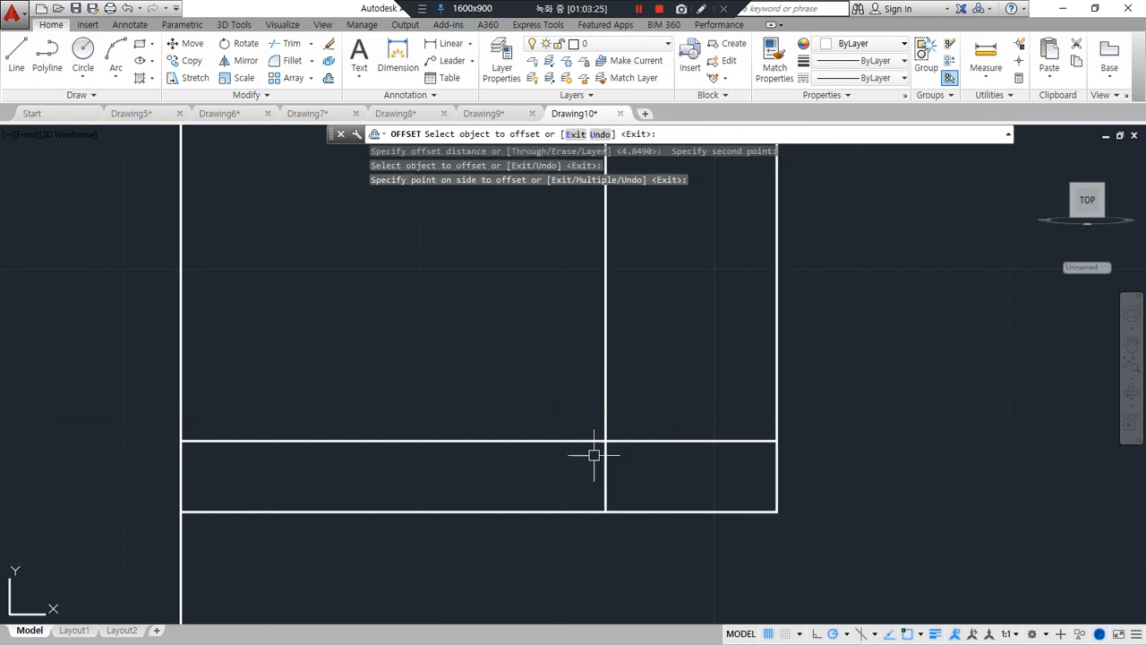
key("space")
Draw a sloped line from the lower end of the offset vertical line up to the raised bottom line
type("l")
key("space")
left_click(606, 511)
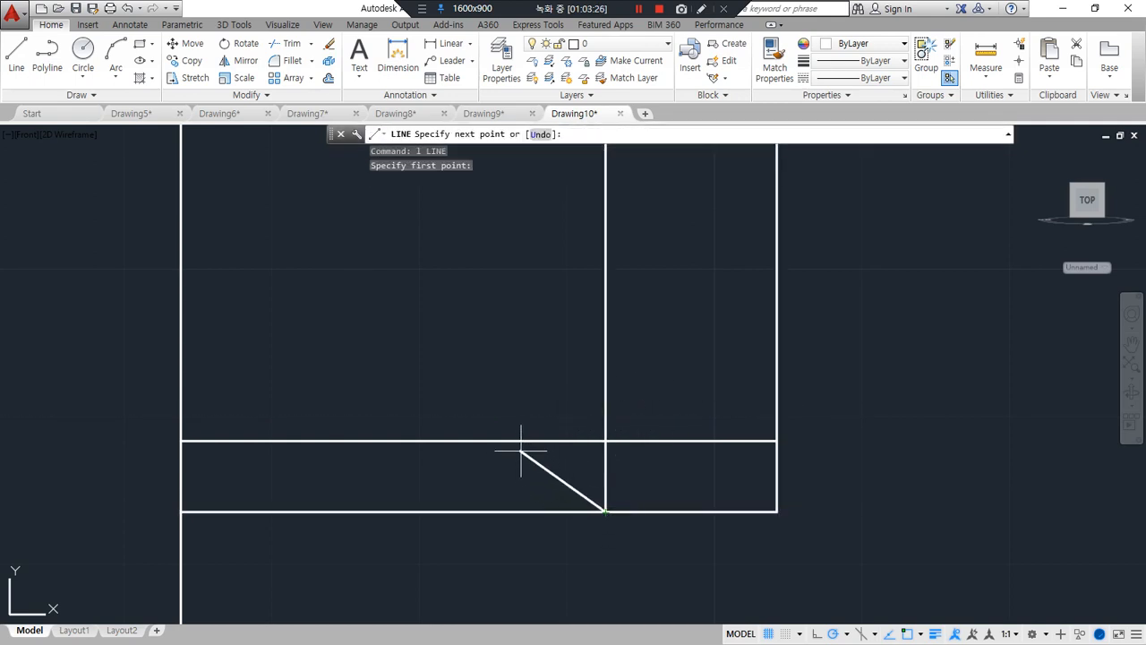
left_click(533, 440)
key("space")
Fillet the sloped line at radius 0 with the raised line's axis side and with the bottom line's outer part
type("f")
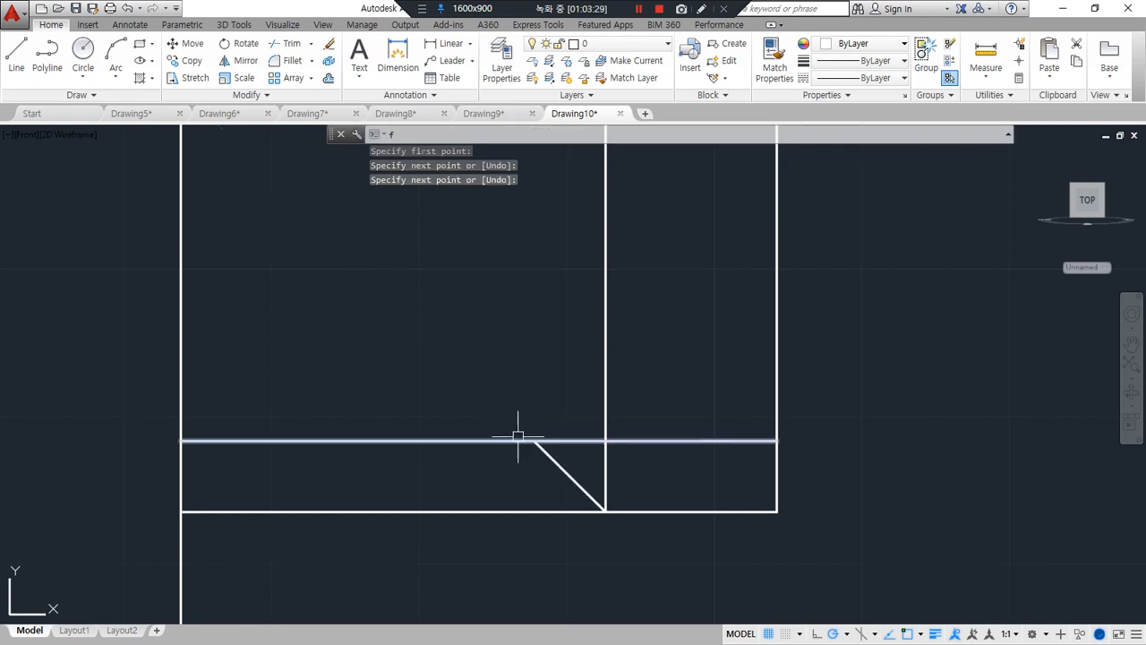
key("space")
left_click(519, 440)
left_click(560, 466)
left_click(586, 495)
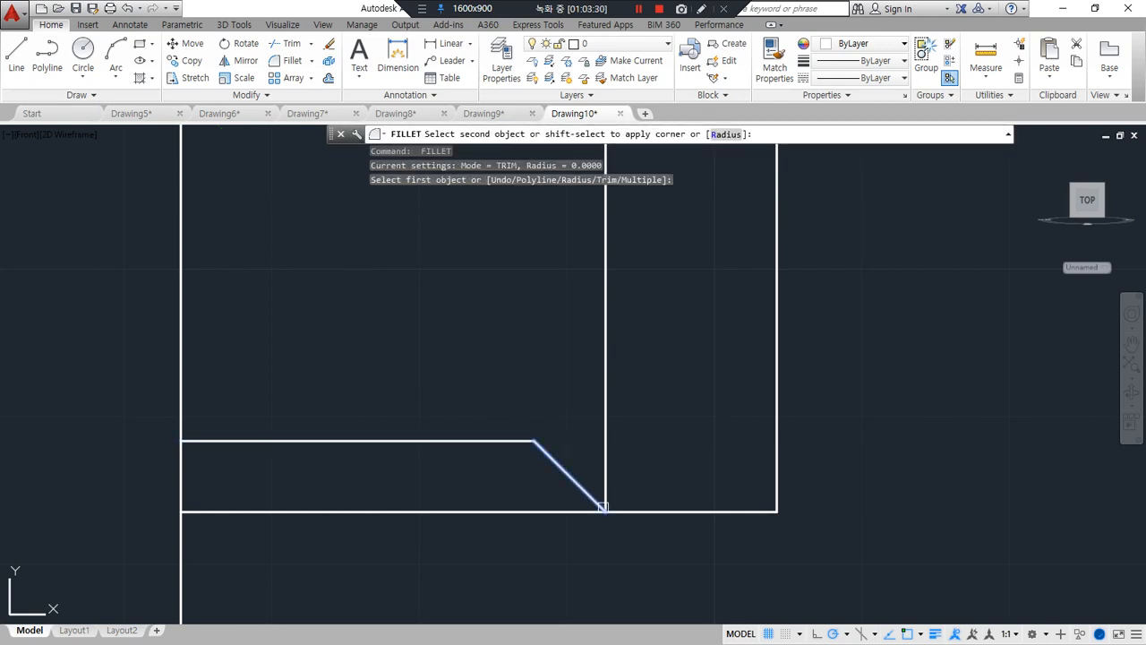
left_click(636, 512)
Erase the offset vertical helper line inside the profile
left_click(613, 432)
left_click(592, 424)
type("e")
key("Return")
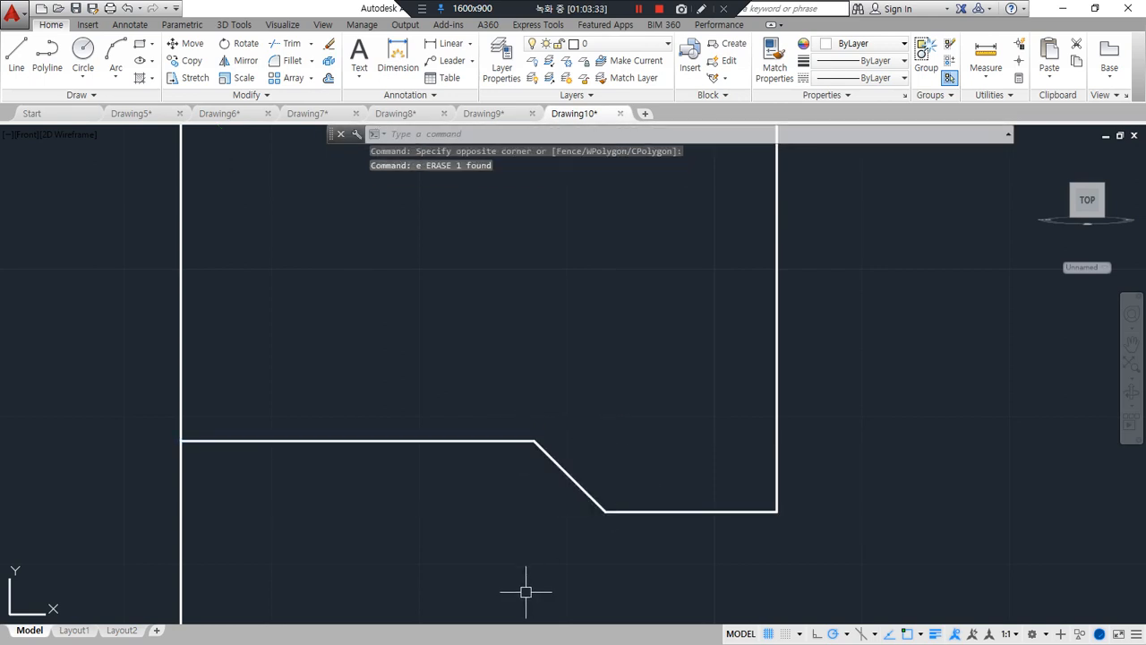
type("l")
key("Return")
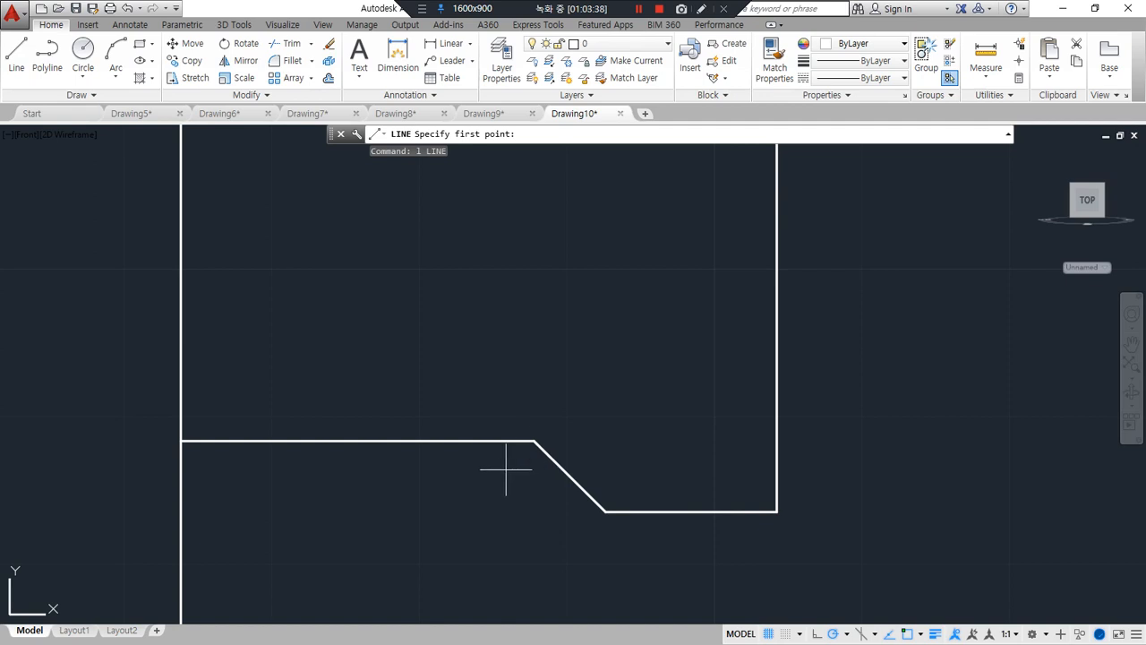
key("Escape")
key("Escape")
key("Escape")
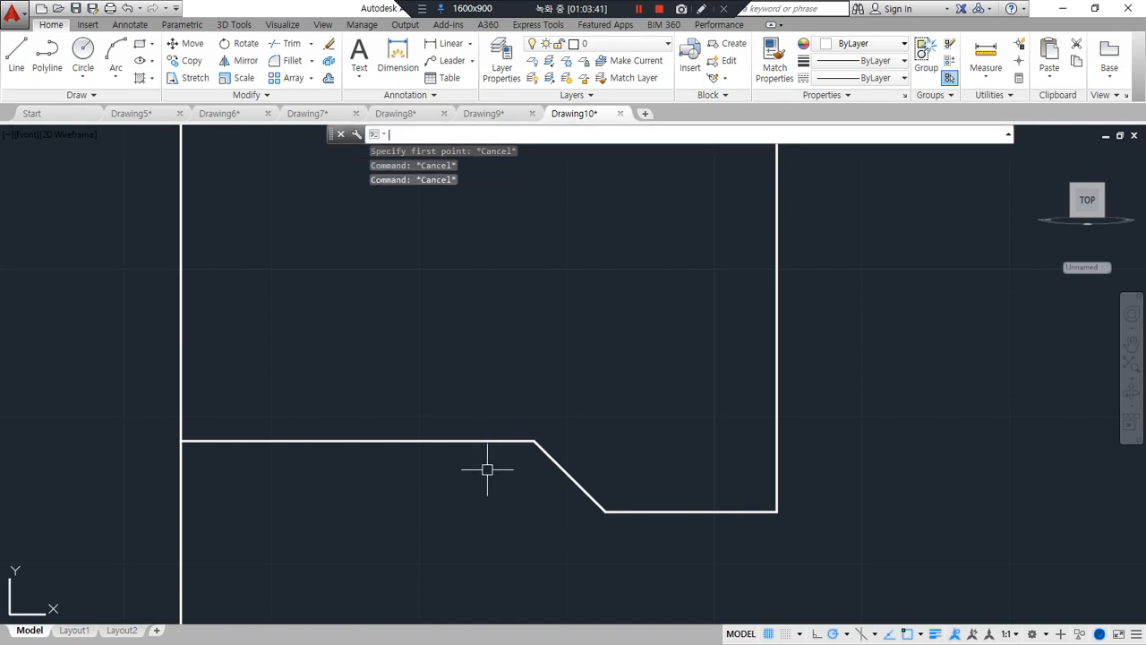
Join all the bottle profile's lines into one polyline, leaving out the axis line
type("j")
key("Return")
left_click(476, 440)
scroll(553, 466, "down", 5)
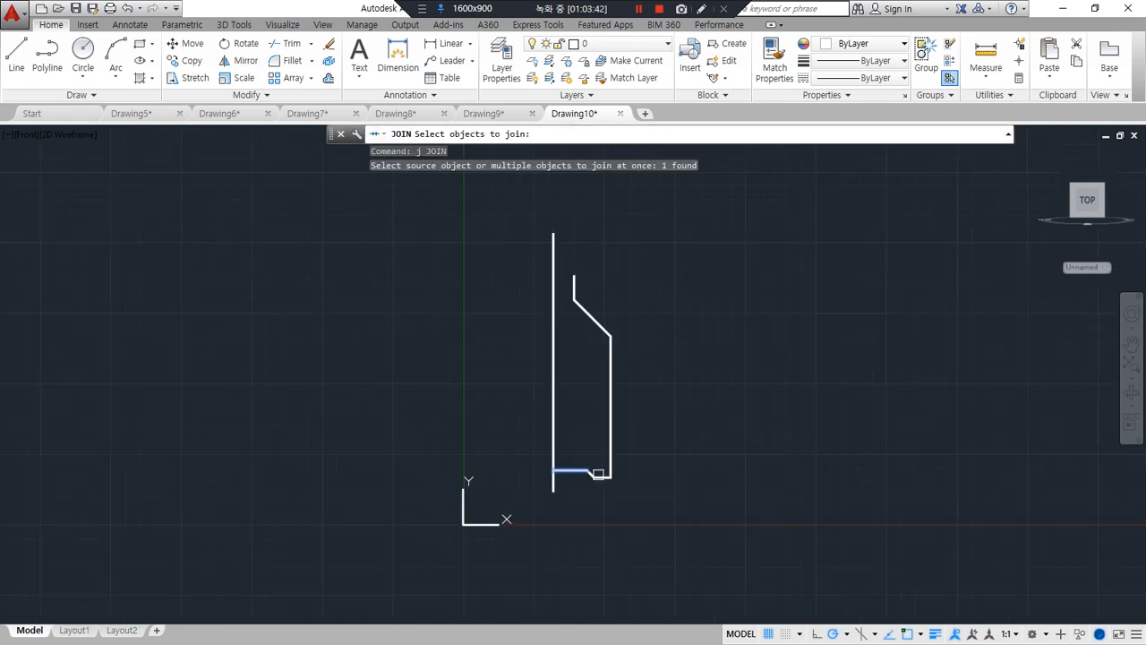
left_click(663, 503)
left_click(570, 346)
key("Return")
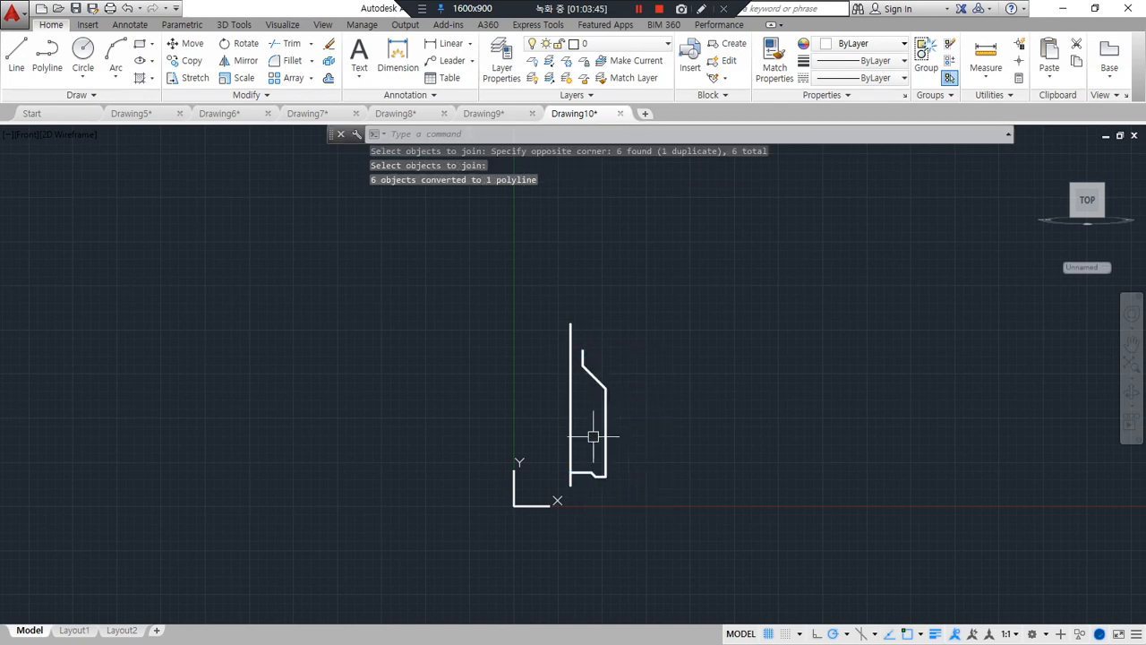
Fillet all corners of the profile polyline at once with radius 2
scroll(594, 435, "up", 4)
middle_click_drag(534, 520, 421, 498)
scroll(481, 497, "up", 2)
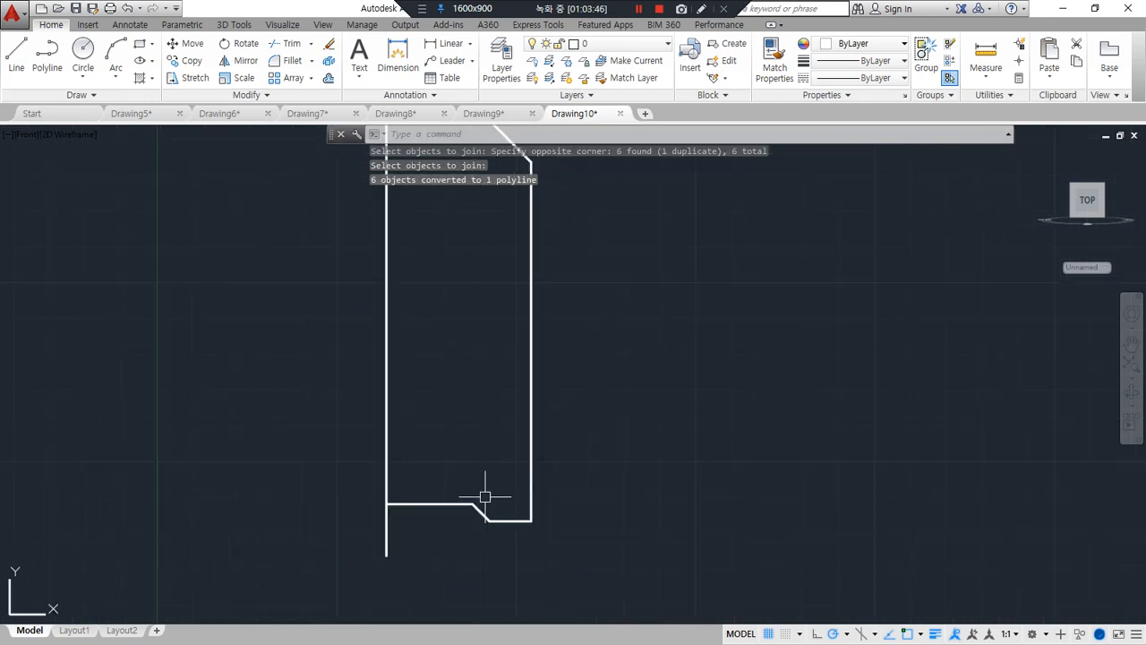
scroll(528, 526, "up", 4)
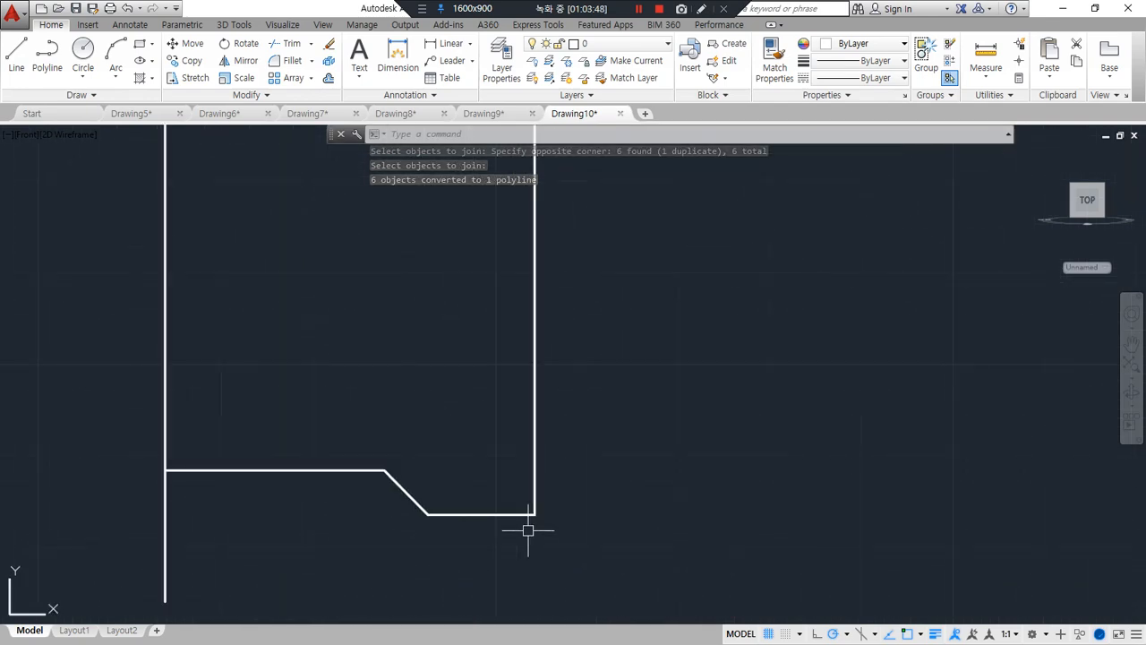
type("f")
key("Return")
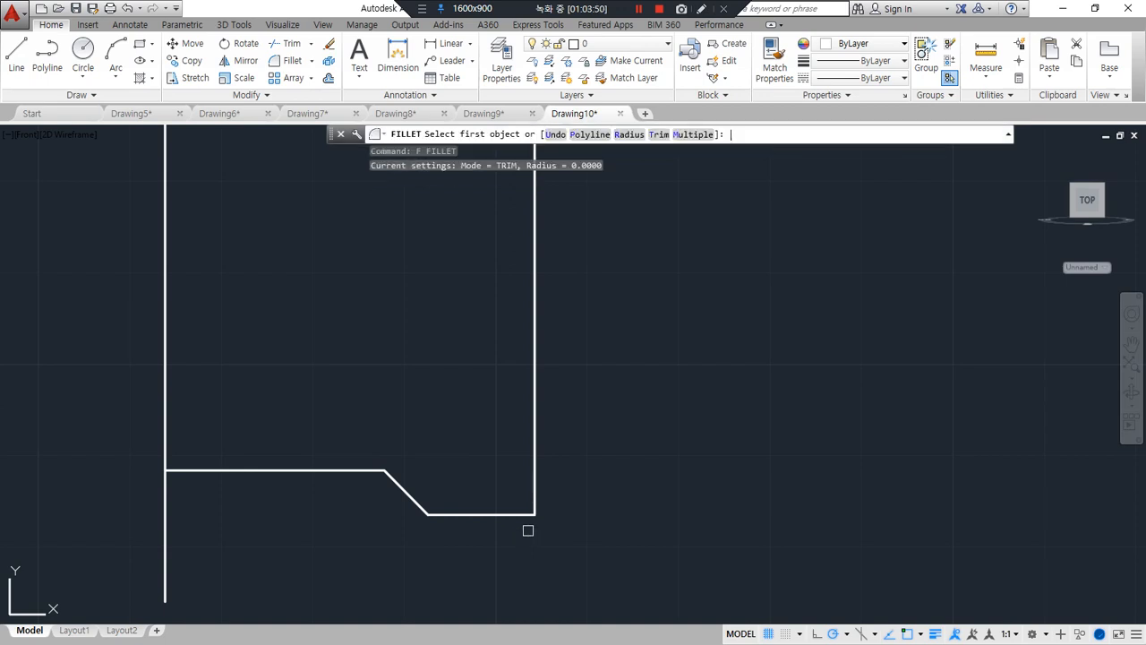
type("r")
key("Return")
key("Return")
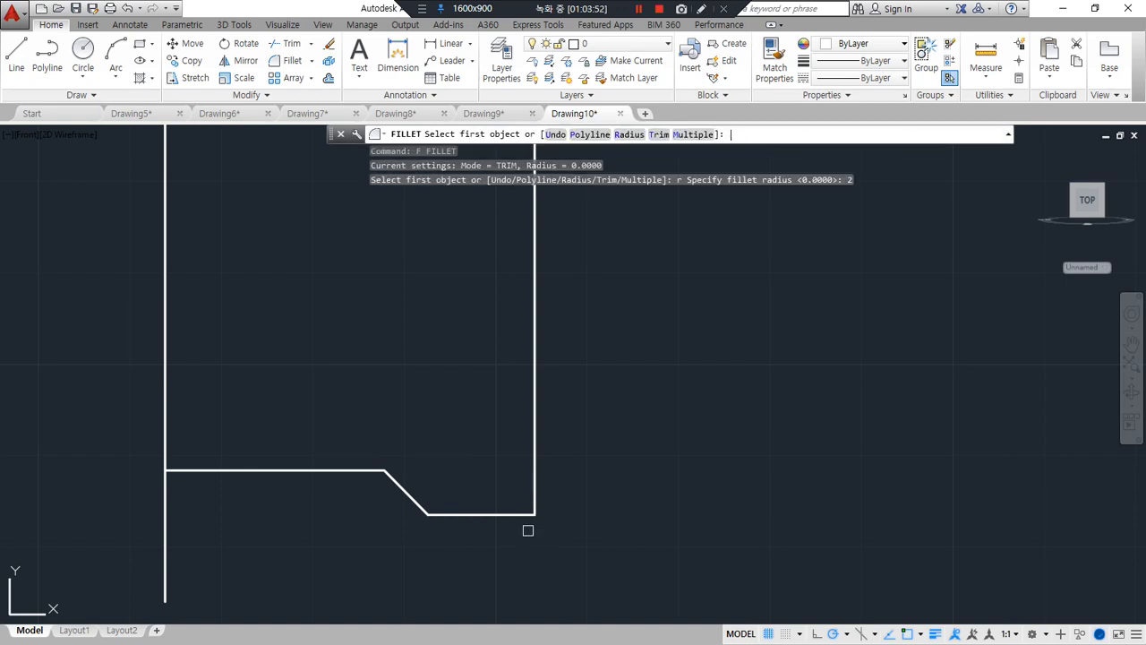
left_click(589, 135)
left_click(537, 331)
Offset the rounded profile polyline by 1 toward the axis to form the wall thickness
middle_click_drag(440, 307, 446, 493)
scroll(394, 196, "down", 4)
middle_click_drag(393, 215, 380, 477)
scroll(339, 343, "up", 5)
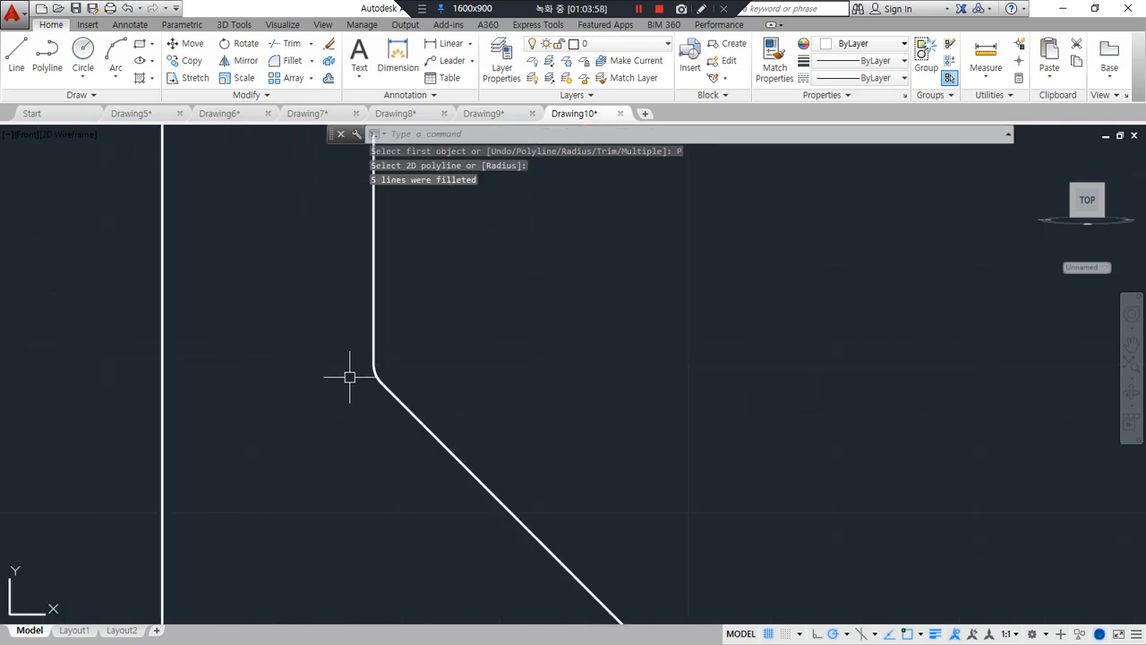
type("o")
key("Return")
type("1")
key("Return")
left_click(409, 408)
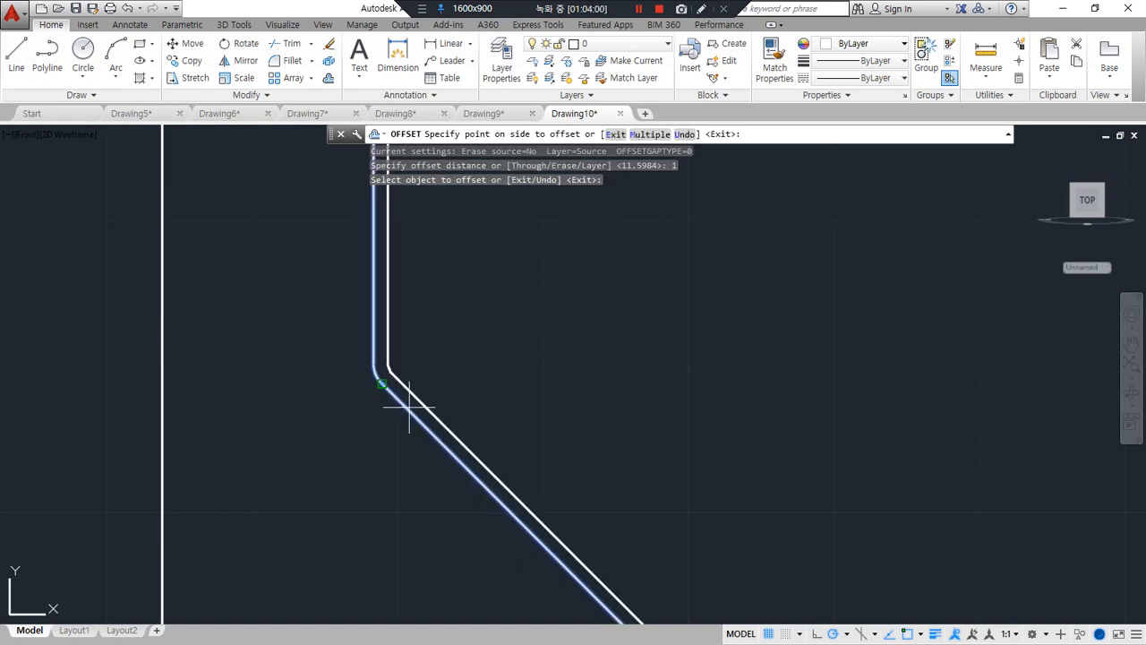
left_click(346, 455)
key("Return")
Draw a short line across the top of the neck connecting the ends of the two profile polylines
middle_click_drag(319, 301, 274, 502)
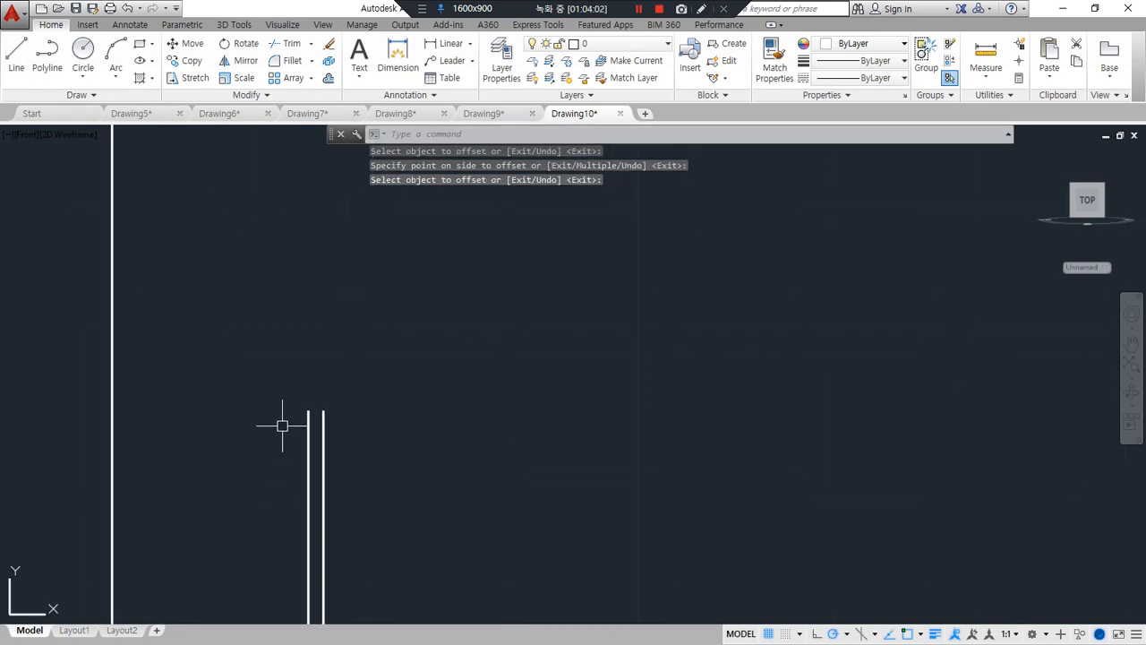
type("l")
key("Return")
left_click(308, 410)
left_click(323, 410)
scroll(304, 472, "down", 5)
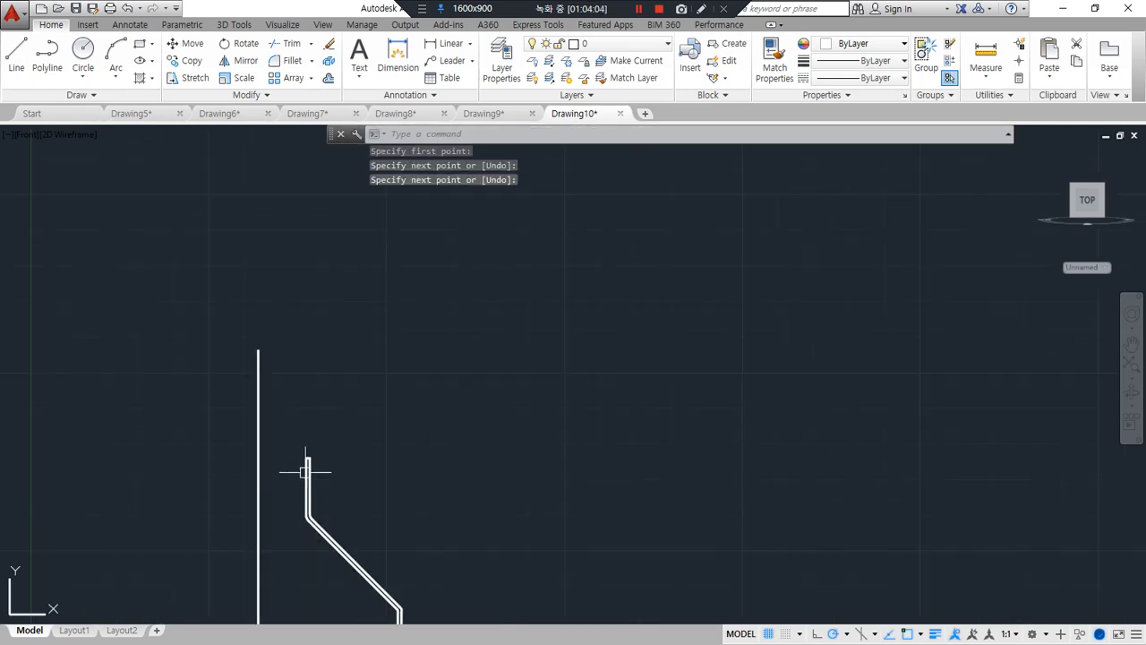
Draw a short line along the axis closing the gap between the two polylines at the bottle's base
middle_click_drag(304, 472, 343, 161)
middle_click_drag(335, 501, 338, 380)
scroll(313, 453, "up", 6)
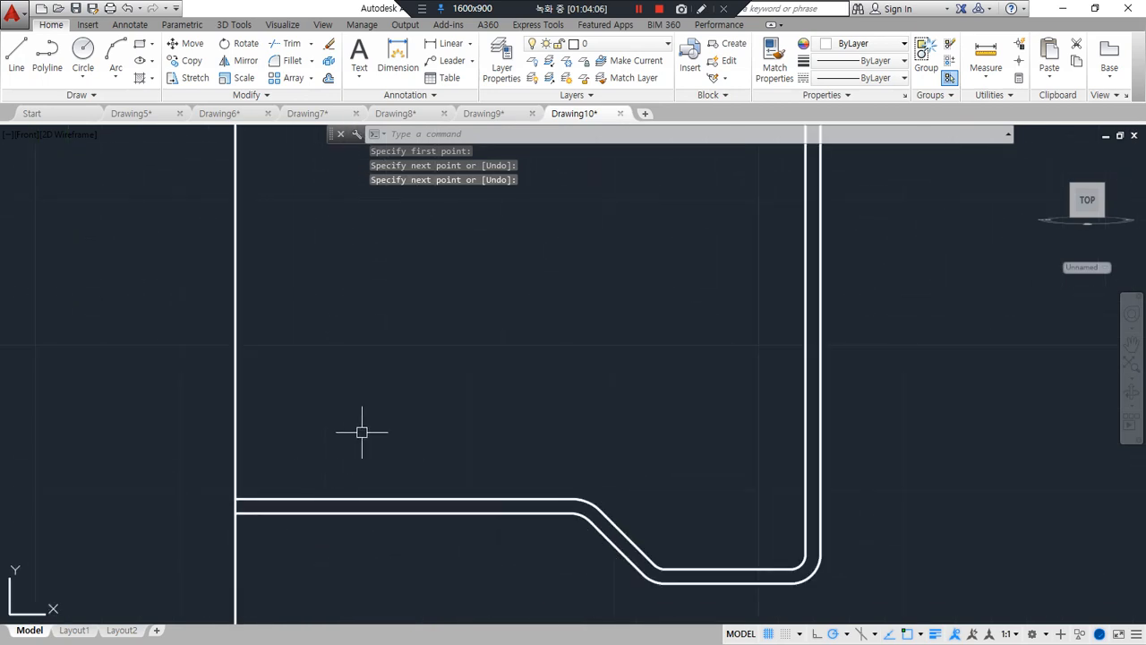
middle_click_drag(400, 219, 131, 629)
middle_click_drag(329, 316, 193, 643)
middle_click_drag(461, 195, 467, 599)
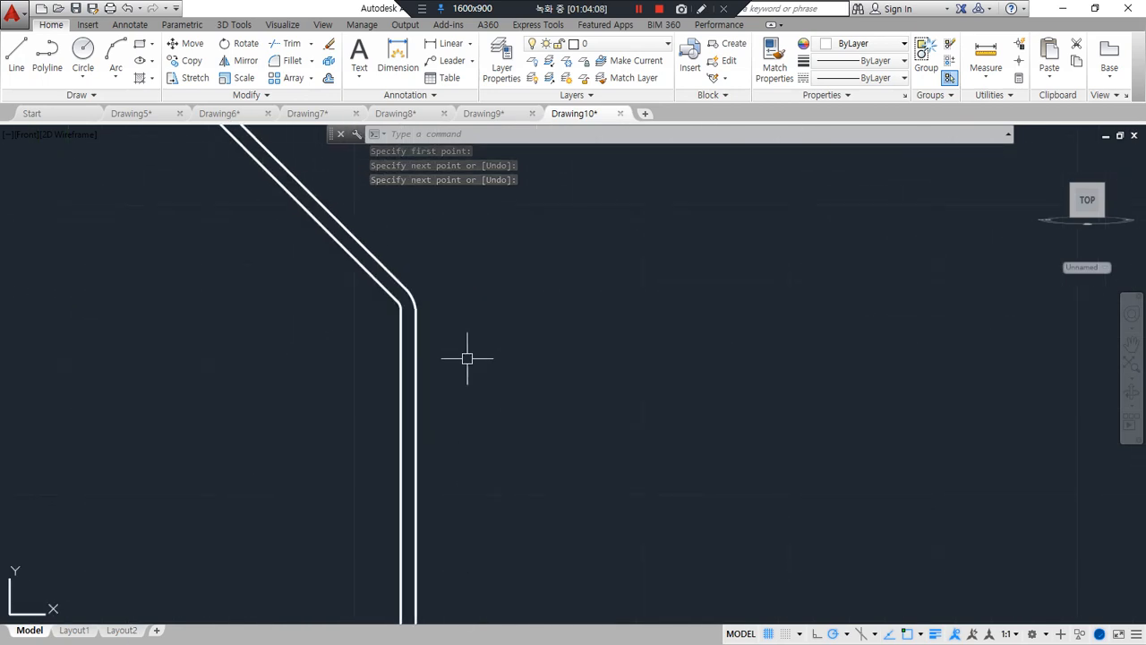
scroll(433, 349, "down", 5)
scroll(381, 508, "up", 5)
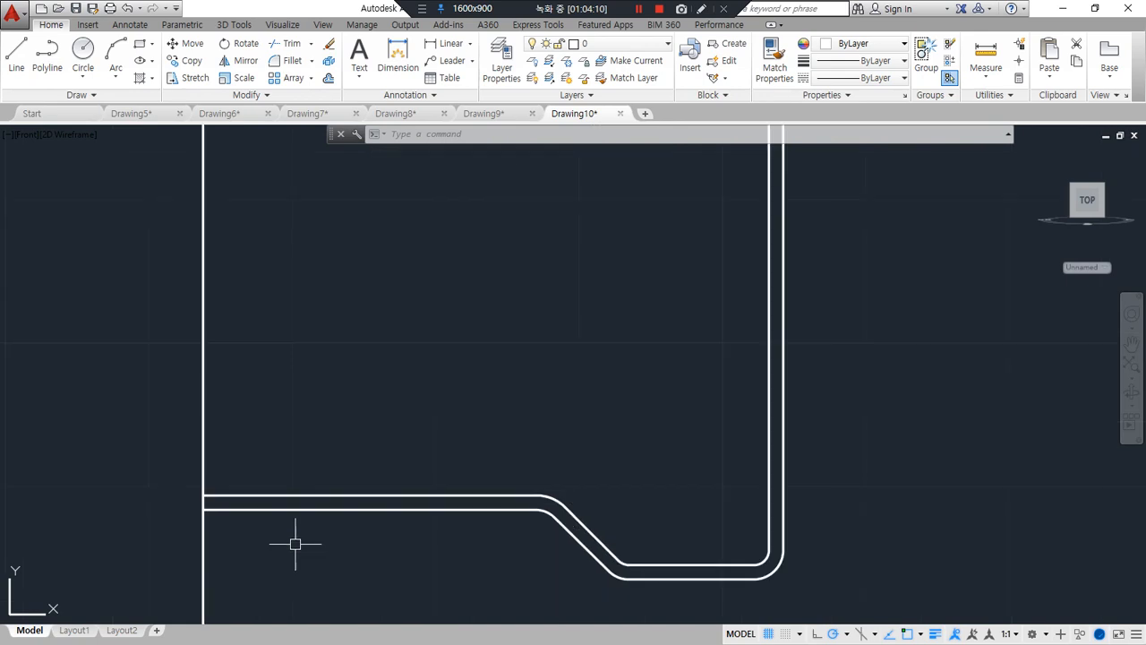
type("l")
key("Return")
left_click(203, 495)
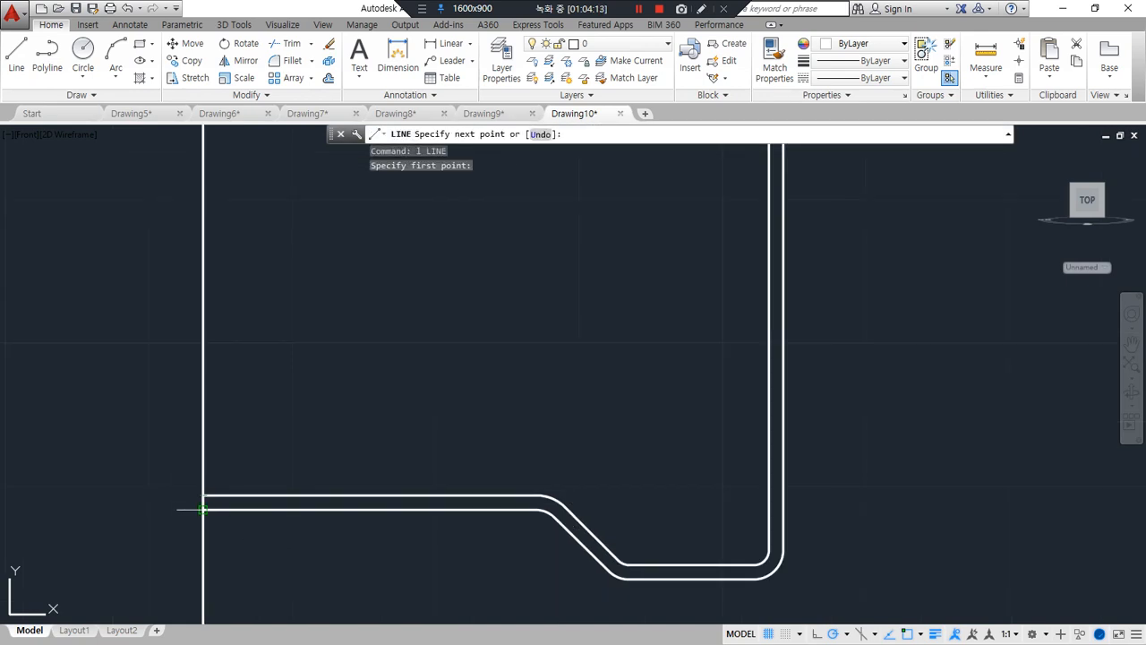
left_click(203, 509)
key("Return")
Join the inner and outer profiles with their base and neck closing lines into one closed polyline
type("j")
key("Return")
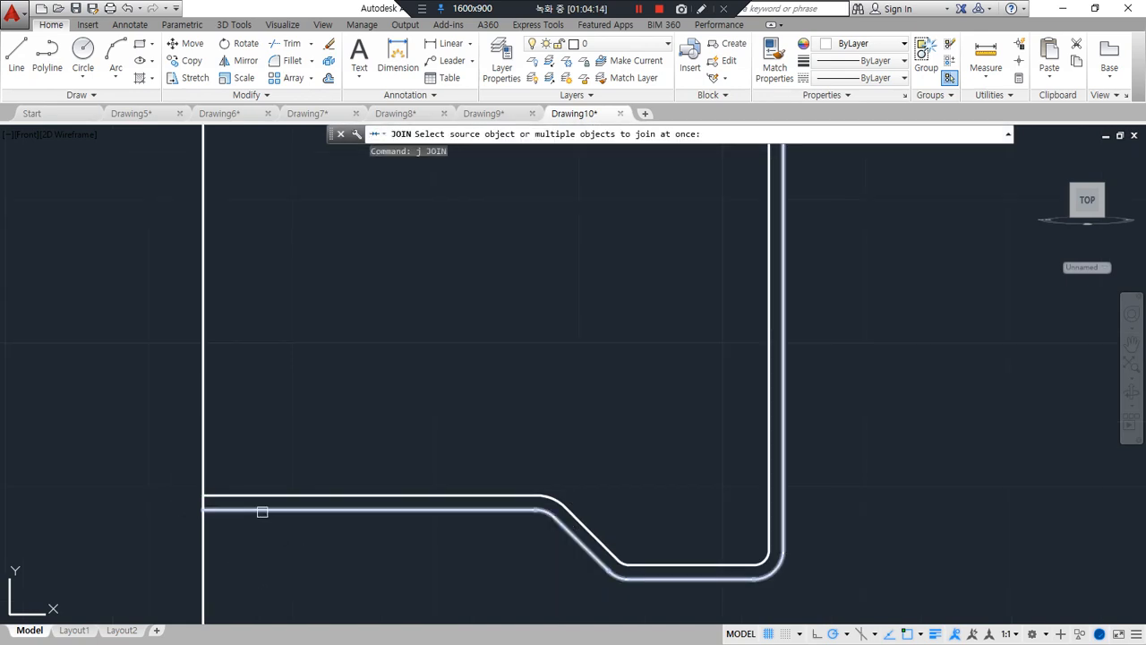
left_click(259, 510)
left_click(255, 485)
left_click(150, 464)
left_click(350, 619)
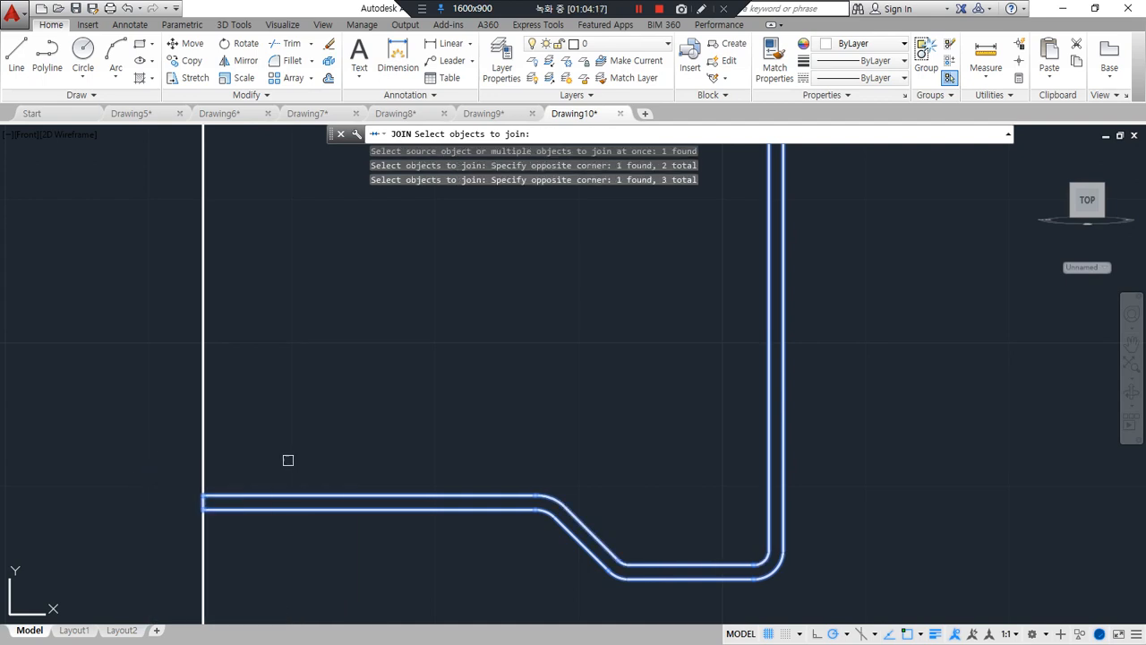
scroll(288, 461, "down", 6)
middle_click_drag(311, 289, 241, 618)
left_click(225, 300)
left_click(307, 399)
key("Return")
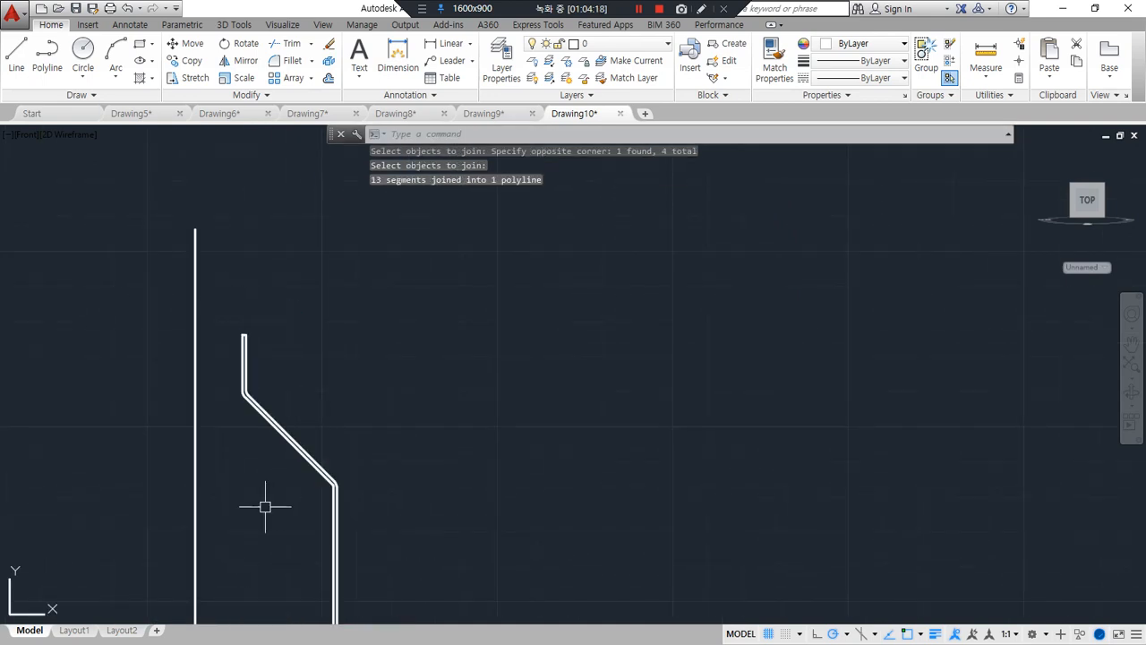
Draw an L-shape of two connected lines on the outer side of the bottle profile
scroll(307, 414, "down", 4)
middle_click_drag(317, 481, 343, 537, "shift")
scroll(245, 464, "up", 2)
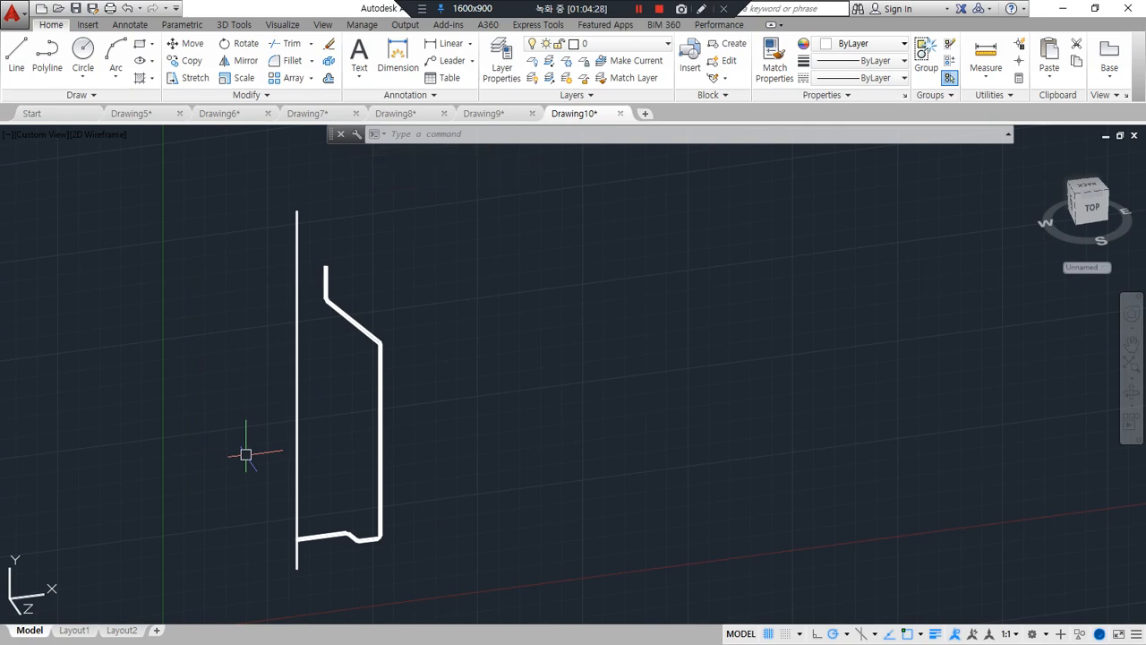
type("l")
key("Return")
left_click(431, 527)
left_click(497, 519)
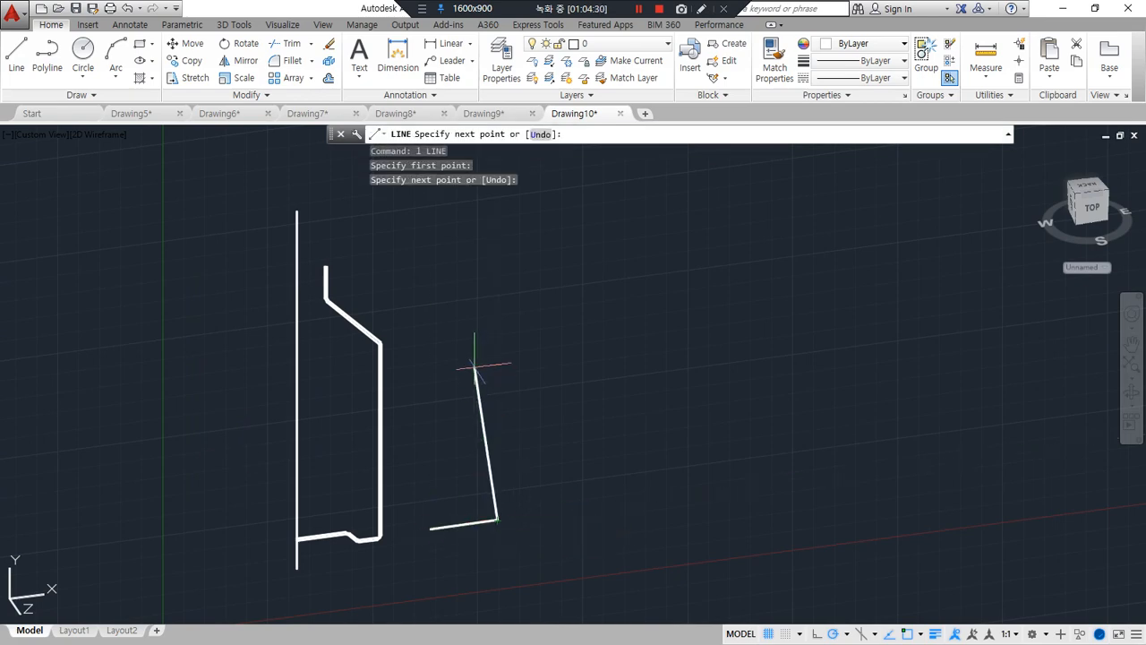
left_click(494, 321)
key("Return")
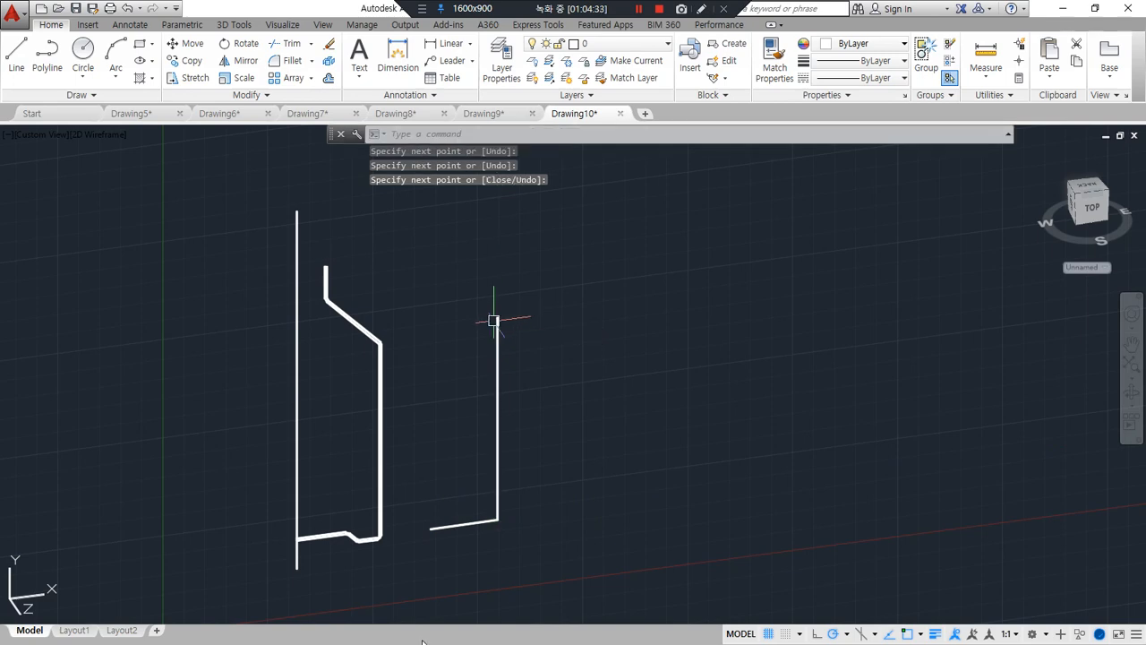
Erase both lines of the L-shape beside the profile
left_click(529, 529)
left_click(400, 460)
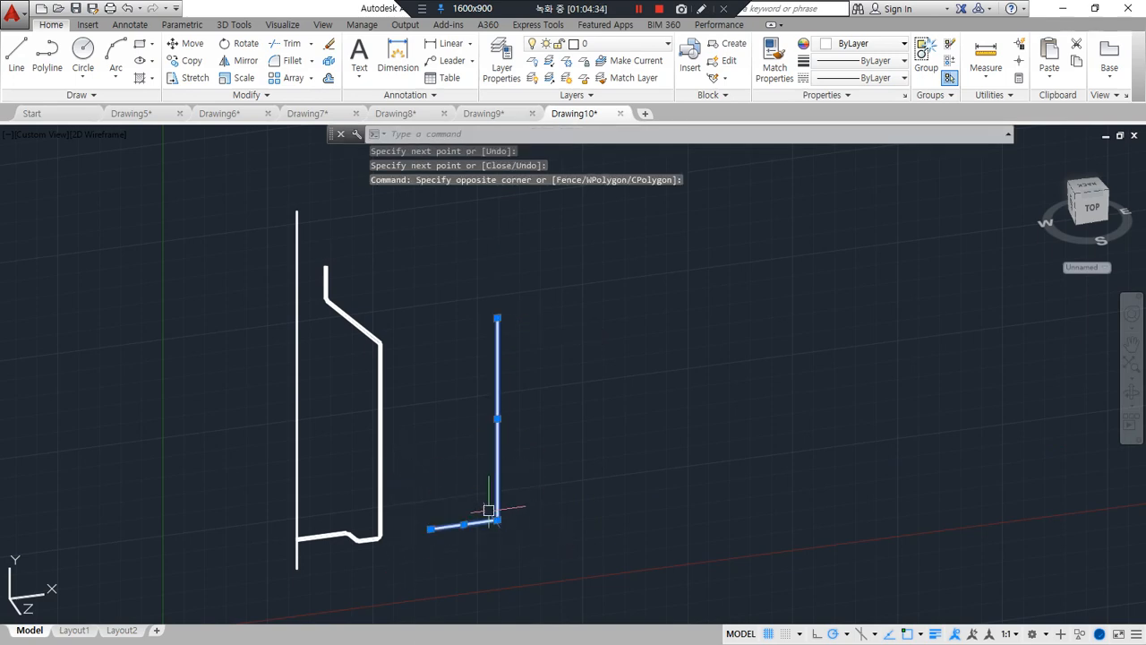
key("Delete")
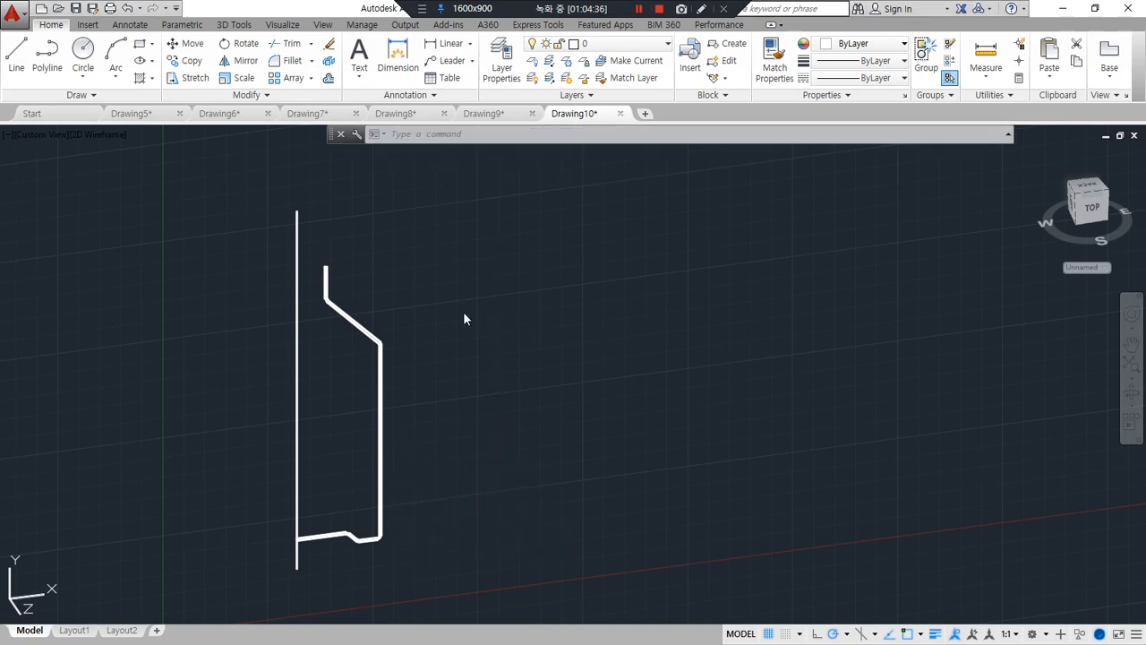
Revolve the closed bottle profile a full 360 degrees about the vertical axis line, from its lower end to its upper end
type("rev")
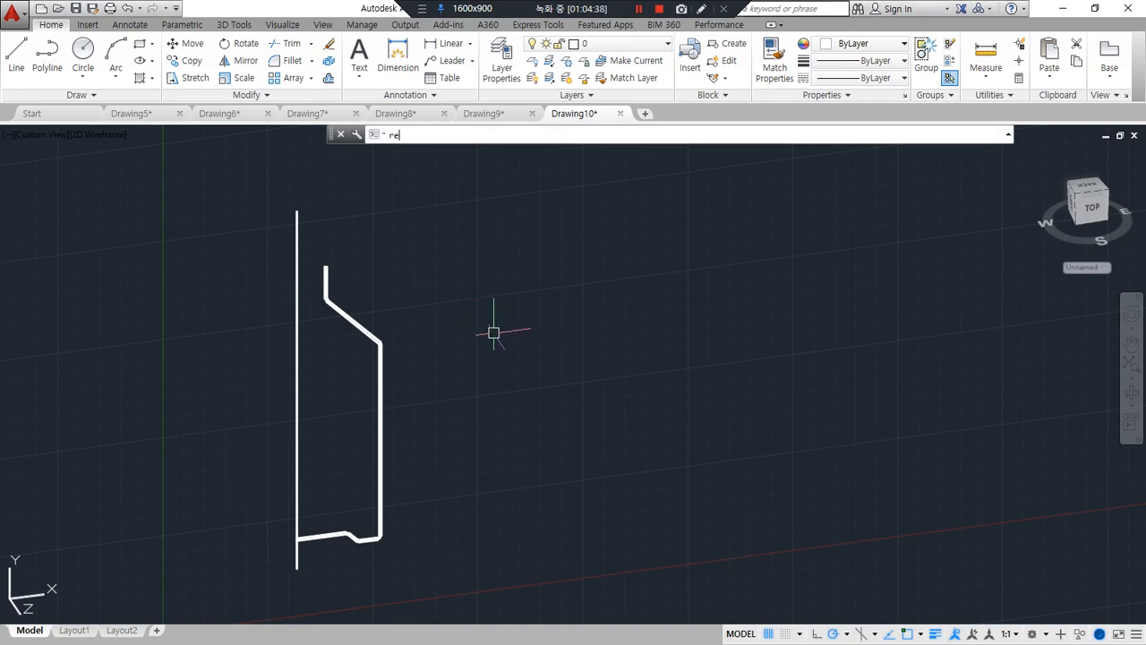
key("Return")
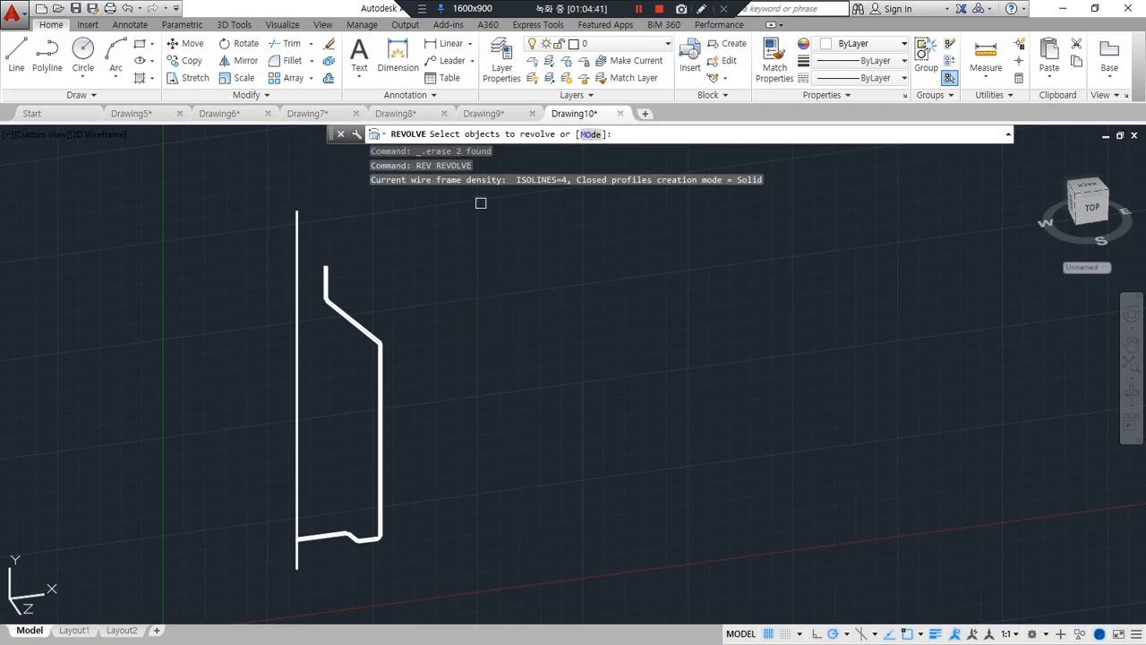
mouse_move(396, 327)
left_mouse_down()
mouse_move(399, 315)
mouse_move(402, 396)
left_mouse_up()
left_click(355, 325)
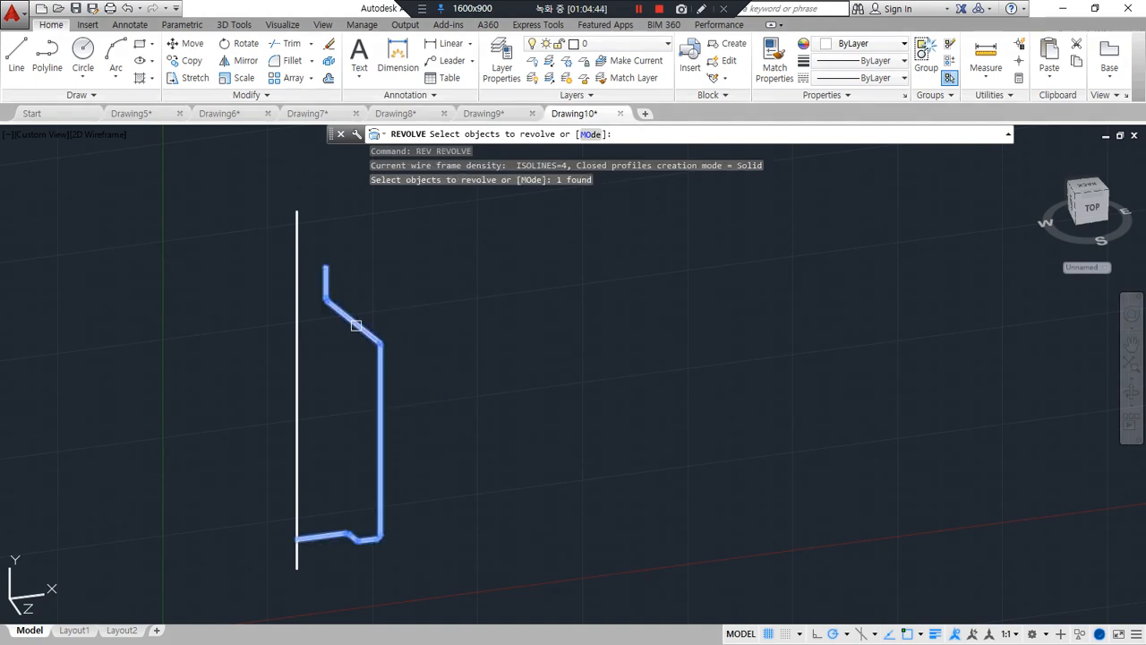
key("Return")
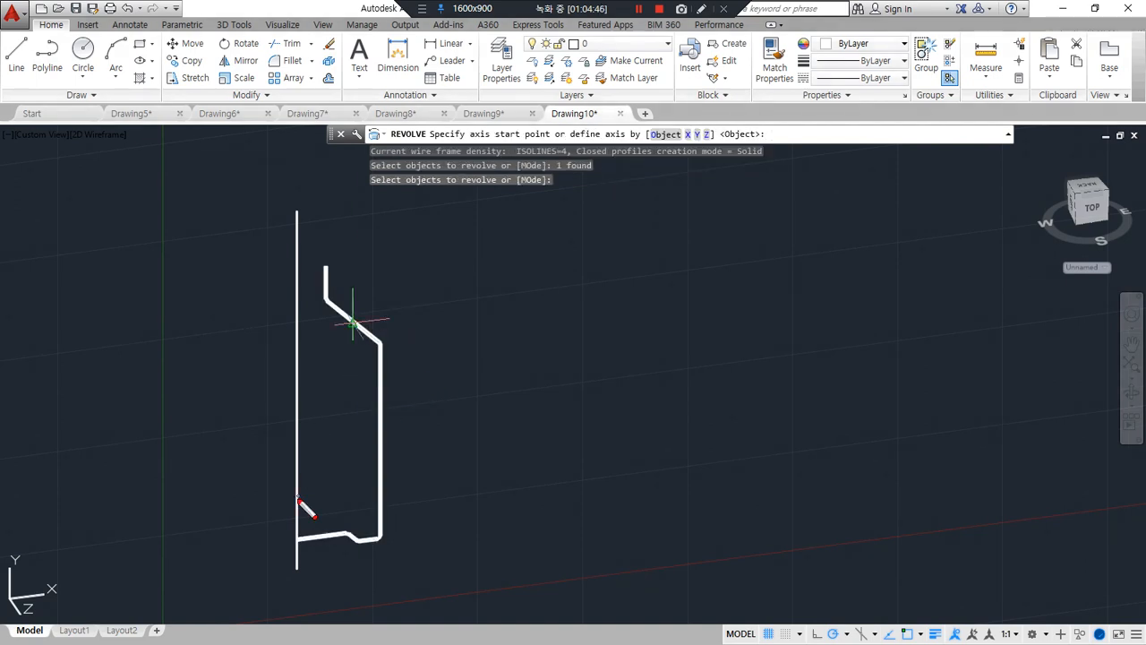
left_click_drag(304, 566, 302, 181)
left_click_drag(298, 546, 312, 266)
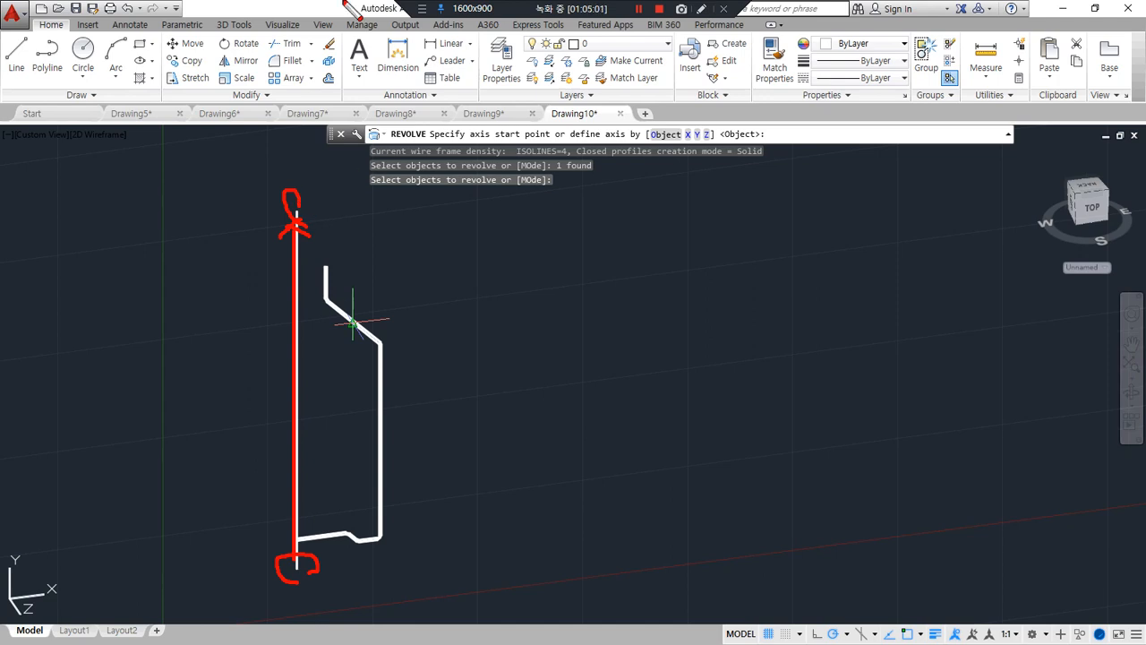
mouse_move(305, 402)
left_mouse_down()
mouse_move(256, 271)
mouse_move(228, 333)
left_mouse_up()
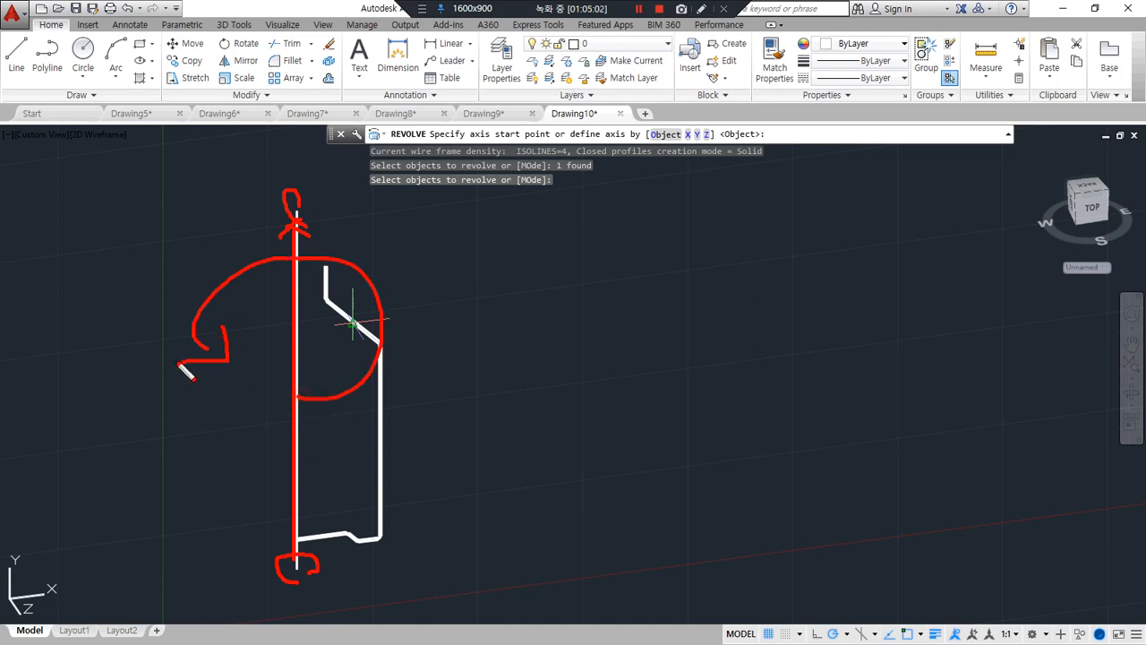
key("Escape")
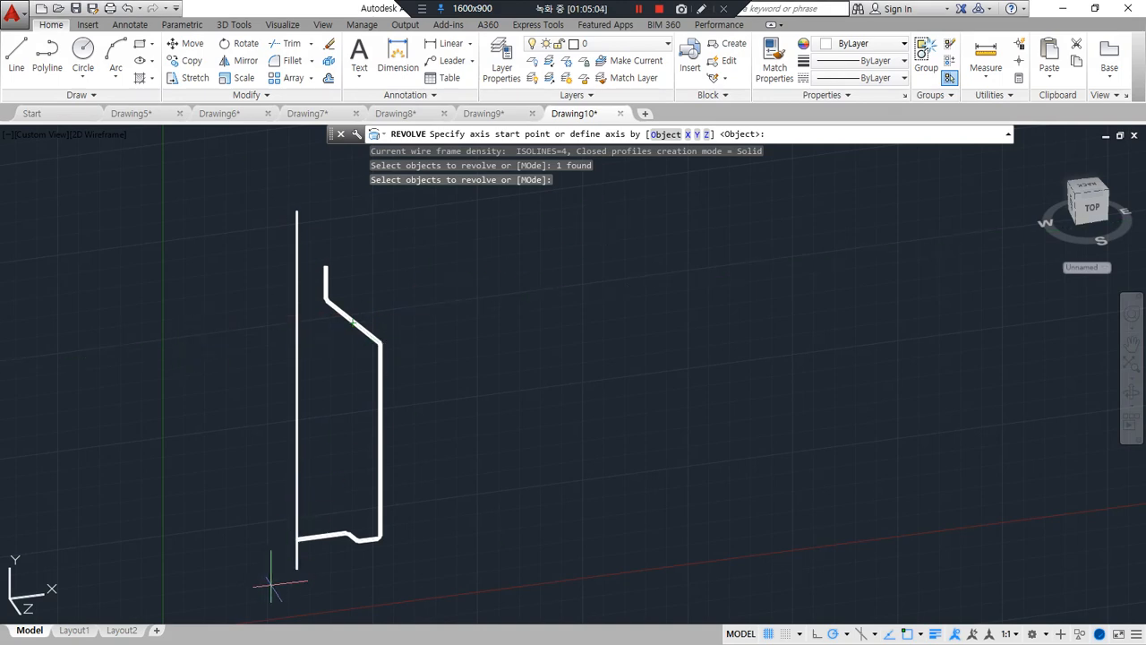
key("Return")
left_click(297, 565)
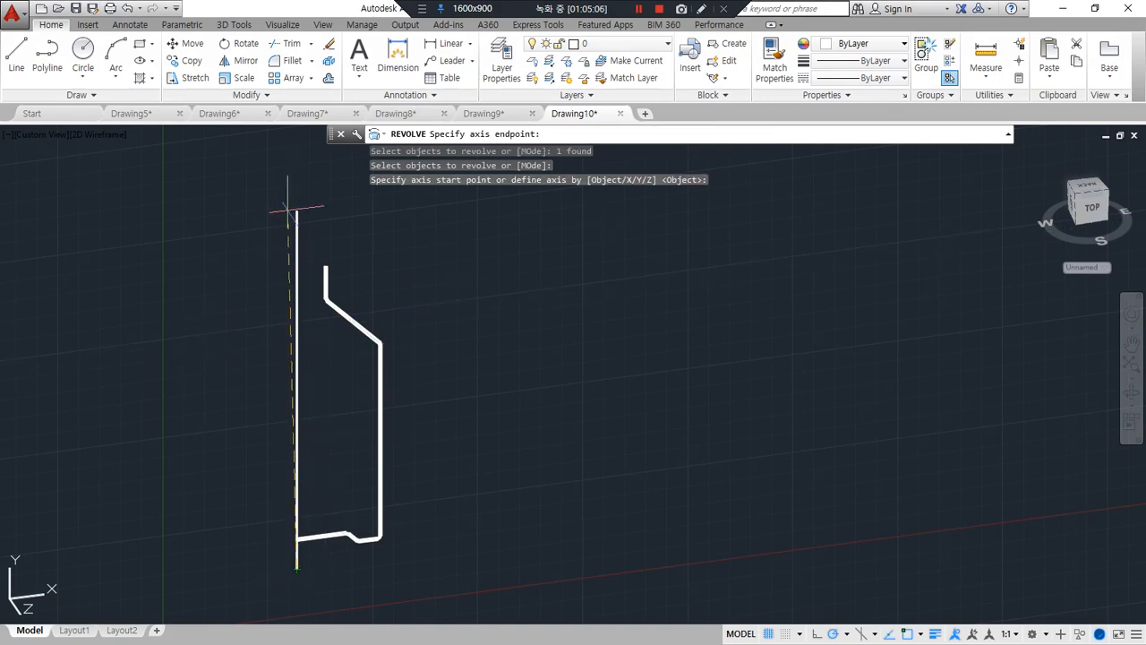
left_click(296, 211)
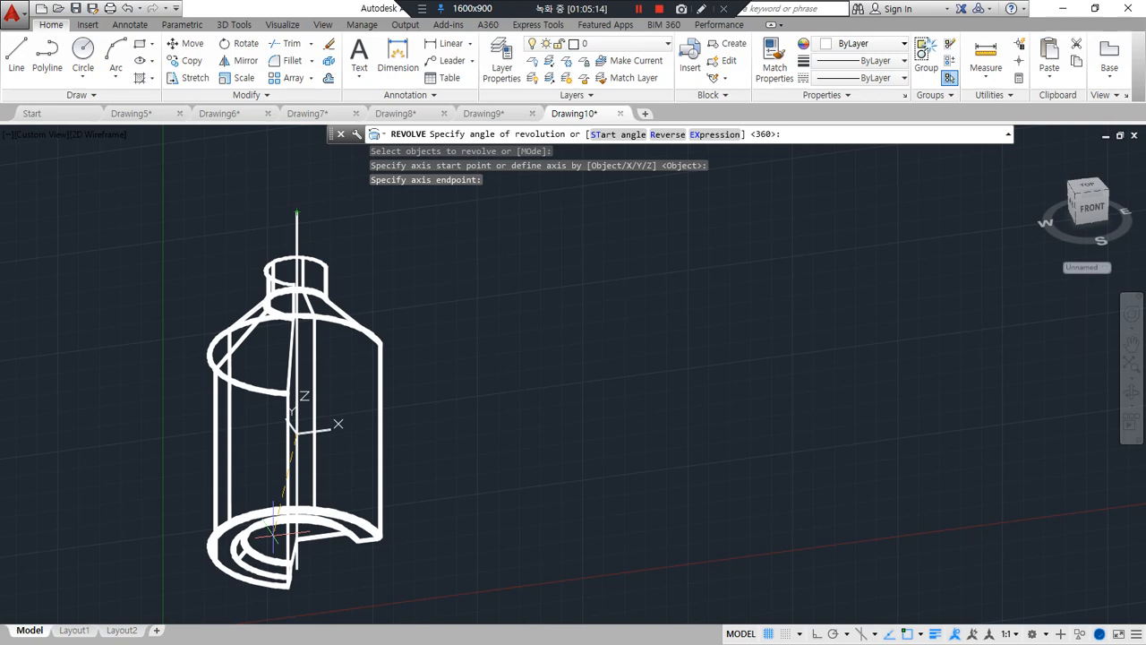
key("Return")
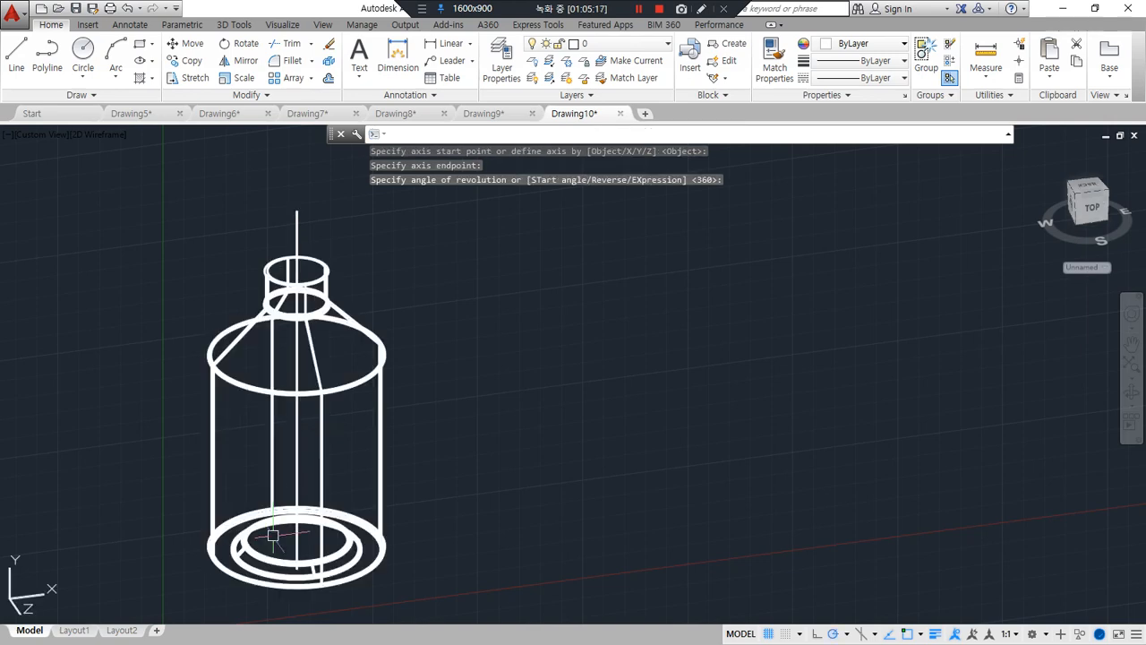
Display the revolved bottle in the Shades of Gray visual style and examine its neck and shoulder from above
type("sha")
key("Return")
type("g")
key("Return")
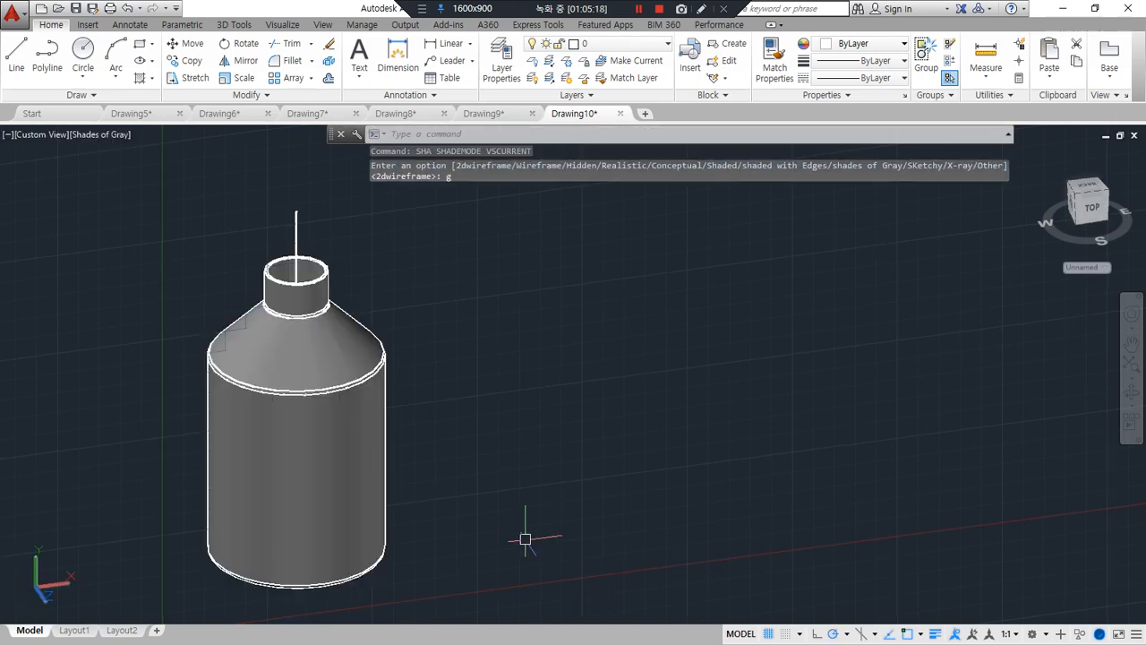
middle_click_drag(525, 538, 455, 429, "shift")
scroll(453, 435, "up", 2)
Switch the visual style to X-ray and inspect the bottle's wall and base from the side
type("sh")
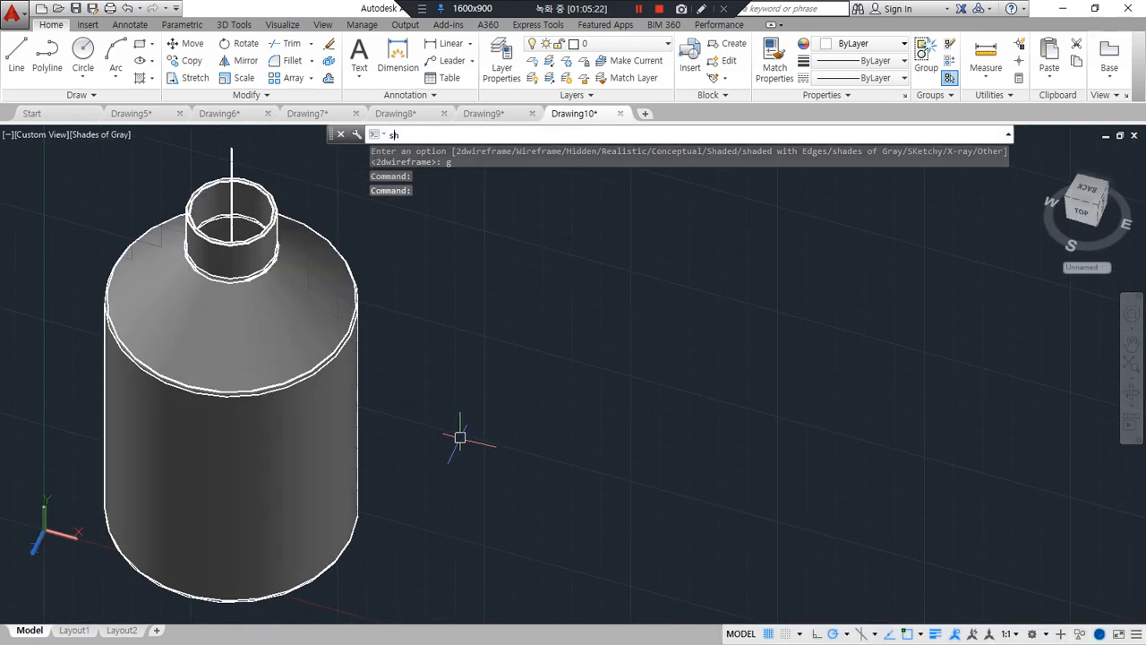
type("a")
key("Return")
left_click(418, 147)
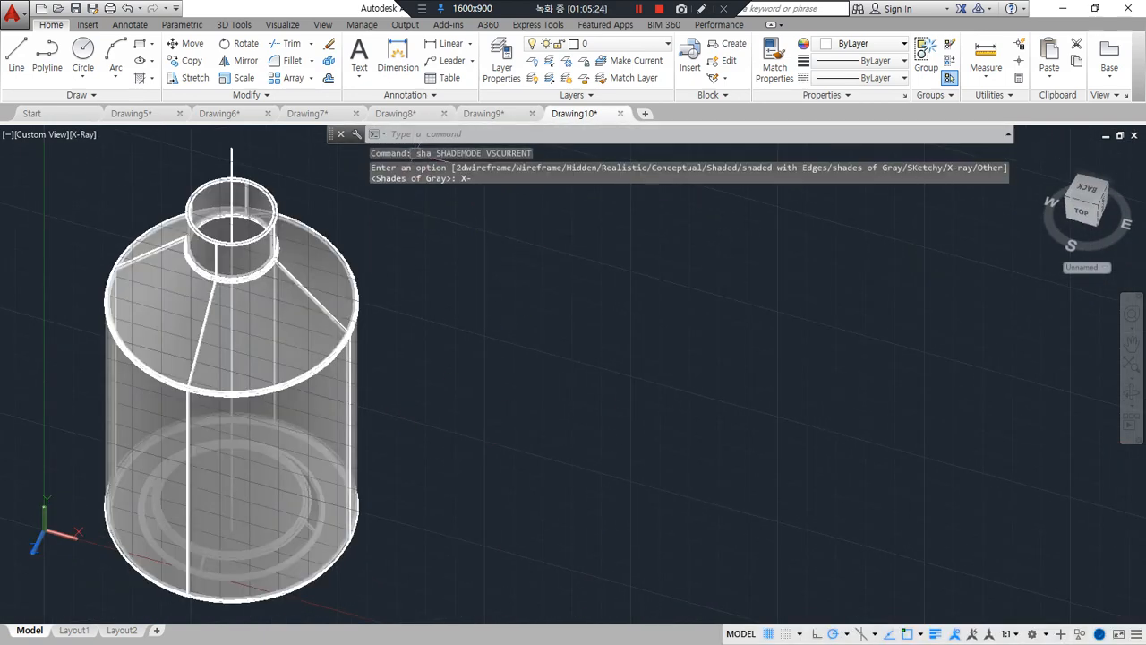
middle_click_drag(421, 456, 230, 421, "shift")
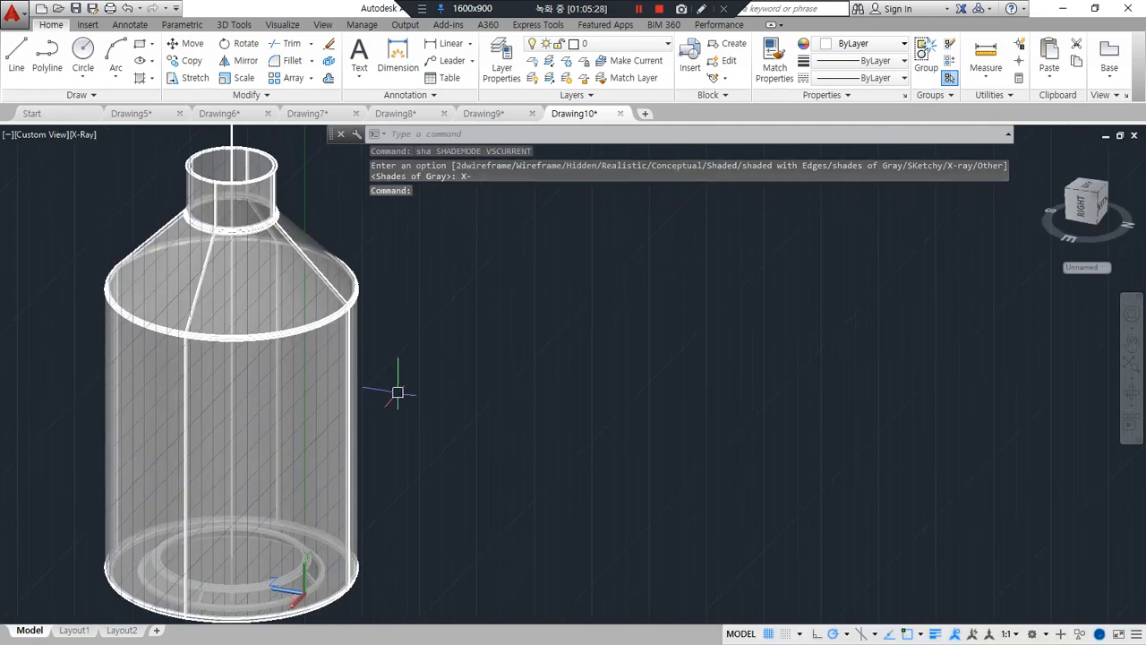
Set the view to the plan of the current UCS
type("plan")
key("Return")
key("Return")
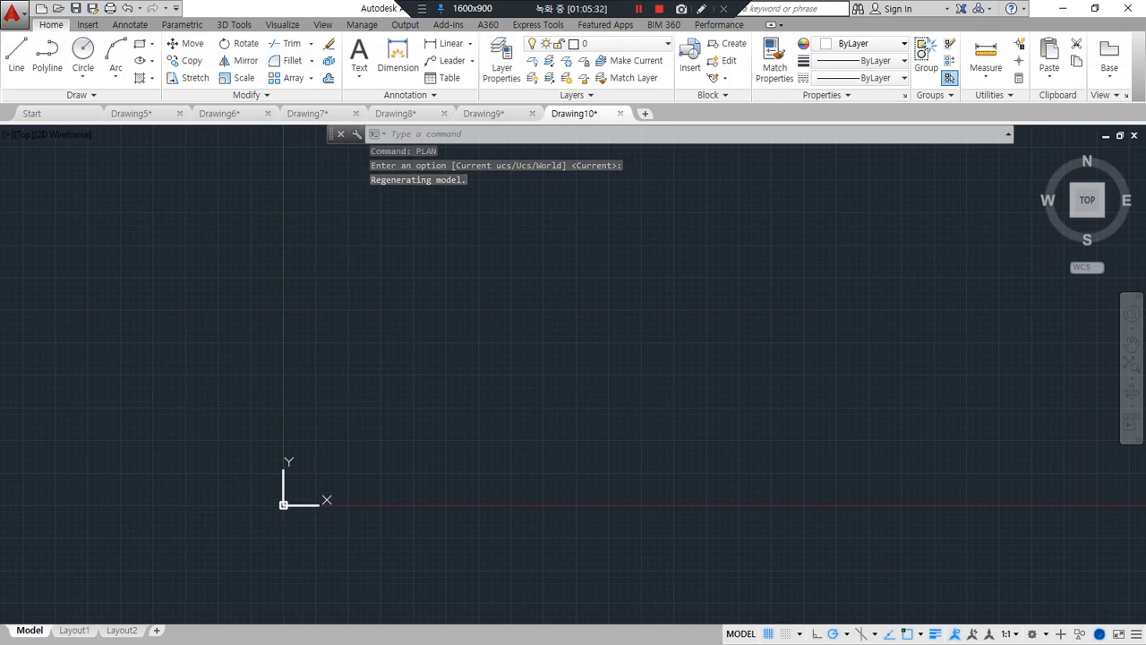
Switch to the browser and examine the 2007.08.11-3 exercise drawing with its top, front and right views of the SR70 dome
left_click_drag(2, 97, 333, 68)
mouse_move(523, 541)
left_mouse_down()
mouse_move(414, 125)
mouse_move(714, 504)
mouse_move(482, 526)
left_mouse_up()
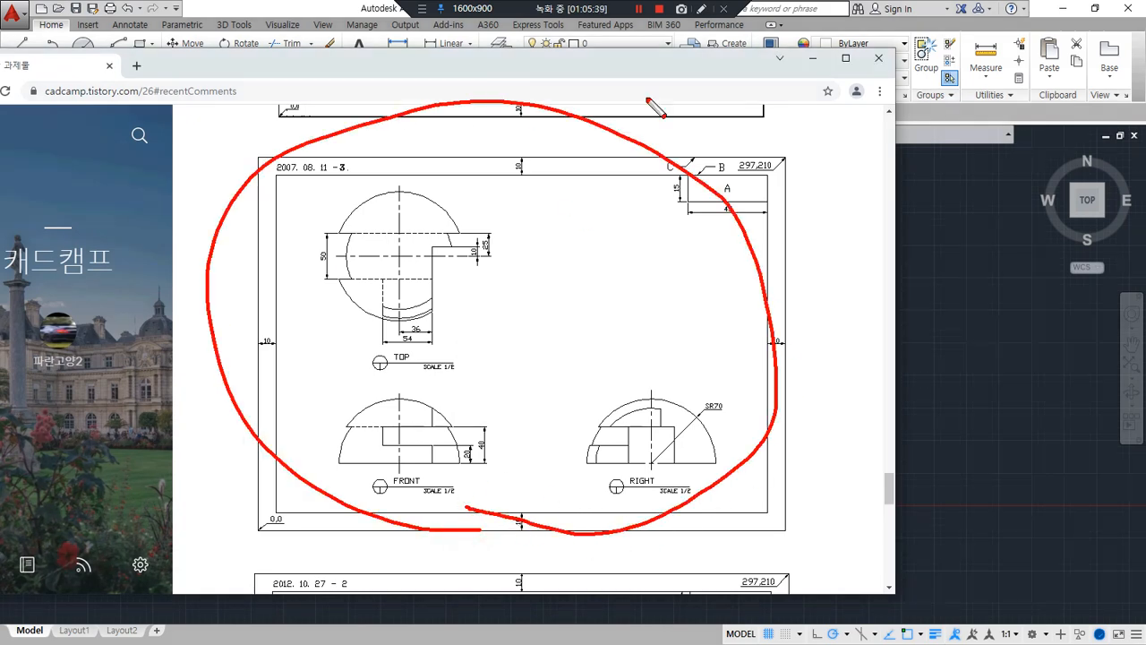
key("Escape")
left_click_drag(590, 68, 0, 112)
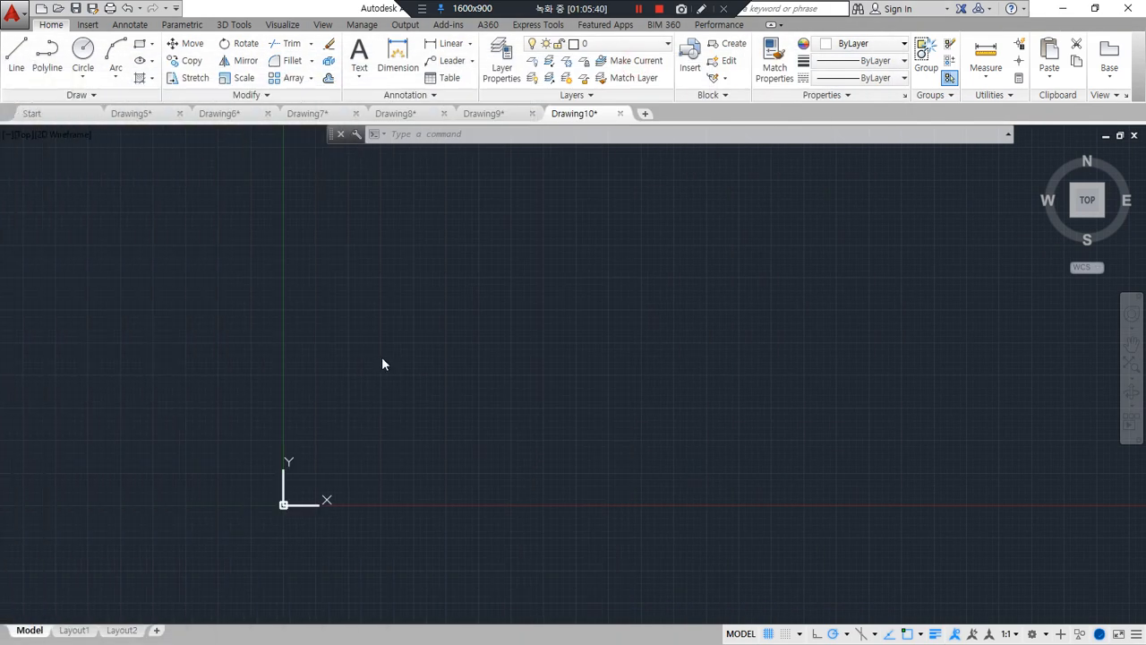
type("ucs")
key("Return")
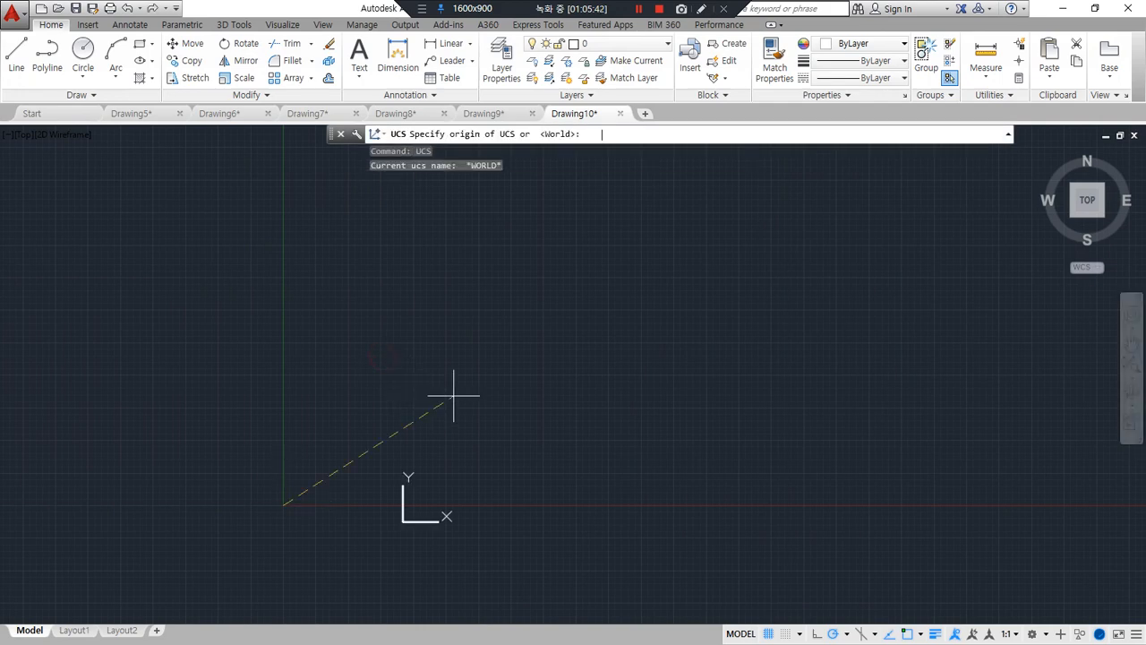
key("Escape")
key("Escape")
Define a UCS by three points in a tilted 3D view, with X along the ground and Y pointing vertically up
middle_click_drag(441, 421, 478, 342, "shift")
type("ucs")
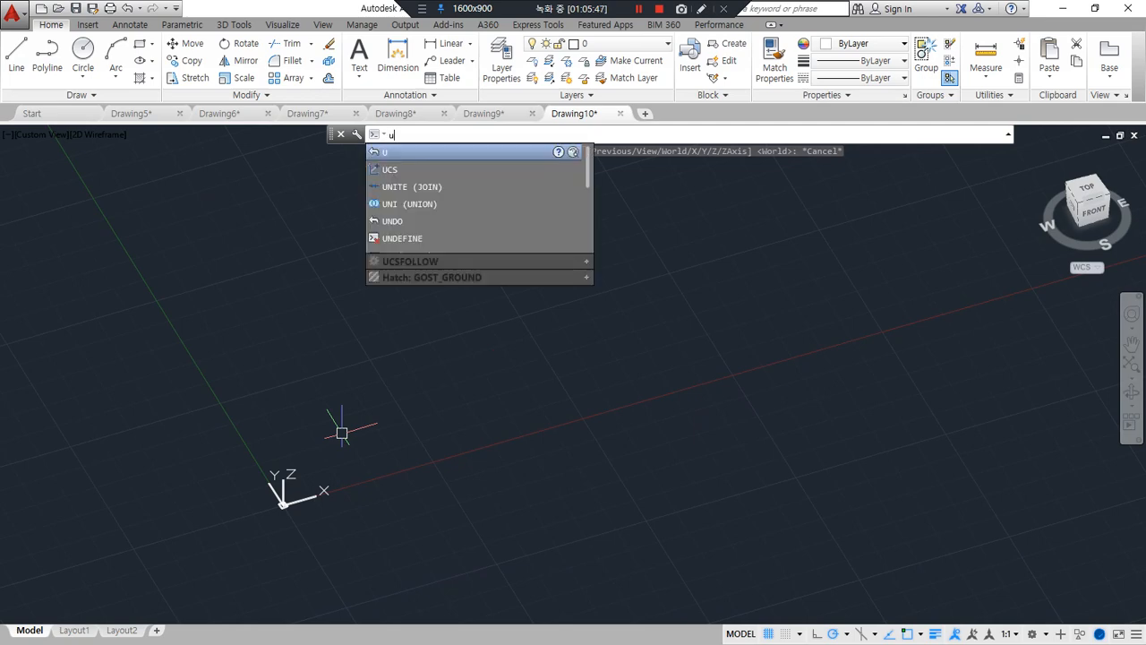
key("Return")
left_click(375, 365)
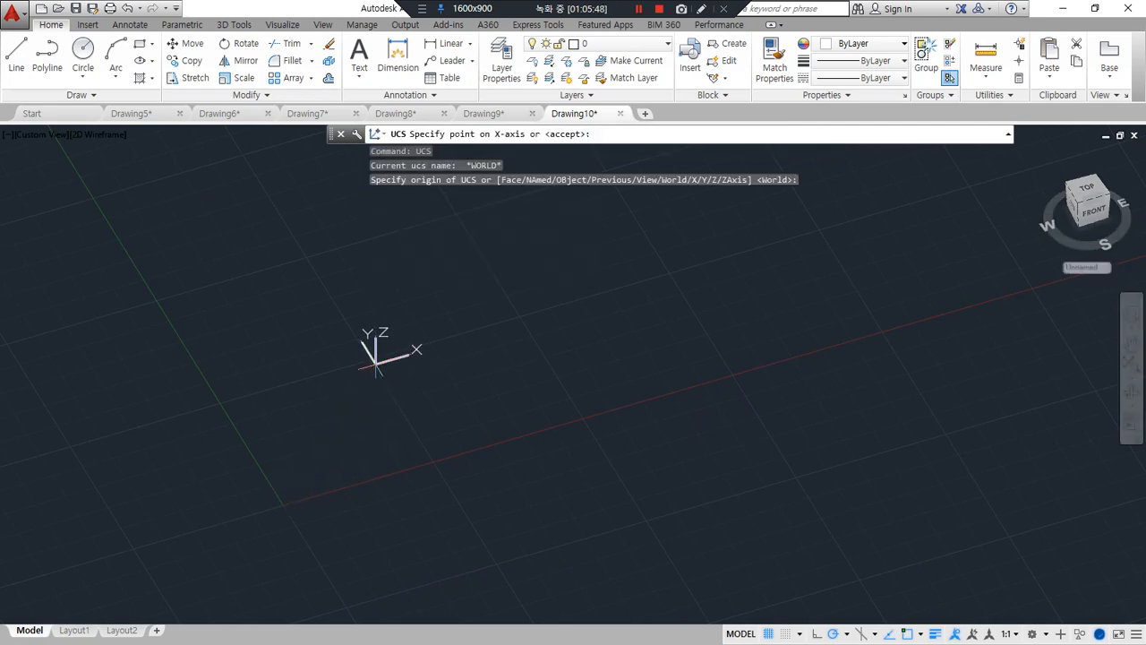
left_click(508, 324, "shift")
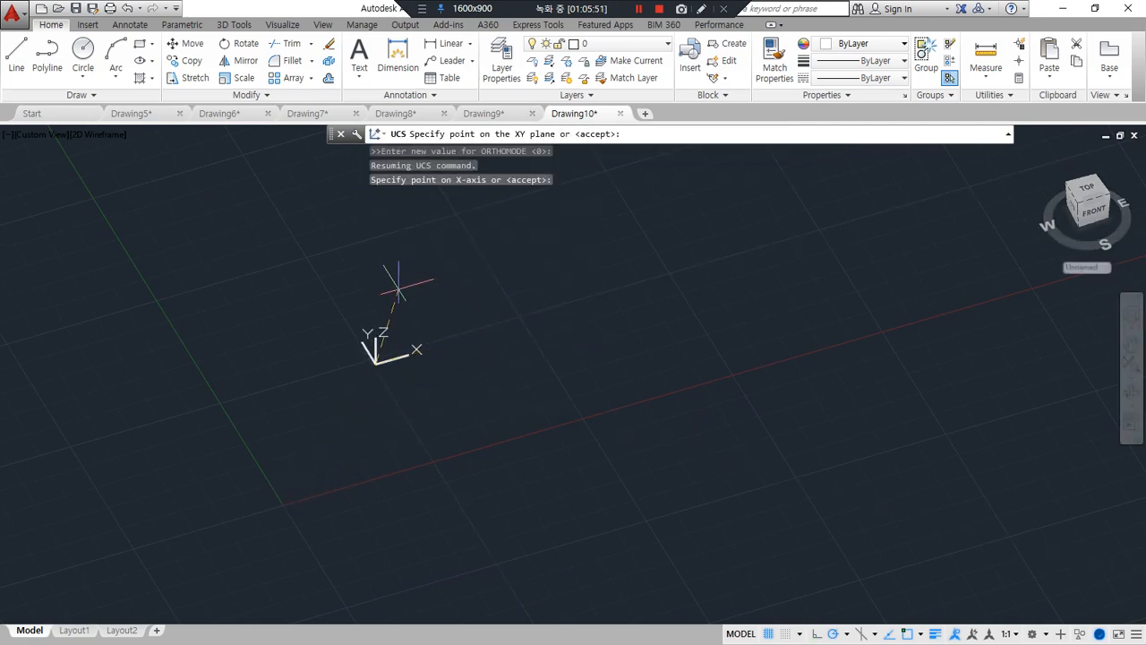
left_click(376, 264)
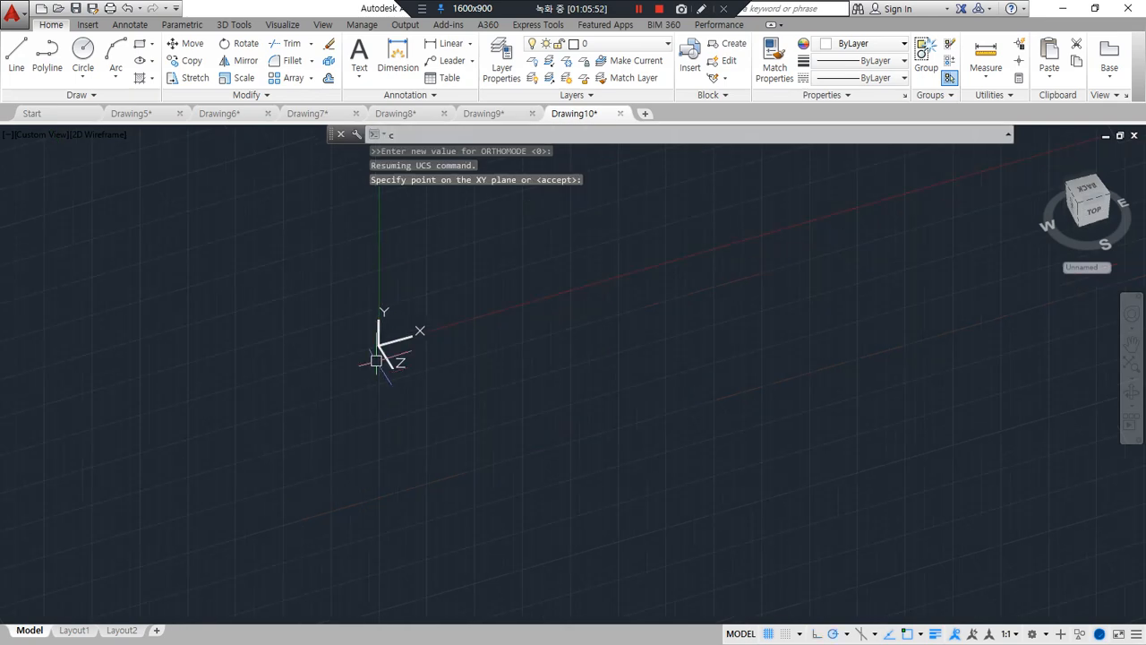
Draw a circle of radius 70 centred at the UCS origin 0,0
type("c")
key("Return")
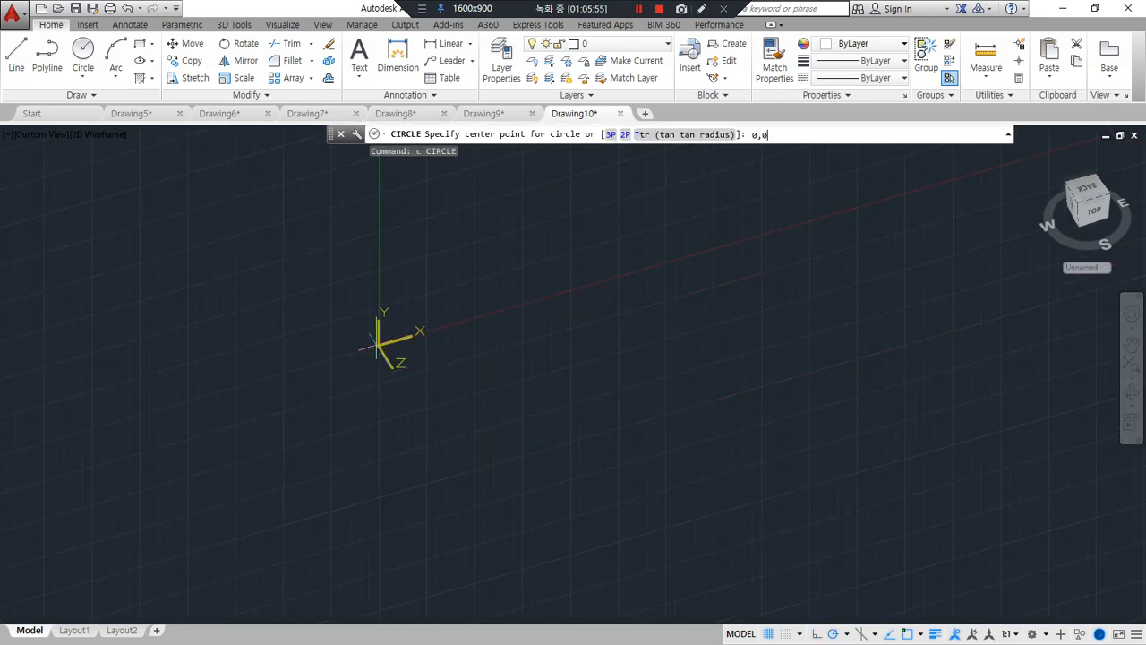
key("Return")
type("70")
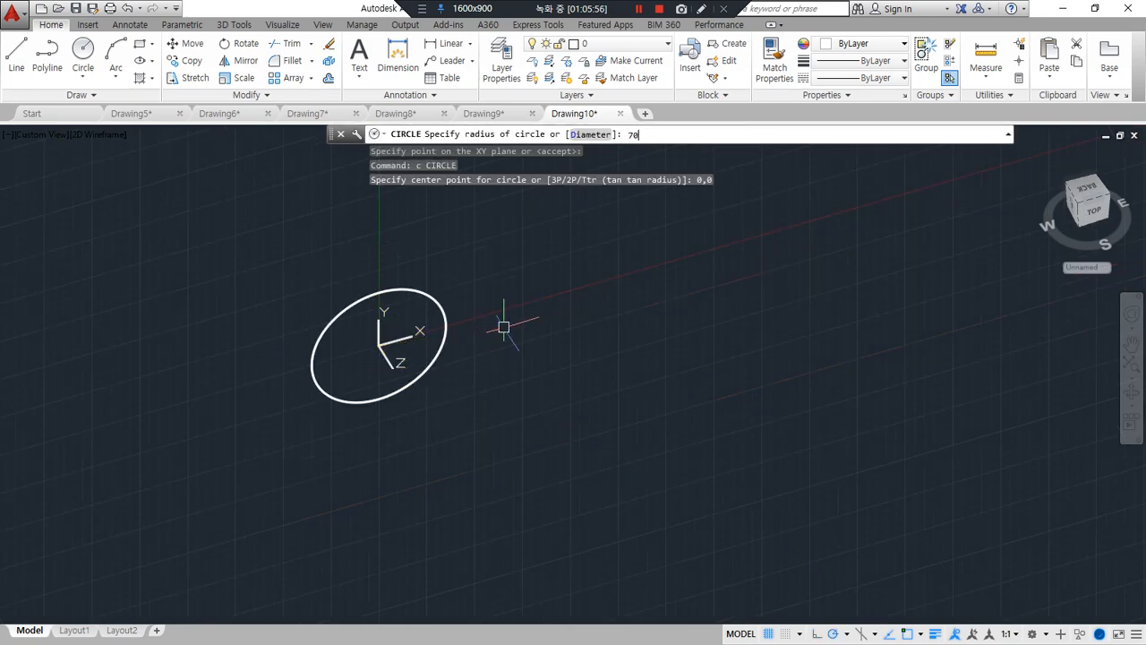
key("Return")
Draw connected lines from the circle's quadrant on the X axis to its centre and up to the quadrant on the Y axis
scroll(389, 356, "up", 5)
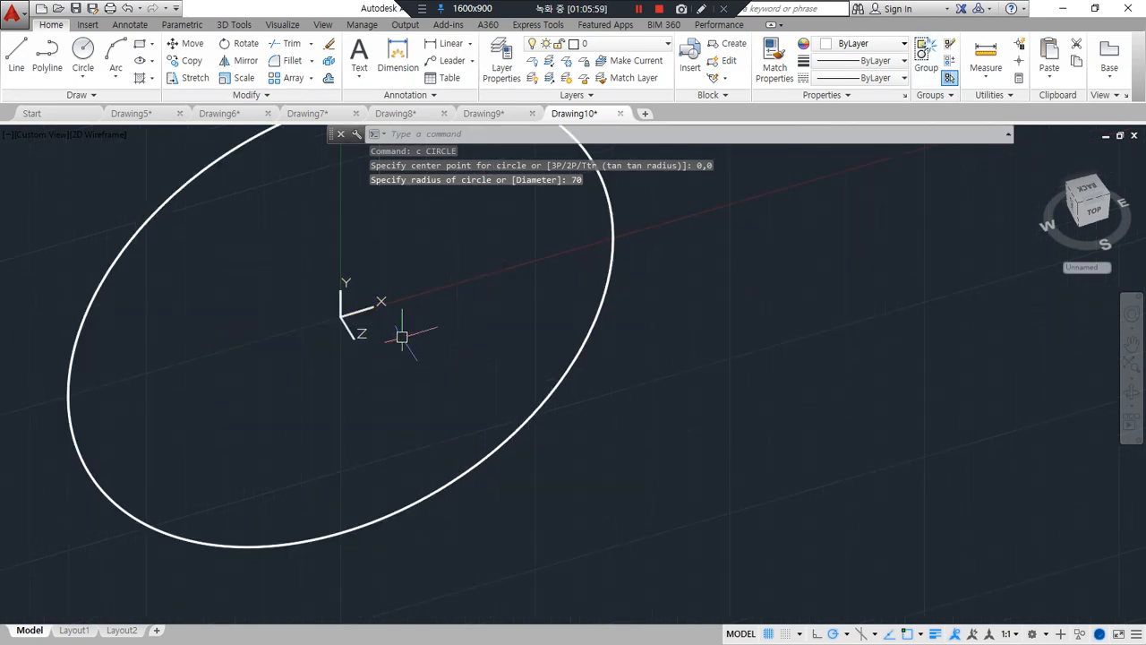
middle_click_drag(402, 332, 421, 422)
type("l")
key("Return")
type("q")
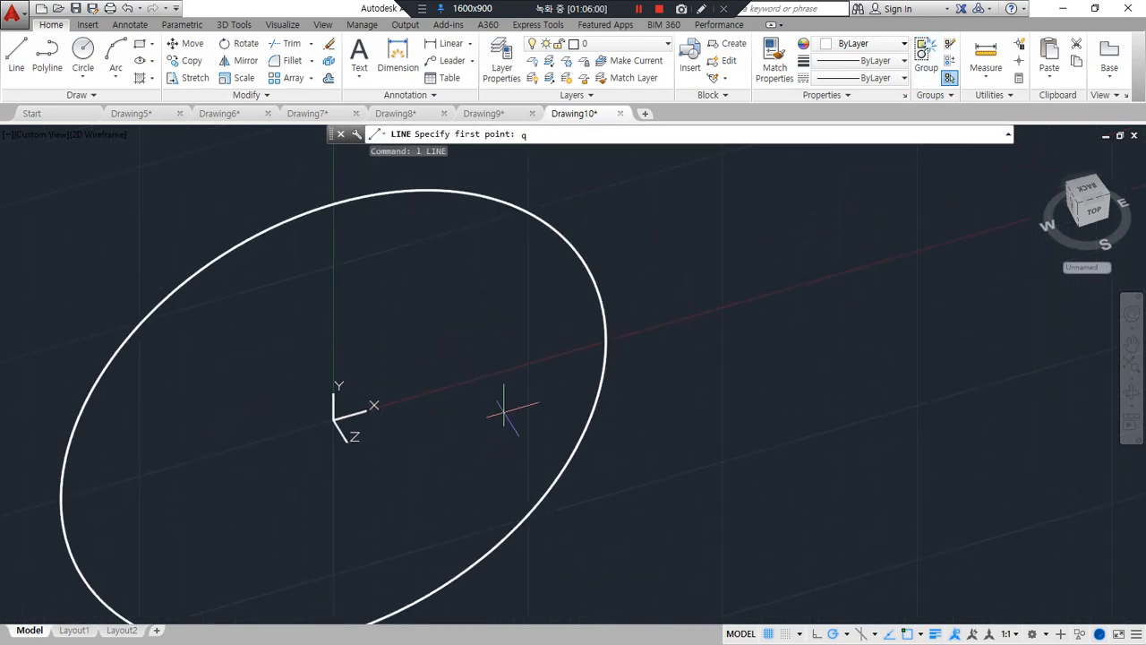
type("ia")
key("Return")
left_click(598, 407)
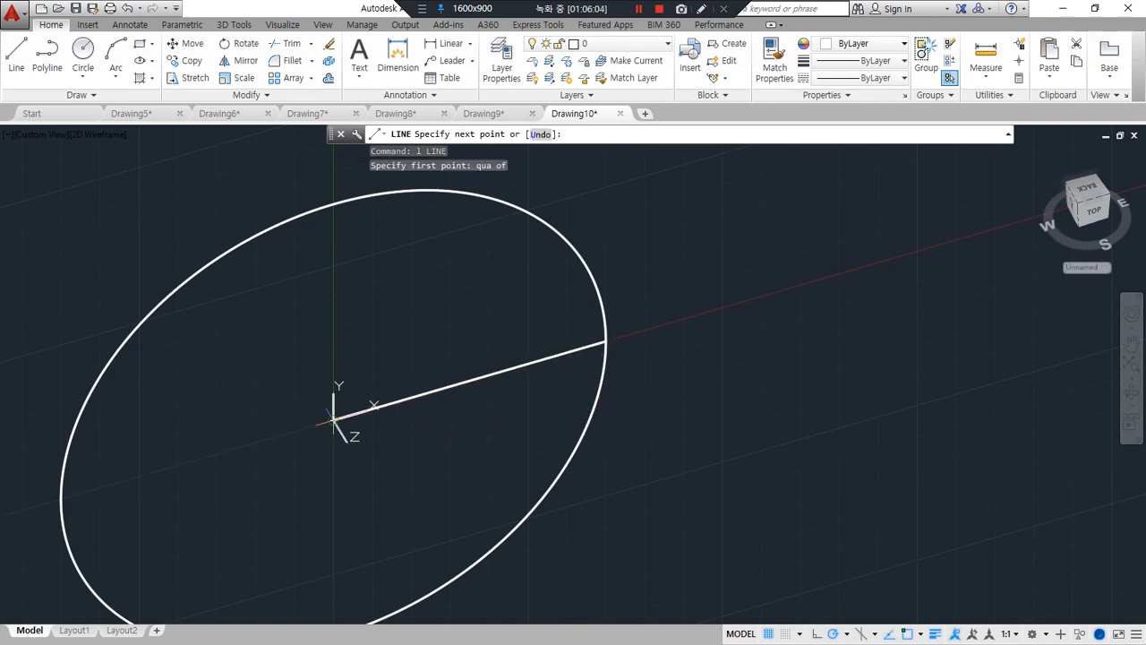
left_click(334, 418)
left_click(333, 204)
key("Return")
Trim the circle outside the two radius lines, leaving only the quarter arc between them
scroll(377, 412, "down", 2)
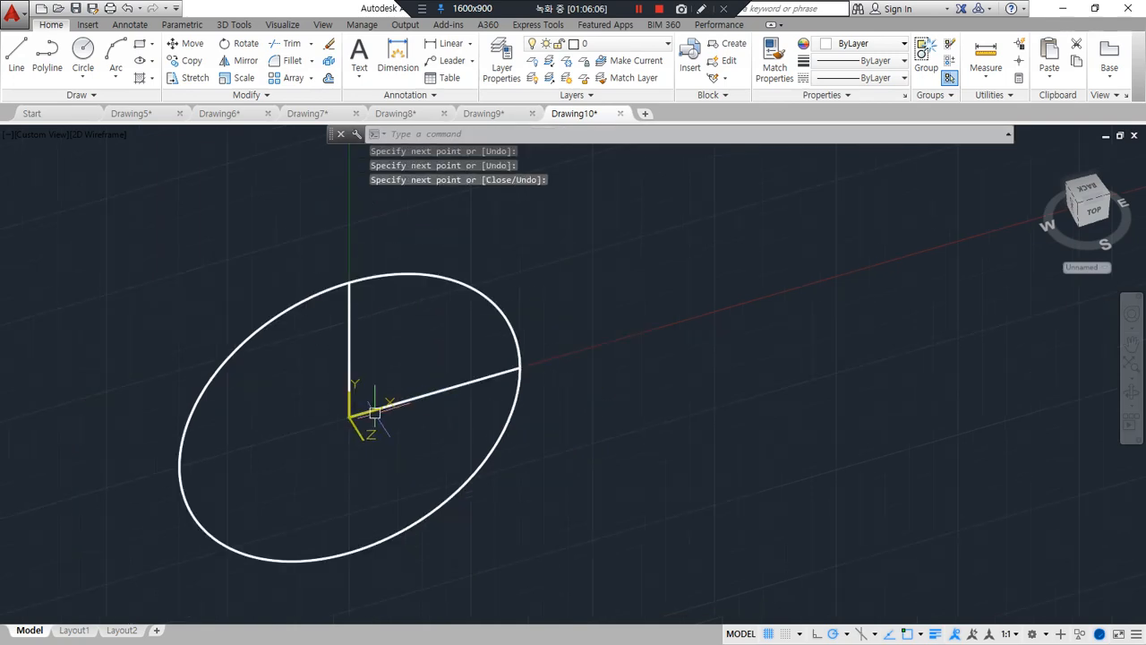
mouse_move(378, 446)
middle_mouse_down("shift")
mouse_move(347, 439)
mouse_move(351, 422)
mouse_move(376, 427)
middle_mouse_up("shift")
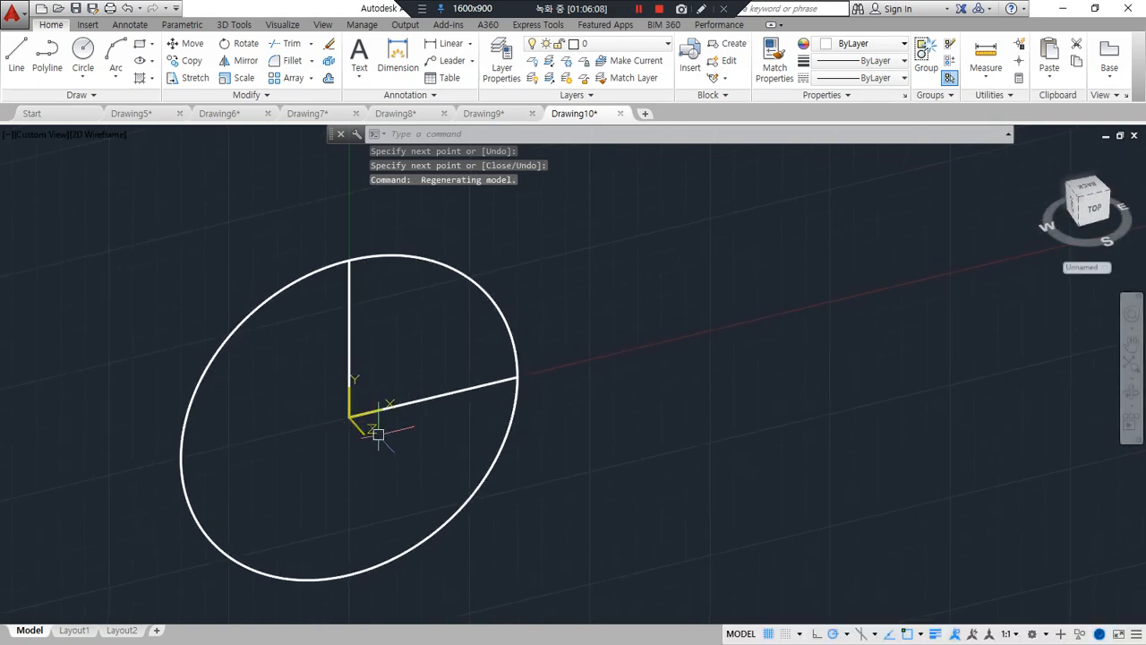
type("tr")
key("Return")
key("Return")
left_click(442, 522)
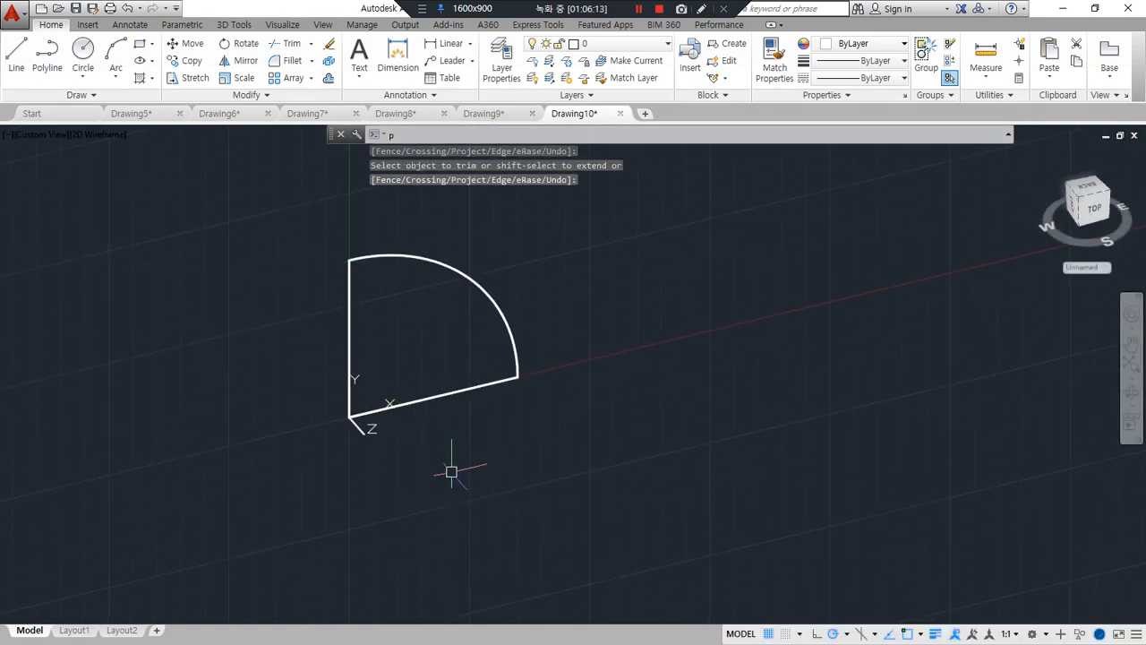
key("Return")
Join the two radius lines and the quarter arc into one closed polyline and check it by selecting it
type("pe")
key("Return")
left_click(458, 396)
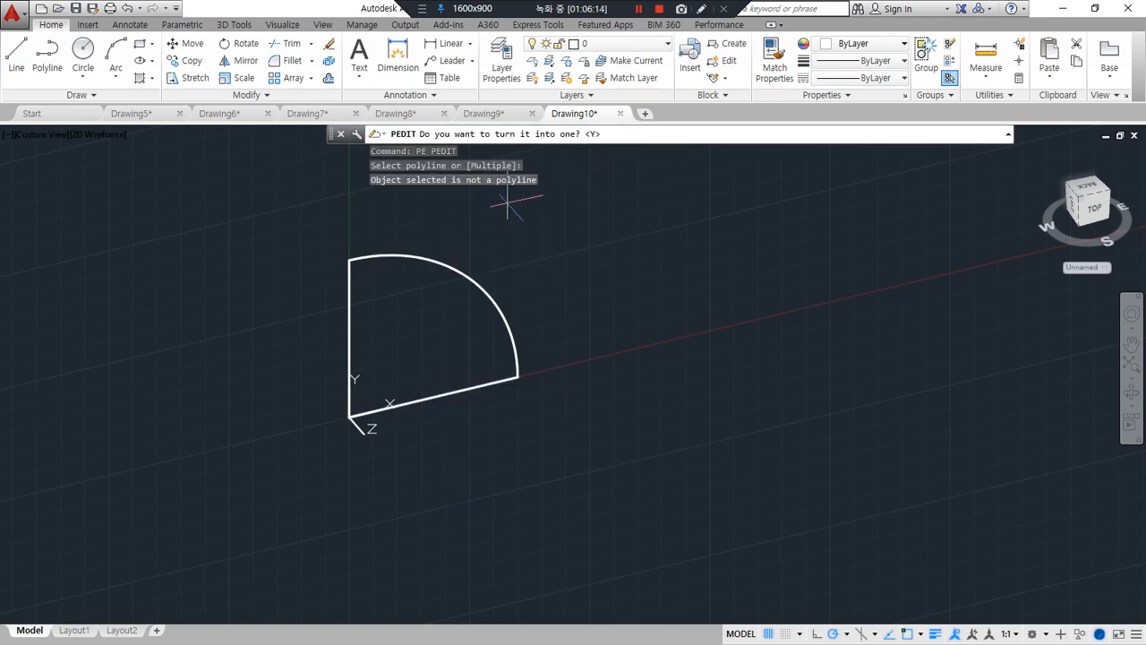
key("Return")
left_click(544, 134)
left_click(467, 186)
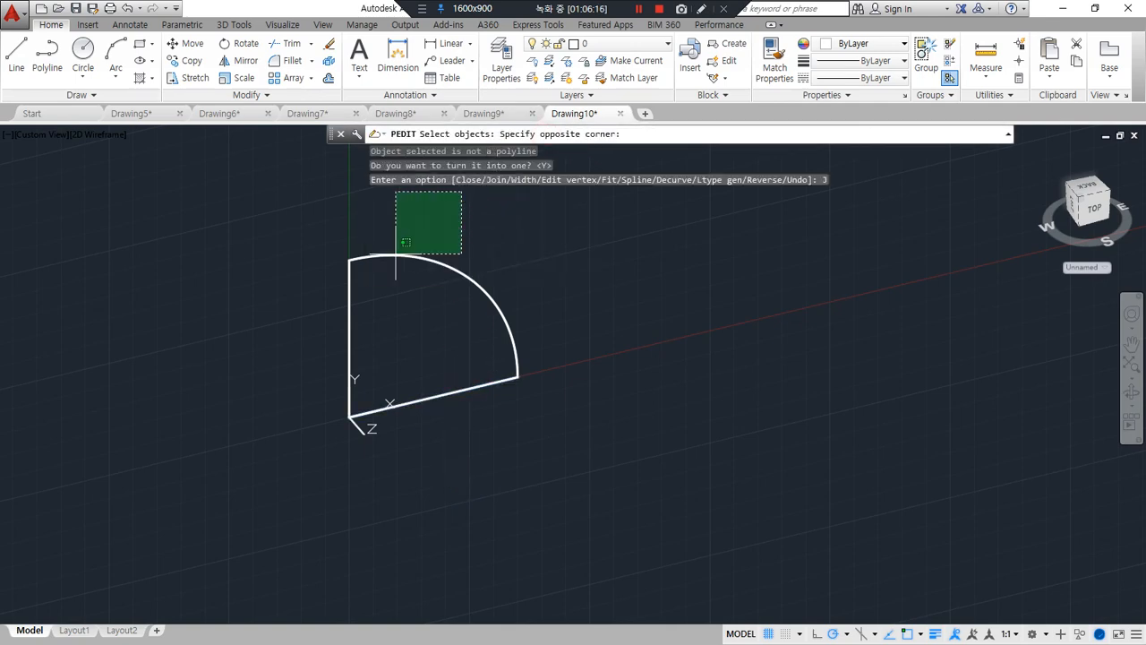
left_click(277, 334)
key("Return")
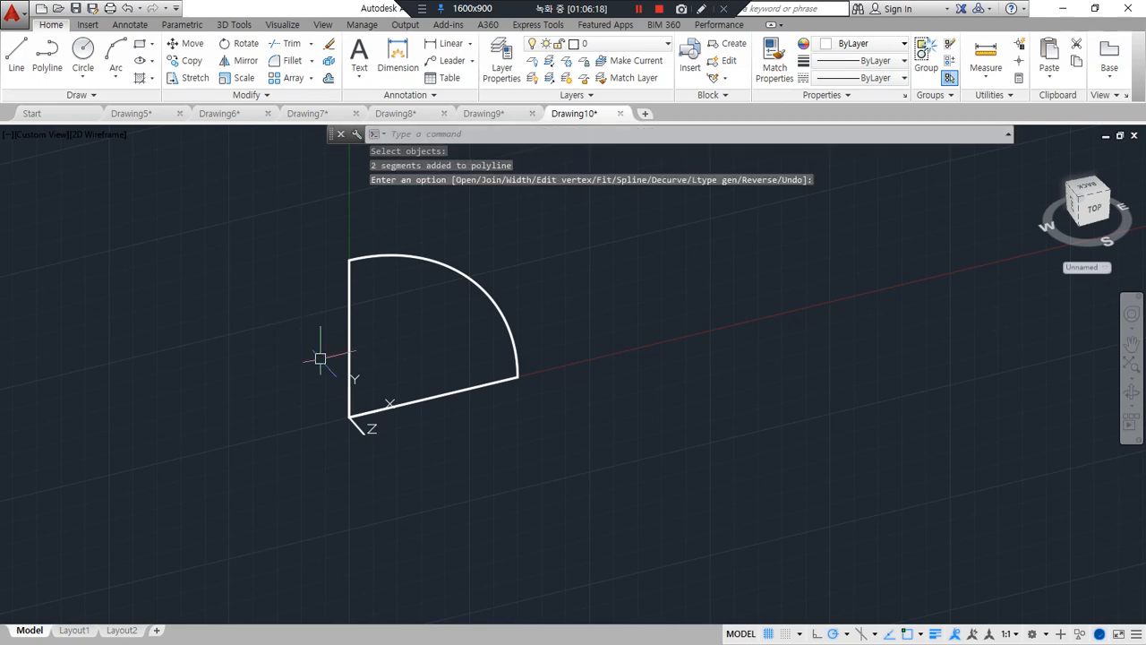
key("Return")
left_click(430, 396)
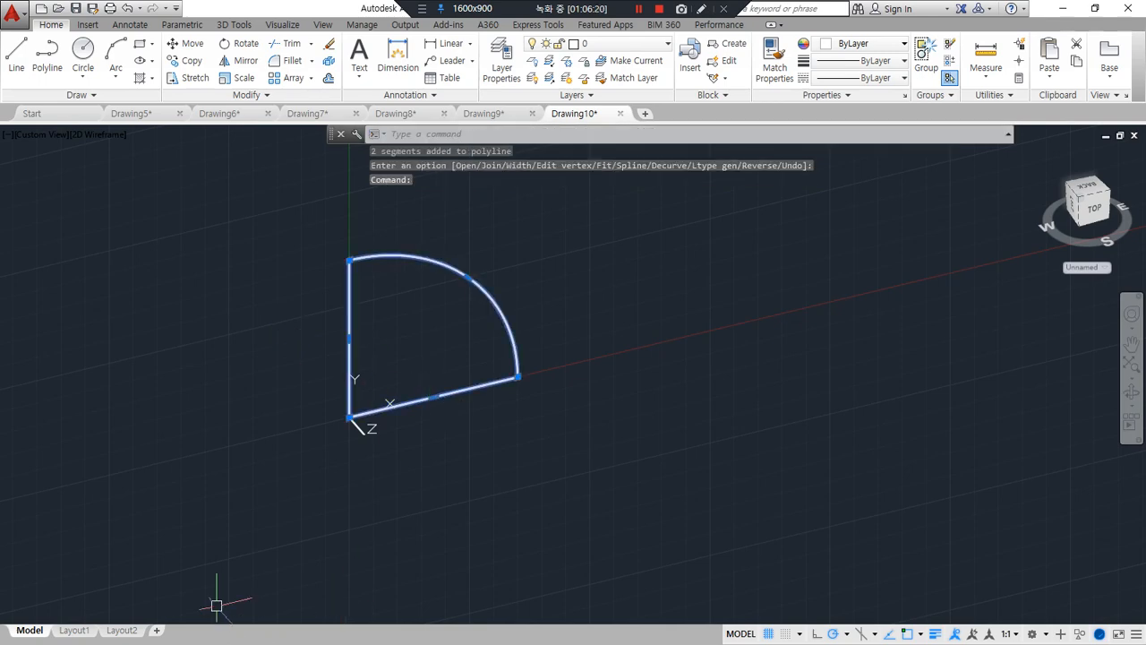
key("Escape")
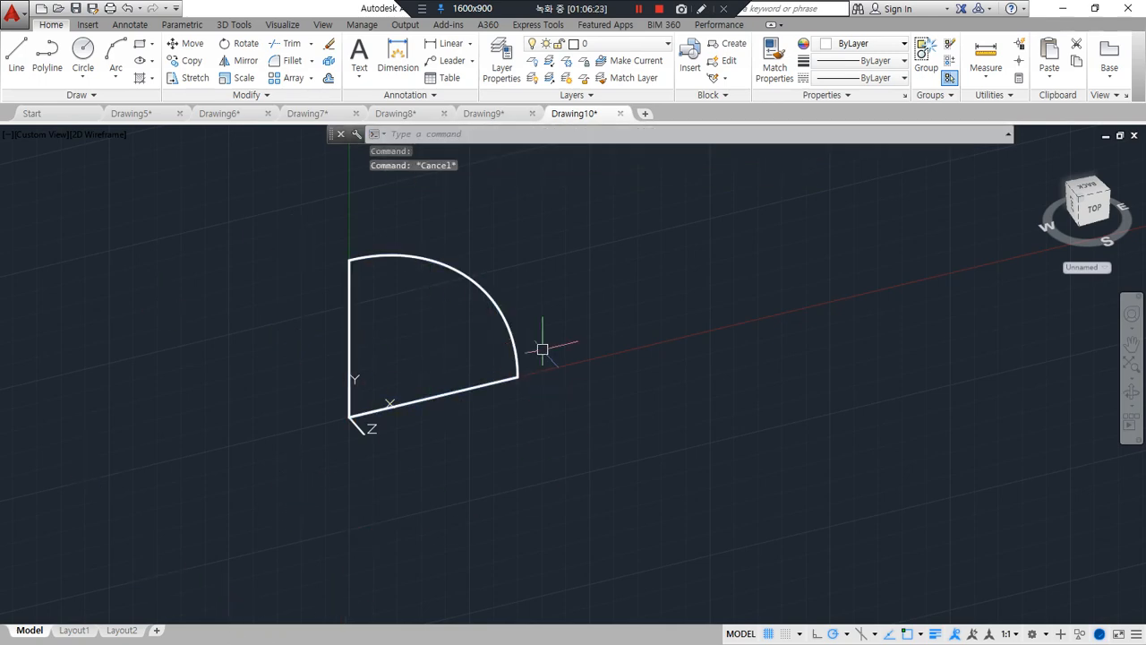
Revolve the closed quarter-circle profile a full 360 degrees about its vertical radius line
type("r")
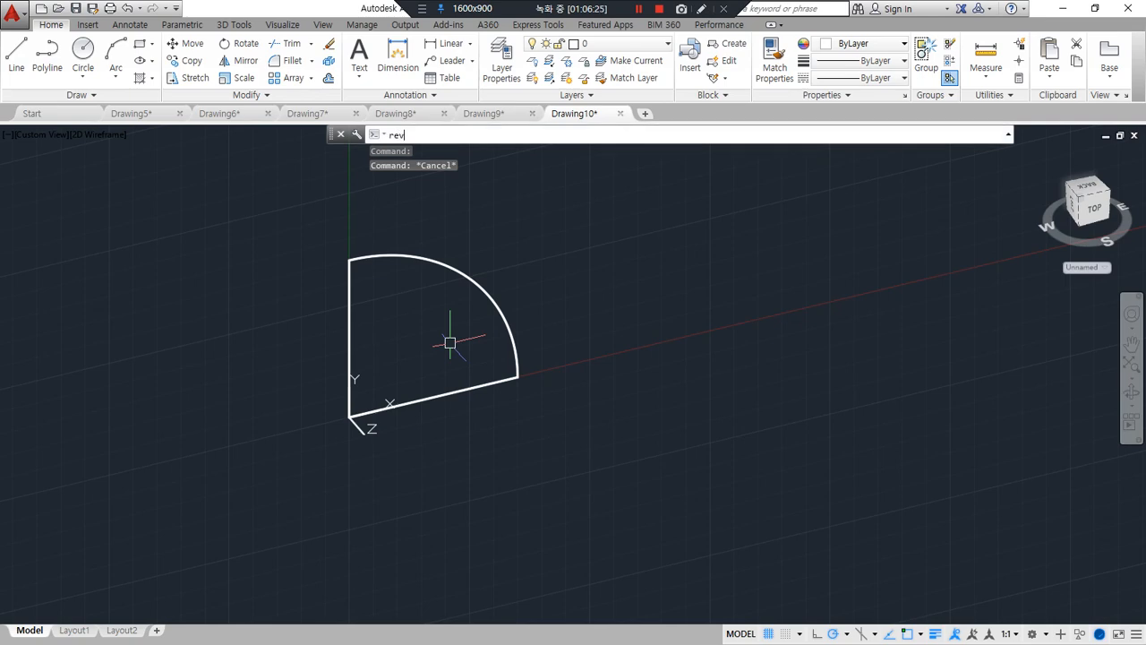
type("ev")
key("Return")
left_click(491, 291)
key("Return")
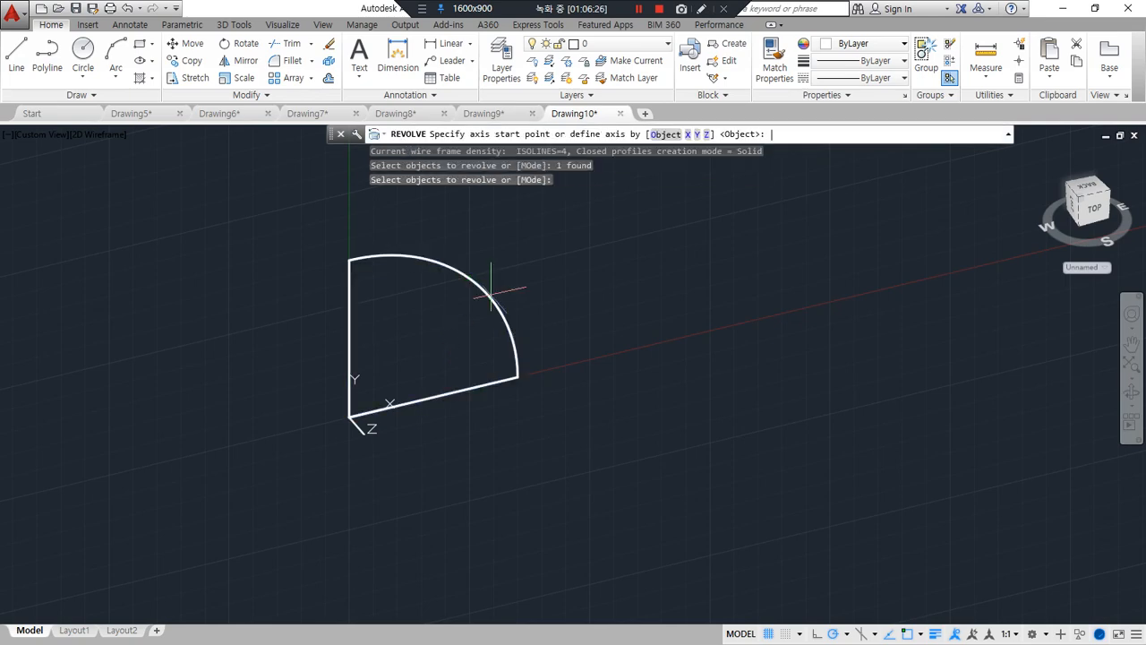
left_click(349, 416)
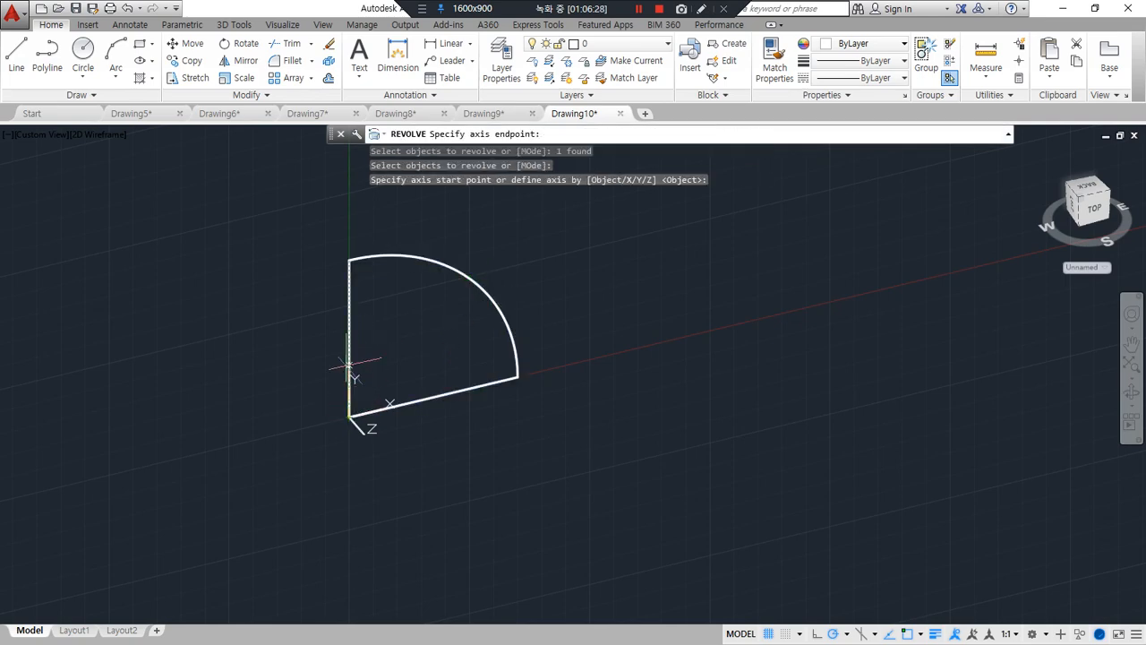
left_click(349, 260)
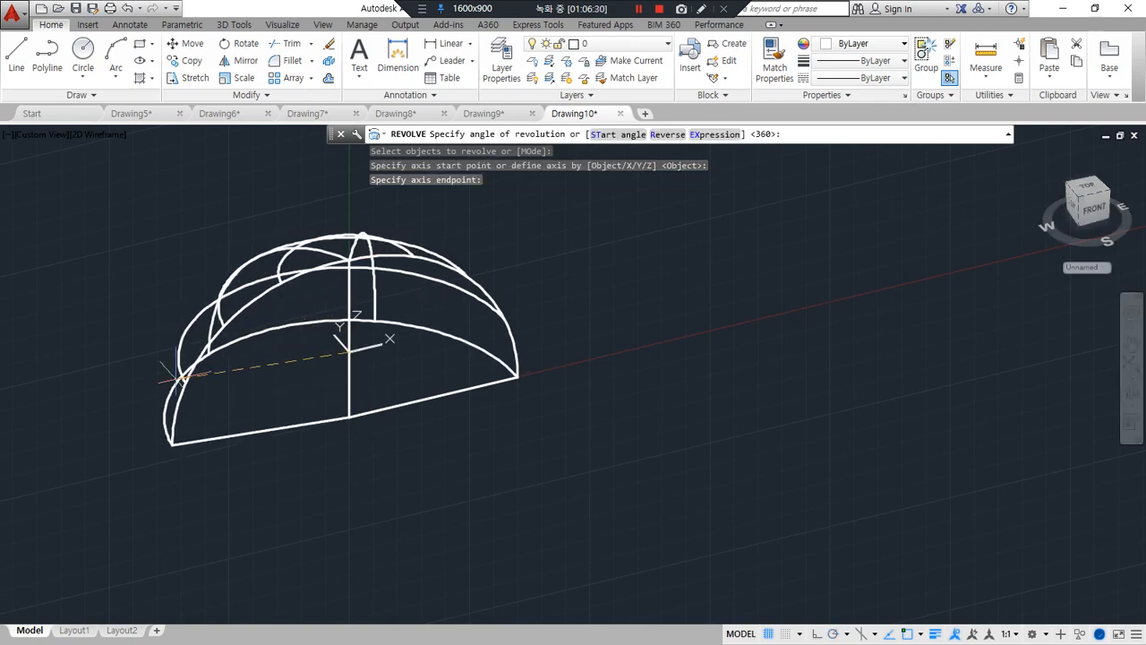
key("Return")
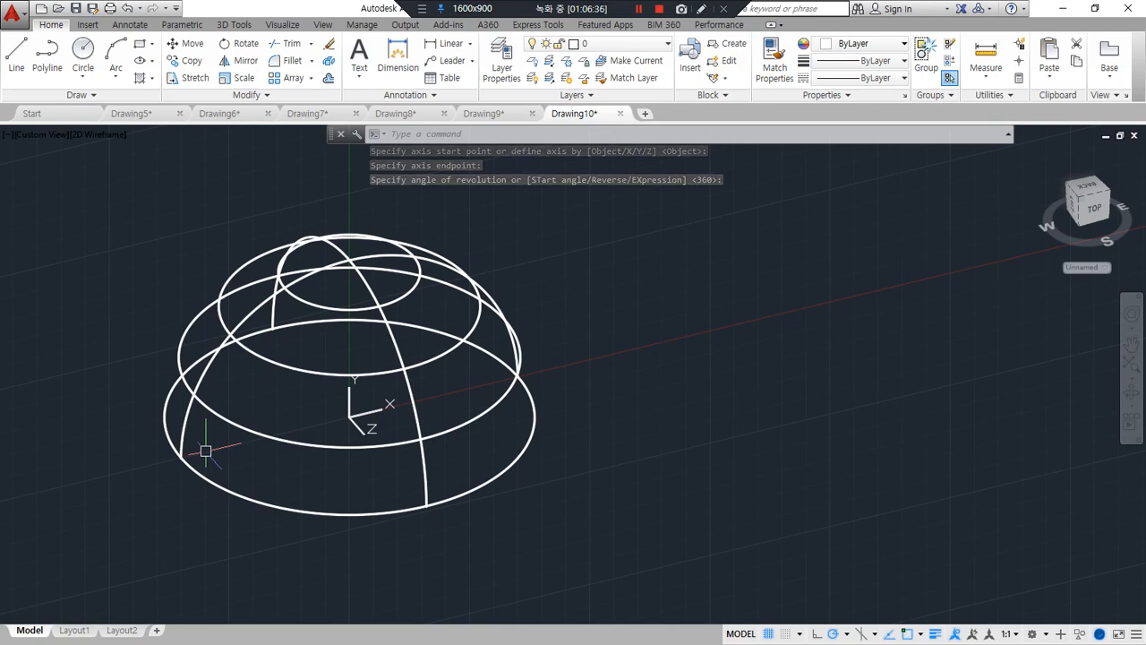
Reset the UCS to World and draw two perpendicular construction lines along X and Y through the centre of the dome's base
type("ucs")
key("Return")
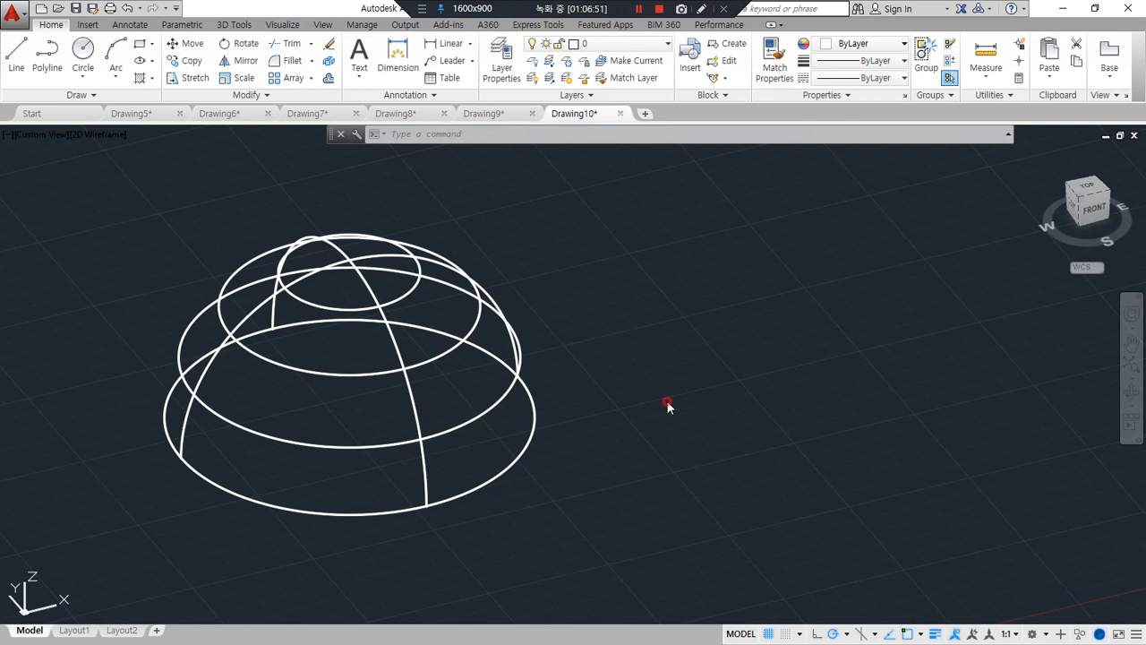
type("x")
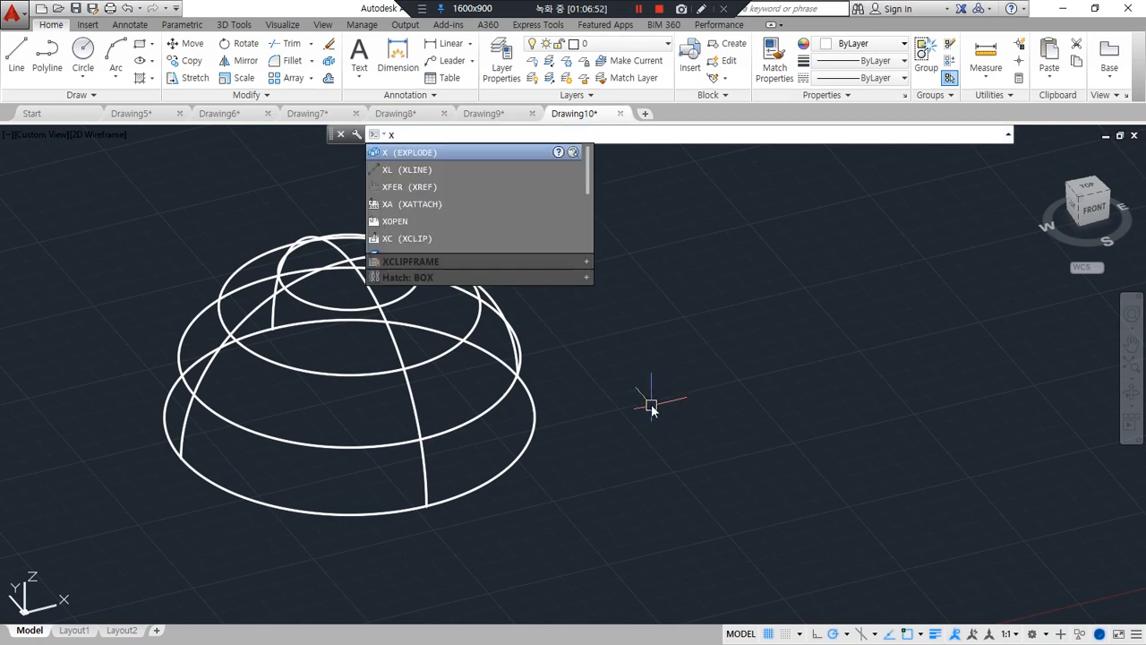
type("l")
key("Return")
left_click(488, 475)
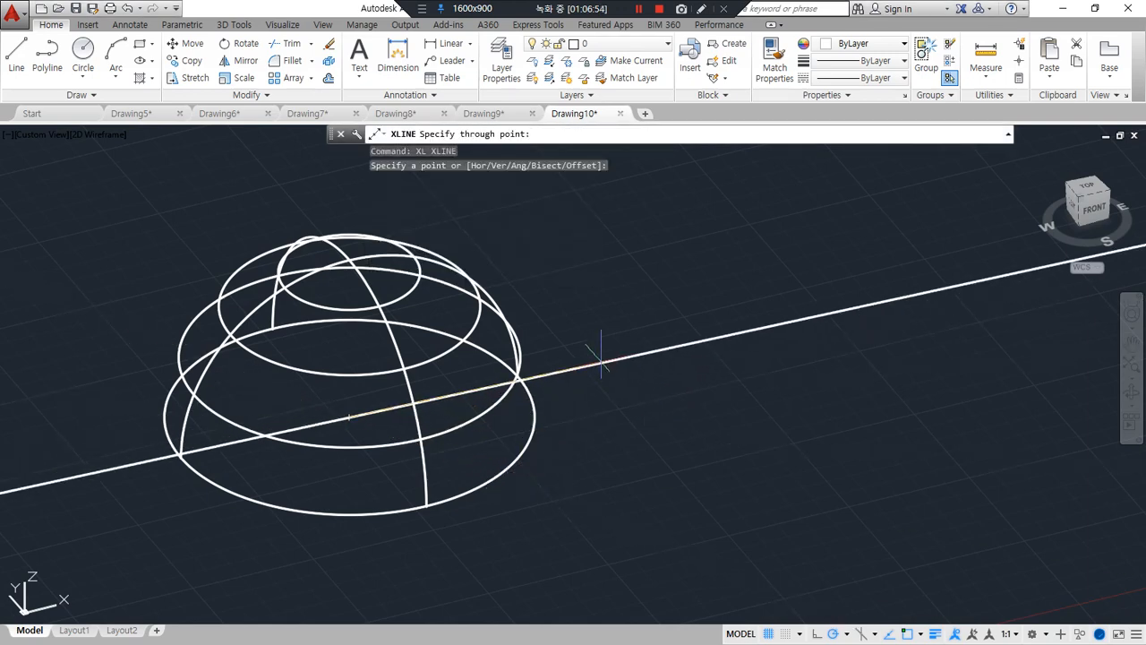
left_click(600, 359)
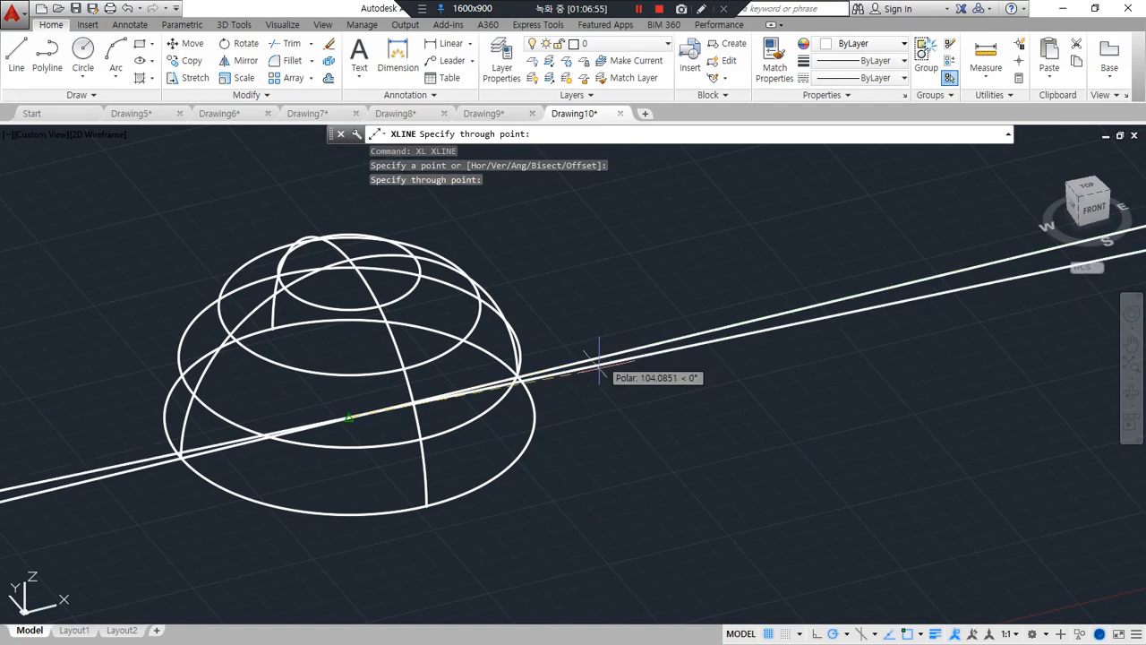
left_click(428, 507)
key("Return")
middle_click_drag(603, 446, 473, 490, "shift")
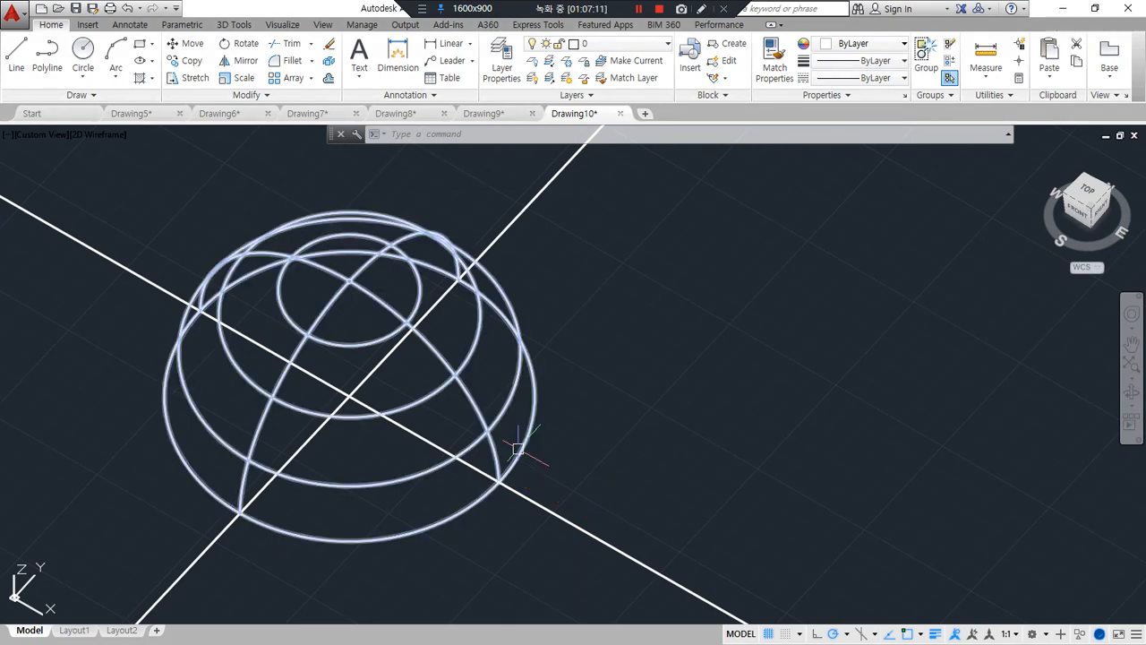
mouse_move(515, 449)
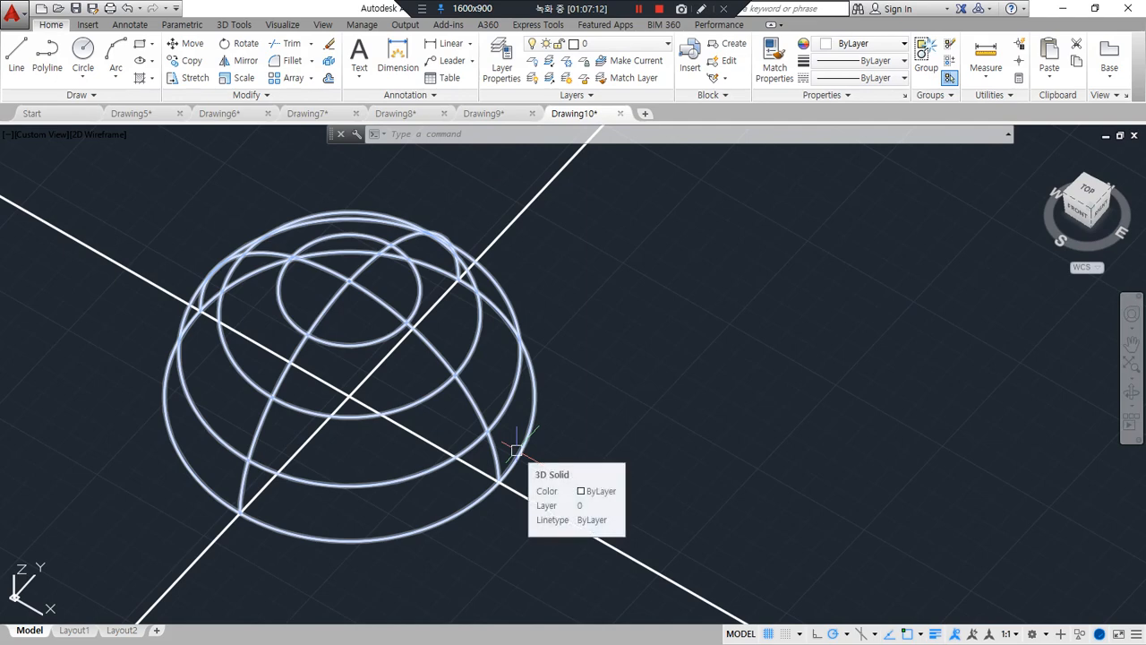
type("o")
key("Return")
type("50")
key("Return")
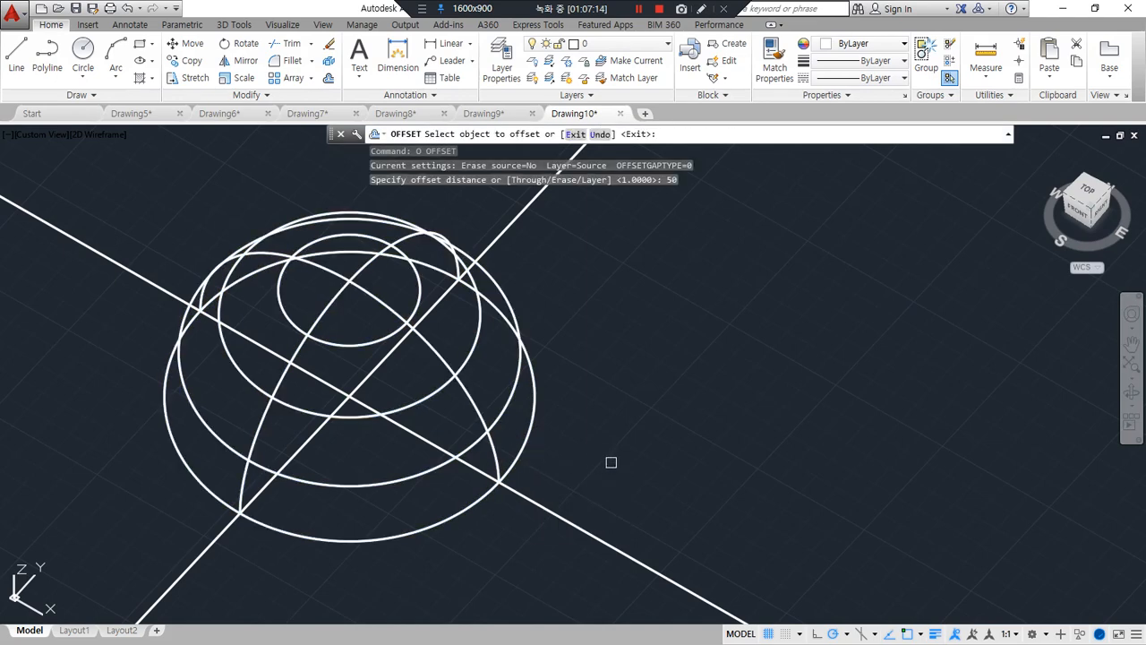
key("Escape")
Offset the construction line running along the X direction by 25 to both sides
key("Return")
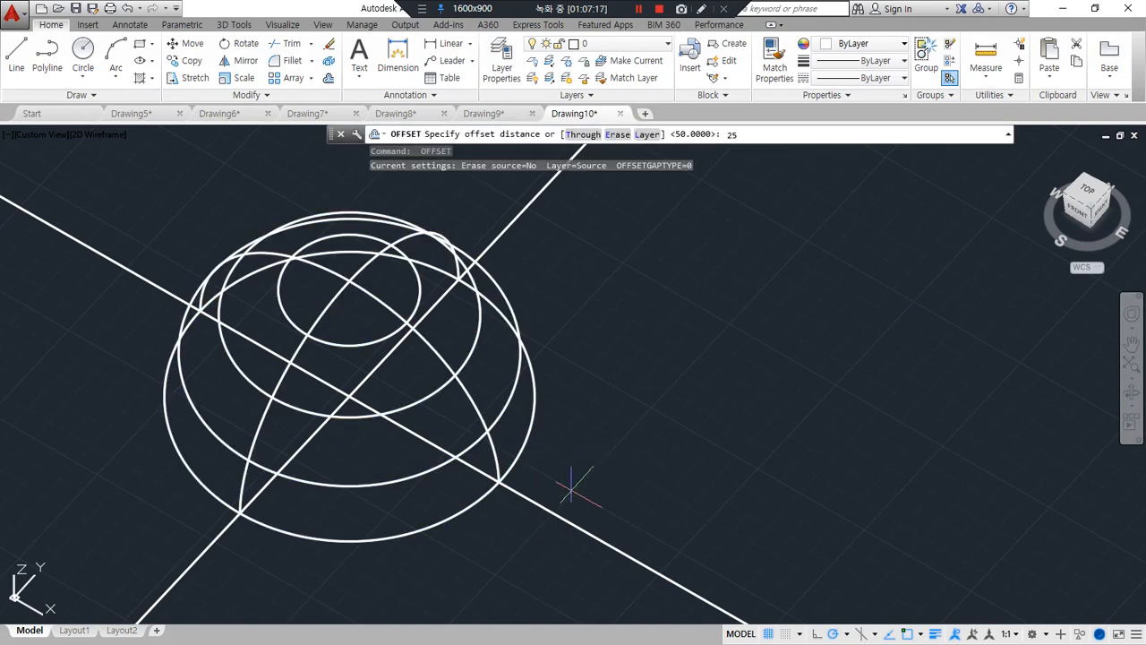
type("25")
key("Return")
left_click(551, 505)
left_click(564, 493)
left_click(530, 506)
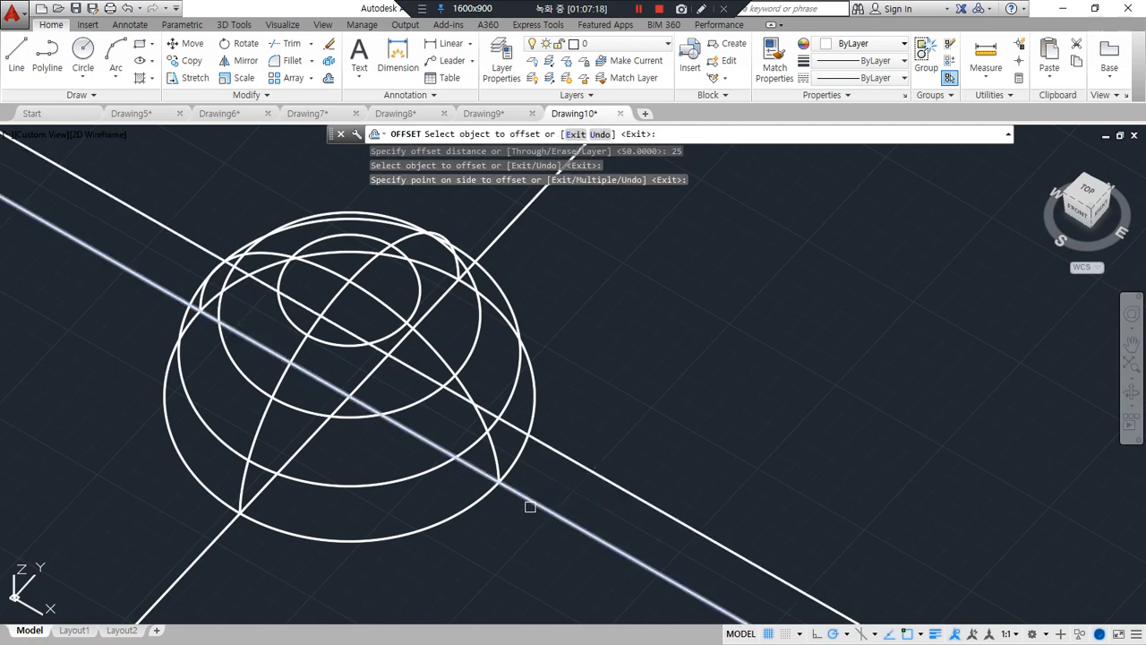
left_click(496, 528)
key("Return")
Draw two lines parallel to Y across the offset lines, one beyond each end of the dome
type("l")
key("Return")
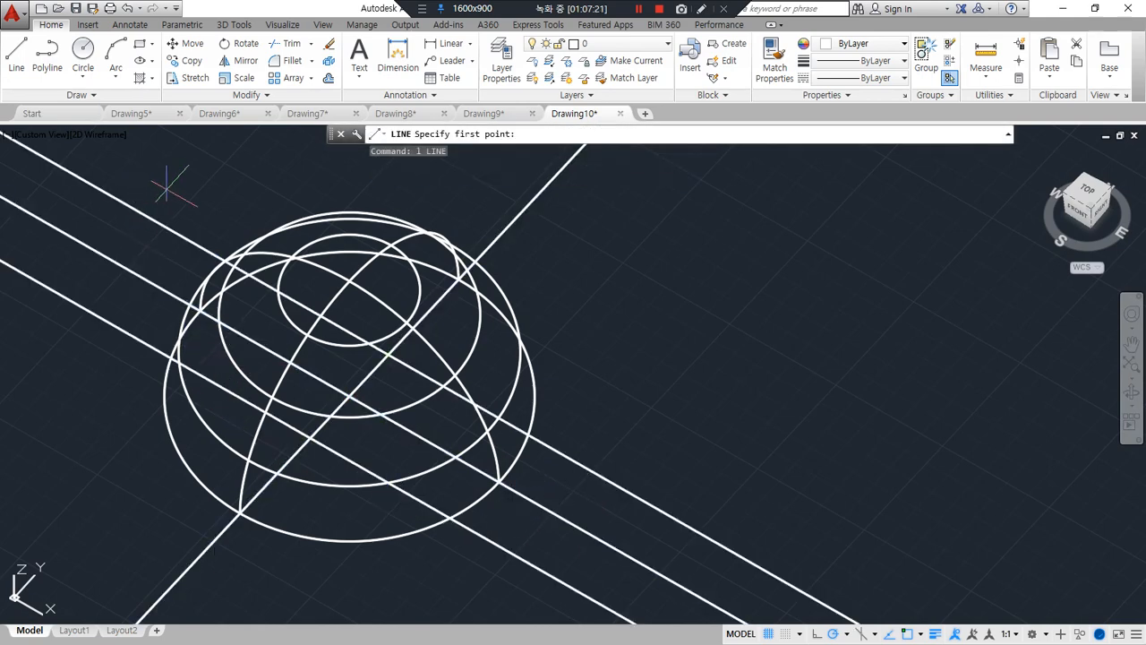
left_click(167, 190)
left_click(47, 319)
key("Return")
key("Return")
left_click(555, 580)
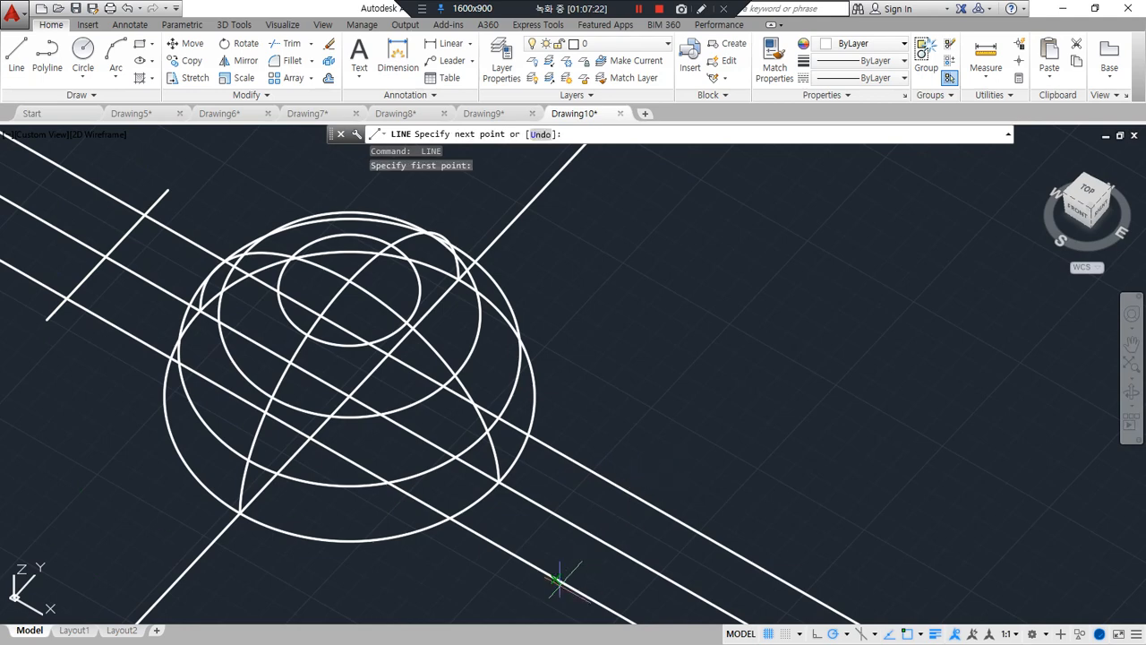
left_click(535, 600)
key("Return")
Fillet the four corners between the offset lines and the two cross lines with radius 0 to form a rectangle
type("f")
key("Return")
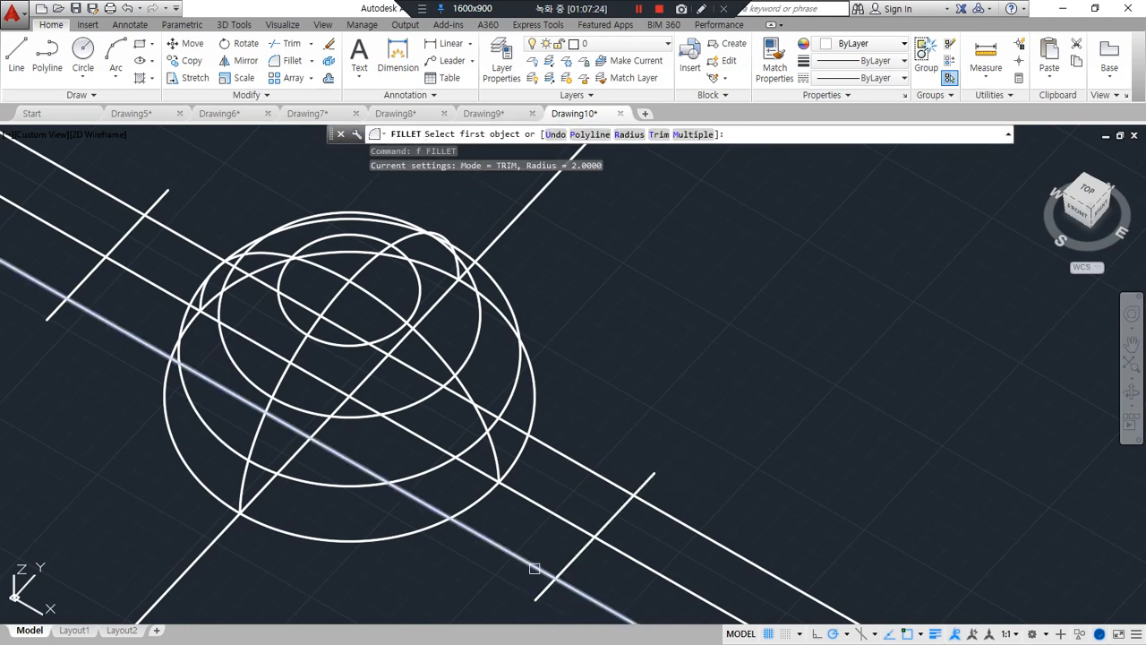
type("r")
key("Return")
key("Return")
left_click(530, 569)
left_click(565, 564)
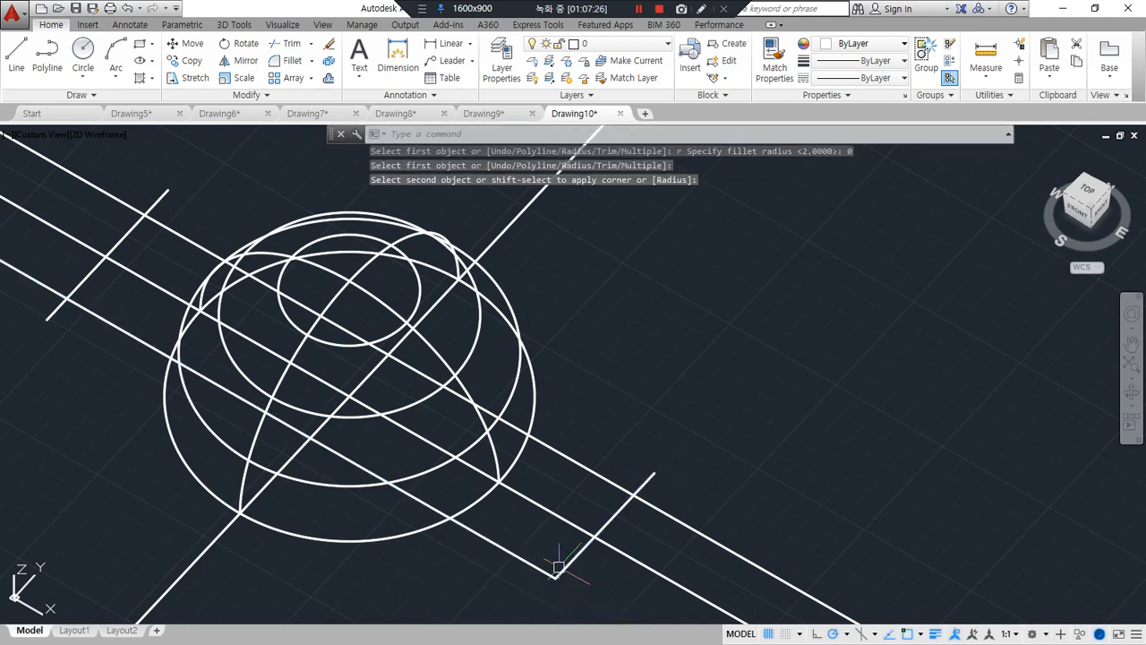
key("Return")
left_click(614, 508)
left_click(598, 480)
key("Return")
left_click(171, 229)
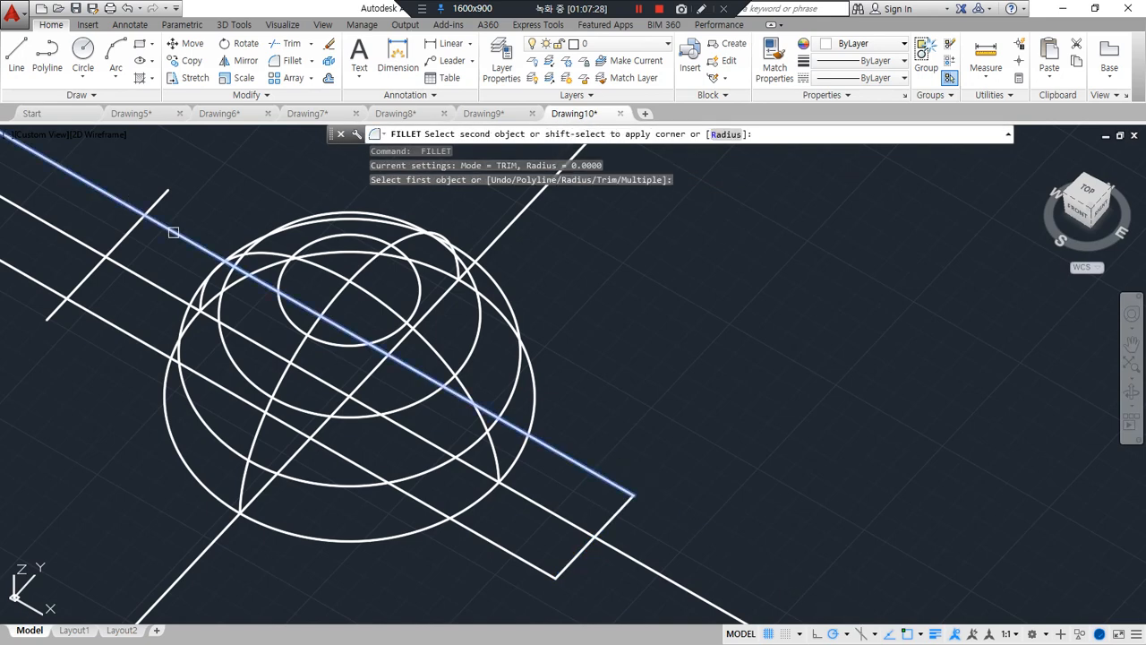
left_click(89, 288)
left_click(86, 286)
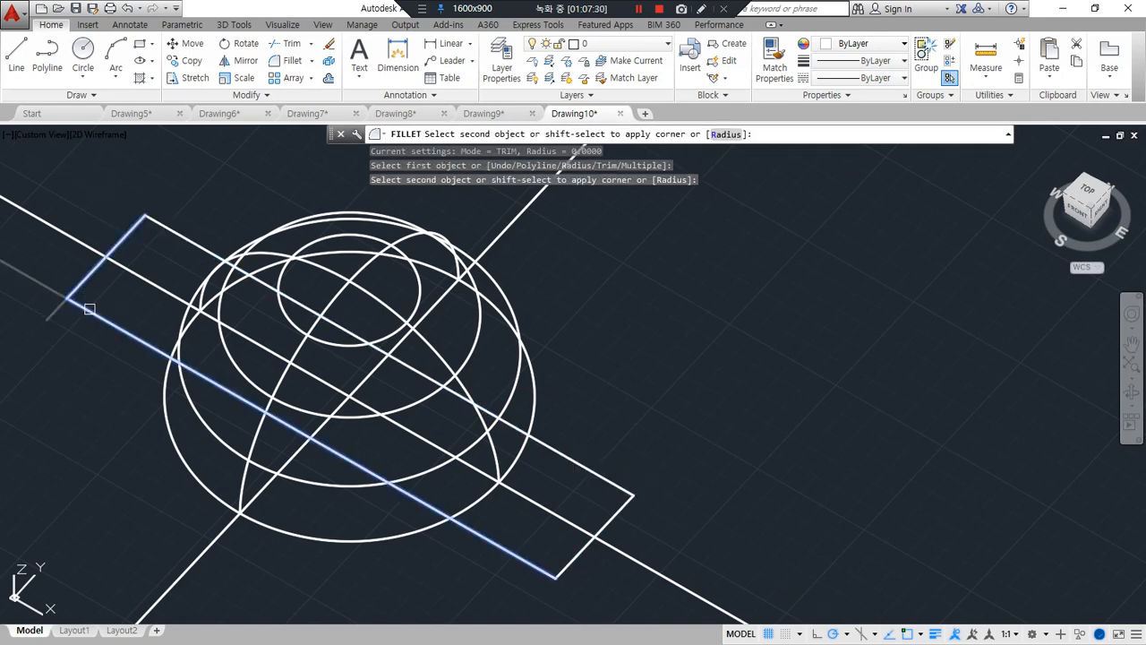
left_click(87, 304)
Join the rectangle's four sides into one closed polyline
type("j")
key("Return")
left_click(89, 284)
left_click(54, 311)
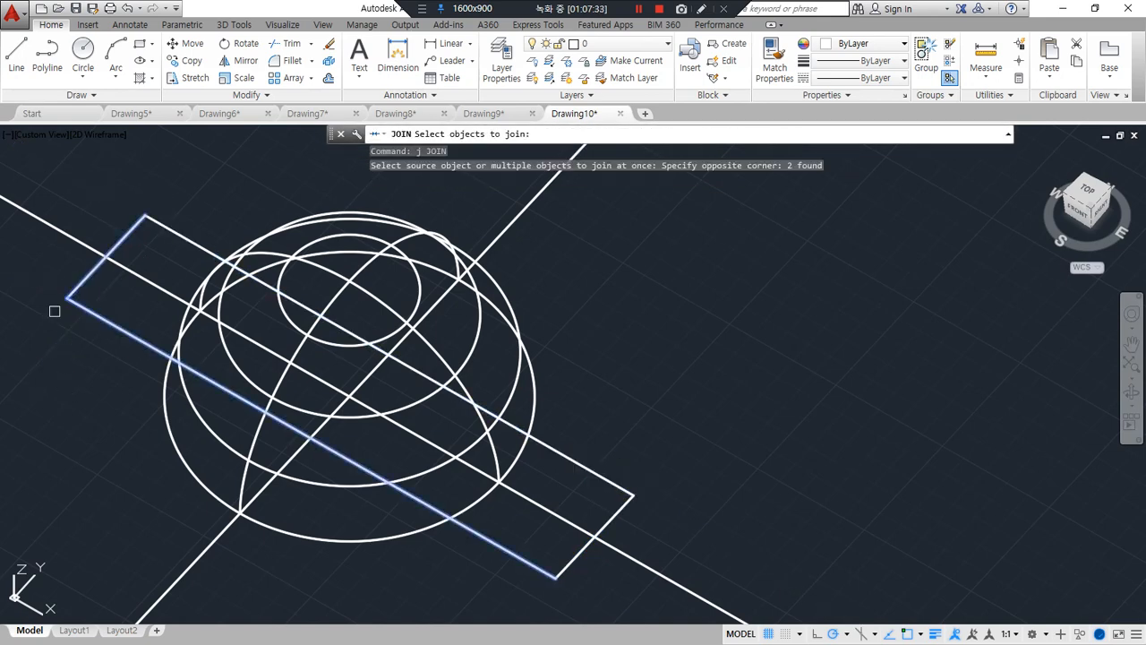
left_click(667, 444)
left_click(601, 493)
key("Return")
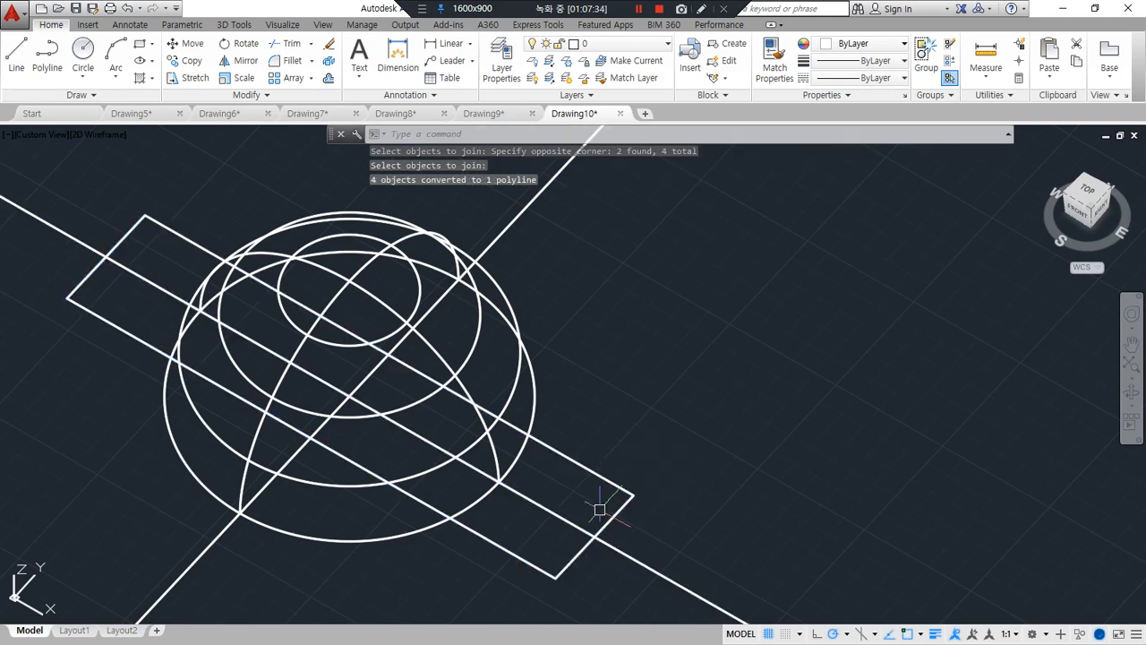
Extrude the rectangular polyline upward to a height of 40
type("ext")
key("Return")
left_click(566, 564)
key("Return")
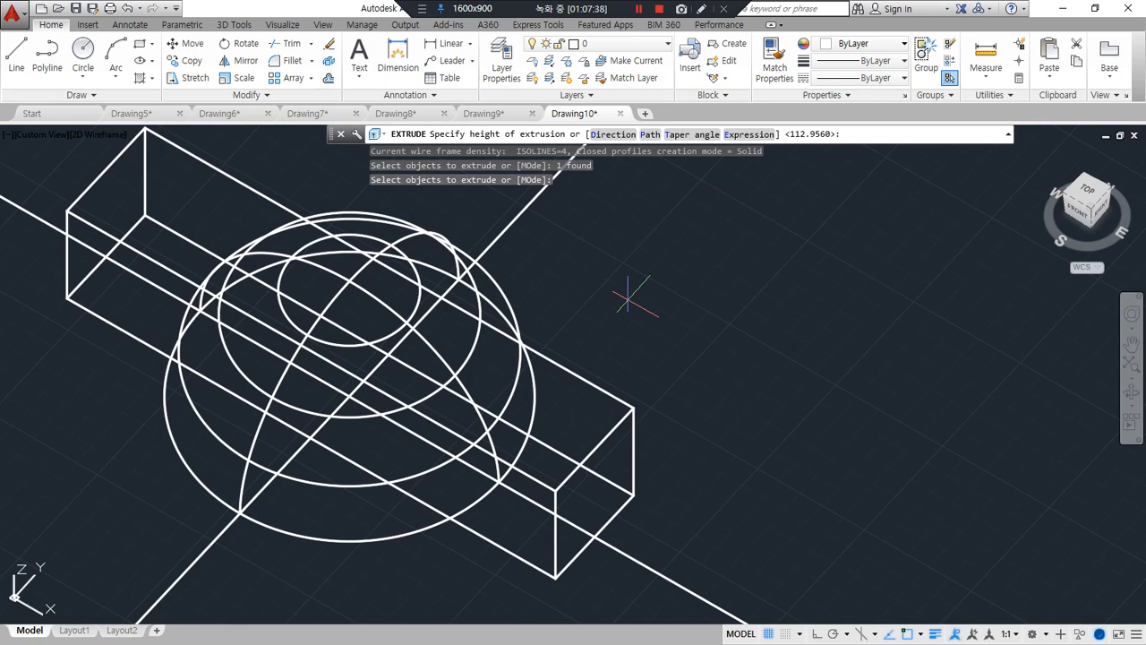
type("40")
key("Return")
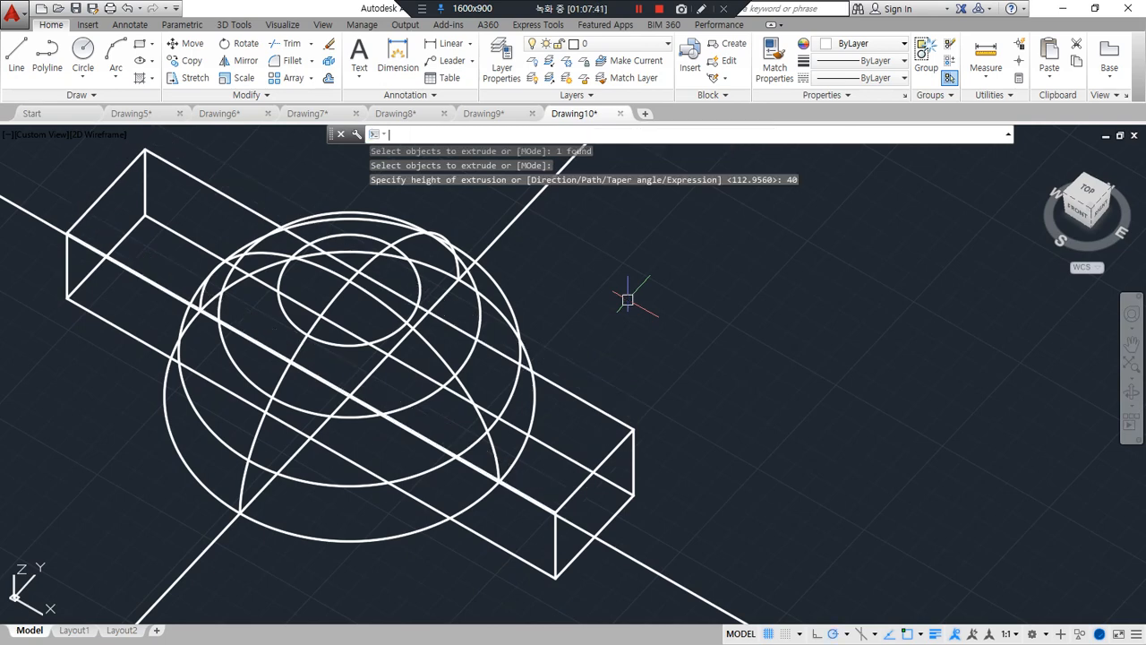
Subtract the extruded box from the dome to cut a slot through its base
type("su")
key("Return")
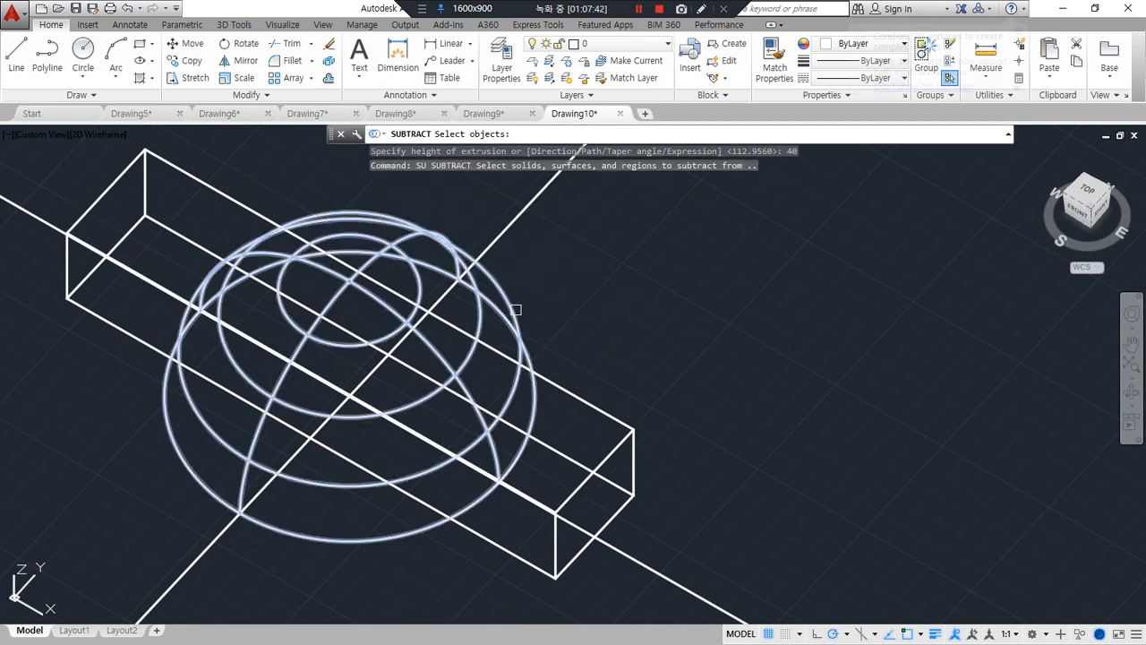
left_click(515, 313)
key("Return")
left_click(561, 392)
key("Return")
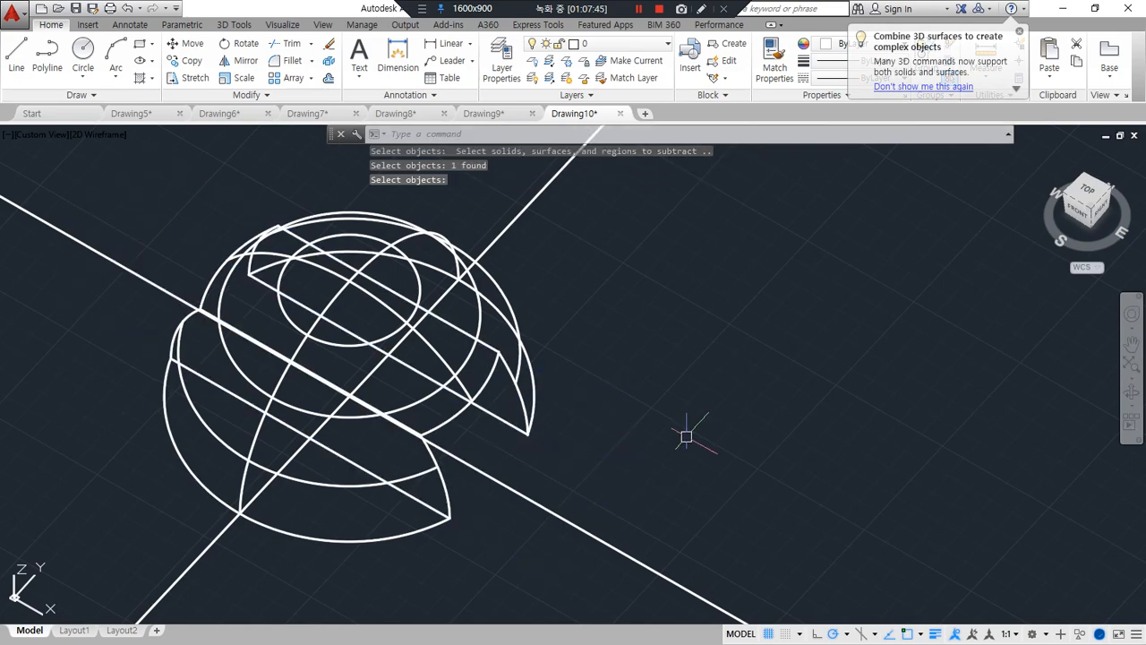
Inspect the slotted dome in the Shades of Gray visual style from another angle, and return to 2D wireframe
type("sha")
key("Return")
type("g")
key("Return")
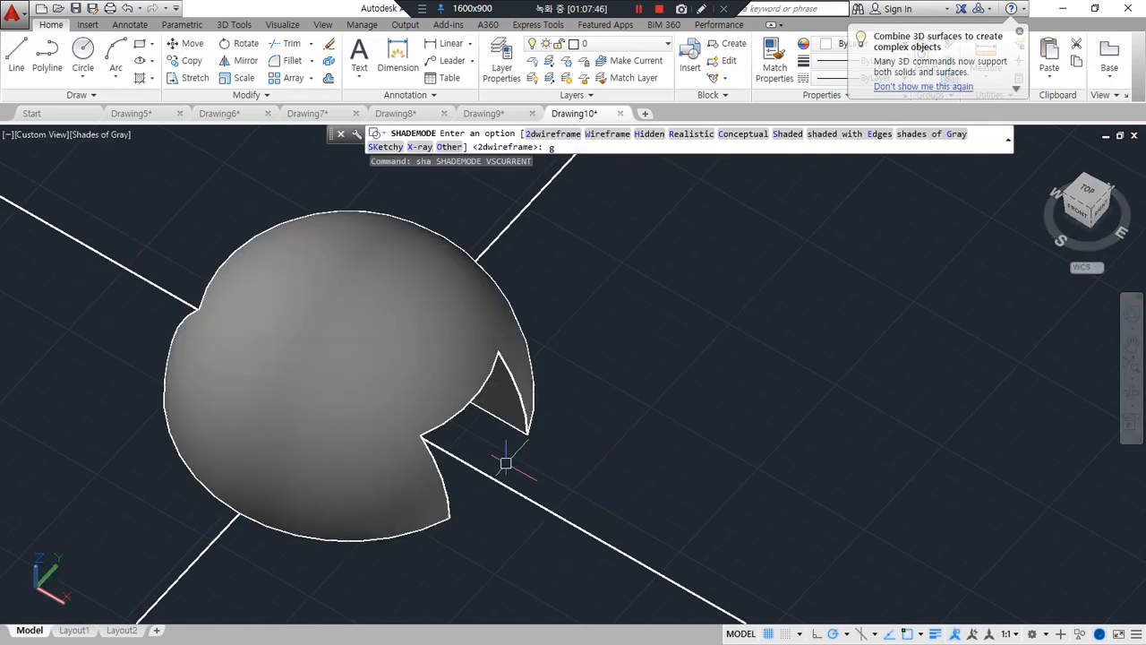
mouse_move(503, 473)
middle_mouse_down("shift")
mouse_move(510, 463)
mouse_move(444, 368)
mouse_move(452, 344)
mouse_move(439, 333)
mouse_move(532, 456)
middle_mouse_up("shift")
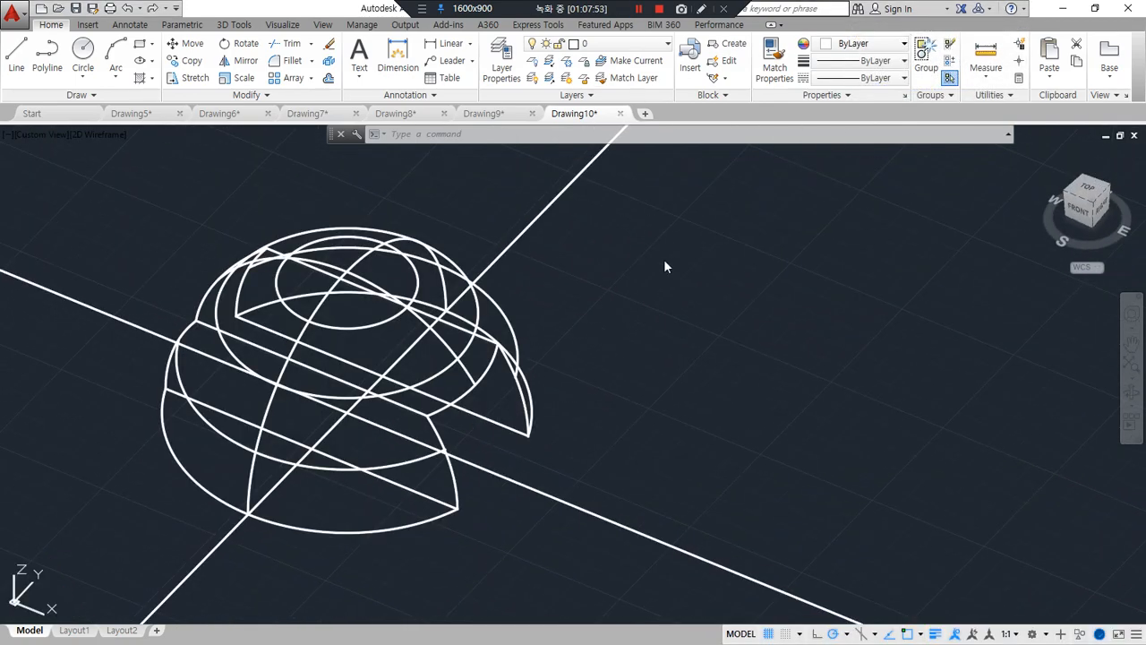
left_click(672, 278)
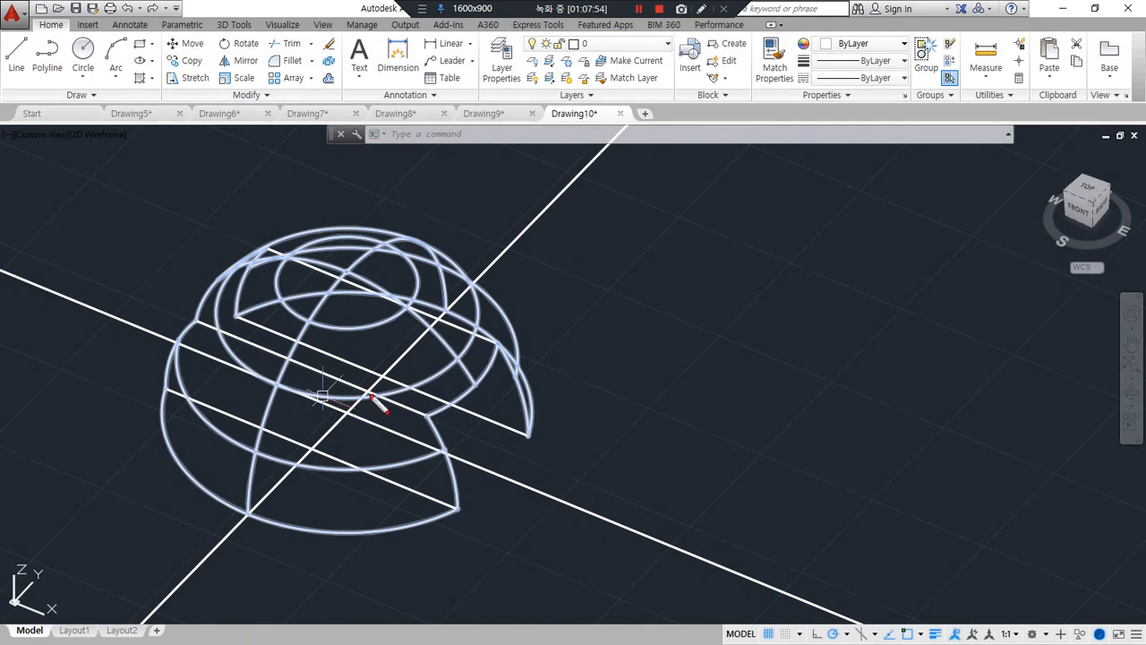
left_click_drag(409, 338, 211, 526)
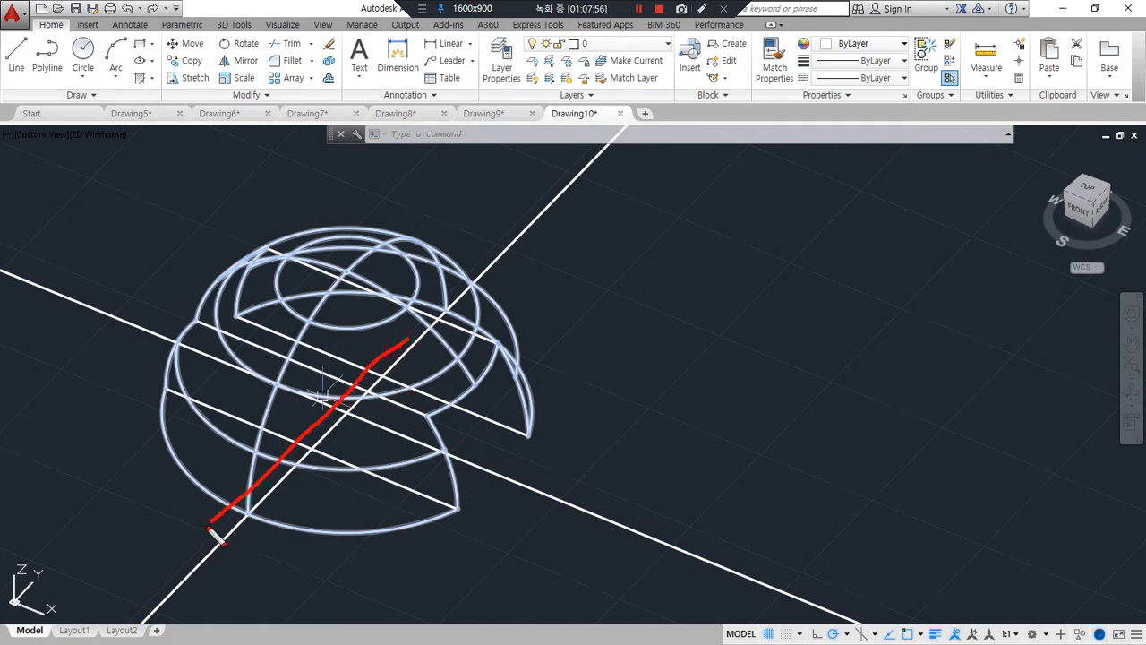
left_click_drag(276, 472, 436, 552)
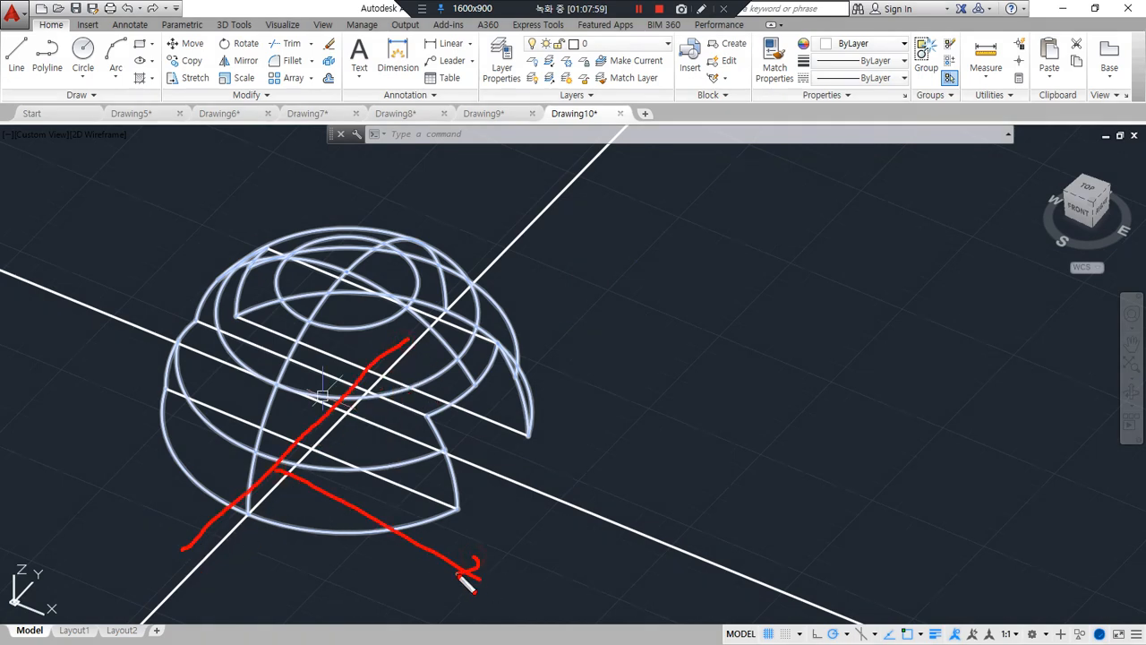
key("Escape")
Offset the construction line running along the Y direction by 36 toward positive X
type("o")
key("Return")
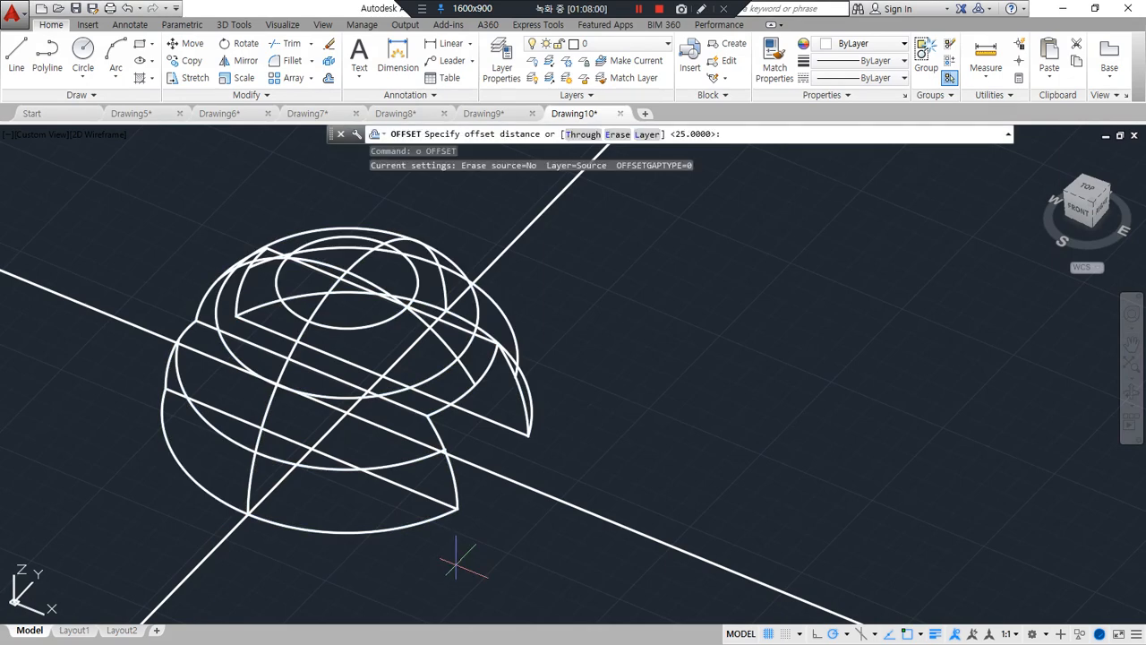
type("36")
key("Return")
left_click(217, 541)
left_click(300, 555)
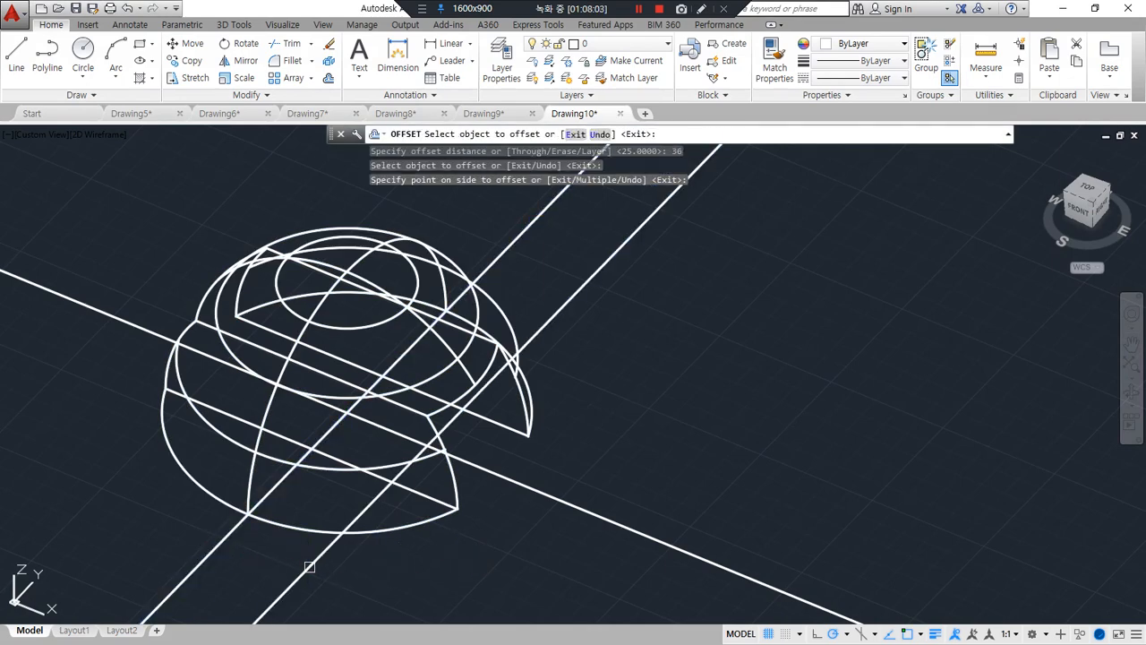
key("Return")
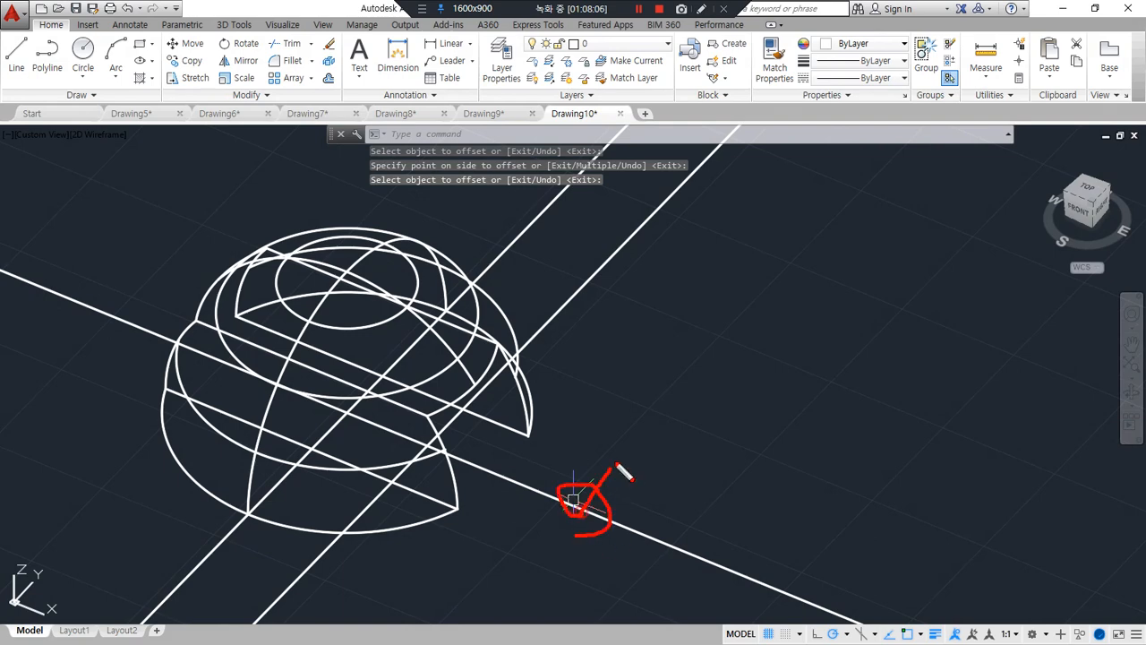
Offset the construction line running along the X direction by 10 toward positive Y
key("Escape")
type("o")
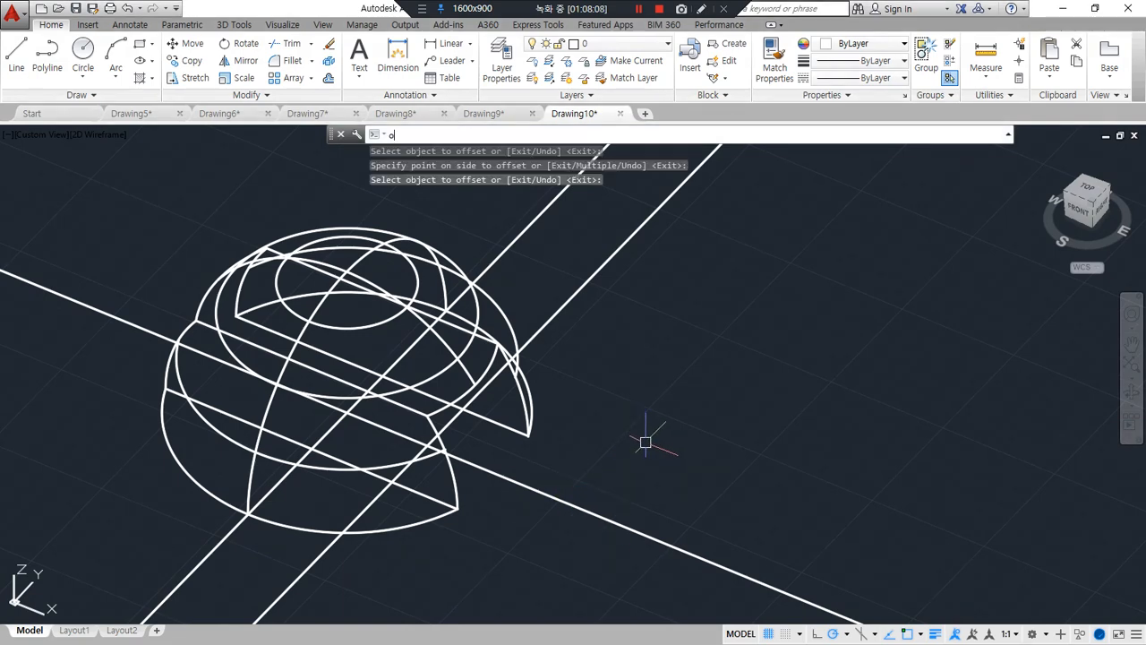
key("Return")
type("10")
key("Return")
left_click(558, 488)
left_click(596, 460)
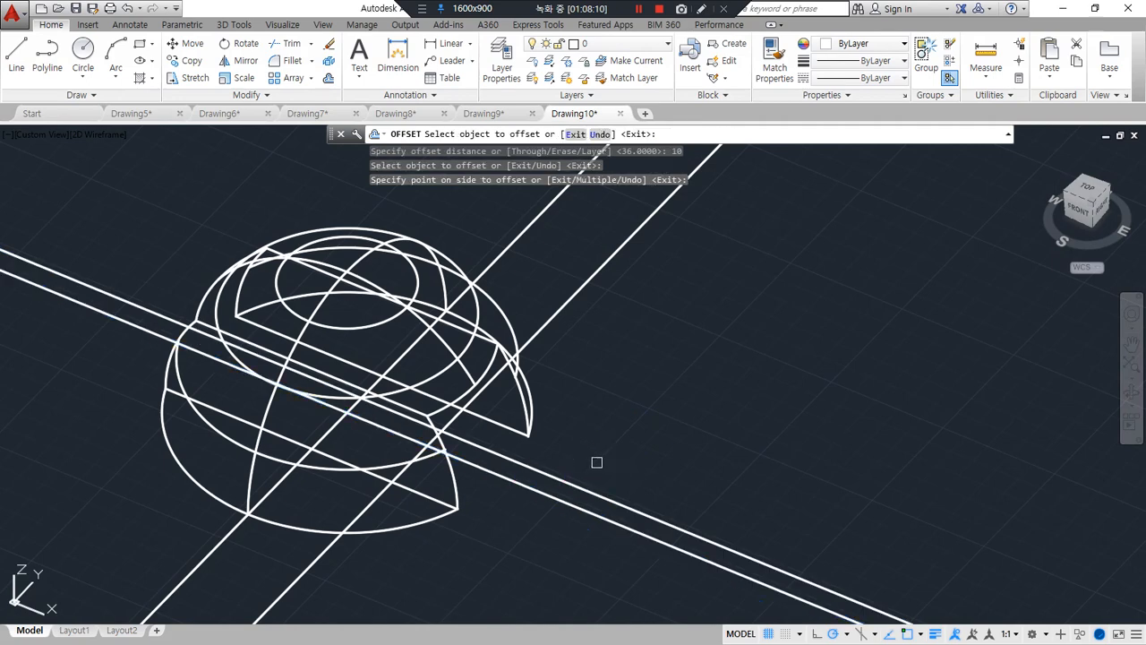
key("Return")
Fillet the two offset construction lines with radius 0 so they meet in a sharp corner
type("f")
key("Return")
left_click(400, 474)
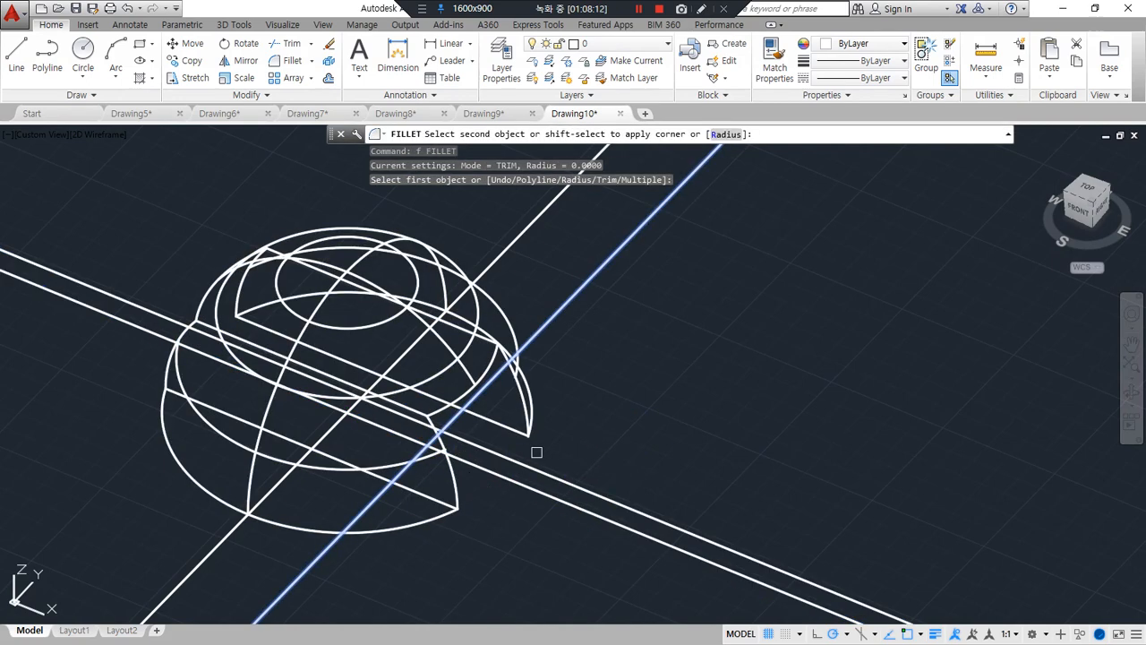
left_click(419, 448)
Draw a rectangle from the filleted corner diagonally out past the dome's base edge, toward positive X and negative Y
type("rec")
key("Return")
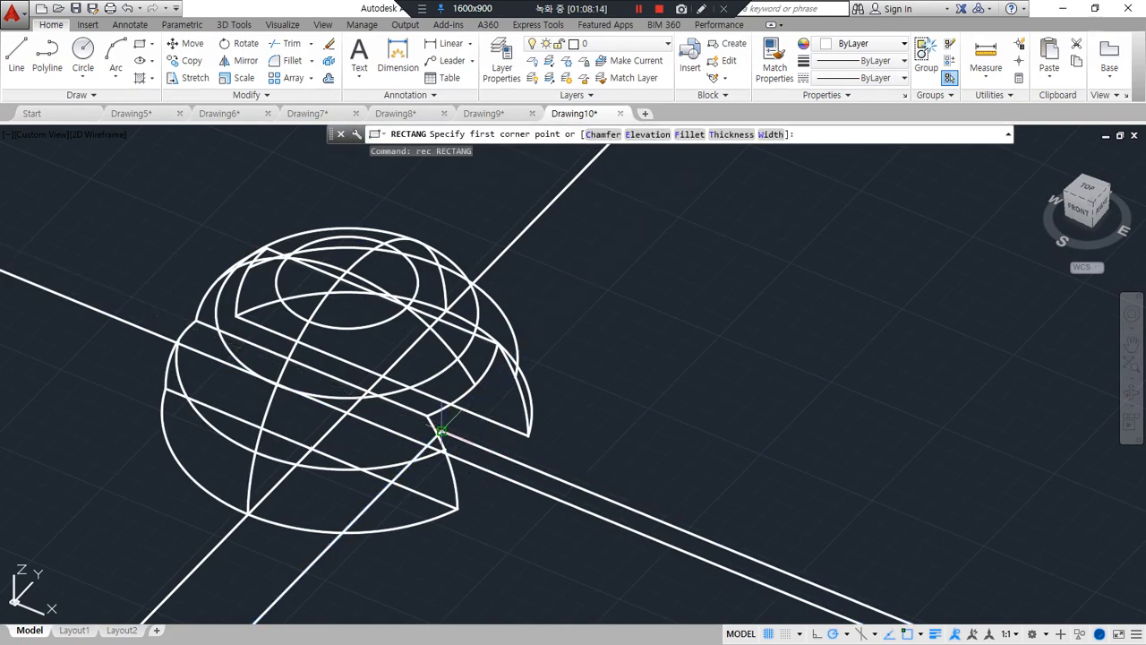
left_click(440, 432)
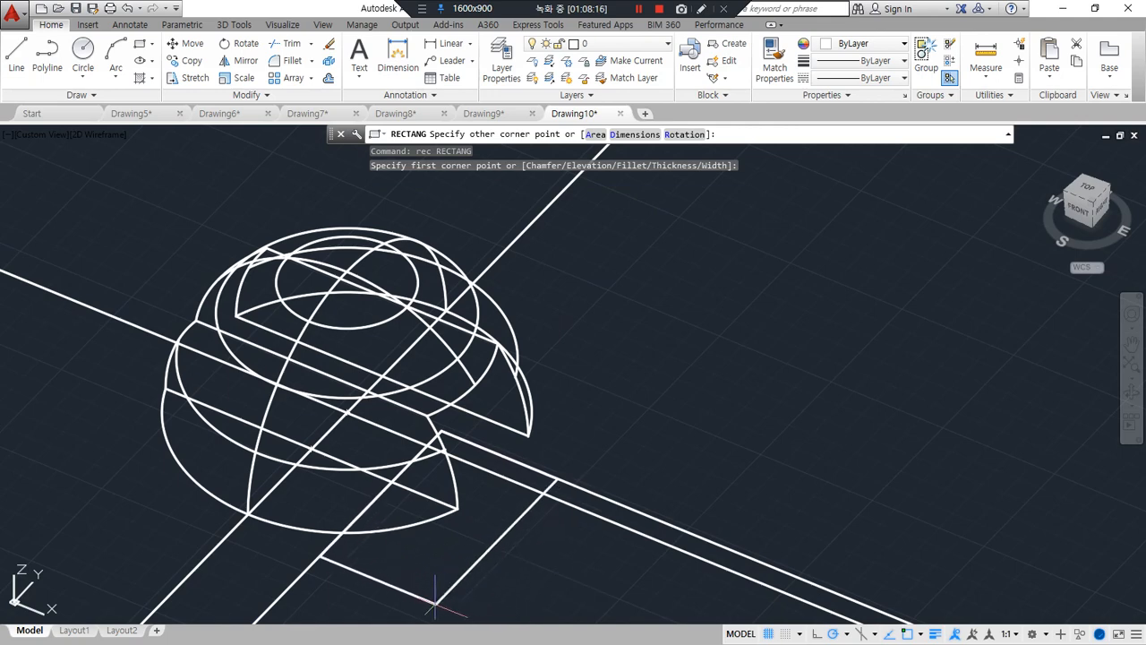
left_click(435, 605)
Erase the two filleted offset lines along the rectangle's sides
middle_click_drag(605, 491, 639, 370)
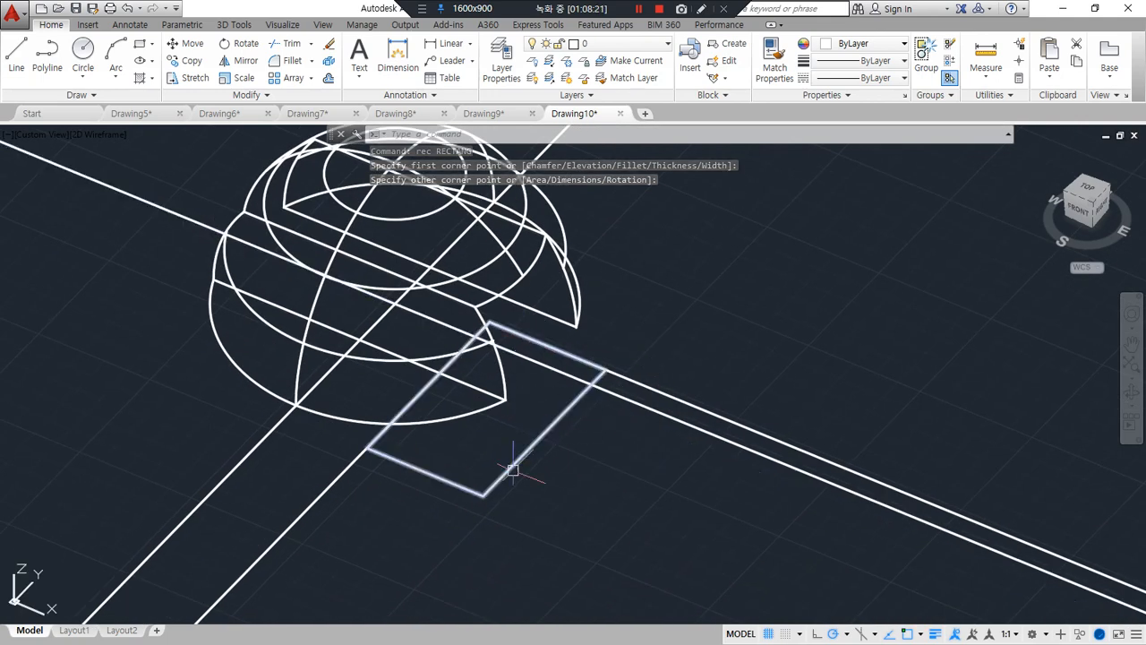
left_click(689, 402)
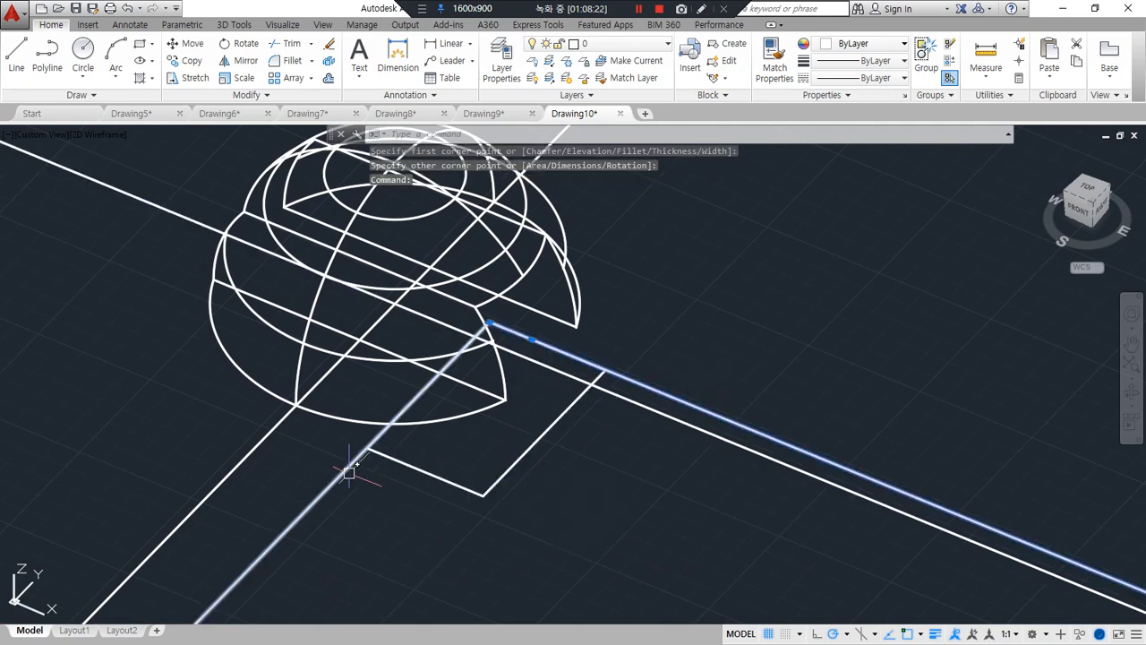
left_click(350, 465)
type("e")
key("Return")
Extrude the rectangle upward by about 122.5, past the top of the dome
type("ext")
key("Return")
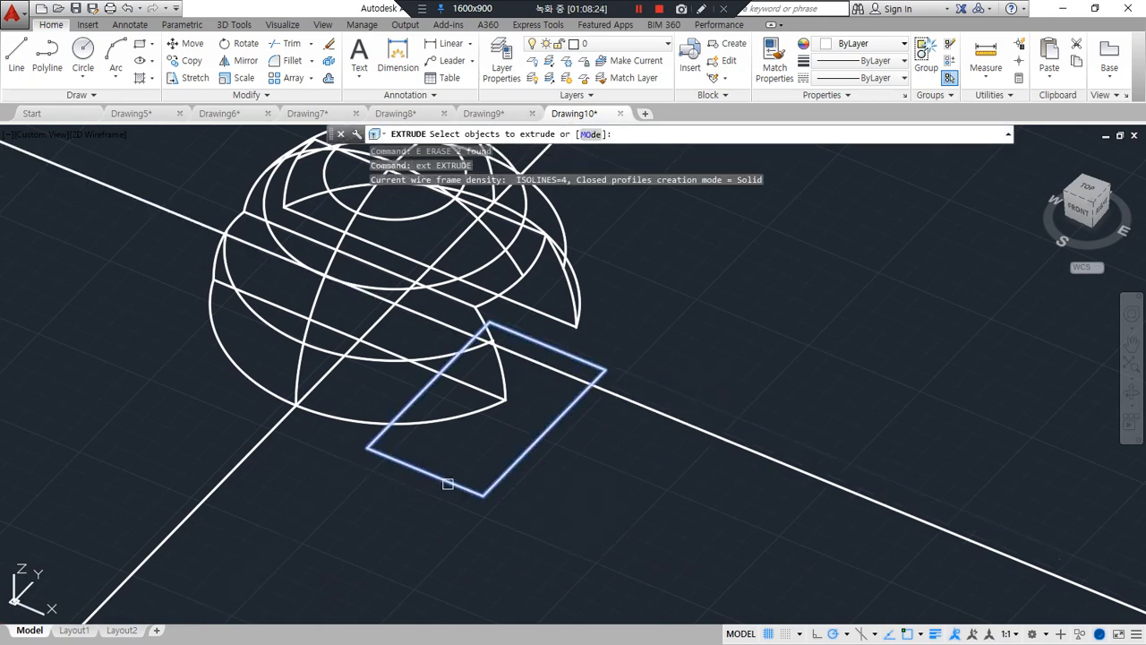
left_click(448, 478)
key("Return")
middle_click_drag(452, 192, 491, 257)
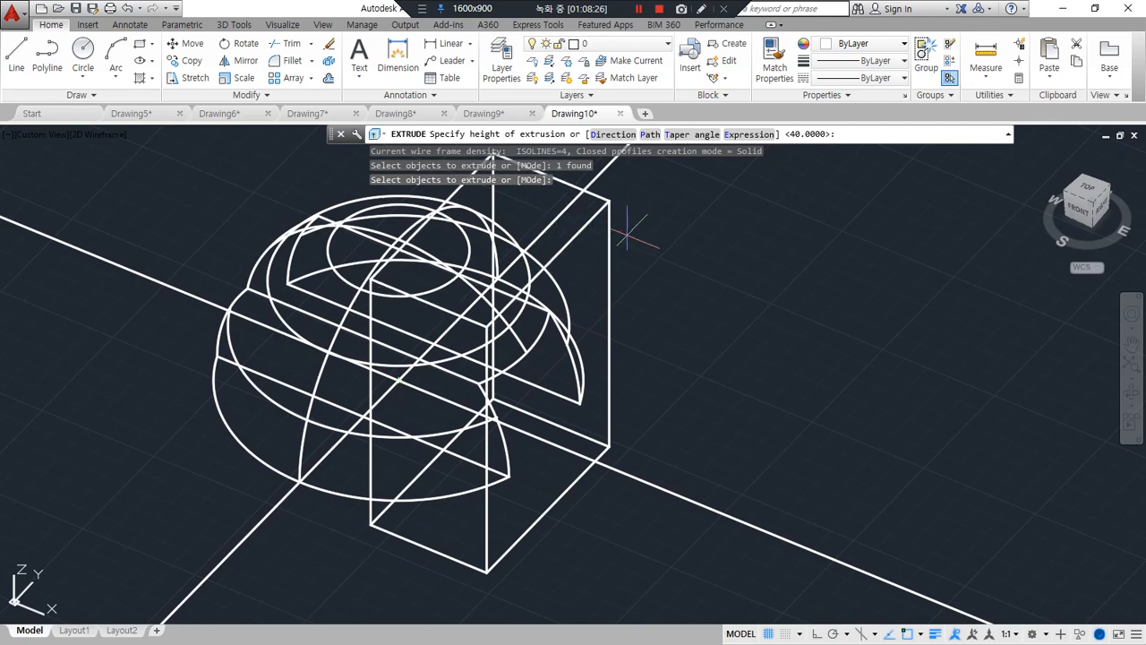
left_click(631, 237)
Subtract the tall extruded box from the dome to cut away its corner section
type("su")
key("Return")
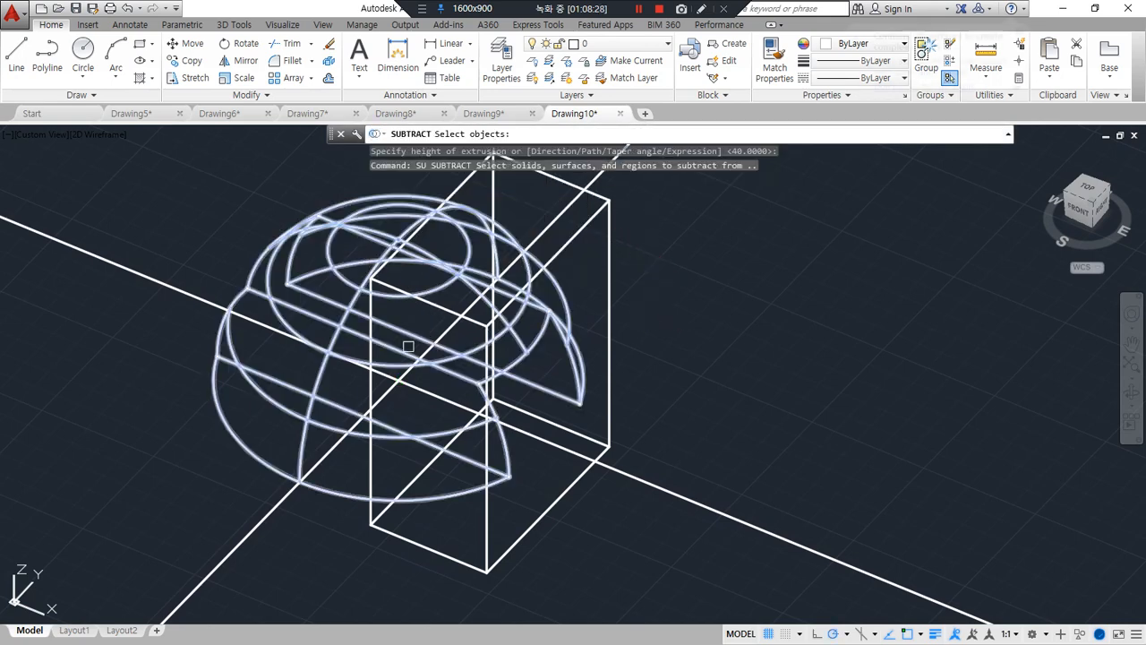
left_click(405, 340)
key("Return")
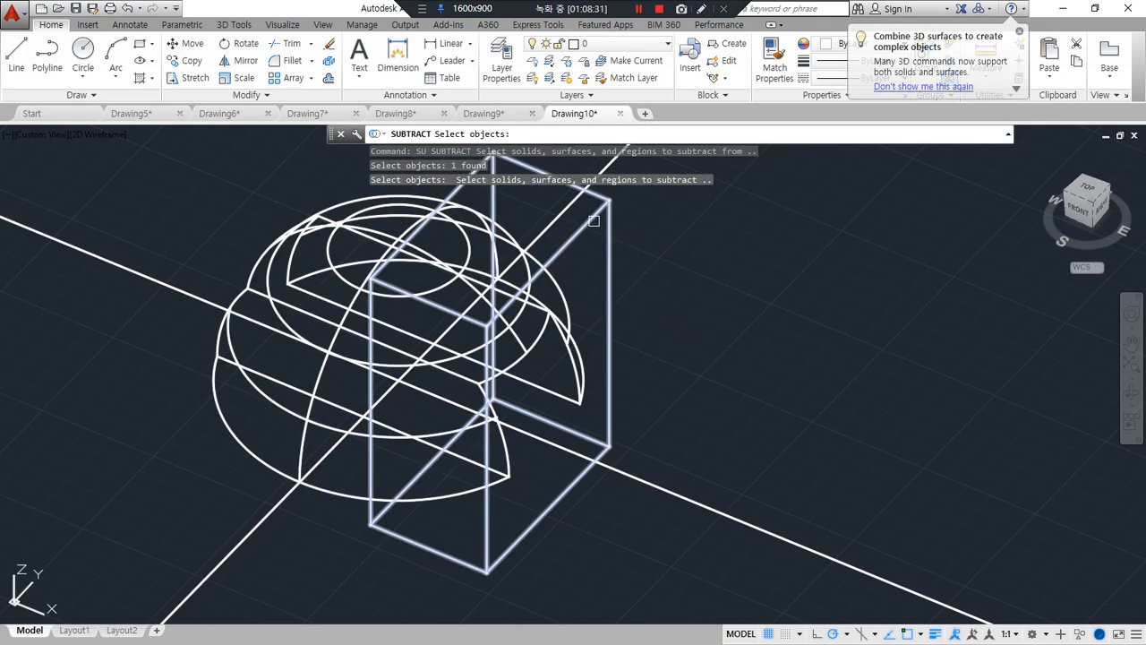
left_click(593, 221)
key("Return")
Inspect the cut dome in the Shades of Gray visual style from a slightly rotated view
mouse_move(516, 449)
middle_mouse_down("shift")
mouse_move(435, 386)
mouse_move(476, 424)
mouse_move(480, 417)
mouse_move(447, 463)
mouse_move(421, 430)
mouse_move(437, 436)
mouse_move(438, 471)
mouse_move(552, 261)
middle_mouse_up("shift")
type("sha")
key("Return")
type("g")
key("Return")
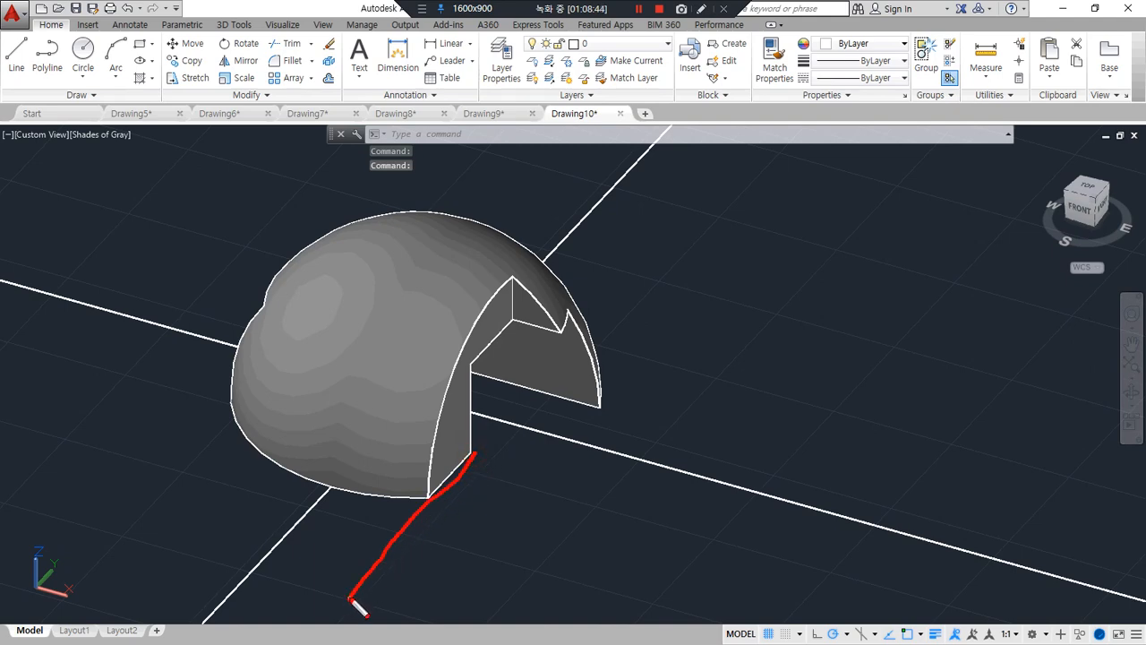
left_click_drag(350, 598, 239, 527)
key("Escape")
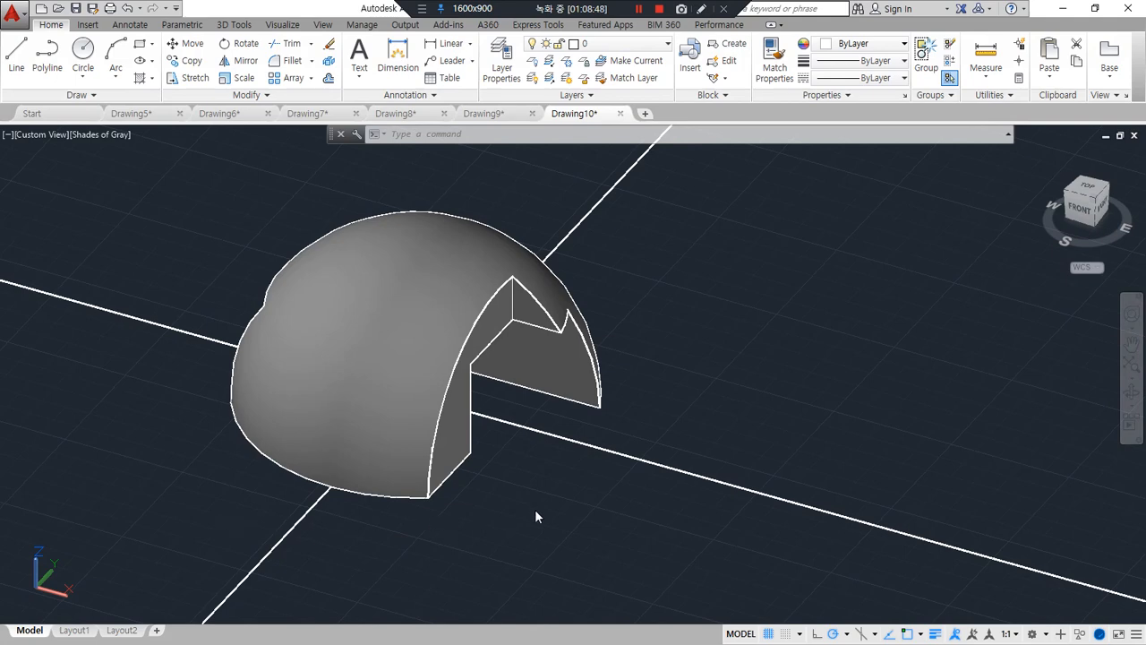
Draw a line about 110 long from the cut's inner bottom corner along negative Y, past the dome's edge
type("l")
key("Return")
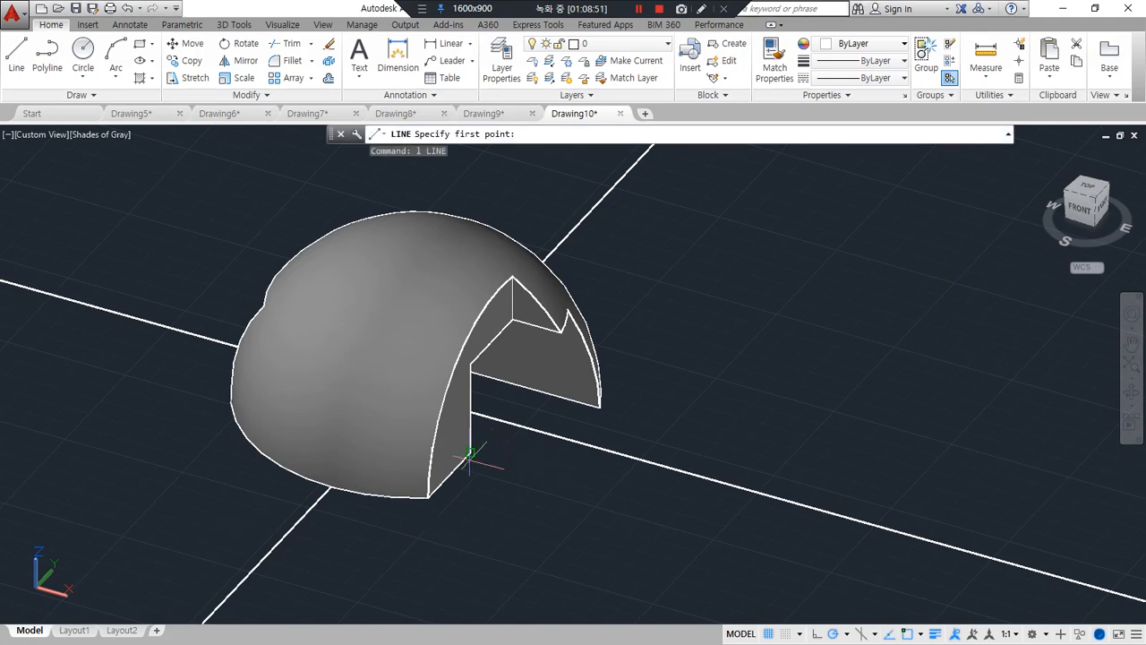
left_click(469, 452)
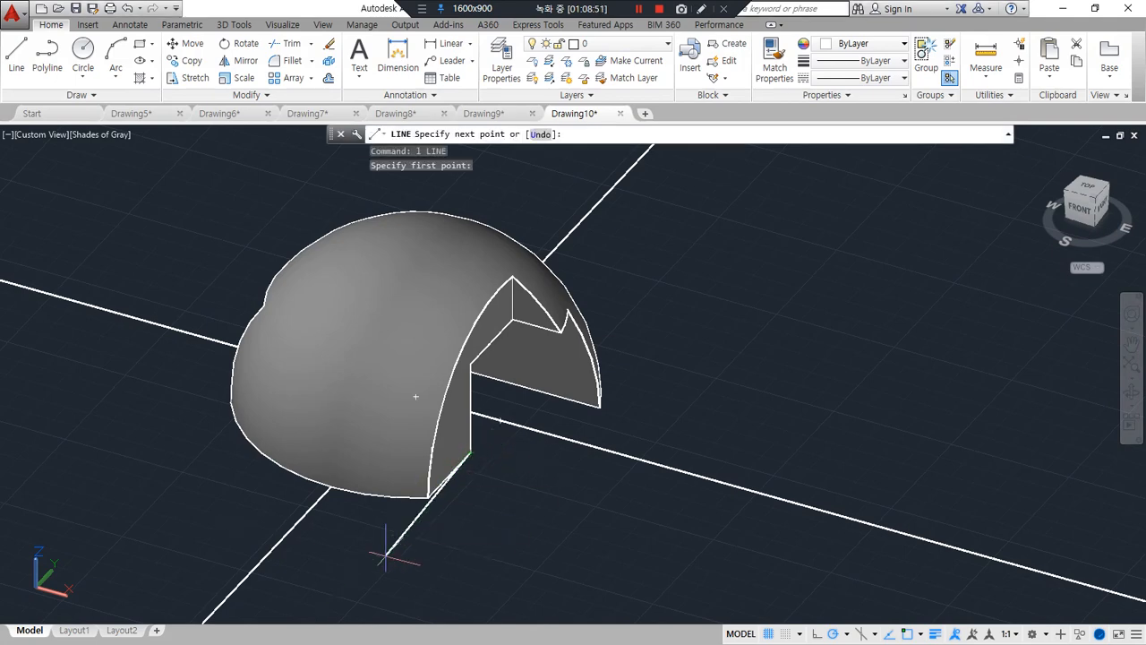
left_click(329, 598)
key("Return")
Set the visual style back to 2D wireframe
type("sha")
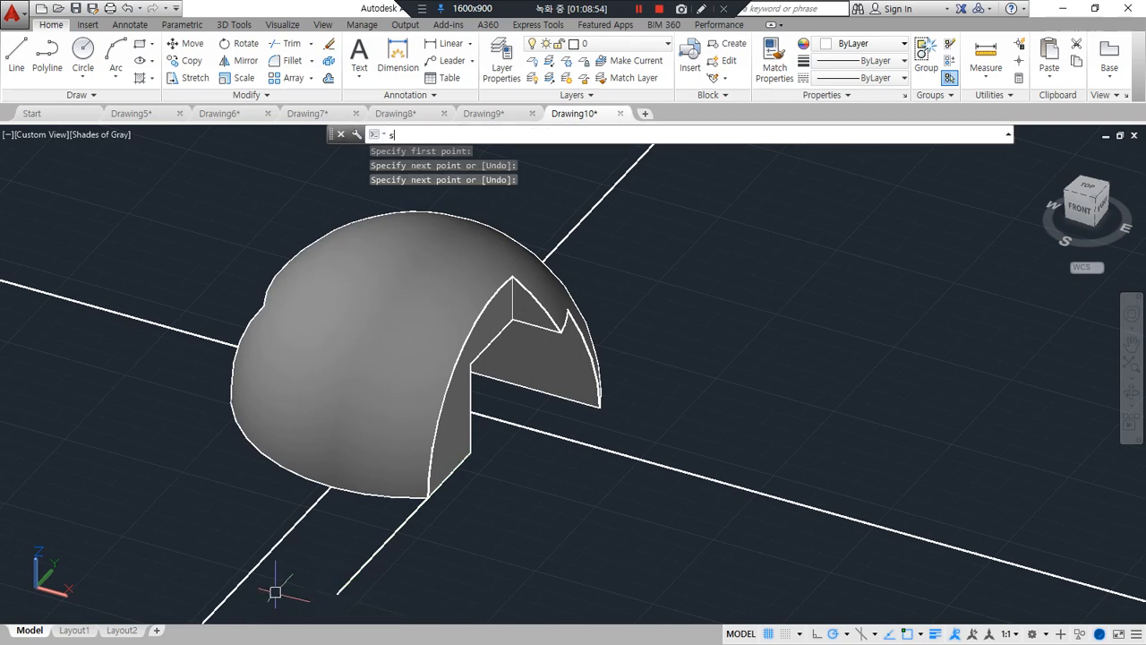
key("Return")
type("2")
key("Return")
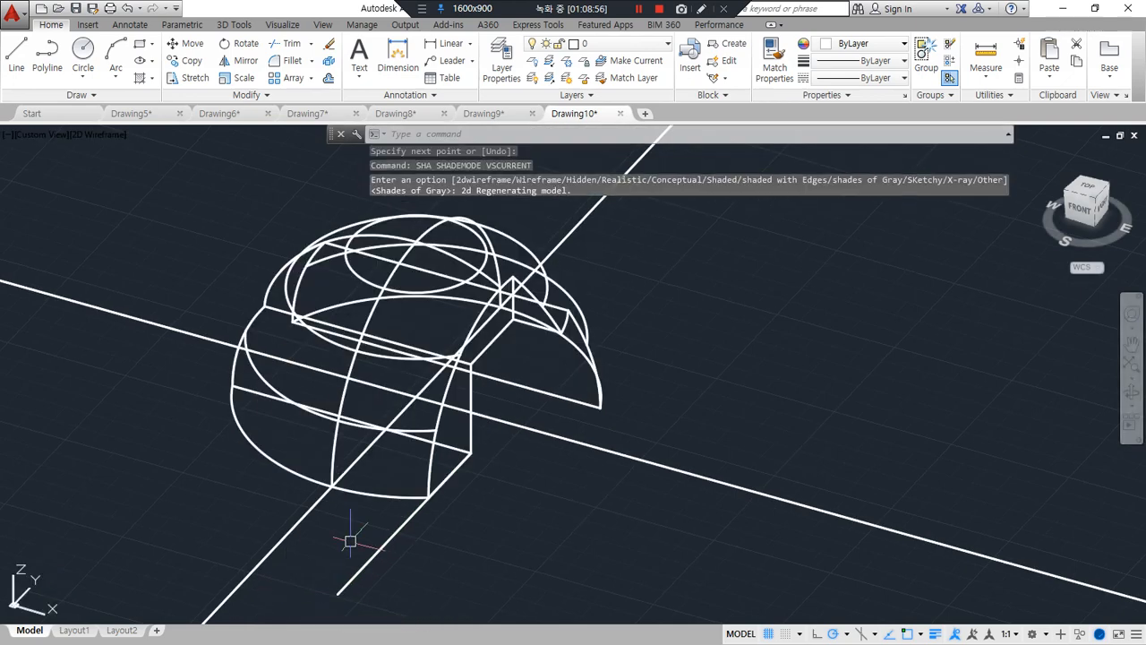
Offset the new line along the cut's bottom edge by 54 toward negative X
type("o")
key("Return")
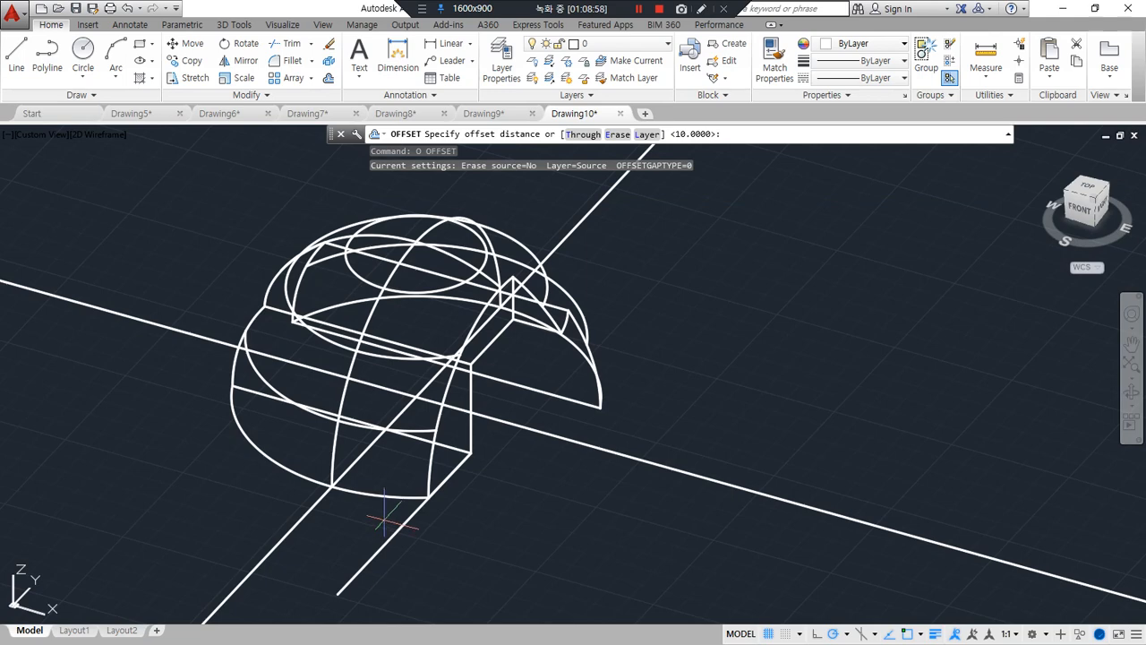
key("Return")
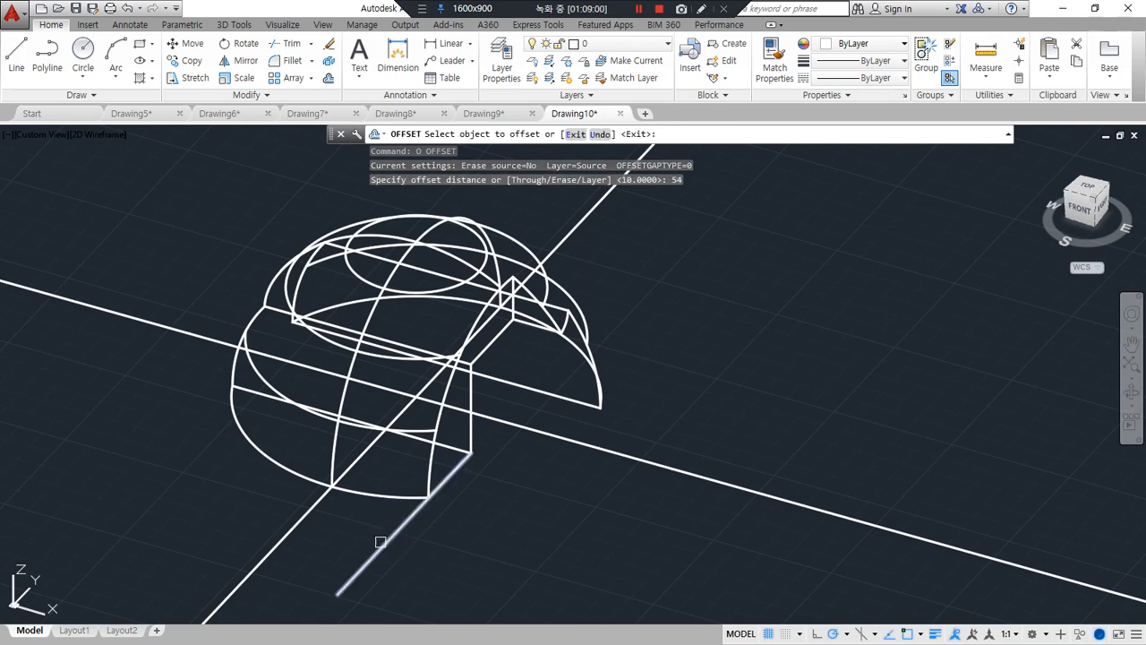
left_click(384, 544)
left_click(260, 515)
key("Return")
Draw a rectangle from the offset line's outer end to the cut's inner bottom corner
type("rec")
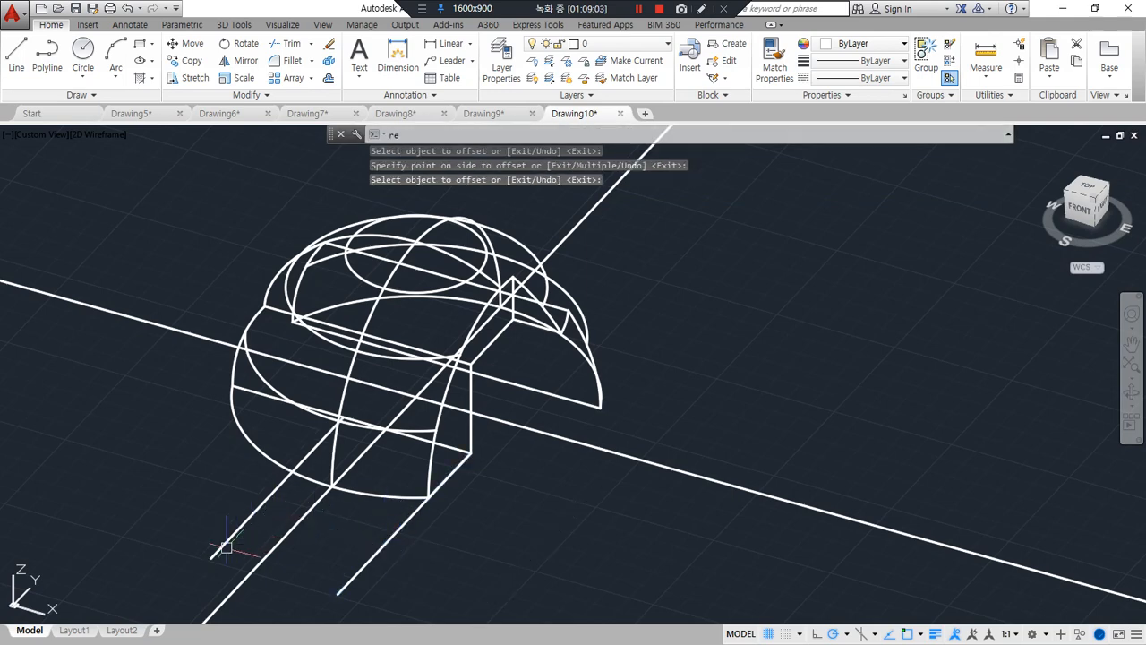
key("Return")
left_click(209, 558)
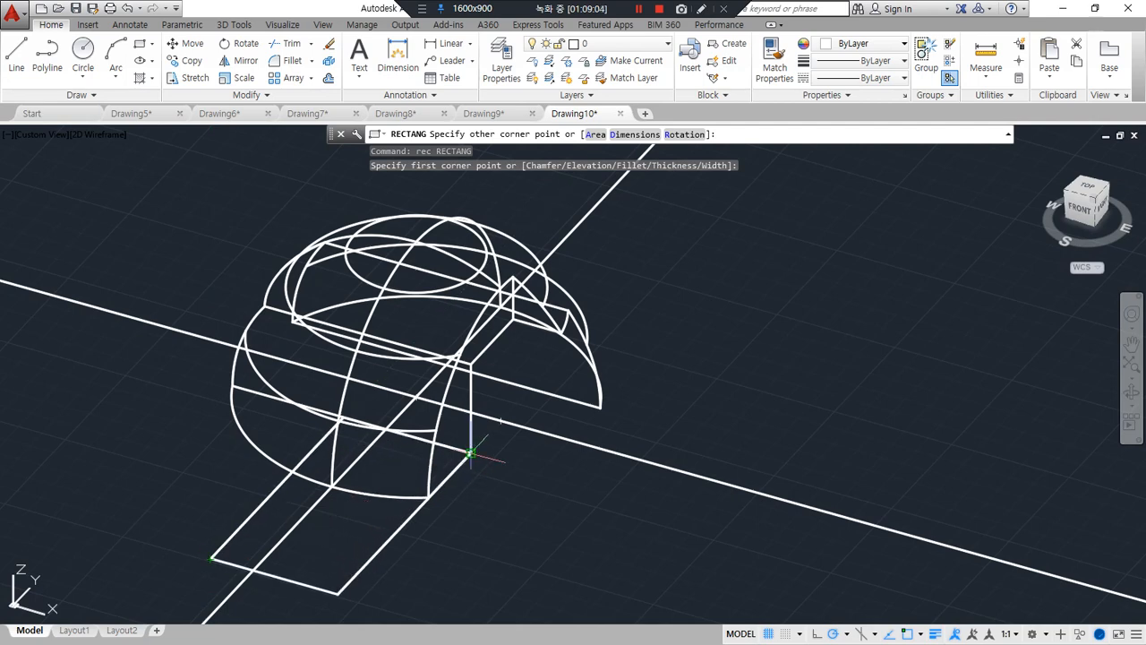
left_click(467, 452)
Extrude the 54-wide rectangle upward to a height of 20
type("ex")
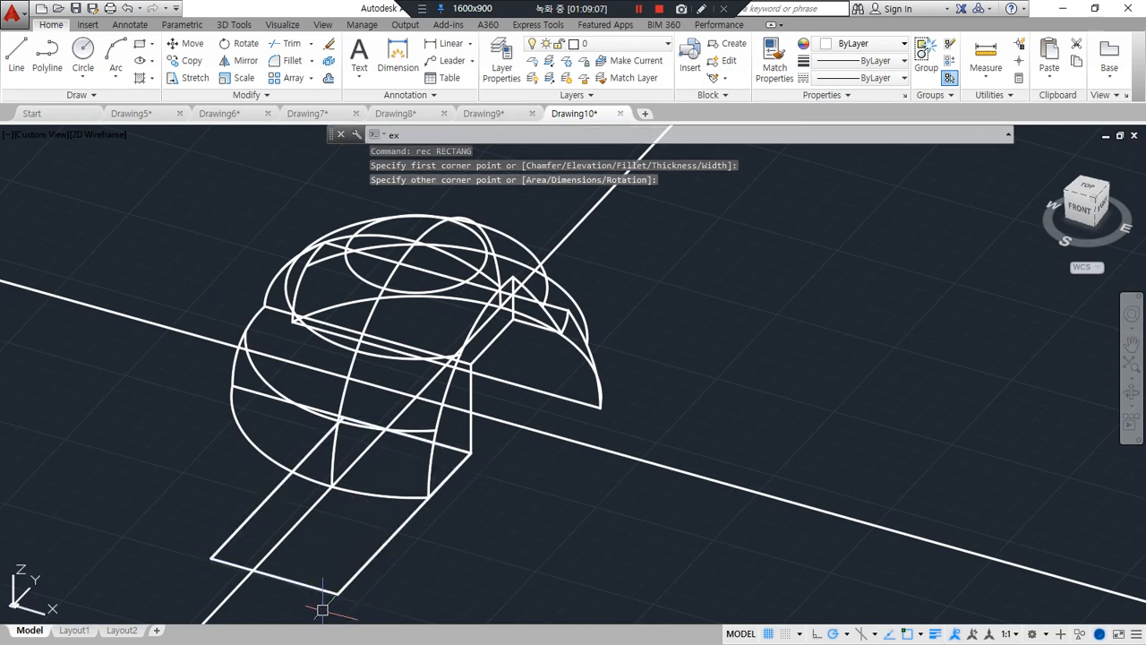
type("t")
key("Return")
left_click(329, 591)
key("Return")
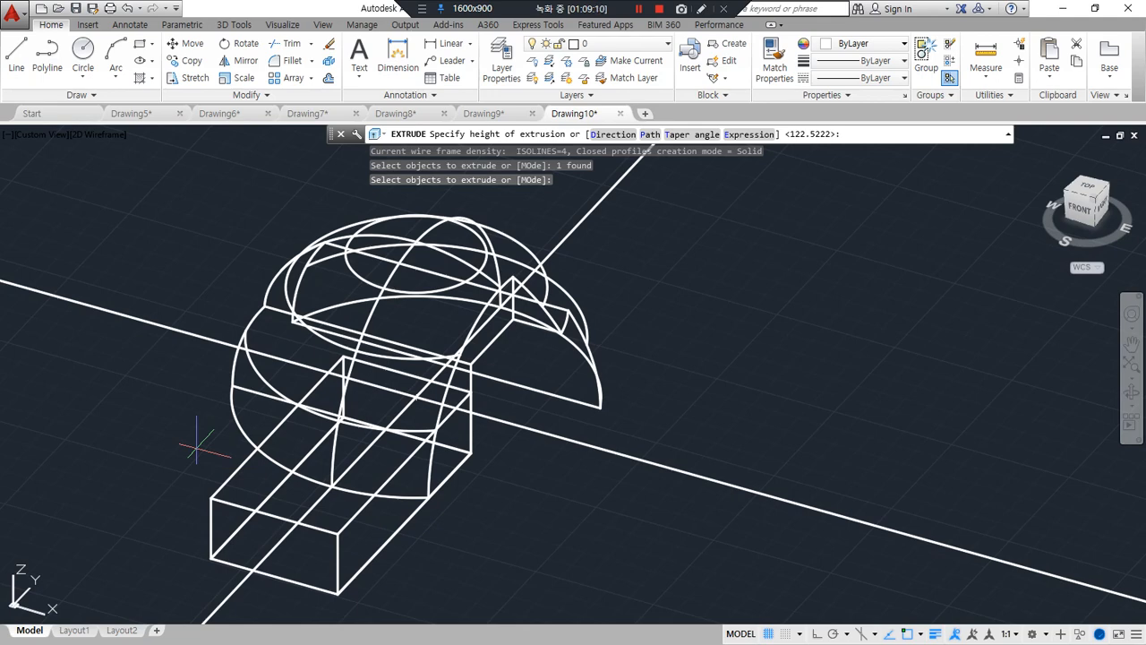
type("20")
key("Return")
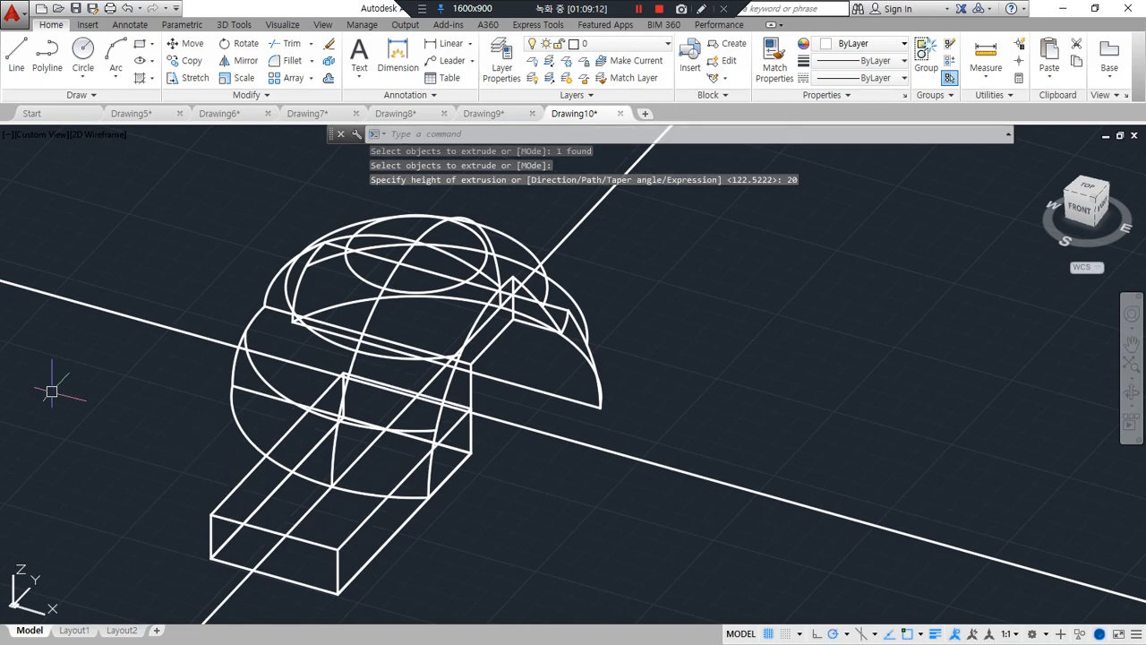
Switch to the browser, check the step heights in the exercise's front view, and return to AutoCAD
key("alt+Tab")
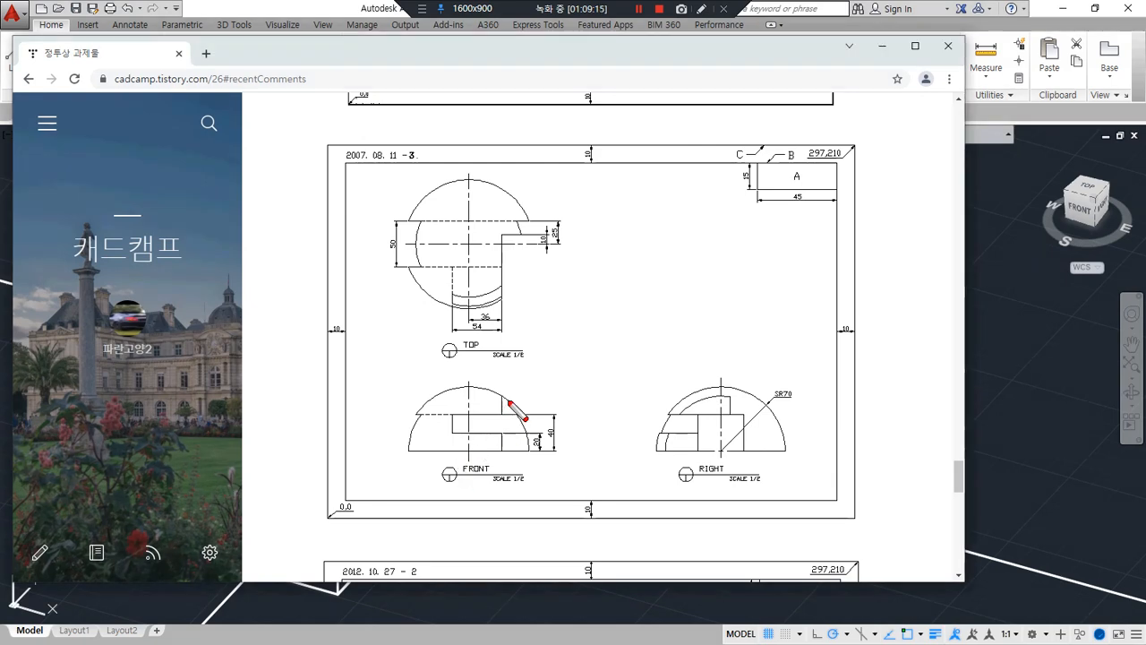
left_click_drag(484, 415, 563, 418)
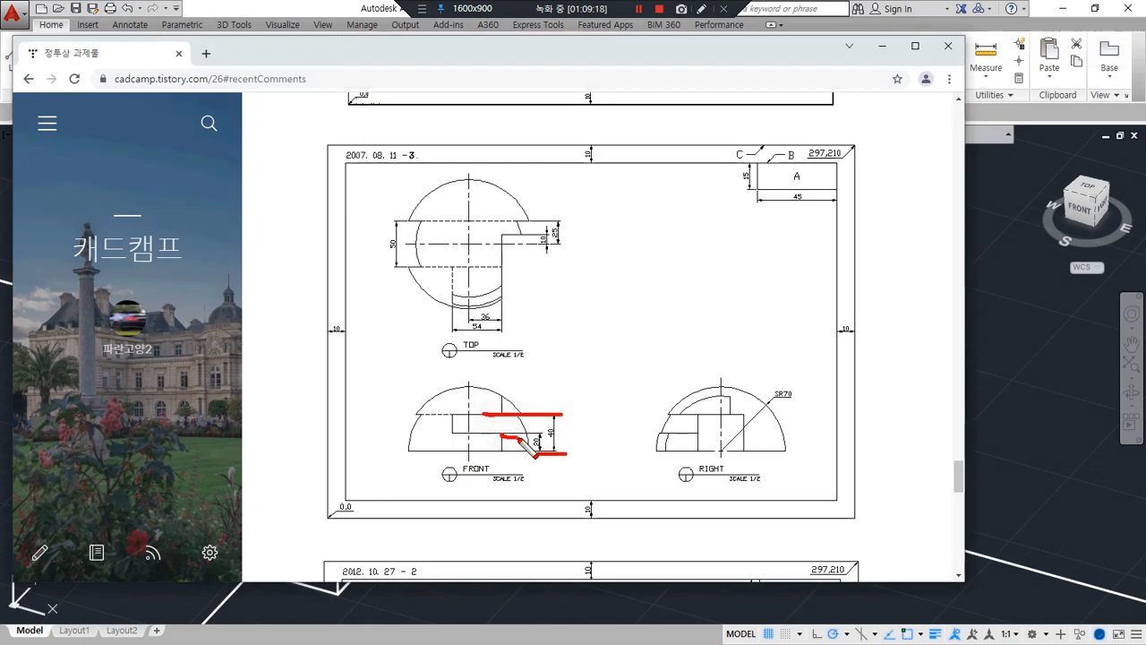
left_click_drag(509, 450, 524, 451)
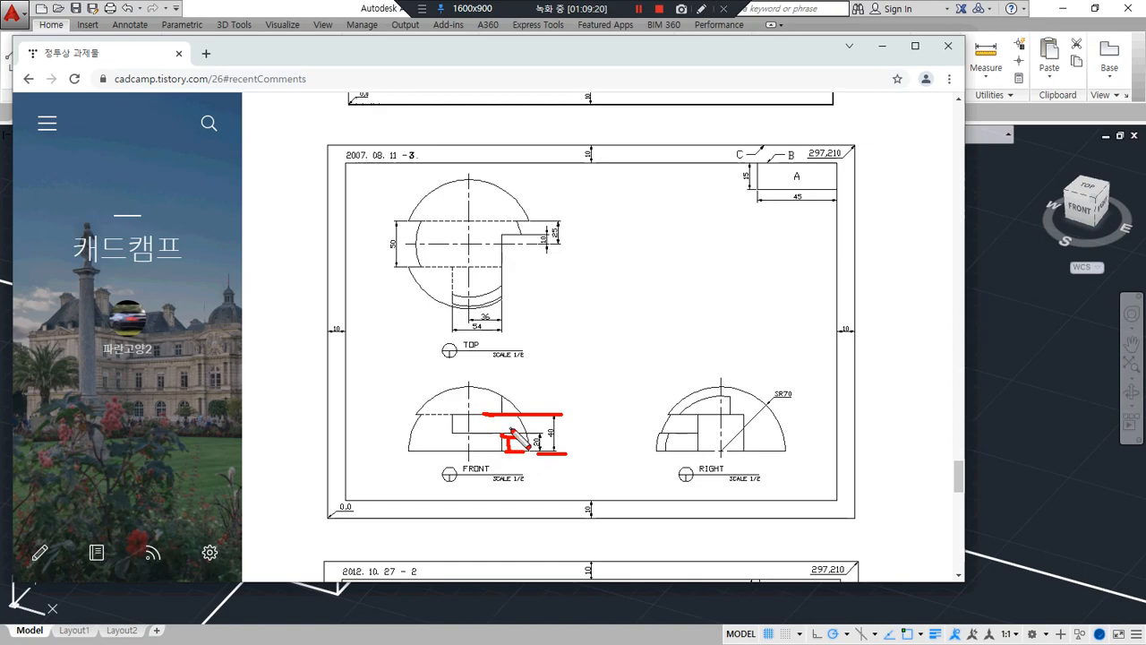
key("alt+Tab")
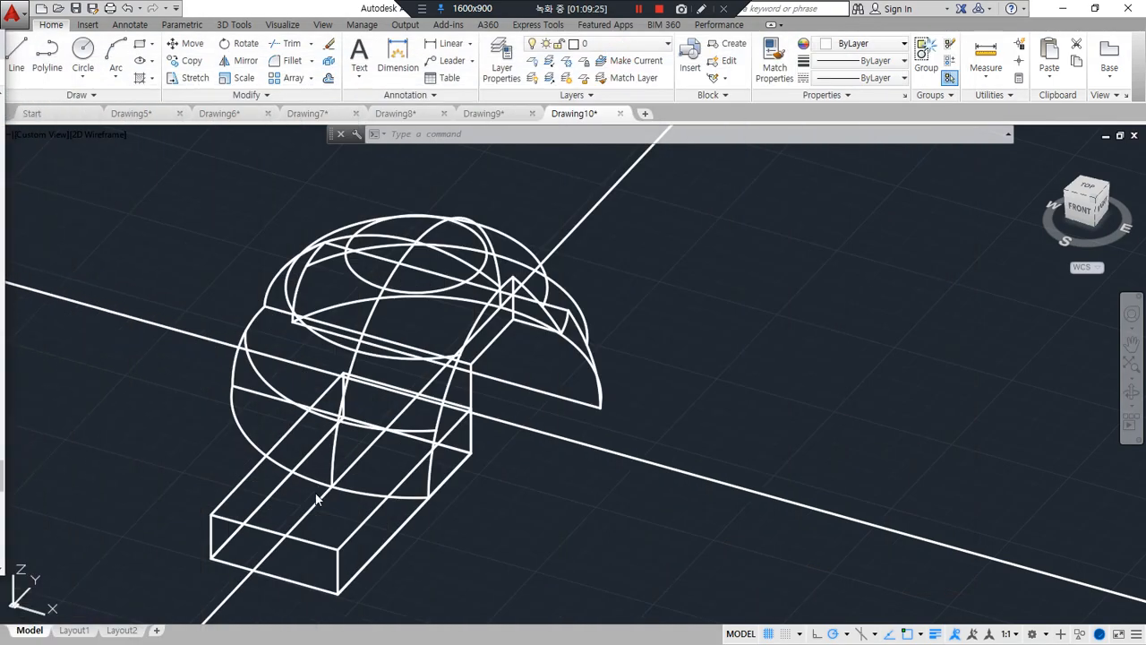
Move the 20-high box straight up by its own height, from its lower front corner to the upper one
left_click(319, 524)
type("m")
key("Return")
left_click(319, 537)
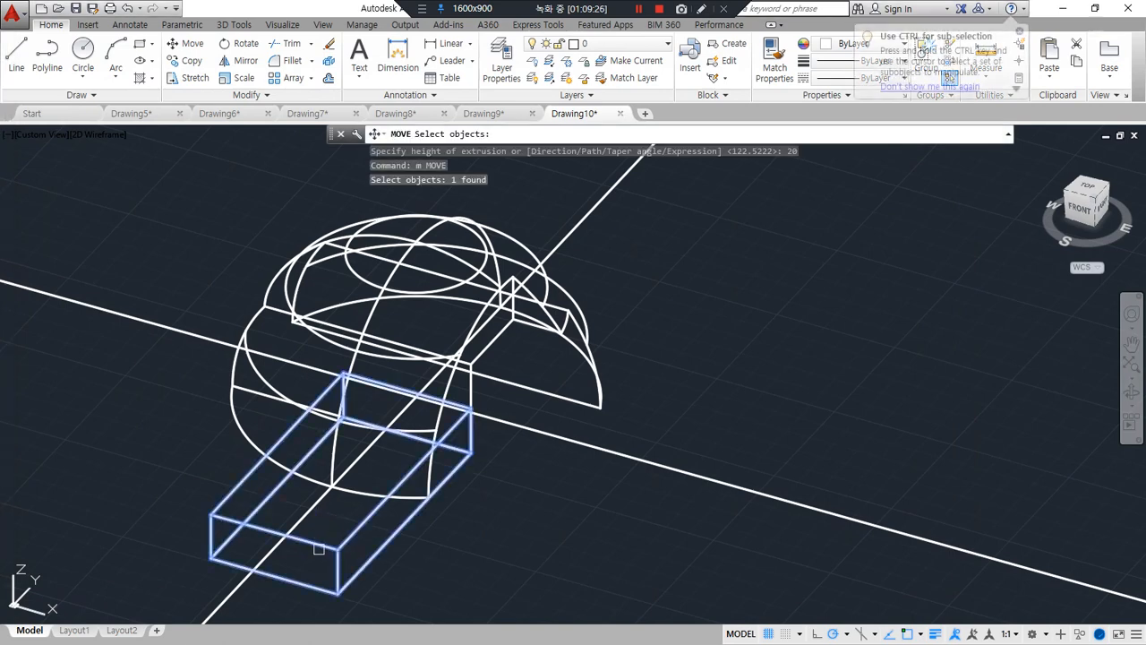
key("Return")
left_click(348, 584)
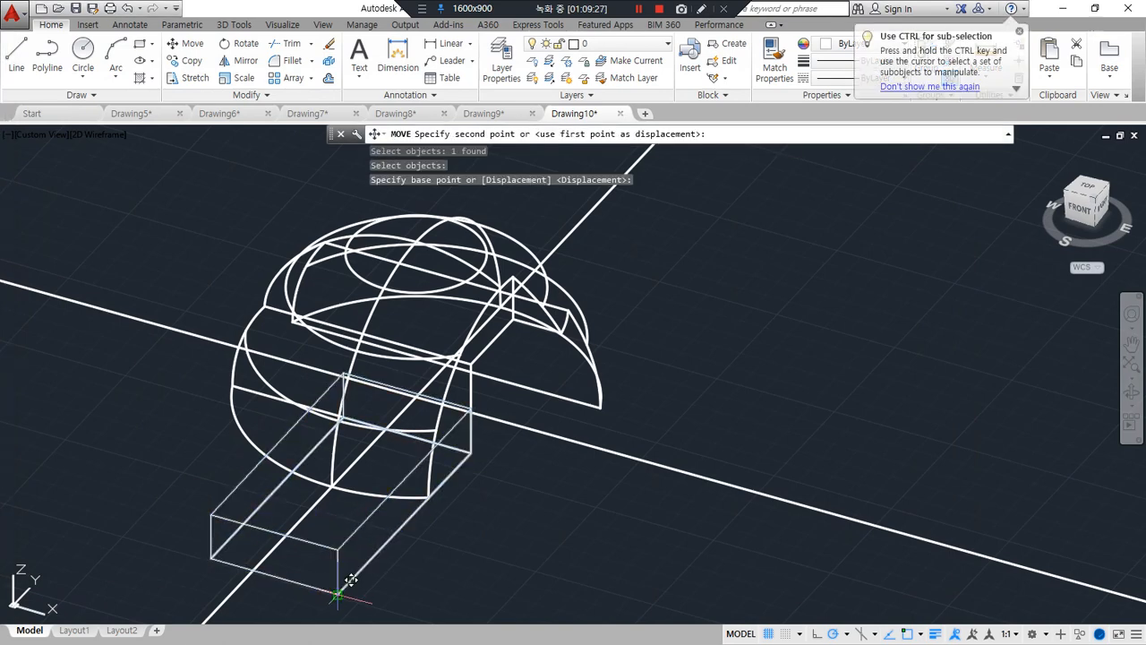
left_click(349, 536)
Subtract the raised box from the dome to cut a step above its front base
middle_click_drag(586, 566, 385, 523, "shift")
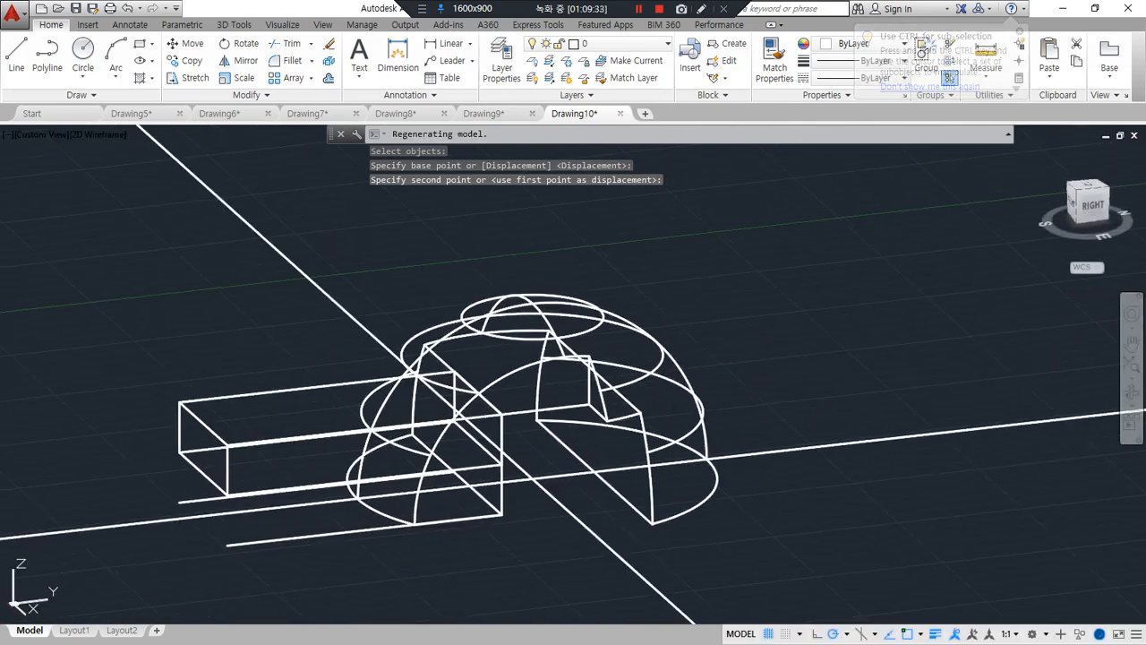
type("su")
key("Return")
left_click(523, 370)
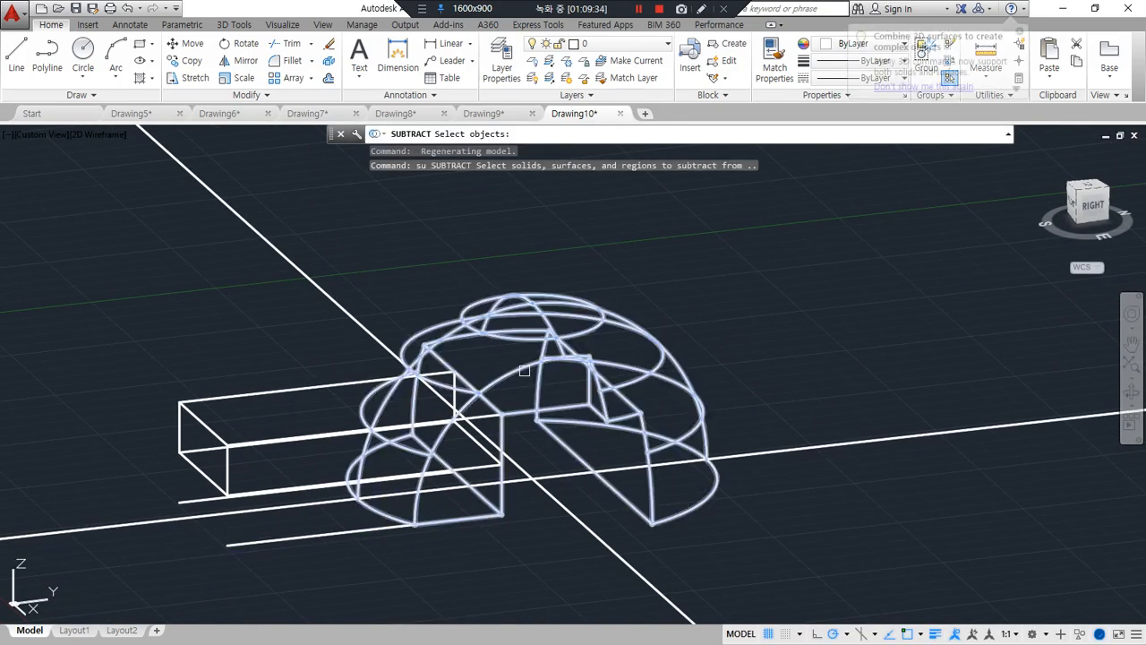
key("Return")
left_click(278, 399)
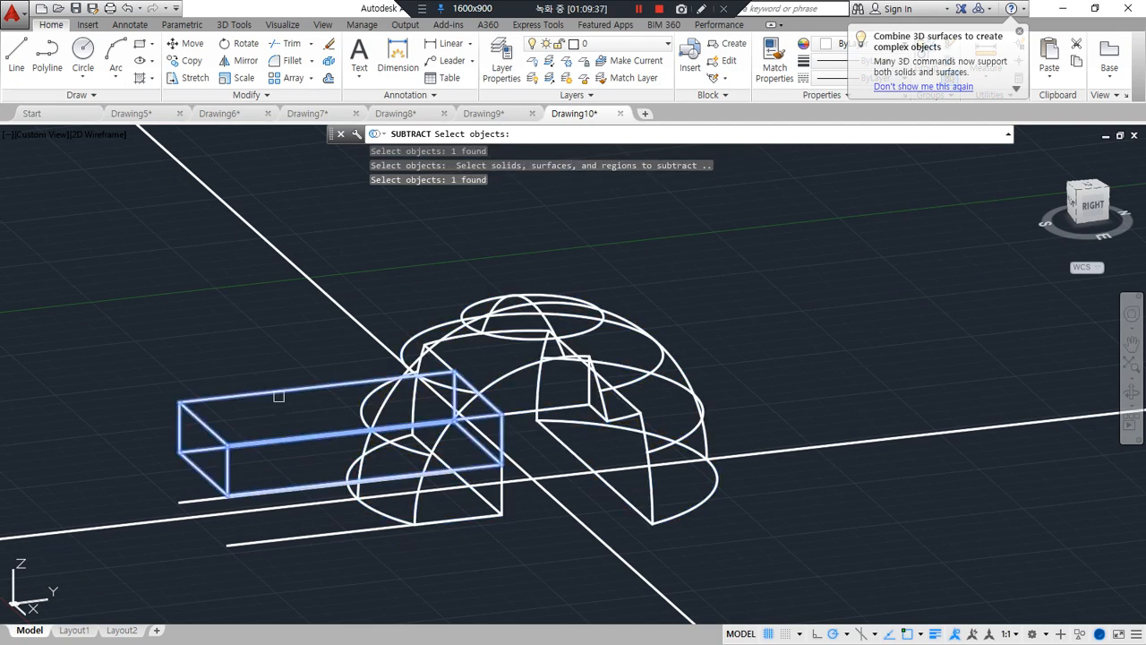
key("Return")
Display the model in the Shades of Gray visual style
type("sha")
key("Return")
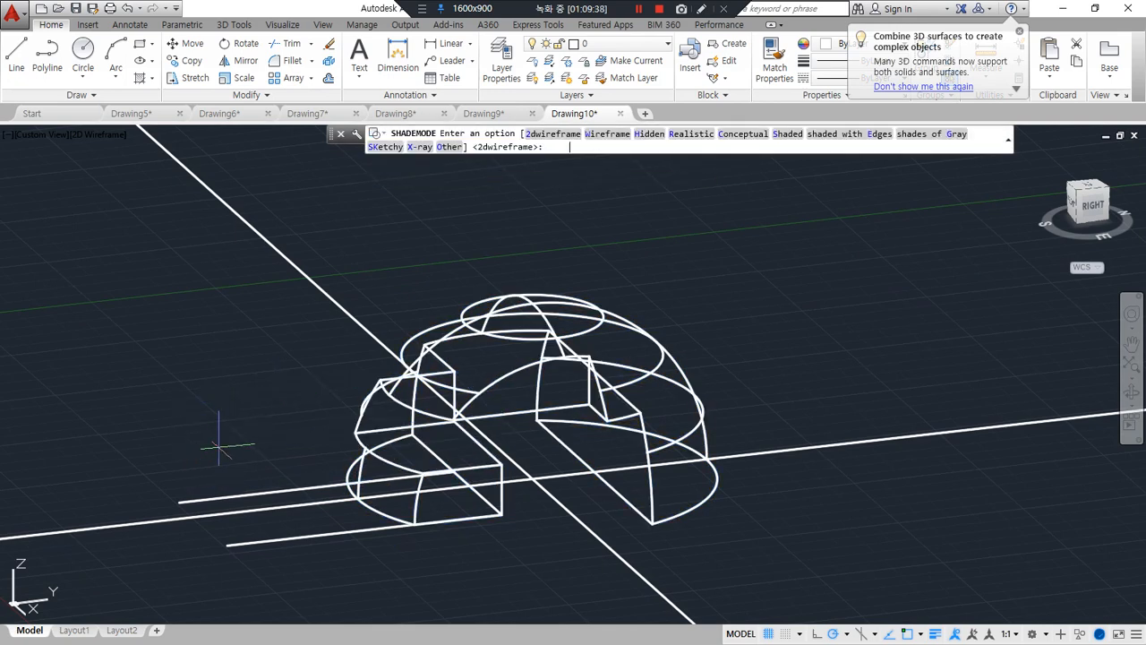
type("g")
key("Return")
Erase the two crossing construction lines and the two leftover lines in front of the dome
left_click(562, 521)
left_click(519, 472)
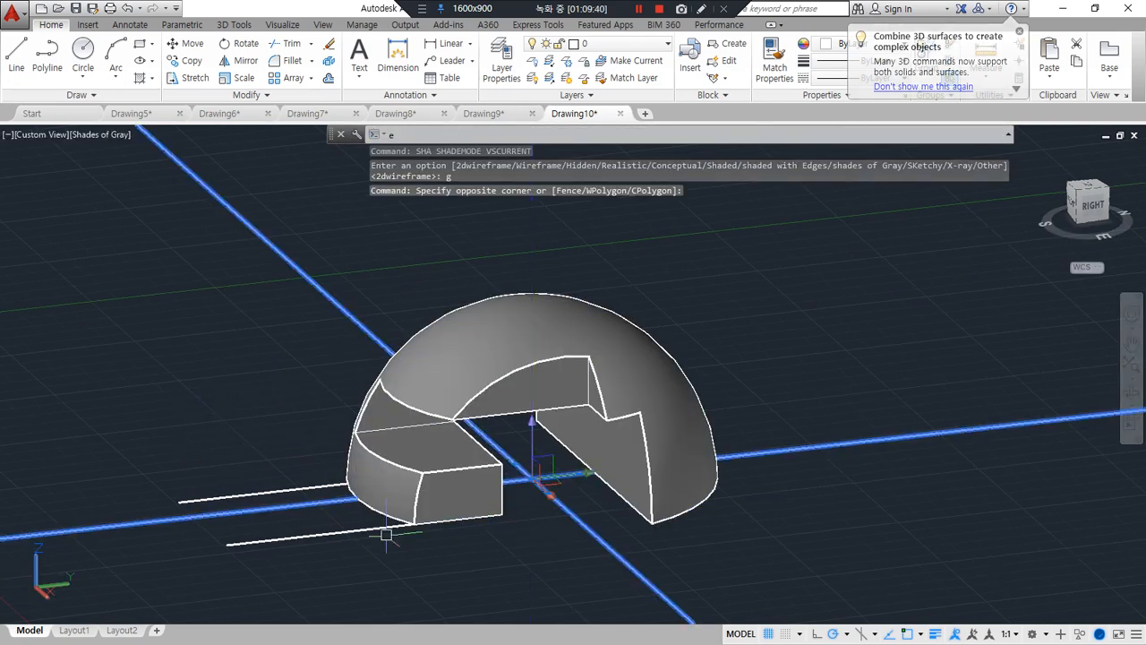
type("e")
key("Return")
left_click(302, 561)
left_click(231, 476)
key("Delete")
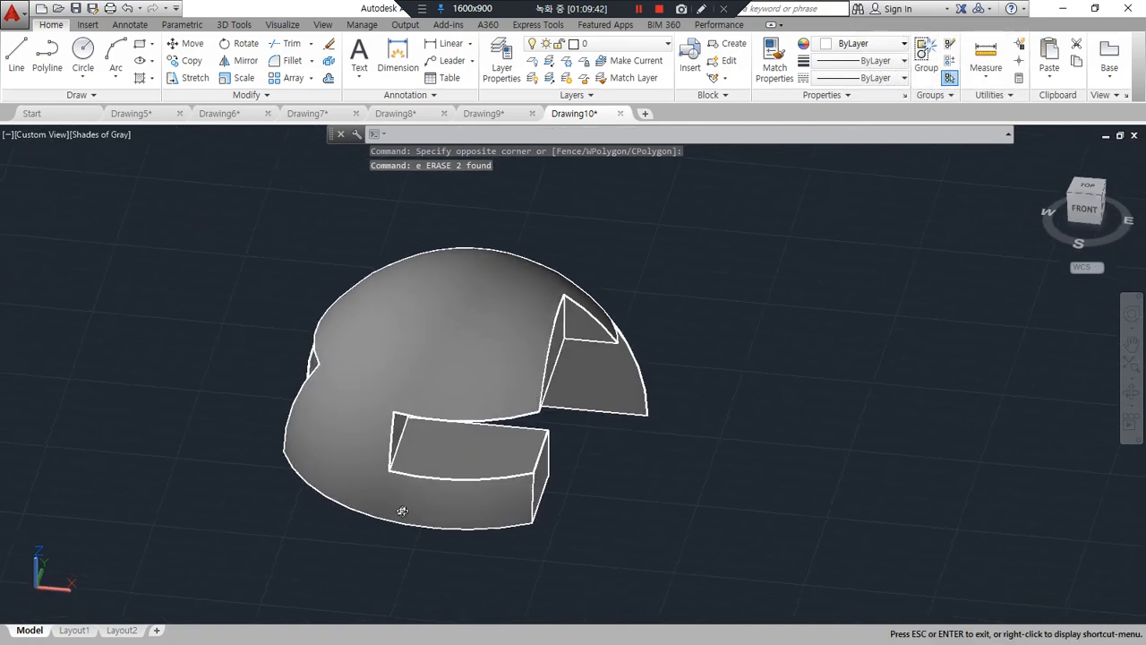